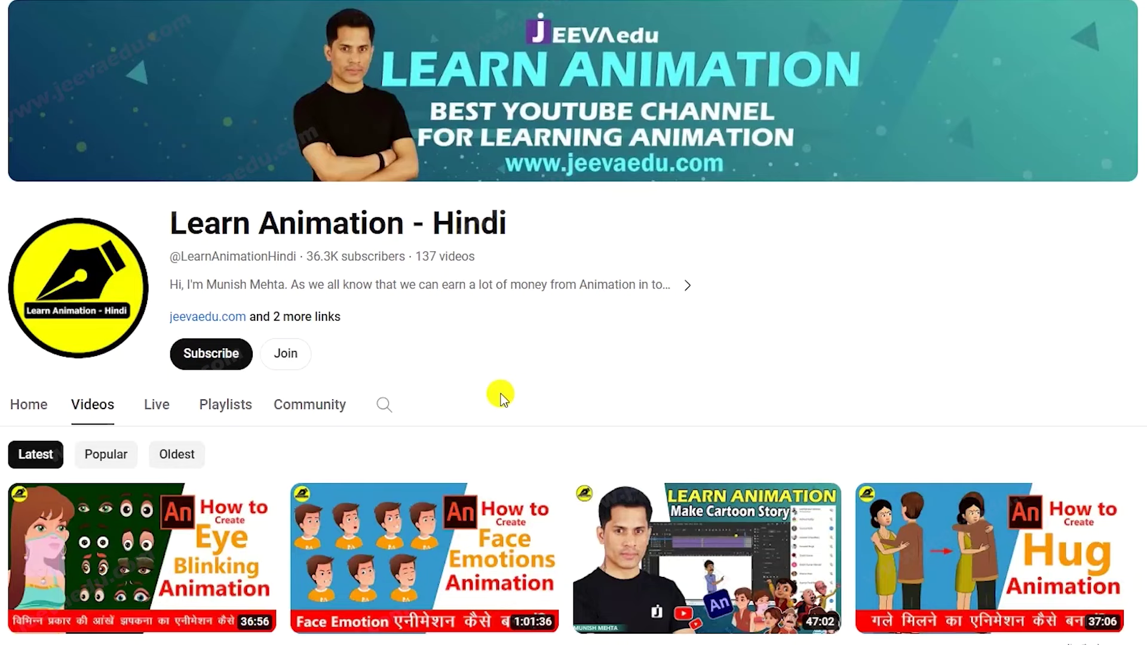
# Subscribe to the Learn Animation - Hindi channel, choose its notification setting, and highlight the username on the Instagram profile
pyautogui.click(237, 354)
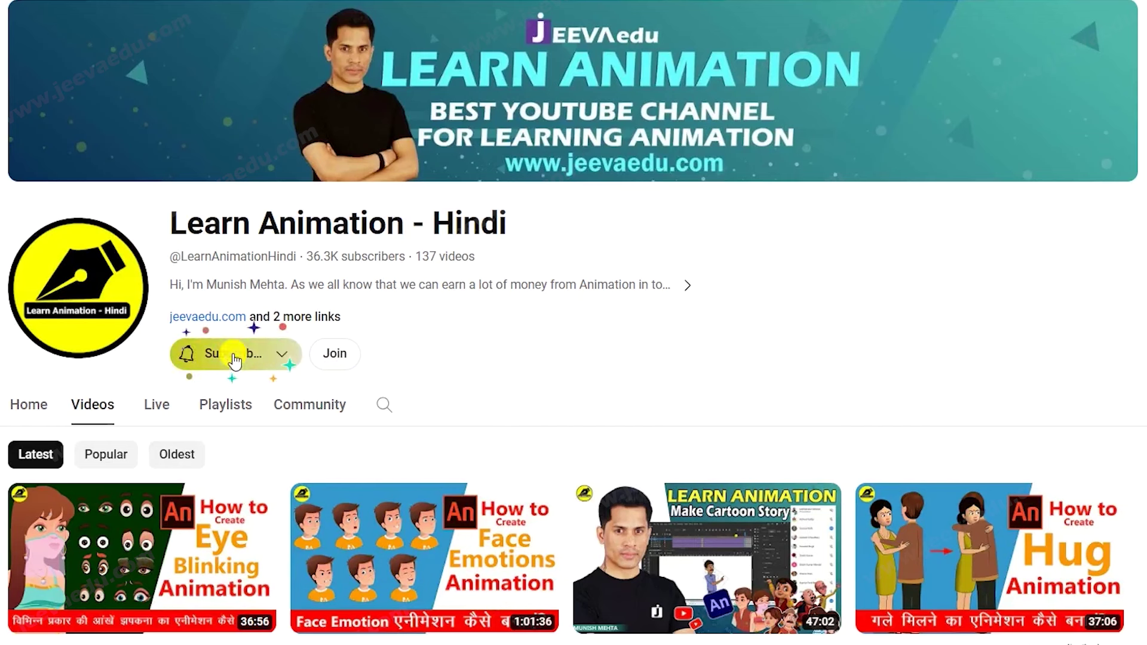
pyautogui.click(234, 354)
pyautogui.click(251, 394)
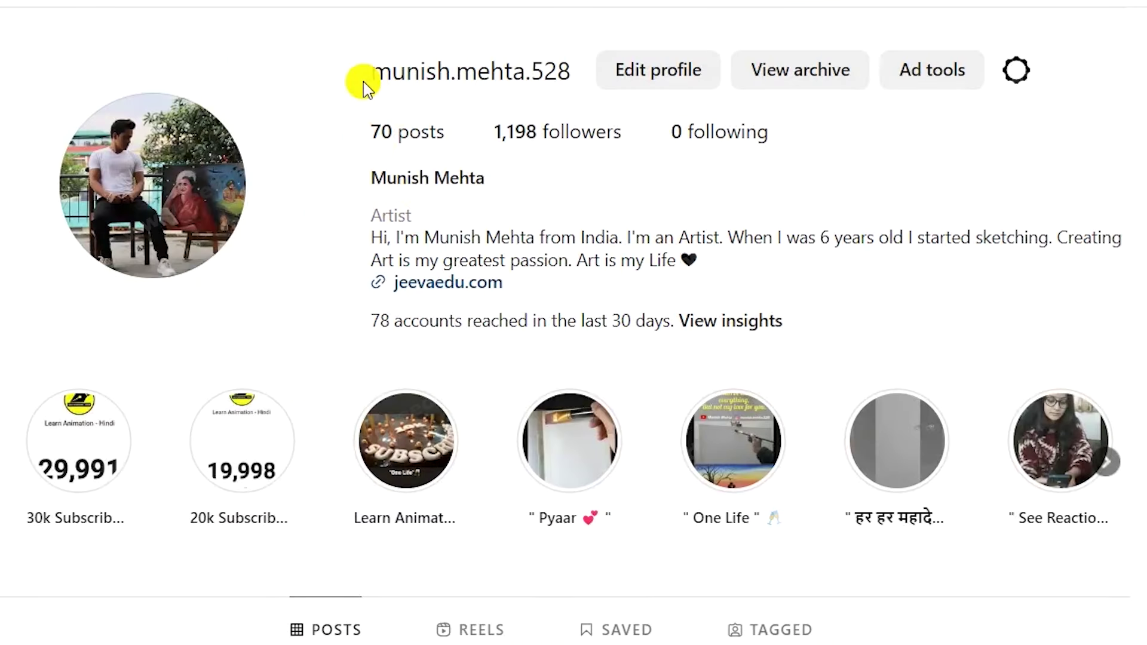
pyautogui.moveTo(366, 81); pyautogui.dragTo(579, 88)
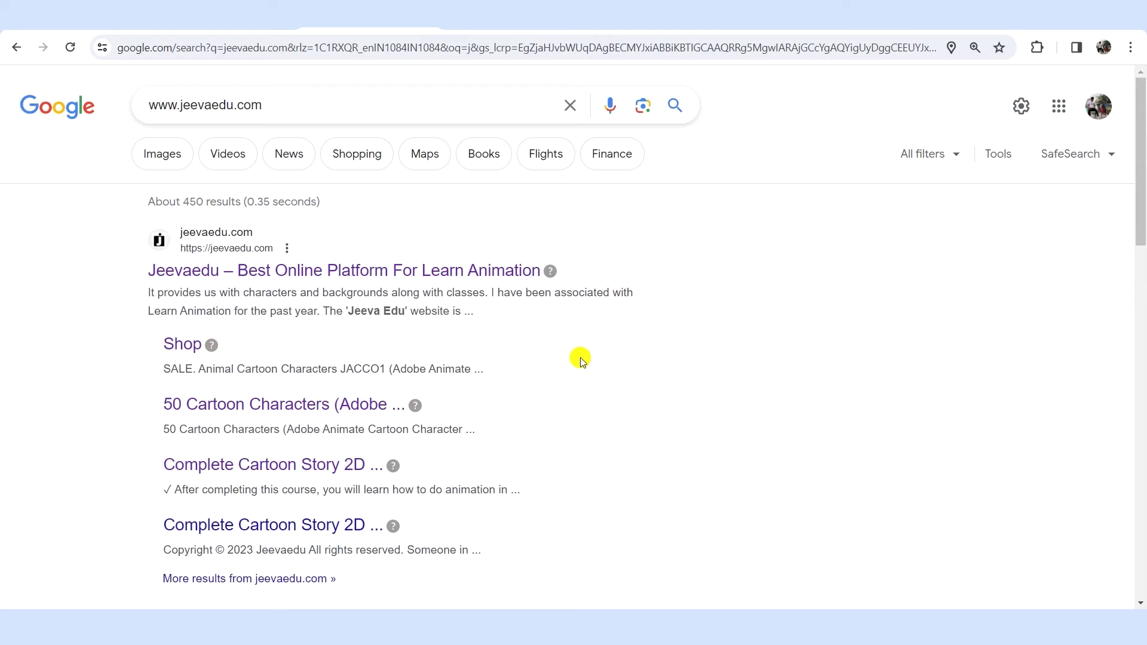
# Open the Cartoon Characters shop category on jeevaedu.com and look through its products
pyautogui.click(525, 31)
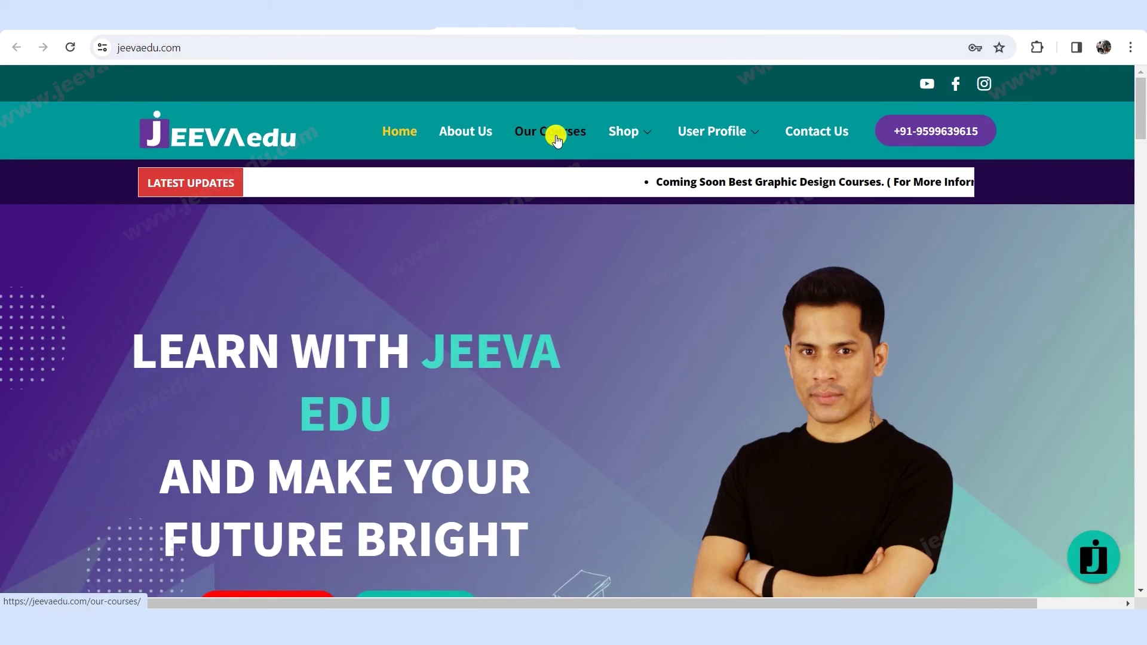
pyautogui.moveTo(635, 136)
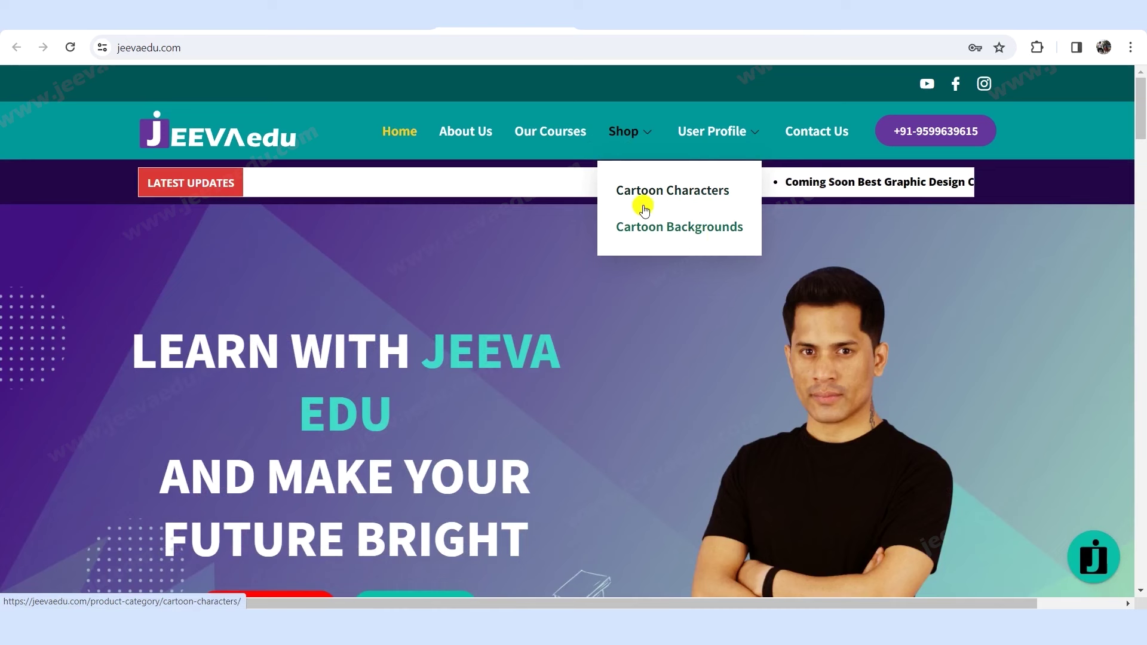
pyautogui.click(685, 202)
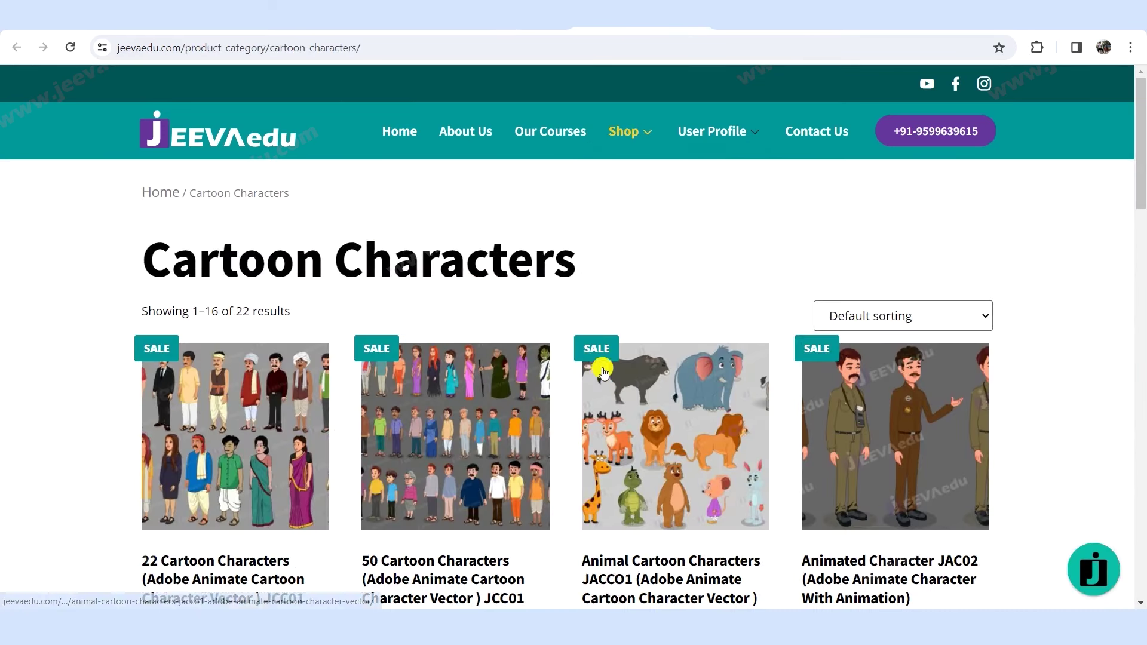
pyautogui.scroll(-10, 598, 368)
pyautogui.scroll(-13, 603, 371)
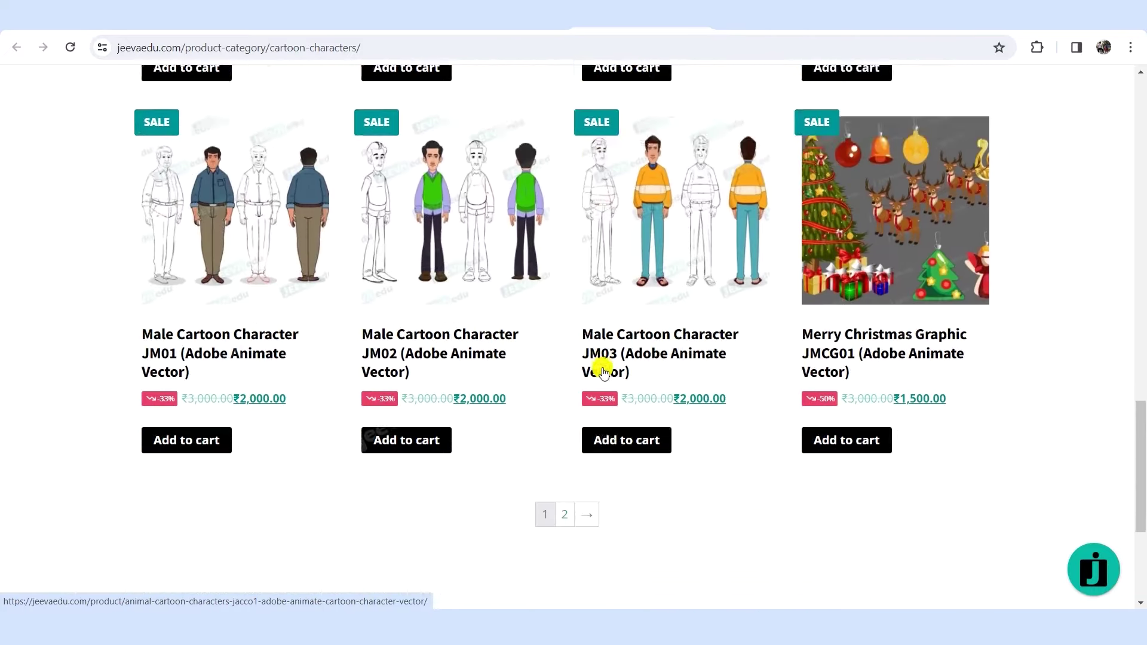
pyautogui.scroll(6, 603, 372)
pyautogui.scroll(10, 604, 371)
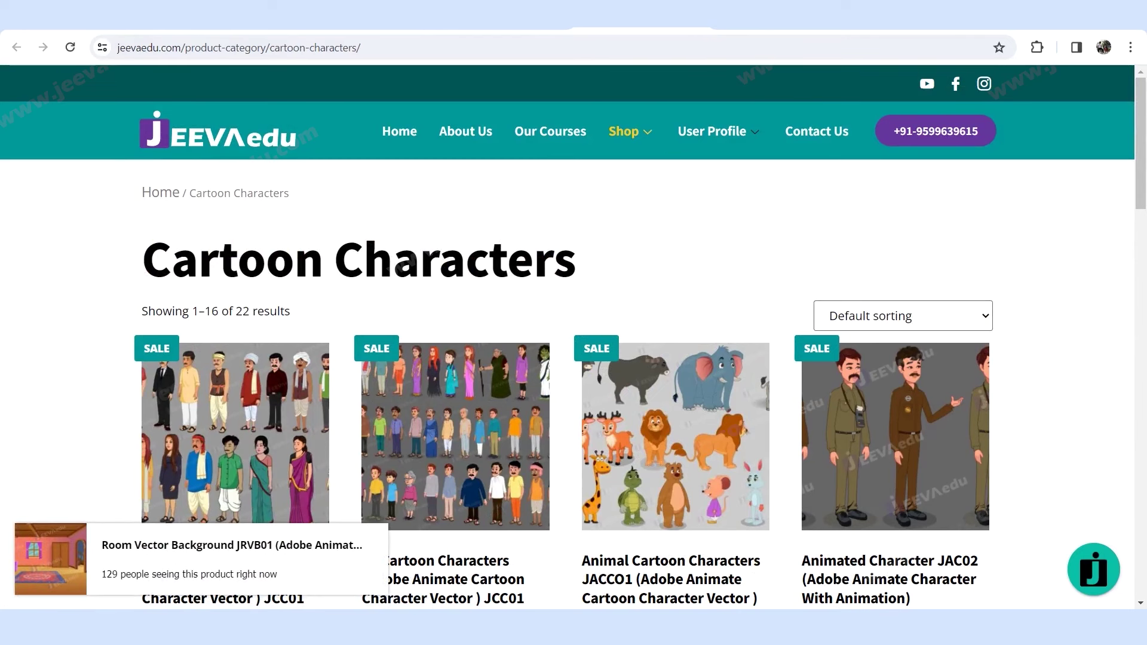
# Switch to the Backgrounds category page and look through the listed cartoon backgrounds
pyautogui.click(747, 15)
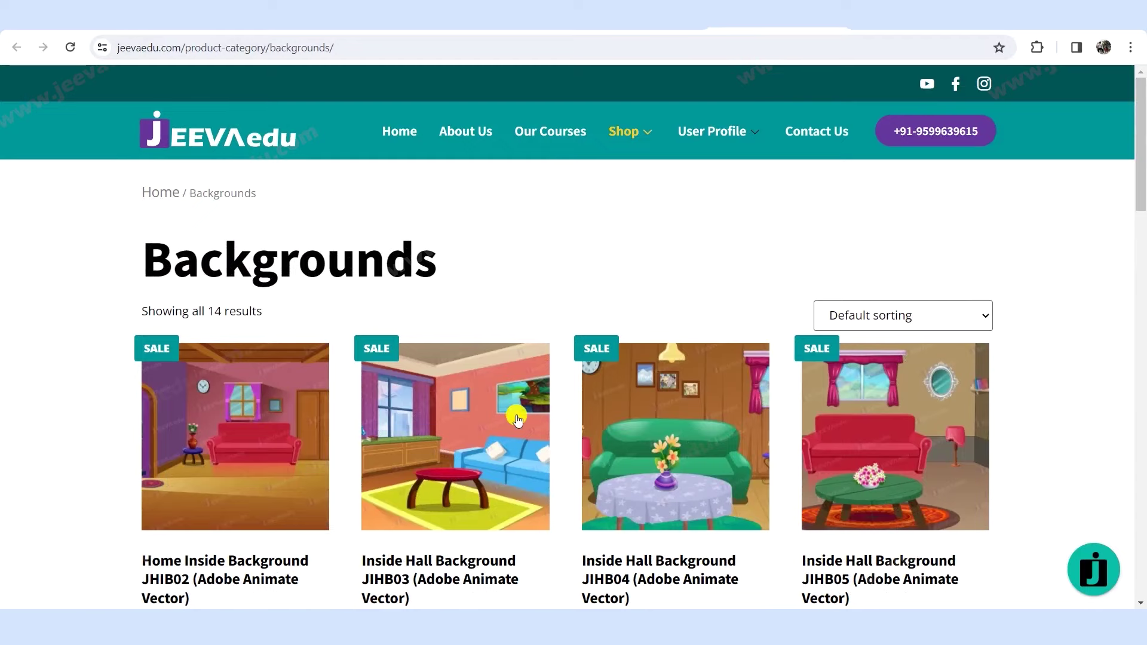
pyautogui.scroll(-5, 648, 422)
pyautogui.scroll(-15, 647, 423)
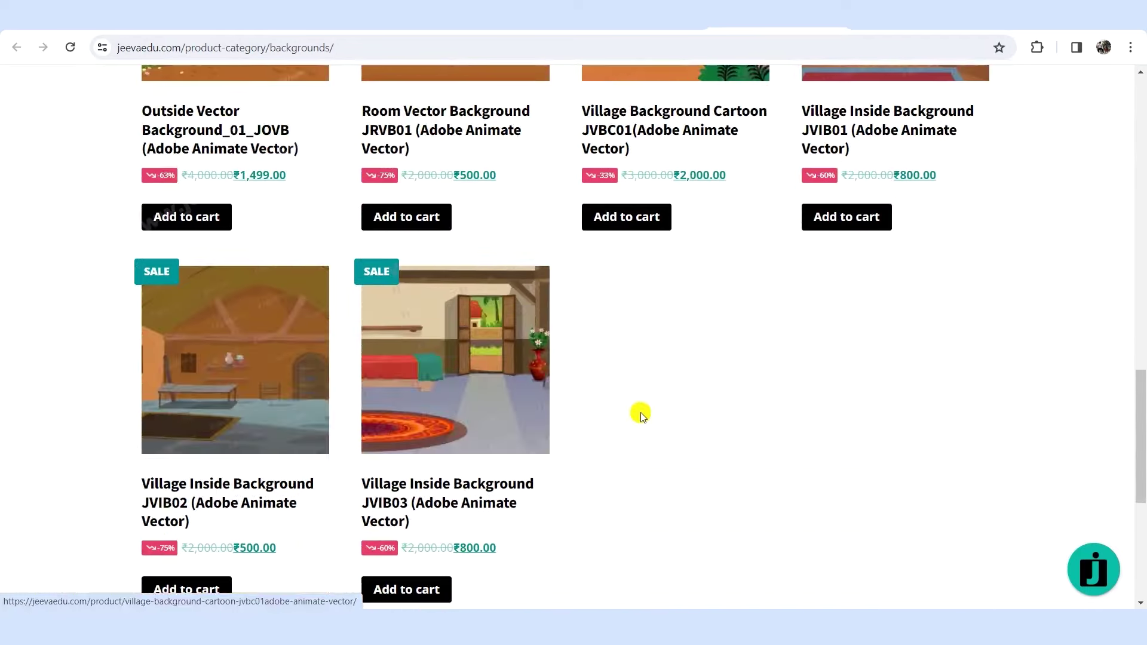
pyautogui.scroll(11, 641, 416)
pyautogui.scroll(9, 642, 417)
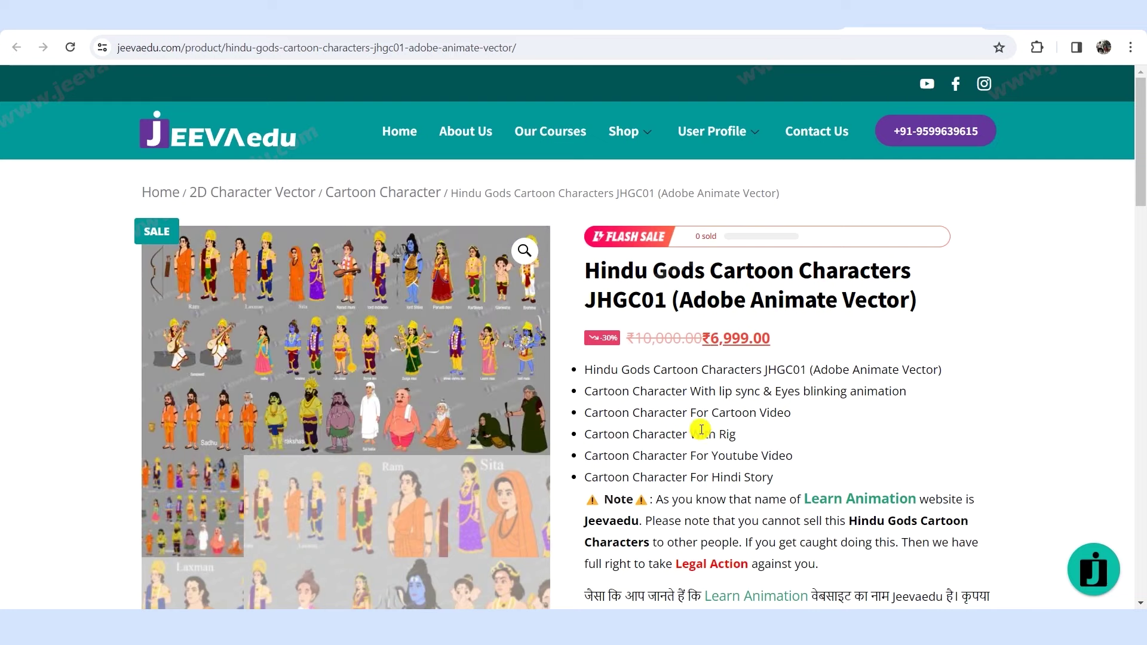
# Look through the description and gallery previews of the Hindu Gods Cartoon Characters JHGC01 product
pyautogui.scroll(-3, 701, 429)
pyautogui.scroll(-3, 702, 429)
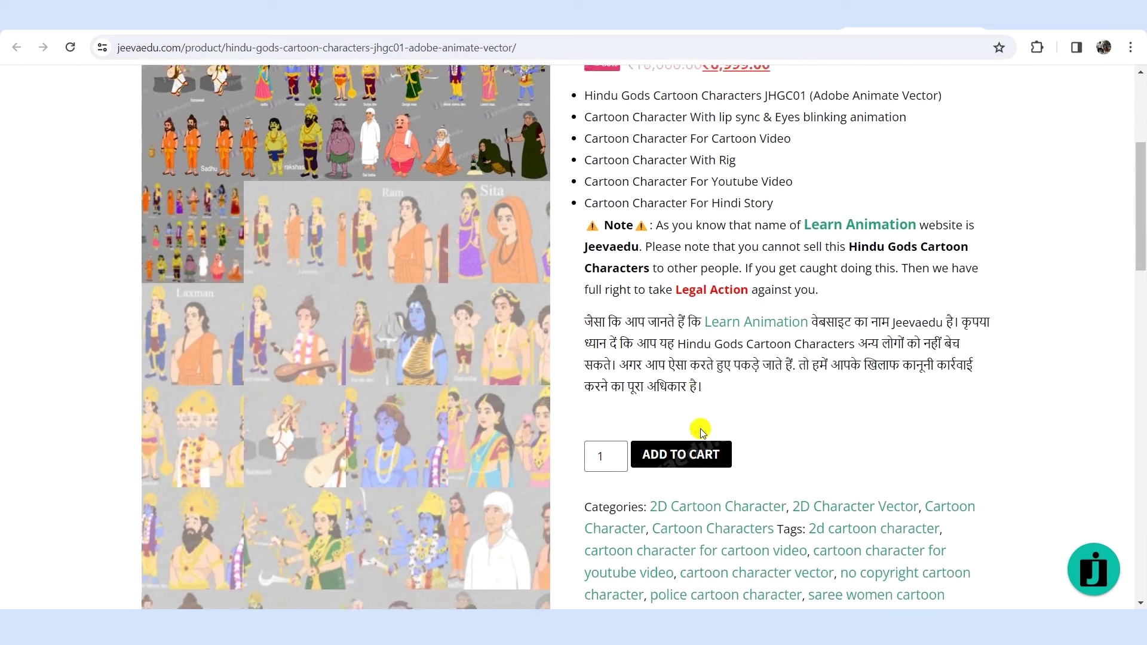
pyautogui.scroll(5, 777, 324)
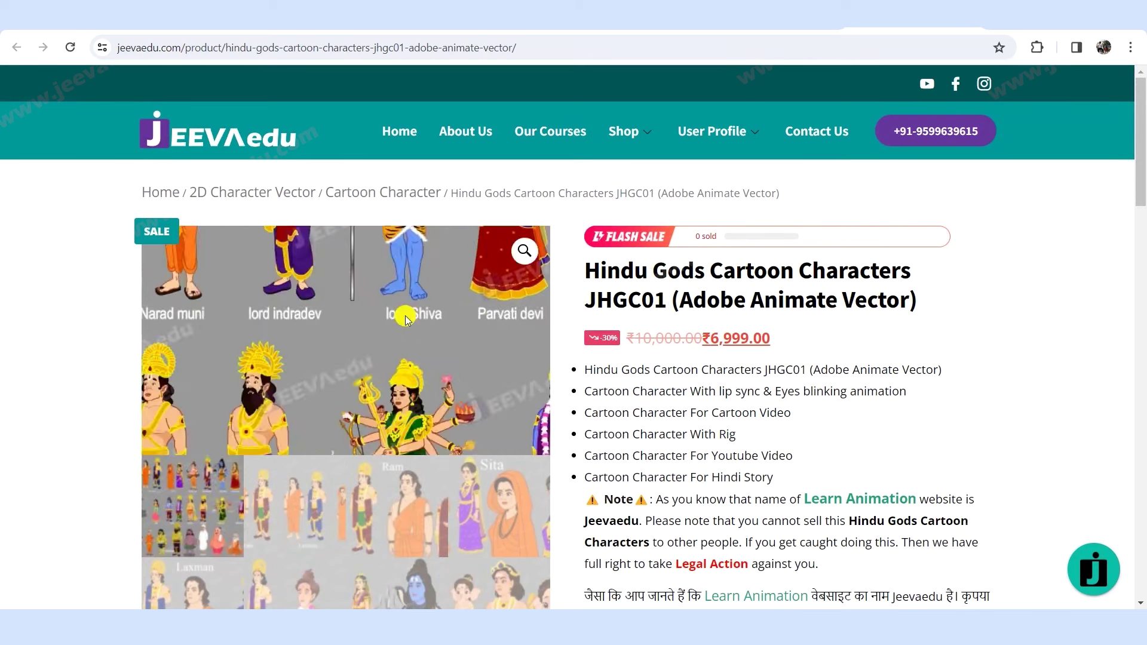
pyautogui.scroll(-3, 390, 446)
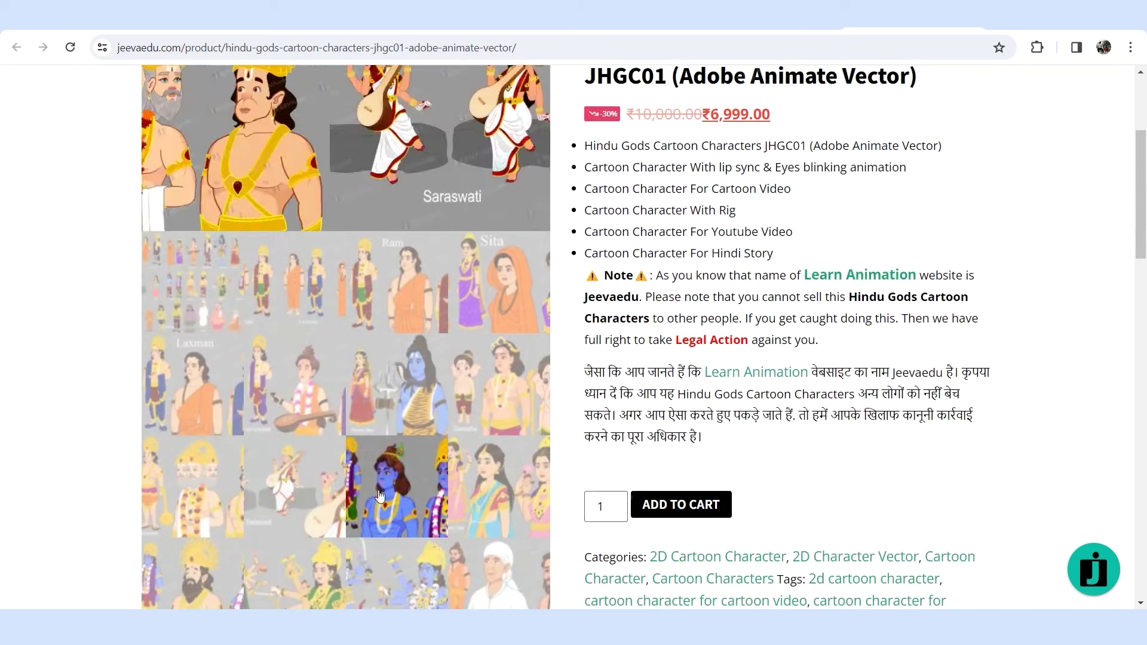
pyautogui.scroll(-5, 389, 445)
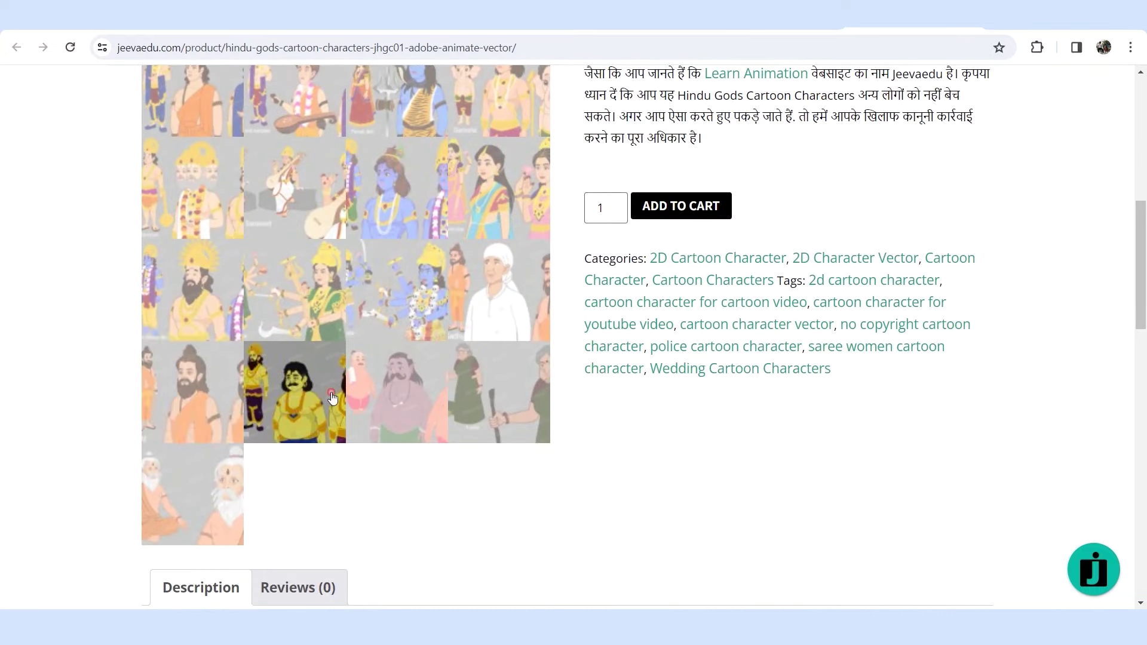
pyautogui.scroll(8, 394, 413)
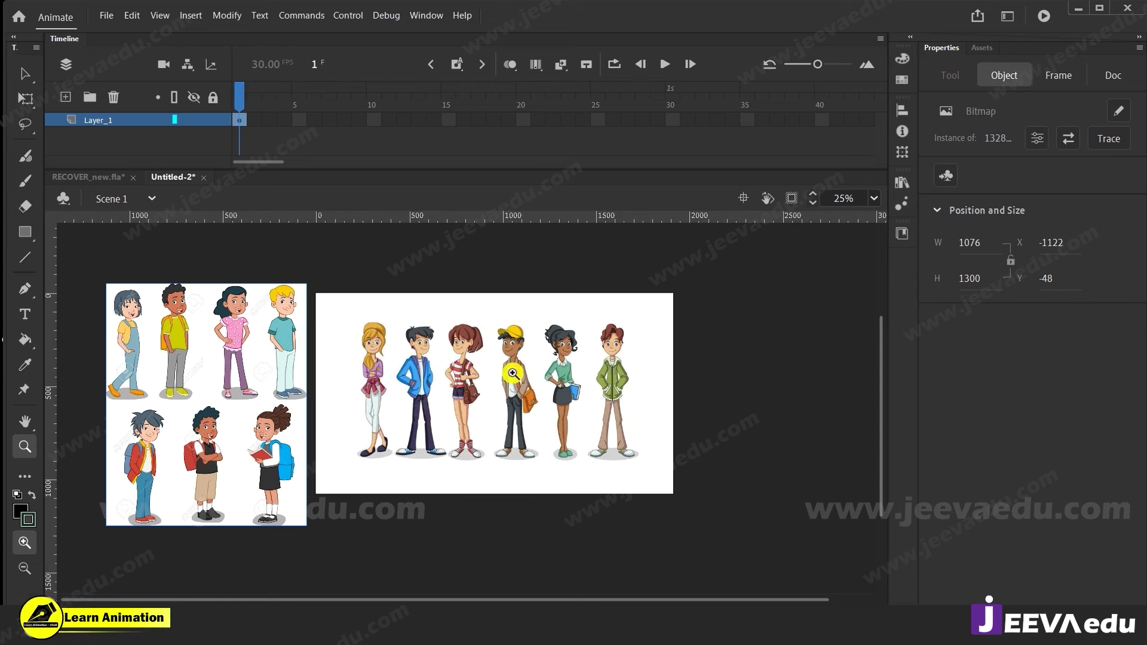
# In Adobe Animate, examine the six characters on the stage and the children in the reference image beside it
pyautogui.click(468, 413)
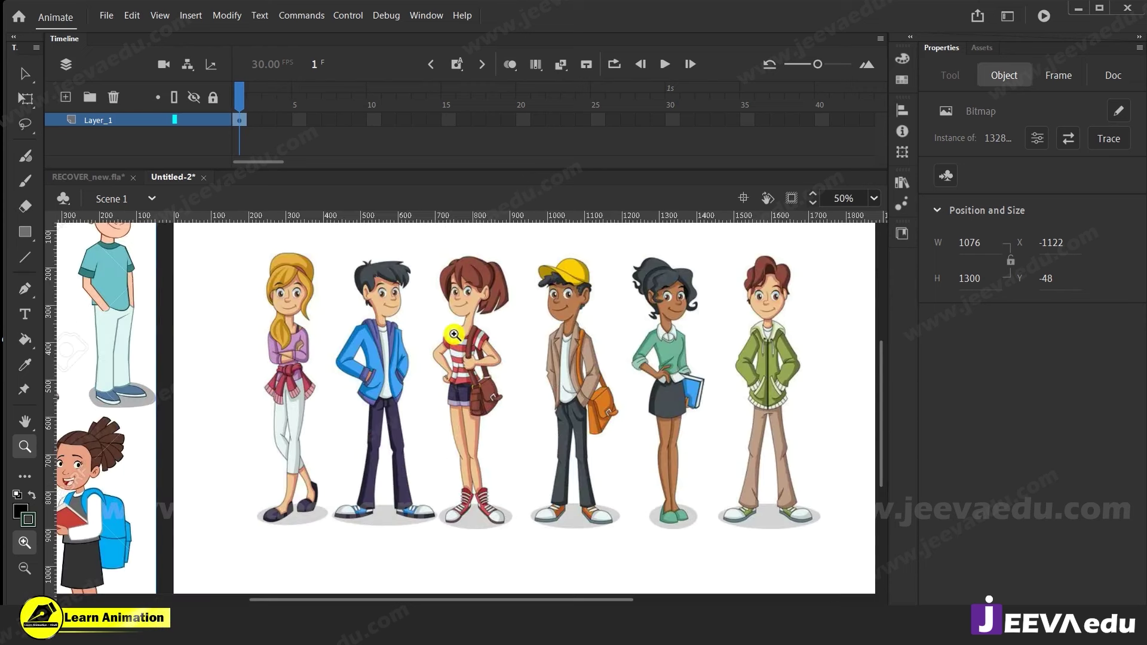
pyautogui.keyDown('alt'); pyautogui.click(451, 415); pyautogui.keyUp('alt')
pyautogui.moveTo(519, 442); pyautogui.dragTo(513, 400)
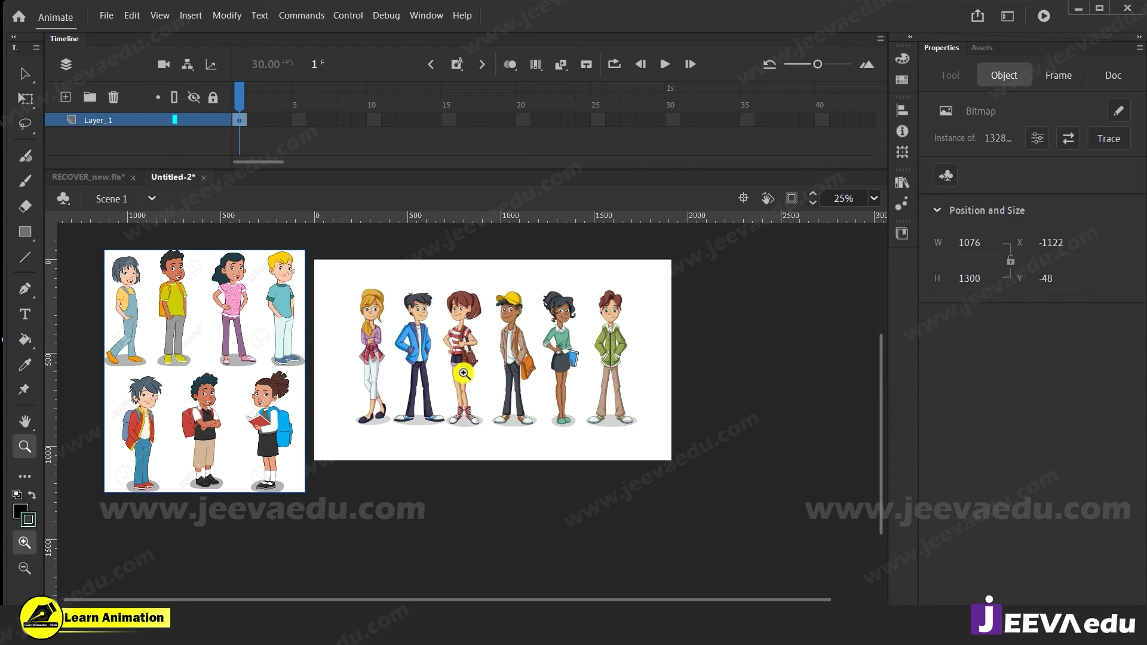
pyautogui.click(465, 373)
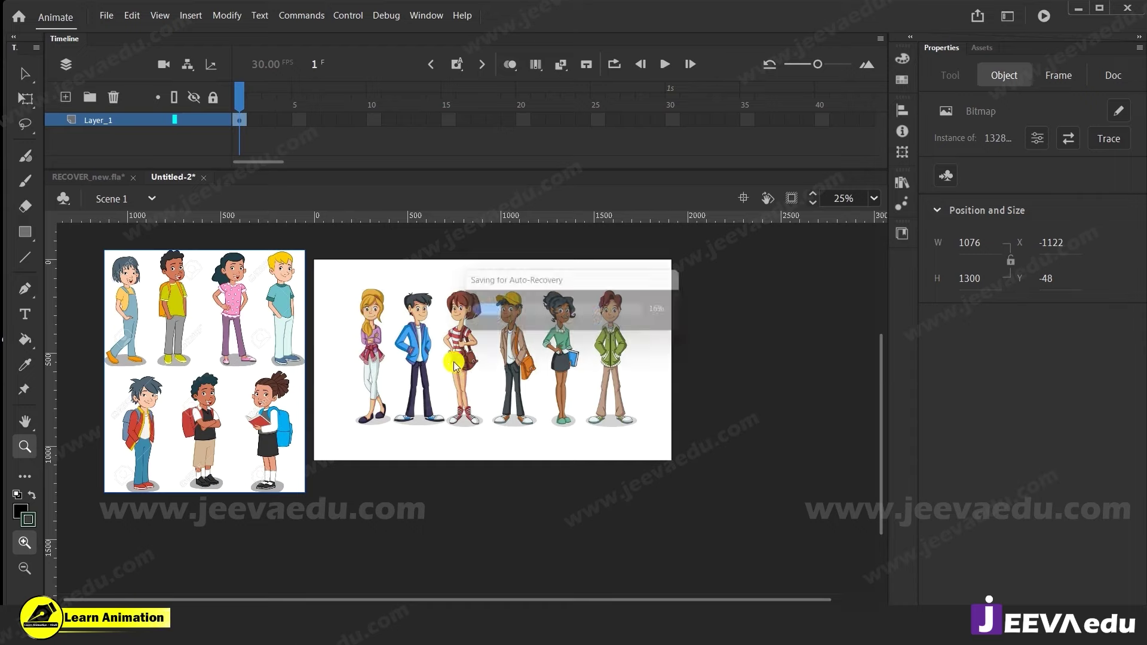
pyautogui.click(521, 387)
pyautogui.moveTo(565, 389); pyautogui.dragTo(478, 393)
pyautogui.moveTo(314, 391); pyautogui.dragTo(475, 396)
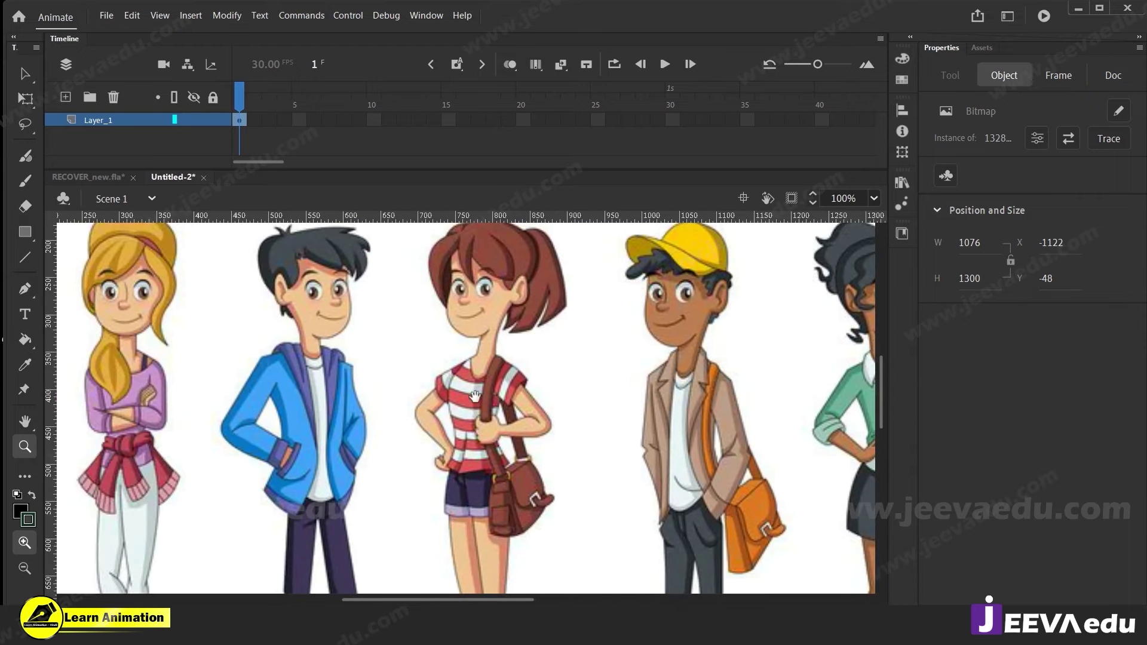
pyautogui.moveTo(582, 435); pyautogui.dragTo(503, 429)
pyautogui.keyDown('alt'); pyautogui.click(508, 440); pyautogui.keyUp('alt')
pyautogui.keyDown('alt'); pyautogui.click(504, 442); pyautogui.keyUp('alt')
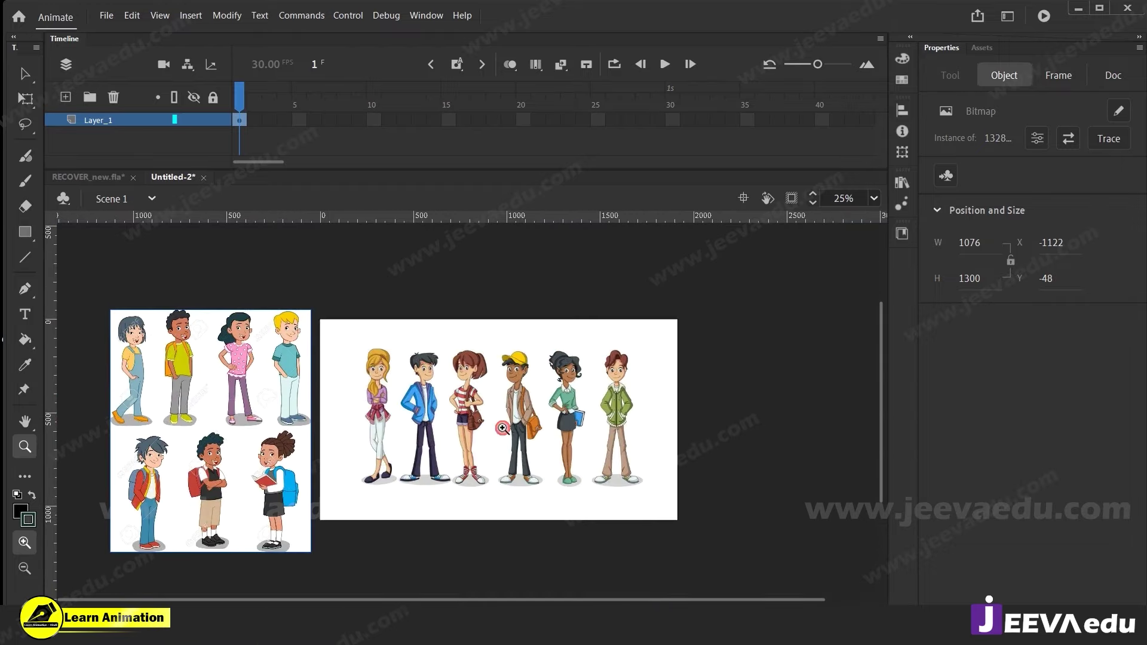
pyautogui.click(259, 372)
pyautogui.click(267, 387)
pyautogui.moveTo(673, 451); pyautogui.dragTo(352, 450)
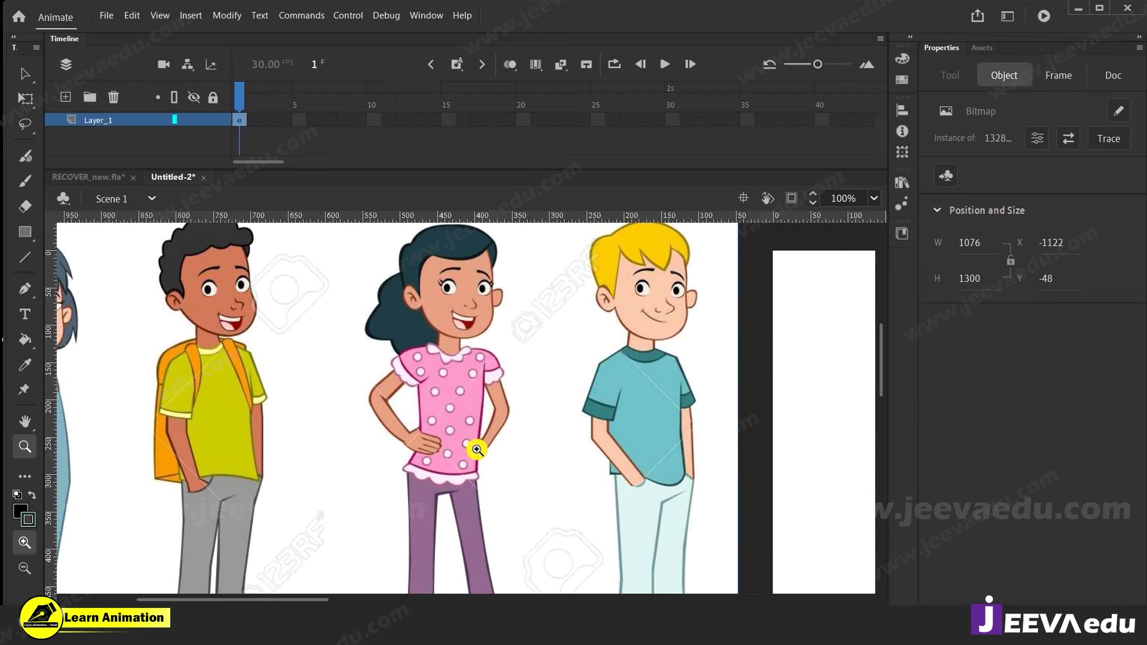
pyautogui.keyDown('alt'); pyautogui.click(446, 445); pyautogui.keyUp('alt')
pyautogui.moveTo(860, 537); pyautogui.dragTo(430, 445)
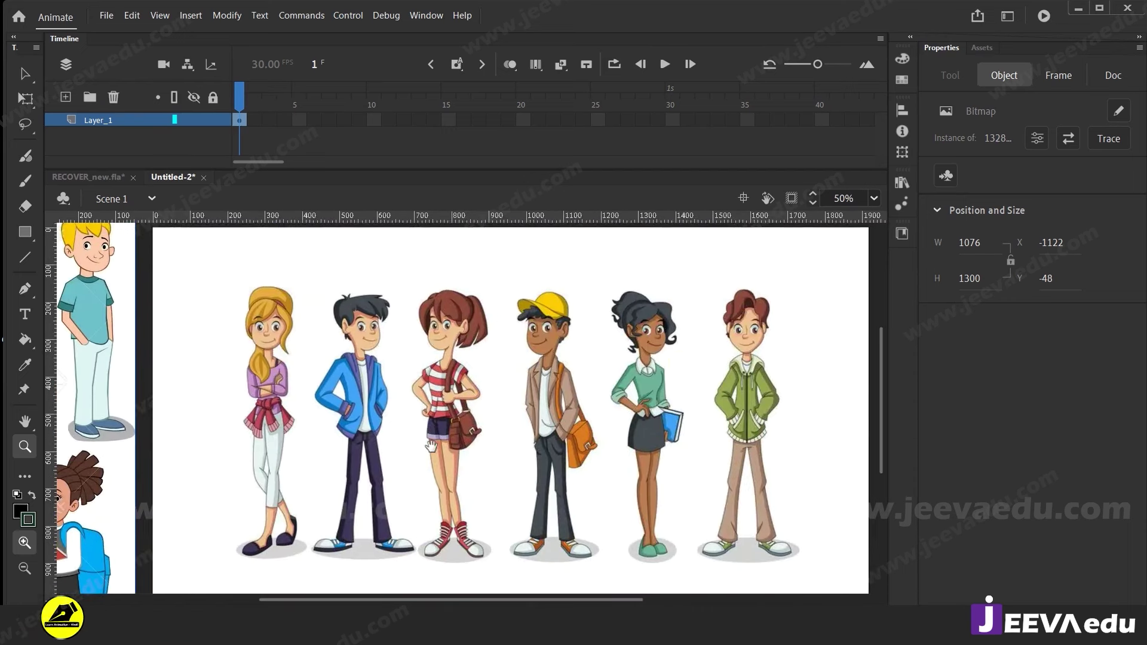
# Examine the faces and eyes of the characters in the stage's reference image, one after another
pyautogui.click(401, 385)
pyautogui.click(422, 337)
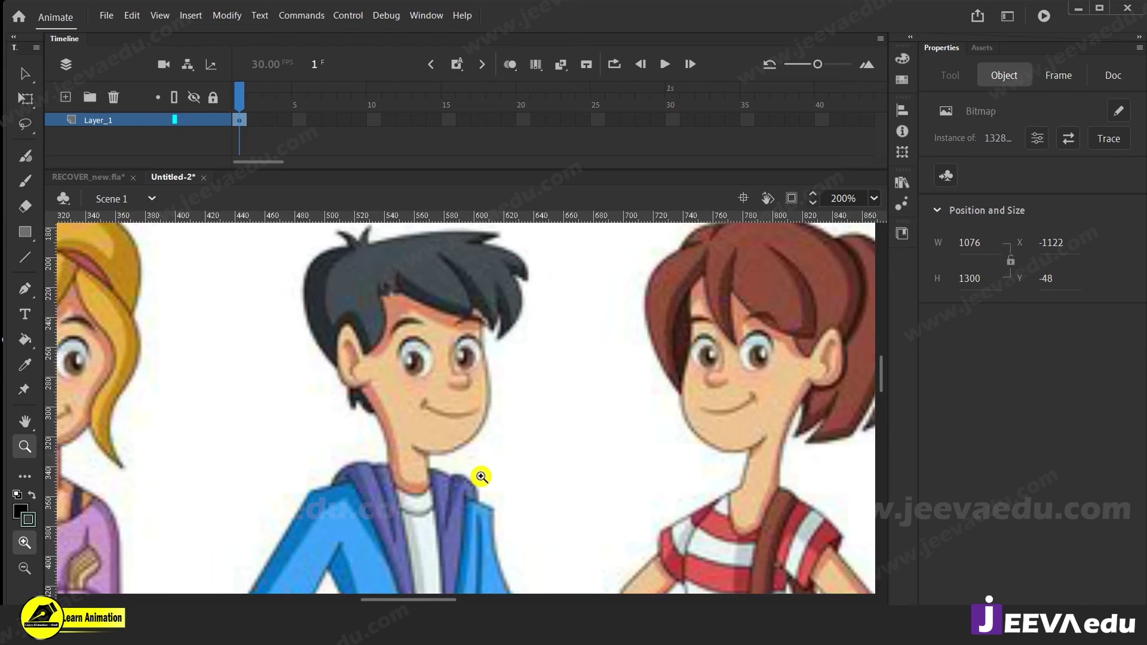
pyautogui.keyDown('alt'); pyautogui.click(483, 475); pyautogui.keyUp('alt')
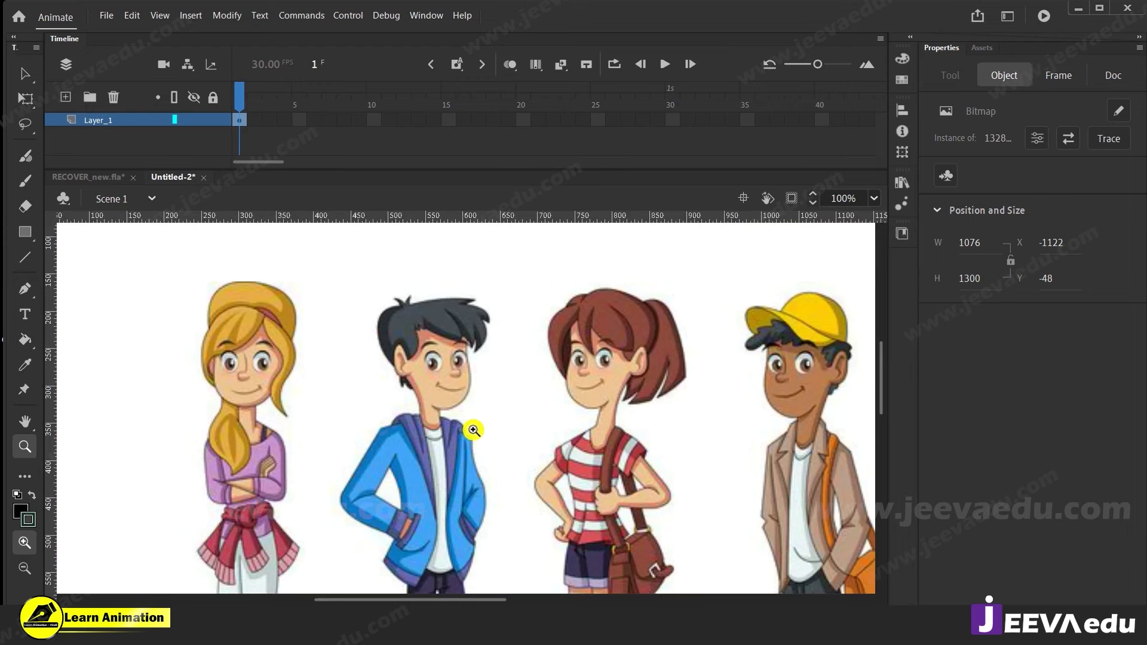
pyautogui.press('space')
pyautogui.moveTo(437, 412); pyautogui.dragTo(734, 412)
pyautogui.moveTo(305, 396); pyautogui.dragTo(590, 531)
pyautogui.moveTo(439, 531); pyautogui.dragTo(536, 269)
pyautogui.moveTo(507, 416); pyautogui.dragTo(538, 259)
pyautogui.moveTo(545, 439); pyautogui.dragTo(251, 413)
pyautogui.moveTo(648, 451); pyautogui.dragTo(263, 421)
pyautogui.moveTo(862, 377); pyautogui.dragTo(518, 466)
pyautogui.moveTo(597, 306); pyautogui.dragTo(353, 525)
pyautogui.moveTo(370, 390); pyautogui.dragTo(509, 402)
# Lock Layer_1 with the reference images and add a new layer above it
pyautogui.click(394, 360)
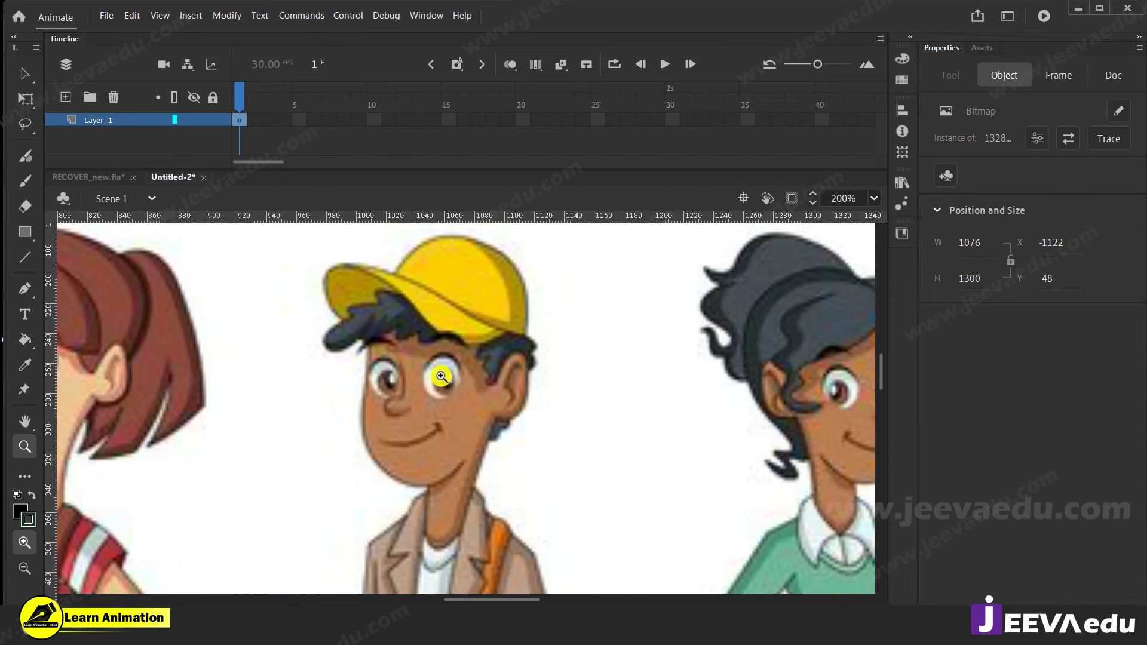
pyautogui.click(167, 124)
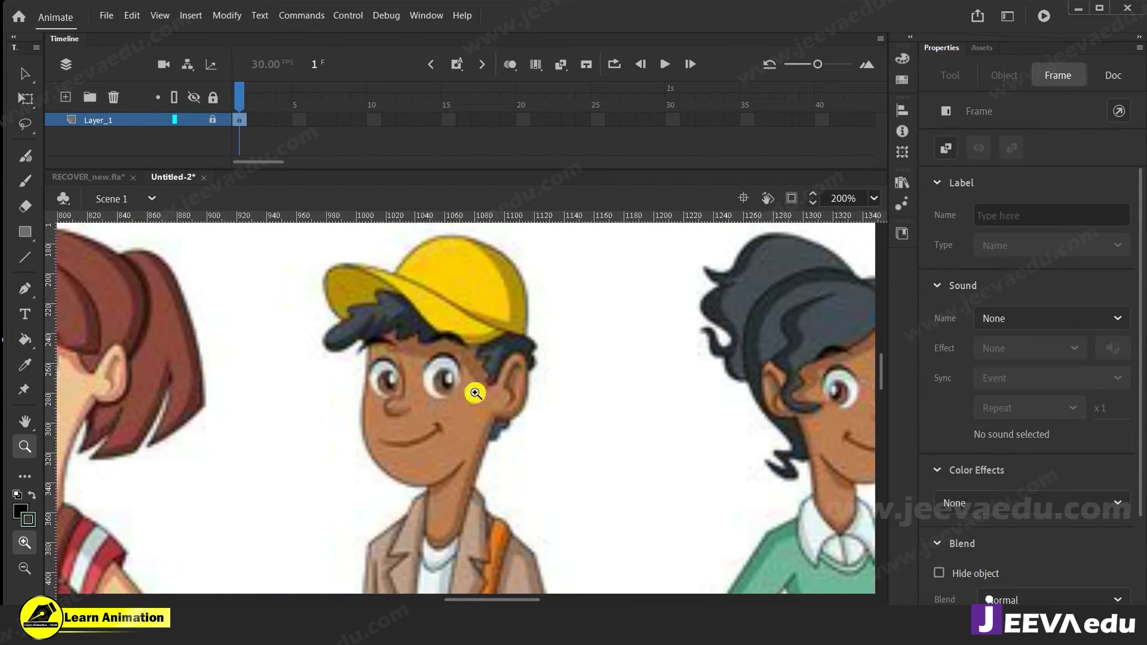
pyautogui.click(62, 99)
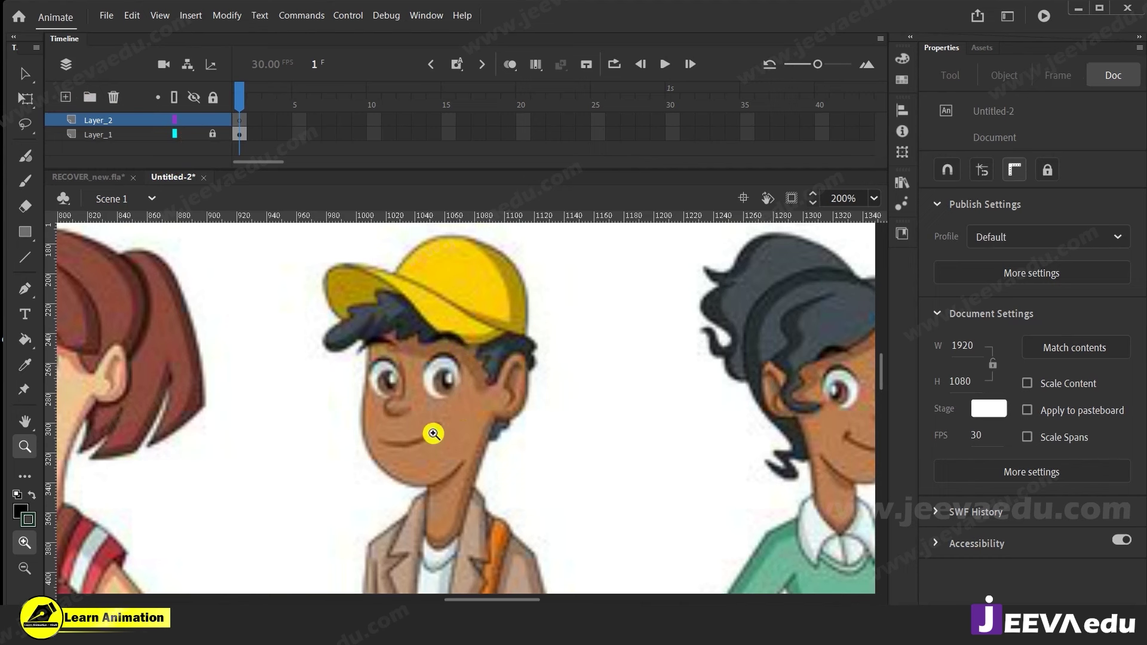
# Draw a black-filled circle about 35 px in diameter with the Oval tool over one eye of the yellow-capped boy
pyautogui.click(30, 237)
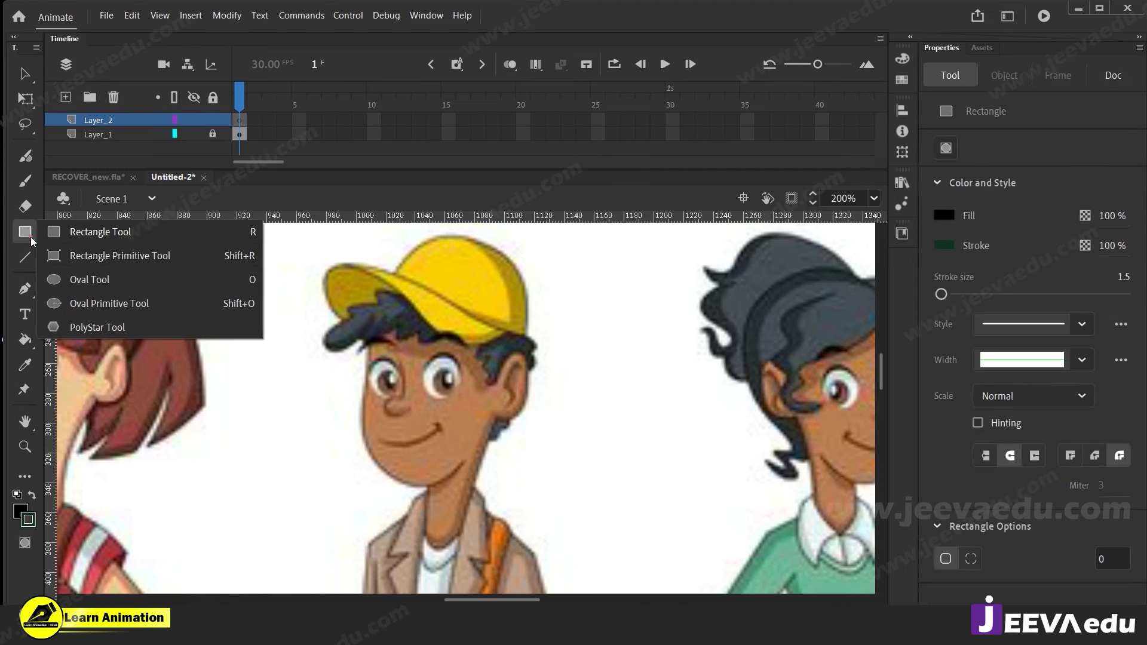
pyautogui.click(83, 281)
pyautogui.moveTo(419, 369); pyautogui.dragTo(455, 424)
pyautogui.press('v')
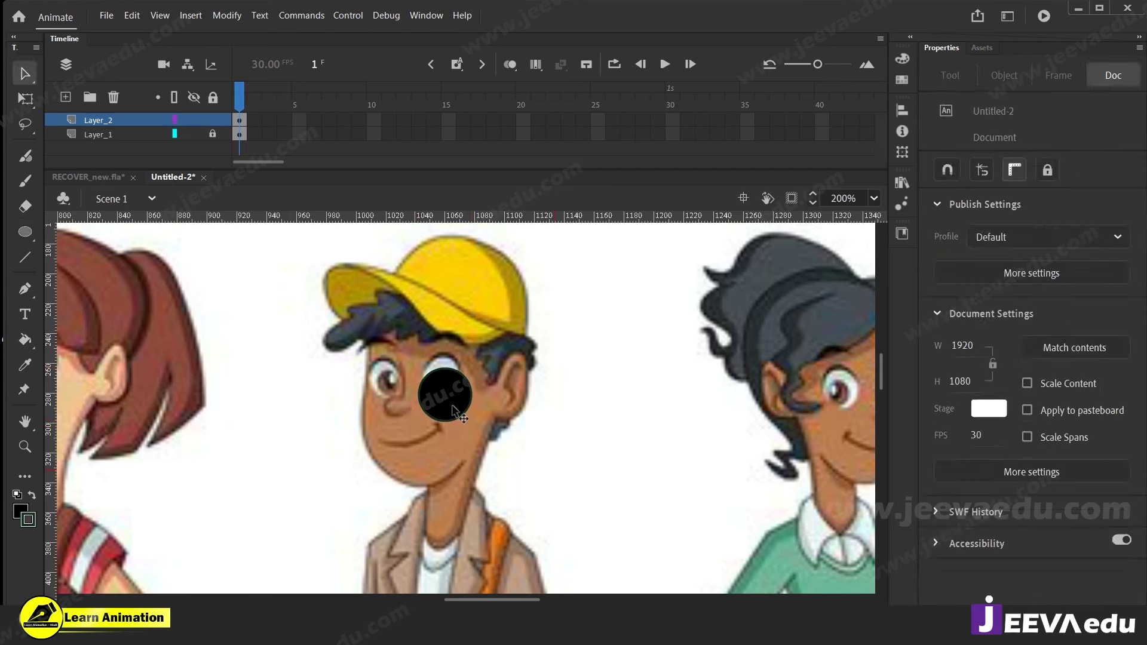
# Select the circle together with its outline and set the stroke size to 1
pyautogui.click(454, 426)
pyautogui.press('z')
pyautogui.click(456, 426)
pyautogui.press('v')
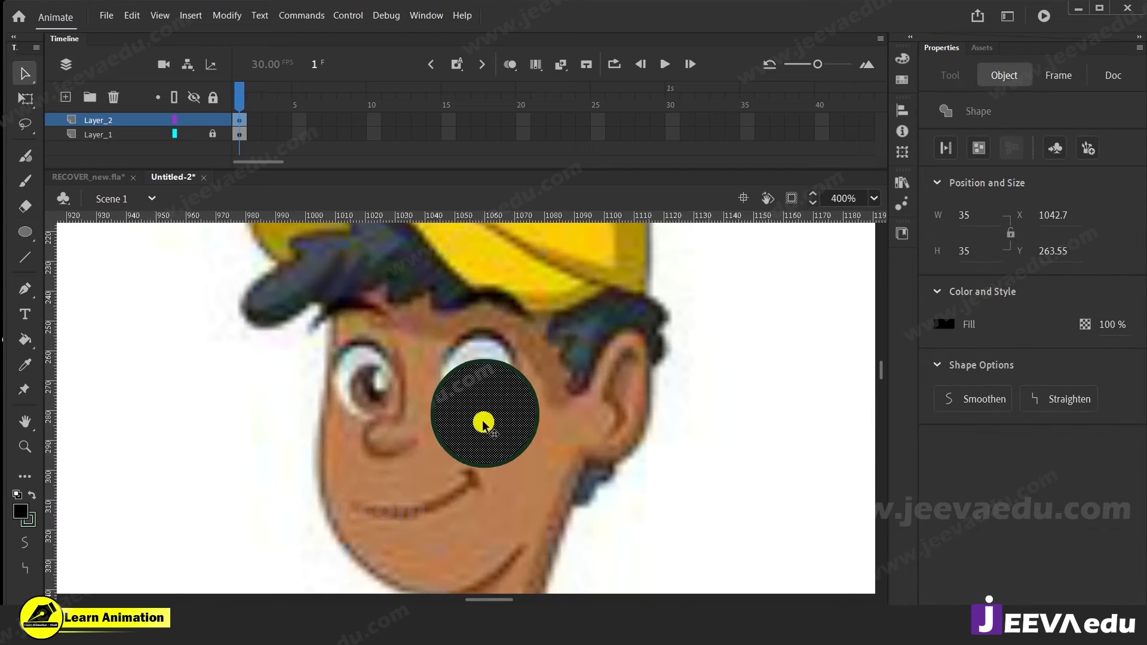
pyautogui.doubleClick(469, 417)
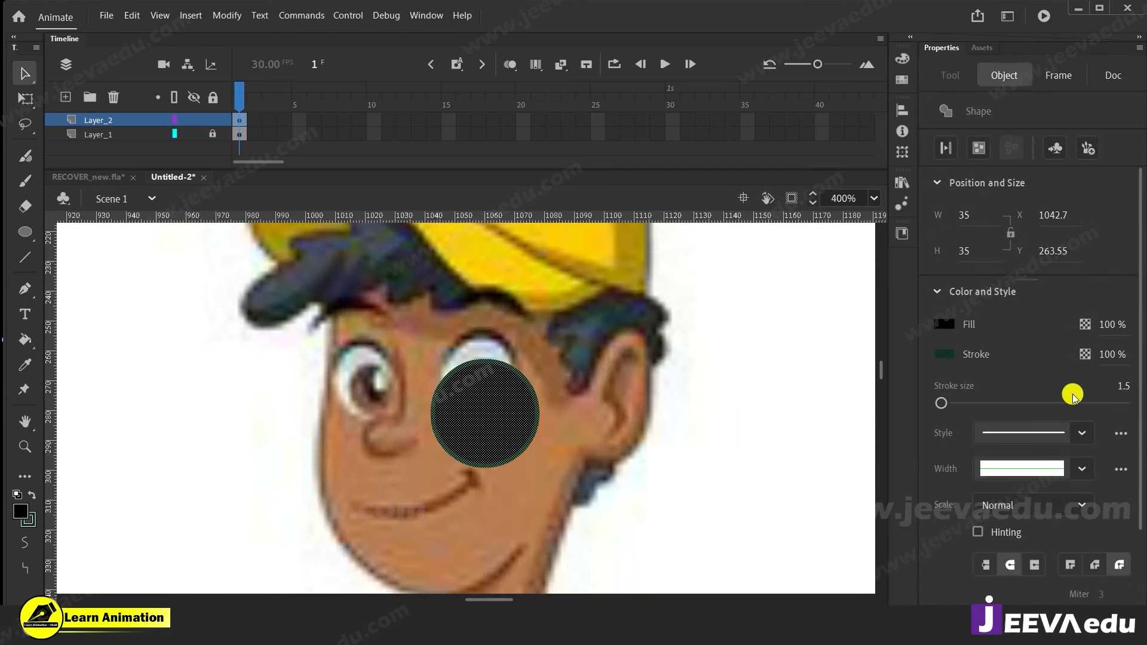
pyautogui.click(1125, 392)
pyautogui.write('1')
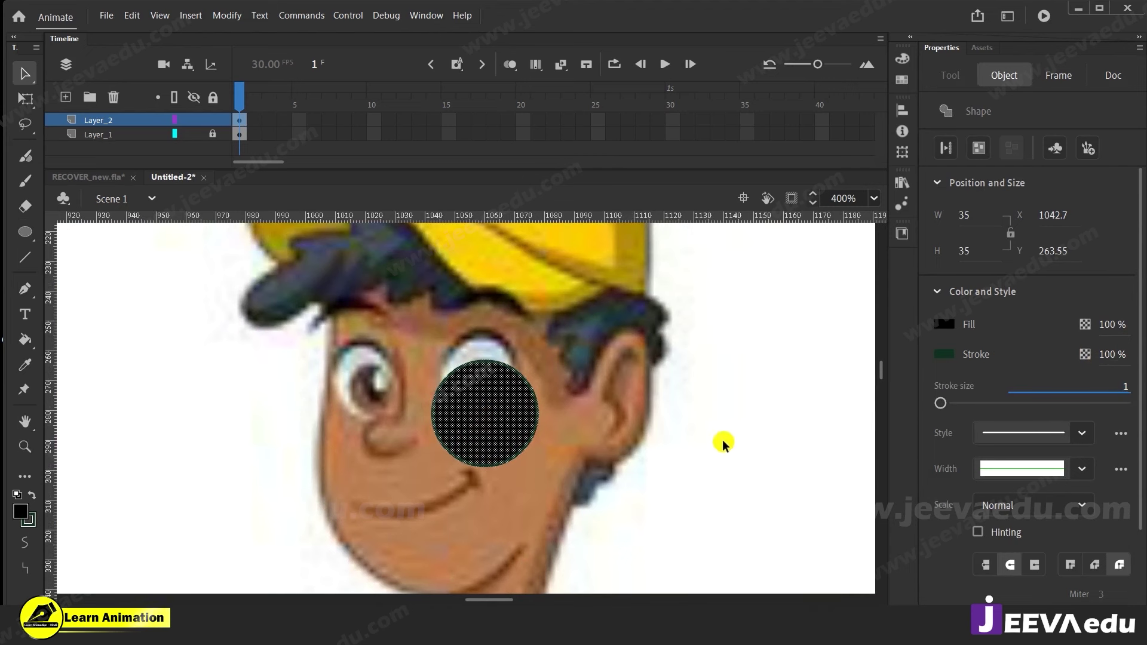
pyautogui.click(678, 453)
# Move the circle and its outline off the boy's eye to beside his ear
pyautogui.click(477, 446)
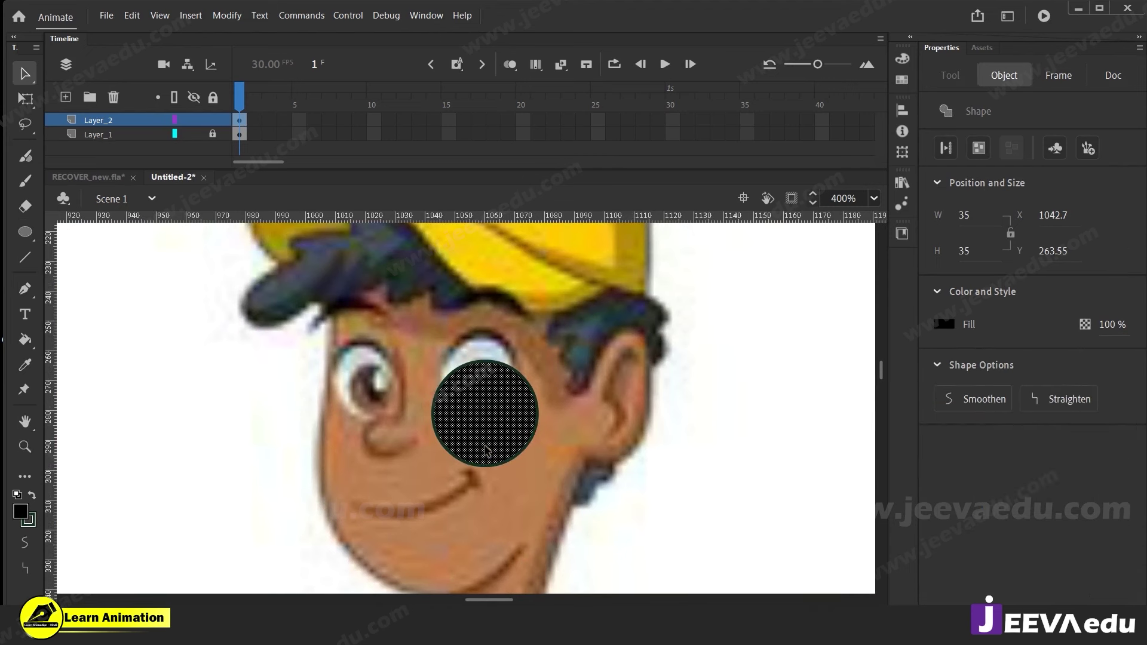
pyautogui.doubleClick(479, 439)
pyautogui.moveTo(472, 435); pyautogui.dragTo(643, 445)
pyautogui.click(496, 371)
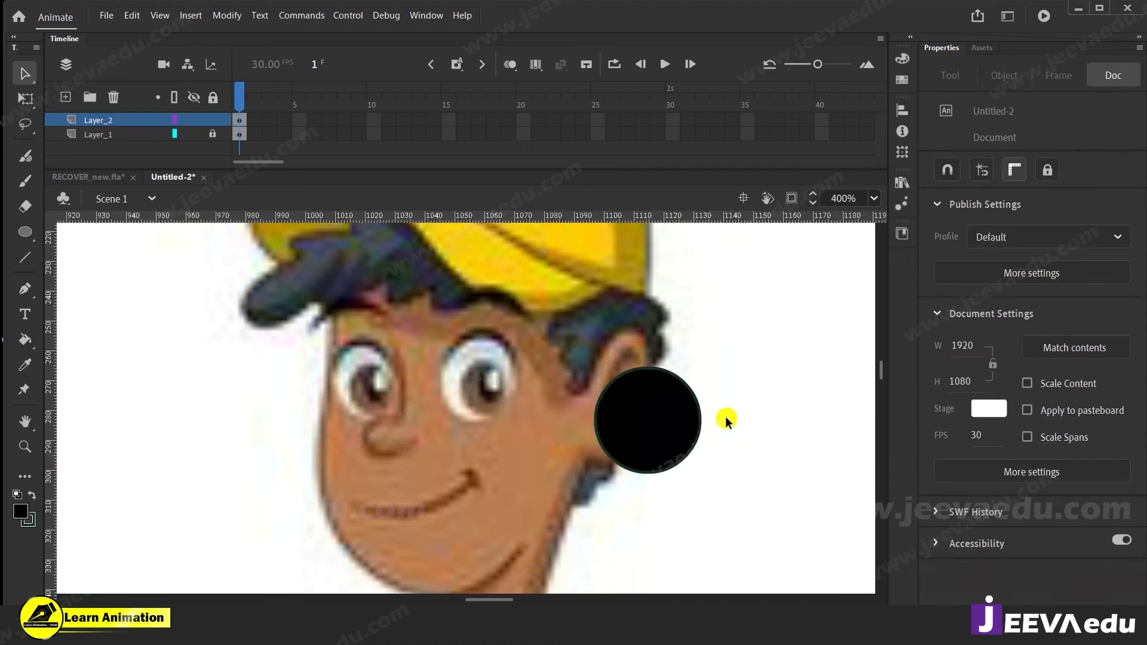
# Scale the black circle with its outline down to a slightly tall oval about 30 by 33 px
pyautogui.doubleClick(681, 436)
pyautogui.press('q')
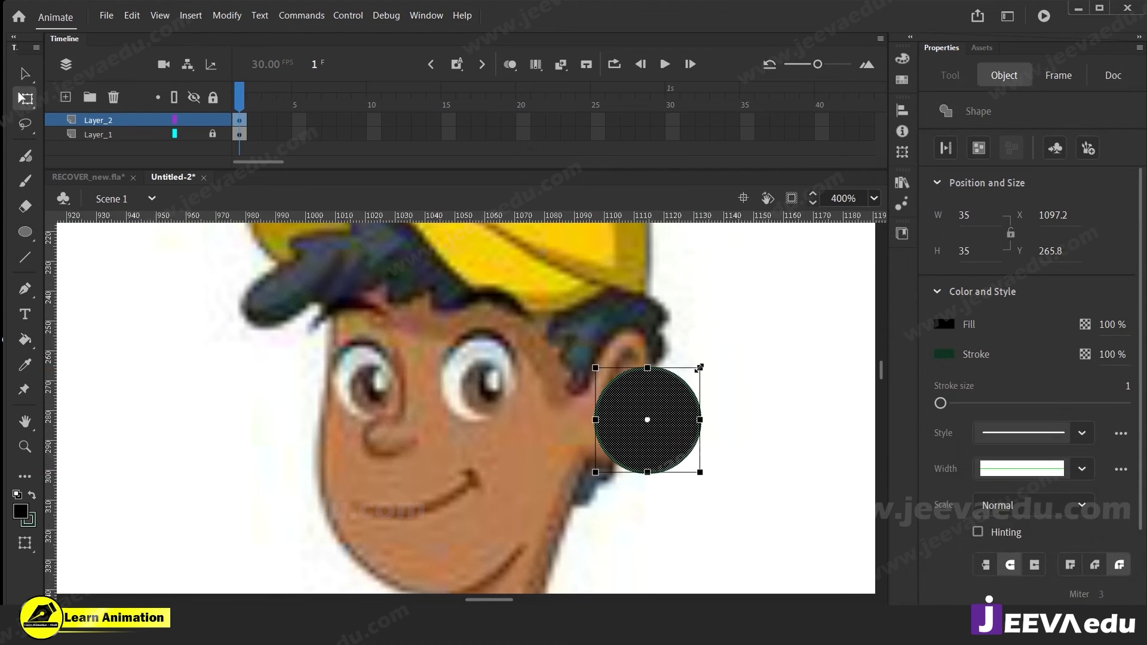
pyautogui.moveTo(699, 367); pyautogui.dragTo(692, 374)
pyautogui.click(669, 366)
pyautogui.click(657, 403)
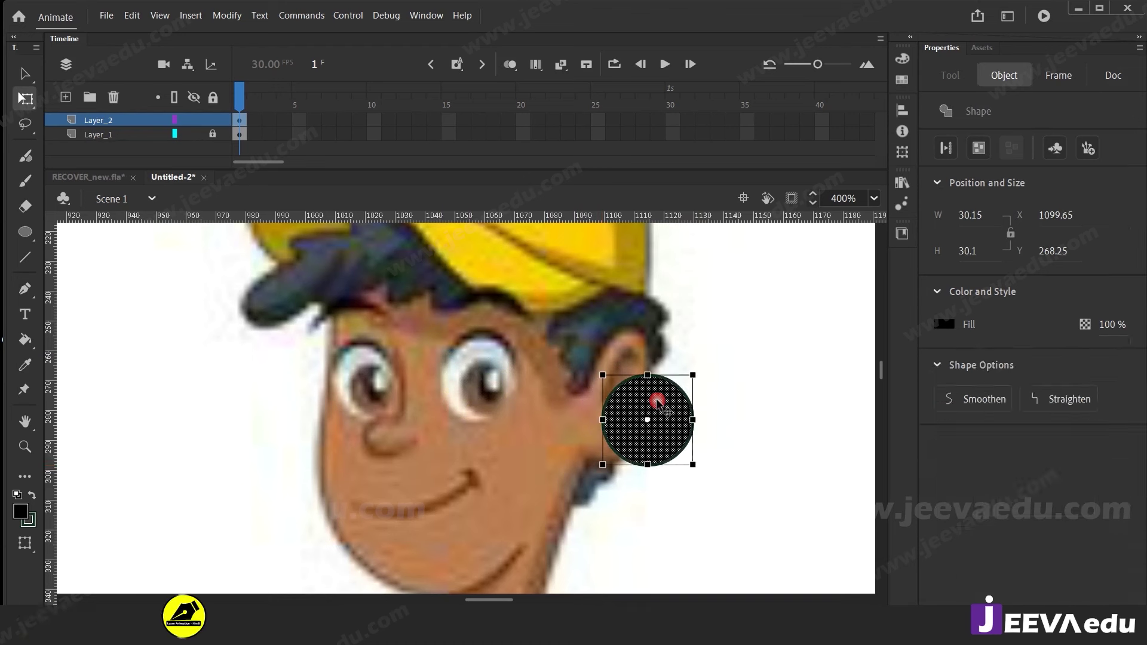
pyautogui.doubleClick(657, 403)
pyautogui.moveTo(645, 374); pyautogui.dragTo(644, 366)
pyautogui.click(681, 309)
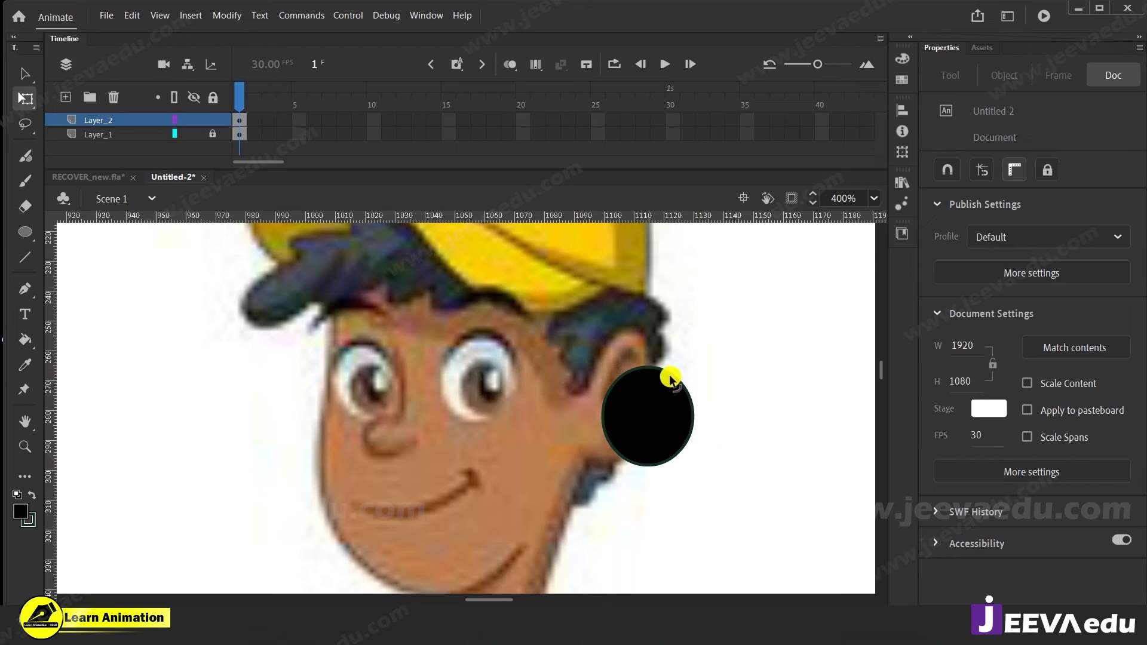
# Change the oval's fill colour from black to white
pyautogui.press('z')
pyautogui.click(610, 435)
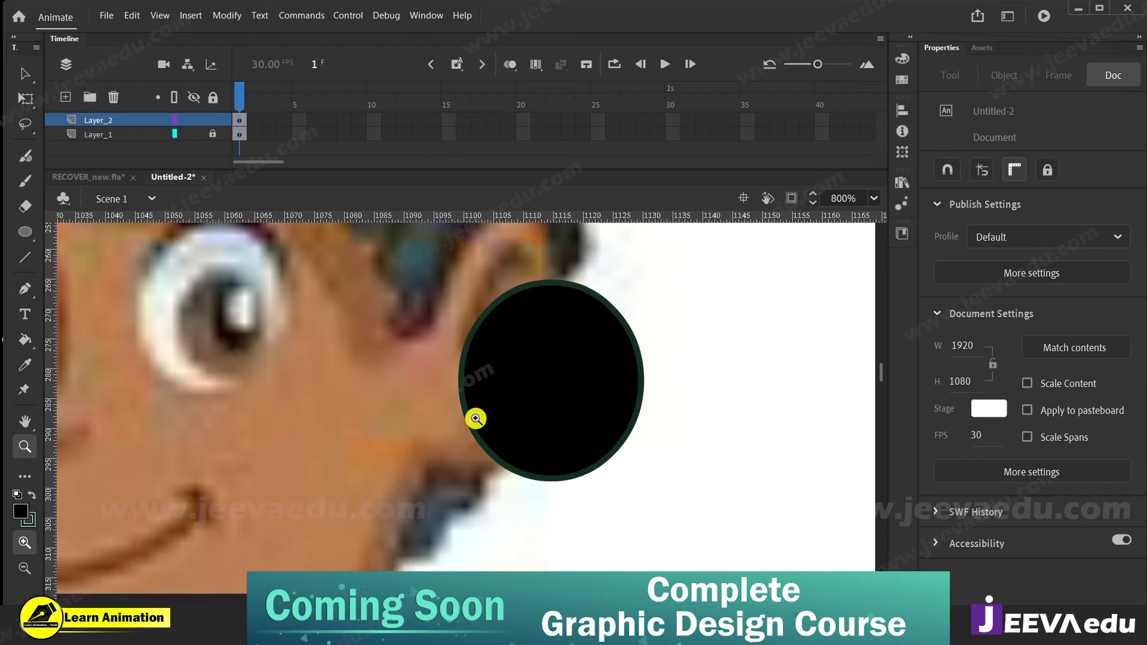
pyautogui.keyDown('alt'); pyautogui.click(448, 405); pyautogui.keyUp('alt')
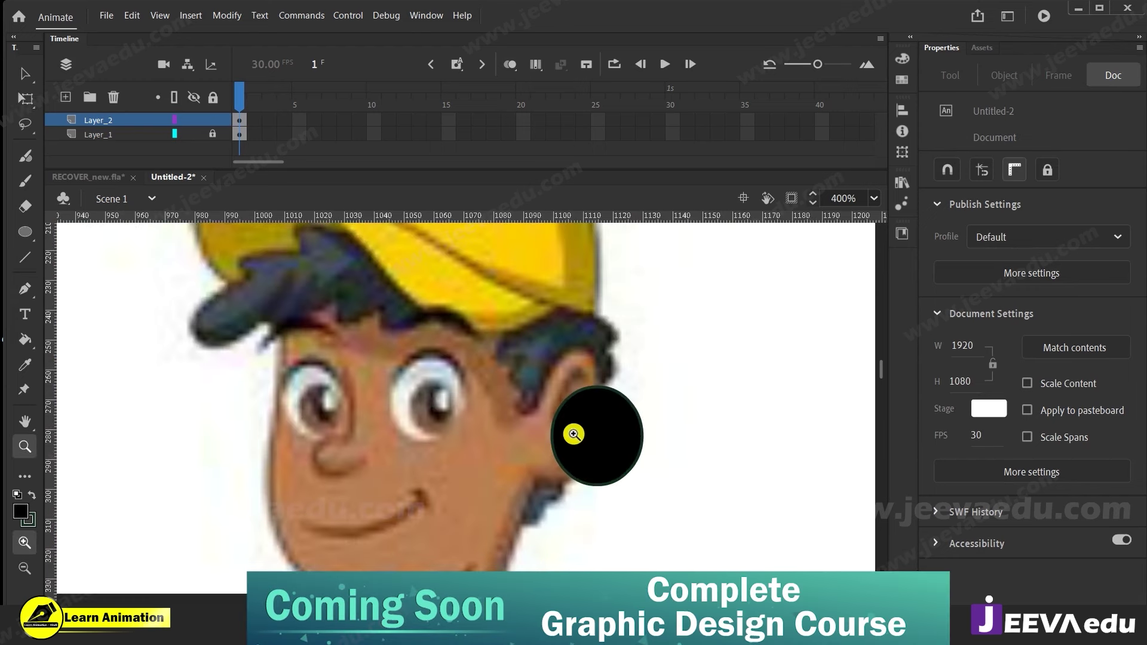
pyautogui.press('v')
pyautogui.click(594, 435)
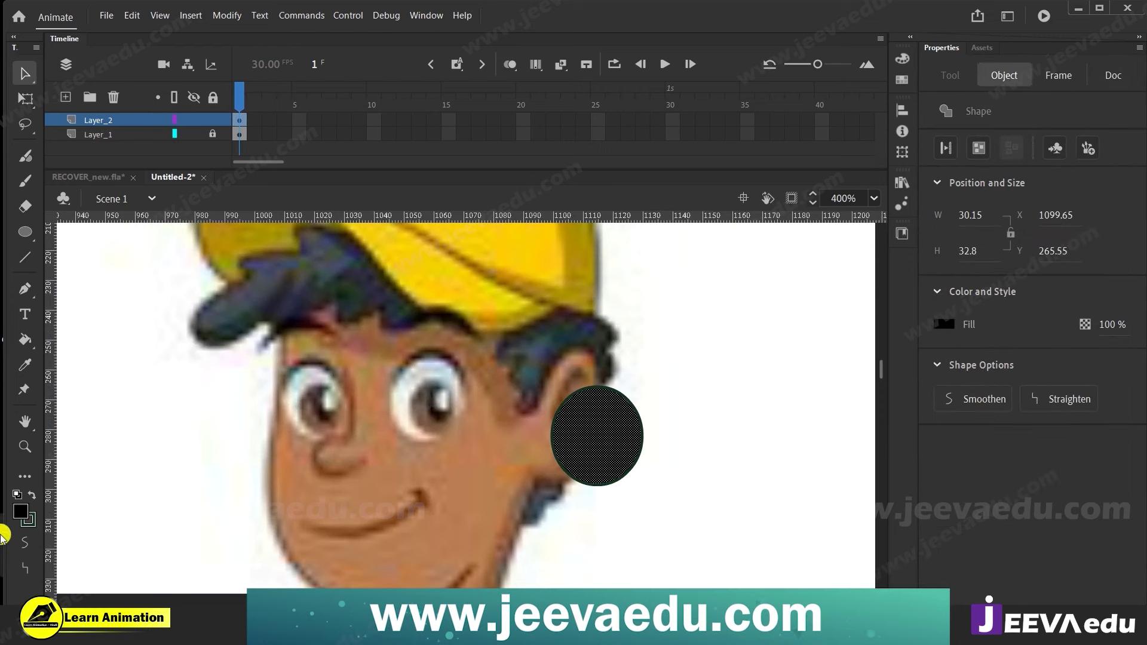
pyautogui.click(21, 518)
pyautogui.click(80, 400)
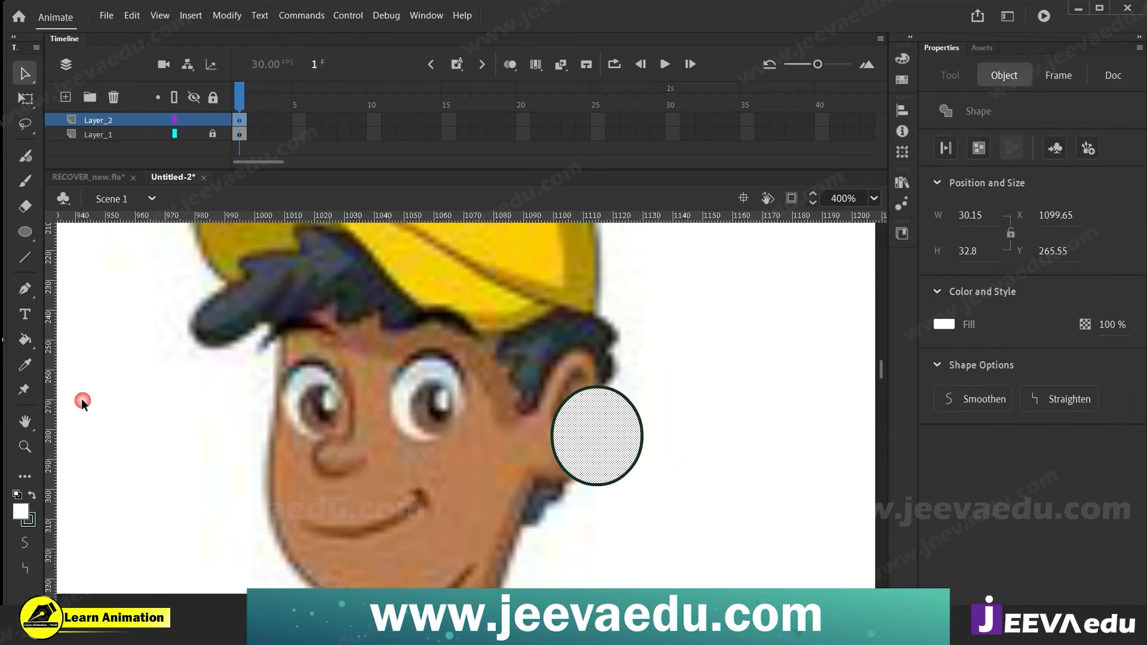
pyautogui.click(327, 490)
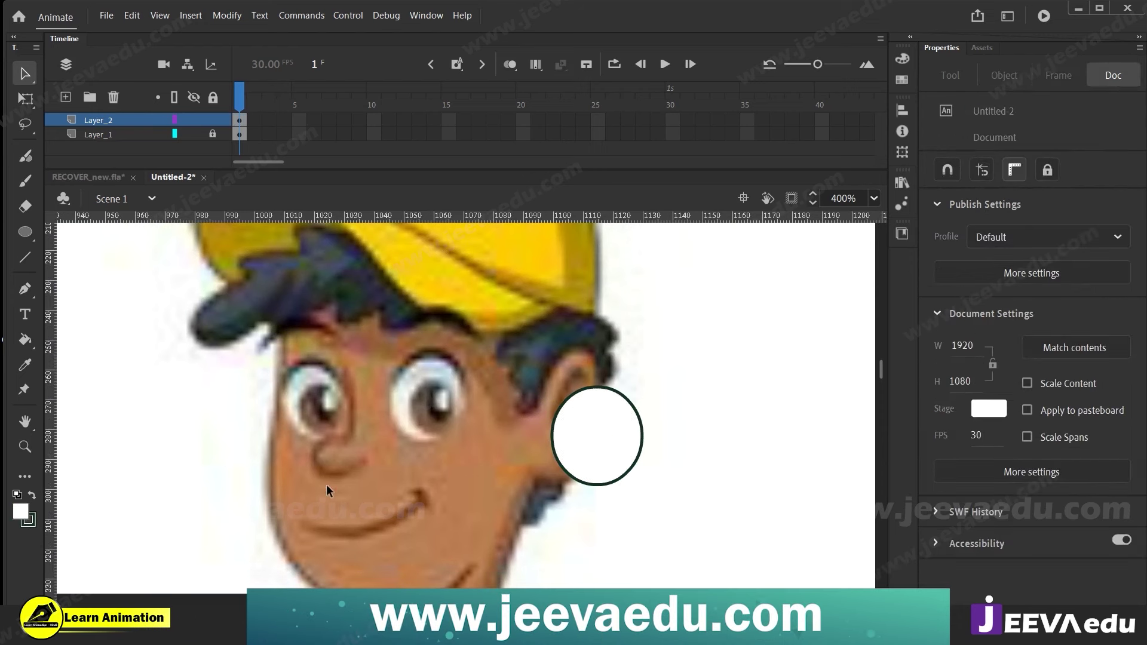
# Paste a copy of the oval's outline in place and nudge it up by about 2 px
pyautogui.click(571, 396)
pyautogui.rightClick(700, 315)
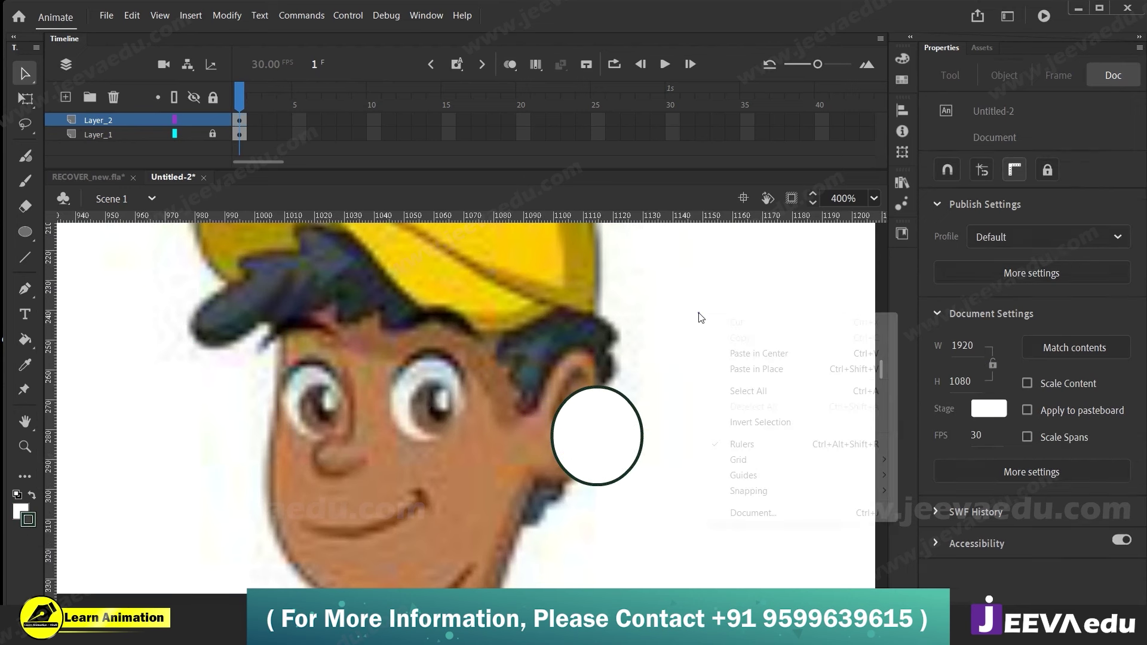
pyautogui.click(730, 369)
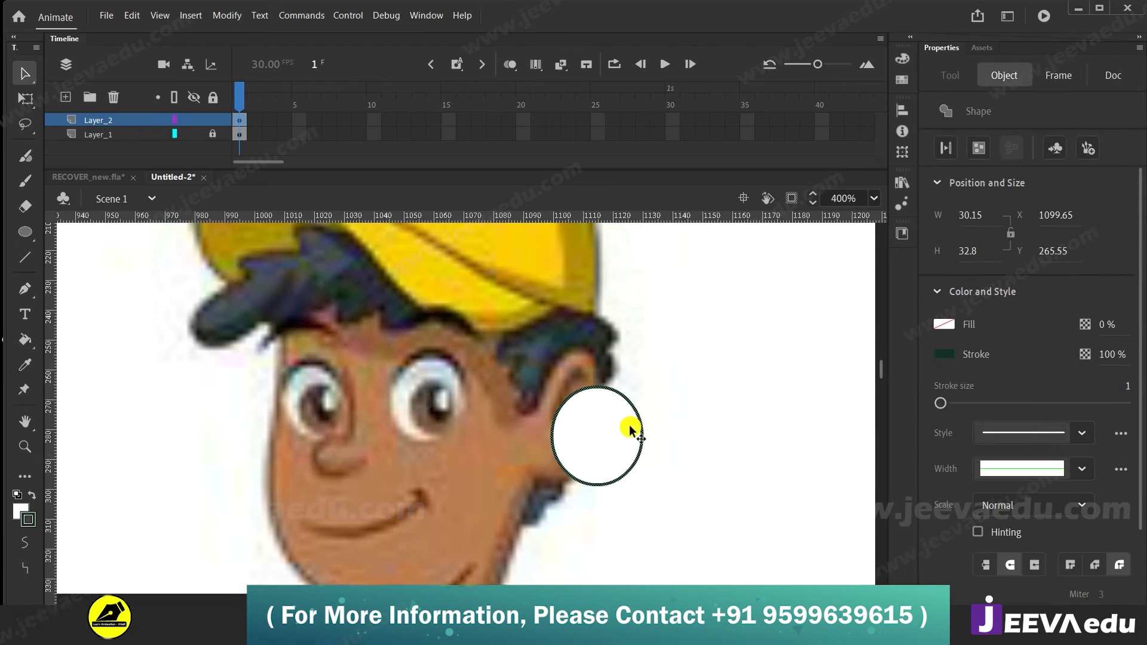
pyautogui.press('Down')
pyautogui.press('Down')
pyautogui.press('Up')
pyautogui.press('Up')
pyautogui.press('Up')
pyautogui.press('Up')
pyautogui.press('Up')
pyautogui.press('Up')
pyautogui.press('Up')
pyautogui.press('Up')
pyautogui.press('Up')
pyautogui.press('Down')
pyautogui.press('Down')
pyautogui.press('Down')
pyautogui.press('Down')
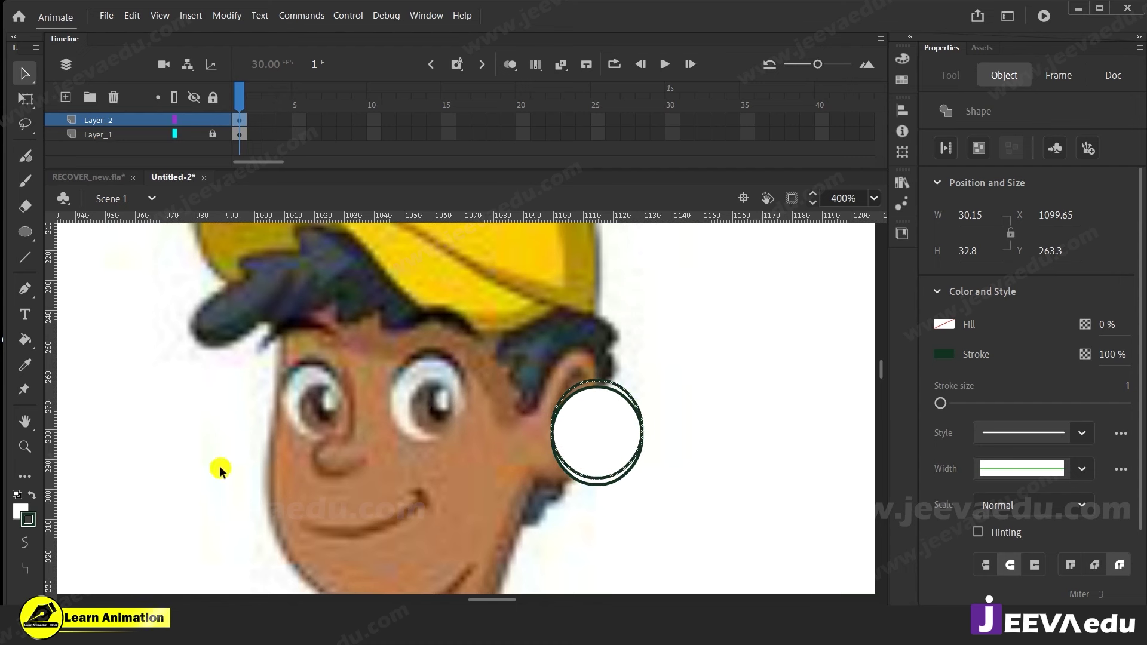
# Set the stroke colour of the shifted outline copy to red
pyautogui.click(944, 355)
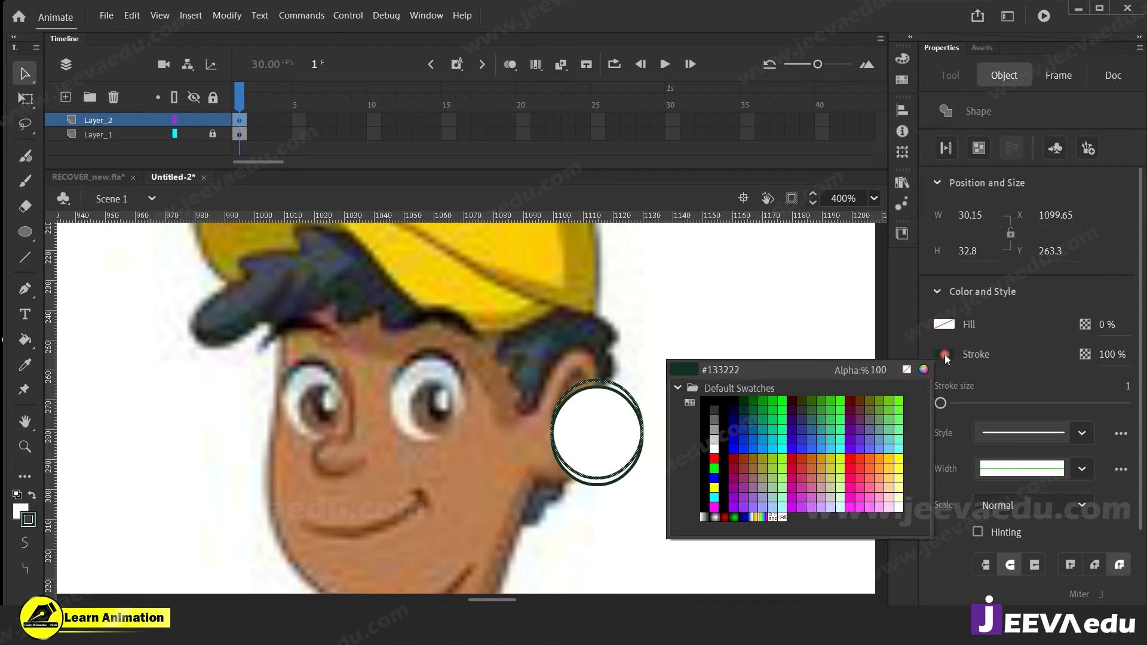
pyautogui.click(712, 461)
pyautogui.click(558, 478)
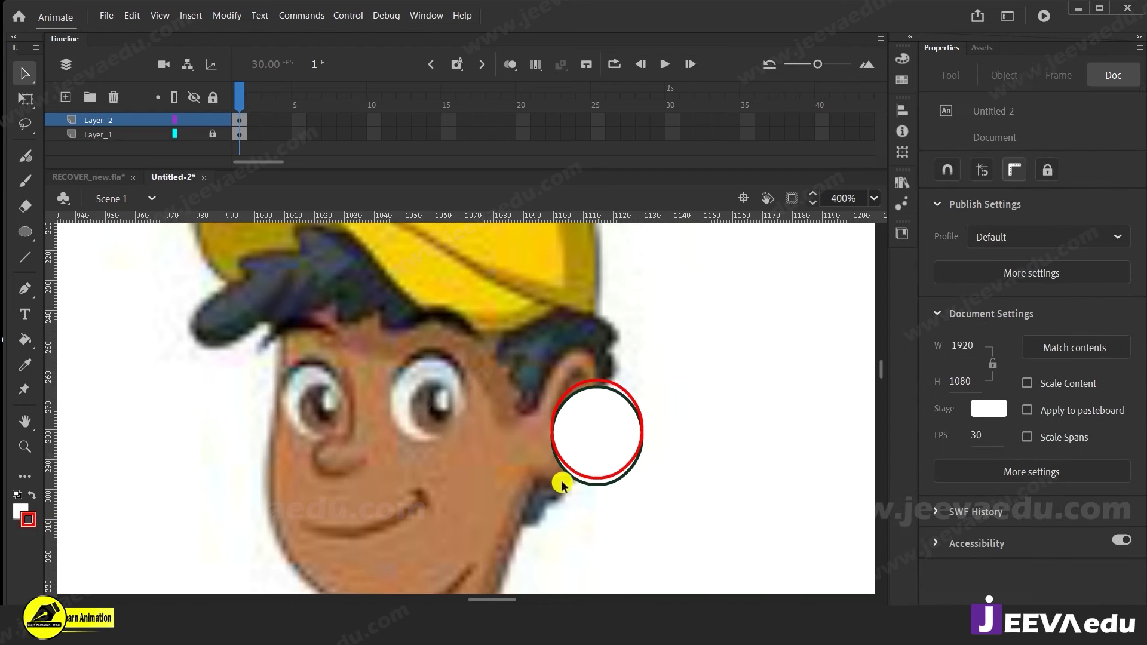
# Fill the thin crescent between the red and dark outlines along the oval's lower edge with light grey
pyautogui.press('z')
pyautogui.click(585, 485)
pyautogui.press('v')
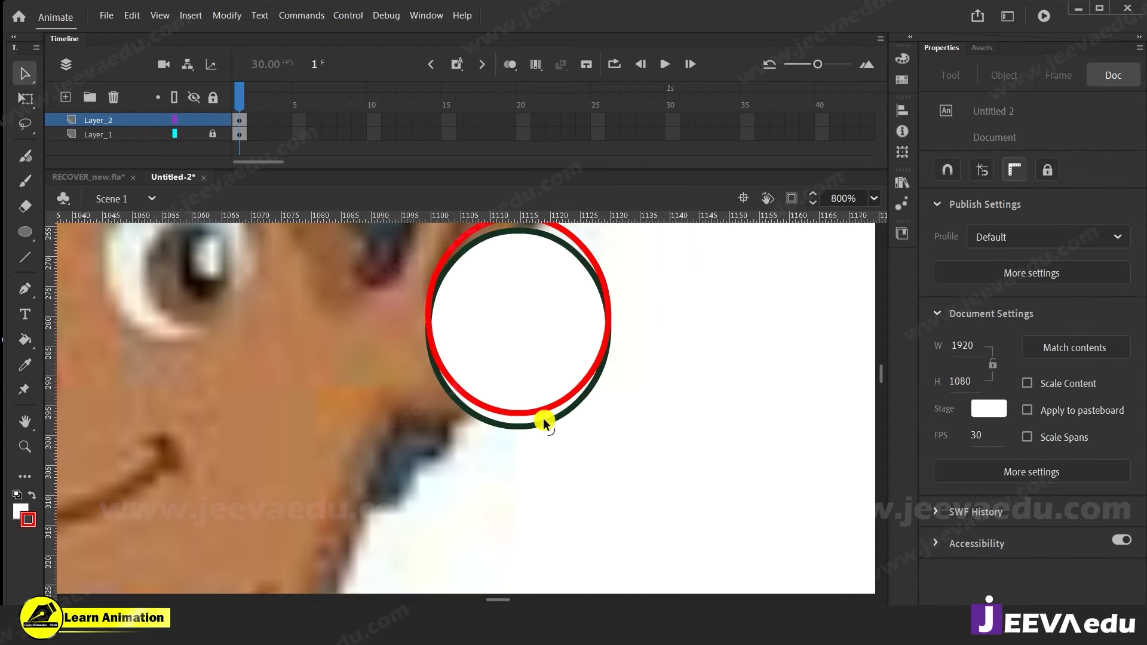
pyautogui.click(541, 421)
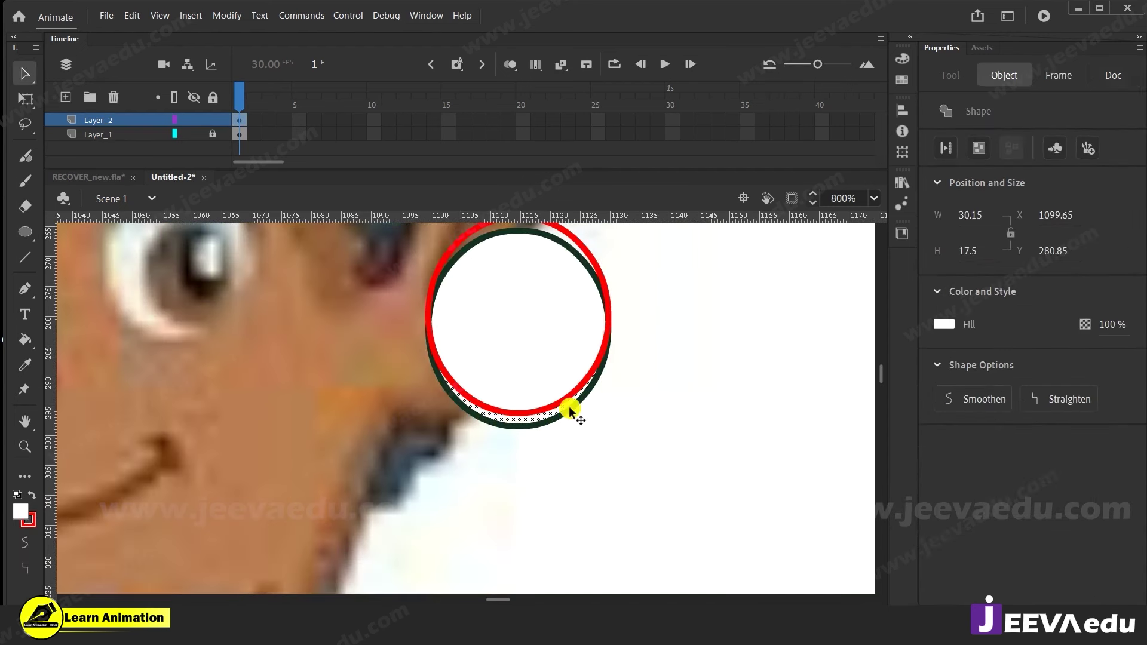
pyautogui.click(21, 513)
pyautogui.click(293, 320)
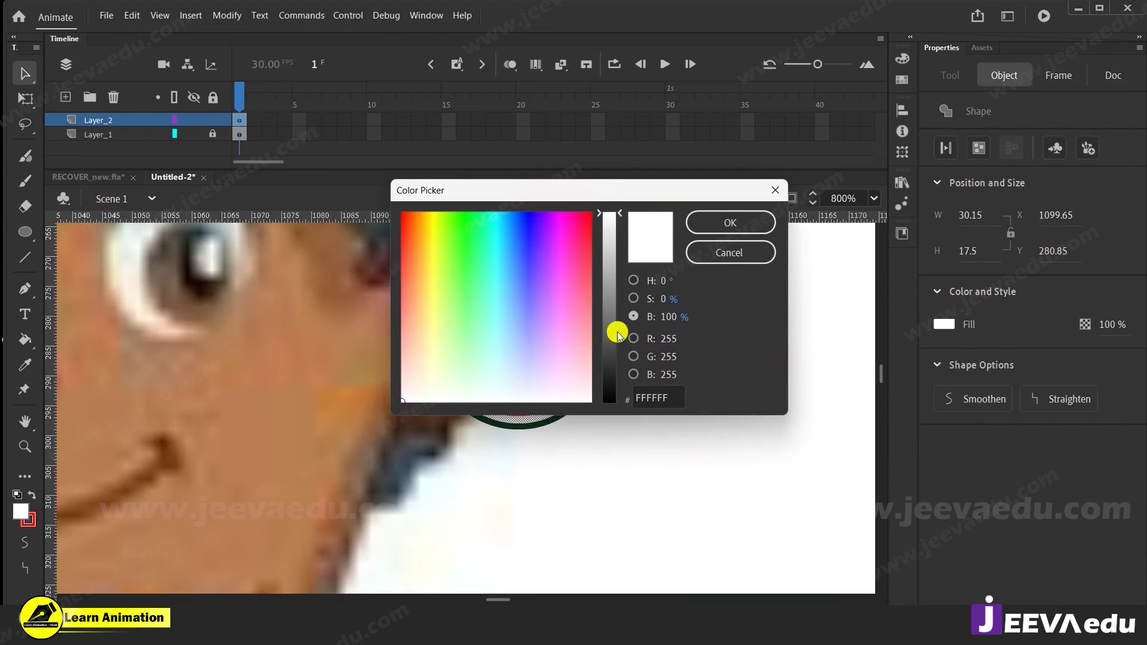
pyautogui.moveTo(606, 234); pyautogui.dragTo(608, 243)
pyautogui.click(725, 223)
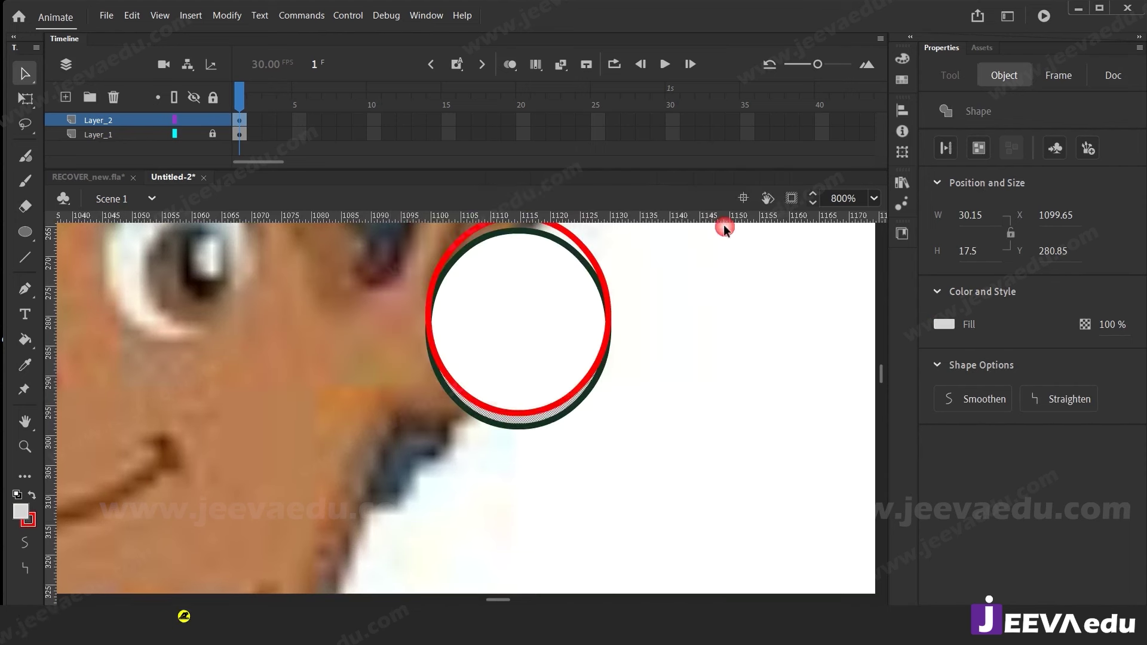
pyautogui.click(672, 377)
# Delete the red outline from the white oval
pyautogui.click(609, 303)
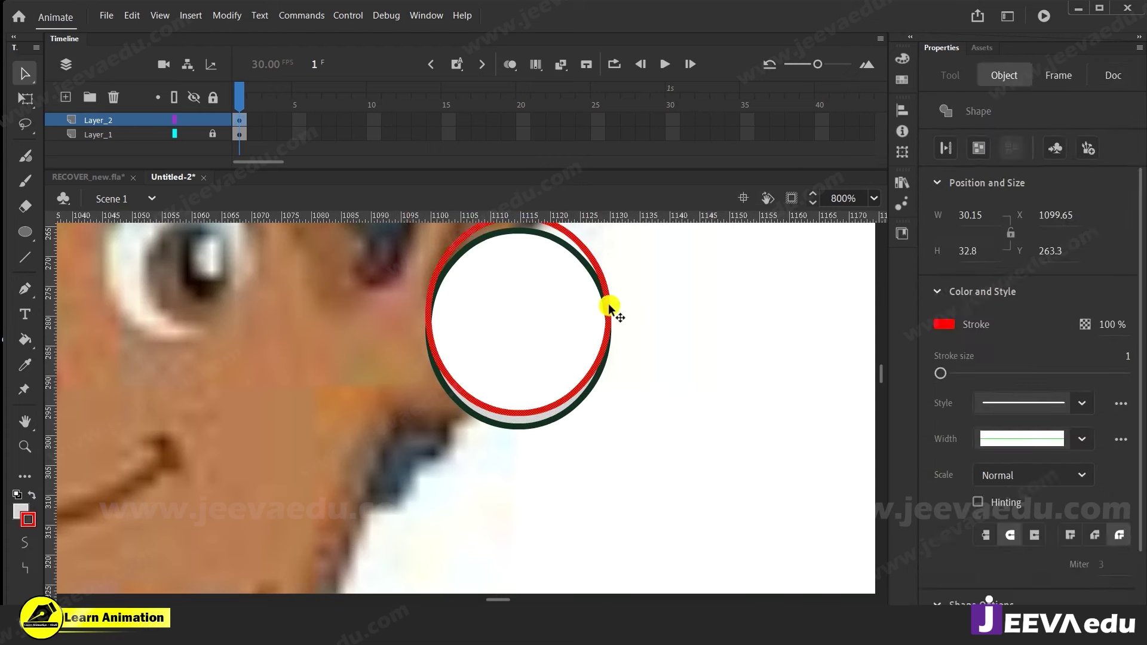
pyautogui.press('Delete')
pyautogui.click(500, 376)
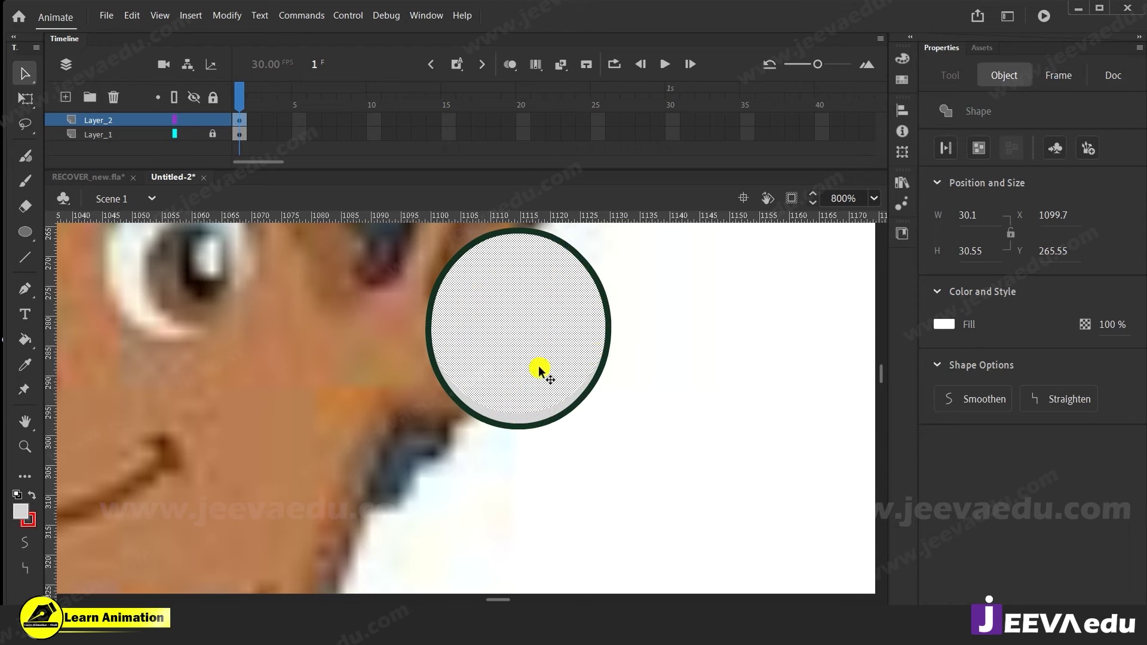
# Paste a copy of the oval's dark outline in place and group the copy
pyautogui.press('z')
pyautogui.keyDown('alt'); pyautogui.click(500, 353); pyautogui.keyUp('alt')
pyautogui.moveTo(491, 399); pyautogui.dragTo(548, 398)
pyautogui.press('v')
pyautogui.click(626, 324)
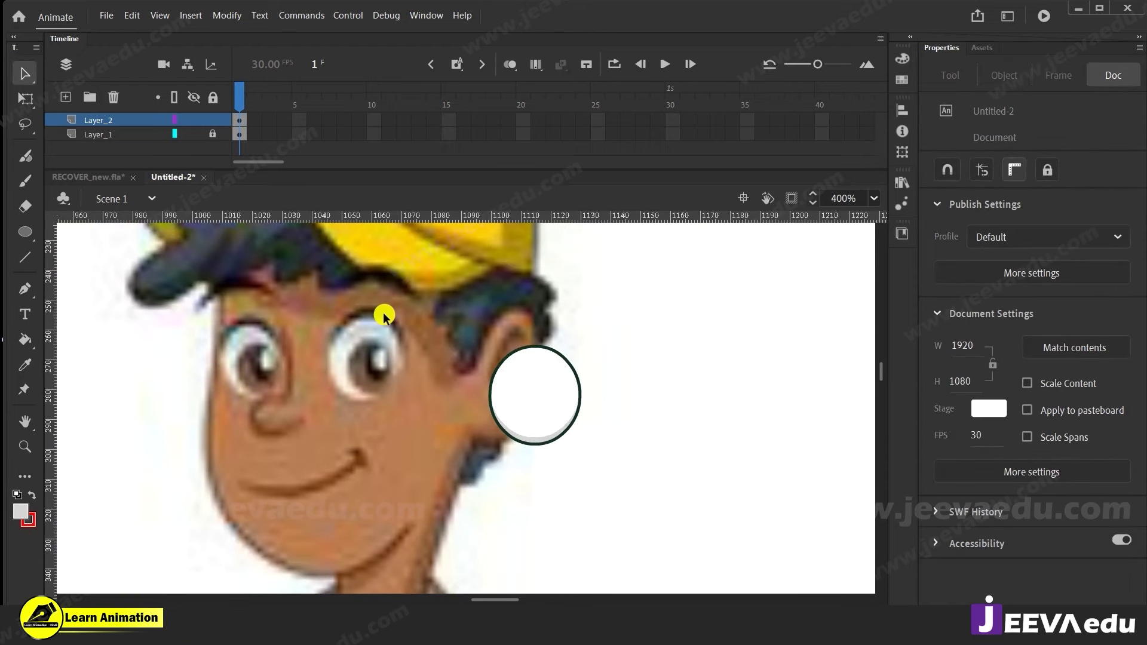
pyautogui.click(524, 349)
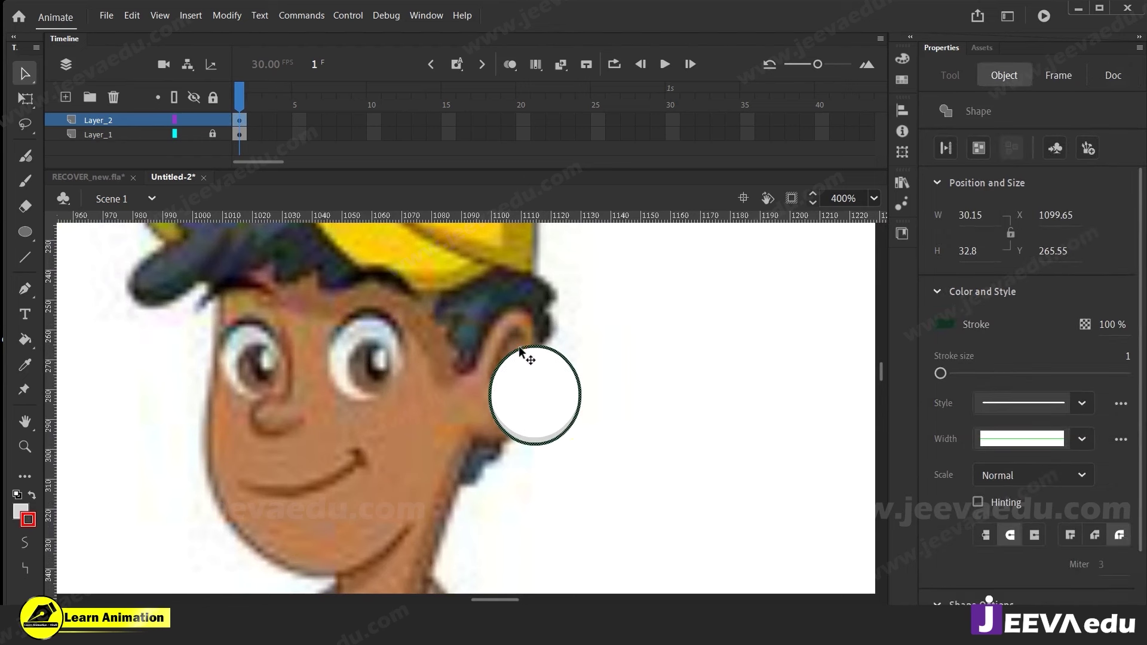
pyautogui.rightClick(645, 307)
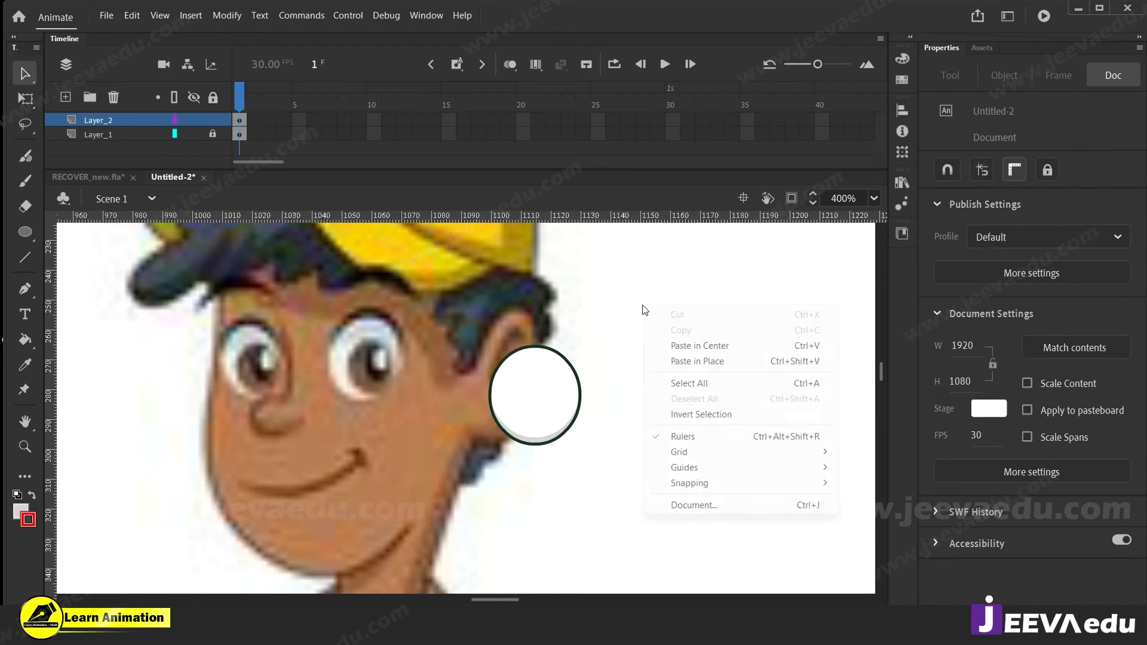
pyautogui.click(687, 362)
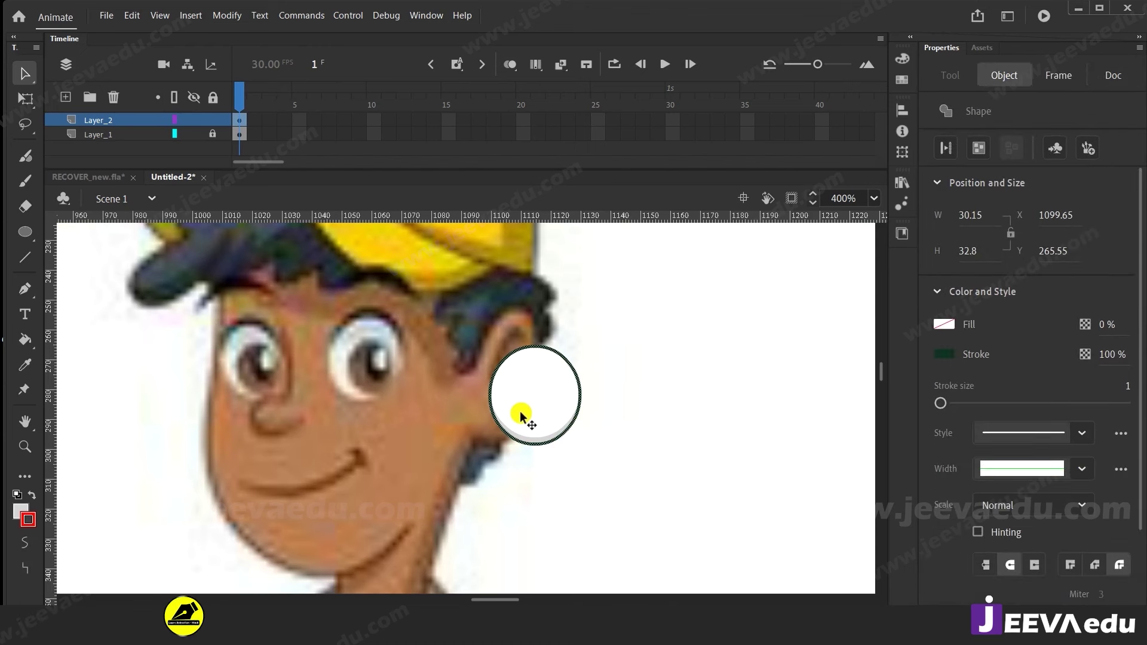
pyautogui.hotkey('ctrl', 'g')
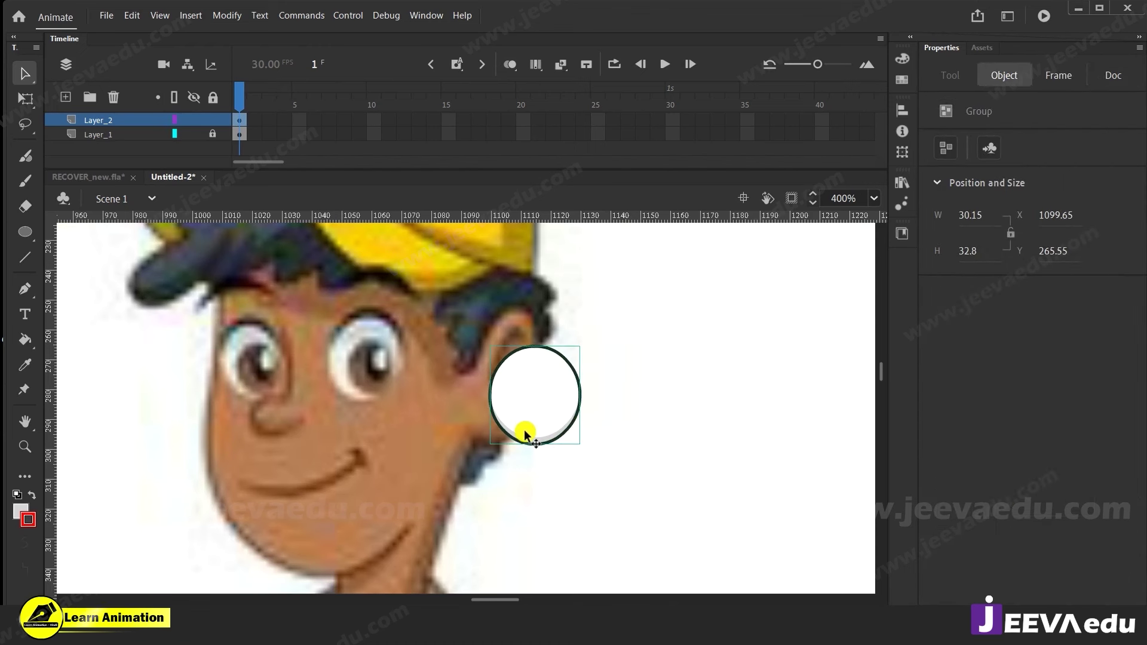
# Try moving the grouped outline off the white oval towards the boy's eye, and undo each move
pyautogui.press('z')
pyautogui.click(509, 410)
pyautogui.moveTo(503, 431); pyautogui.dragTo(496, 474)
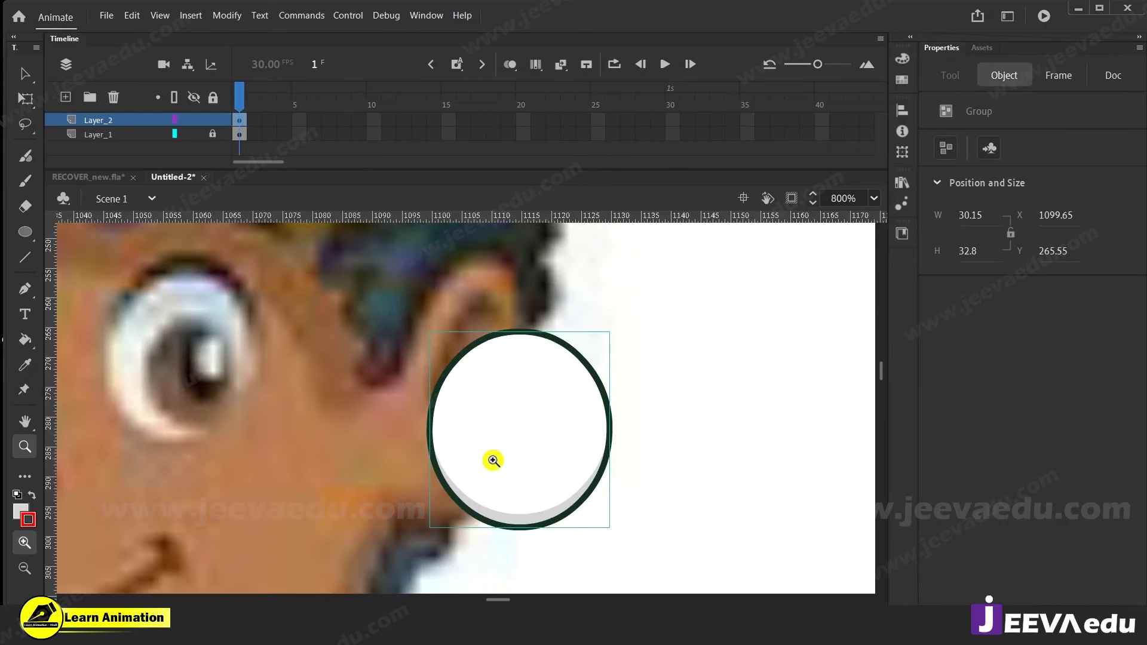
pyautogui.press('v')
pyautogui.moveTo(470, 350); pyautogui.dragTo(291, 348)
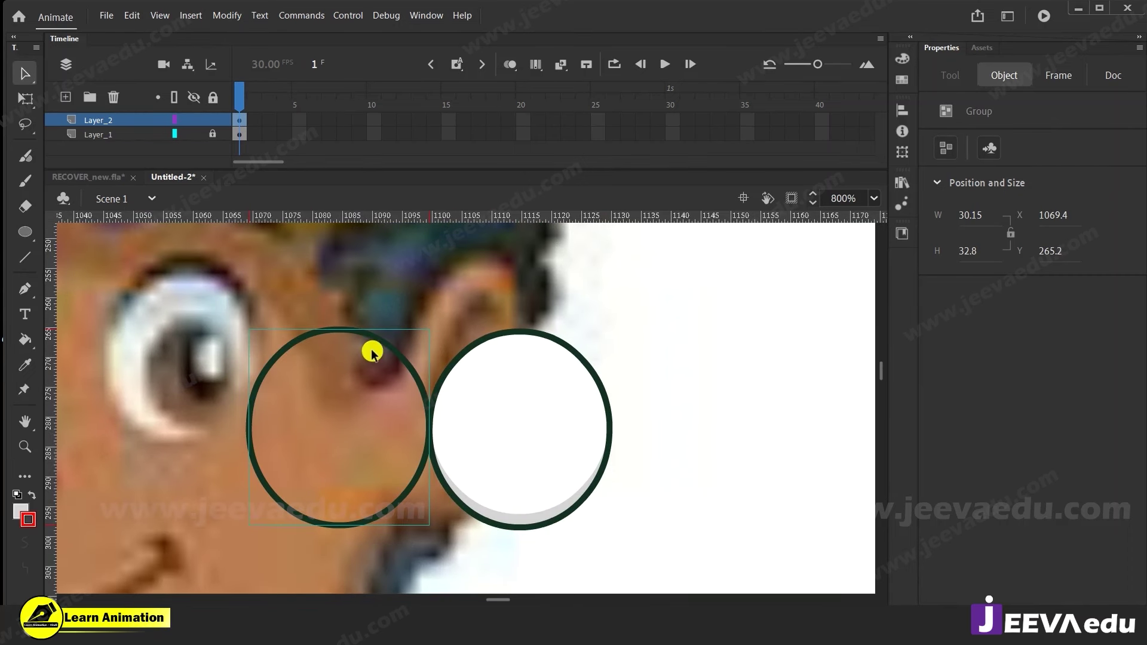
pyautogui.hotkey('ctrl', 'z')
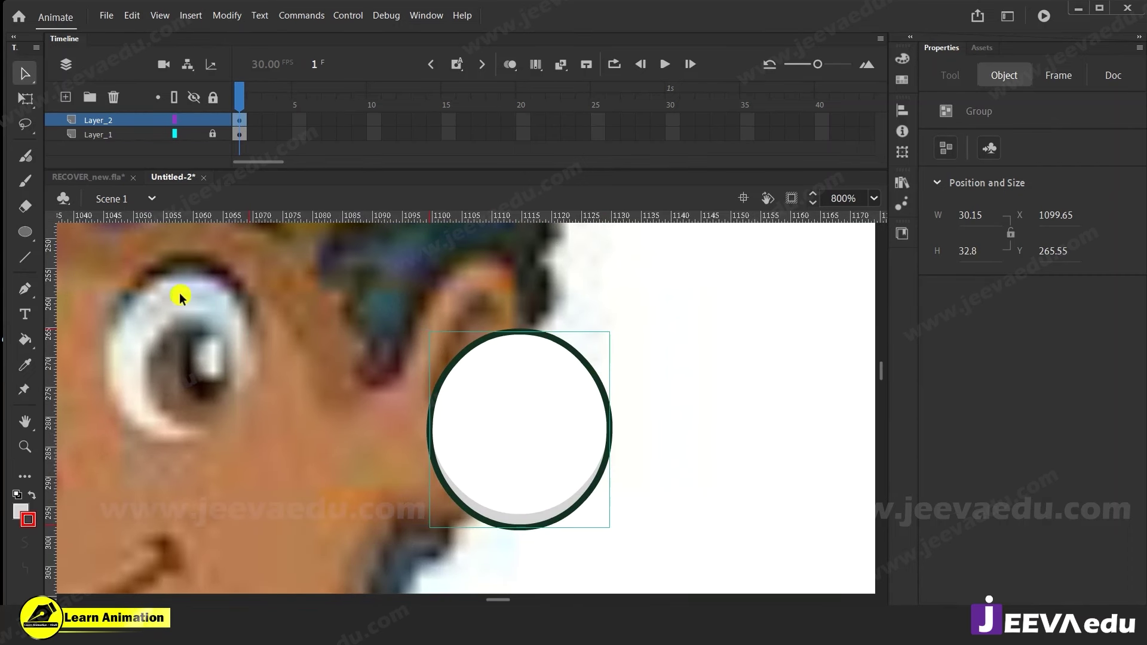
pyautogui.doubleClick(479, 341)
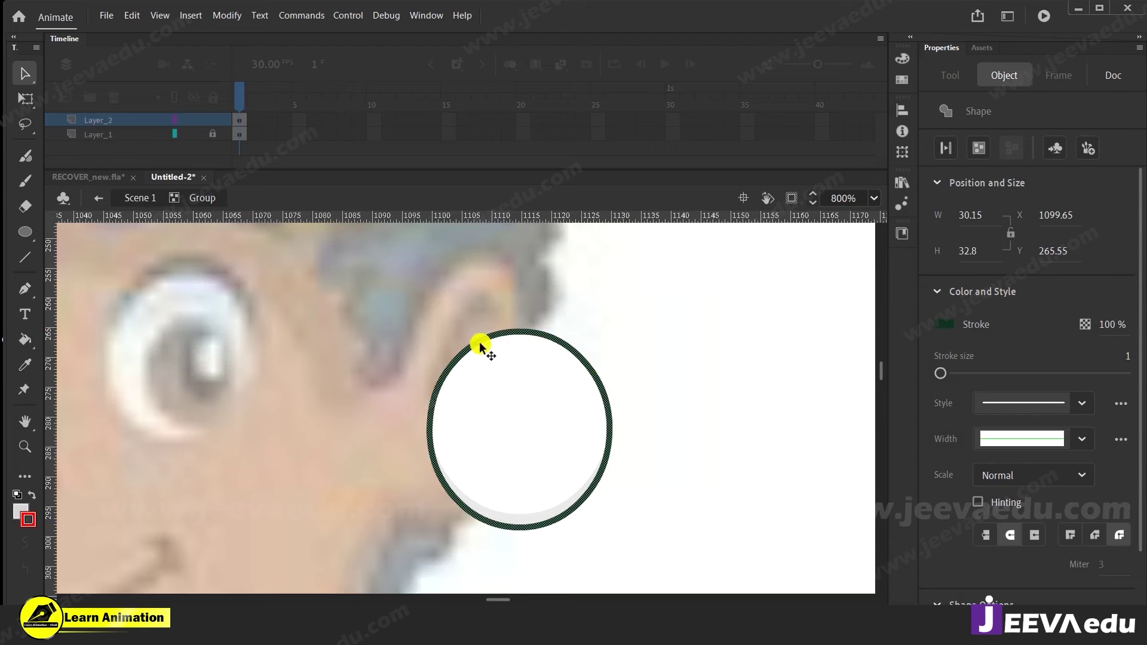
pyautogui.doubleClick(737, 330)
pyautogui.moveTo(599, 382); pyautogui.dragTo(400, 381)
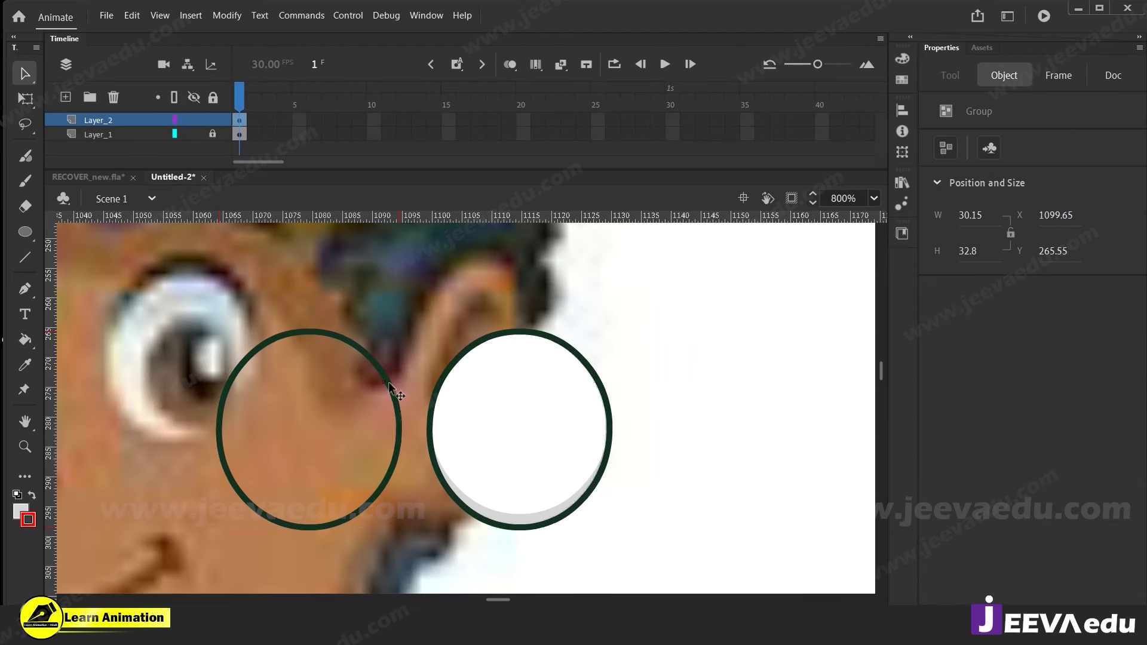
pyautogui.hotkey('ctrl', 'z')
# Open the outline group for editing and paste a copy of its outline in place
pyautogui.doubleClick(564, 342)
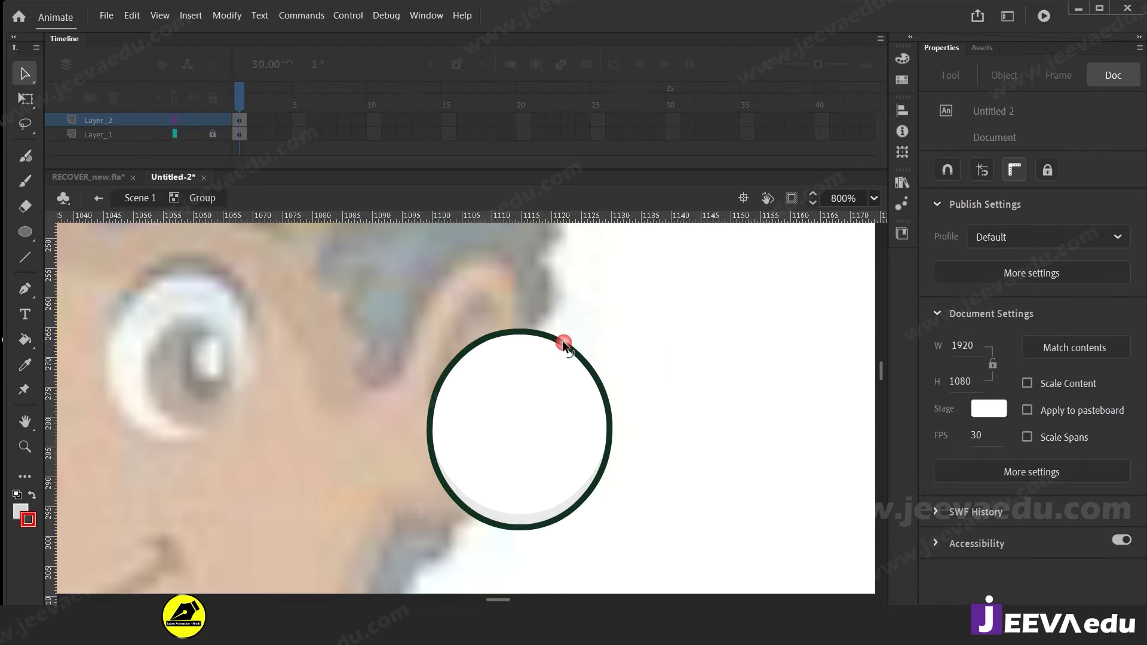
pyautogui.click(565, 346)
pyautogui.rightClick(673, 276)
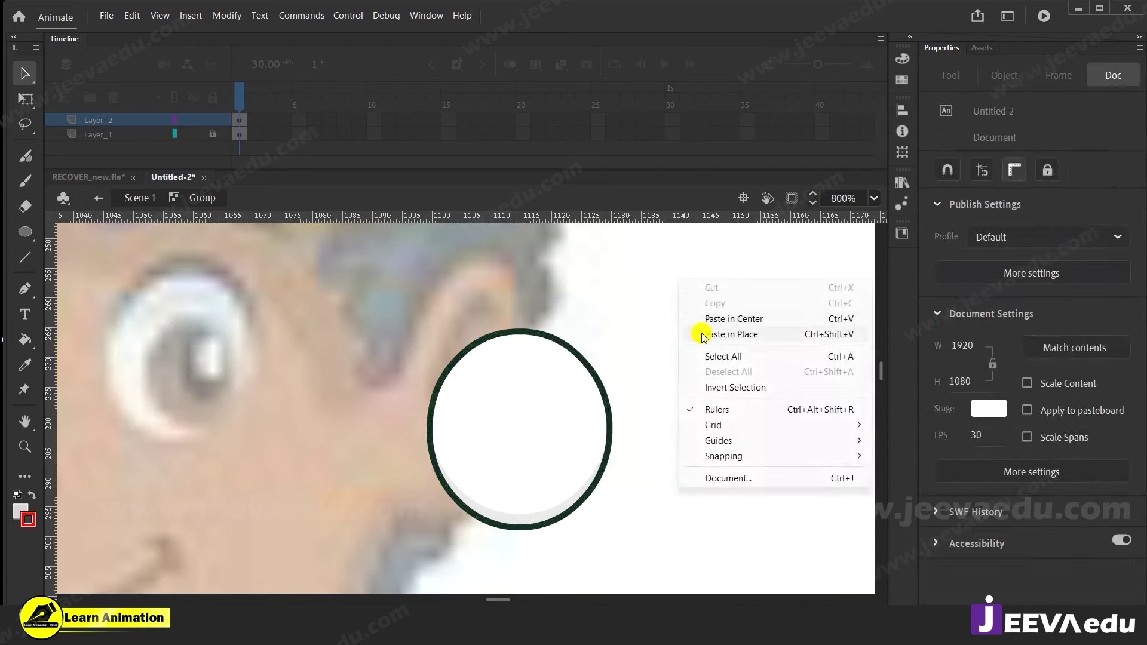
pyautogui.click(700, 332)
# Stretch the pasted outline with Free Transform to about 30 by 38 px, extending above and below the original while matching its sides
pyautogui.press('q')
pyautogui.moveTo(613, 330); pyautogui.dragTo(623, 295)
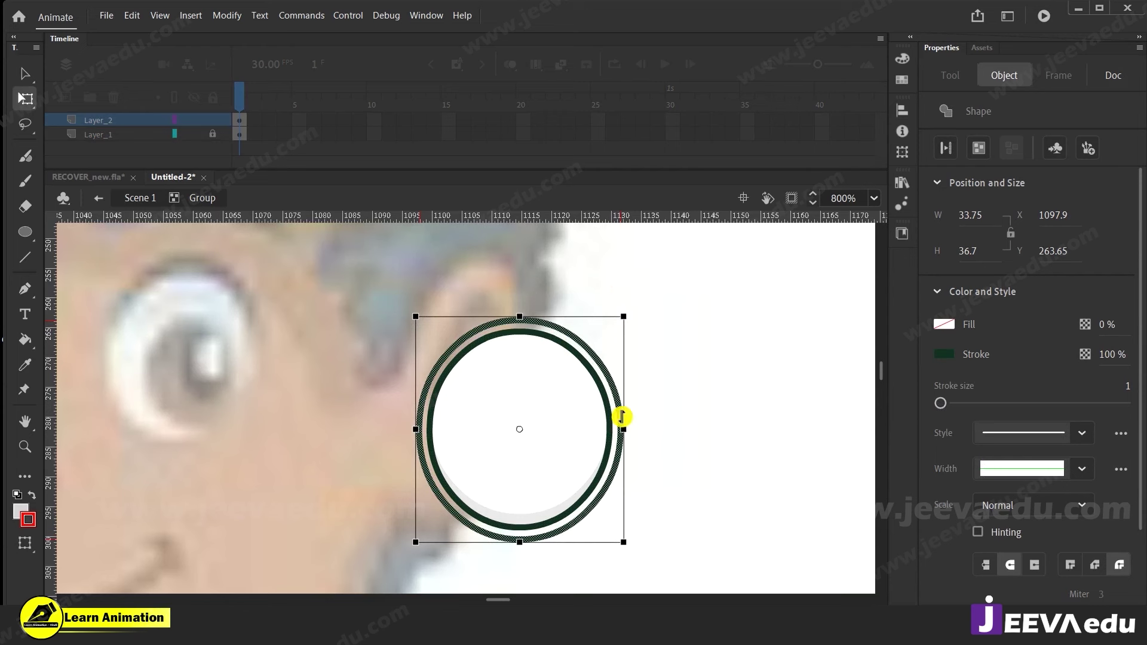
pyautogui.moveTo(624, 429); pyautogui.dragTo(610, 424)
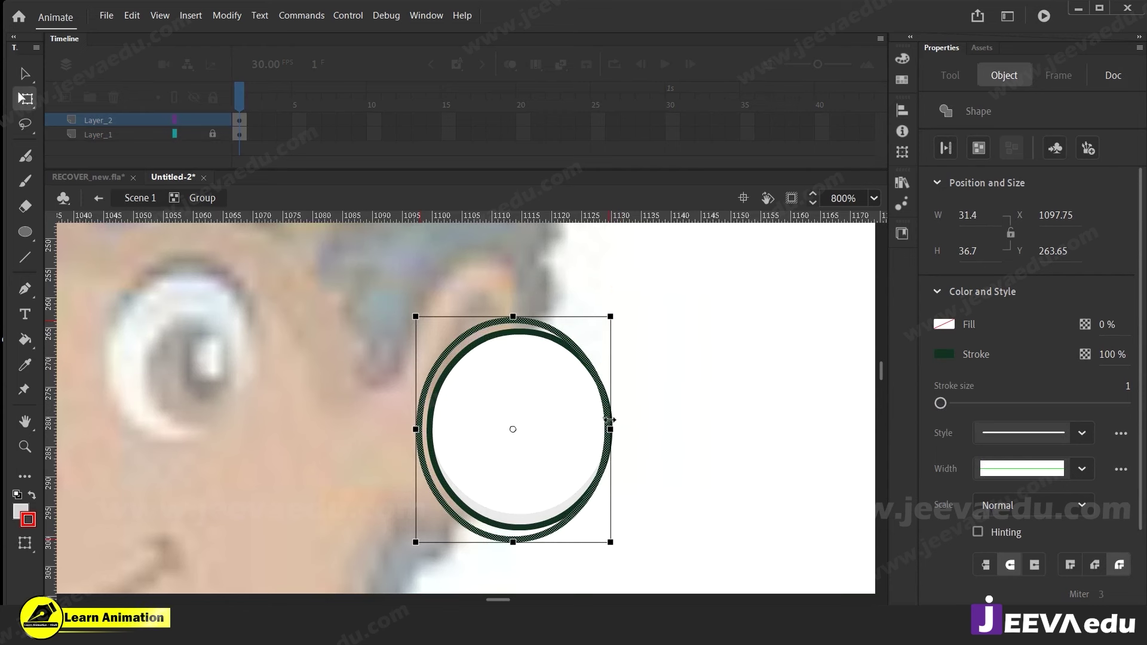
pyautogui.moveTo(416, 428); pyautogui.dragTo(424, 429)
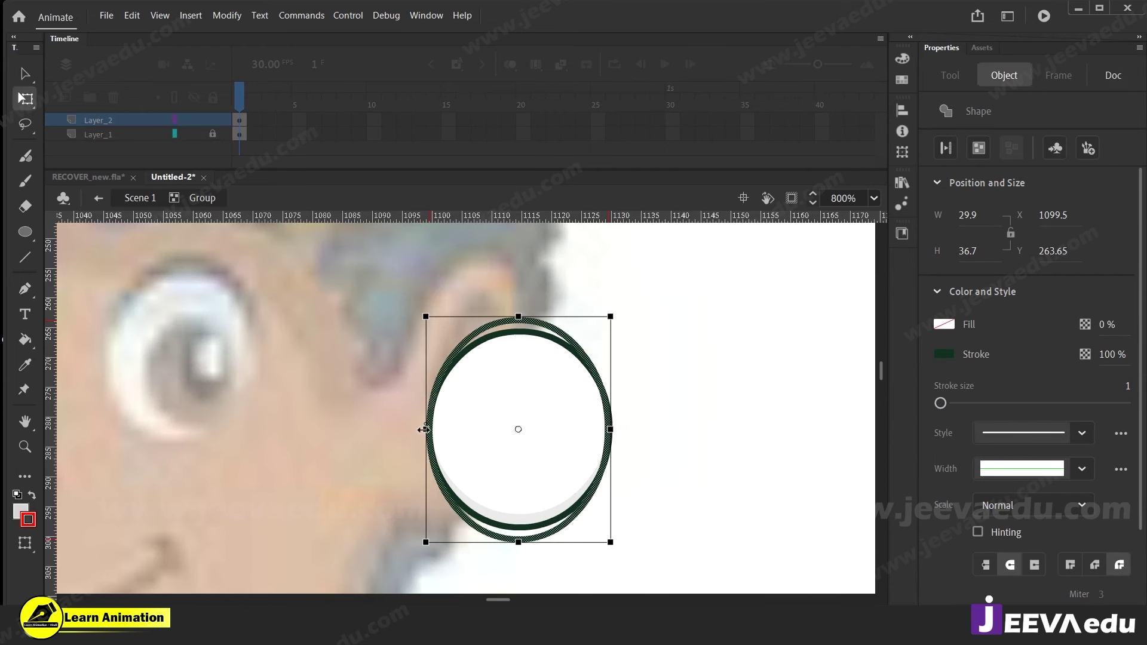
pyautogui.moveTo(518, 317); pyautogui.dragTo(515, 314)
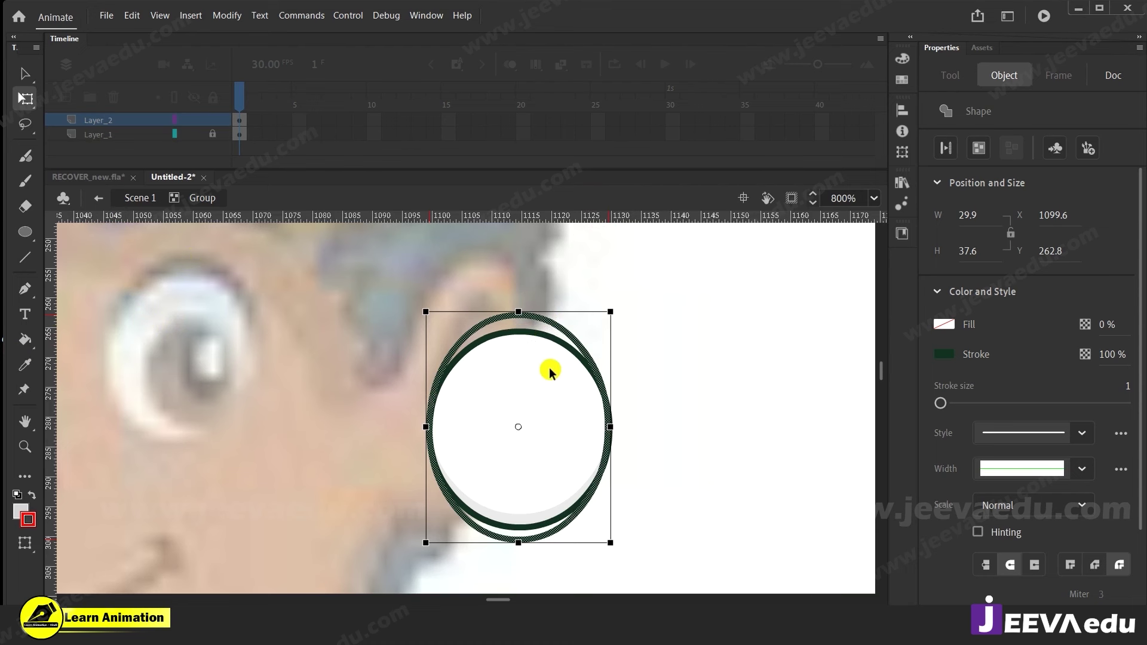
# Leave the outline group and sample the reddish-brown of the ponytailed girl's hair as the fill colour
pyautogui.click(359, 410)
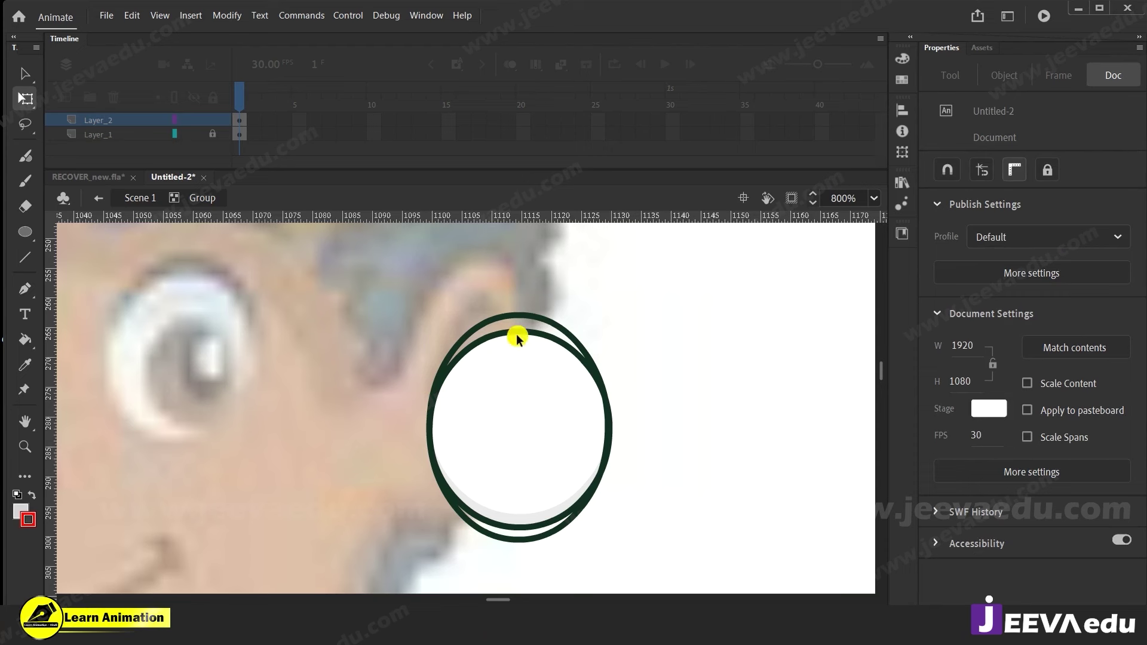
pyautogui.doubleClick(336, 380)
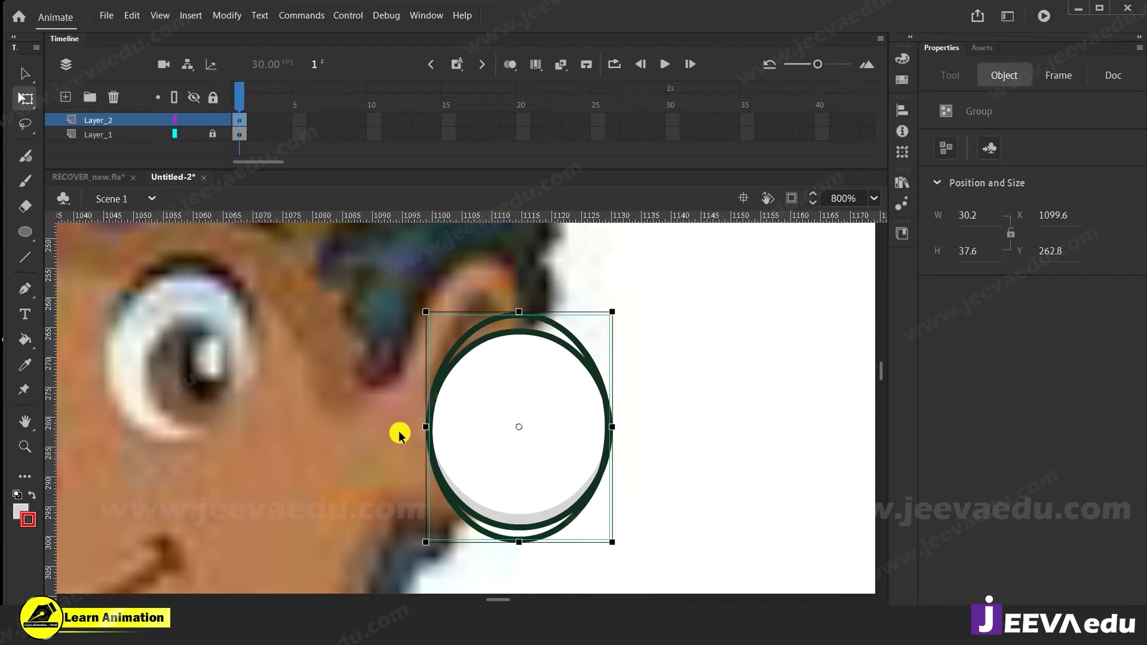
pyautogui.press('z')
pyautogui.keyDown('alt'); pyautogui.click(377, 425); pyautogui.keyUp('alt')
pyautogui.keyDown('alt'); pyautogui.click(379, 421); pyautogui.keyUp('alt')
pyautogui.keyDown('alt'); pyautogui.click(384, 419); pyautogui.keyUp('alt')
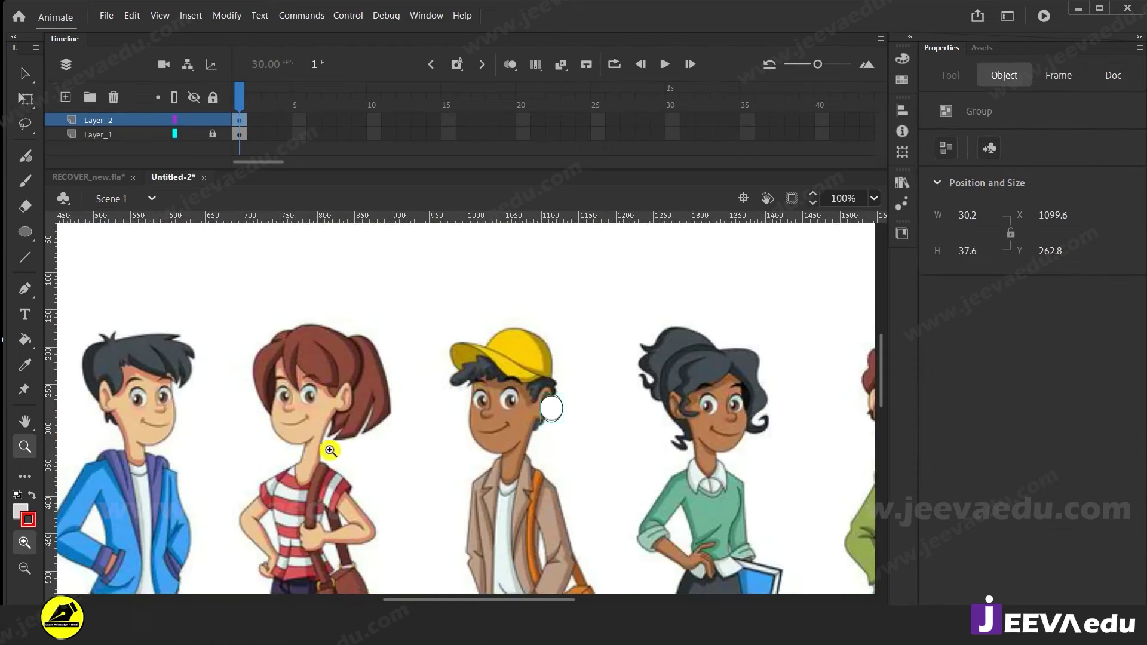
pyautogui.keyDown('alt'); pyautogui.click(371, 446); pyautogui.keyUp('alt')
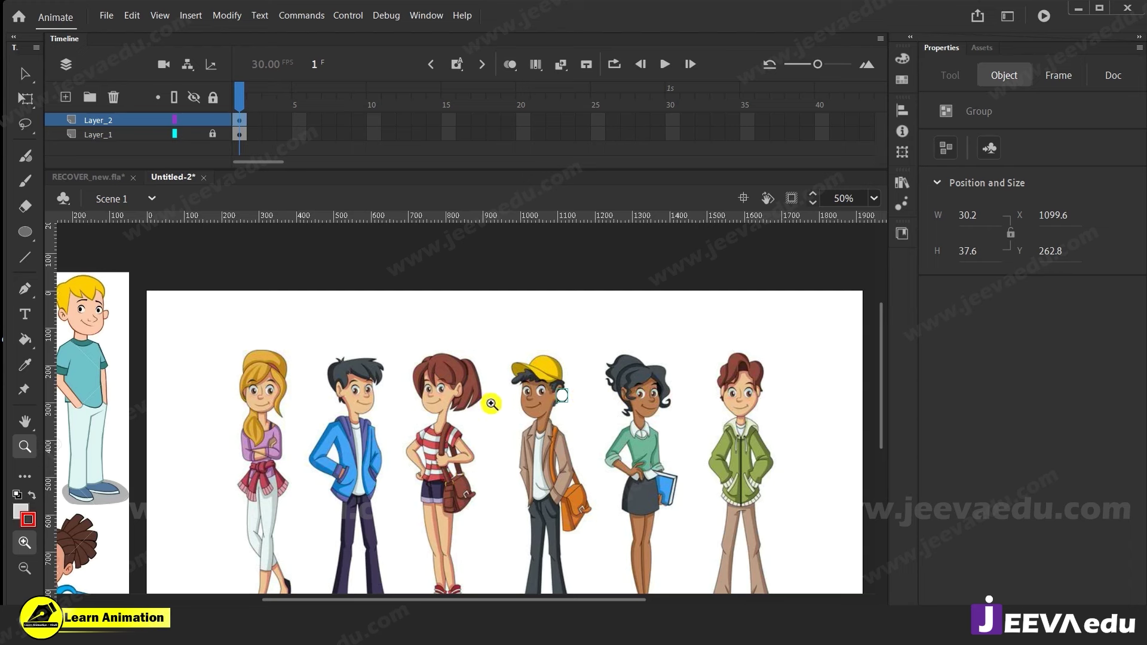
pyautogui.click(496, 395)
pyautogui.click(469, 390)
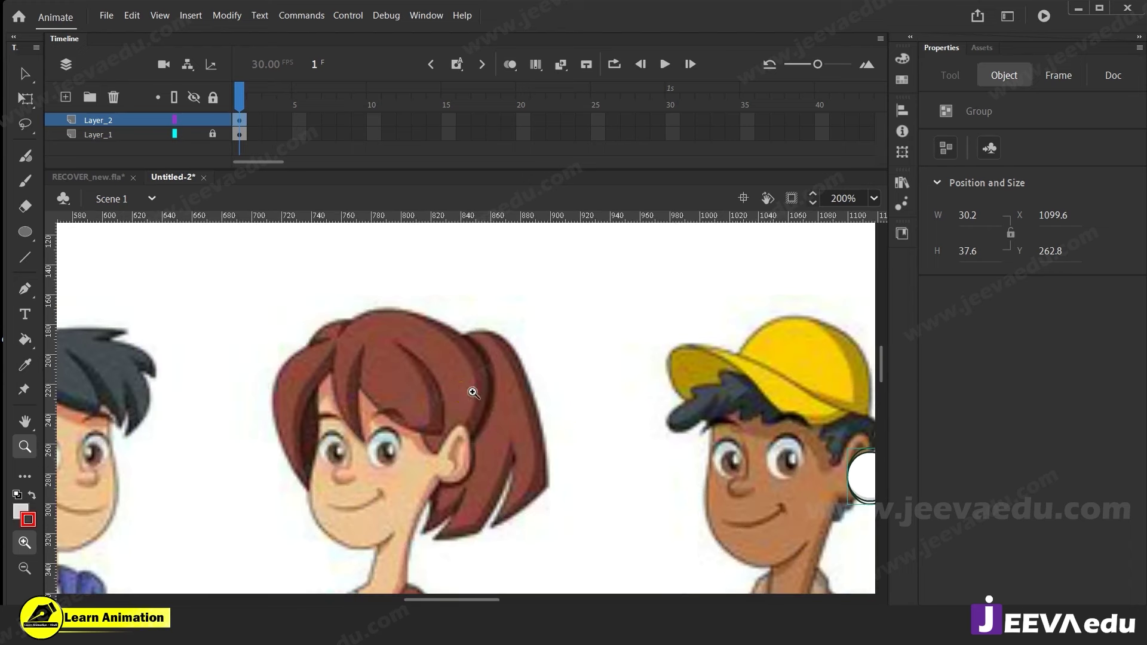
pyautogui.press('i')
pyautogui.click(459, 390)
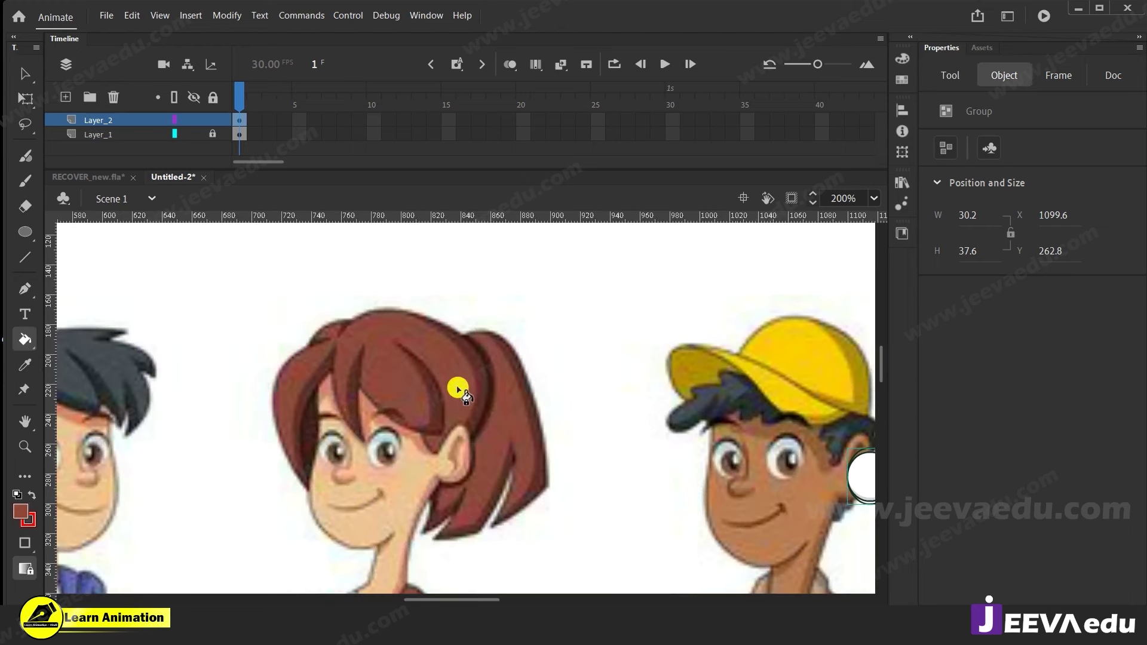
# Reopen the outline group and fill the gaps between the two ovals with the sampled reddish-brown
pyautogui.press('z')
pyautogui.keyDown('alt'); pyautogui.click(768, 478); pyautogui.keyUp('alt')
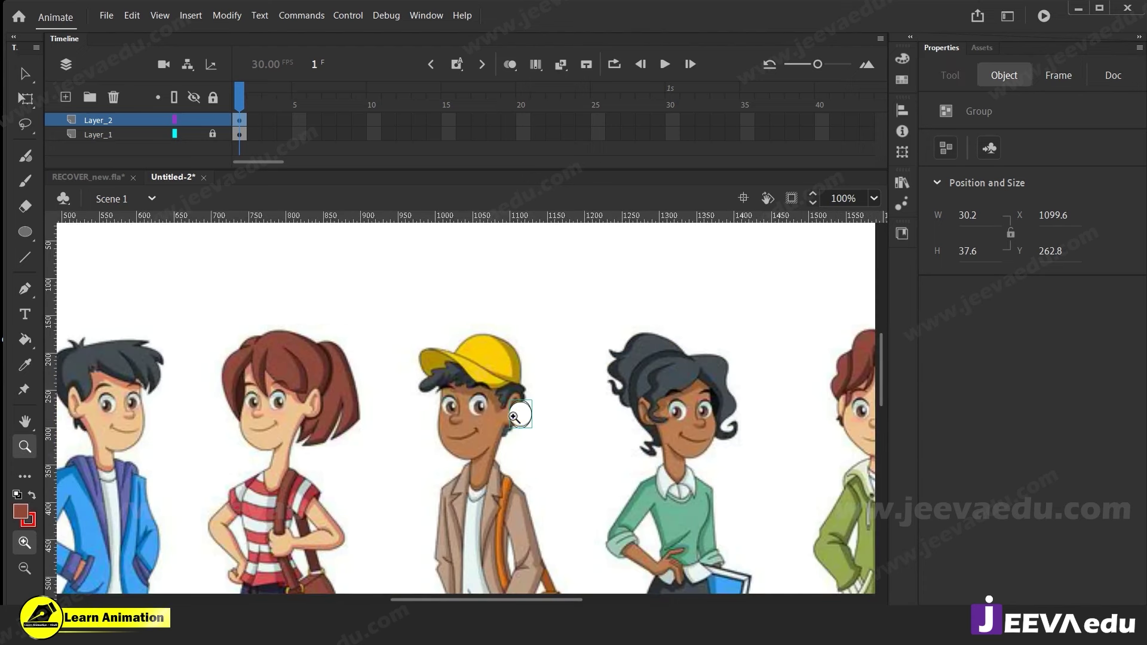
pyautogui.click(513, 417)
pyautogui.click(500, 419)
pyautogui.click(450, 391)
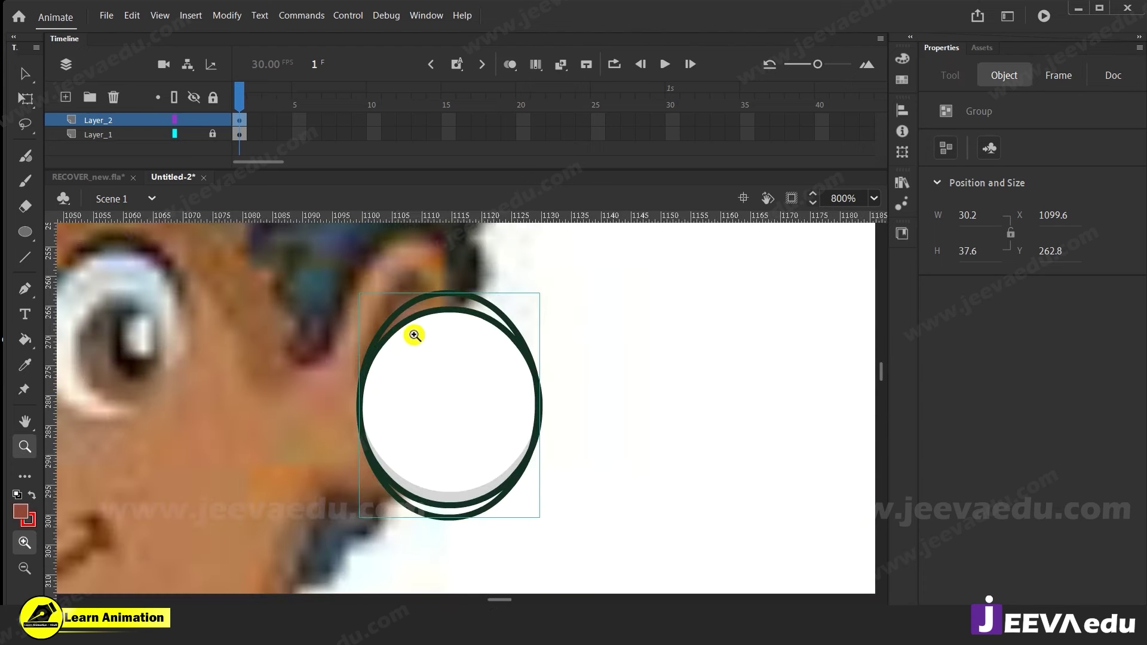
pyautogui.press('v')
pyautogui.doubleClick(468, 312)
pyautogui.click(467, 310)
pyautogui.click(589, 287)
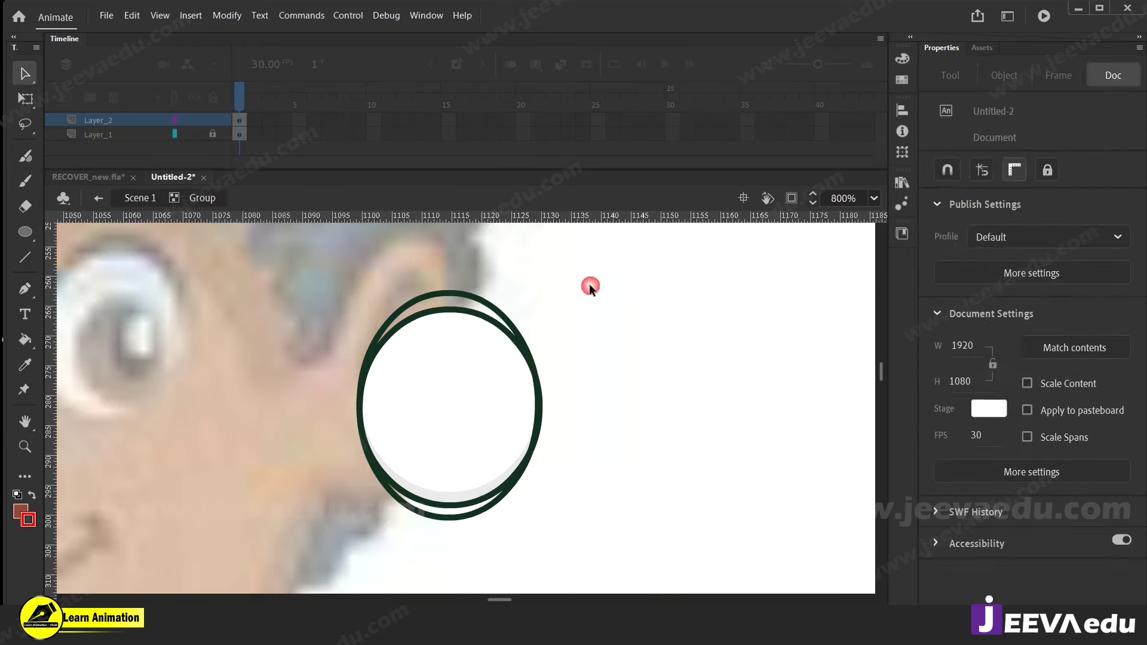
pyautogui.press('k')
pyautogui.click(464, 302)
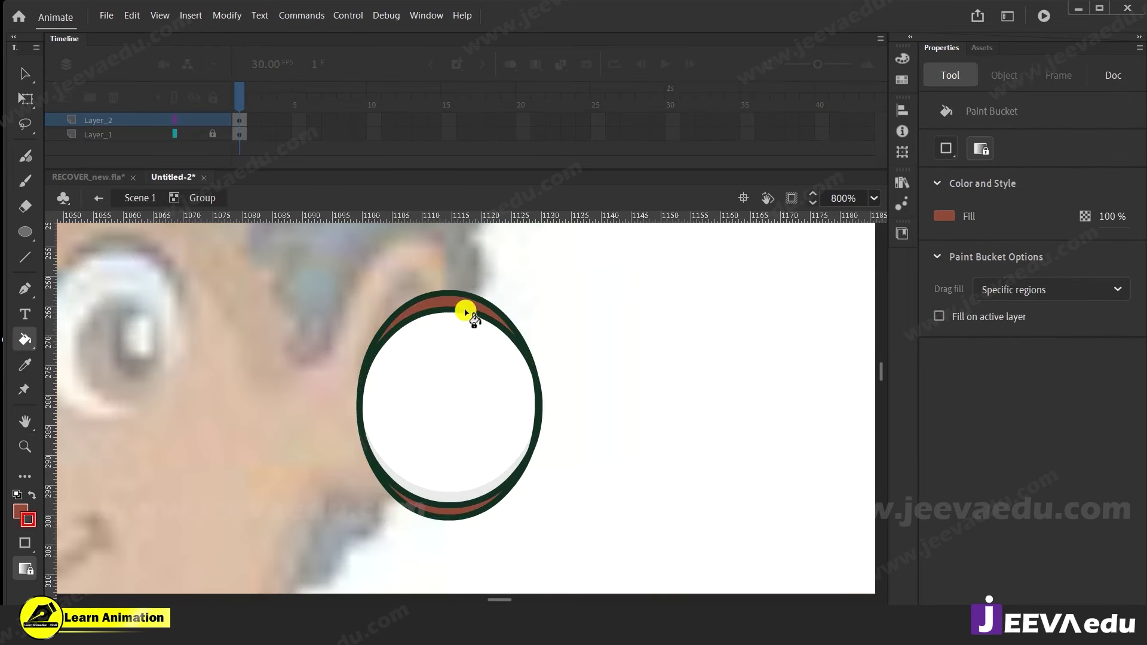
# Delete the group's dark outlines and the lower half of the brown fill, keeping the upper eyelid crescent, and exit the group
pyautogui.press('v')
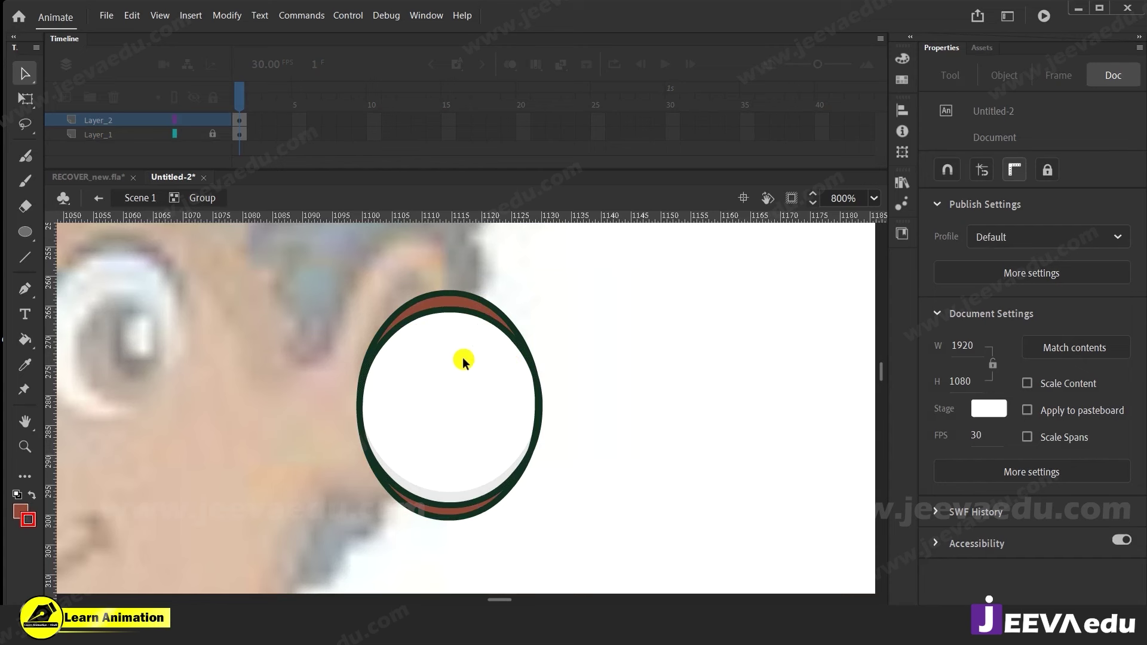
pyautogui.doubleClick(486, 318)
pyautogui.press('Delete')
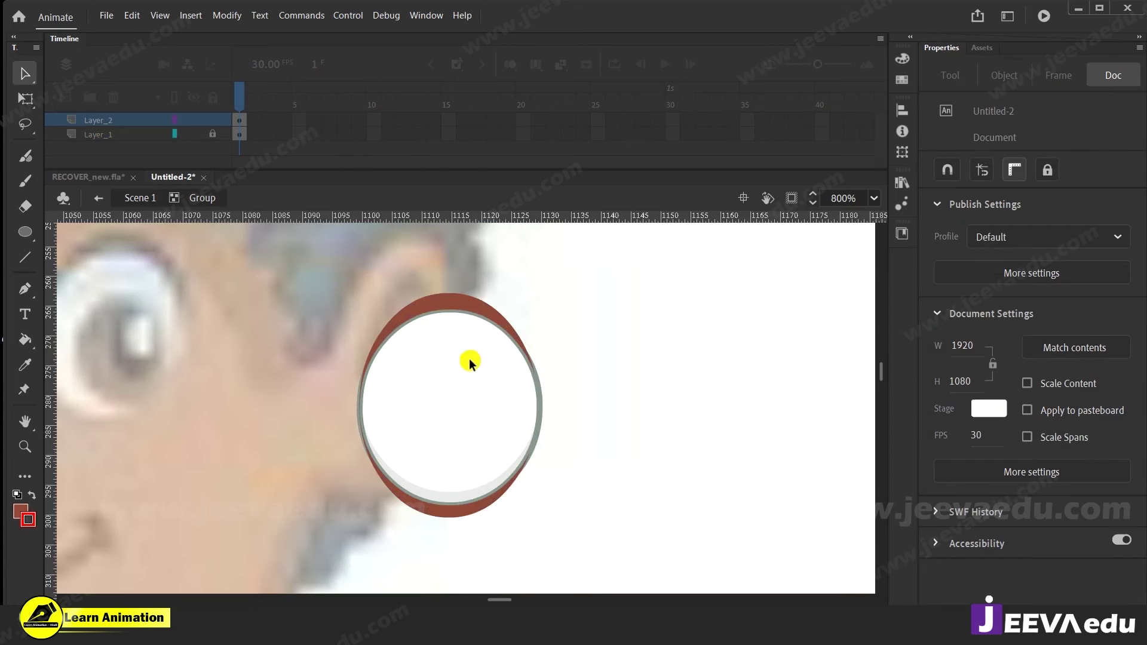
pyautogui.moveTo(593, 425); pyautogui.dragTo(266, 591)
pyautogui.moveTo(562, 411); pyautogui.dragTo(256, 569)
pyautogui.press('Delete')
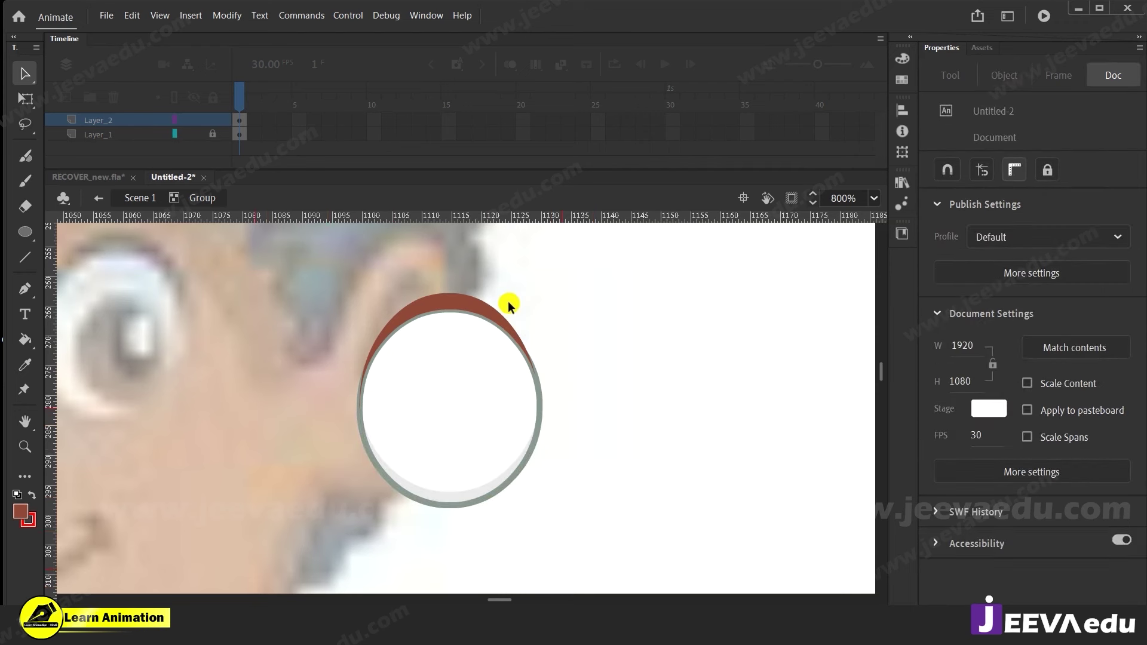
pyautogui.doubleClick(585, 329)
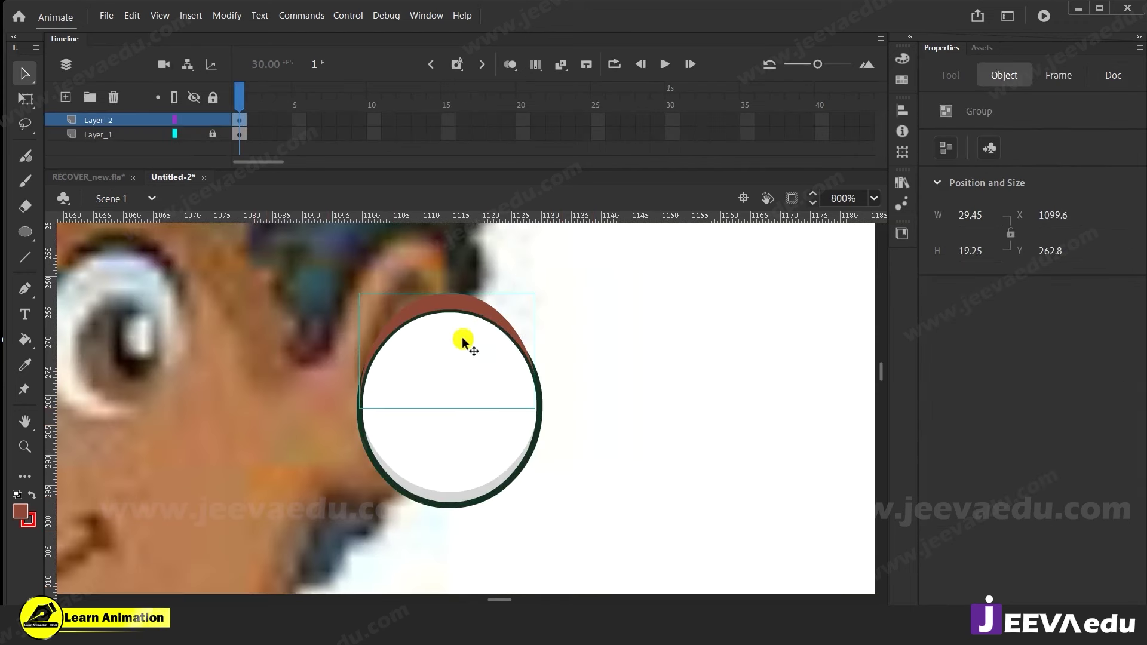
# Darken the eyelid crescent's fill inside its group to #643227 and return to the scene
pyautogui.doubleClick(477, 310)
pyautogui.click(476, 308)
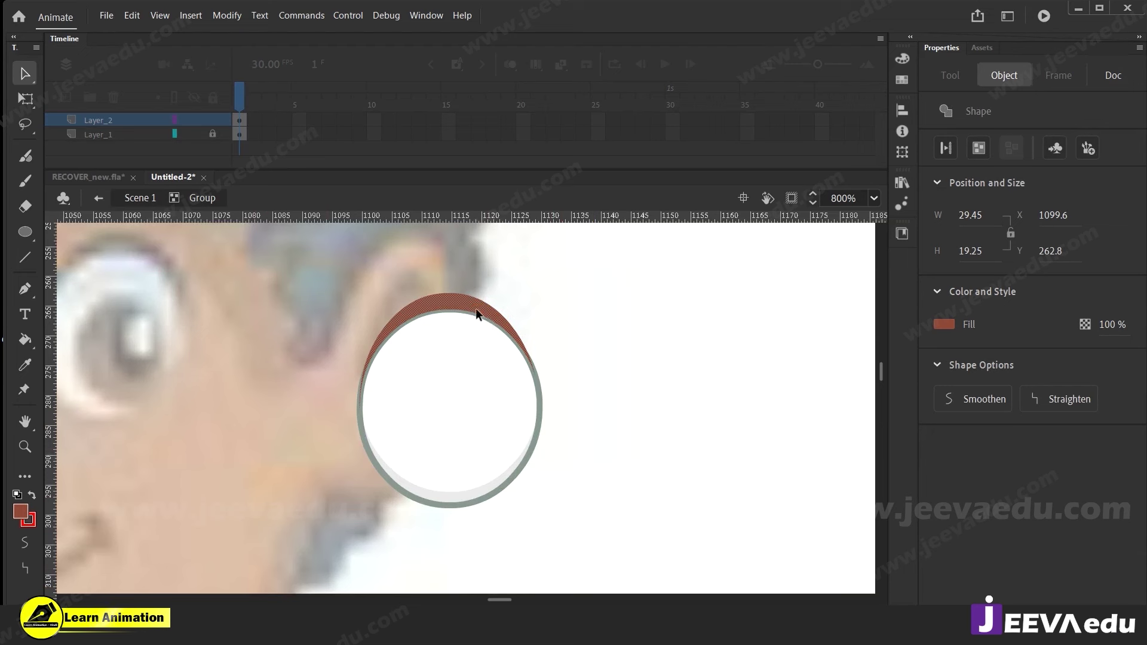
pyautogui.click(20, 514)
pyautogui.click(298, 317)
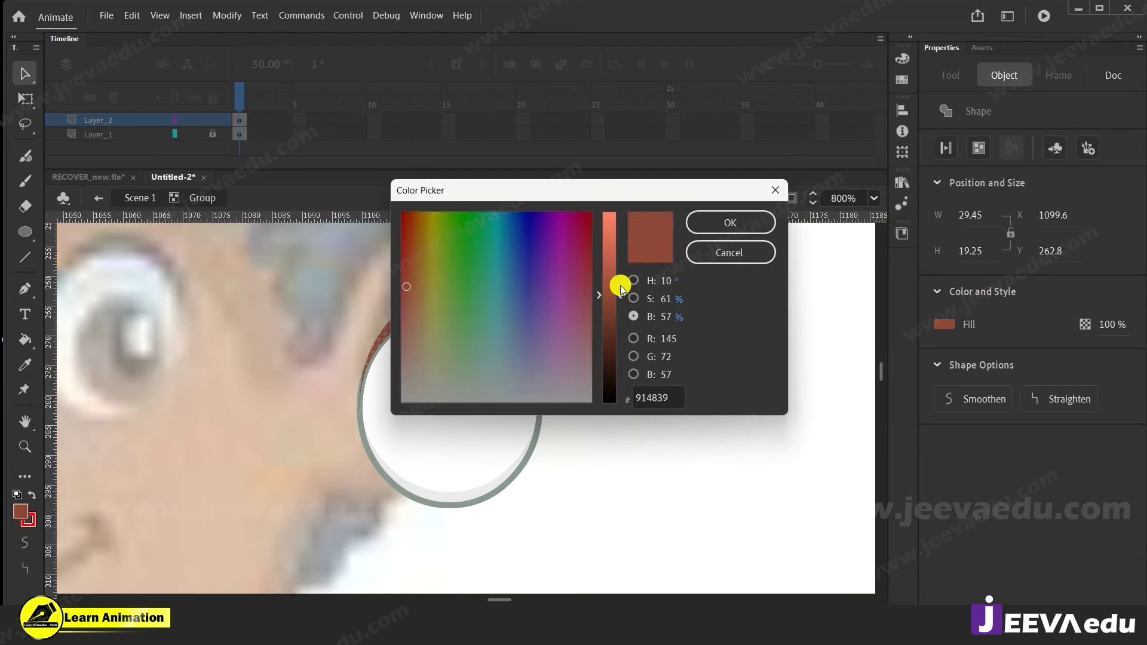
pyautogui.moveTo(622, 289); pyautogui.dragTo(621, 327)
pyautogui.click(730, 223)
pyautogui.click(640, 435)
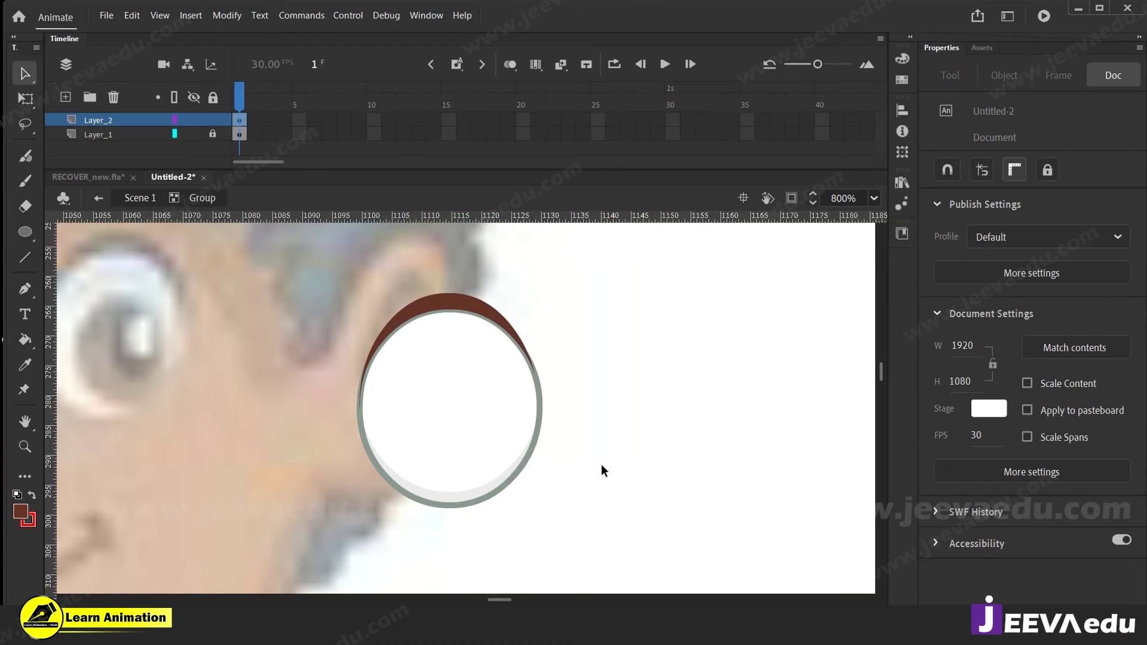
pyautogui.doubleClick(601, 464)
# Recolour the eyeball's dark outline to #643227 by sampling the eyelid's brown
pyautogui.click(561, 478)
pyautogui.click(532, 451)
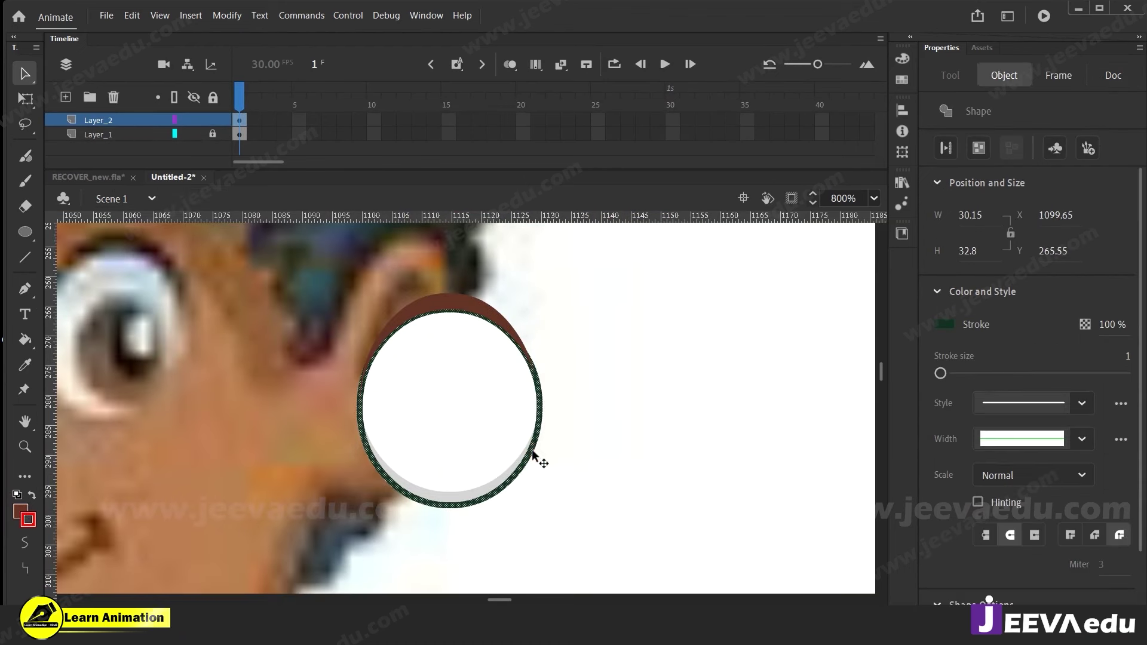
pyautogui.click(28, 518)
pyautogui.click(449, 301)
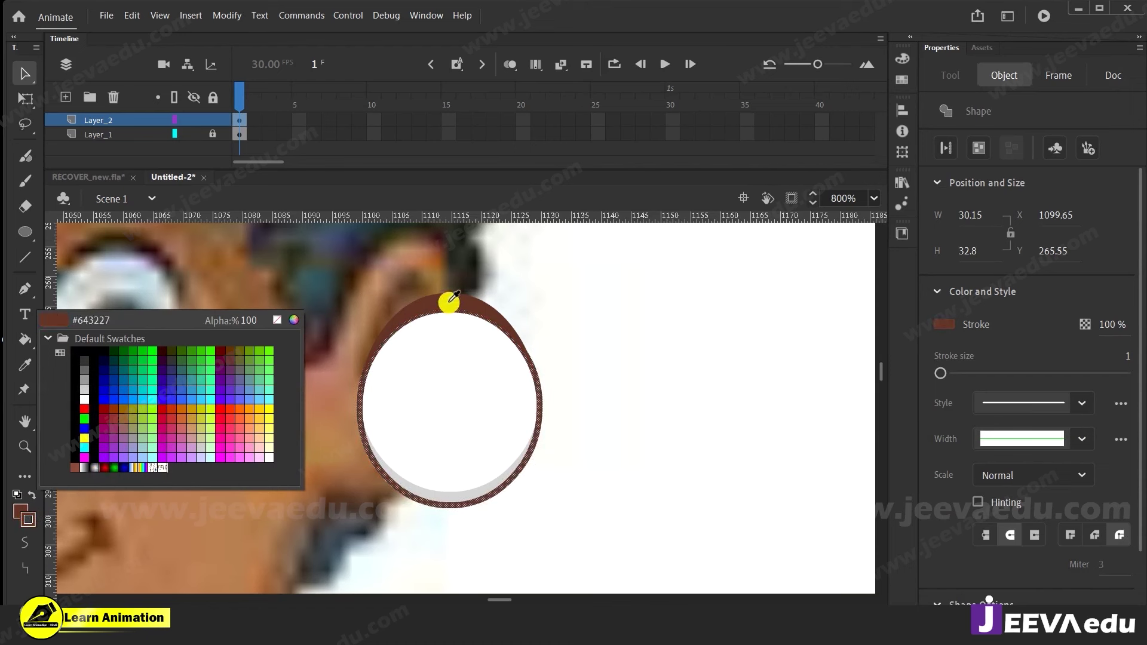
pyautogui.click(584, 426)
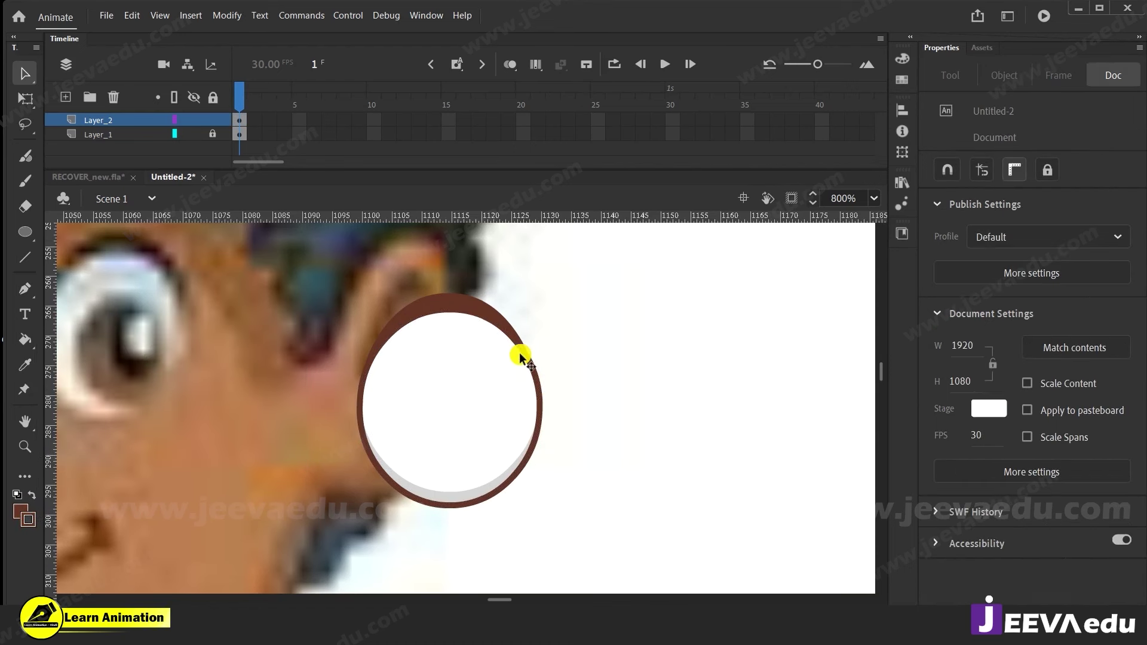
# Open the eyelid group and reshape the right side of the crescent so its edges blend into the eyeball outline
pyautogui.press('z')
pyautogui.click(474, 380)
pyautogui.moveTo(552, 428); pyautogui.dragTo(612, 443)
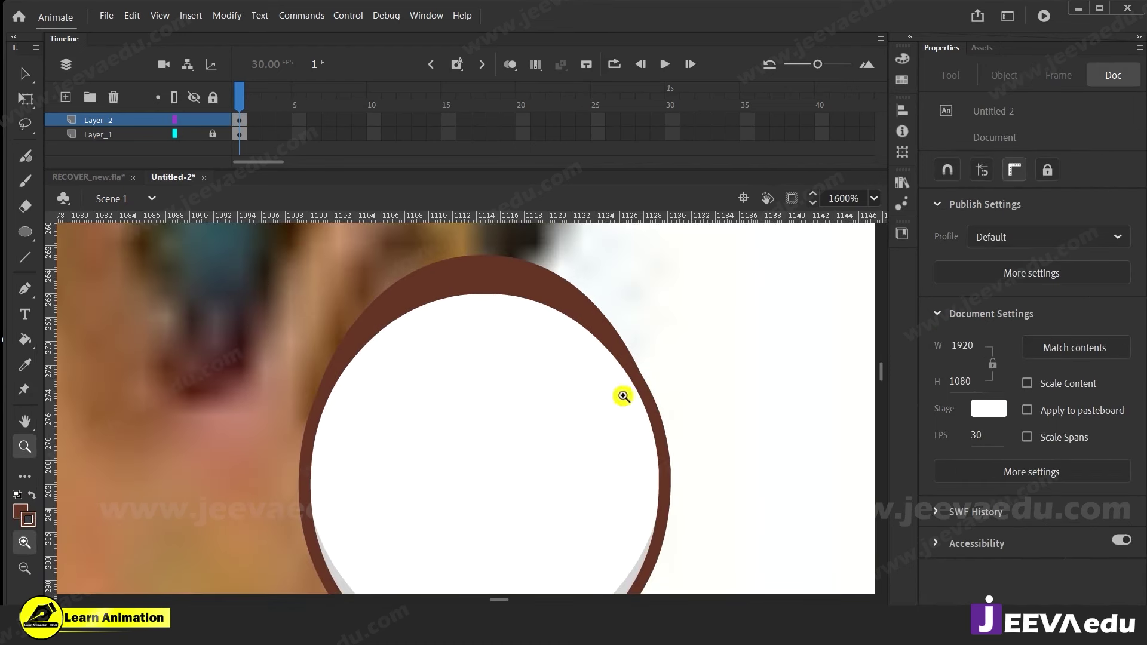
pyautogui.press('v')
pyautogui.click(630, 362)
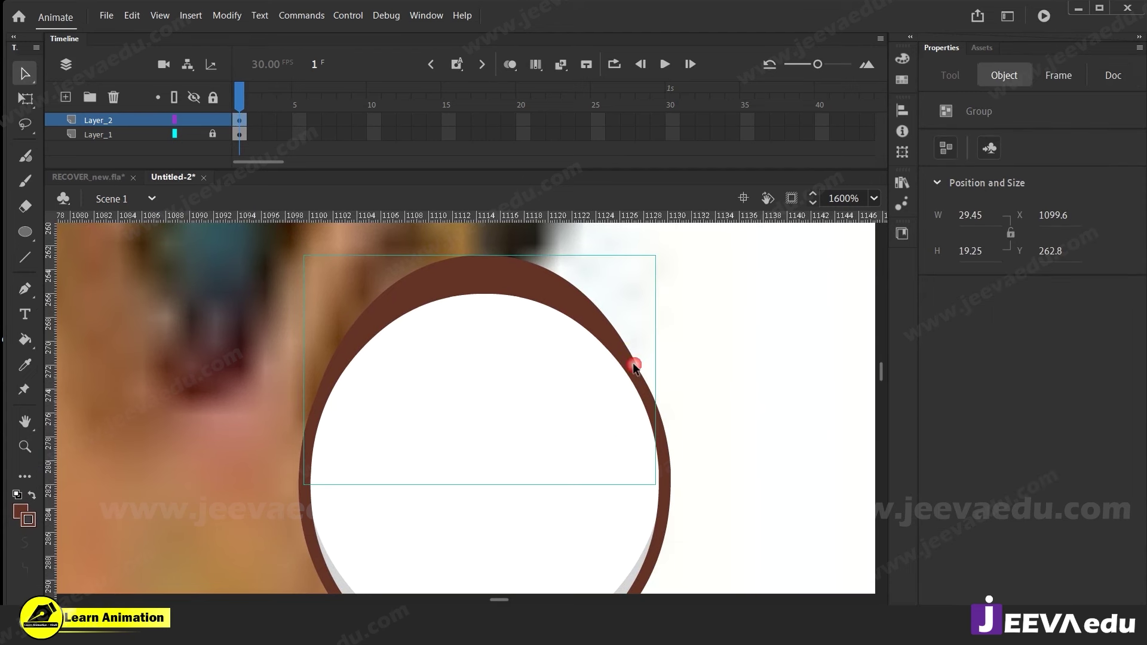
pyautogui.doubleClick(627, 359)
pyautogui.moveTo(655, 419)
pyautogui.mouseDown()
pyautogui.moveTo(665, 478)
pyautogui.moveTo(658, 428)
pyautogui.moveTo(671, 437)
pyautogui.mouseUp()
pyautogui.moveTo(617, 349); pyautogui.dragTo(632, 375)
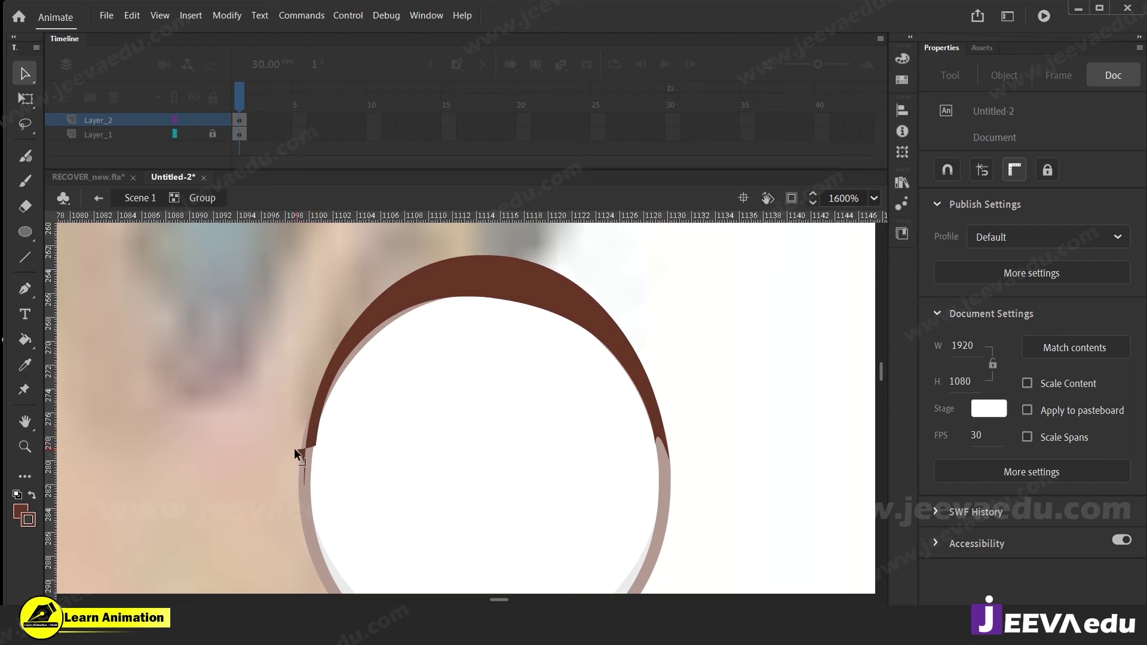
# Trim the stray tips at both ends of the eyelid crescent, smooth its left edges onto the eyeball outline, and exit the group
pyautogui.click(299, 473)
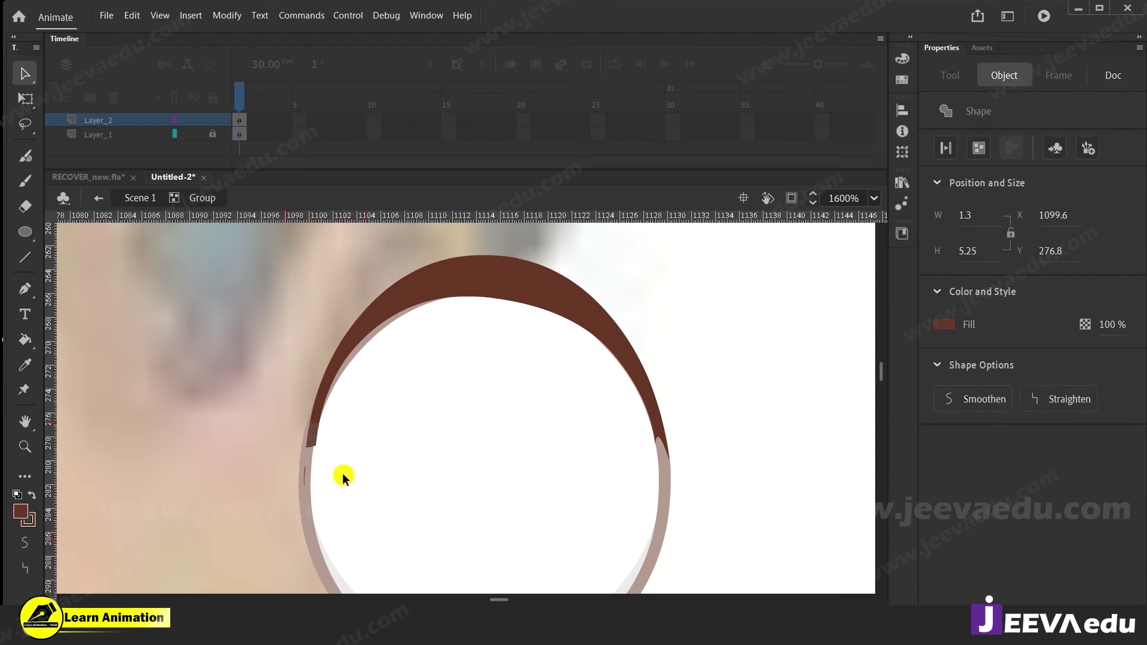
pyautogui.press('Delete')
pyautogui.moveTo(306, 419)
pyautogui.mouseDown()
pyautogui.moveTo(301, 434)
pyautogui.moveTo(315, 439)
pyautogui.mouseUp()
pyautogui.moveTo(365, 333); pyautogui.dragTo(371, 336)
pyautogui.moveTo(426, 295); pyautogui.dragTo(435, 301)
pyautogui.moveTo(634, 426); pyautogui.dragTo(725, 532)
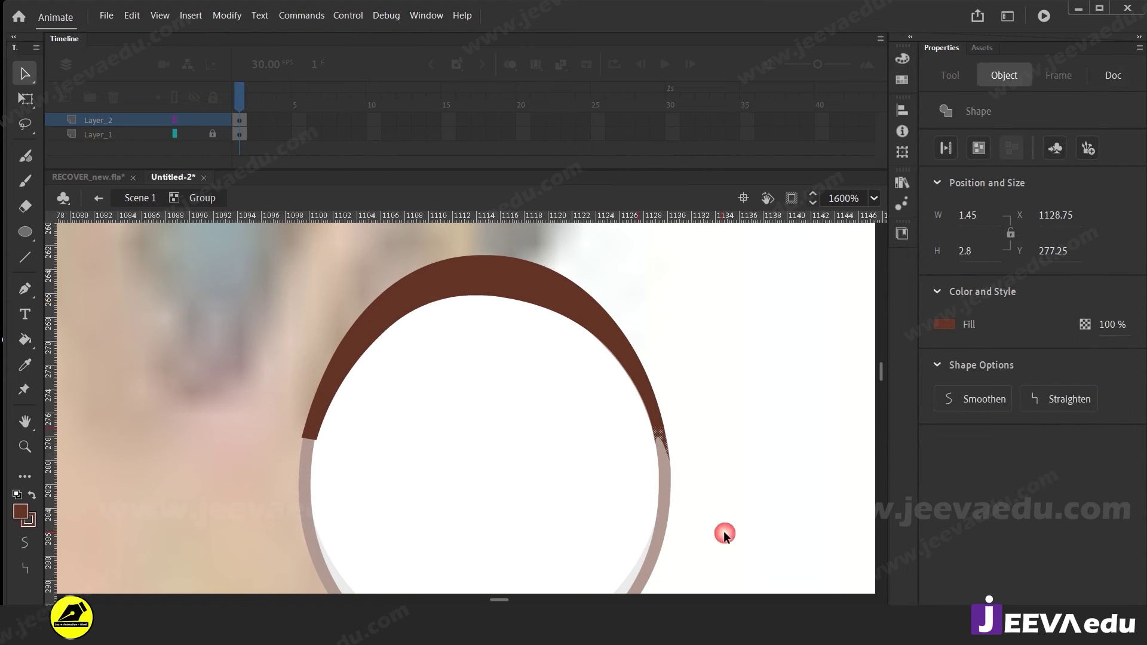
pyautogui.press('Delete')
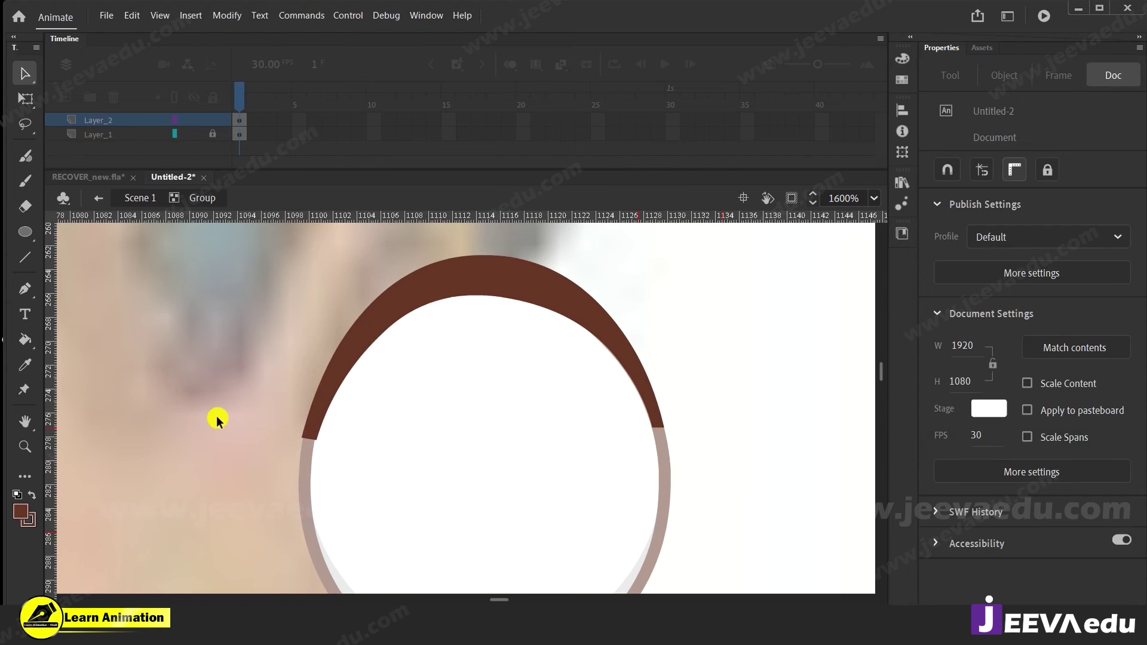
pyautogui.doubleClick(207, 406)
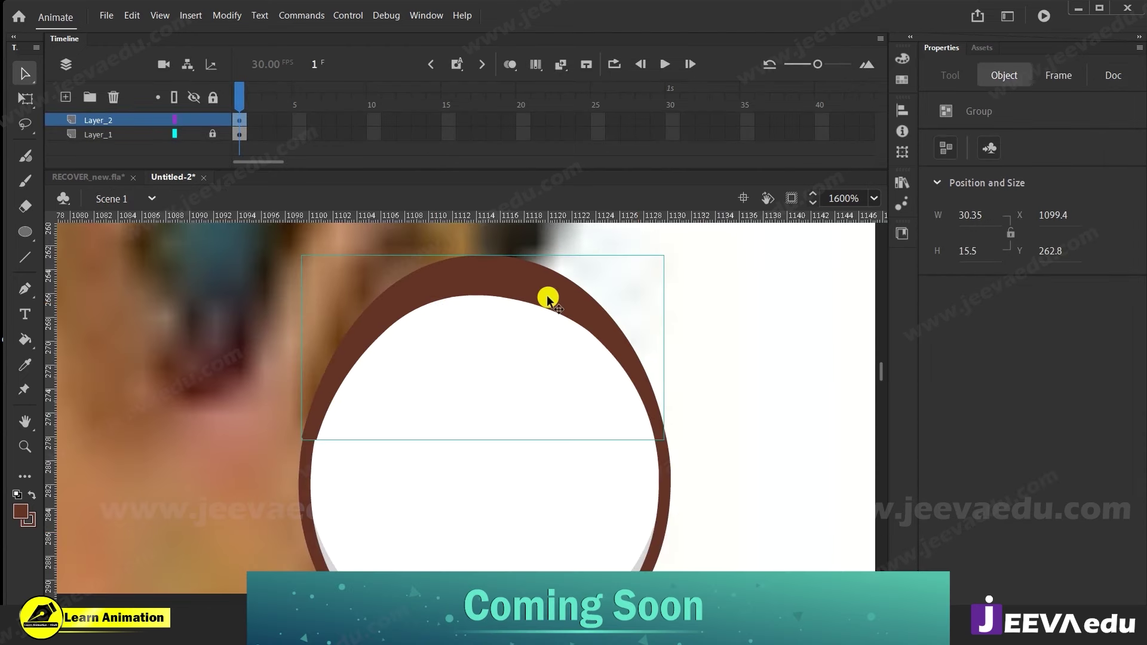
# Reopen the eyelid group and nudge the crescent's left end corner to taper into the eyeball outline
pyautogui.click(261, 429)
pyautogui.doubleClick(317, 443)
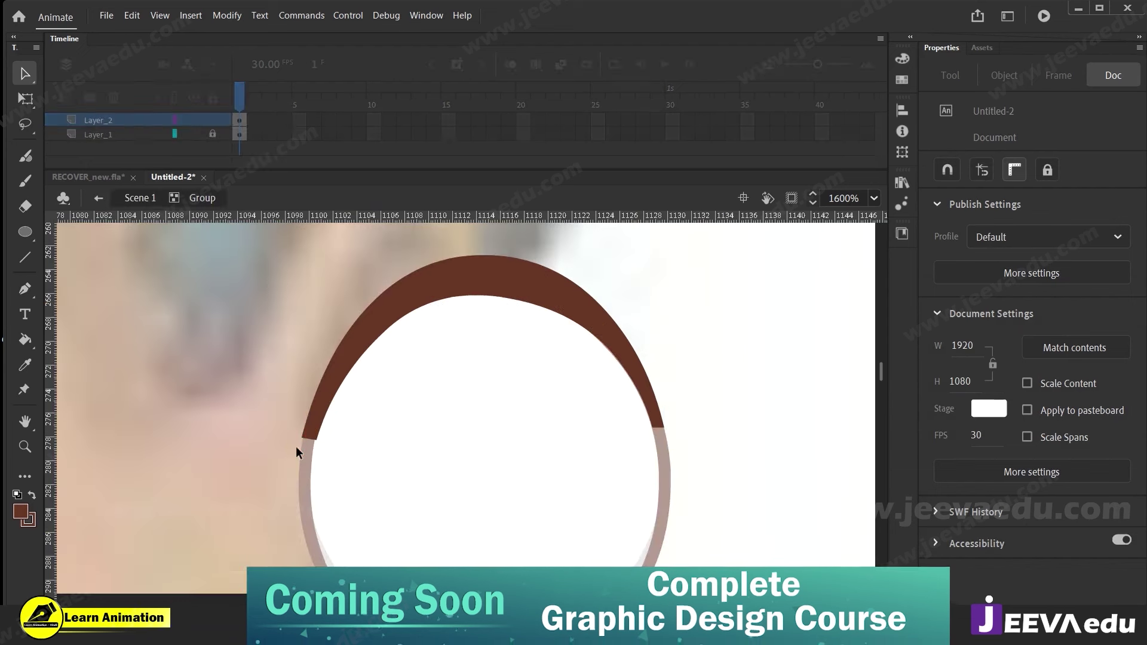
pyautogui.moveTo(307, 440); pyautogui.dragTo(310, 441)
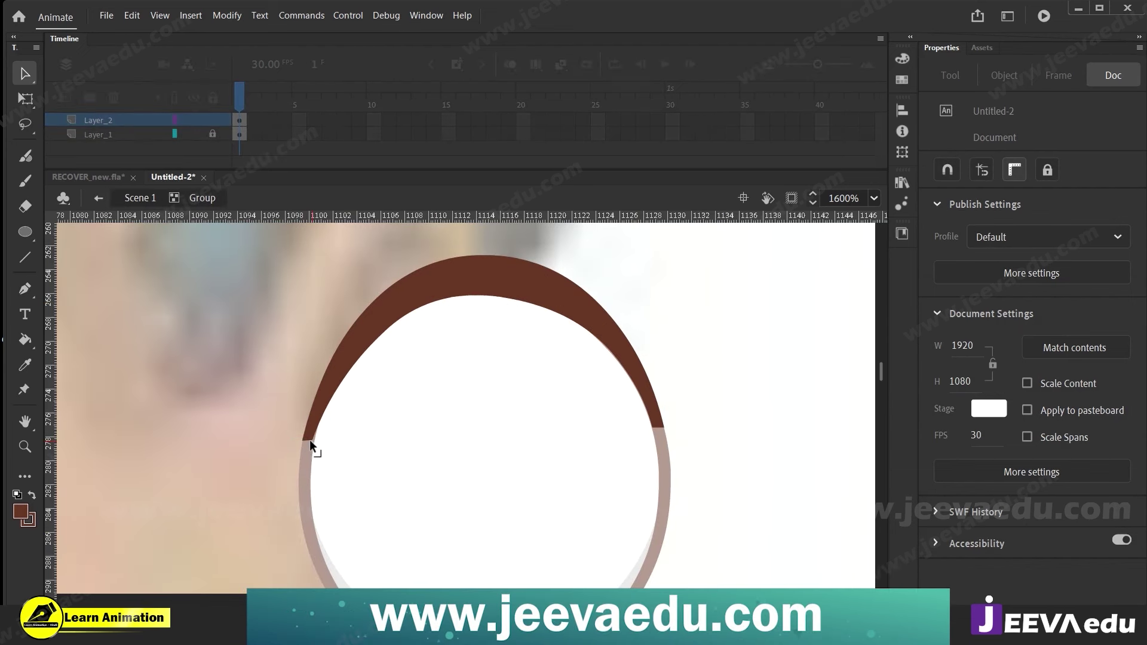
pyautogui.doubleClick(257, 398)
pyautogui.click(751, 413)
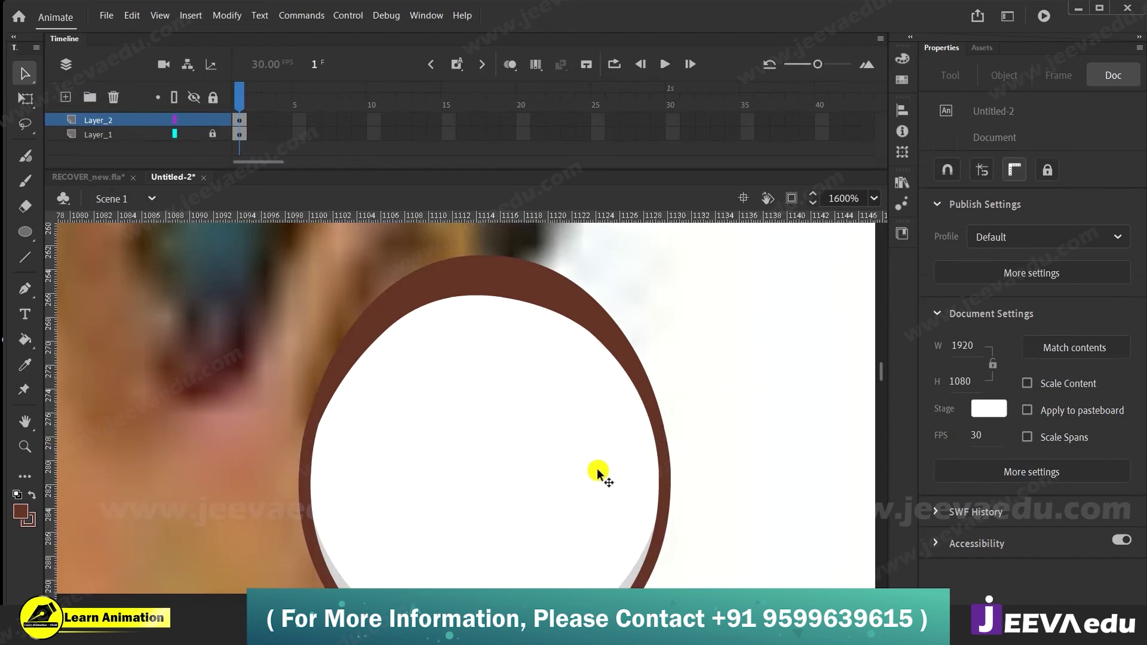
# Select the eyeball, its outline and the eyelid, and group them as one eye
pyautogui.press('z')
pyautogui.keyDown('alt'); pyautogui.click(470, 487); pyautogui.keyUp('alt')
pyautogui.keyDown('alt'); pyautogui.click(471, 488); pyautogui.keyUp('alt')
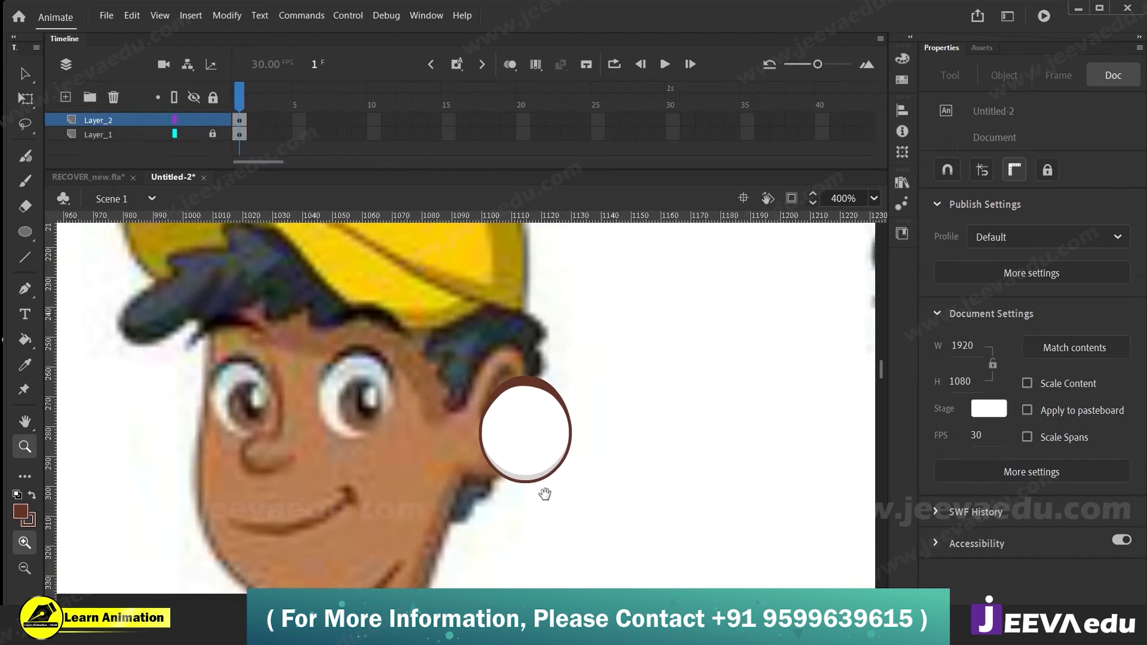
pyautogui.press('v')
pyautogui.moveTo(632, 350); pyautogui.dragTo(466, 482)
pyautogui.click(540, 371)
pyautogui.moveTo(681, 333); pyautogui.dragTo(457, 500)
pyautogui.hotkey('ctrl', 'g')
# Shift the grouped eye slightly towards the boy's face, to about X 1091.7, Y 262, undoing a deletion of it
pyautogui.moveTo(558, 439)
pyautogui.mouseDown()
pyautogui.moveTo(603, 450)
pyautogui.moveTo(540, 437)
pyautogui.mouseUp()
pyautogui.press('Delete')
pyautogui.hotkey('ctrl', 'z')
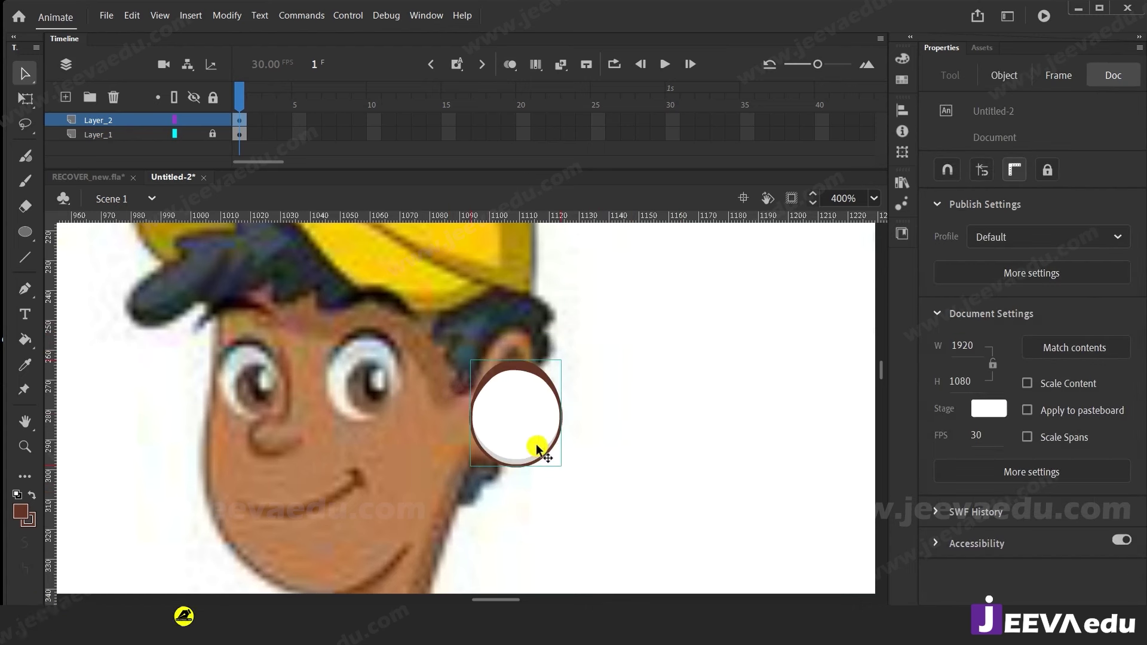
pyautogui.click(528, 439)
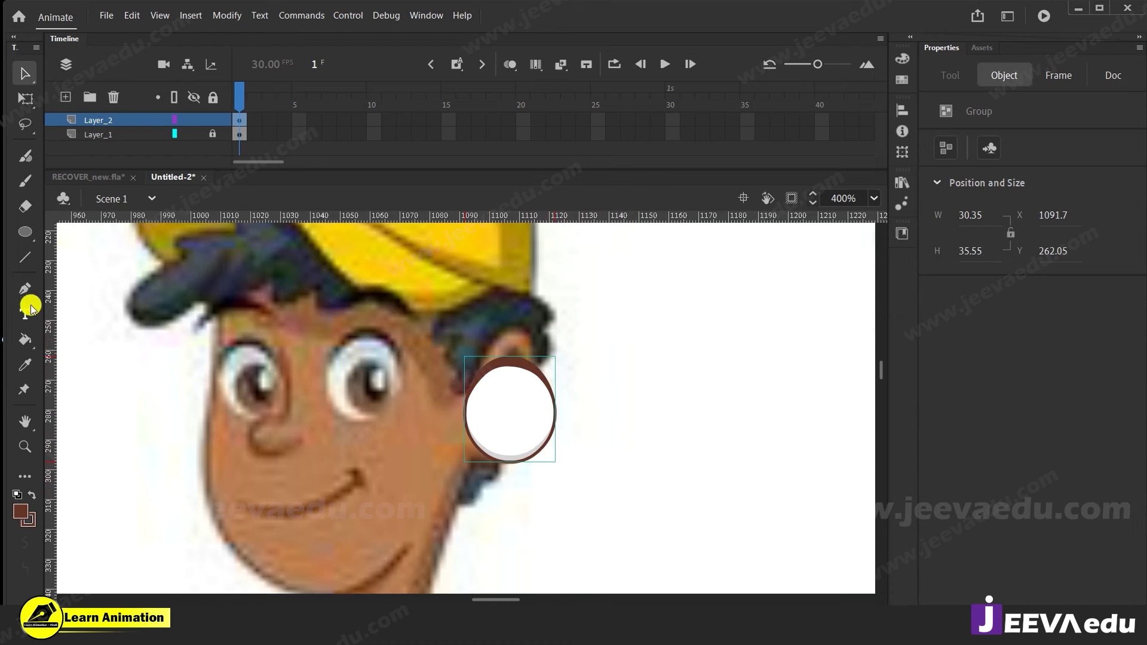
# Draw a filled circle about 9.5 px across below the boy's right-hand eye and remove its outline
pyautogui.click(24, 231)
pyautogui.moveTo(366, 425); pyautogui.dragTo(399, 459)
pyautogui.press('z')
pyautogui.click(380, 441)
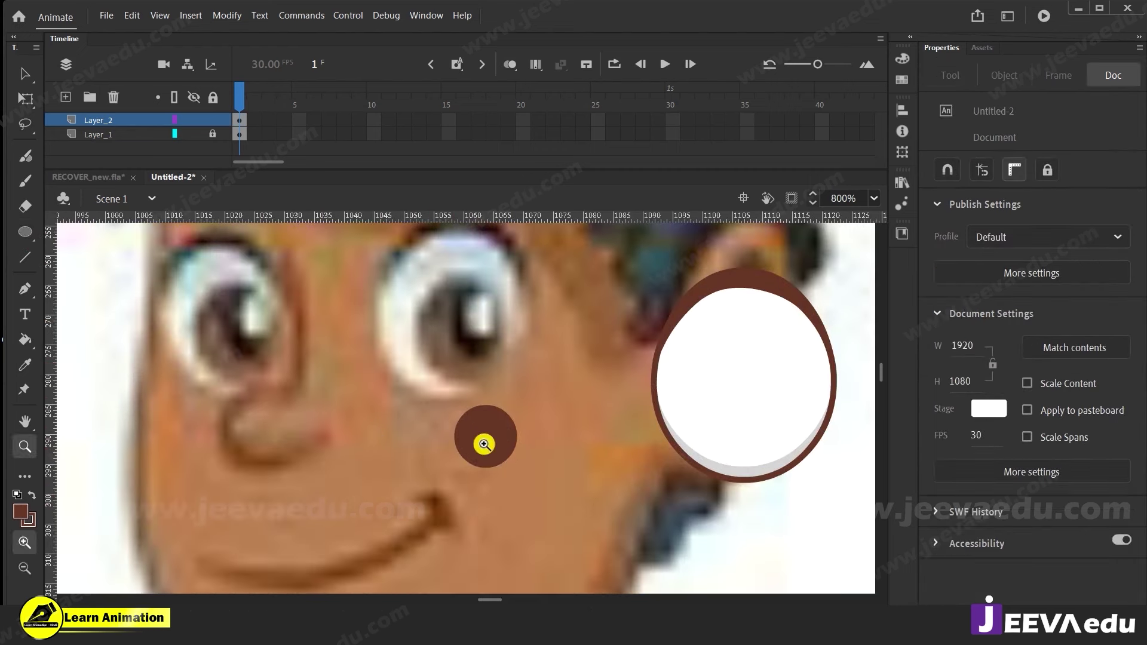
pyautogui.press('v')
pyautogui.click(507, 459)
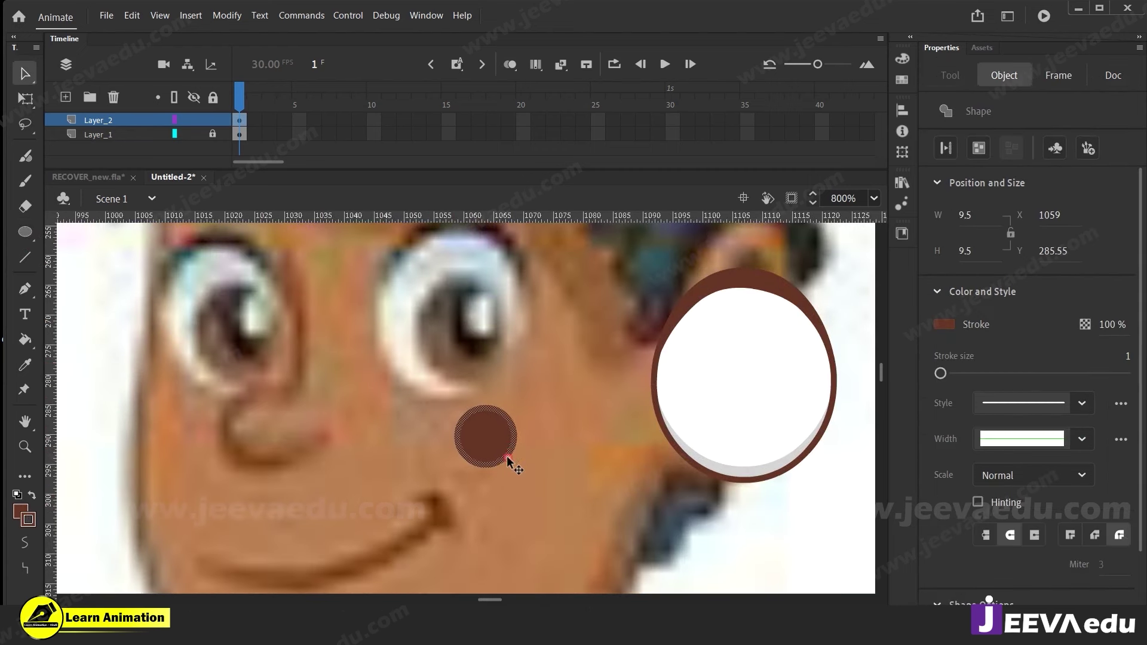
pyautogui.click(505, 463)
pyautogui.click(482, 435)
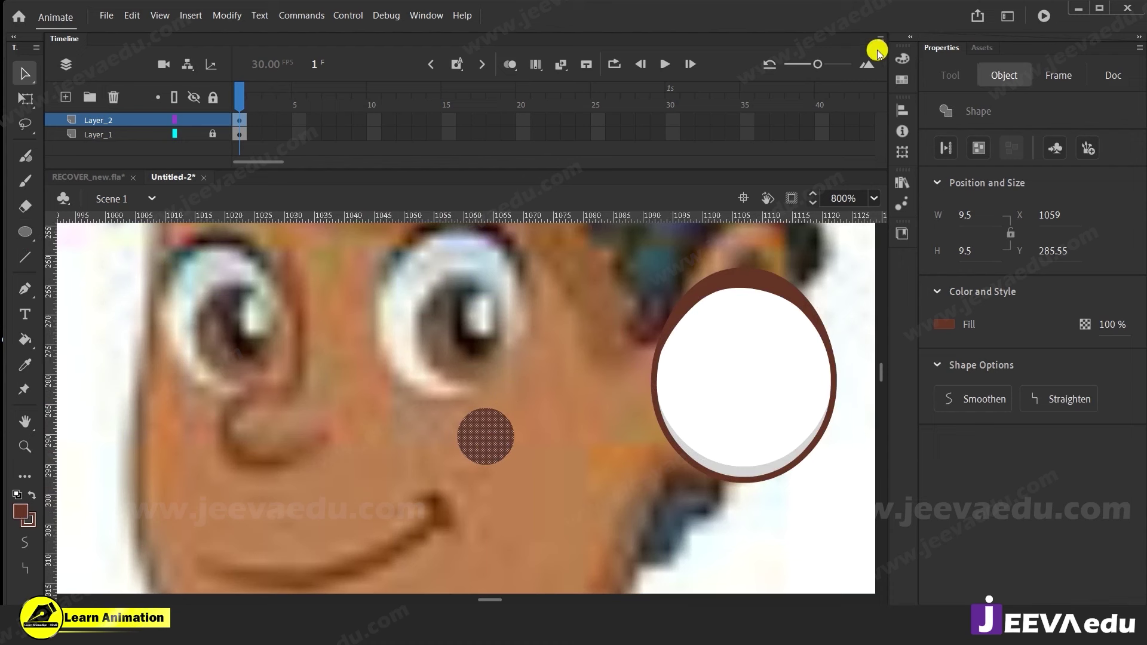
# Change the circle's fill to a radial gradient and set its inner colour to purple #6633FF
pyautogui.click(904, 60)
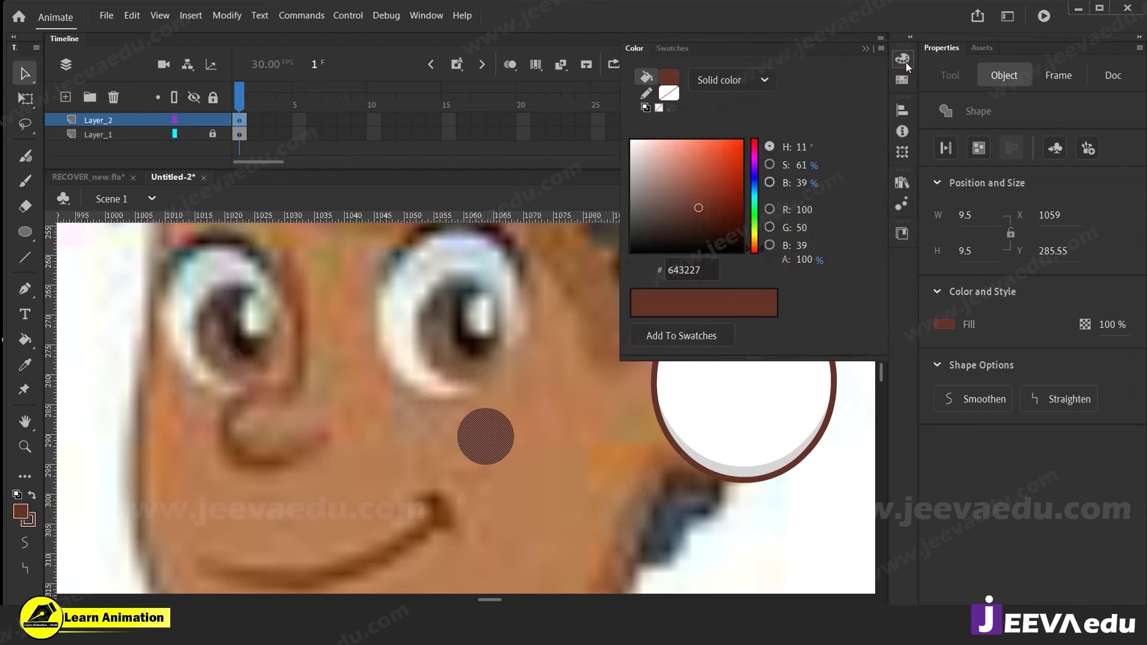
pyautogui.click(769, 89)
pyautogui.click(741, 174)
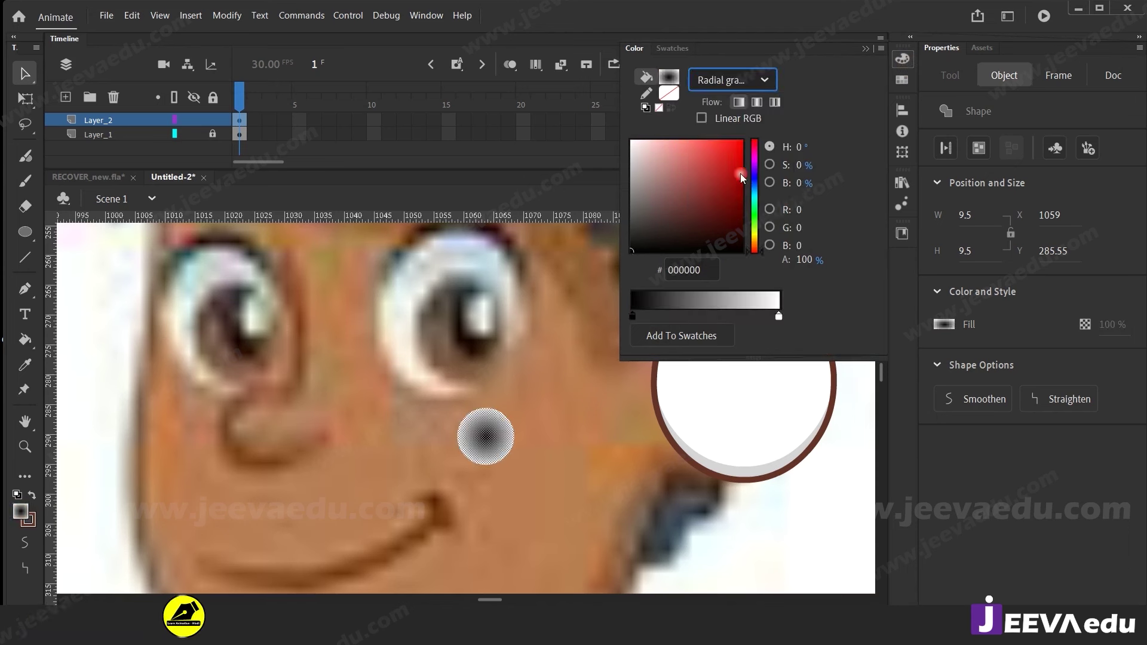
pyautogui.click(634, 316)
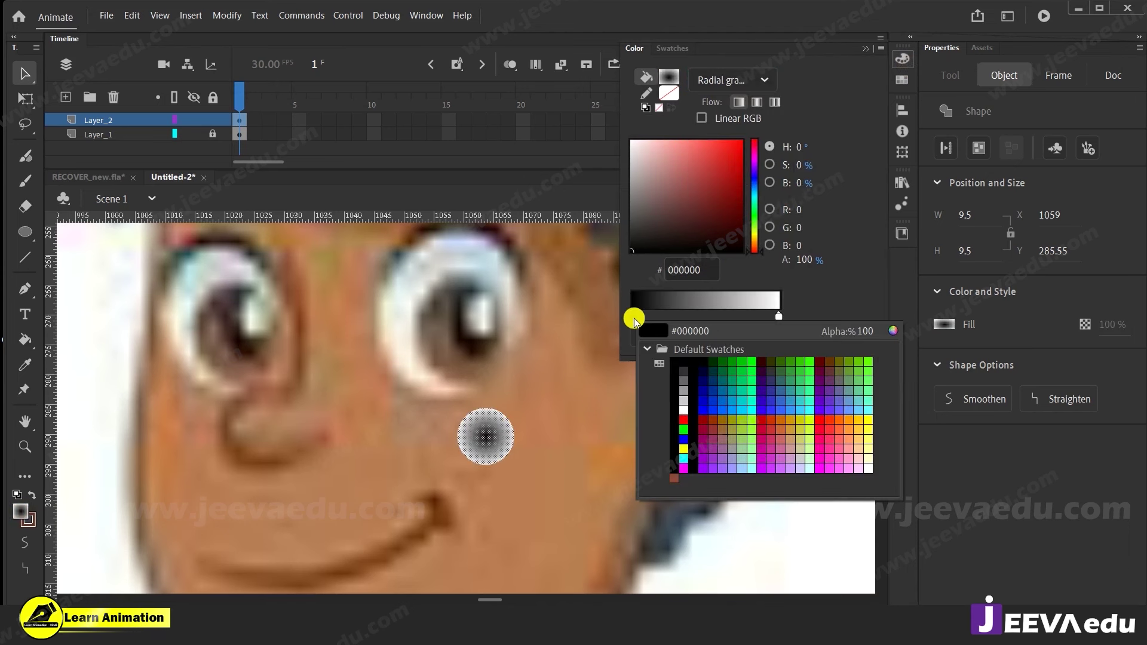
pyautogui.click(633, 317)
pyautogui.click(632, 317)
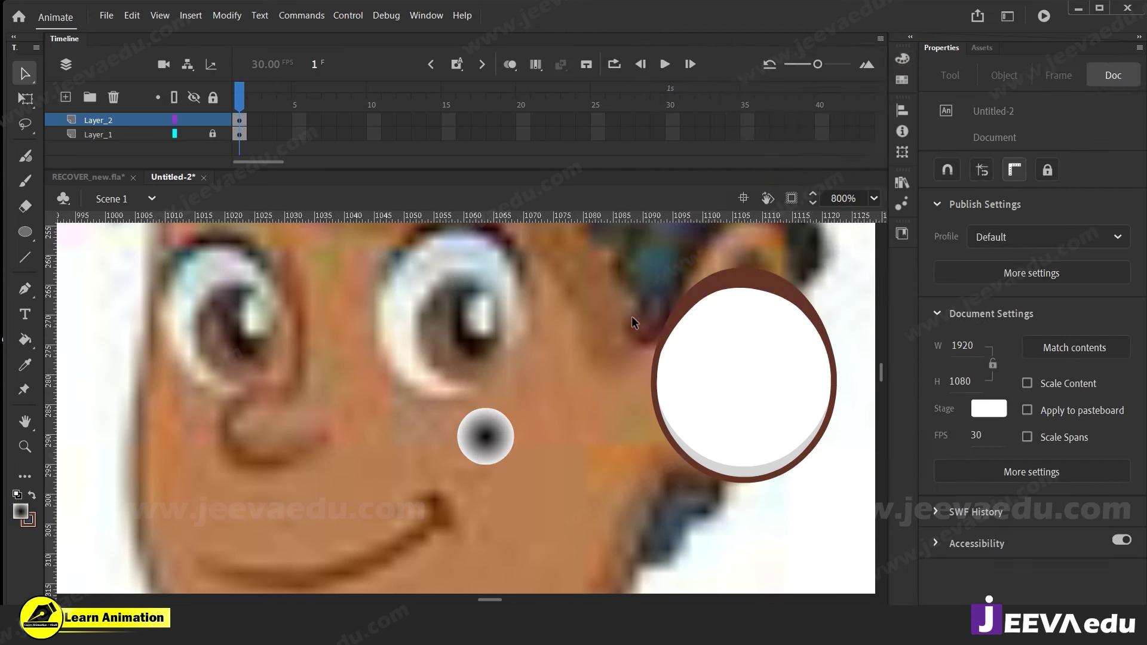
pyautogui.click(485, 431)
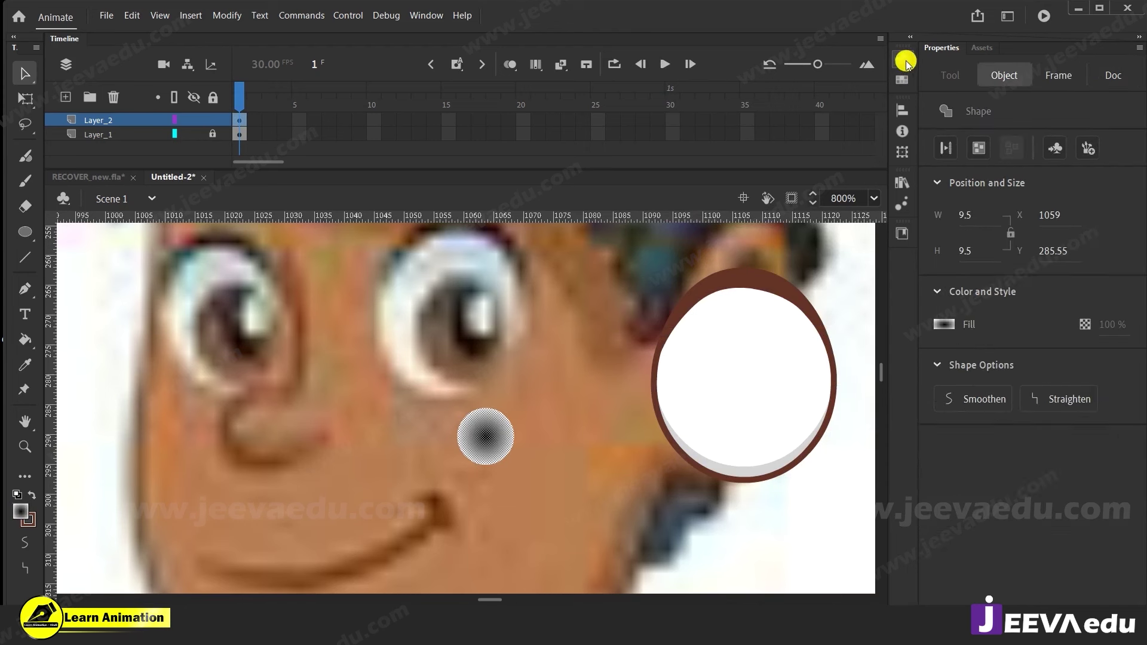
pyautogui.click(902, 58)
pyautogui.click(633, 317)
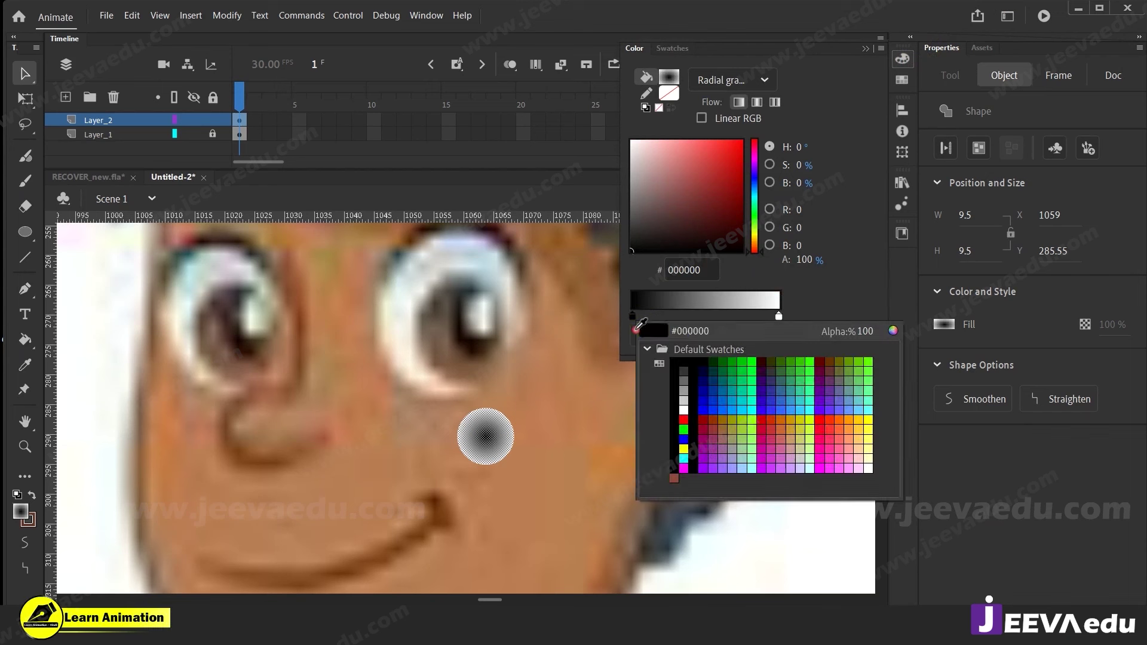
pyautogui.click(830, 412)
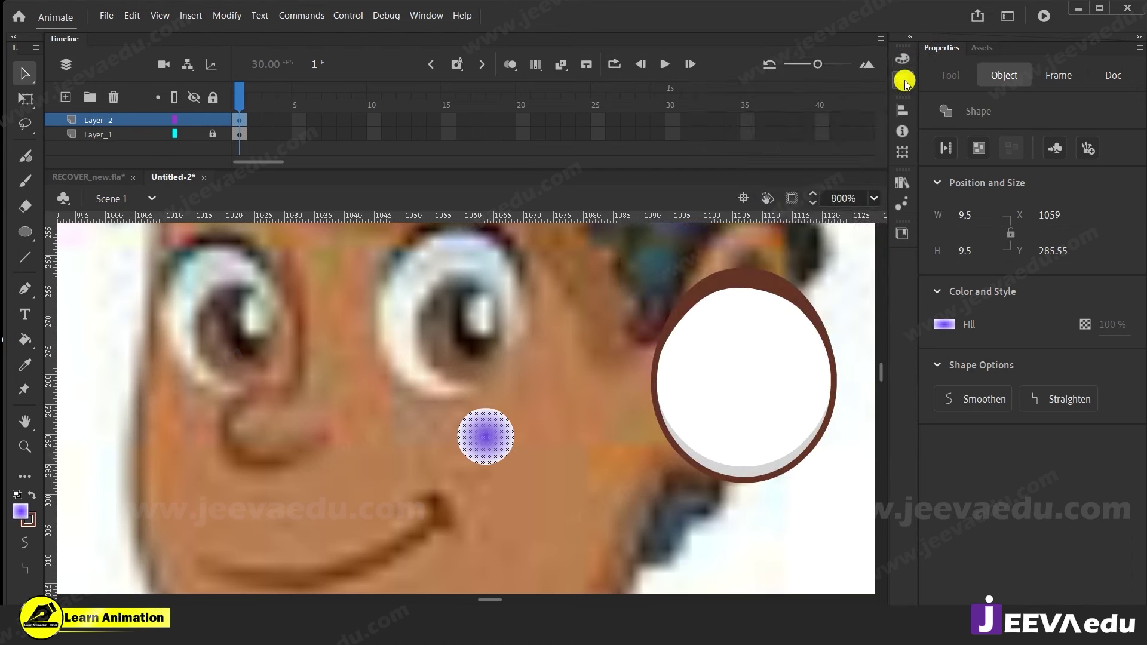
# Set the outer colour of the circle's radial gradient to purple, darkened to #1F0179
pyautogui.click(903, 60)
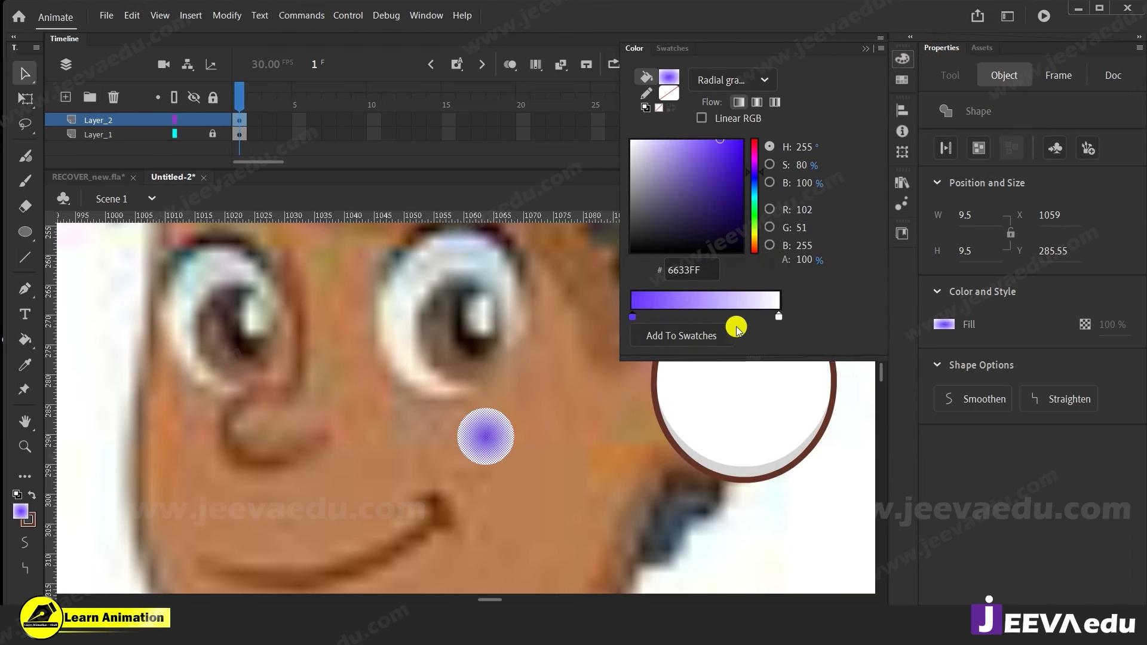
pyautogui.click(779, 316)
pyautogui.click(780, 316)
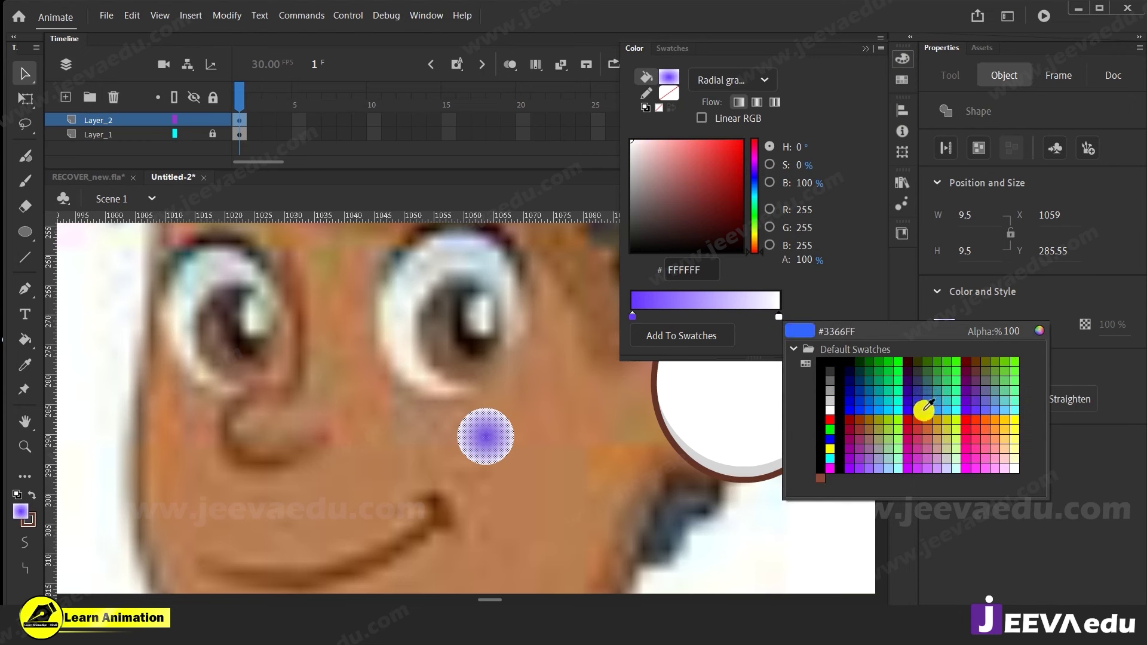
pyautogui.click(982, 404)
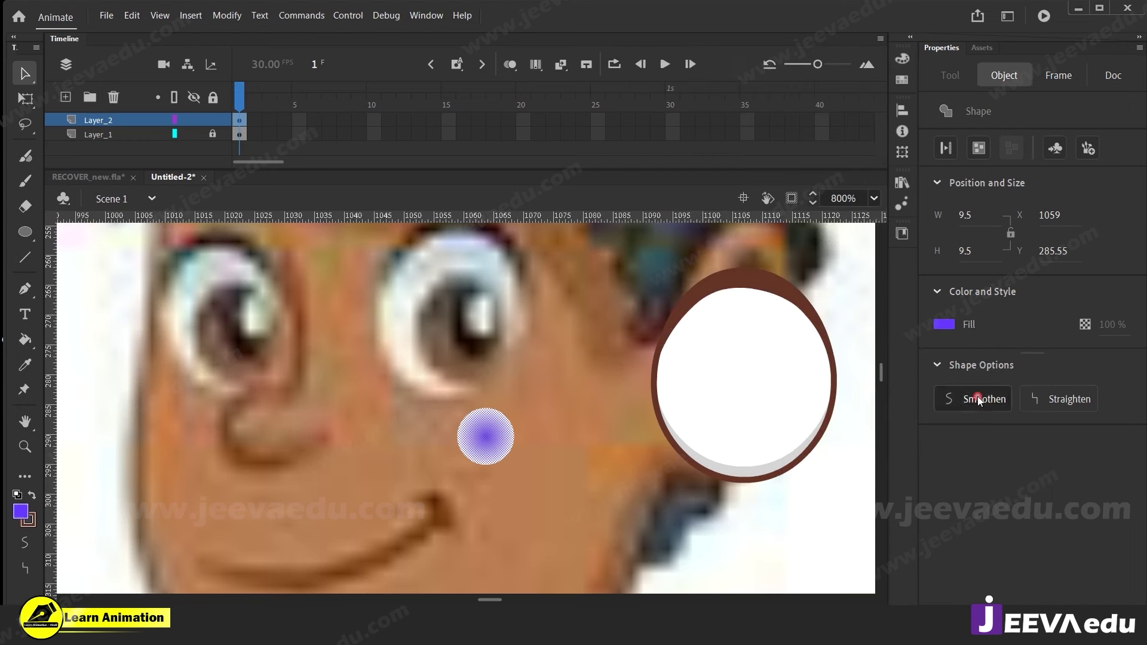
pyautogui.click(903, 60)
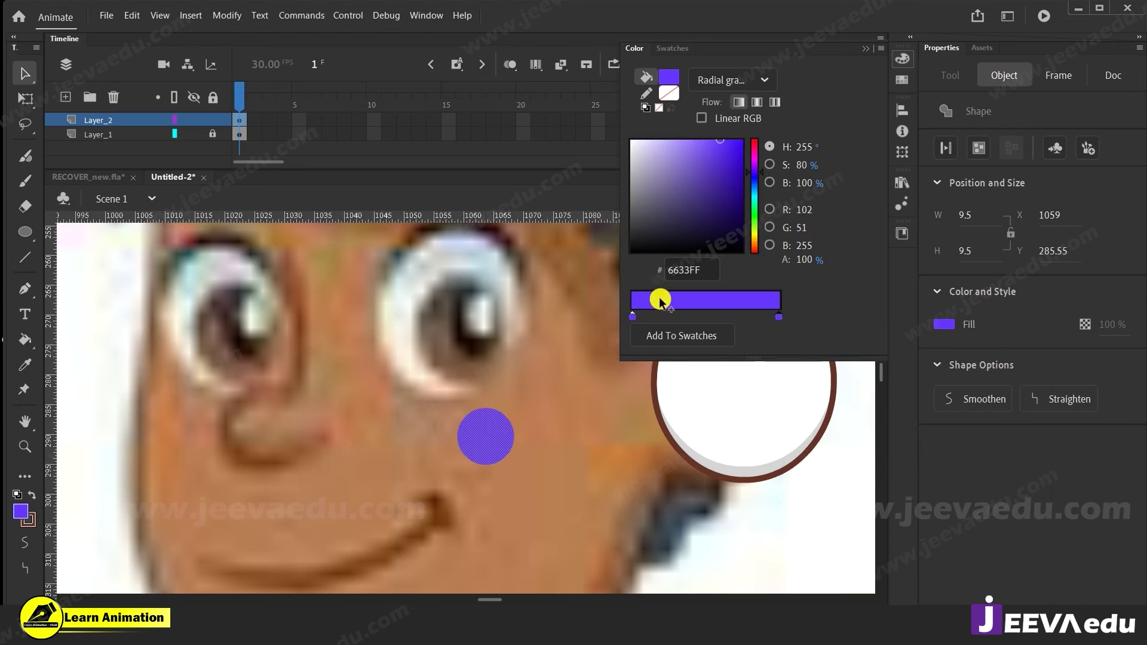
pyautogui.moveTo(722, 140); pyautogui.dragTo(741, 198)
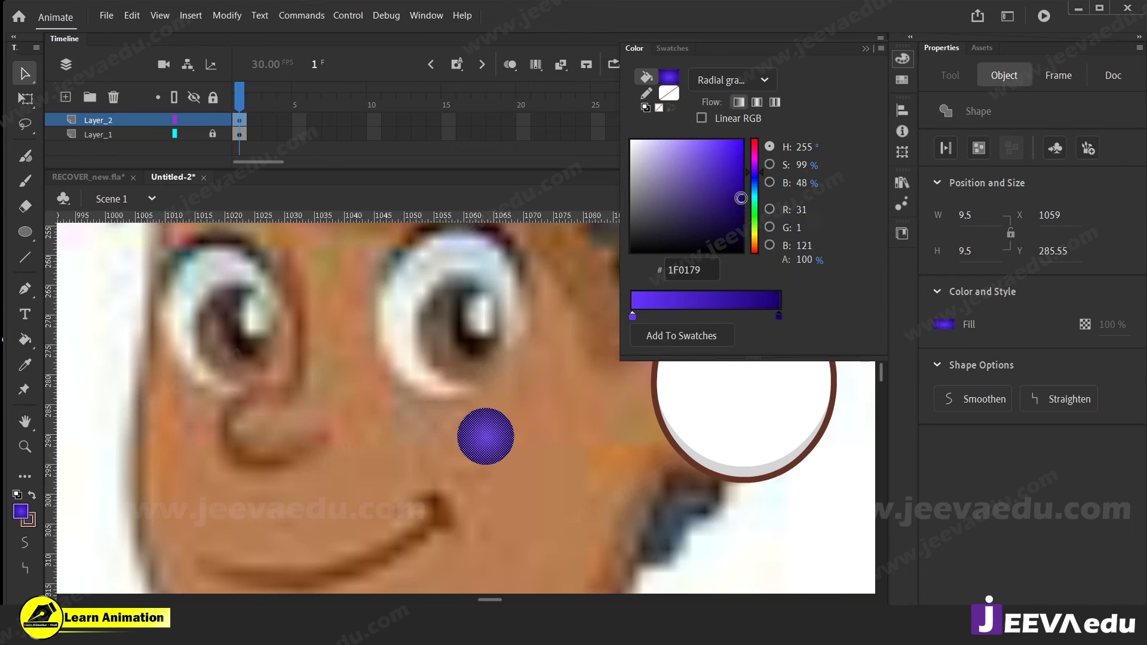
pyautogui.click(611, 407)
# Enlarge the radial gradient with Gradient Transform so it extends slightly beyond the circle's edge
pyautogui.click(479, 436)
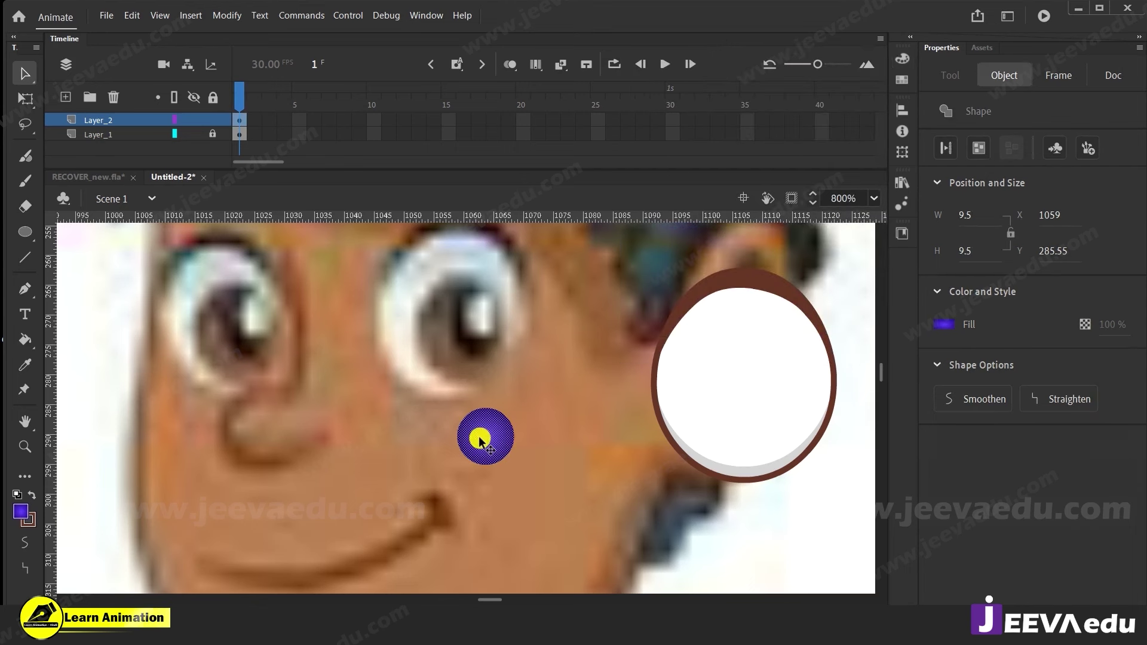
pyautogui.press('f')
pyautogui.click(472, 438)
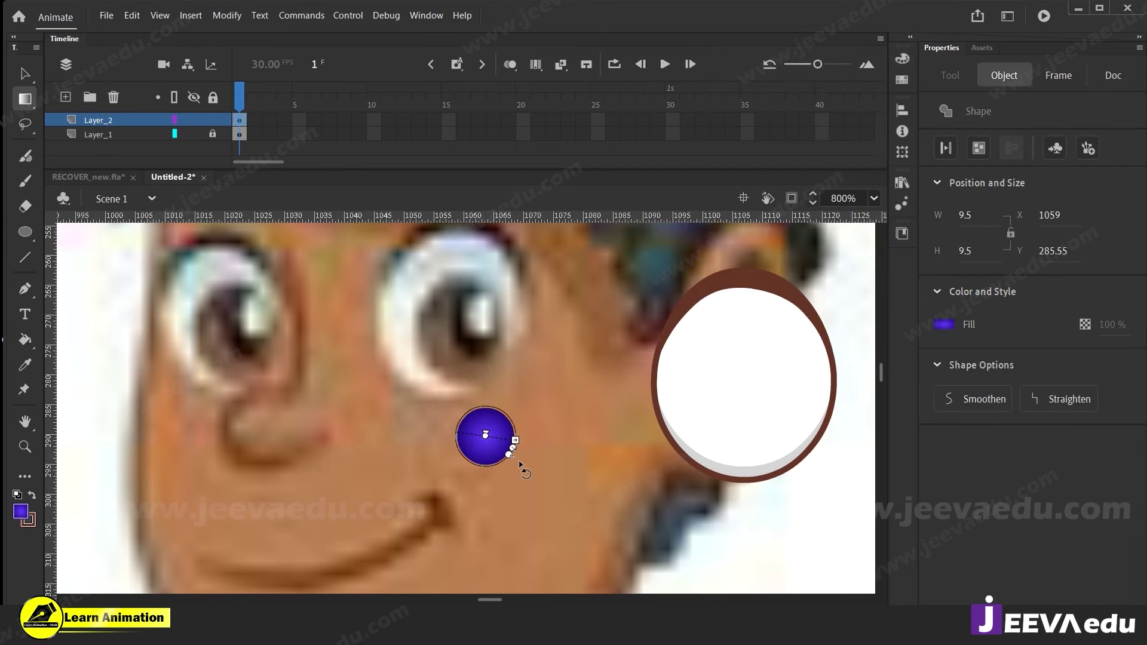
pyautogui.moveTo(515, 450); pyautogui.dragTo(521, 454)
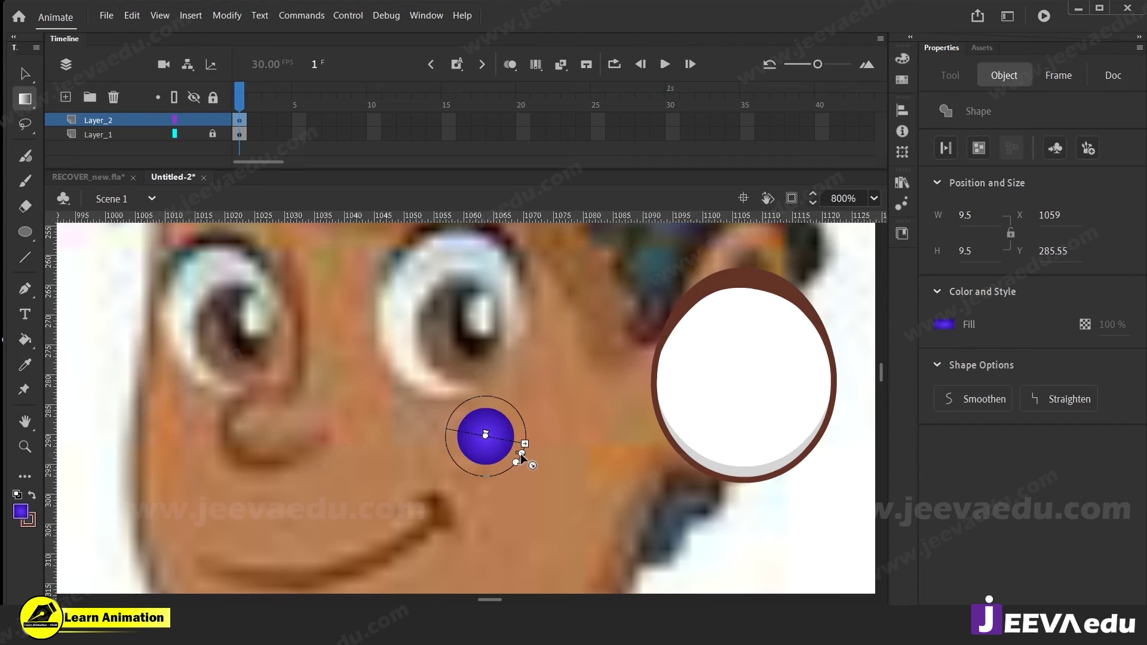
# Group the purple circle and scale it up proportionally from its centre to about 14.1 px
pyautogui.press('v')
pyautogui.click(489, 442)
pyautogui.press('z')
pyautogui.click(490, 441)
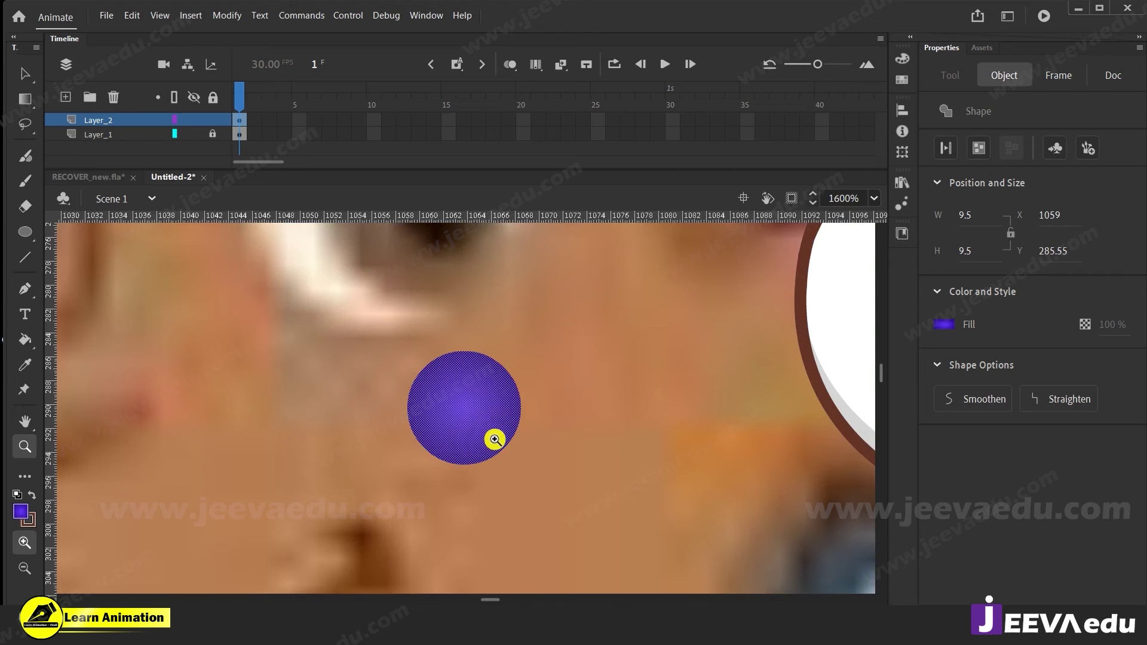
pyautogui.hotkey('ctrl', 'g')
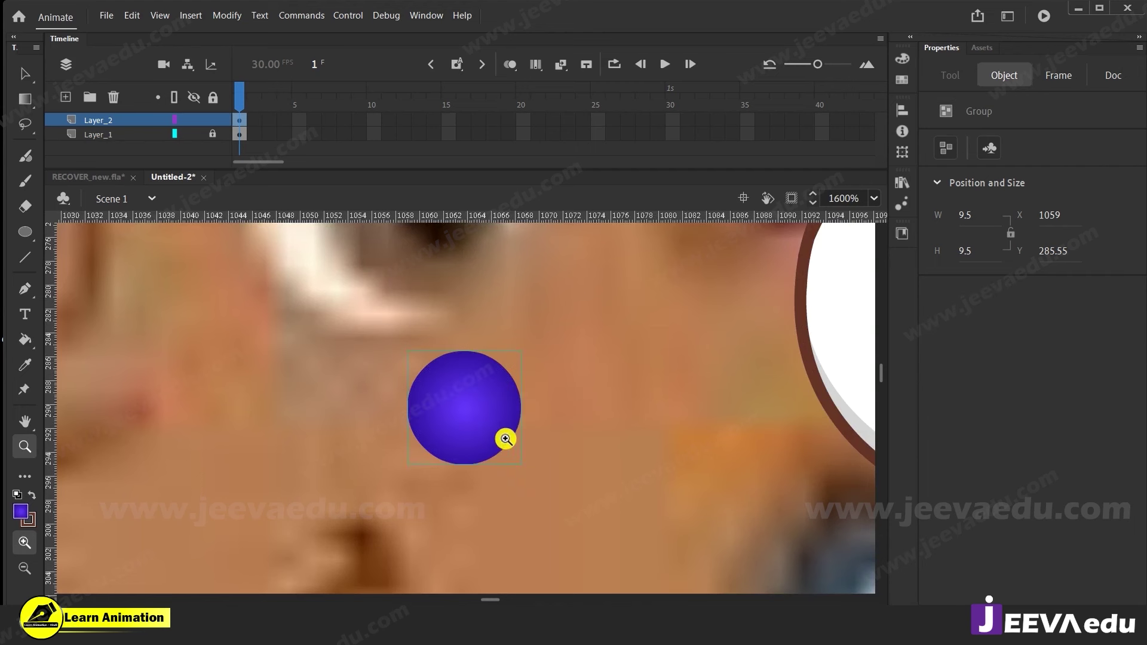
pyautogui.press('q')
pyautogui.moveTo(521, 351); pyautogui.dragTo(548, 323)
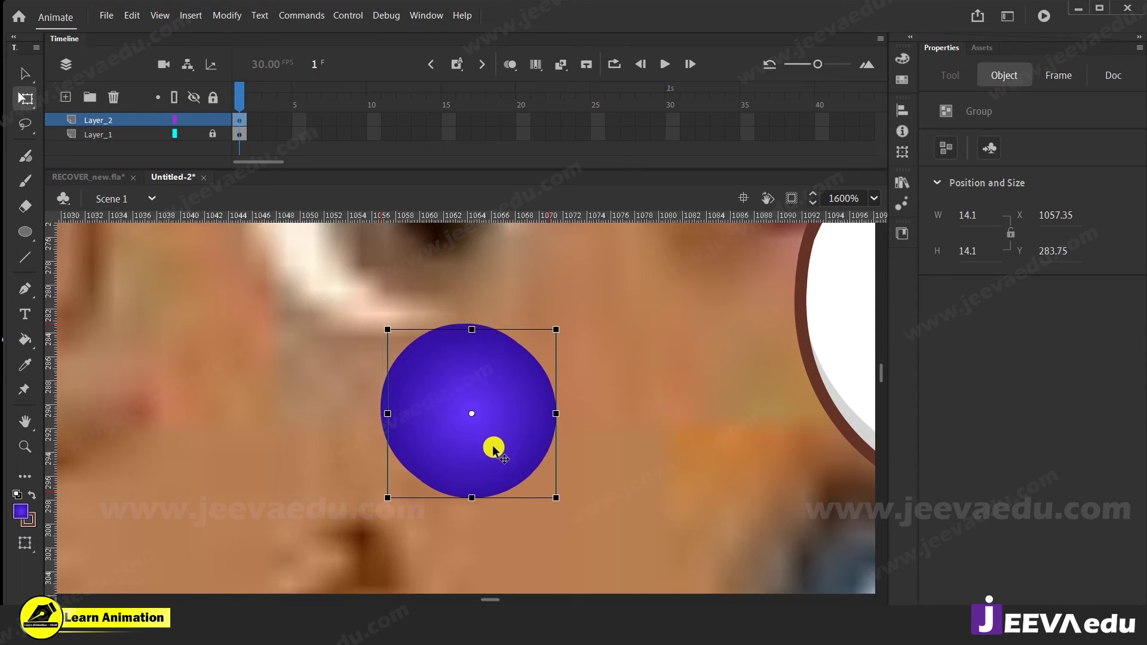
# Place a copy of the purple iris beside the original, ungroup it, and fill it solid black
pyautogui.moveTo(491, 446); pyautogui.dragTo(665, 457)
pyautogui.hotkey('ctrl', 'shift', 'g')
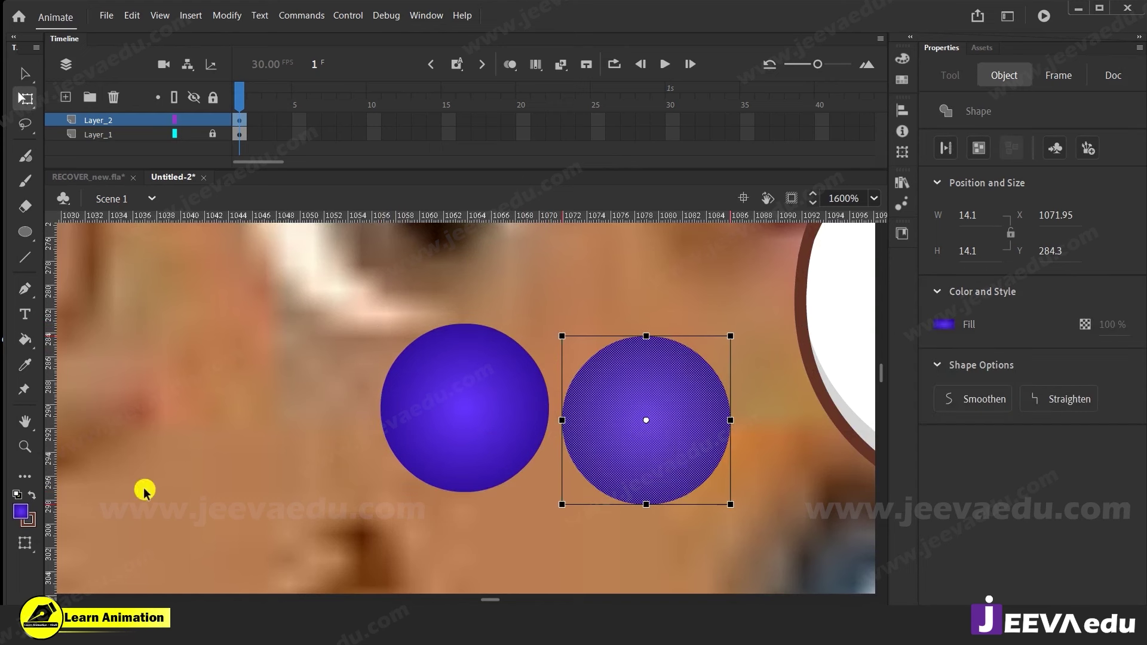
pyautogui.click(21, 511)
pyautogui.click(76, 403)
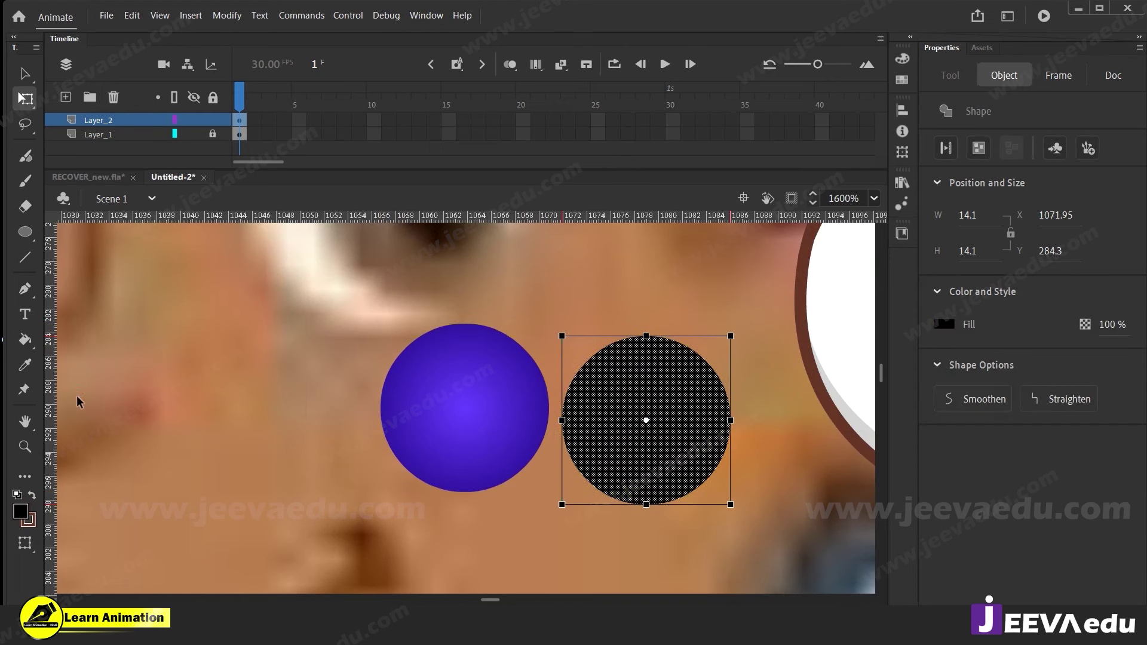
# Group the black circle and centre it on the iris as a pupil, scaled down to about 8.65 px
pyautogui.hotkey('ctrl', 'g')
pyautogui.moveTo(645, 424); pyautogui.dragTo(473, 440)
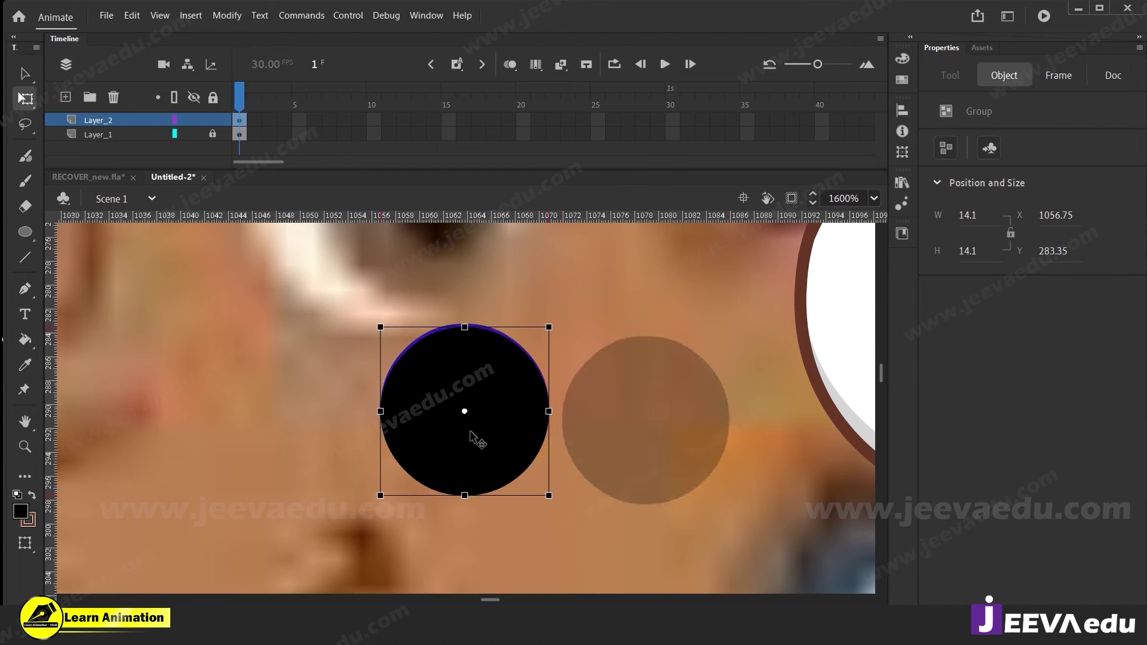
pyautogui.moveTo(548, 325); pyautogui.dragTo(523, 356)
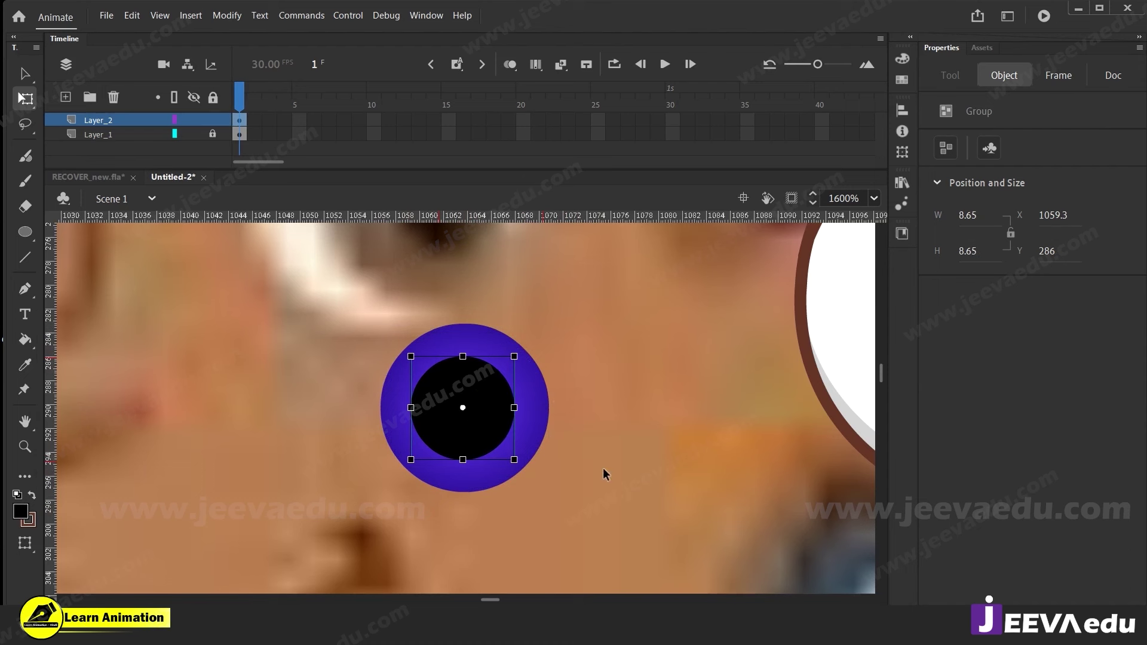
# Place a copy of the pupil beside the iris, break it apart, and fill it white
pyautogui.moveTo(487, 431); pyautogui.dragTo(654, 431)
pyautogui.hotkey('ctrl', 'b')
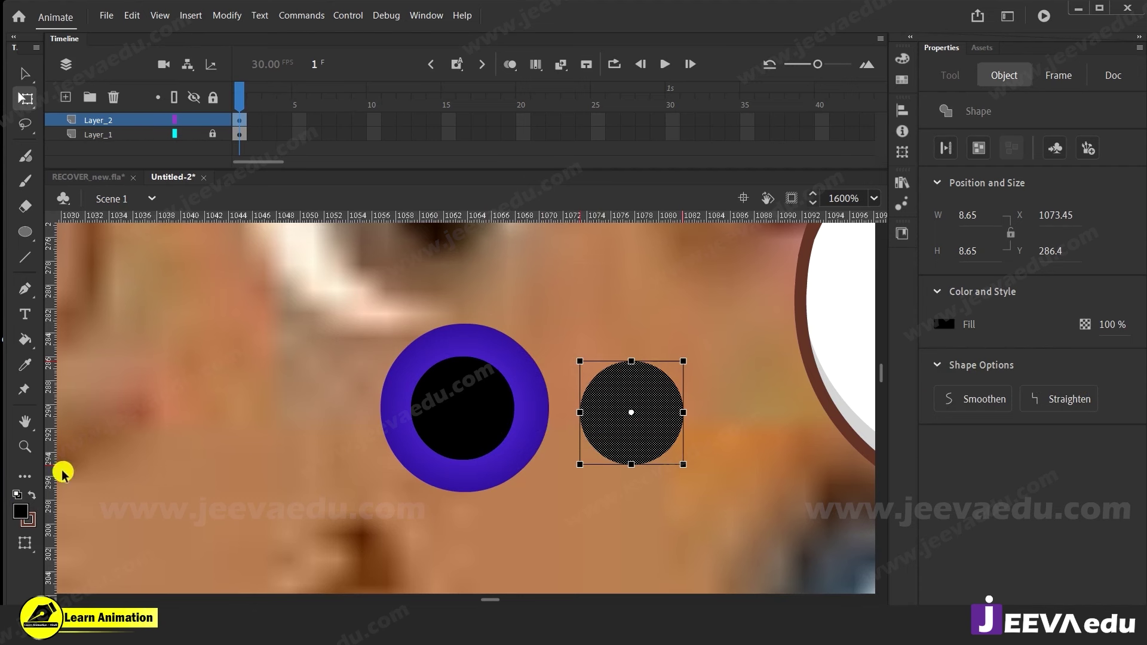
pyautogui.click(20, 511)
pyautogui.click(85, 396)
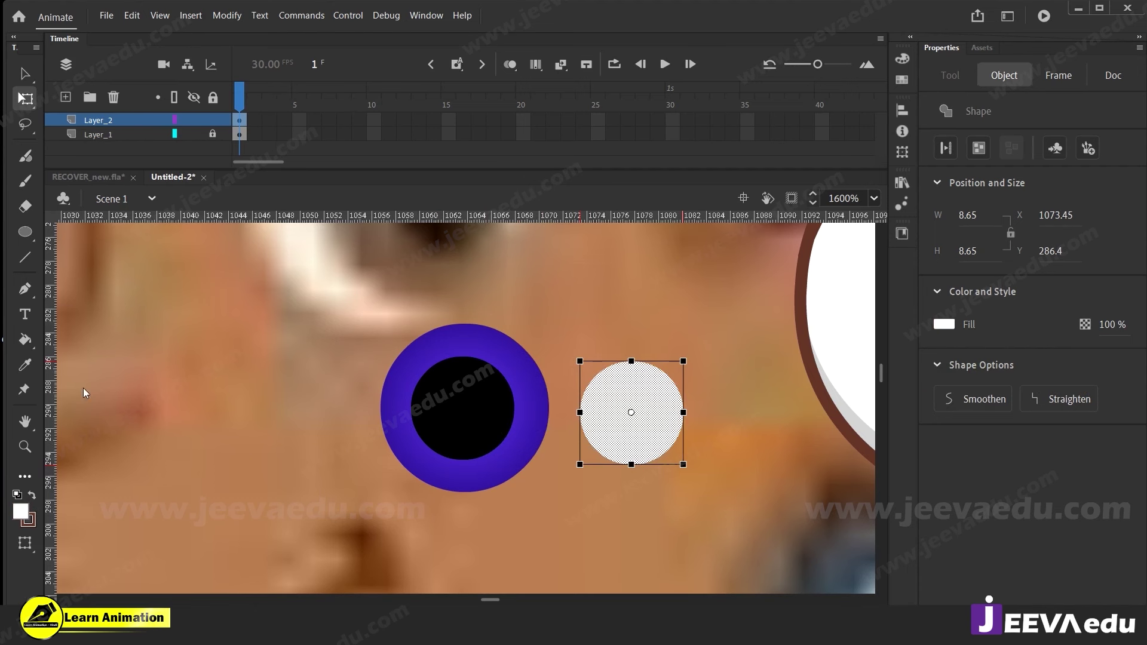
pyautogui.click(27, 513)
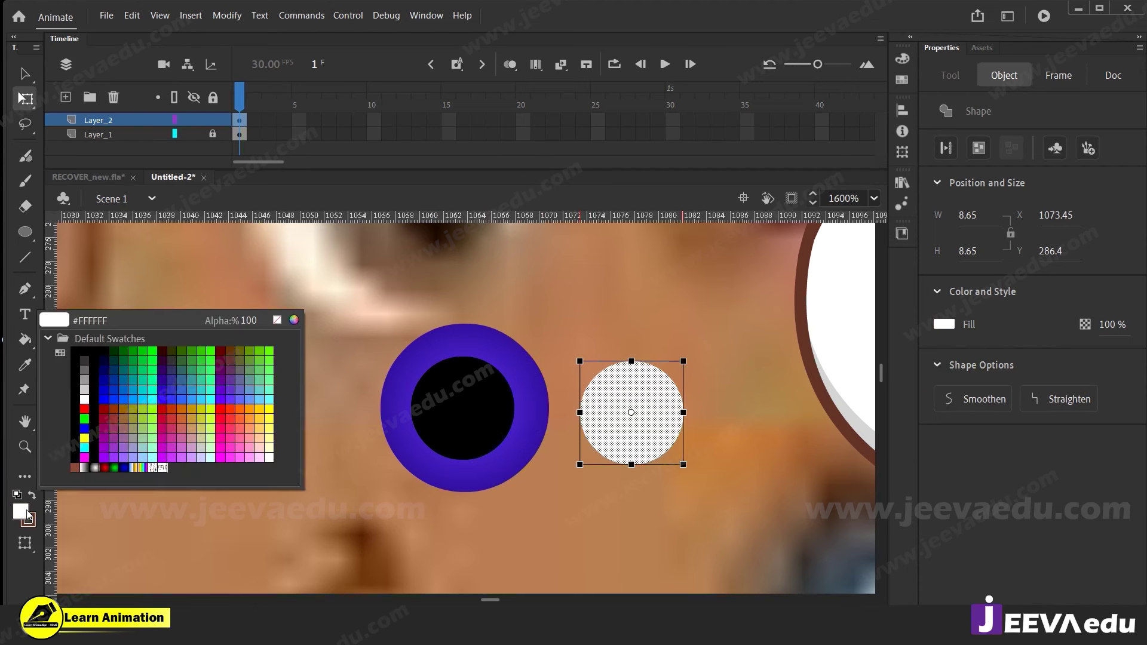
pyautogui.click(249, 323)
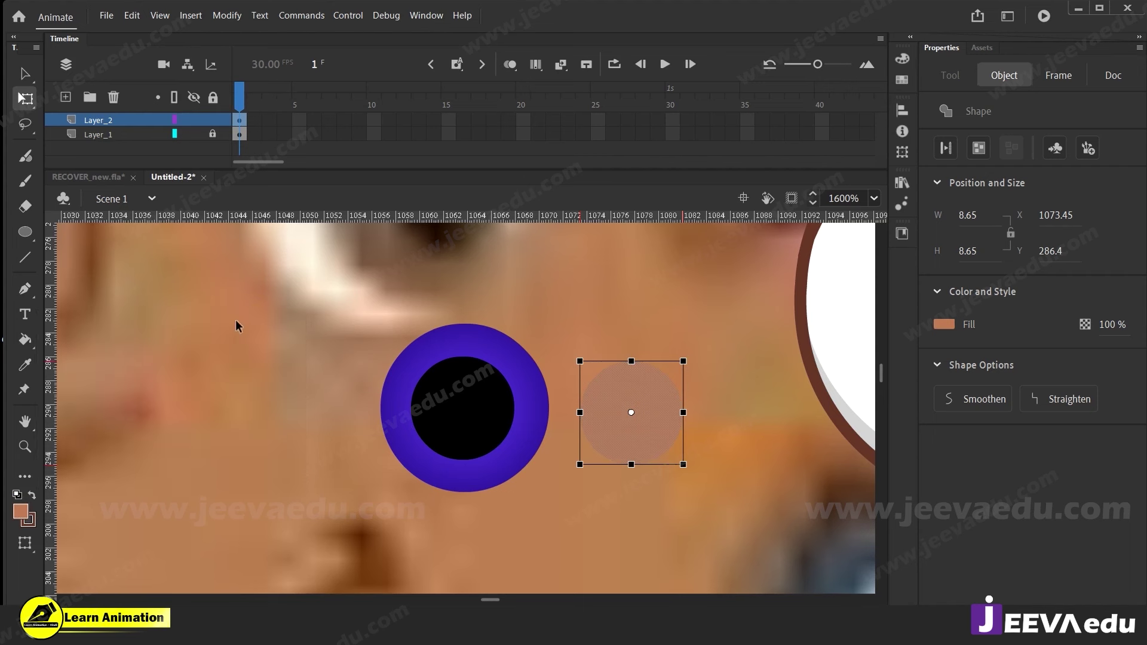
pyautogui.click(22, 514)
pyautogui.click(84, 399)
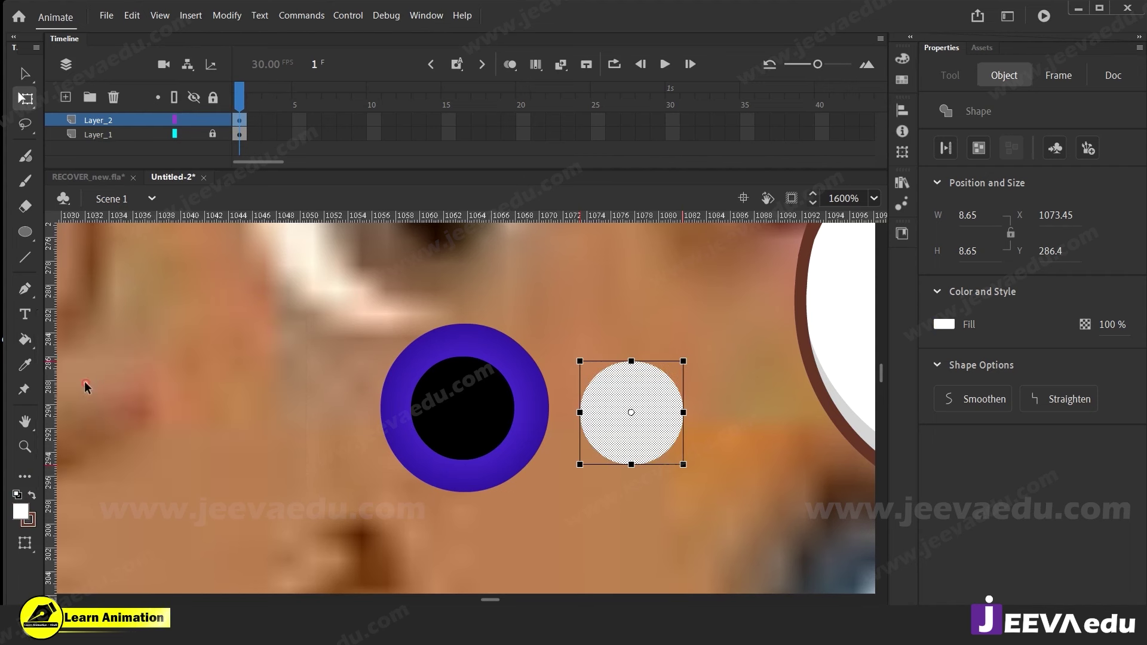
# Lower the white circle's fill alpha to 37%
pyautogui.click(22, 514)
pyautogui.moveTo(246, 320); pyautogui.dragTo(199, 324)
pyautogui.click(604, 504)
pyautogui.click(638, 446)
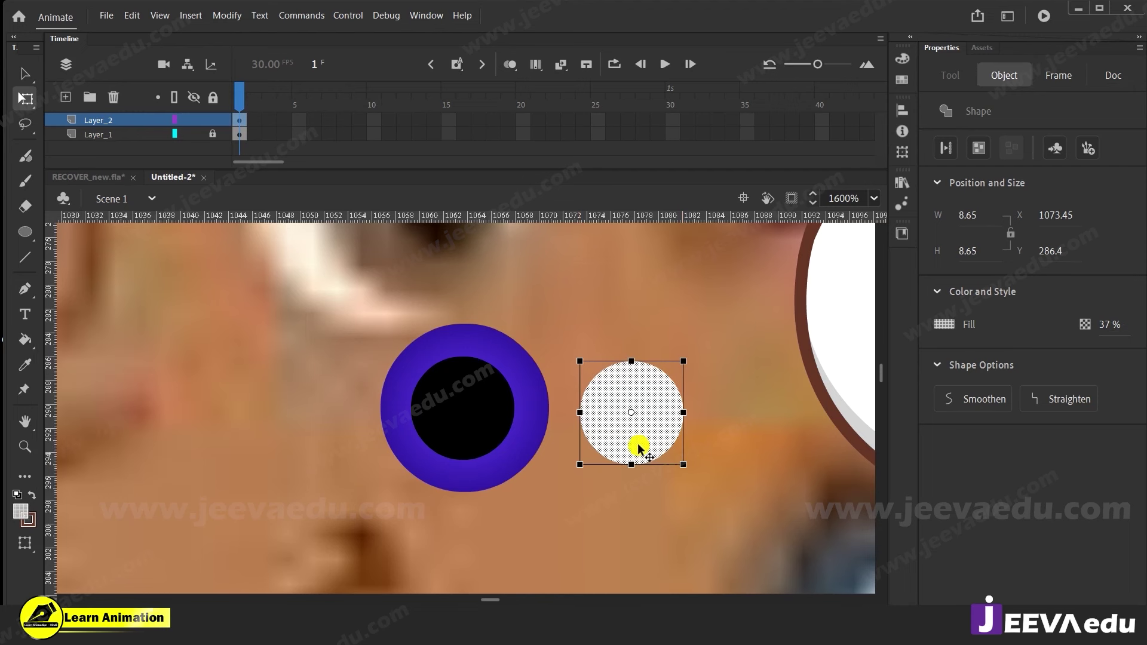
# Group the translucent white circle and shrink it into a highlight over the upper-left edge of the pupil
pyautogui.hotkey('ctrl', 'g')
pyautogui.moveTo(639, 445); pyautogui.dragTo(457, 412)
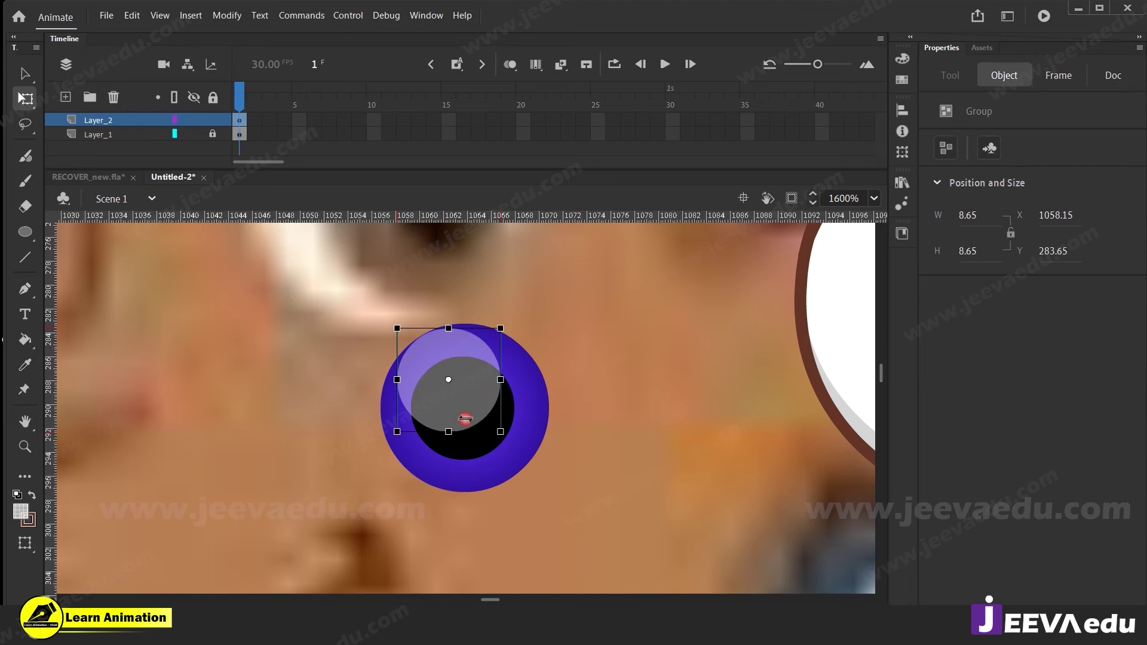
pyautogui.moveTo(499, 326); pyautogui.dragTo(477, 350)
pyautogui.moveTo(456, 395); pyautogui.dragTo(438, 396)
# Select the iris, pupil and highlight together and group them as one object
pyautogui.click(278, 397)
pyautogui.moveTo(604, 310); pyautogui.dragTo(353, 512)
pyautogui.press('z')
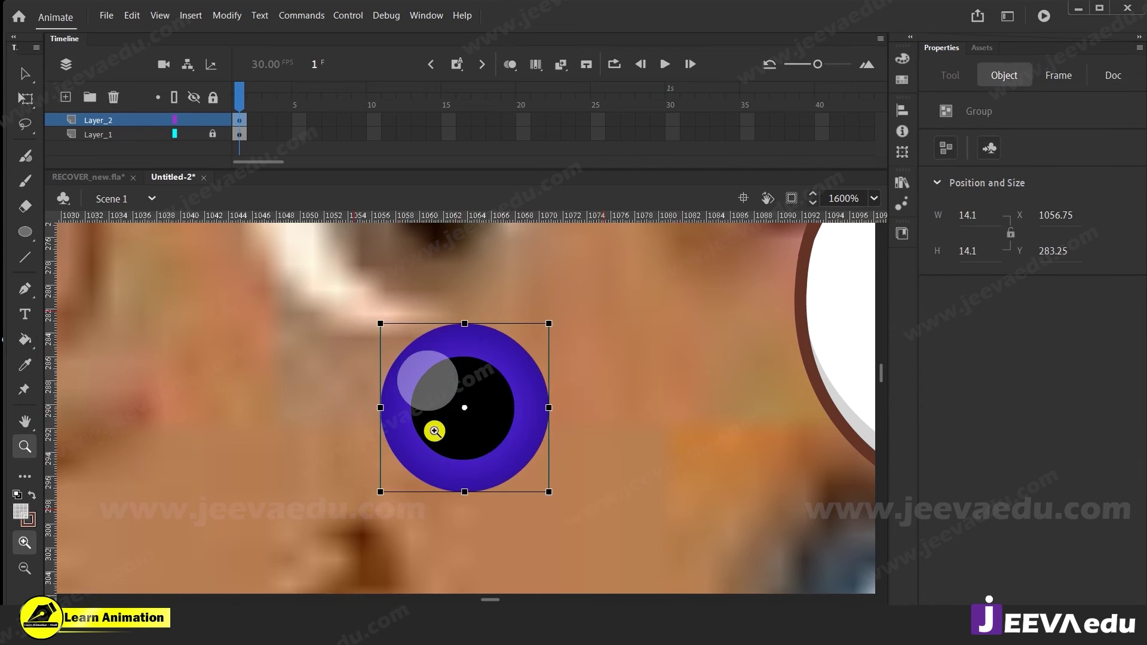
pyautogui.keyDown('alt'); pyautogui.click(436, 430); pyautogui.keyUp('alt')
pyautogui.moveTo(475, 460); pyautogui.dragTo(461, 495)
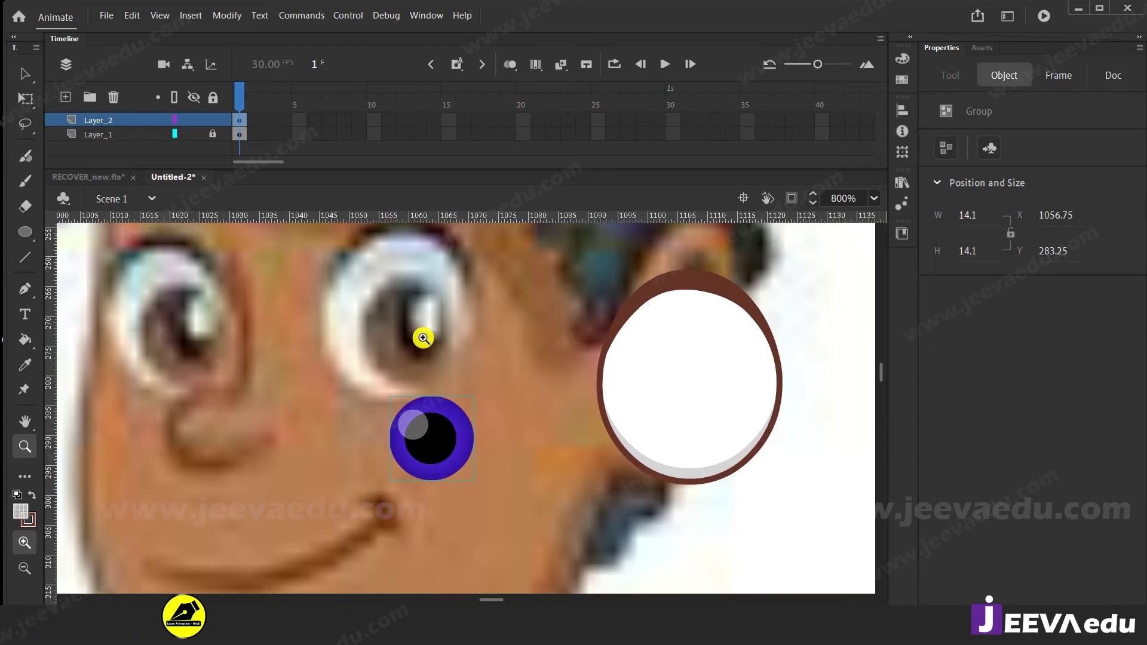
pyautogui.press('v')
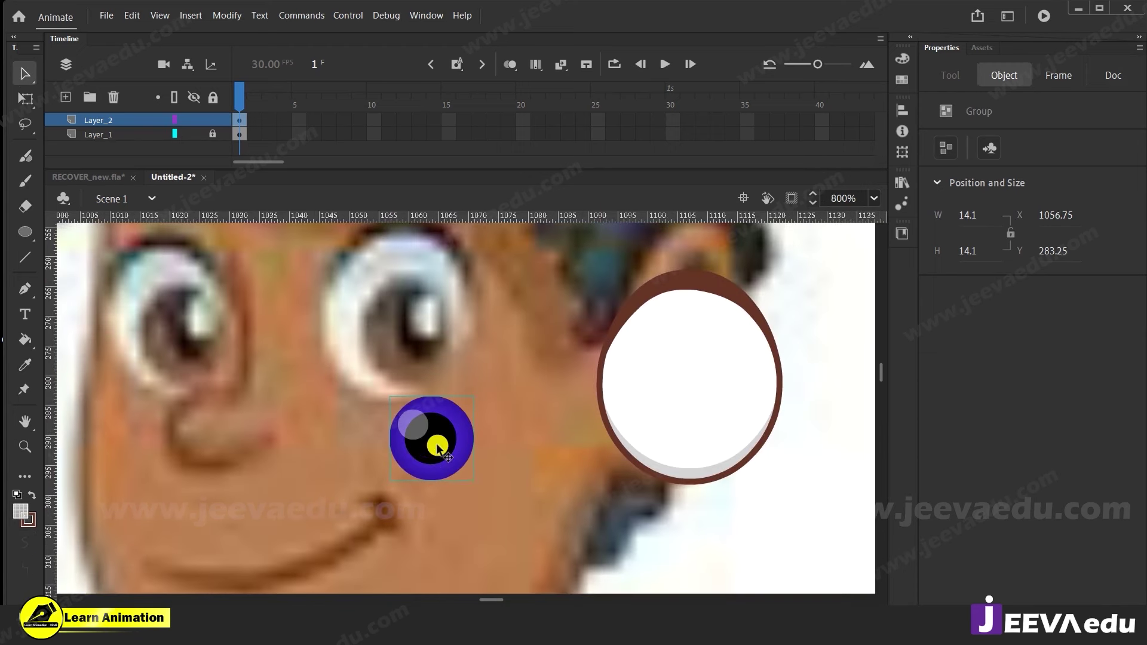
# Inside the iris group, move the translucent highlight over to the upper-right edge of the pupil
pyautogui.doubleClick(415, 435)
pyautogui.click(394, 406)
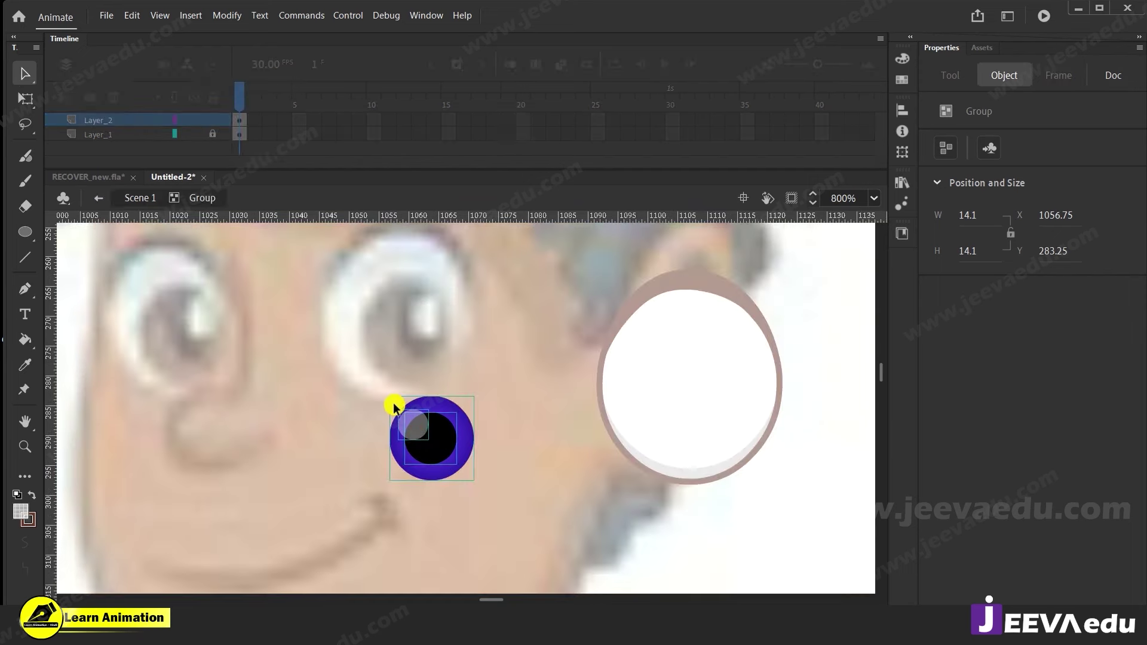
pyautogui.moveTo(416, 428); pyautogui.dragTo(447, 427)
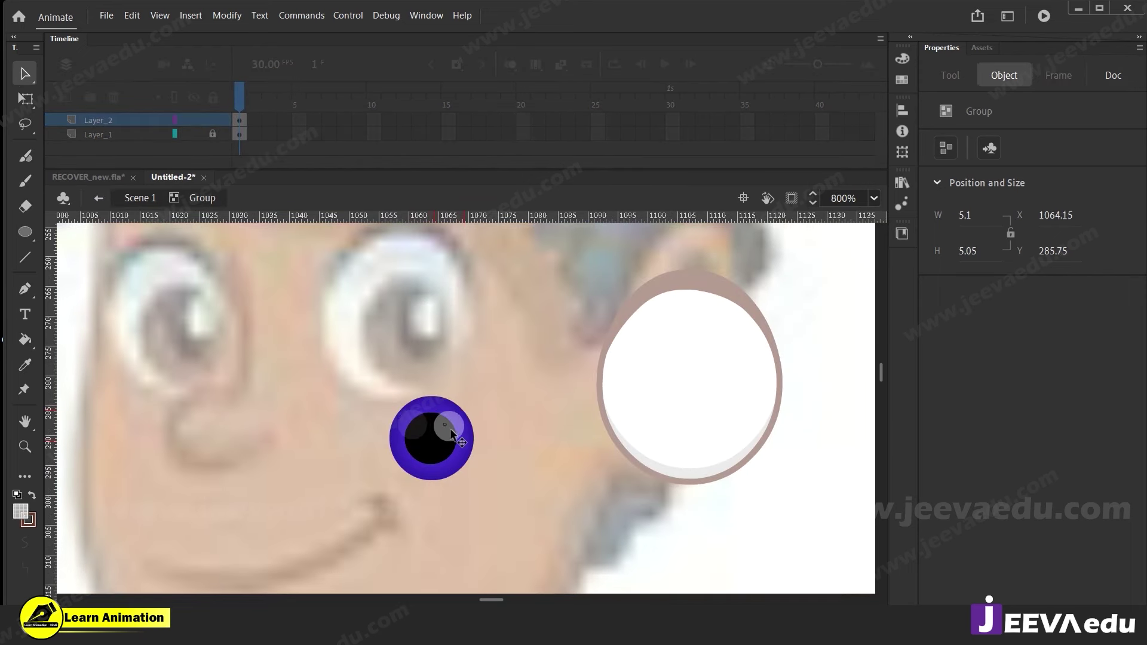
pyautogui.doubleClick(333, 425)
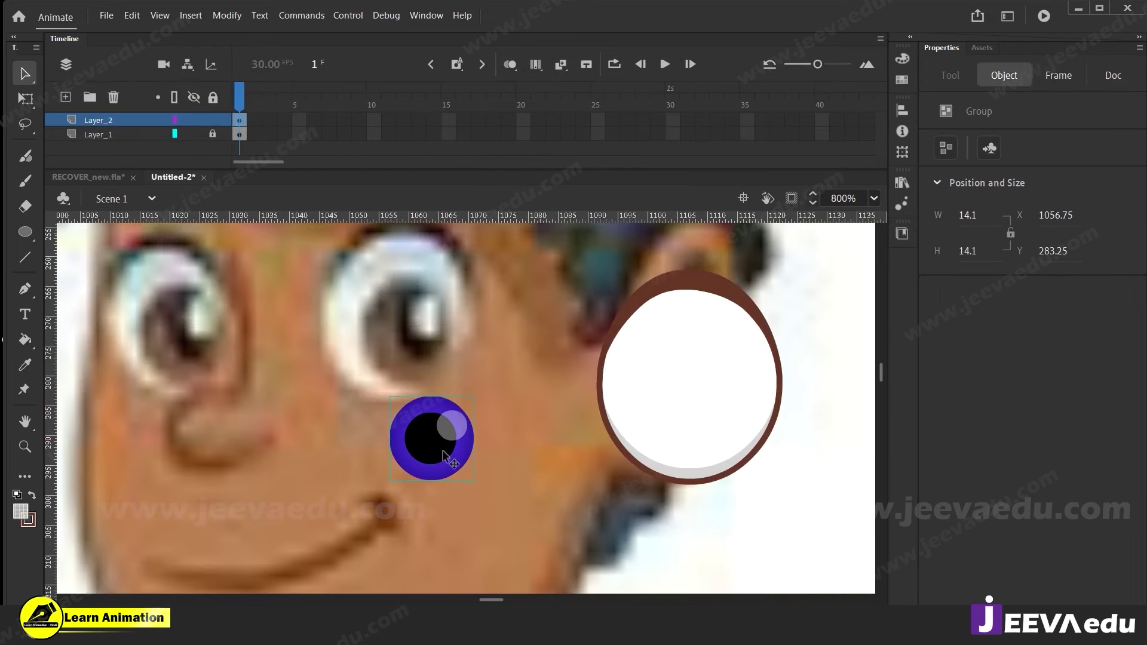
# Place the iris group in the middle of the white eyeball and enlarge it to about 21 px wide
pyautogui.moveTo(445, 455); pyautogui.dragTo(697, 410)
pyautogui.moveTo(727, 352); pyautogui.dragTo(747, 331)
pyautogui.moveTo(700, 407)
pyautogui.mouseDown()
pyautogui.moveTo(712, 392)
pyautogui.moveTo(713, 407)
pyautogui.mouseUp()
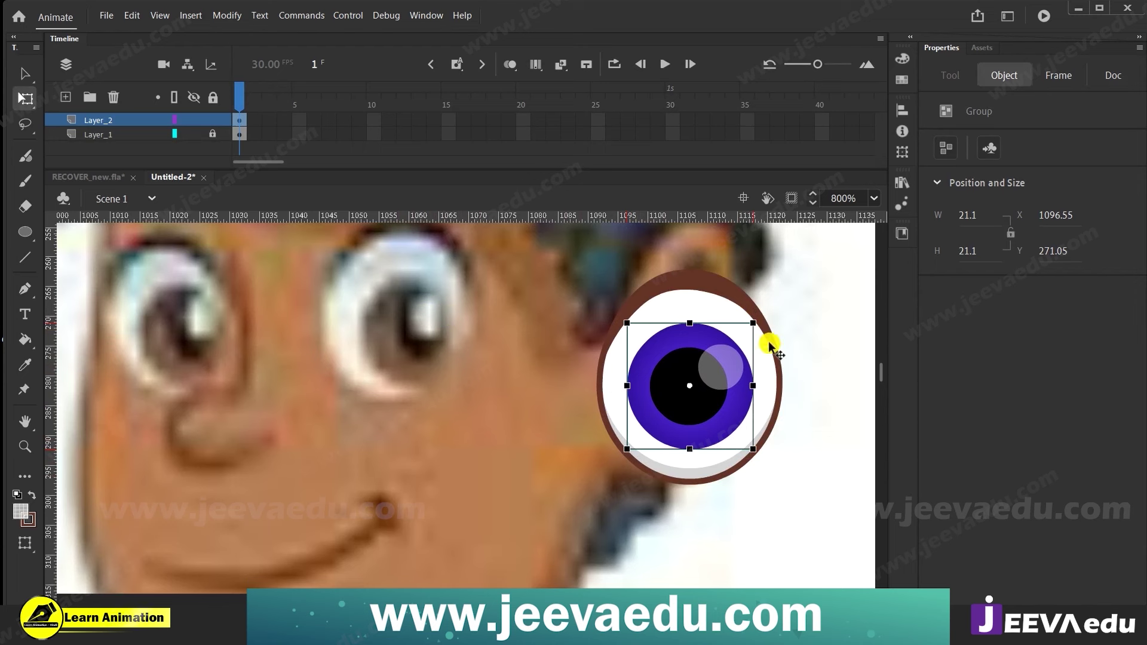
pyautogui.moveTo(753, 323)
pyautogui.mouseDown()
pyautogui.moveTo(742, 332)
pyautogui.moveTo(751, 324)
pyautogui.mouseUp()
pyautogui.click(499, 397)
# Move the complete eye over the capped character's right-hand eye and scale it to about 25 by 29 px
pyautogui.press('z')
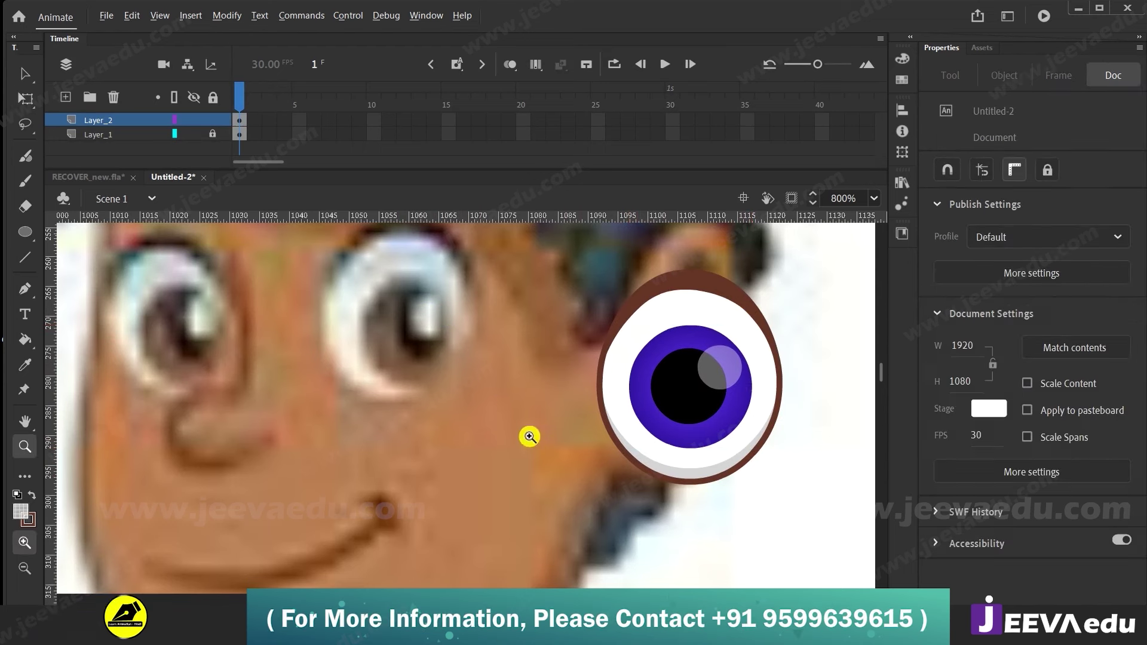
pyautogui.keyDown('alt'); pyautogui.click(526, 432); pyautogui.keyUp('alt')
pyautogui.moveTo(515, 465); pyautogui.dragTo(567, 485)
pyautogui.press('v')
pyautogui.moveTo(530, 307); pyautogui.dragTo(651, 511)
pyautogui.moveTo(616, 437); pyautogui.dragTo(478, 411)
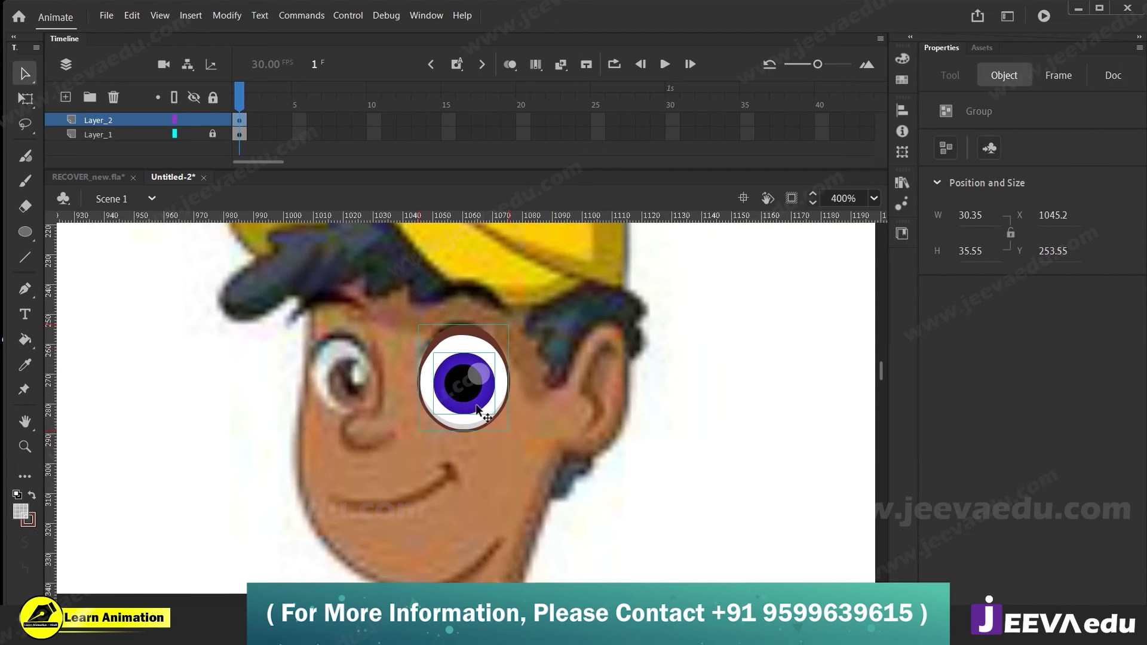
pyautogui.press('q')
pyautogui.moveTo(509, 326); pyautogui.dragTo(494, 332)
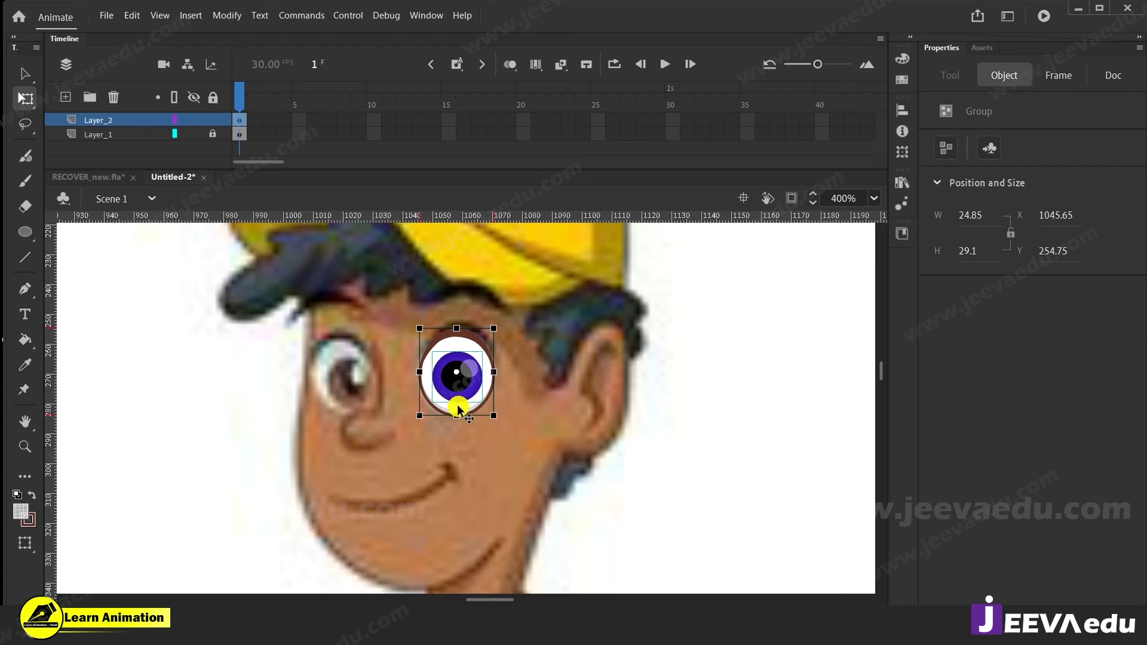
pyautogui.moveTo(458, 409); pyautogui.dragTo(499, 439)
pyautogui.hotkey('ctrl', 'z')
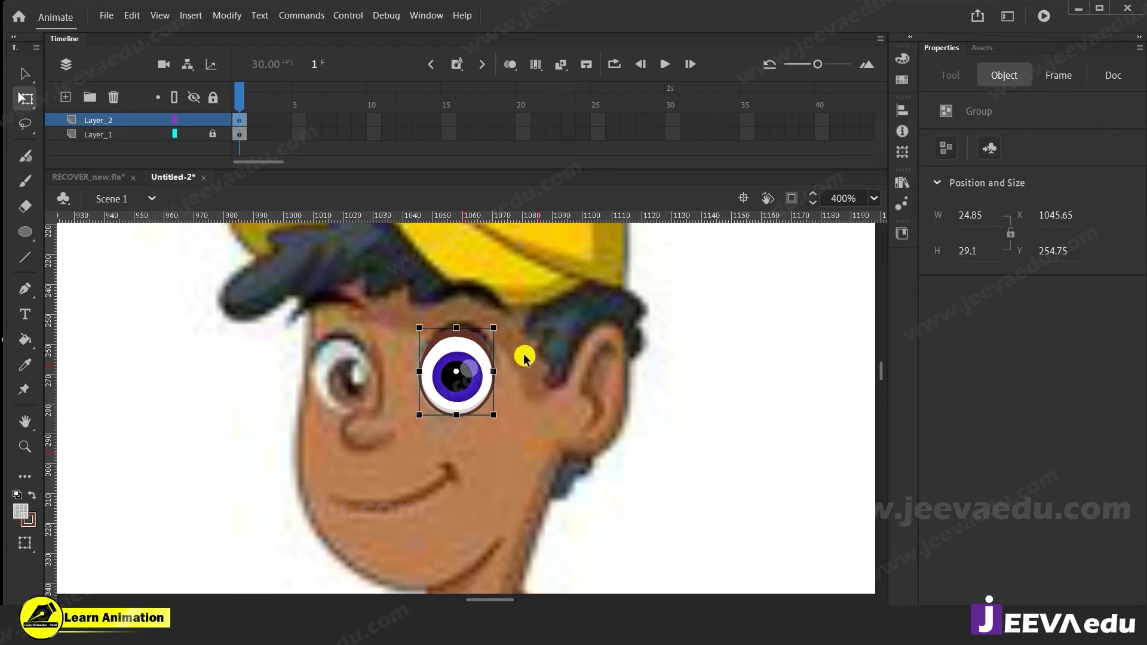
pyautogui.press('b')
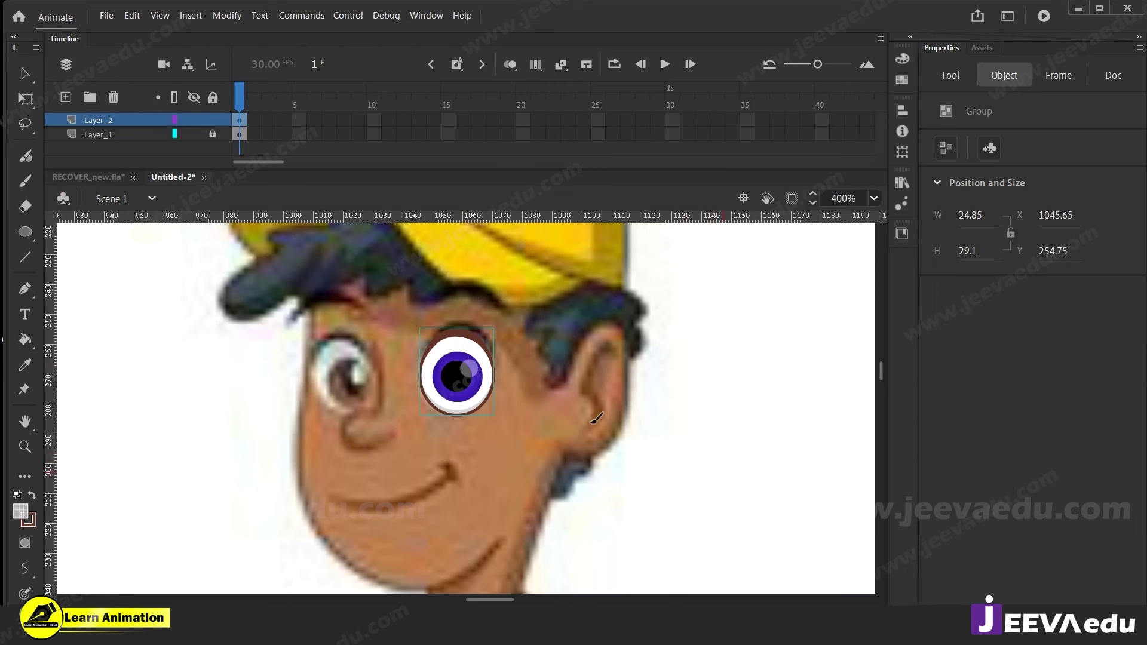
pyautogui.moveTo(687, 399); pyautogui.dragTo(690, 400)
pyautogui.hotkey('ctrl', 'z')
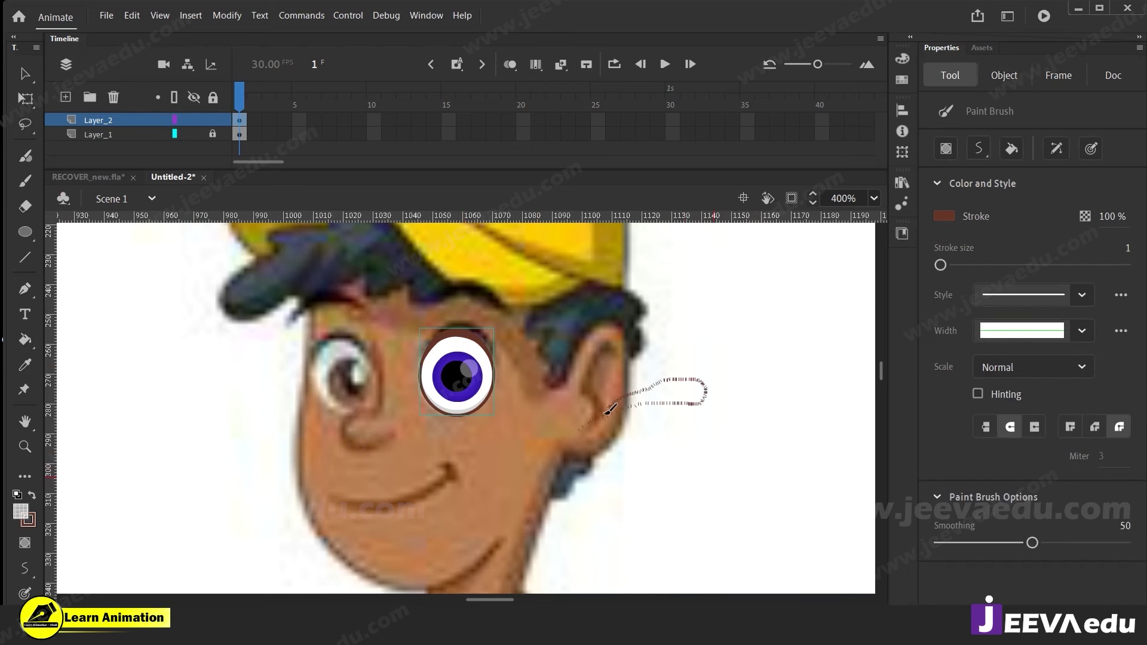
pyautogui.moveTo(610, 410); pyautogui.dragTo(609, 410)
pyautogui.hotkey('ctrl', 'z')
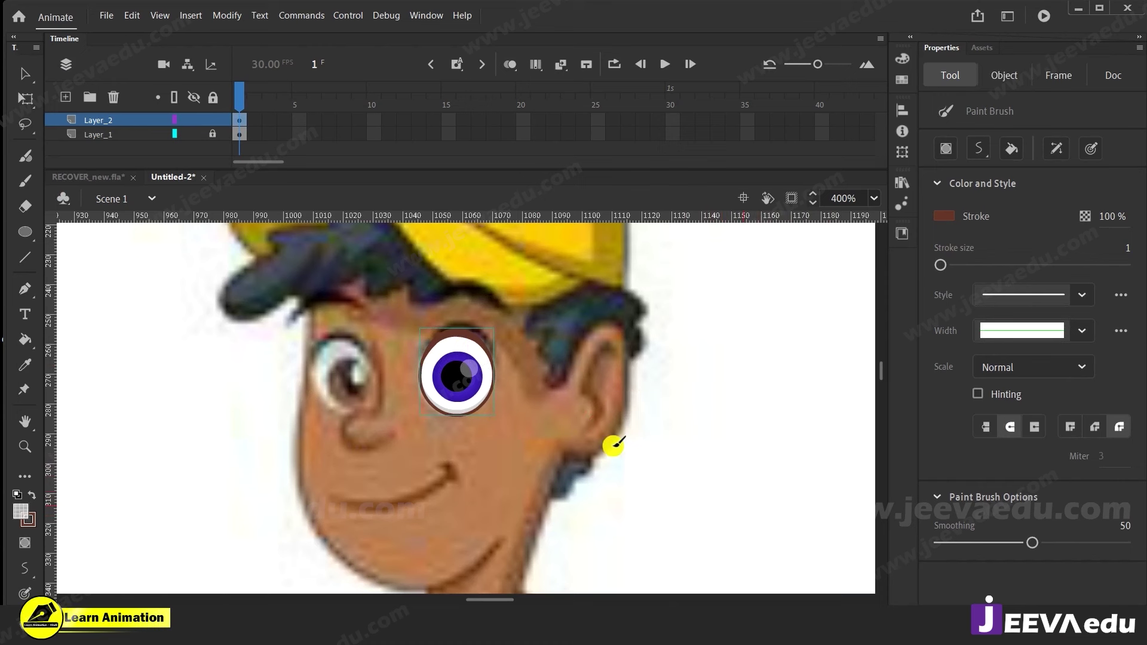
pyautogui.moveTo(586, 405); pyautogui.dragTo(588, 404)
pyautogui.hotkey('ctrl', 'z')
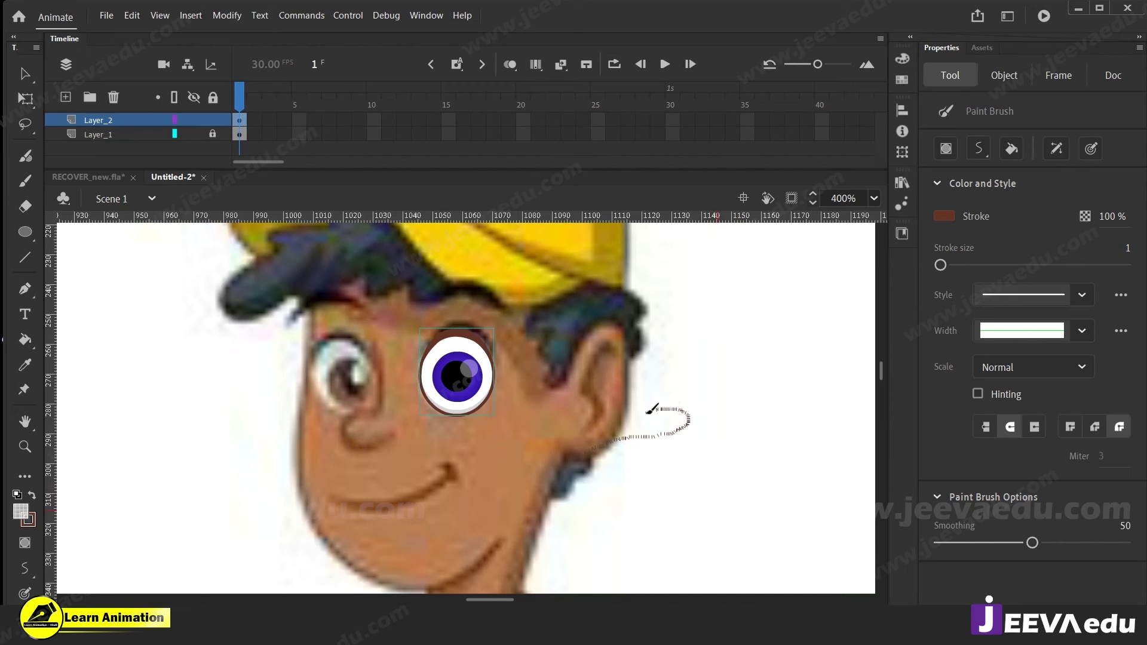
# Paint a closed teardrop eyebrow outline beside the character's ear with the Paint Brush and fill it with brown #643227
pyautogui.moveTo(591, 455); pyautogui.dragTo(593, 456)
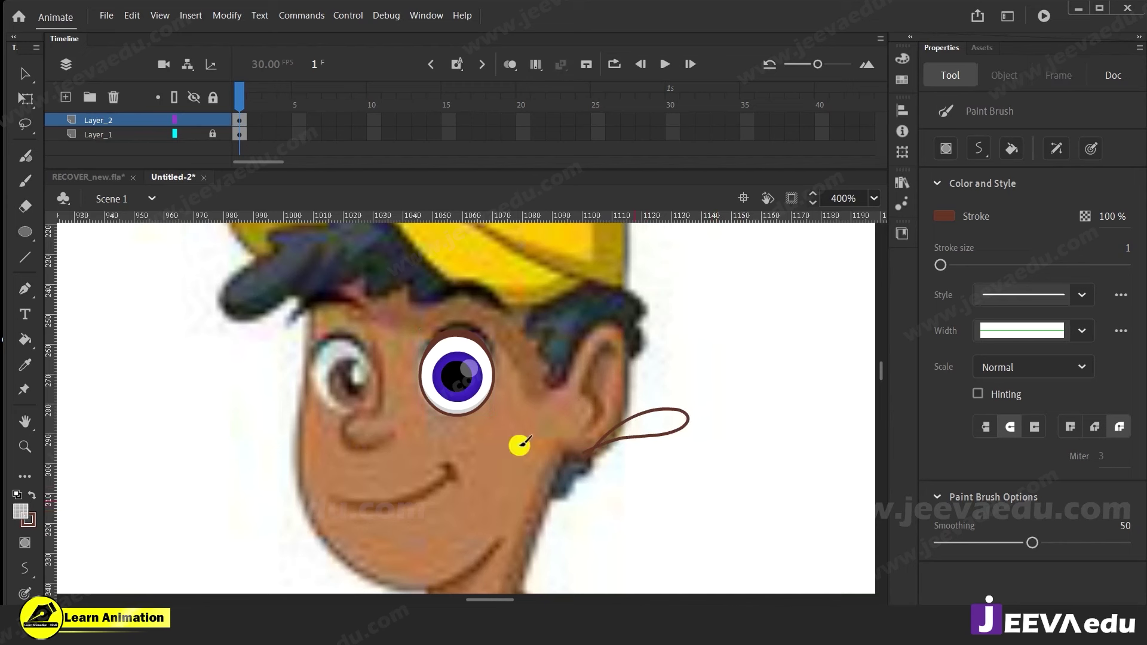
pyautogui.press('v')
pyautogui.press('k')
pyautogui.click(659, 424)
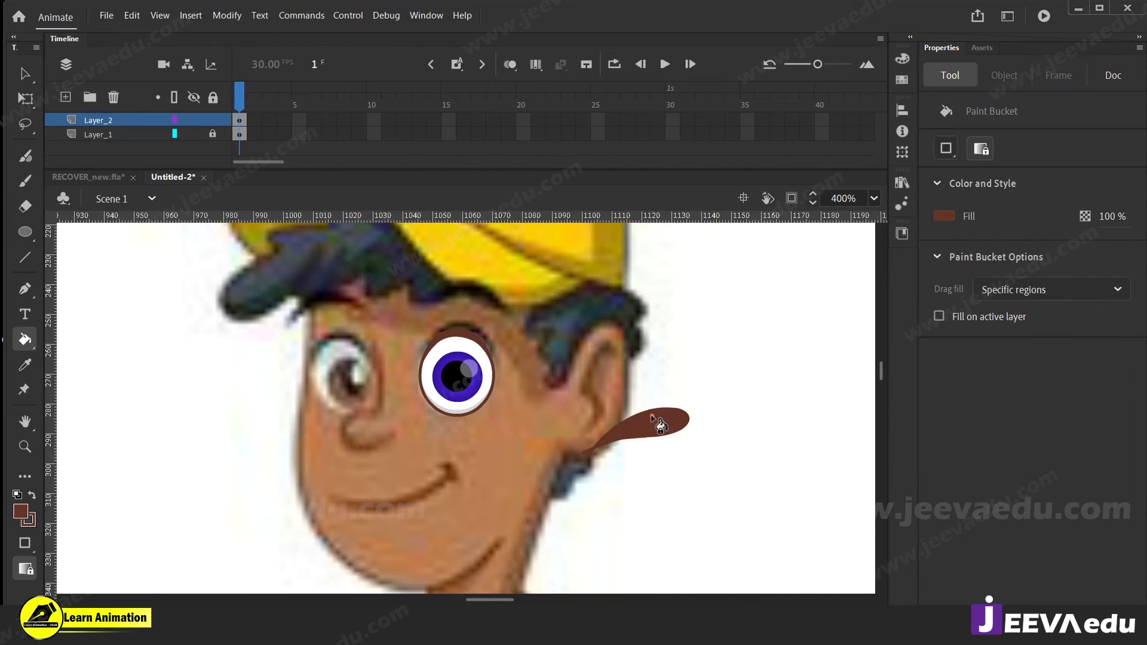
# Delete the eyebrow shape's outline and change its fill to a darker brown
pyautogui.press('v')
pyautogui.click(652, 439)
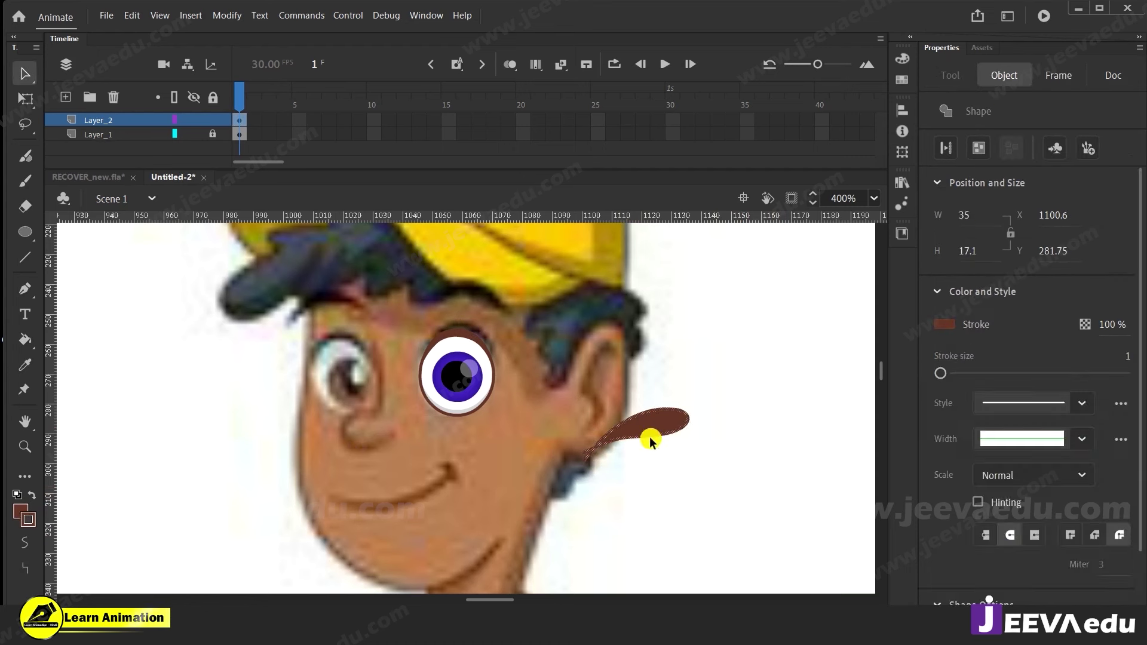
pyautogui.press('Delete')
pyautogui.click(645, 424)
pyautogui.click(21, 512)
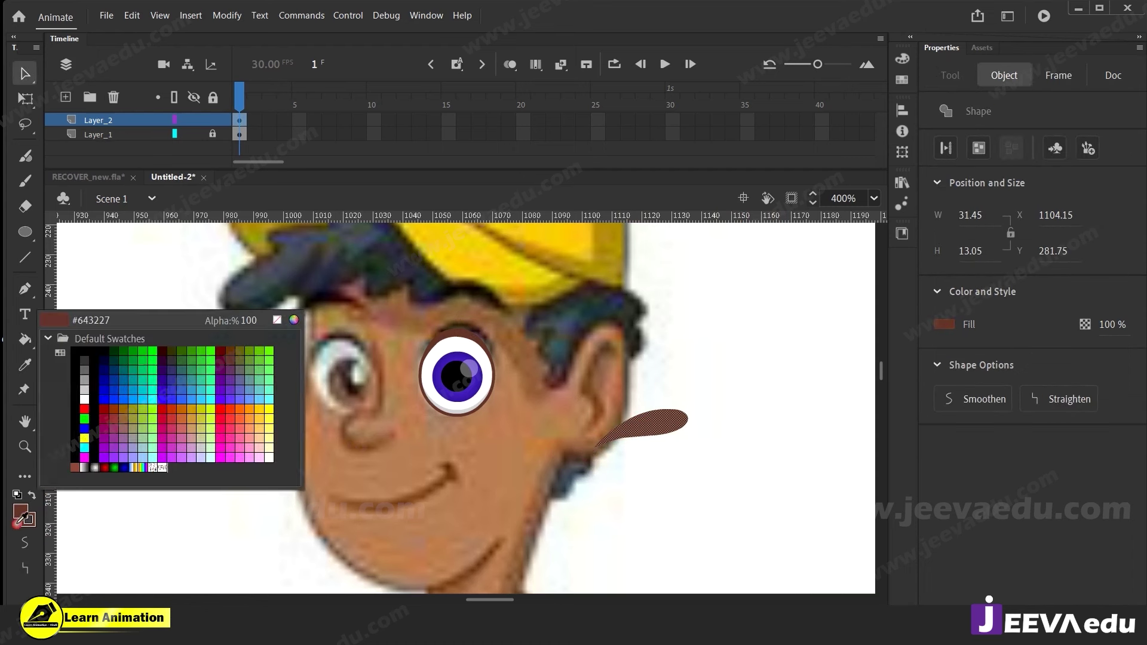
pyautogui.click(294, 319)
pyautogui.moveTo(608, 318); pyautogui.dragTo(606, 353)
pyautogui.click(710, 225)
pyautogui.click(617, 447)
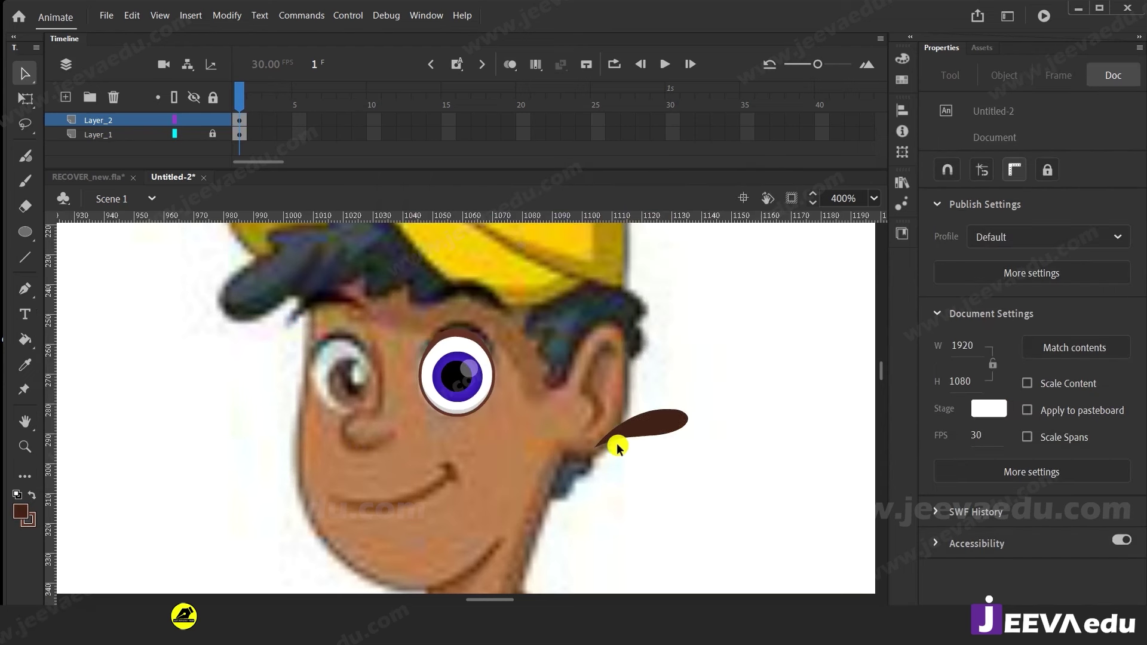
# Flip the dark brown eyebrow shape horizontally
pyautogui.press('z')
pyautogui.click(625, 420)
pyautogui.moveTo(594, 469); pyautogui.dragTo(668, 456)
pyautogui.press('v')
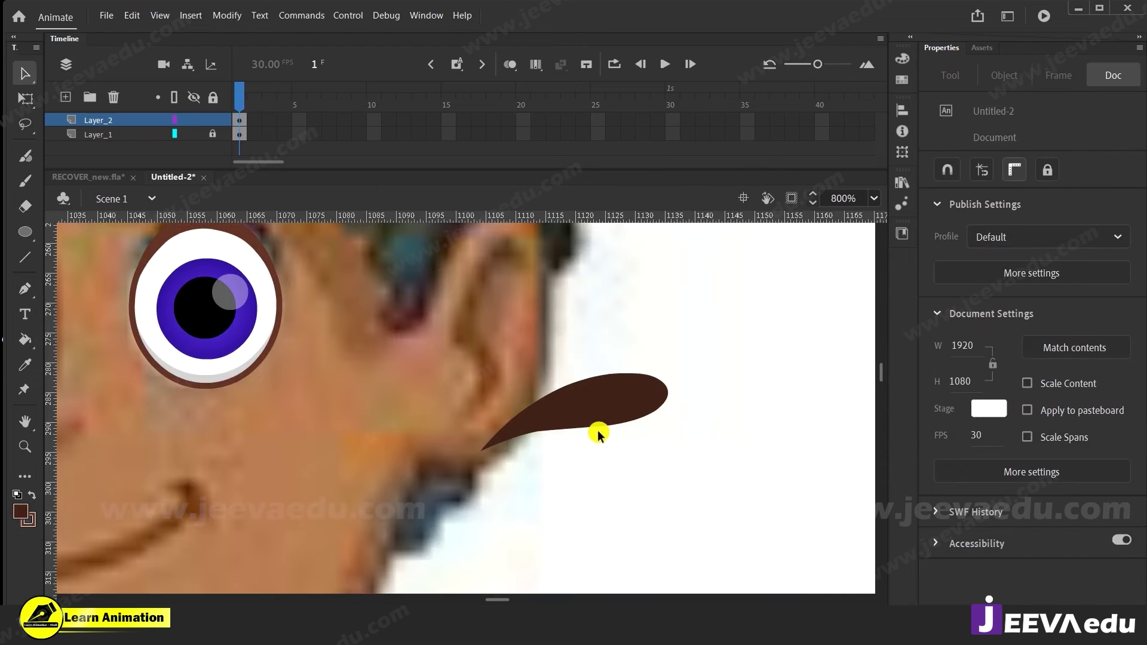
pyautogui.click(593, 406)
pyautogui.click(227, 15)
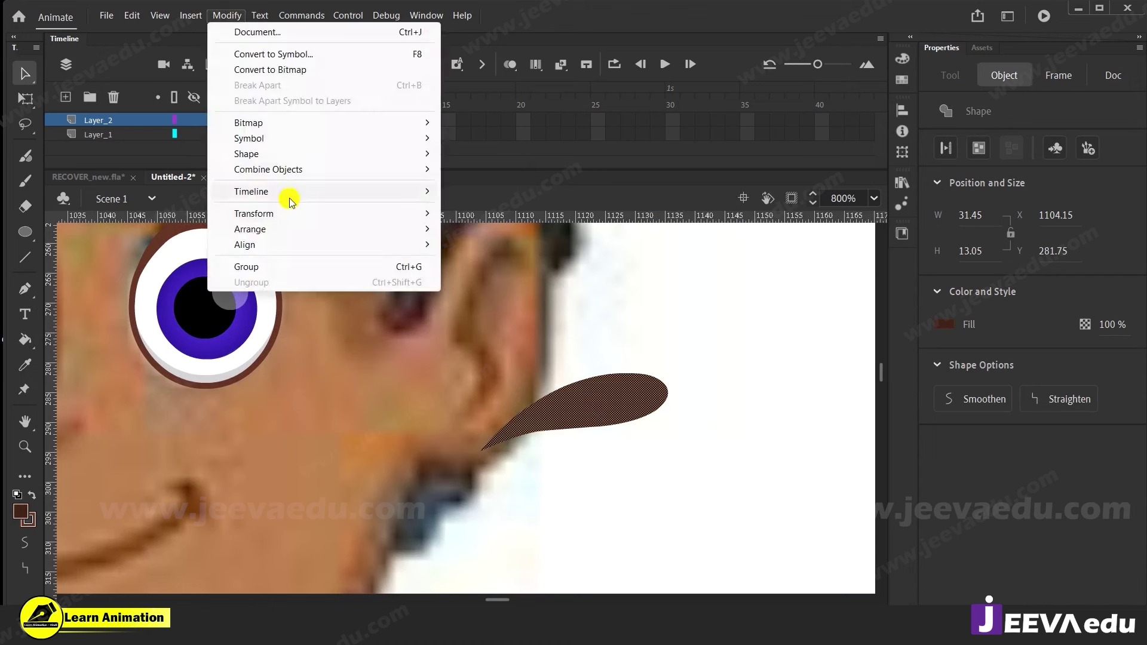
pyautogui.moveTo(298, 216)
pyautogui.click(505, 363)
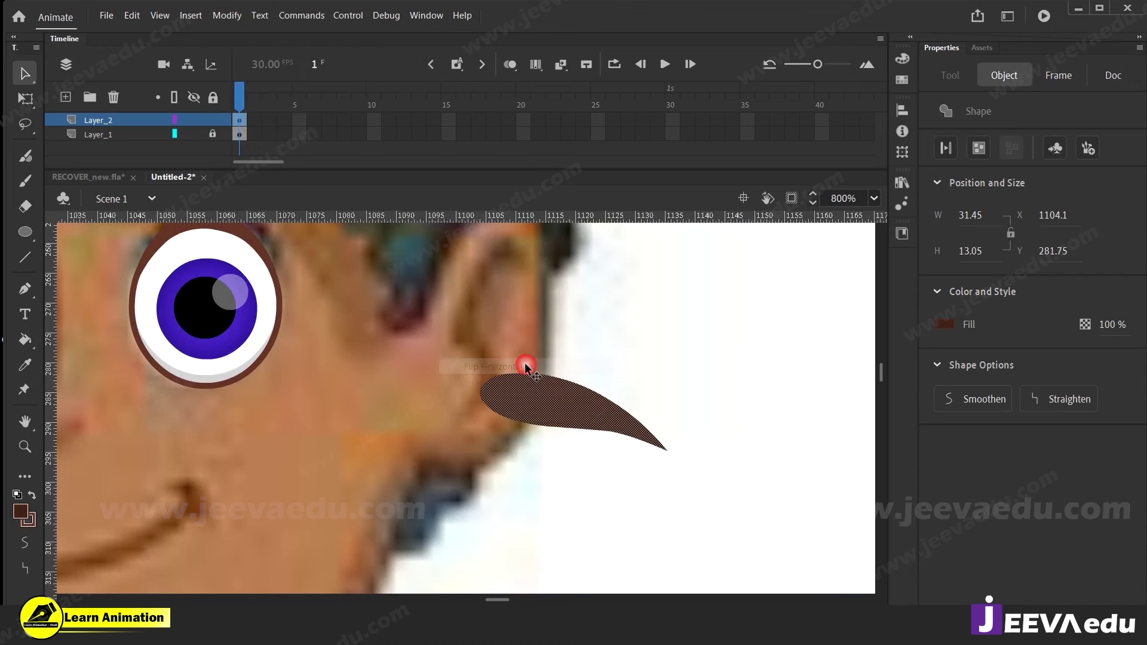
# Move the flipped eyebrow to just above the new eye
pyautogui.moveTo(477, 361); pyautogui.dragTo(455, 333)
pyautogui.press('z')
pyautogui.keyDown('alt'); pyautogui.click(397, 395); pyautogui.keyUp('alt')
pyautogui.moveTo(481, 412); pyautogui.dragTo(444, 326)
pyautogui.press('v')
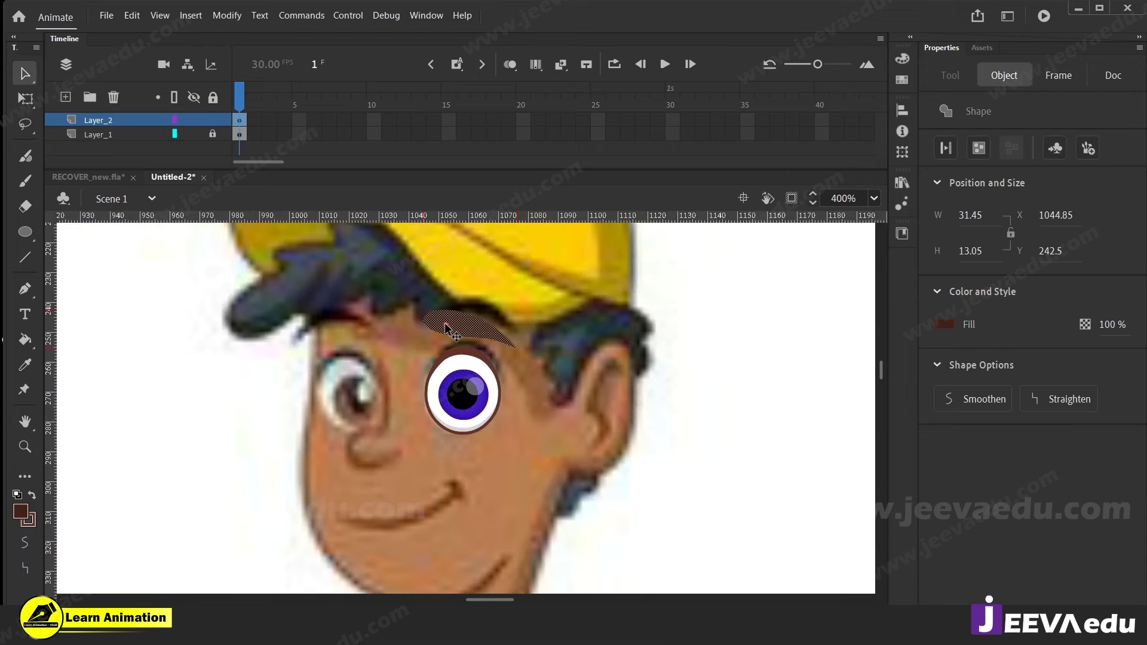
# Reshape the eyebrow into a slim arch about 29 by 12 px above the eye and group it
pyautogui.press('z')
pyautogui.click(466, 360)
pyautogui.press('v')
pyautogui.click(557, 394)
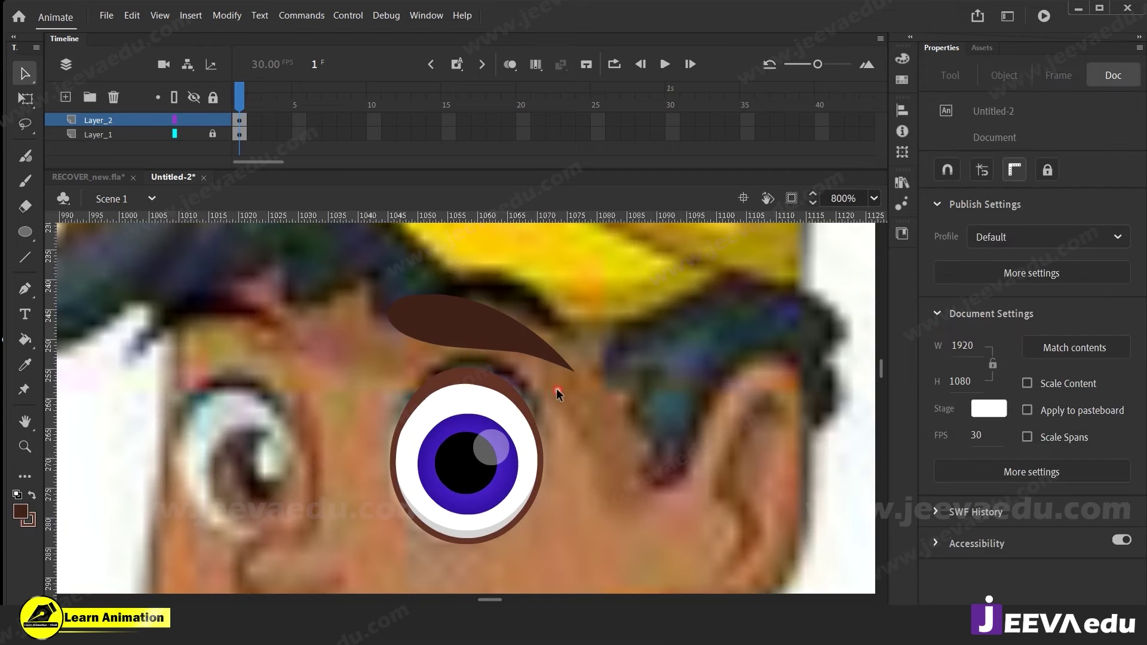
pyautogui.moveTo(469, 339); pyautogui.dragTo(446, 333)
pyautogui.click(484, 329)
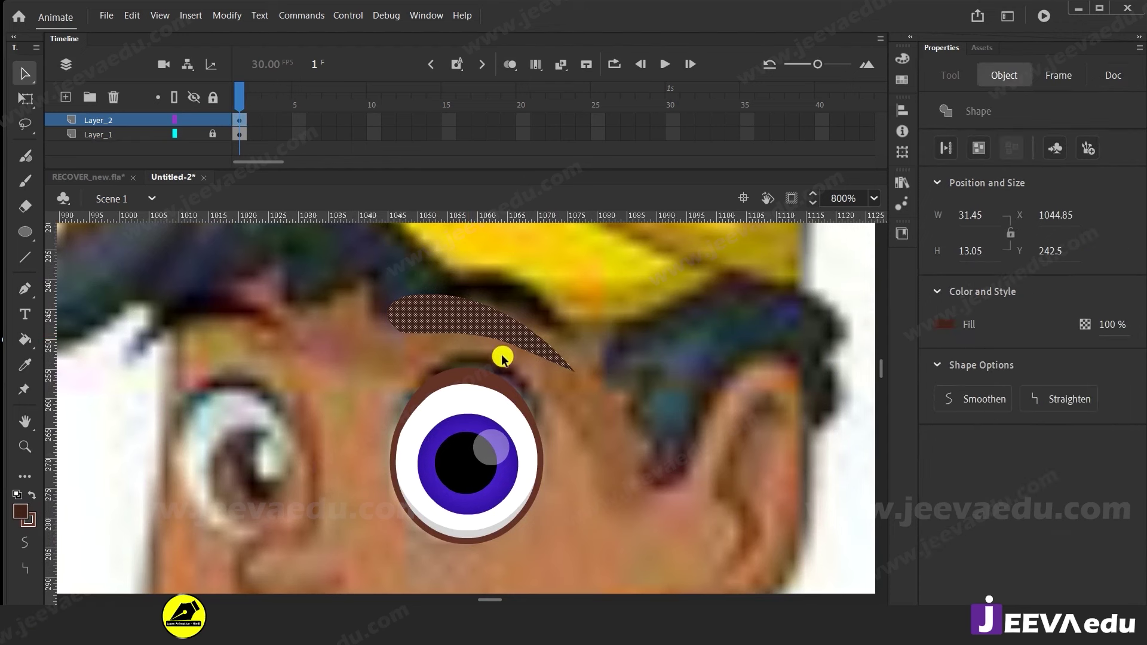
pyautogui.moveTo(501, 336)
pyautogui.mouseDown()
pyautogui.moveTo(508, 323)
pyautogui.moveTo(522, 329)
pyautogui.mouseUp()
pyautogui.click(560, 370)
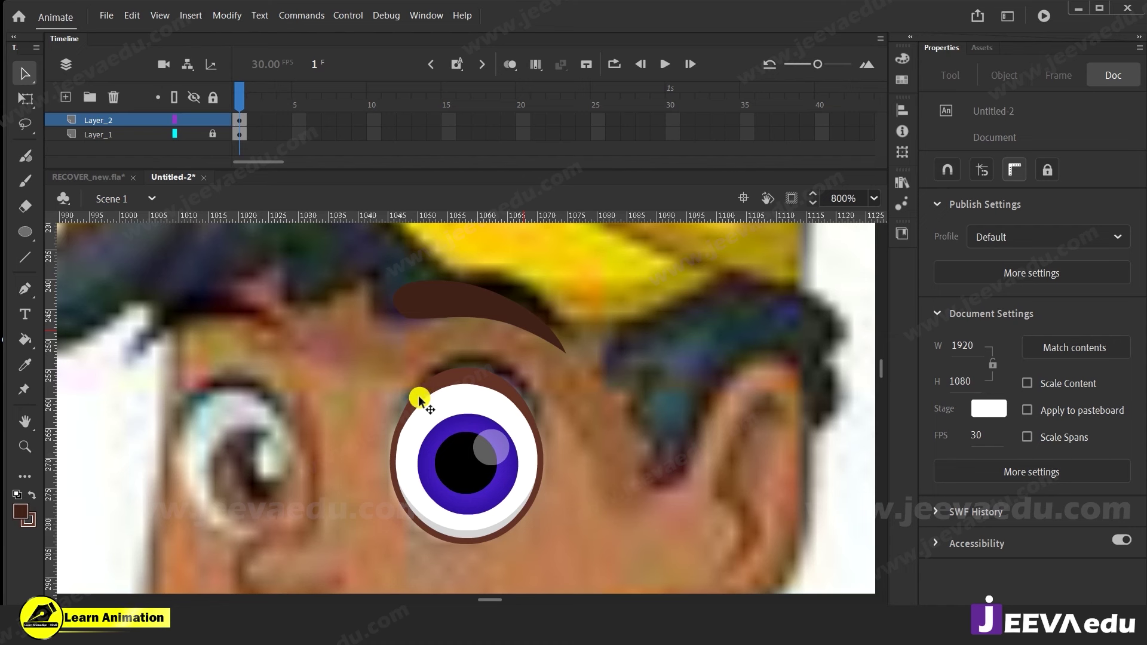
pyautogui.click(481, 319)
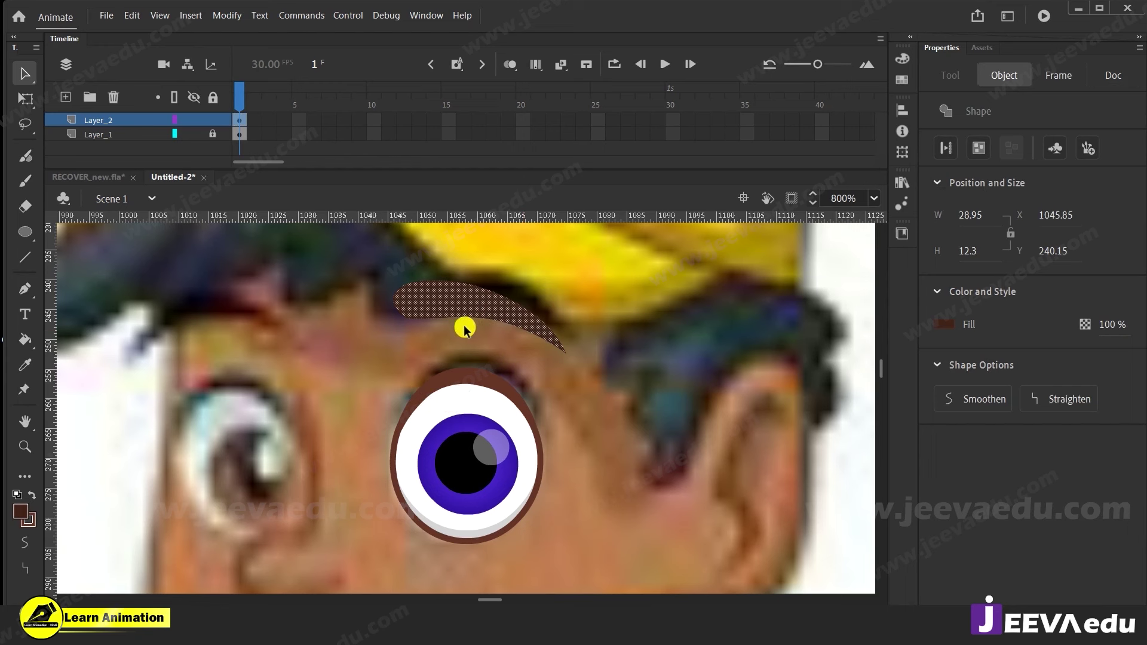
pyautogui.hotkey('ctrl', 'g')
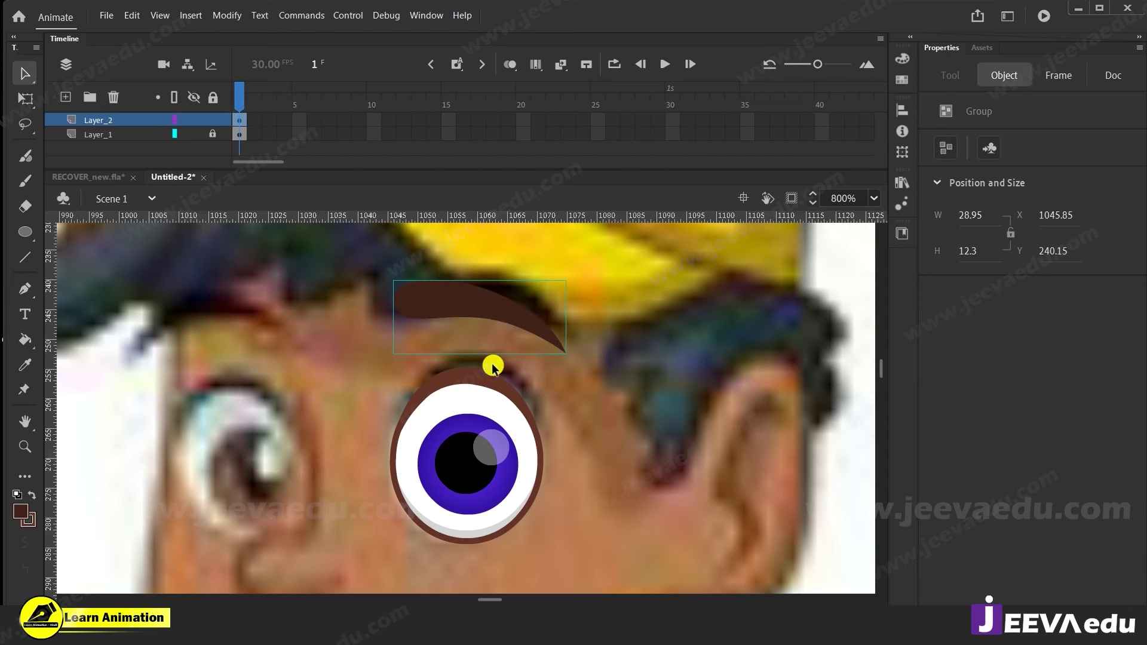
pyautogui.hscroll(-1, 562, 440)
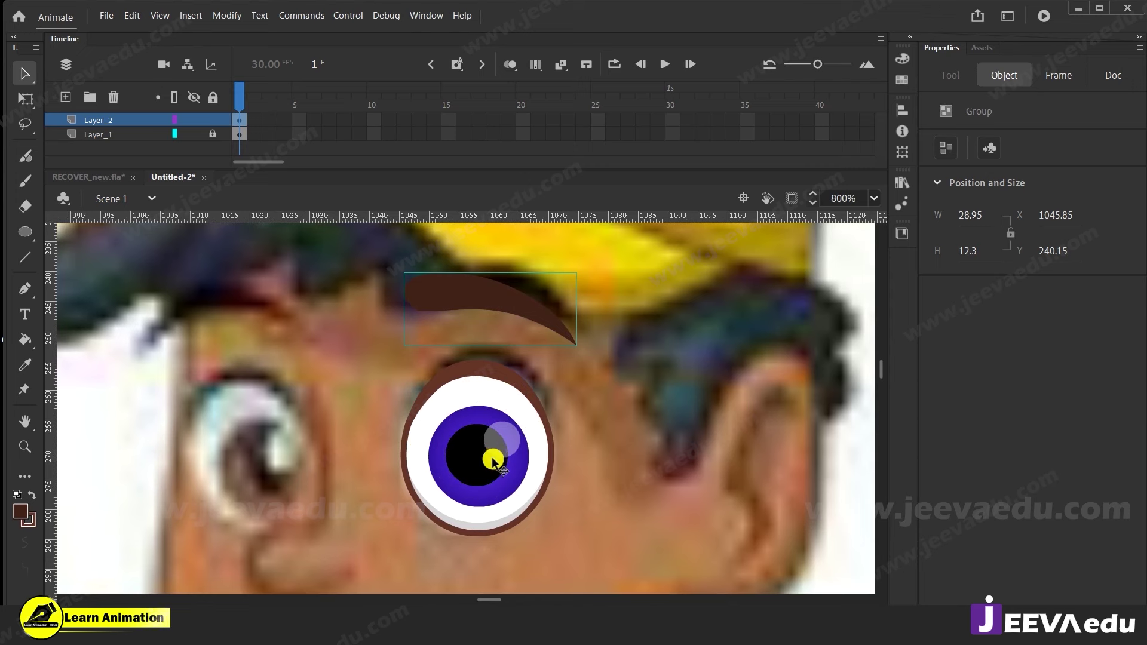
pyautogui.press('z')
pyautogui.keyDown('alt'); pyautogui.click(481, 436); pyautogui.keyUp('alt')
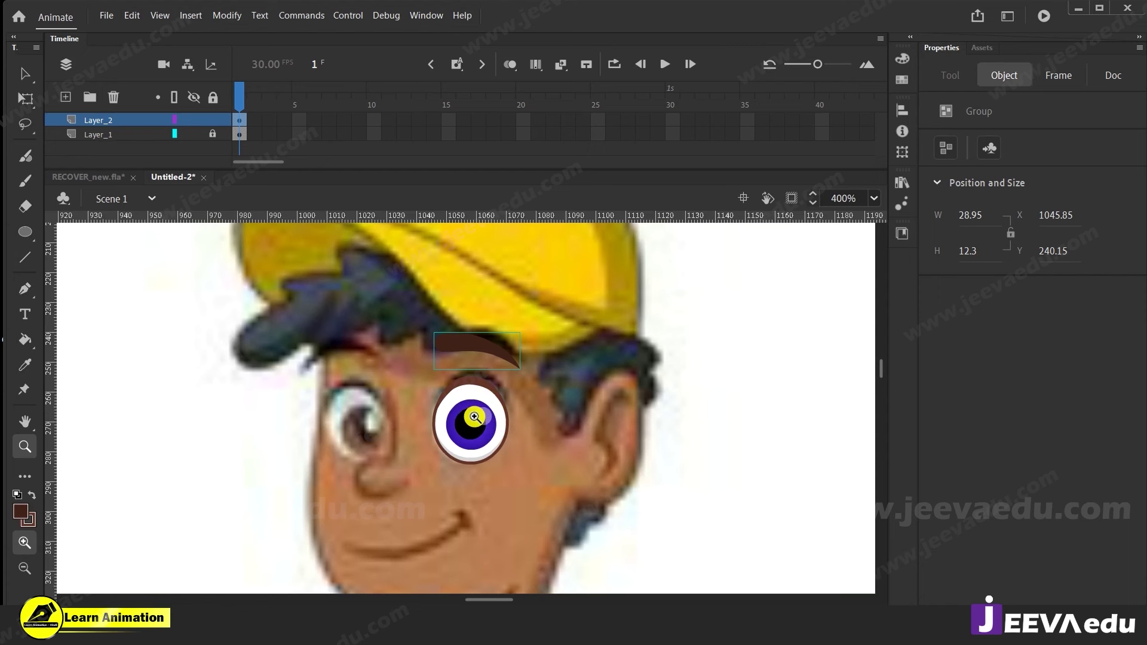
pyautogui.click(474, 416)
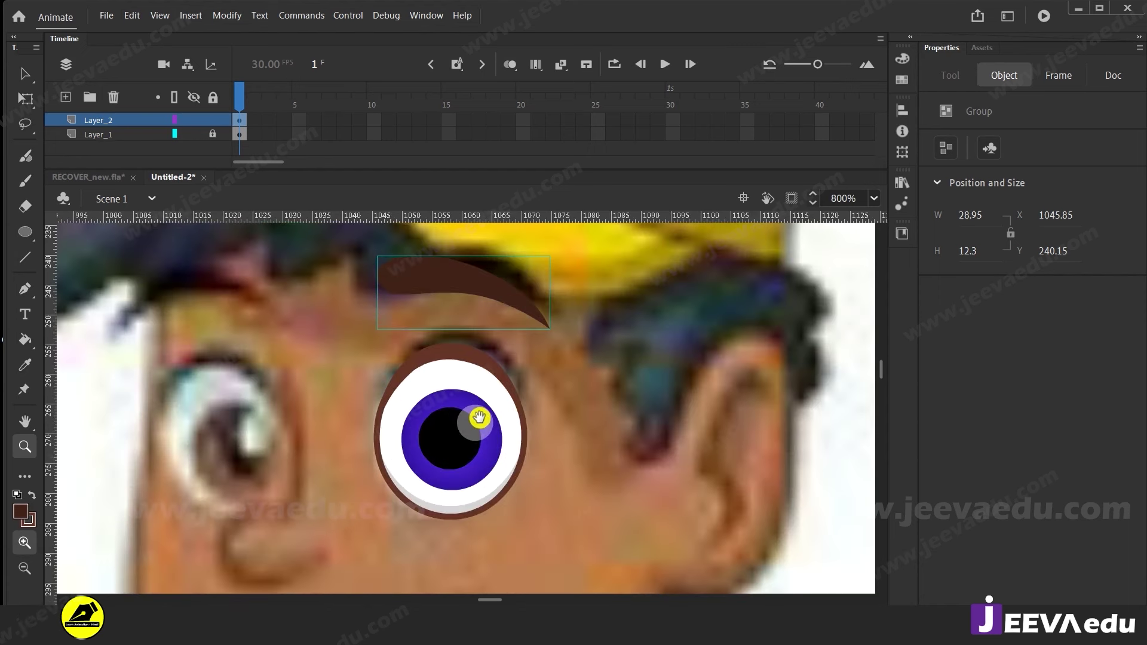
pyautogui.moveTo(476, 418); pyautogui.dragTo(481, 428)
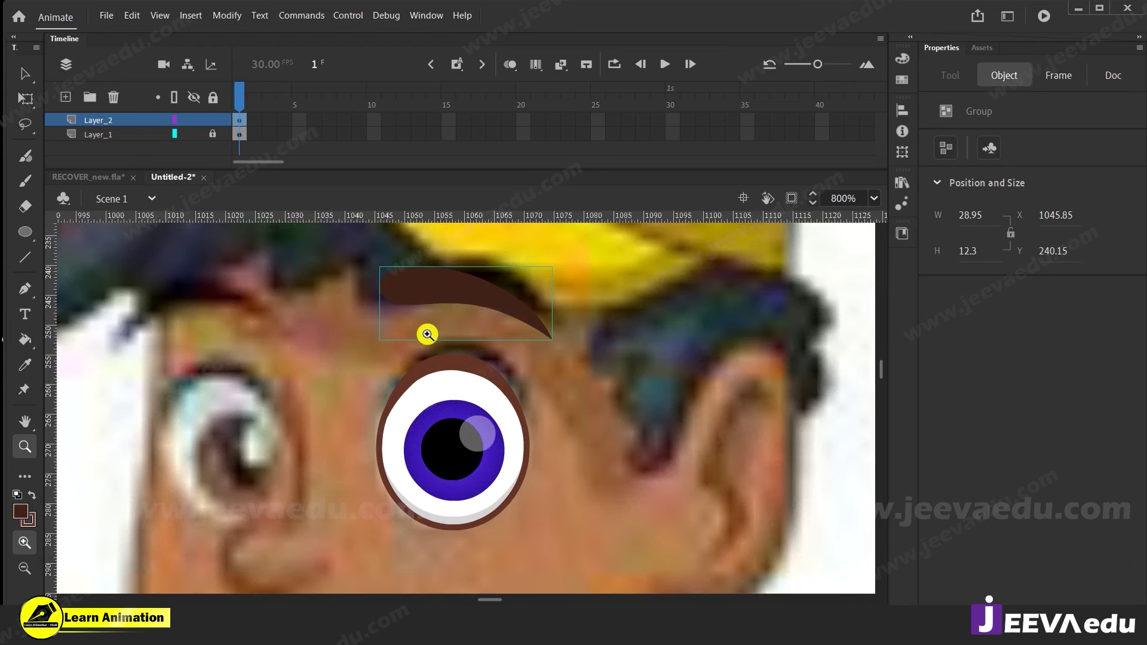
# Add a new layer above Layer_2 and activate the Line tool
pyautogui.click(65, 97)
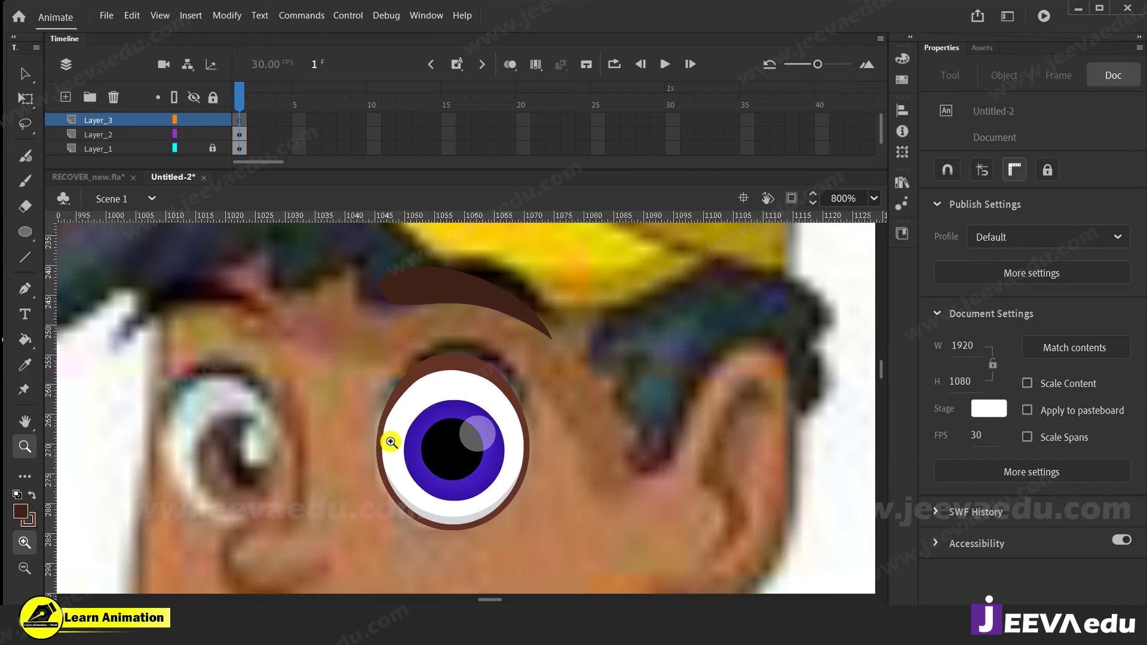
pyautogui.press('n')
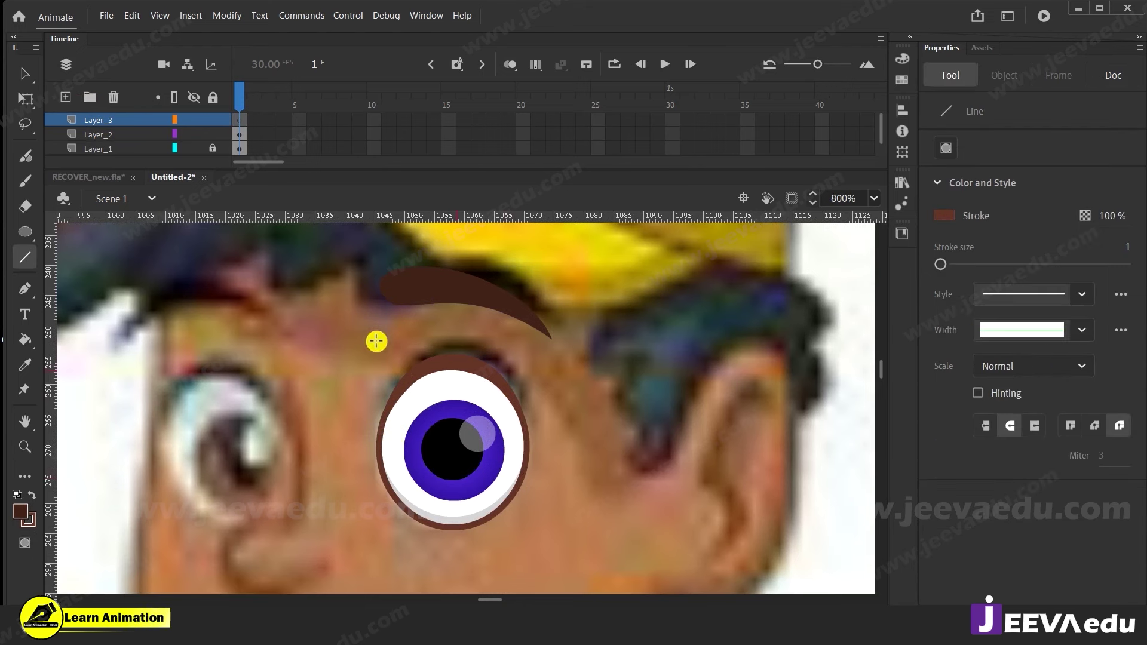
# Look over the reference characters on both sides, and return to a close view of the new eye and eyebrow
pyautogui.press('z')
pyautogui.keyDown('alt'); pyautogui.click(406, 456); pyautogui.keyUp('alt')
pyautogui.keyDown('alt'); pyautogui.click(418, 454); pyautogui.keyUp('alt')
pyautogui.keyDown('alt'); pyautogui.click(424, 452); pyautogui.keyUp('alt')
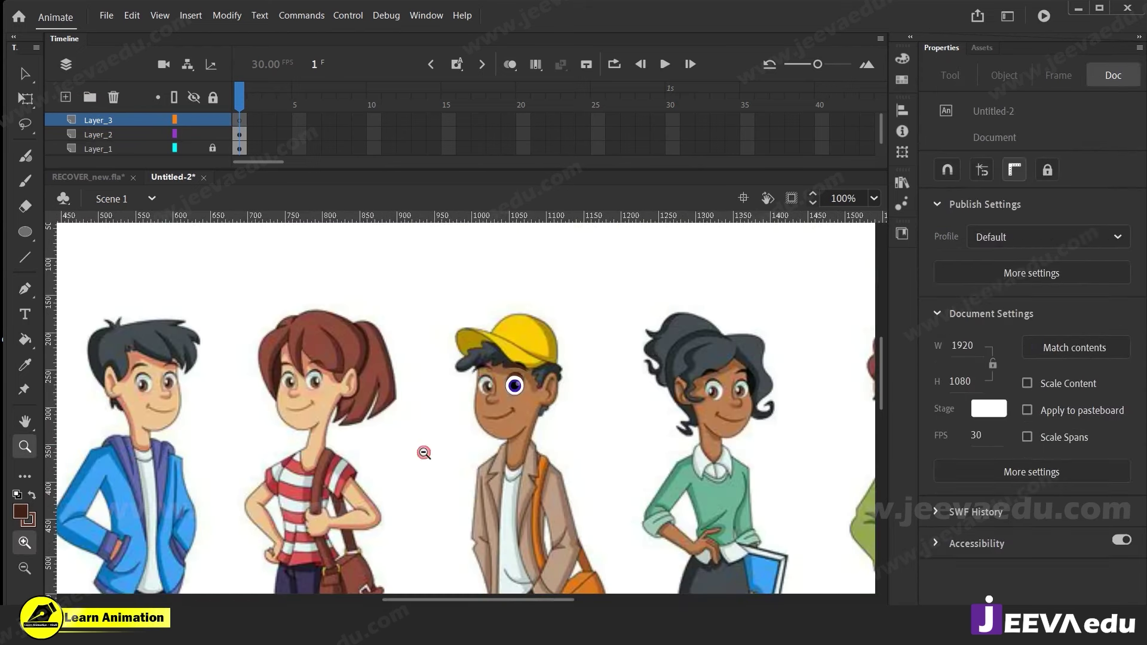
pyautogui.press('space')
pyautogui.moveTo(572, 471); pyautogui.dragTo(837, 463)
pyautogui.moveTo(227, 415); pyautogui.dragTo(494, 472)
pyautogui.press('space')
pyautogui.moveTo(692, 486); pyautogui.dragTo(327, 417)
pyautogui.moveTo(782, 468); pyautogui.dragTo(528, 432)
pyautogui.click(393, 396)
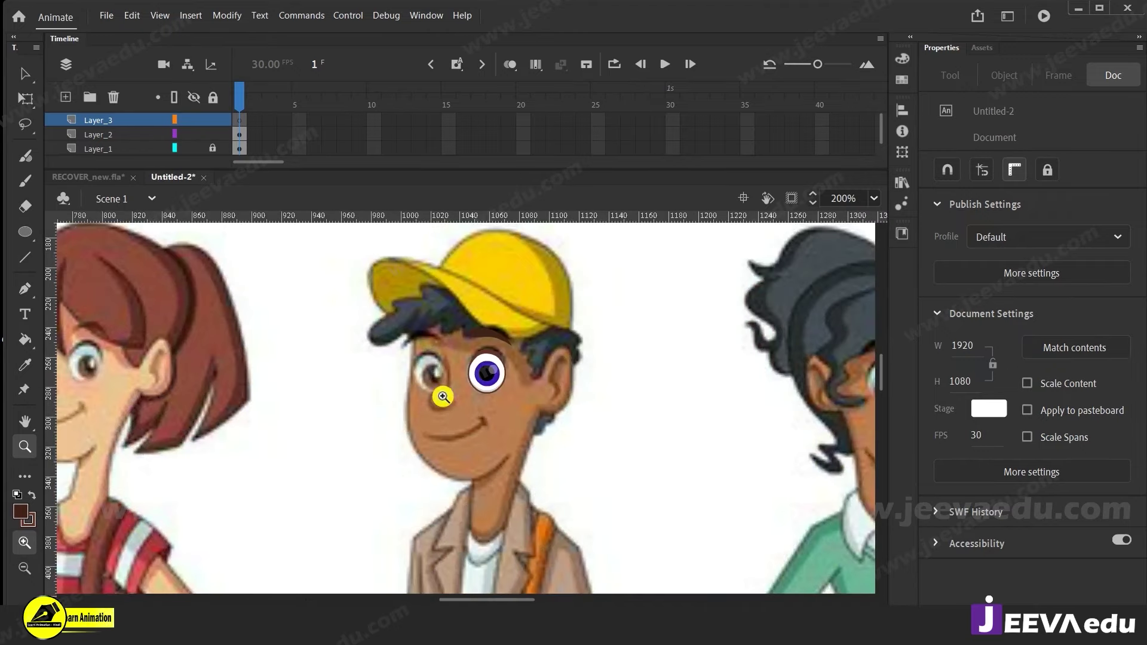
pyautogui.click(443, 391)
pyautogui.click(541, 368)
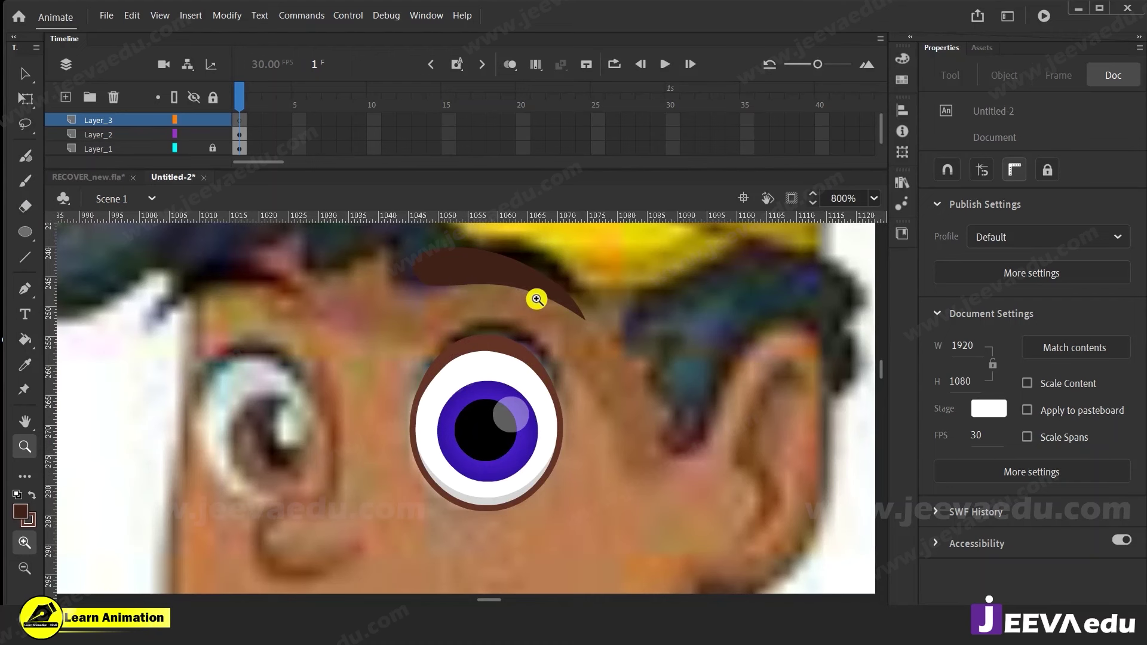
# Draw a dark brown rectangle about 19 by 24 px over the eyebrow and upper eye, and move Layer_3 below Layer_2
pyautogui.click(27, 236)
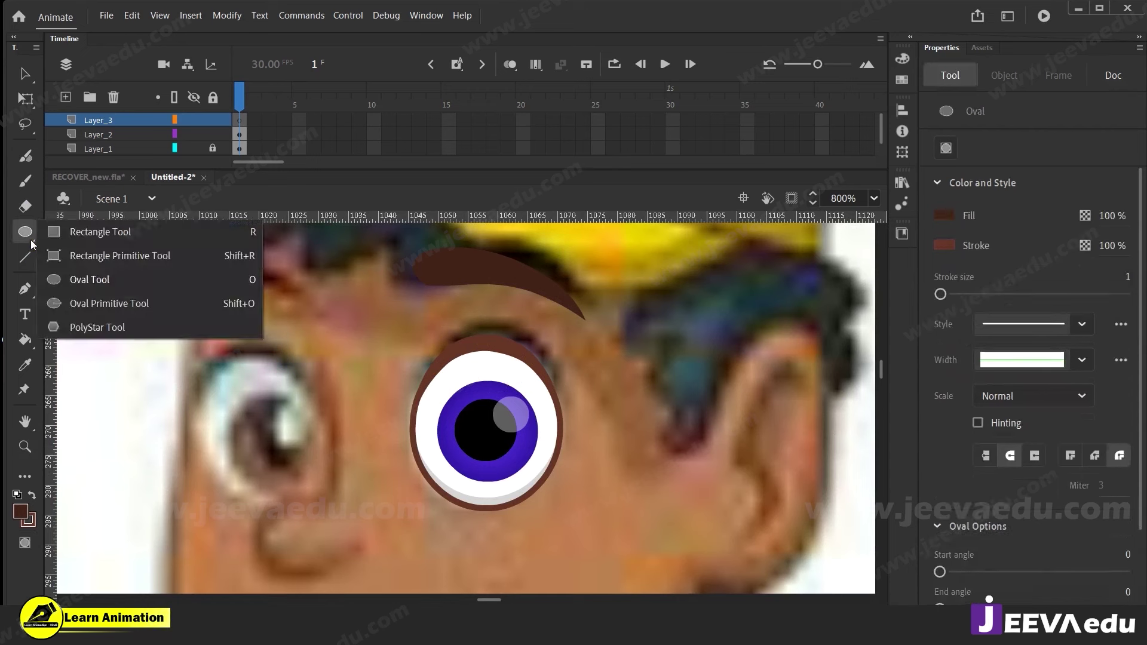
pyautogui.click(89, 227)
pyautogui.moveTo(438, 278); pyautogui.dragTo(549, 421)
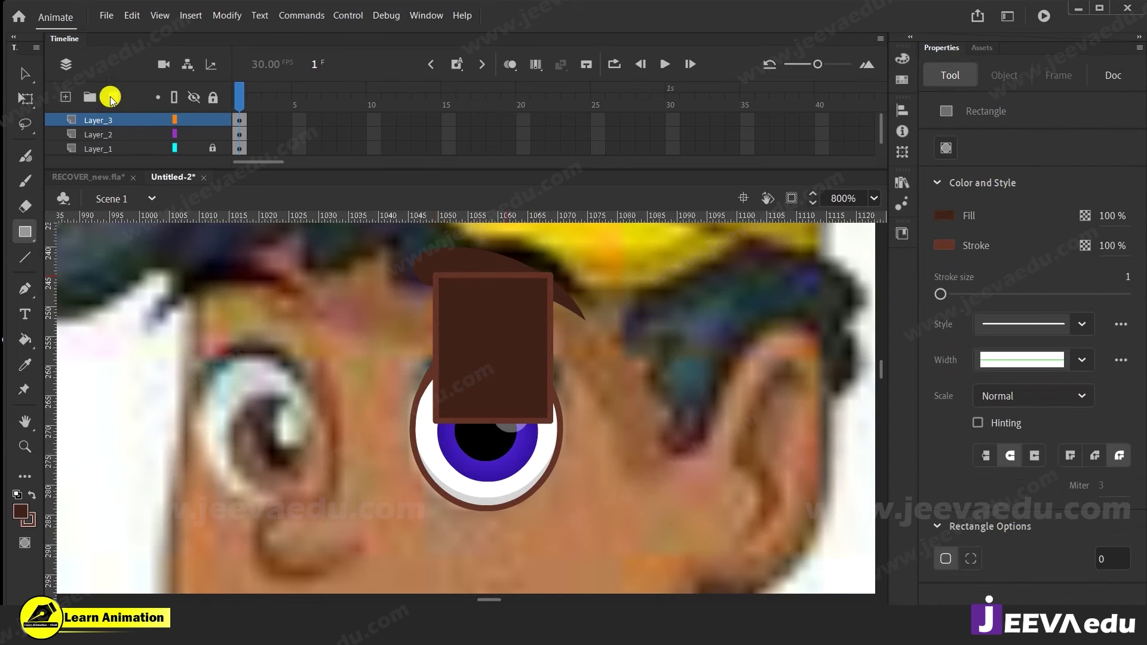
pyautogui.moveTo(113, 121); pyautogui.dragTo(119, 138)
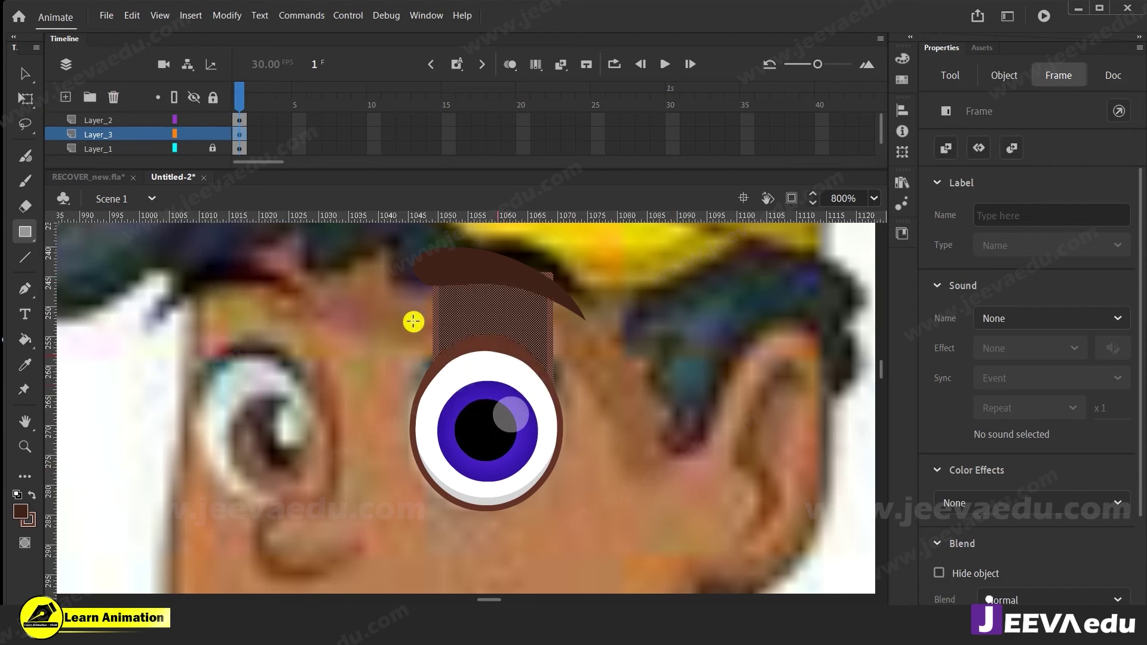
# Delete the rectangle's outline and move its fill off the new eye, over the reference's other eye
pyautogui.press('v')
pyautogui.click(371, 324)
pyautogui.click(434, 330)
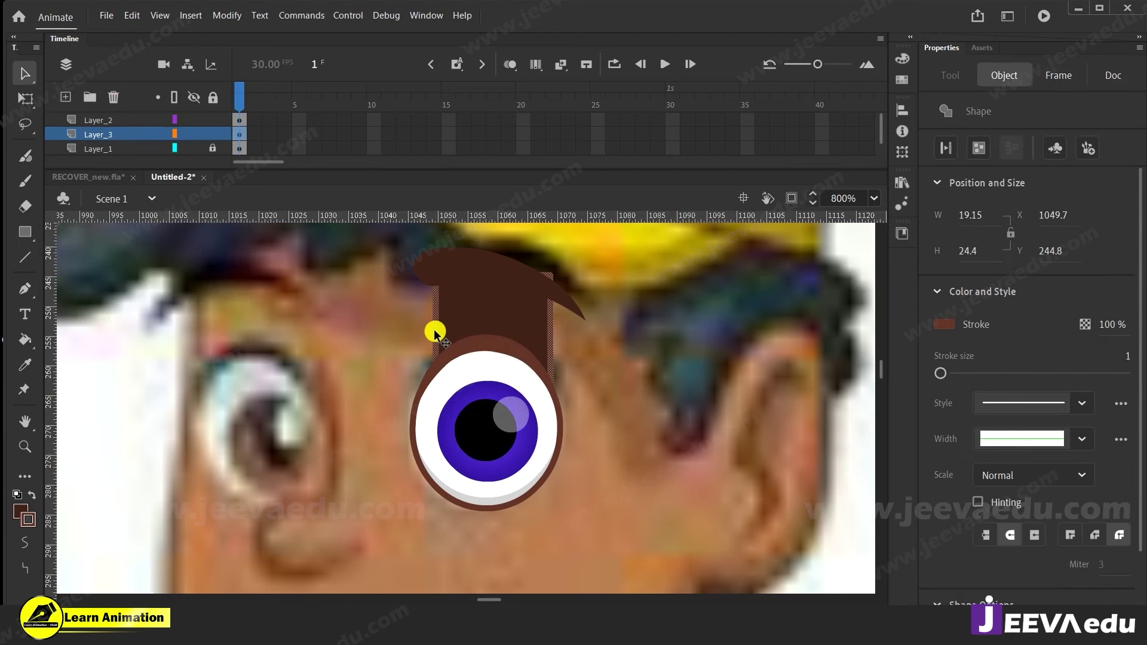
pyautogui.click(434, 330)
pyautogui.click(487, 312)
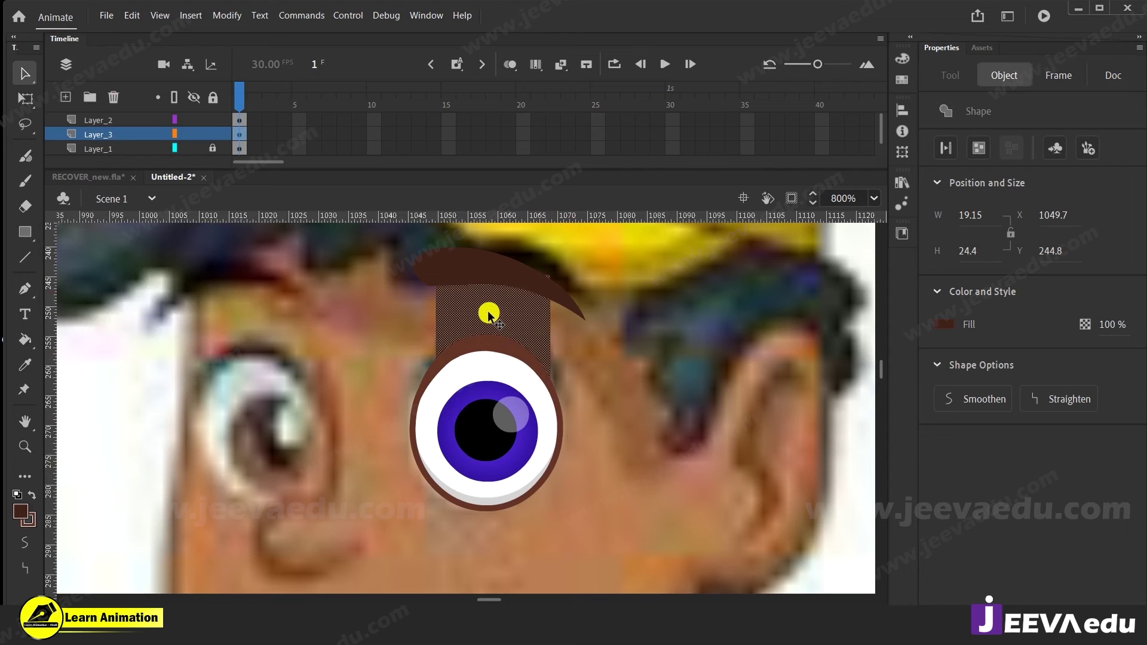
pyautogui.moveTo(488, 311); pyautogui.dragTo(321, 325)
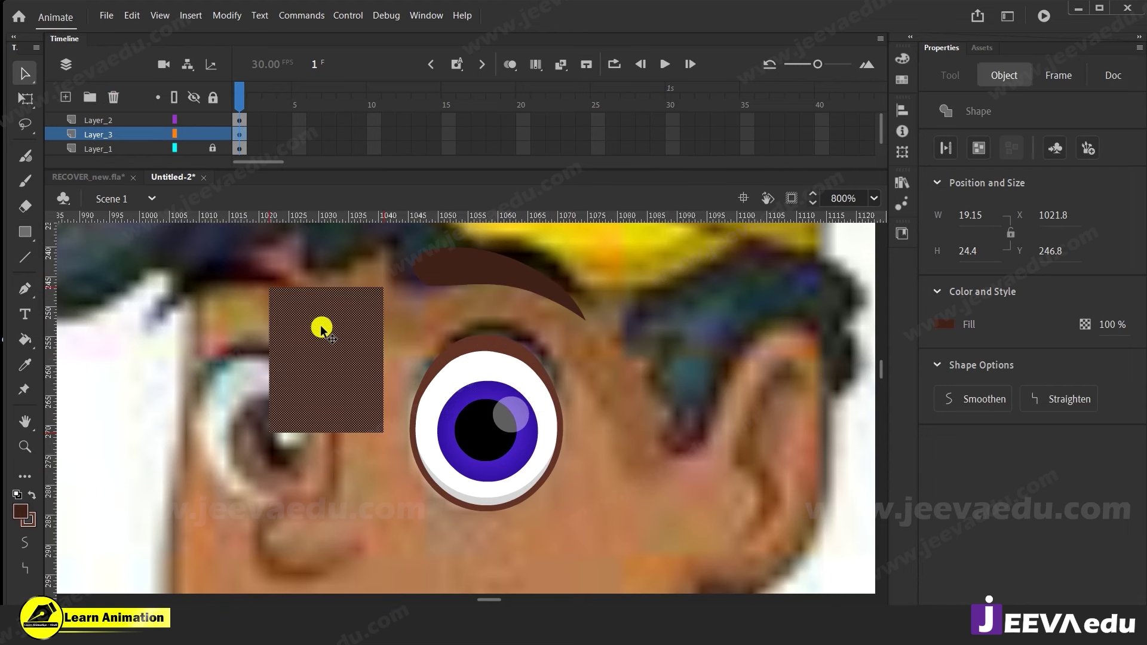
pyautogui.hotkey('ctrl', 's')
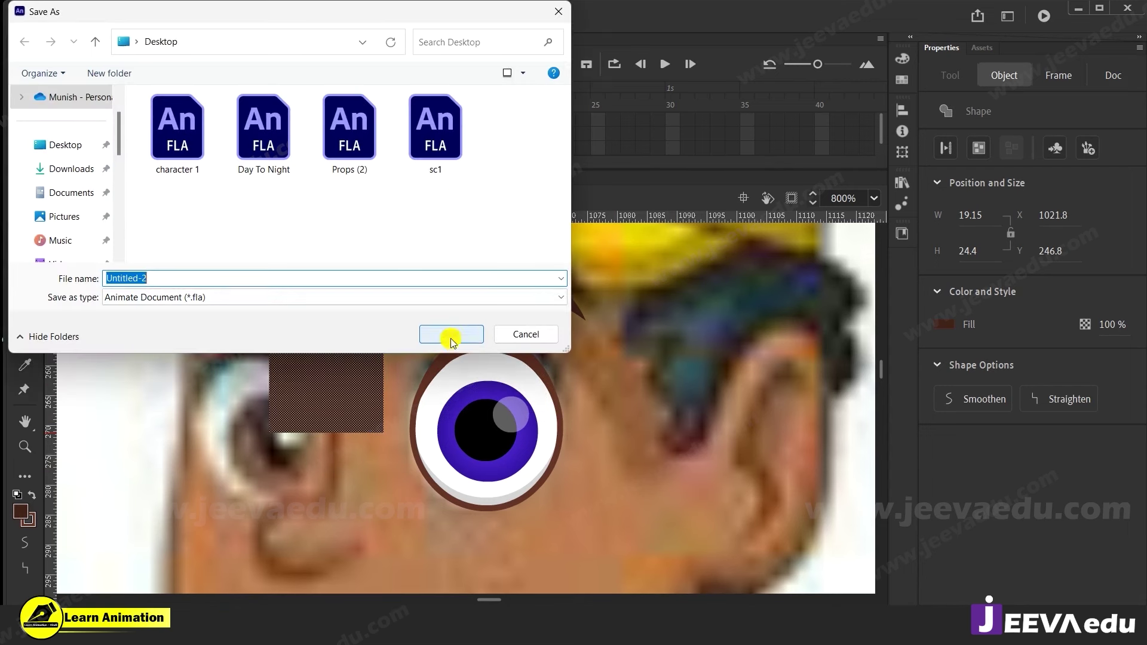
pyautogui.click(559, 12)
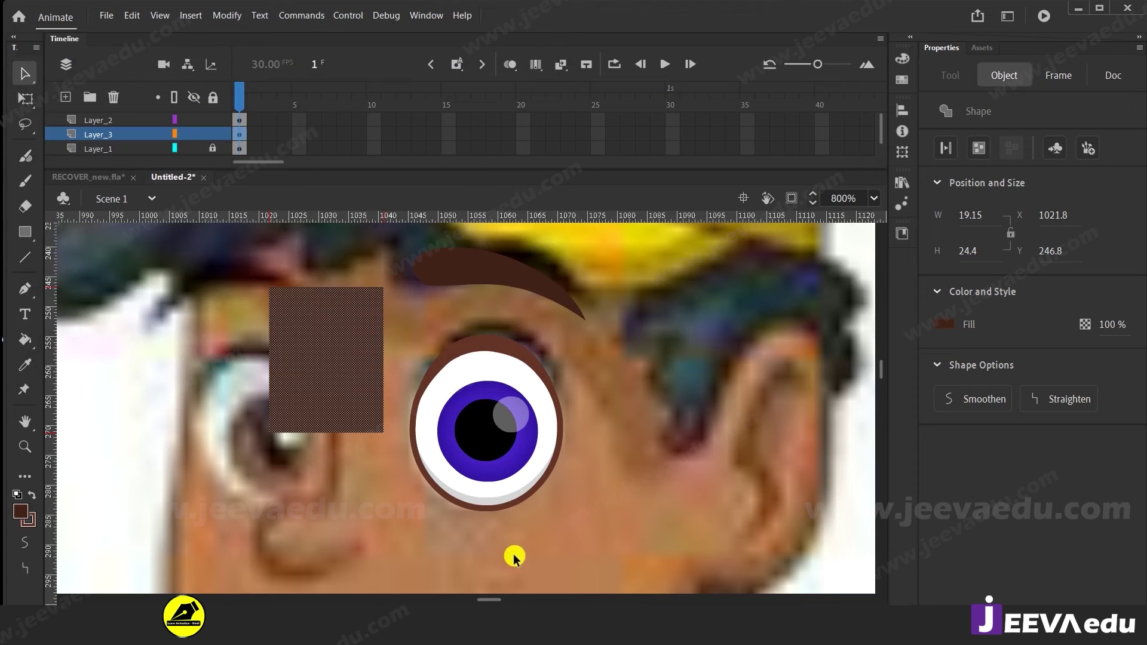
# Examine the reference characters' faces and skin tones at a wider view
pyautogui.press('z')
pyautogui.keyDown('alt'); pyautogui.click(493, 483); pyautogui.keyUp('alt')
pyautogui.keyDown('alt'); pyautogui.click(477, 468); pyautogui.keyUp('alt')
pyautogui.keyDown('alt'); pyautogui.click(476, 468); pyautogui.keyUp('alt')
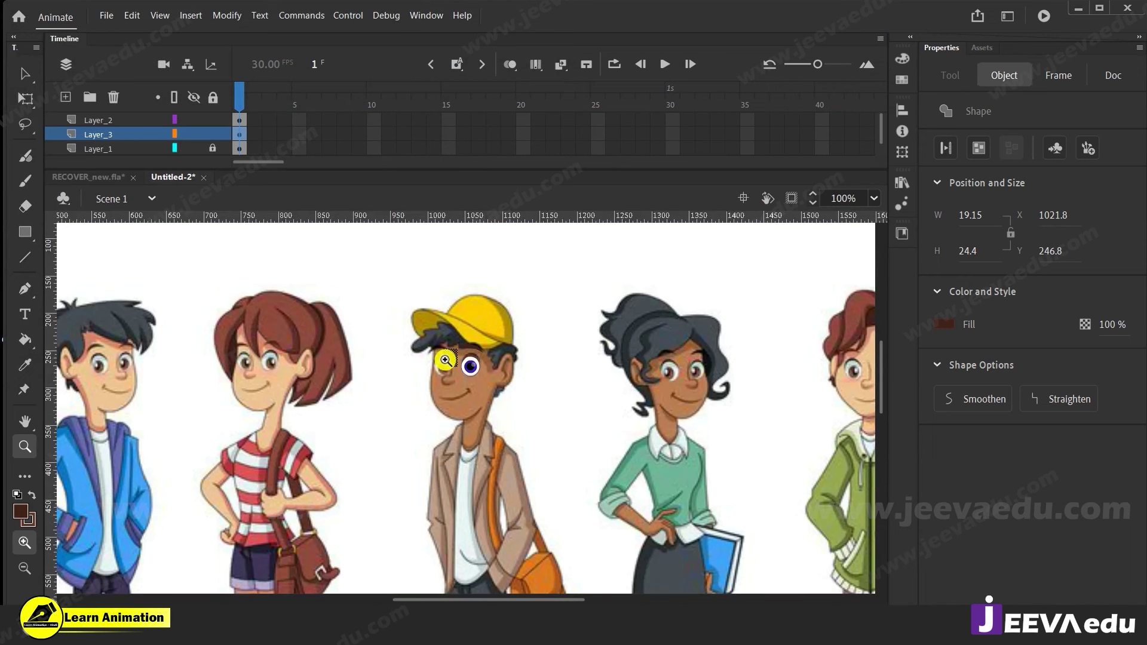
pyautogui.moveTo(340, 426); pyautogui.dragTo(531, 426)
pyautogui.moveTo(314, 400); pyautogui.dragTo(271, 403)
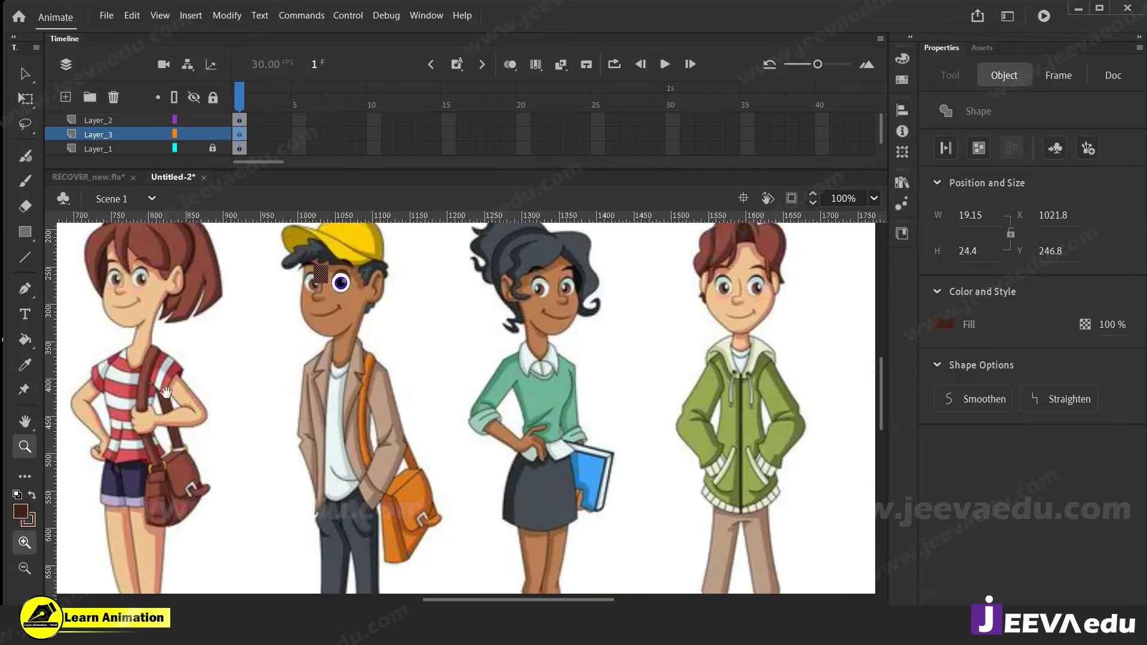
pyautogui.moveTo(414, 436); pyautogui.dragTo(477, 464)
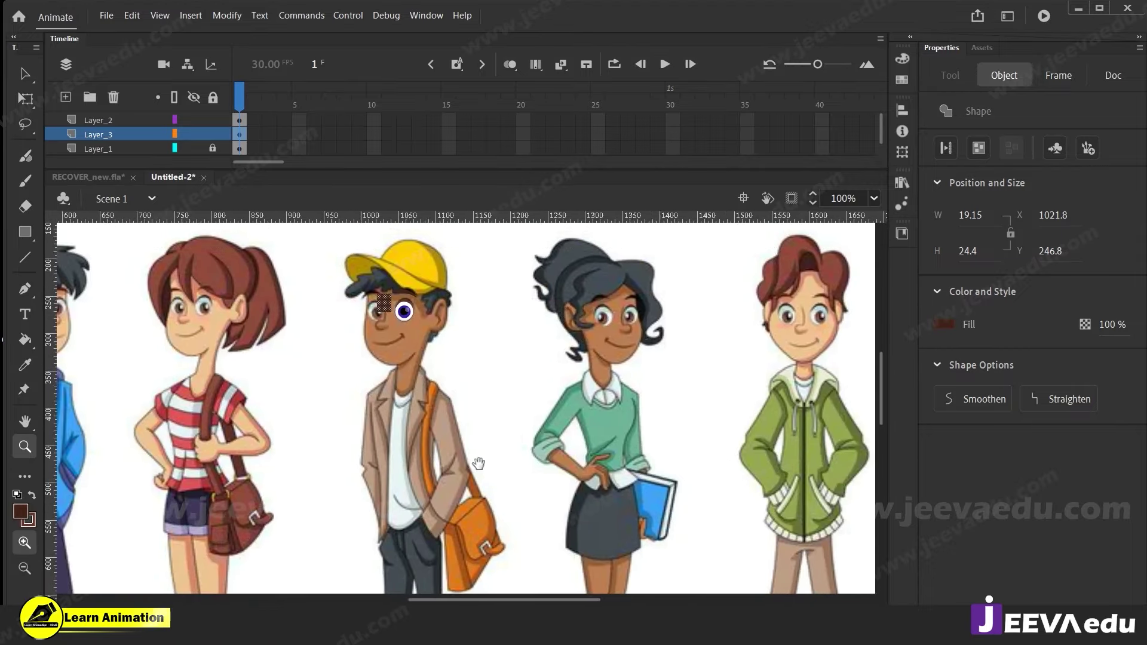
pyautogui.click(357, 352)
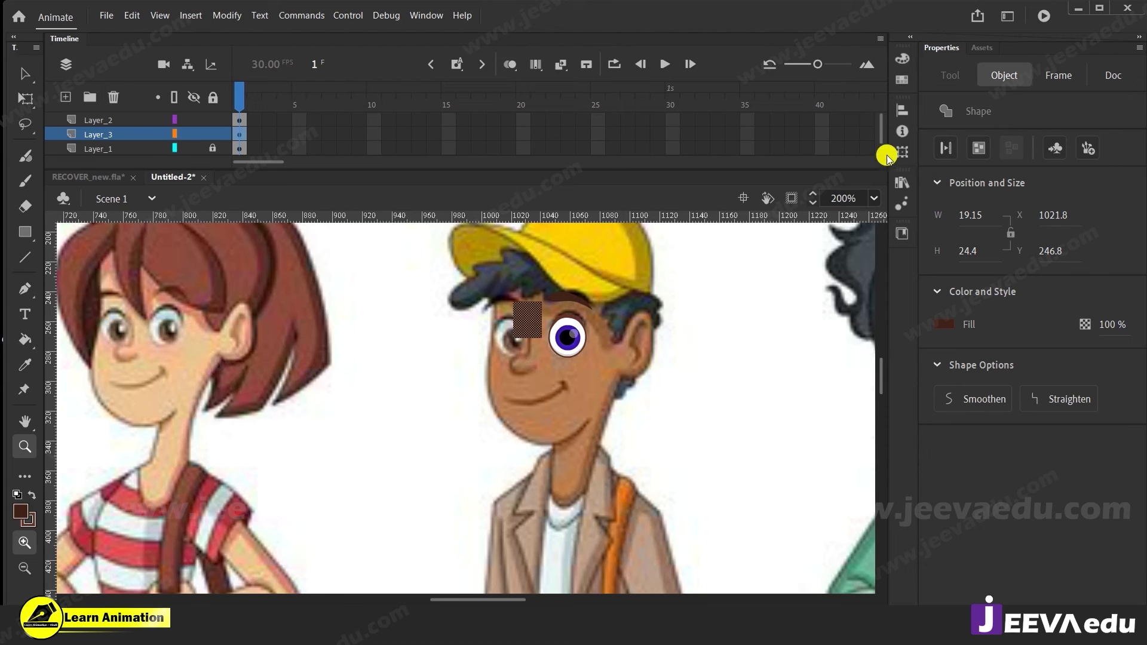
# Change the rectangle's fill to a linear gradient with its start colour, F8BC8F, sampled from the red-haired girl's skin
pyautogui.click(902, 58)
pyautogui.click(761, 85)
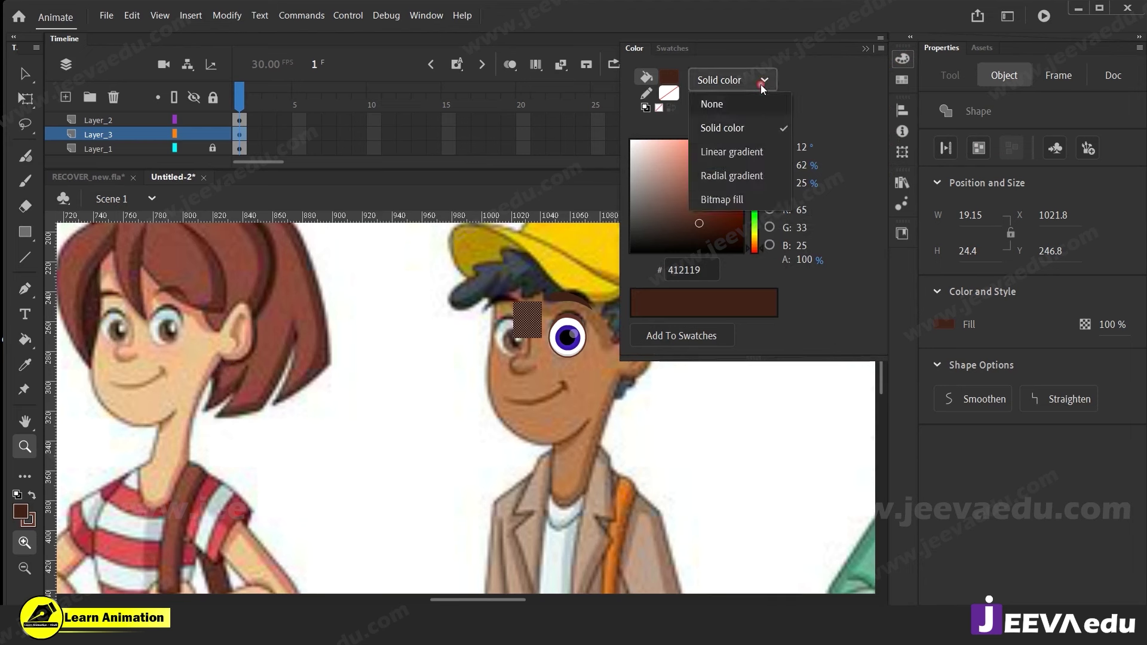
pyautogui.click(731, 152)
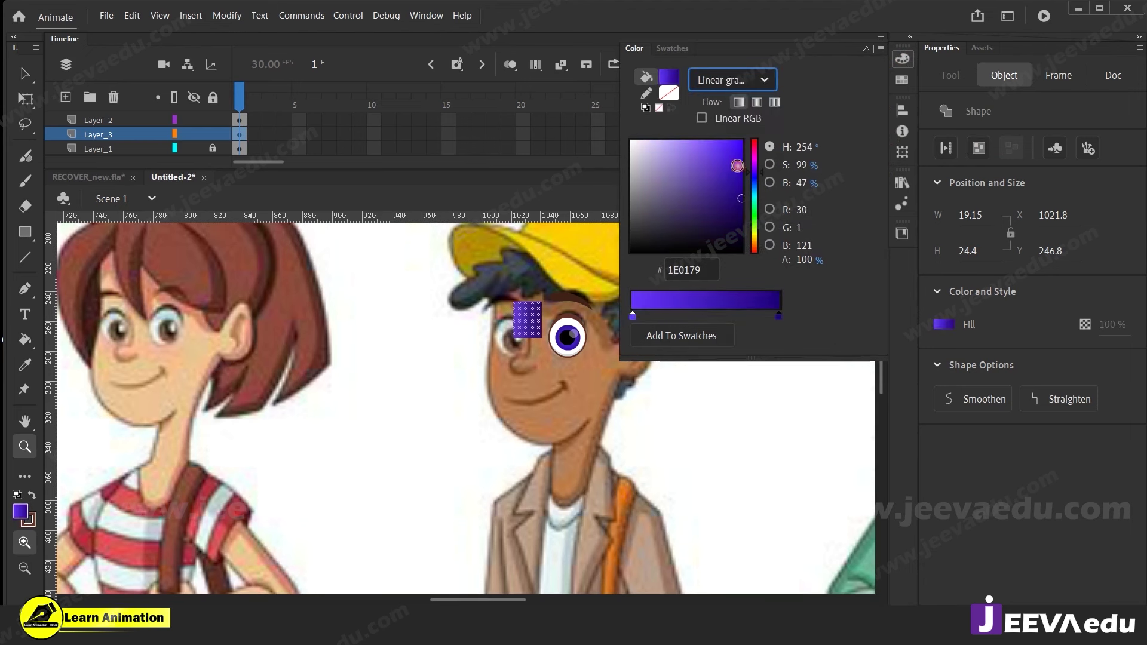
pyautogui.click(631, 320)
pyautogui.click(173, 356)
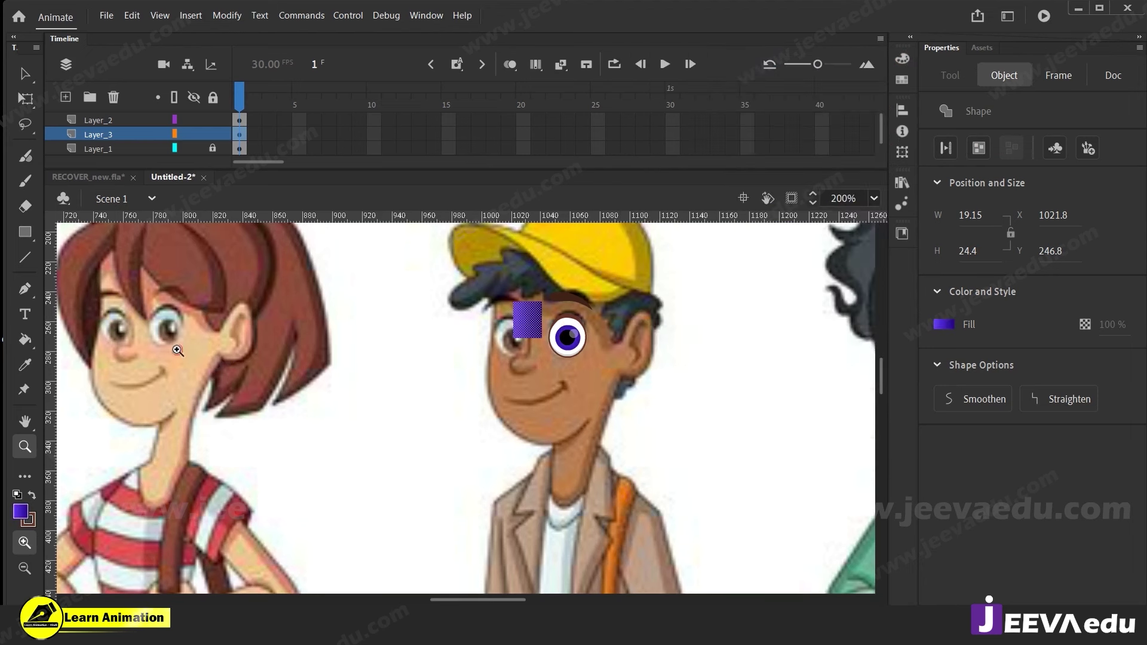
# Set the gradient's end colour to a fully transparent E5C58F sampled from the girl's skin, and its start colour to E59B63
pyautogui.click(903, 61)
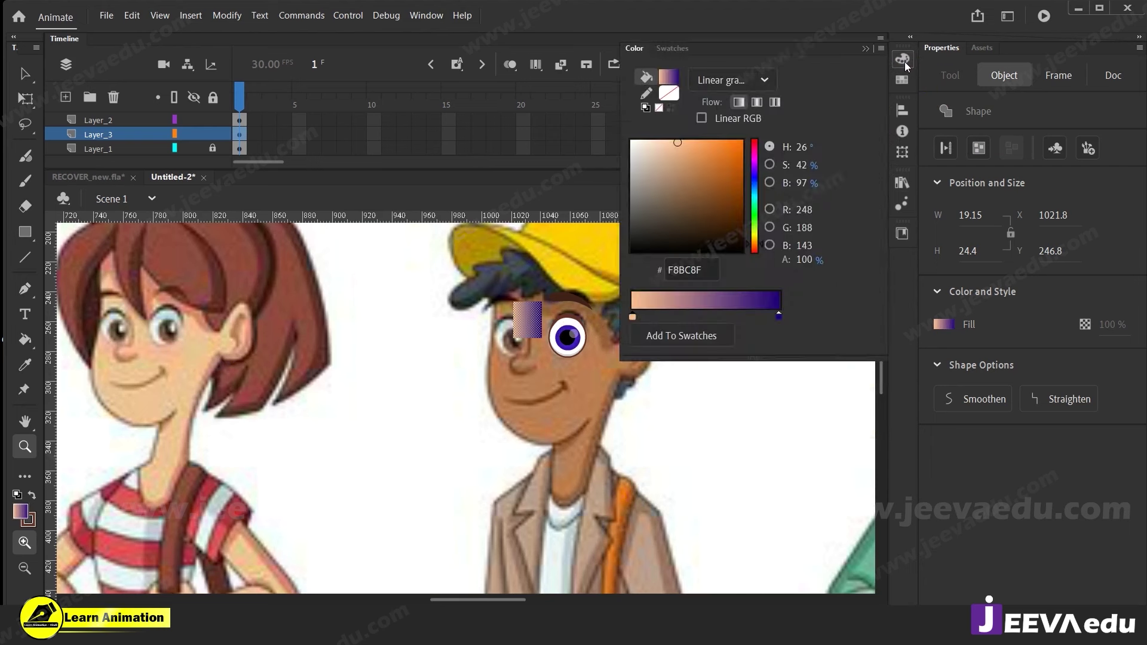
pyautogui.click(778, 315)
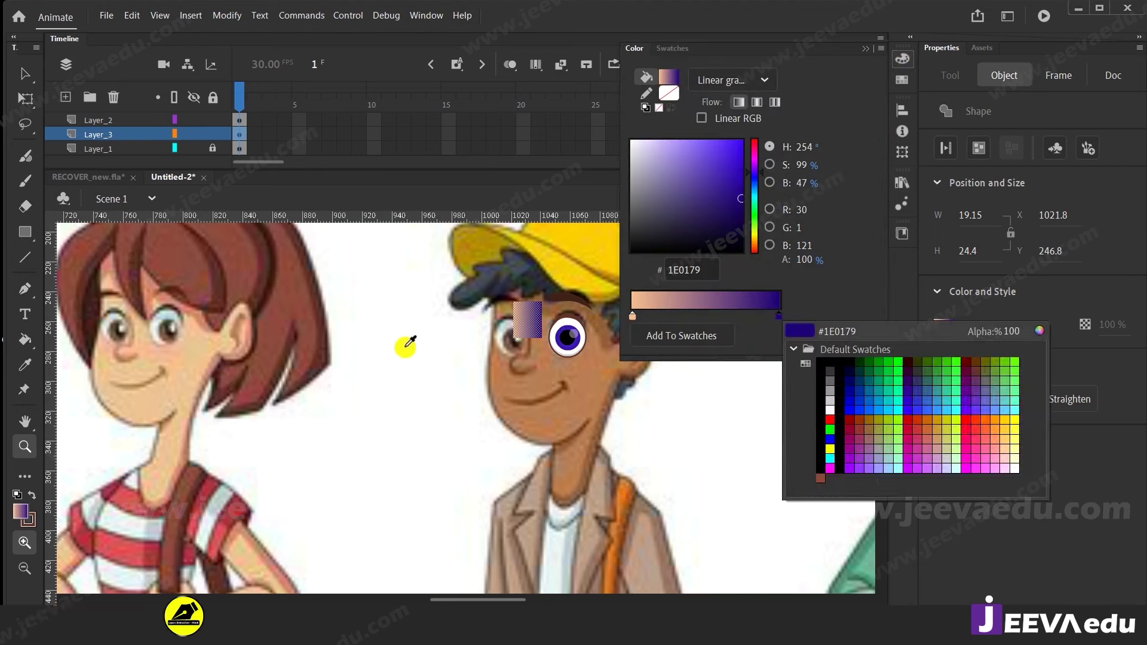
pyautogui.click(200, 347)
pyautogui.click(904, 61)
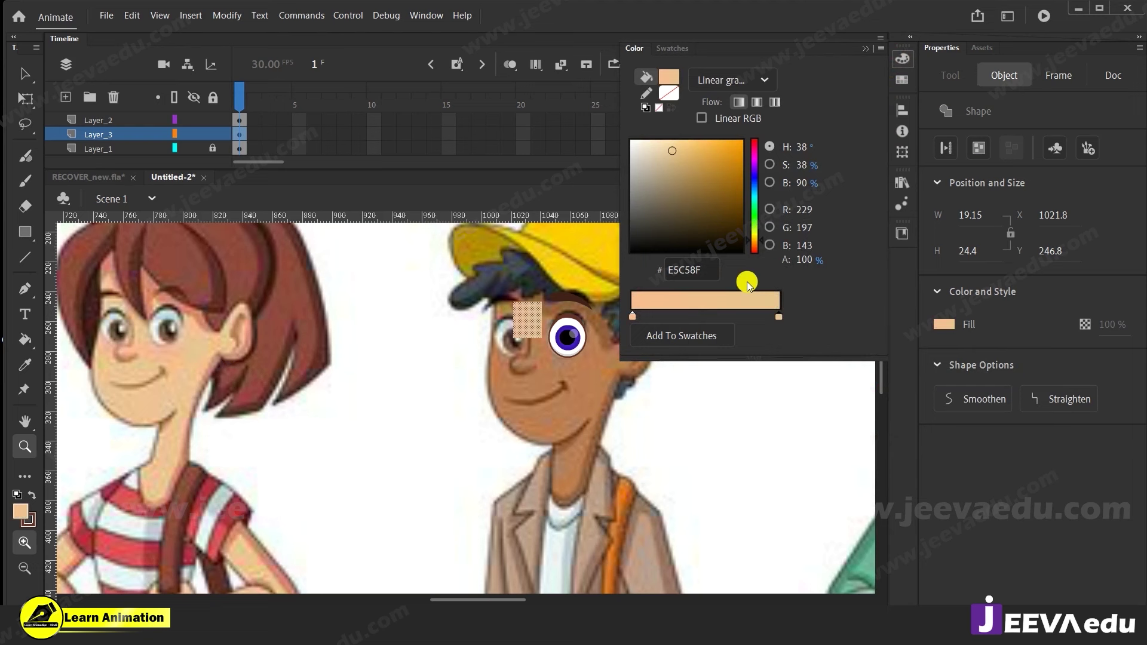
pyautogui.moveTo(805, 265); pyautogui.dragTo(679, 269)
pyautogui.click(632, 317)
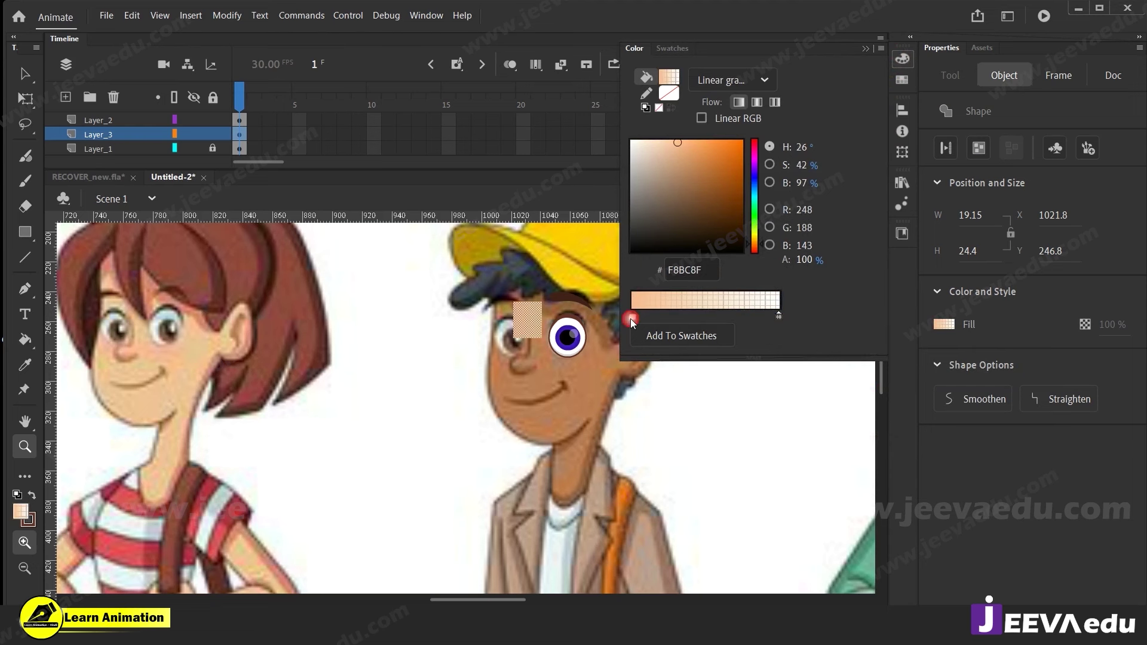
pyautogui.click(693, 151)
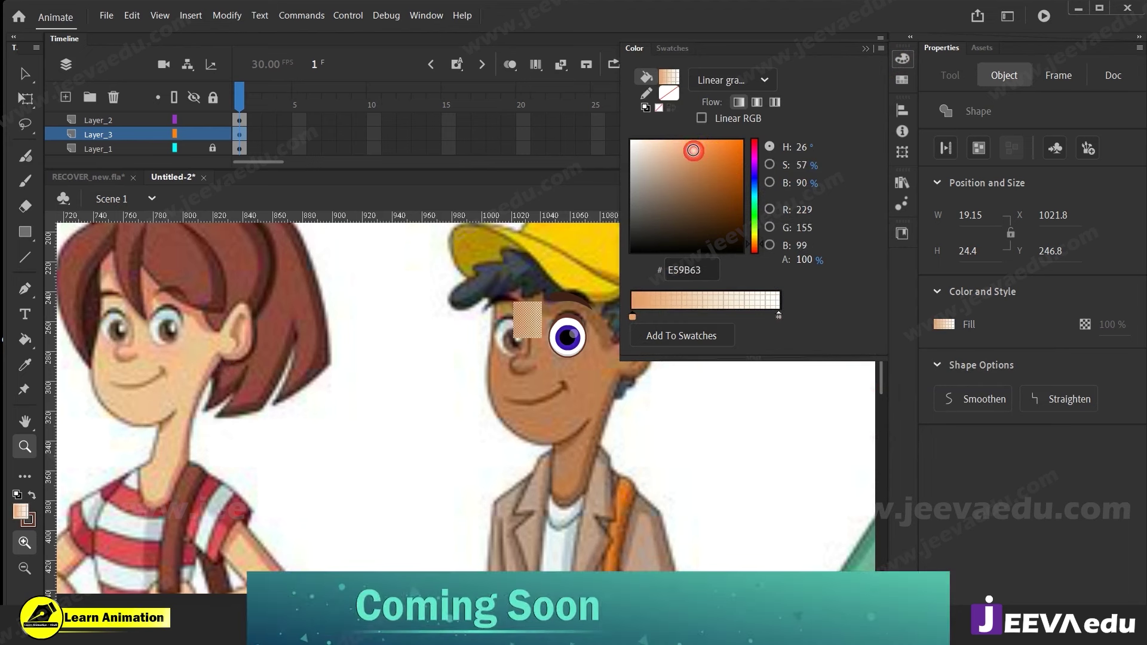
# Move the gradient rectangle between the new eyebrow and eye, at X 1047.8, Y 244.8
pyautogui.click(479, 291)
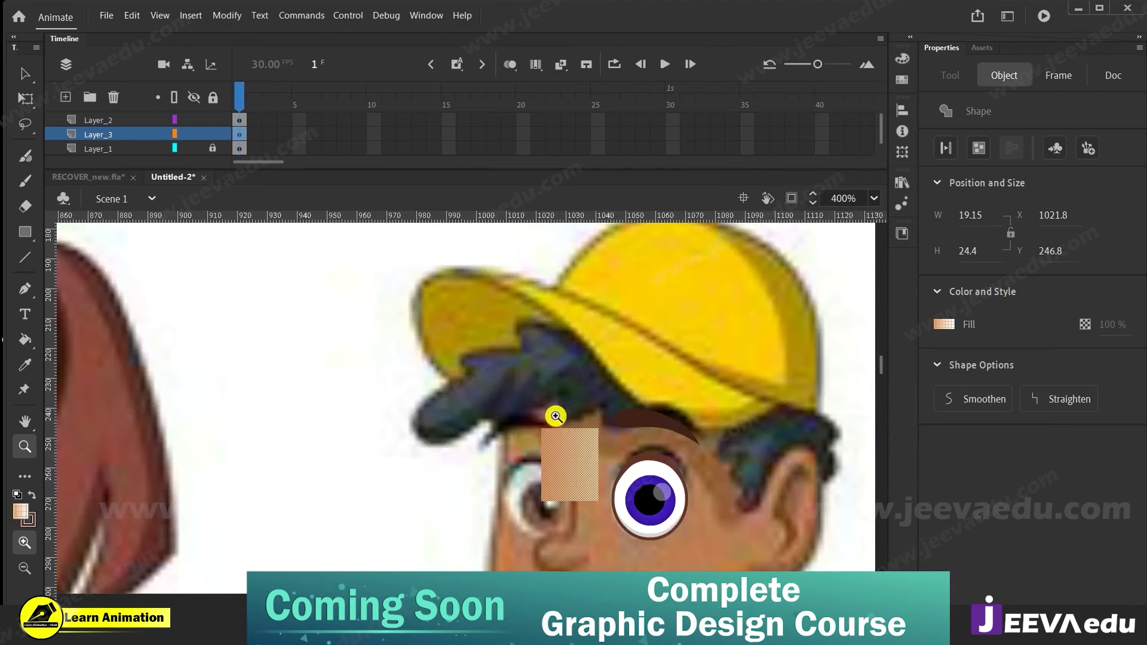
pyautogui.moveTo(676, 535); pyautogui.dragTo(659, 442)
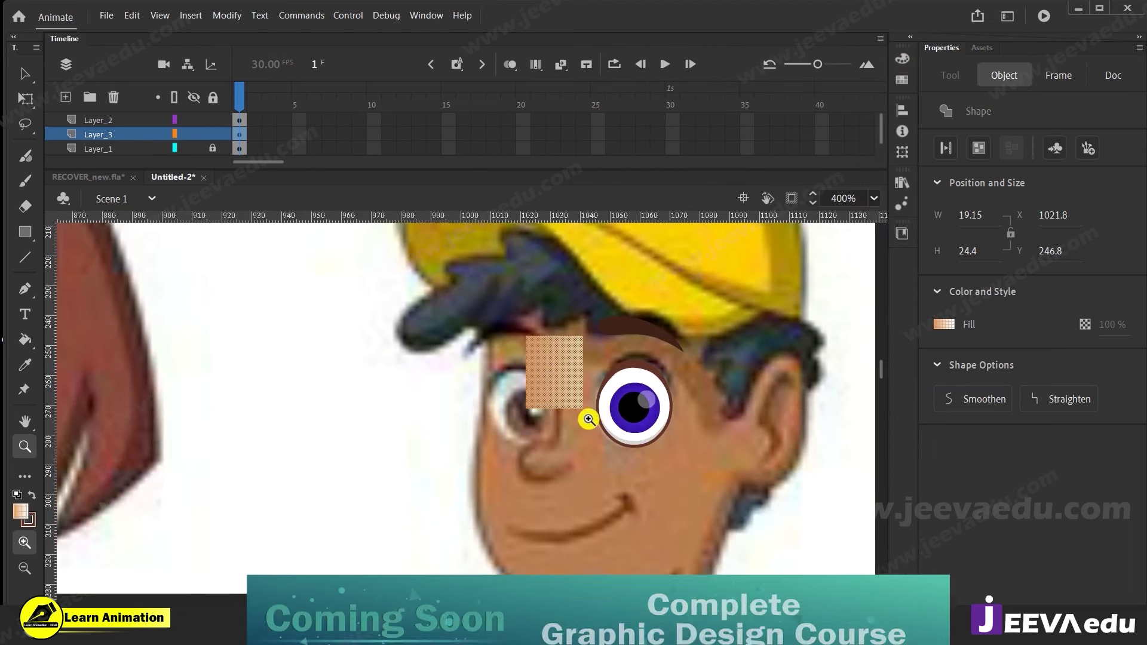
pyautogui.press('v')
pyautogui.click(580, 438)
pyautogui.moveTo(566, 378); pyautogui.dragTo(630, 391)
pyautogui.press('z')
pyautogui.click(620, 392)
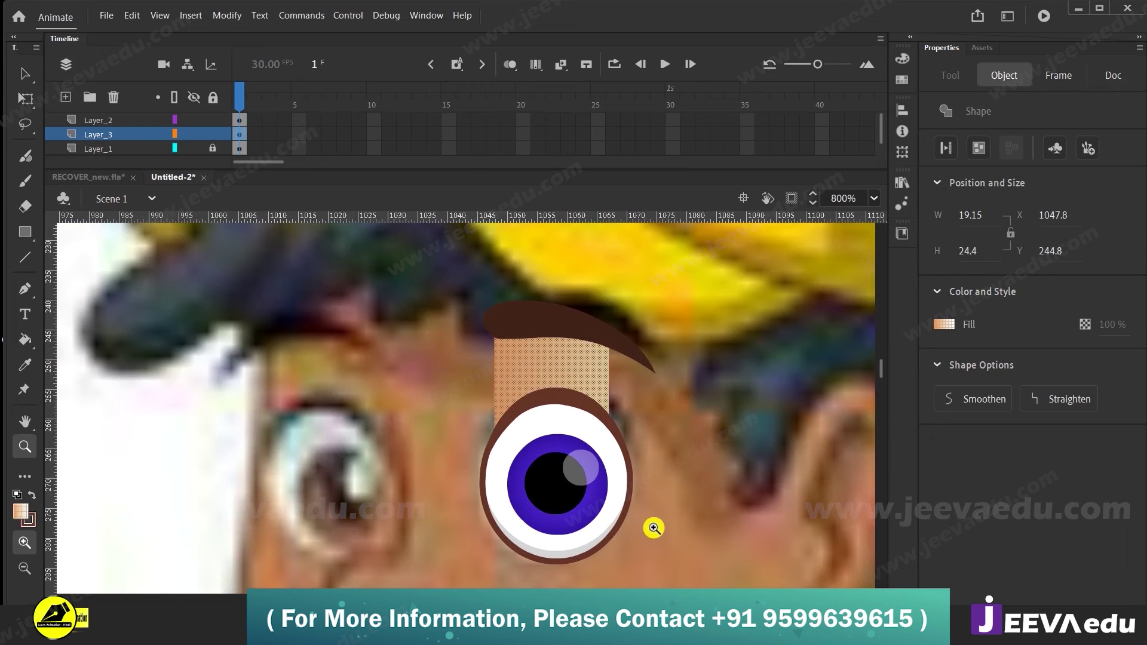
# Curve the gradient shape's inner edge outward from the eyebrow's thick end, making the shape about 22 px wide
pyautogui.press('v')
pyautogui.click(685, 486)
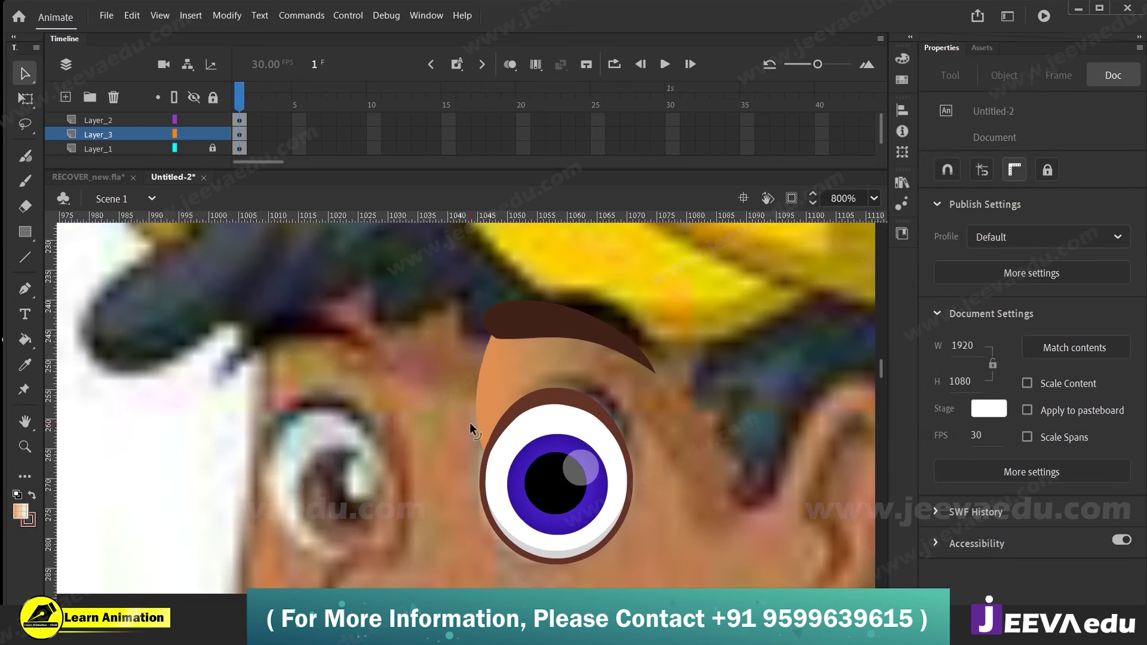
pyautogui.click(592, 379)
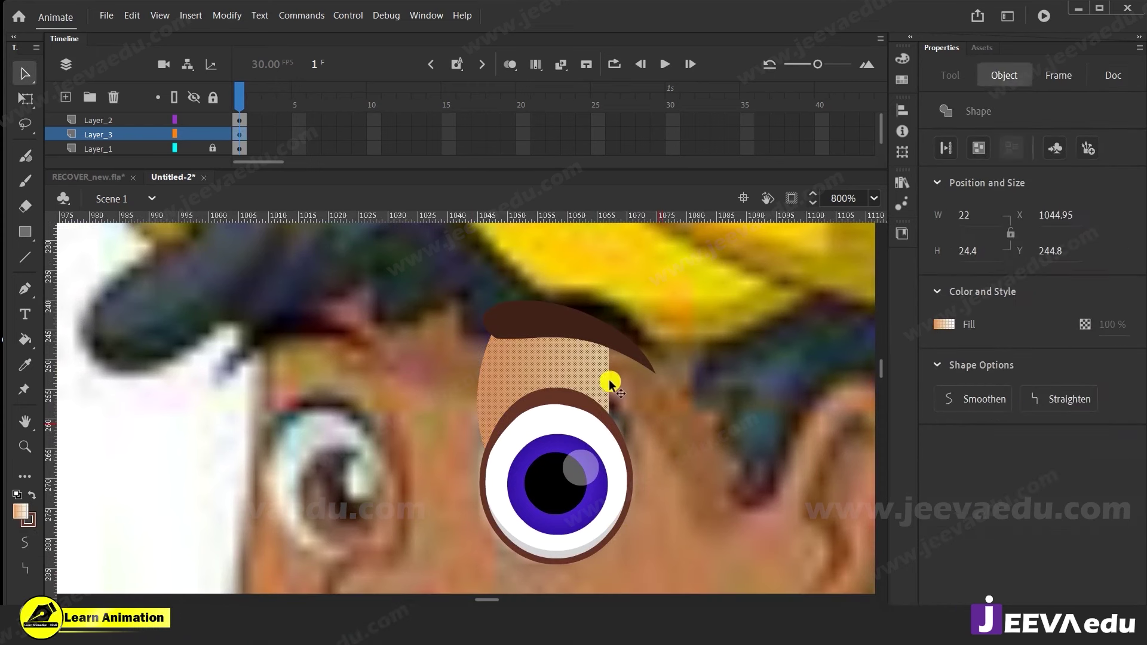
pyautogui.click(641, 395)
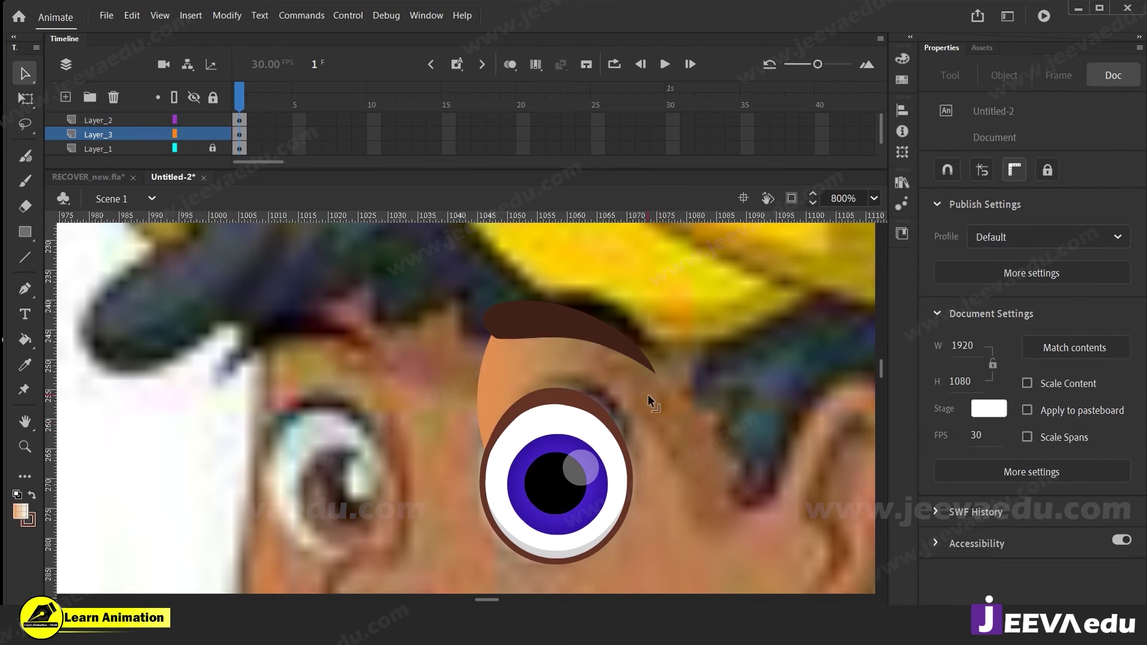
# Extend the shape's opposite corner to the eyebrow's thin tip and curve that edge around the eye, about 29 px wide overall
pyautogui.click(627, 381)
pyautogui.click(640, 389)
pyautogui.click(638, 387)
pyautogui.click(676, 397)
pyautogui.click(641, 386)
pyautogui.click(662, 375)
pyautogui.click(633, 413)
pyautogui.click(647, 439)
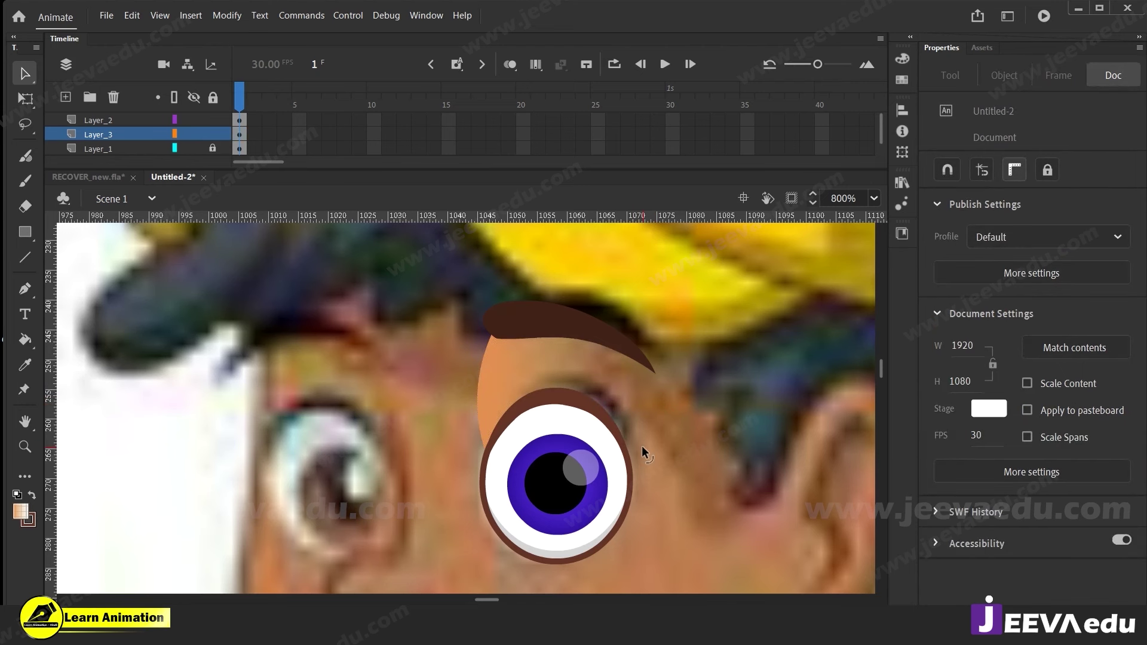
pyautogui.click(610, 411)
pyautogui.click(615, 377)
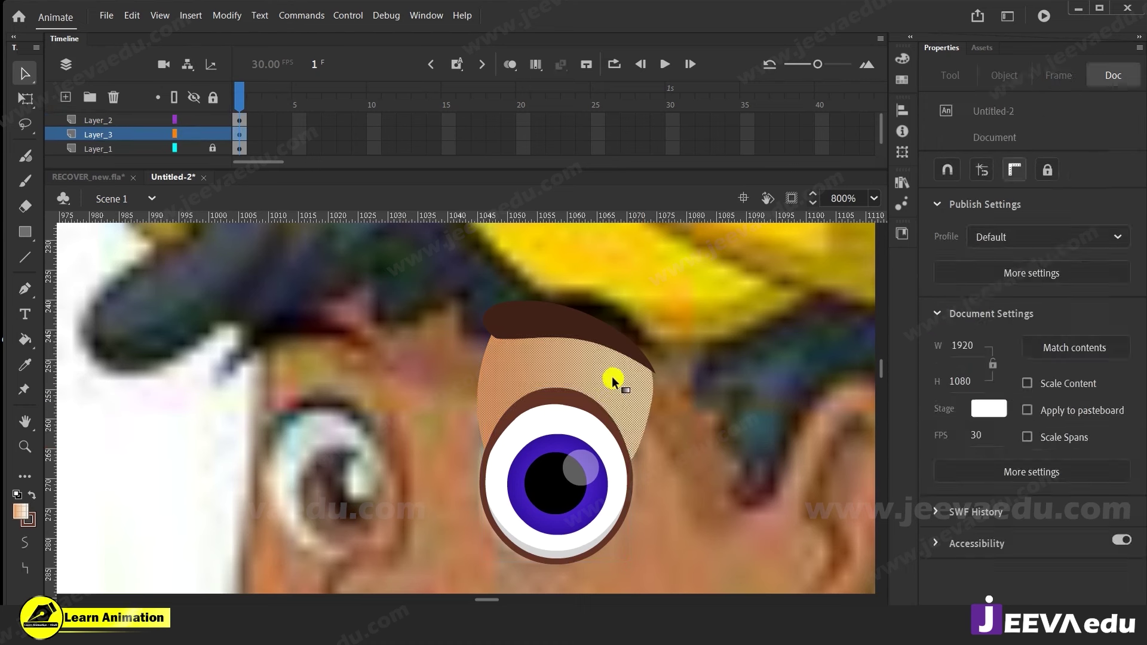
# Rotate and reposition the eyelid gradient so it fades diagonally from the eyebrow's thick end toward the eye's outer side
pyautogui.press('f')
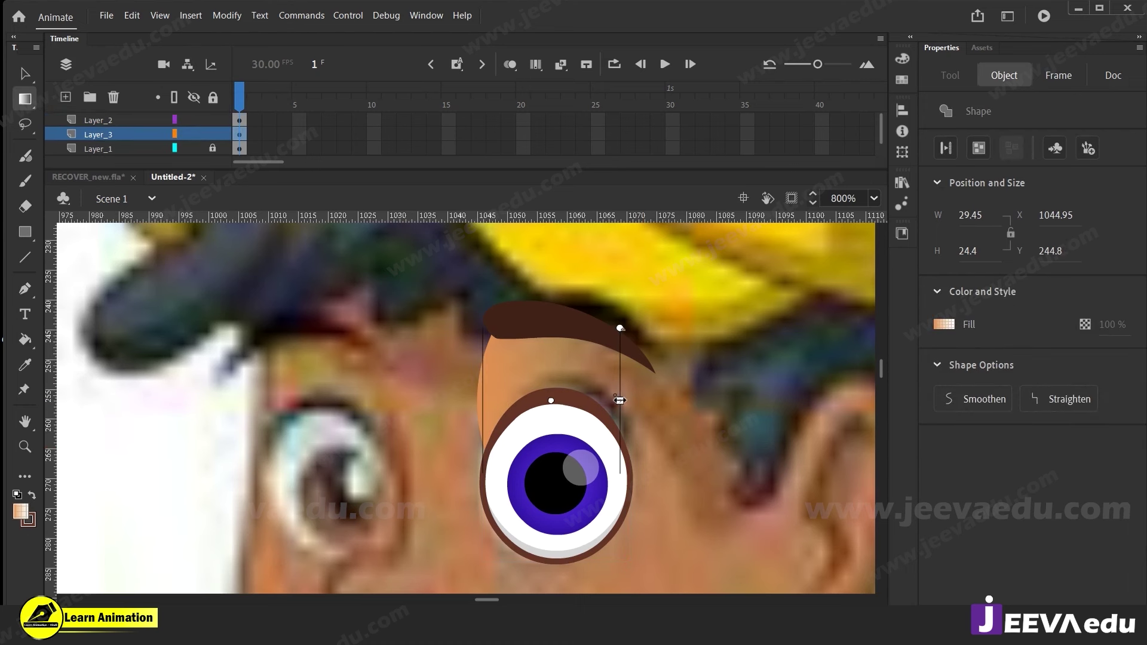
pyautogui.moveTo(621, 330); pyautogui.dragTo(660, 363)
pyautogui.moveTo(554, 400); pyautogui.dragTo(559, 412)
pyautogui.click(660, 441)
pyautogui.click(507, 397)
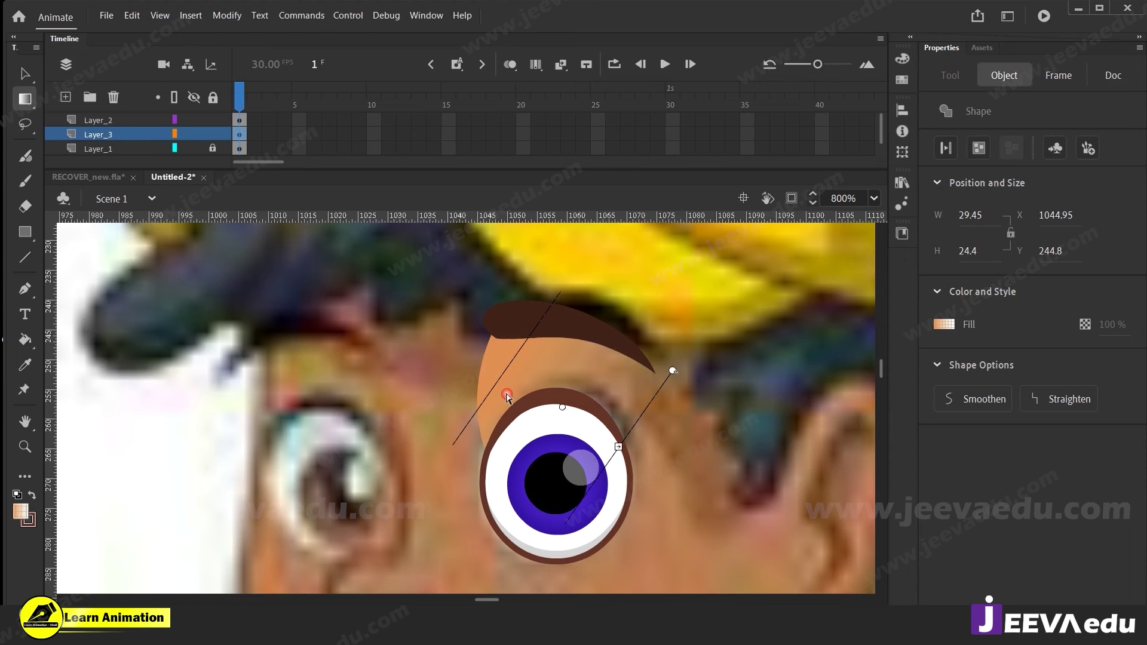
pyautogui.click(460, 449)
# Extend the eyelid shape's lower inner corner against the eye, to about 29 by 26 px overall, and group it
pyautogui.press('v')
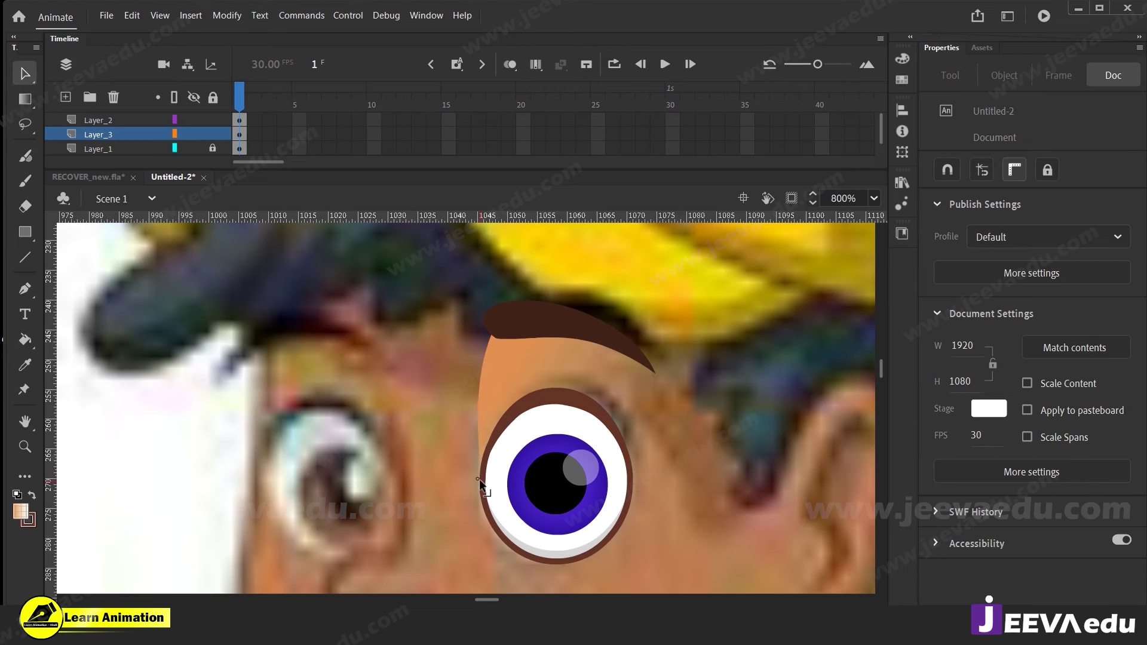
pyautogui.click(579, 378)
pyautogui.click(533, 343)
pyautogui.click(542, 357)
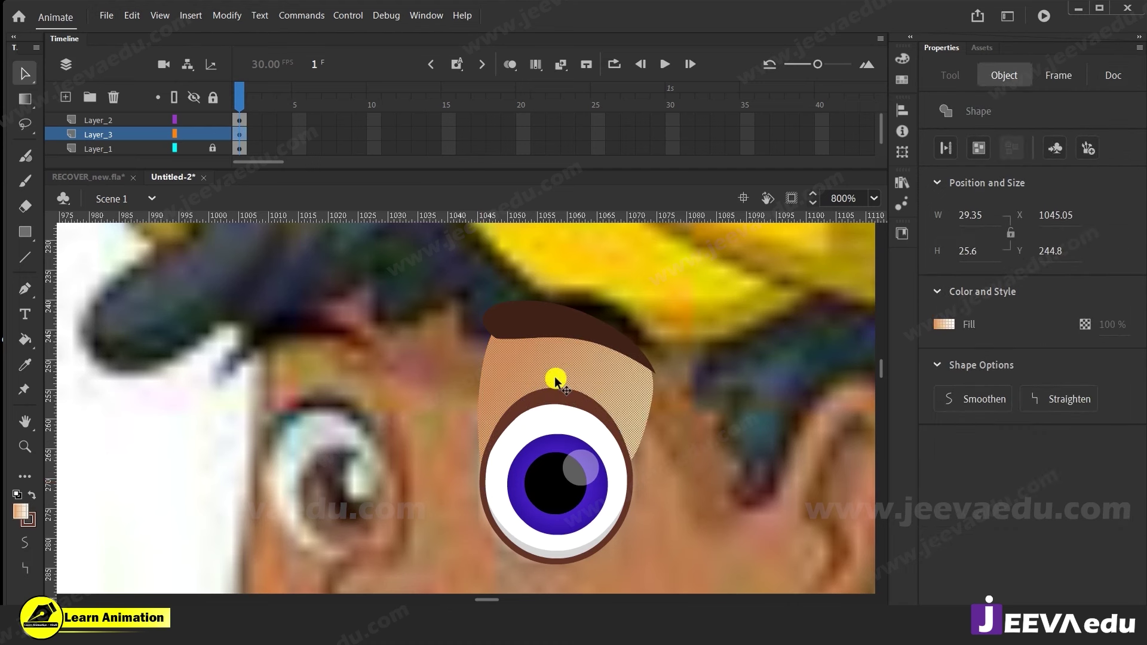
pyautogui.hotkey('ctrl', 'g')
# Cut the eyelid, eye and eyebrow, paste them in place on Layer_2, and group them together
pyautogui.moveTo(471, 330); pyautogui.dragTo(648, 589)
pyautogui.hotkey('ctrl', 'x')
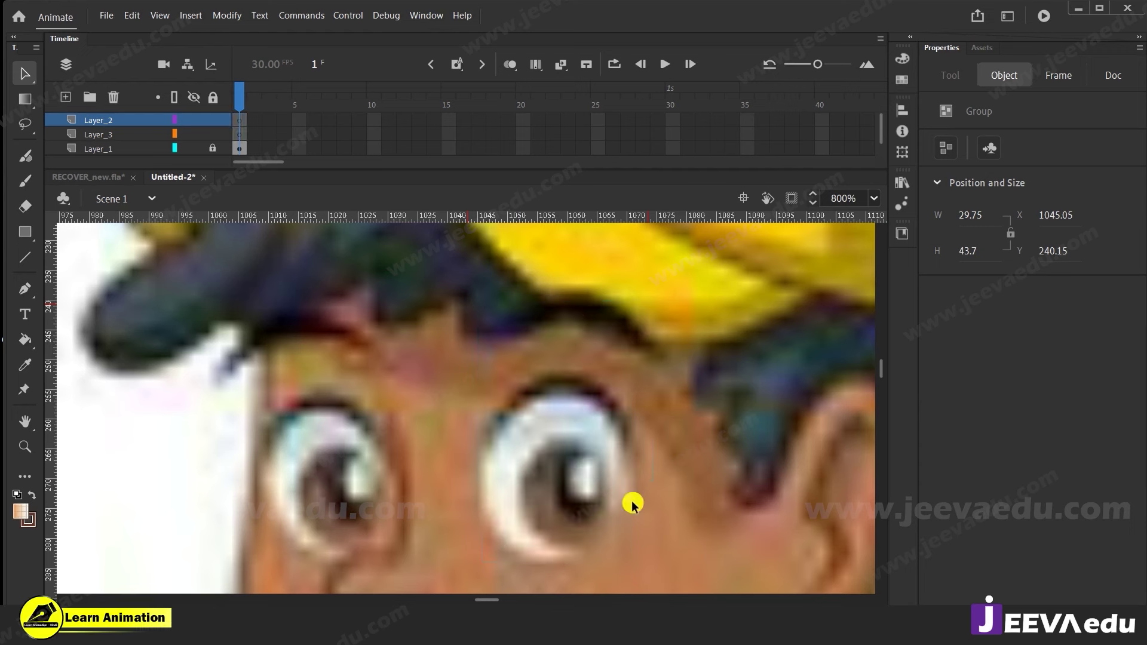
pyautogui.rightClick(724, 356)
pyautogui.click(767, 419)
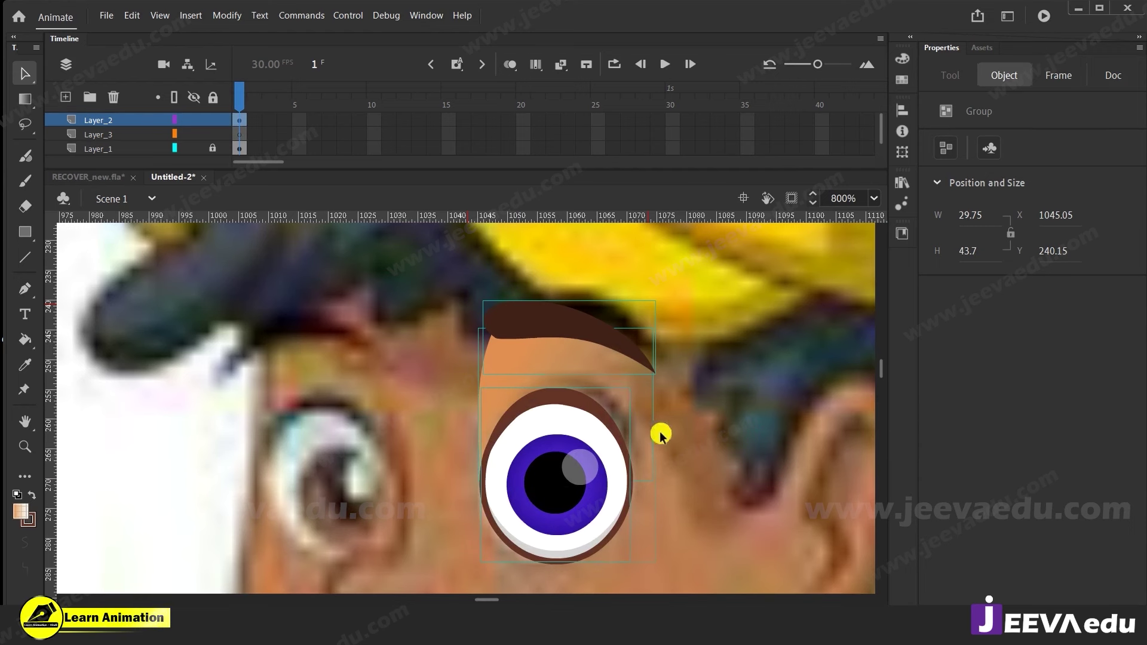
pyautogui.press('z')
pyautogui.keyDown('alt'); pyautogui.click(509, 475); pyautogui.keyUp('alt')
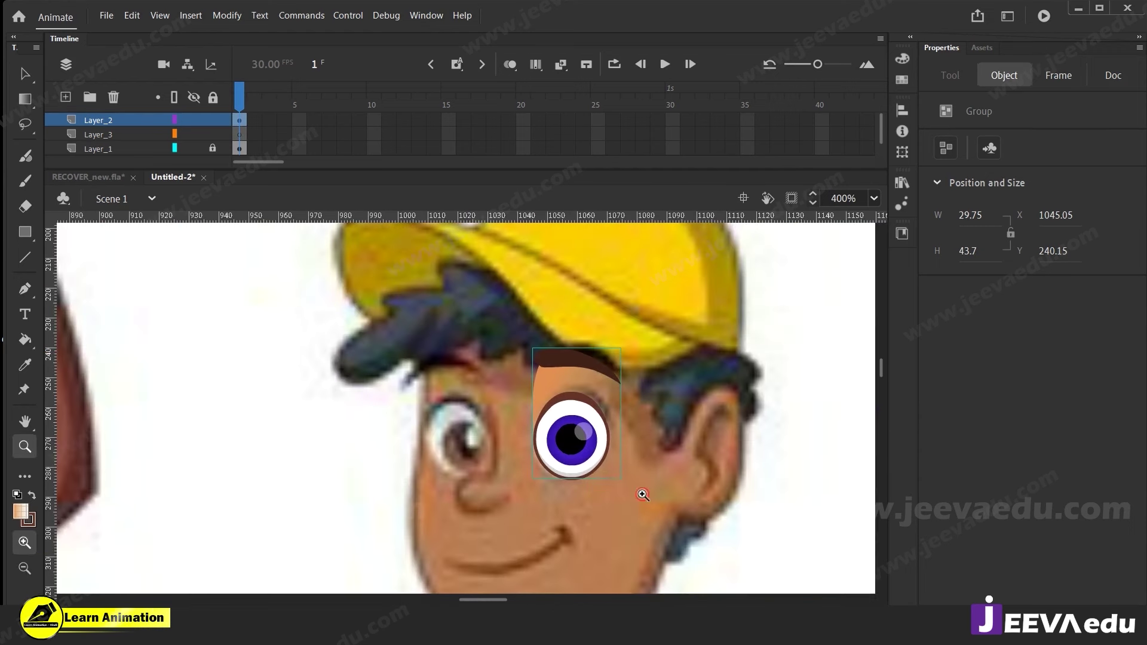
# Duplicate the grouped eye and eyebrow beside the original, toward the reference's other eye, and flip the copy horizontally
pyautogui.press('v')
pyautogui.moveTo(550, 454); pyautogui.dragTo(448, 454)
pyautogui.click(190, 15)
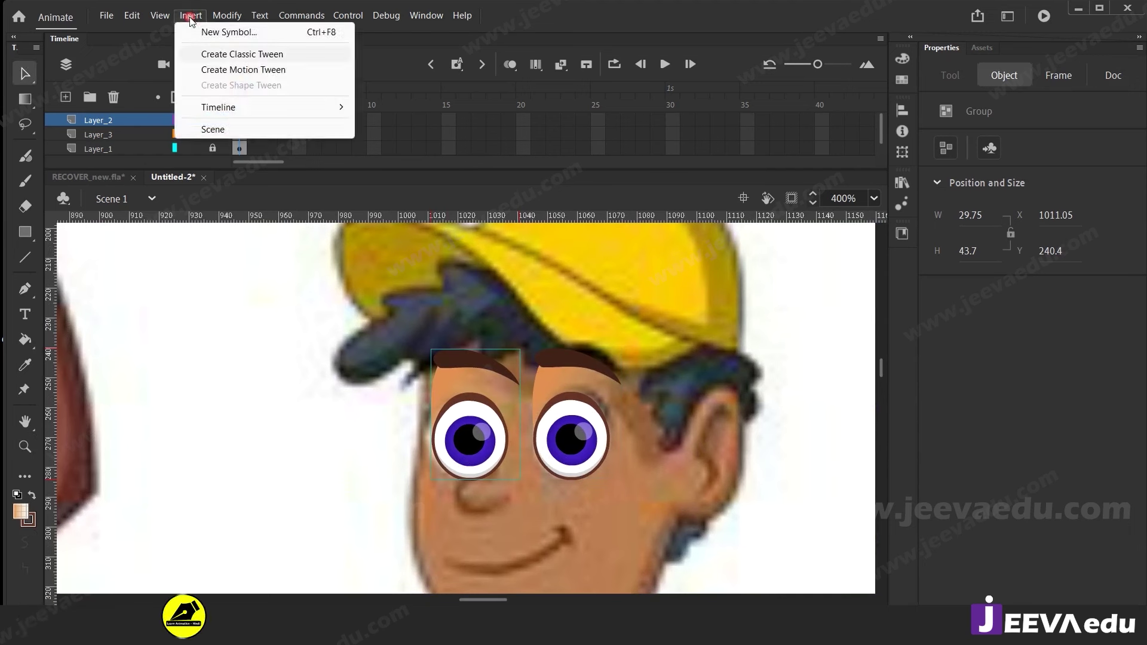
pyautogui.click(227, 18)
pyautogui.click(229, 18)
pyautogui.moveTo(280, 215)
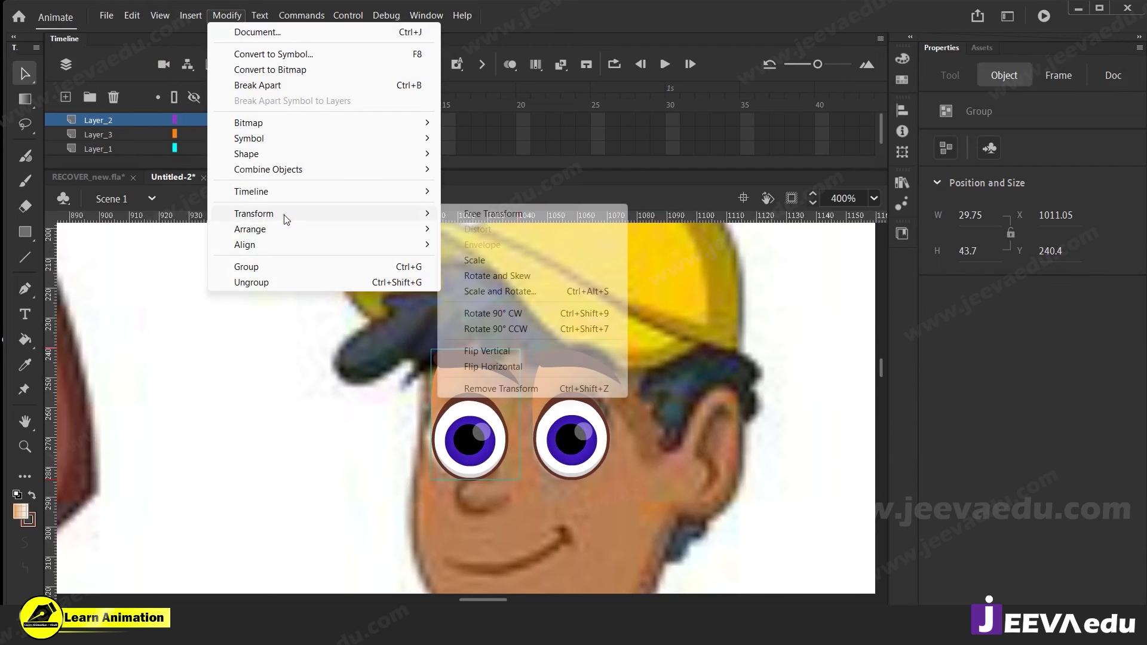
pyautogui.click(540, 366)
# Scale the flipped eye group to about 27 by 39 px and position it over the reference's other eye
pyautogui.moveTo(508, 389); pyautogui.dragTo(481, 335)
pyautogui.press('q')
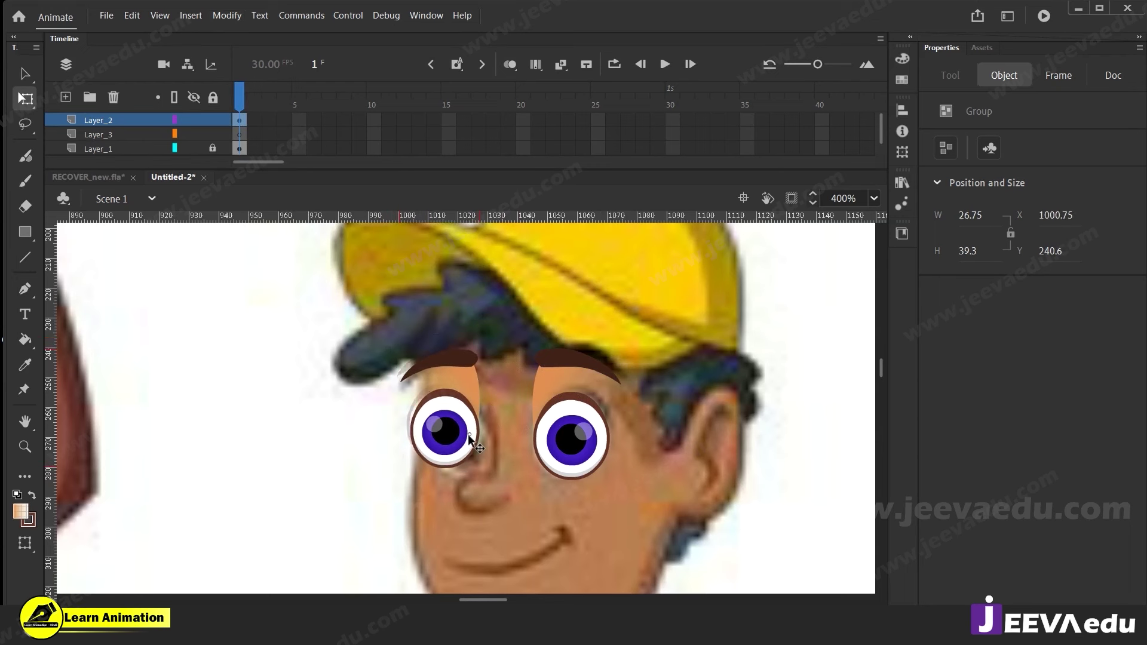
pyautogui.click(525, 430)
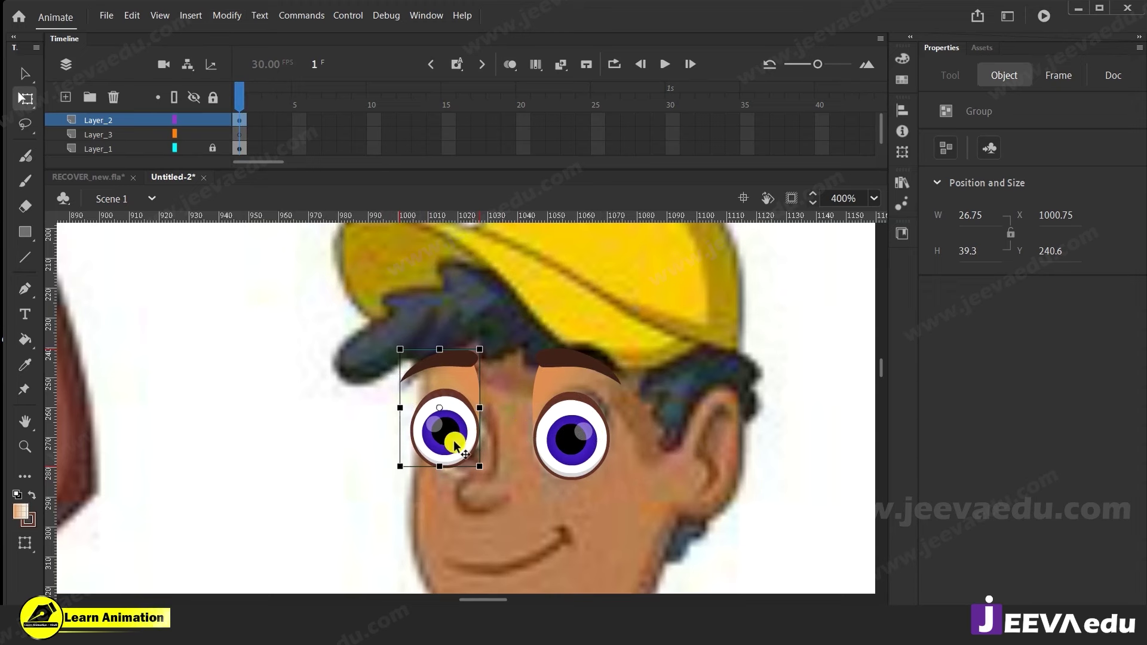
# Examine the flipped eye group up close, open it to check its eyelid shading, and return to the main scene
pyautogui.press('z')
pyautogui.keyDown('alt'); pyautogui.click(521, 439); pyautogui.keyUp('alt')
pyautogui.click(478, 442)
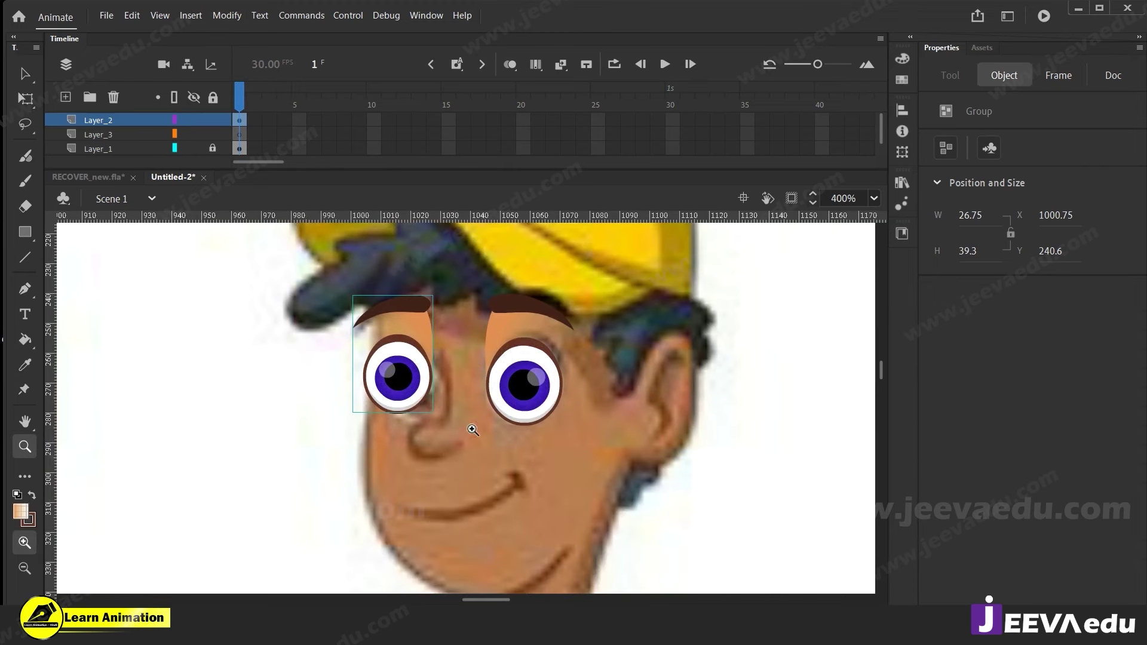
pyautogui.click(406, 382)
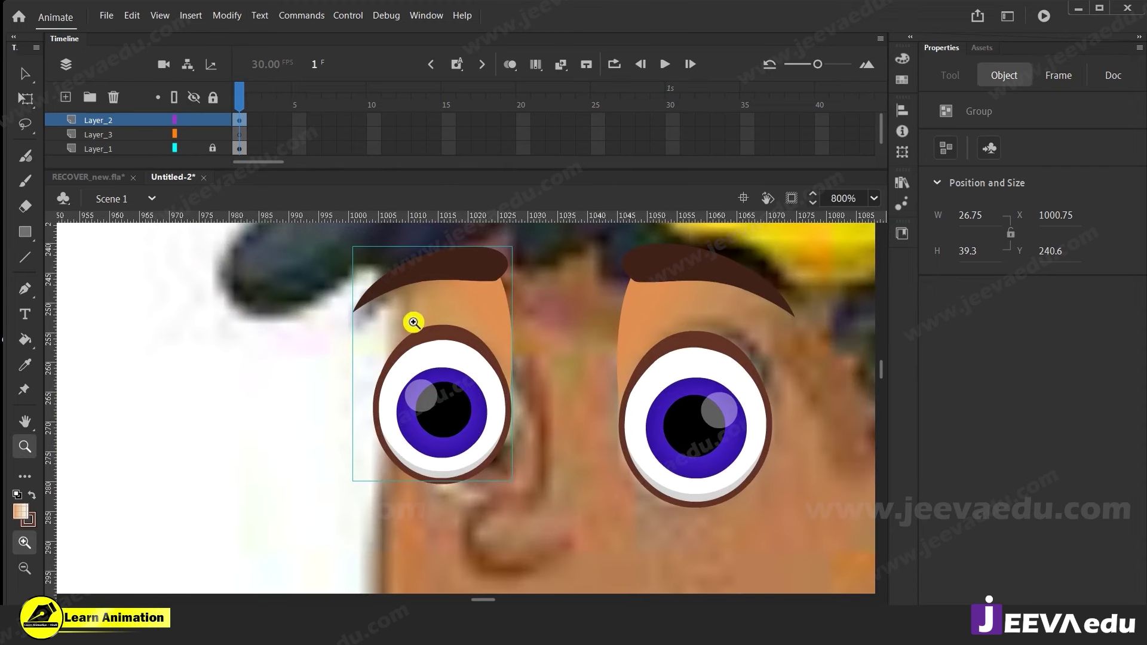
pyautogui.press('v')
pyautogui.doubleClick(416, 290)
pyautogui.click(323, 307)
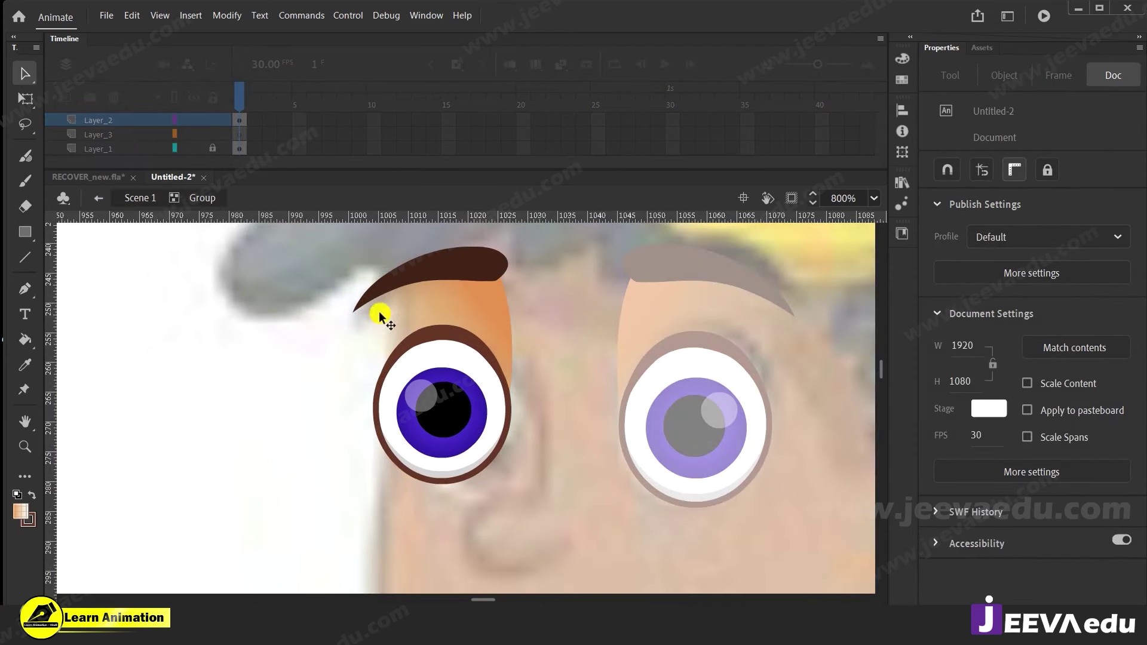
pyautogui.click(141, 196)
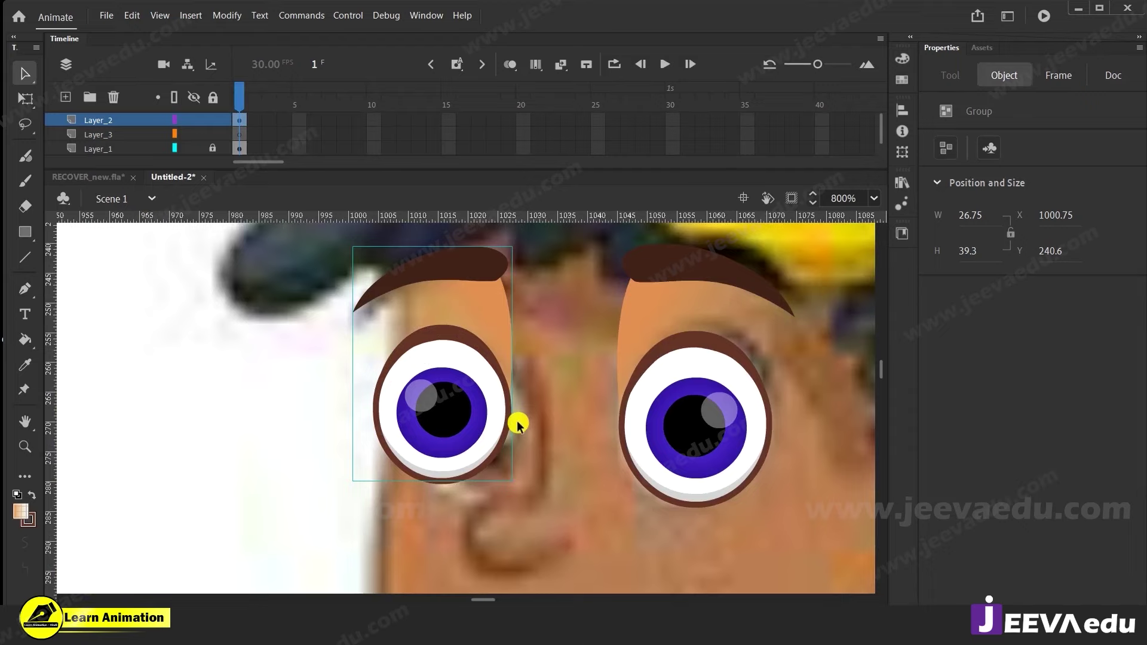
# Examine both eyes on the yellow-cap character at full size, and locate the curly-haired boy's face on the other reference sheet
pyautogui.press('z')
pyautogui.keyDown('alt'); pyautogui.click(560, 413); pyautogui.keyUp('alt')
pyautogui.keyDown('alt'); pyautogui.click(568, 442); pyautogui.keyUp('alt')
pyautogui.moveTo(571, 463); pyautogui.dragTo(644, 450)
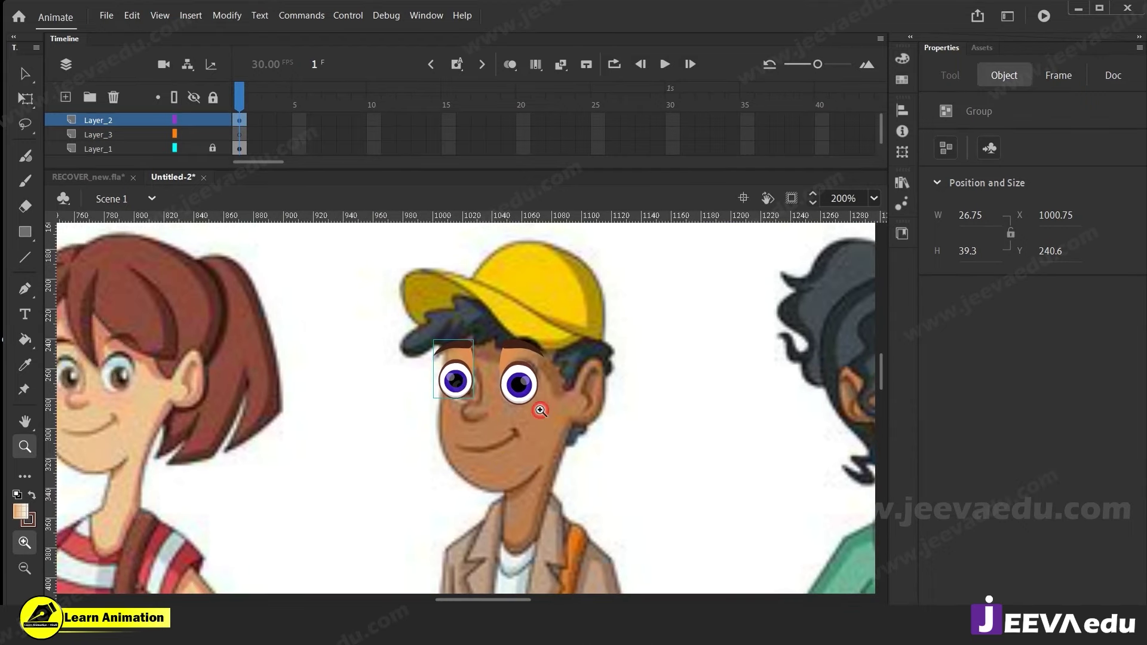
pyautogui.keyDown('alt'); pyautogui.click(462, 465); pyautogui.keyUp('alt')
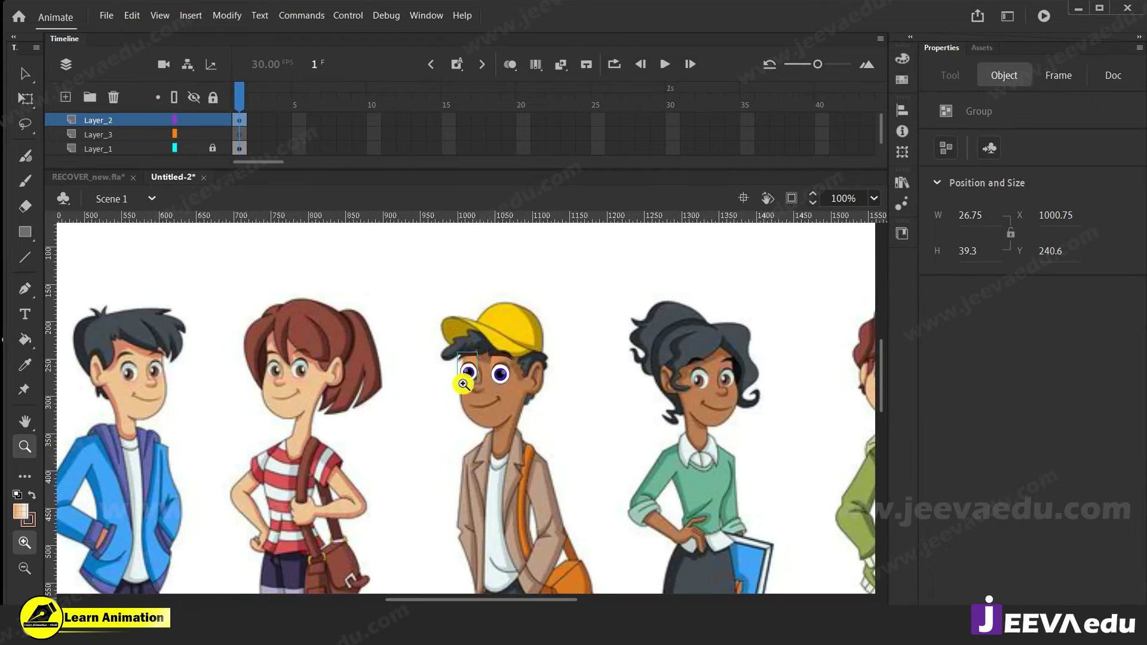
pyautogui.moveTo(502, 419)
pyautogui.mouseDown()
pyautogui.moveTo(539, 413)
pyautogui.moveTo(530, 425)
pyautogui.moveTo(503, 407)
pyautogui.mouseUp()
pyautogui.click(516, 409)
pyautogui.keyDown('alt'); pyautogui.click(503, 436); pyautogui.keyUp('alt')
pyautogui.keyDown('alt'); pyautogui.click(476, 436); pyautogui.keyUp('alt')
pyautogui.moveTo(474, 455); pyautogui.dragTo(714, 459)
pyautogui.moveTo(311, 431); pyautogui.dragTo(525, 454)
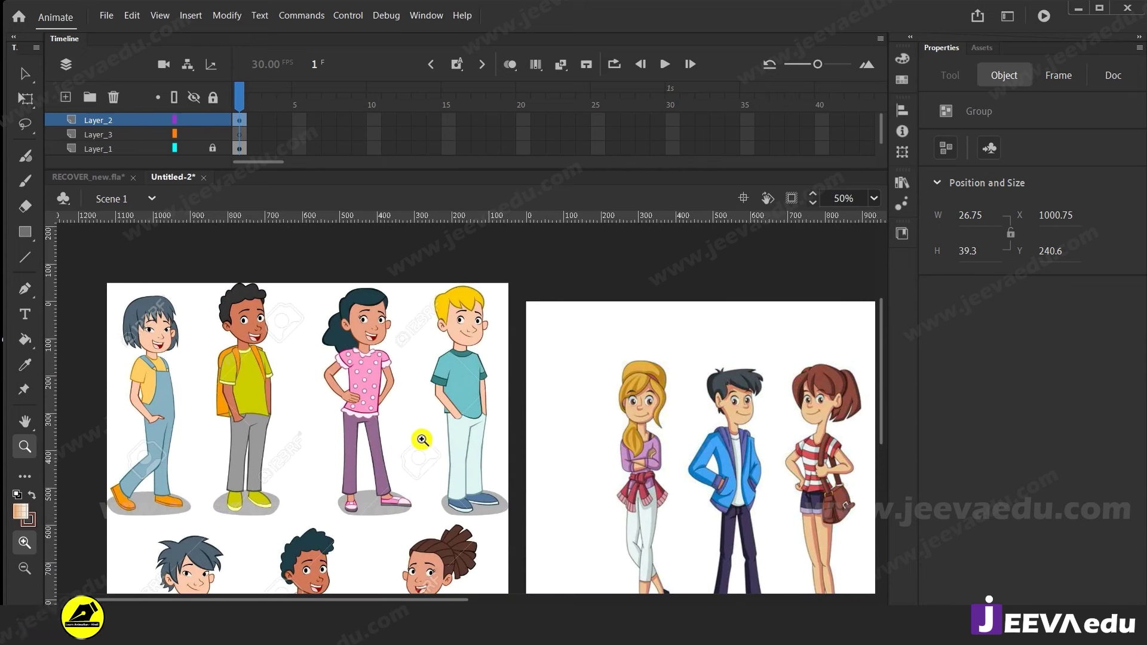
pyautogui.moveTo(417, 481); pyautogui.dragTo(407, 370)
pyautogui.click(362, 497)
pyautogui.click(425, 412)
pyautogui.moveTo(516, 420); pyautogui.dragTo(471, 433)
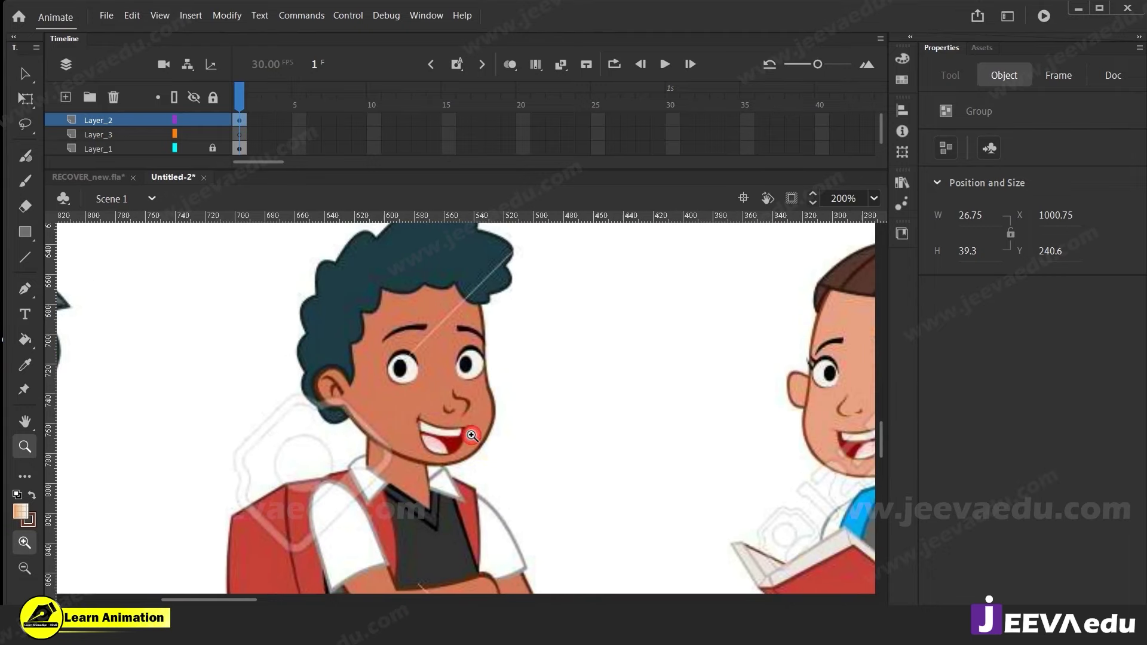
# Move Layer_3 above Layer_2 in the layer order and make it the active drawing layer
pyautogui.press('v')
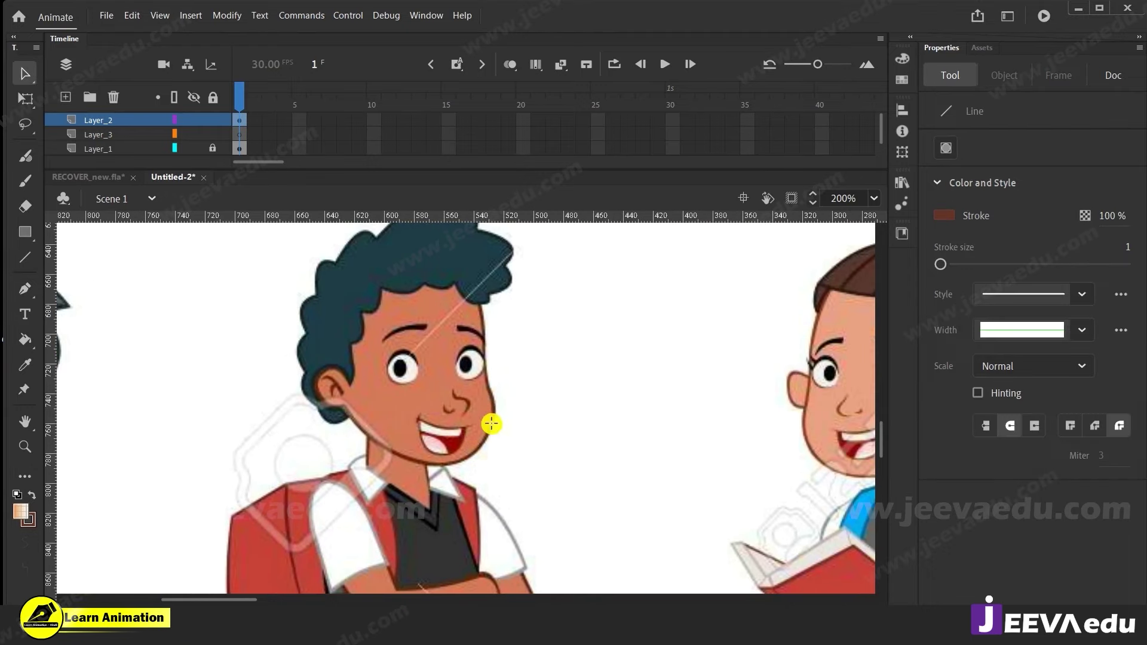
pyautogui.press('n')
pyautogui.click(199, 147)
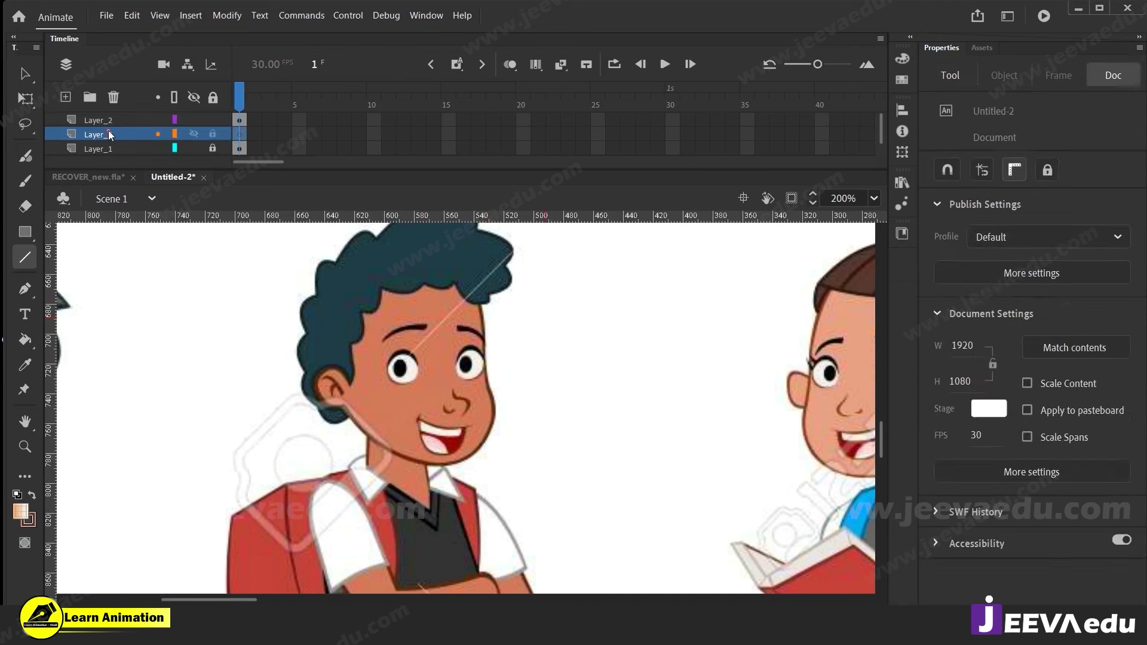
pyautogui.click(209, 135)
pyautogui.moveTo(132, 125); pyautogui.dragTo(132, 119)
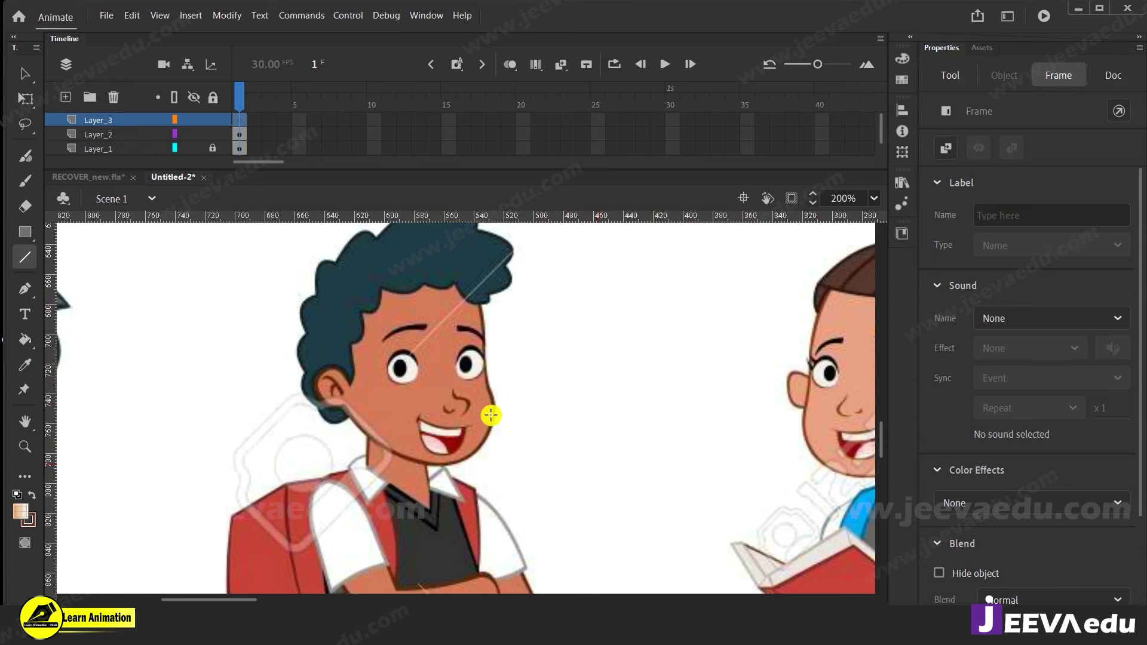
# Try to trace the curly-haired boy's face outline from cheek to jaw with one freehand Paint Brush stroke
pyautogui.press('y')
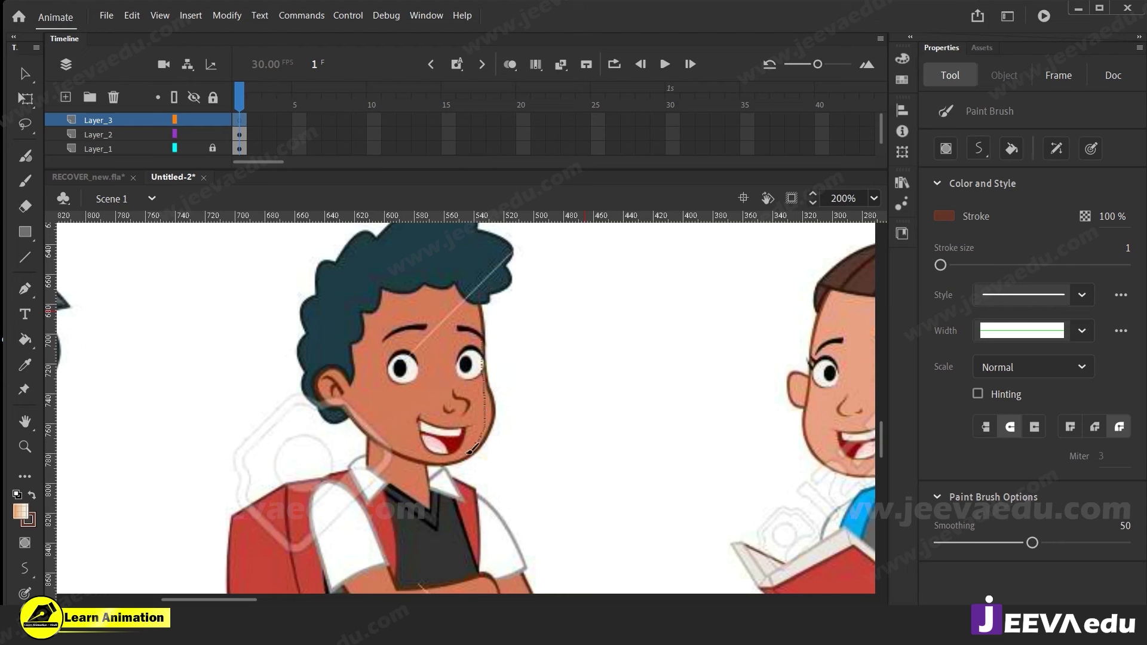
pyautogui.moveTo(364, 438); pyautogui.dragTo(335, 411)
pyautogui.hotkey('ctrl', 'z')
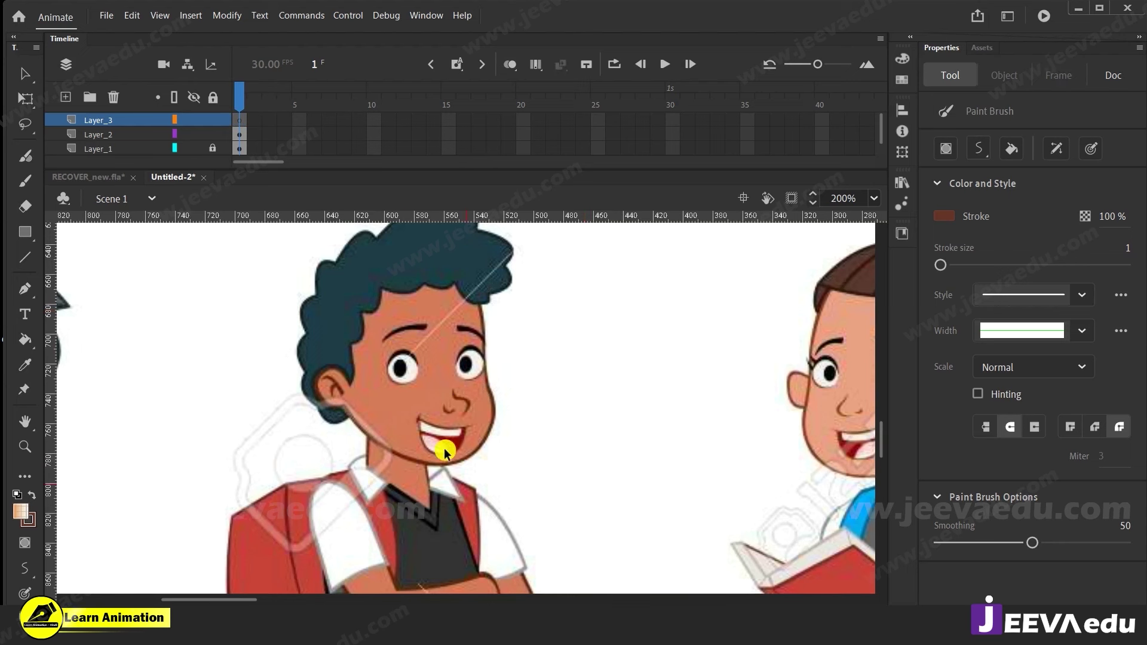
# Reset the drawing colours to default and set the stroke colour to red
pyautogui.click(18, 497)
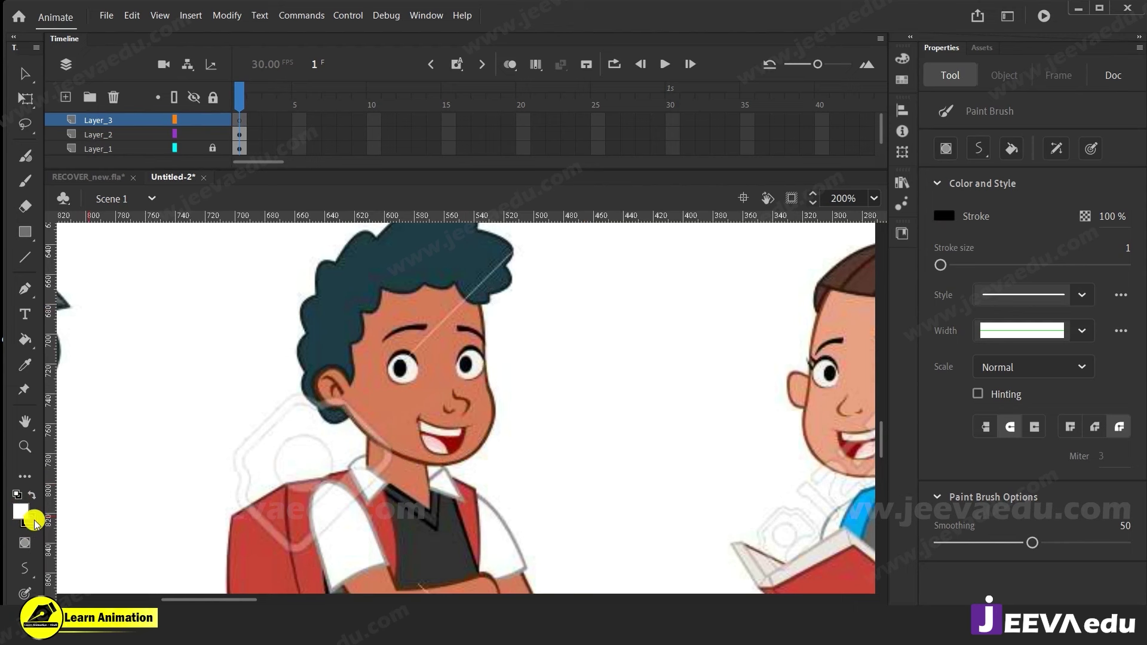
pyautogui.click(944, 219)
pyautogui.click(714, 321)
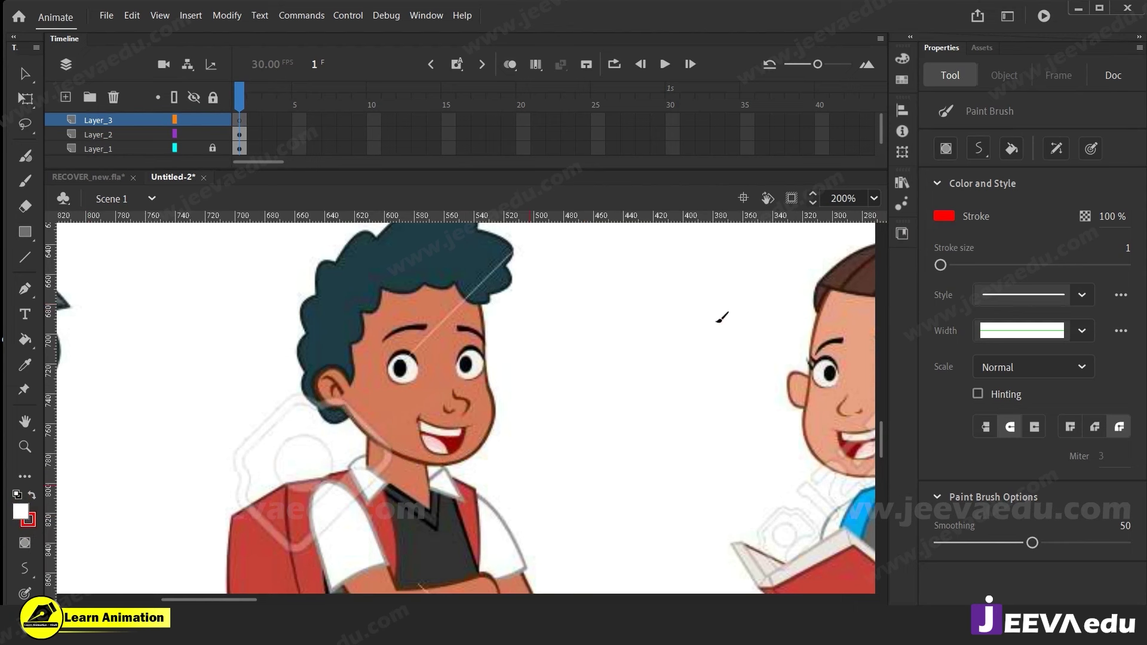
# Draw a red line from the boy's forehead hairline to below the chin and bend its upper part along the forehead to the eye
pyautogui.press('v')
pyautogui.press('n')
pyautogui.moveTo(468, 449); pyautogui.dragTo(459, 477)
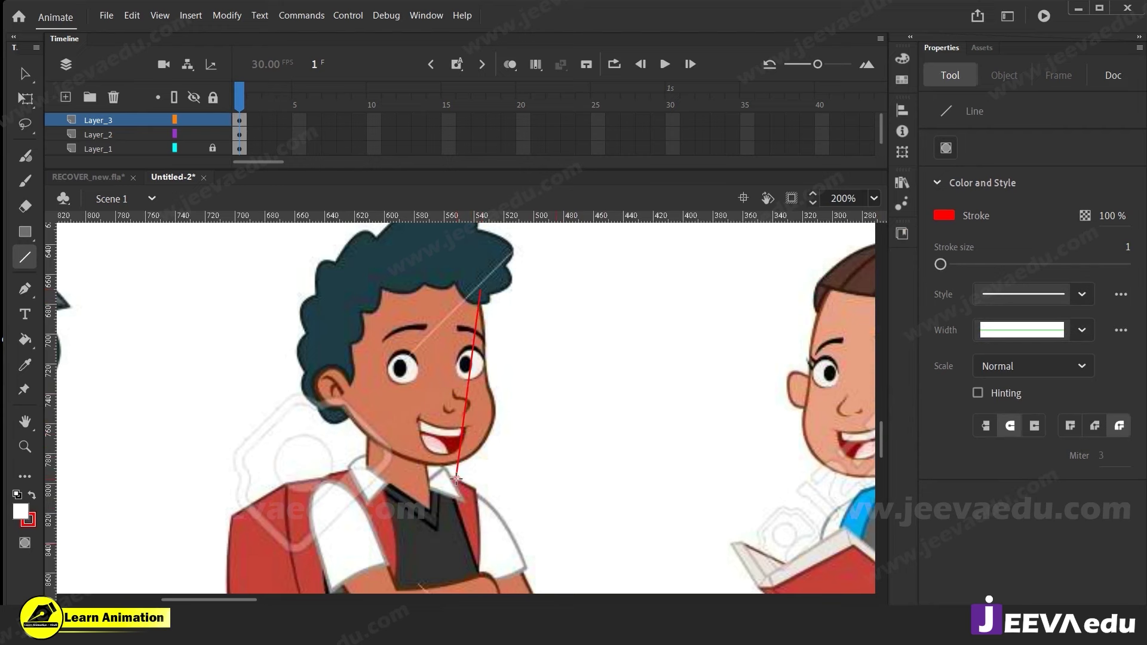
pyautogui.press('z')
pyautogui.click(448, 422)
pyautogui.press('v')
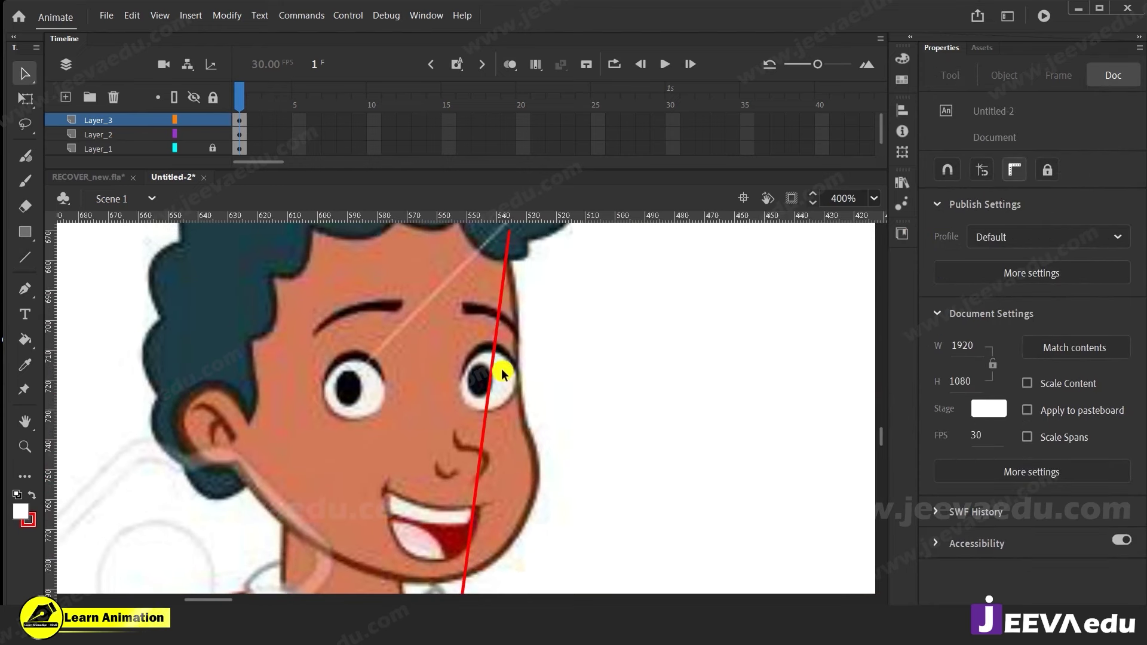
pyautogui.moveTo(494, 355); pyautogui.dragTo(519, 360)
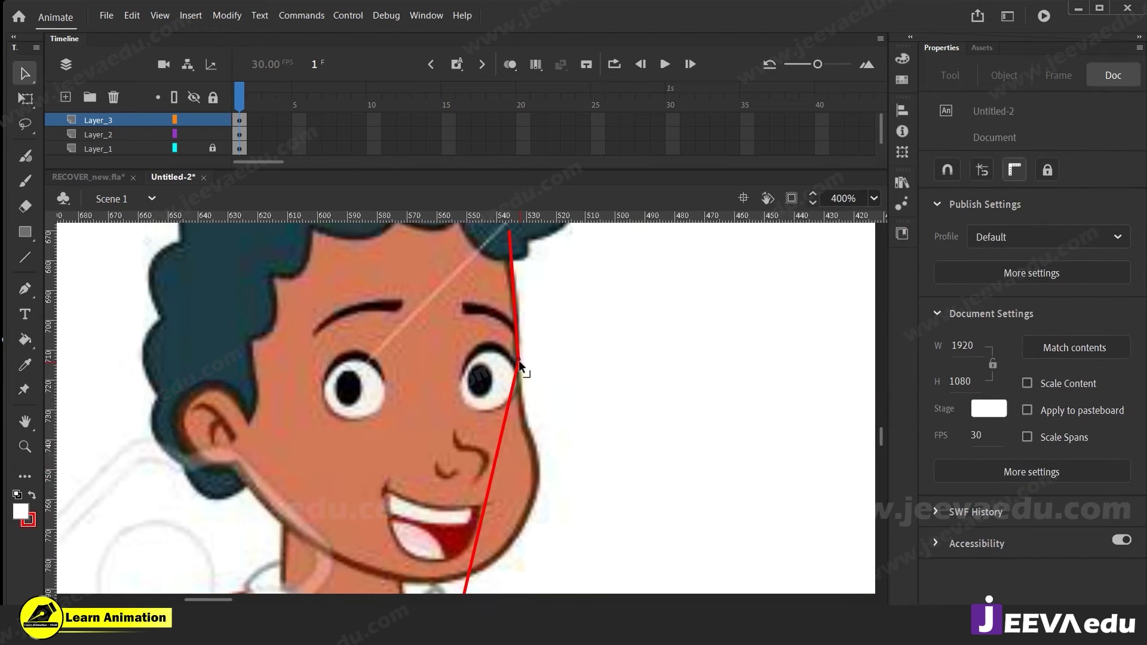
pyautogui.moveTo(516, 310); pyautogui.dragTo(518, 311)
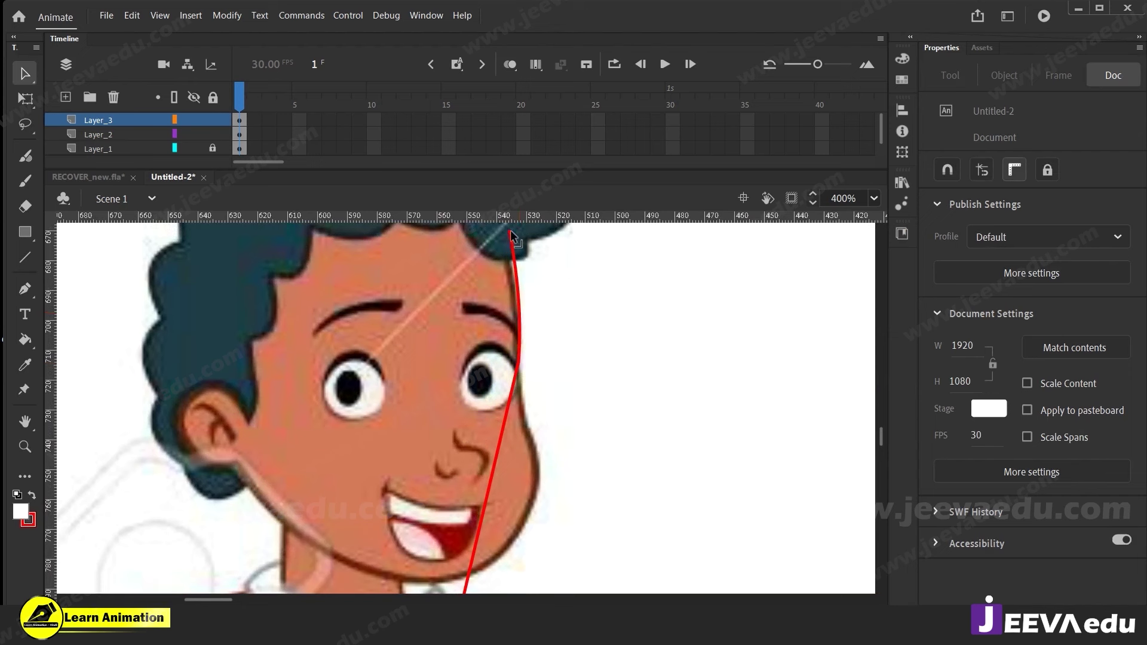
# Shape the lower line around the cheek and chin, and extend it along the jaw to the ear
pyautogui.moveTo(500, 435); pyautogui.dragTo(555, 478)
pyautogui.moveTo(532, 427); pyautogui.dragTo(556, 367)
pyautogui.press('space')
pyautogui.moveTo(506, 525); pyautogui.dragTo(220, 362)
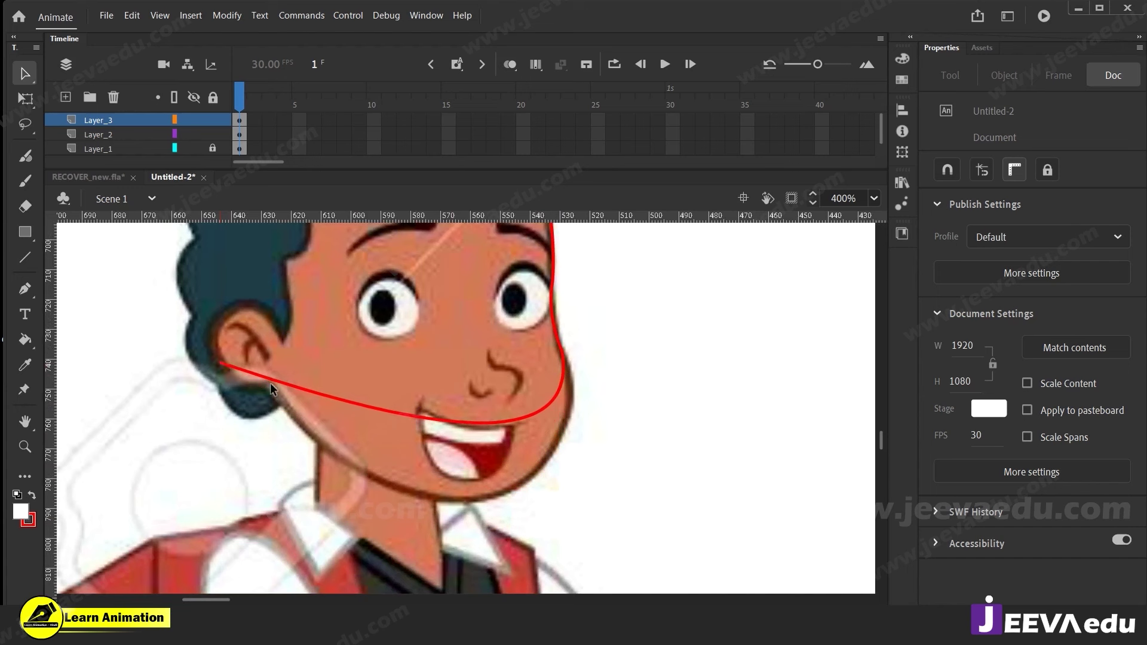
pyautogui.moveTo(439, 422); pyautogui.dragTo(385, 509)
pyautogui.moveTo(505, 469)
pyautogui.mouseDown()
pyautogui.moveTo(517, 479)
pyautogui.moveTo(558, 449)
pyautogui.mouseUp()
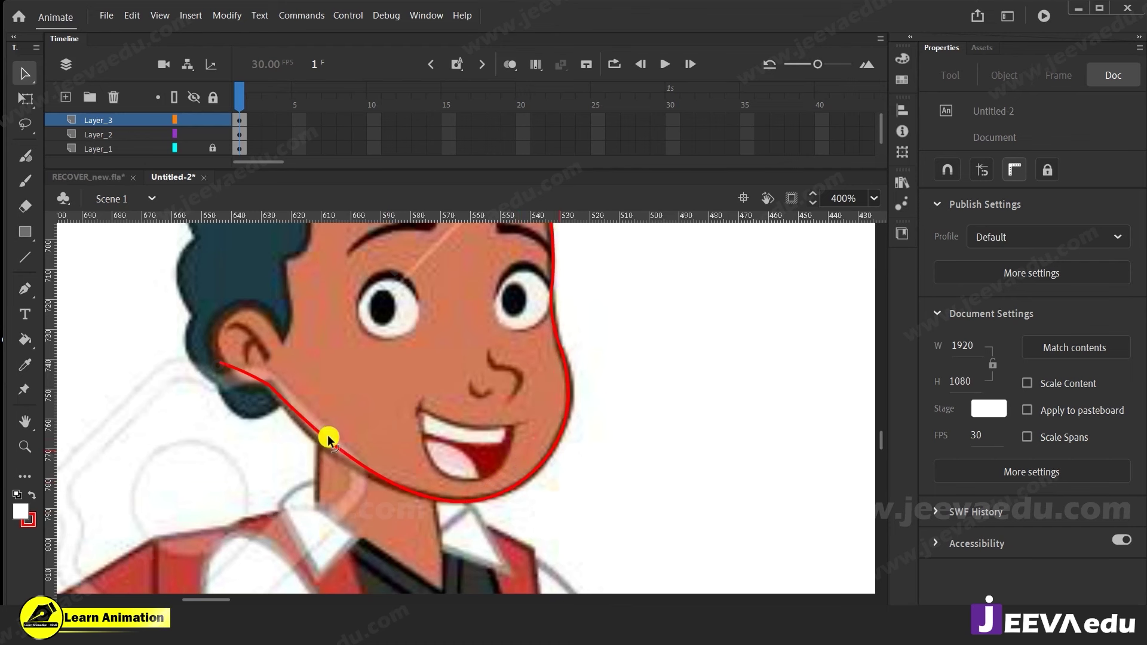
# Raise the outline's ear end up into the hair and close the outline with a line across to the forehead's front hairline
pyautogui.scroll(2, 318, 439)
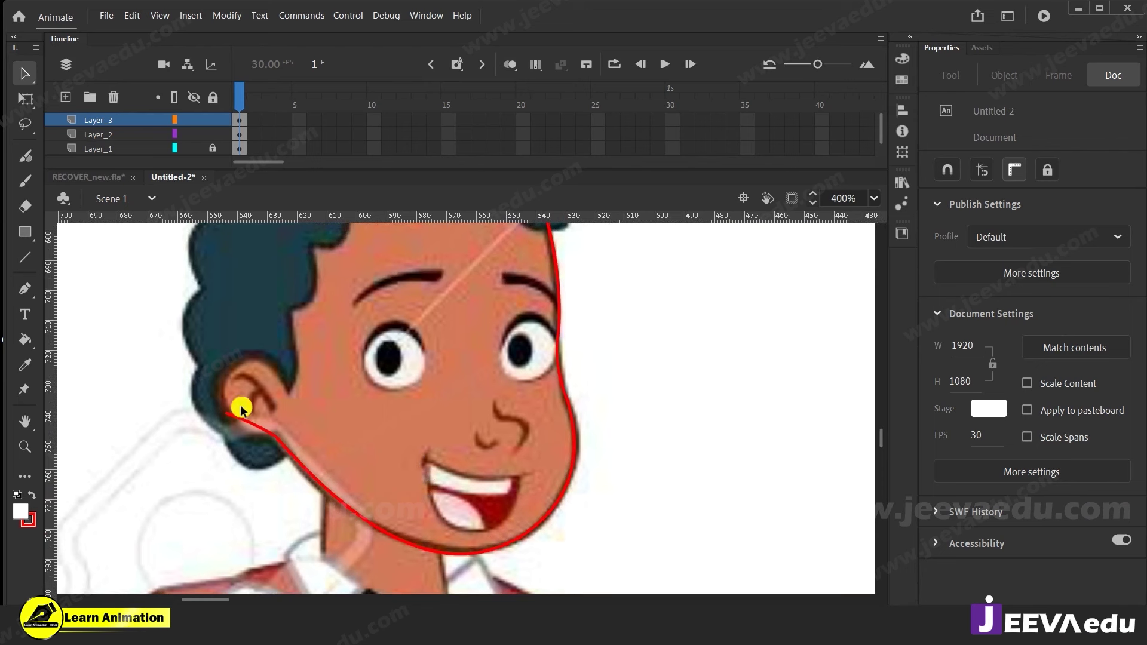
pyautogui.moveTo(227, 412); pyautogui.dragTo(250, 263)
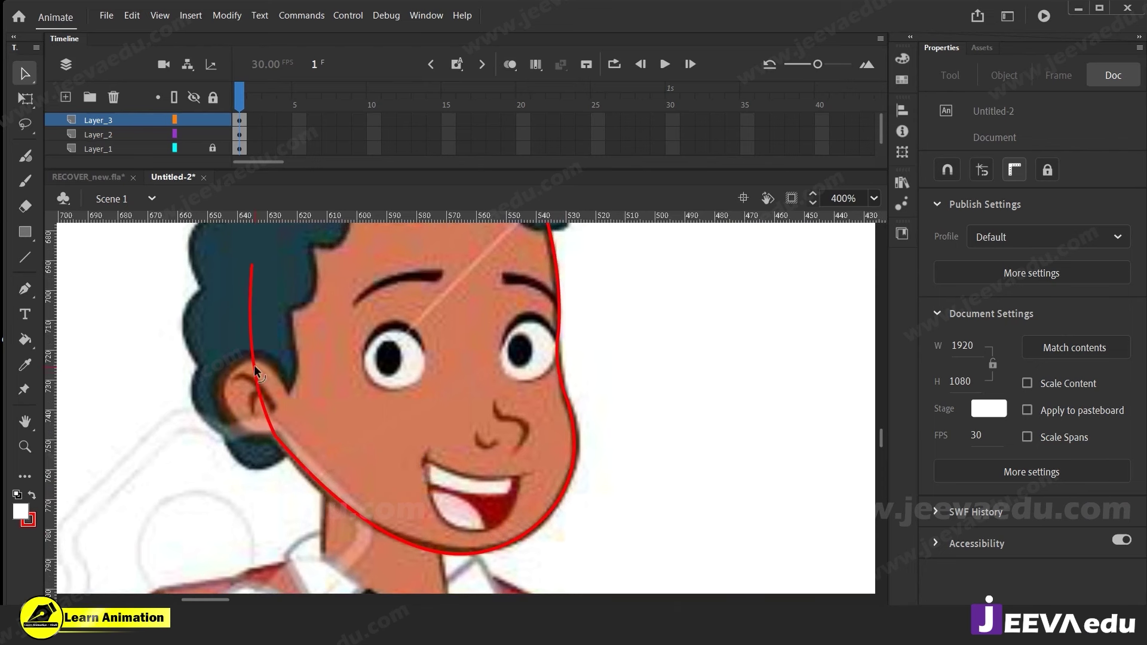
pyautogui.scroll(5, 253, 382)
pyautogui.moveTo(251, 389); pyautogui.dragTo(572, 327)
pyautogui.click(558, 332)
pyautogui.press('Delete')
pyautogui.click(545, 324)
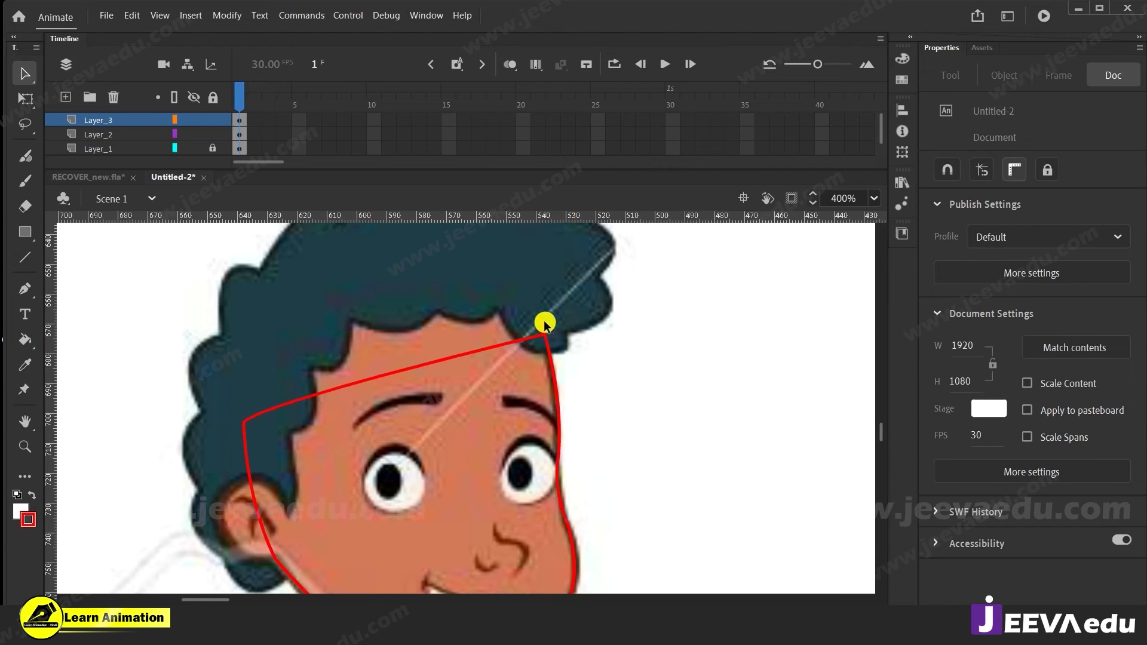
# Curve the outline's upper edge into a rounded skull through the hair and smooth the back of the head
pyautogui.moveTo(475, 347)
pyautogui.mouseDown()
pyautogui.moveTo(486, 289)
pyautogui.moveTo(467, 300)
pyautogui.mouseUp()
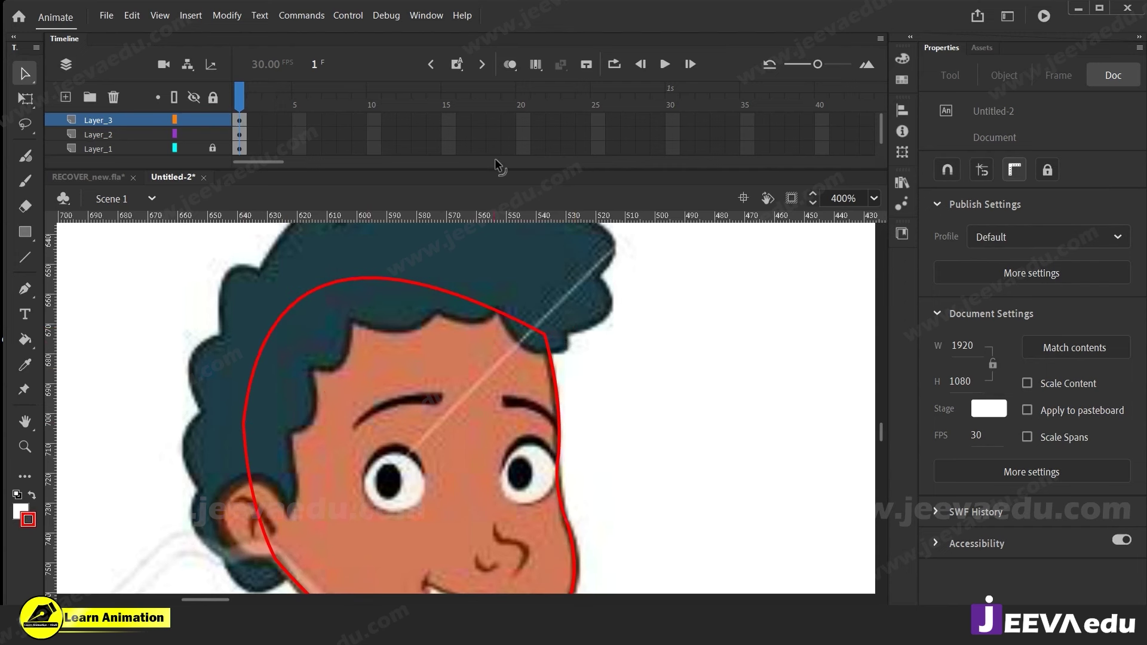
pyautogui.moveTo(493, 342)
pyautogui.mouseDown()
pyautogui.moveTo(506, 370)
pyautogui.moveTo(517, 273)
pyautogui.moveTo(435, 248)
pyautogui.mouseUp()
pyautogui.moveTo(494, 313); pyautogui.dragTo(528, 276)
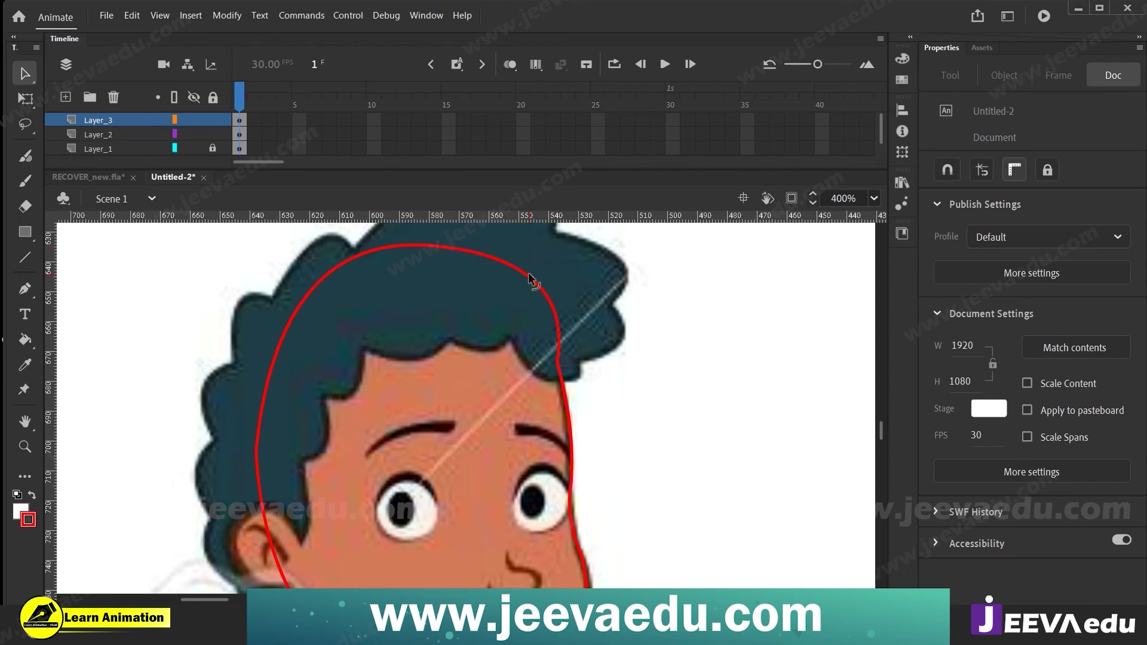
pyautogui.moveTo(437, 250); pyautogui.dragTo(456, 251)
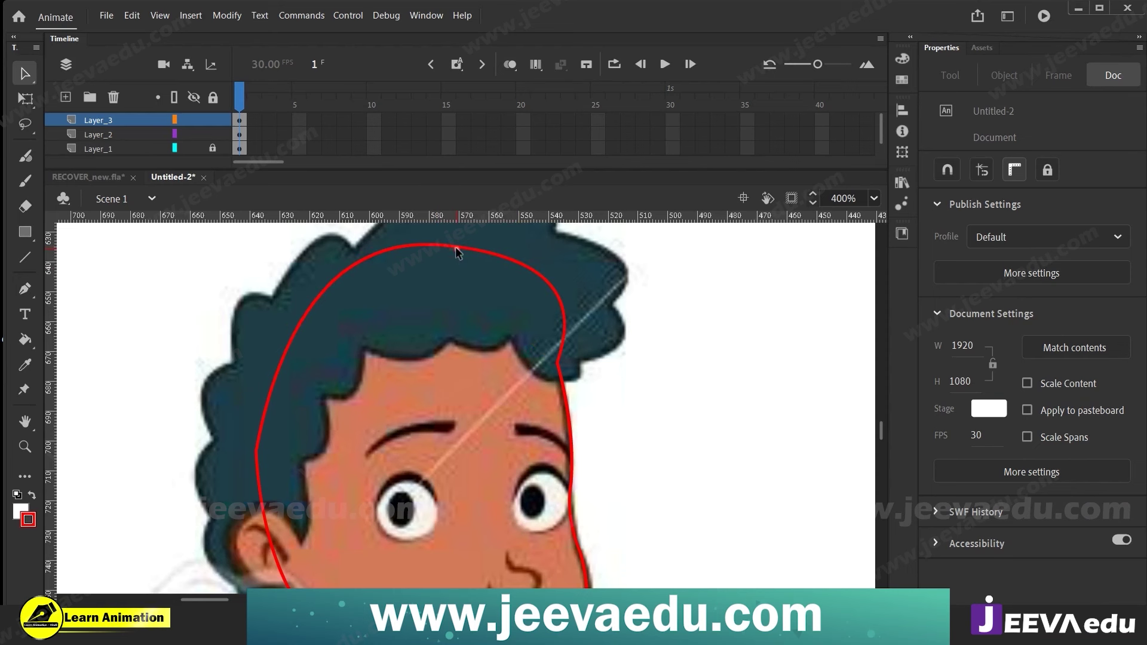
pyautogui.moveTo(560, 297); pyautogui.dragTo(531, 298)
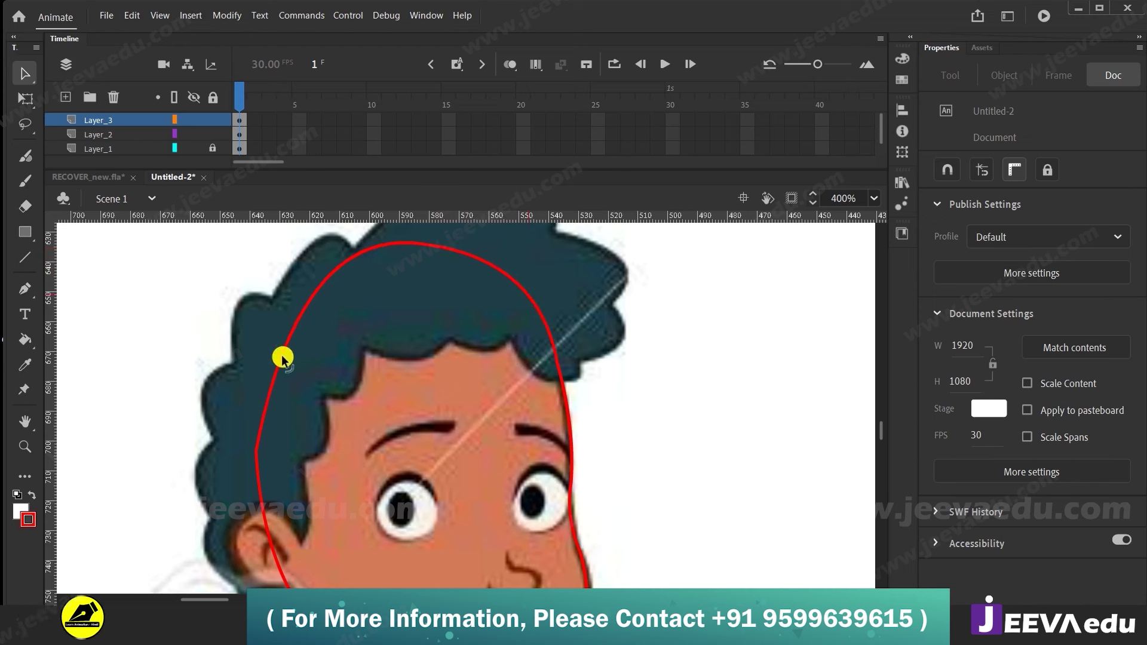
pyautogui.moveTo(283, 359); pyautogui.dragTo(264, 367)
pyautogui.moveTo(456, 484); pyautogui.dragTo(448, 430)
# Select the whole red head outline on Layer_3 and delete it
pyautogui.press('z')
pyautogui.keyDown('alt'); pyautogui.click(555, 444); pyautogui.keyUp('alt')
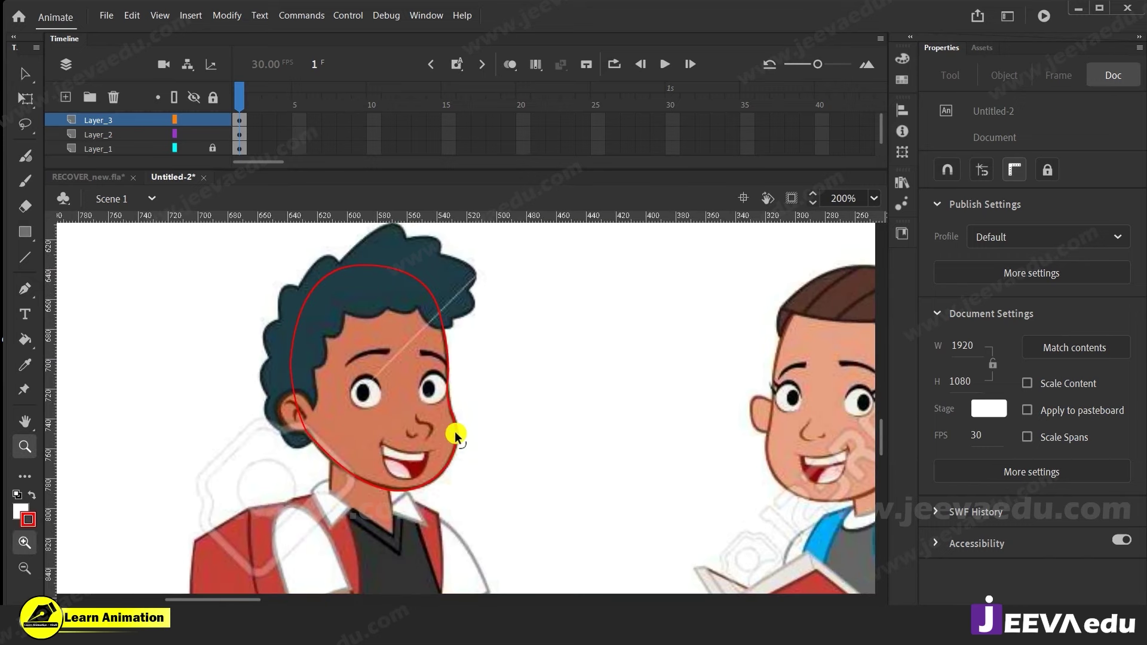
pyautogui.press('v')
pyautogui.click(453, 414)
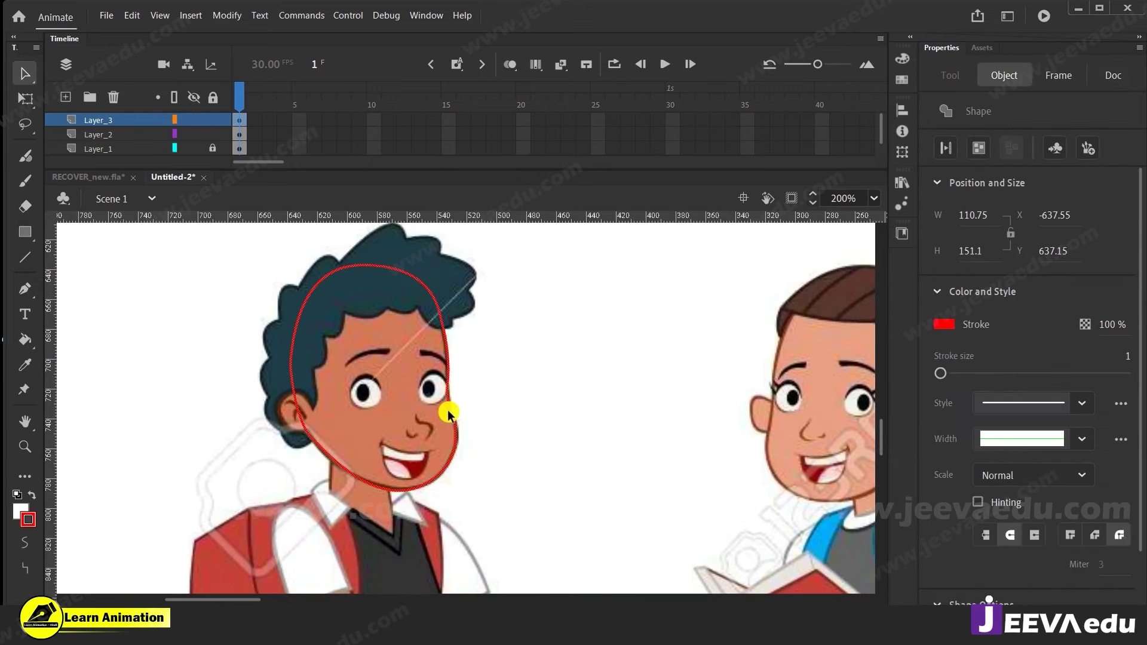
pyautogui.press('Delete')
# Paste the head outline onto Layer_3's first frame, over the boy in the yellow cap
pyautogui.moveTo(665, 472); pyautogui.dragTo(197, 432)
pyautogui.moveTo(752, 483); pyautogui.dragTo(149, 467)
pyautogui.moveTo(428, 470); pyautogui.dragTo(236, 456)
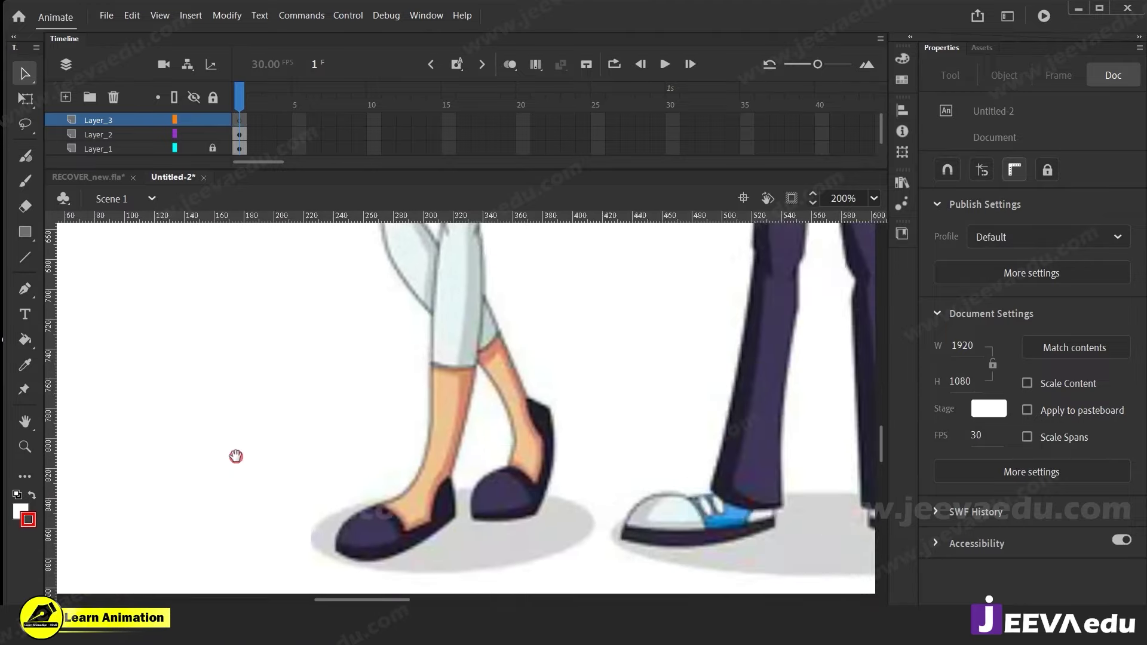
pyautogui.moveTo(613, 287); pyautogui.dragTo(353, 519)
pyautogui.moveTo(525, 313); pyautogui.dragTo(435, 525)
pyautogui.moveTo(493, 324); pyautogui.dragTo(463, 584)
pyautogui.moveTo(448, 477); pyautogui.dragTo(307, 509)
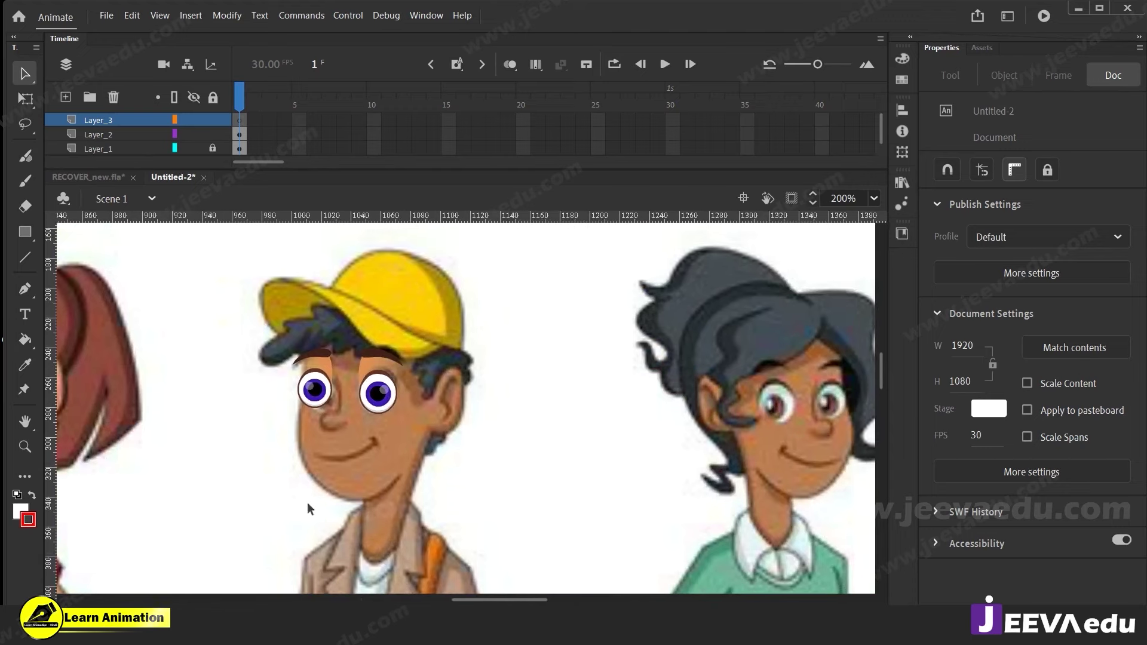
pyautogui.moveTo(363, 429); pyautogui.dragTo(417, 436)
pyautogui.click(240, 121)
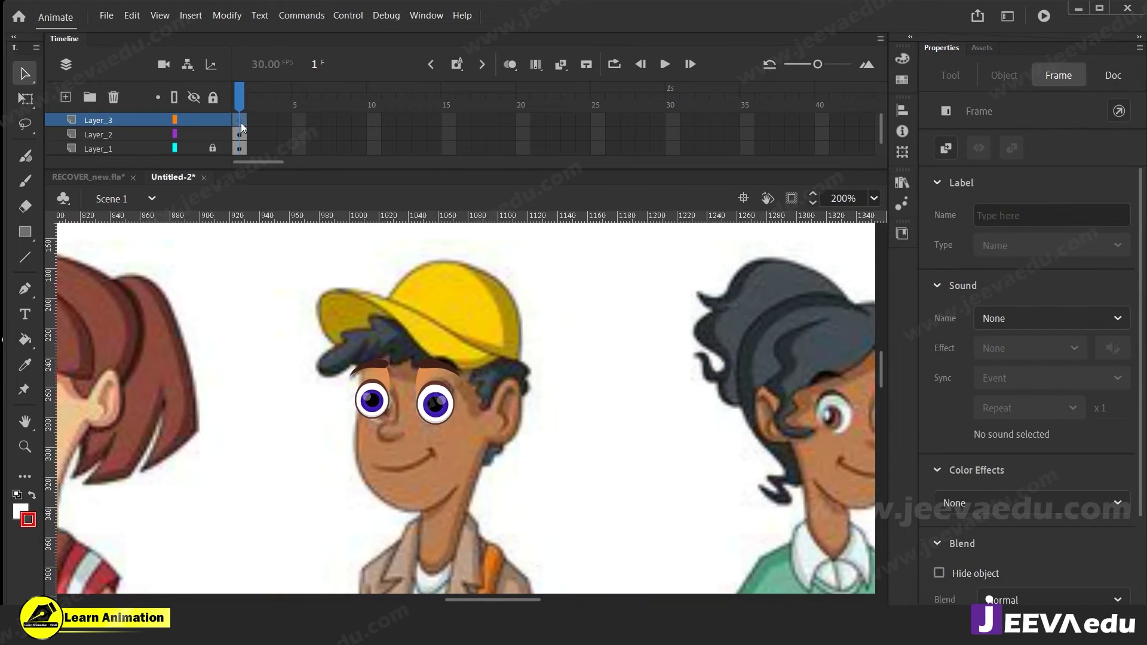
pyautogui.hotkey('ctrl', 'v')
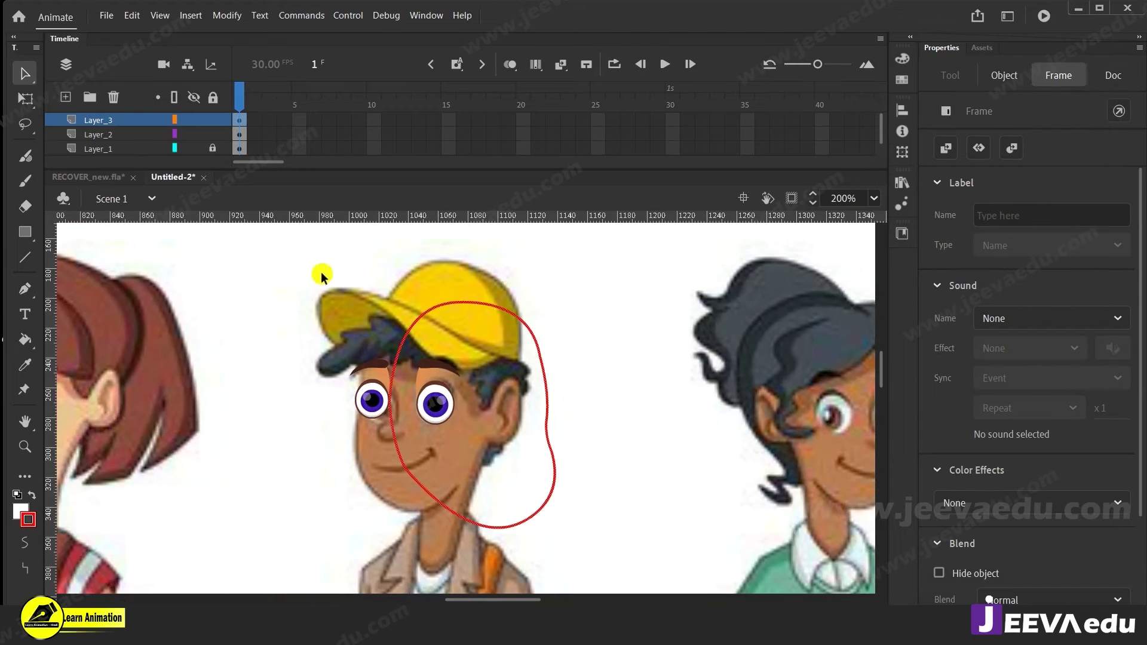
# Flip the pasted outline horizontally and move it over the capped boy's face so it meets his chin
pyautogui.click(236, 16)
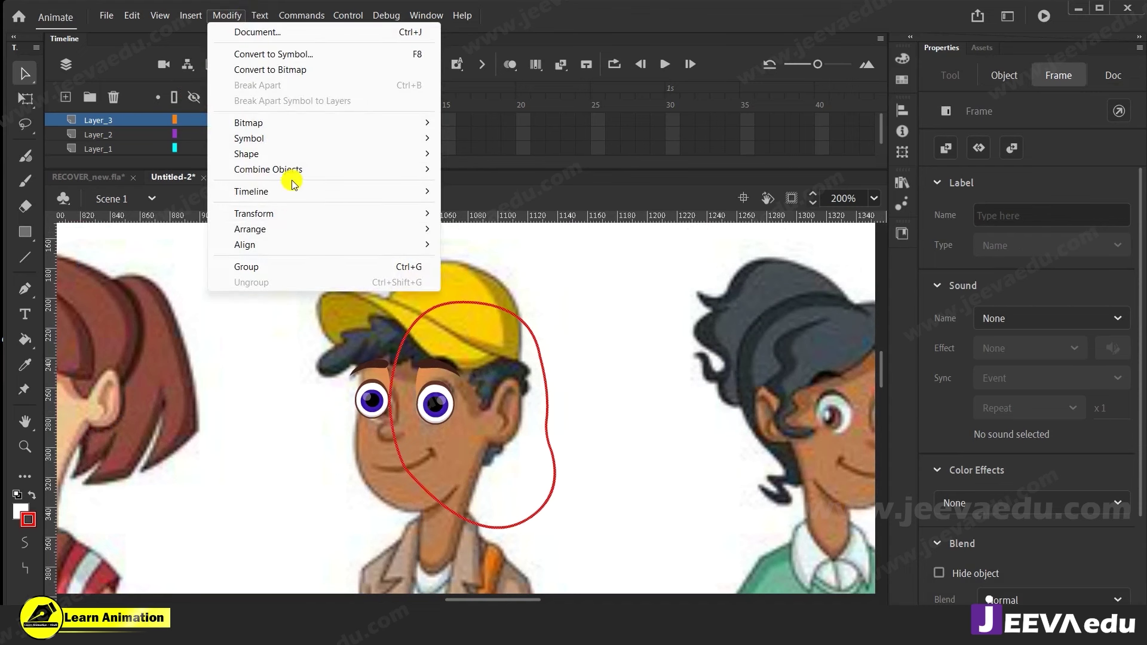
pyautogui.moveTo(290, 214)
pyautogui.click(490, 373)
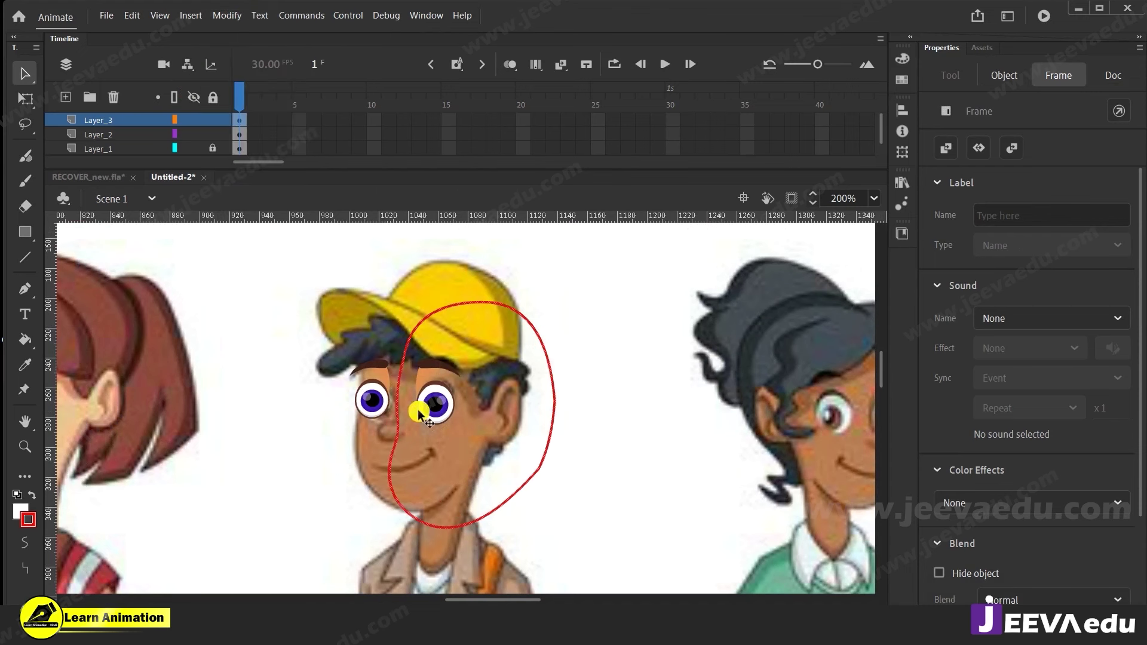
pyautogui.moveTo(398, 412); pyautogui.dragTo(366, 393)
# Narrow the head outline from its ear side to a width of 106.3 with Free Transform
pyautogui.click(478, 420)
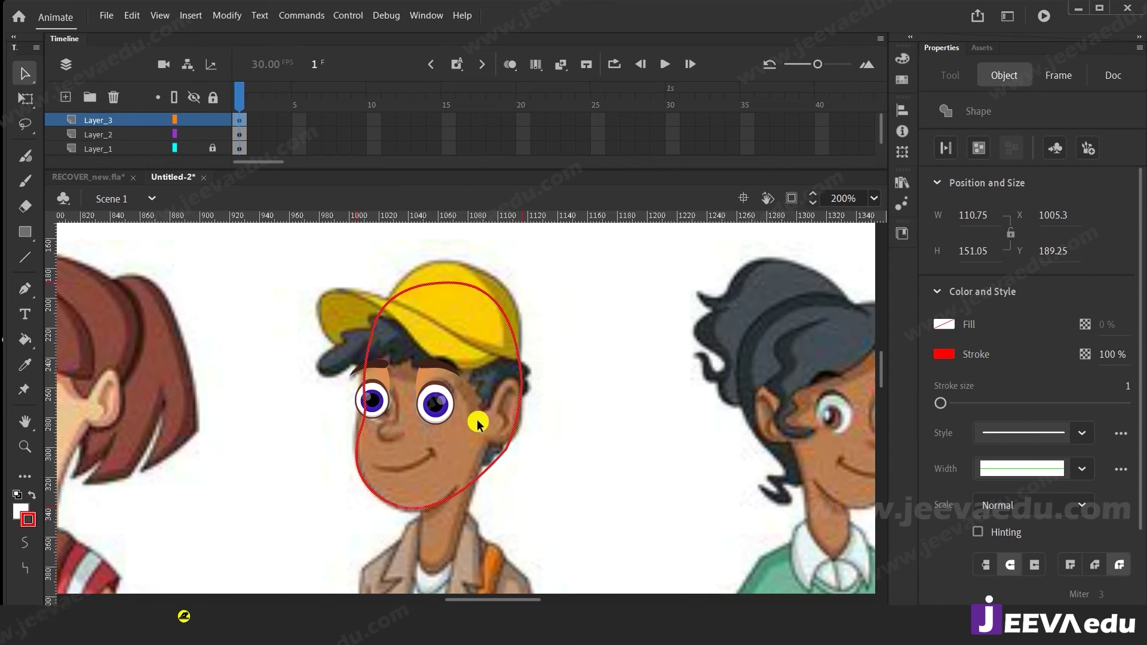
pyautogui.press('q')
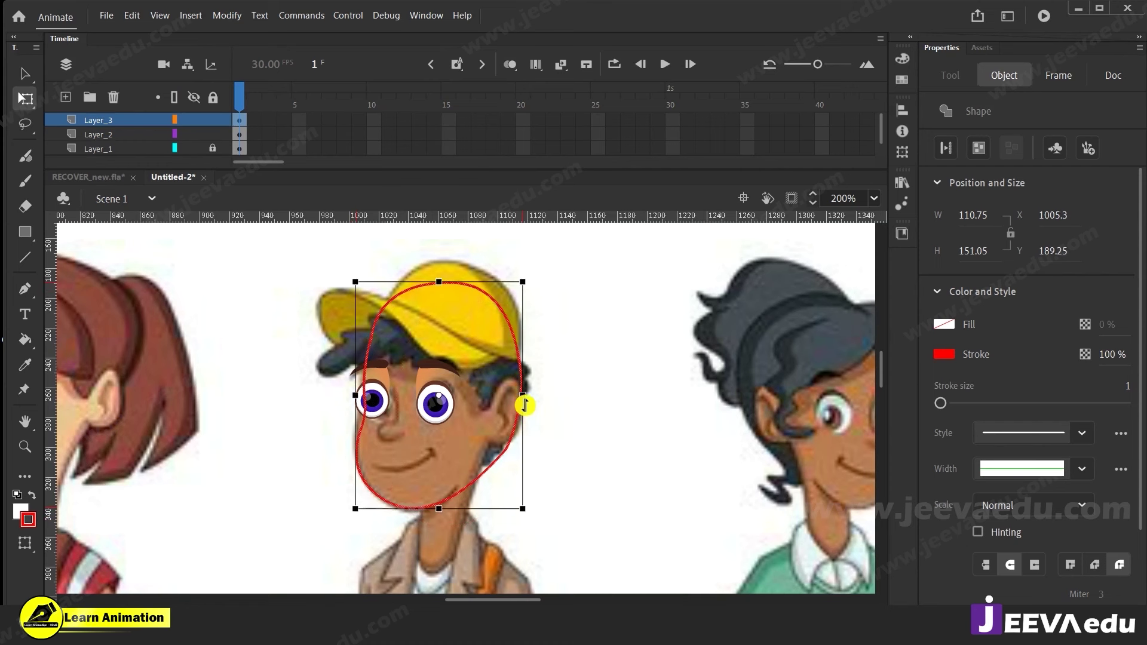
pyautogui.moveTo(524, 397); pyautogui.dragTo(516, 396)
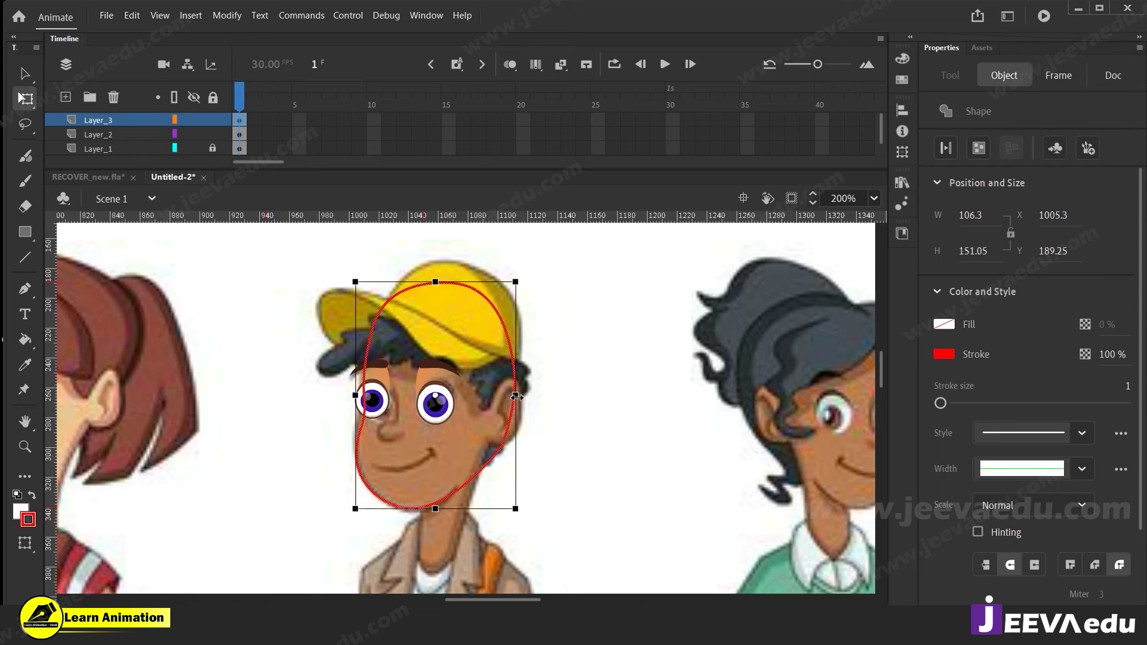
pyautogui.click(557, 439)
# Bend the outline's front edge along the forehead and hair, and flatten its upper edge across the cap
pyautogui.press('z')
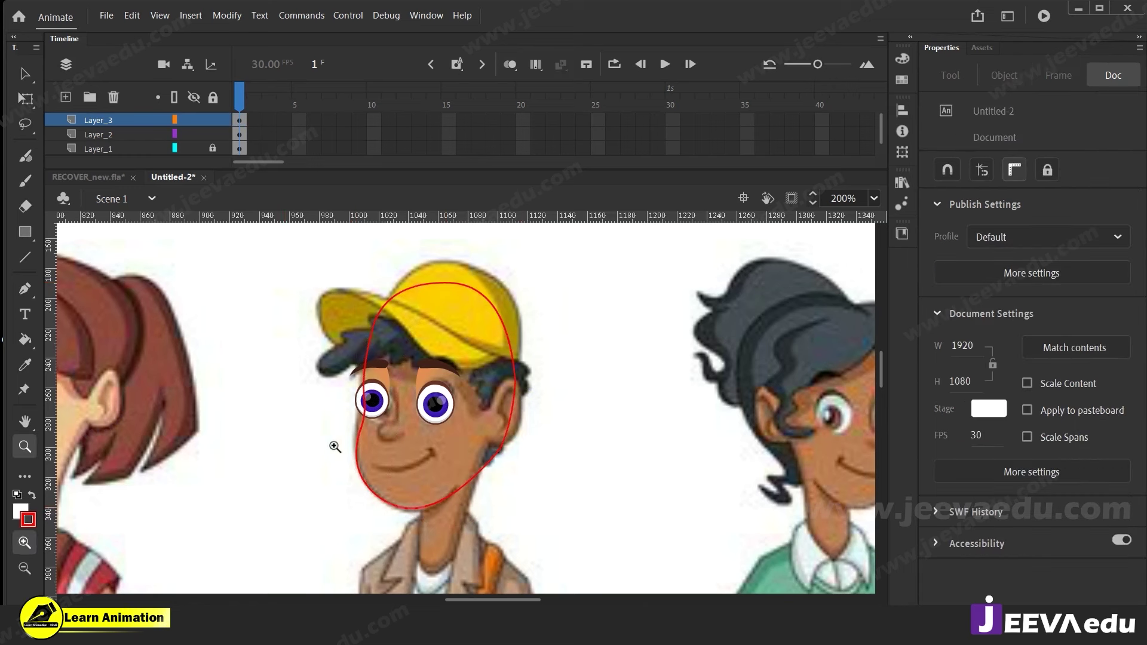
pyautogui.click(333, 443)
pyautogui.moveTo(448, 463); pyautogui.dragTo(367, 475)
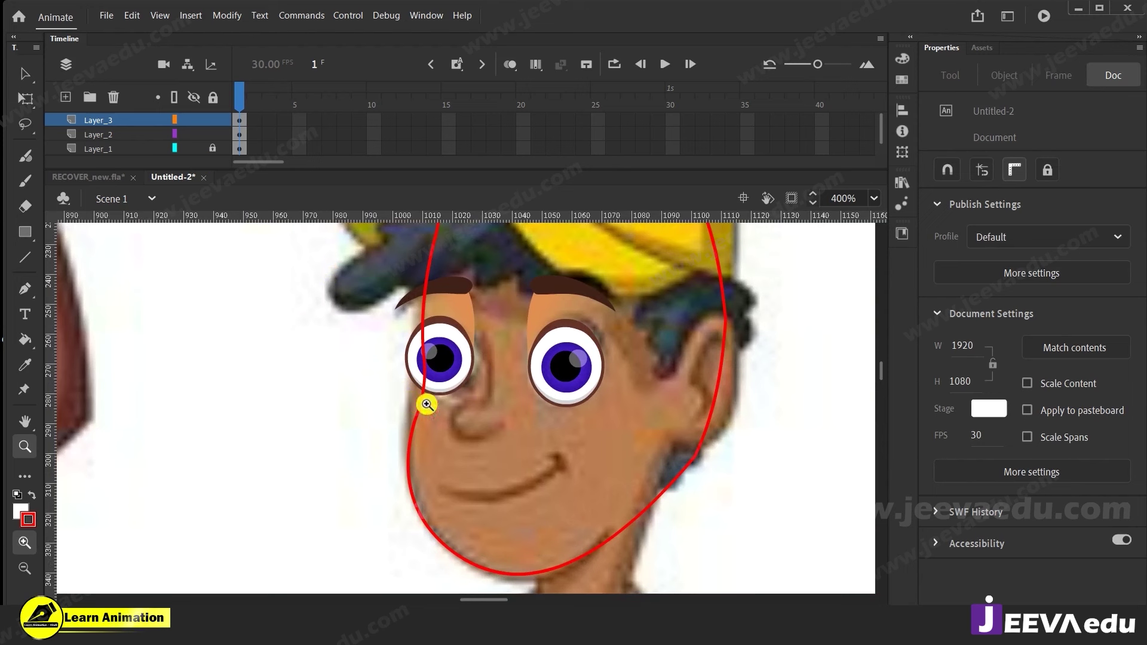
pyautogui.press('v')
pyautogui.moveTo(417, 411); pyautogui.dragTo(410, 321)
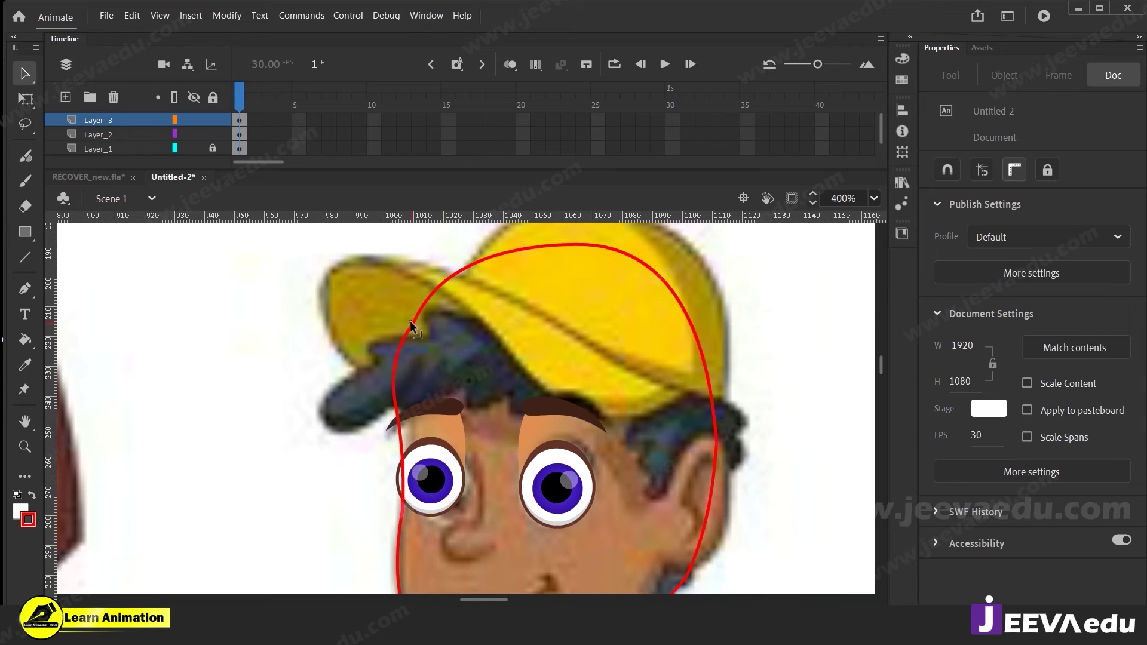
pyautogui.moveTo(500, 253)
pyautogui.mouseDown()
pyautogui.moveTo(541, 281)
pyautogui.moveTo(493, 270)
pyautogui.mouseUp()
# Refine the outline's curve beside the front eye and along the underside of the chin
pyautogui.moveTo(506, 432); pyautogui.dragTo(522, 325)
pyautogui.click(419, 302)
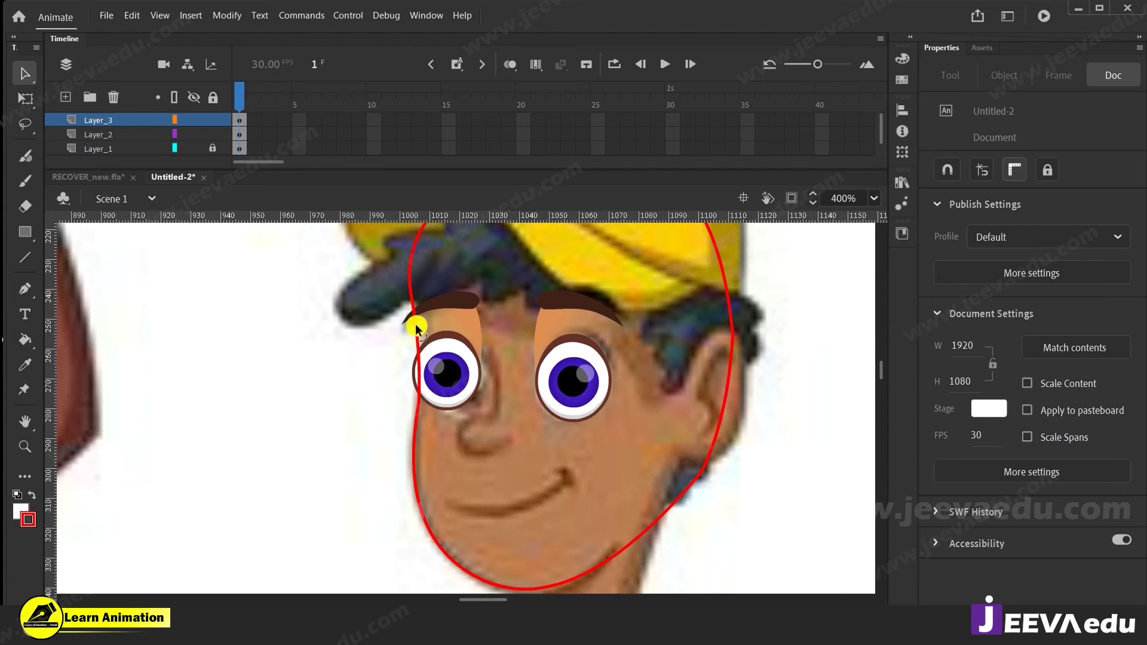
pyautogui.moveTo(416, 335); pyautogui.dragTo(413, 339)
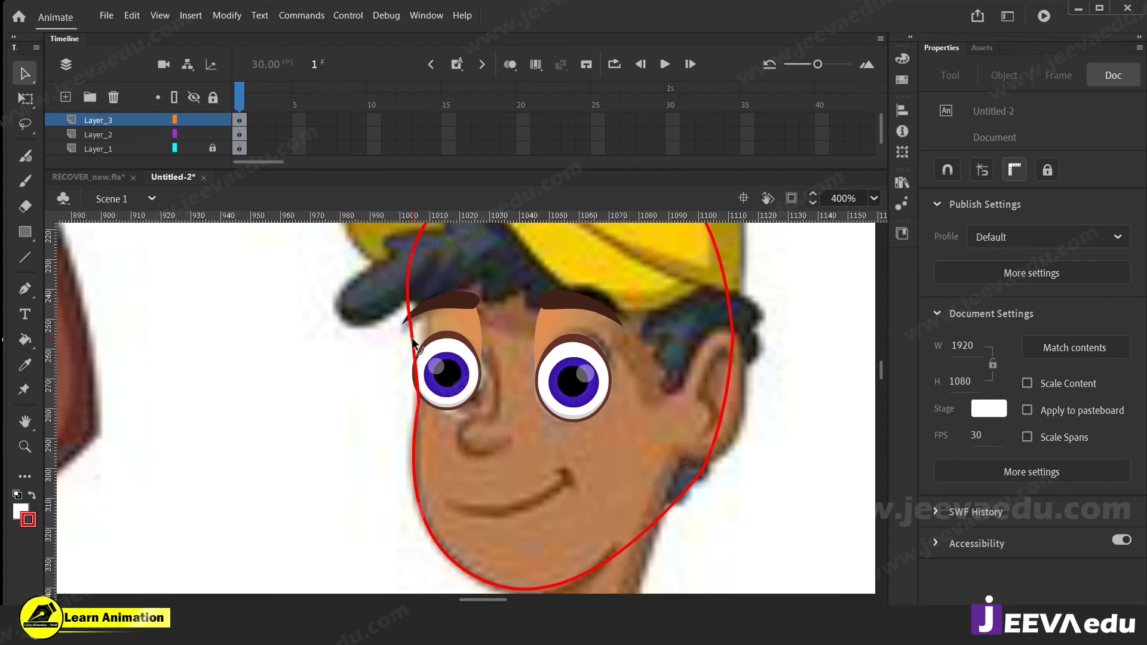
pyautogui.scroll(-2, 488, 426)
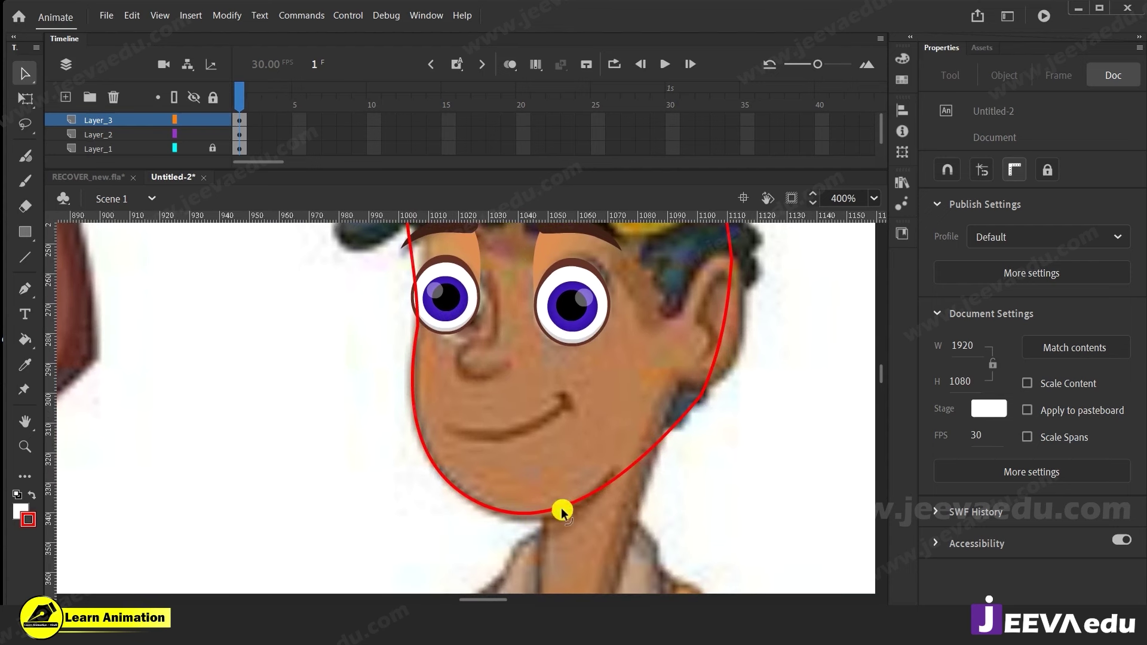
pyautogui.moveTo(558, 514); pyautogui.dragTo(558, 510)
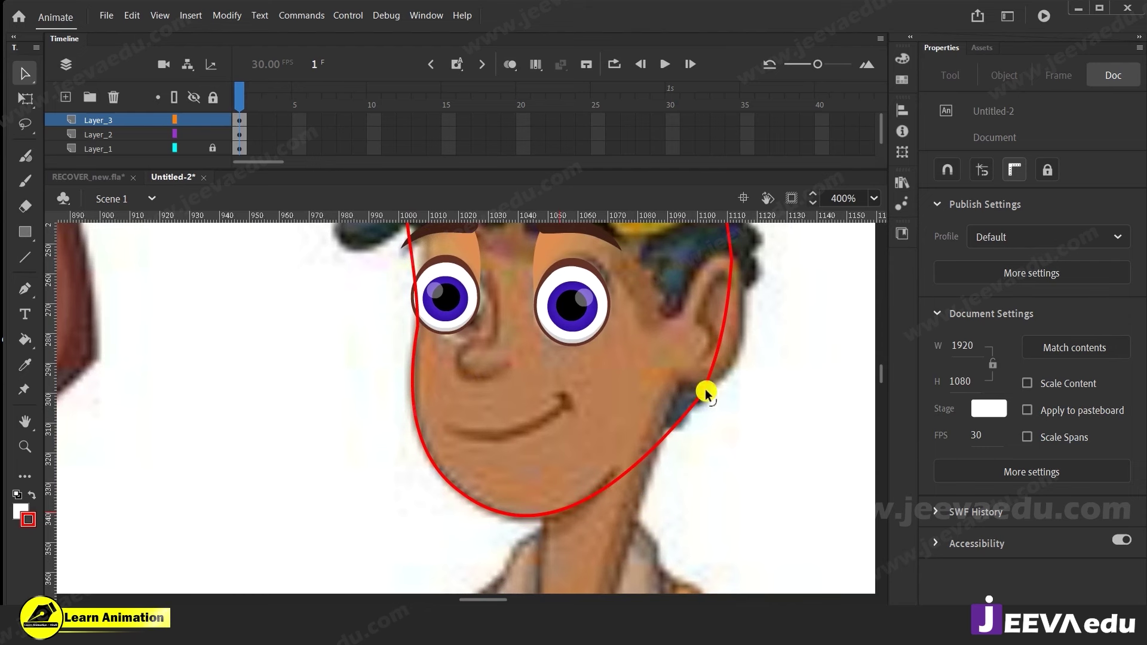
# Fill the closed head outline with white using the Paint Bucket
pyautogui.moveTo(688, 432); pyautogui.dragTo(671, 458)
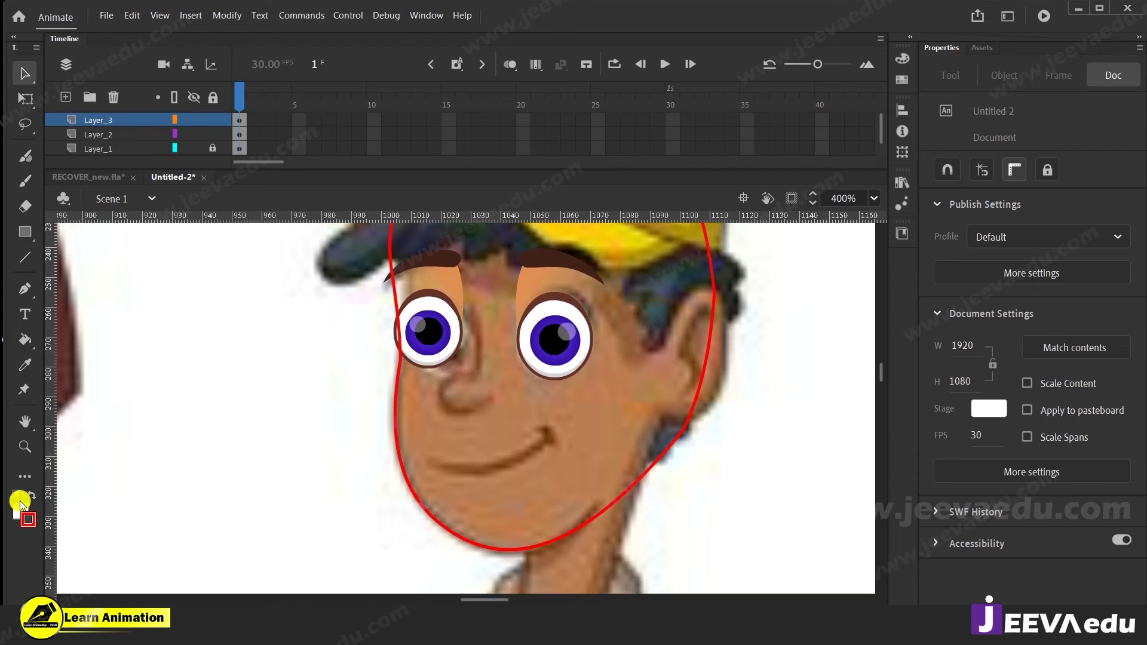
pyautogui.press('k')
pyautogui.click(425, 457)
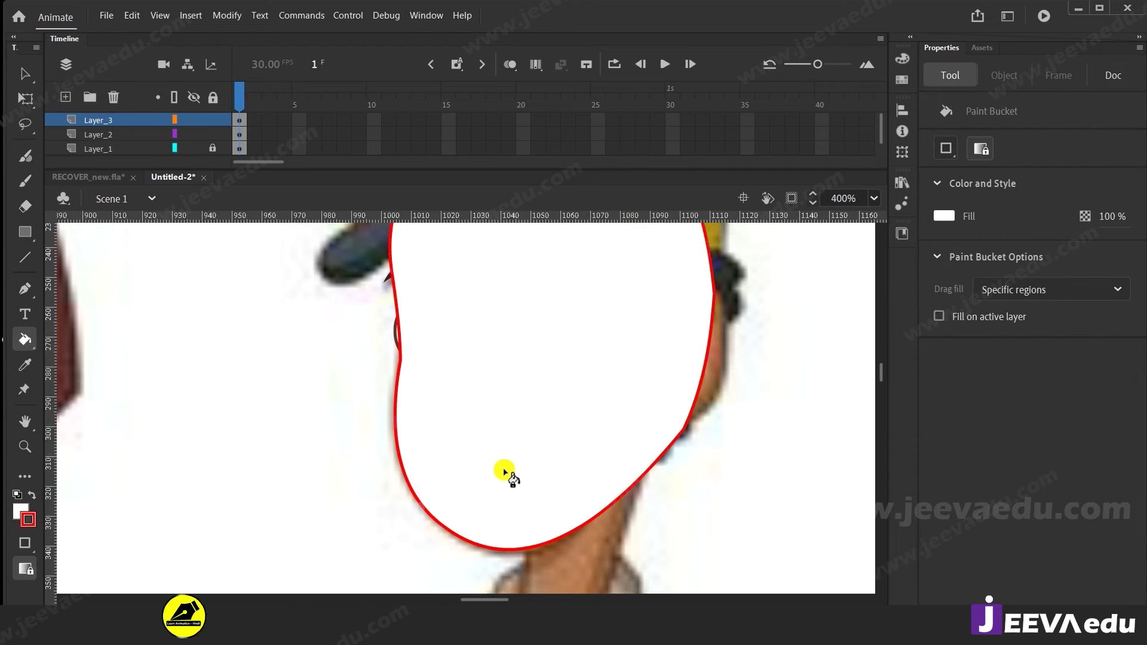
# Select the face fill and move Layer_3 beneath Layer_2 so the face sits behind the eyes
pyautogui.press('z')
pyautogui.keyDown('alt'); pyautogui.click(556, 441); pyautogui.keyUp('alt')
pyautogui.moveTo(503, 454); pyautogui.dragTo(523, 484)
pyautogui.press('v')
pyautogui.click(508, 459)
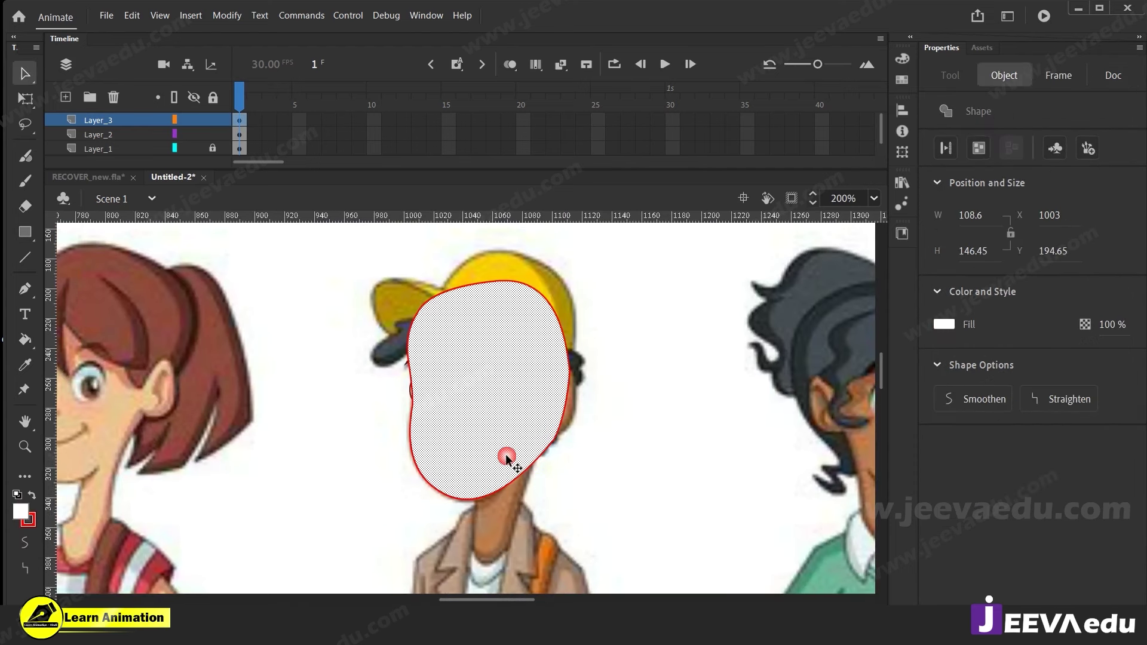
pyautogui.moveTo(128, 119); pyautogui.dragTo(138, 146)
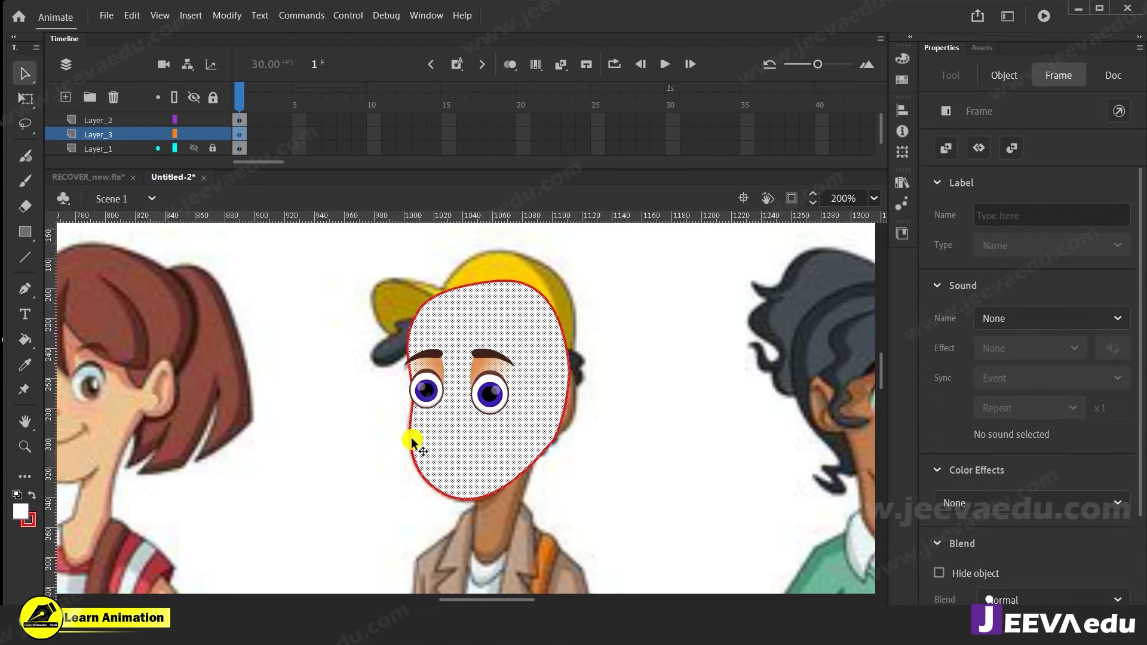
# Change the face fill to a linear gradient and set its second colour stop, E5C58F, to 100% alpha
pyautogui.click(903, 58)
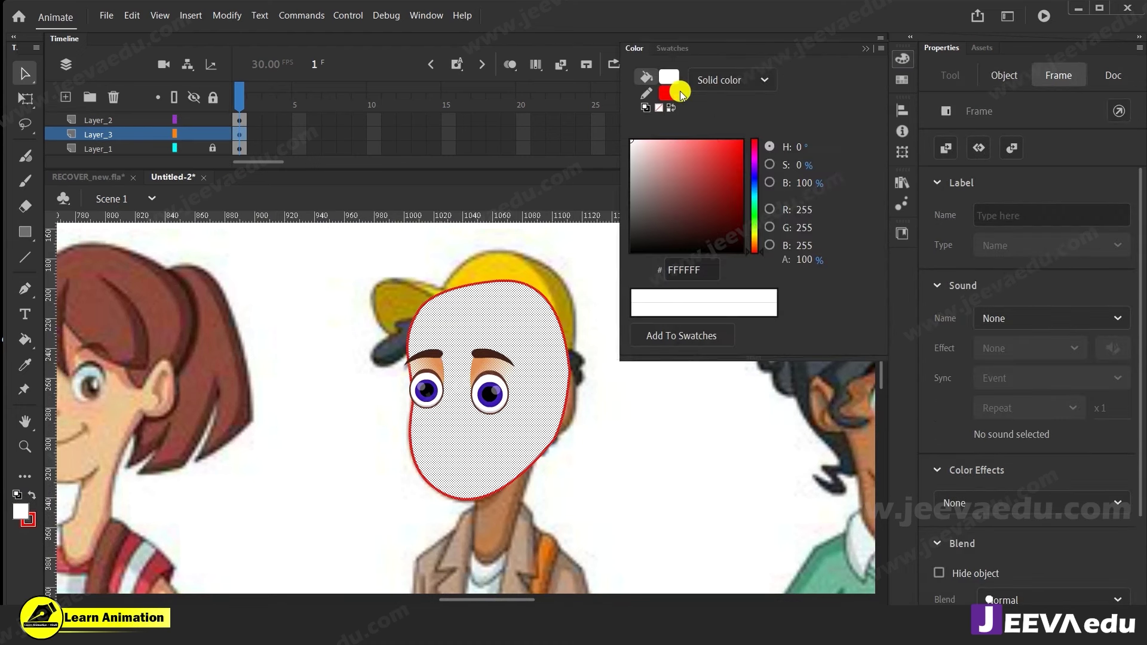
pyautogui.click(716, 81)
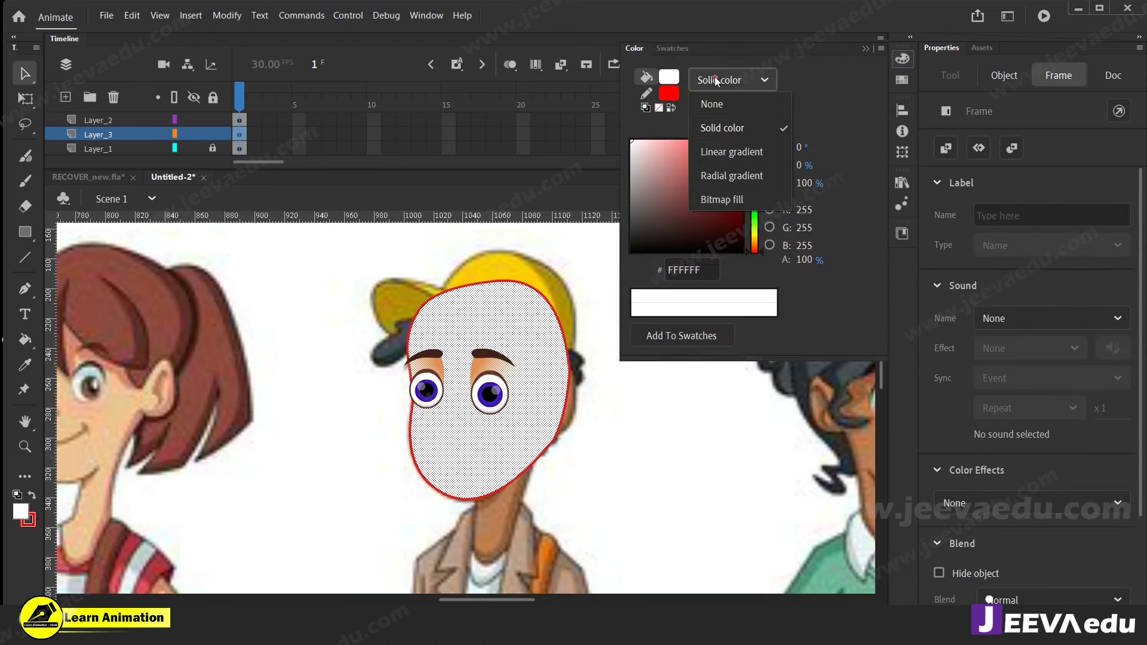
pyautogui.click(717, 160)
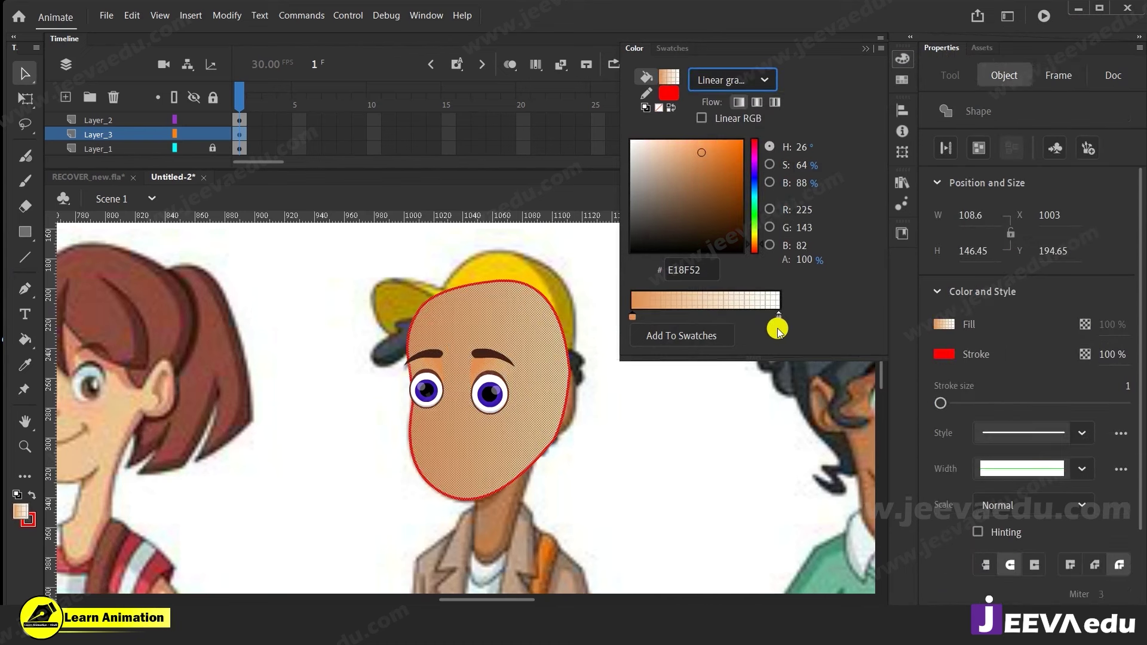
pyautogui.click(779, 319)
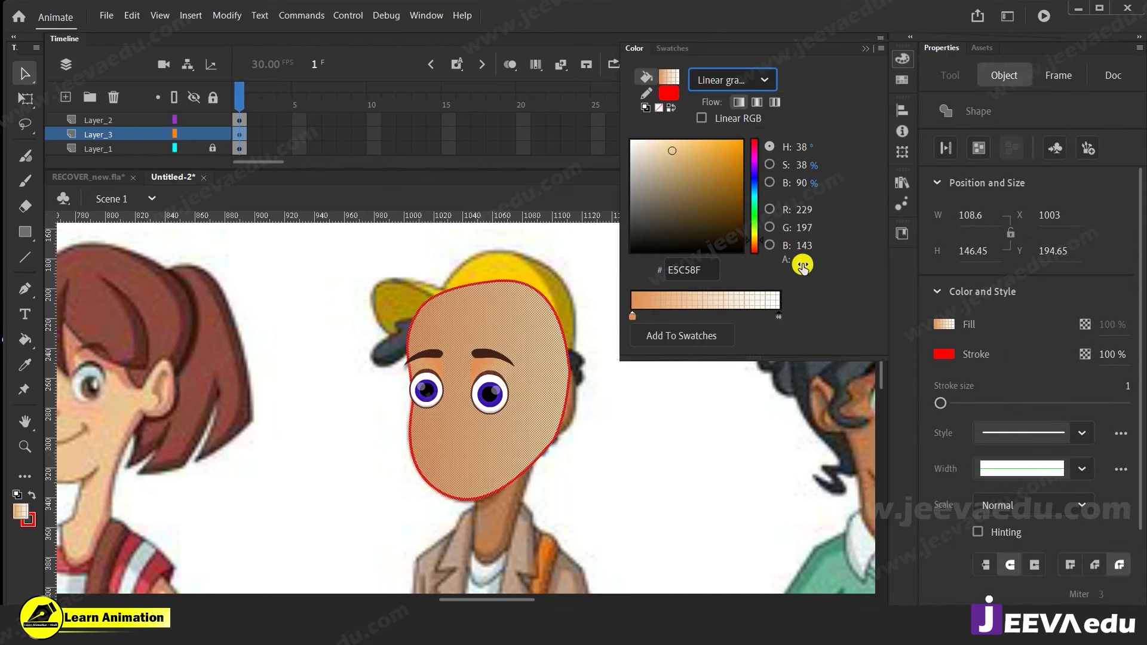
pyautogui.moveTo(799, 259); pyautogui.dragTo(923, 259)
pyautogui.moveTo(778, 317); pyautogui.dragTo(779, 325)
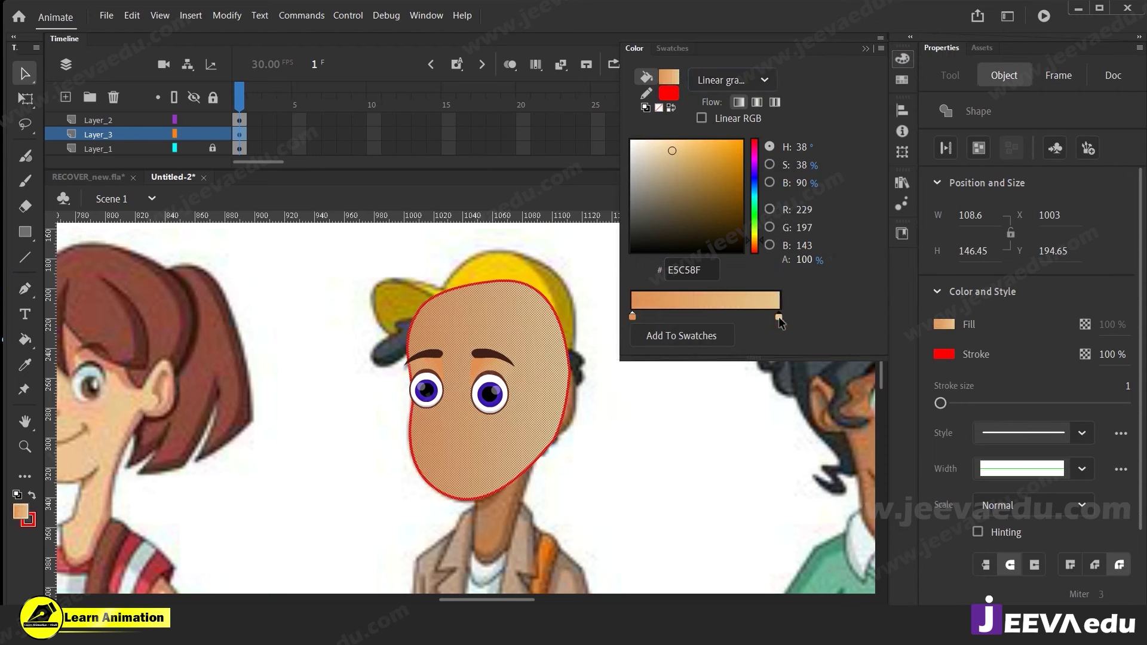
# Try a darker tan, CD9F52, for the second colour stop of the face gradient
pyautogui.click(770, 166)
pyautogui.click(768, 182)
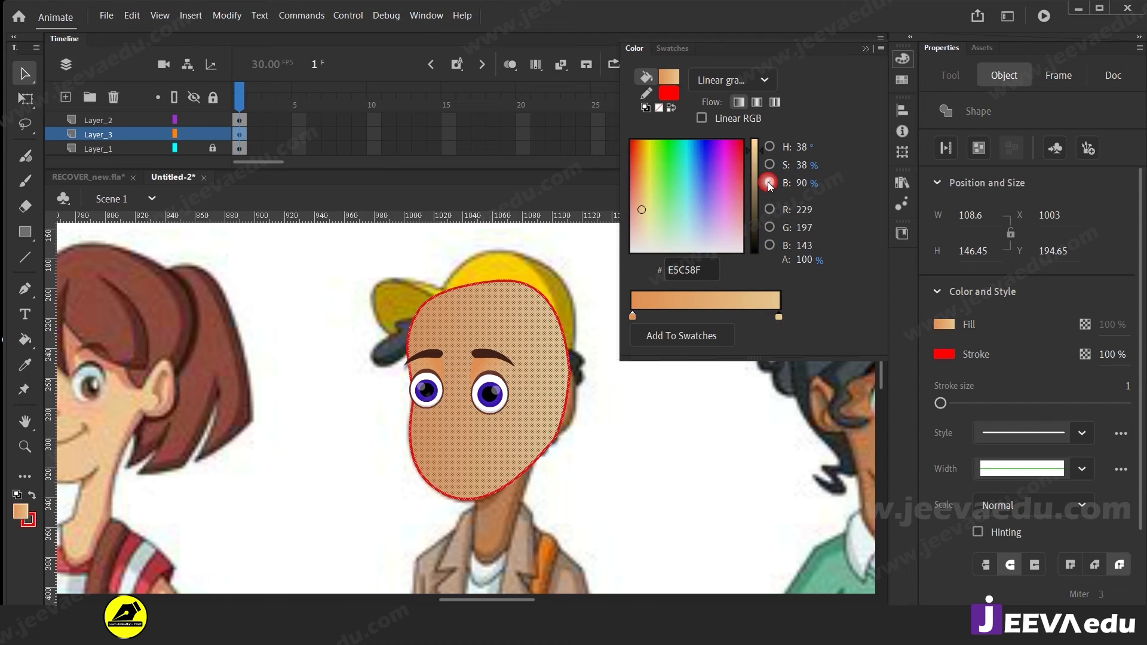
pyautogui.click(769, 165)
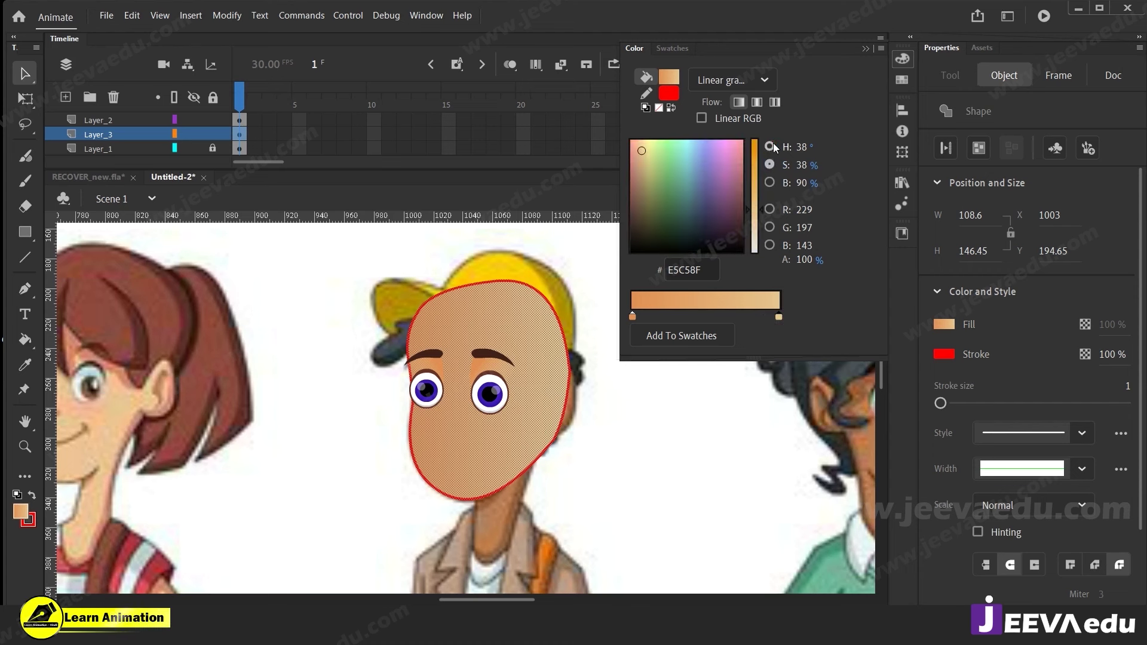
pyautogui.click(770, 148)
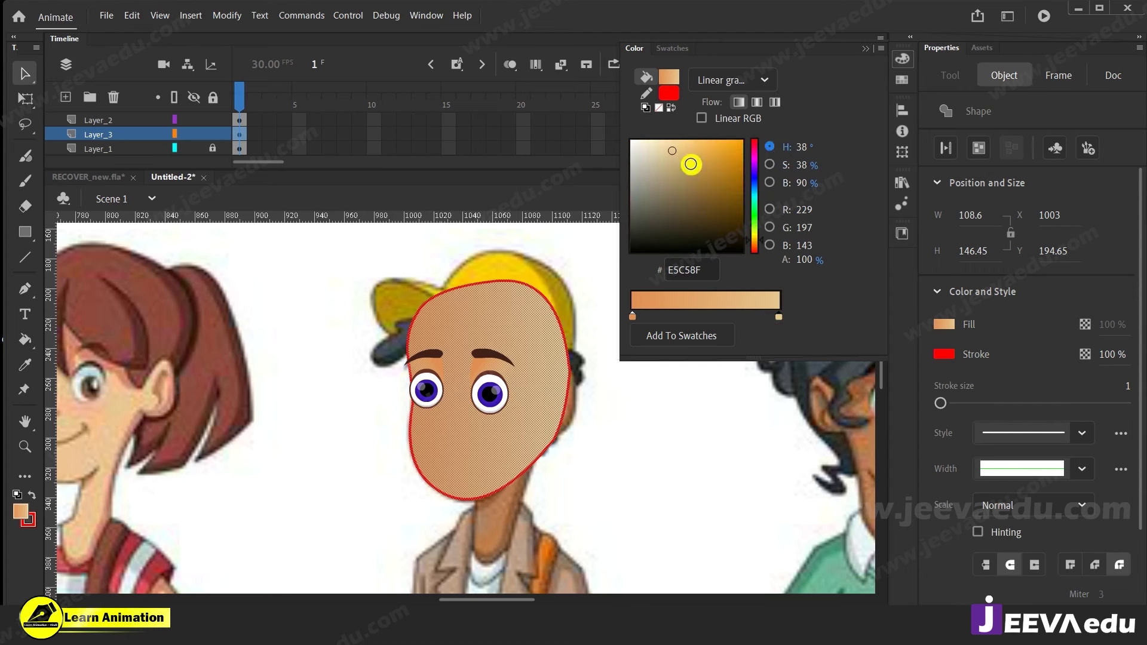
pyautogui.click(694, 161)
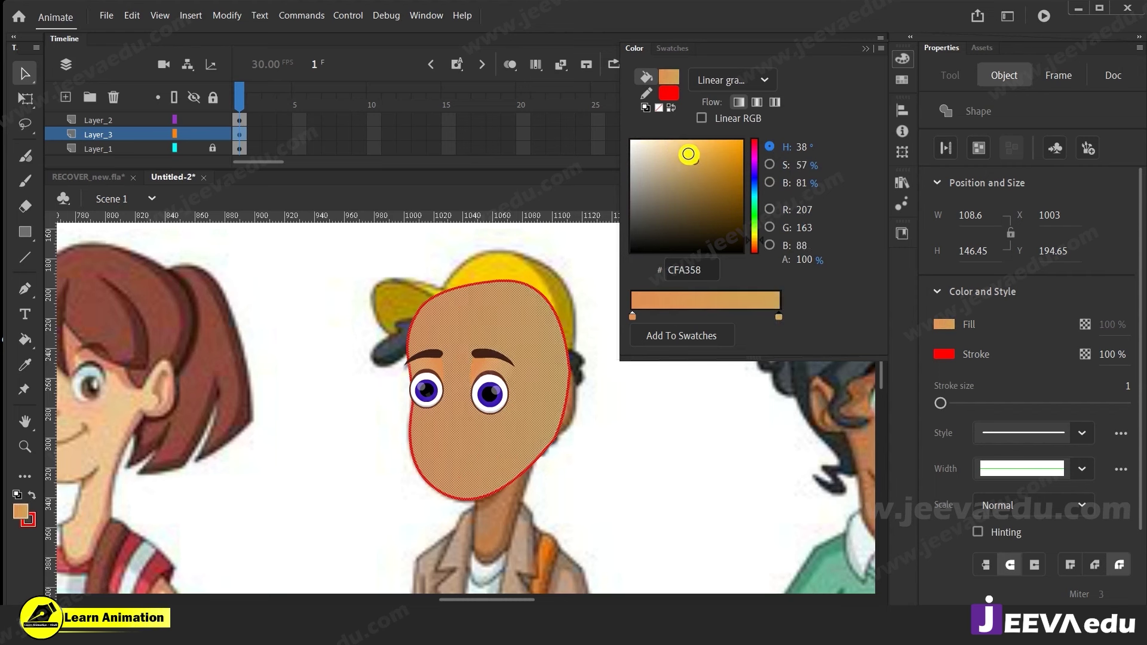
pyautogui.moveTo(687, 152); pyautogui.dragTo(697, 161)
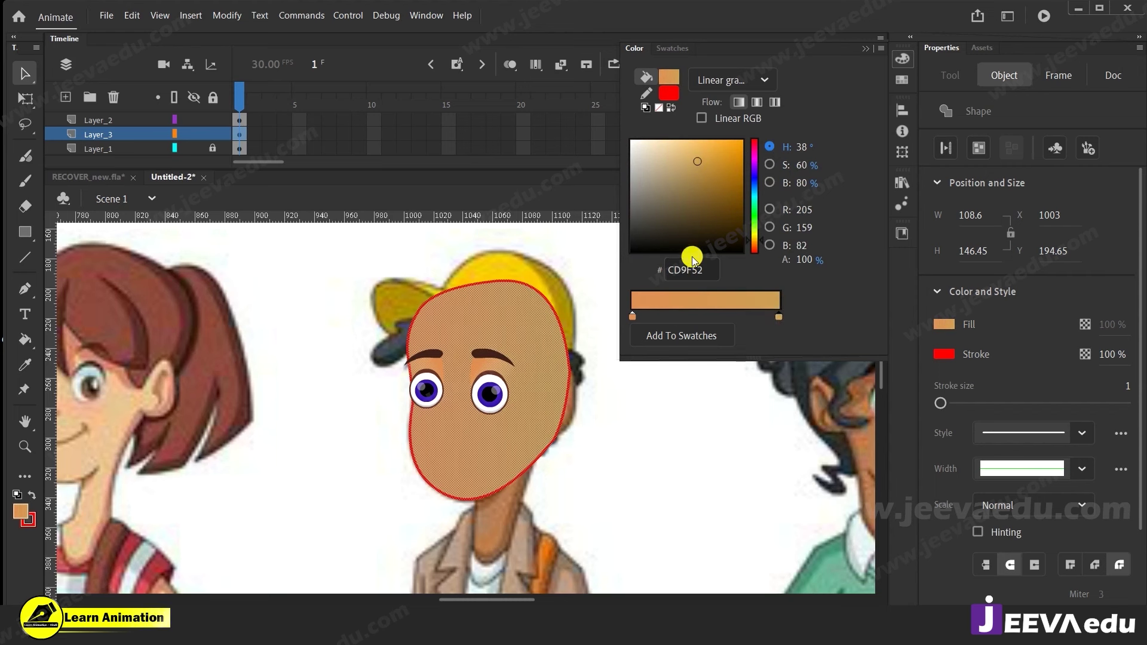
# Set the gradient's second colour stop to the skin tone sampled from the neighbouring girl's cheek
pyautogui.doubleClick(779, 317)
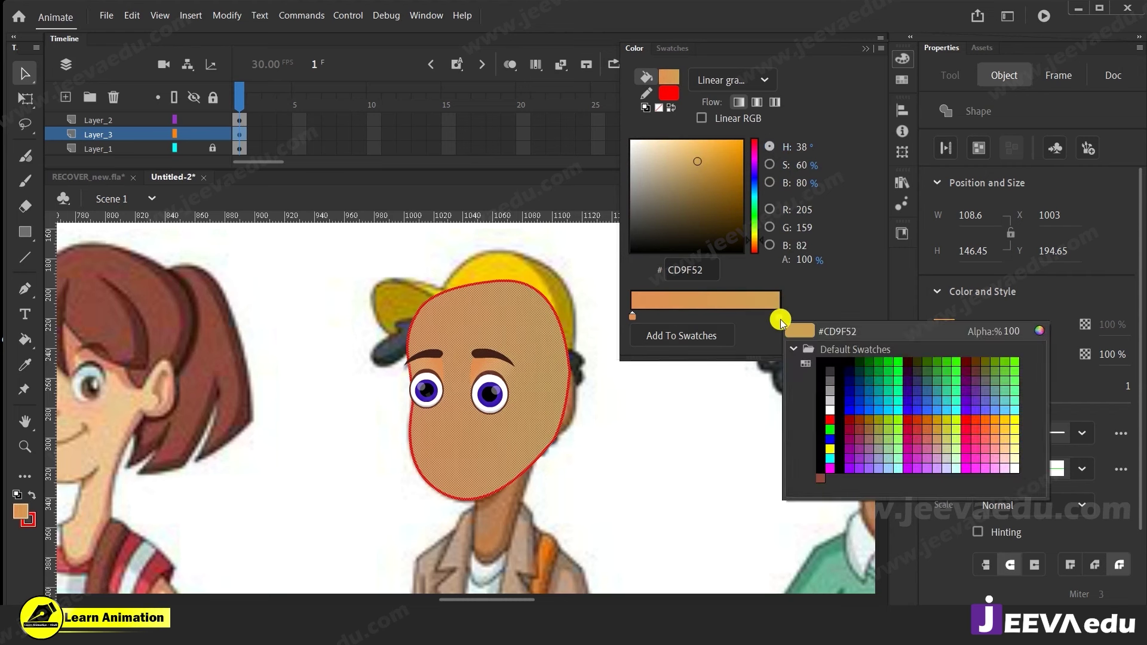
pyautogui.click(115, 397)
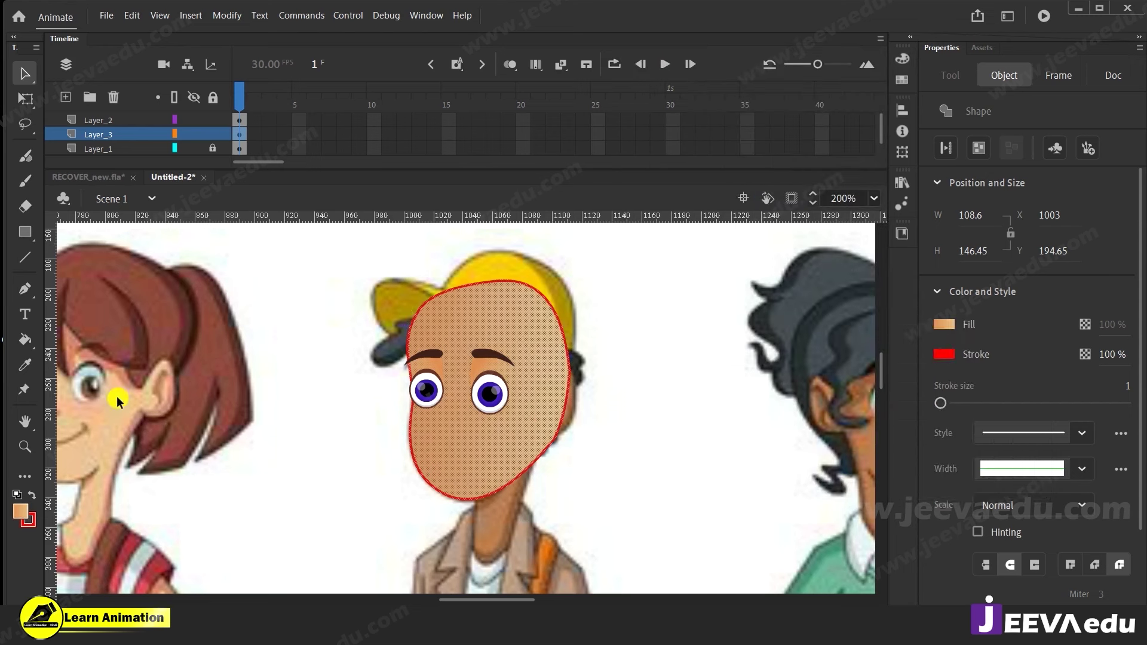
pyautogui.click(357, 437)
pyautogui.click(506, 437)
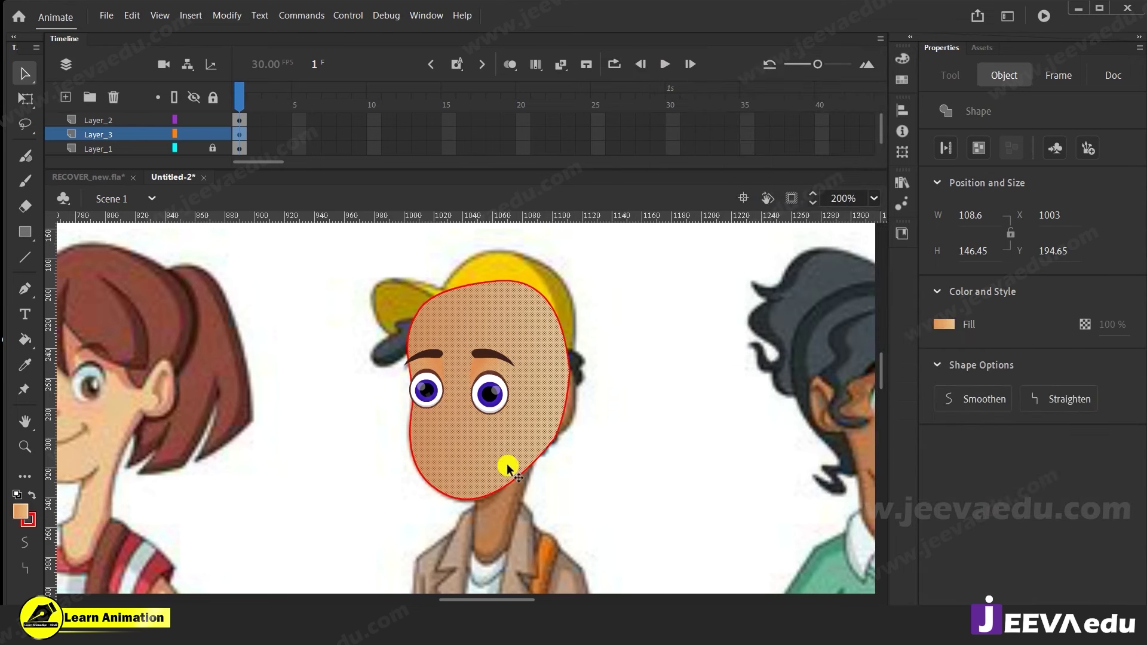
# Recolour the whole red face outline with the dark brown sampled from the outline of the eye
pyautogui.press('z')
pyautogui.click(462, 475)
pyautogui.moveTo(463, 455); pyautogui.dragTo(500, 480)
pyautogui.press('v')
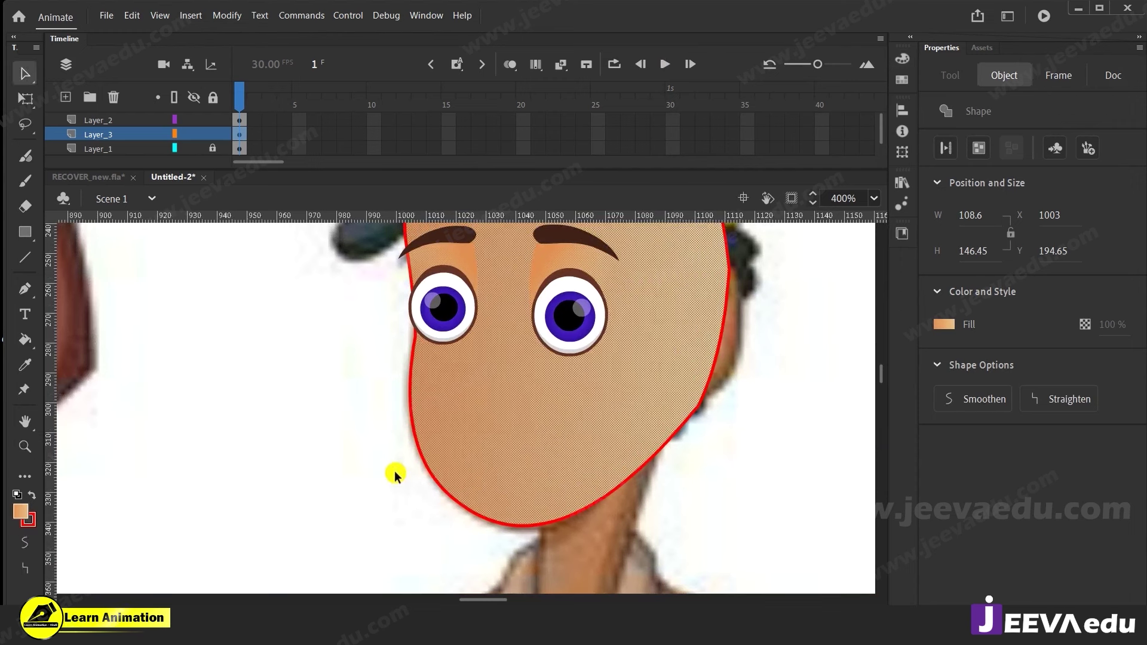
pyautogui.click(393, 471)
pyautogui.doubleClick(422, 460)
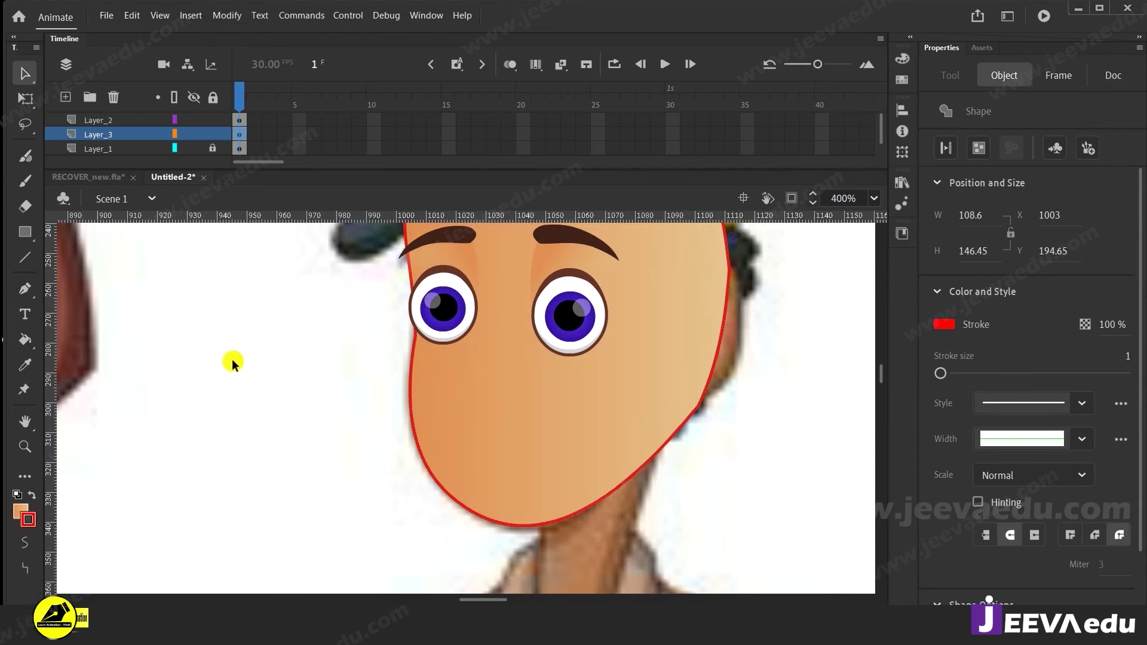
pyautogui.click(30, 522)
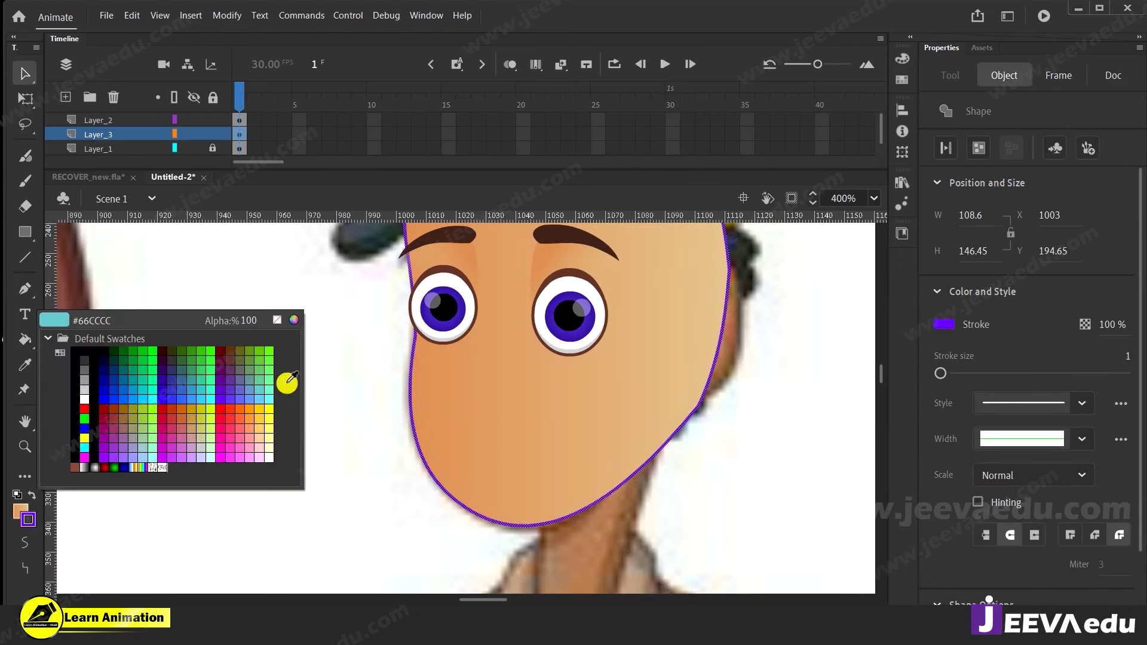
pyautogui.click(425, 275)
pyautogui.click(308, 348)
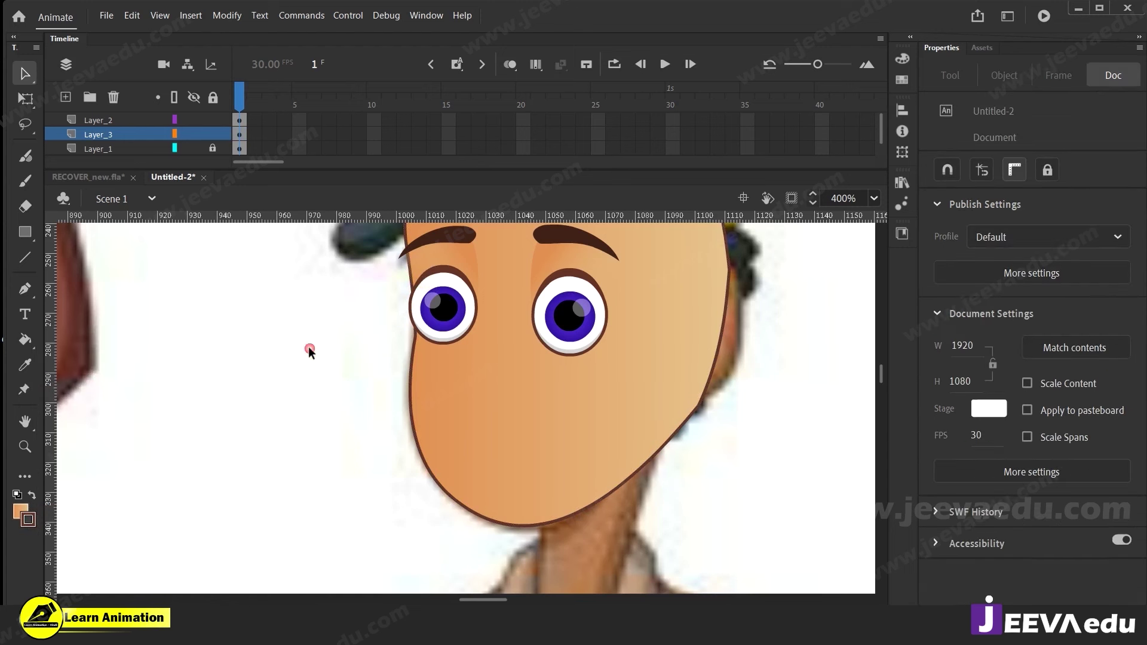
# Select the complete face outline and brighten its brown stroke colour to 763B2E
pyautogui.click(430, 476)
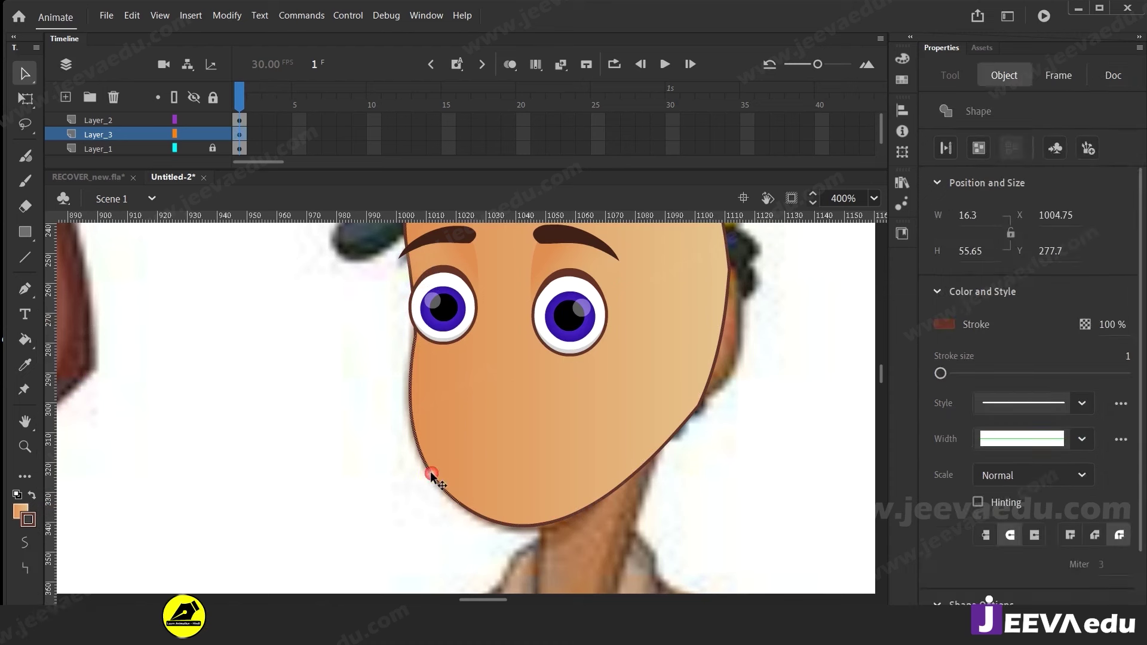
pyautogui.keyDown('shift'); pyautogui.click(683, 420); pyautogui.keyUp('shift')
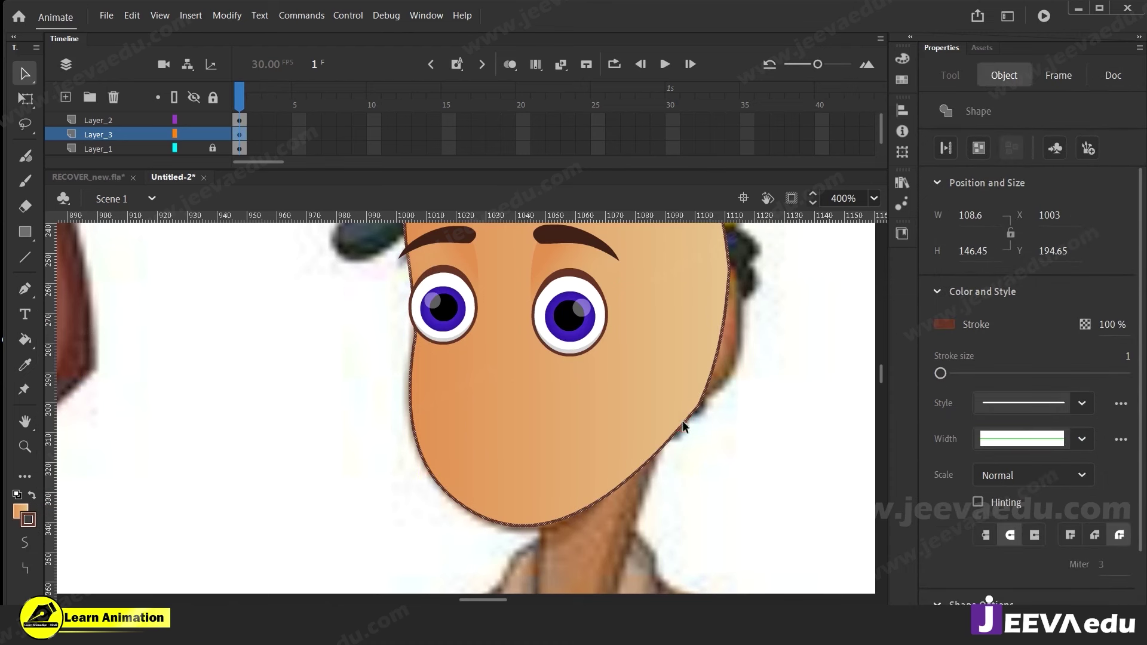
pyautogui.click(29, 527)
pyautogui.click(298, 316)
pyautogui.click(633, 316)
pyautogui.moveTo(616, 325); pyautogui.dragTo(617, 314)
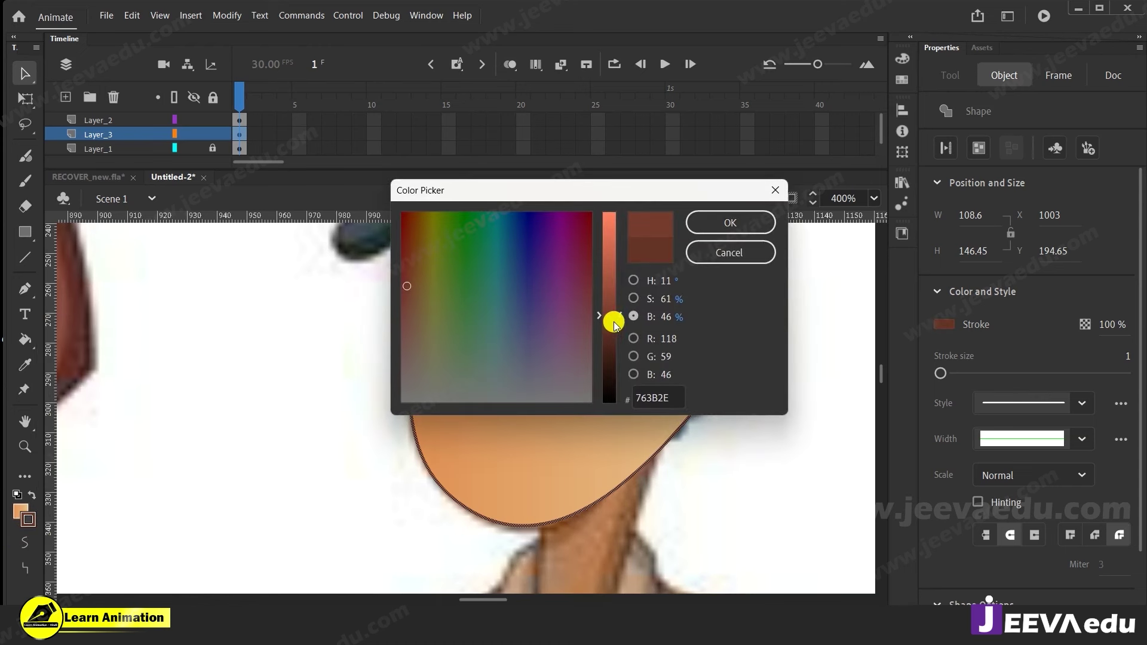
pyautogui.click(730, 222)
pyautogui.click(370, 451)
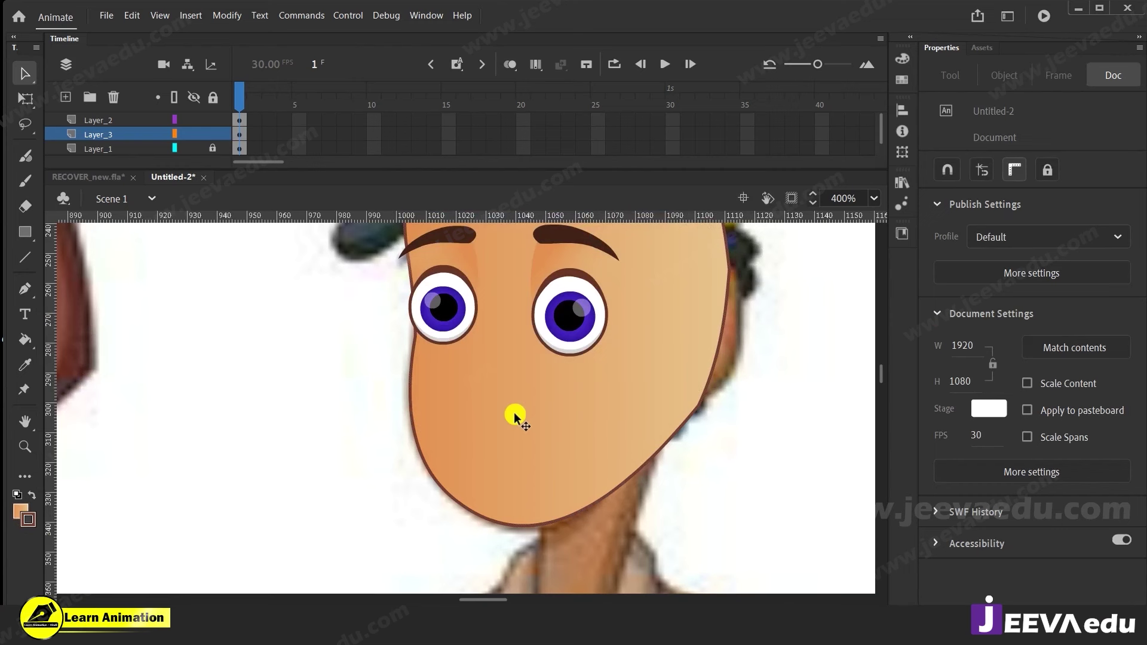
# Rotate the face fill's linear gradient so it runs vertically, with the darker skin tone at the forehead and the lighter tone at the chin
pyautogui.press('z')
pyautogui.keyDown('alt'); pyautogui.click(500, 393); pyautogui.keyUp('alt')
pyautogui.click(499, 391)
pyautogui.moveTo(489, 418); pyautogui.dragTo(560, 444)
pyautogui.keyDown('alt'); pyautogui.click(502, 444); pyautogui.keyUp('alt')
pyautogui.press('v')
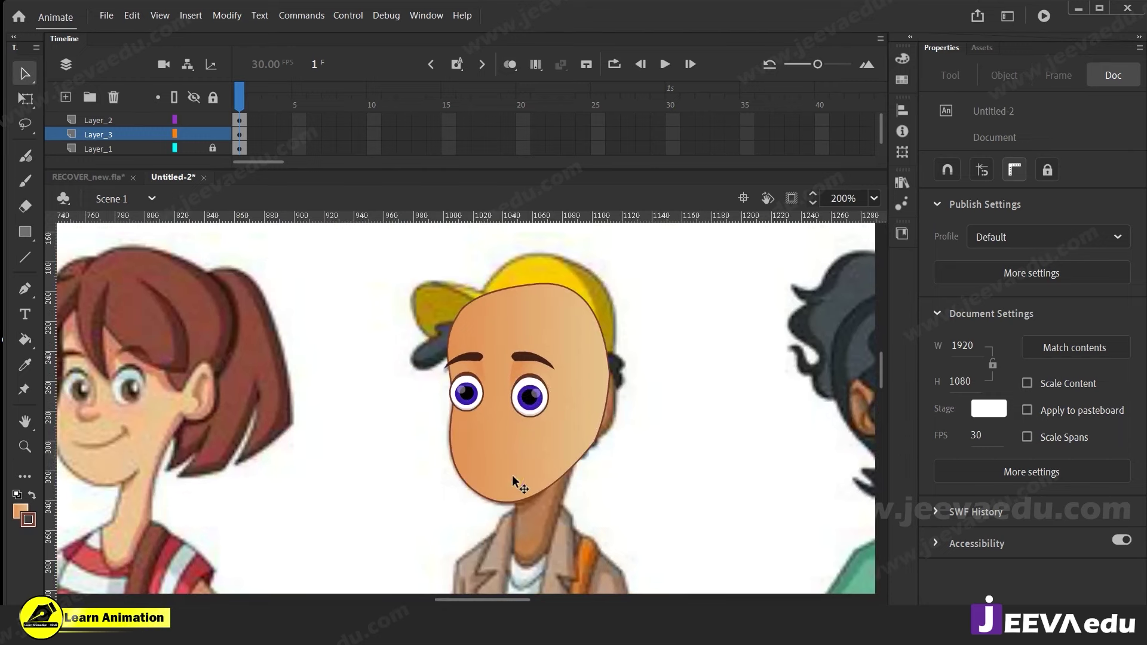
pyautogui.click(512, 472)
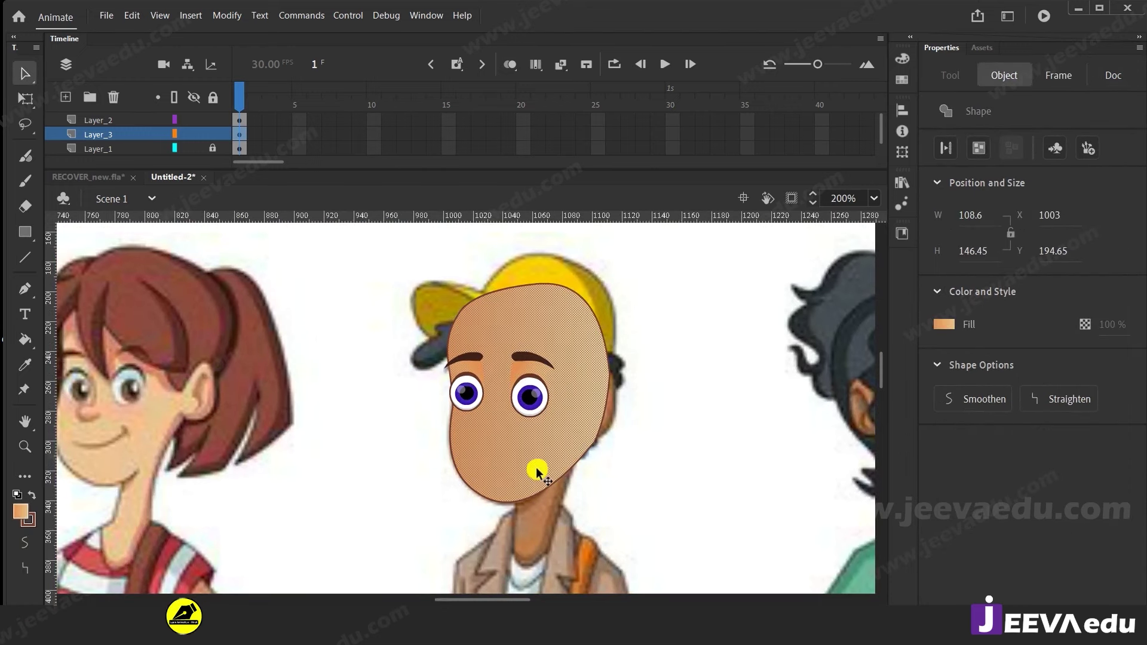
pyautogui.press('f')
pyautogui.moveTo(609, 286); pyautogui.dragTo(603, 433)
pyautogui.hotkey('ctrl', 'z')
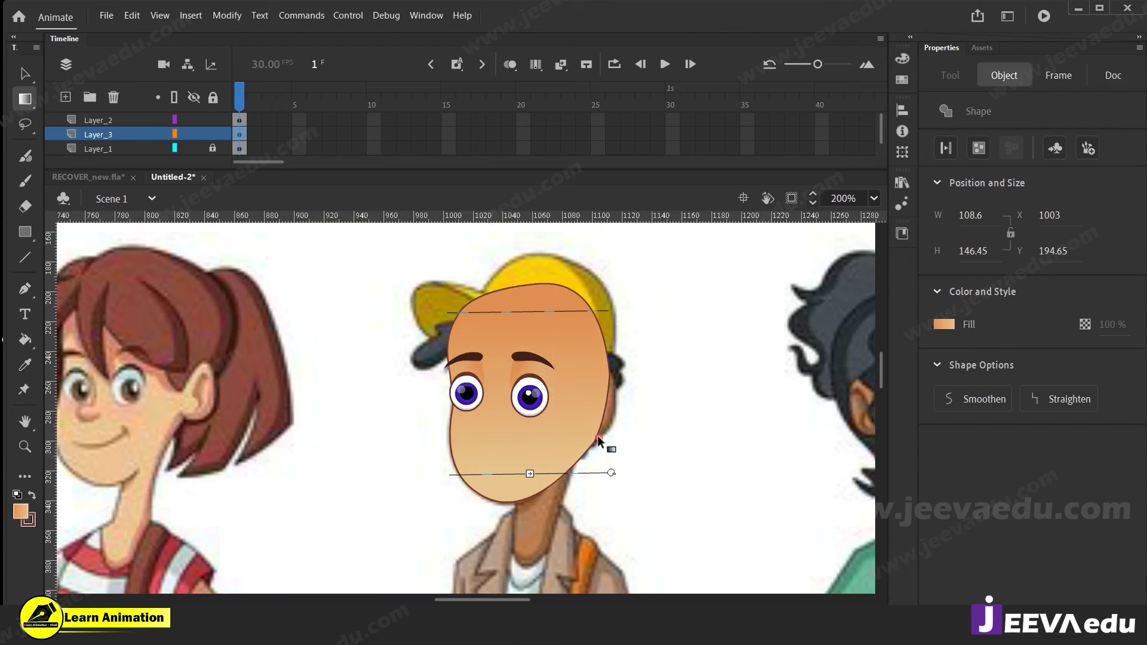
# Set the first colour stop of the face fill's gradient to the darker orange-brown CB702D
pyautogui.press('v')
pyautogui.click(512, 480)
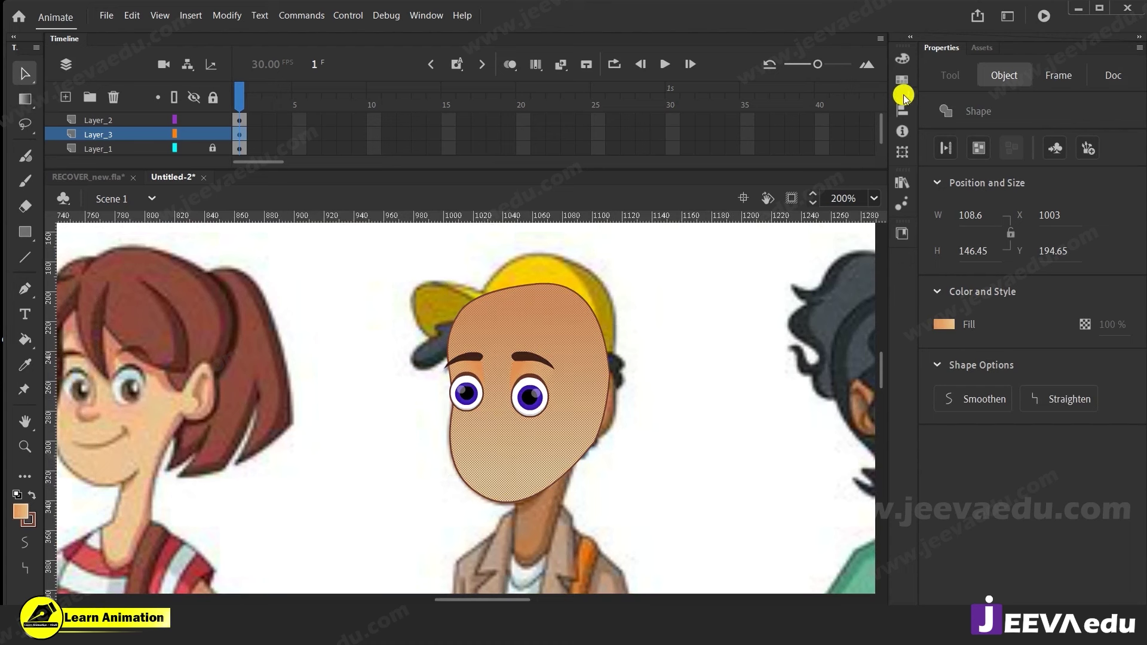
pyautogui.click(901, 58)
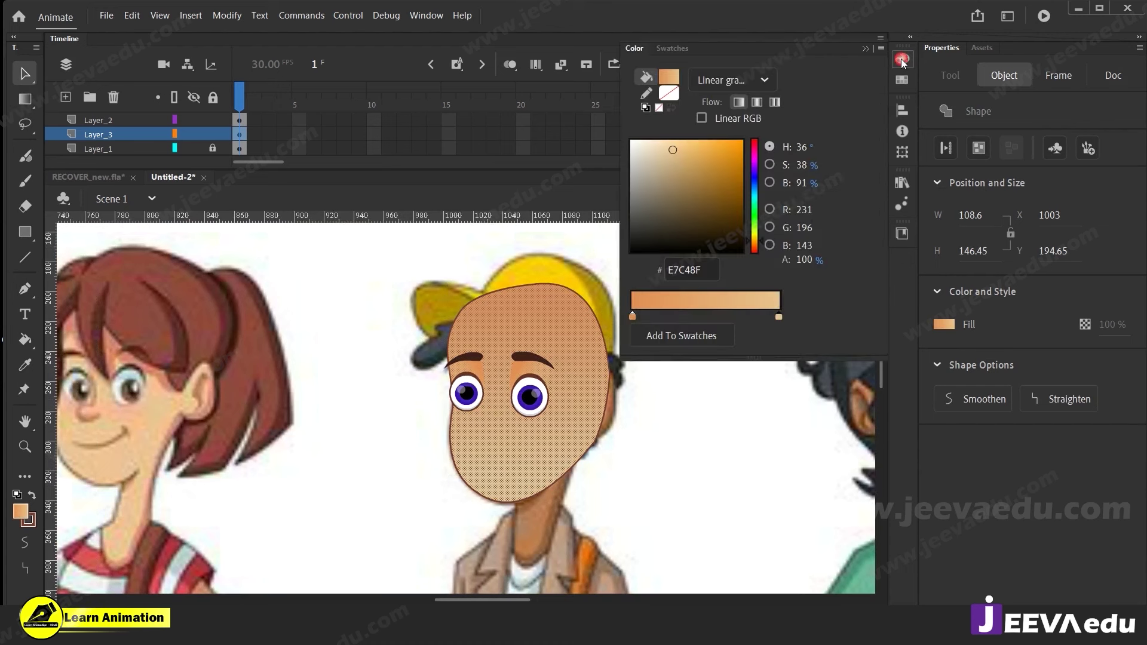
pyautogui.click(633, 317)
pyautogui.click(717, 161)
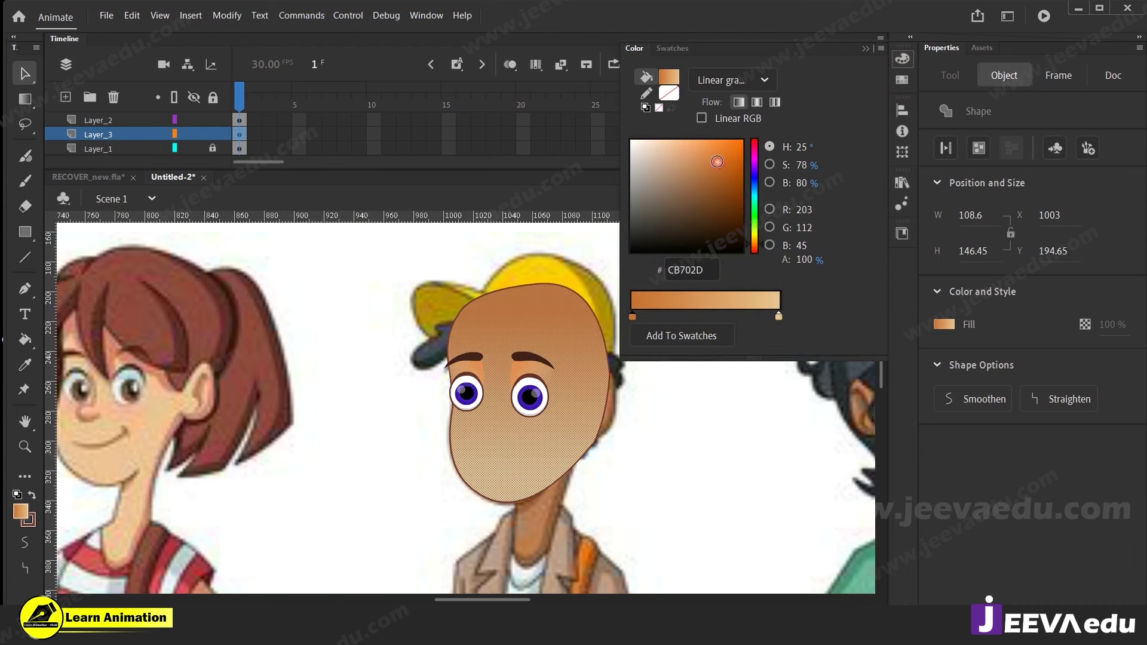
pyautogui.click(393, 306)
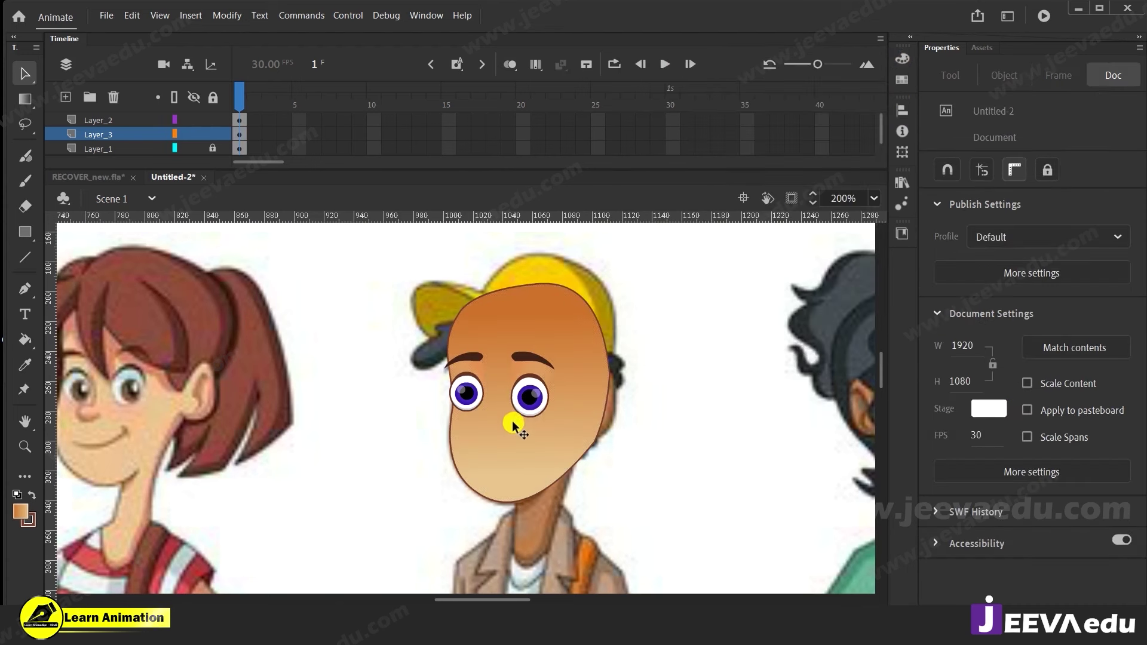
# Inside the right-hand eye group, set the first gradient colour of the shading under the eyebrow to CA6418
pyautogui.press('z')
pyautogui.click(515, 372)
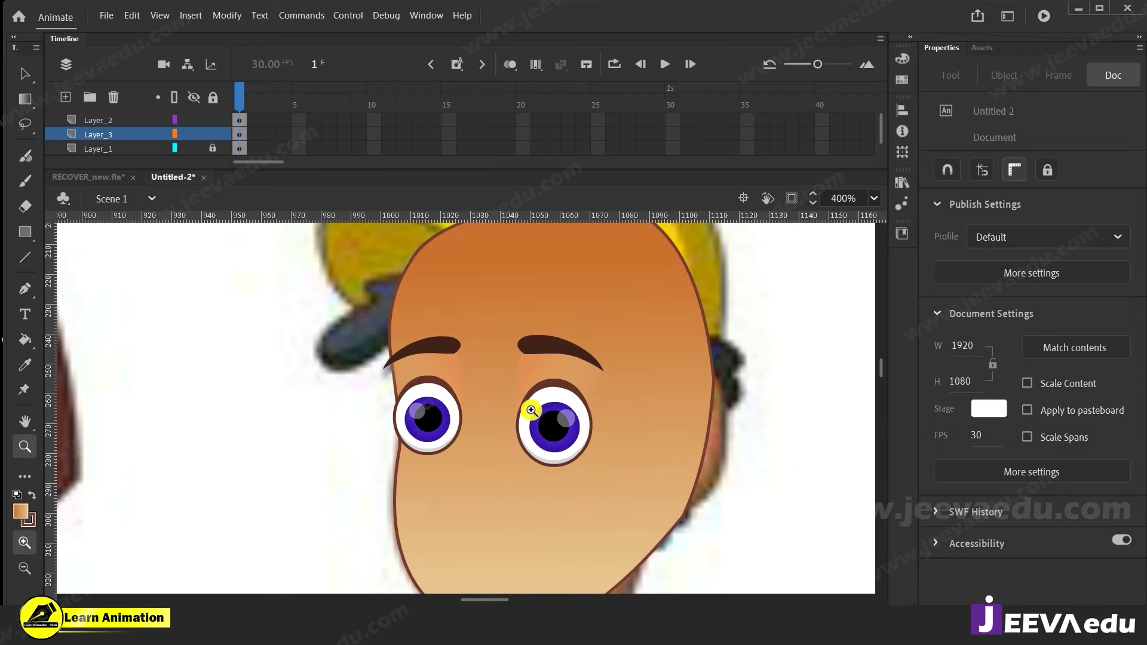
pyautogui.press('v')
pyautogui.click(532, 371)
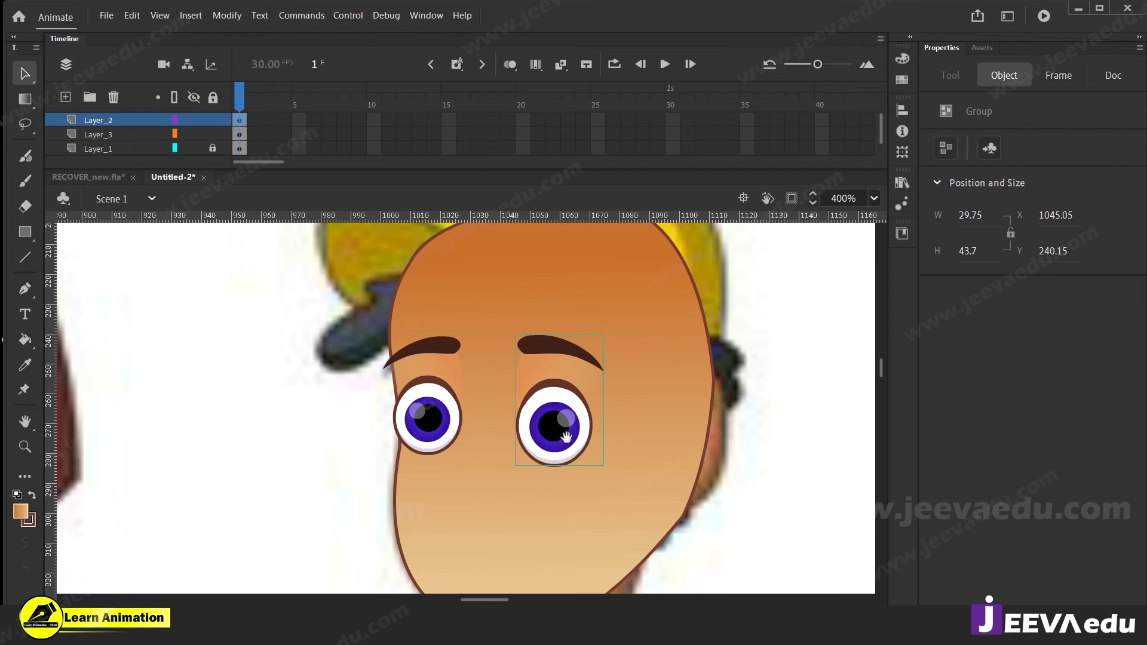
pyautogui.moveTo(568, 434); pyautogui.dragTo(545, 438)
pyautogui.doubleClick(524, 368)
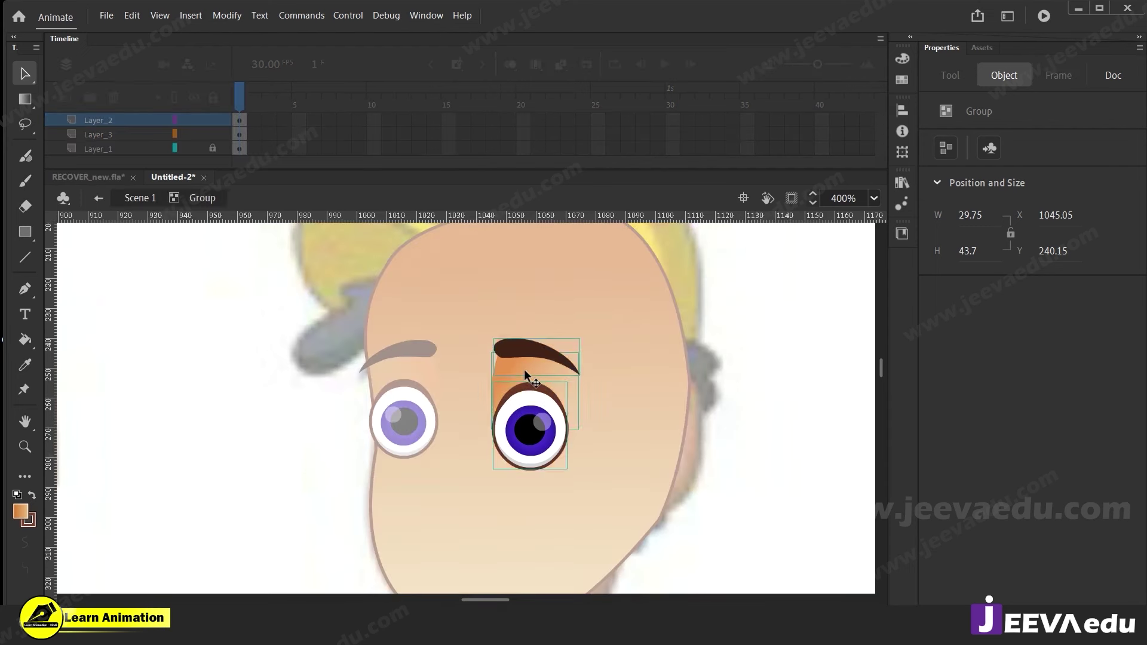
pyautogui.doubleClick(525, 369)
pyautogui.click(908, 61)
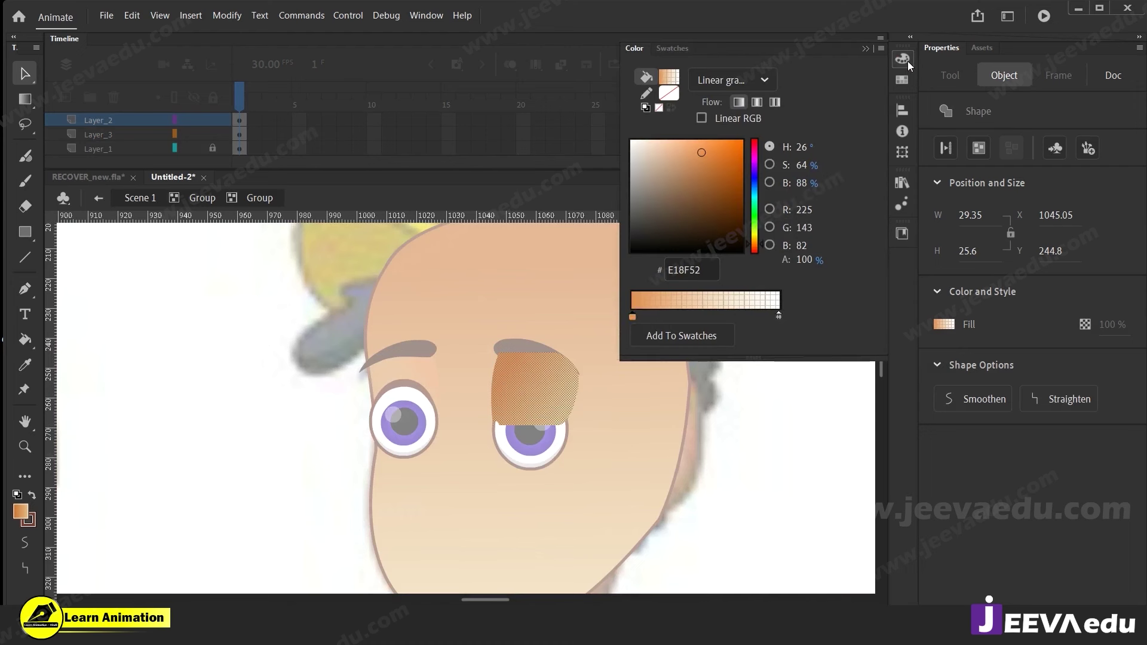
pyautogui.moveTo(725, 166)
pyautogui.mouseDown()
pyautogui.moveTo(718, 180)
pyautogui.moveTo(727, 167)
pyautogui.mouseUp()
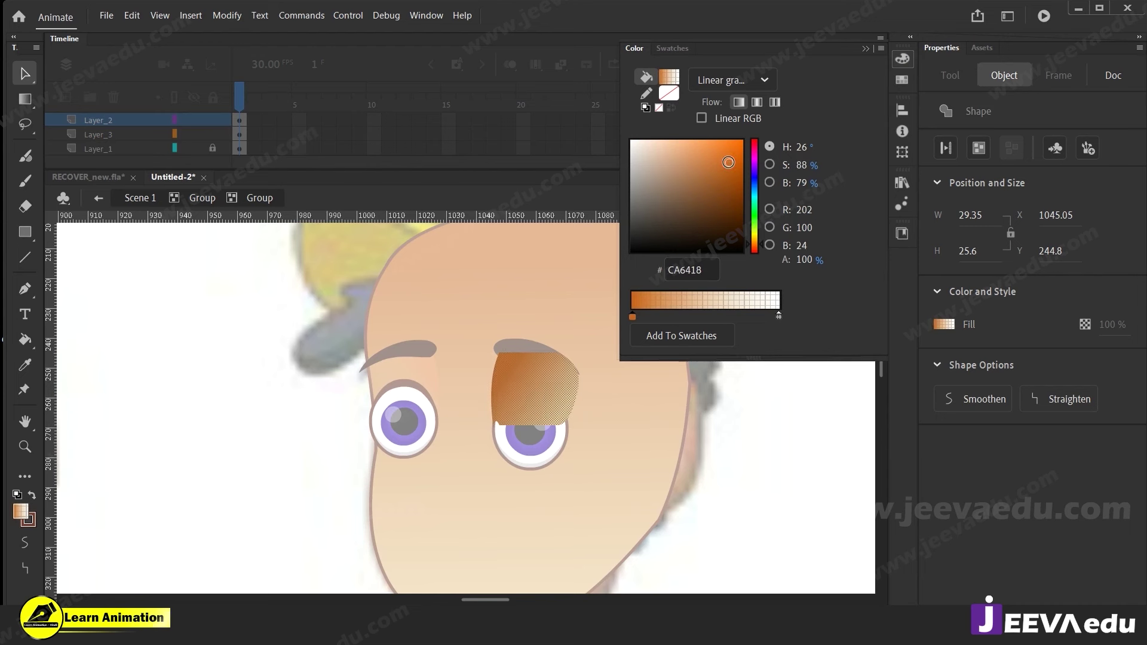
pyautogui.doubleClick(314, 300)
pyautogui.doubleClick(310, 368)
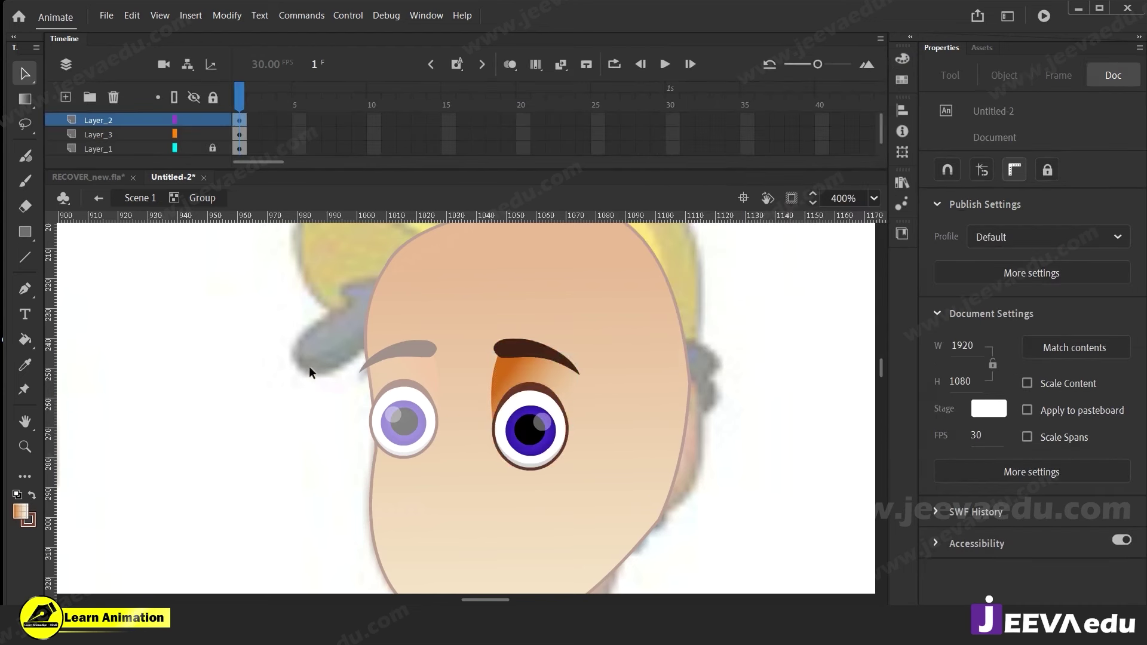
# Move and widen the gradient of the right-hand eye's shading so the orange fades out diagonally towards the eye's outer side
pyautogui.press('z')
pyautogui.click(541, 409)
pyautogui.moveTo(513, 417); pyautogui.dragTo(546, 421)
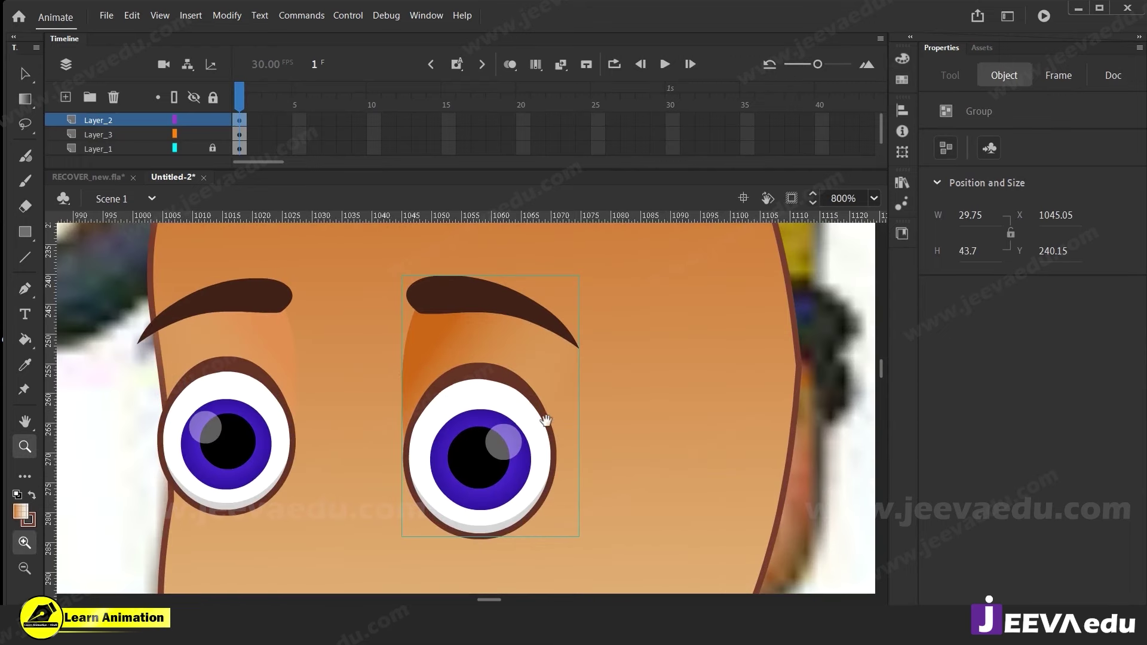
pyautogui.press('v')
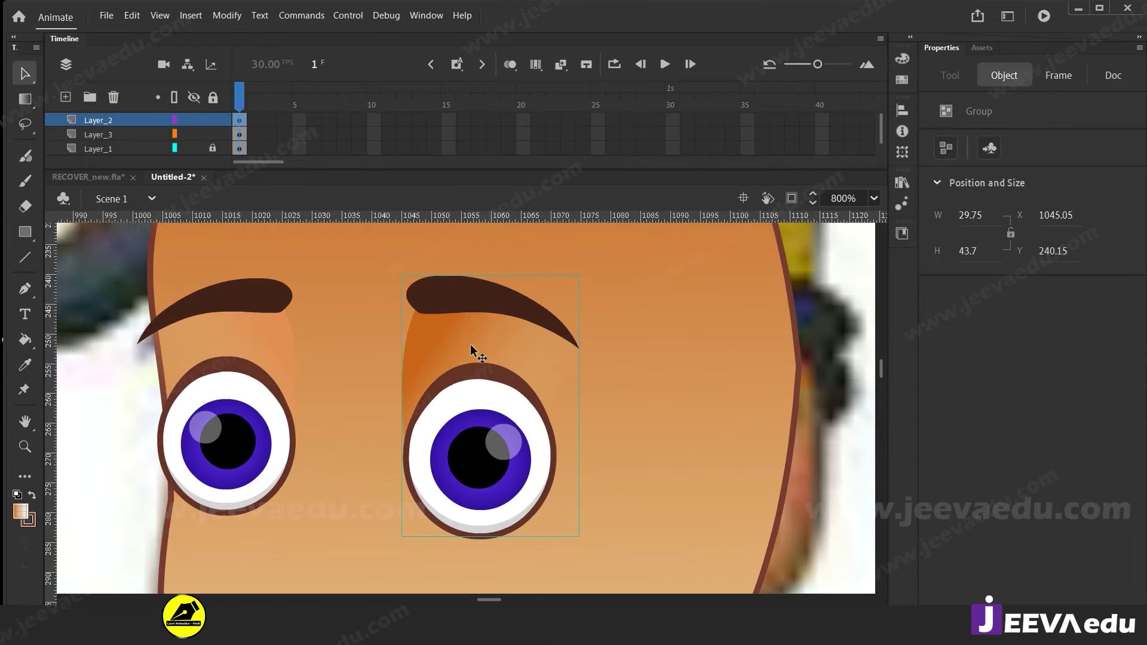
pyautogui.doubleClick(471, 344)
pyautogui.doubleClick(470, 343)
pyautogui.click(471, 343)
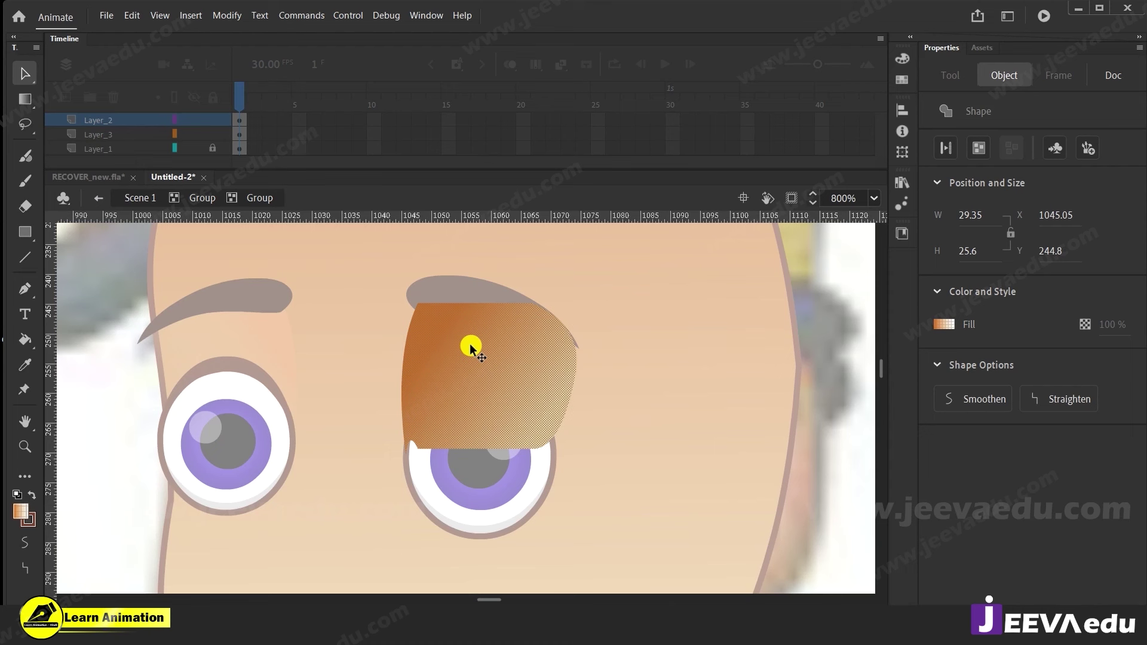
pyautogui.press('f')
pyautogui.moveTo(476, 351); pyautogui.dragTo(494, 395)
pyautogui.moveTo(551, 431); pyautogui.dragTo(567, 446)
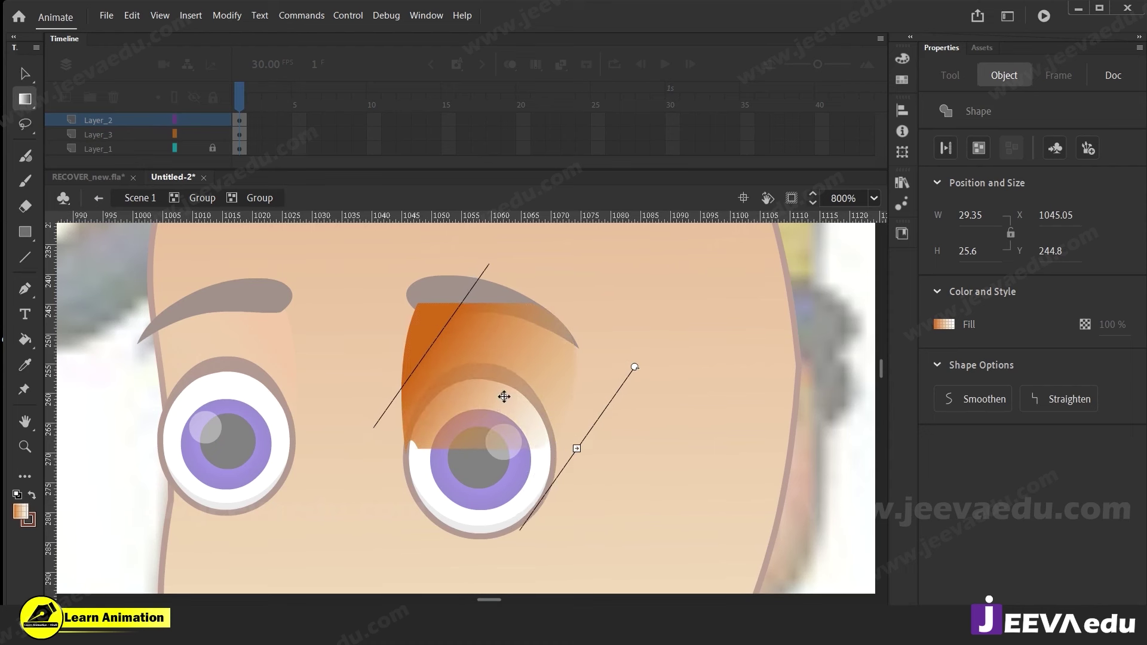
pyautogui.click(384, 383)
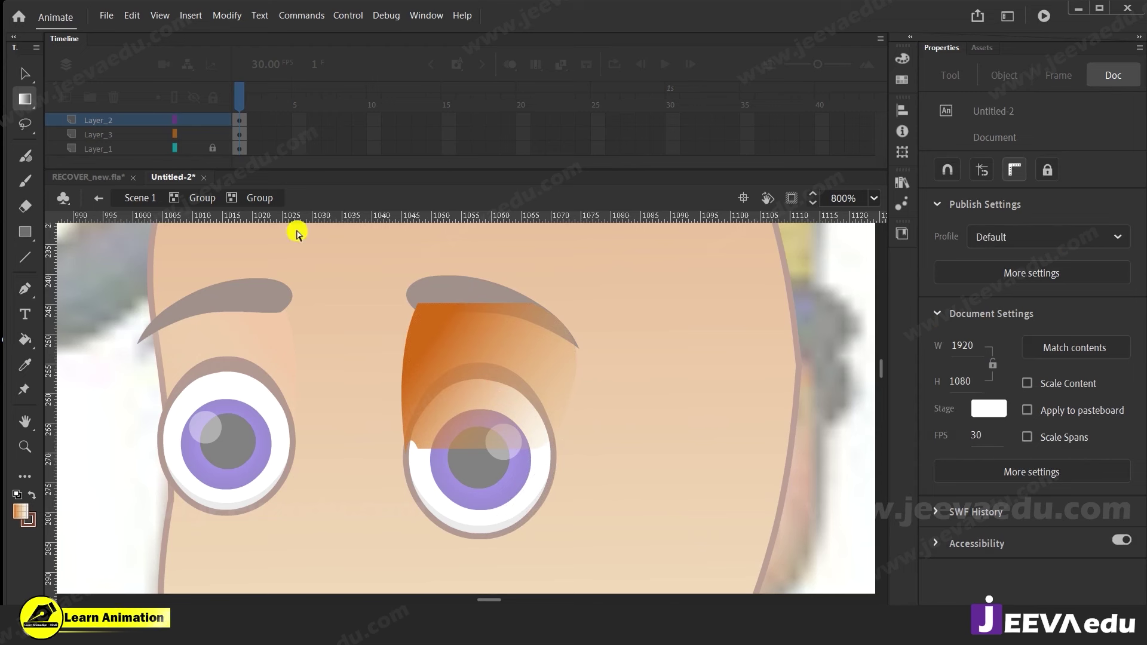
# Leave the shading shape and copy the recoloured shading group from inside the right-hand eye group
pyautogui.click(175, 198)
pyautogui.click(563, 386)
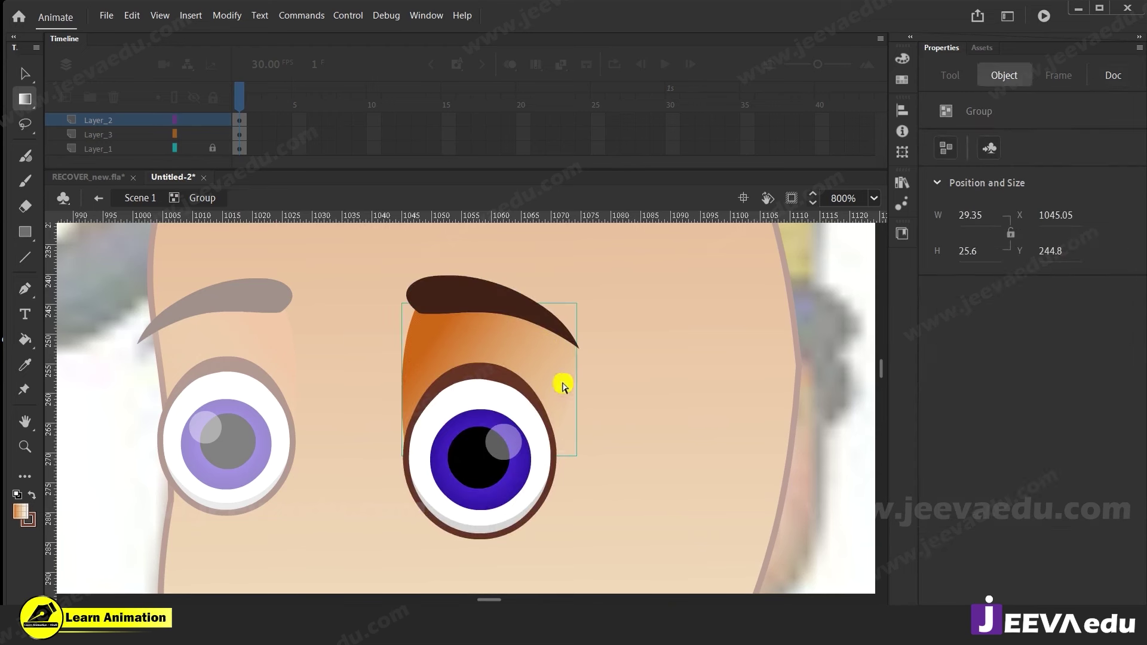
pyautogui.click(352, 387)
pyautogui.press('v')
pyautogui.doubleClick(371, 375)
pyautogui.click(442, 358)
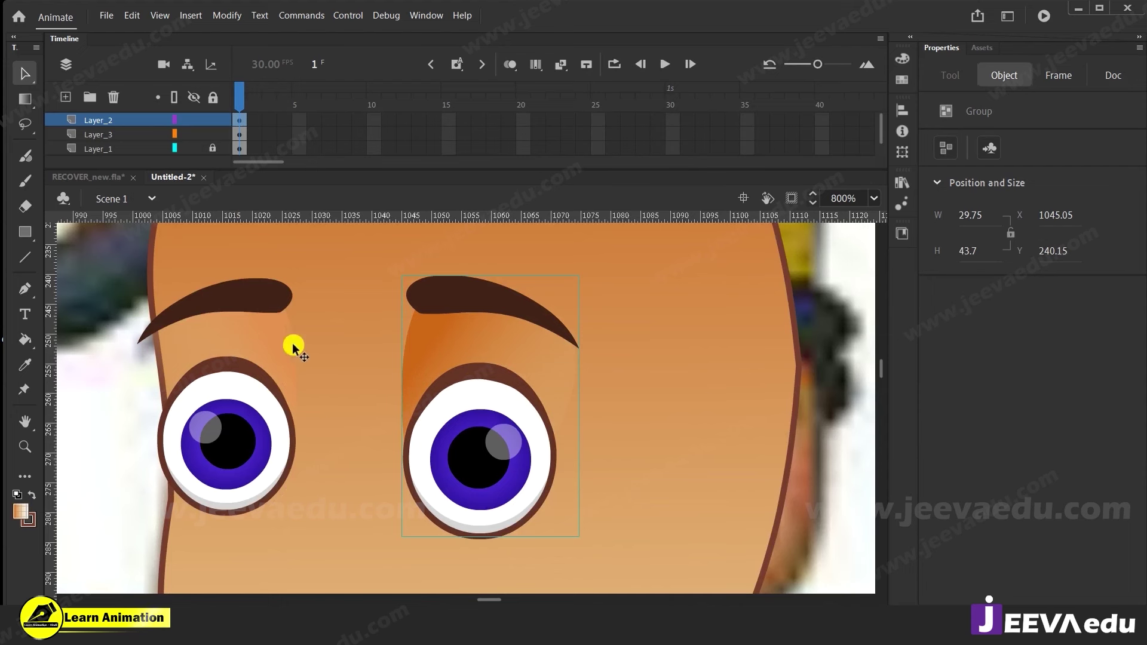
pyautogui.doubleClick(473, 349)
pyautogui.click(446, 350)
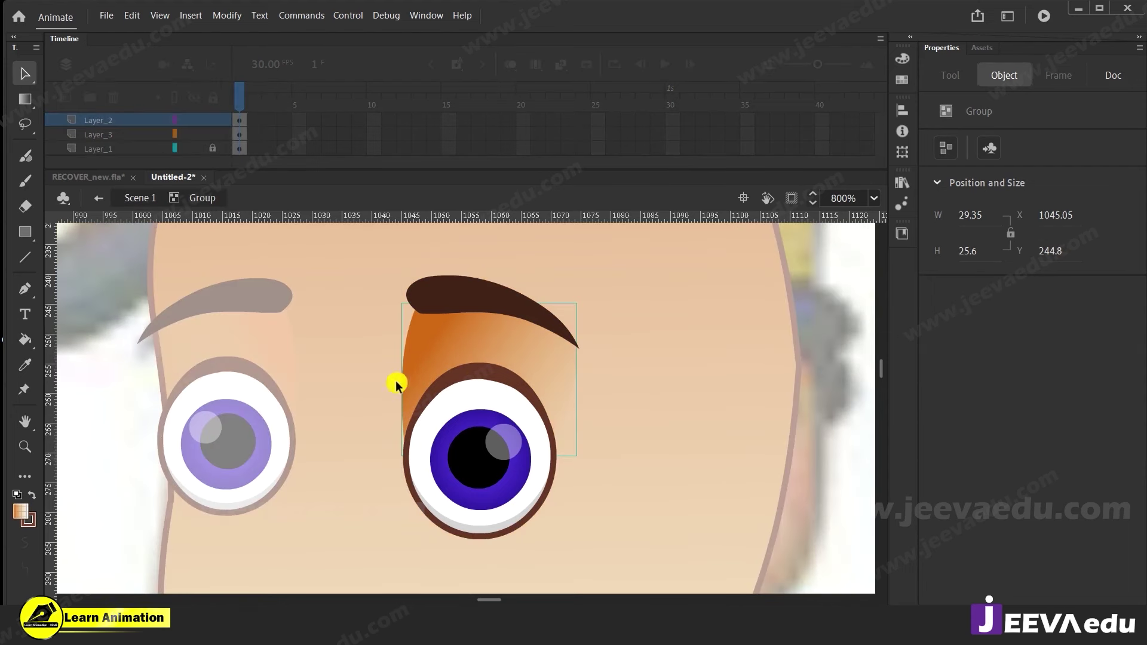
# Inside the left-hand eye group, remove the old eyelid shading and paste in the recoloured shading from the other eye
pyautogui.click(354, 374)
pyautogui.doubleClick(354, 372)
pyautogui.doubleClick(267, 347)
pyautogui.click(267, 346)
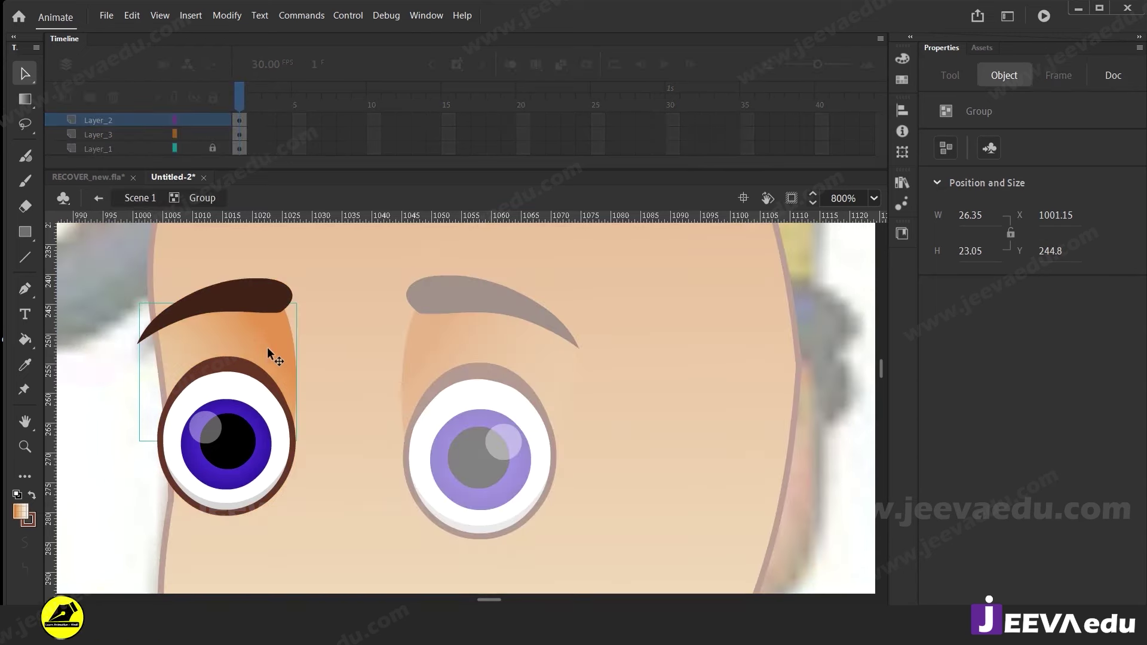
pyautogui.hotkey('ctrl', 'x')
pyautogui.hotkey('ctrl', 'v')
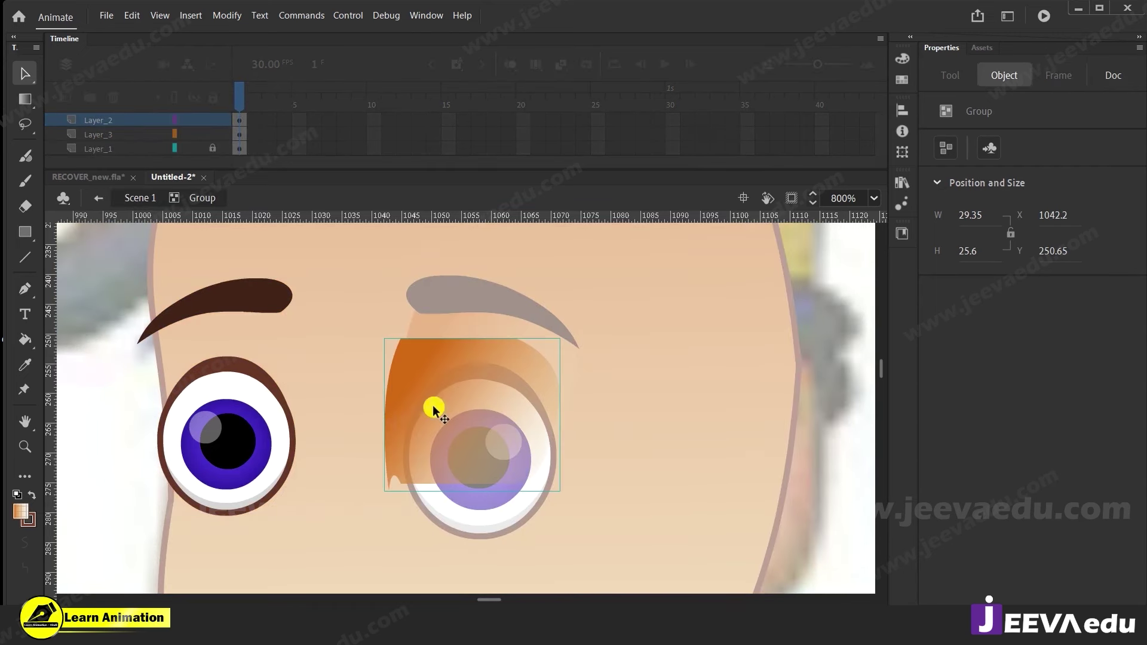
# Flip the pasted shading horizontally and place it over the left-hand eye, beneath its eyebrow
pyautogui.click(219, 10)
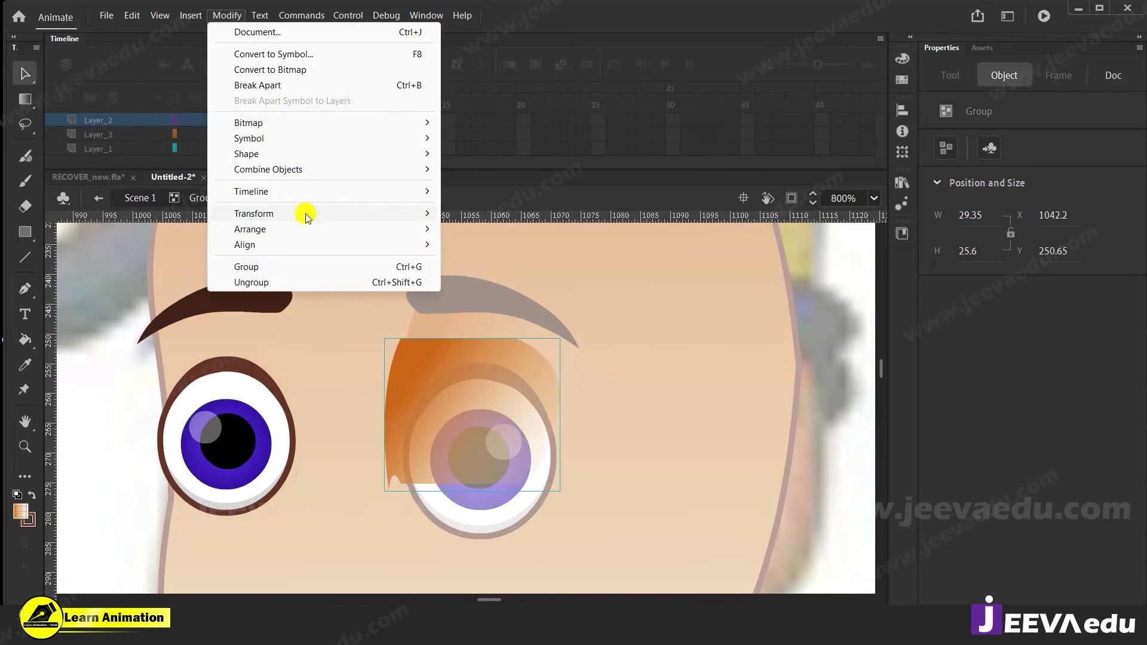
pyautogui.moveTo(303, 213)
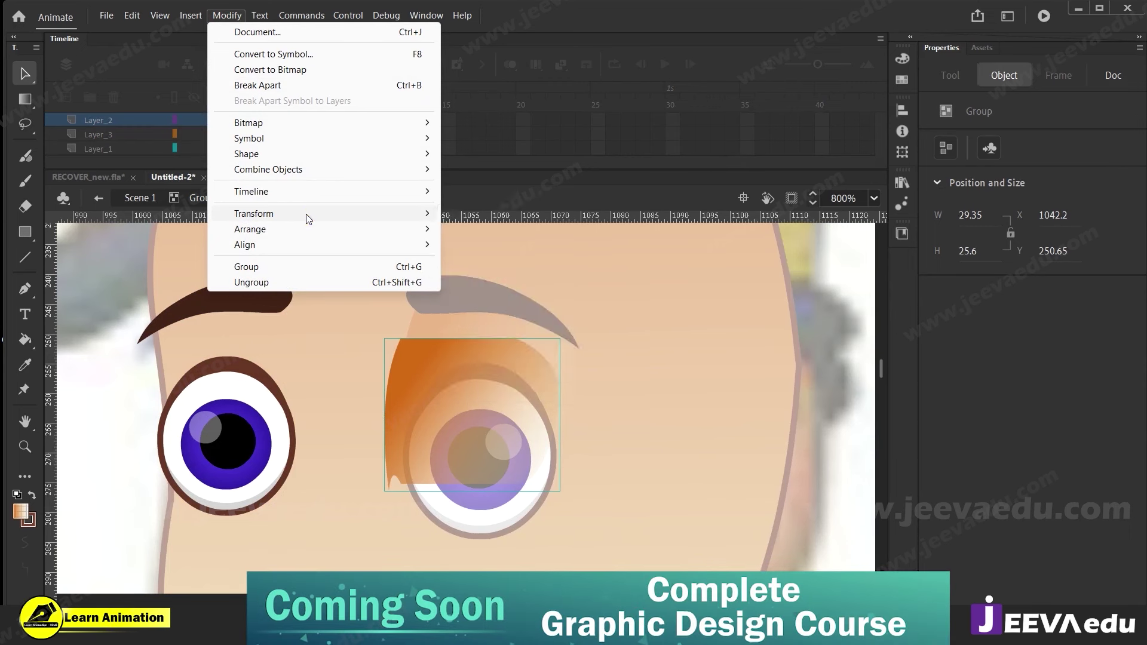
pyautogui.click(506, 355)
pyautogui.moveTo(505, 367); pyautogui.dragTo(225, 378)
# Send the left-hand eye's new shading backward until it sits behind both the eyebrow and the eyeball
pyautogui.click(205, 371)
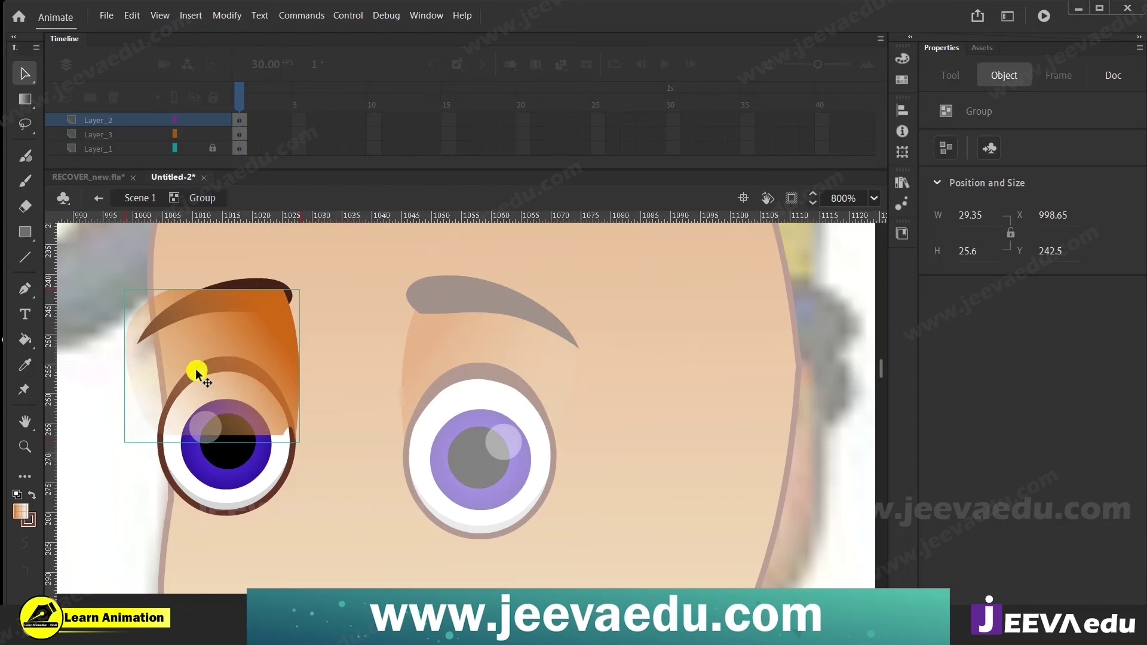
pyautogui.hotkey('ctrl', 'Down')
pyautogui.hotkey('ctrl', 'Down')
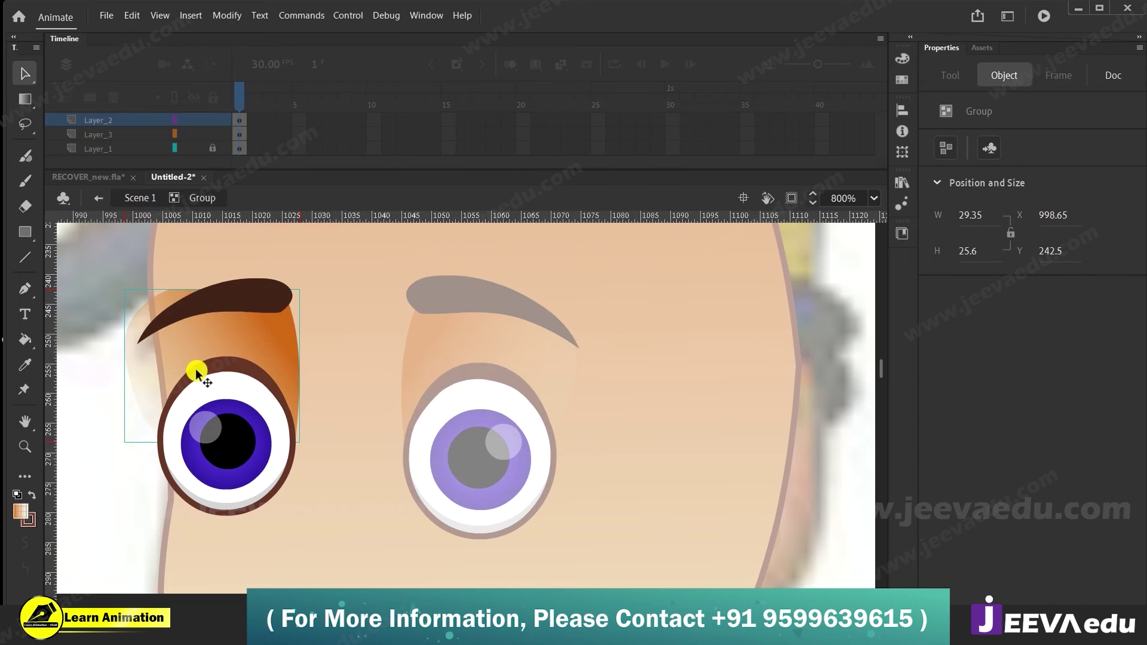
# Inside the left-hand eye's shading group, pull the outer edge in to the face outline and delete the leftover sliver
pyautogui.moveTo(237, 370); pyautogui.dragTo(381, 391)
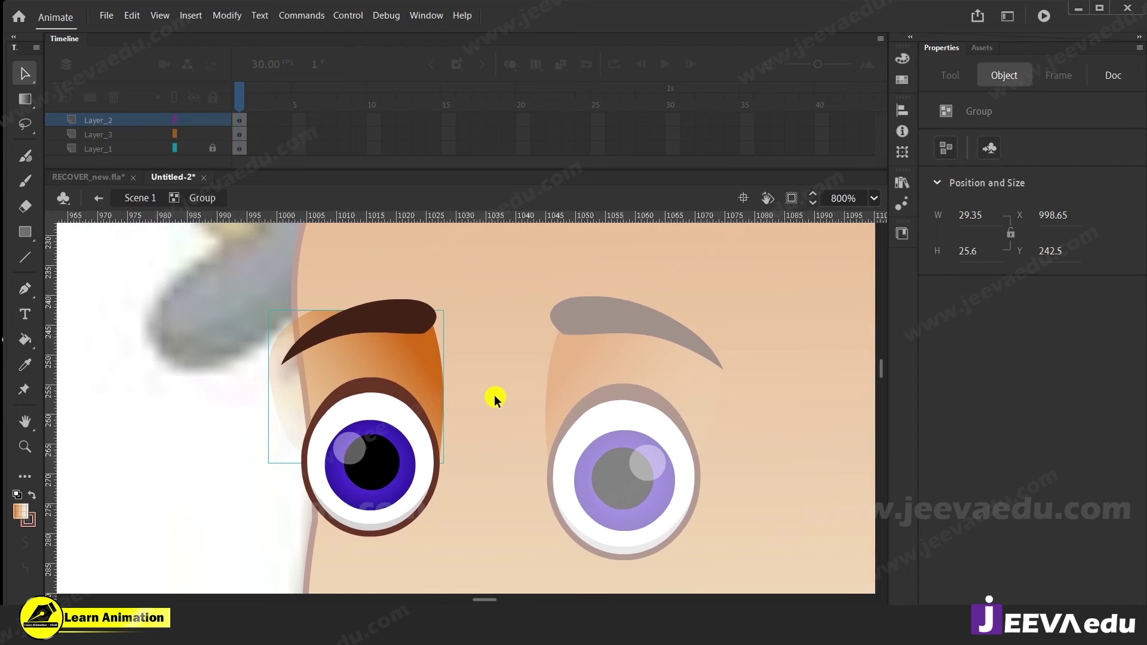
pyautogui.doubleClick(332, 370)
pyautogui.click(228, 311)
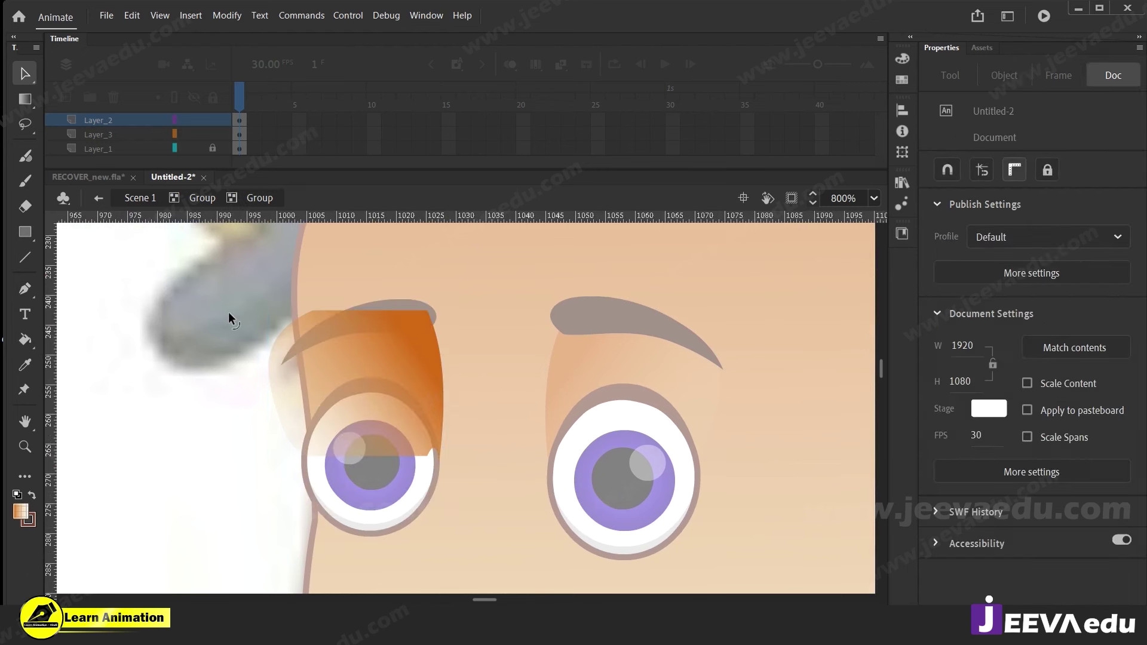
pyautogui.moveTo(313, 327); pyautogui.dragTo(314, 328)
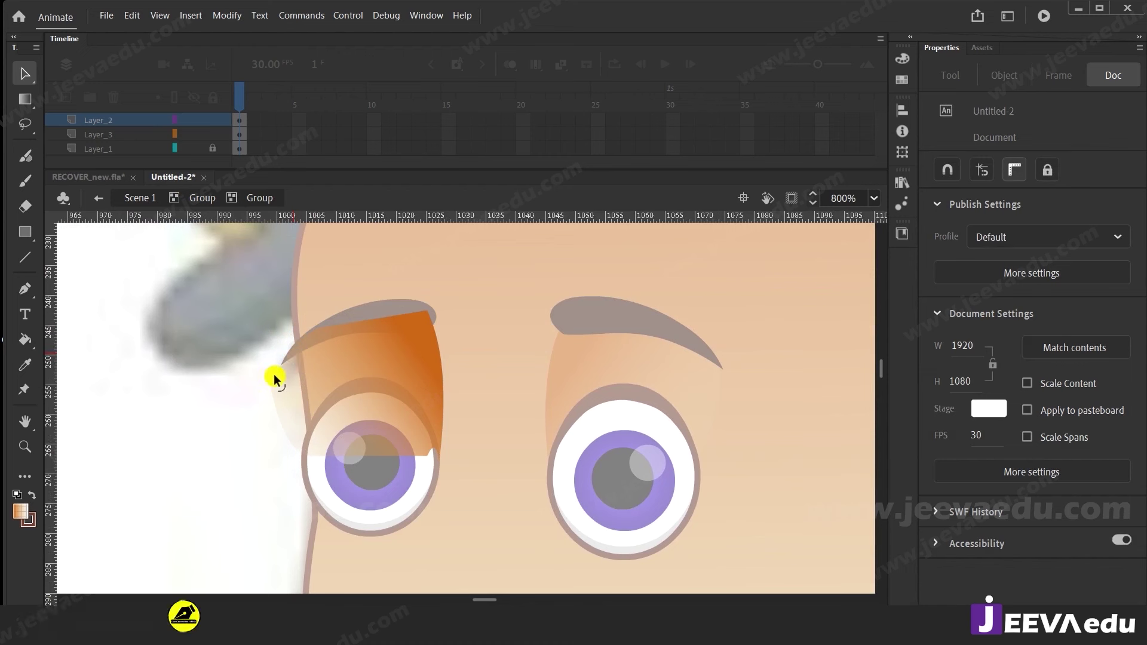
pyautogui.moveTo(280, 365); pyautogui.dragTo(325, 466)
pyautogui.click(289, 429)
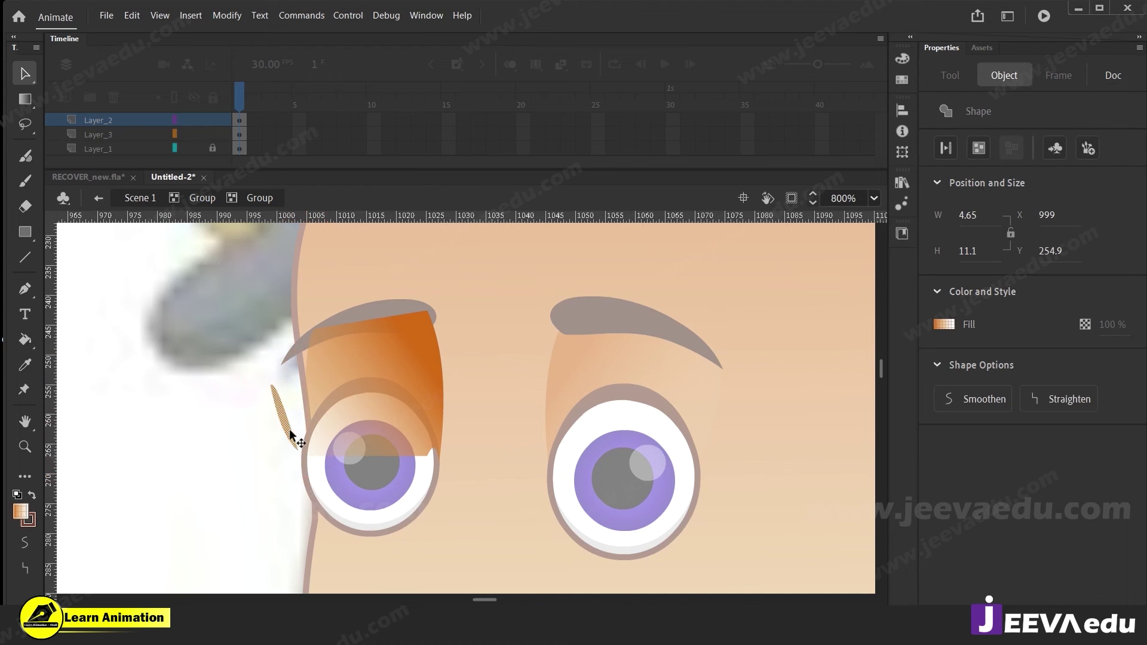
pyautogui.press('Delete')
# Curve the shading's upper edge to follow the underside of the left-hand eyebrow
pyautogui.click(312, 336)
pyautogui.click(296, 331)
pyautogui.moveTo(313, 326)
pyautogui.mouseDown()
pyautogui.moveTo(299, 344)
pyautogui.moveTo(324, 324)
pyautogui.mouseUp()
pyautogui.click(309, 448)
pyautogui.click(272, 456)
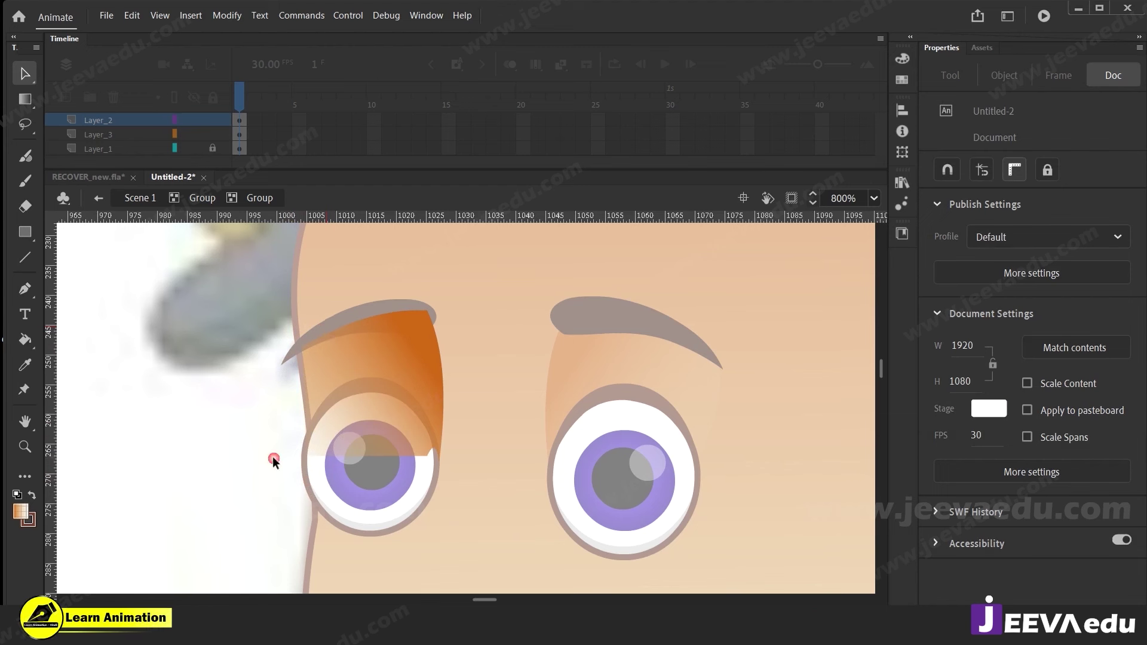
# Inside the left-hand eyebrow group, pull the outer tip in to the face outline, then leave the group
pyautogui.doubleClick(282, 411)
pyautogui.click(294, 353)
pyautogui.doubleClick(292, 354)
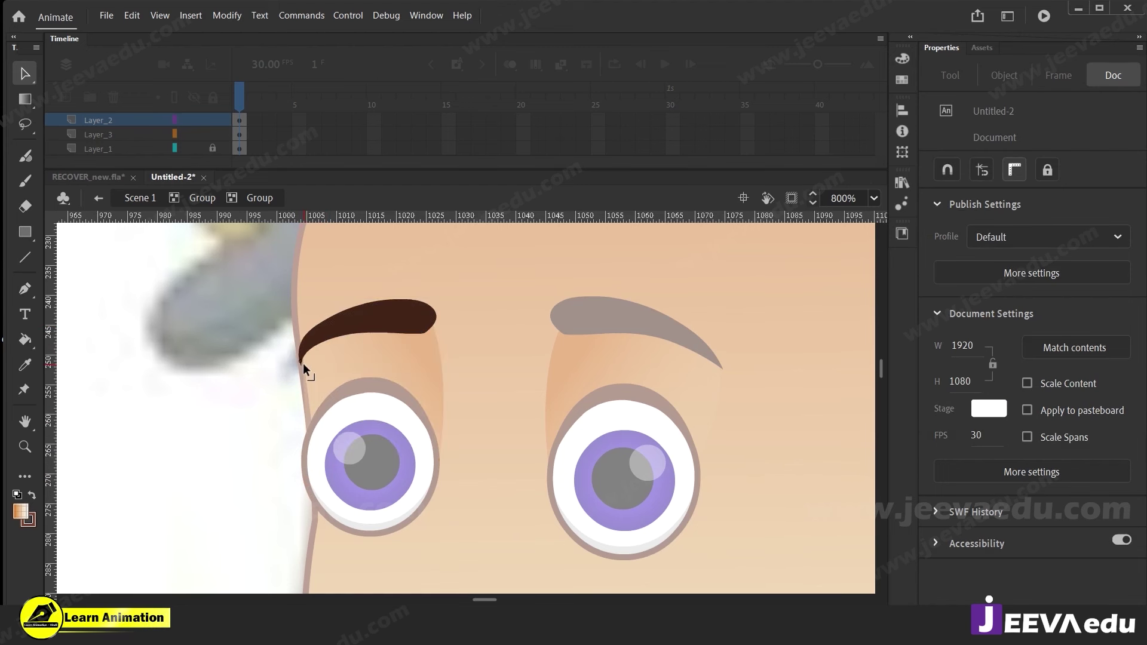
pyautogui.moveTo(306, 336); pyautogui.dragTo(313, 336)
pyautogui.doubleClick(259, 418)
# Narrow the left-hand eye's white and rim group to about 20.9 wide from its outer side, and return to the main scene
pyautogui.click(307, 473)
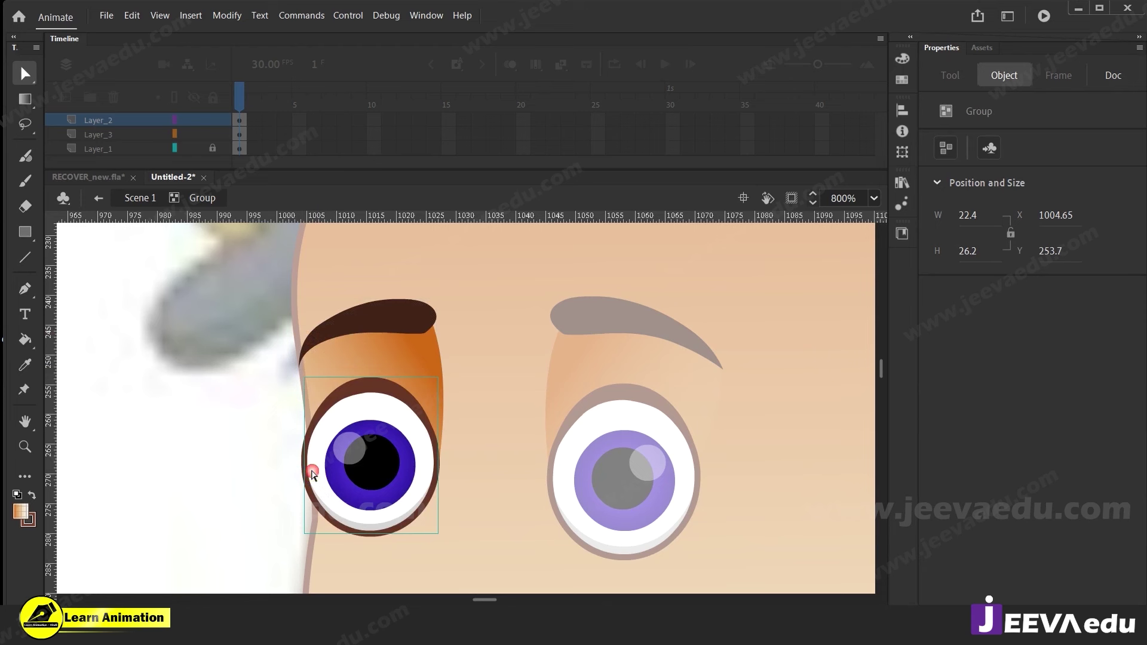
pyautogui.doubleClick(313, 466)
pyautogui.click(295, 422)
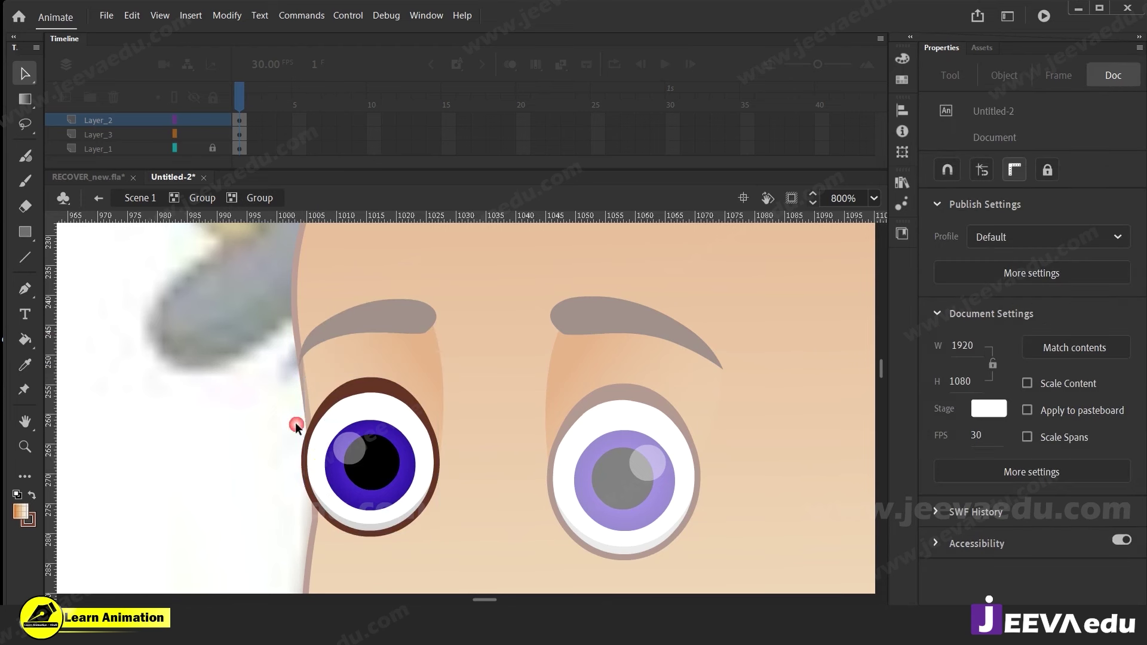
pyautogui.click(307, 477)
pyautogui.moveTo(310, 468); pyautogui.dragTo(217, 453)
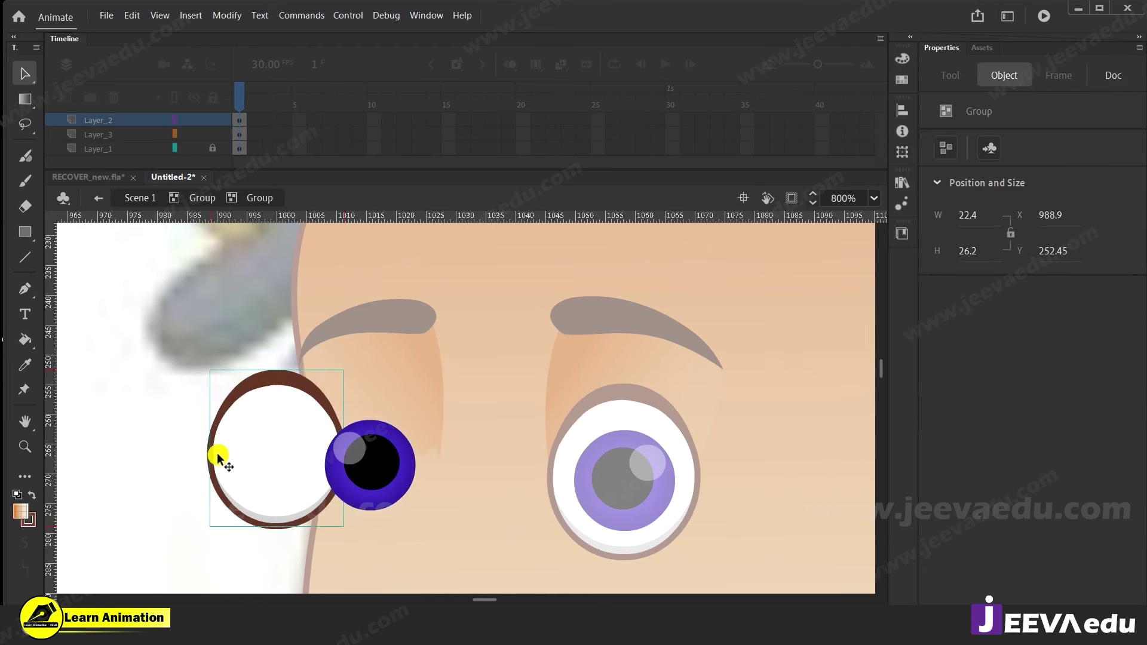
pyautogui.hotkey('ctrl', 'z')
pyautogui.press('q')
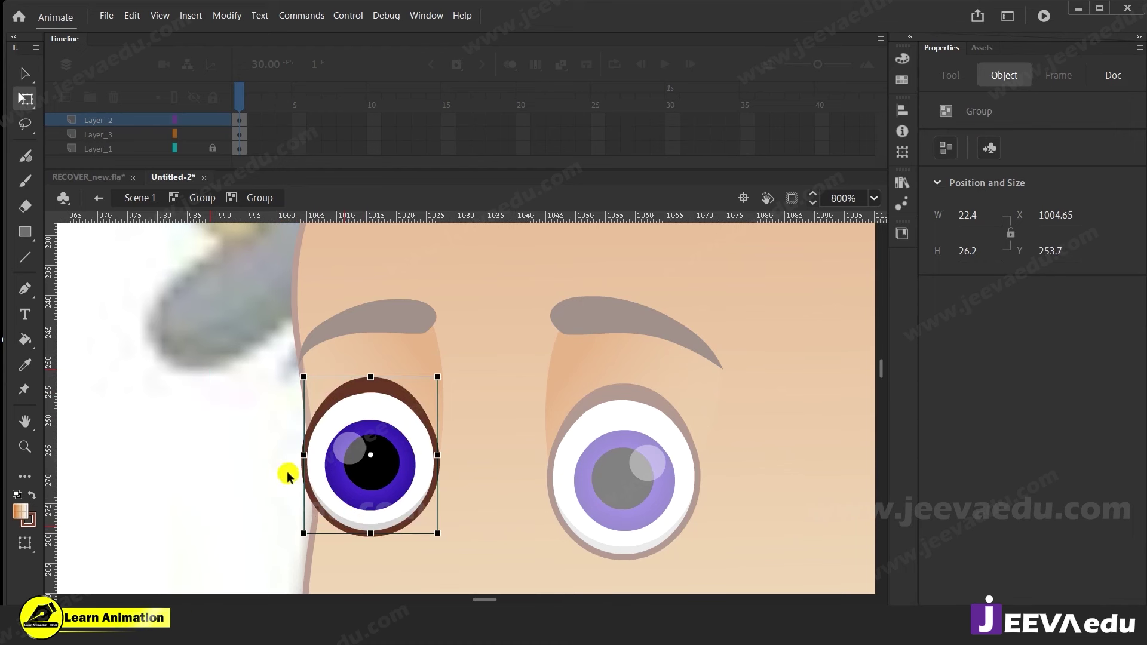
pyautogui.moveTo(300, 457); pyautogui.dragTo(311, 455)
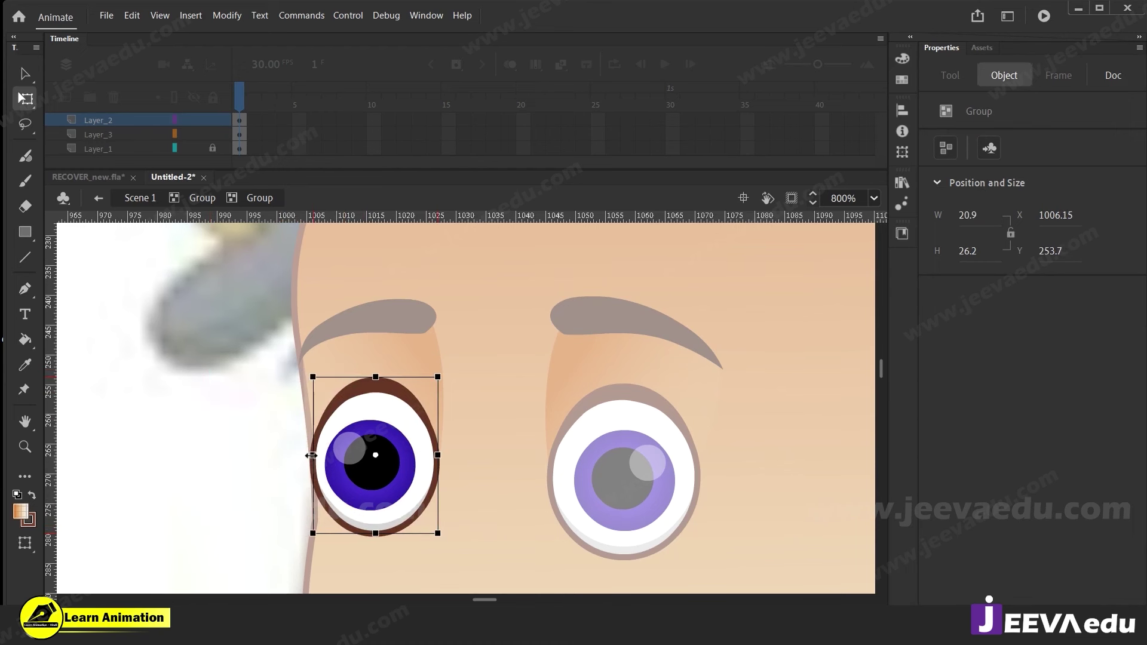
pyautogui.doubleClick(256, 457)
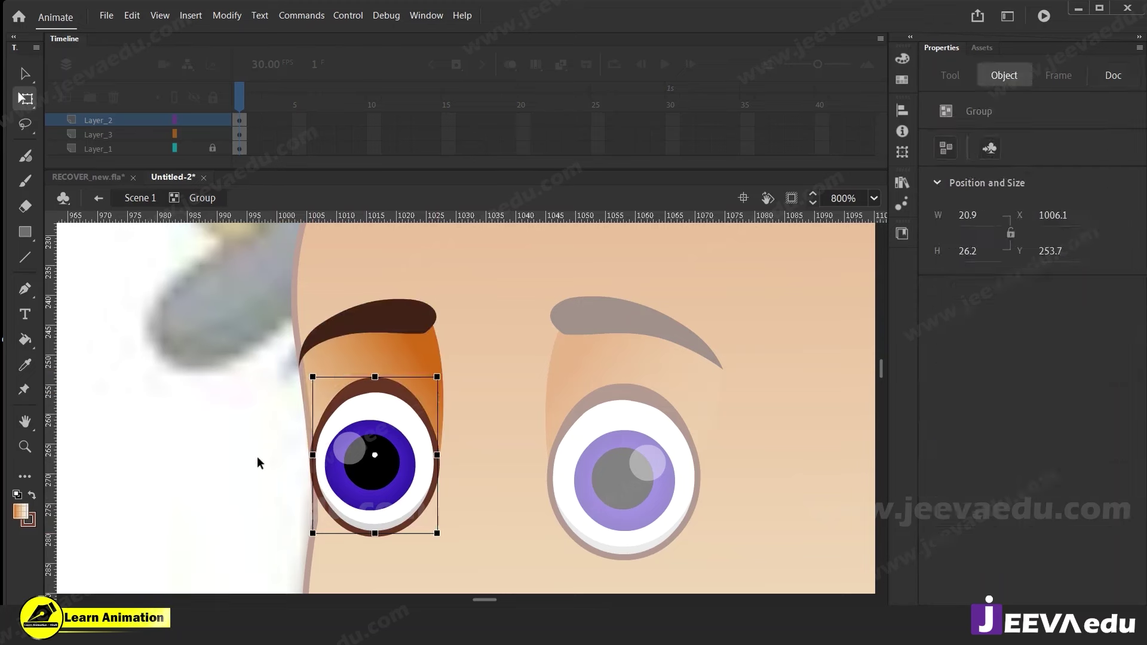
pyautogui.doubleClick(257, 457)
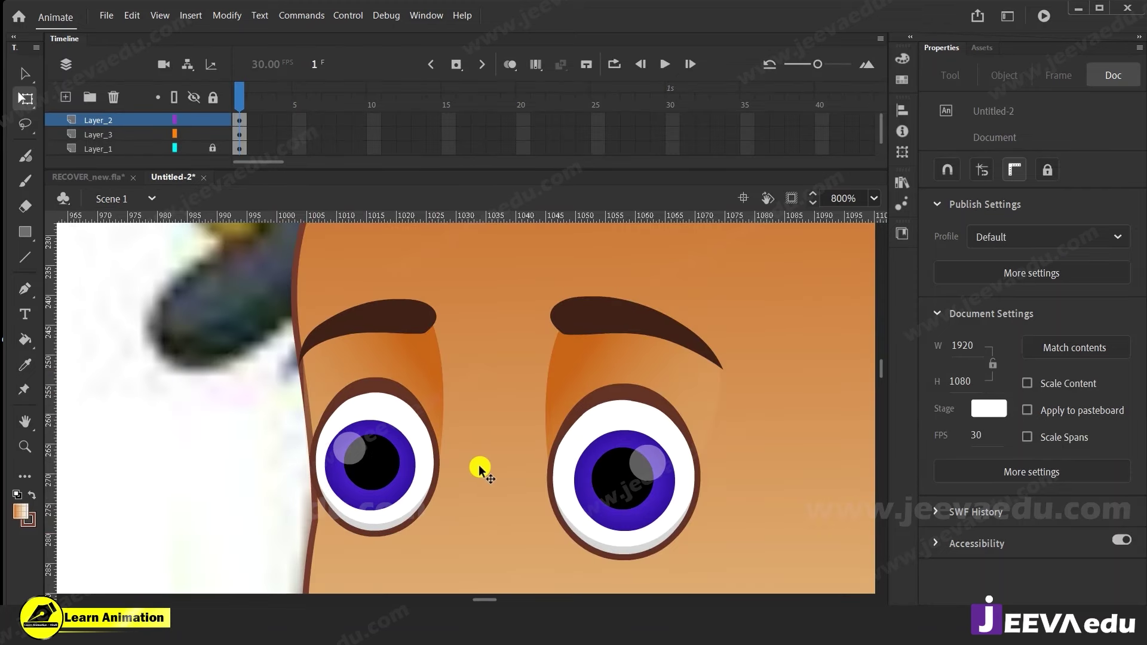
# Examine the finished eyes and head shape at several zoom levels against the reference character
pyautogui.press('z')
pyautogui.keyDown('alt'); pyautogui.click(483, 444); pyautogui.keyUp('alt')
pyautogui.keyDown('alt'); pyautogui.click(477, 447); pyautogui.keyUp('alt')
pyautogui.click(483, 384)
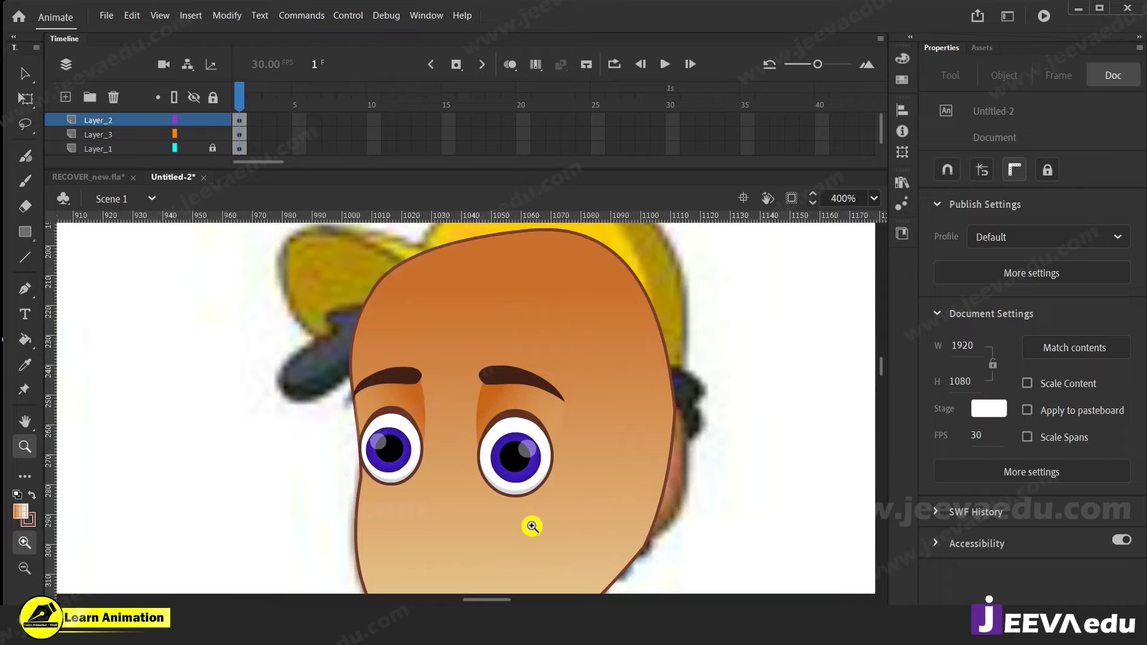
pyautogui.keyDown('alt'); pyautogui.click(481, 479); pyautogui.keyUp('alt')
pyautogui.keyDown('alt'); pyautogui.click(476, 478); pyautogui.keyUp('alt')
pyautogui.moveTo(479, 479); pyautogui.dragTo(493, 499)
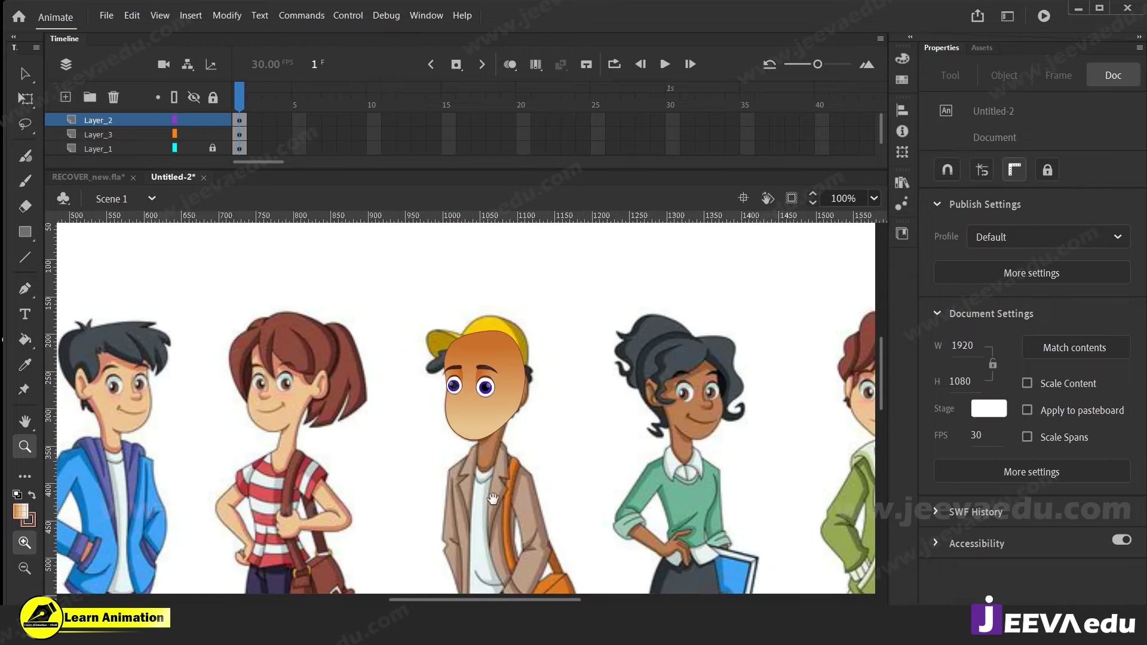
pyautogui.click(466, 414)
pyautogui.moveTo(474, 430); pyautogui.dragTo(526, 484)
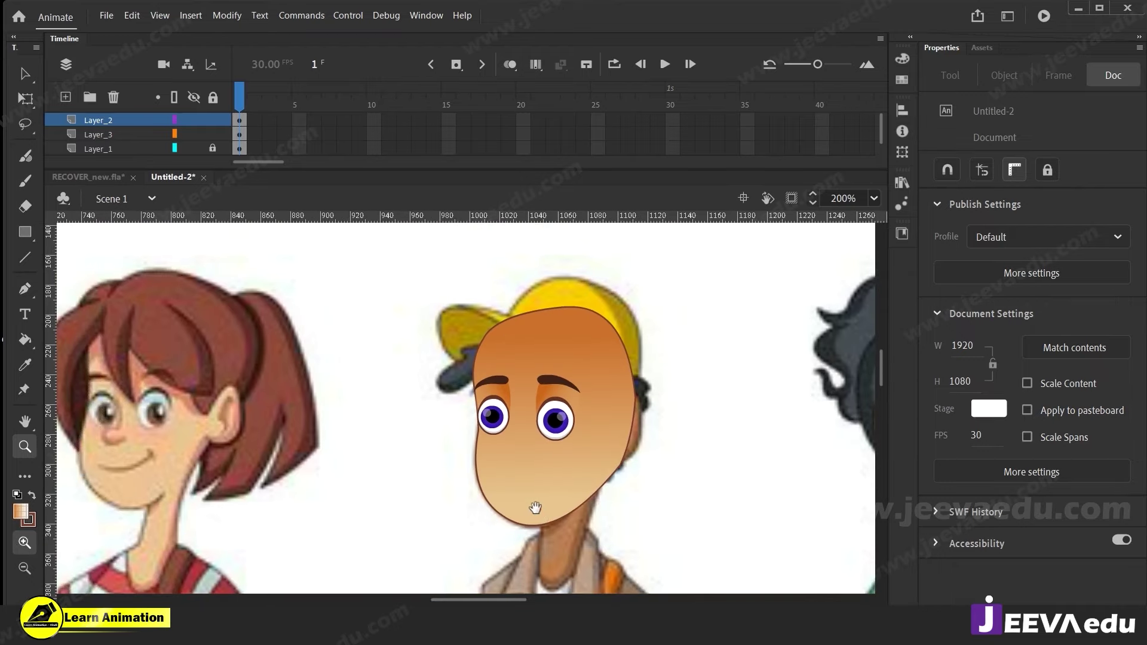
pyautogui.click(194, 133)
pyautogui.click(194, 134)
pyautogui.click(193, 119)
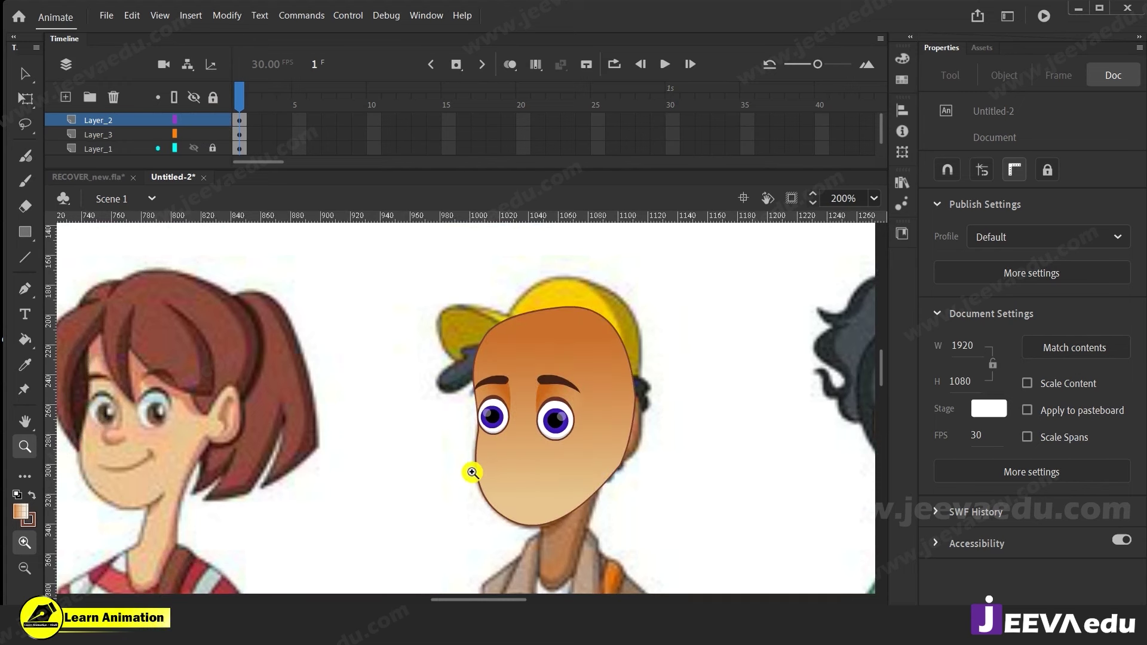
# Look through the other reference characters for a nose to trace, ending on a close view of the blond boy's face
pyautogui.keyDown('alt'); pyautogui.click(474, 472); pyautogui.keyUp('alt')
pyautogui.keyDown('alt'); pyautogui.click(474, 472); pyautogui.keyUp('alt')
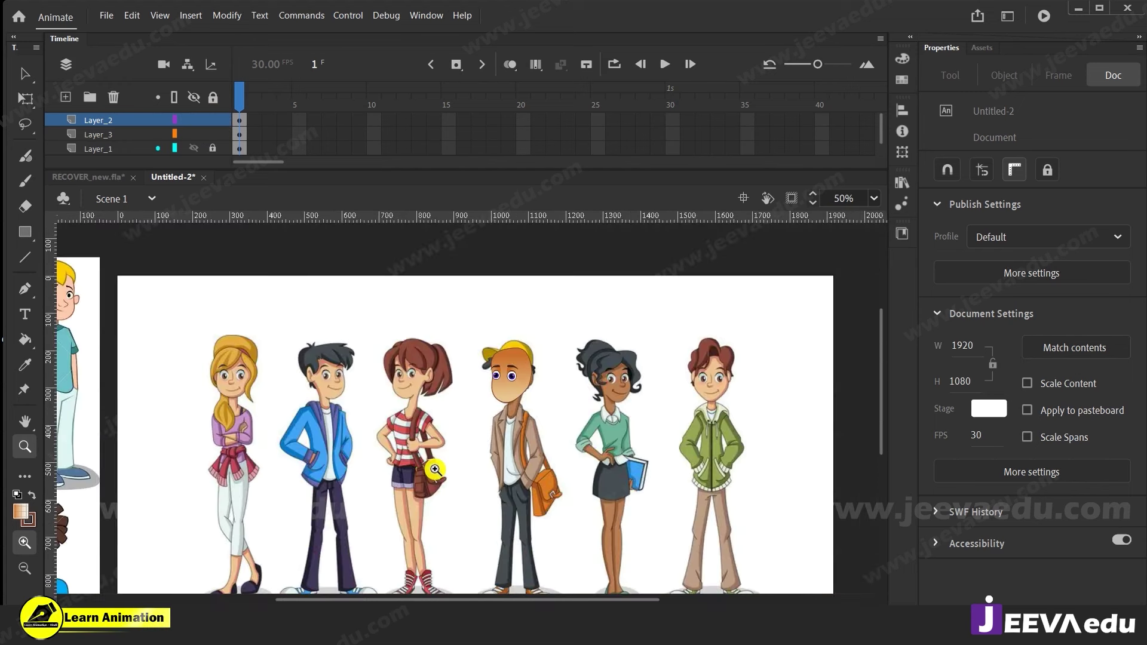
pyautogui.moveTo(288, 441); pyautogui.dragTo(505, 421)
pyautogui.moveTo(487, 472)
pyautogui.mouseDown()
pyautogui.moveTo(500, 418)
pyautogui.moveTo(493, 367)
pyautogui.moveTo(469, 471)
pyautogui.mouseUp()
pyautogui.click(458, 436)
pyautogui.moveTo(418, 336); pyautogui.dragTo(404, 546)
pyautogui.moveTo(381, 386); pyautogui.dragTo(96, 505)
pyautogui.moveTo(644, 469); pyautogui.dragTo(475, 478)
pyautogui.click(536, 479)
pyautogui.moveTo(630, 517); pyautogui.dragTo(552, 510)
pyautogui.moveTo(639, 442); pyautogui.dragTo(794, 408)
pyautogui.moveTo(400, 428); pyautogui.dragTo(851, 418)
pyautogui.moveTo(197, 449); pyautogui.dragTo(705, 554)
pyautogui.moveTo(405, 299); pyautogui.dragTo(569, 466)
pyautogui.moveTo(632, 354); pyautogui.dragTo(531, 437)
pyautogui.click(531, 436)
pyautogui.scroll(1, 630, 407)
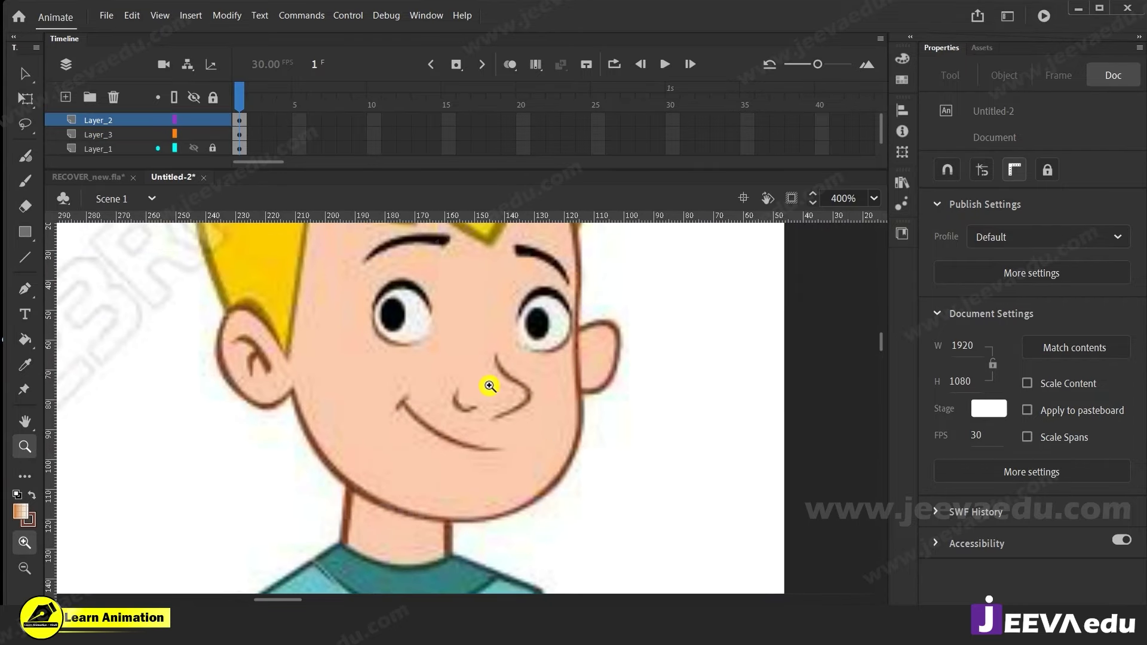
# Trace the blond boy's nose with a brown Paint Brush stroke of size 1 and bend its segments into smooth curves
pyautogui.press('y')
pyautogui.moveTo(493, 353)
pyautogui.mouseDown()
pyautogui.moveTo(503, 375)
pyautogui.moveTo(532, 399)
pyautogui.moveTo(494, 420)
pyautogui.mouseUp()
pyautogui.click(486, 425)
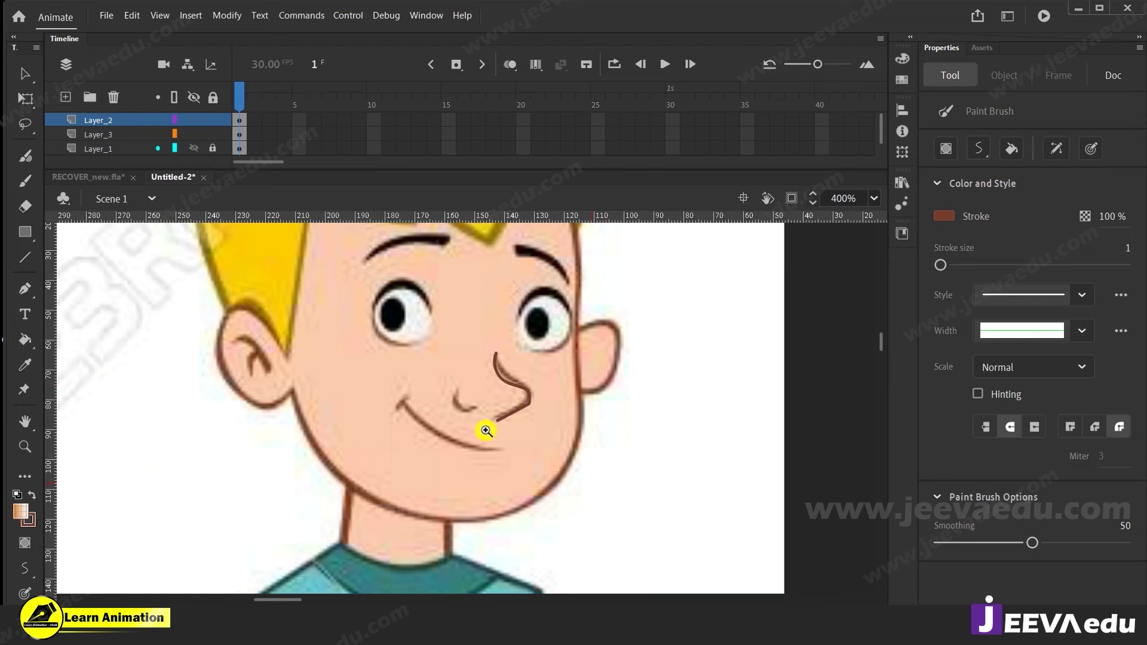
pyautogui.press('v')
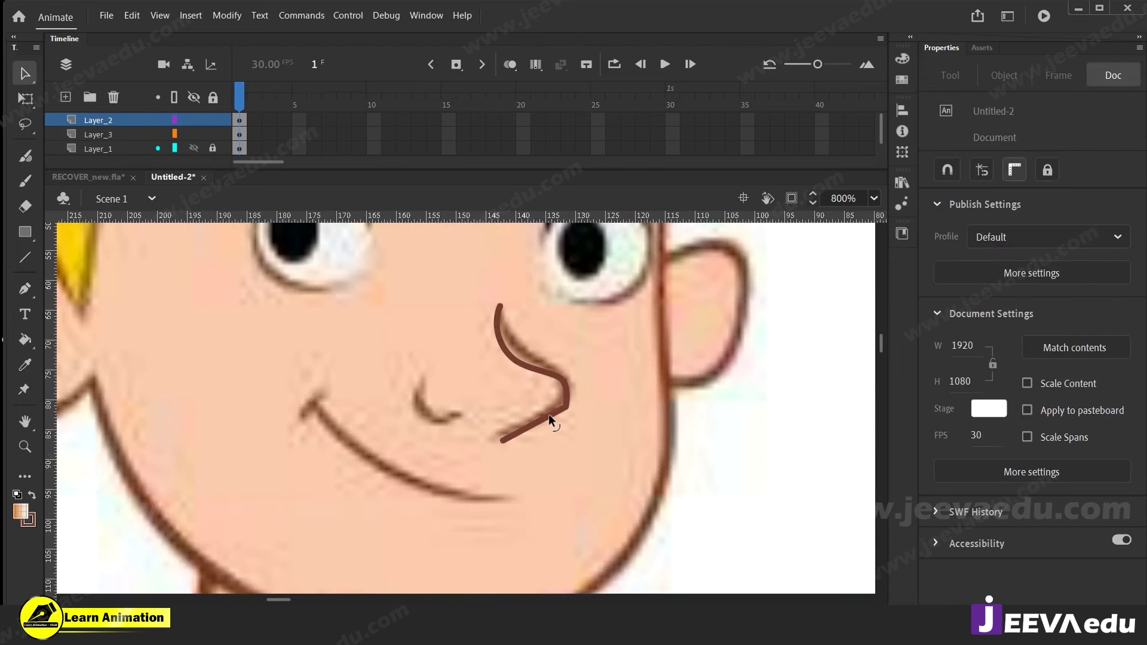
pyautogui.moveTo(515, 354); pyautogui.dragTo(515, 355)
pyautogui.click(546, 383)
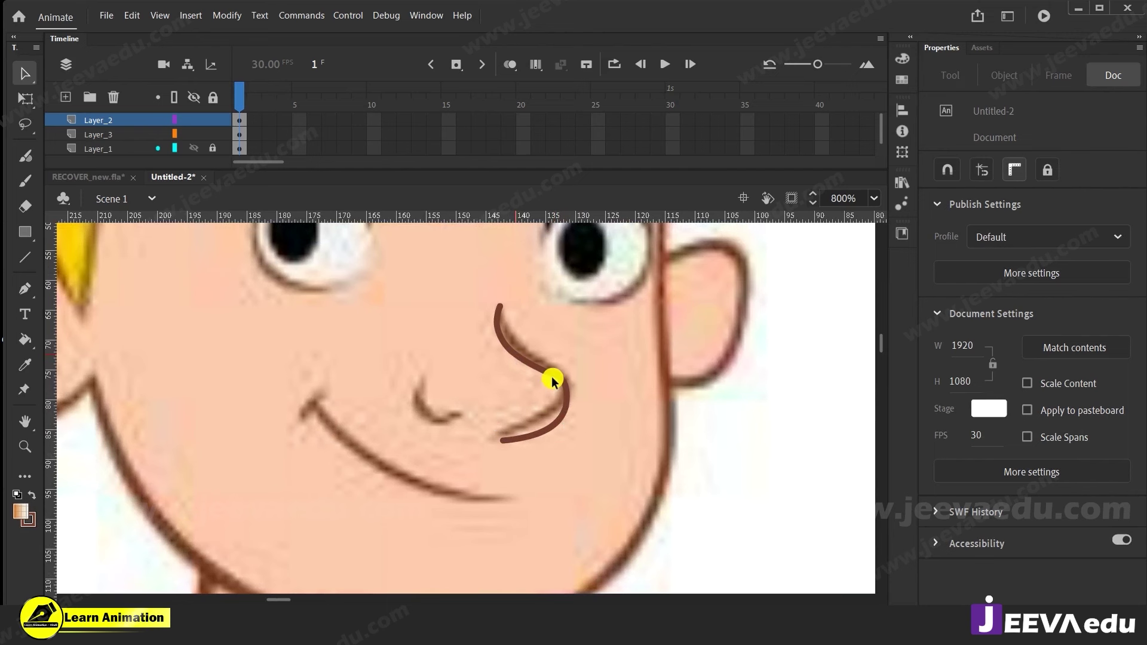
# Duplicate the nose line slightly inward and join its upper and lower ends to the original line
pyautogui.doubleClick(556, 384)
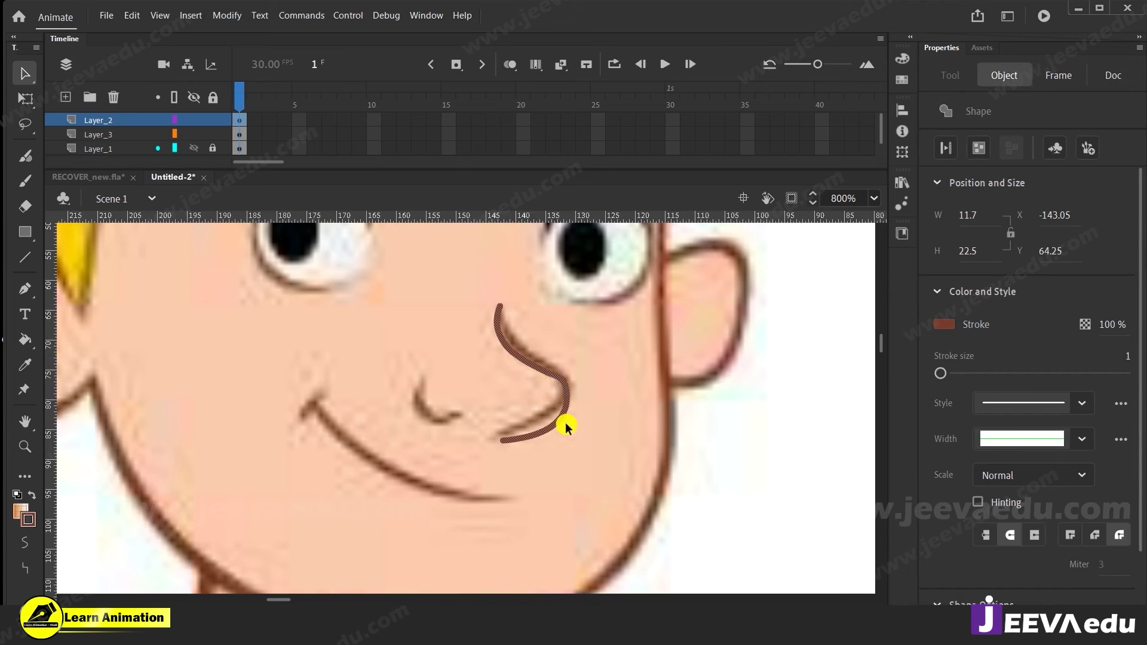
pyautogui.moveTo(572, 420)
pyautogui.mouseDown()
pyautogui.moveTo(568, 405)
pyautogui.moveTo(548, 398)
pyautogui.moveTo(546, 410)
pyautogui.mouseUp()
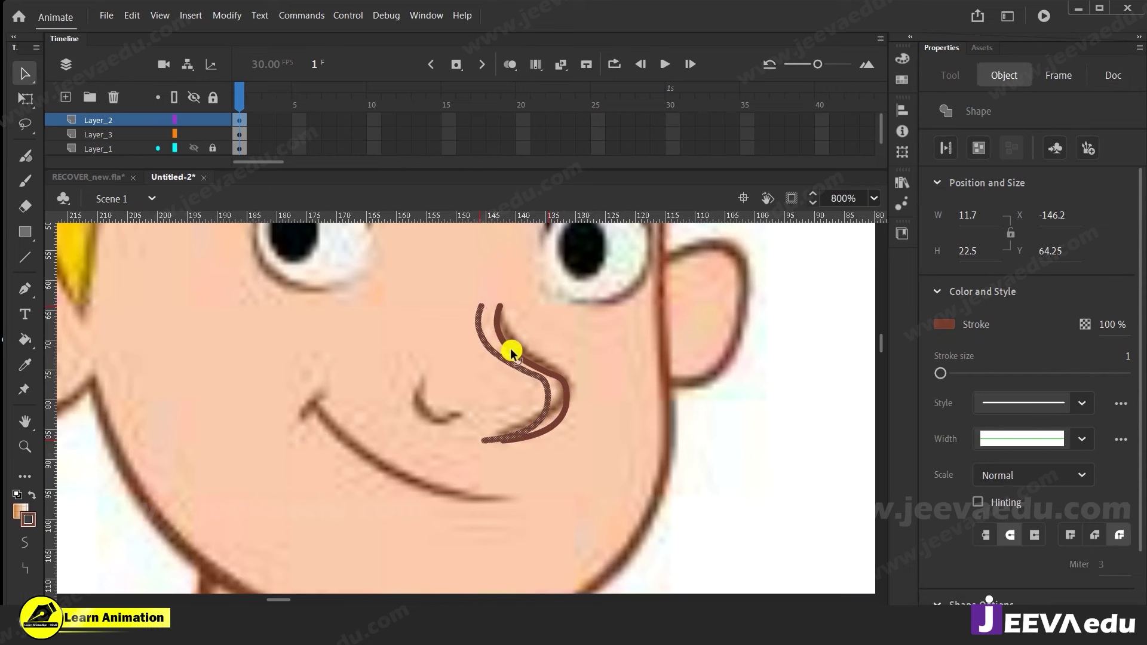
pyautogui.click(477, 399)
pyautogui.click(484, 341)
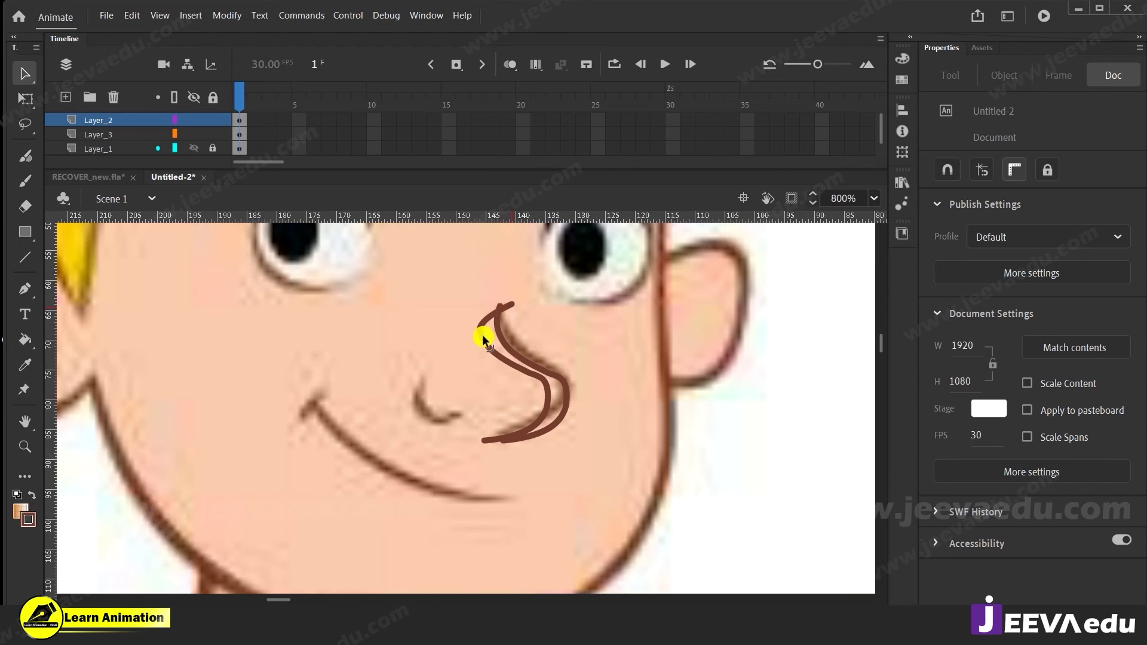
pyautogui.moveTo(507, 438); pyautogui.dragTo(485, 439)
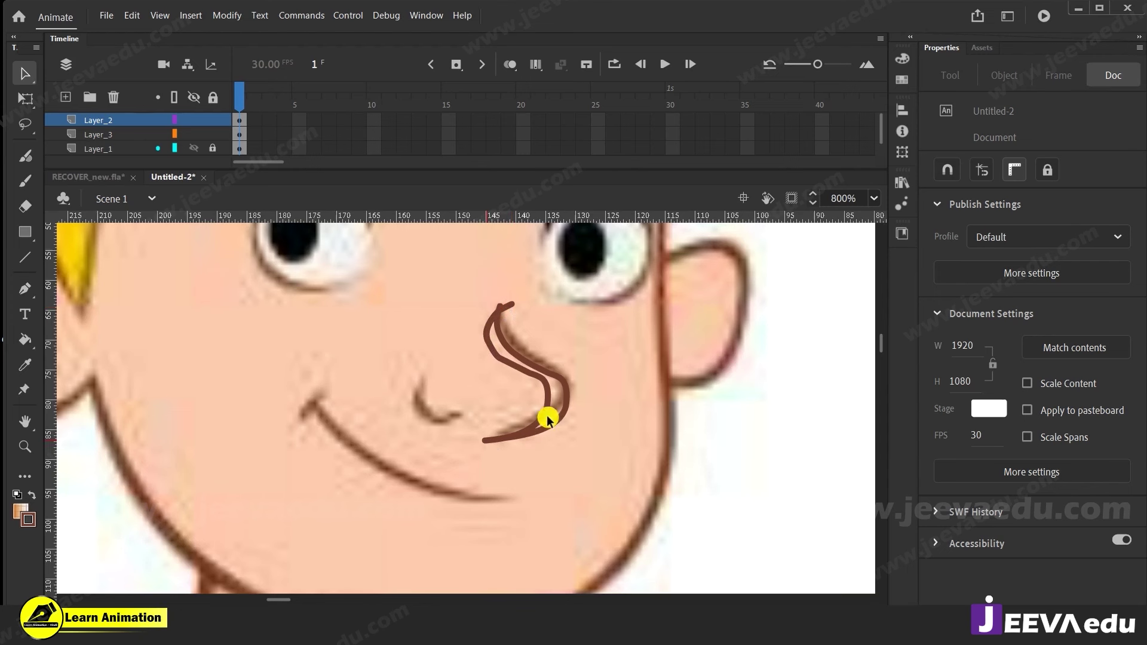
# Fill the area between the two nose lines with brown and delete their outline strokes
pyautogui.press('k')
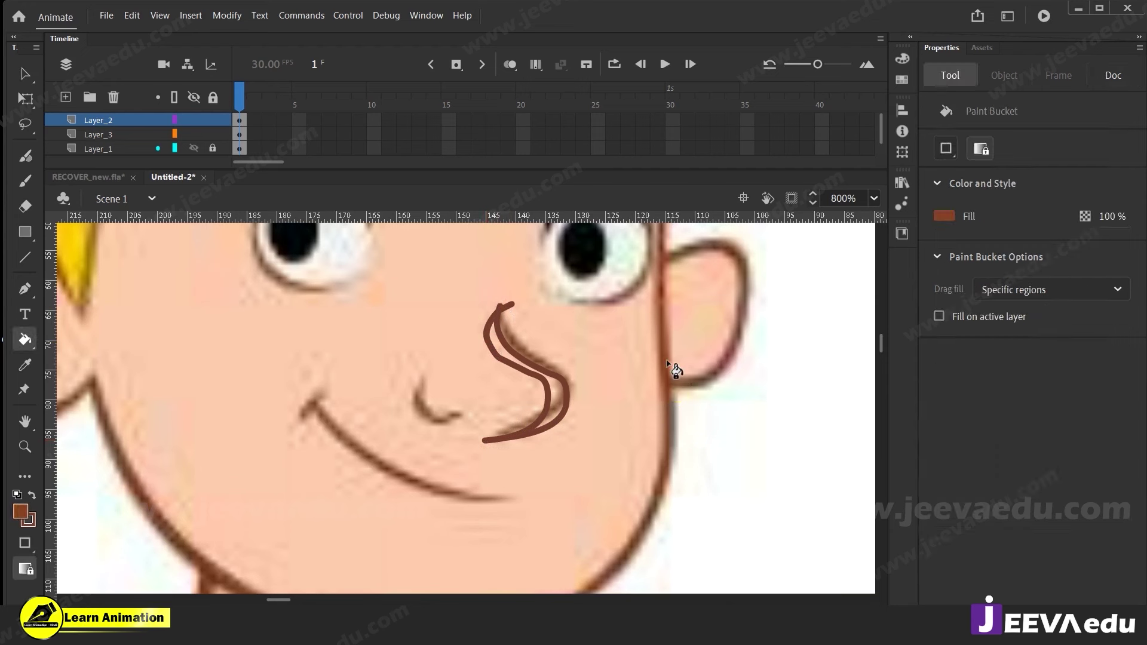
pyautogui.click(559, 402)
pyautogui.press('v')
pyautogui.click(544, 387)
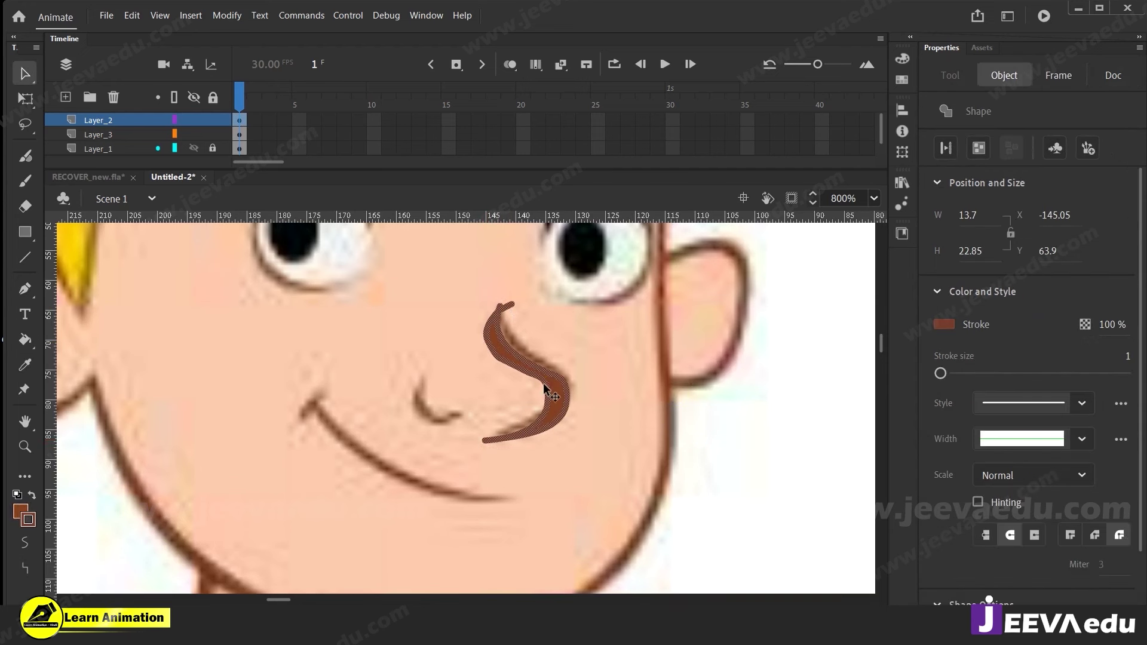
pyautogui.press('Delete')
# Remove the stray fragments beside the upper part of the nose shape and smooth its inner edge into one curve
pyautogui.press('z')
pyautogui.click(527, 384)
pyautogui.moveTo(490, 421); pyautogui.dragTo(537, 426)
pyautogui.press('v')
pyautogui.moveTo(463, 364); pyautogui.dragTo(420, 271)
pyautogui.click(471, 348)
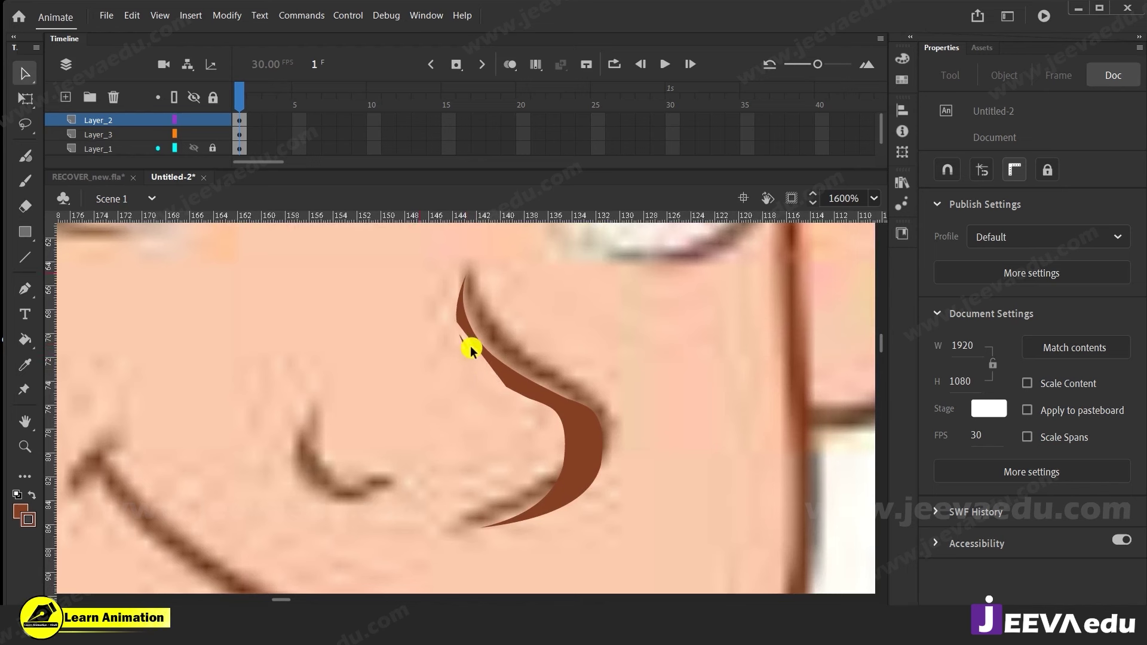
pyautogui.click(462, 346)
pyautogui.press('Delete')
pyautogui.moveTo(465, 357); pyautogui.dragTo(472, 361)
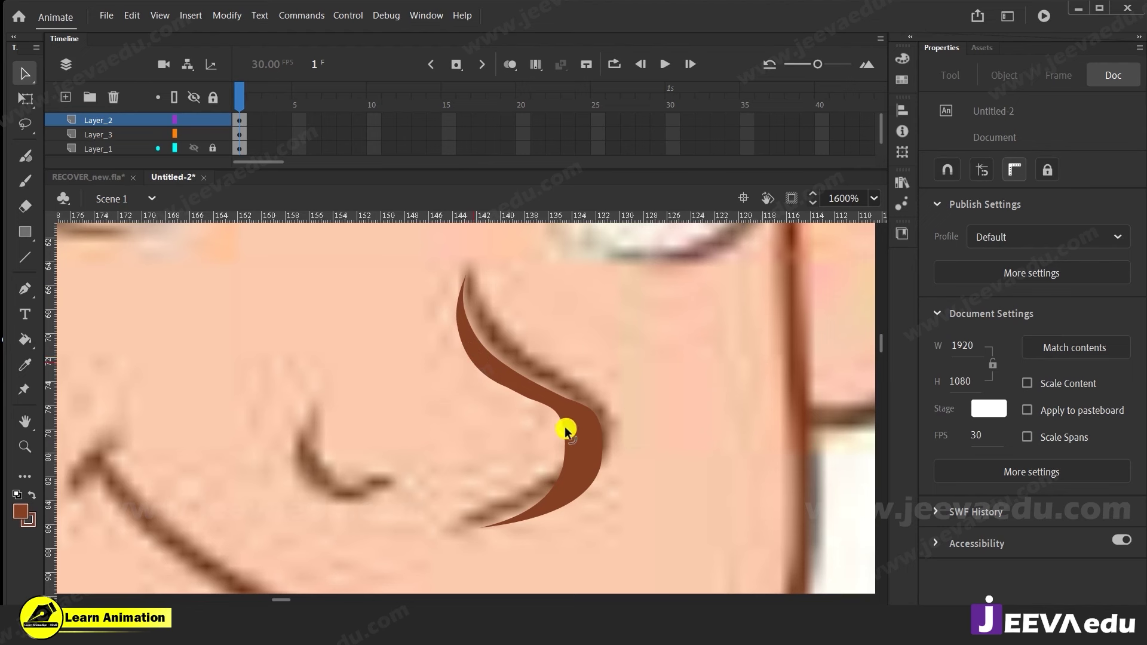
# Pull in the outer edge of the nose shape's lower bend, and undo the last two adjustments
pyautogui.moveTo(602, 453); pyautogui.dragTo(582, 516)
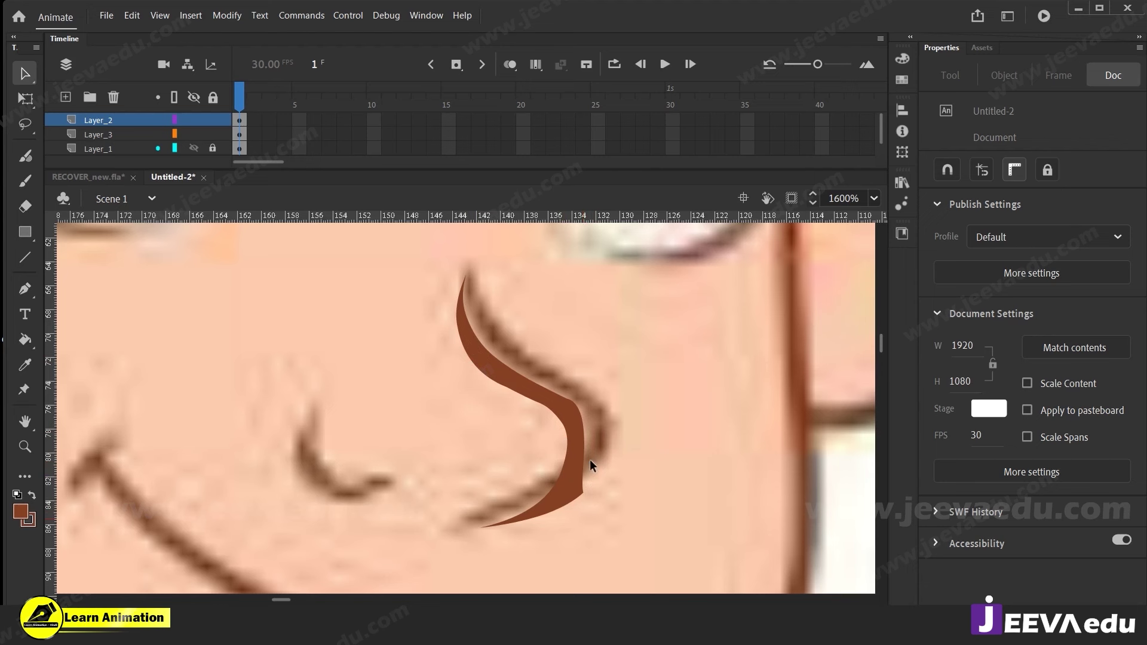
pyautogui.moveTo(589, 460); pyautogui.dragTo(596, 475)
pyautogui.moveTo(596, 428); pyautogui.dragTo(596, 434)
pyautogui.moveTo(583, 489); pyautogui.dragTo(618, 483)
pyautogui.hotkey('ctrl', 'z')
pyautogui.hotkey('ctrl', 'z')
# Reshape the lower bend of the nose shape toward the reference line and pull its upper curve slightly inward
pyautogui.click(543, 509)
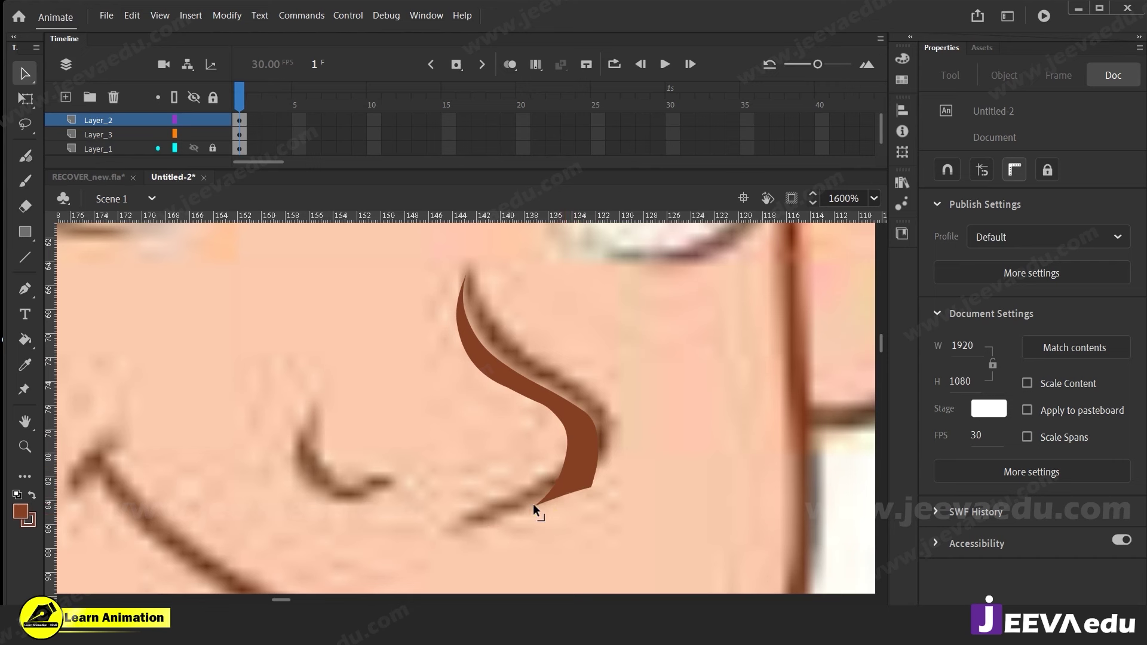
pyautogui.moveTo(547, 496); pyautogui.dragTo(546, 508)
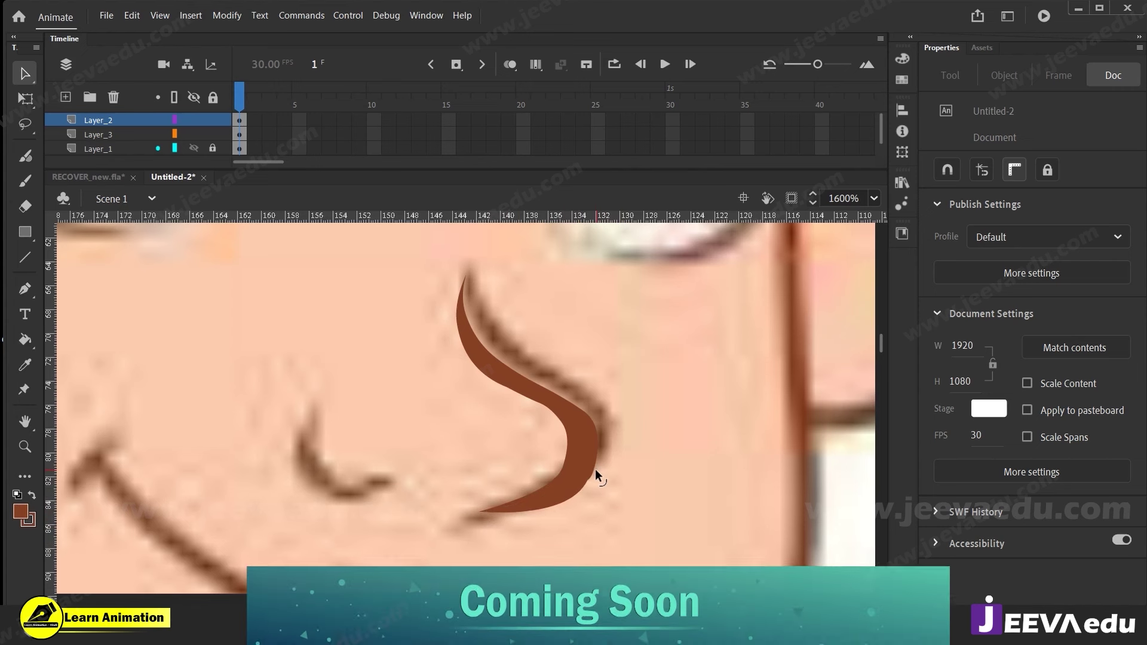
pyautogui.moveTo(595, 468)
pyautogui.mouseDown()
pyautogui.moveTo(589, 483)
pyautogui.moveTo(569, 469)
pyautogui.moveTo(590, 447)
pyautogui.moveTo(594, 457)
pyautogui.moveTo(603, 450)
pyautogui.mouseUp()
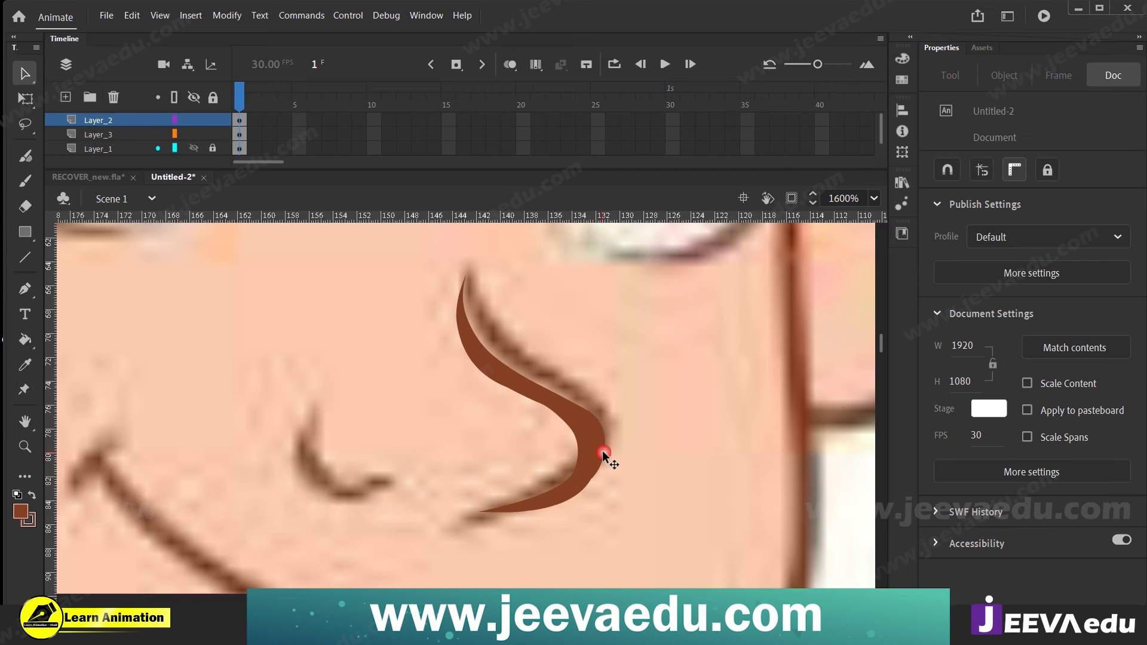
pyautogui.click(476, 363)
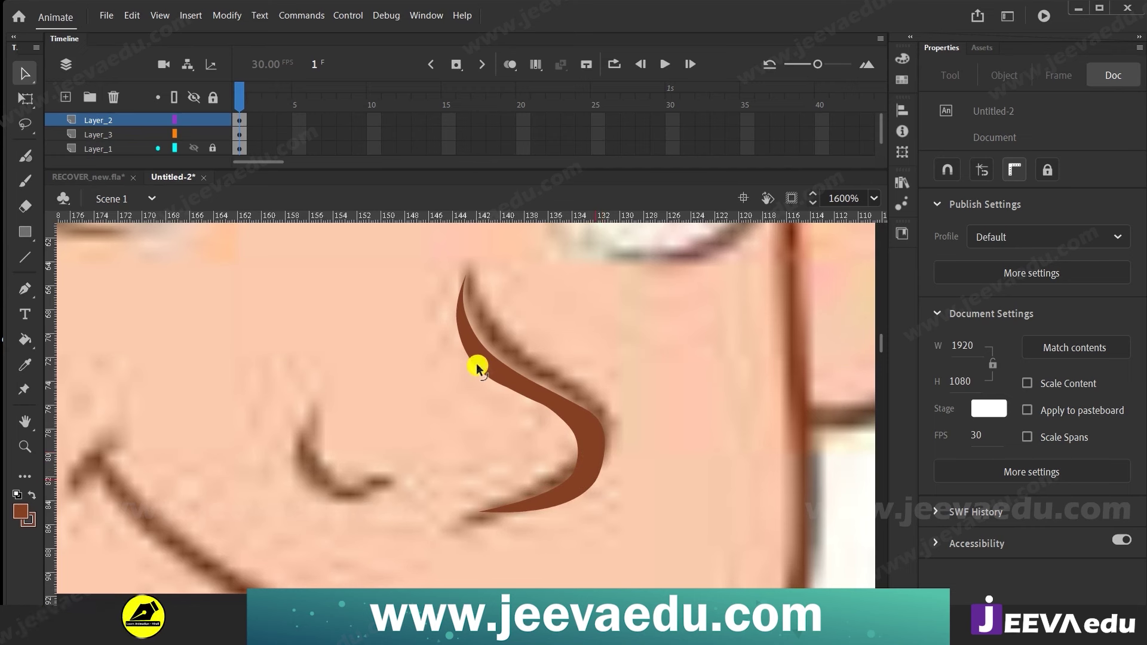
pyautogui.moveTo(475, 363); pyautogui.dragTo(481, 366)
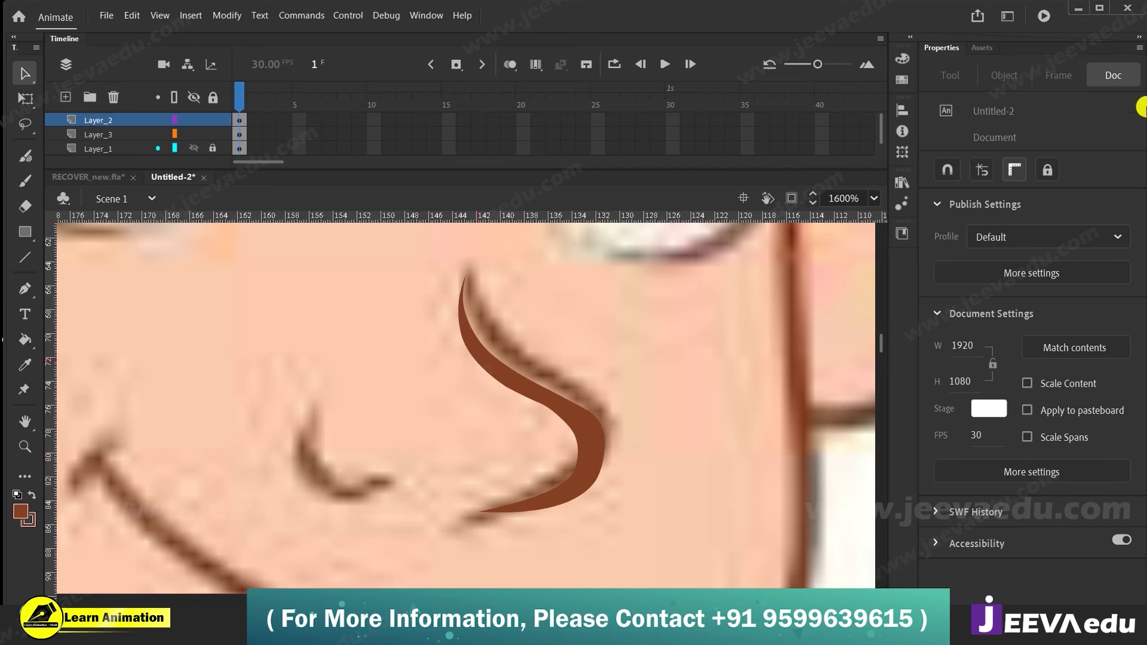
pyautogui.moveTo(378, 486); pyautogui.dragTo(441, 435)
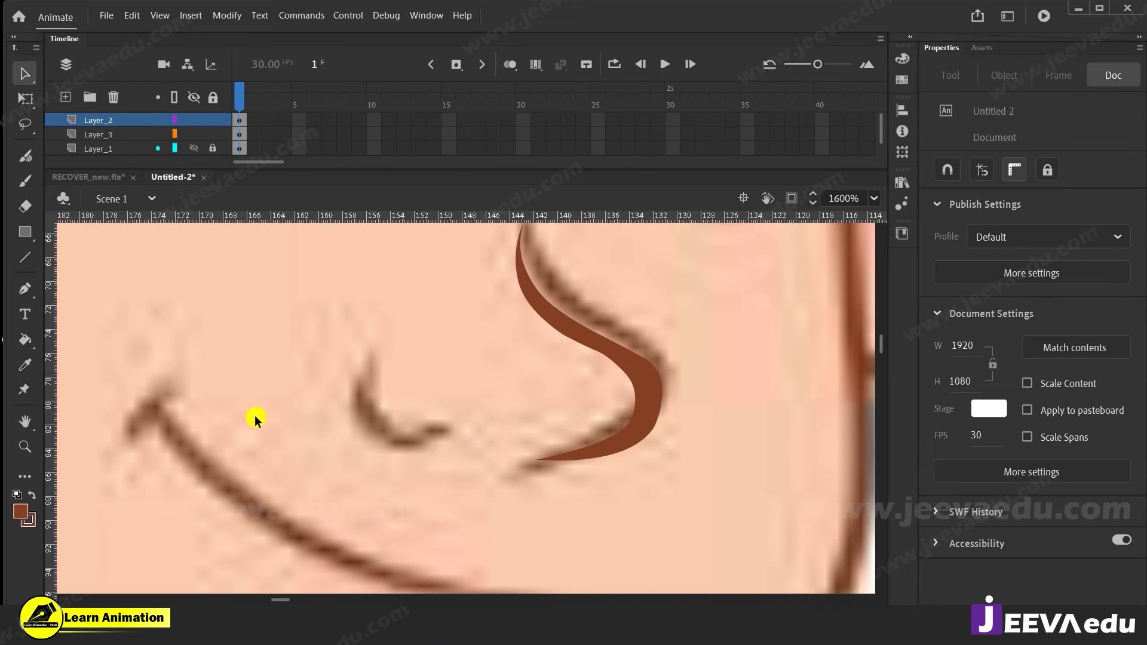
pyautogui.press('b')
pyautogui.moveTo(415, 344)
pyautogui.mouseDown()
pyautogui.moveTo(389, 383)
pyautogui.moveTo(414, 432)
pyautogui.mouseUp()
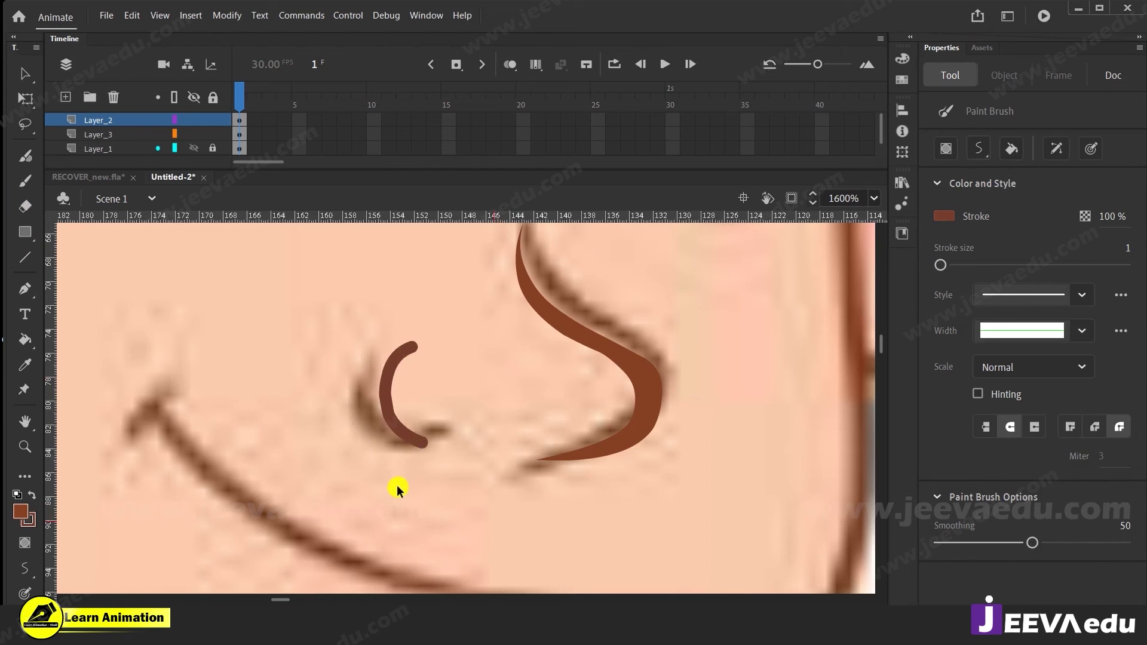
pyautogui.hotkey('ctrl', 'z')
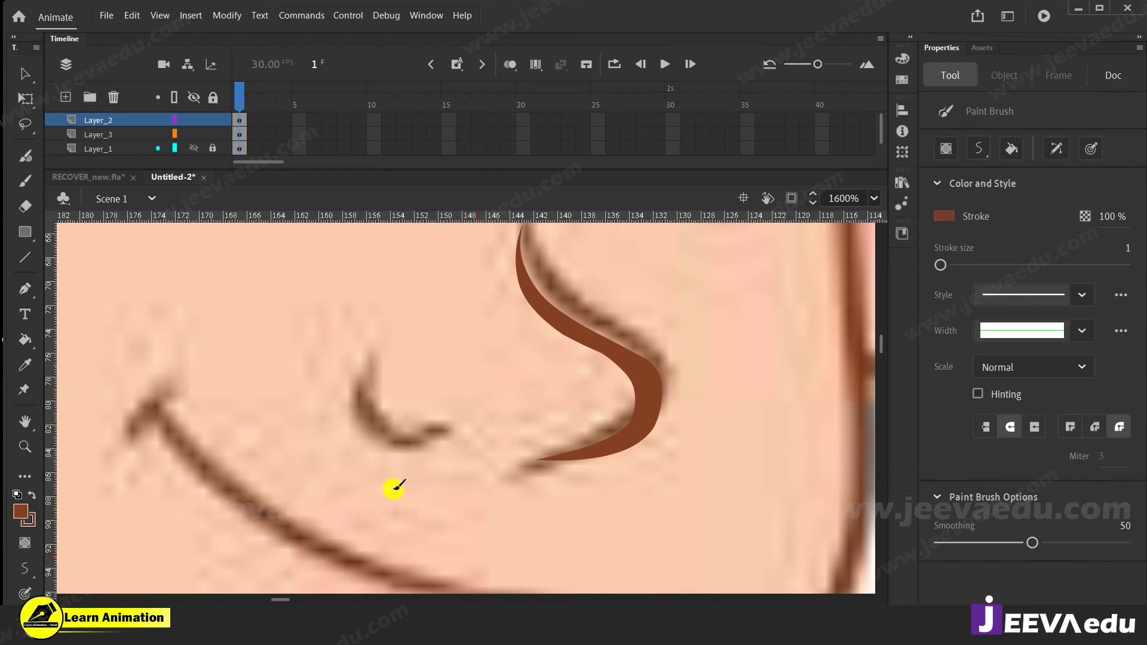
# Draw a slanted straight line across the small nostril mark and set its stroke size to 0.55
pyautogui.press('n')
pyautogui.moveTo(384, 326); pyautogui.dragTo(426, 463)
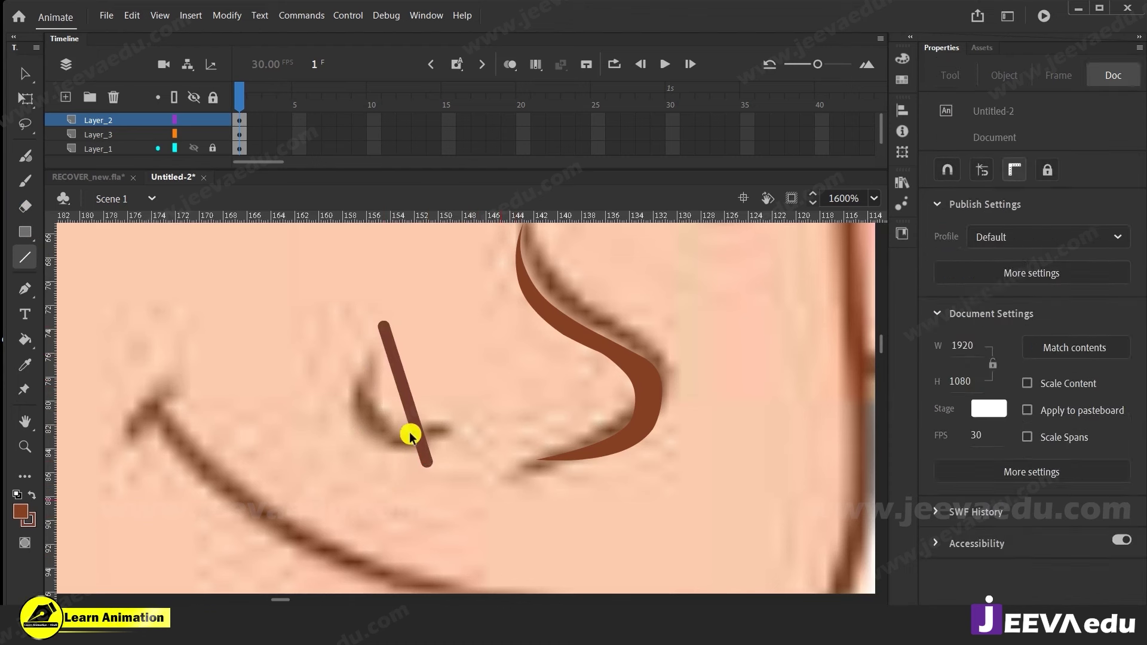
pyautogui.press('v')
pyautogui.click(410, 436)
pyautogui.click(1128, 360)
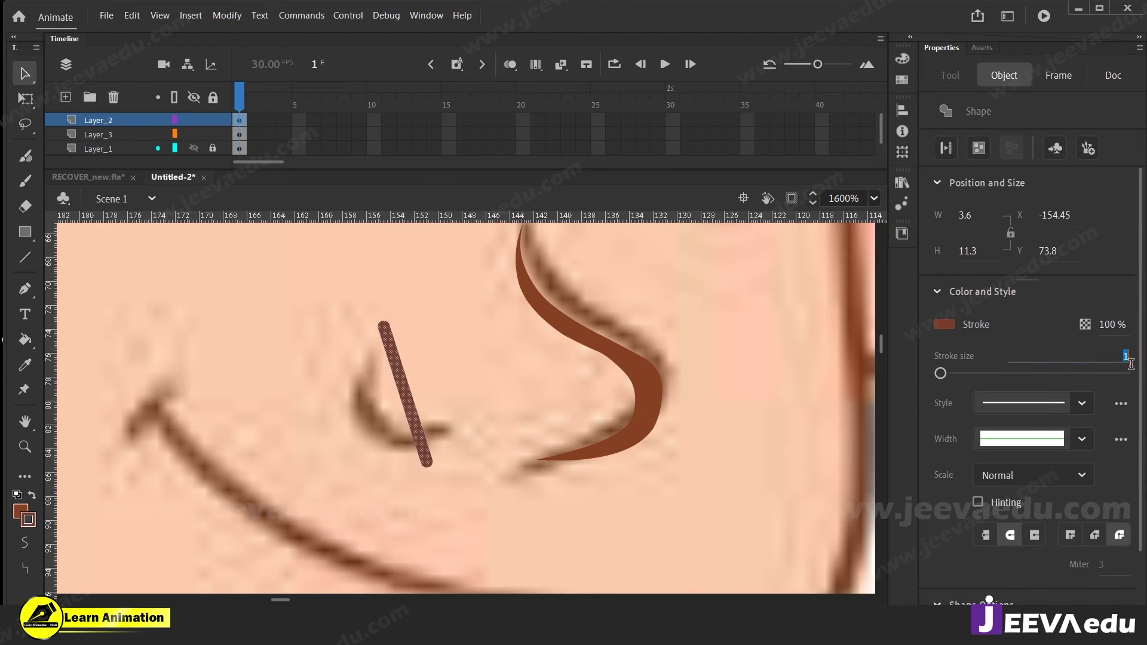
pyautogui.write('.5')
pyautogui.press('Return')
pyautogui.click(289, 500)
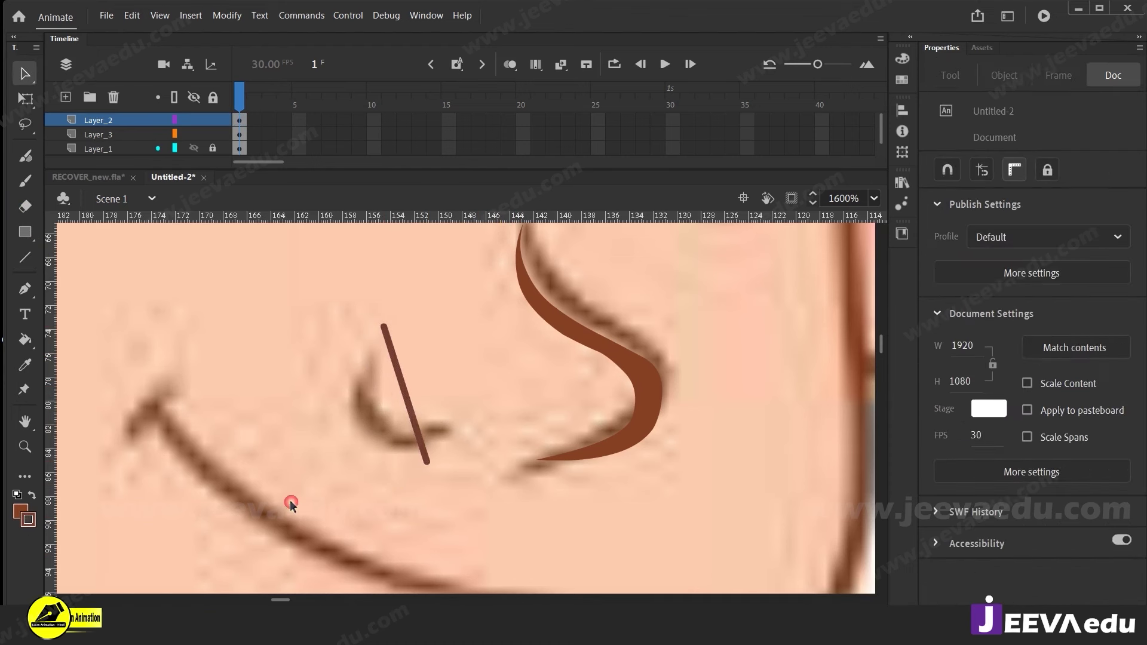
# Bend the slanted line along the outer curve of the nostril and raise its lower end slightly
pyautogui.moveTo(409, 410); pyautogui.dragTo(354, 431)
pyautogui.moveTo(428, 461); pyautogui.dragTo(426, 450)
pyautogui.click(407, 443)
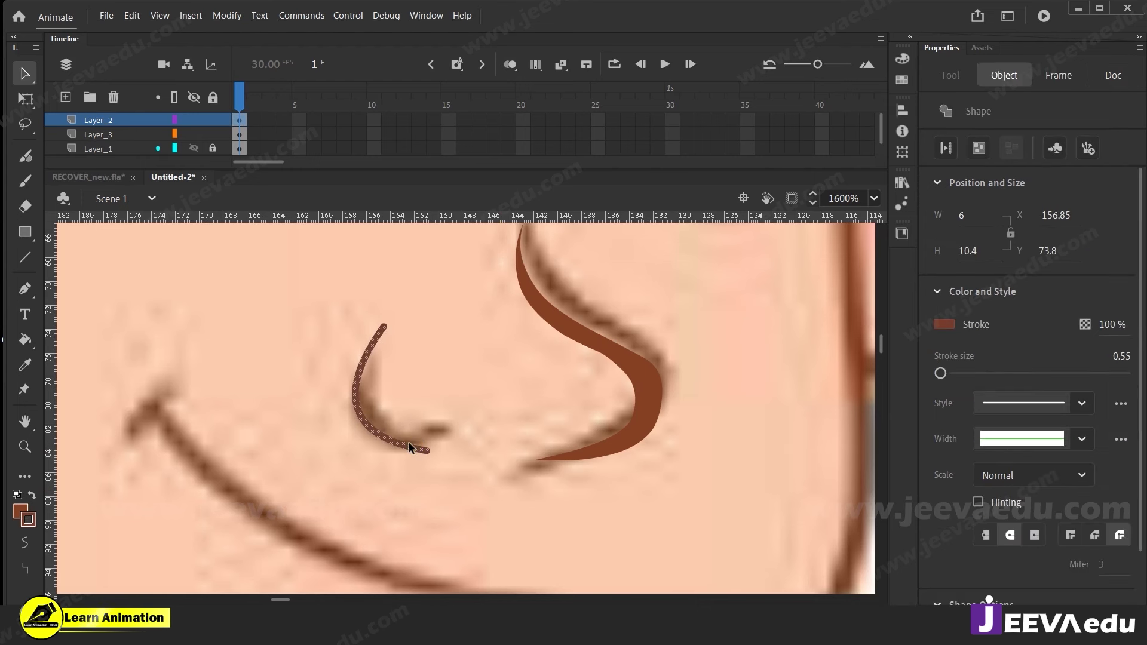
pyautogui.click(397, 433)
pyautogui.click(395, 423)
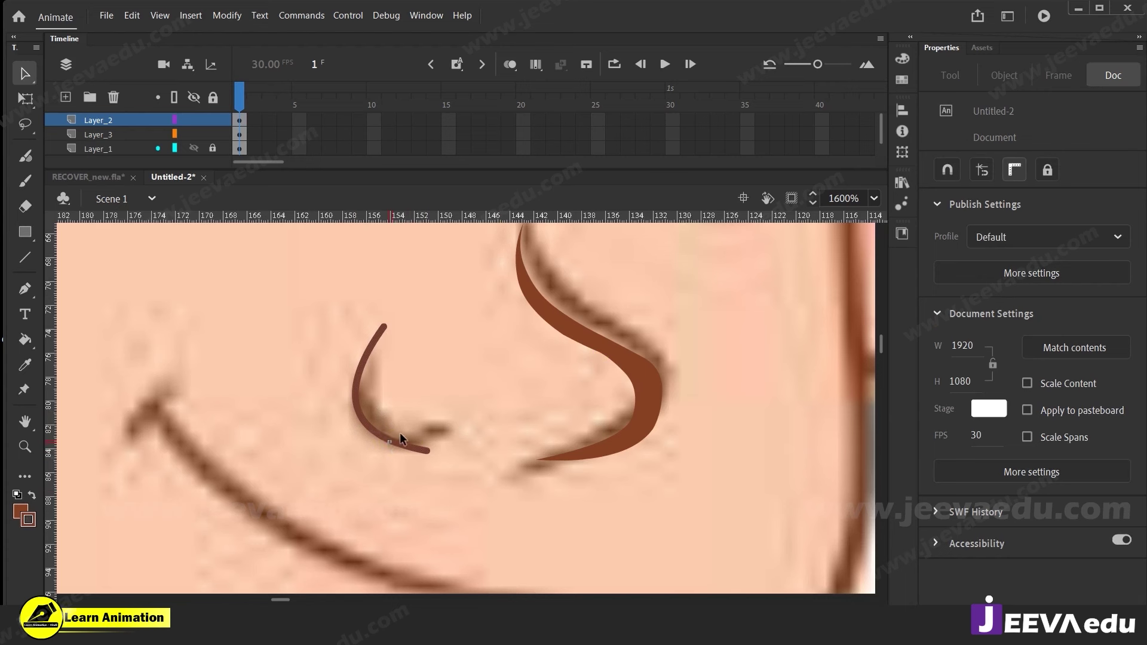
# Duplicate the nostril curve slightly inward and join the original's ends to the copy
pyautogui.click(407, 429)
pyautogui.moveTo(404, 443); pyautogui.dragTo(423, 439)
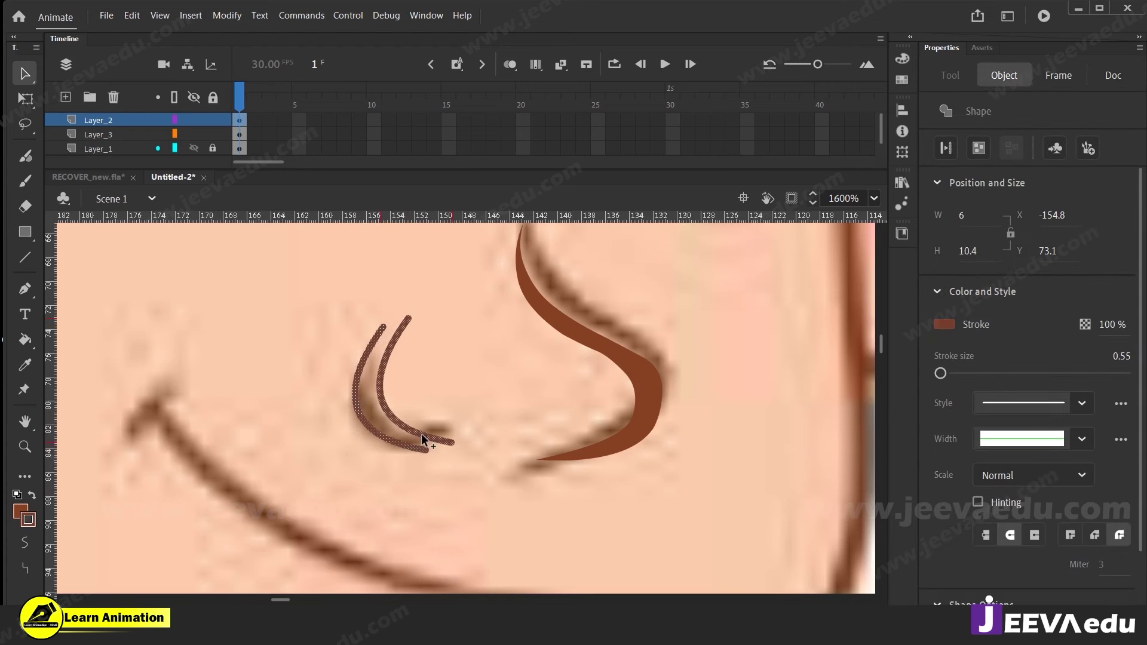
pyautogui.click(386, 331)
pyautogui.moveTo(383, 329); pyautogui.dragTo(403, 327)
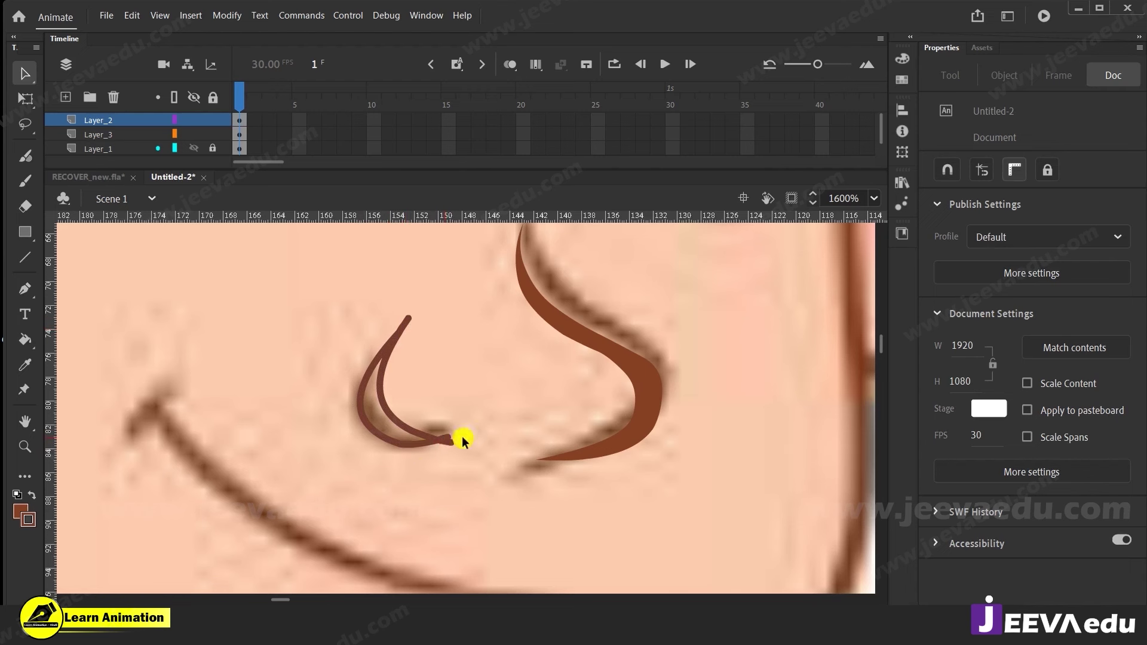
# Fill the area between the two nostril curves with brown and delete their outline strokes
pyautogui.press('k')
pyautogui.click(399, 438)
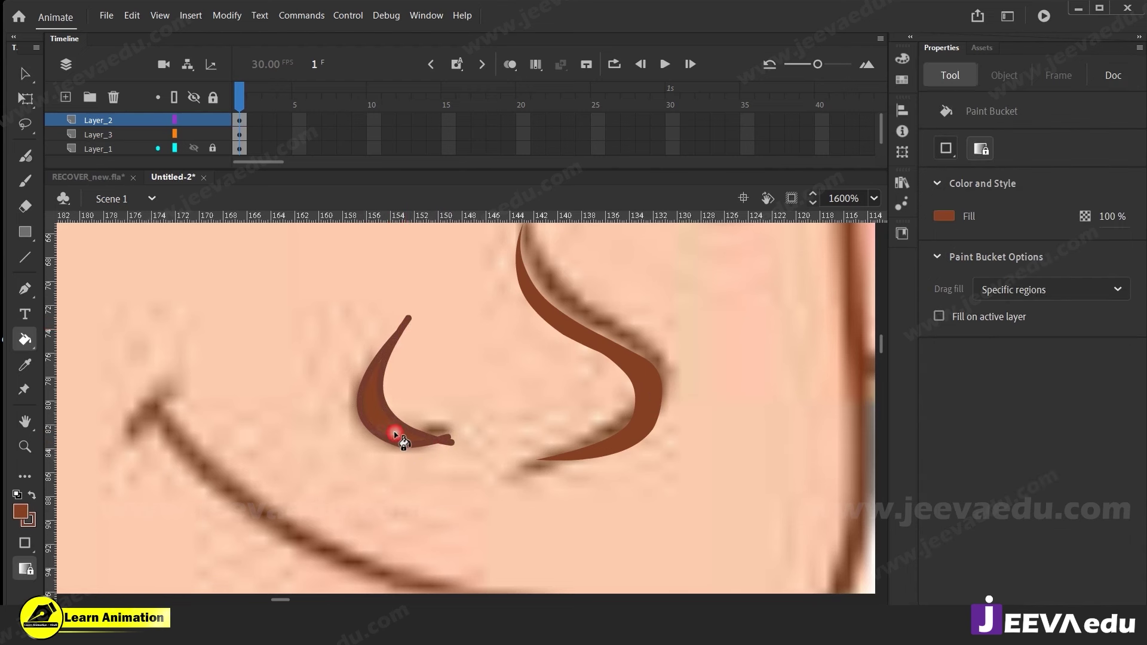
pyautogui.press('v')
pyautogui.doubleClick(392, 414)
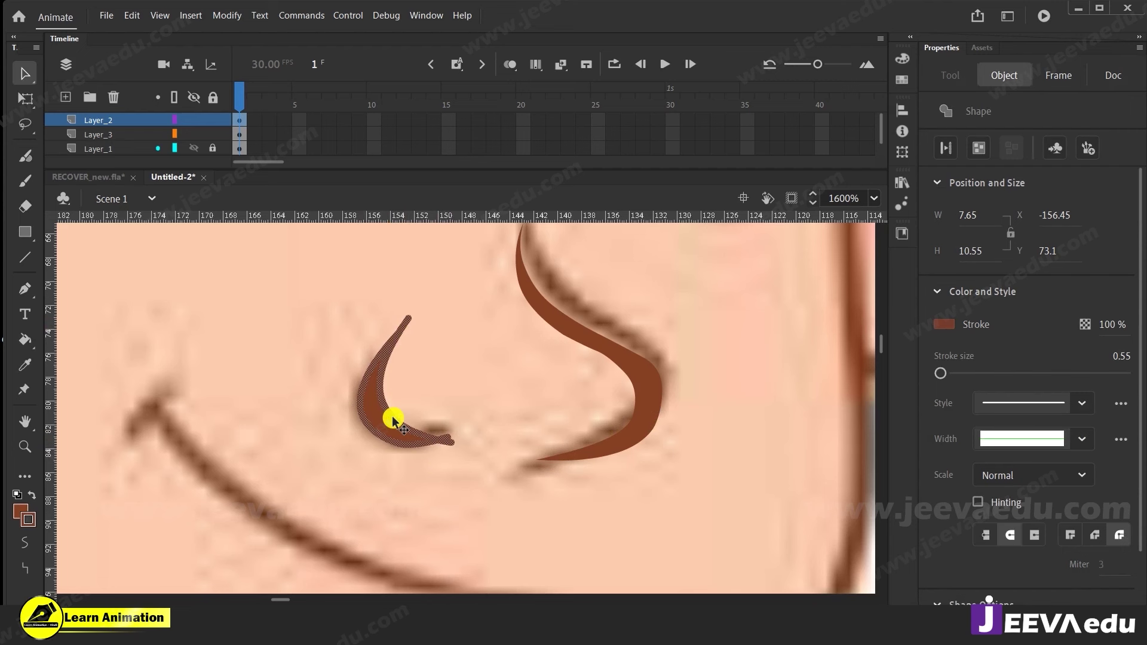
pyautogui.press('Delete')
# Adjust the inner edge of the nostril shape, try reshaping its lower curve, and undo the last two adjustments
pyautogui.moveTo(388, 411); pyautogui.dragTo(391, 411)
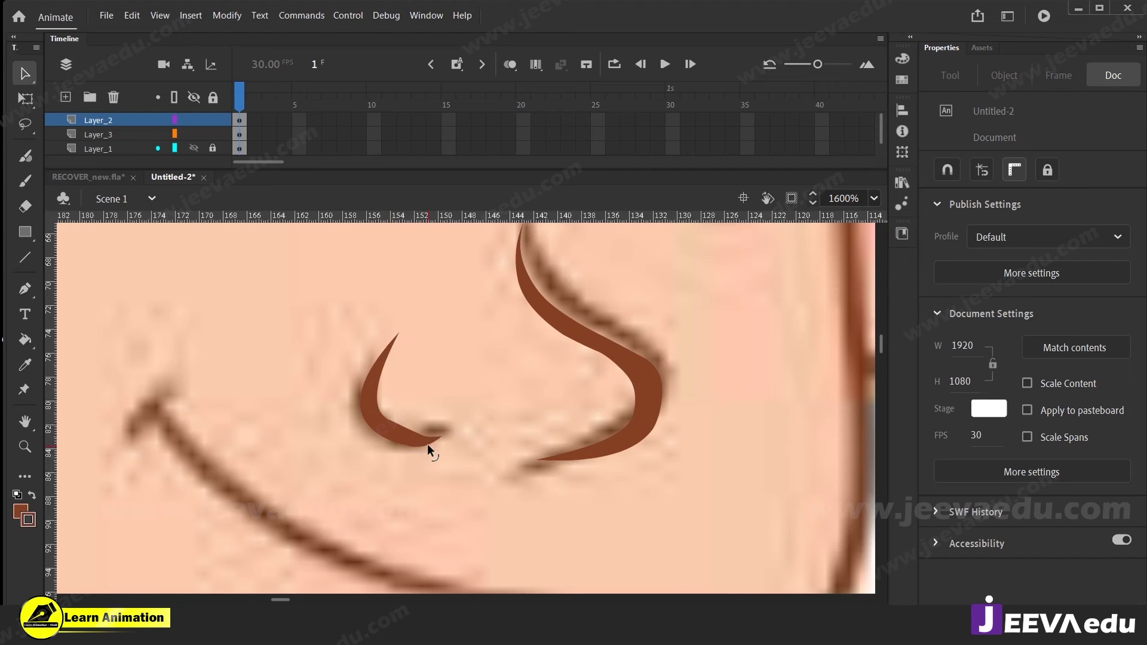
pyautogui.moveTo(403, 424); pyautogui.dragTo(438, 466)
pyautogui.hotkey('ctrl', 'z')
pyautogui.moveTo(385, 417); pyautogui.dragTo(410, 447)
pyautogui.hotkey('ctrl', 'z')
# Delete the misshapen lower part of the nostril shape and draw the cut end out into a point
pyautogui.moveTo(465, 415); pyautogui.dragTo(389, 481)
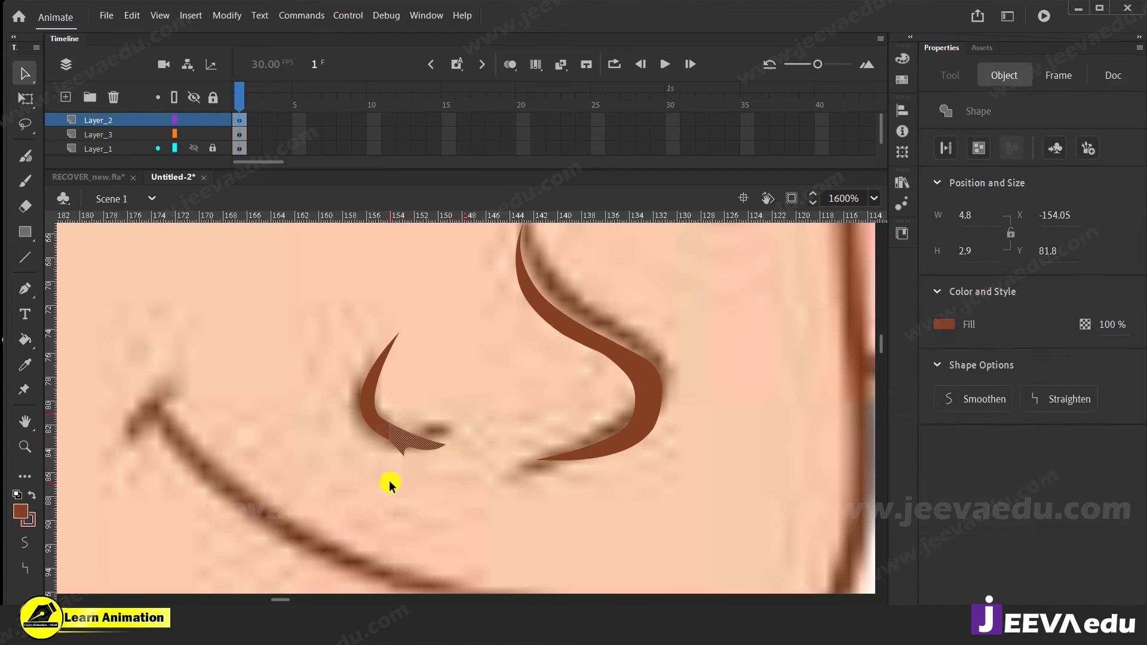
pyautogui.press('Delete')
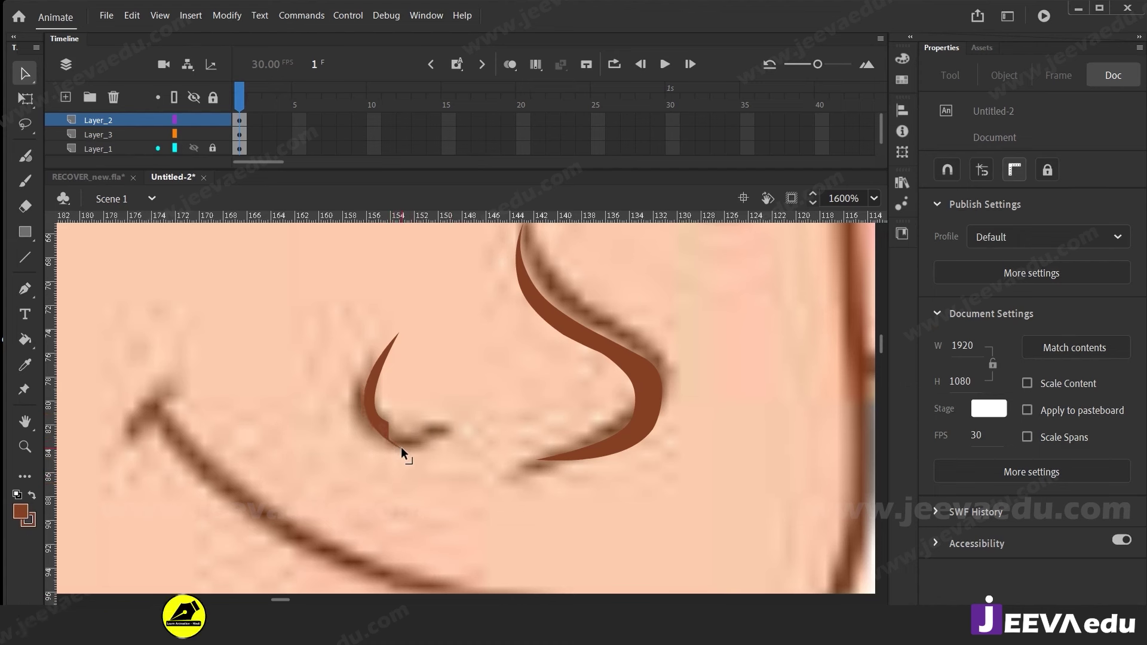
pyautogui.moveTo(392, 447); pyautogui.dragTo(392, 441)
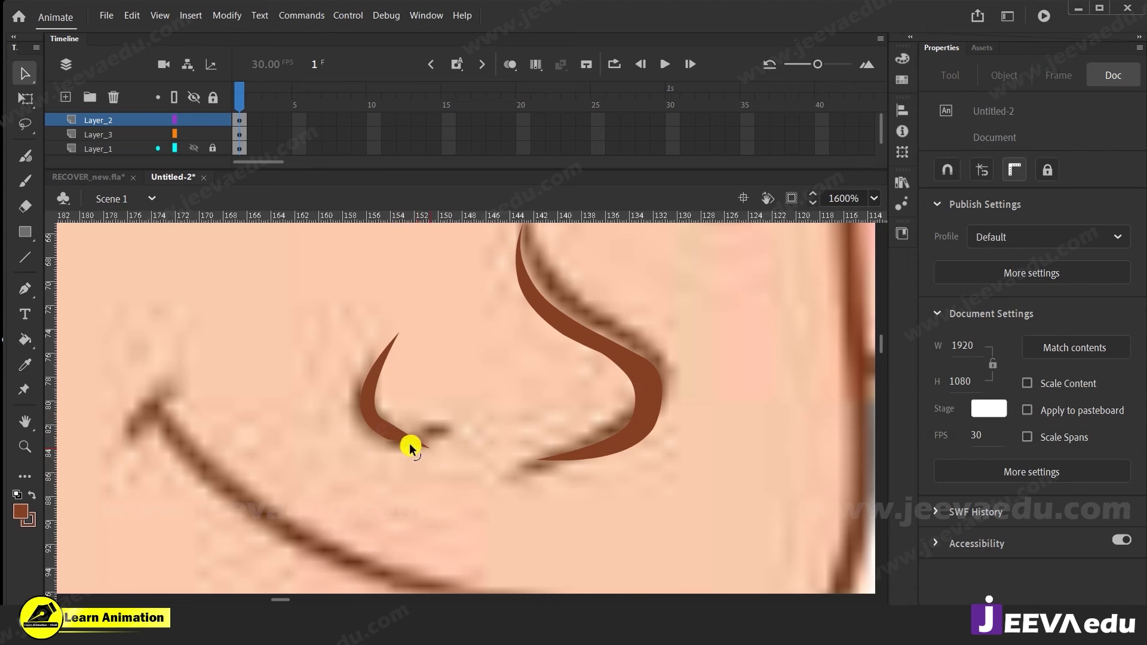
# Reshape the lower end of the left nostril curve into a tapered tip and group the curve
pyautogui.moveTo(393, 428); pyautogui.dragTo(441, 444)
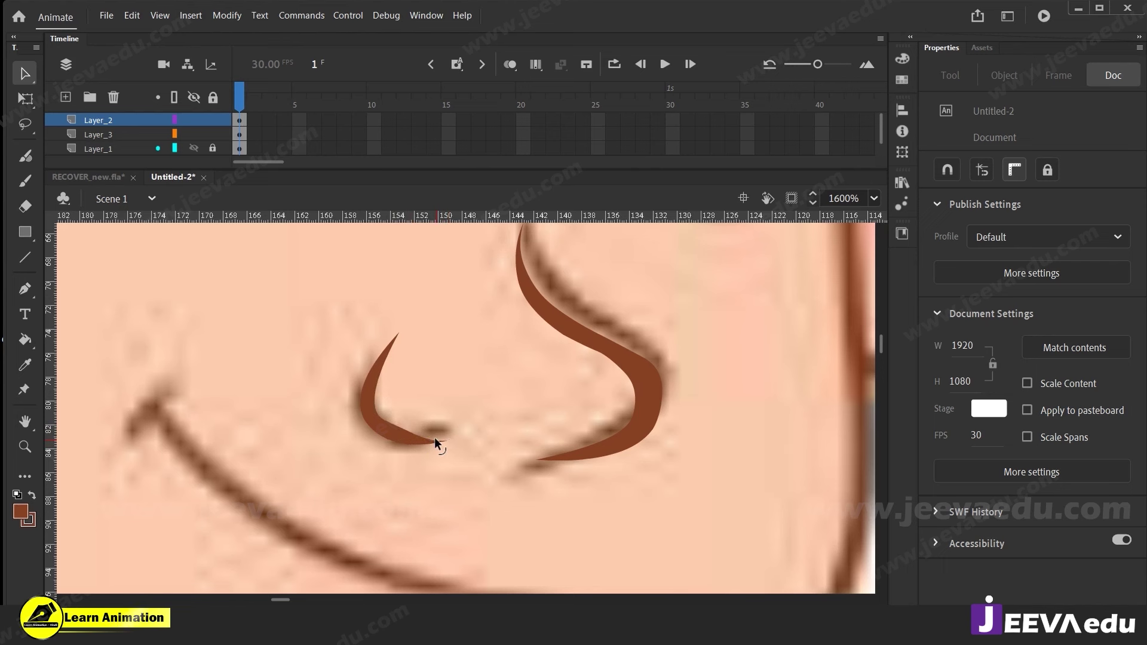
pyautogui.moveTo(400, 429); pyautogui.dragTo(437, 444)
pyautogui.click(390, 424)
pyautogui.hotkey('ctrl', 'g')
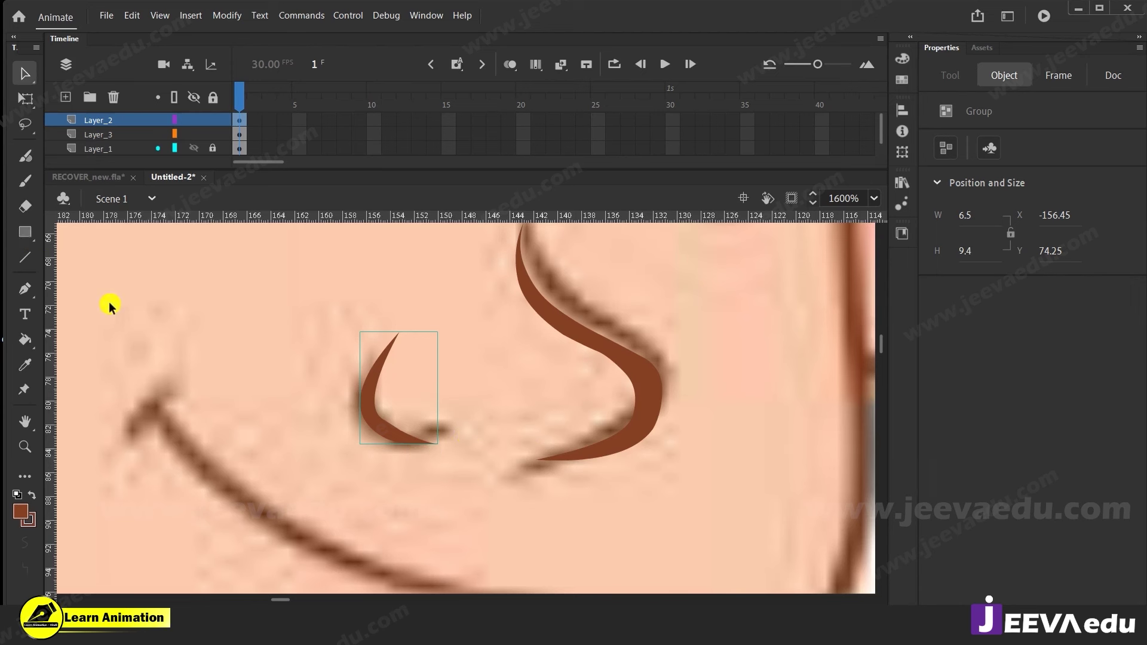
# Draw a flat oval about 4.7 wide and 0.9 high between the nose curves and delete its outline
pyautogui.press('o')
pyautogui.moveTo(432, 404); pyautogui.dragTo(496, 421)
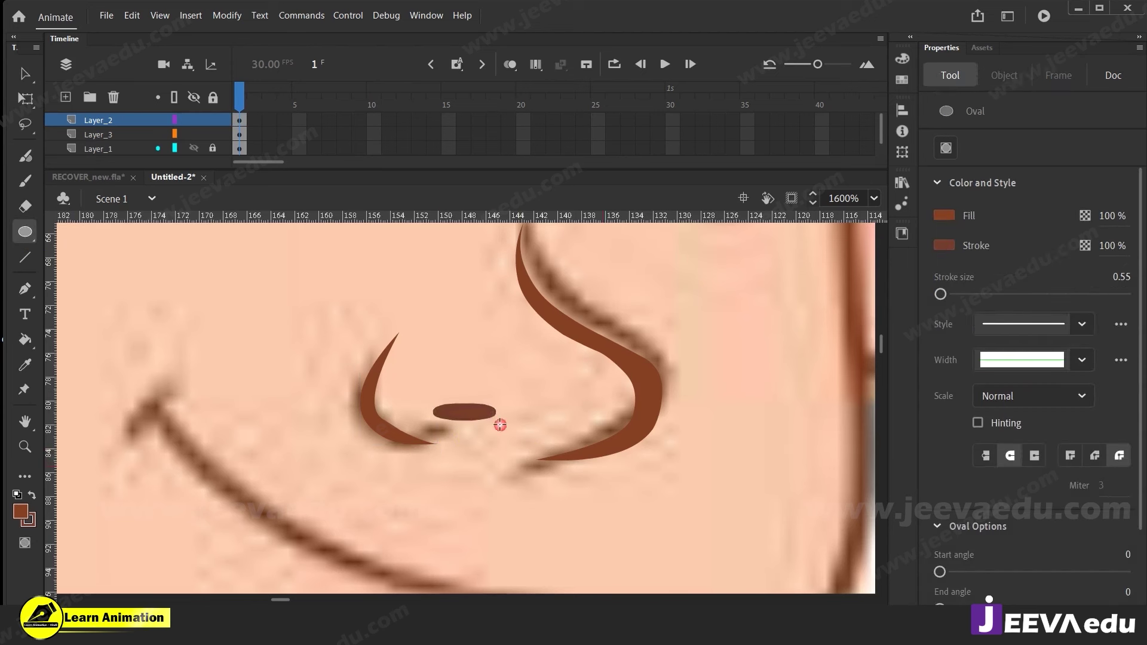
pyautogui.press('v')
pyautogui.click(477, 417)
pyautogui.press('Delete')
# Darken the oval's fill to a deep brown by lowering the colour's brightness
pyautogui.click(474, 413)
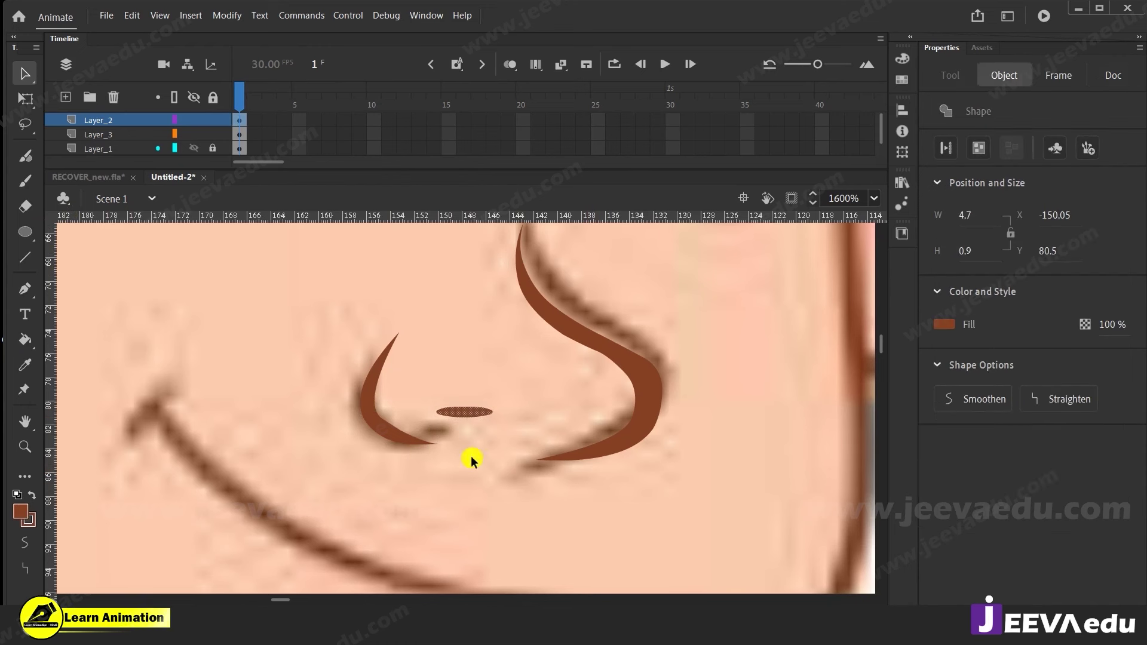
pyautogui.click(27, 514)
pyautogui.click(291, 323)
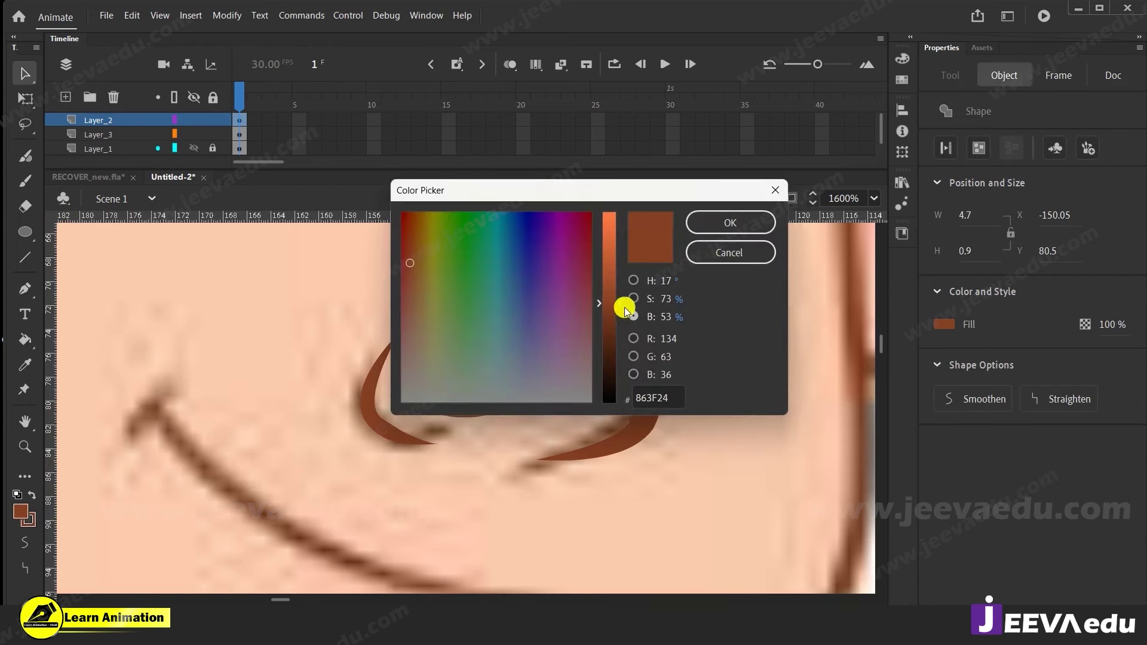
pyautogui.moveTo(620, 303); pyautogui.dragTo(619, 341)
pyautogui.click(717, 222)
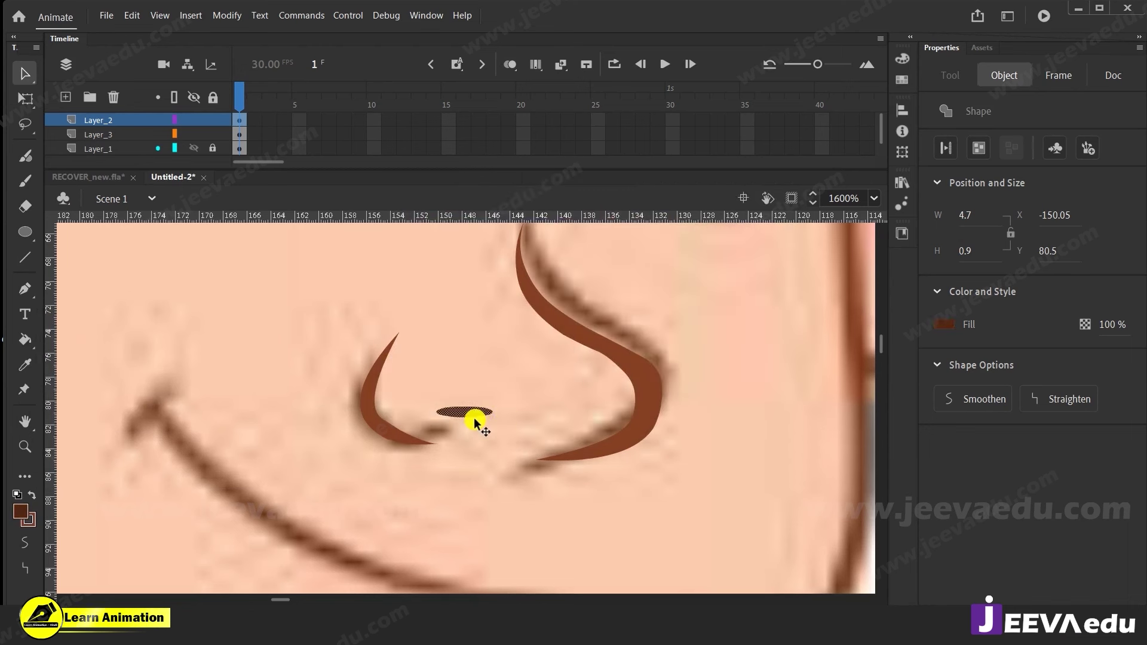
# Group the dark oval and place it as the nostril beside the lower end of the left nose curve
pyautogui.hotkey('ctrl', 'g')
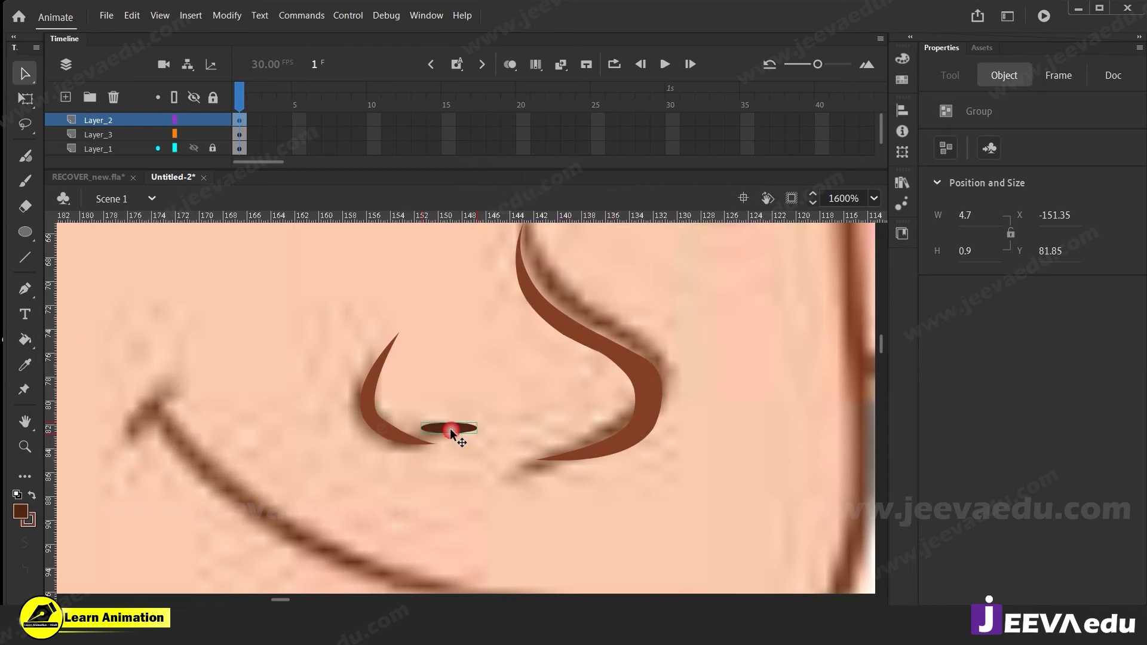
pyautogui.press('q')
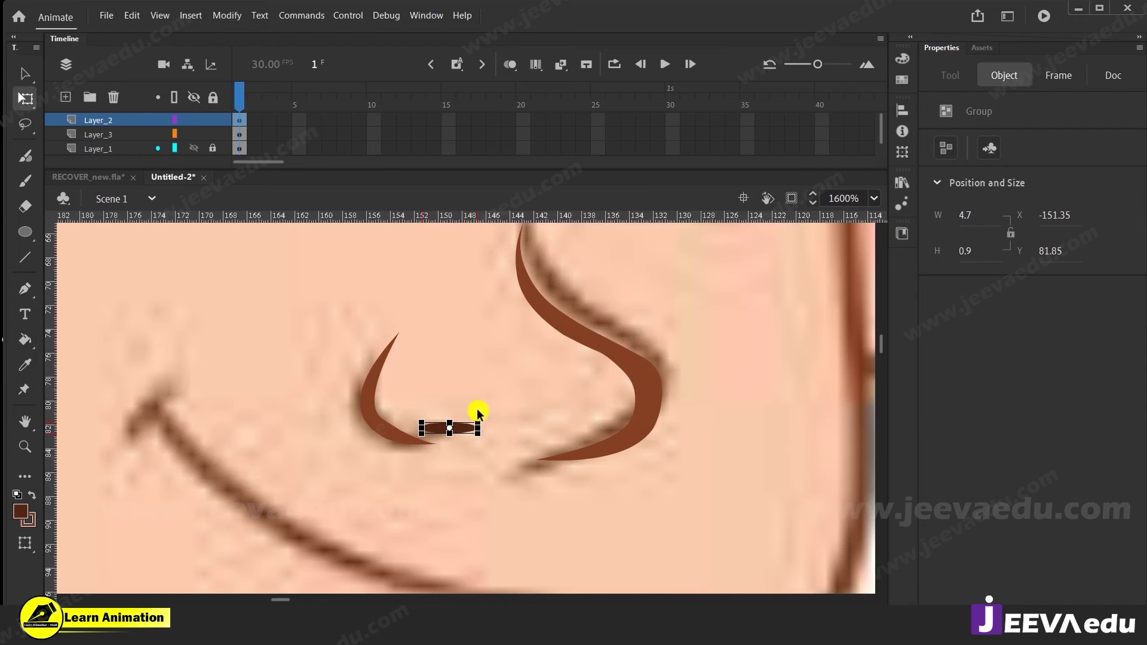
pyautogui.press('v')
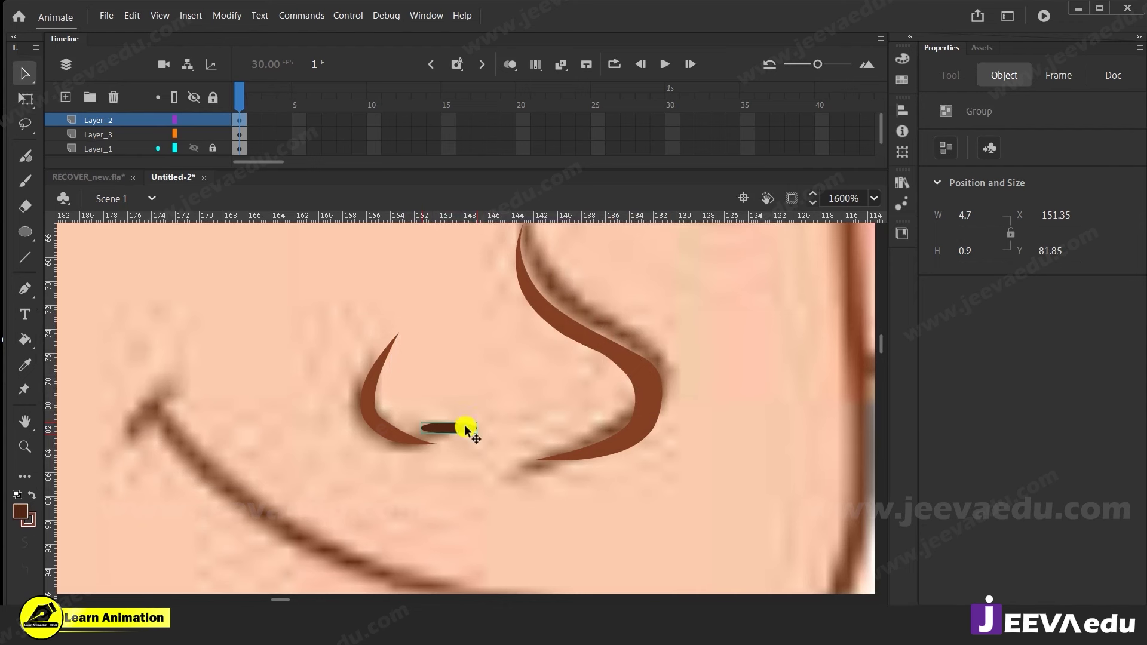
# Group the large nose curve, the small nostril curve and the dark oval into one nose group
pyautogui.keyDown('ctrl'); pyautogui.keyDown('alt'); pyautogui.click(465, 418); pyautogui.keyUp('alt'); pyautogui.keyUp('ctrl')
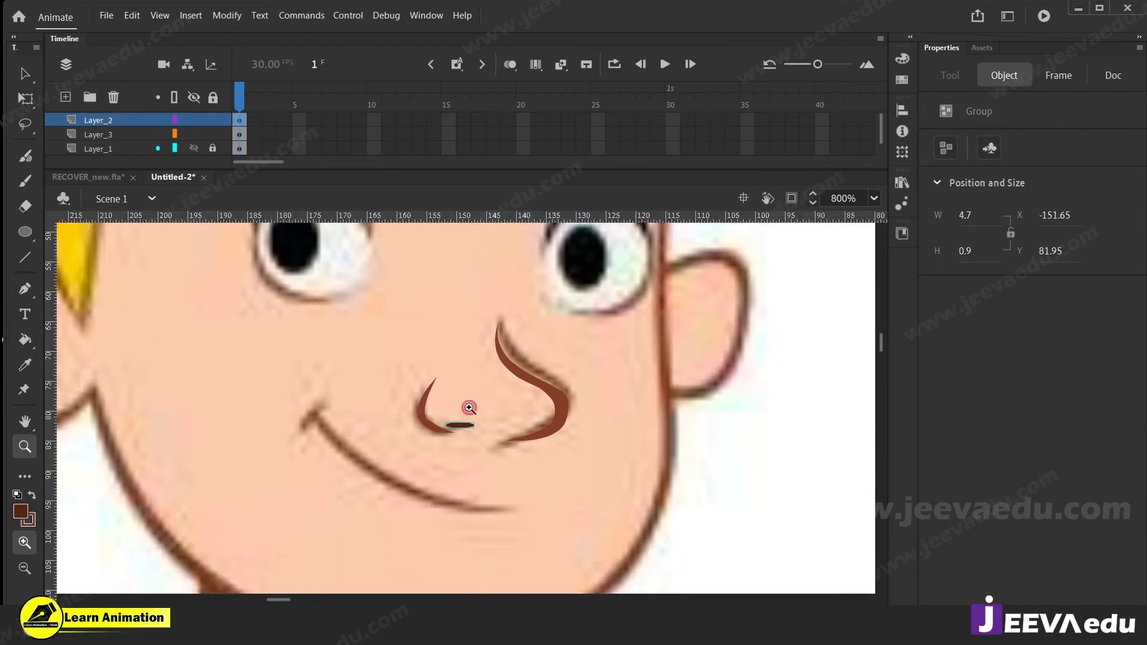
pyautogui.moveTo(506, 444); pyautogui.dragTo(467, 462)
pyautogui.click(518, 416)
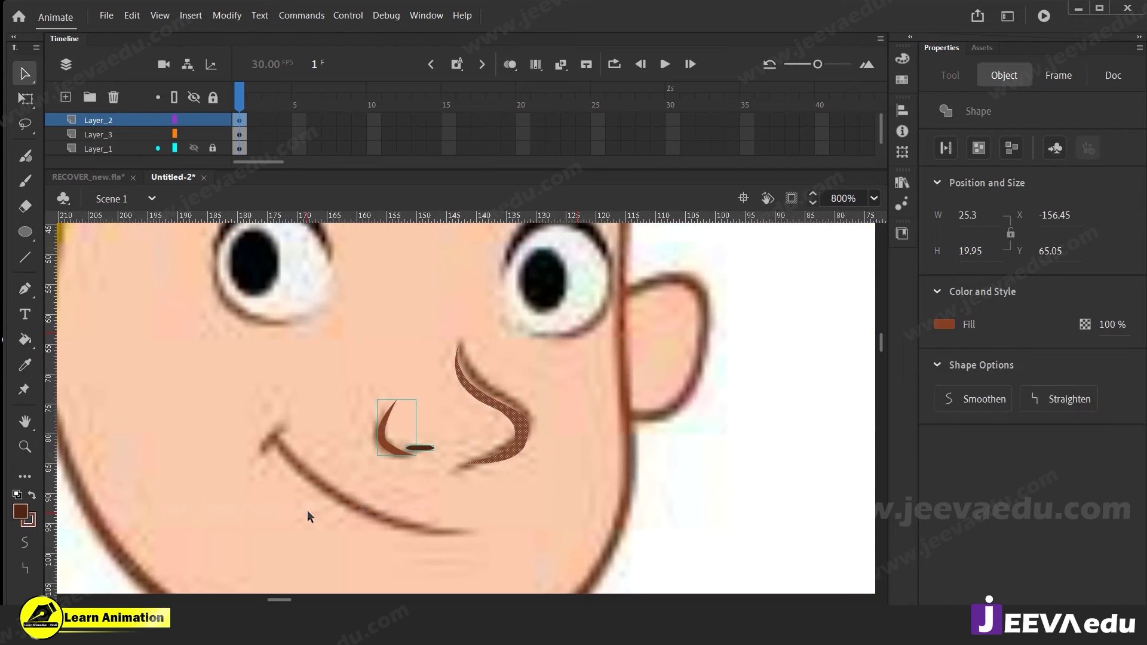
pyautogui.hotkey('ctrl', 'g')
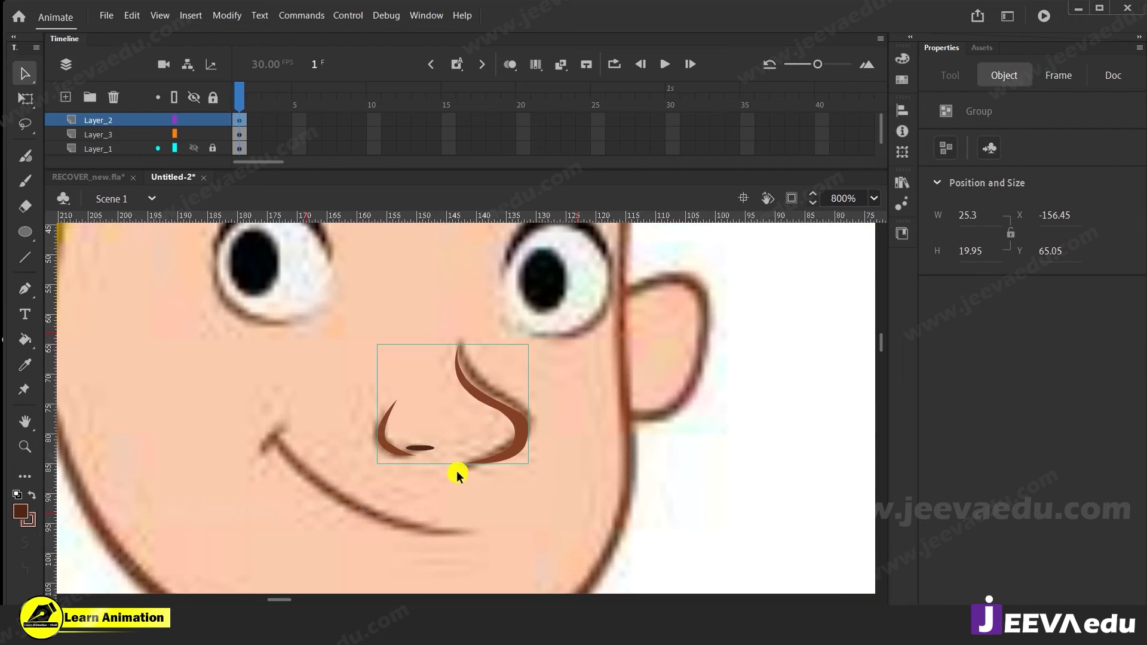
# Paste a copy of the nose group onto the second character's brown face, between and below the eyes
pyautogui.click(421, 471)
pyautogui.press('z')
pyautogui.keyDown('alt'); pyautogui.click(546, 450); pyautogui.keyUp('alt')
pyautogui.keyDown('alt'); pyautogui.click(550, 446); pyautogui.keyUp('alt')
pyautogui.press('space')
pyautogui.moveTo(613, 451); pyautogui.dragTo(266, 453)
pyautogui.moveTo(777, 568); pyautogui.dragTo(365, 295)
pyautogui.moveTo(686, 495); pyautogui.dragTo(342, 439)
pyautogui.moveTo(544, 468); pyautogui.dragTo(338, 457)
pyautogui.moveTo(711, 469); pyautogui.dragTo(425, 493)
pyautogui.click(541, 408)
pyautogui.press('space')
pyautogui.moveTo(529, 441); pyautogui.dragTo(555, 474)
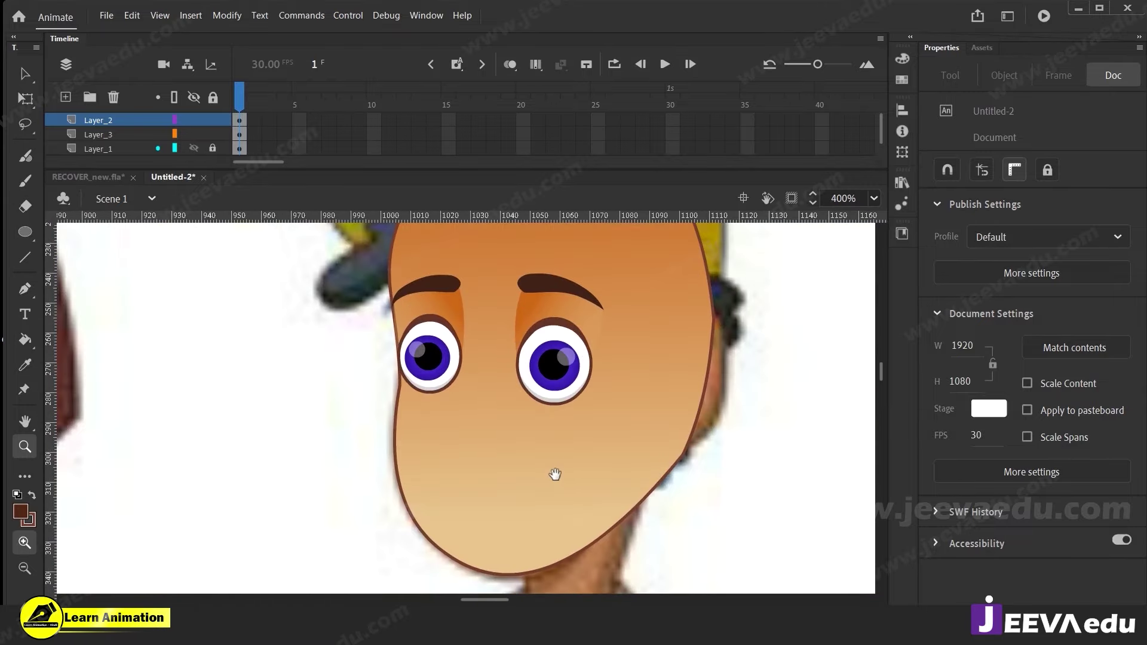
pyautogui.press('v')
pyautogui.click(422, 374)
pyautogui.hotkey('ctrl', 'v')
pyautogui.moveTo(489, 441); pyautogui.dragTo(503, 442)
# Flip the pasted nose horizontally and position it below the left eye at about X 1014.65, Y 279.35
pyautogui.click(227, 15)
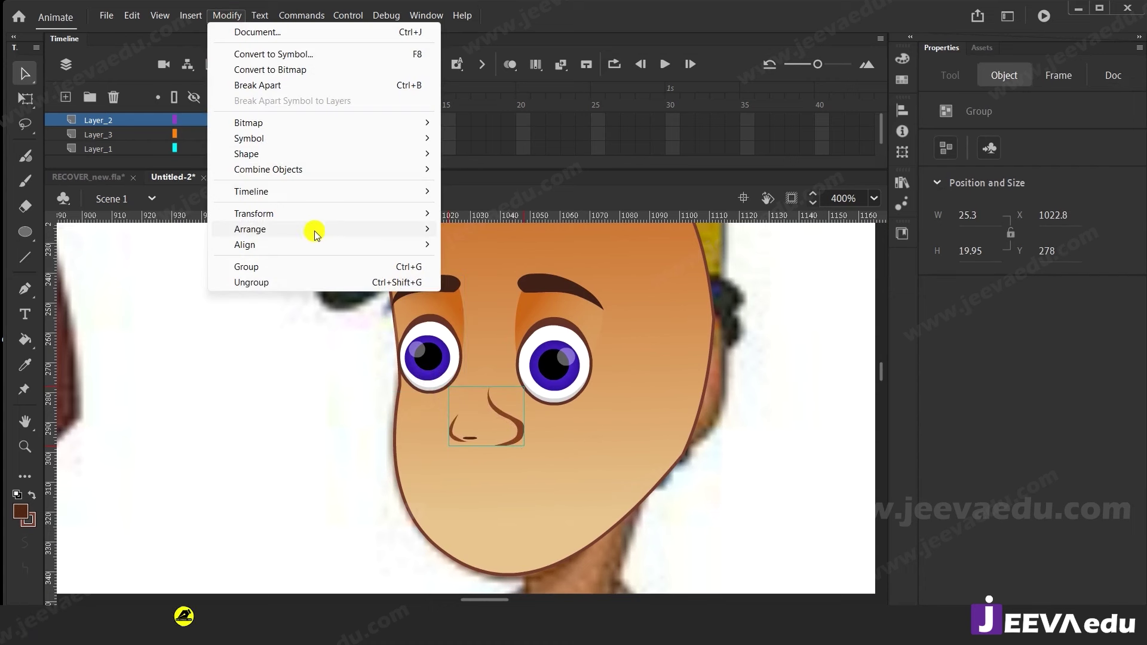
pyautogui.moveTo(320, 216)
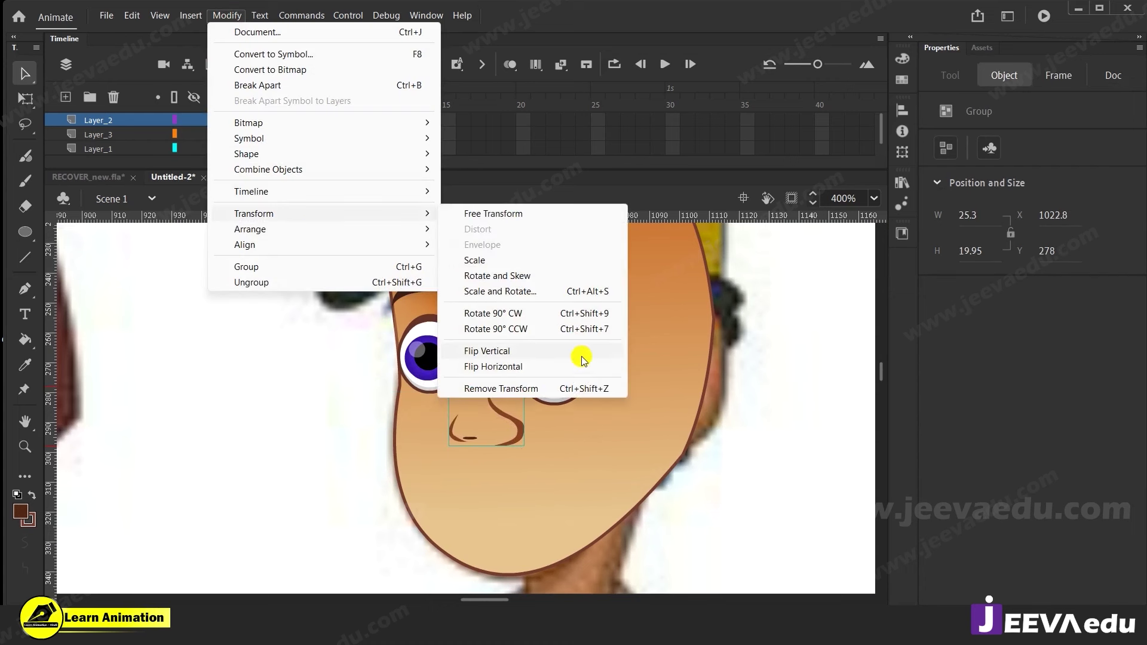
pyautogui.click(533, 367)
pyautogui.moveTo(520, 435); pyautogui.dragTo(462, 434)
pyautogui.press('z')
pyautogui.click(457, 423)
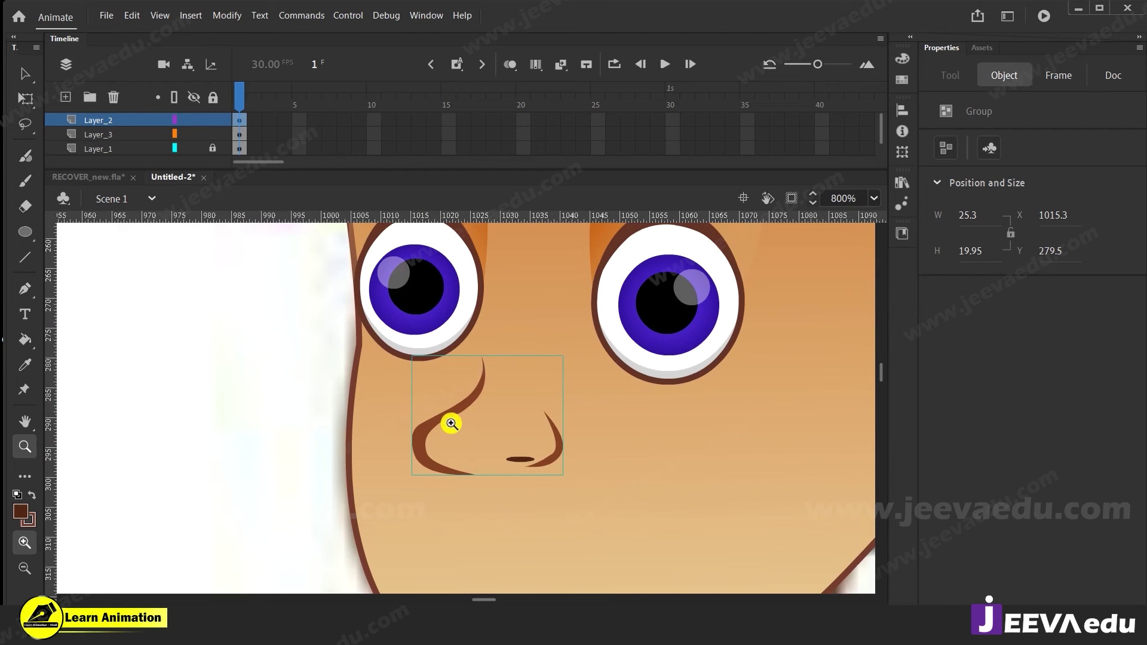
pyautogui.press('v')
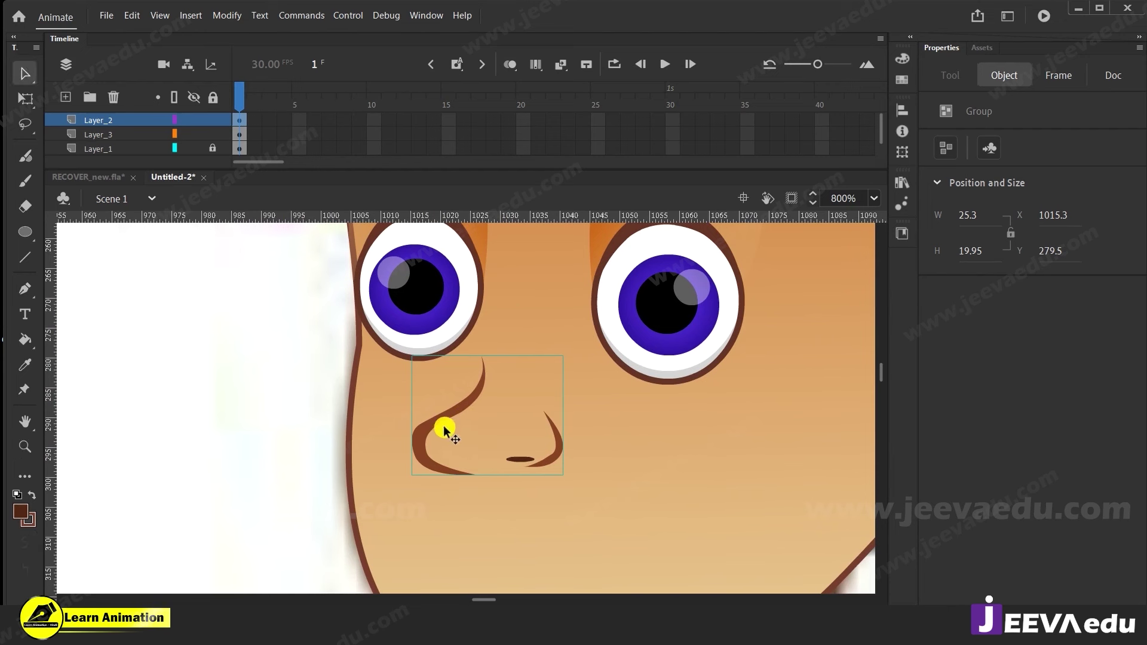
pyautogui.moveTo(439, 419); pyautogui.dragTo(433, 418)
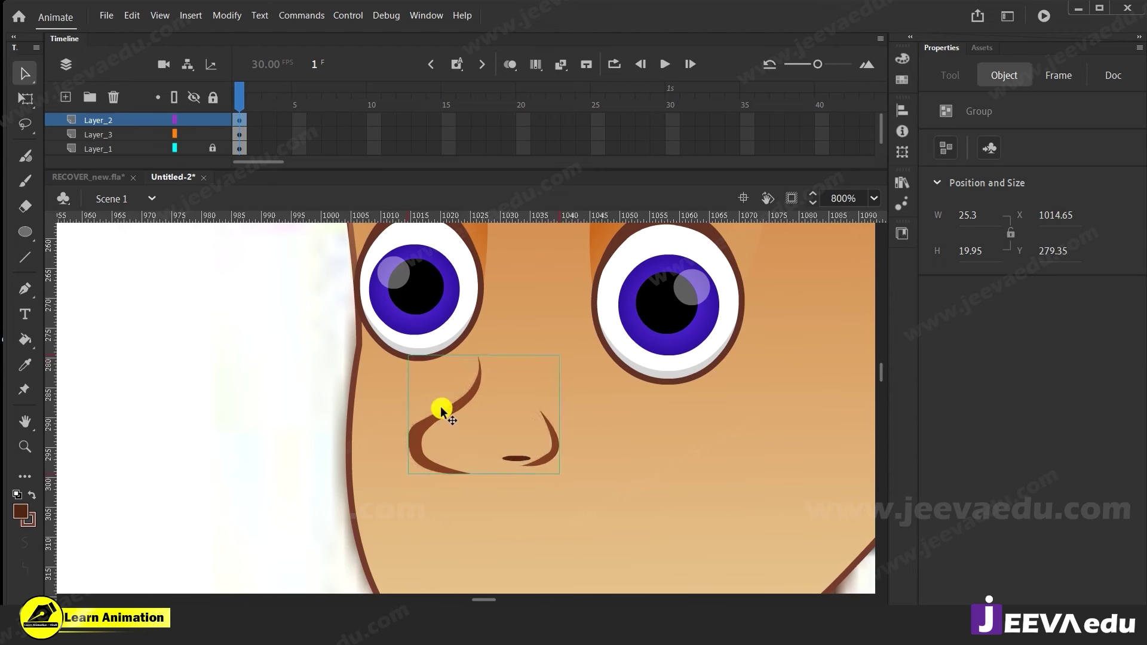
# Inside the nose group, stretch the upper tip of the bridge line upward between the eyes, then return to the scene
pyautogui.doubleClick(441, 411)
pyautogui.click(452, 365)
pyautogui.moveTo(480, 356); pyautogui.dragTo(484, 343)
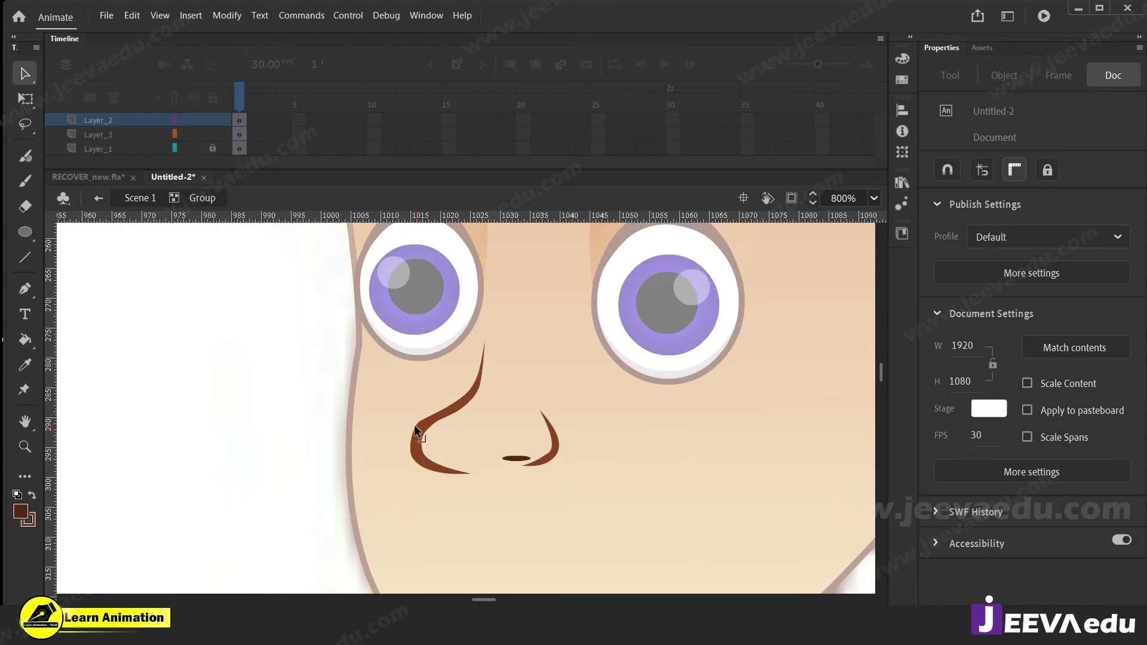
pyautogui.doubleClick(325, 412)
pyautogui.click(472, 425)
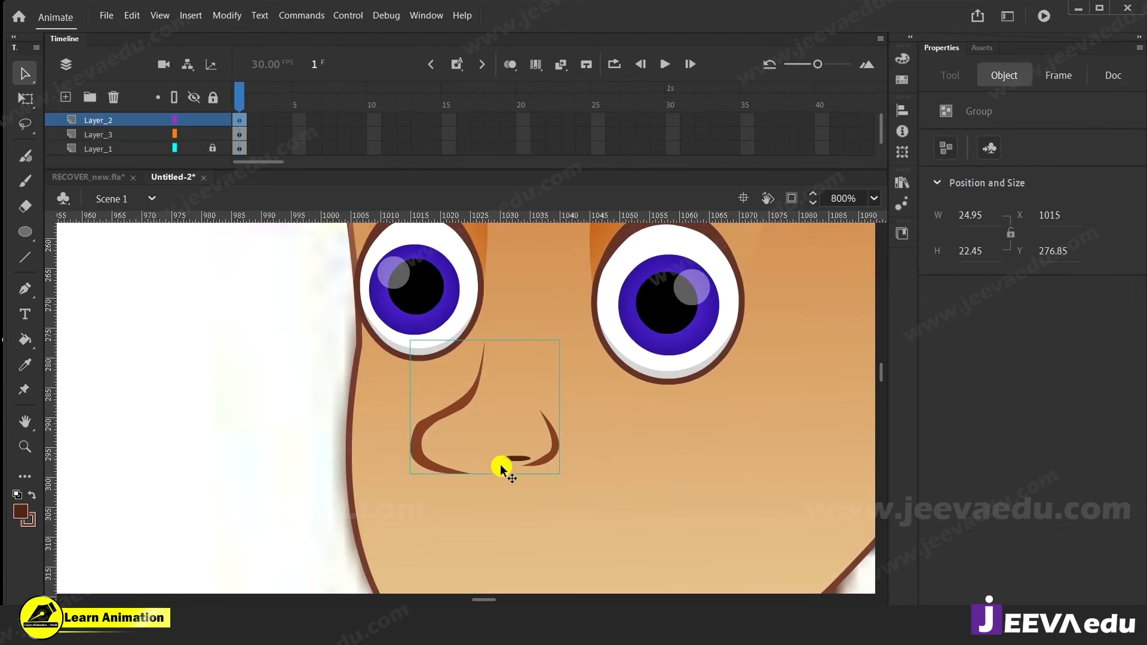
# Add a new layer above the others and set the Line tool's stroke size to 0.25
pyautogui.click(66, 97)
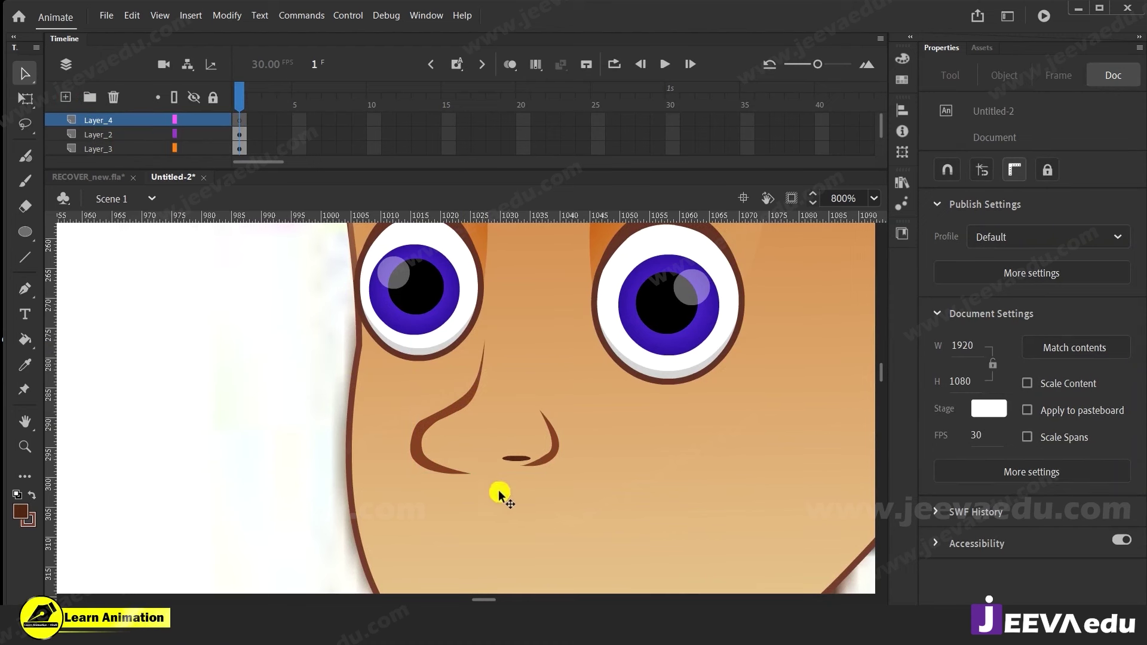
pyautogui.press('n')
pyautogui.click(1126, 250)
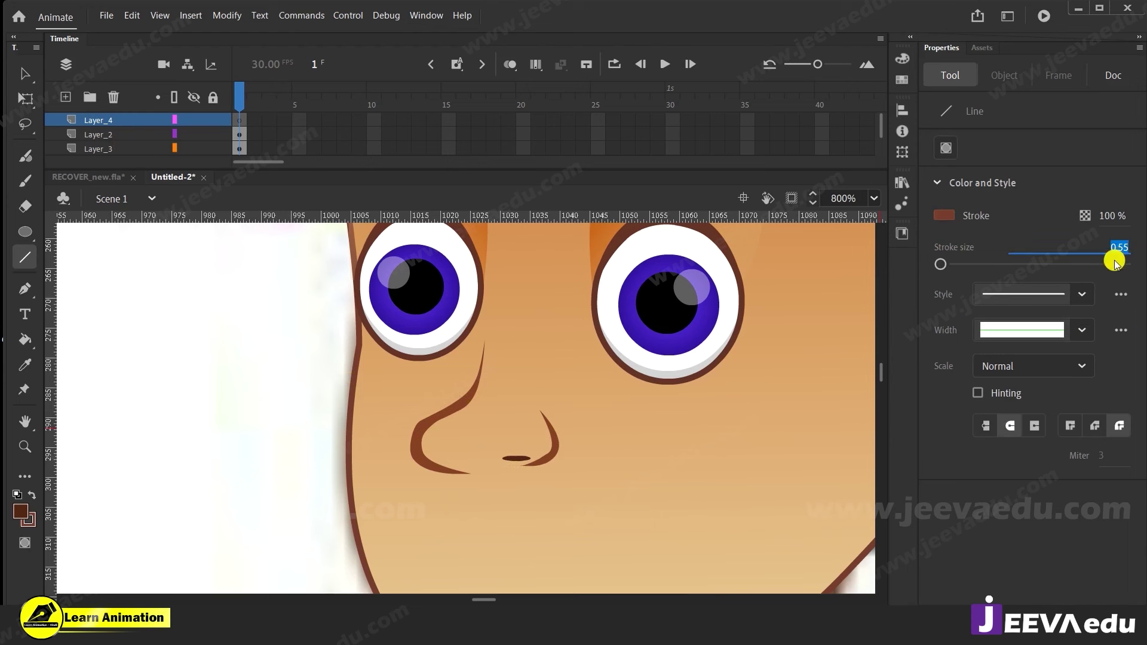
pyautogui.write('.25')
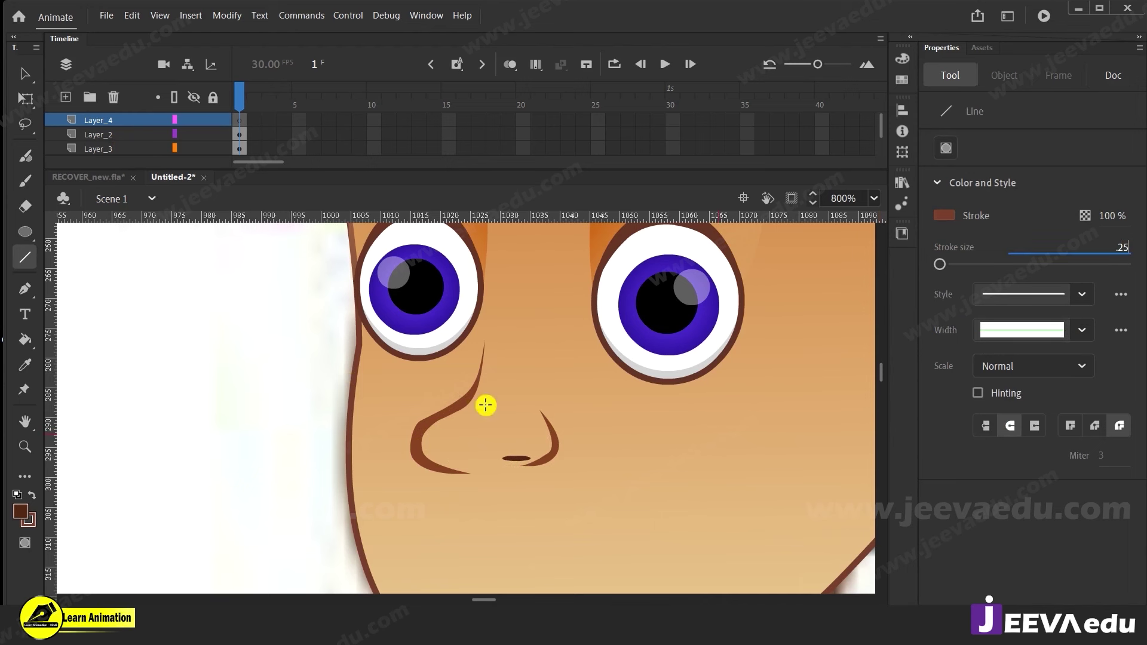
pyautogui.press('Return')
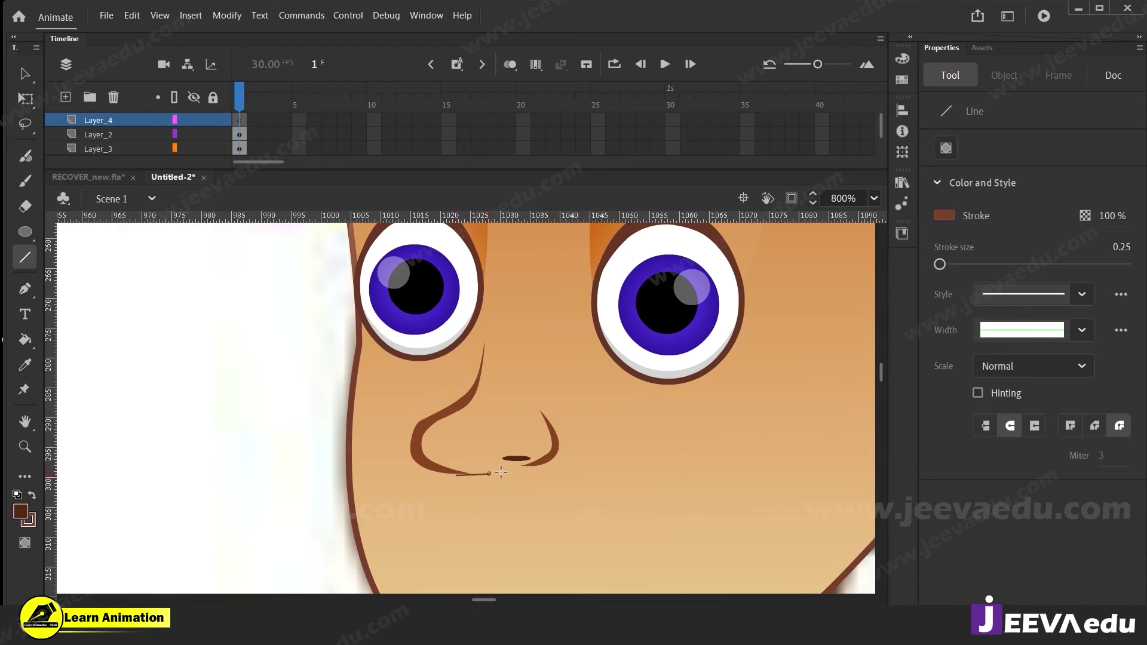
# Draw a line about 14.6 wide beneath the nose joining its lower ends, and change its stroke colour to red
pyautogui.moveTo(543, 466); pyautogui.dragTo(546, 469)
pyautogui.hotkey('ctrl', '=')
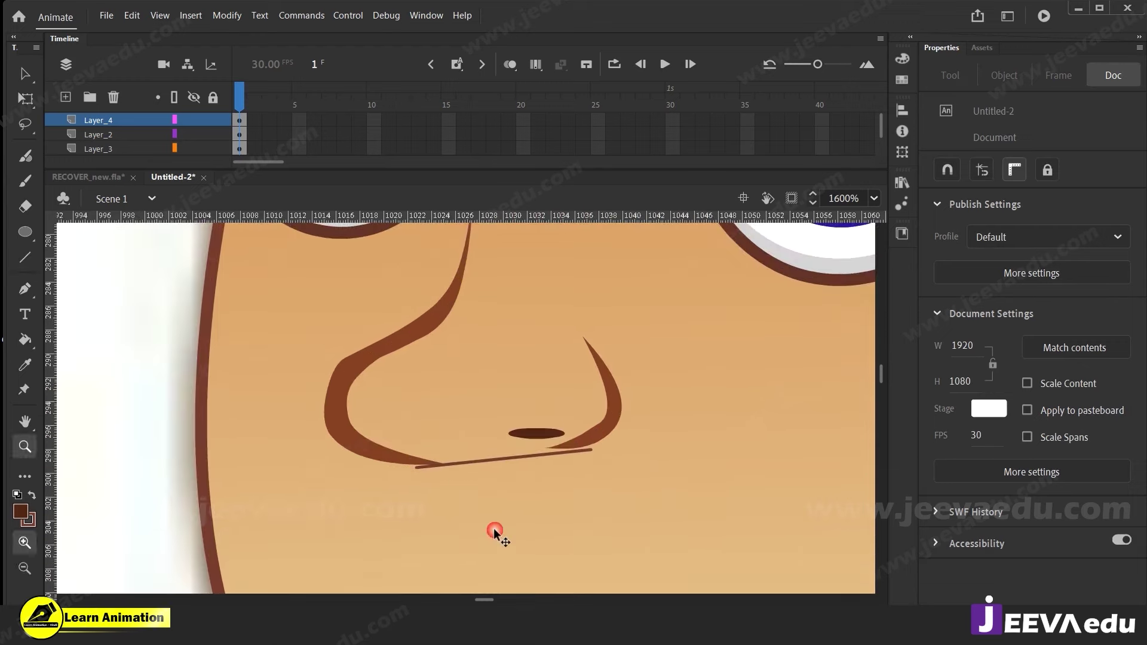
pyautogui.press('v')
pyautogui.click(507, 458)
pyautogui.click(944, 326)
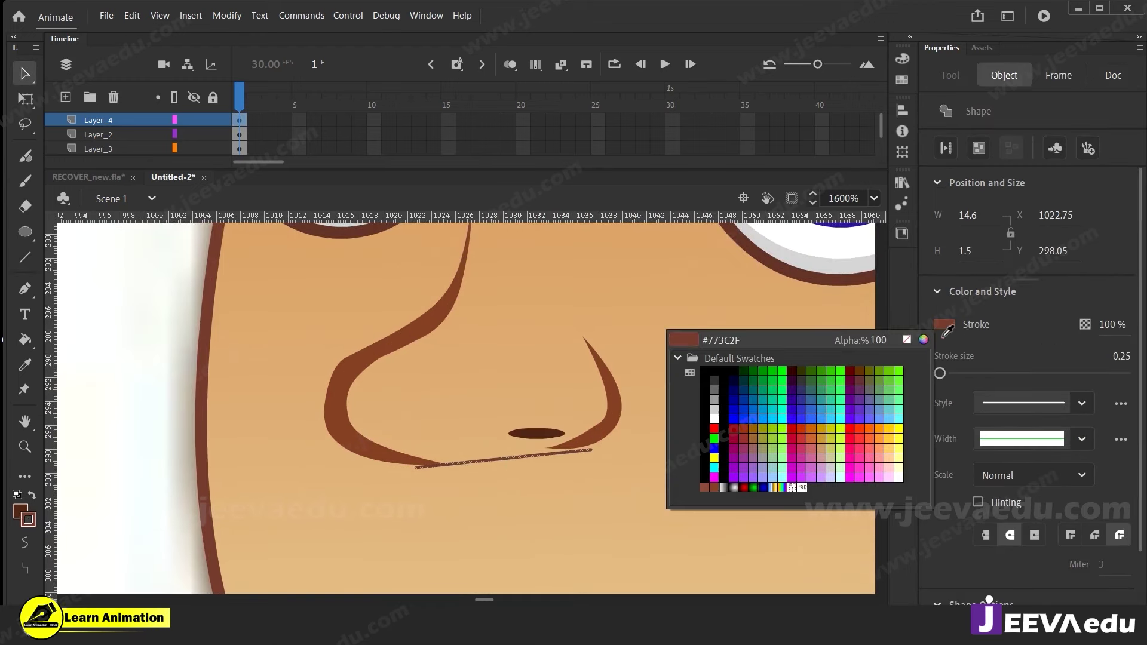
pyautogui.click(714, 428)
pyautogui.click(385, 472)
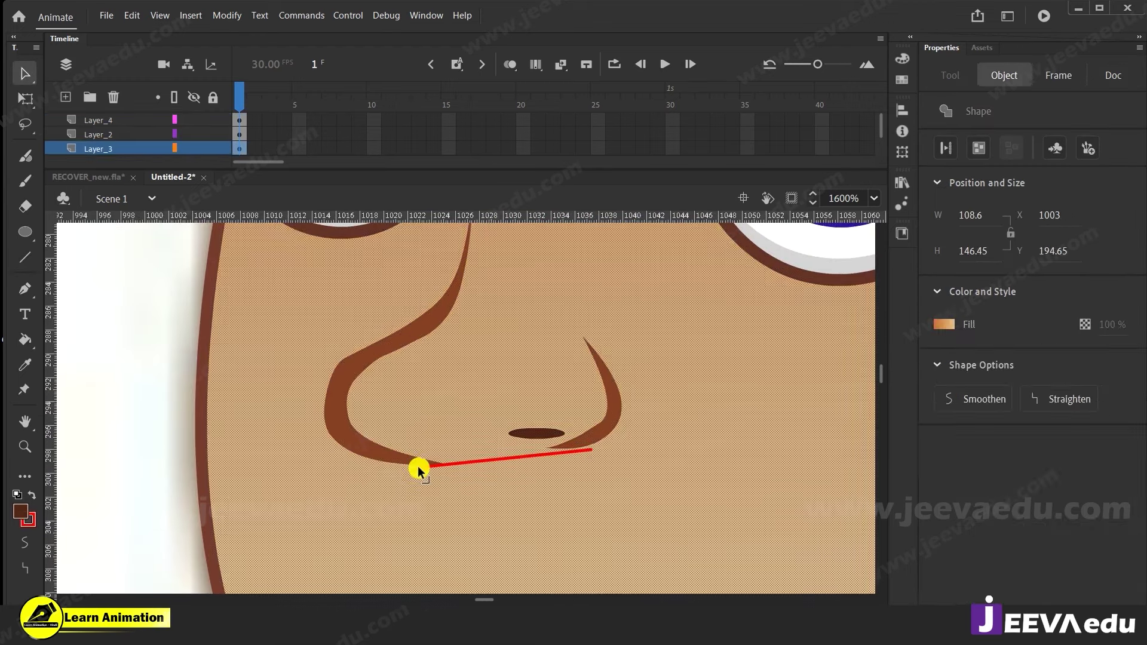
pyautogui.click(139, 396)
pyautogui.click(429, 468)
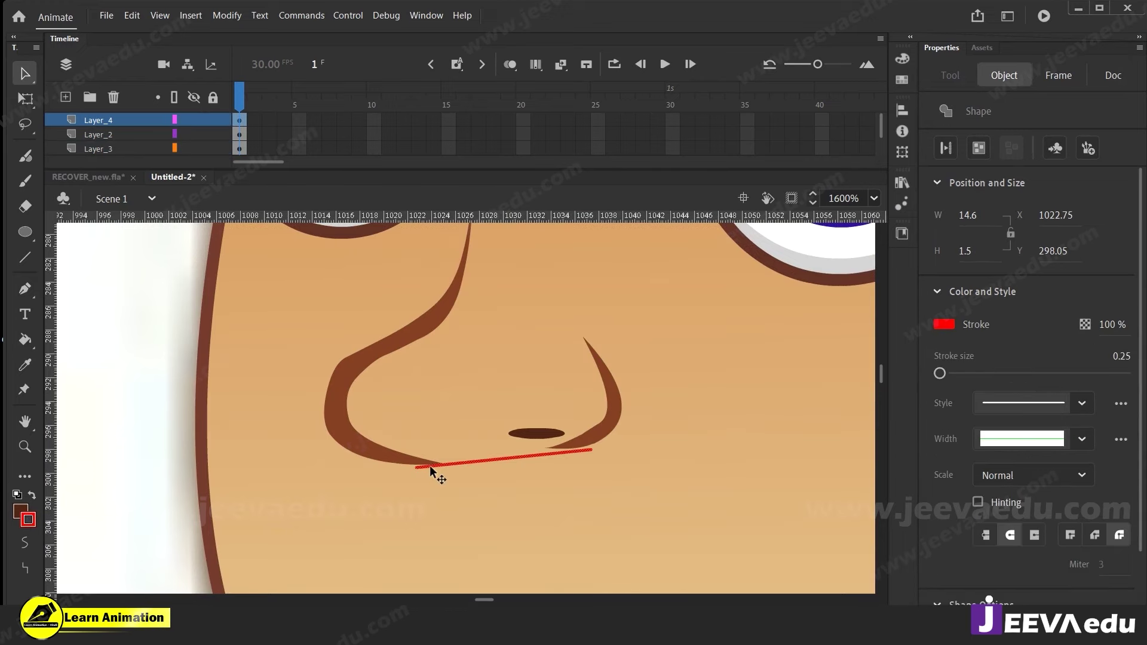
# Lock all layers except Layer_4
pyautogui.click(214, 98)
pyautogui.click(213, 132)
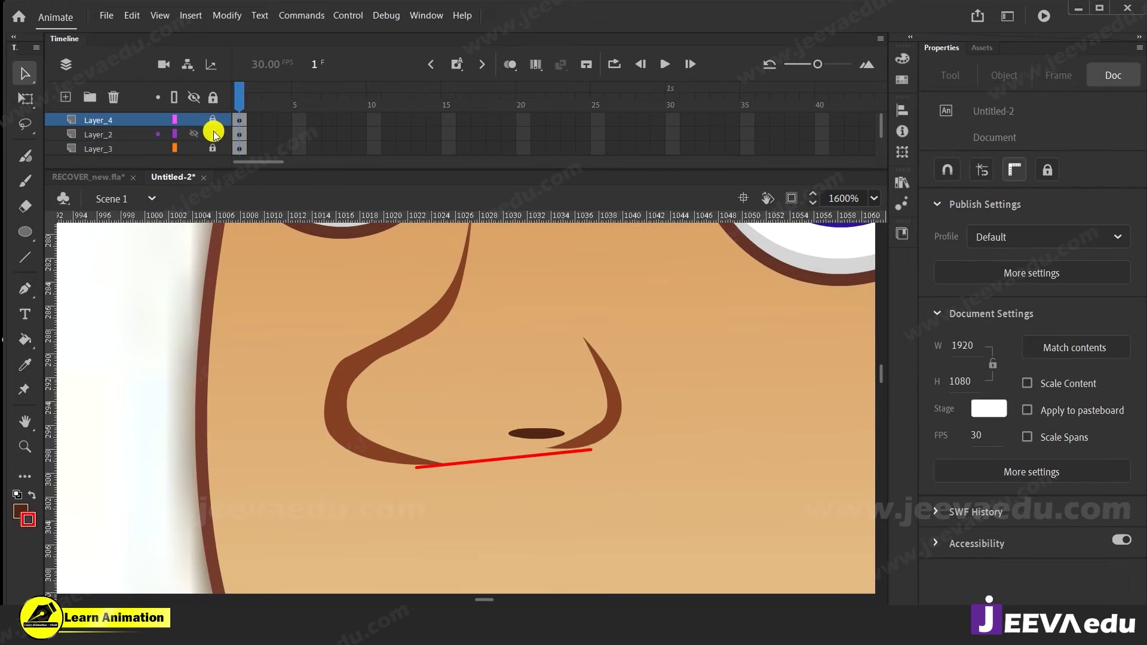
pyautogui.click(213, 120)
# Pull the red line's left end up to the nose bridge, add a corner at the lower tip and curve the segment along the nose
pyautogui.click(419, 474)
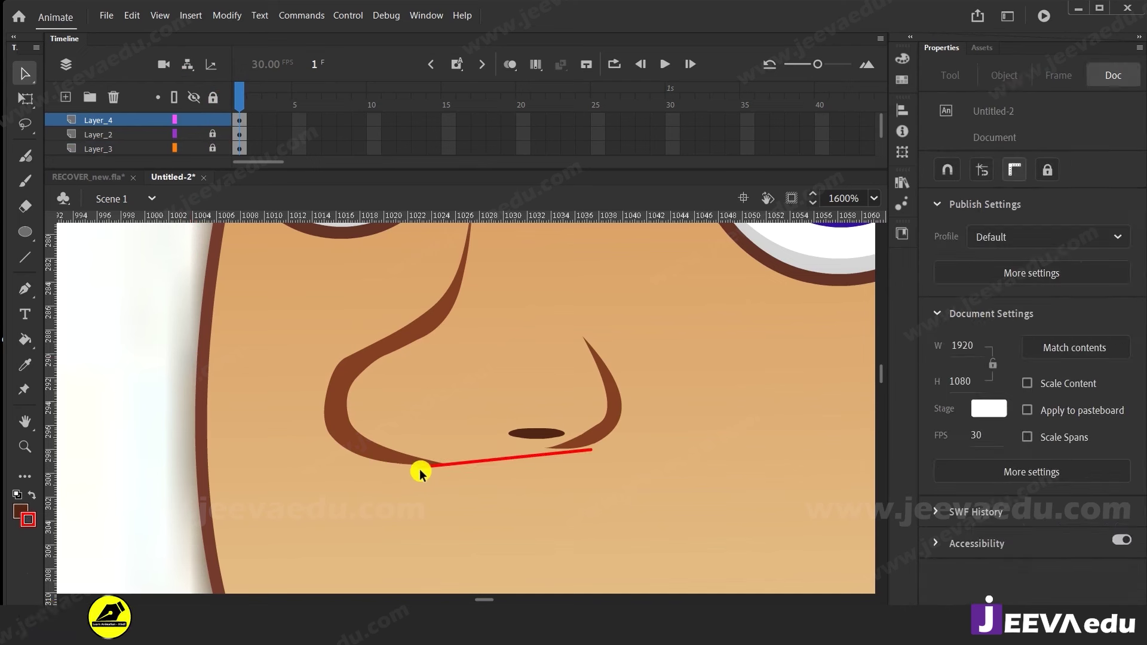
pyautogui.moveTo(417, 465); pyautogui.dragTo(421, 330)
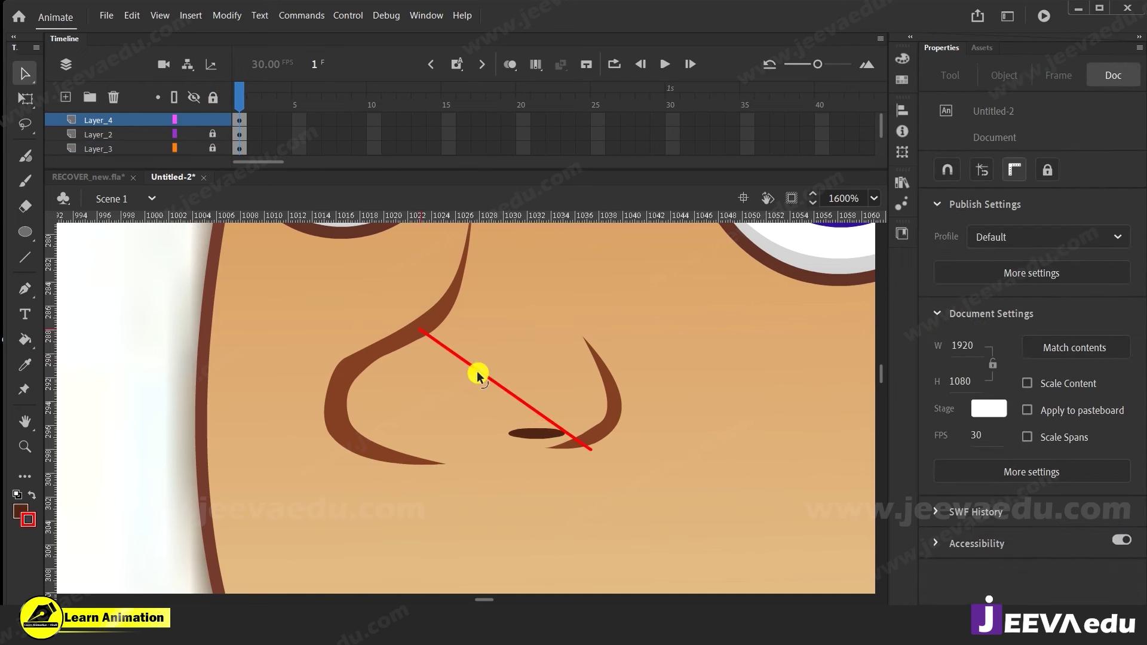
pyautogui.moveTo(482, 373); pyautogui.dragTo(434, 462)
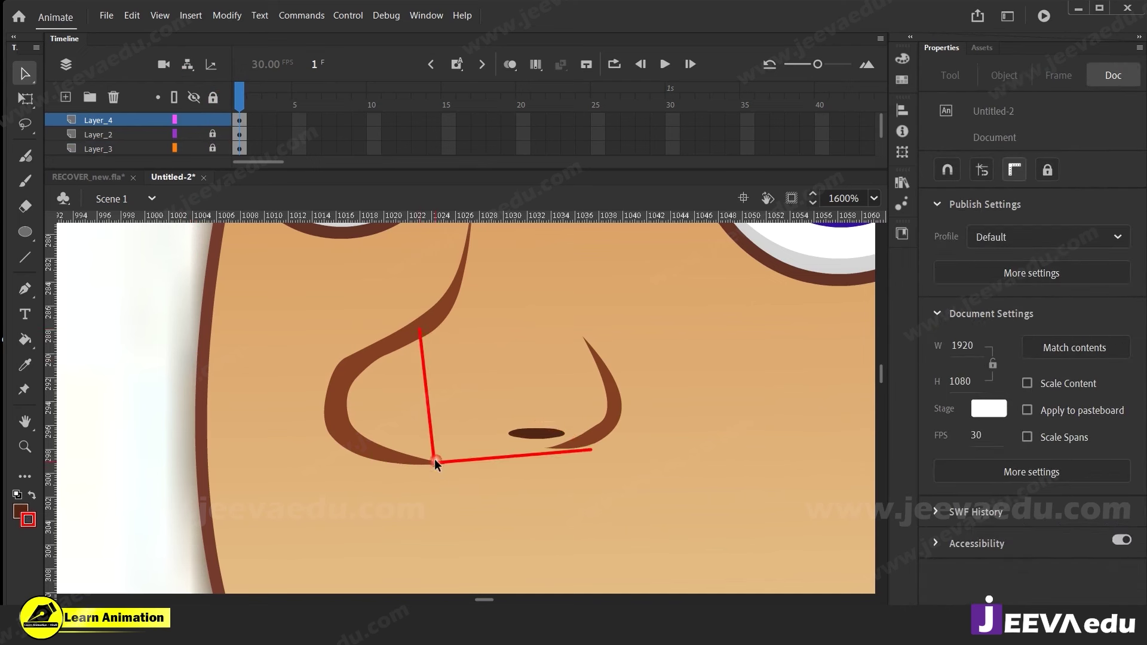
pyautogui.moveTo(427, 403); pyautogui.dragTo(325, 422)
# Extend the red outline up along the nose bridge toward its upper tip, bending it to follow the brown curve
pyautogui.moveTo(417, 336); pyautogui.dragTo(416, 336)
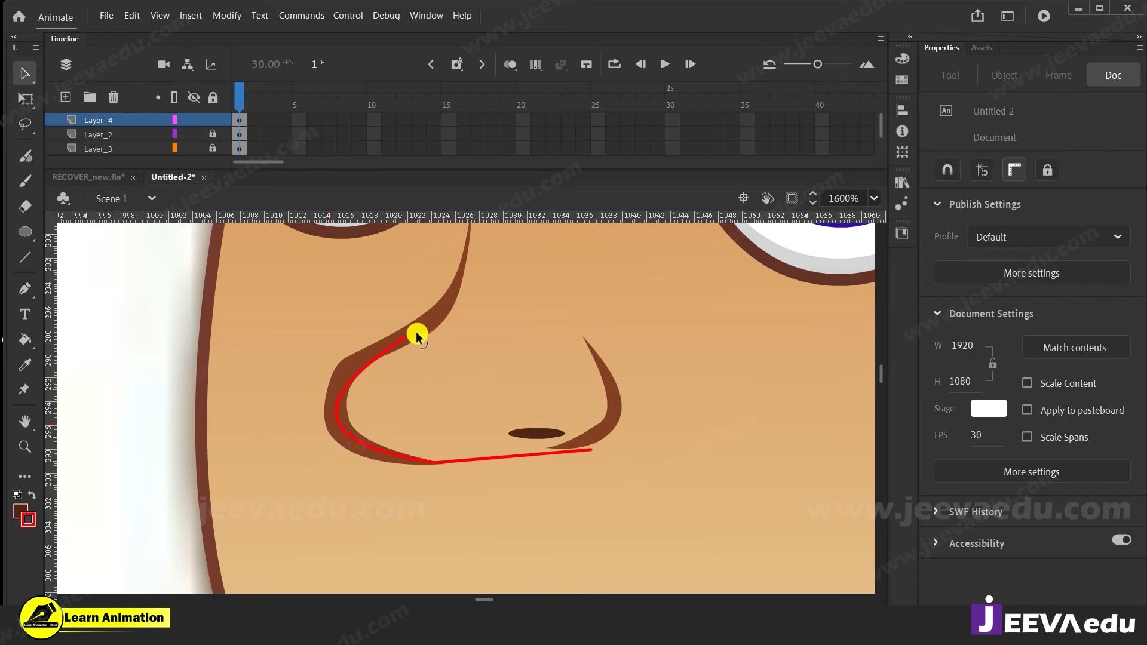
pyautogui.moveTo(457, 233); pyautogui.dragTo(464, 222)
pyautogui.moveTo(388, 312); pyautogui.dragTo(420, 328)
pyautogui.moveTo(467, 428); pyautogui.dragTo(392, 477)
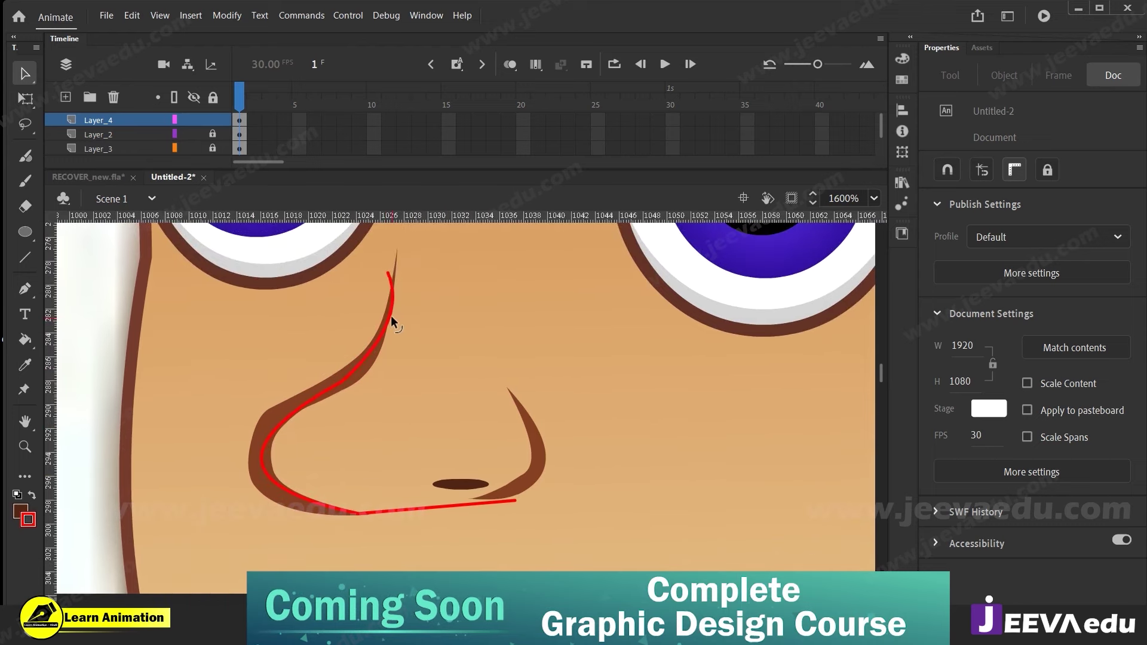
# Close the red outline with a line from the nose's upper tip to the base below the nostril, deleting the leftover line end
pyautogui.moveTo(387, 273); pyautogui.dragTo(498, 515)
pyautogui.click(494, 513)
pyautogui.press('Delete')
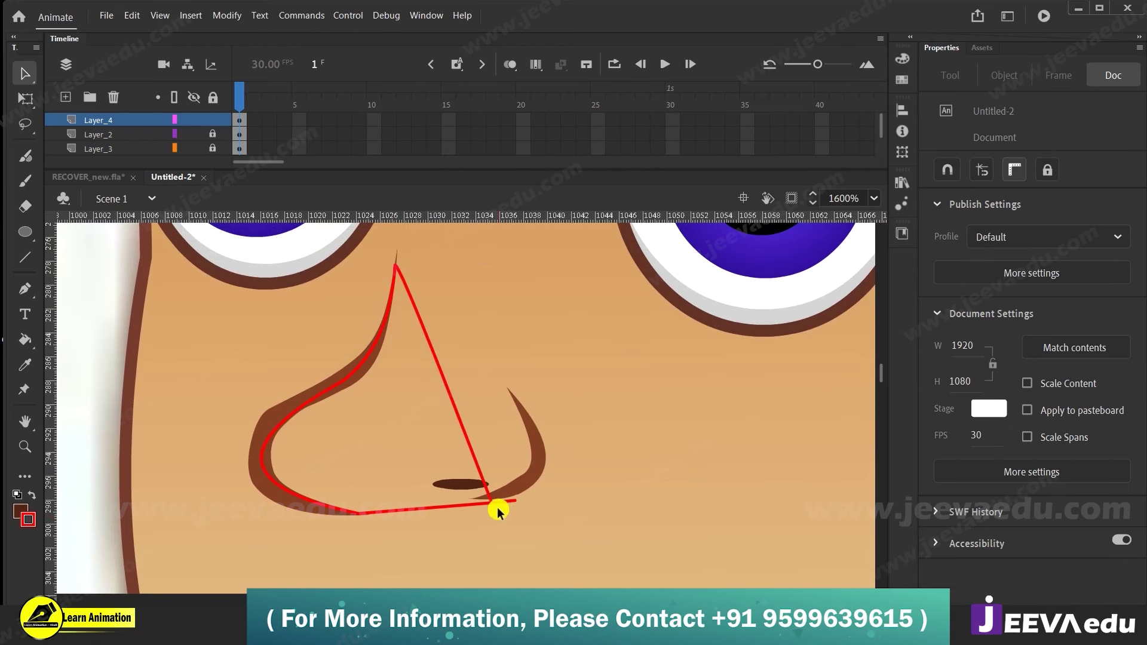
pyautogui.click(504, 501)
pyautogui.press('Delete')
# Bend the closing line along the far nostril curve and add a corner above the nostril curve's upper end to widen the bridge
pyautogui.moveTo(473, 461); pyautogui.dragTo(533, 466)
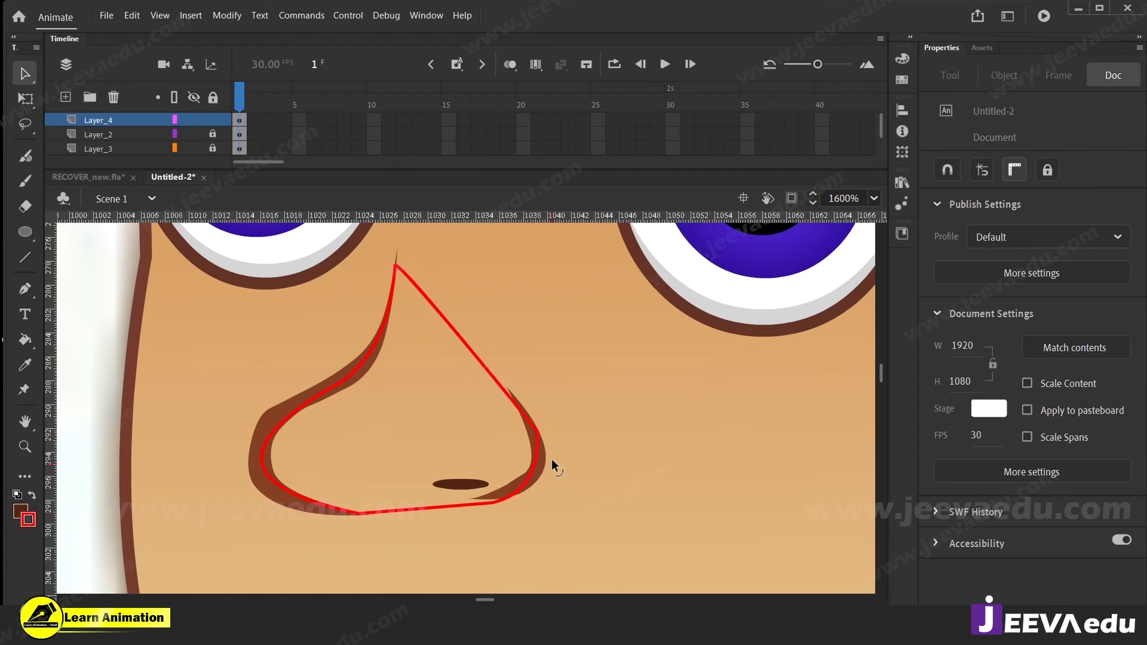
pyautogui.moveTo(518, 407); pyautogui.dragTo(499, 313)
pyautogui.moveTo(515, 395); pyautogui.dragTo(511, 391)
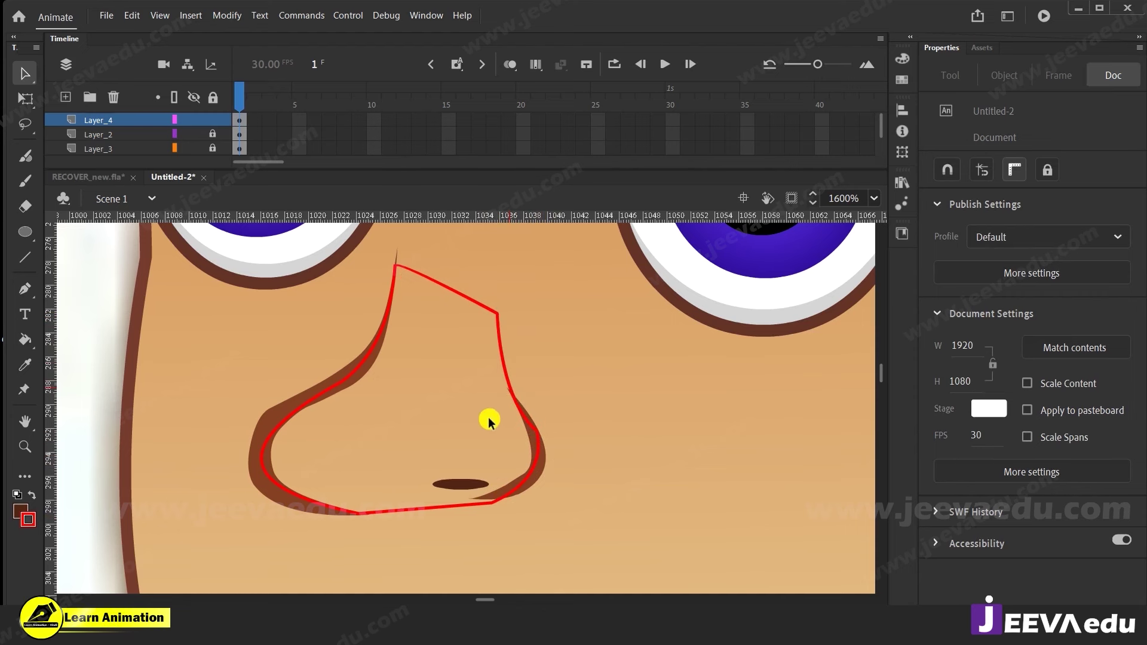
# Fill the closed nose outline with dark brown 522616 and delete its red stroke
pyautogui.press('z')
pyautogui.keyDown('alt'); pyautogui.click(458, 418); pyautogui.keyUp('alt')
pyautogui.moveTo(488, 447); pyautogui.dragTo(492, 515)
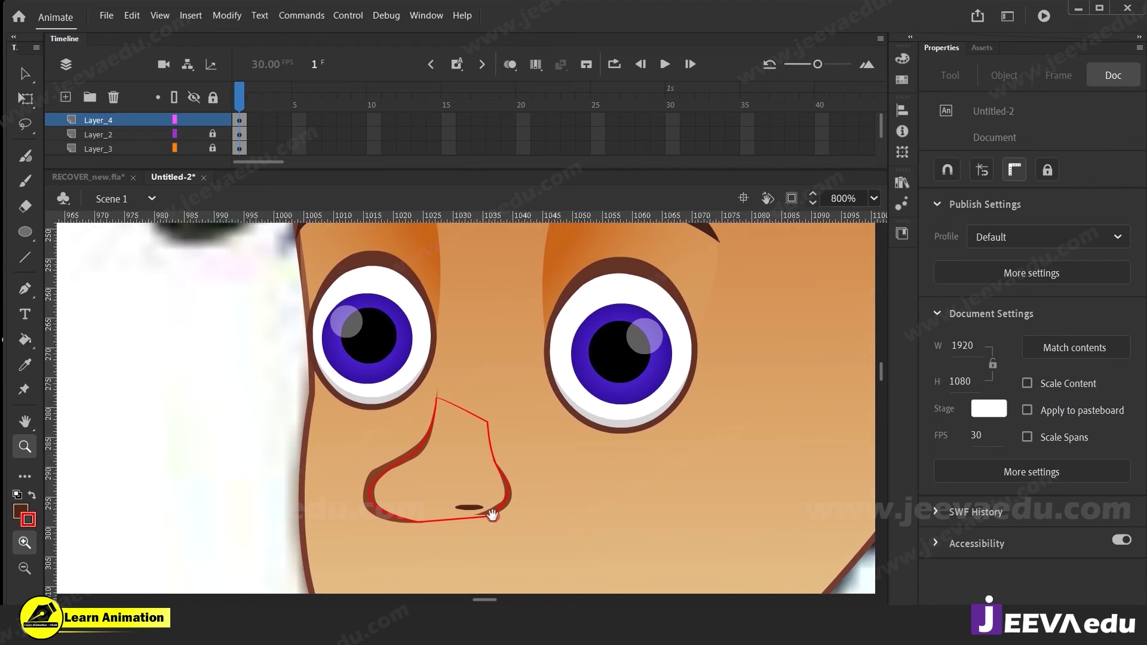
pyautogui.press('k')
pyautogui.click(444, 467)
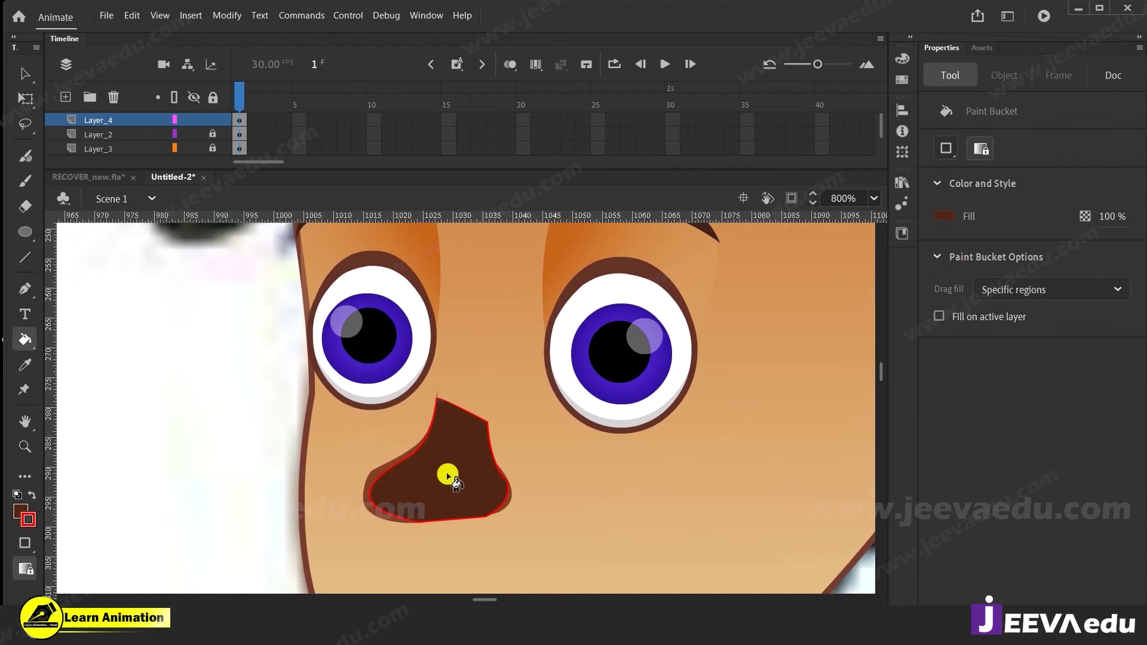
pyautogui.press('v')
pyautogui.click(495, 467)
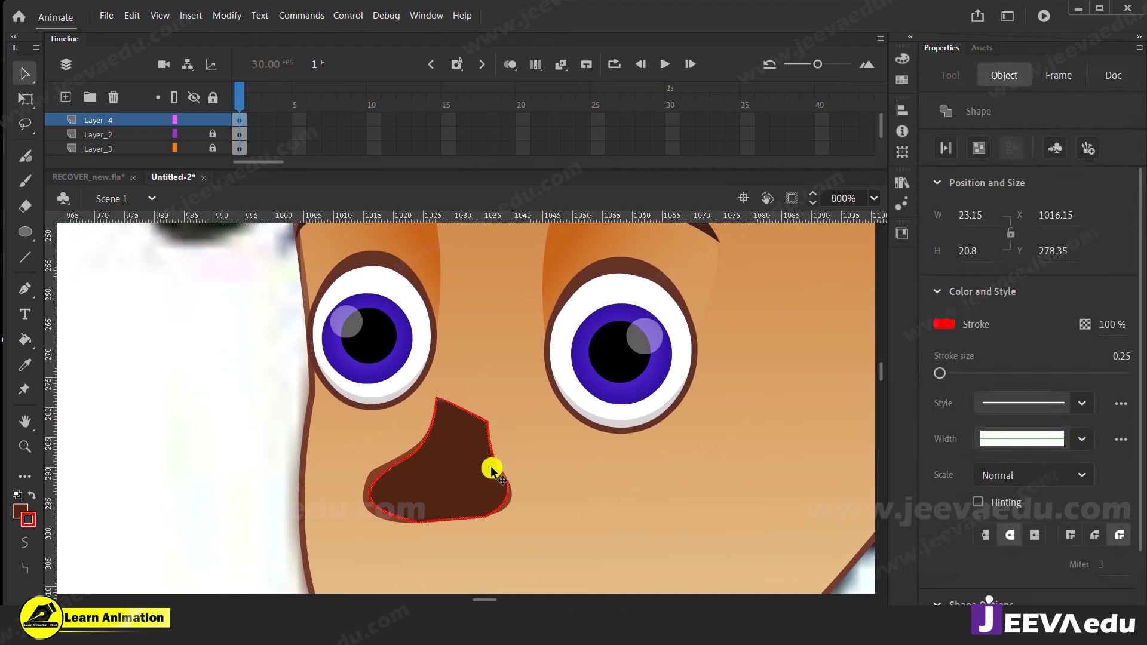
pyautogui.press('Delete')
# Change the nose fill to a linear gradient from orange CA6418 to fully transparent E5C58F
pyautogui.click(479, 485)
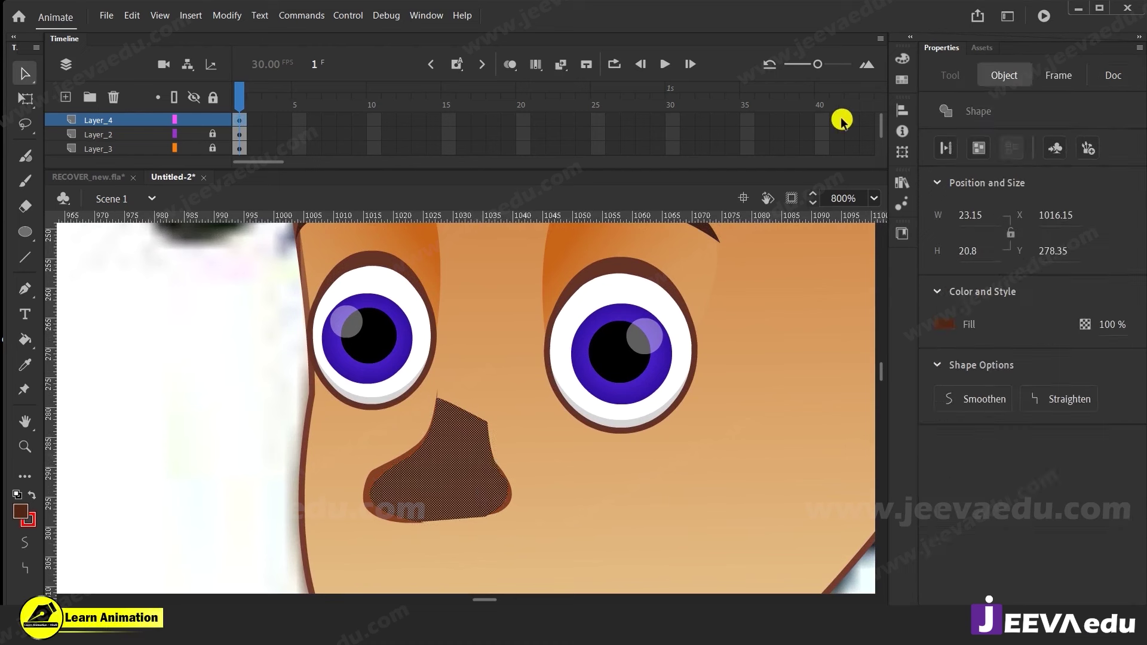
pyautogui.click(901, 60)
pyautogui.click(762, 80)
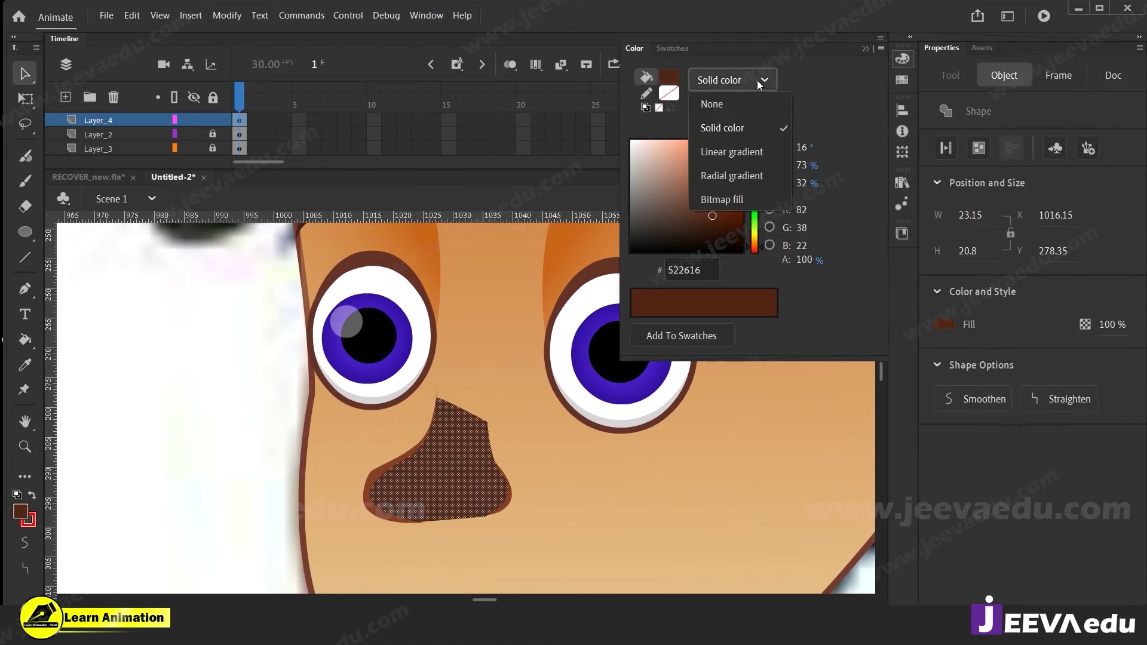
pyautogui.click(730, 151)
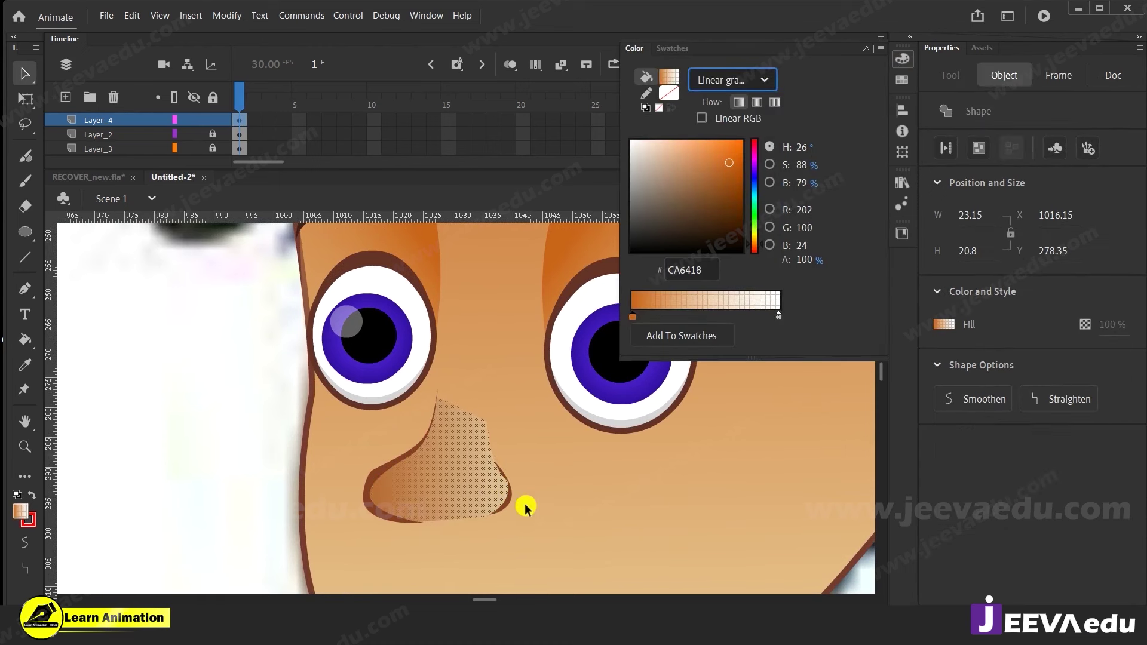
pyautogui.click(778, 317)
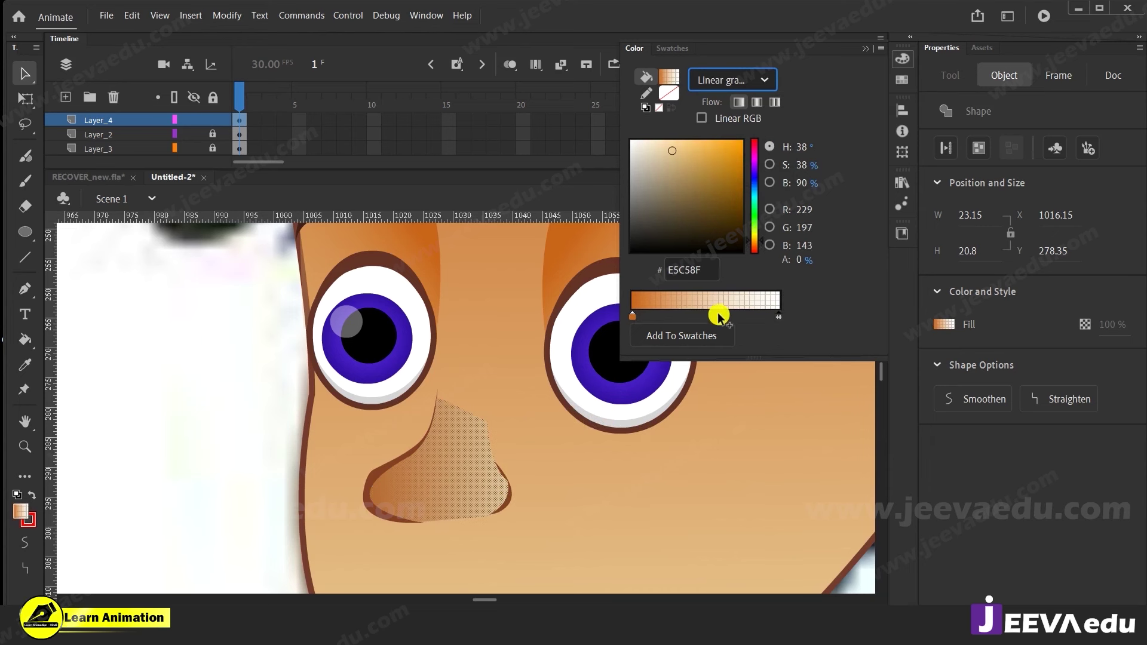
pyautogui.click(283, 430)
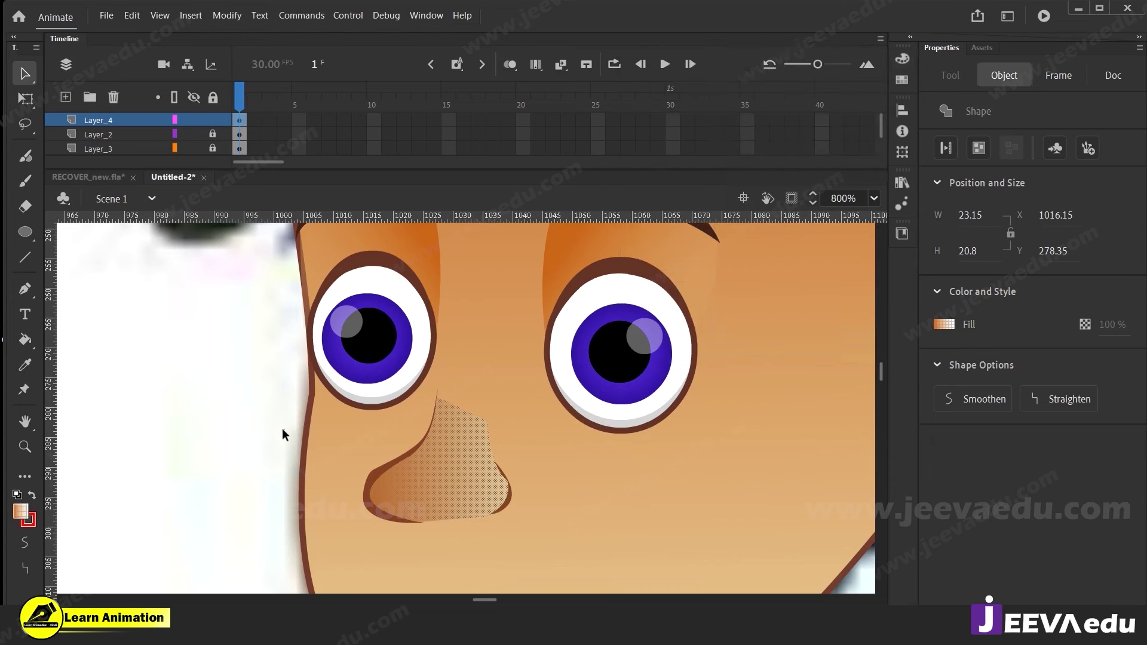
# Move Layer_4 below Layer_2 so the gradient fill sits behind the nose lines
pyautogui.click(448, 492)
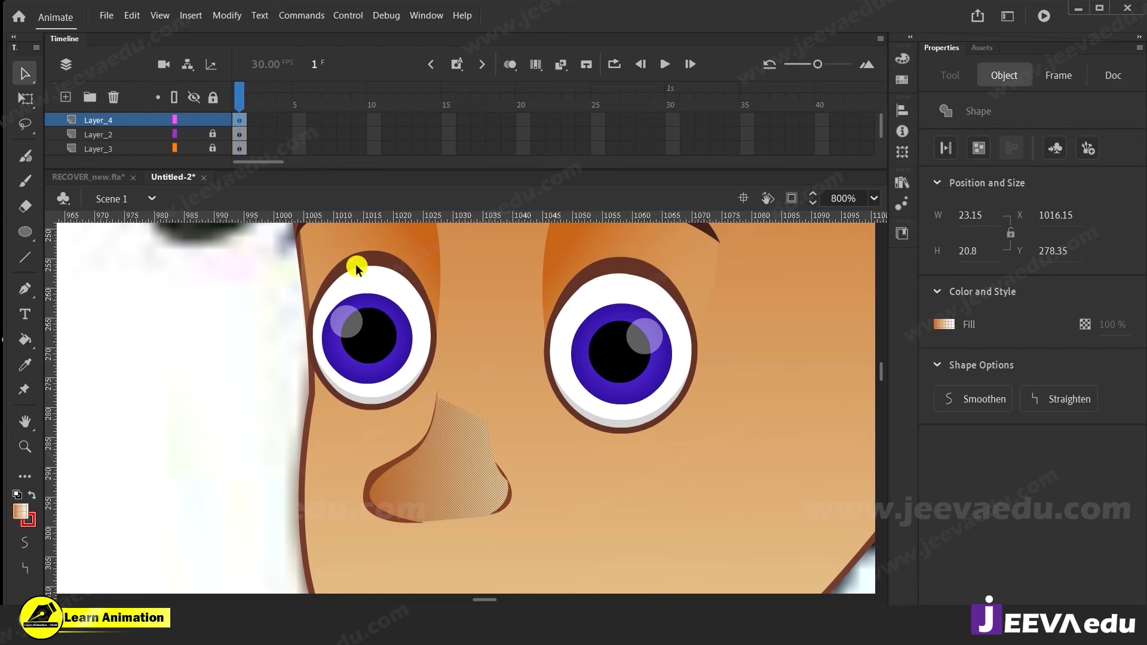
pyautogui.moveTo(112, 119)
pyautogui.mouseDown()
pyautogui.moveTo(99, 121)
pyautogui.moveTo(110, 139)
pyautogui.mouseUp()
pyautogui.click(261, 477)
# Bend the bottom edge of the gradient fill slightly downward between the two nose curves
pyautogui.press('z')
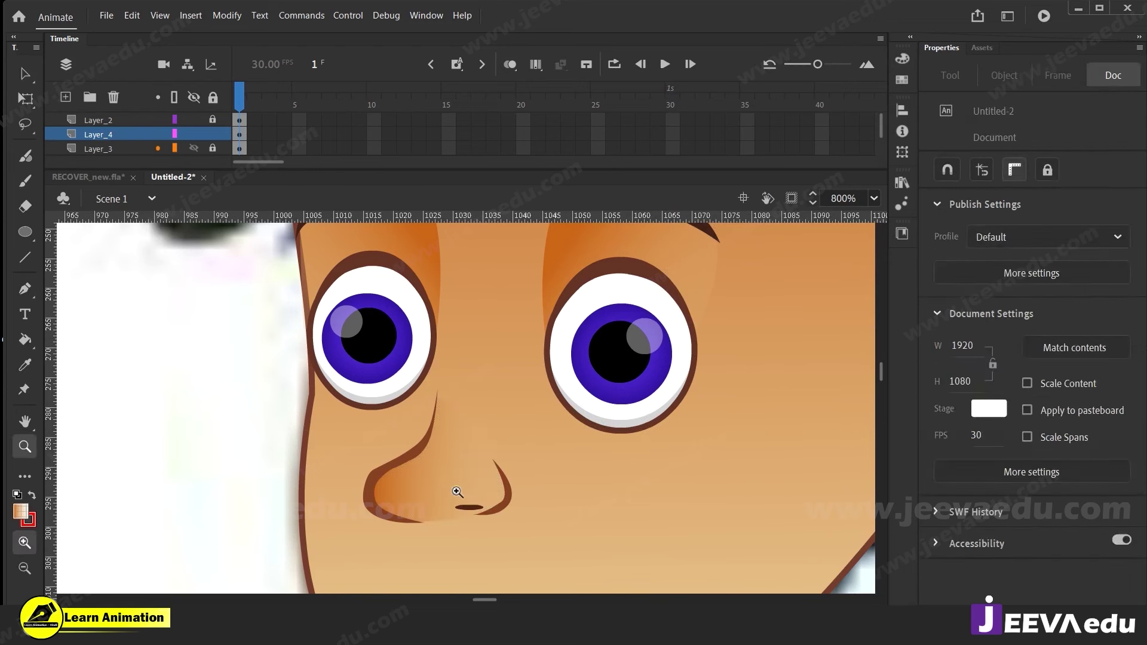
pyautogui.click(455, 490)
pyautogui.moveTo(458, 492); pyautogui.dragTo(464, 523)
pyautogui.click(448, 457)
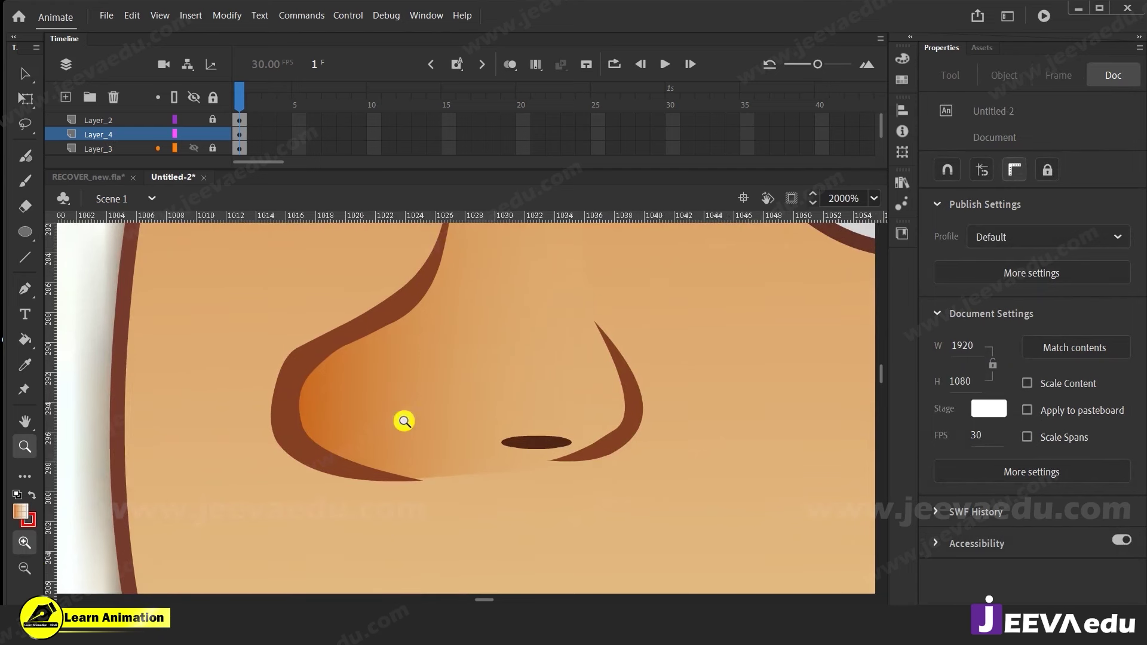
pyautogui.press('v')
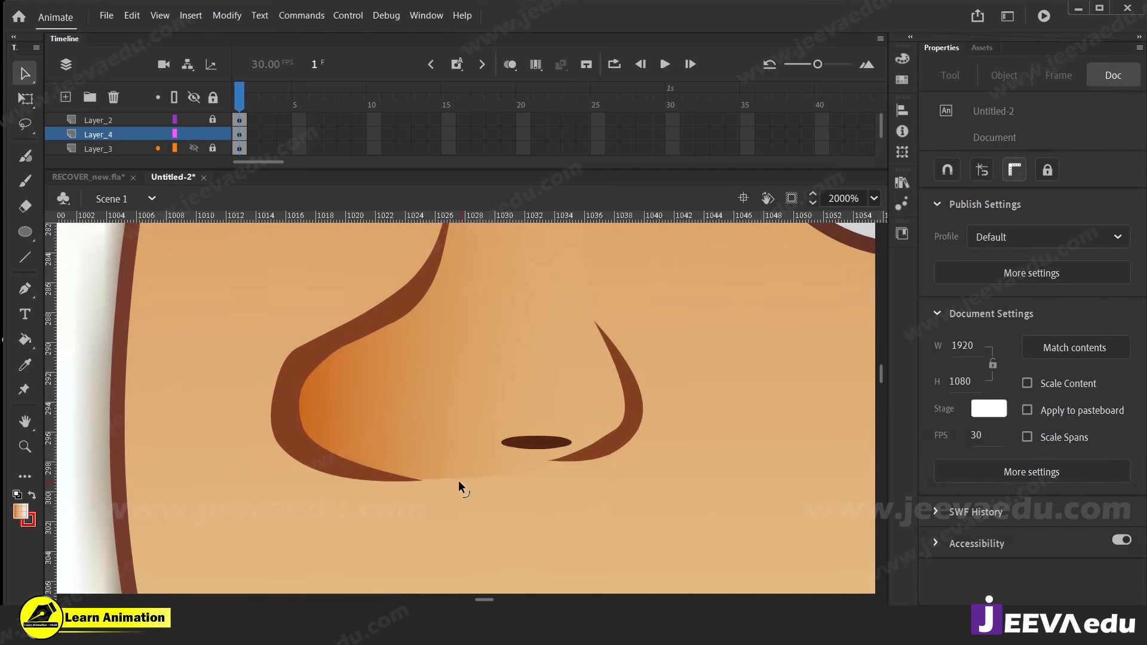
# Select the nose fill and rotate its gradient slightly counterclockwise with Gradient Transform
pyautogui.press('z')
pyautogui.keyDown('alt'); pyautogui.click(500, 436); pyautogui.keyUp('alt')
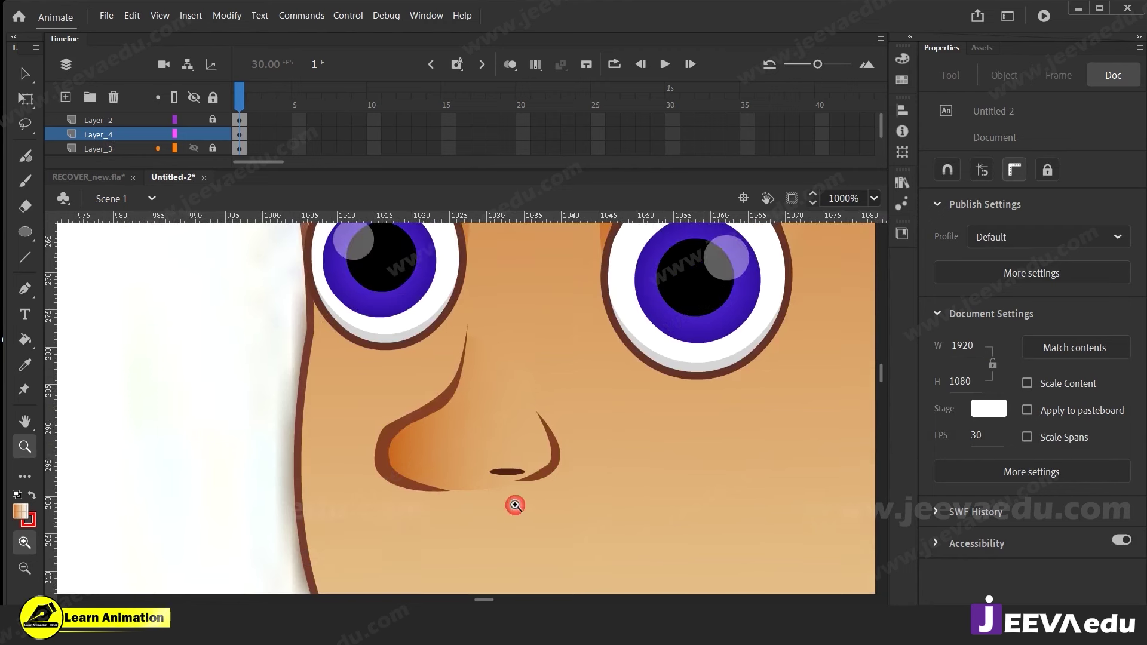
pyautogui.press('v')
pyautogui.click(469, 443)
pyautogui.click(558, 351)
pyautogui.click(499, 409)
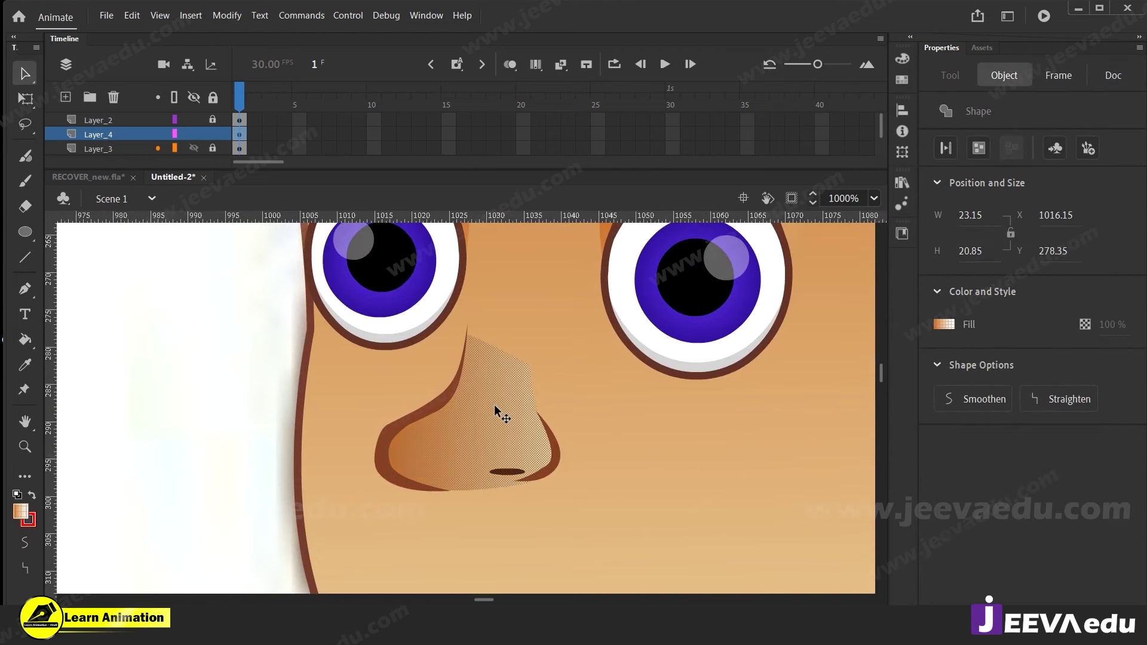
pyautogui.press('f')
pyautogui.moveTo(558, 341); pyautogui.dragTo(521, 310)
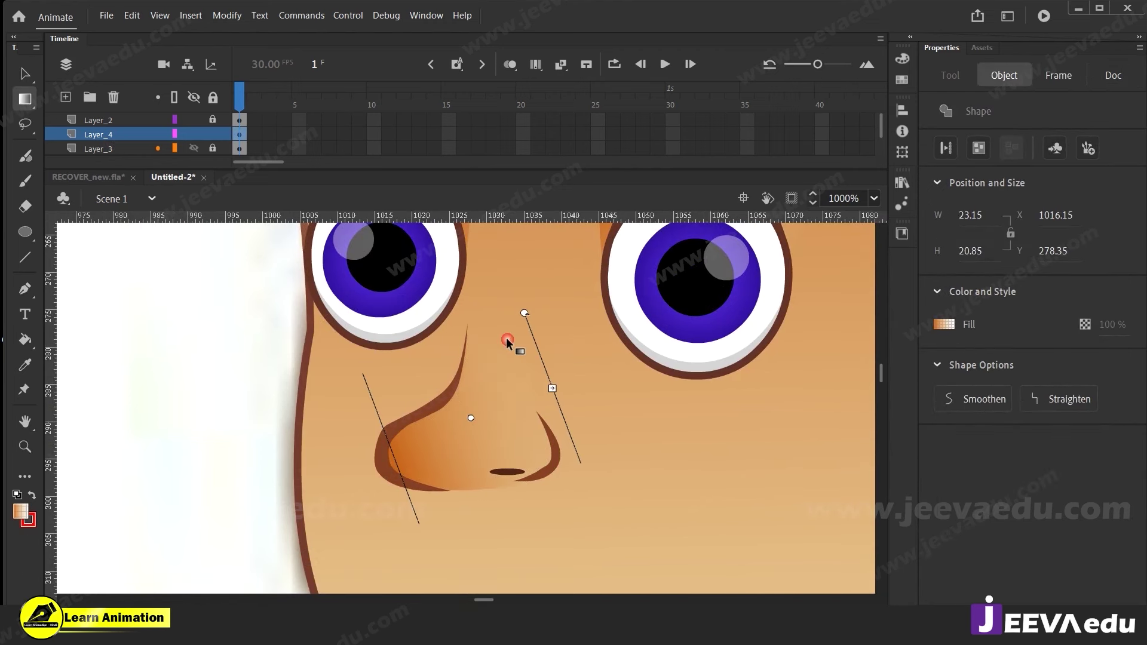
# Narrow the nose gradient and tilt it further so the orange fades diagonally from the lower nose tip toward the upper bridge
pyautogui.moveTo(552, 389); pyautogui.dragTo(525, 389)
pyautogui.moveTo(506, 323); pyautogui.dragTo(454, 345)
pyautogui.moveTo(525, 380)
pyautogui.mouseDown()
pyautogui.moveTo(530, 359)
pyautogui.moveTo(518, 370)
pyautogui.mouseUp()
pyautogui.moveTo(469, 330); pyautogui.dragTo(492, 342)
pyautogui.click(267, 447)
# Unlock Layer_2 and open the nested group holding the small nostril-side curve for editing
pyautogui.press('z')
pyautogui.click(509, 472)
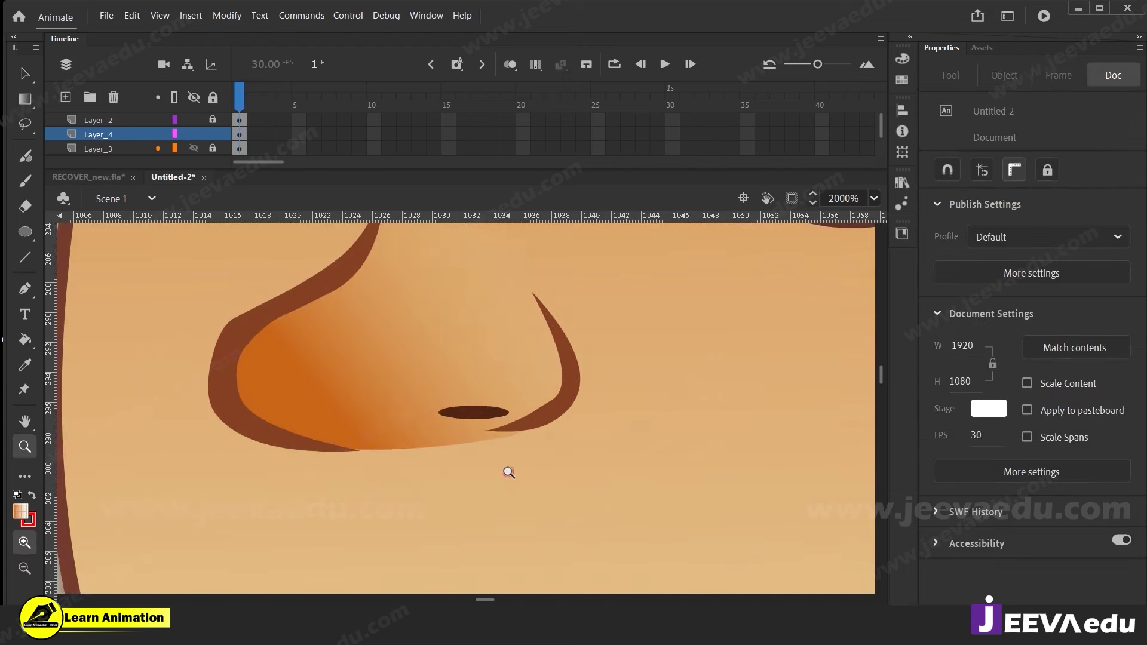
pyautogui.moveTo(503, 473); pyautogui.dragTo(541, 492)
pyautogui.press('v')
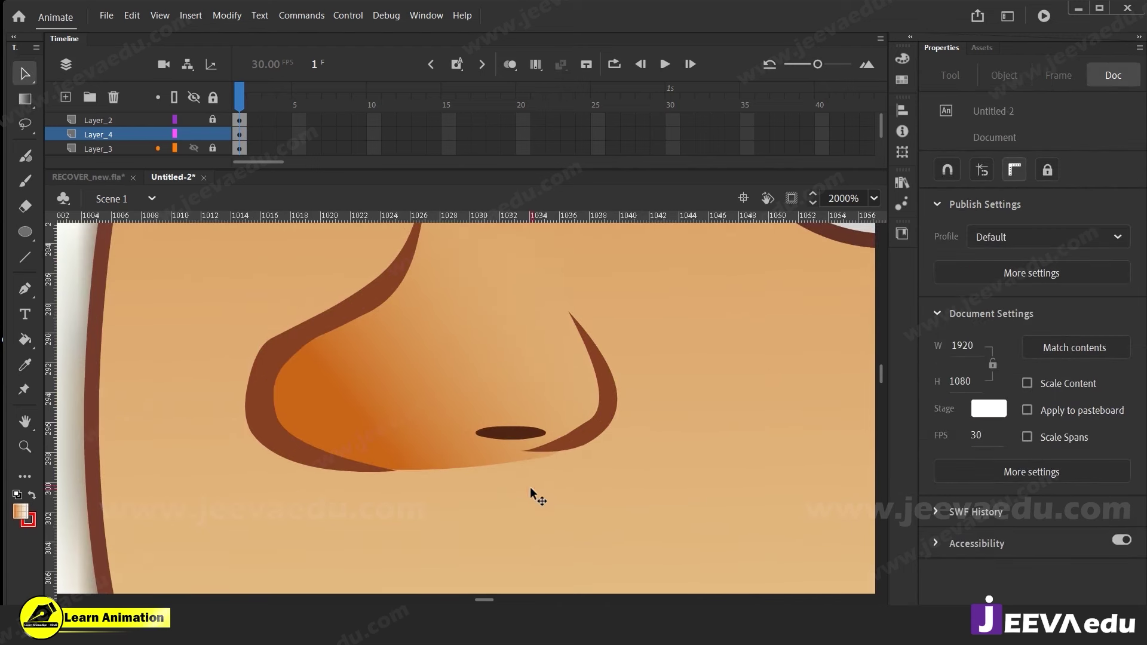
pyautogui.click(541, 455)
pyautogui.click(212, 119)
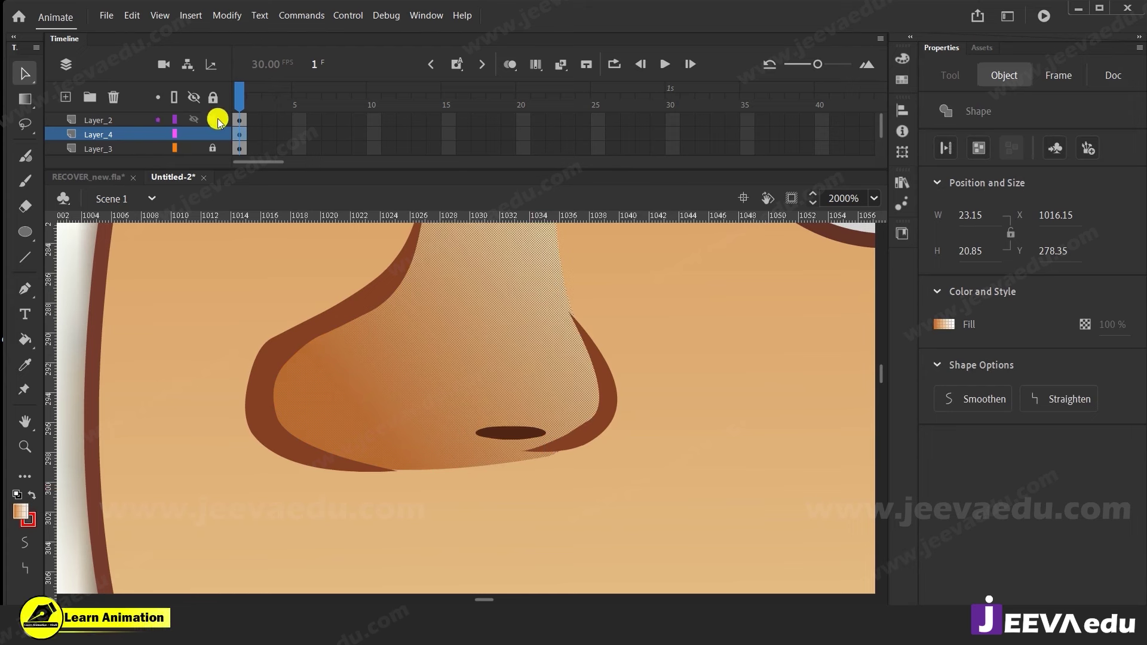
pyautogui.click(222, 313)
pyautogui.click(555, 441)
pyautogui.click(545, 471)
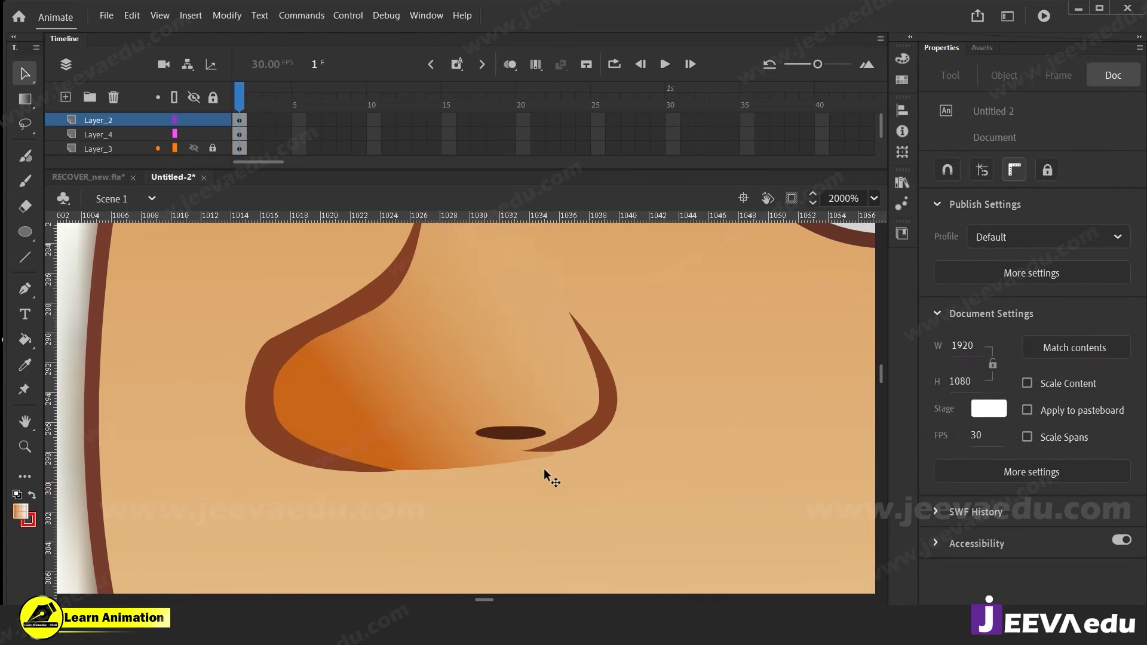
pyautogui.doubleClick(560, 447)
pyautogui.doubleClick(551, 449)
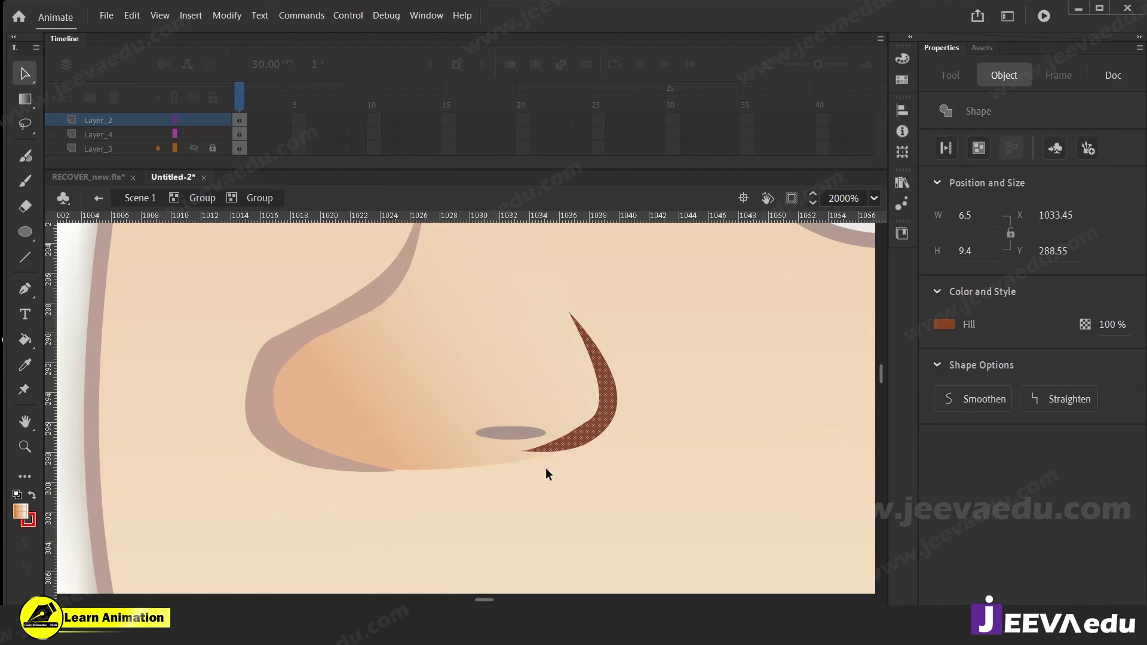
# Pull the nostril-side curve's lower tip down onto the fill's bottom edge, smooth its inner edge, and return to the main scene
pyautogui.click(523, 452)
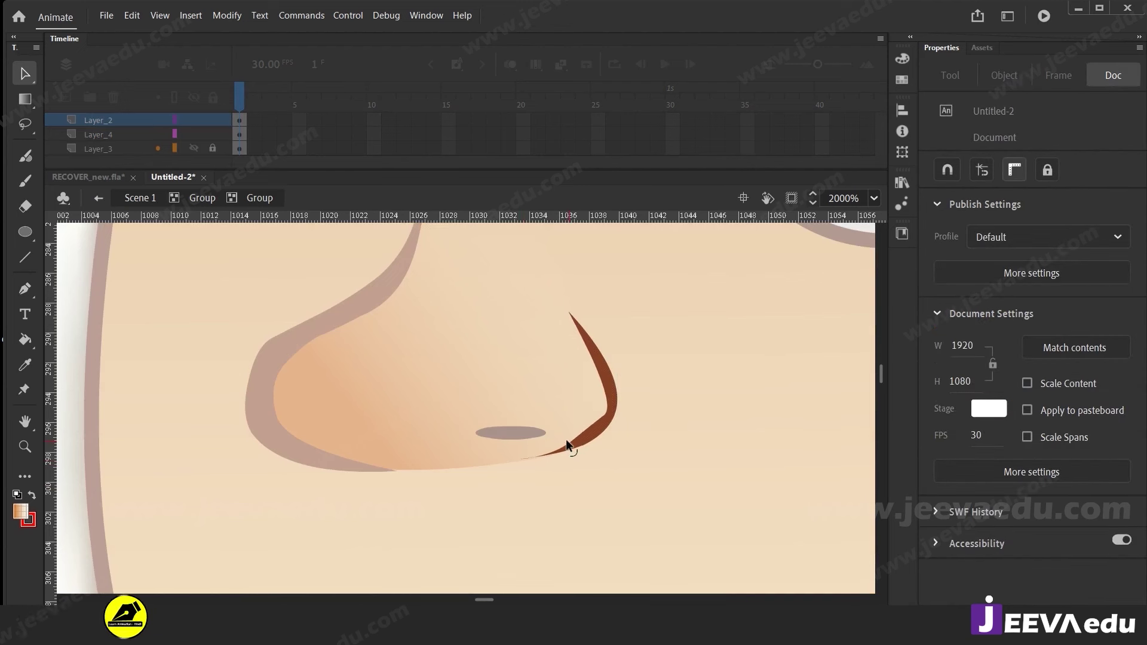
pyautogui.click(557, 474)
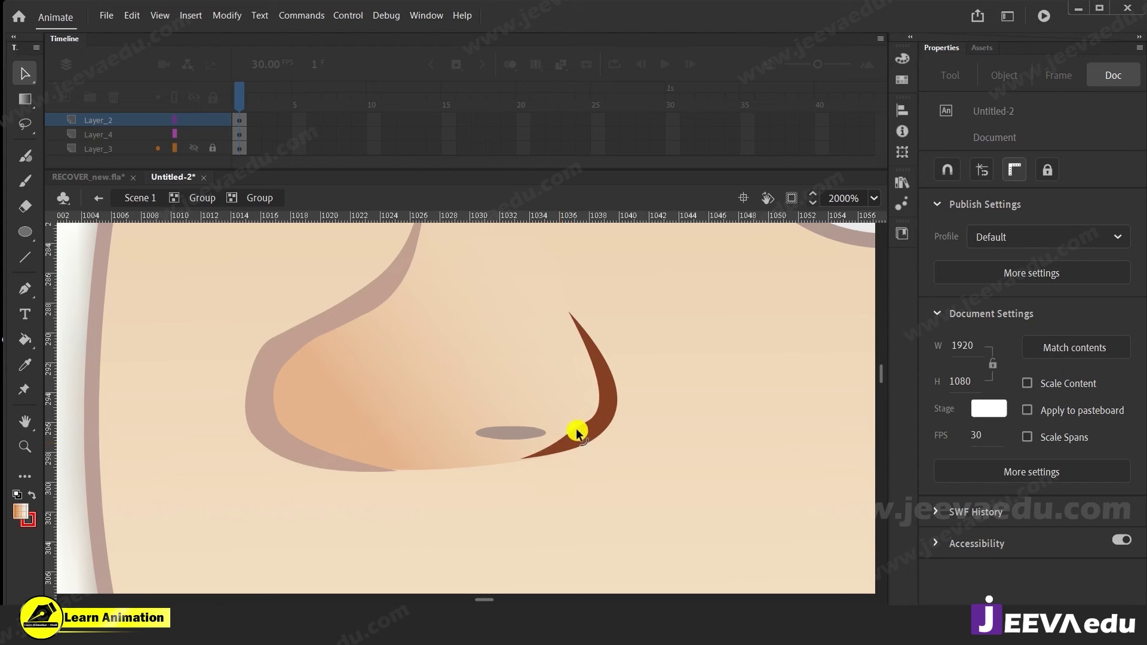
pyautogui.moveTo(594, 418); pyautogui.dragTo(585, 428)
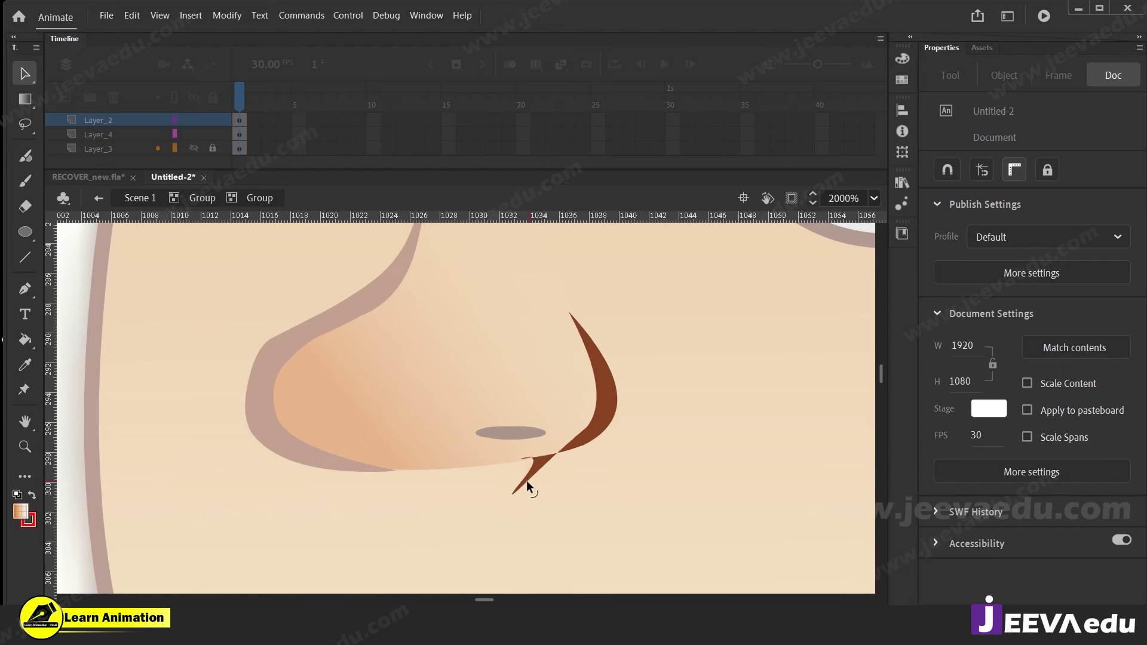
pyautogui.moveTo(540, 455); pyautogui.dragTo(536, 456)
pyautogui.doubleClick(564, 487)
pyautogui.doubleClick(485, 489)
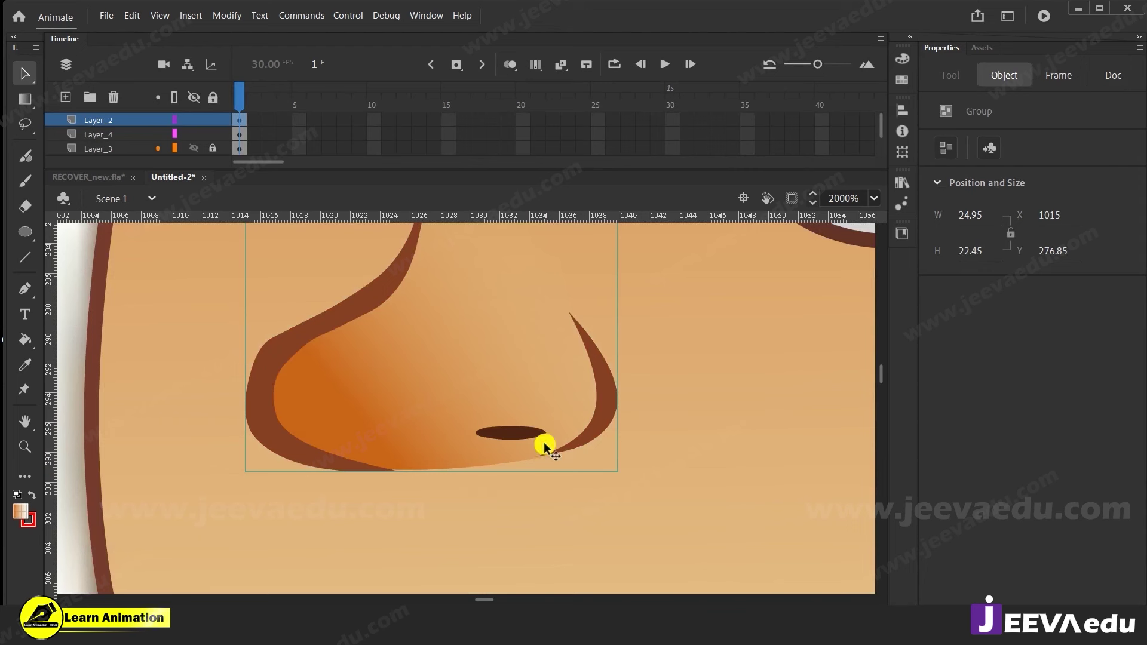
# Group the gradient nose fill on Layer_4
pyautogui.click(449, 442)
pyautogui.hotkey('ctrl', 'g')
pyautogui.press('z')
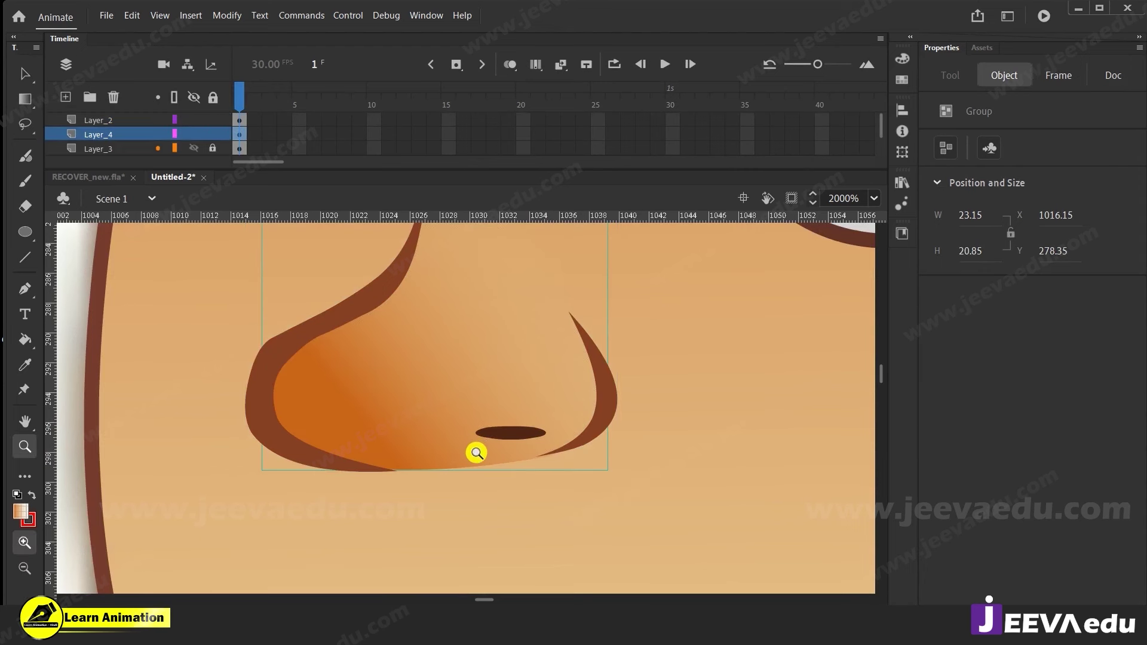
pyautogui.keyDown('alt'); pyautogui.click(472, 448); pyautogui.keyUp('alt')
pyautogui.keyDown('alt'); pyautogui.click(469, 456); pyautogui.keyUp('alt')
# Cut the nose line group and the gradient fill group, paste them in place on Layer_2, and group them together
pyautogui.click(247, 137)
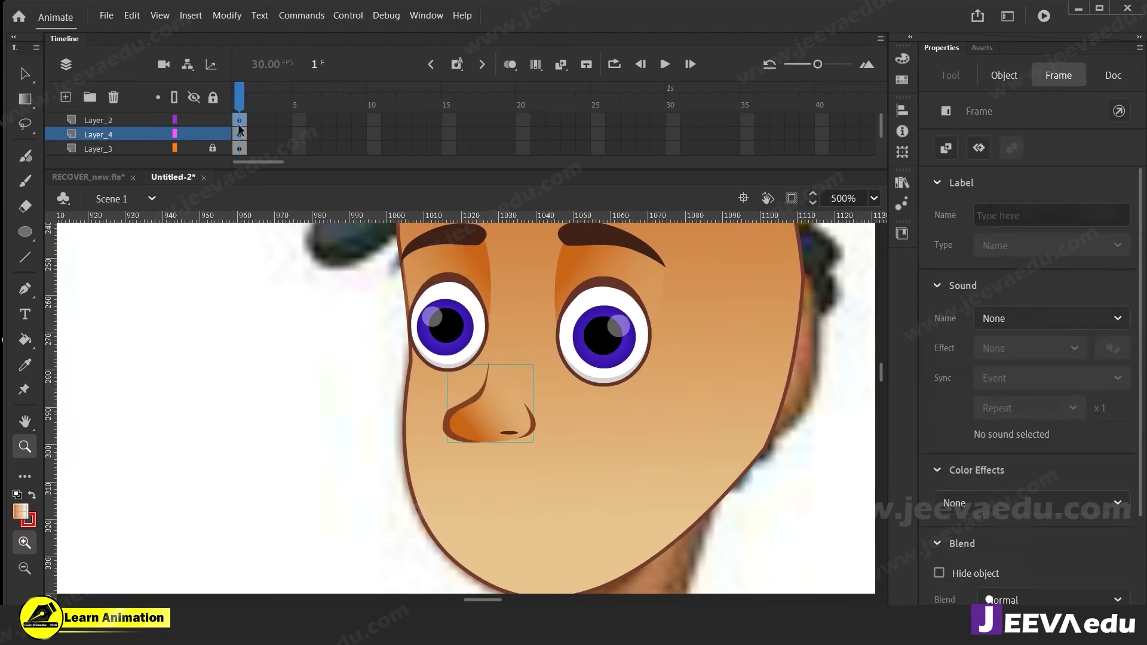
pyautogui.press('v')
pyautogui.click(404, 442)
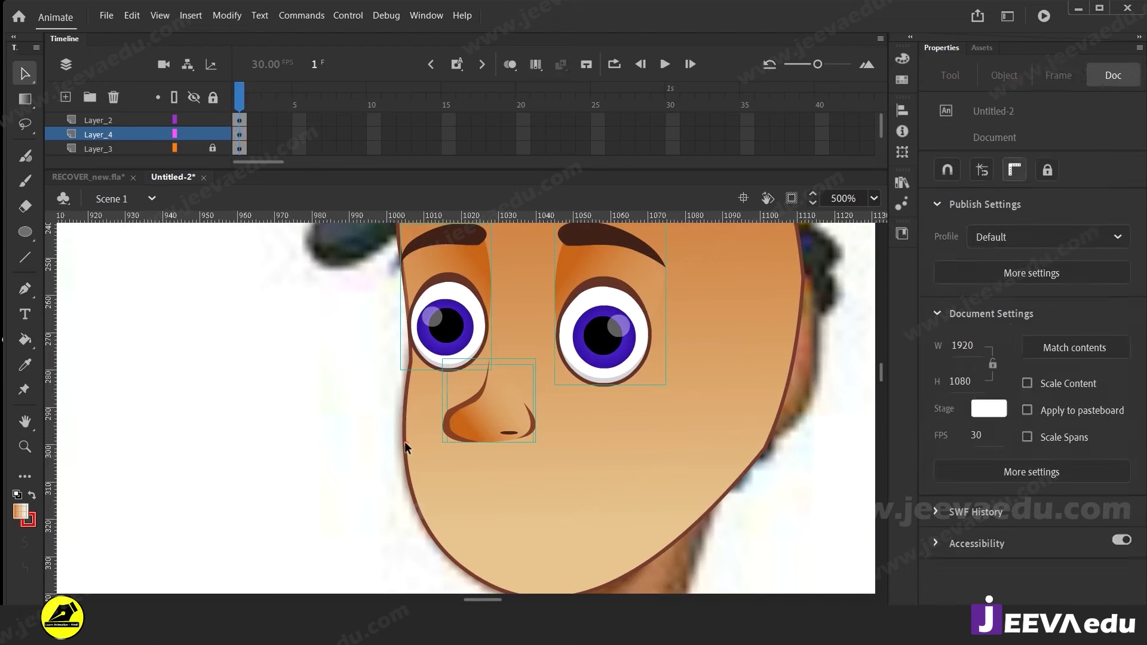
pyautogui.click(485, 425)
pyautogui.click(453, 431)
pyautogui.hotkey('ctrl', 'x')
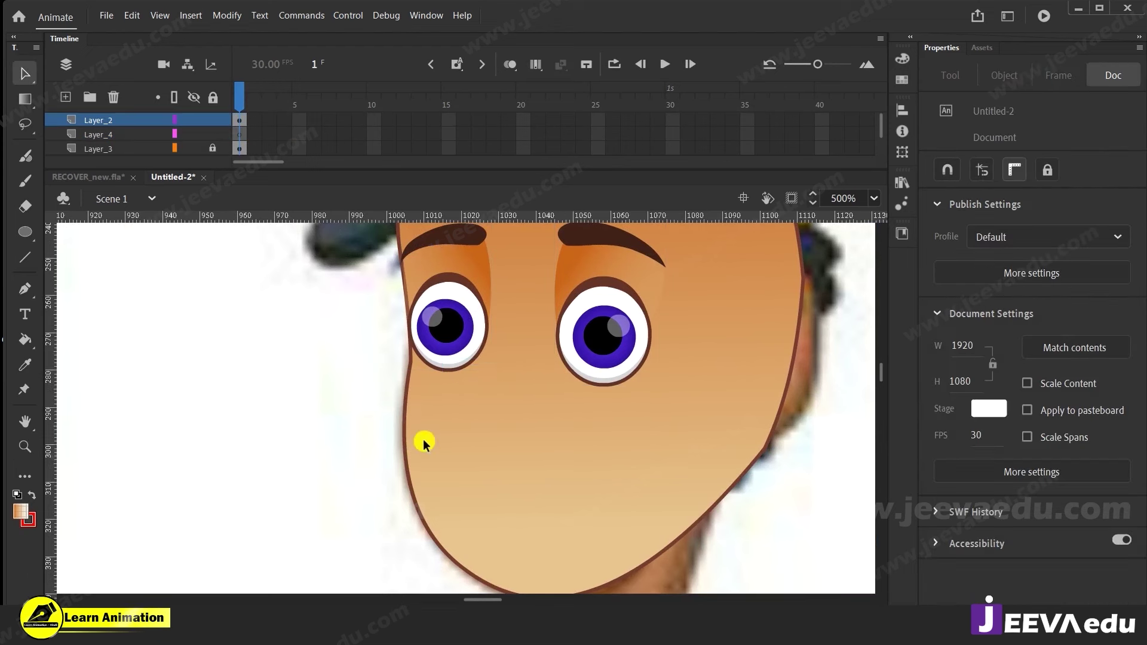
pyautogui.rightClick(301, 363)
pyautogui.click(345, 418)
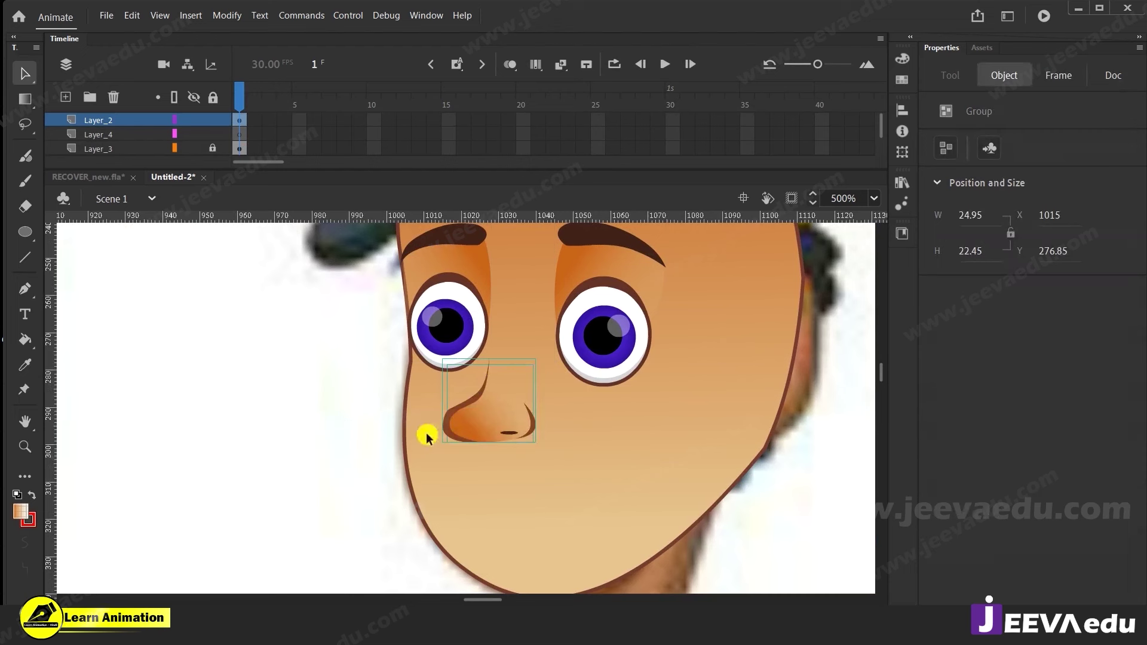
pyautogui.moveTo(486, 430); pyautogui.dragTo(485, 432)
# Open the nested group holding the gradient nose fill and select its fill shape
pyautogui.press('z')
pyautogui.click(485, 428)
pyautogui.click(486, 399)
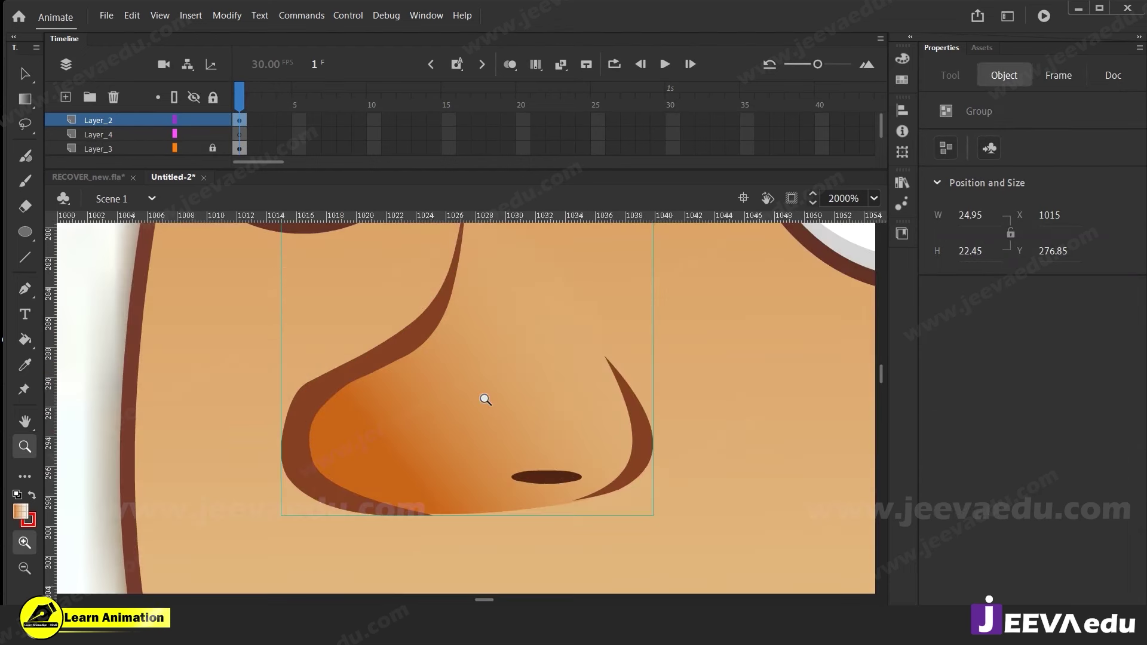
pyautogui.press('v')
pyautogui.doubleClick(410, 442)
pyautogui.doubleClick(410, 442)
pyautogui.click(339, 349)
pyautogui.click(395, 419)
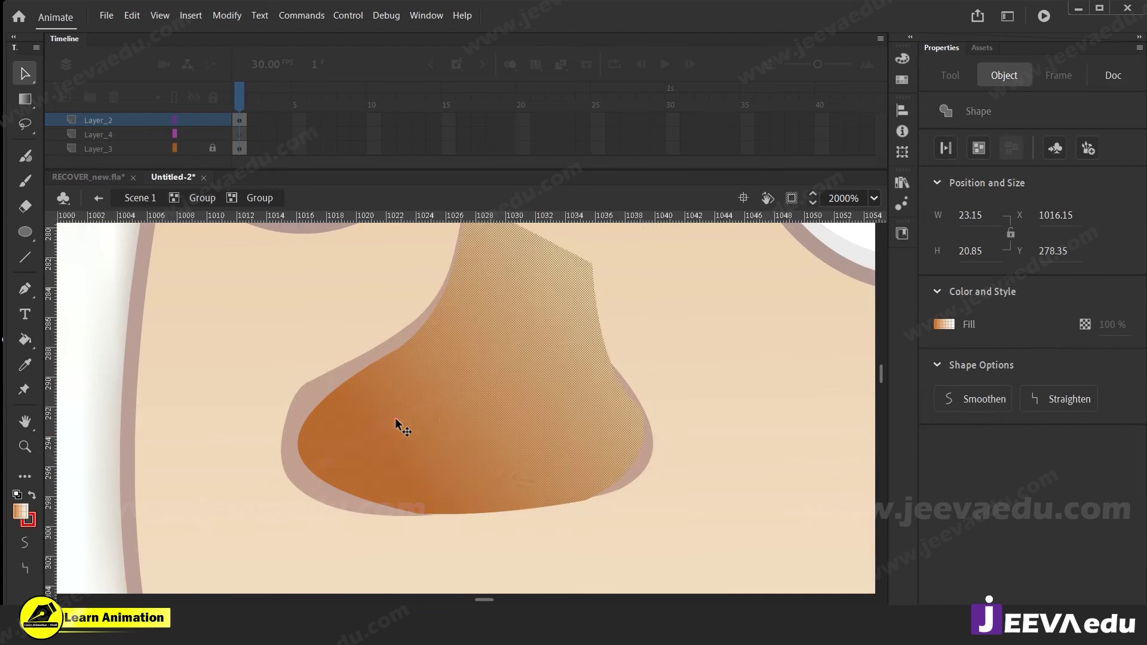
# Widen the nose fill's gradient slightly with the Gradient Transform tool, shift its centre, and return to the main scene
pyautogui.press('f')
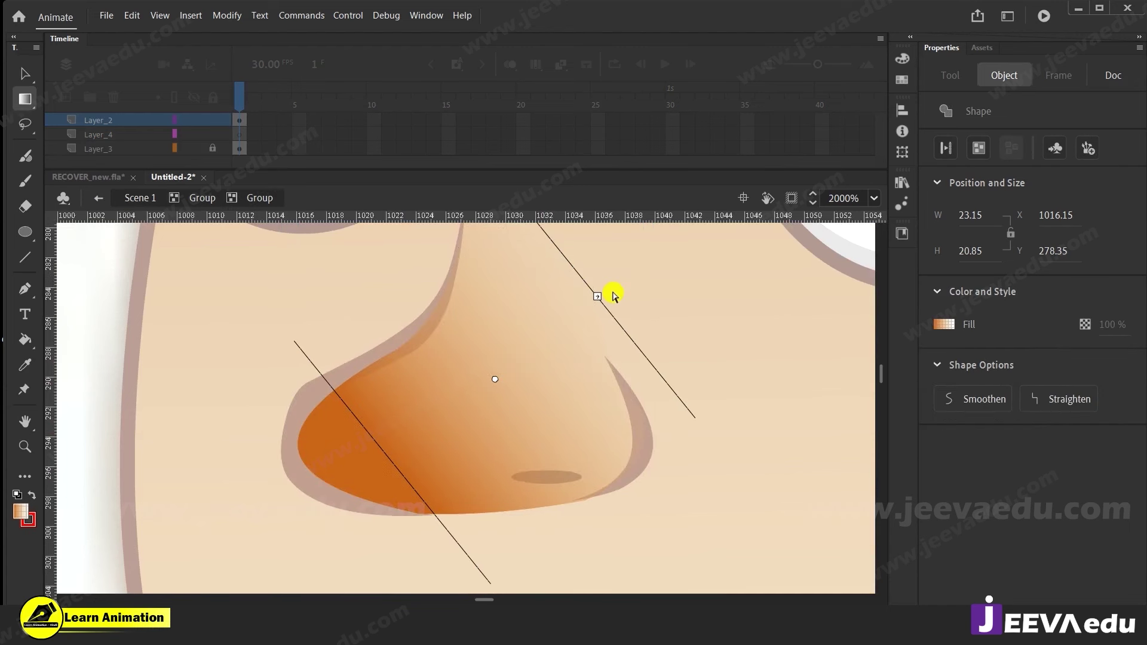
pyautogui.moveTo(597, 296); pyautogui.dragTo(614, 285)
pyautogui.moveTo(475, 387); pyautogui.dragTo(482, 374)
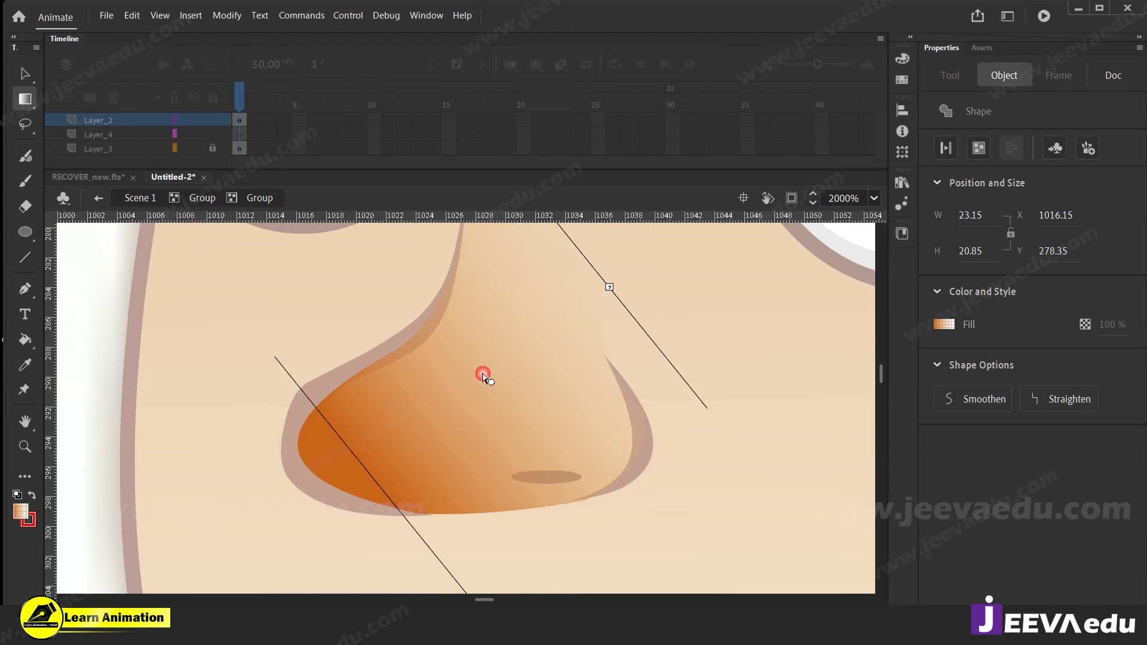
pyautogui.click(184, 203)
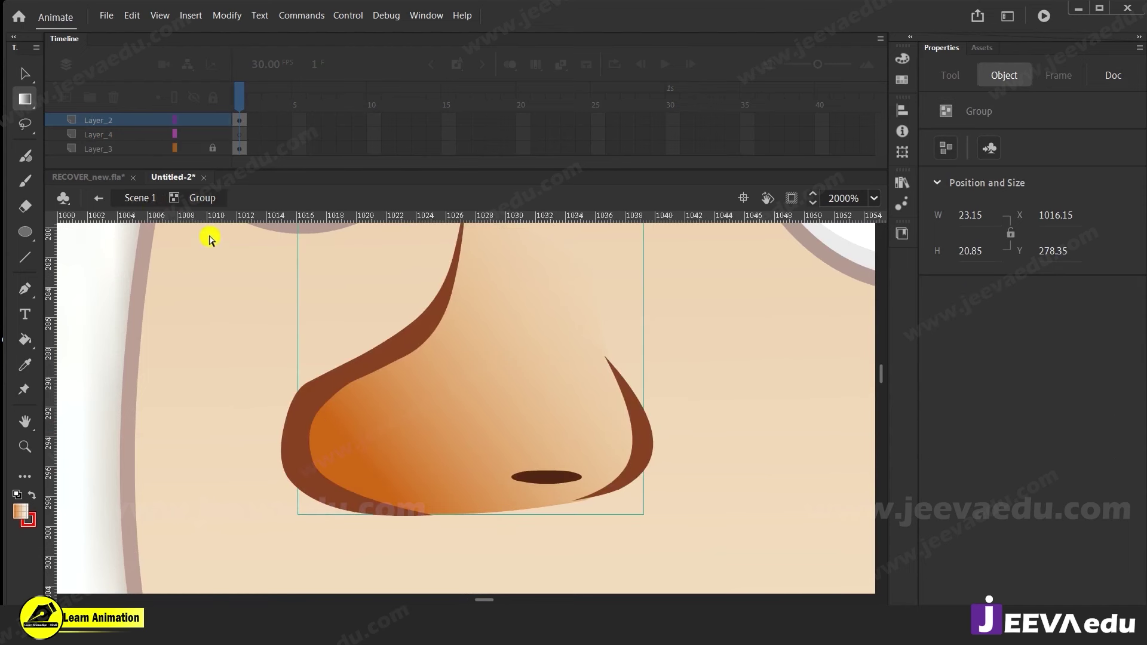
pyautogui.click(147, 203)
# Open the nested group with the brown nose lines for editing
pyautogui.press('z')
pyautogui.keyDown('alt'); pyautogui.click(434, 446); pyautogui.keyUp('alt')
pyautogui.keyDown('alt'); pyautogui.click(450, 436); pyautogui.keyUp('alt')
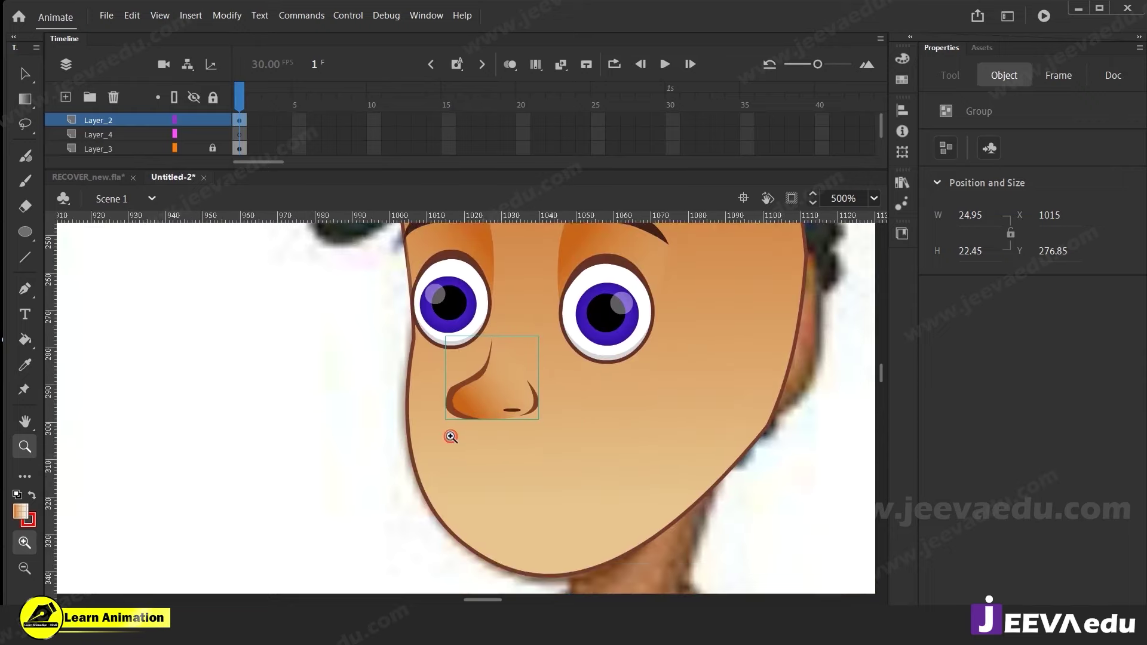
pyautogui.moveTo(504, 439); pyautogui.dragTo(496, 469)
pyautogui.moveTo(483, 414); pyautogui.dragTo(476, 473)
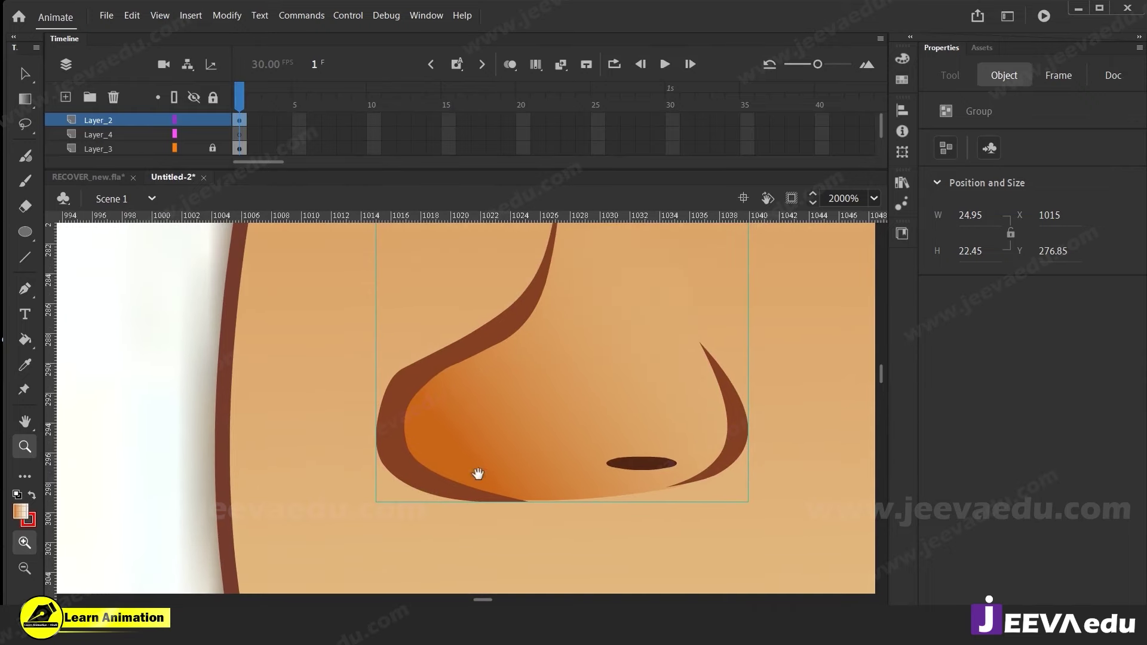
pyautogui.press('v')
pyautogui.doubleClick(444, 357)
pyautogui.doubleClick(443, 359)
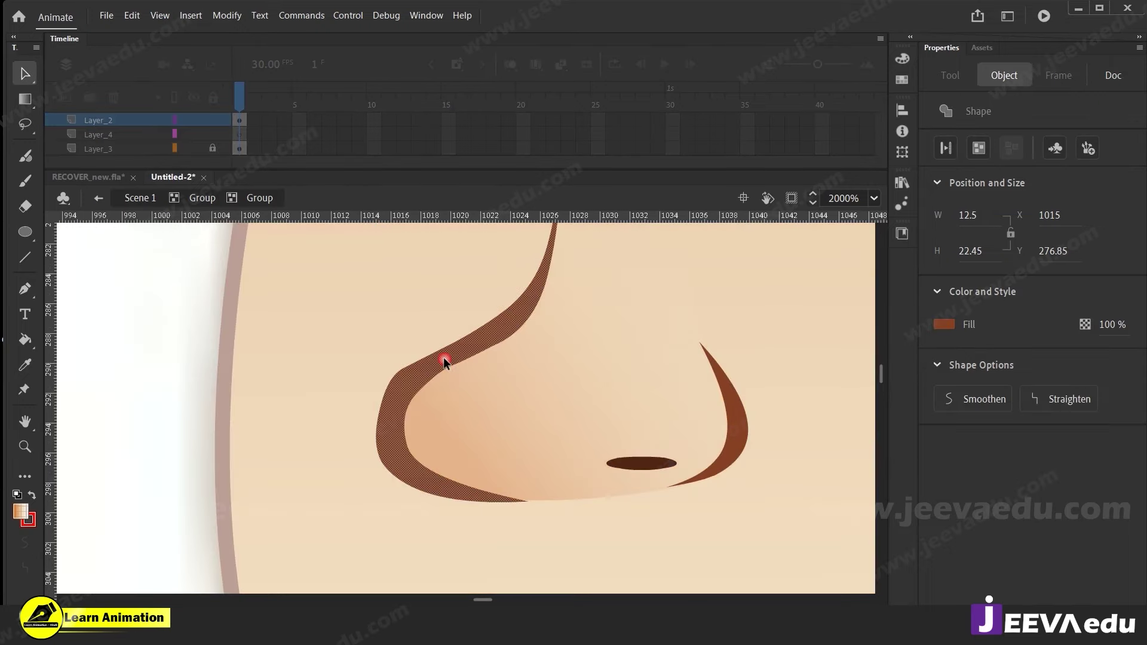
# Slim the main nose line by pulling its outer edge inward around the nose tip and smoothing the curve below the bridge
pyautogui.click(360, 267)
pyautogui.click(398, 375)
pyautogui.moveTo(397, 373)
pyautogui.mouseDown()
pyautogui.moveTo(411, 371)
pyautogui.moveTo(404, 377)
pyautogui.mouseUp()
pyautogui.moveTo(504, 340); pyautogui.dragTo(496, 324)
pyautogui.moveTo(378, 454); pyautogui.dragTo(411, 476)
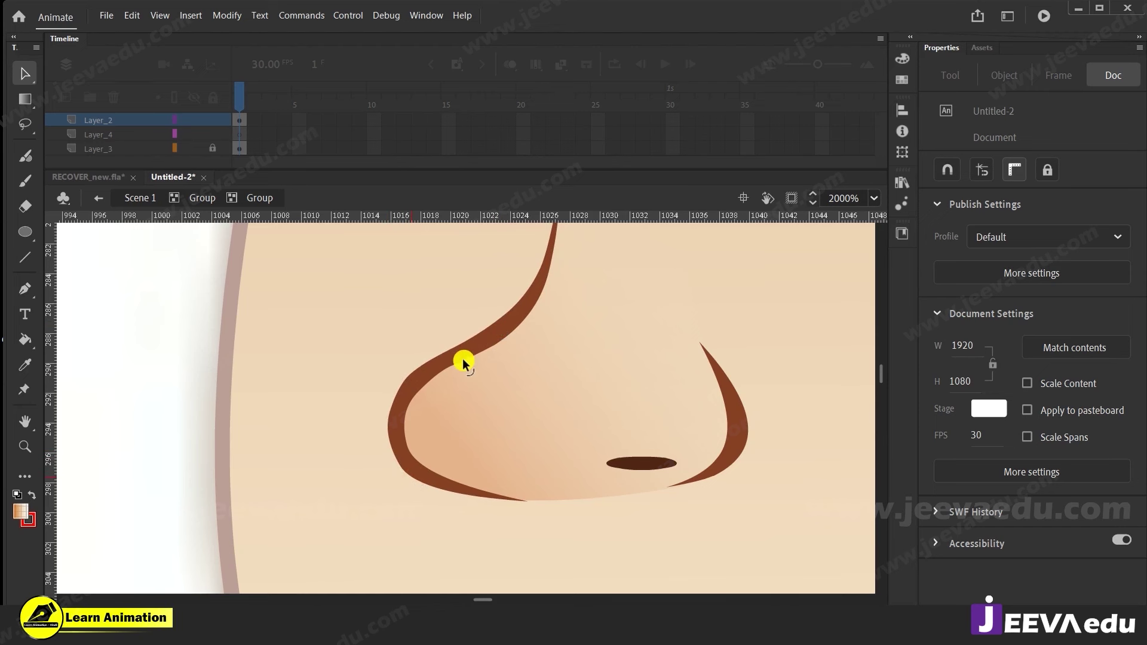
pyautogui.moveTo(506, 338); pyautogui.dragTo(505, 336)
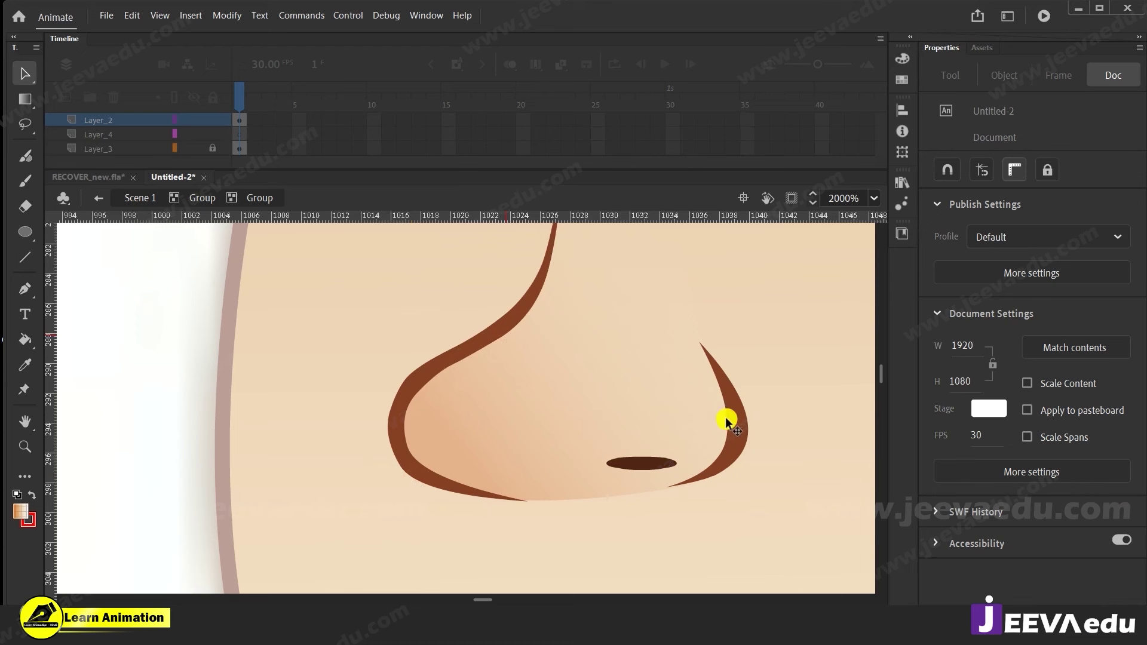
# Open the small nostril-side curve's group and thin the curve by pulling its inner edge outward
pyautogui.click(741, 434)
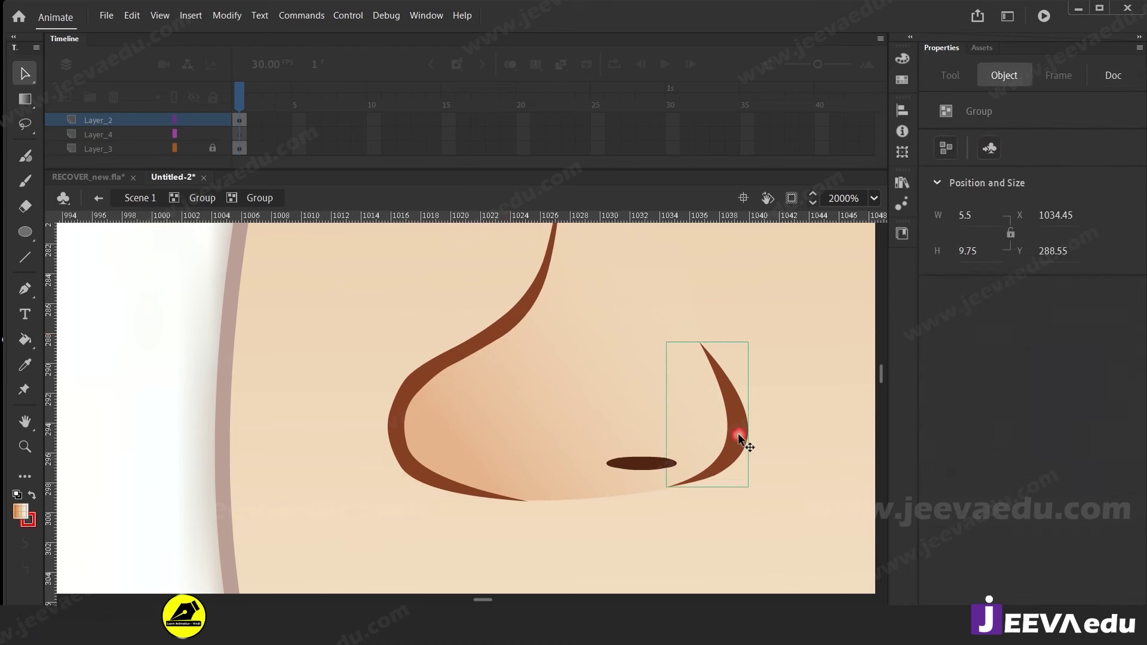
pyautogui.doubleClick(734, 438)
pyautogui.click(776, 485)
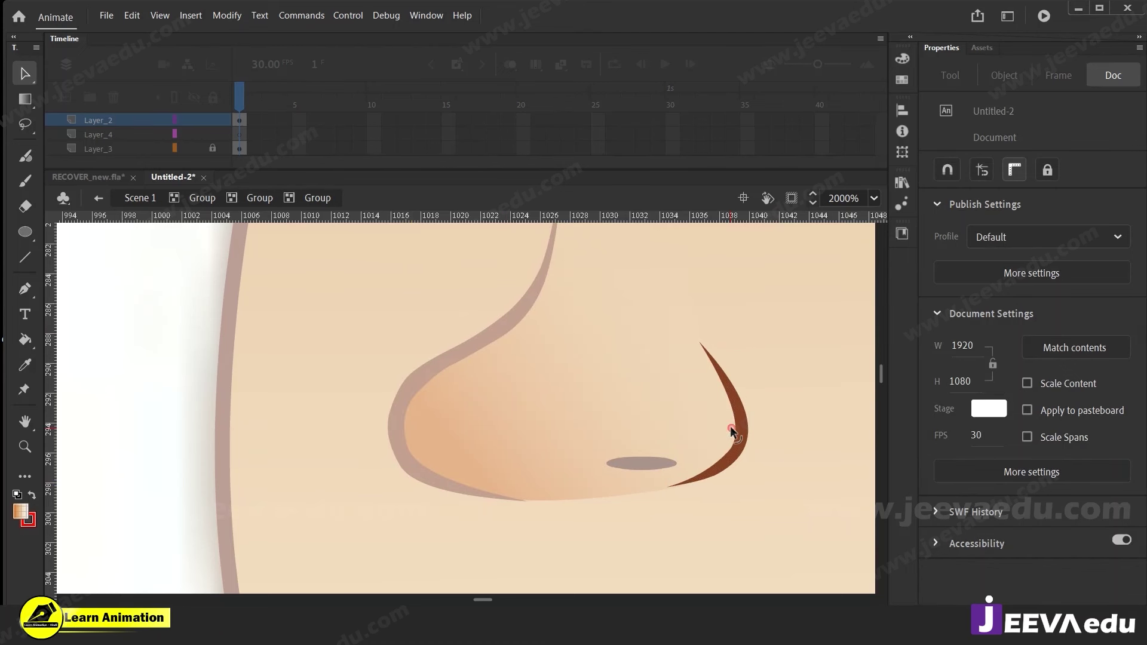
# Fine-tune the main nose line's inner edge at the nose tip and return to the main scene
pyautogui.doubleClick(481, 342)
pyautogui.click(416, 388)
pyautogui.click(345, 366)
pyautogui.moveTo(407, 407); pyautogui.dragTo(406, 404)
pyautogui.click(172, 198)
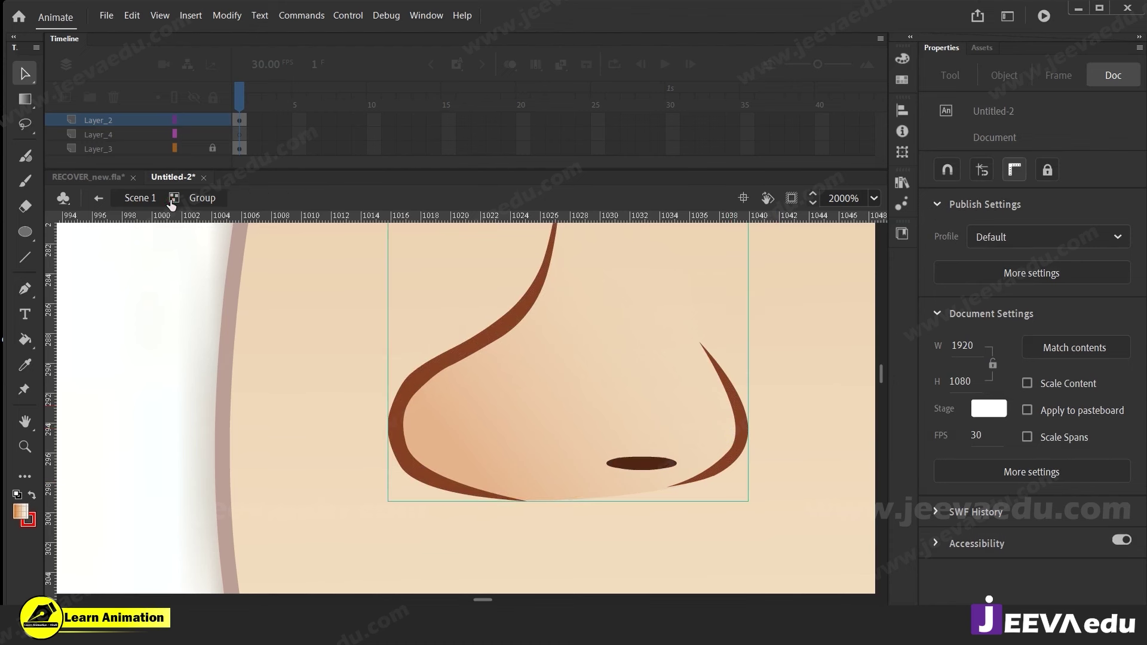
pyautogui.click(141, 198)
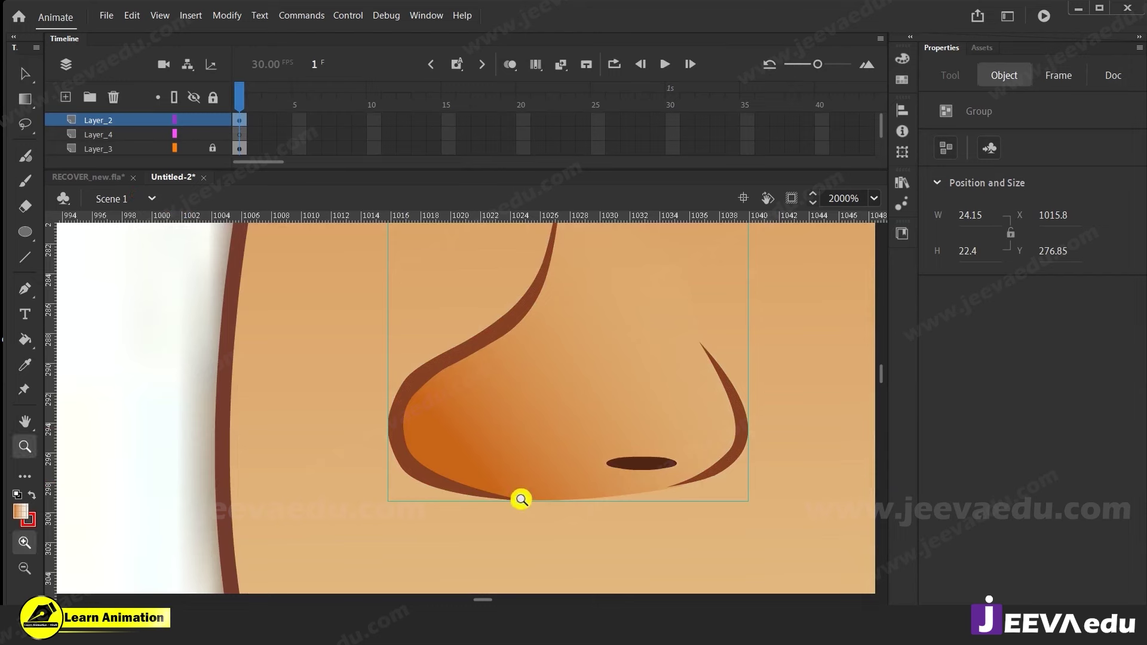
# Check the finished nose on the whole face and against the neighbouring characters
pyautogui.keyDown('ctrl'); pyautogui.keyDown('alt'); pyautogui.click(518, 497); pyautogui.keyUp('alt'); pyautogui.keyUp('ctrl')
pyautogui.keyDown('ctrl'); pyautogui.keyDown('alt'); pyautogui.click(516, 441); pyautogui.keyUp('alt'); pyautogui.keyUp('ctrl')
pyautogui.moveTo(502, 426); pyautogui.dragTo(469, 508)
pyautogui.click(463, 500)
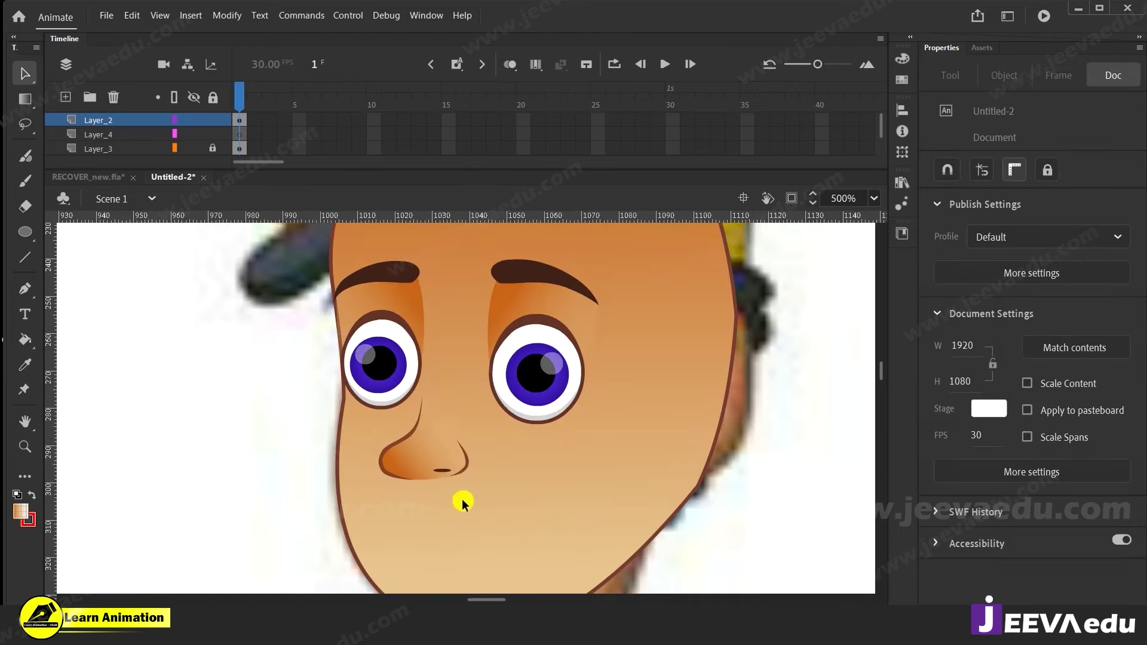
pyautogui.click(416, 466)
pyautogui.click(251, 449)
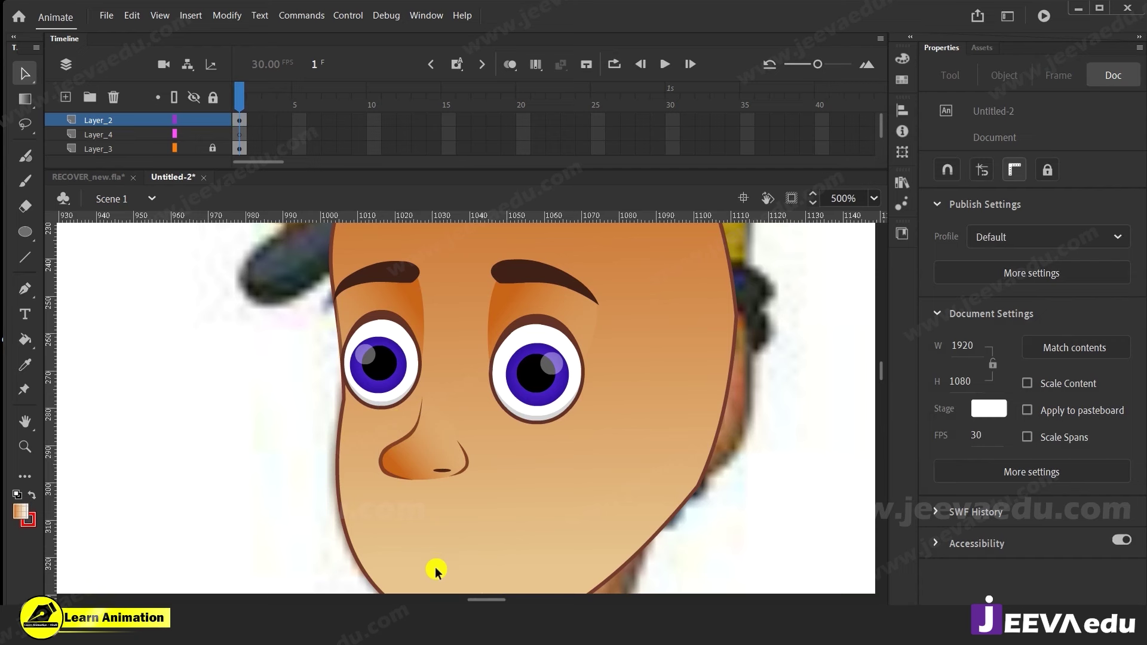
pyautogui.press('z')
pyautogui.keyDown('alt'); pyautogui.click(436, 462); pyautogui.keyUp('alt')
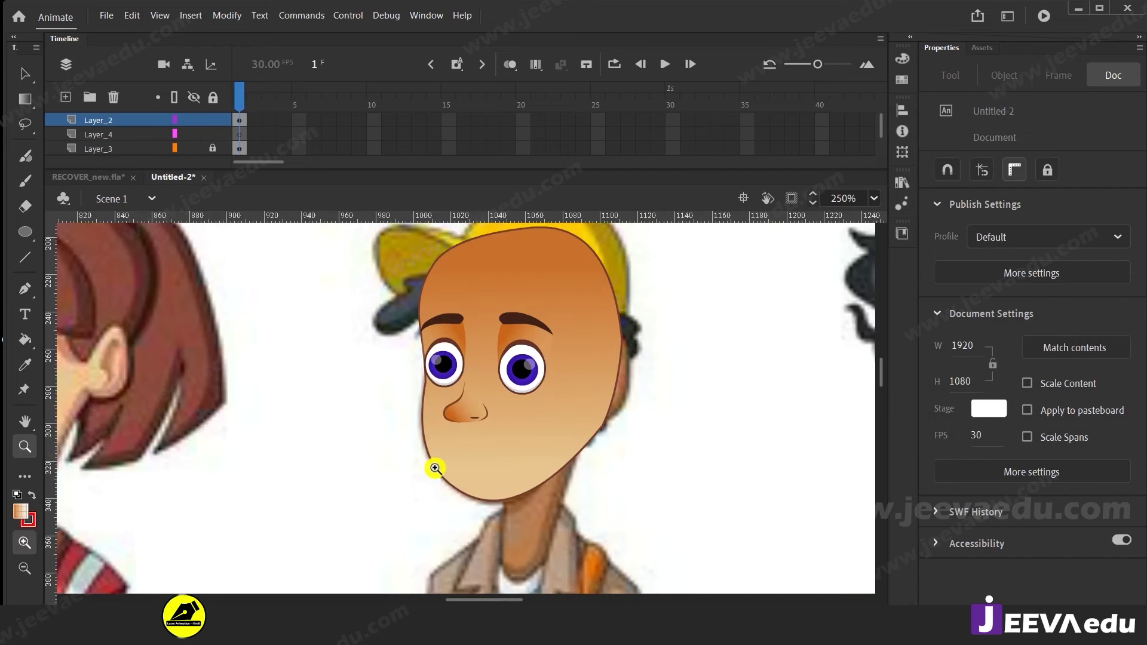
pyautogui.keyDown('alt'); pyautogui.click(470, 449); pyautogui.keyUp('alt')
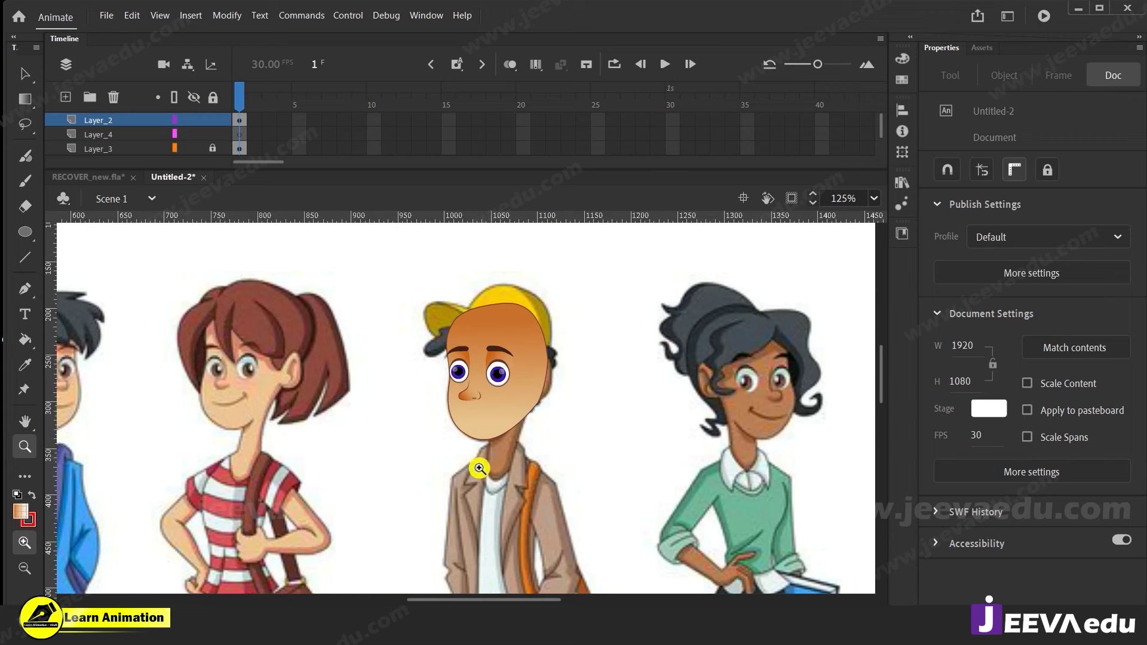
pyautogui.keyDown('alt'); pyautogui.click(485, 454); pyautogui.keyUp('alt')
pyautogui.keyDown('alt'); pyautogui.click(446, 438); pyautogui.keyUp('alt')
# Examine the mouths and facial features of the cartoon children on the reference sheet beside the stage
pyautogui.click(231, 479)
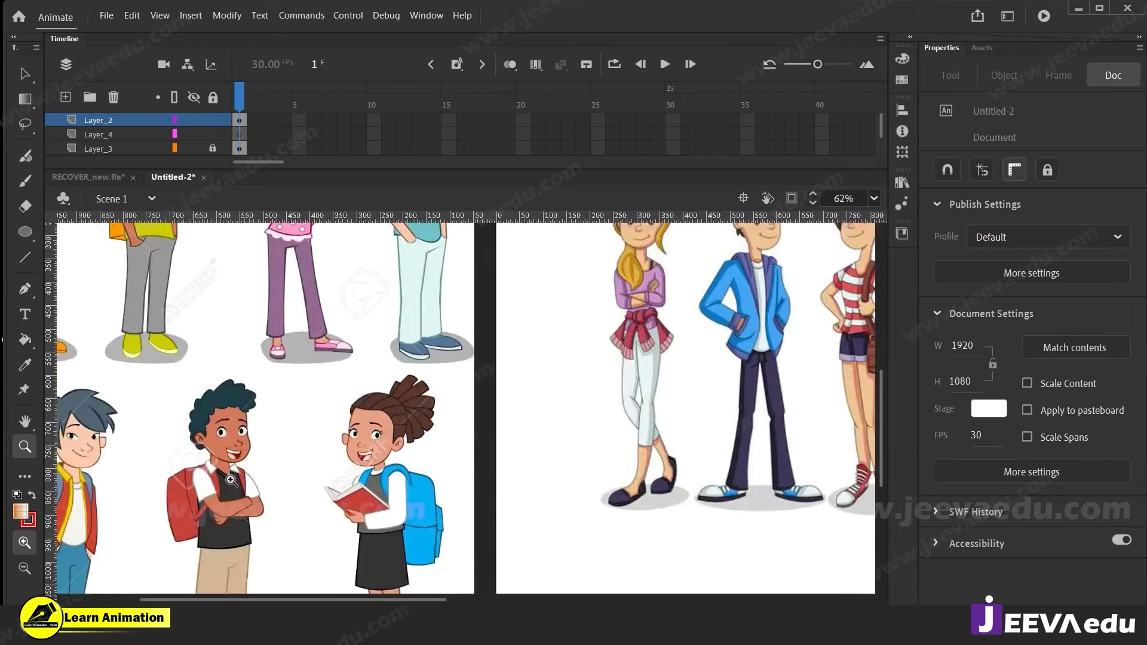
pyautogui.click(365, 414)
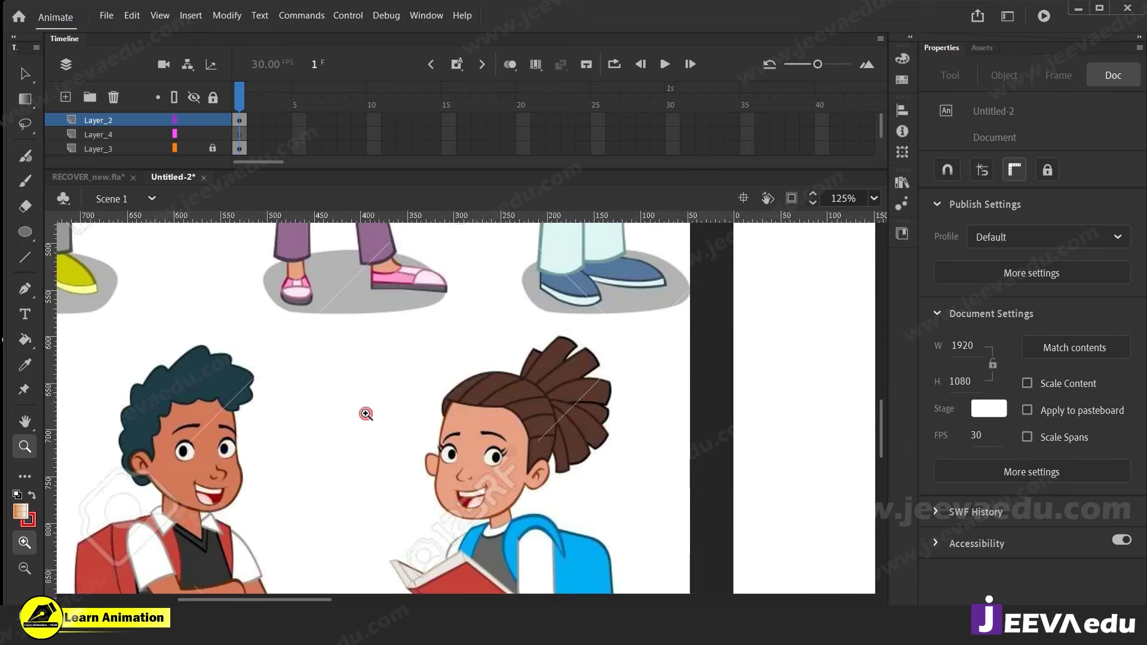
pyautogui.keyDown('alt'); pyautogui.click(383, 487); pyautogui.keyUp('alt')
pyautogui.keyDown('alt'); pyautogui.click(669, 317); pyautogui.keyUp('alt')
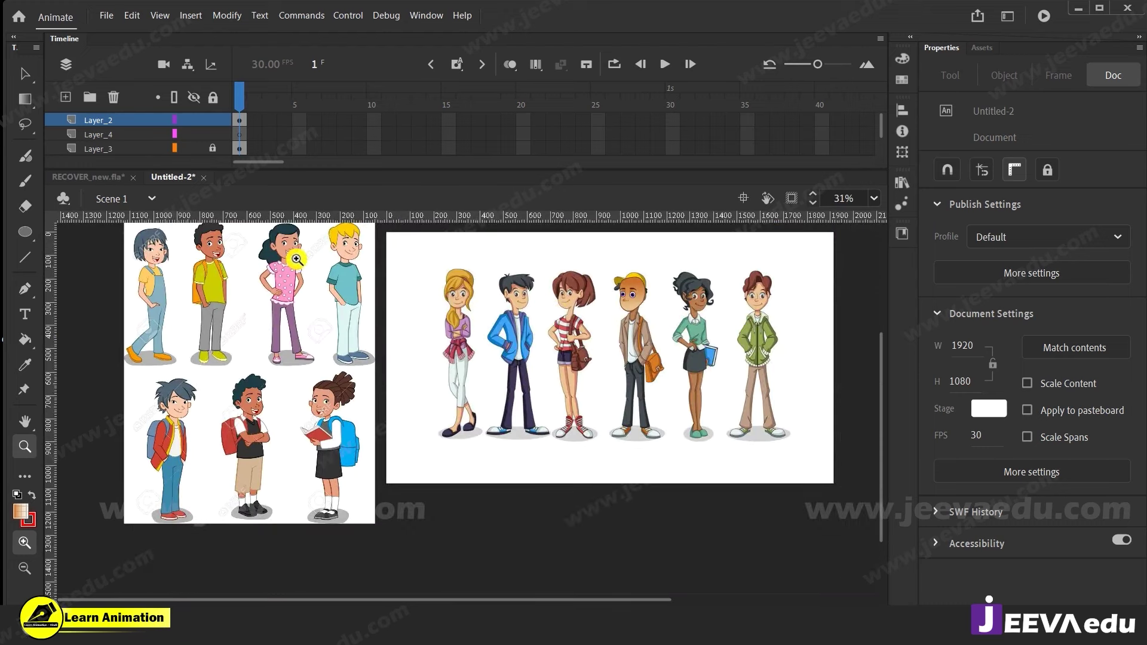
pyautogui.click(564, 332)
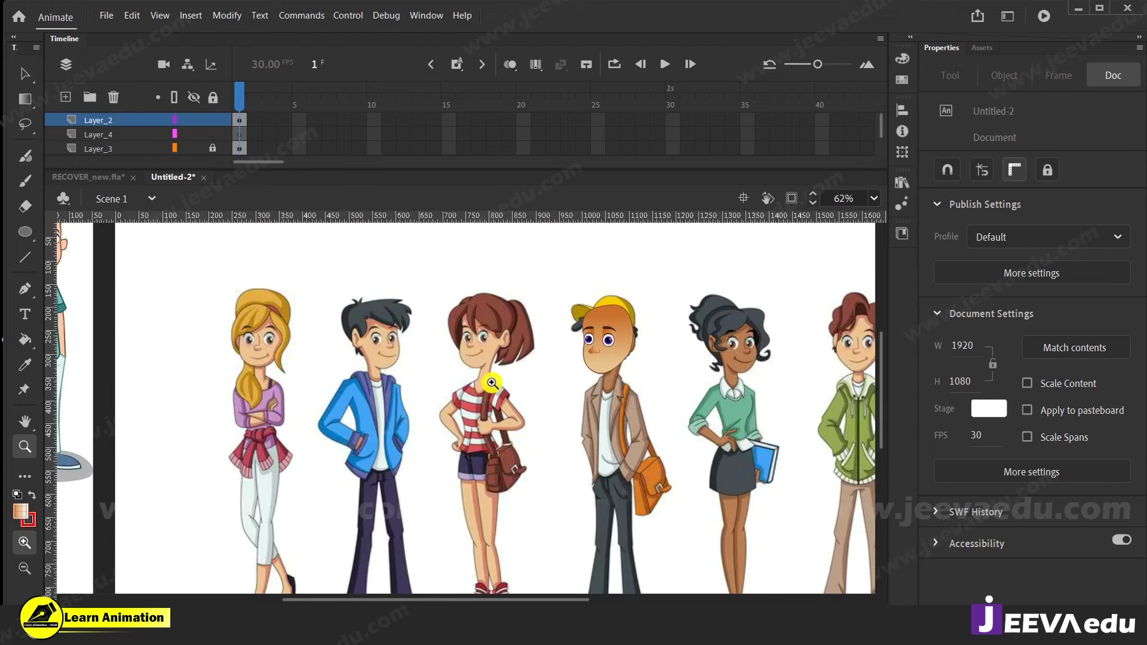
pyautogui.keyDown('alt'); pyautogui.click(490, 390); pyautogui.keyUp('alt')
pyautogui.click(223, 481)
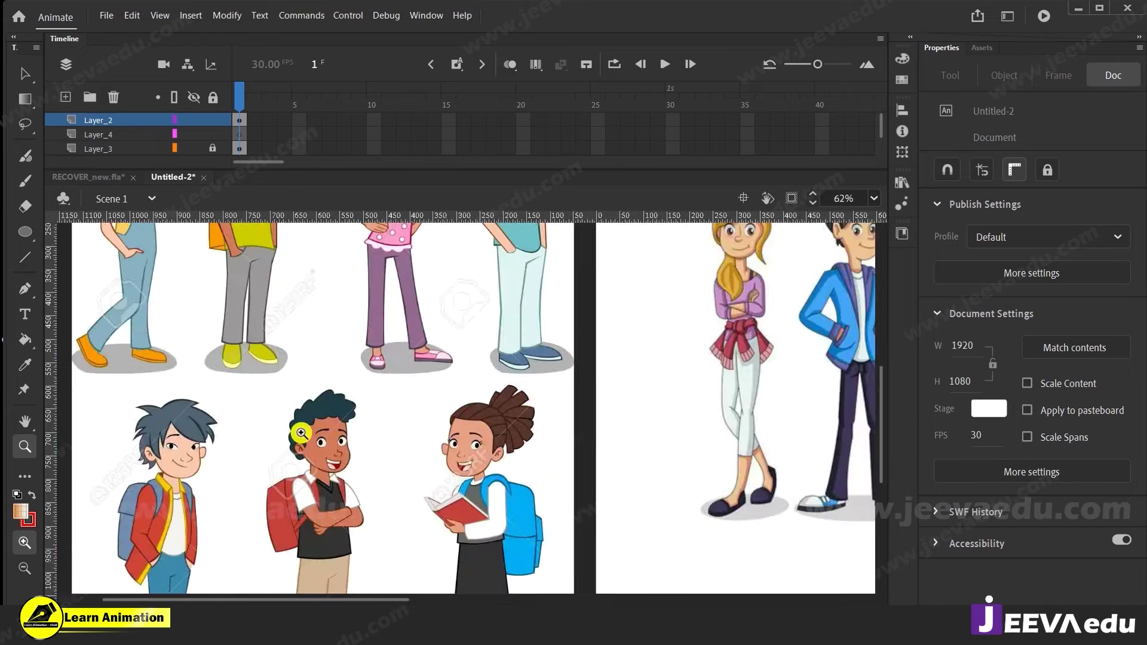
pyautogui.click(302, 432)
pyautogui.keyDown('alt'); pyautogui.click(548, 427); pyautogui.keyUp('alt')
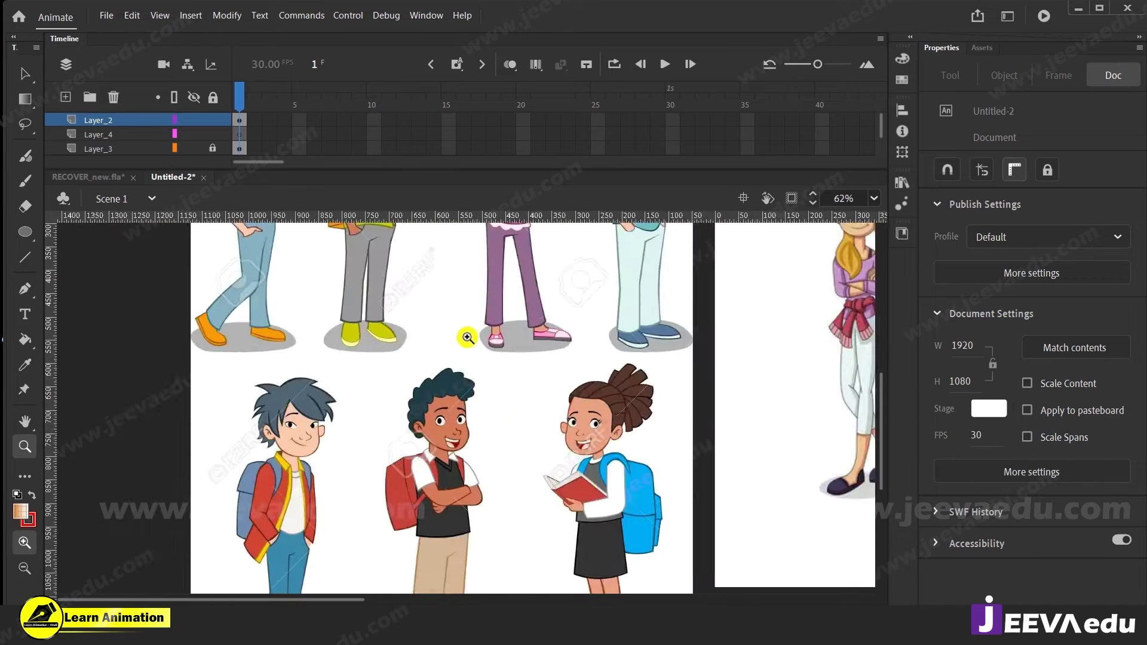
pyautogui.keyDown('alt'); pyautogui.click(467, 337); pyautogui.keyUp('alt')
pyautogui.click(274, 427)
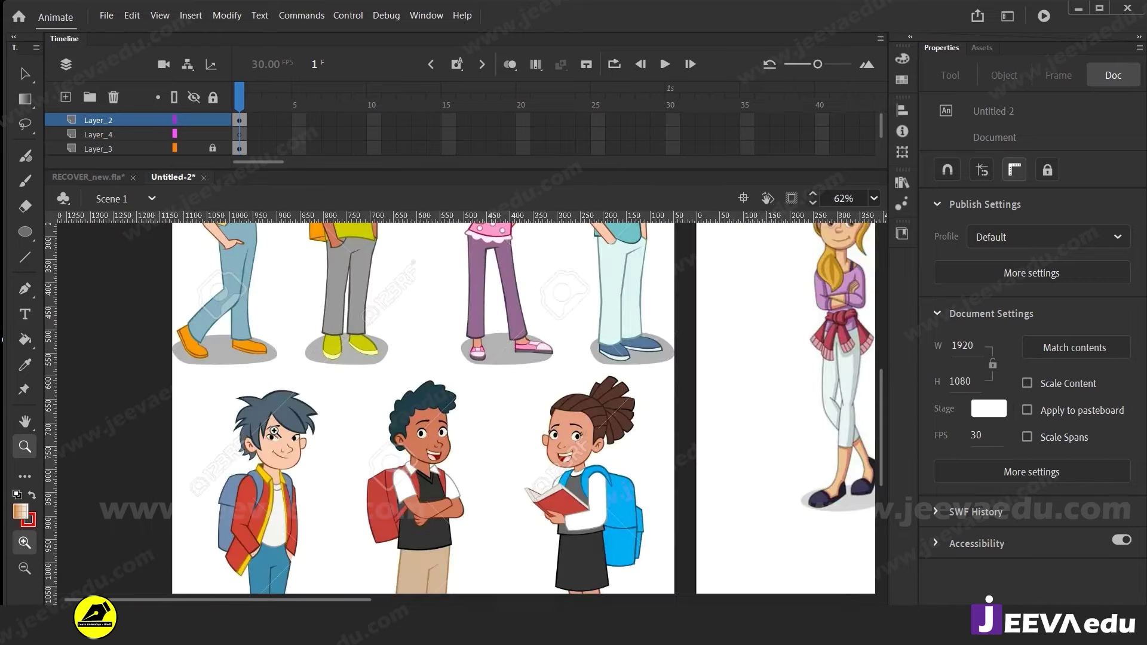
pyautogui.click(440, 452)
pyautogui.click(455, 412)
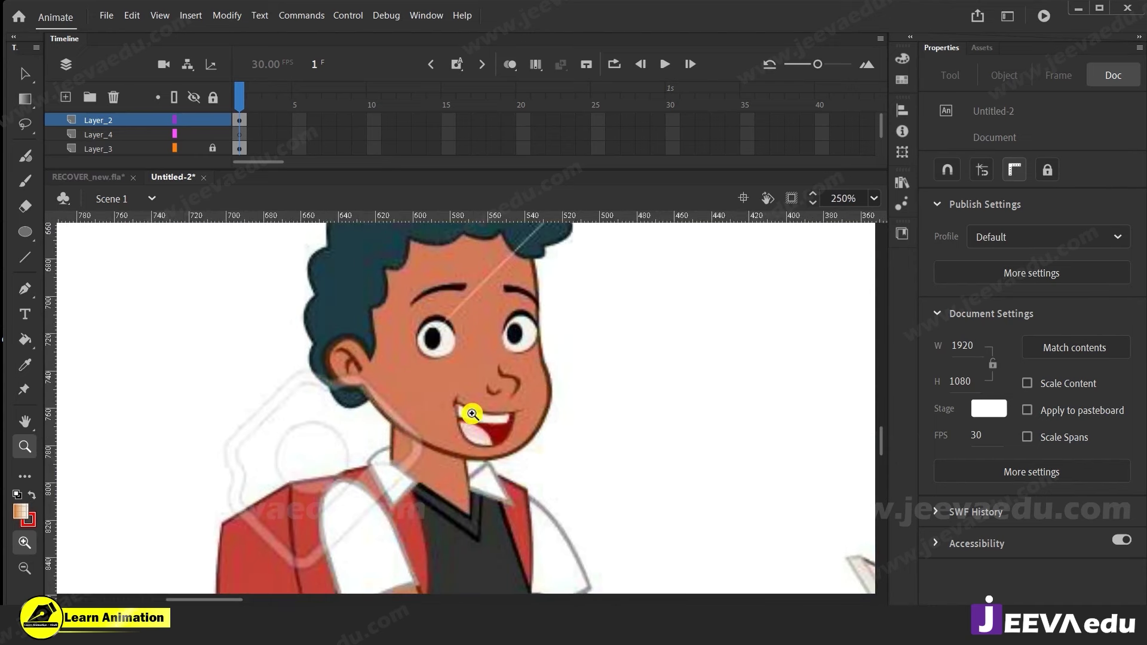
pyautogui.keyDown('alt'); pyautogui.click(488, 429); pyautogui.keyUp('alt')
pyautogui.keyDown('alt'); pyautogui.click(505, 412); pyautogui.keyUp('alt')
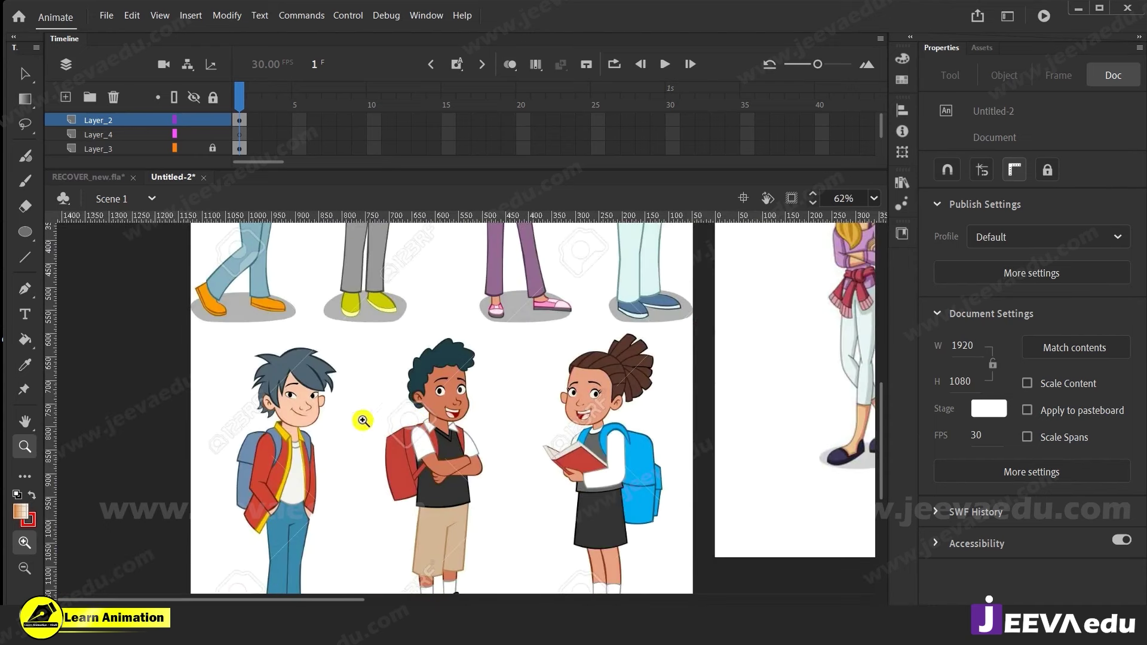
pyautogui.click(336, 420)
pyautogui.click(449, 395)
pyautogui.keyDown('alt'); pyautogui.click(602, 408); pyautogui.keyUp('alt')
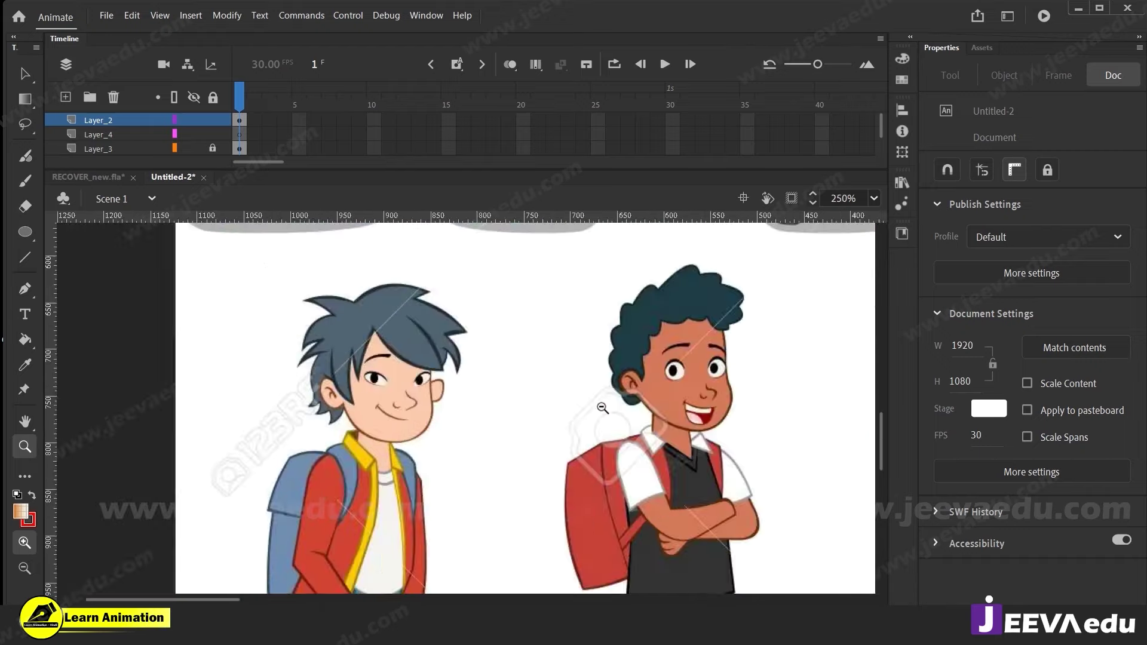
pyautogui.keyDown('alt'); pyautogui.click(590, 408); pyautogui.keyUp('alt')
# Set the stroke colour to the brown of the face outline by sampling it at the chin
pyautogui.moveTo(818, 399); pyautogui.dragTo(255, 497)
pyautogui.click(420, 371)
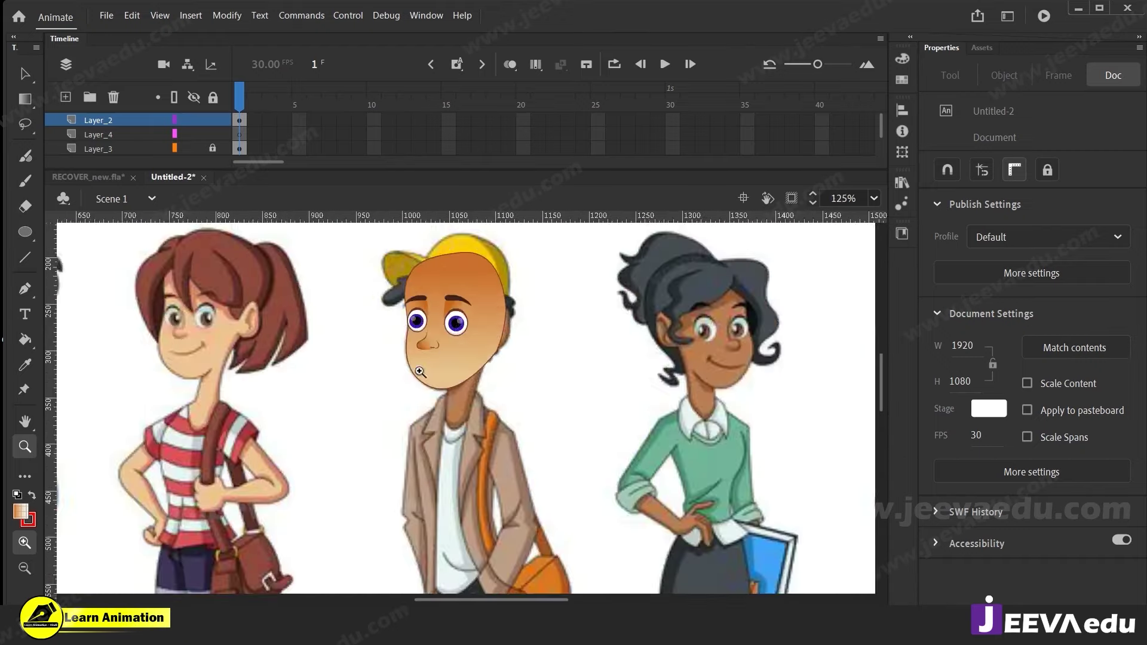
pyautogui.click(446, 369)
pyautogui.click(481, 417)
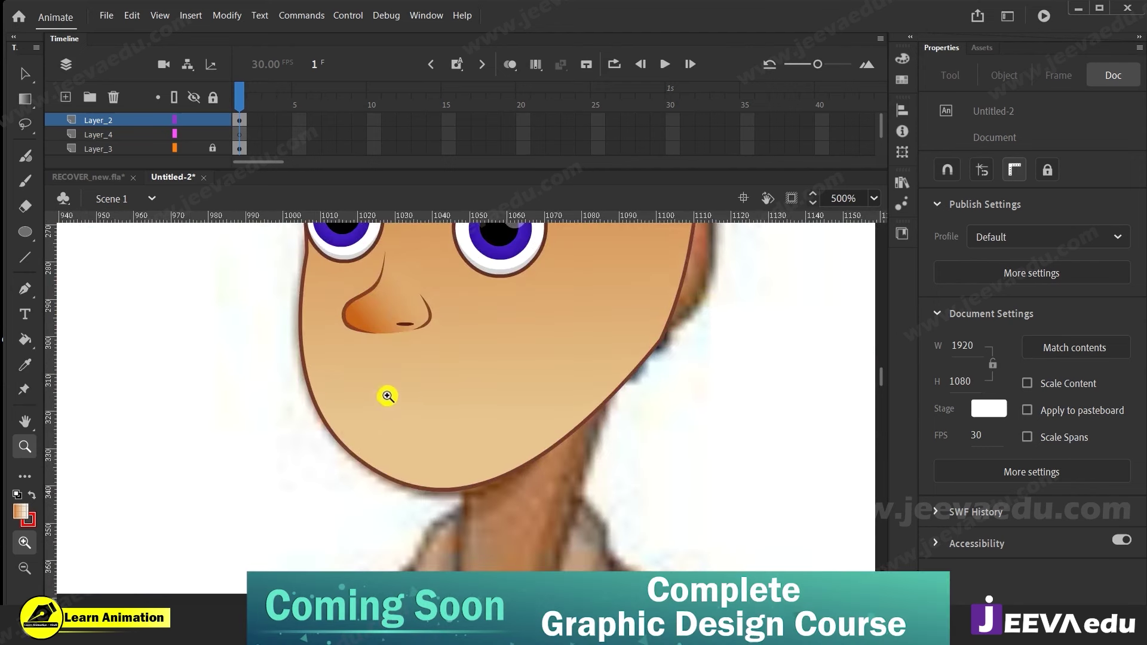
pyautogui.click(27, 519)
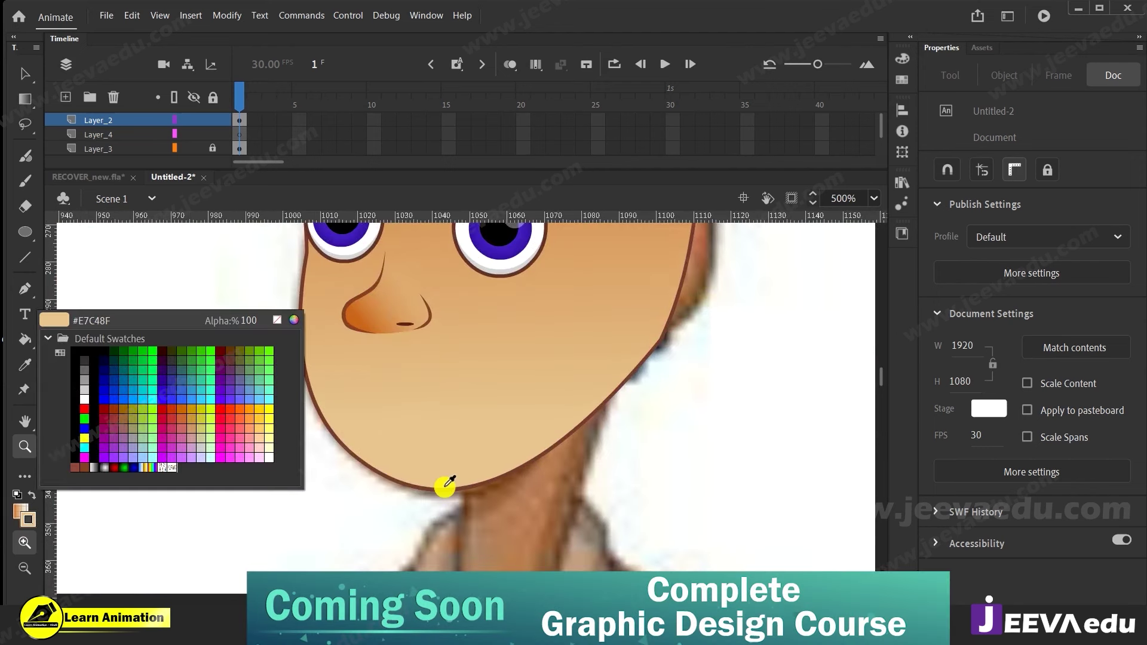
pyautogui.click(445, 491)
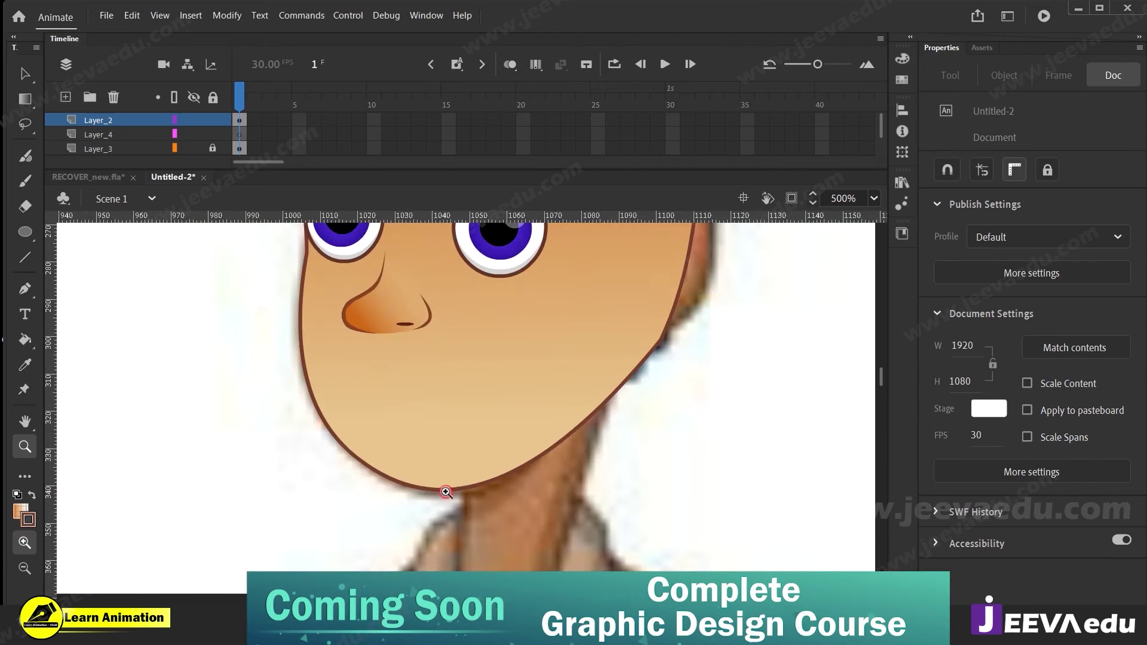
# Move Layer_4 above Layer_2 and draw a slightly slanted mouth line about 31 px wide below the nose
pyautogui.click(109, 135)
pyautogui.moveTo(109, 110); pyautogui.dragTo(110, 111)
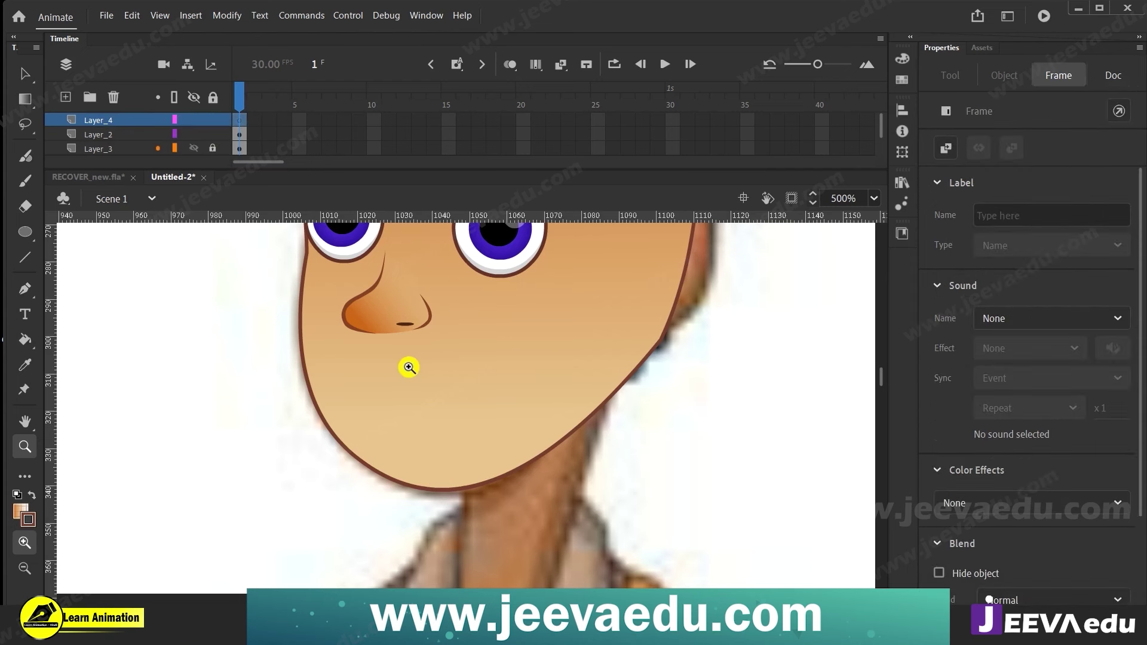
pyautogui.press('n')
pyautogui.moveTo(362, 370); pyautogui.dragTo(478, 358)
# Set the mouth line's stroke size to 1
pyautogui.press('v')
pyautogui.click(439, 362)
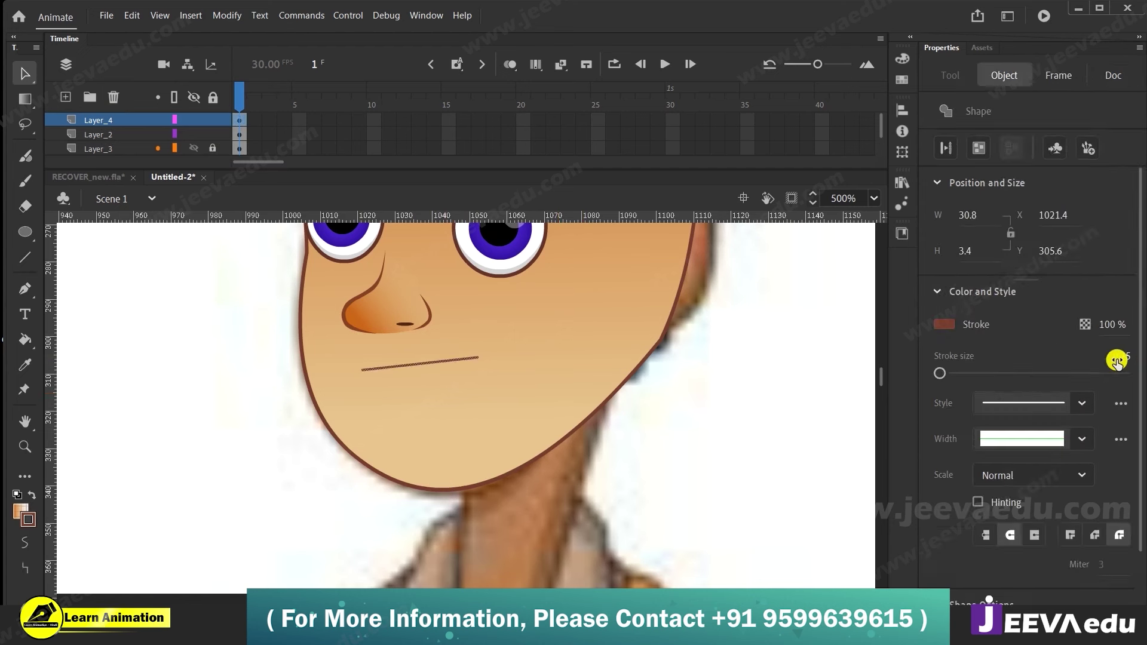
pyautogui.write('1')
pyautogui.press('Return')
pyautogui.click(275, 451)
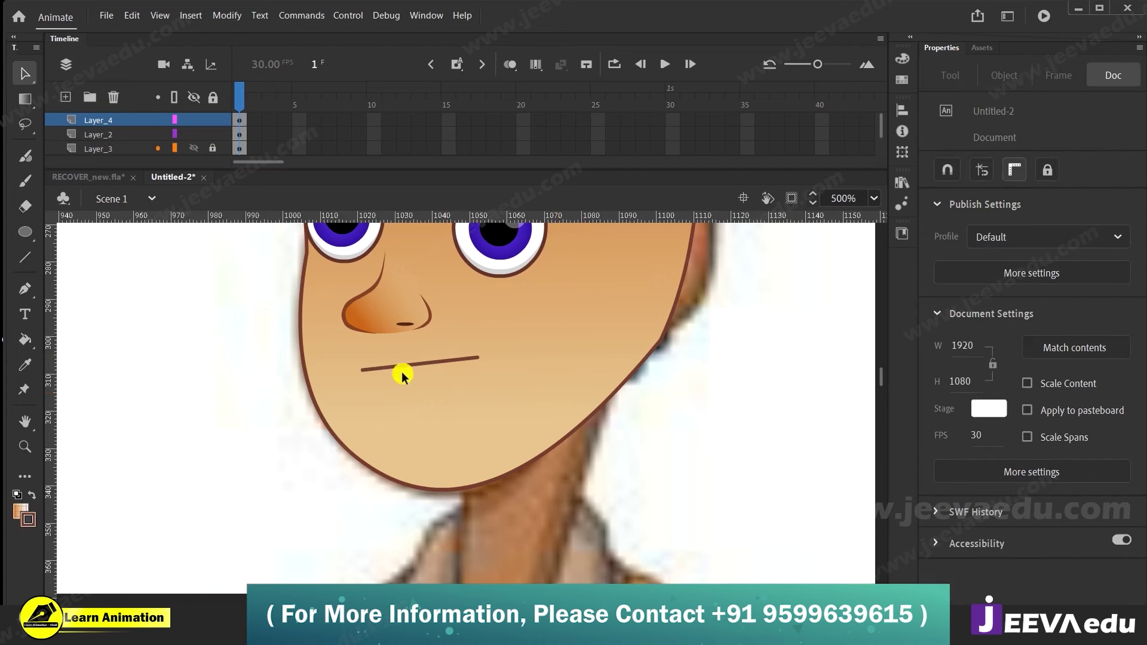
# Bend the mouth line downward into a smile and adjust its ends so it spans about 30 px
pyautogui.moveTo(412, 365); pyautogui.dragTo(414, 377)
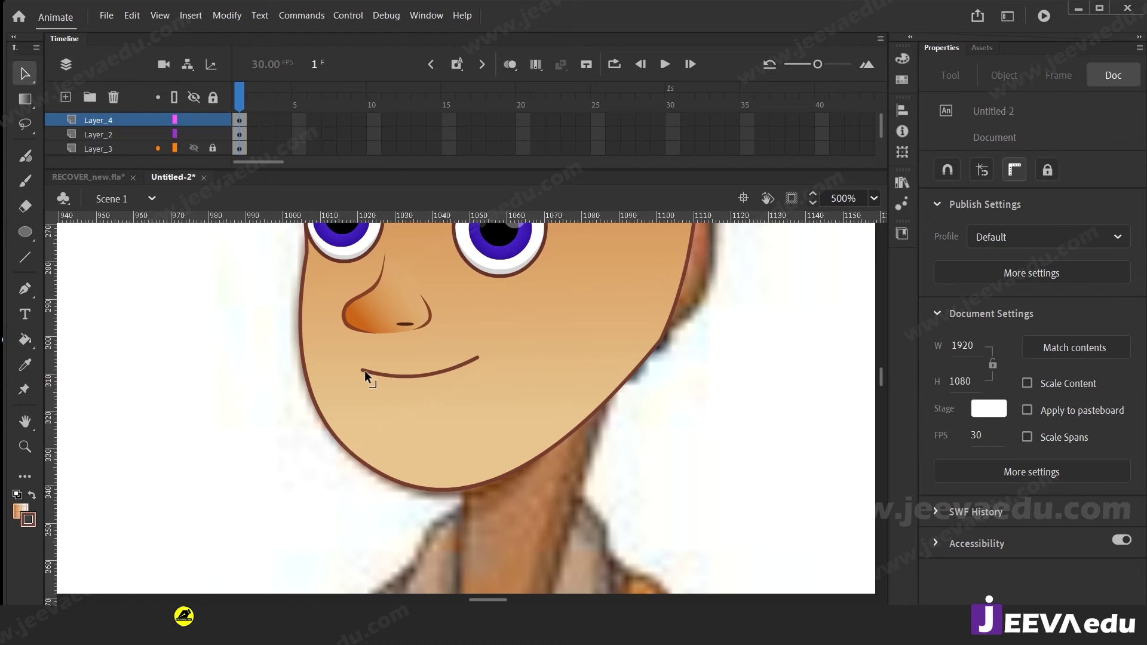
pyautogui.moveTo(476, 357); pyautogui.dragTo(469, 361)
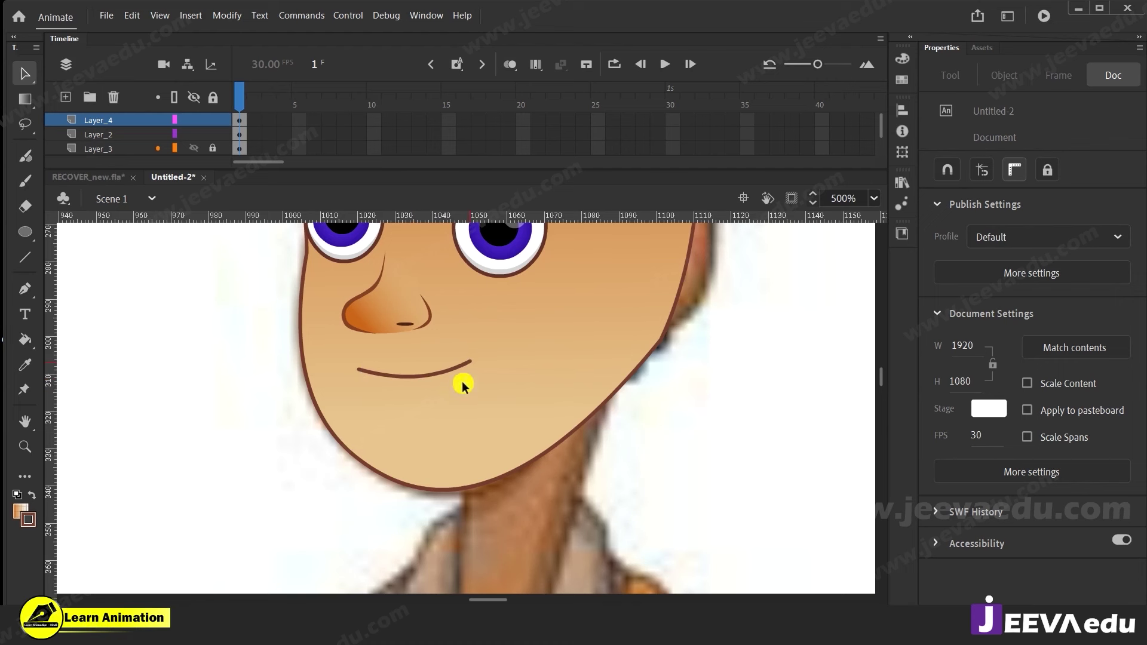
# Copy the curved wing line on the right side of the nose from inside the nose group
pyautogui.press('z')
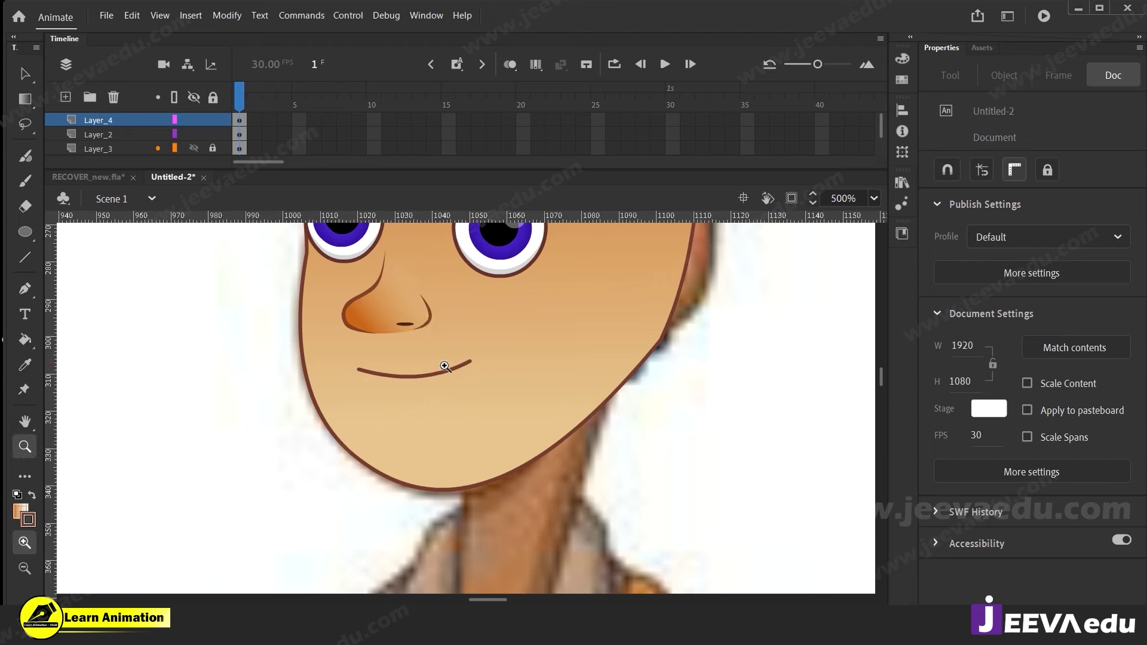
pyautogui.click(448, 362)
pyautogui.press('v')
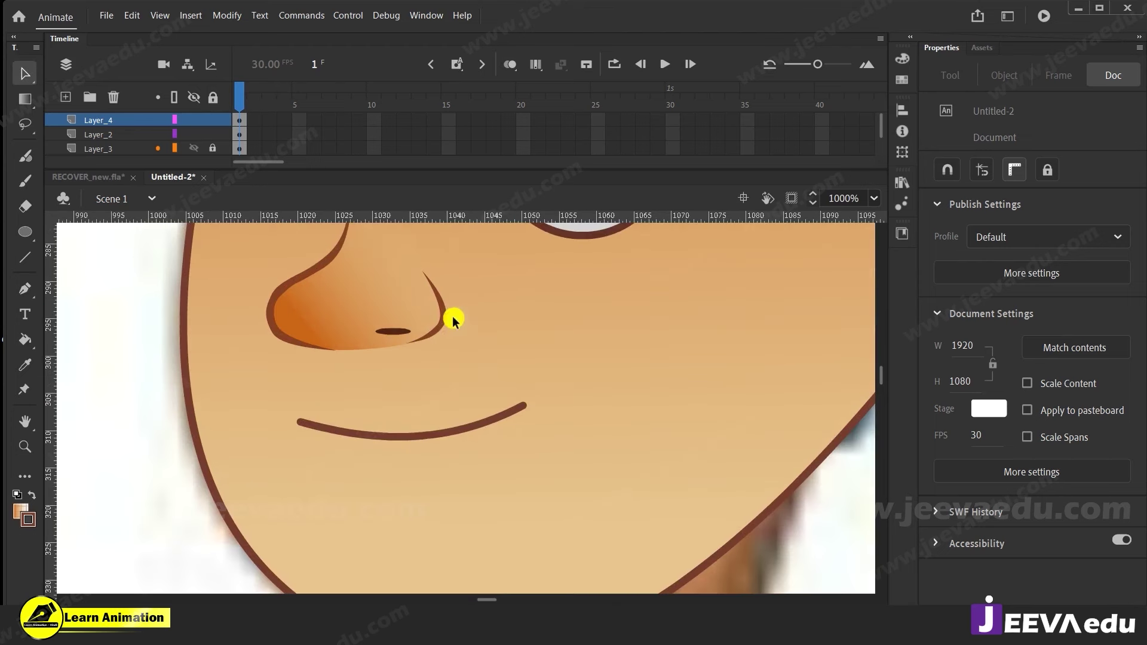
pyautogui.doubleClick(440, 316)
pyautogui.doubleClick(440, 315)
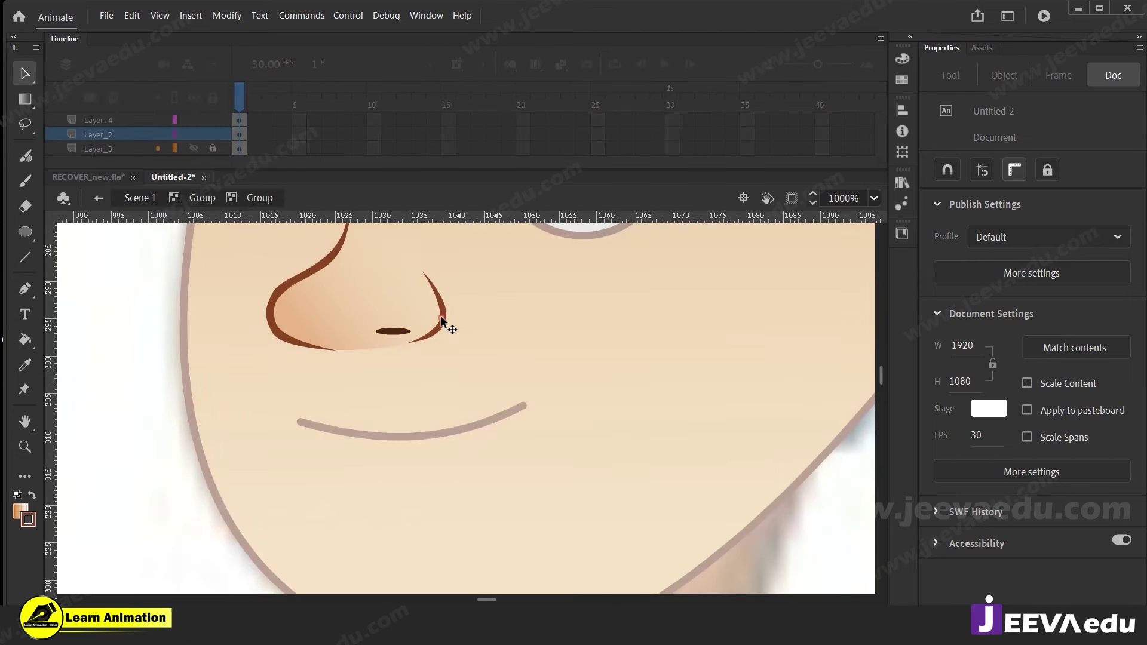
pyautogui.click(442, 319)
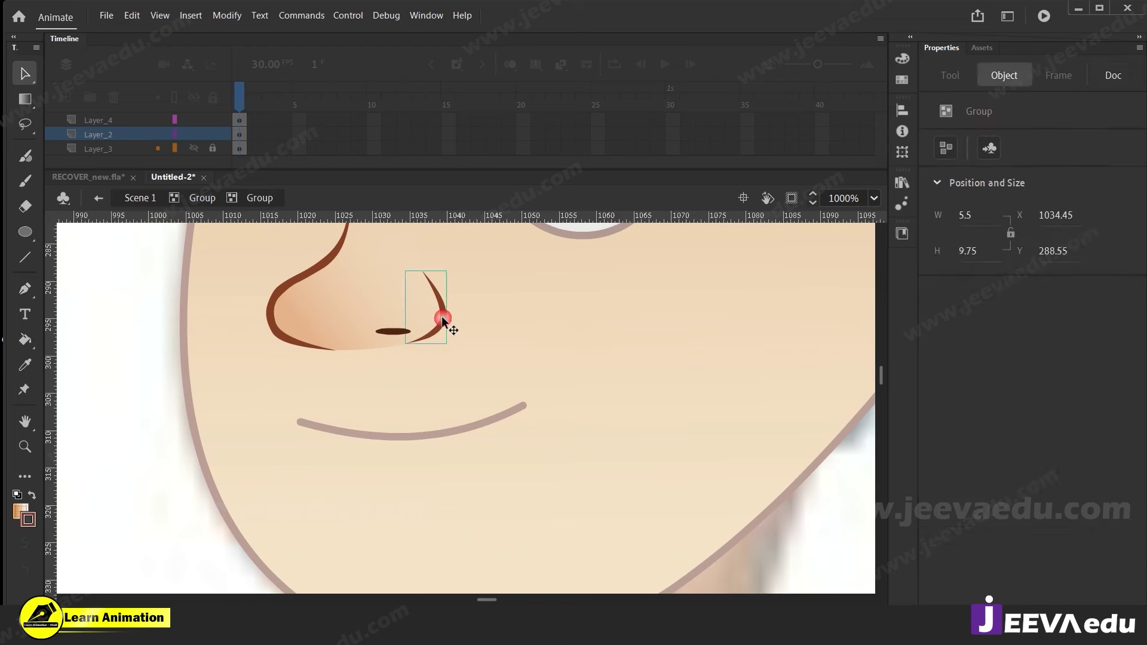
pyautogui.doubleClick(293, 467)
pyautogui.doubleClick(292, 467)
# Paste the curve on Layer_4 at the right end of the mouth line, rotate it slightly and break it apart
pyautogui.click(513, 410)
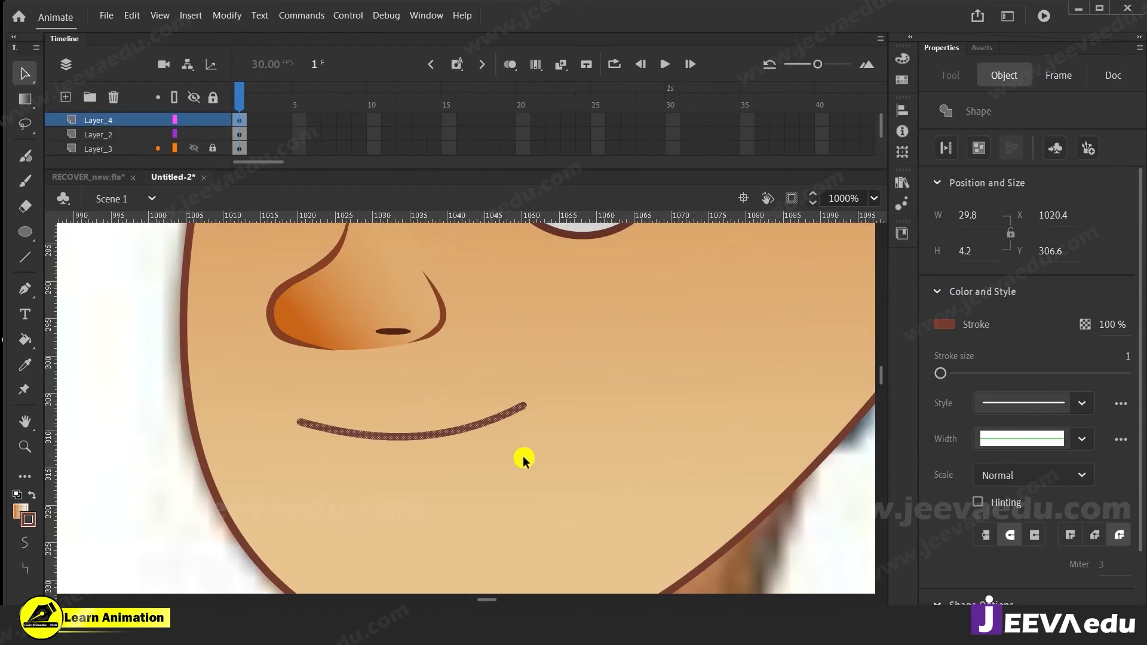
pyautogui.hotkey('ctrl', 'v')
pyautogui.moveTo(486, 431); pyautogui.dragTo(566, 442)
pyautogui.press('q')
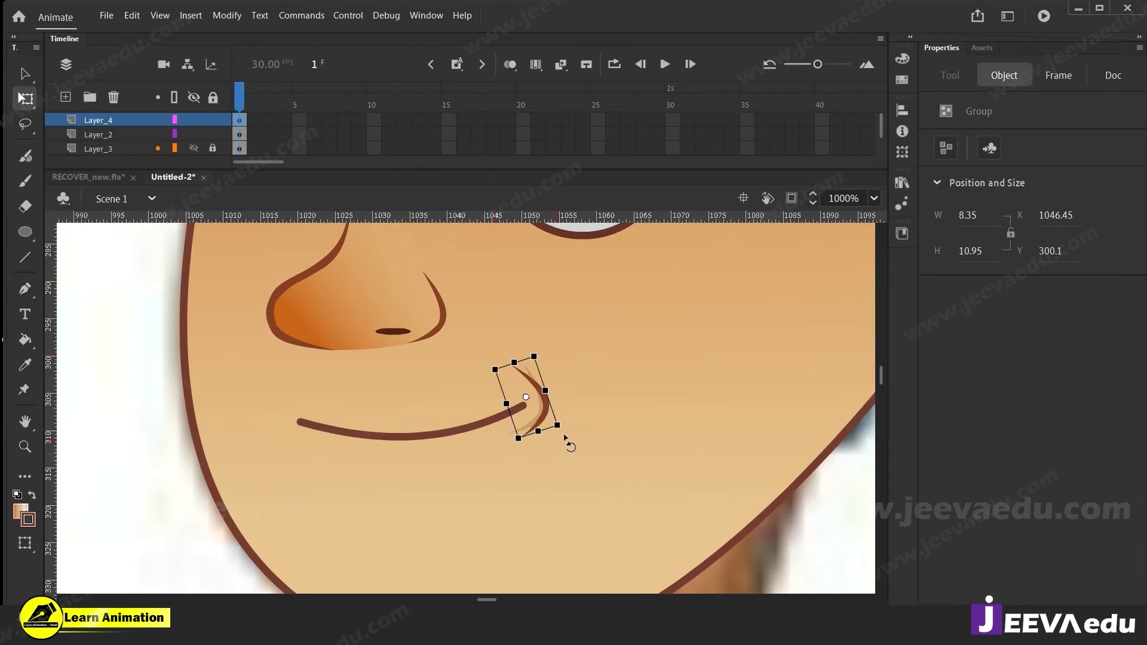
pyautogui.hotkey('ctrl', 'b')
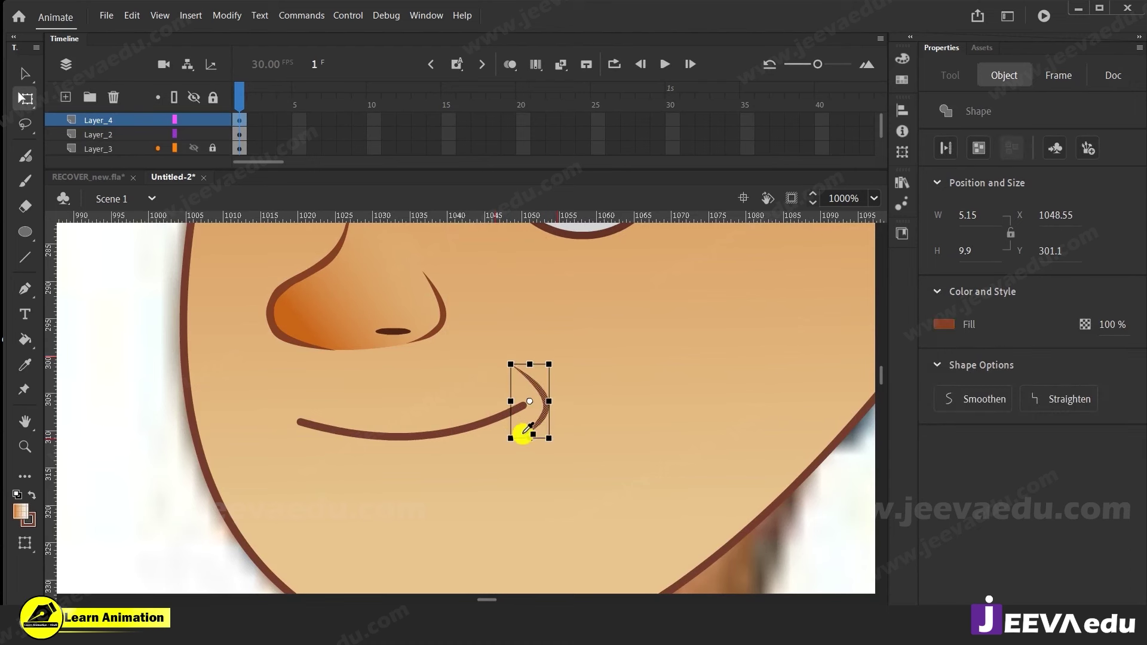
# Try to outline the pasted curve with the stroke sampled from the mouth line
pyautogui.click(494, 418)
pyautogui.click(545, 411)
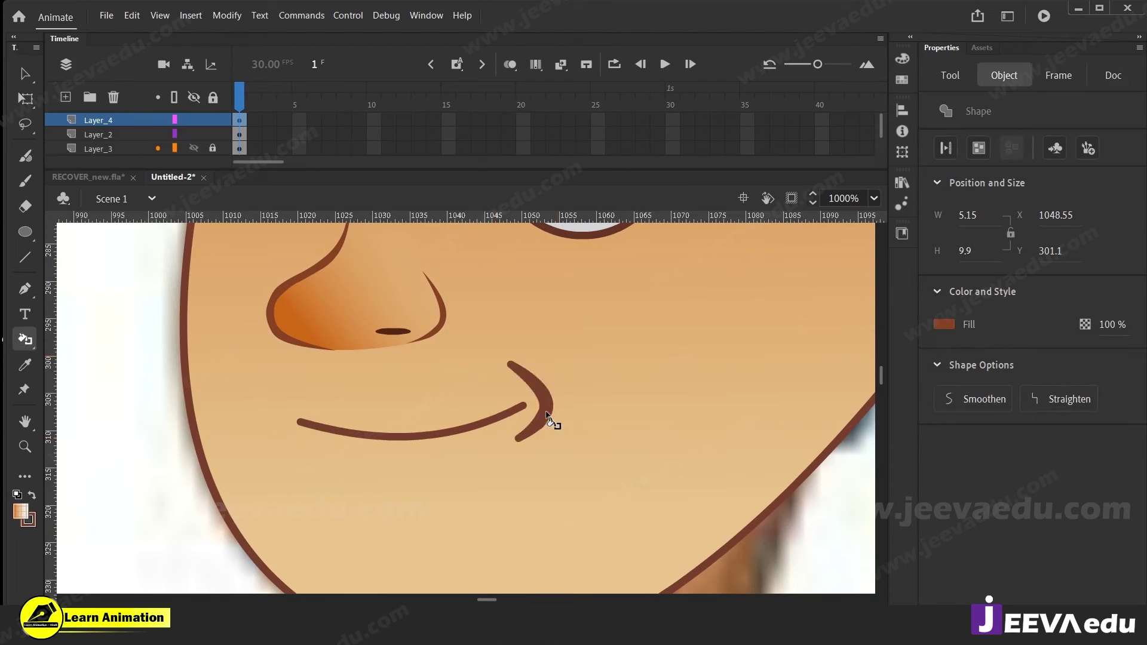
pyautogui.hotkey('ctrl', 'z')
# Set the pasted curve's fill to the brown sampled from the mouth line
pyautogui.press('v')
pyautogui.click(515, 437)
pyautogui.click(543, 418)
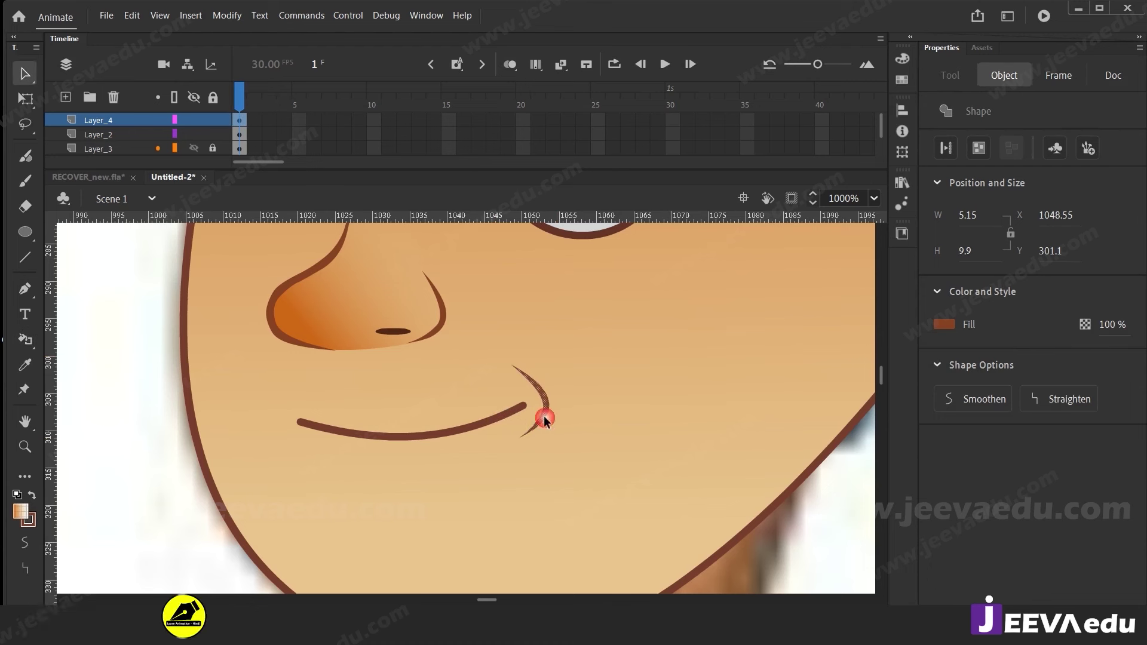
pyautogui.click(18, 496)
pyautogui.click(21, 512)
pyautogui.click(415, 430)
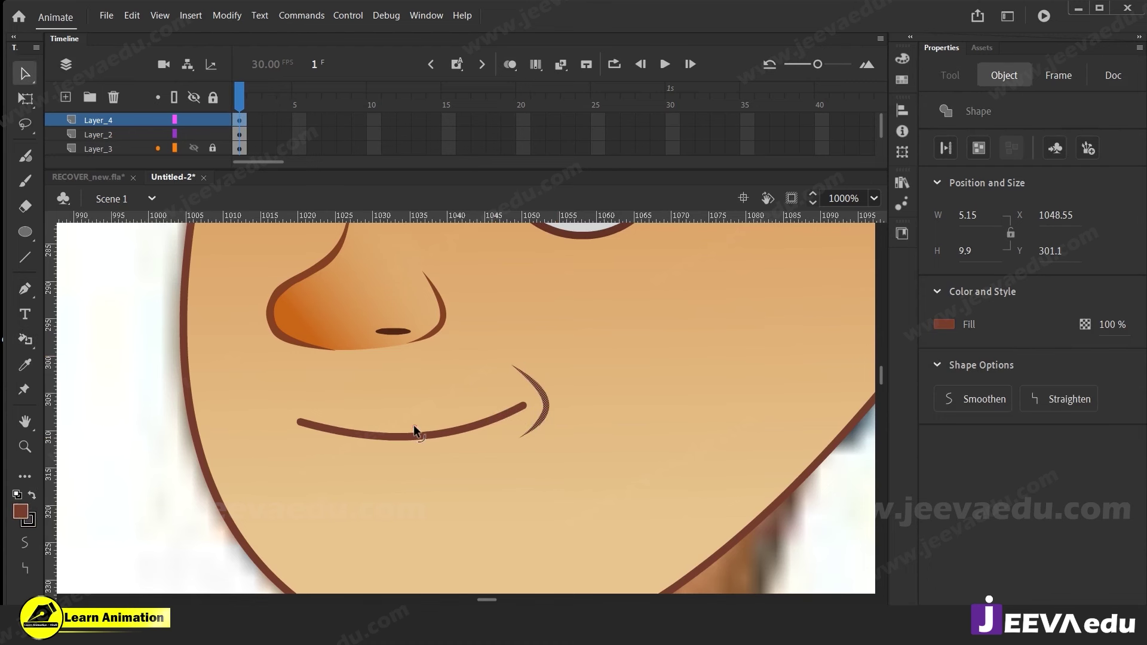
# Group the recoloured curve and move it onto the right end of the mouth line
pyautogui.hotkey('ctrl', 'g')
pyautogui.moveTo(543, 415); pyautogui.dragTo(529, 418)
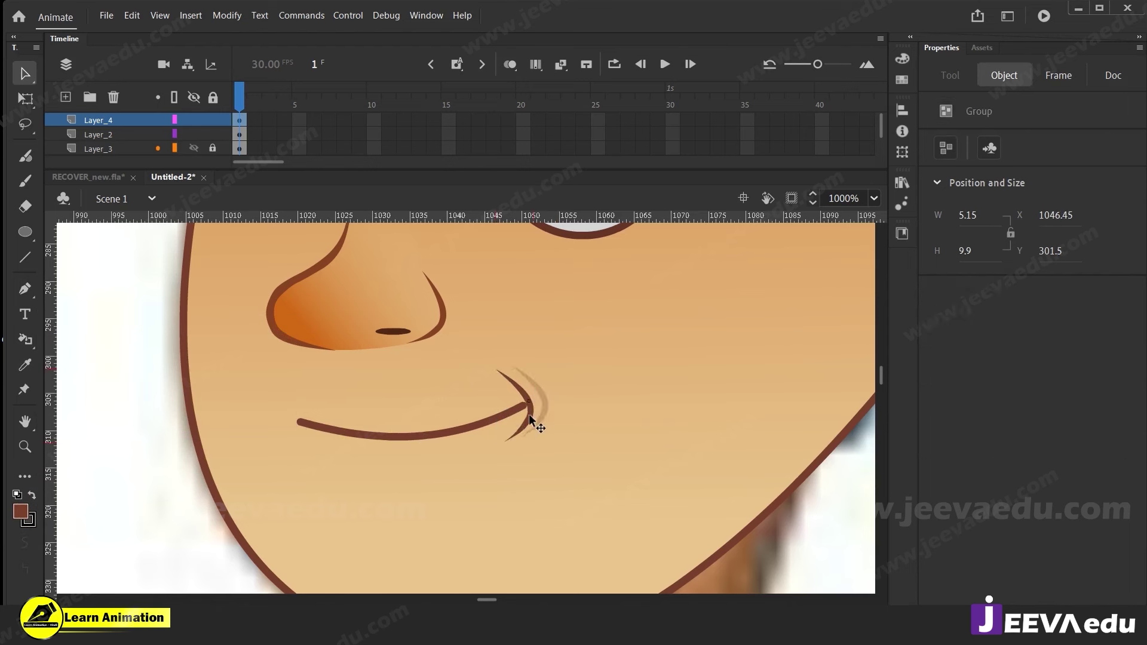
# Reshape the corner curve's lower and upper tips inside its group into a steeper crease about 4.6 by 9.6 px
pyautogui.doubleClick(531, 418)
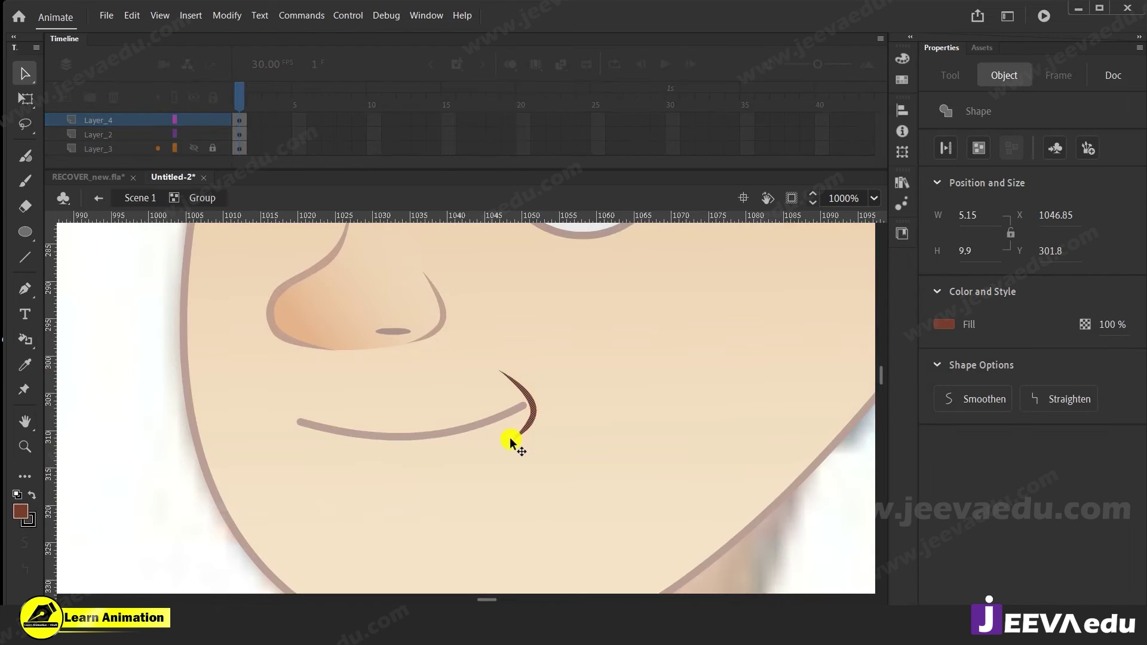
pyautogui.press('z')
pyautogui.click(506, 433)
pyautogui.press('v')
pyautogui.click(508, 457)
pyautogui.moveTo(497, 417); pyautogui.dragTo(508, 441)
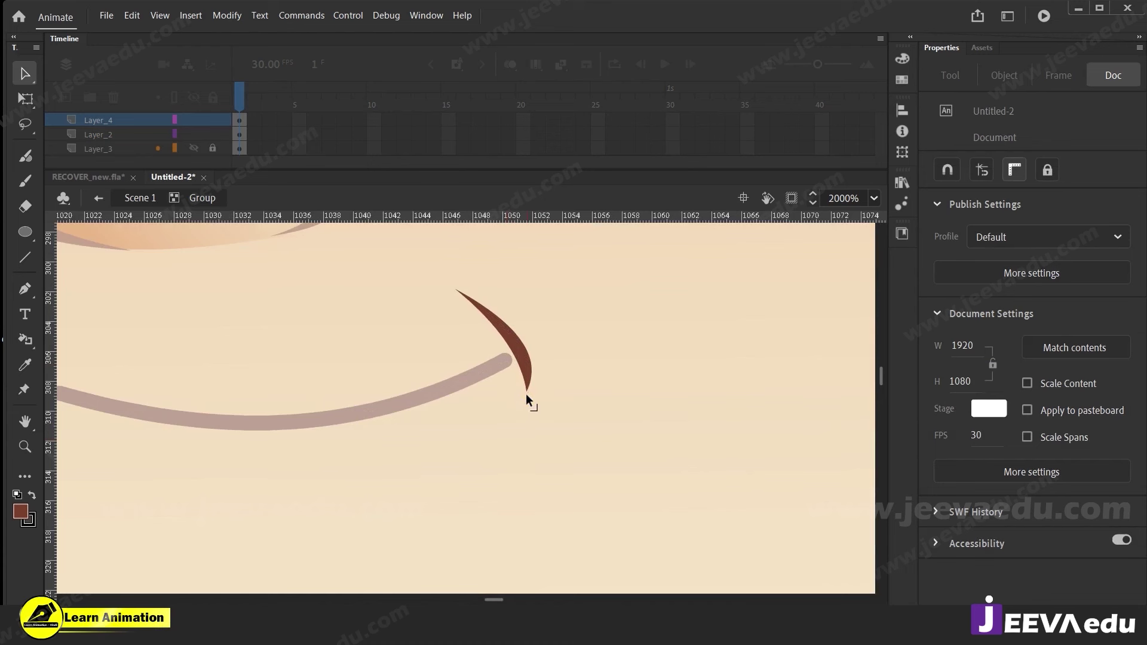
pyautogui.moveTo(458, 293); pyautogui.dragTo(467, 295)
pyautogui.click(144, 198)
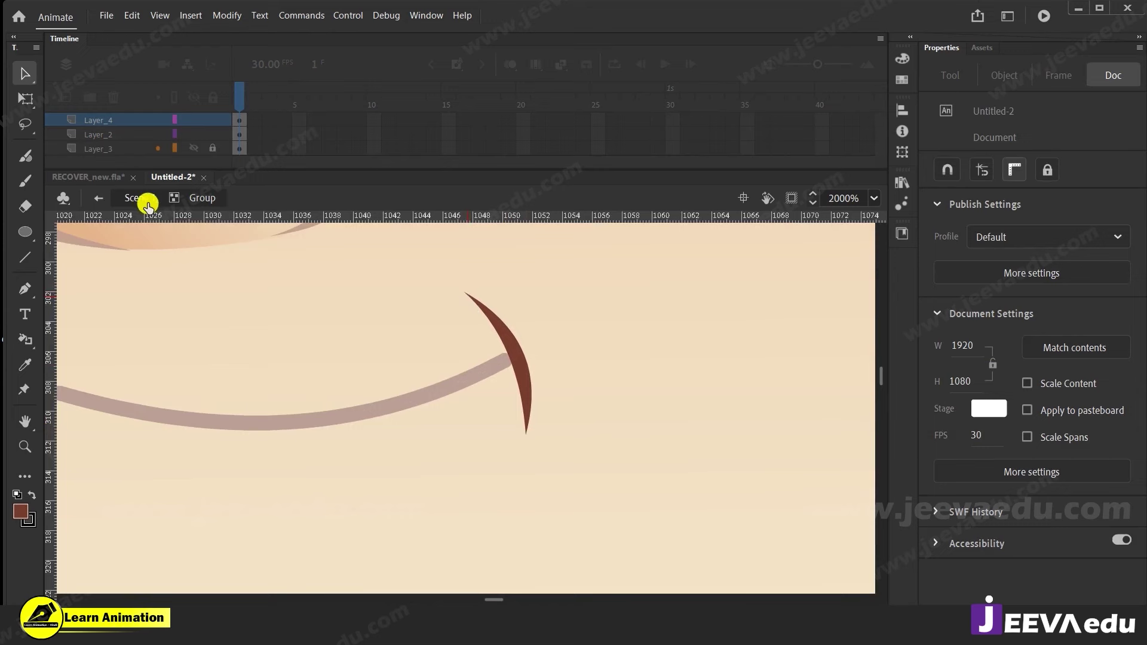
# Nudge the crease group slightly left so it overlaps the end of the mouth line
pyautogui.click(502, 363)
pyautogui.press('Left')
pyautogui.press('Left')
pyautogui.press('Left')
pyautogui.press('Left')
pyautogui.press('Left')
pyautogui.press('Left')
pyautogui.press('Left')
pyautogui.press('Left')
pyautogui.press('Down')
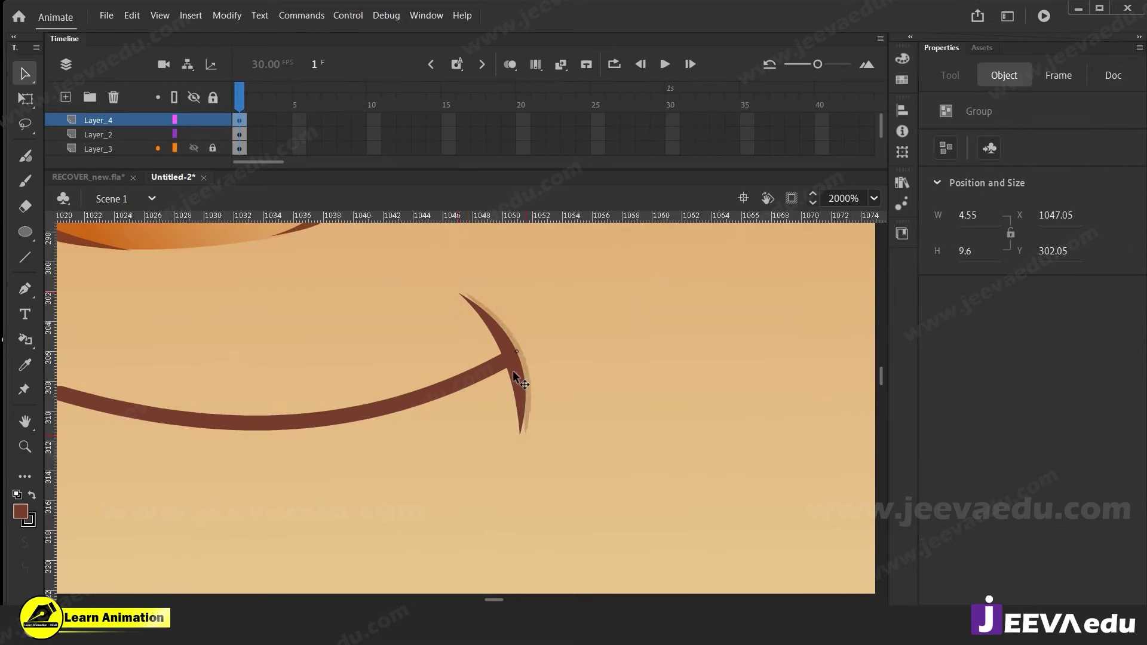
# Group the mouth line and its corner crease into a single mouth object
pyautogui.press('z')
pyautogui.keyDown('alt'); pyautogui.click(455, 433); pyautogui.keyUp('alt')
pyautogui.keyDown('alt'); pyautogui.click(472, 417); pyautogui.keyUp('alt')
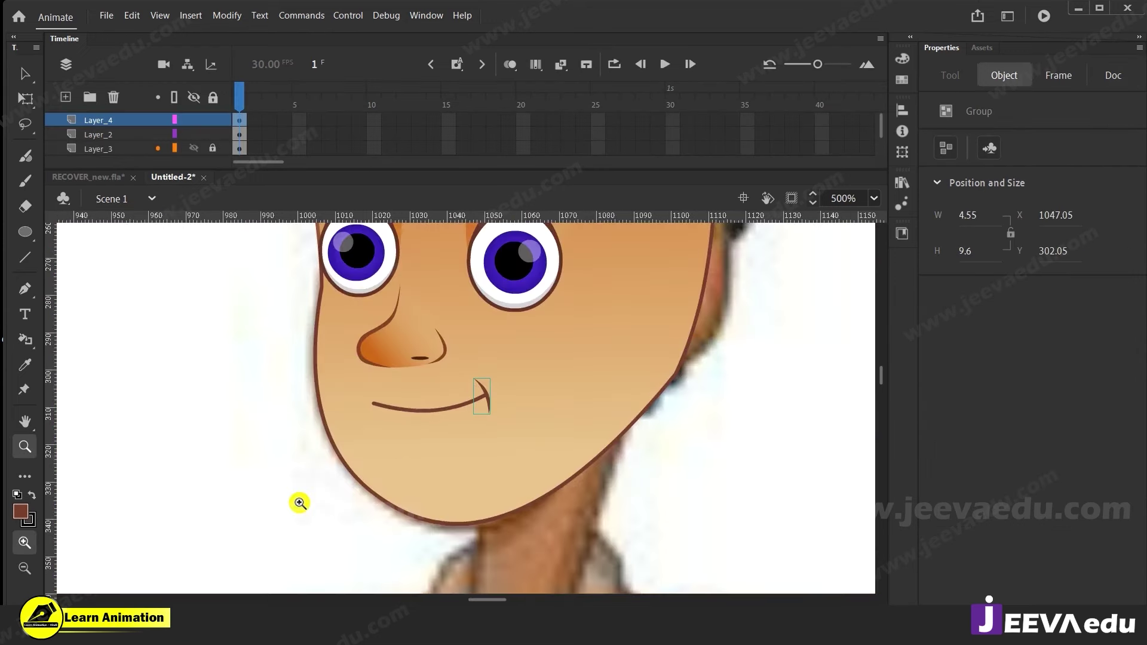
pyautogui.press('v')
pyautogui.click(249, 479)
pyautogui.click(466, 409)
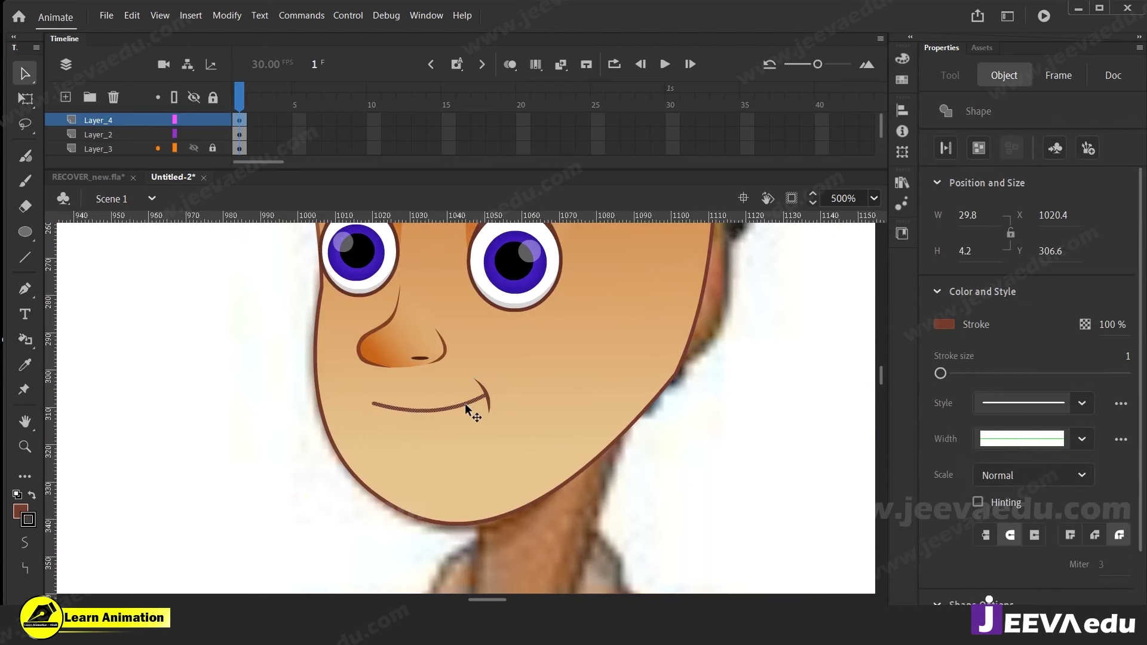
pyautogui.keyDown('shift'); pyautogui.click(487, 397); pyautogui.keyUp('shift')
pyautogui.hotkey('ctrl', 'g')
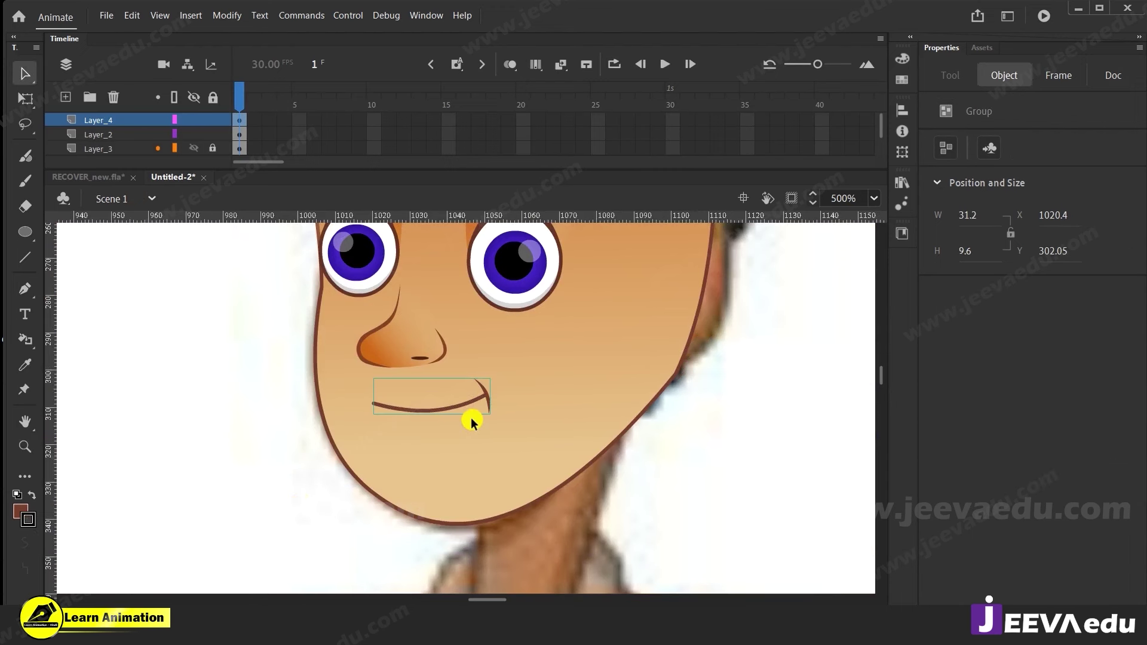
# Review the drawn face on its own and beside the other characters in the teenage line-up
pyautogui.press('z')
pyautogui.keyDown('alt'); pyautogui.click(449, 440); pyautogui.keyUp('alt')
pyautogui.scroll(1, 454, 443)
pyautogui.moveTo(488, 420); pyautogui.dragTo(481, 467)
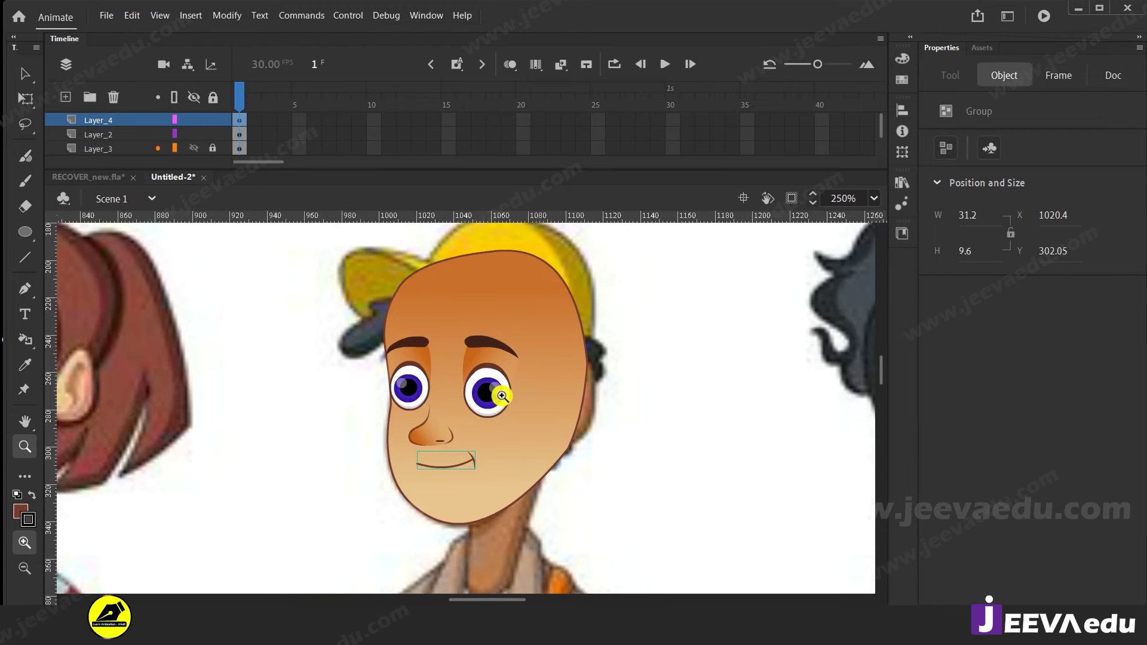
pyautogui.keyDown('alt'); pyautogui.click(484, 459); pyautogui.keyUp('alt')
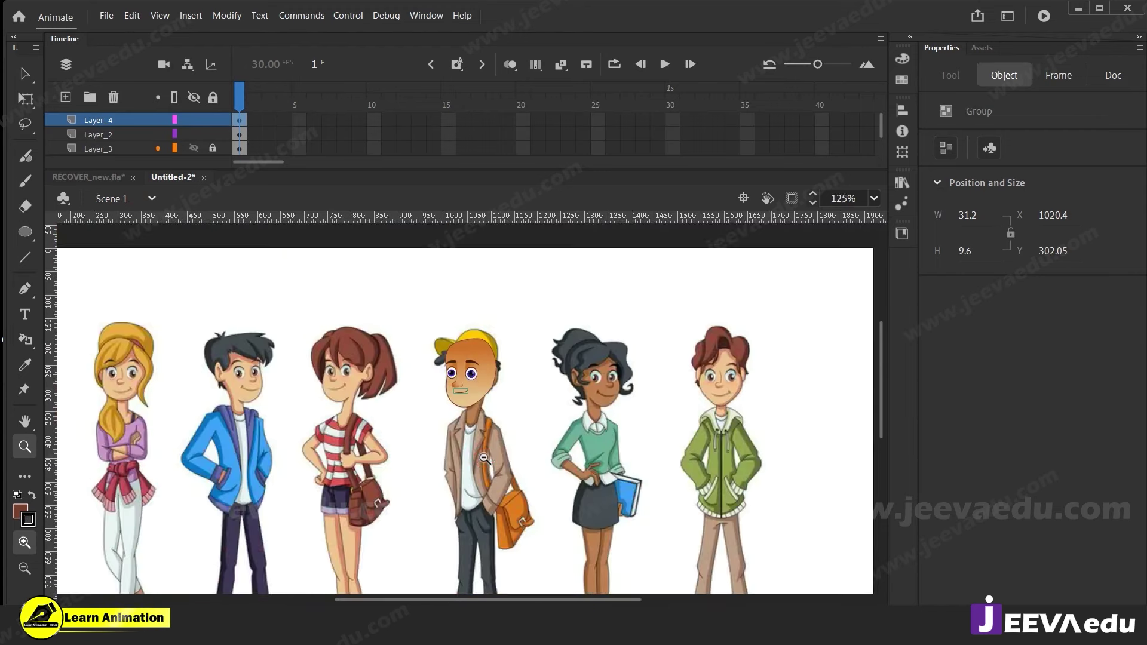
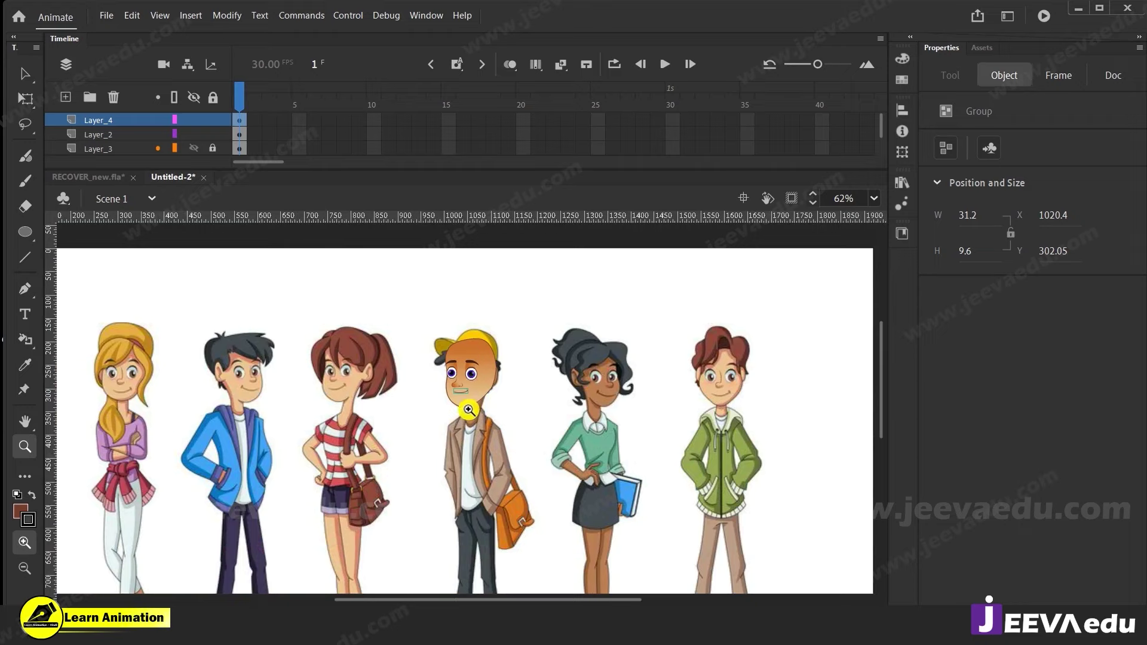
pyautogui.moveTo(397, 479); pyautogui.dragTo(401, 448)
pyautogui.moveTo(135, 360); pyautogui.dragTo(609, 417)
pyautogui.moveTo(825, 434); pyautogui.dragTo(411, 365)
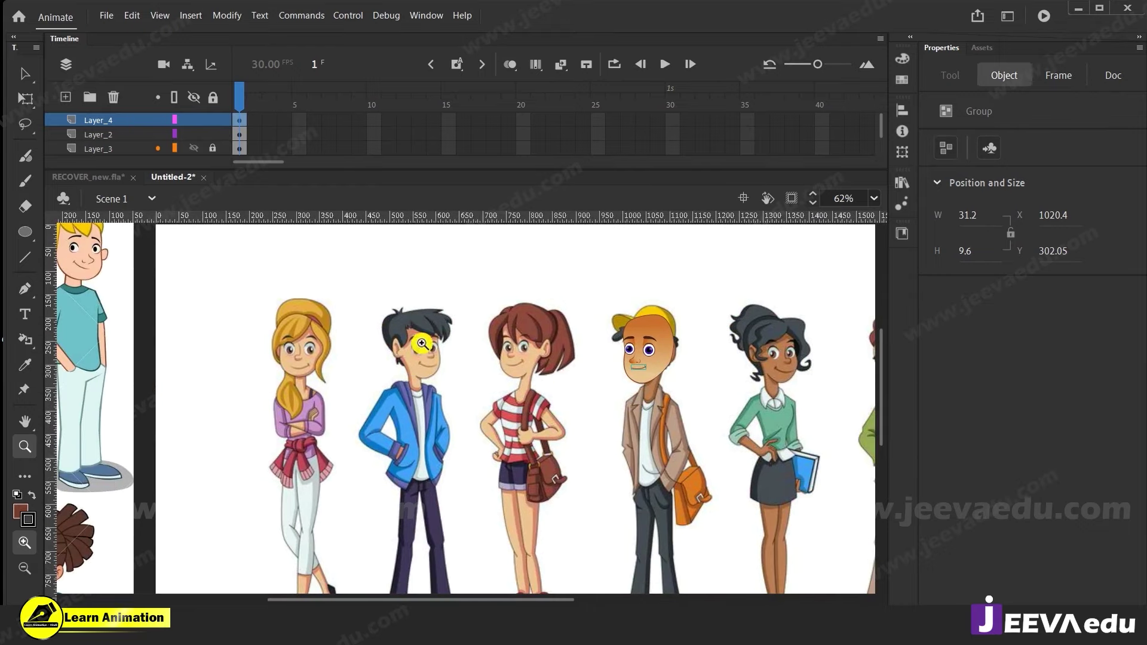
pyautogui.moveTo(814, 369); pyautogui.dragTo(463, 375)
pyautogui.moveTo(253, 399); pyautogui.dragTo(730, 406)
# Examine the faces, mouths and hair of the cartoon children on the reference sheet beside the stage
pyautogui.moveTo(287, 412); pyautogui.dragTo(663, 244)
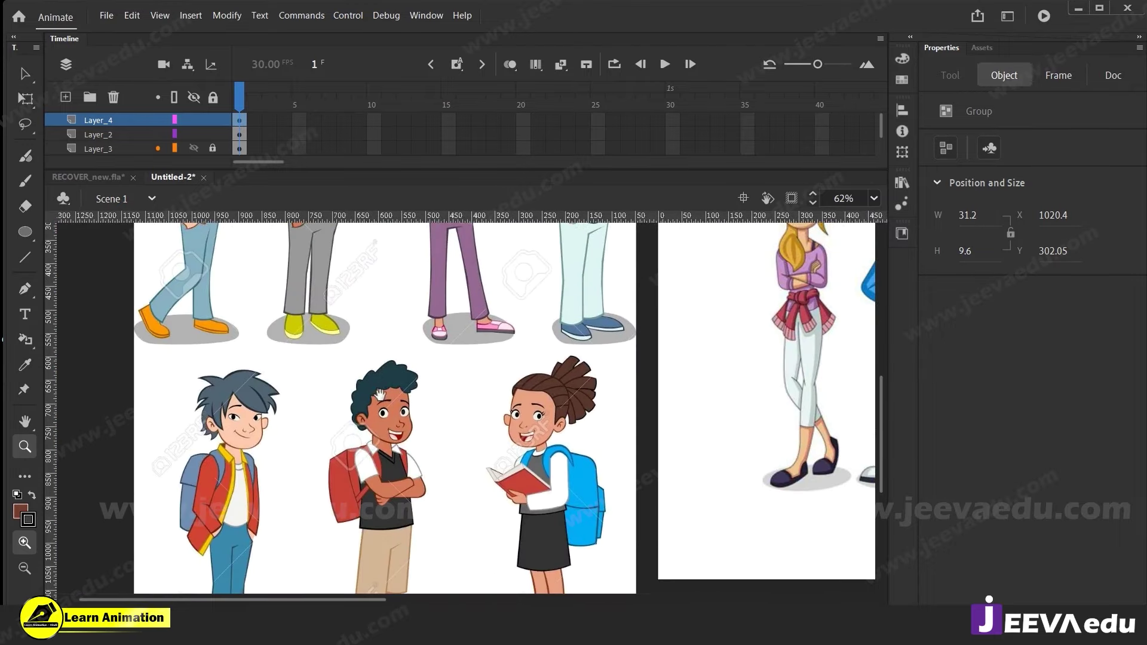
pyautogui.moveTo(486, 386); pyautogui.dragTo(510, 547)
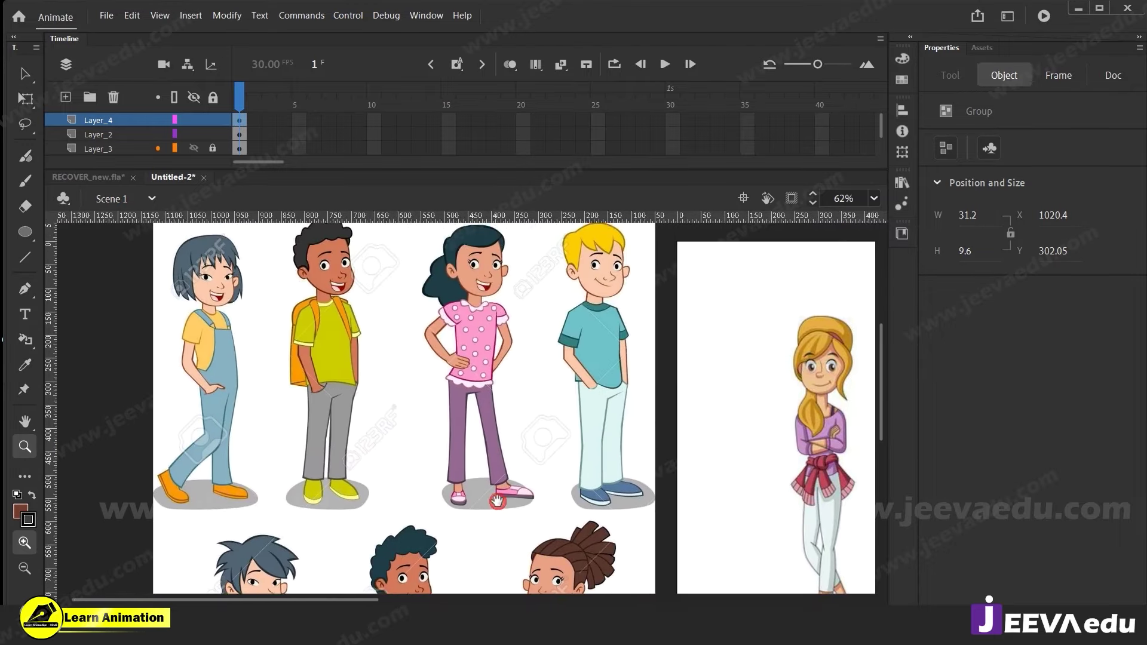
pyautogui.moveTo(491, 453); pyautogui.dragTo(483, 475)
pyautogui.moveTo(607, 406); pyautogui.dragTo(528, 335)
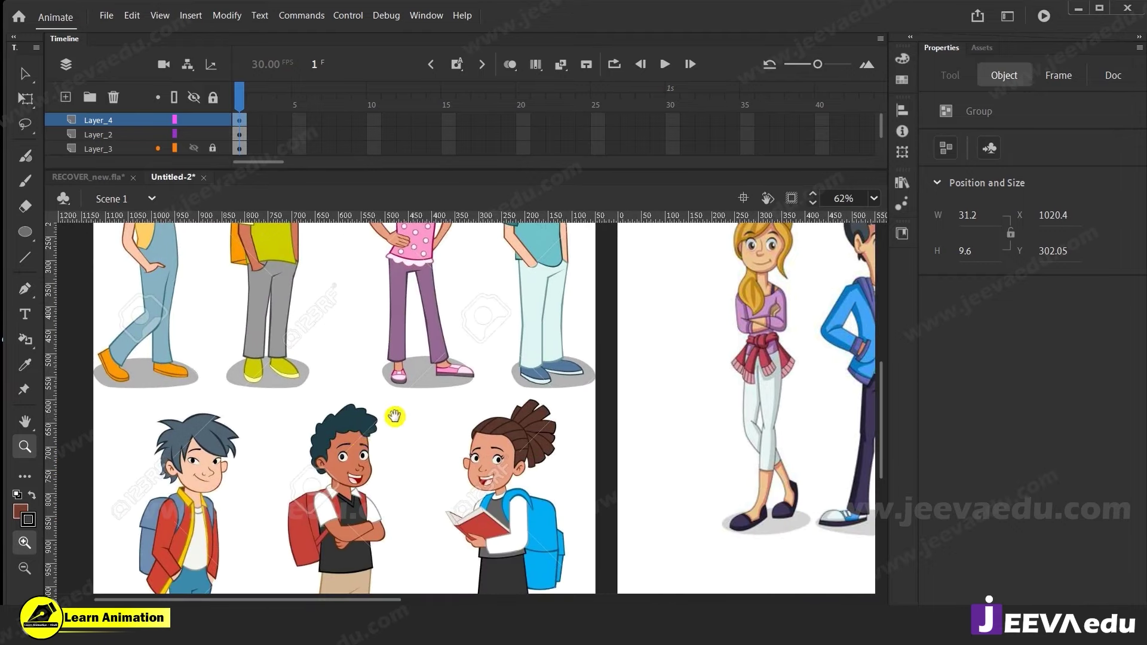
pyautogui.moveTo(397, 359); pyautogui.dragTo(406, 507)
pyautogui.scroll(2, 406, 508)
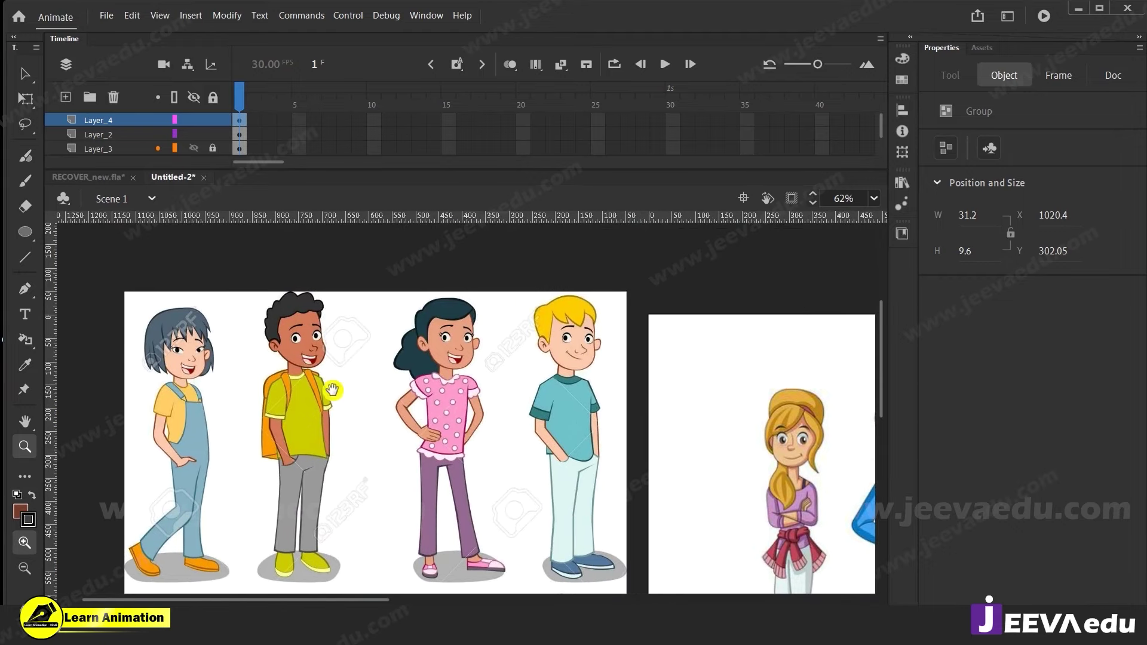
pyautogui.click(311, 316)
pyautogui.scroll(-10, 484, 431)
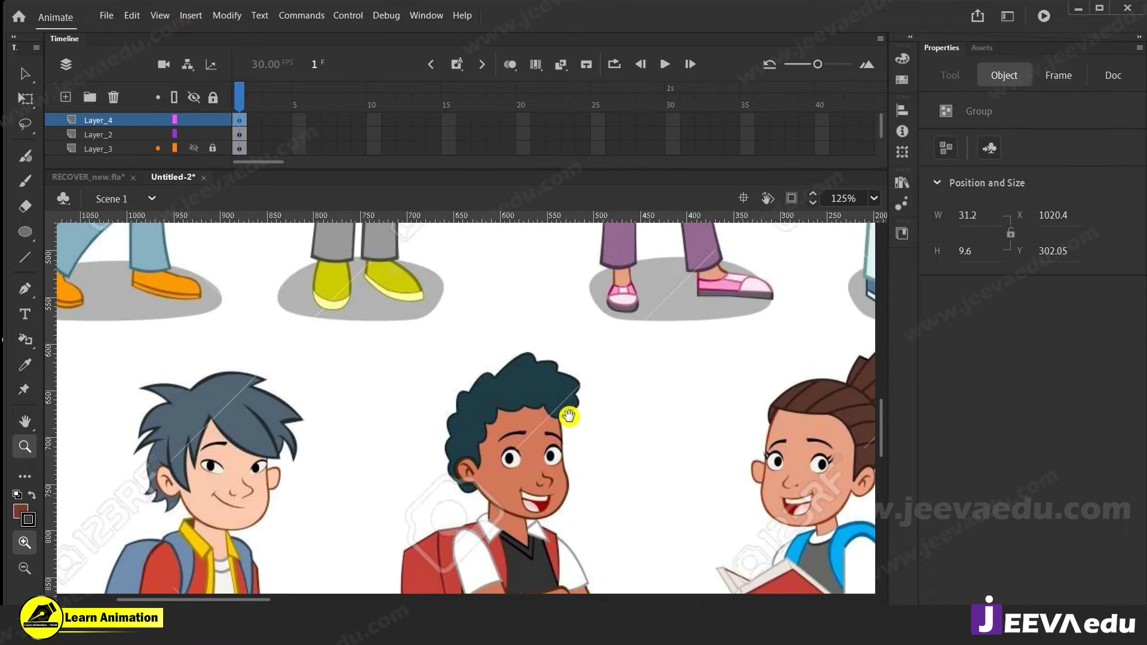
pyautogui.hscroll(-5, 468, 423)
pyautogui.click(371, 413)
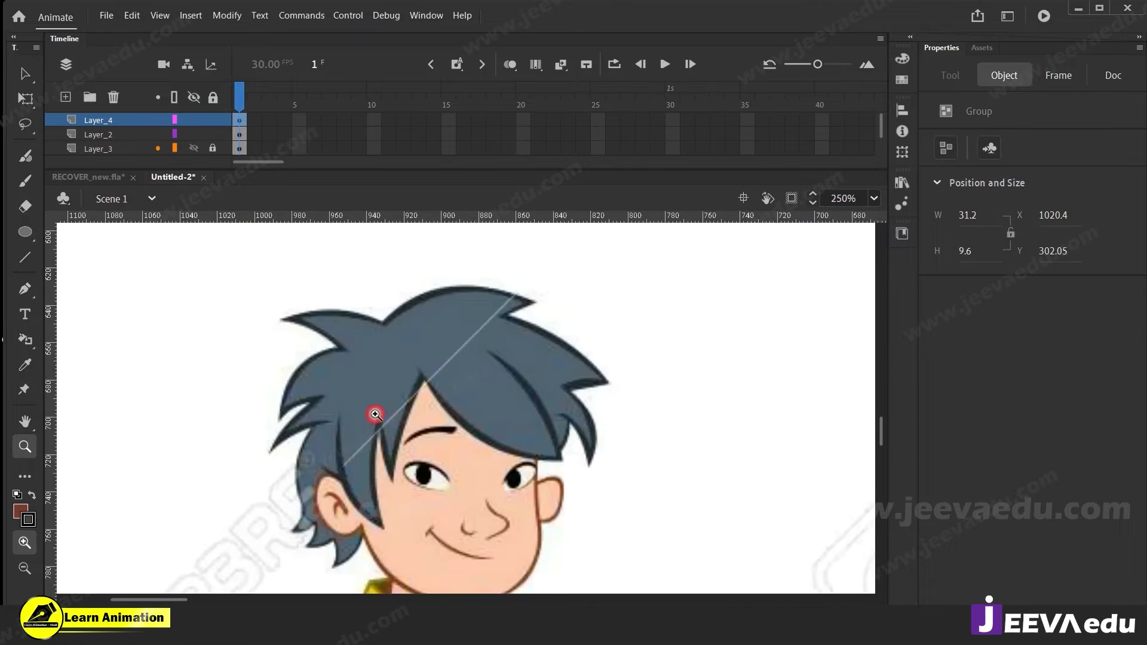
pyautogui.hscroll(2, 419, 422)
pyautogui.moveTo(443, 422); pyautogui.dragTo(22, 414)
pyautogui.keyDown('alt'); pyautogui.click(548, 431); pyautogui.keyUp('alt')
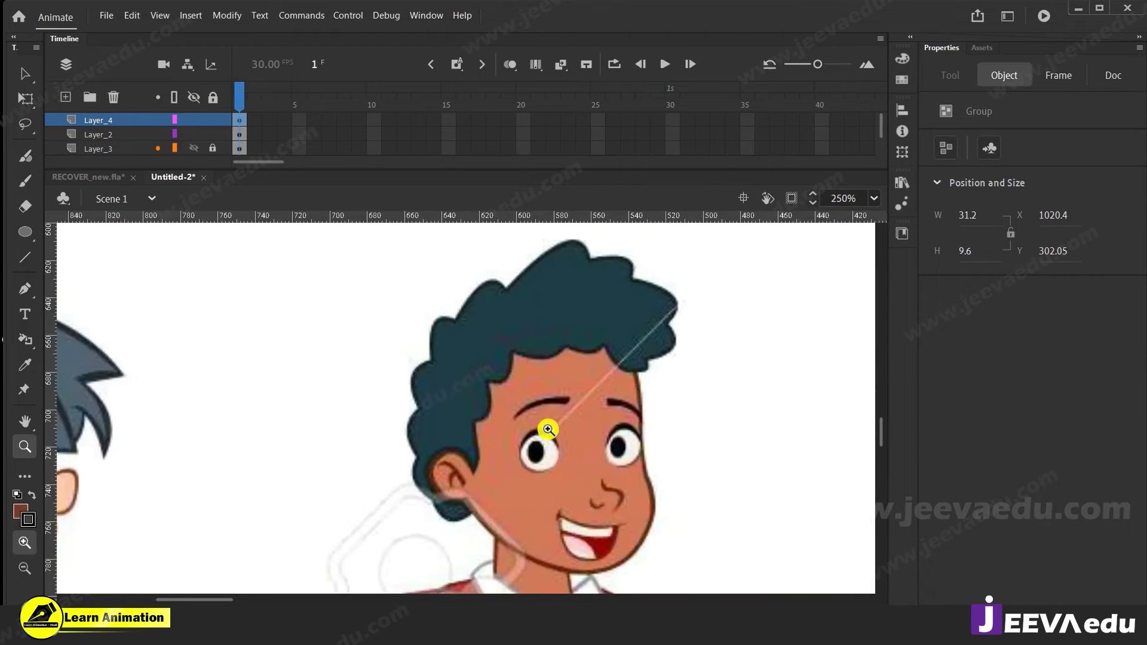
pyautogui.keyDown('alt'); pyautogui.click(556, 418); pyautogui.keyUp('alt')
pyautogui.keyDown('alt'); pyautogui.click(564, 404); pyautogui.keyUp('alt')
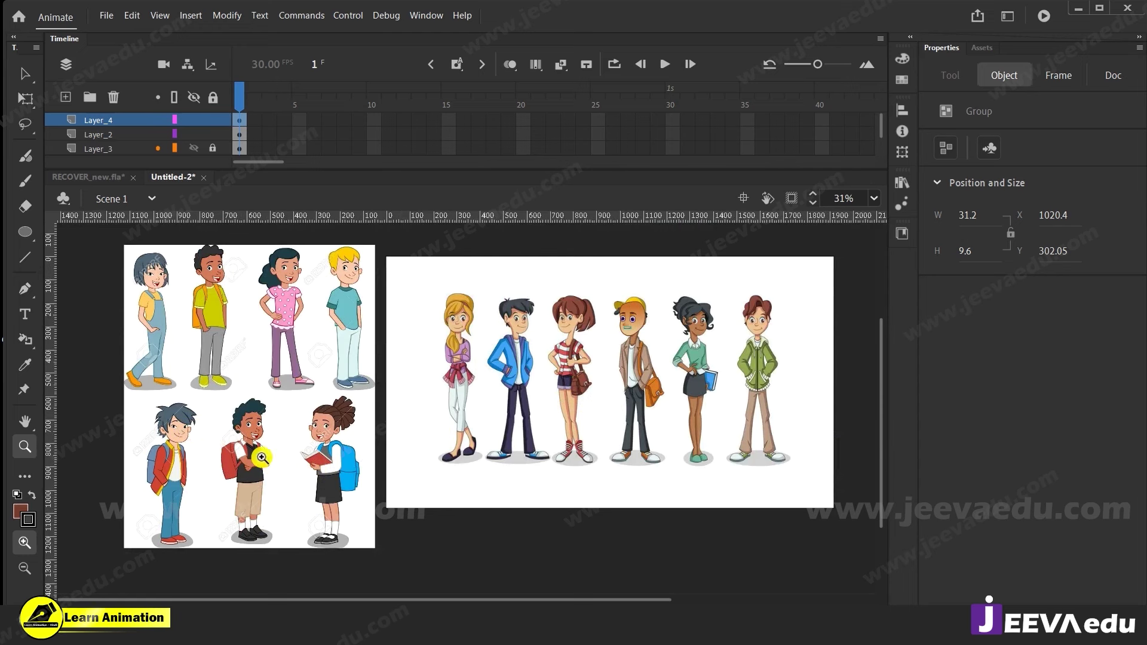
# Examine the head of the grey-haired boy in the red jacket up close on the reference sheet
pyautogui.click(187, 428)
pyautogui.click(323, 399)
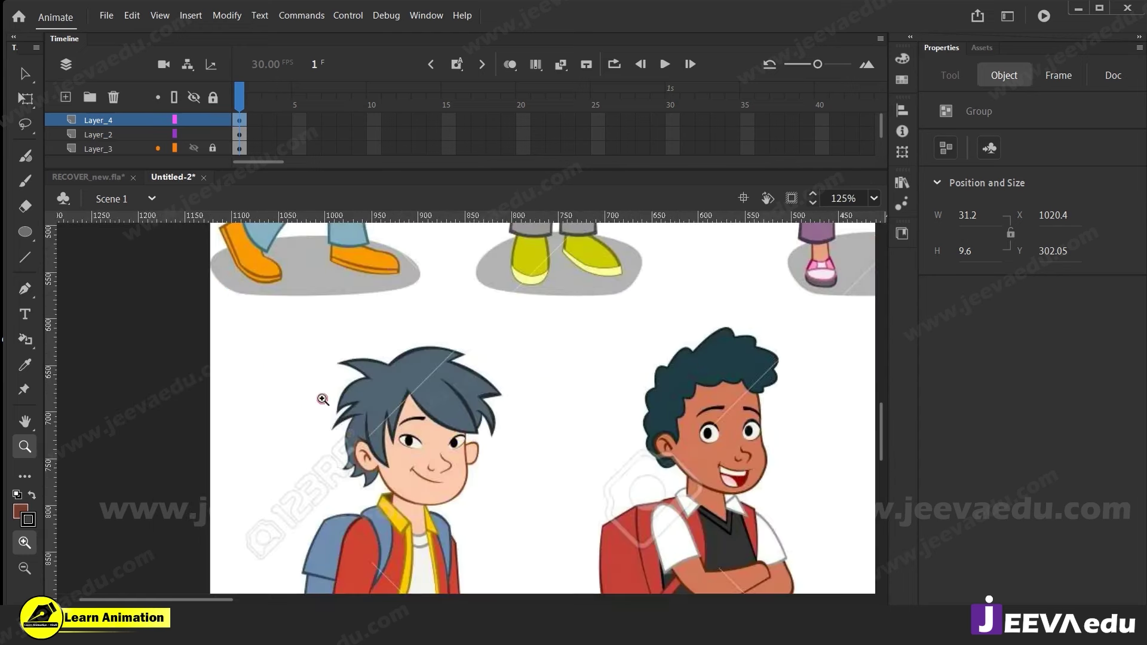
pyautogui.click(466, 434)
pyautogui.scroll(1, 469, 427)
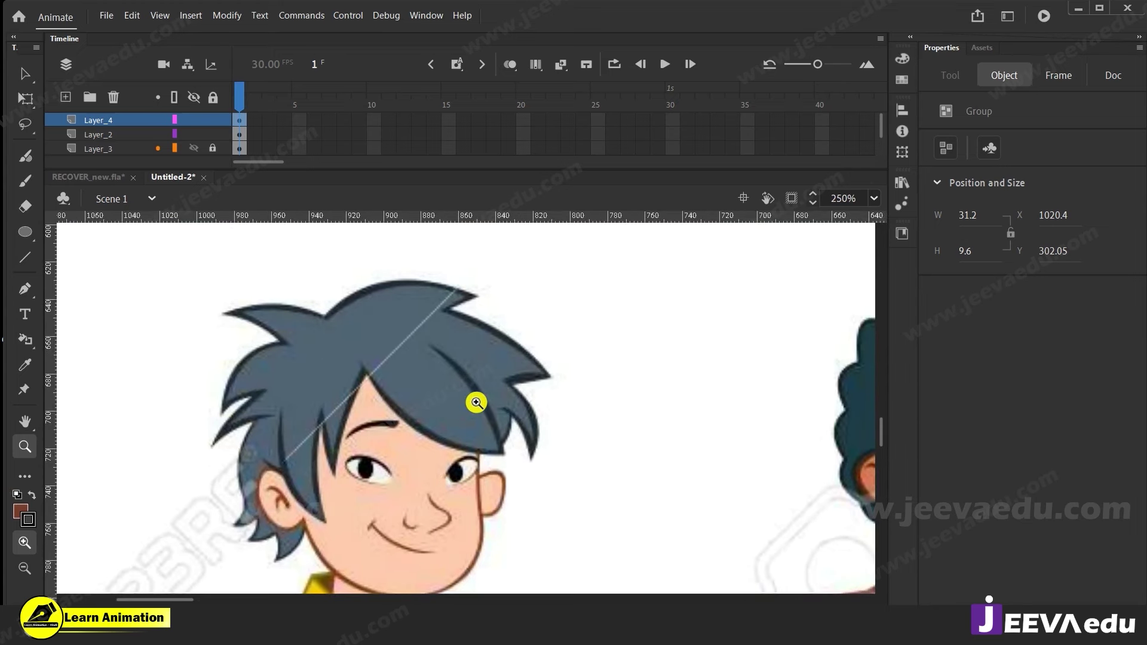
pyautogui.press('v')
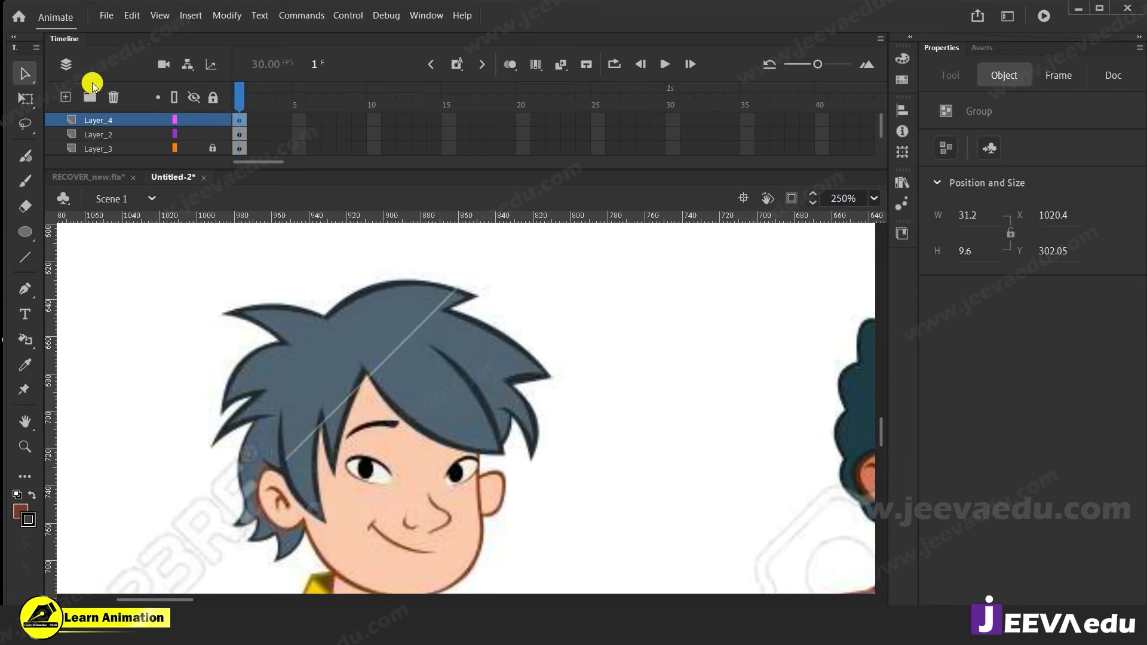
# On a new layer, draw a straight line along the grey-haired boy's fringe and set its stroke colour to red
pyautogui.click(59, 101)
pyautogui.press('n')
pyautogui.moveTo(359, 362)
pyautogui.mouseDown()
pyautogui.moveTo(558, 456)
pyautogui.moveTo(526, 471)
pyautogui.mouseUp()
pyautogui.press('v')
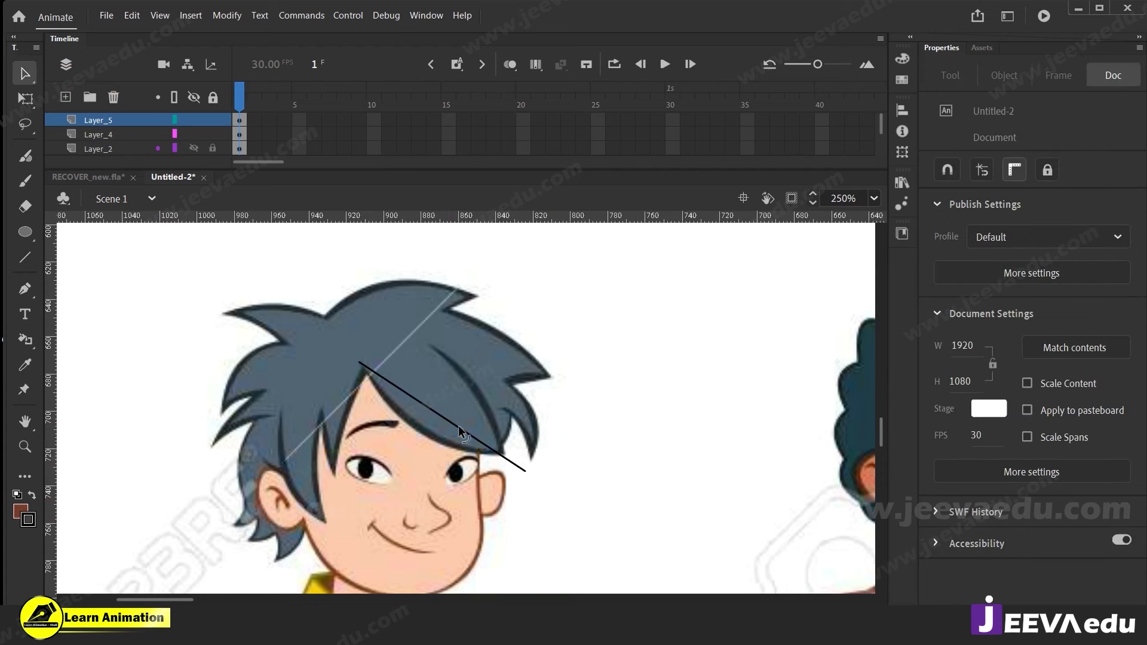
pyautogui.click(457, 425)
pyautogui.click(944, 324)
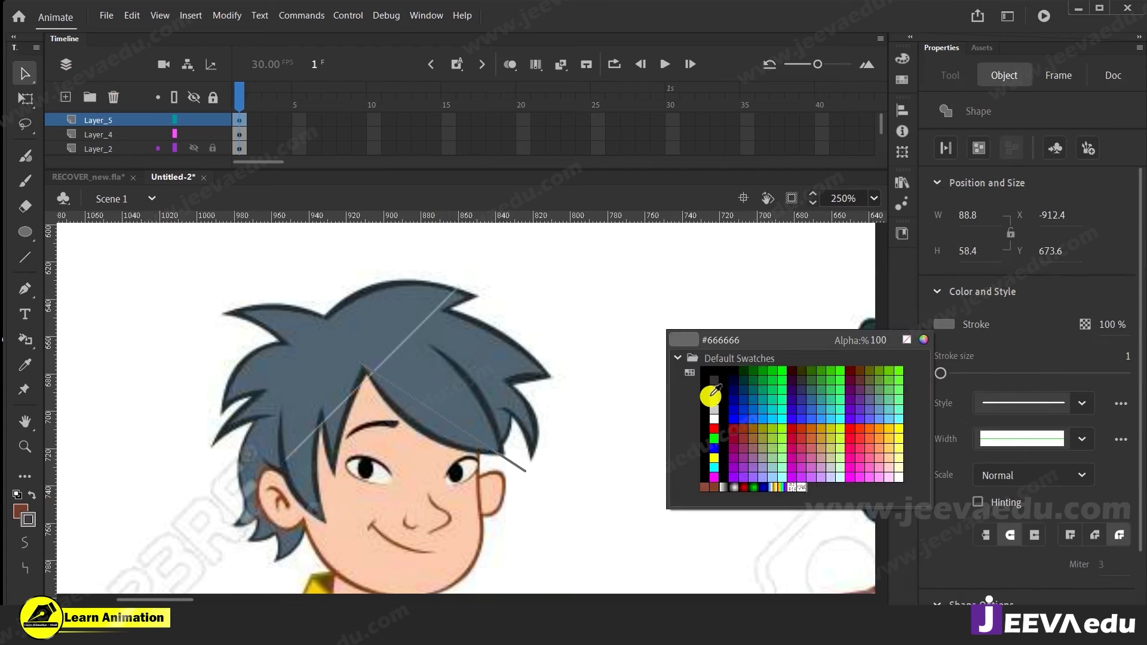
pyautogui.click(713, 437)
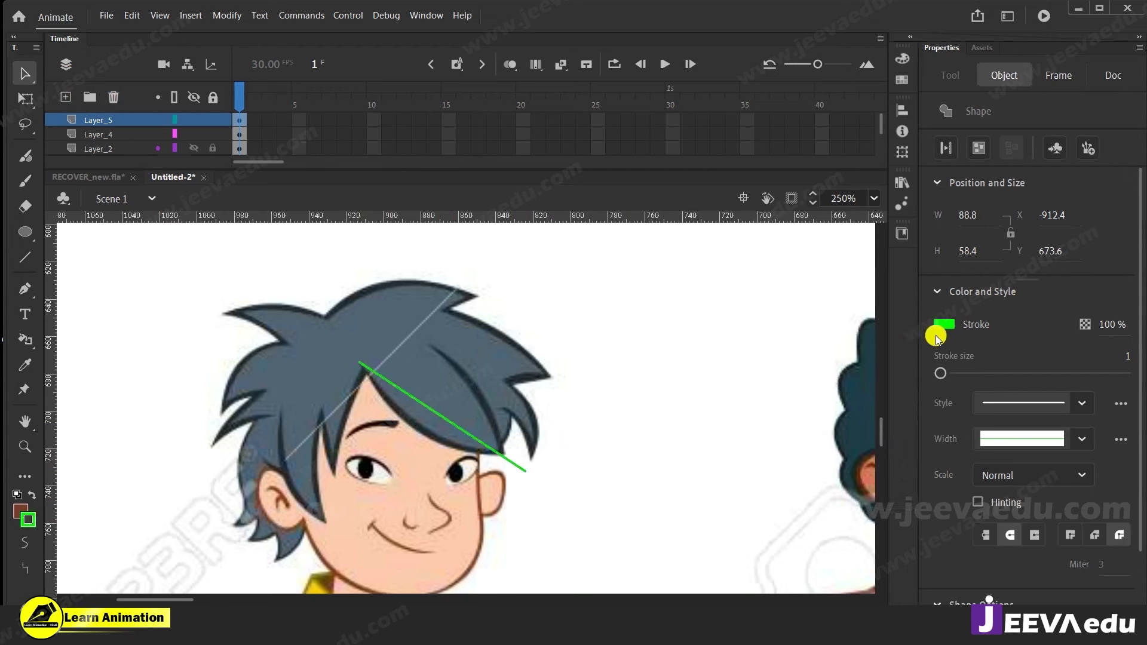
pyautogui.click(942, 326)
pyautogui.click(715, 428)
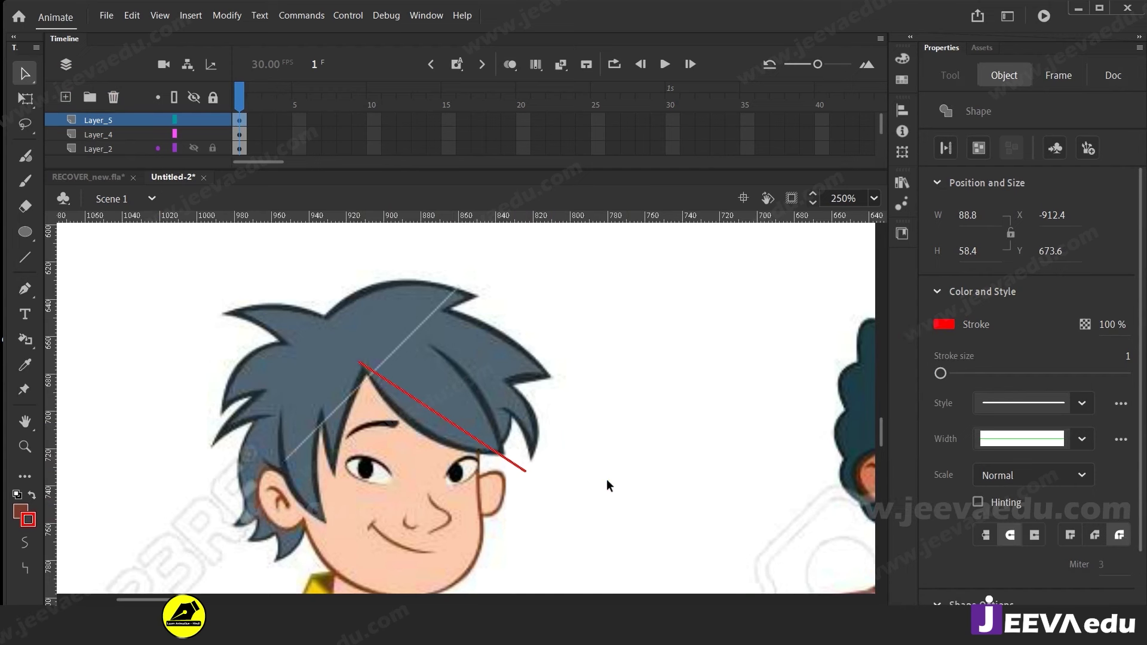
# Curve the red line to follow the lower edge of the fringe above the eyes
pyautogui.click(460, 450)
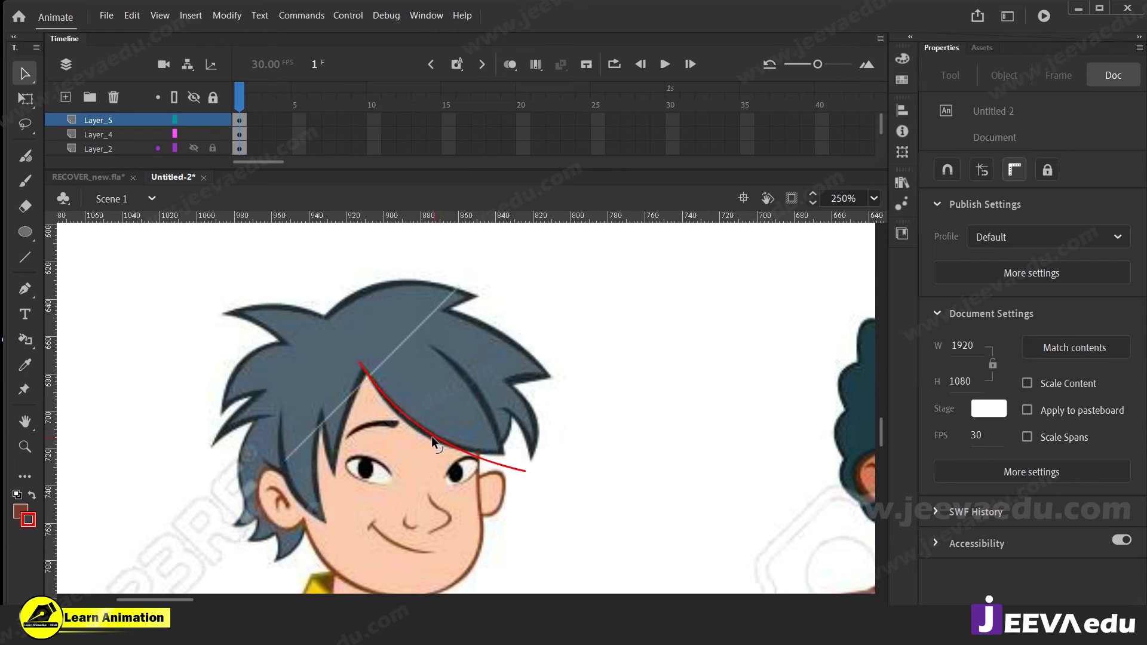
pyautogui.press('z')
pyautogui.click(442, 449)
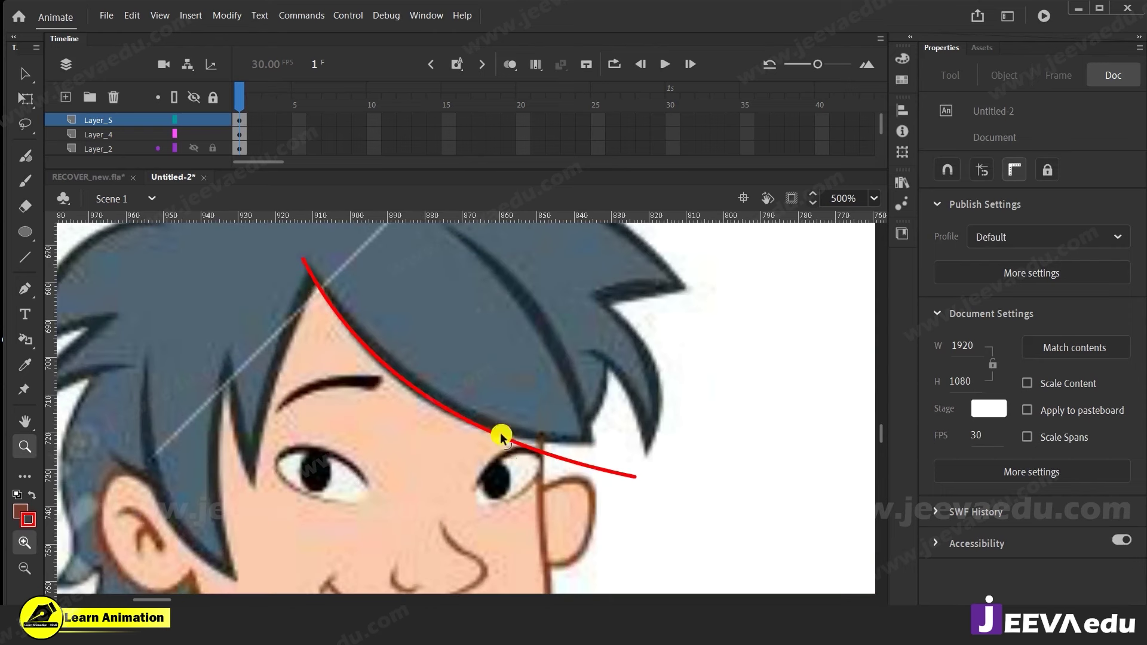
pyautogui.press('v')
pyautogui.moveTo(577, 463)
pyautogui.mouseDown()
pyautogui.moveTo(592, 438)
pyautogui.moveTo(551, 433)
pyautogui.moveTo(554, 446)
pyautogui.mouseUp()
# Extend the outline around the fringe tip, the small hanging lock and the large spike on the hair's right side
pyautogui.moveTo(631, 474)
pyautogui.mouseDown()
pyautogui.moveTo(633, 328)
pyautogui.moveTo(614, 286)
pyautogui.mouseUp()
pyautogui.moveTo(607, 357)
pyautogui.mouseDown()
pyautogui.moveTo(594, 421)
pyautogui.moveTo(582, 416)
pyautogui.mouseUp()
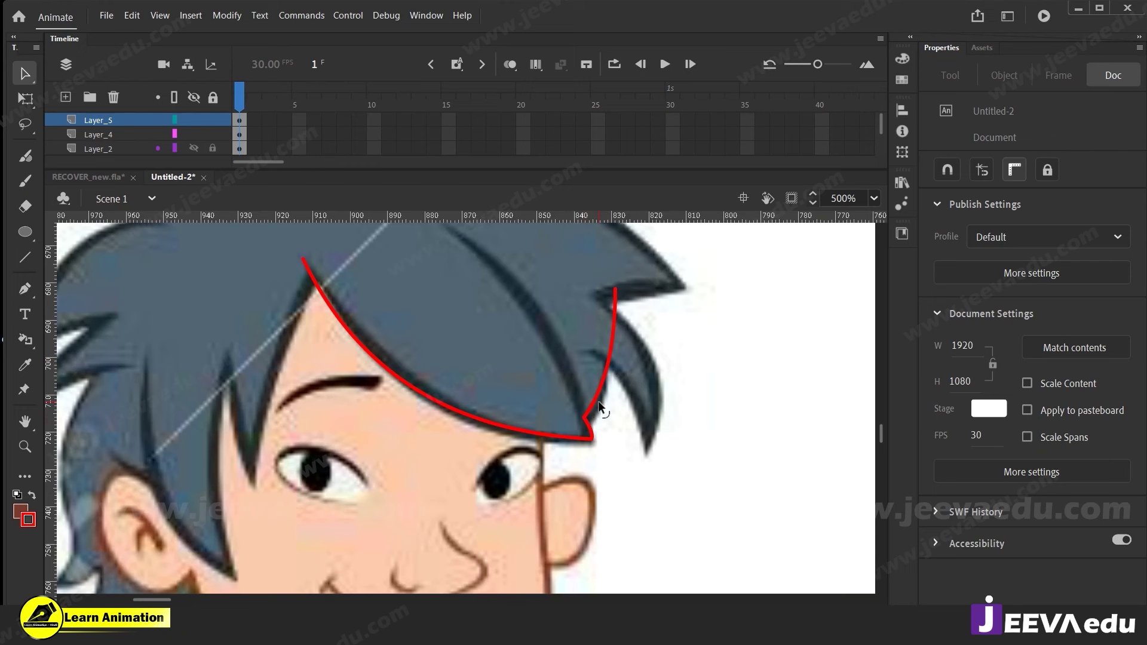
pyautogui.moveTo(608, 371)
pyautogui.mouseDown()
pyautogui.moveTo(606, 358)
pyautogui.moveTo(643, 449)
pyautogui.mouseUp()
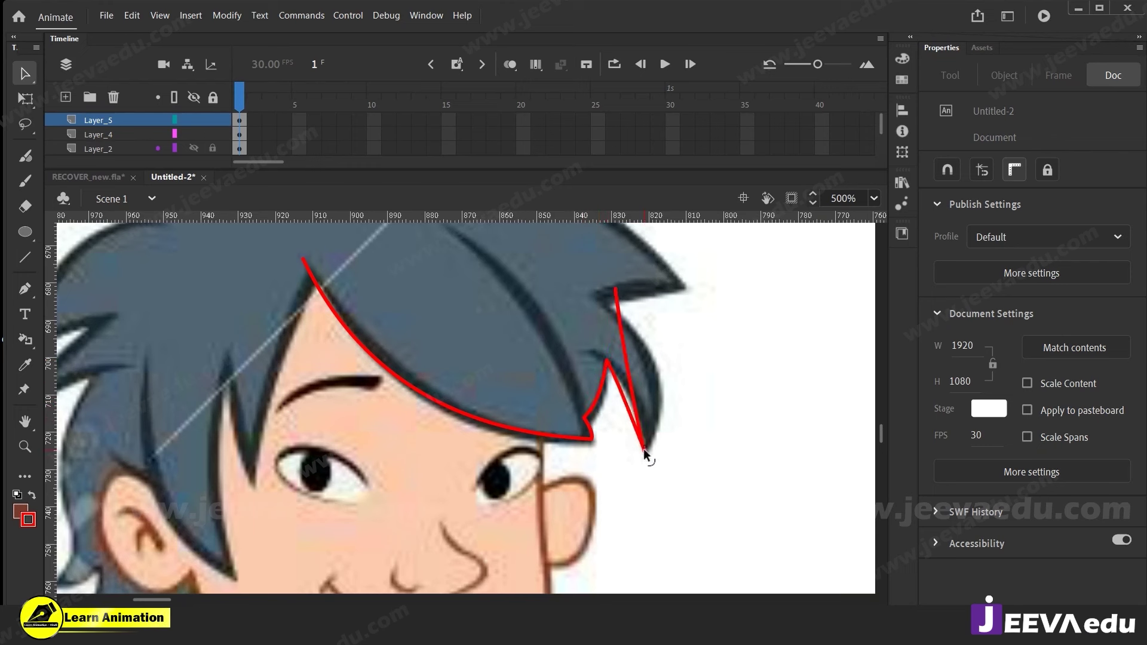
pyautogui.moveTo(634, 394)
pyautogui.mouseDown()
pyautogui.moveTo(669, 403)
pyautogui.moveTo(627, 384)
pyautogui.moveTo(602, 305)
pyautogui.moveTo(637, 376)
pyautogui.moveTo(608, 393)
pyautogui.moveTo(615, 365)
pyautogui.moveTo(713, 384)
pyautogui.mouseUp()
pyautogui.scroll(3, 640, 397)
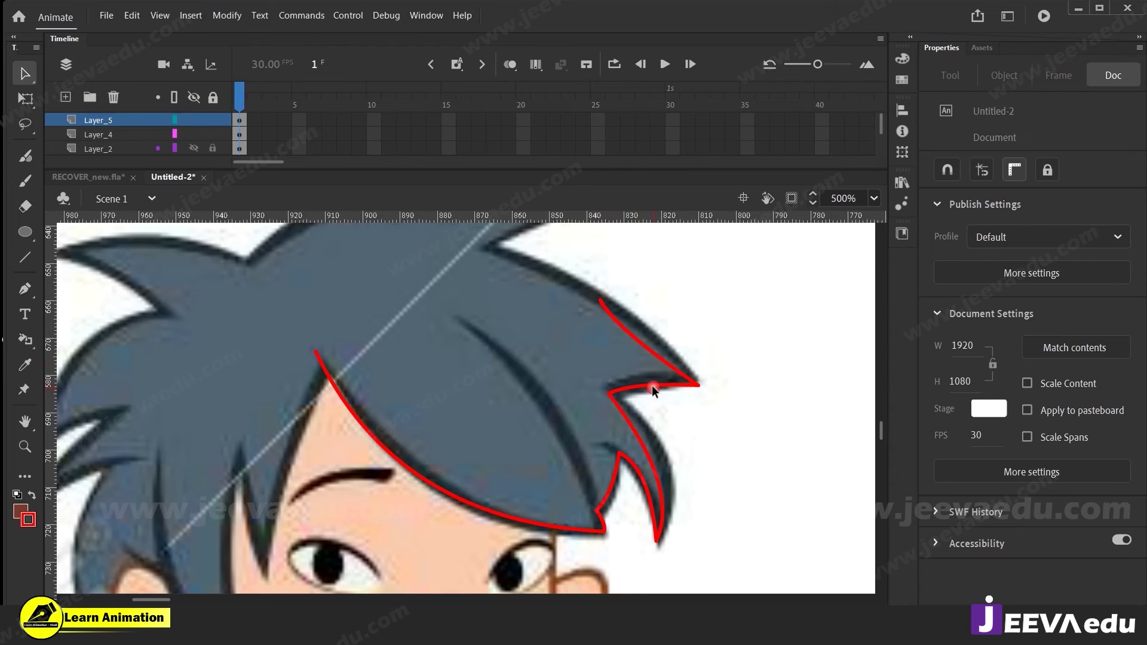
# Continue the outline up the hair's upper-right edge and around the pointed tuft at the crown
pyautogui.moveTo(648, 433); pyautogui.dragTo(685, 537)
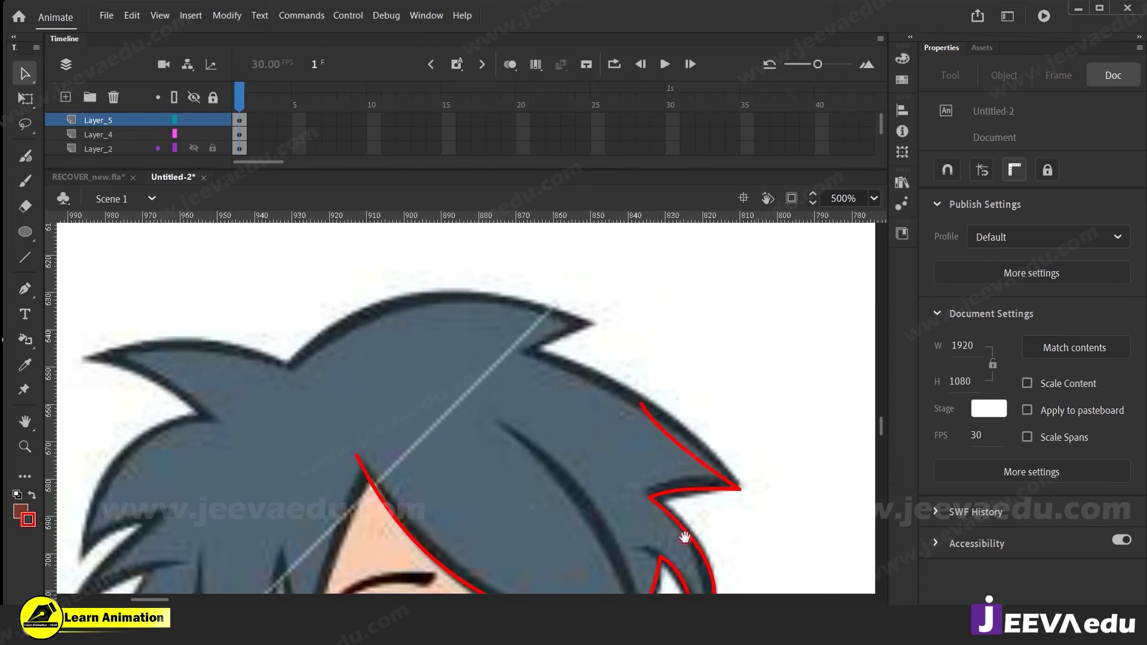
pyautogui.moveTo(642, 405); pyautogui.dragTo(512, 344)
pyautogui.moveTo(653, 411); pyautogui.dragTo(668, 442)
pyautogui.moveTo(539, 382); pyautogui.dragTo(533, 386)
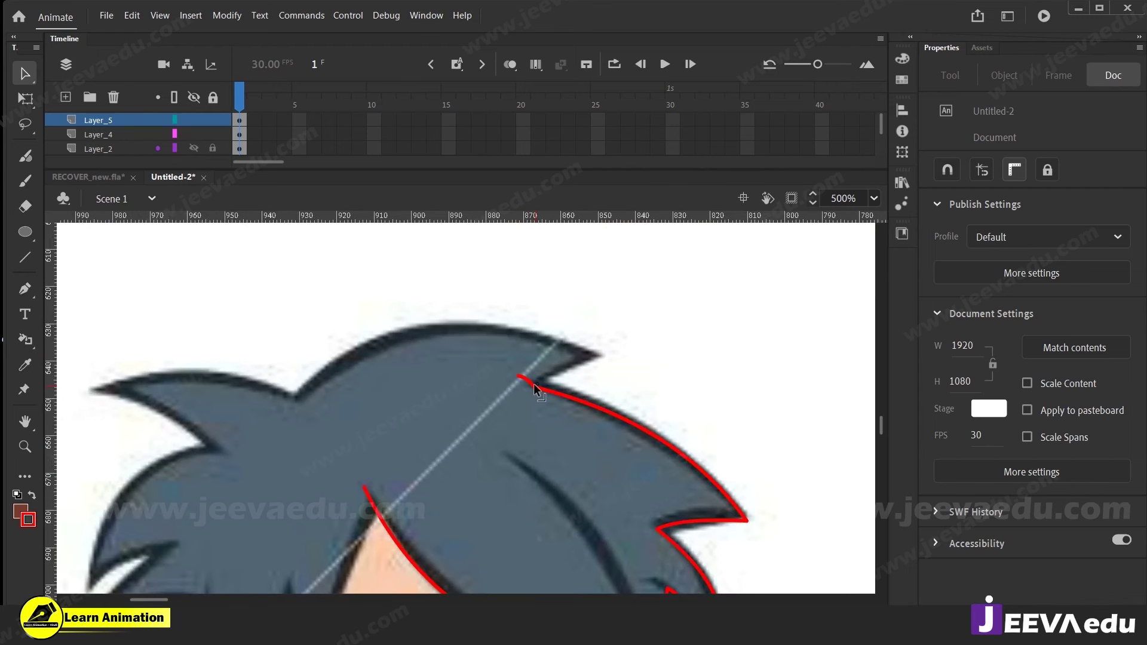
pyautogui.moveTo(633, 330); pyautogui.dragTo(654, 322)
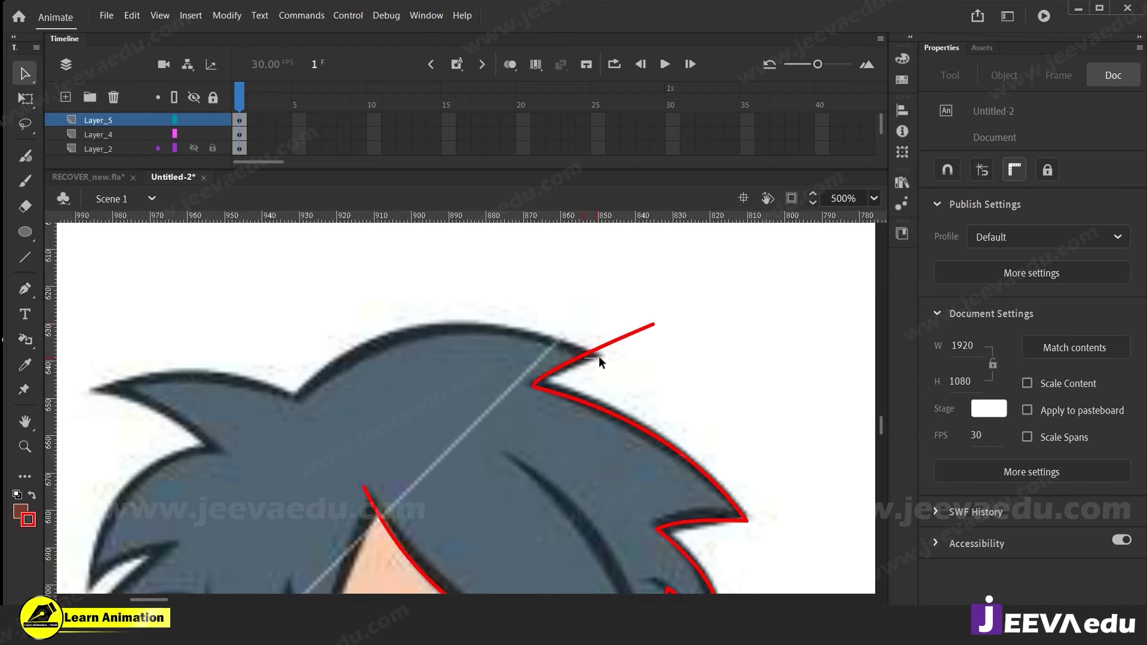
pyautogui.moveTo(600, 354); pyautogui.dragTo(601, 354)
pyautogui.moveTo(654, 321); pyautogui.dragTo(347, 338)
pyautogui.moveTo(487, 341); pyautogui.dragTo(432, 321)
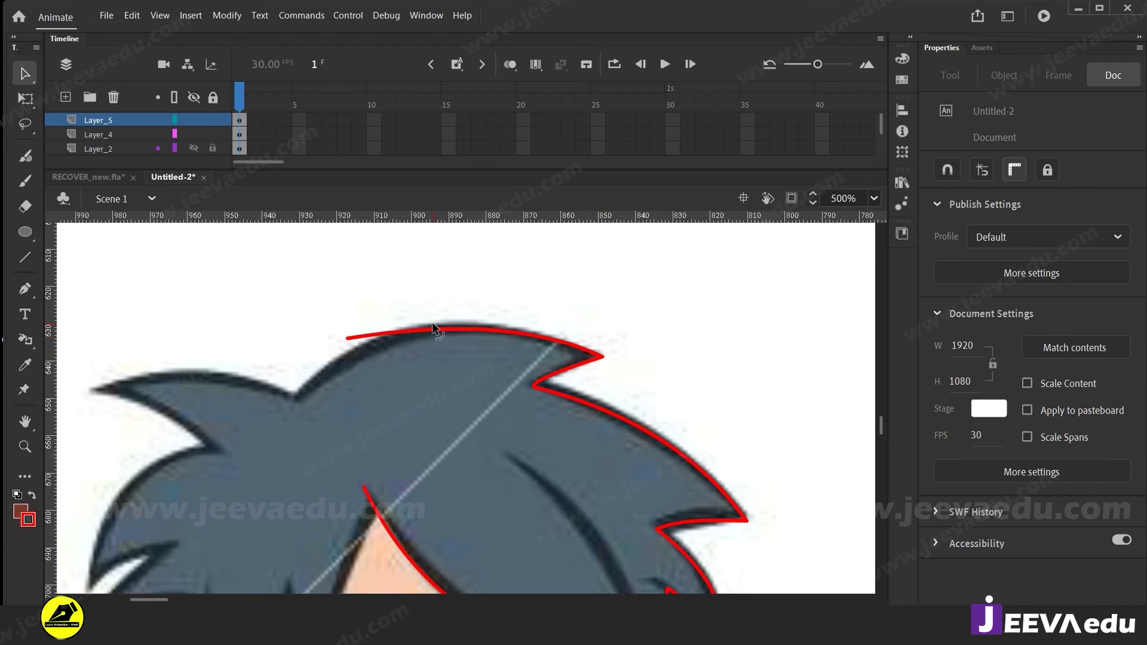
# Trace the rounded crown of the hair down to the notch beside the upper-left spike
pyautogui.press('space')
pyautogui.moveTo(428, 392); pyautogui.dragTo(600, 384)
pyautogui.moveTo(522, 327); pyautogui.dragTo(336, 376)
pyautogui.moveTo(440, 362); pyautogui.dragTo(467, 386)
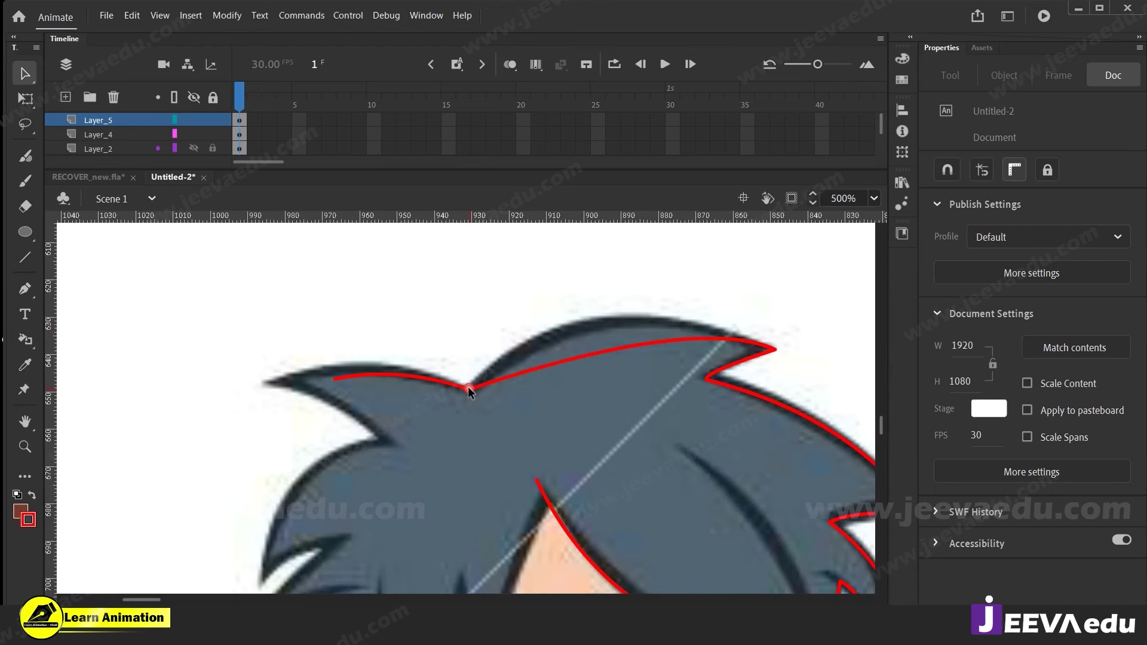
pyautogui.moveTo(565, 359); pyautogui.dragTo(544, 340)
# Trace the top and underside of the long spike on the hair's upper-left side
pyautogui.press('space')
pyautogui.moveTo(484, 387); pyautogui.dragTo(610, 335)
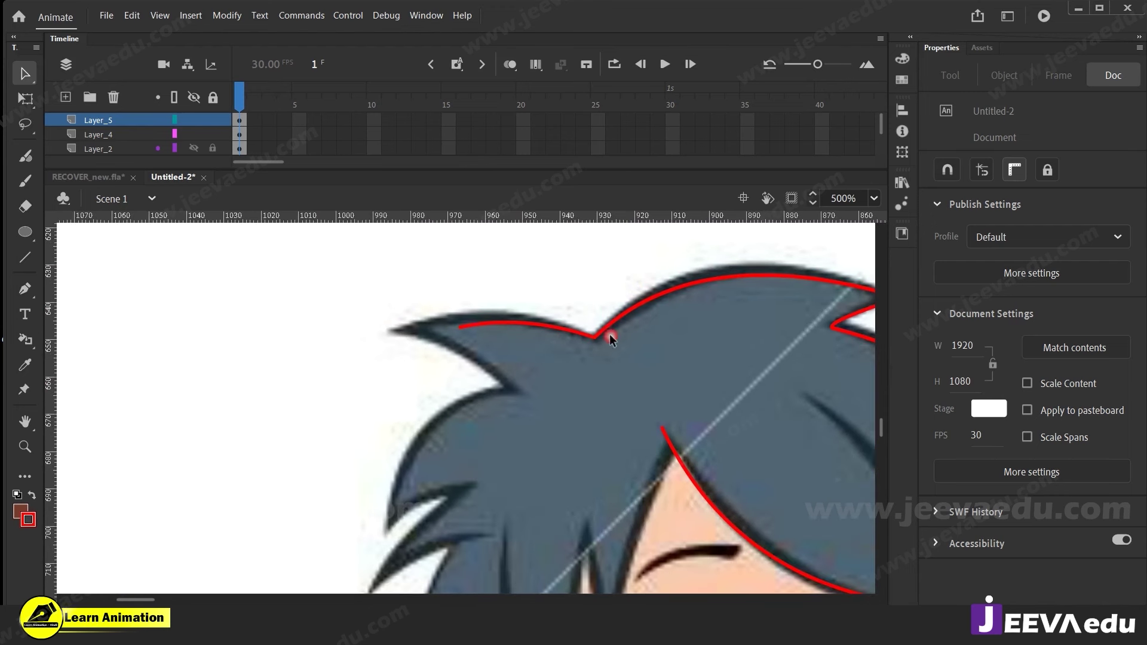
pyautogui.moveTo(421, 355); pyautogui.dragTo(438, 444)
pyautogui.moveTo(495, 370); pyautogui.dragTo(391, 333)
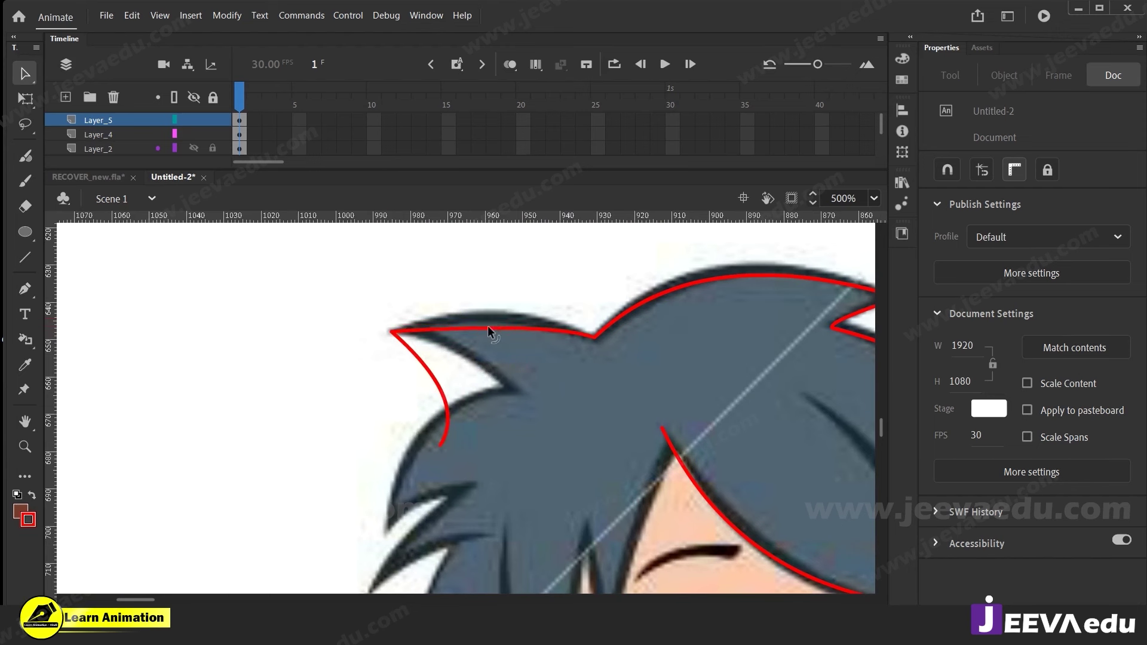
pyautogui.moveTo(441, 397)
pyautogui.mouseDown()
pyautogui.moveTo(518, 395)
pyautogui.moveTo(651, 250)
pyautogui.mouseUp()
# Trace the rounded side lock and the two jagged points below it on the hair's left side
pyautogui.moveTo(640, 294); pyautogui.dragTo(470, 420)
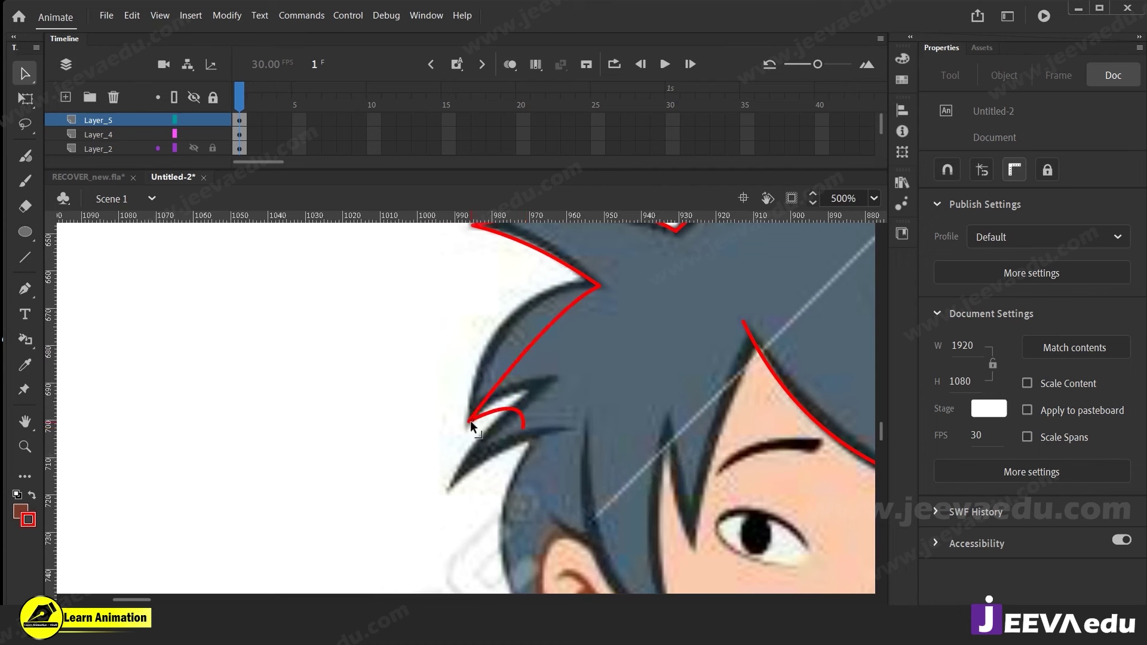
pyautogui.moveTo(507, 378); pyautogui.dragTo(463, 366)
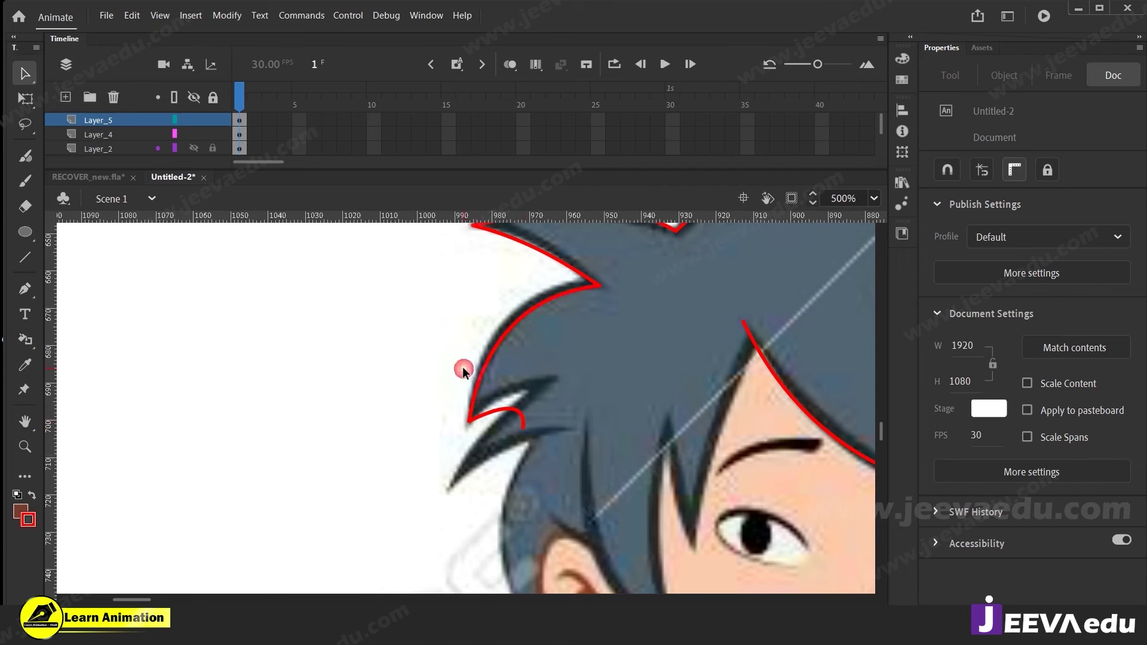
pyautogui.moveTo(524, 421)
pyautogui.mouseDown()
pyautogui.moveTo(572, 484)
pyautogui.moveTo(527, 438)
pyautogui.moveTo(525, 468)
pyautogui.moveTo(536, 436)
pyautogui.moveTo(525, 424)
pyautogui.moveTo(427, 489)
pyautogui.moveTo(450, 487)
pyautogui.mouseUp()
pyautogui.moveTo(505, 442); pyautogui.dragTo(484, 441)
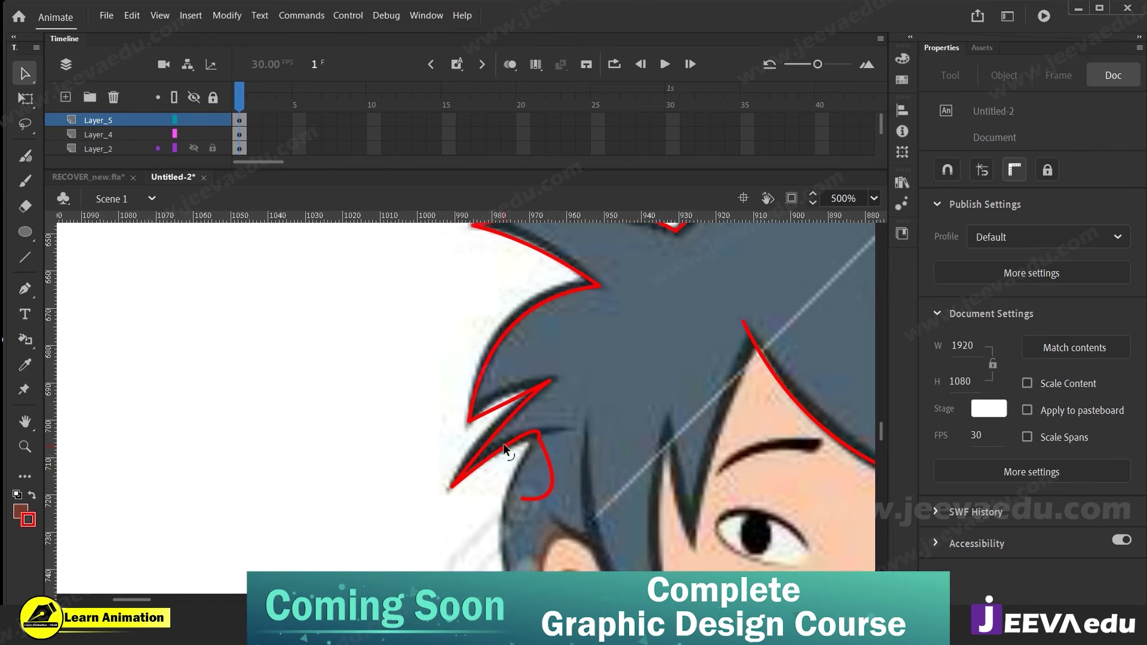
# Bring the outline down to the top of the ear and along the pointed sideburn lock
pyautogui.scroll(-3, 505, 454)
pyautogui.moveTo(511, 375); pyautogui.dragTo(566, 407)
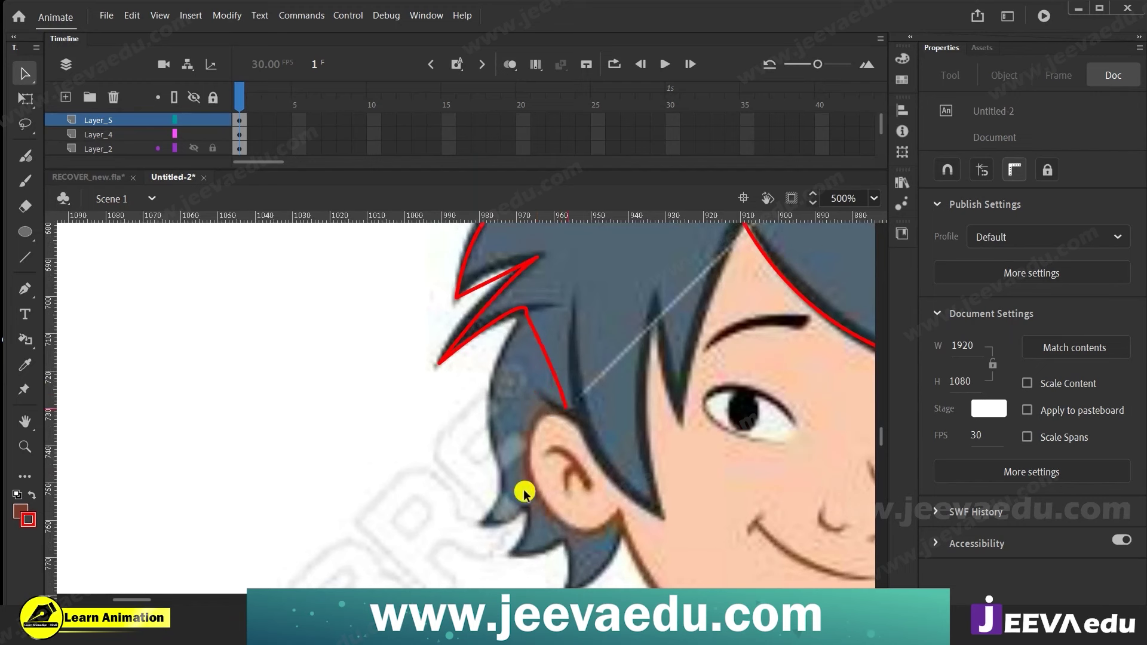
pyautogui.moveTo(569, 409)
pyautogui.mouseDown()
pyautogui.moveTo(659, 510)
pyautogui.moveTo(692, 525)
pyautogui.moveTo(664, 516)
pyautogui.mouseUp()
pyautogui.moveTo(620, 462); pyautogui.dragTo(640, 522)
pyautogui.moveTo(578, 423); pyautogui.dragTo(550, 389)
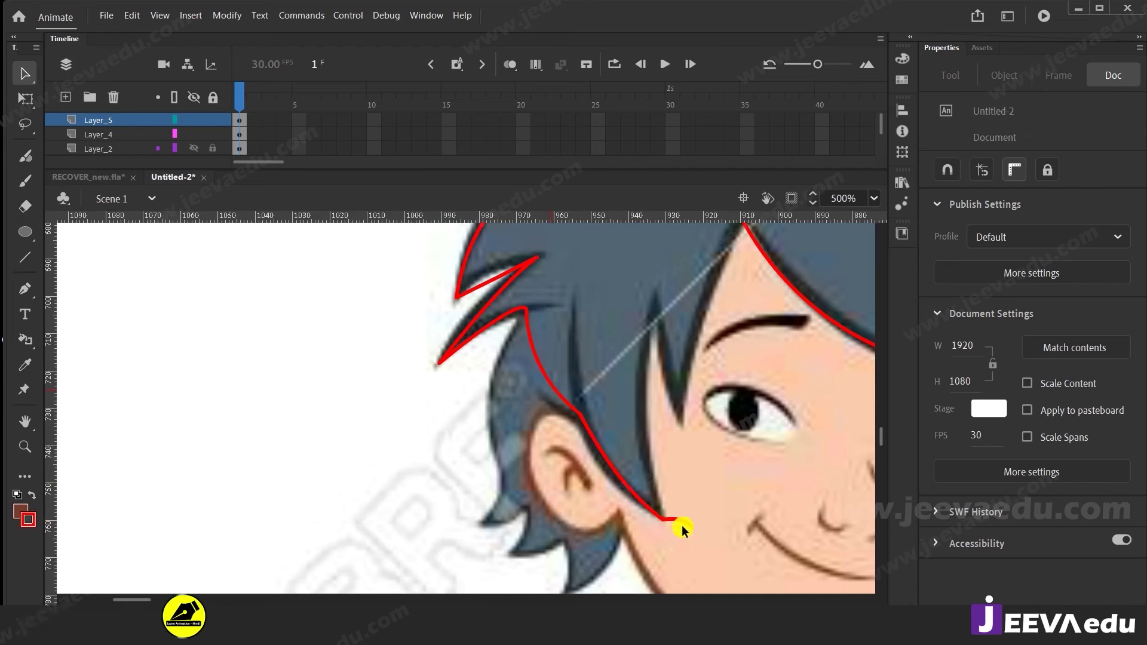
# Trace the pointed front locks over the forehead and join the outline to the fringe line at the parting
pyautogui.moveTo(683, 526); pyautogui.dragTo(757, 291)
pyautogui.moveTo(709, 412)
pyautogui.mouseDown()
pyautogui.moveTo(690, 404)
pyautogui.moveTo(660, 294)
pyautogui.mouseUp()
pyautogui.moveTo(665, 432)
pyautogui.mouseDown()
pyautogui.moveTo(642, 389)
pyautogui.moveTo(652, 435)
pyautogui.mouseUp()
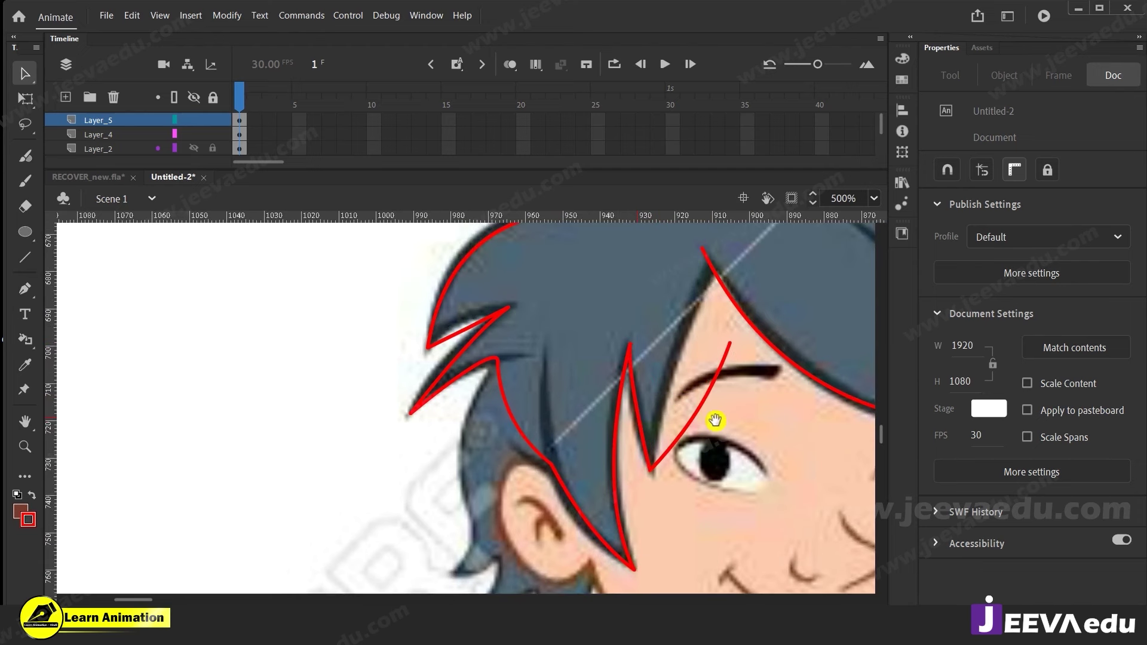
pyautogui.moveTo(717, 417); pyautogui.dragTo(707, 486)
pyautogui.moveTo(726, 414); pyautogui.dragTo(711, 328)
pyautogui.press('Delete')
pyautogui.moveTo(706, 380)
pyautogui.mouseDown()
pyautogui.moveTo(698, 389)
pyautogui.moveTo(677, 333)
pyautogui.moveTo(712, 332)
pyautogui.mouseUp()
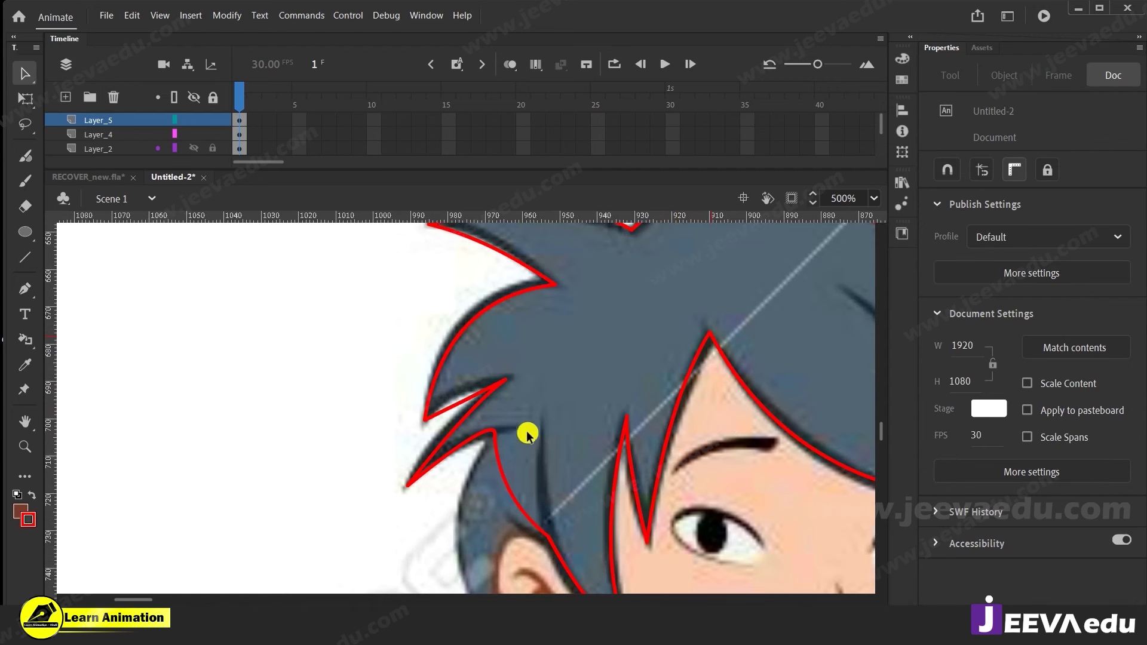
# Draw two short inner strand lines in the side hair above the ear
pyautogui.press('n')
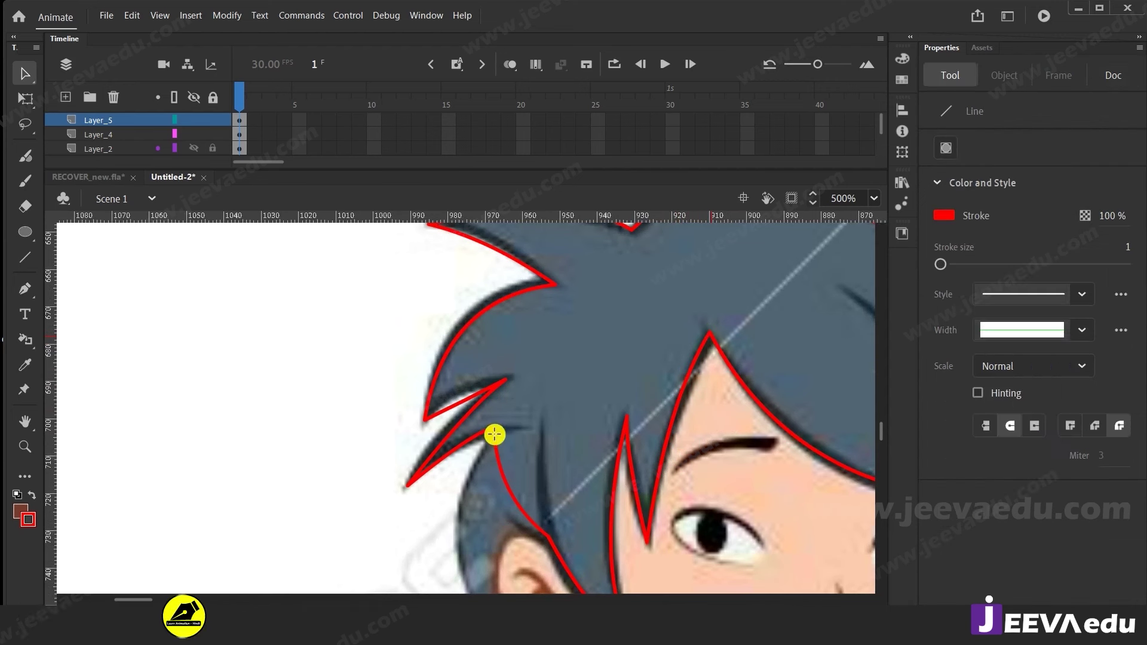
pyautogui.moveTo(495, 431); pyautogui.dragTo(529, 429)
pyautogui.press('v')
pyautogui.click(501, 437)
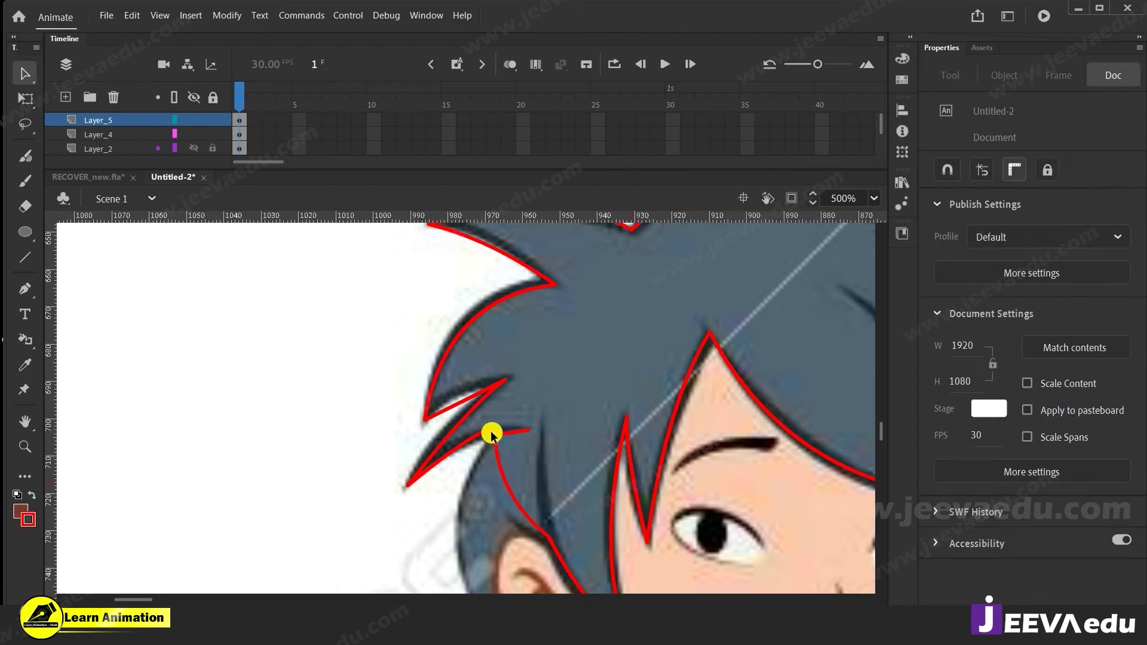
pyautogui.moveTo(559, 520); pyautogui.dragTo(545, 533)
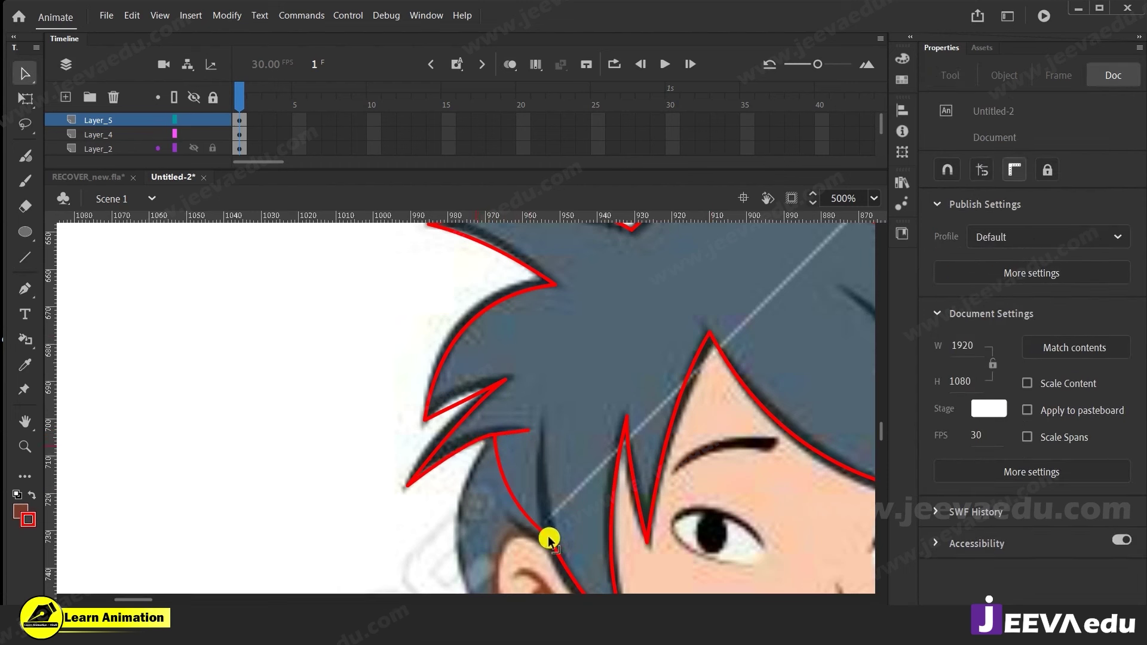
pyautogui.press('n')
pyautogui.press('v')
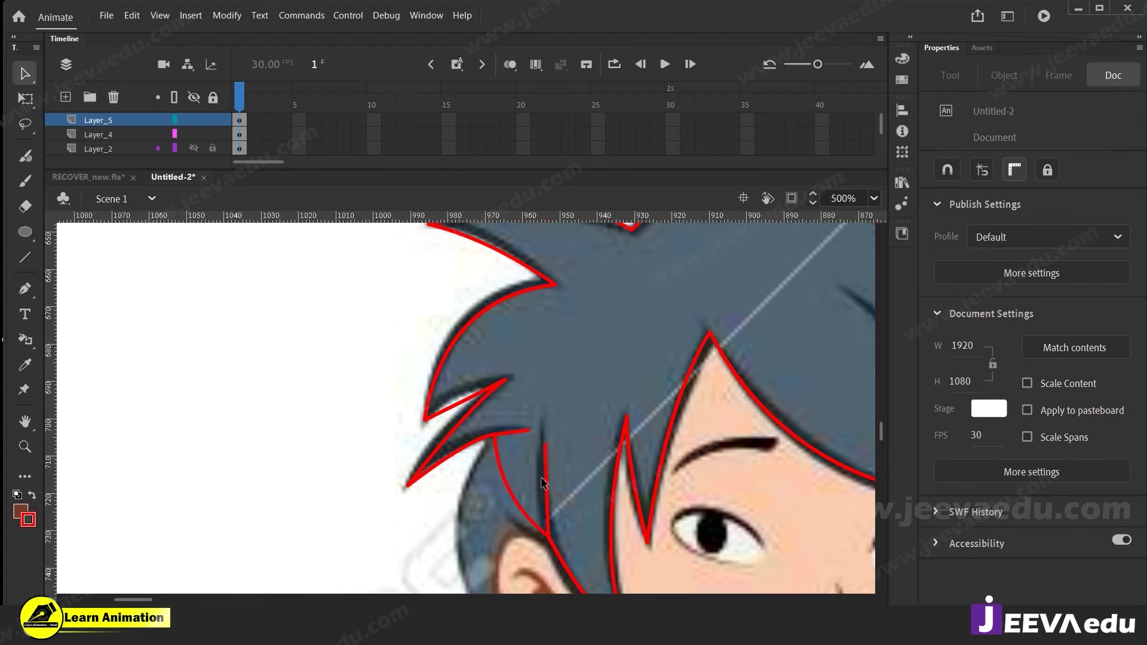
# Draw a strand line from the fringe tip up into the hair and curve it along the dark crease
pyautogui.moveTo(653, 456); pyautogui.dragTo(571, 494)
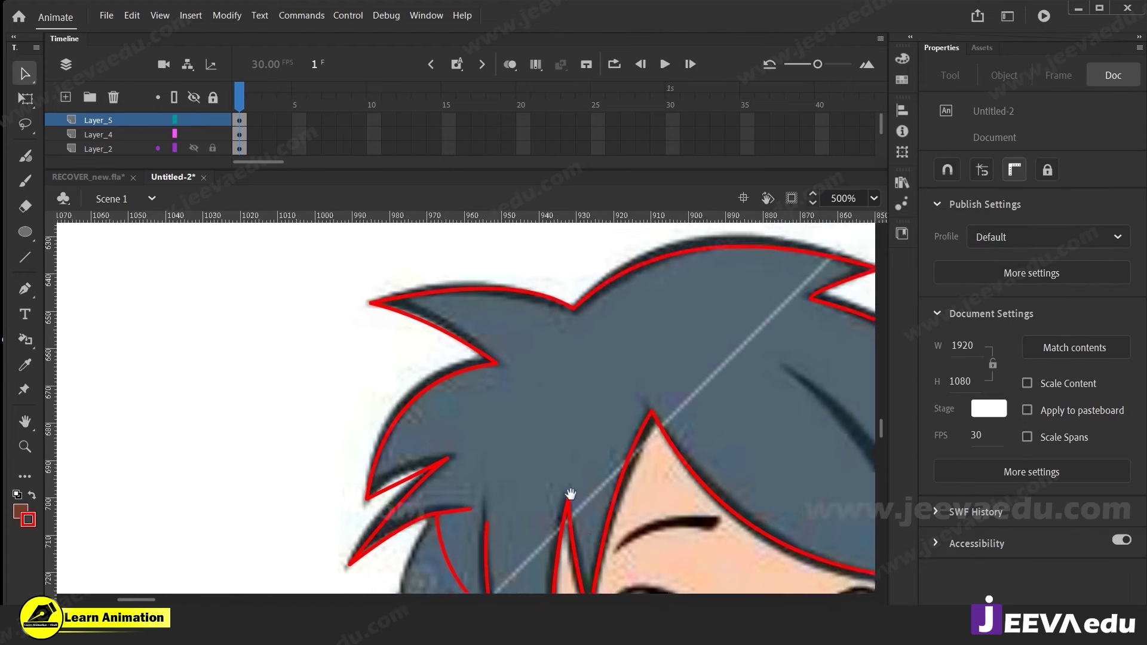
pyautogui.moveTo(699, 437); pyautogui.dragTo(484, 425)
pyautogui.moveTo(608, 468); pyautogui.dragTo(598, 431)
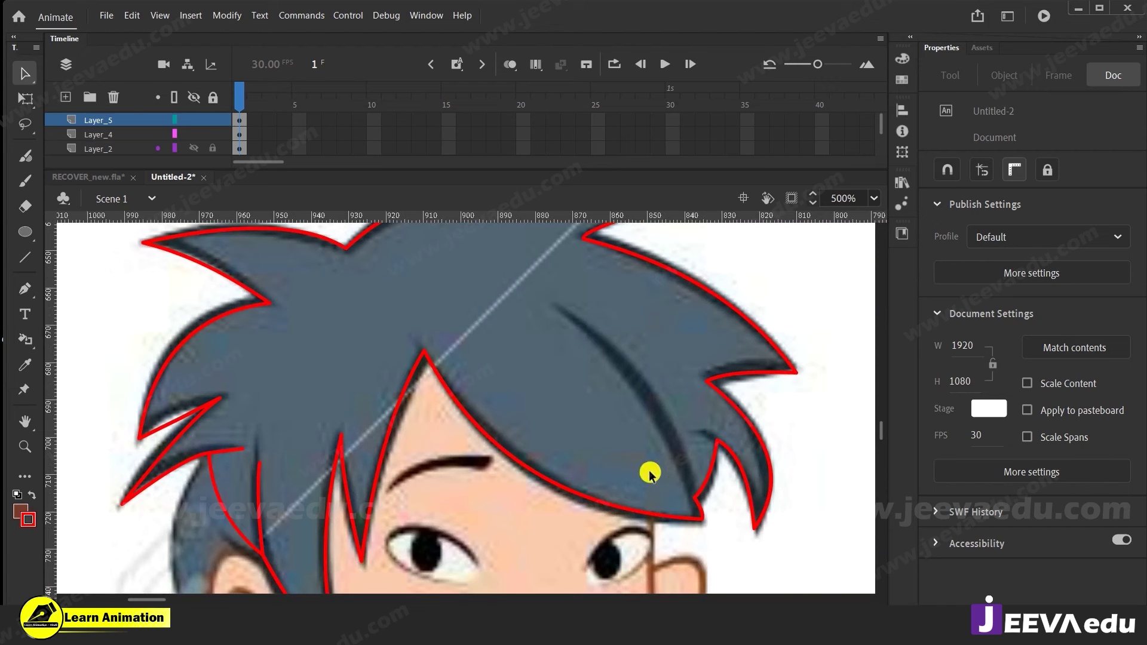
pyautogui.press('n')
pyautogui.moveTo(700, 499)
pyautogui.mouseDown()
pyautogui.moveTo(644, 394)
pyautogui.moveTo(563, 312)
pyautogui.mouseUp()
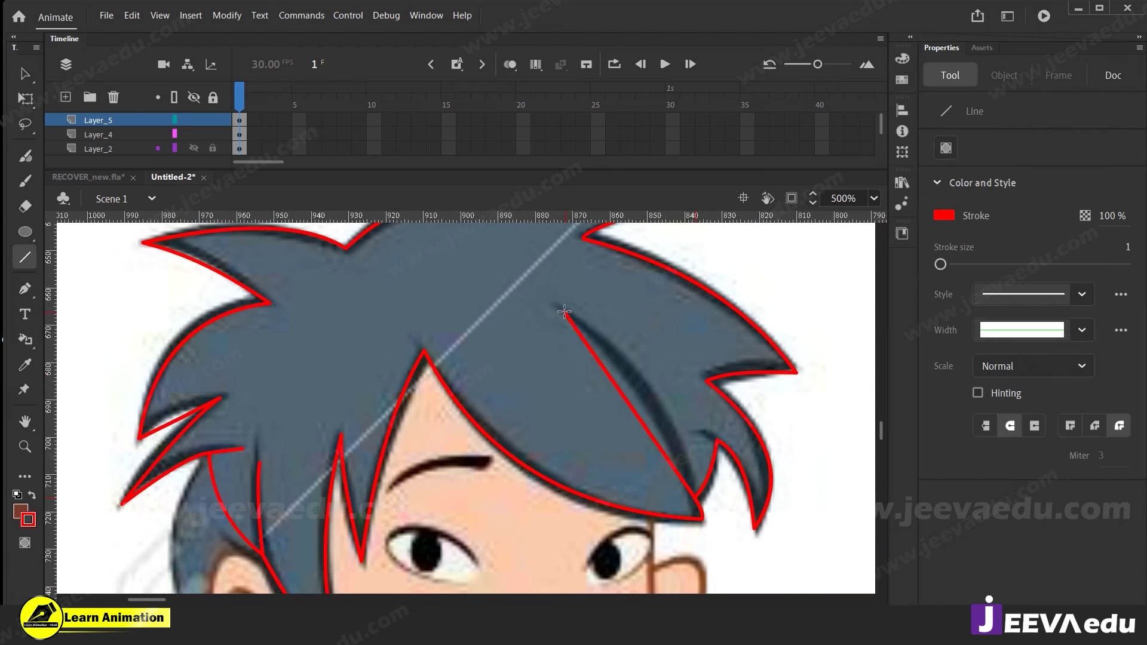
pyautogui.press('v')
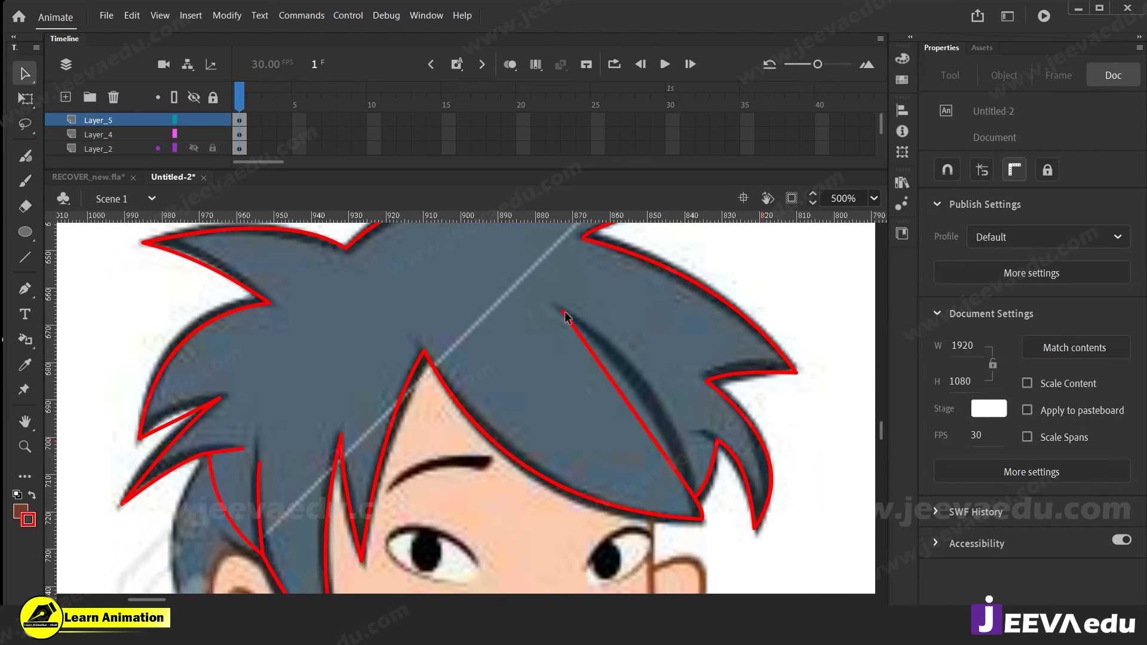
pyautogui.click(694, 493)
pyautogui.click(640, 435)
pyautogui.moveTo(645, 430); pyautogui.dragTo(665, 418)
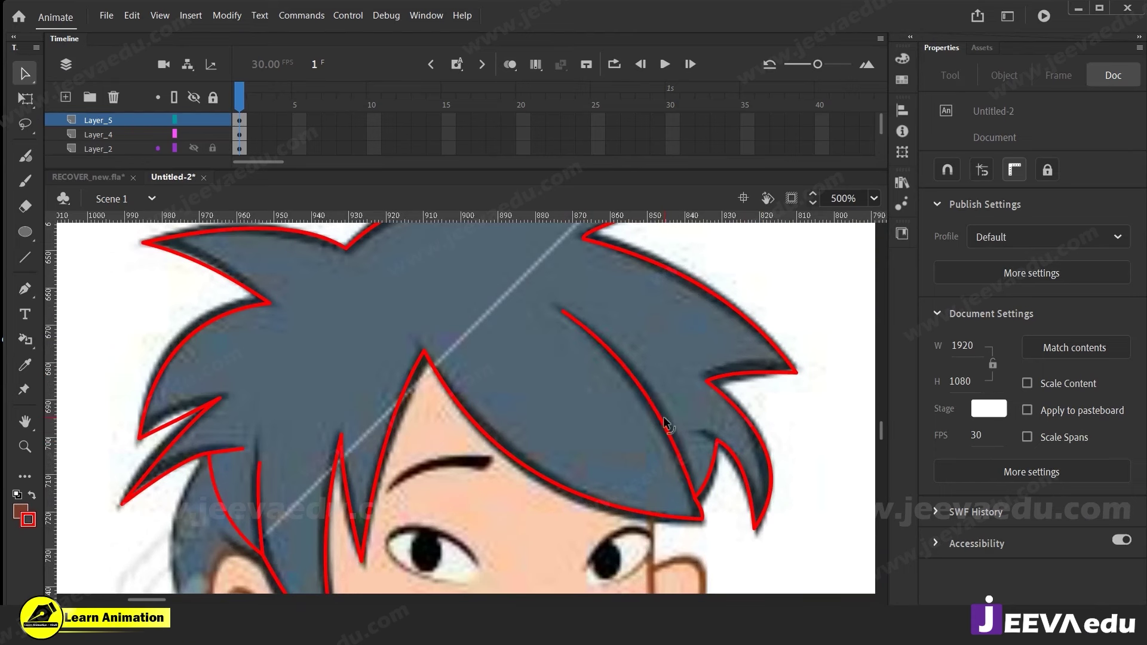
# Delete the stray segments at the fringe tip and join the strand line and fringe edge in a clean point
pyautogui.press('z')
pyautogui.click(661, 496)
pyautogui.press('v')
pyautogui.moveTo(650, 496); pyautogui.dragTo(647, 500)
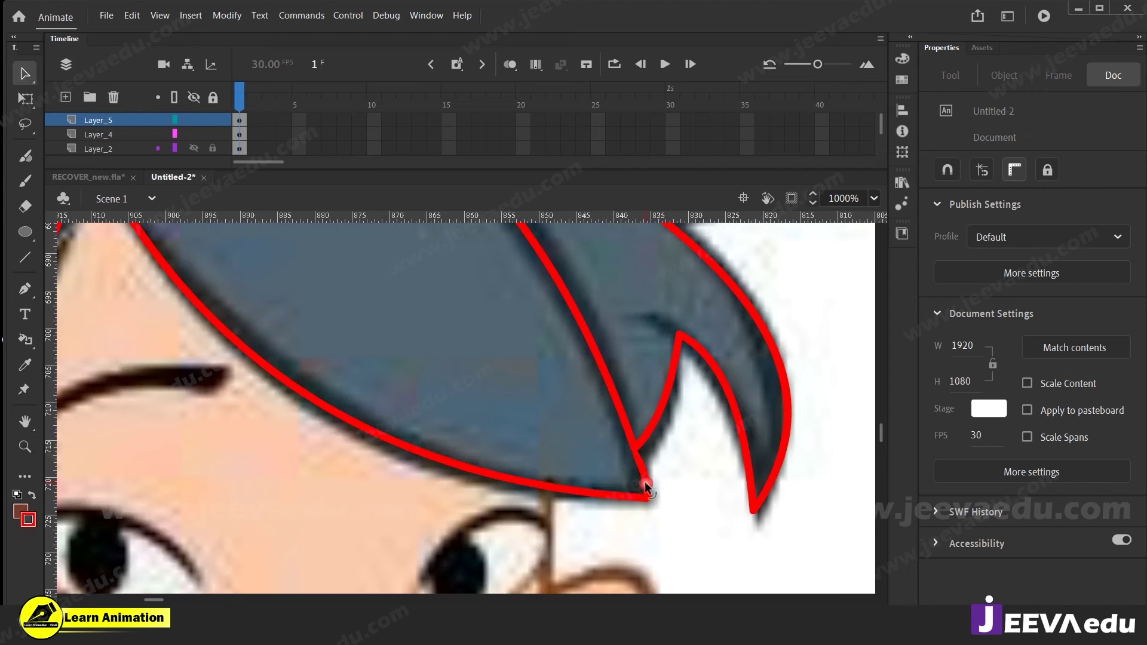
pyautogui.moveTo(644, 460)
pyautogui.mouseDown()
pyautogui.moveTo(647, 521)
pyautogui.moveTo(651, 500)
pyautogui.mouseUp()
pyautogui.press('Delete')
pyautogui.click(645, 480)
pyautogui.press('Delete')
pyautogui.click(646, 515)
pyautogui.press('Delete')
pyautogui.moveTo(644, 441); pyautogui.dragTo(630, 457)
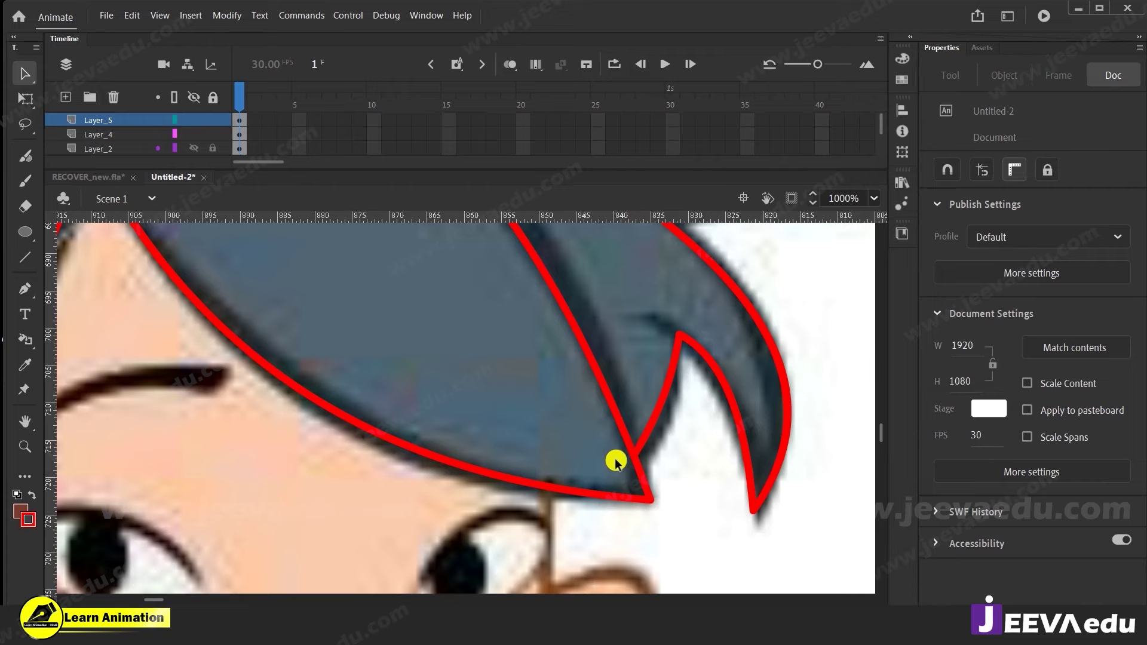
pyautogui.press('z')
pyautogui.keyDown('alt'); pyautogui.click(528, 392); pyautogui.keyUp('alt')
pyautogui.keyDown('alt'); pyautogui.click(501, 397); pyautogui.keyUp('alt')
pyautogui.moveTo(462, 432); pyautogui.dragTo(580, 423)
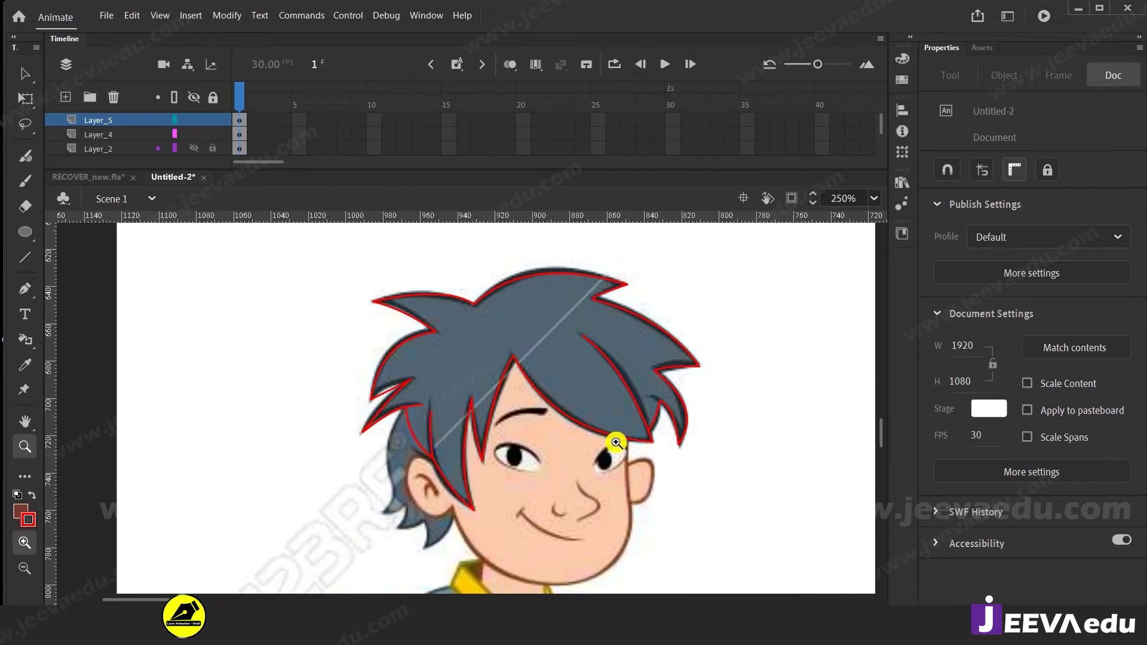
# Sample the dark brown of the eyebrow on the finished bald head as the fill colour
pyautogui.keyDown('alt'); pyautogui.click(647, 474); pyautogui.keyUp('alt')
pyautogui.keyDown('alt'); pyautogui.click(541, 443); pyautogui.keyUp('alt')
pyautogui.keyDown('alt'); pyautogui.click(555, 436); pyautogui.keyUp('alt')
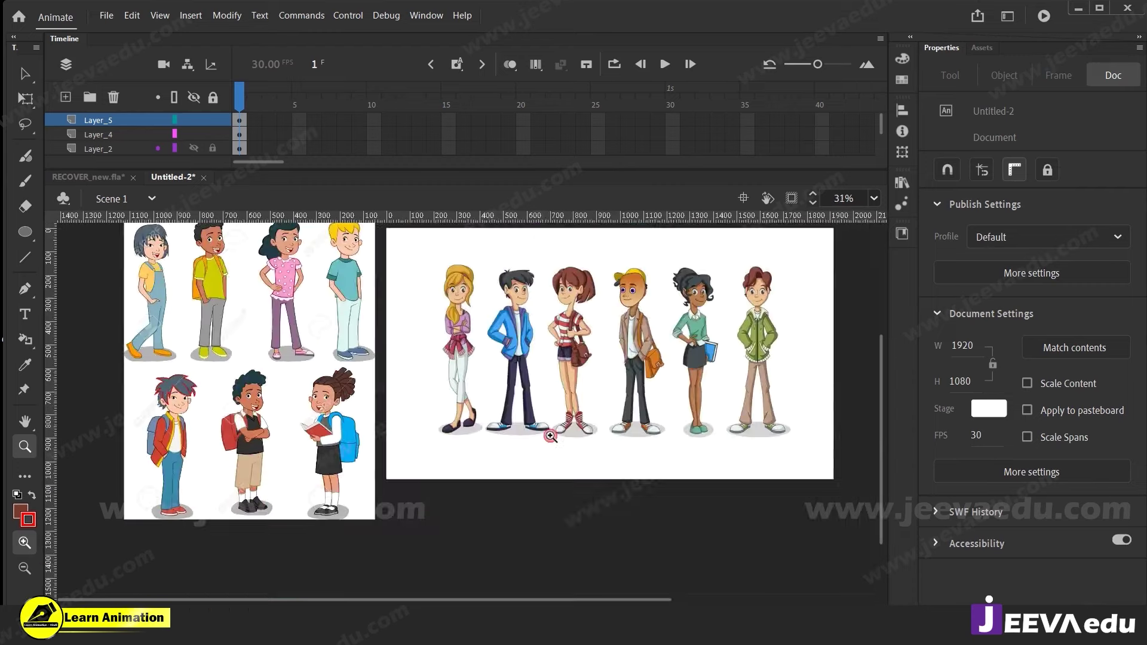
pyautogui.click(634, 353)
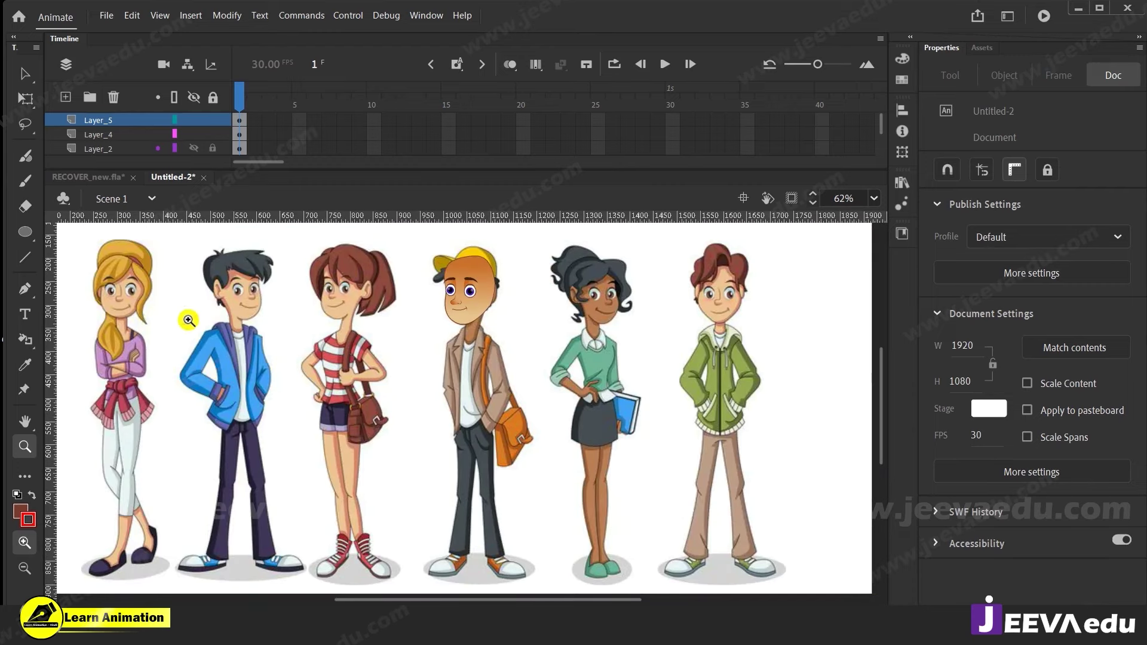
pyautogui.click(489, 322)
pyautogui.click(452, 352)
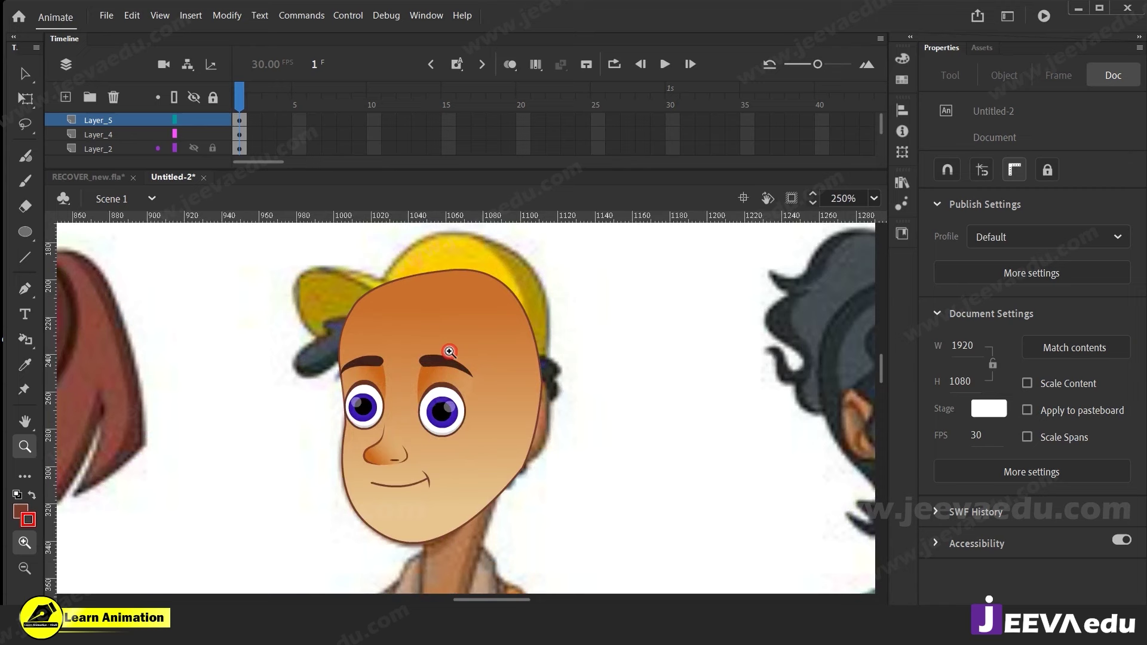
pyautogui.click(444, 396)
pyautogui.press('i')
pyautogui.click(457, 345)
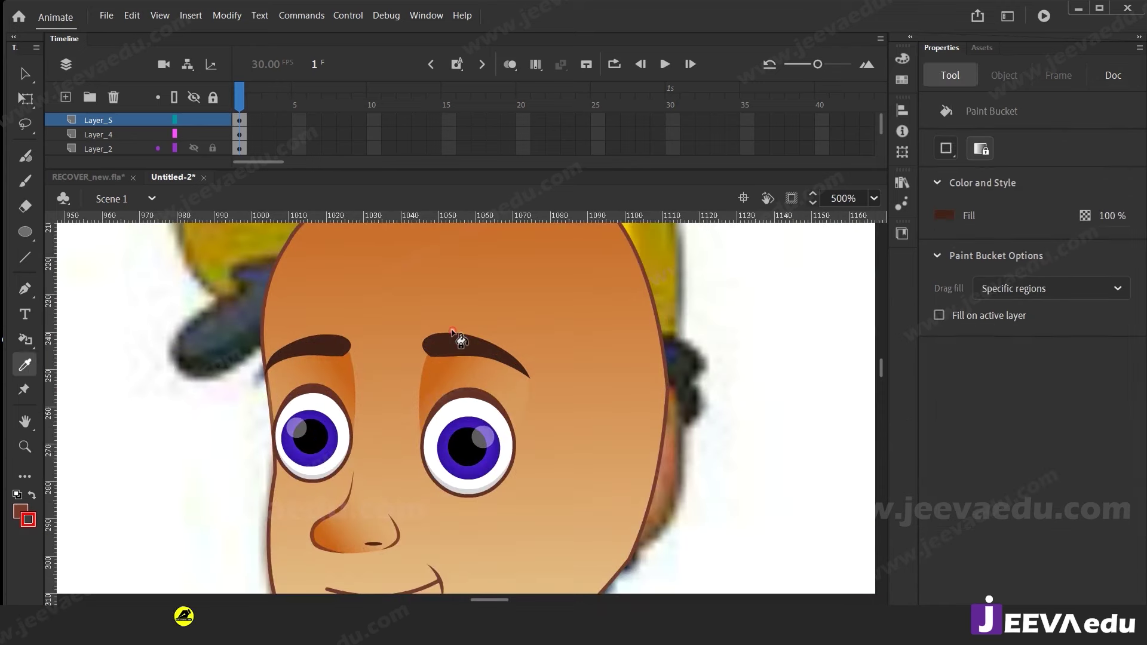
# Fill the traced hair of the grey-haired boy with the sampled dark brown using the Paint Bucket
pyautogui.press('z')
pyautogui.keyDown('alt'); pyautogui.click(332, 483); pyautogui.keyUp('alt')
pyautogui.moveTo(341, 458); pyautogui.dragTo(354, 447)
pyautogui.keyDown('alt'); pyautogui.click(387, 440); pyautogui.keyUp('alt')
pyautogui.keyDown('alt'); pyautogui.click(407, 443); pyautogui.keyUp('alt')
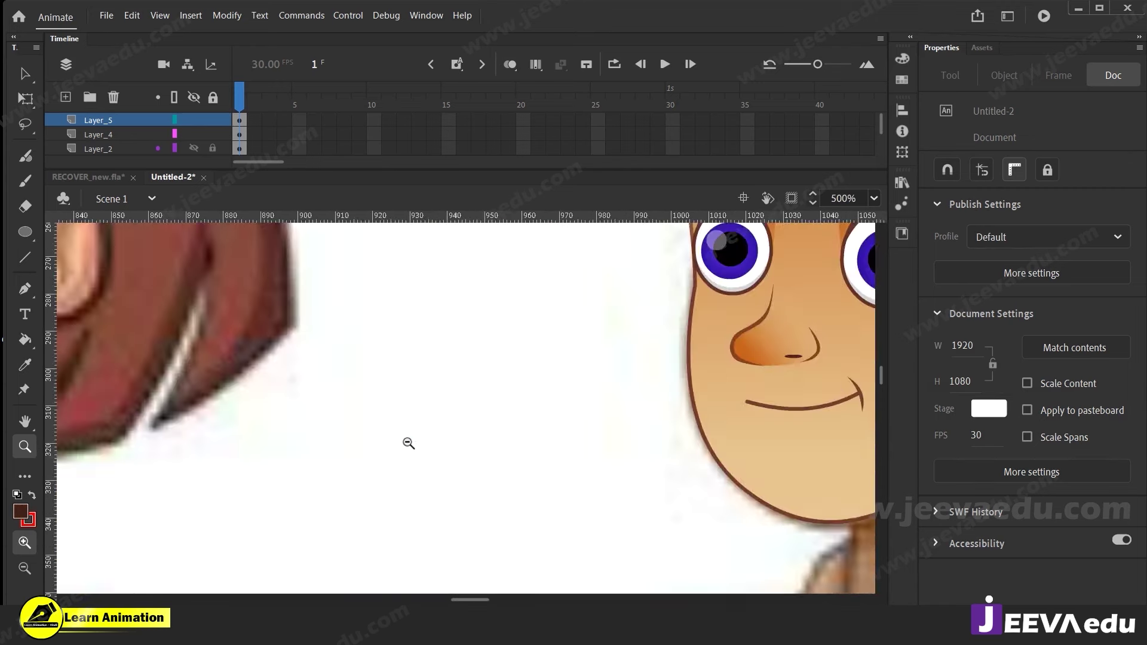
pyautogui.keyDown('alt'); pyautogui.click(409, 443); pyautogui.keyUp('alt')
pyautogui.keyDown('alt'); pyautogui.click(409, 445); pyautogui.keyUp('alt')
pyautogui.keyDown('alt'); pyautogui.click(410, 449); pyautogui.keyUp('alt')
pyautogui.keyDown('alt'); pyautogui.click(409, 452); pyautogui.keyUp('alt')
pyautogui.click(263, 466)
pyautogui.click(358, 379)
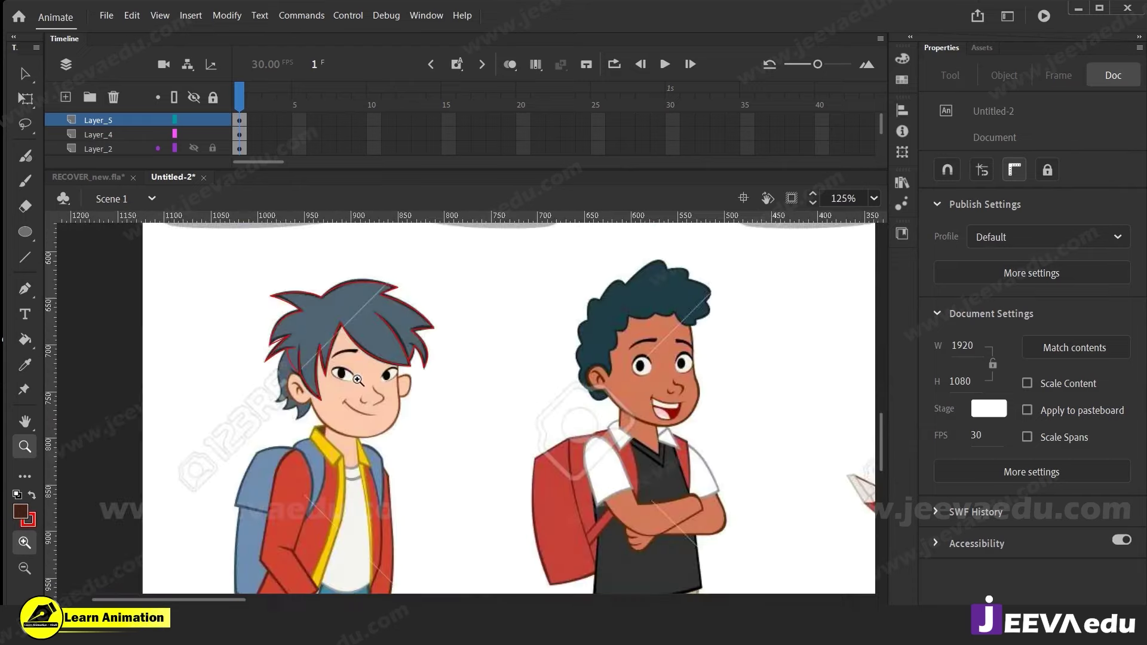
pyautogui.click(332, 347)
pyautogui.press('k')
pyautogui.click(508, 344)
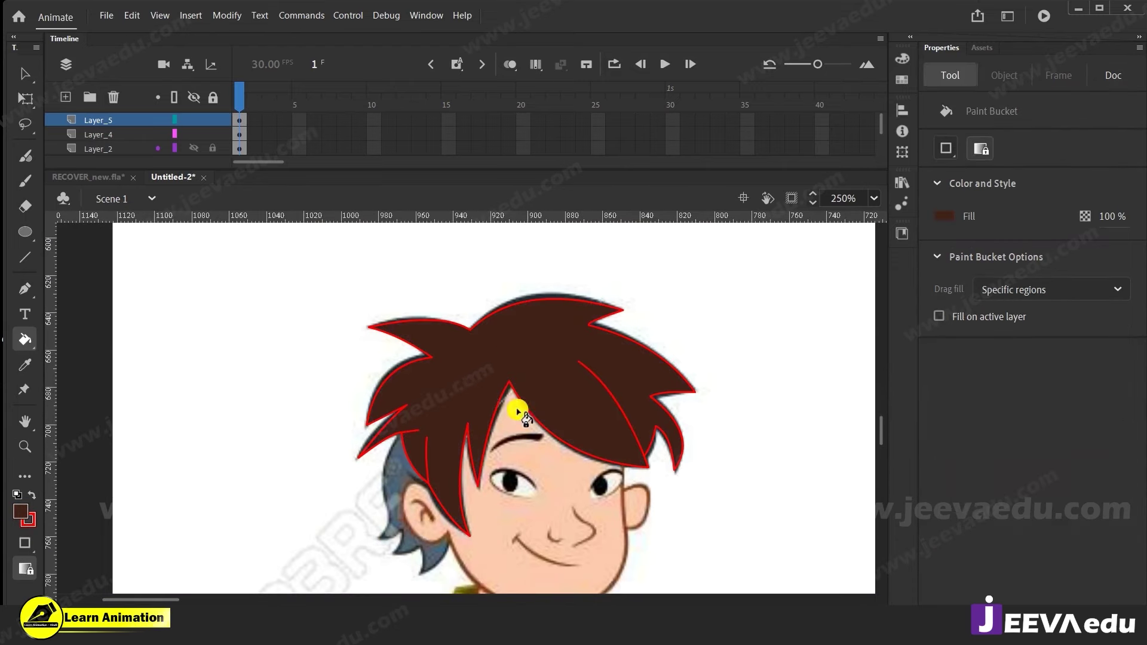
pyautogui.press('v')
pyautogui.click(486, 392)
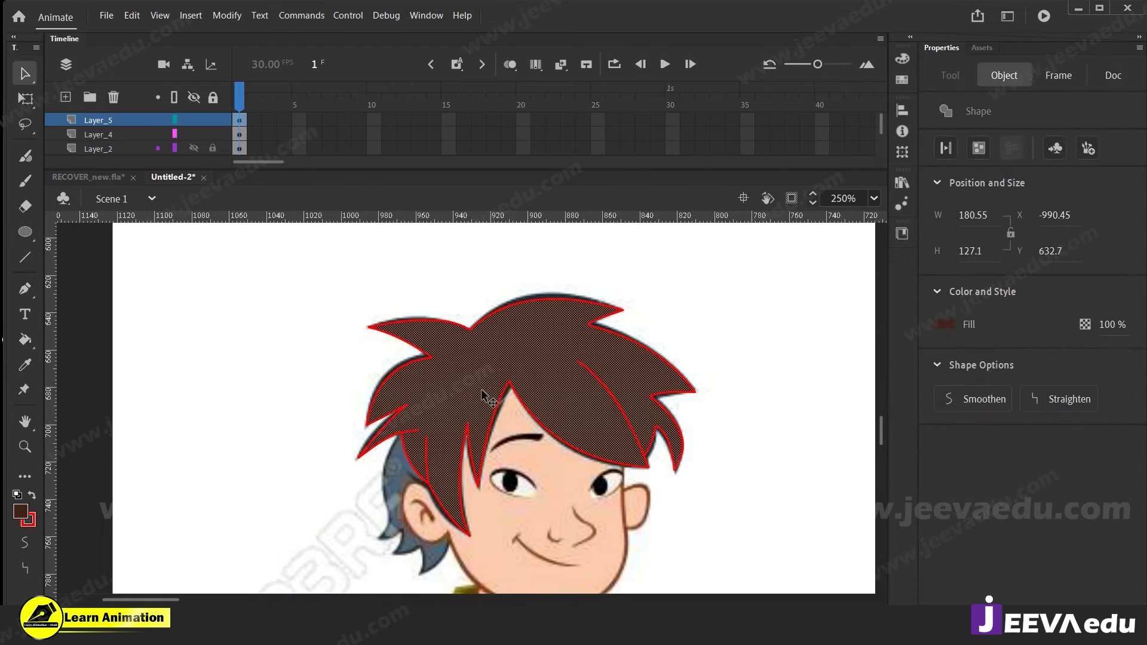
pyautogui.doubleClick(485, 394)
pyautogui.click(21, 512)
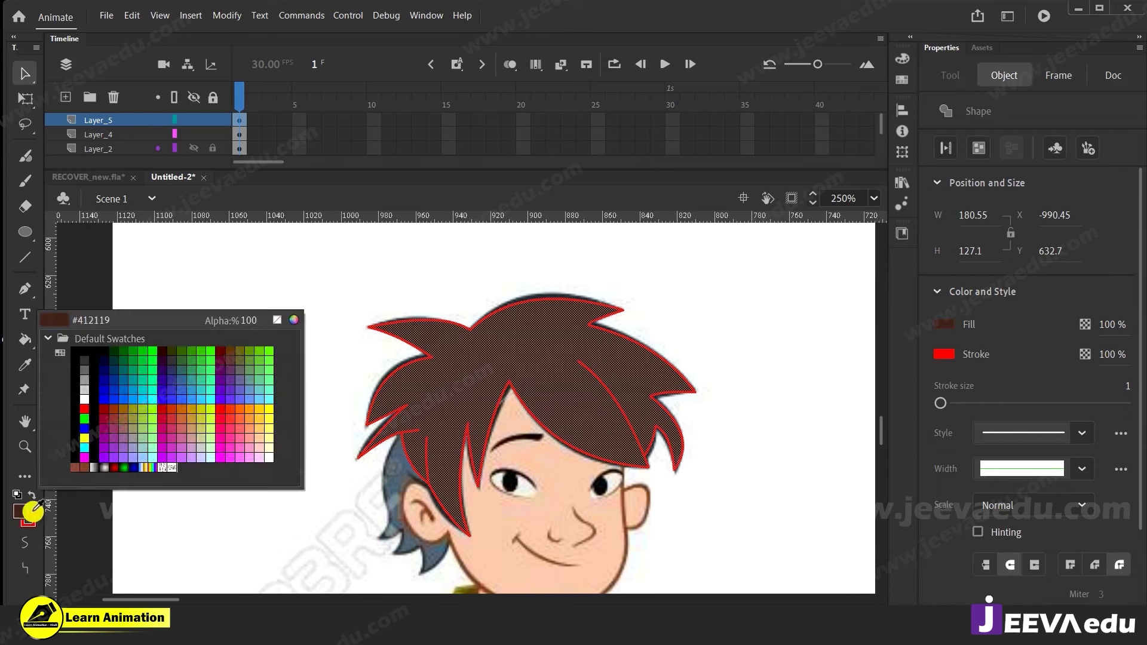
pyautogui.click(26, 509)
pyautogui.click(36, 524)
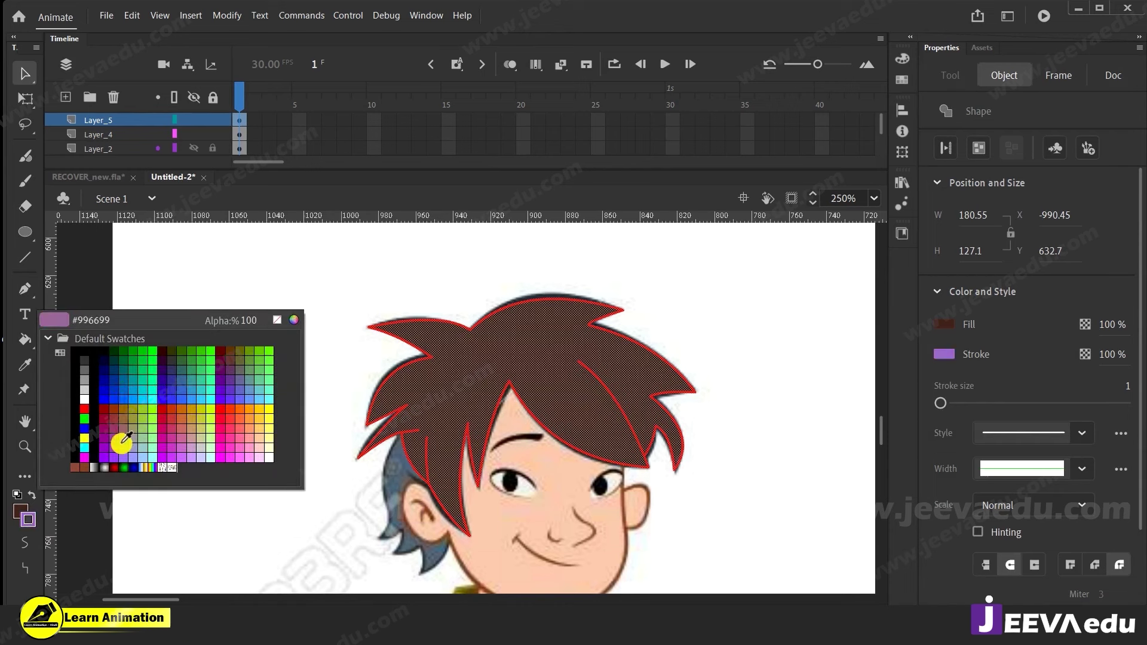
pyautogui.click(302, 317)
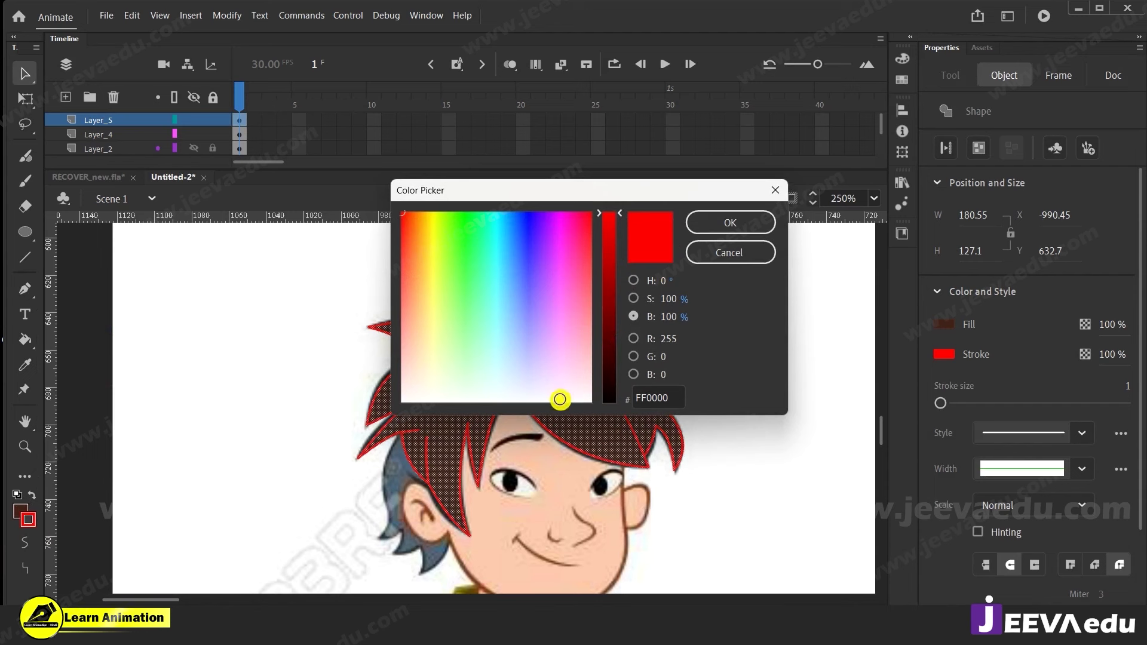
pyautogui.click(696, 252)
pyautogui.click(220, 453)
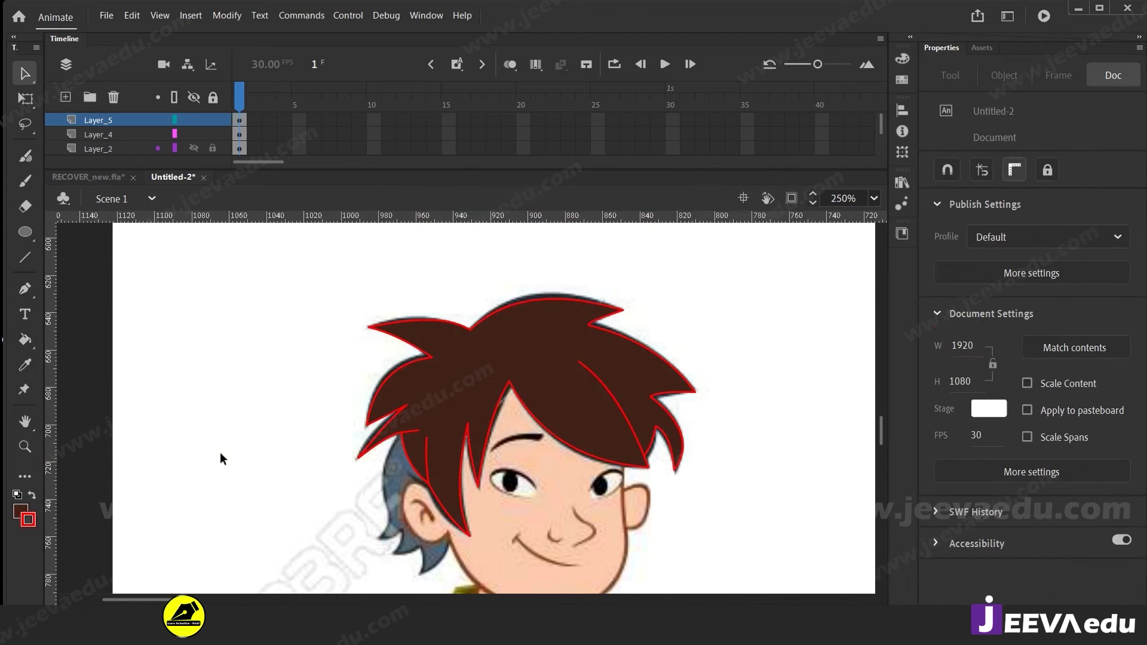
pyautogui.click(30, 523)
pyautogui.press('Escape')
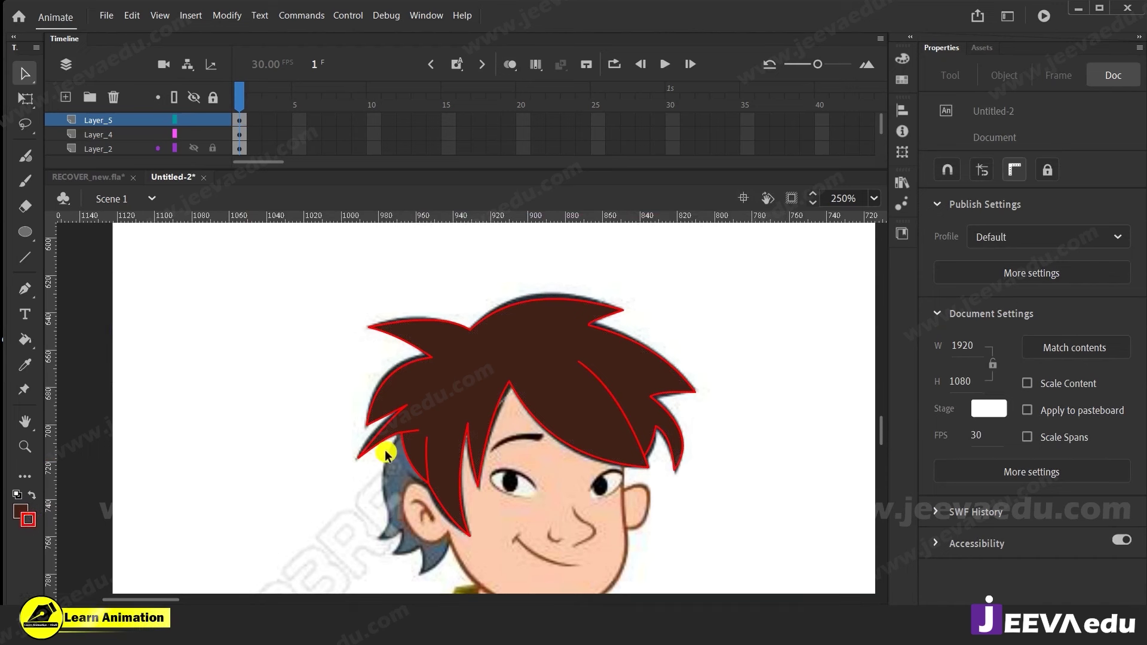
# Recolour the hair's red outlines with the brown of its fill, darkened to #1F100C
pyautogui.click(467, 403)
pyautogui.click(22, 529)
pyautogui.click(31, 521)
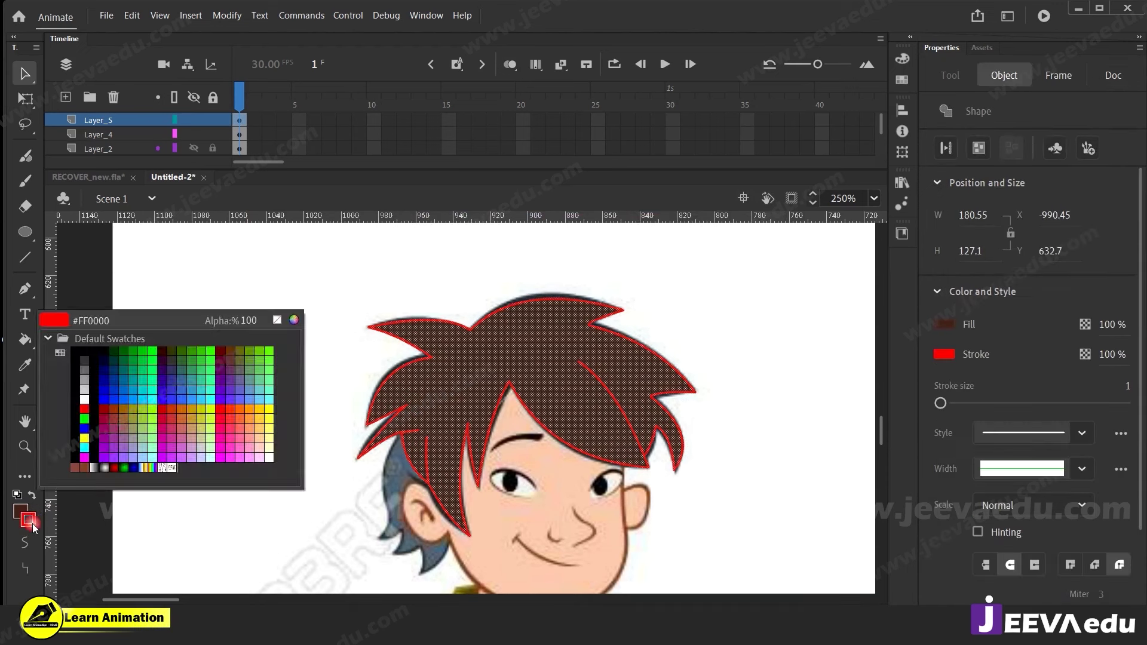
pyautogui.click(425, 405)
pyautogui.click(29, 524)
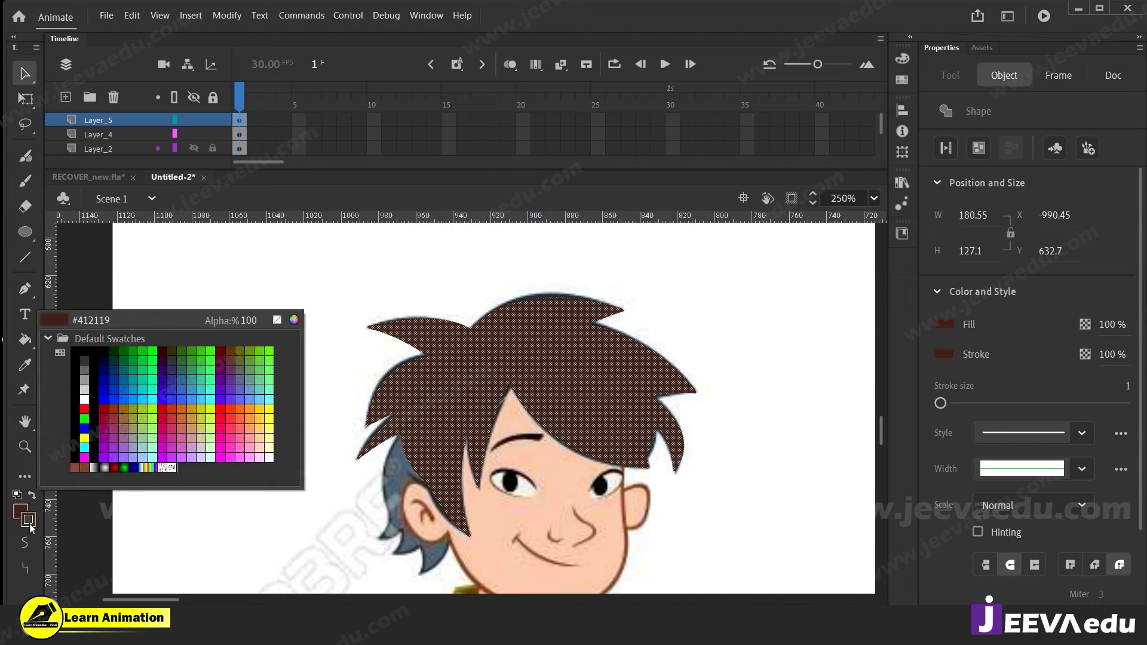
pyautogui.click(293, 317)
pyautogui.moveTo(617, 301); pyautogui.dragTo(609, 389)
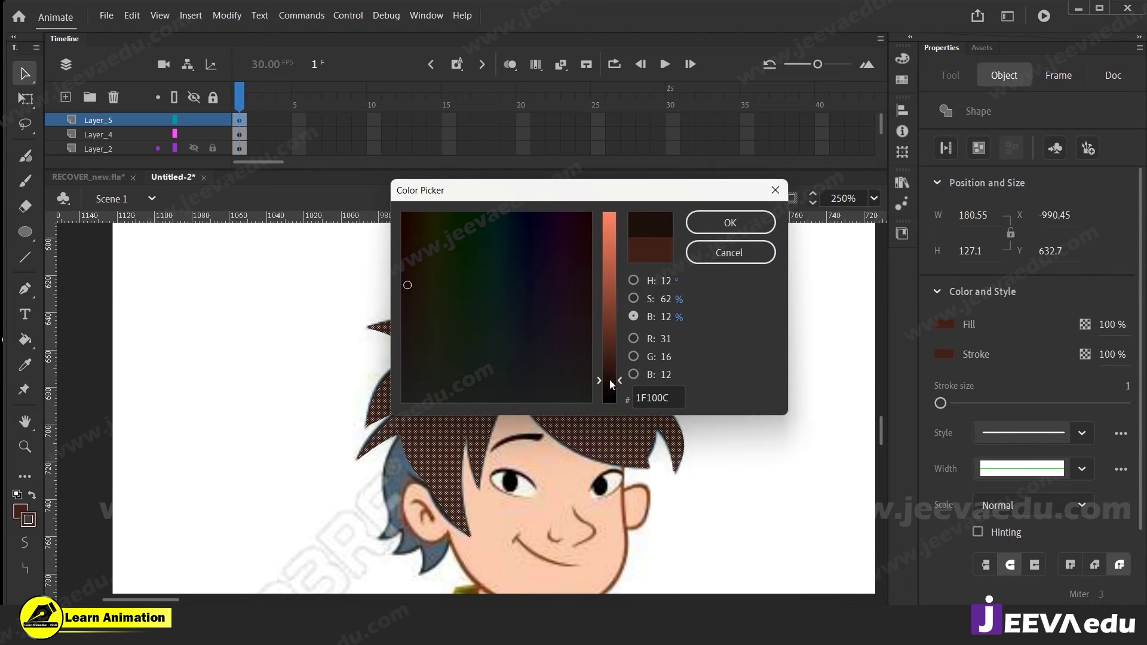
pyautogui.click(716, 225)
pyautogui.click(317, 445)
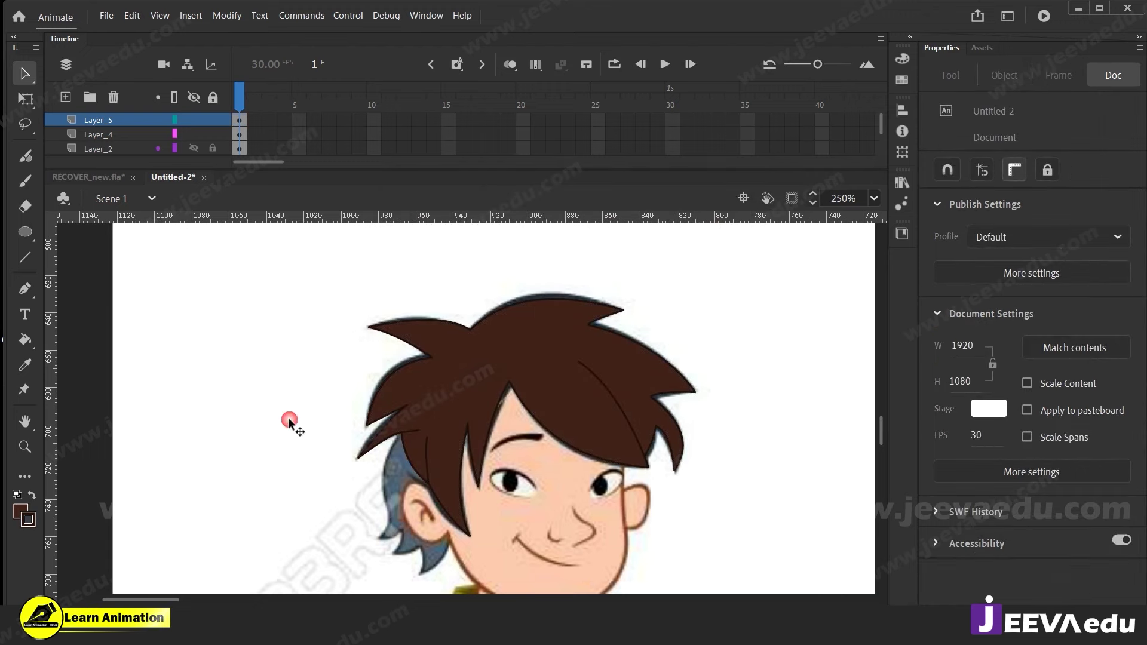
# Examine the recoloured hair outline and strand lines around the ear and forehead
pyautogui.press('z')
pyautogui.click(463, 462)
pyautogui.click(442, 458)
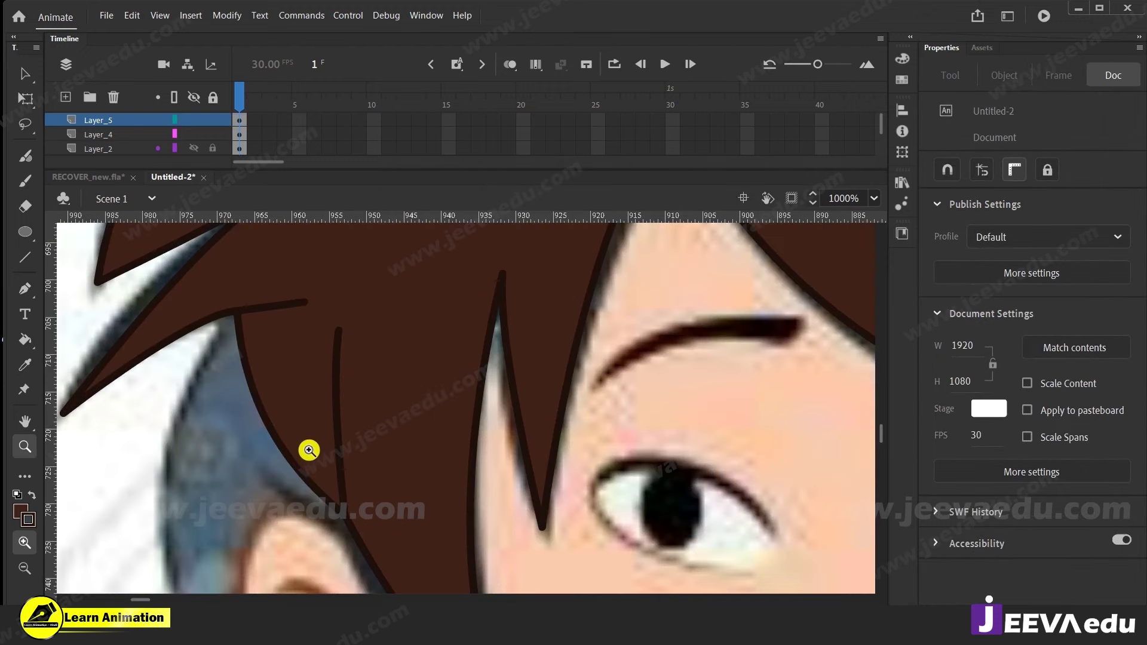
pyautogui.press('v')
pyautogui.click(305, 475)
pyautogui.click(302, 474)
pyautogui.press('z')
pyautogui.keyDown('alt'); pyautogui.click(295, 474); pyautogui.keyUp('alt')
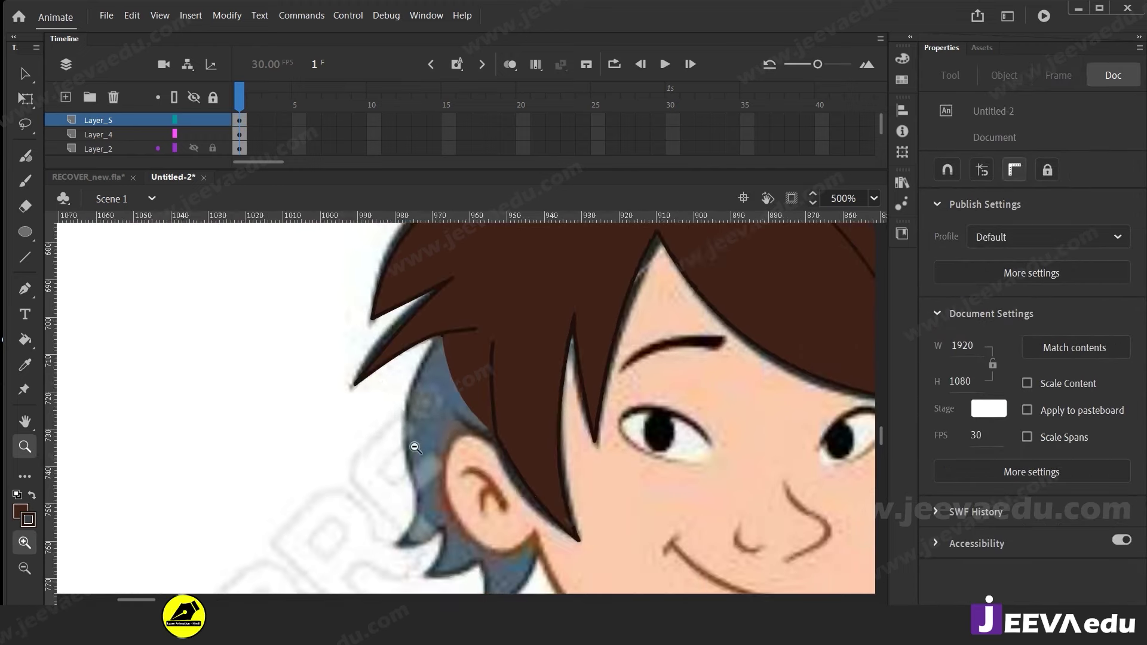
pyautogui.keyDown('alt'); pyautogui.click(452, 445); pyautogui.keyUp('alt')
pyautogui.keyDown('alt'); pyautogui.click(453, 445); pyautogui.keyUp('alt')
pyautogui.moveTo(570, 440); pyautogui.dragTo(461, 463)
pyautogui.press('v')
pyautogui.click(461, 379)
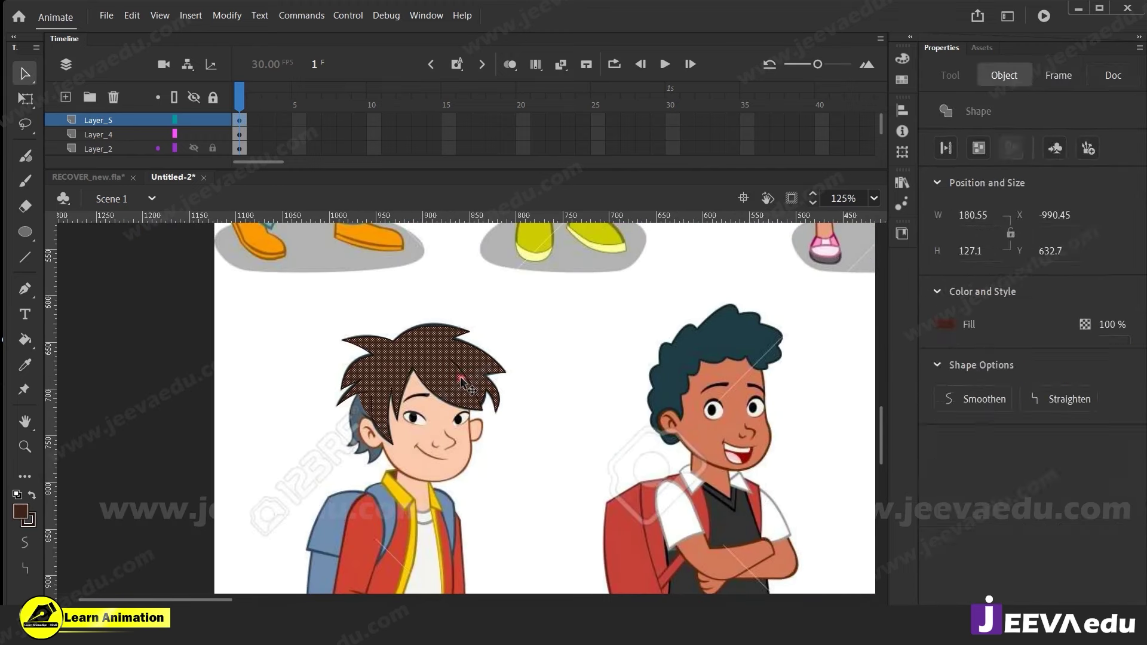
pyautogui.click(476, 435)
# Draw a short straight strand line from the notch beside the fringe tip inward into the hair
pyautogui.press('z')
pyautogui.click(457, 401)
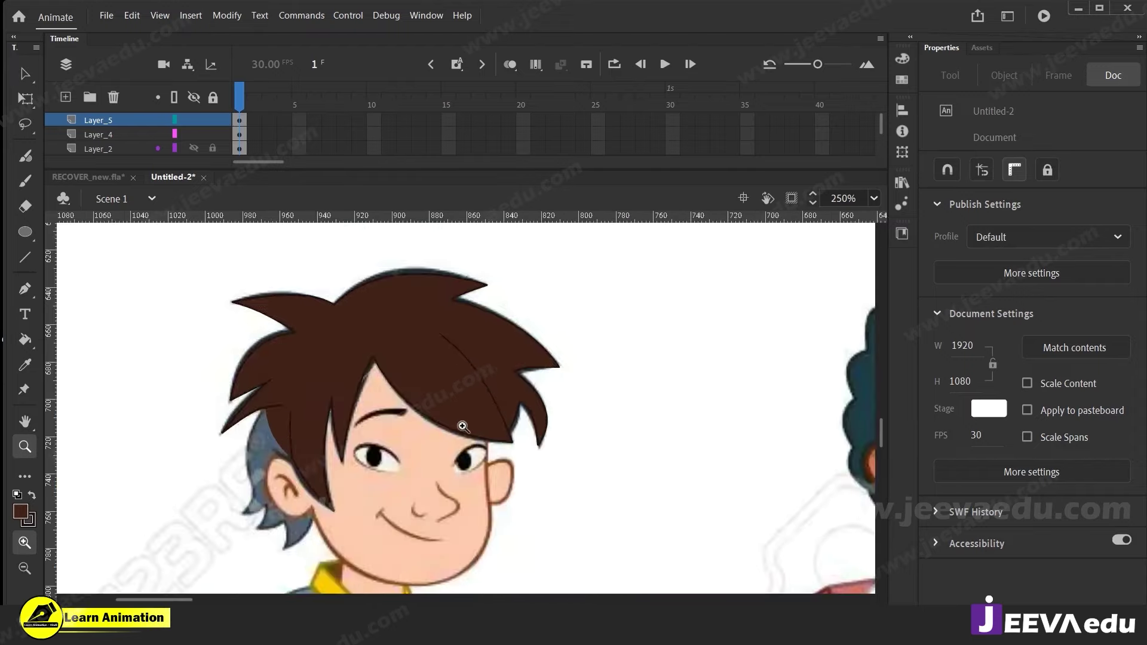
pyautogui.click(457, 402)
pyautogui.click(515, 456)
pyautogui.press('n')
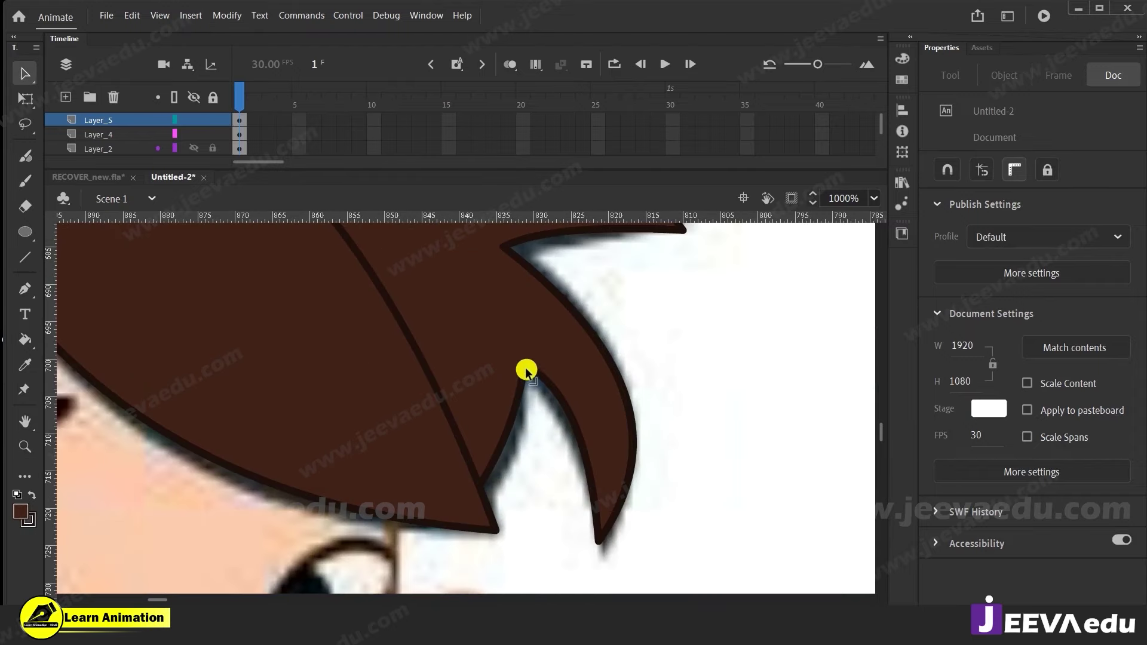
pyautogui.moveTo(526, 367)
pyautogui.mouseDown()
pyautogui.moveTo(497, 328)
pyautogui.moveTo(435, 297)
pyautogui.moveTo(436, 328)
pyautogui.mouseUp()
# Reshape the inner edge of the outer lock so it curves smoothly from the notch to the lock's tip
pyautogui.press('v')
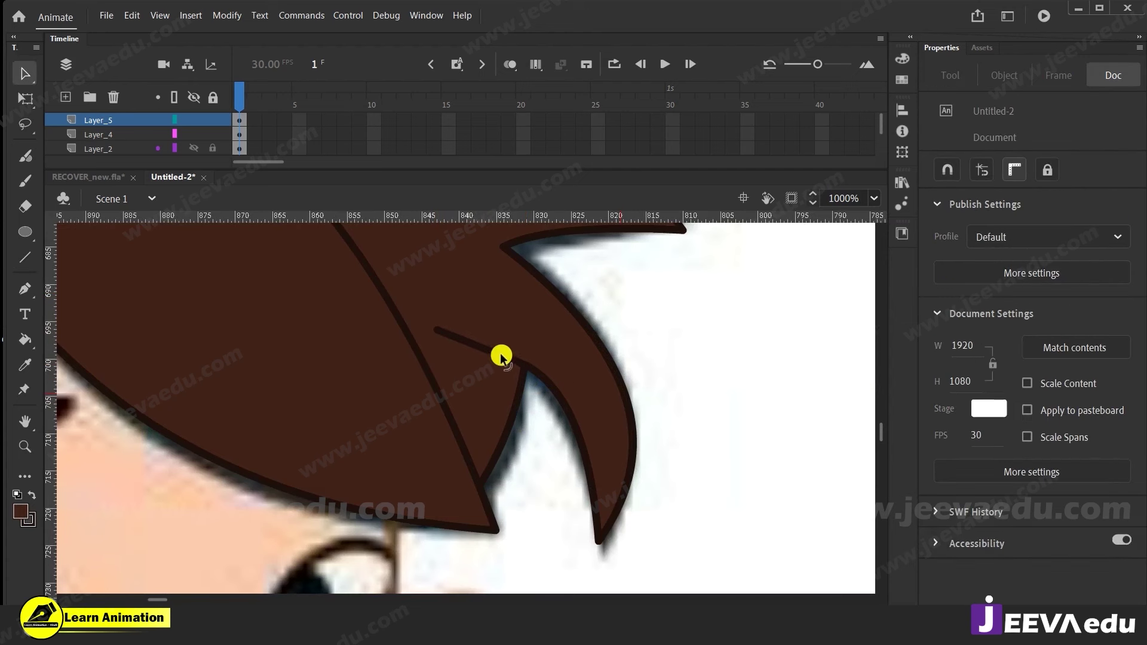
pyautogui.moveTo(552, 385)
pyautogui.mouseDown()
pyautogui.moveTo(551, 438)
pyautogui.moveTo(564, 430)
pyautogui.moveTo(575, 441)
pyautogui.mouseUp()
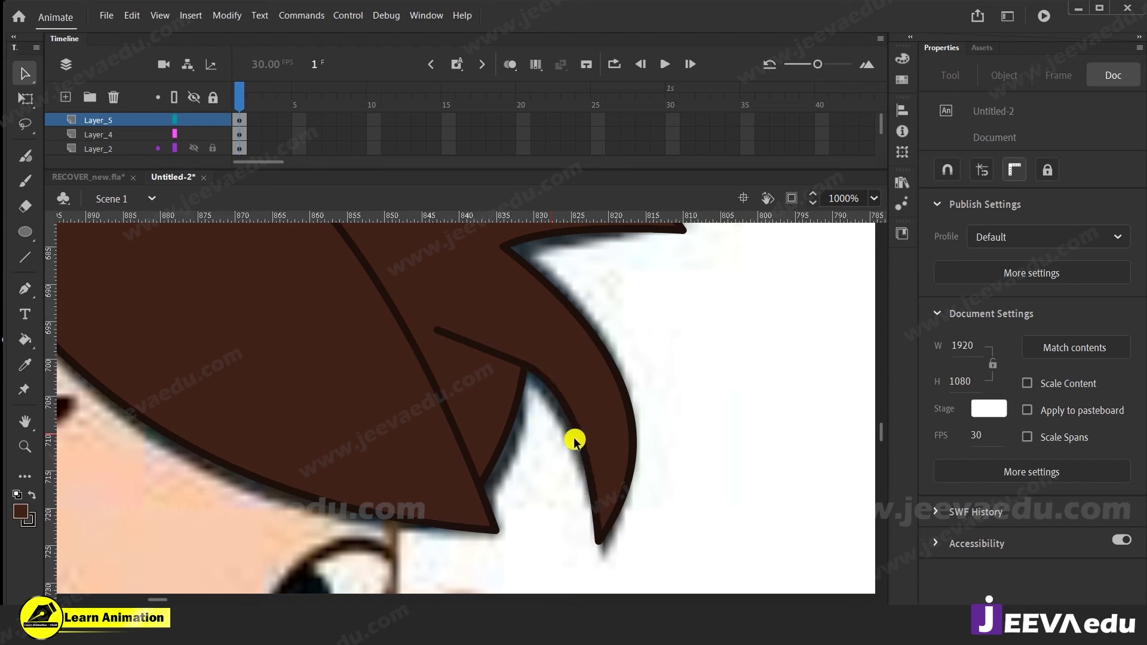
pyautogui.click(565, 413)
pyautogui.click(557, 422)
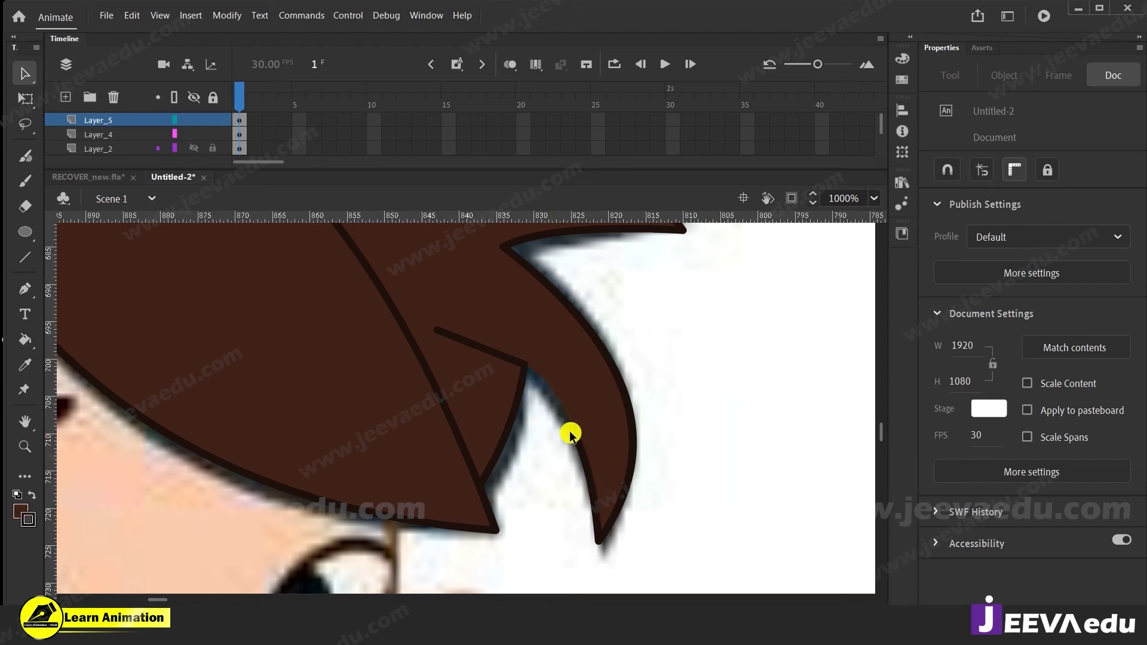
pyautogui.click(510, 347)
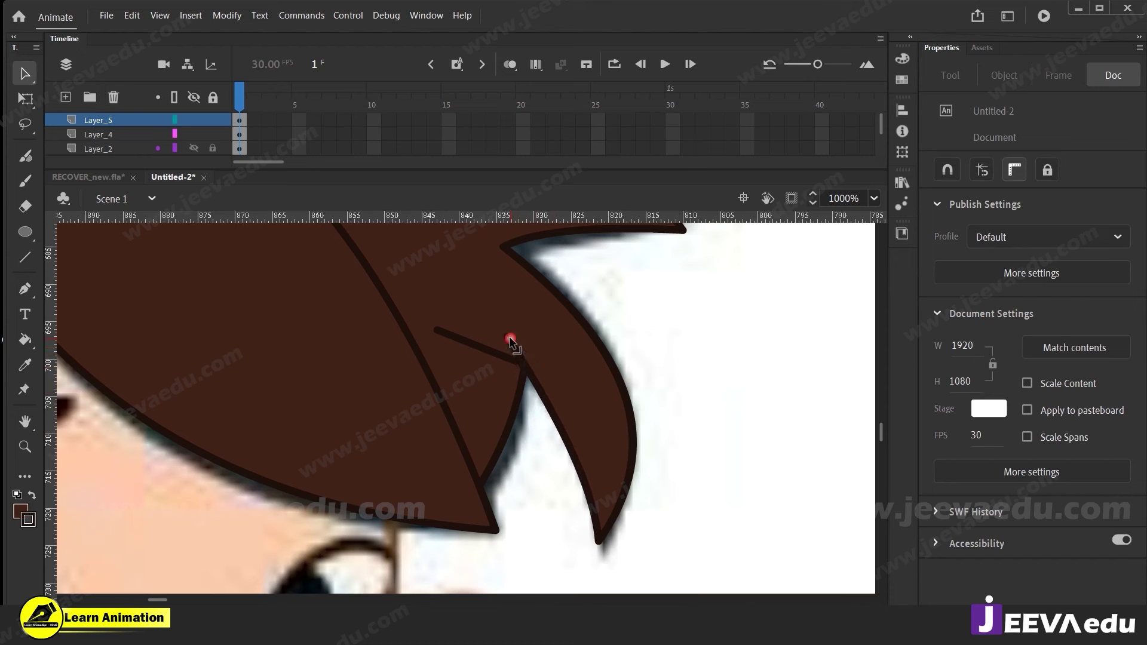
pyautogui.click(548, 395)
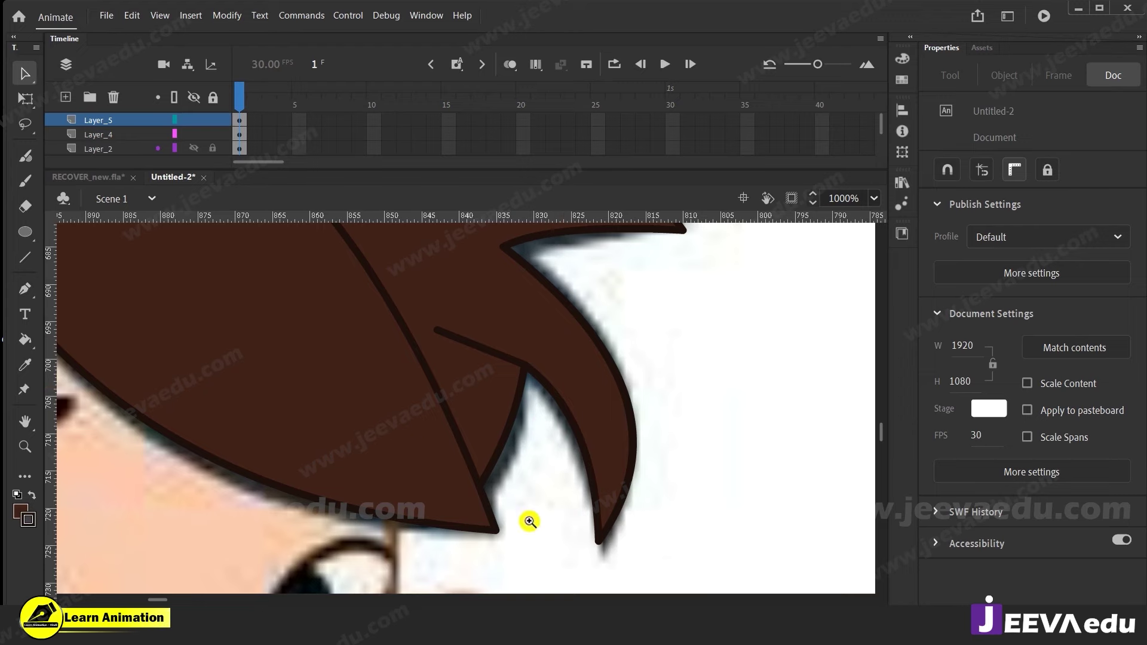
# Bend the short strand line at the notch into a gentle upward arc
pyautogui.press('z')
pyautogui.keyDown('alt'); pyautogui.click(510, 478); pyautogui.keyUp('alt')
pyautogui.keyDown('alt'); pyautogui.click(508, 439); pyautogui.keyUp('alt')
pyautogui.moveTo(447, 444); pyautogui.dragTo(532, 486)
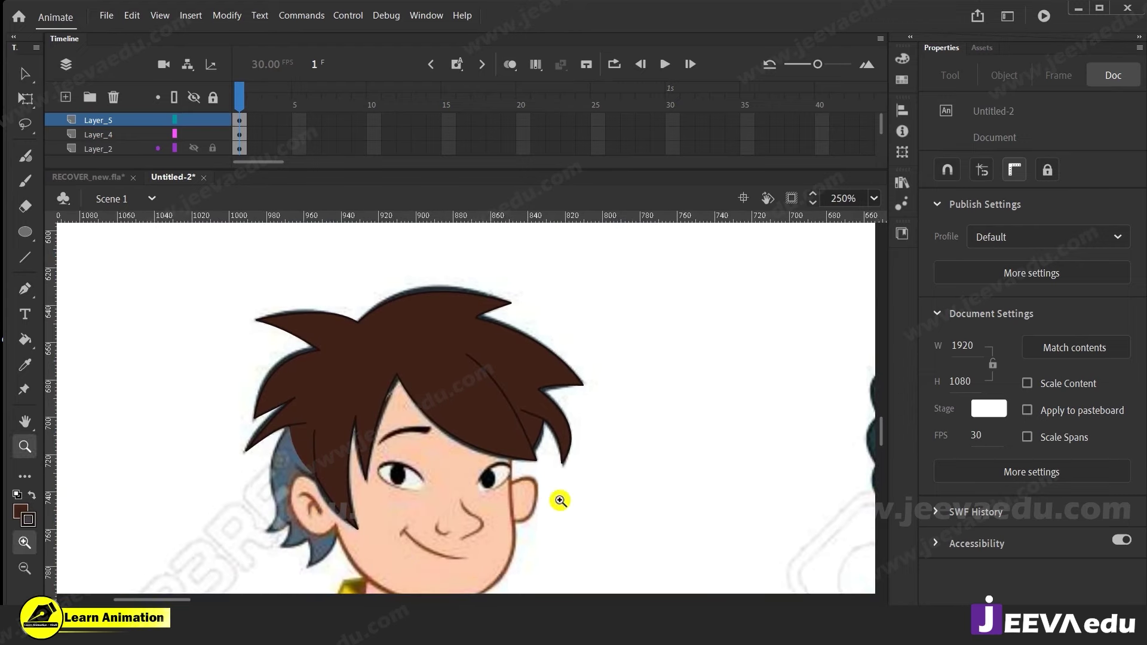
pyautogui.press('v')
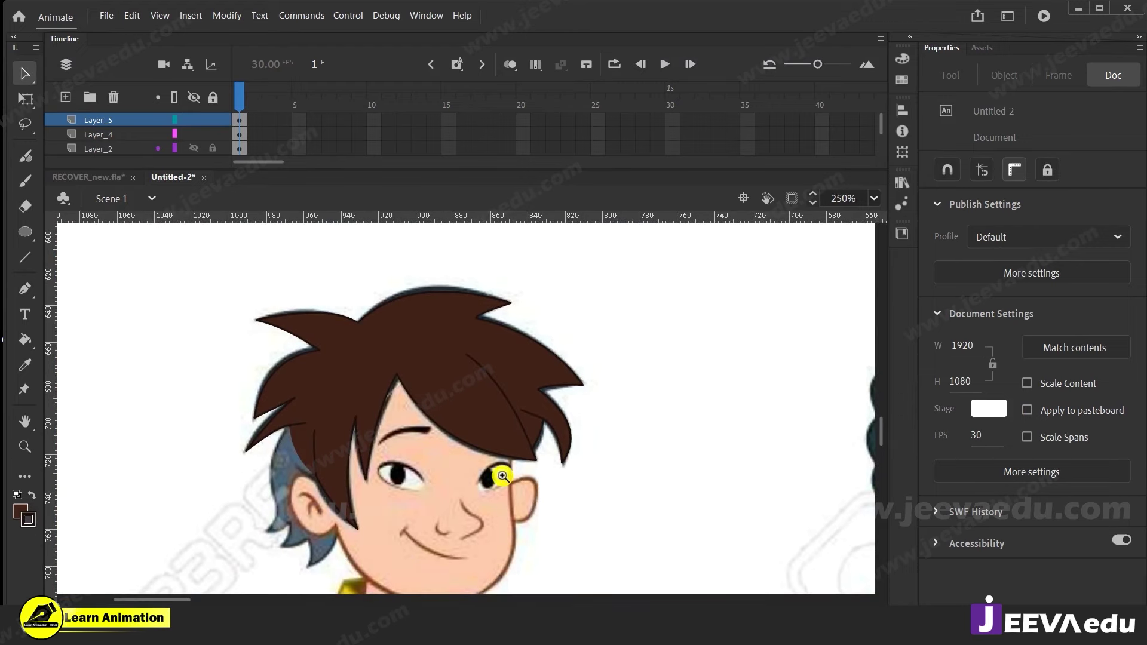
pyautogui.press('z')
pyautogui.click(492, 447)
pyautogui.click(508, 408)
pyautogui.click(601, 452)
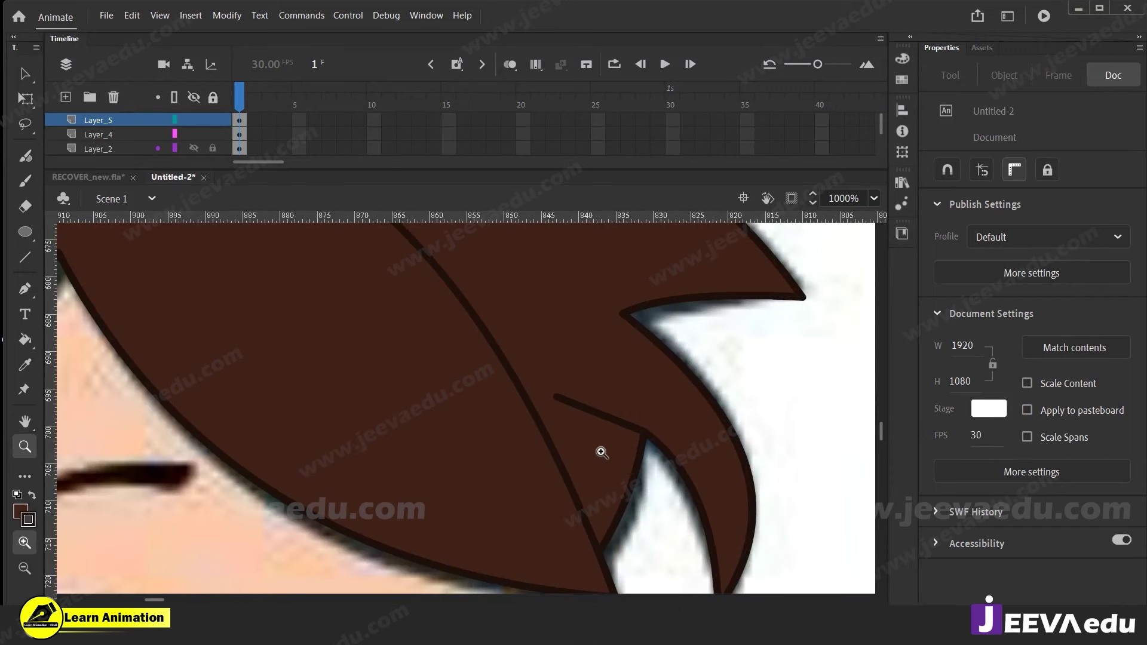
pyautogui.press('v')
pyautogui.moveTo(597, 420); pyautogui.dragTo(600, 412)
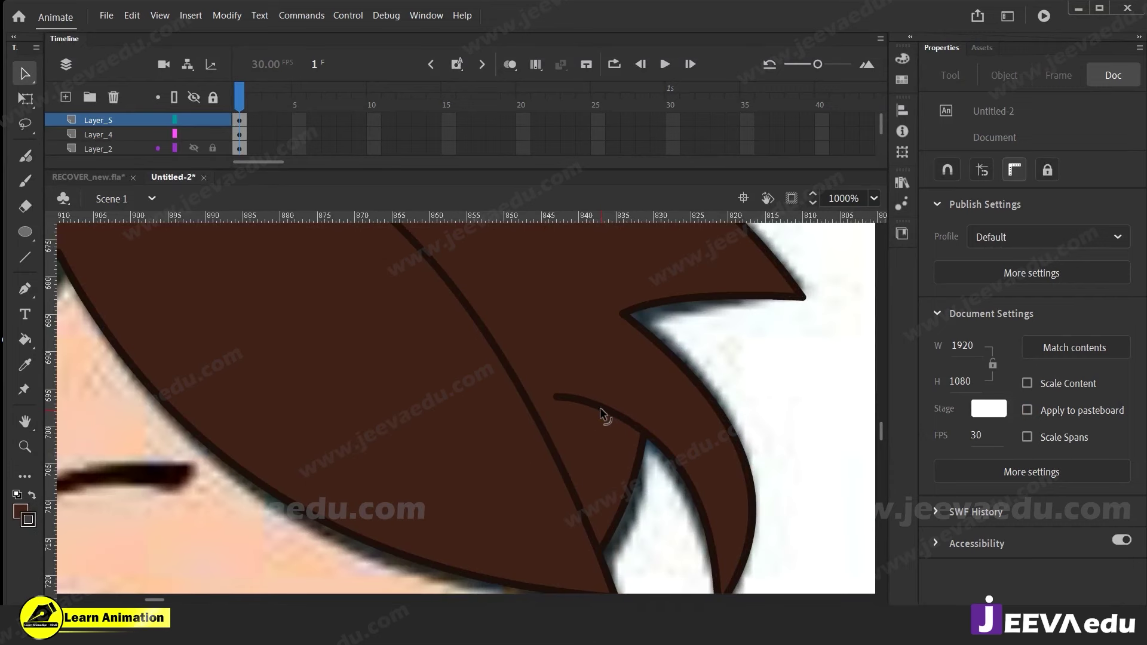
# Select the hair's fill together with its outlines and group them
pyautogui.press('z')
pyautogui.keyDown('alt'); pyautogui.click(464, 411); pyautogui.keyUp('alt')
pyautogui.keyDown('alt'); pyautogui.click(431, 413); pyautogui.keyUp('alt')
pyautogui.keyDown('alt'); pyautogui.click(428, 414); pyautogui.keyUp('alt')
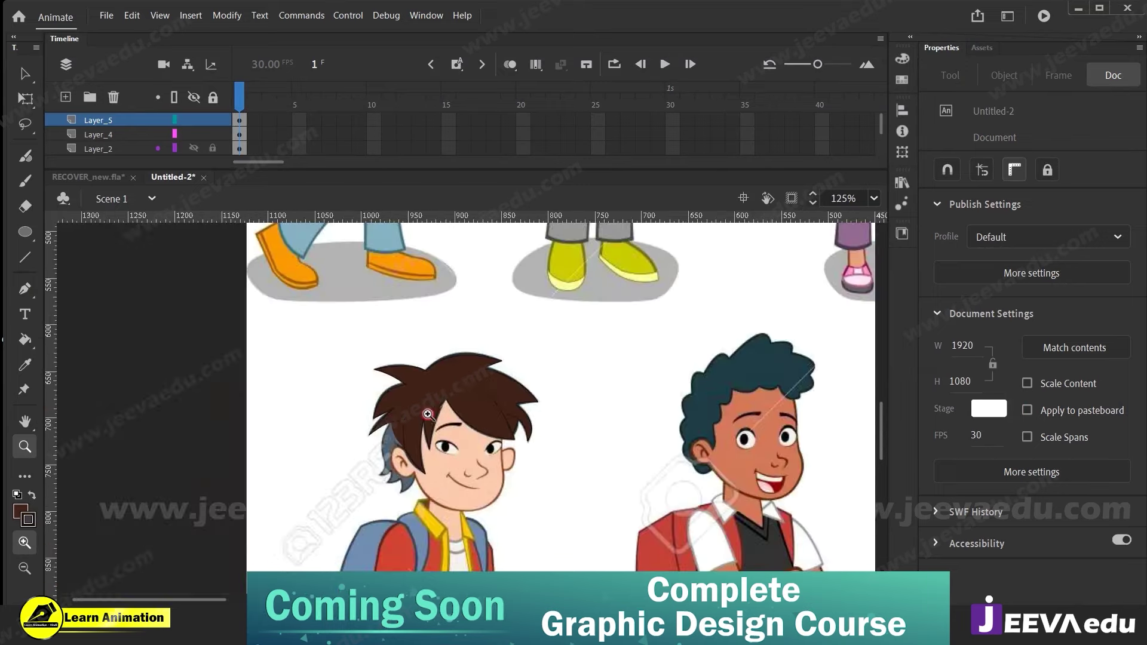
pyautogui.click(456, 446)
pyautogui.press('v')
pyautogui.click(403, 401)
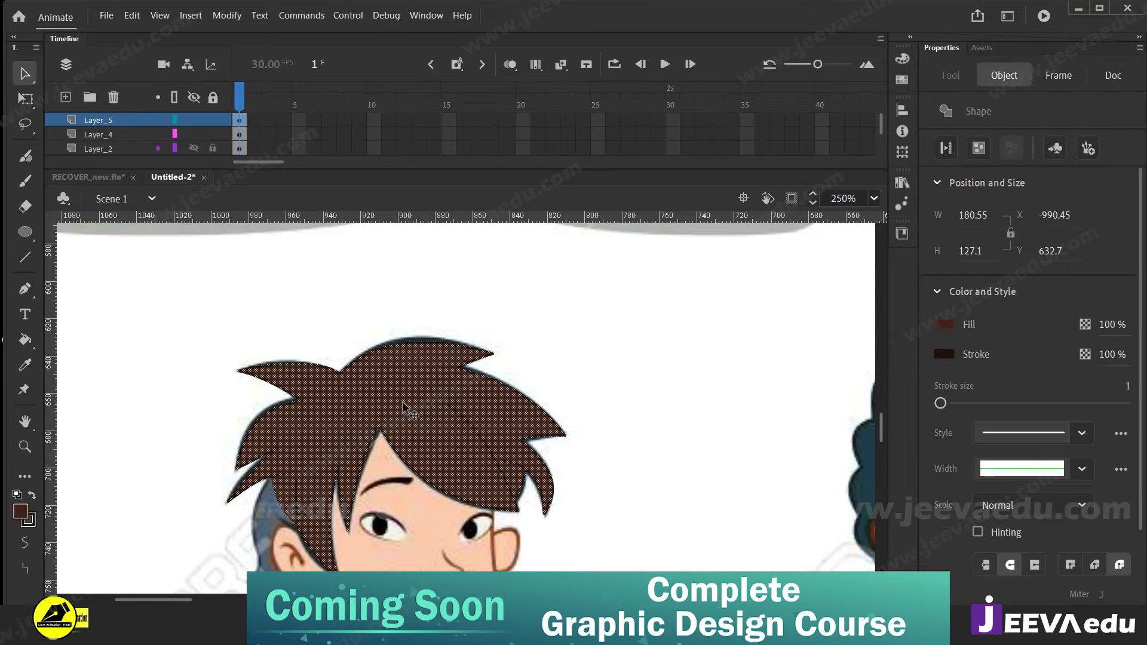
pyautogui.hotkey('ctrl', 'g')
# On a new layer, trace the back hair behind the boy's ear with the Paint Brush, closing it under the front hair, and fill it dark brown
pyautogui.moveTo(451, 469); pyautogui.dragTo(481, 411)
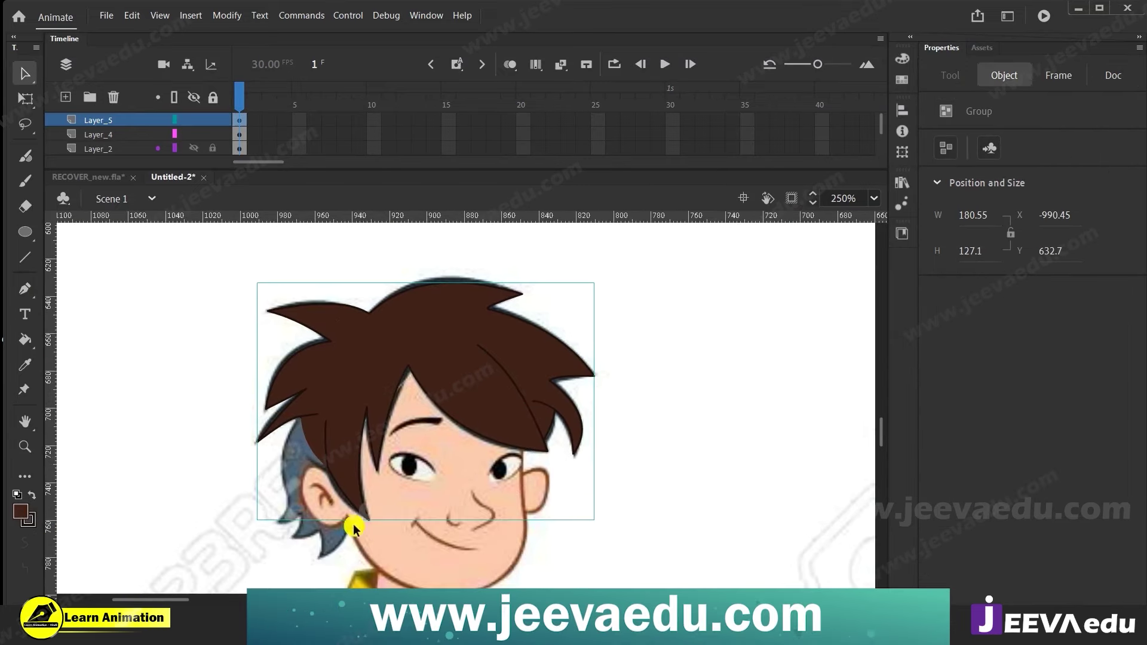
pyautogui.press('z')
pyautogui.click(350, 487)
pyautogui.moveTo(468, 464); pyautogui.dragTo(389, 515)
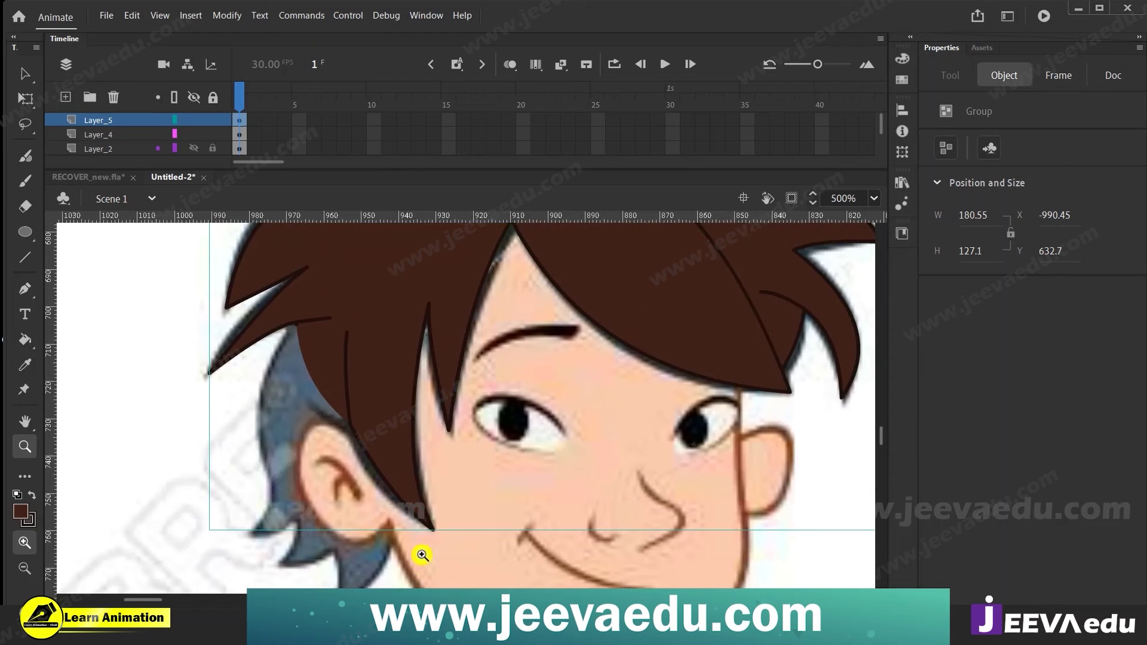
pyautogui.click(68, 98)
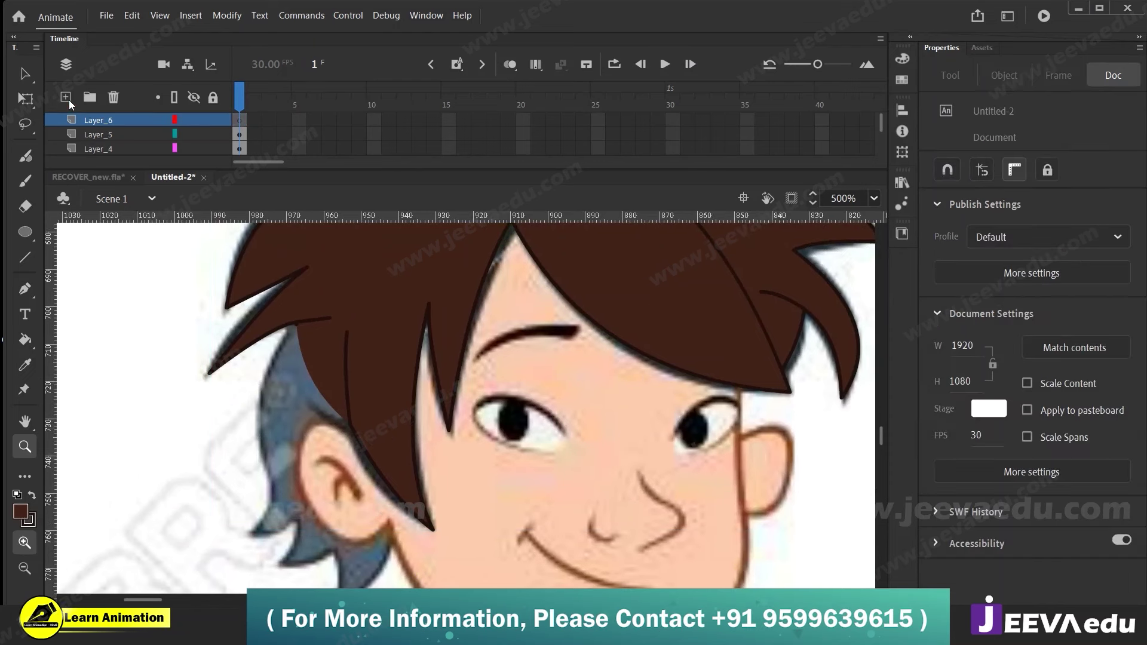
pyautogui.scroll(-1, 383, 456)
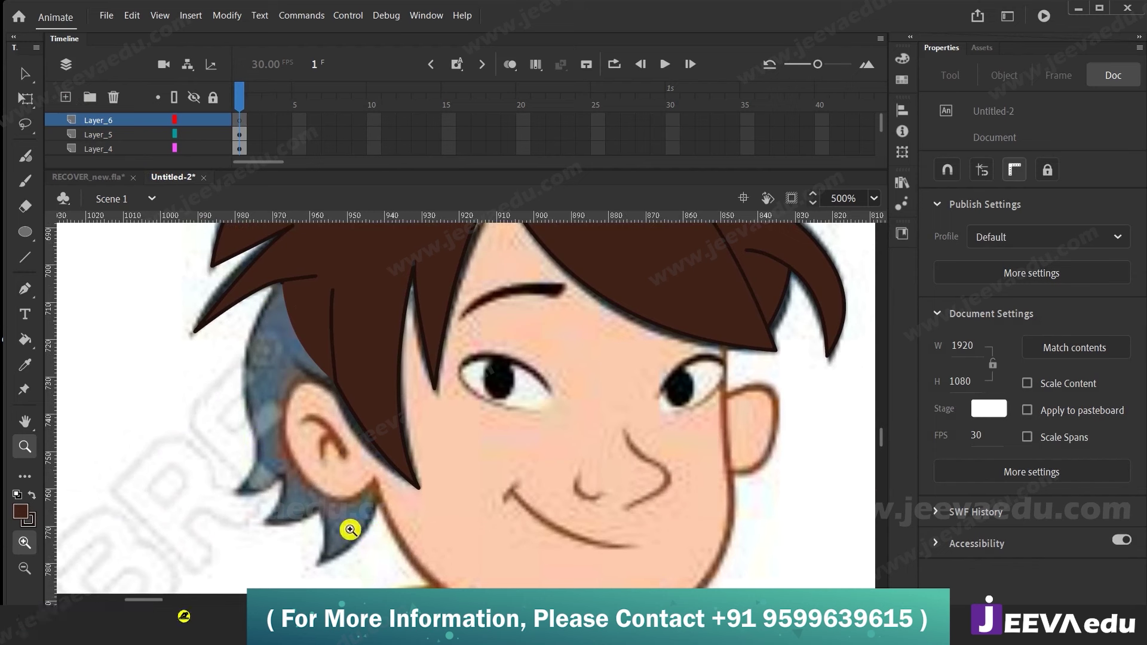
pyautogui.press('y')
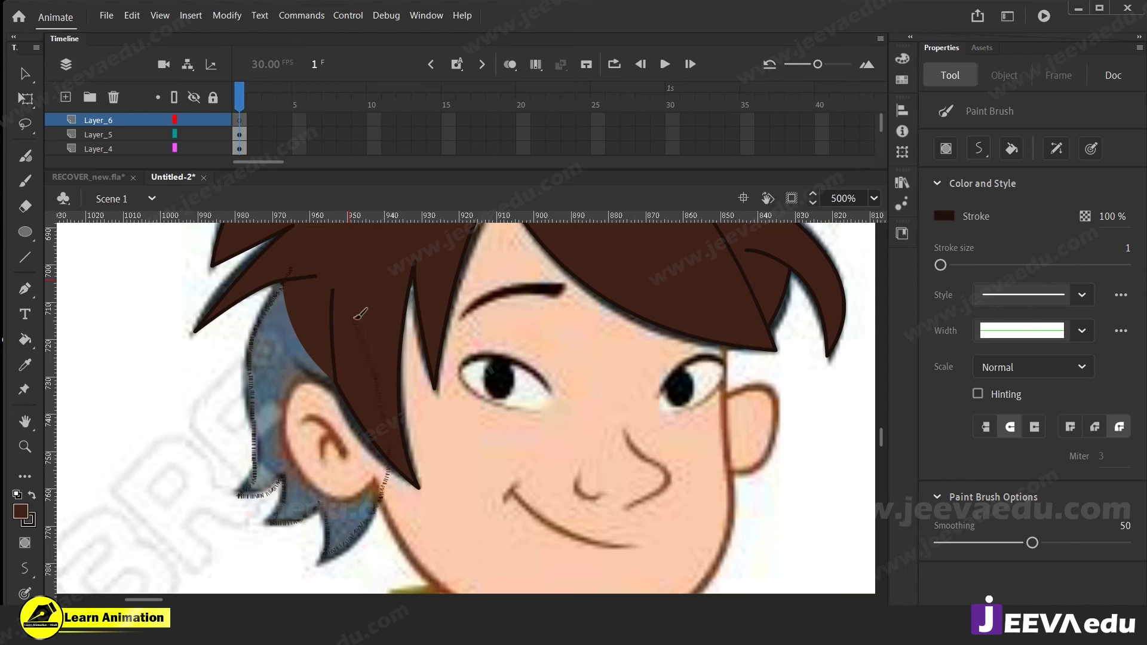
pyautogui.moveTo(285, 272); pyautogui.dragTo(274, 259)
pyautogui.click(308, 397)
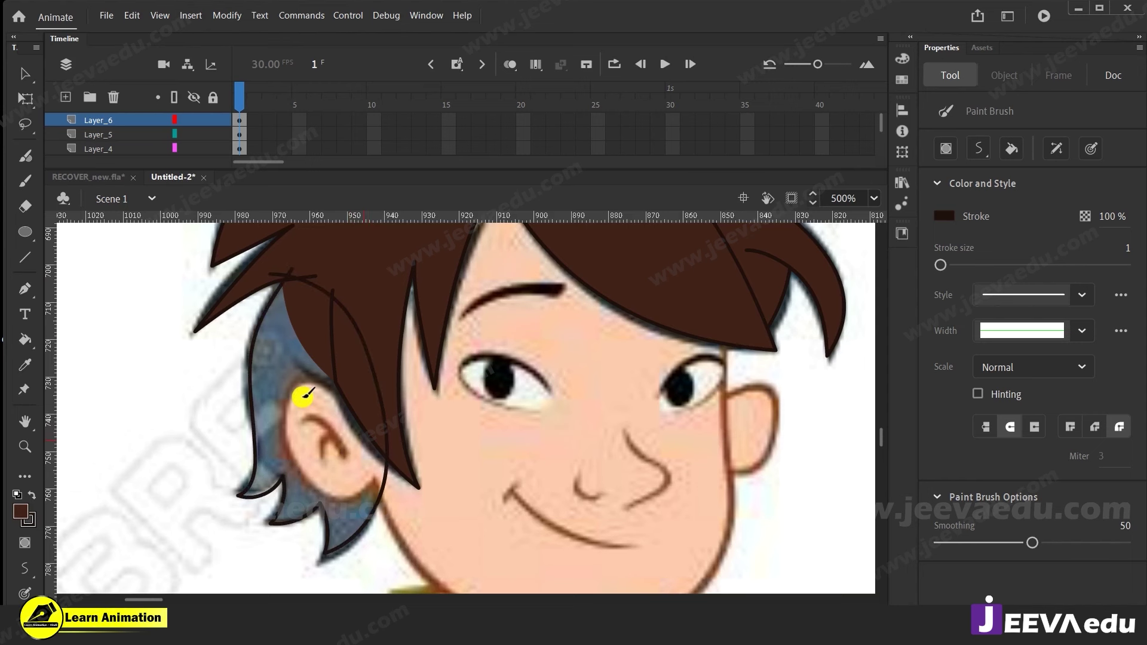
pyautogui.press('k')
pyautogui.click(313, 357)
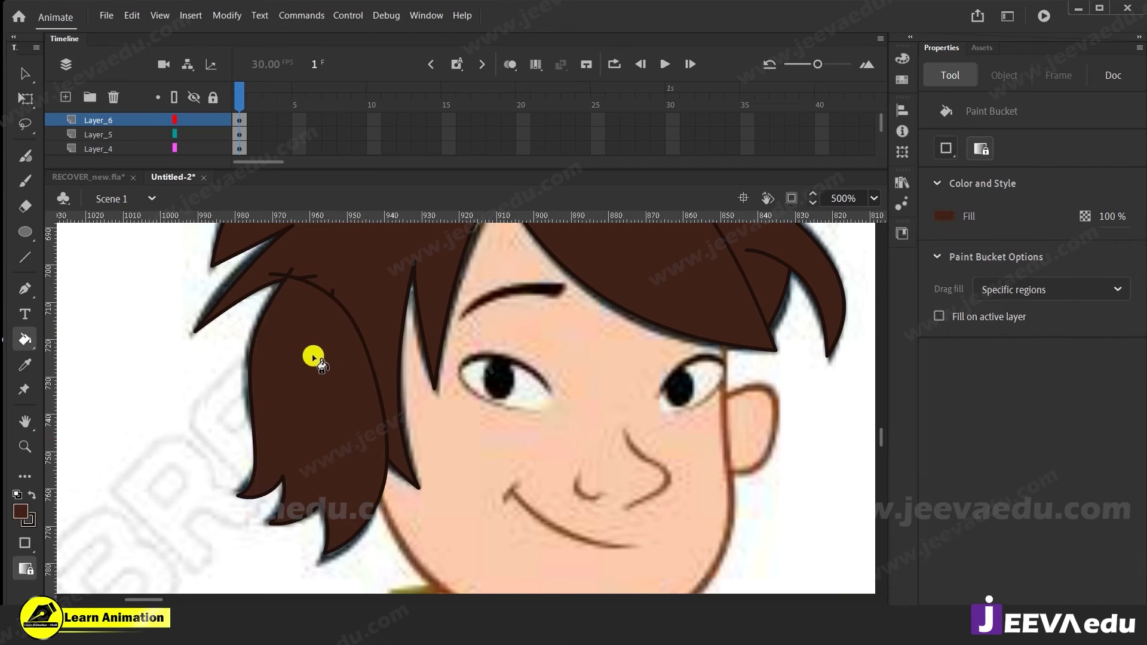
# Remove the stray stroke ends at the top of the back hair and pull its top corner up beneath the front hair
pyautogui.press('v')
pyautogui.click(276, 275)
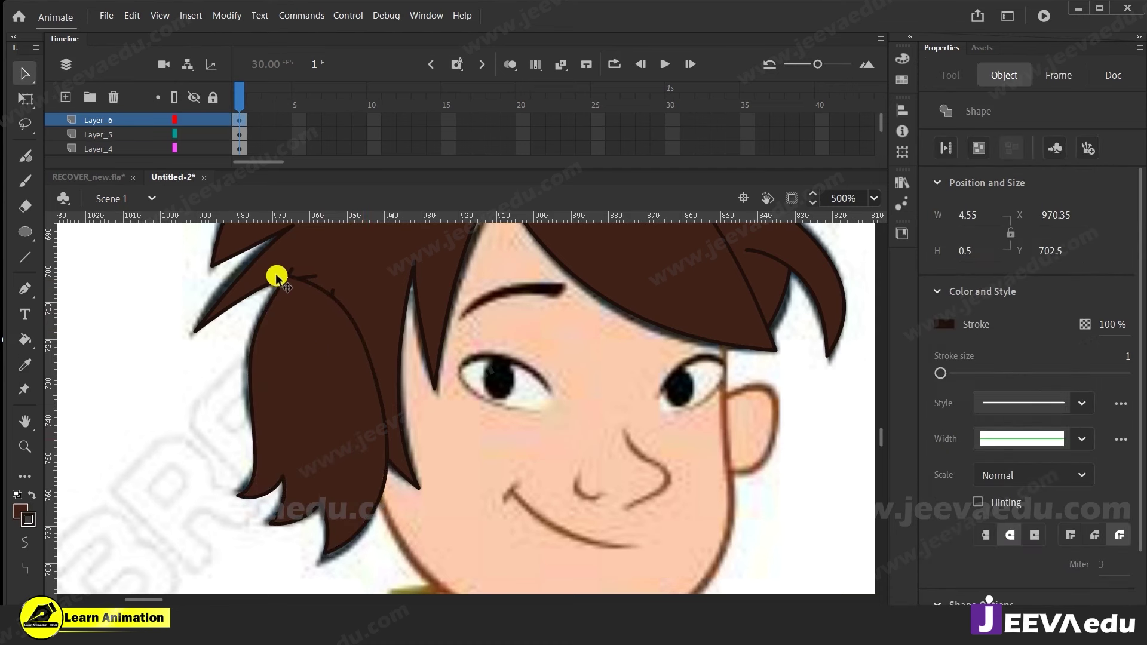
pyautogui.press('Delete')
pyautogui.moveTo(289, 272); pyautogui.dragTo(293, 252)
pyautogui.click(310, 276)
pyautogui.press('Delete')
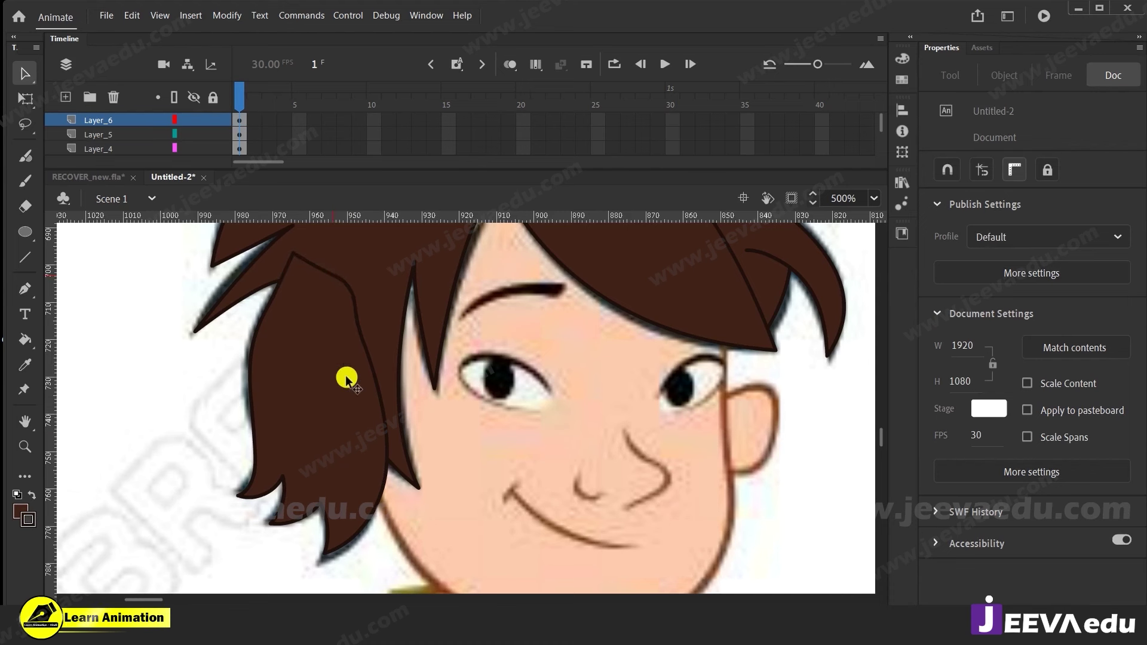
# Group the back hair's fill and outline and move it in place onto Layer_5, behind the front hair
pyautogui.doubleClick(342, 401)
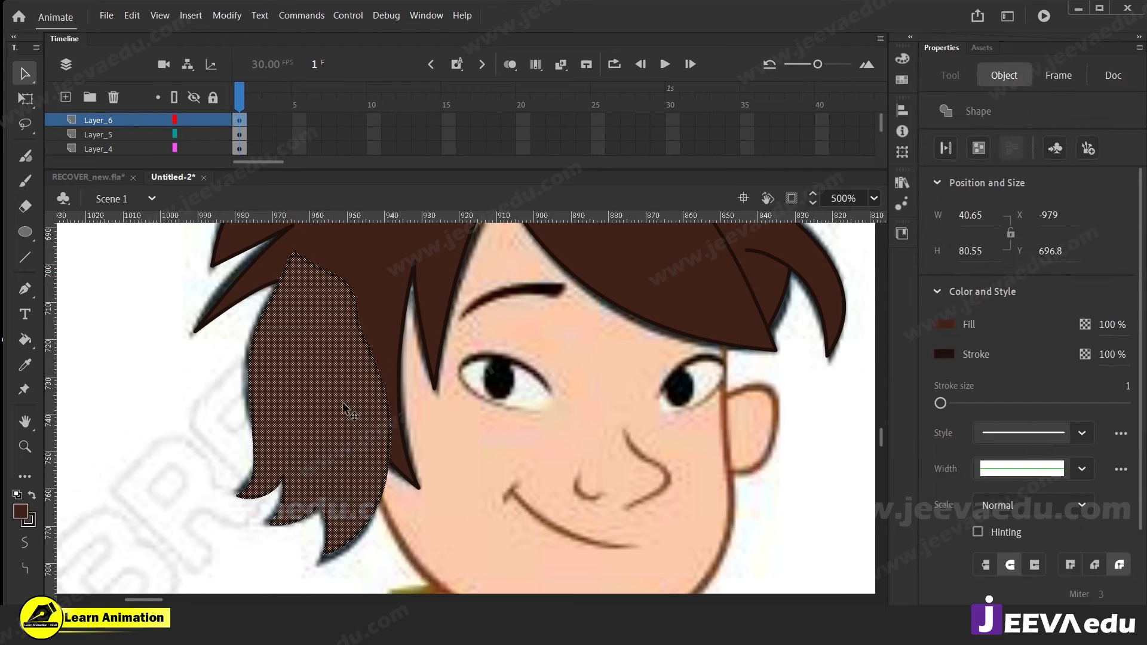
pyautogui.hotkey('ctrl', 'g')
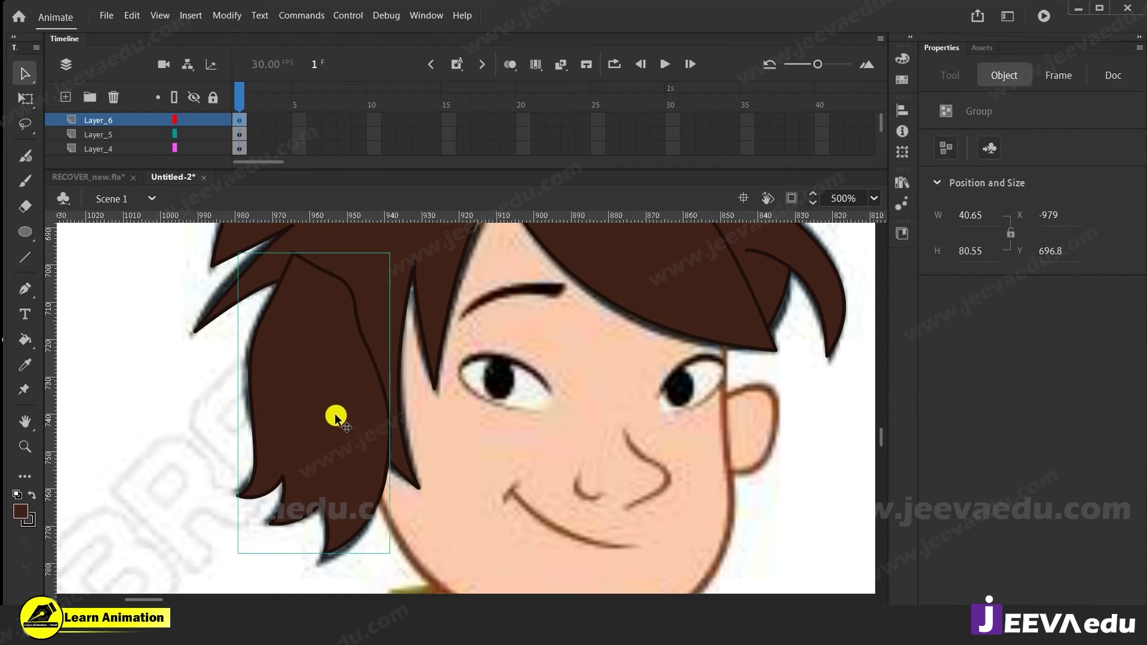
pyautogui.hotkey('ctrl', 'x')
pyautogui.click(358, 305)
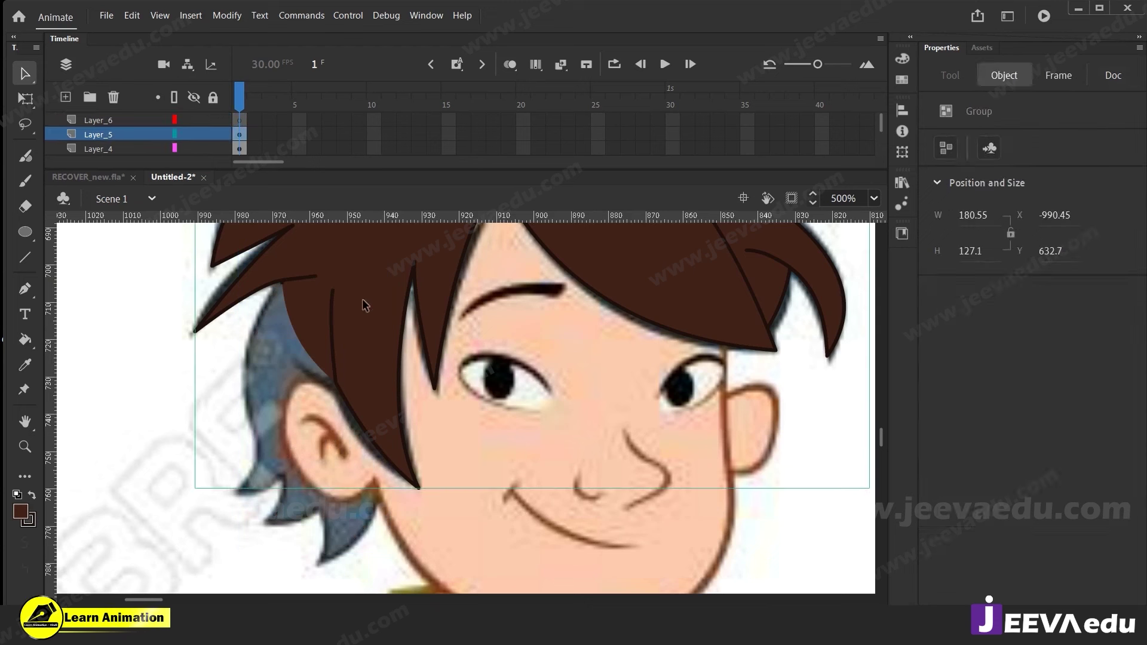
pyautogui.rightClick(180, 369)
pyautogui.click(258, 425)
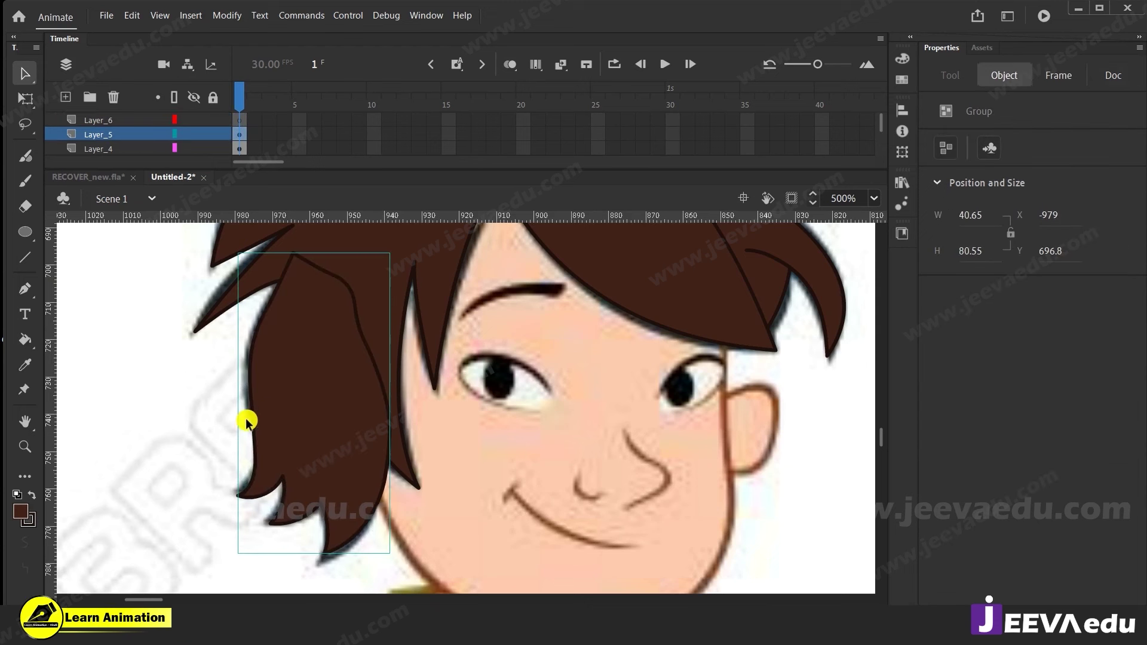
pyautogui.hotkey('ctrl', 'Down')
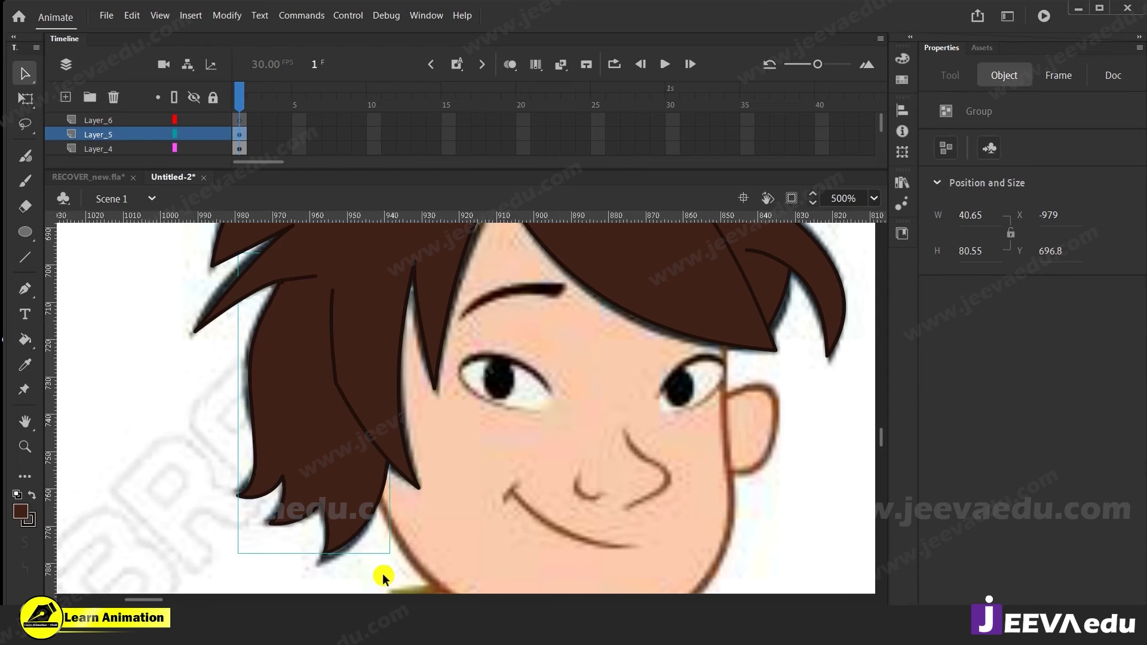
# Select the front and back hair groups together and cut them from the grey-haired boy
pyautogui.press('z')
pyautogui.keyDown('alt'); pyautogui.click(427, 495); pyautogui.keyUp('alt')
pyautogui.keyDown('alt'); pyautogui.click(435, 458); pyautogui.keyUp('alt')
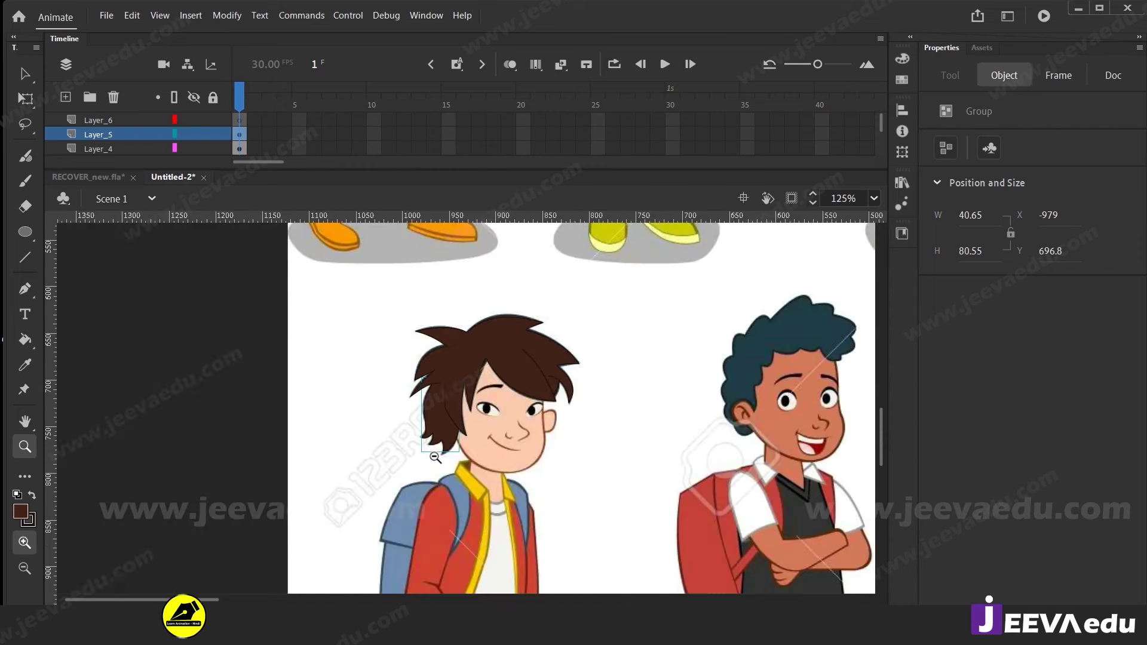
pyautogui.press('v')
pyautogui.click(451, 387)
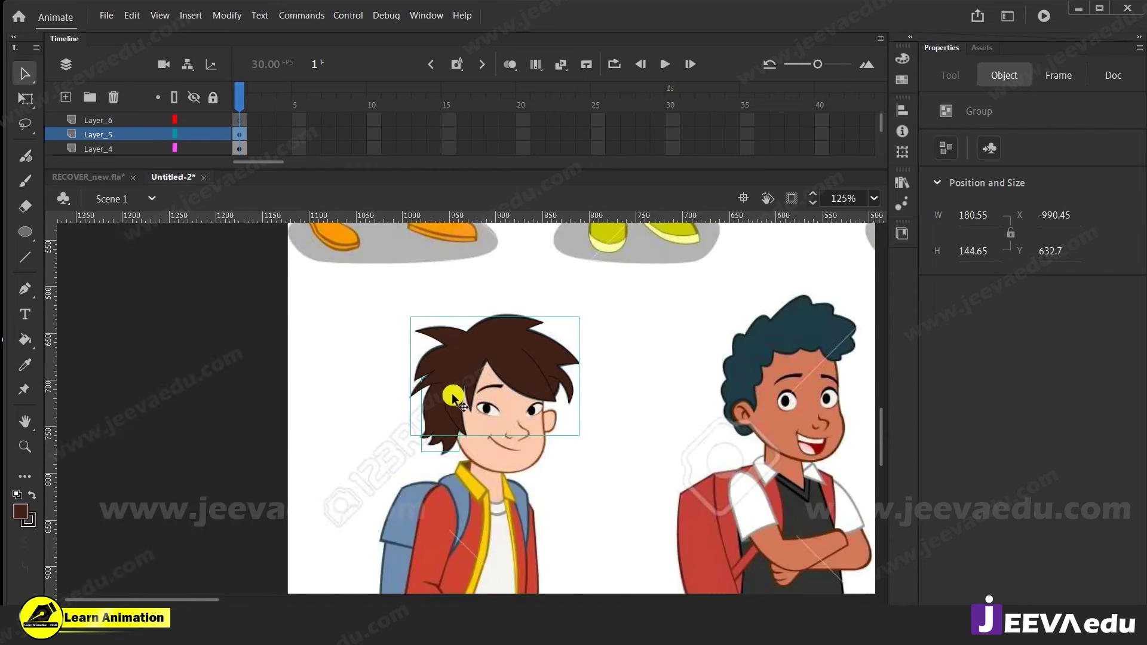
pyautogui.press('Delete')
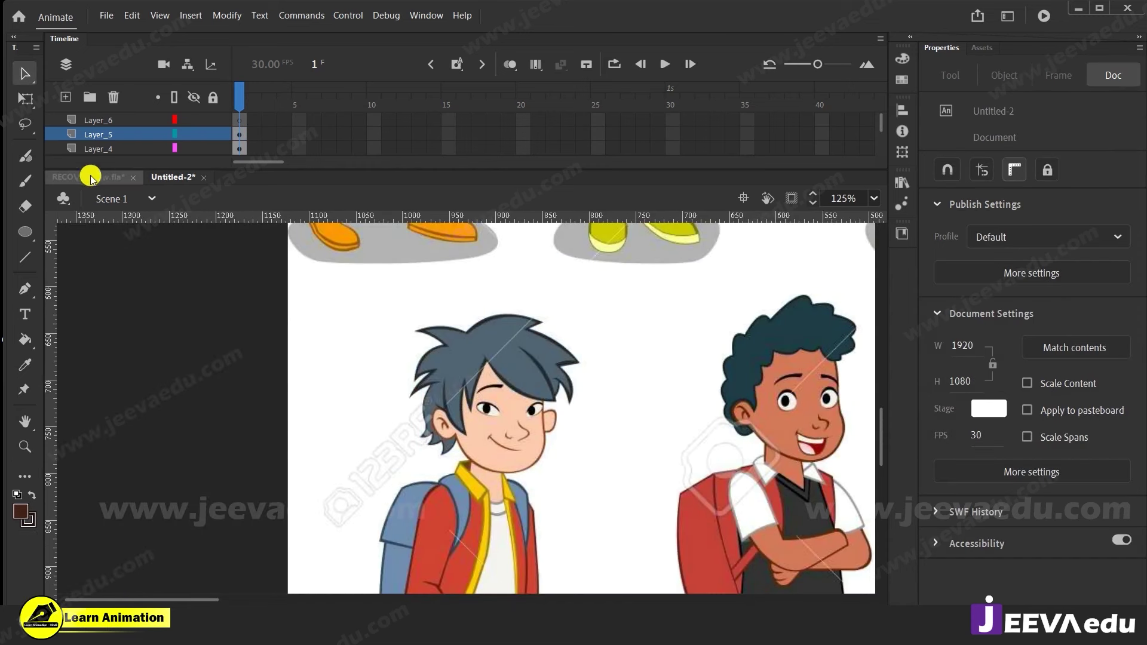
# Find the drawn gradient face over the yellow-capped character and toggle Layer_3's visibility to check what it contains
pyautogui.moveTo(650, 453); pyautogui.dragTo(269, 465)
pyautogui.moveTo(752, 472); pyautogui.dragTo(418, 478)
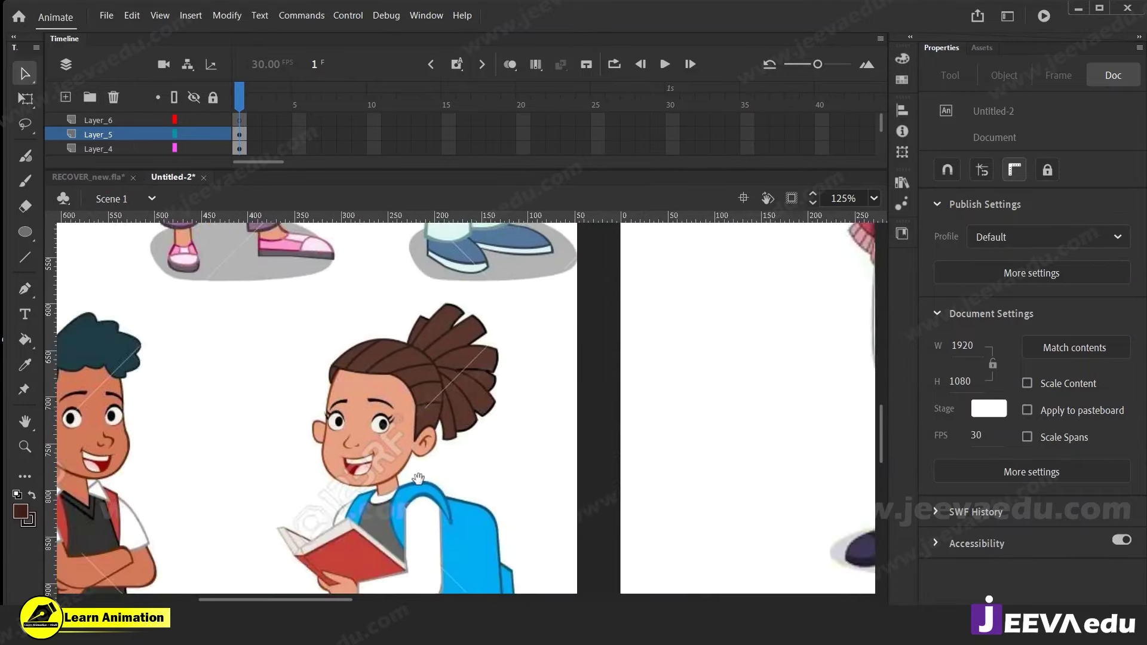
pyautogui.hscroll(8, 576, 486)
pyautogui.scroll(6, 468, 502)
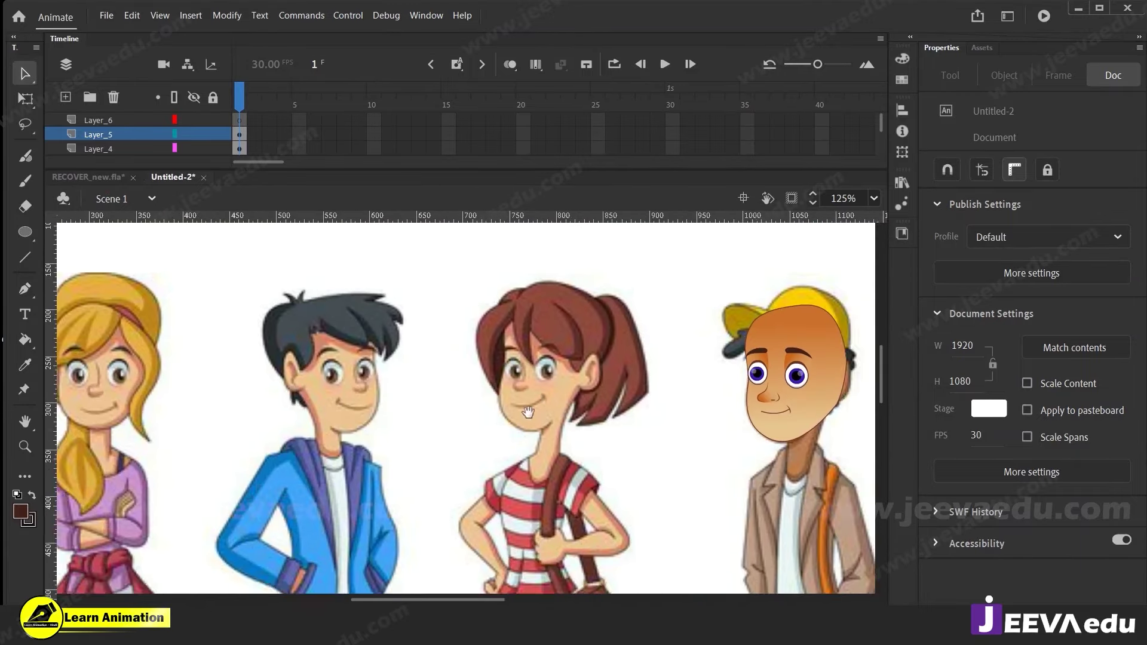
pyautogui.hscroll(5, 528, 413)
pyautogui.click(511, 324)
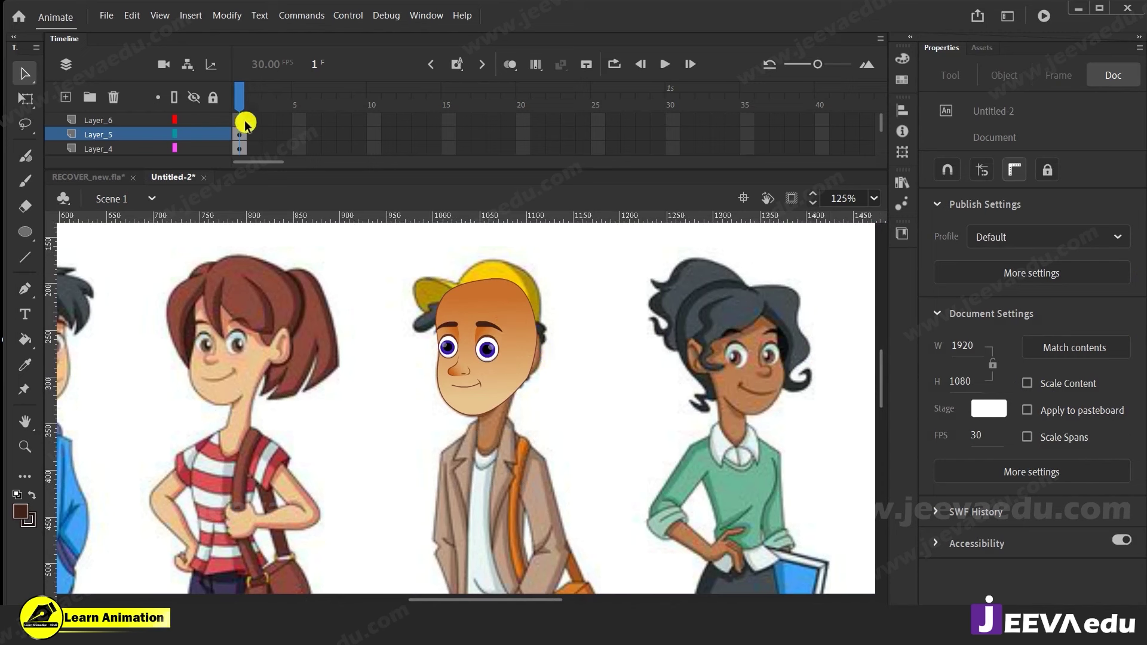
pyautogui.scroll(-2, 227, 143)
pyautogui.scroll(-1, 220, 145)
pyautogui.click(193, 134)
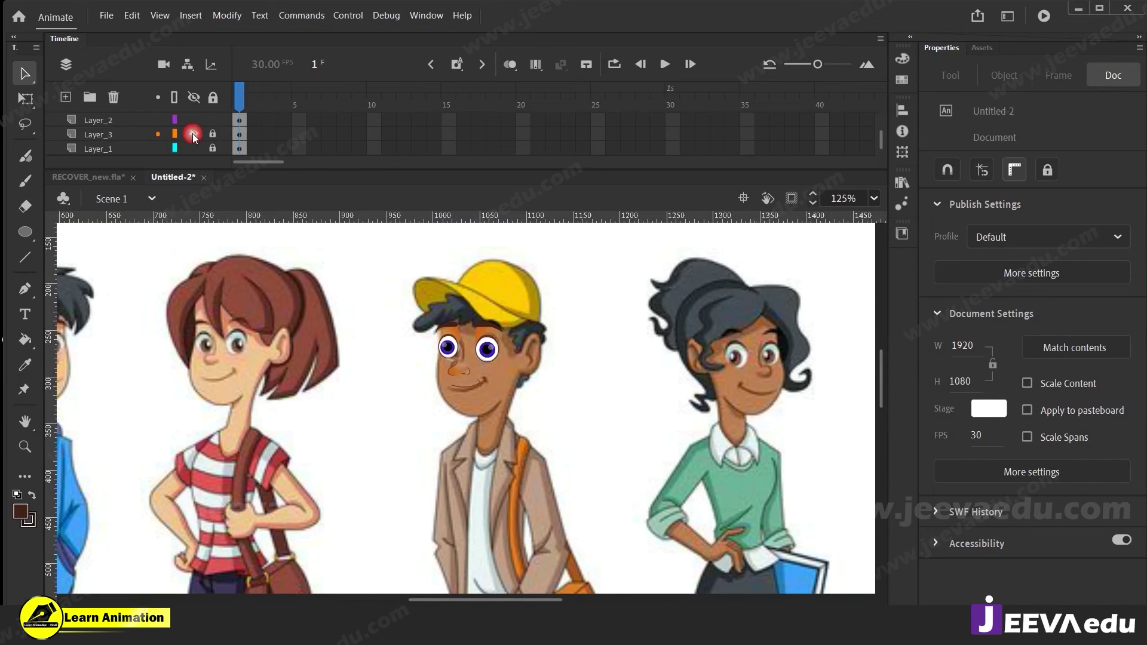
pyautogui.click(193, 134)
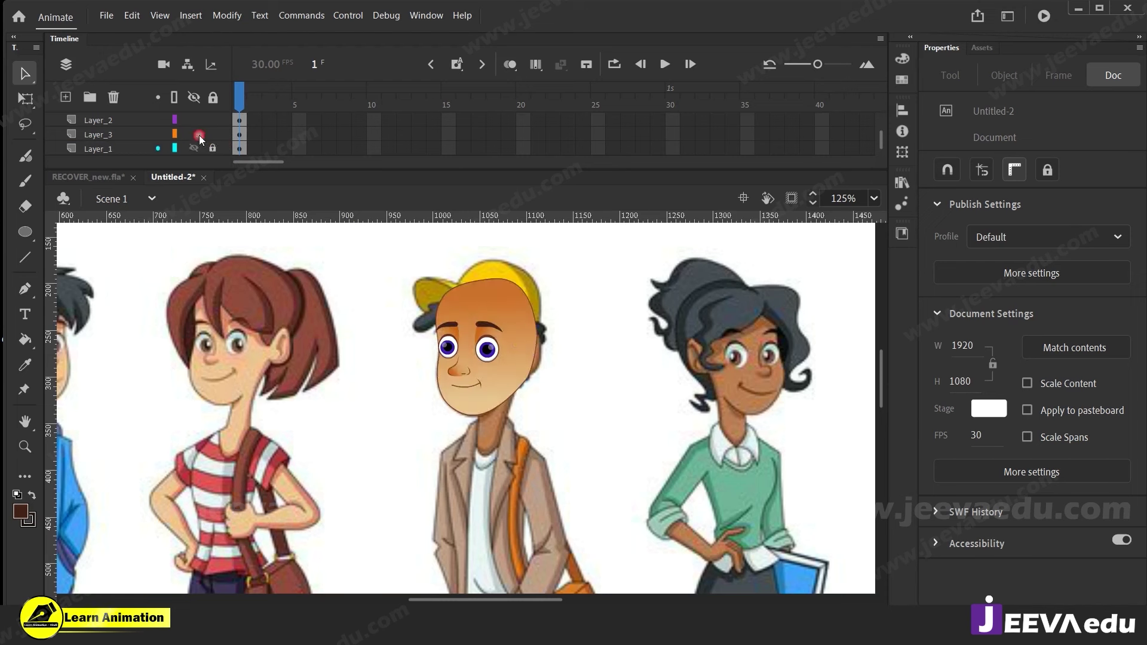
# Select the gradient face's fill together with its outline on Layer_3 and group them
pyautogui.click(526, 344)
pyautogui.doubleClick(497, 302)
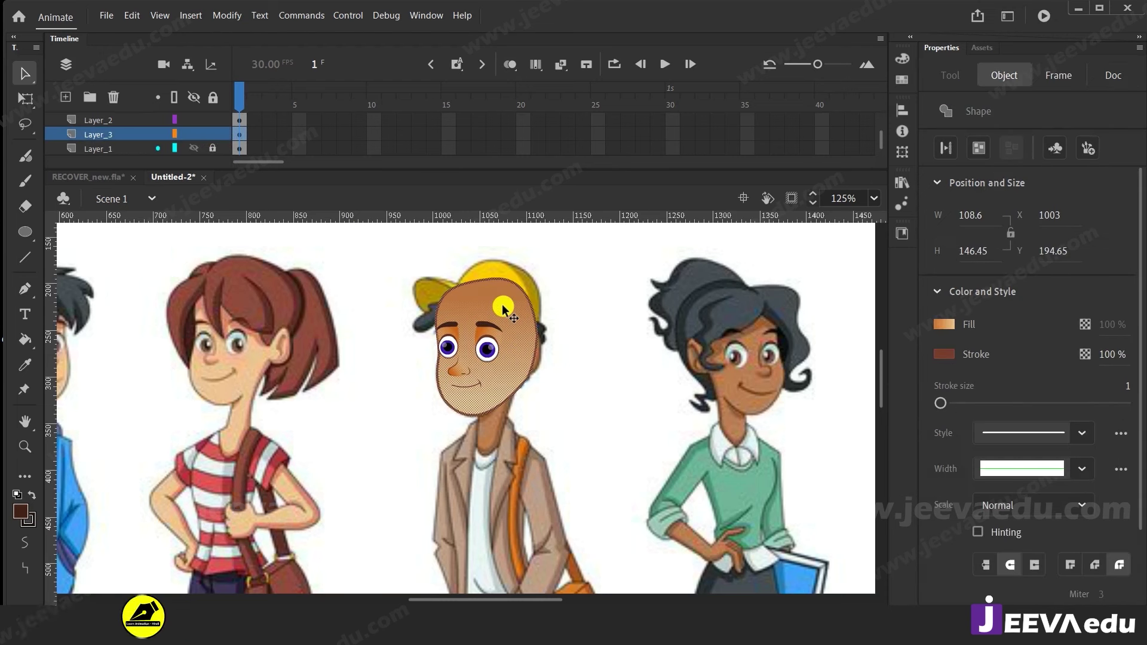
pyautogui.hotkey('ctrl', 'g')
# Paste the two hair groups on Layer_6 and position them over the top of the gradient face
pyautogui.scroll(3, 161, 123)
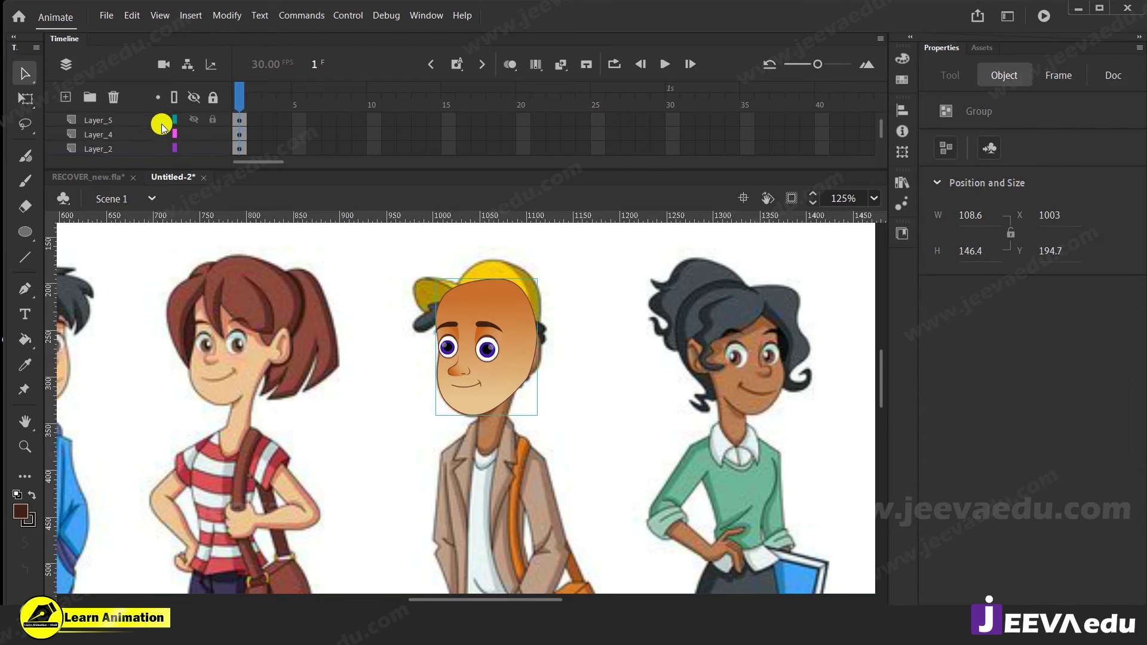
pyautogui.click(143, 122)
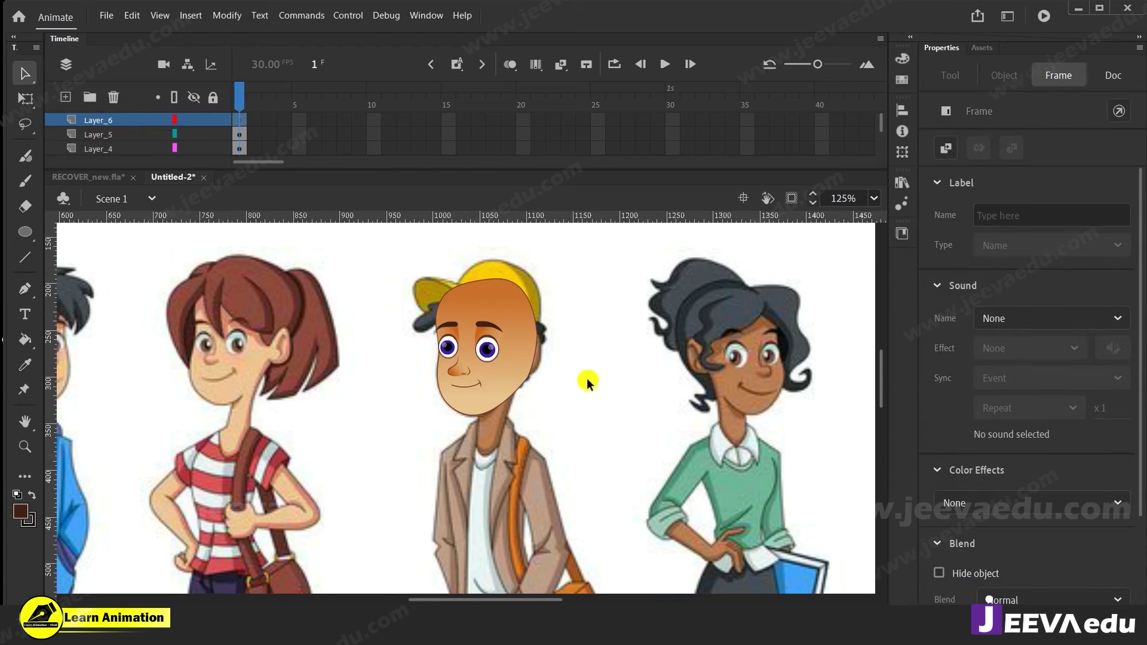
pyautogui.hotkey('ctrl', 'v')
pyautogui.moveTo(486, 388); pyautogui.dragTo(499, 299)
# Flip the pasted hair horizontally so the back hair falls behind the right side of the face
pyautogui.click(227, 15)
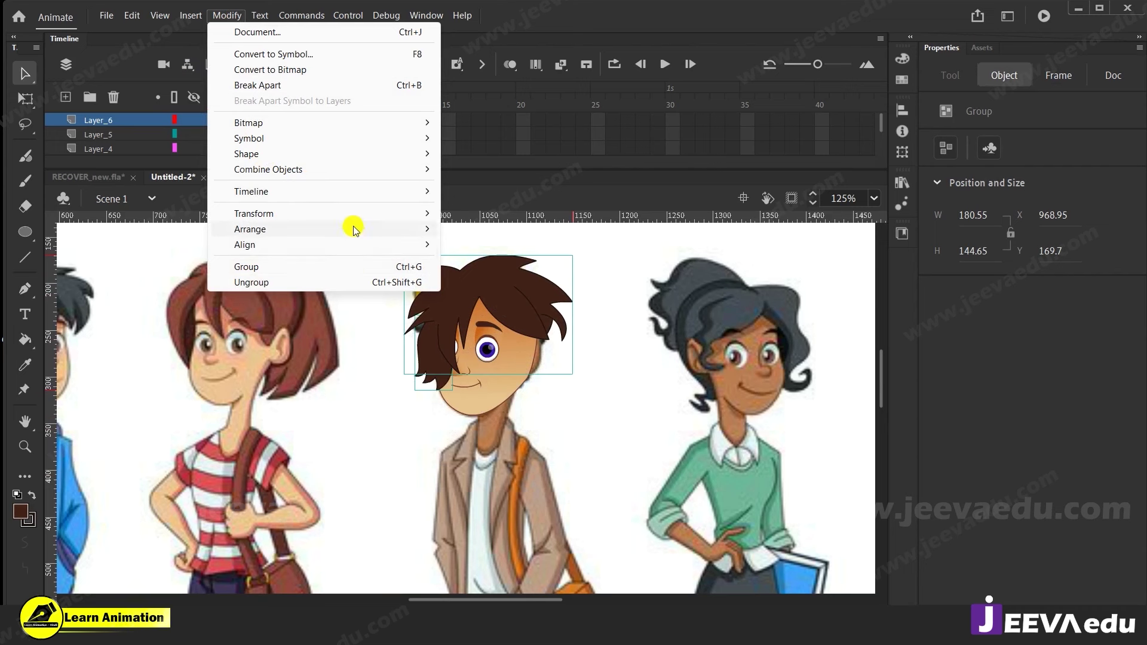
pyautogui.moveTo(353, 216)
pyautogui.click(510, 367)
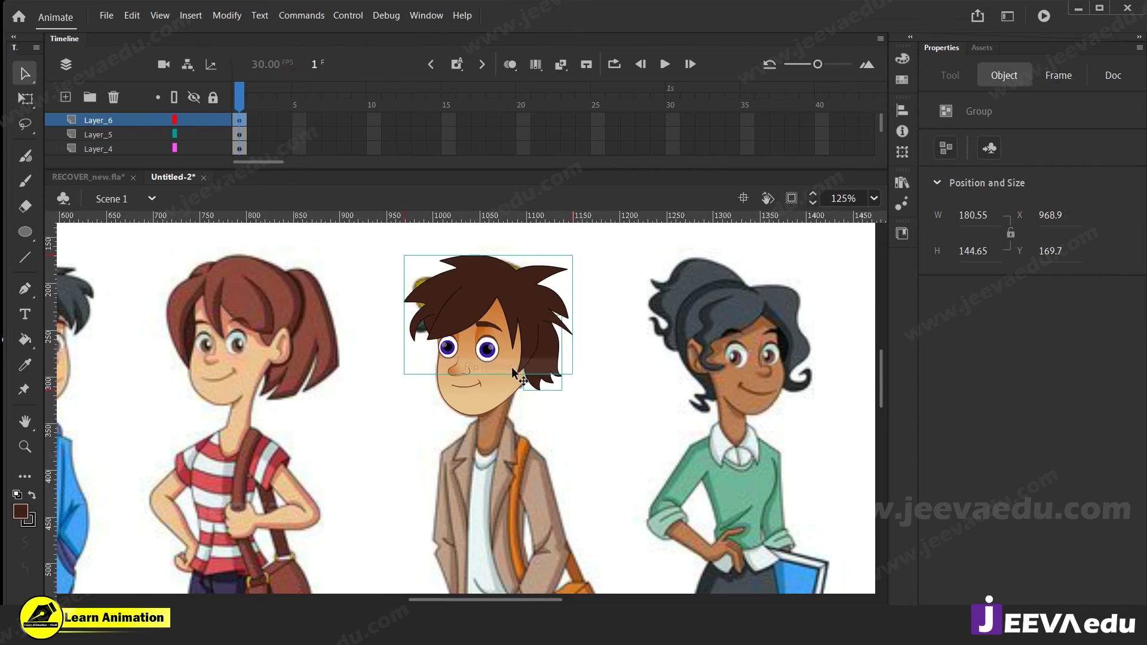
# Scale the hair down to about 165 by 132 with Free Transform and move it up to fit the head, leaving the eyebrows clear
pyautogui.press('z')
pyautogui.click(475, 322)
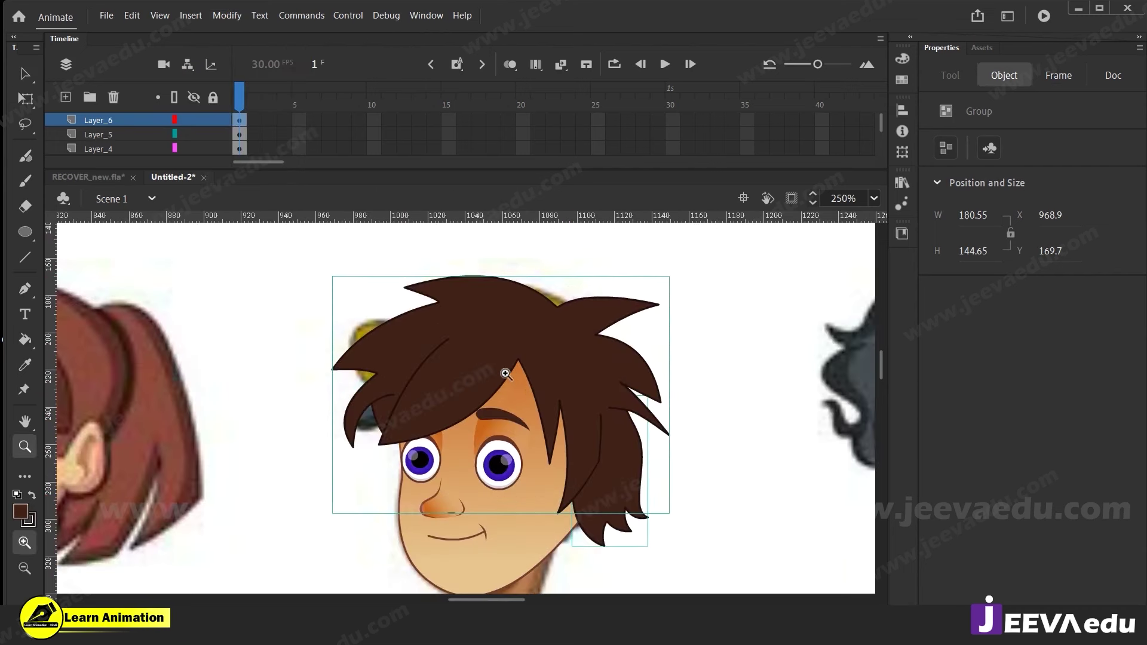
pyautogui.press('q')
pyautogui.moveTo(671, 274); pyautogui.dragTo(657, 275)
pyautogui.moveTo(571, 387); pyautogui.dragTo(566, 353)
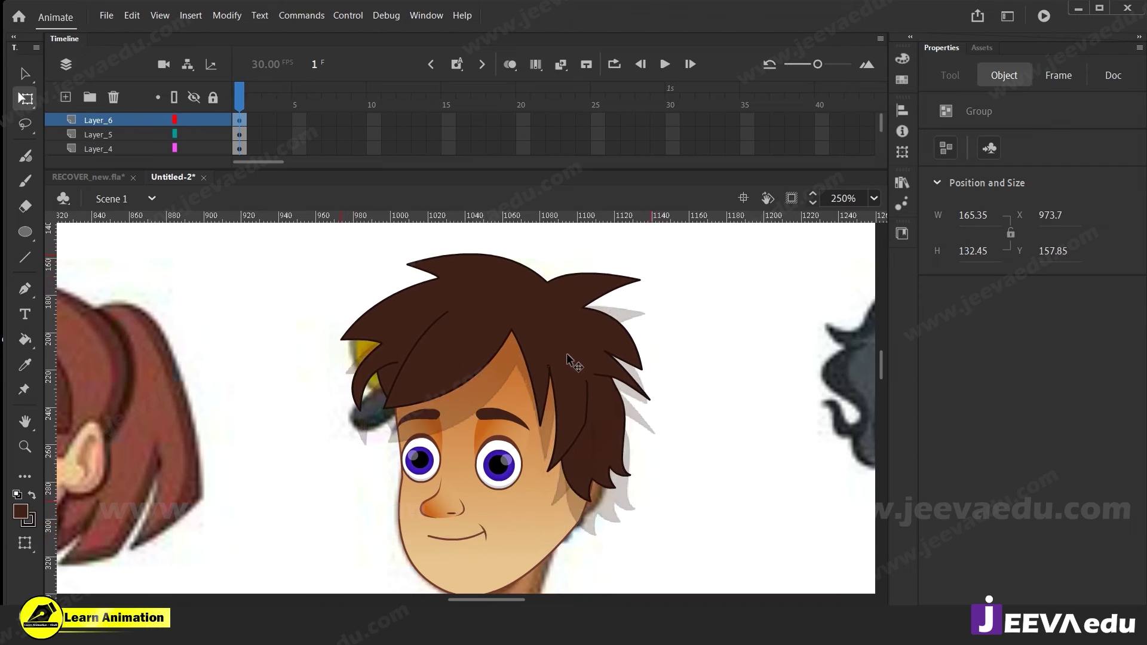
pyautogui.click(267, 403)
# Review the head with its new hair among the other characters and examine the ponytailed girl's face, ear and hair up close
pyautogui.press('z')
pyautogui.keyDown('alt'); pyautogui.click(496, 421); pyautogui.keyUp('alt')
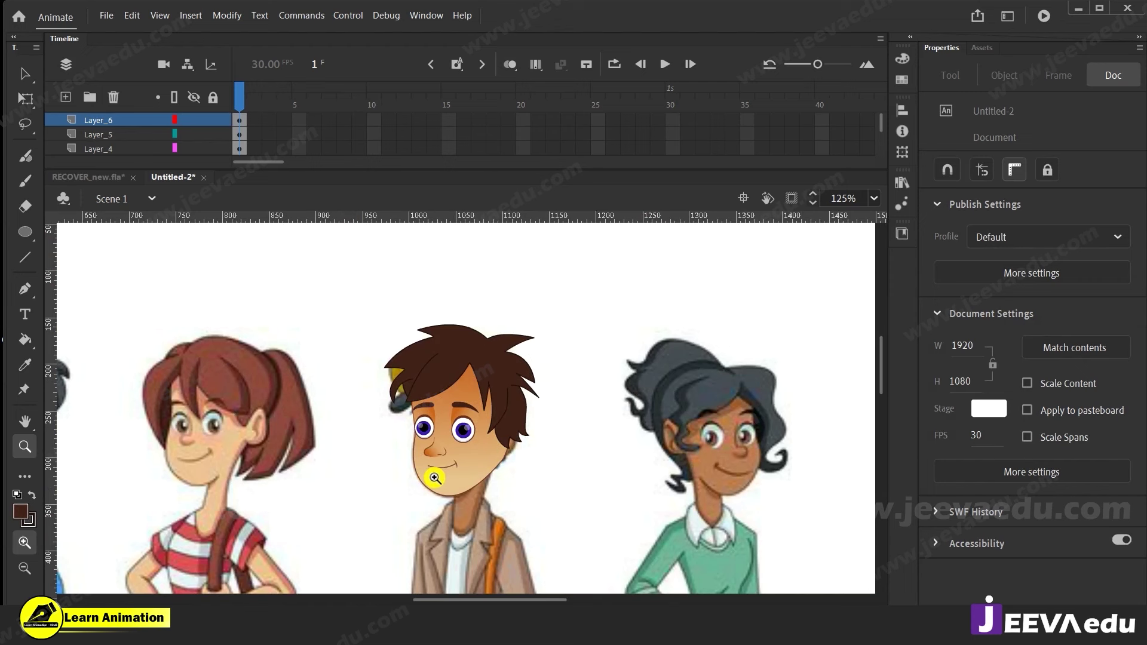
pyautogui.keyDown('alt'); pyautogui.click(451, 477); pyautogui.keyUp('alt')
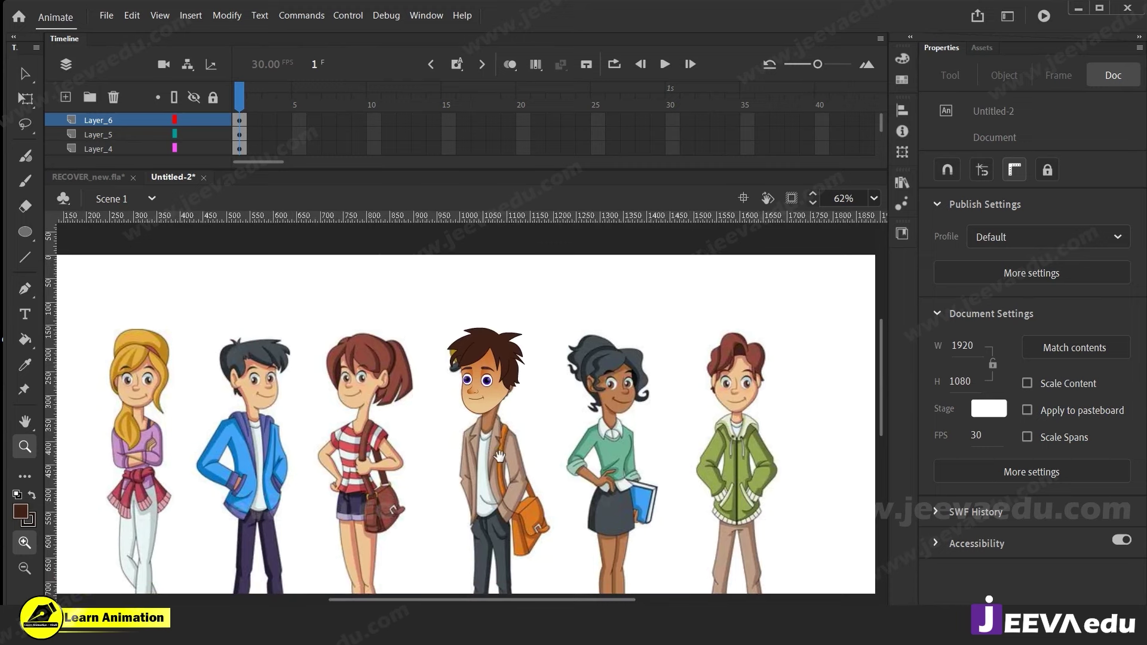
pyautogui.keyDown('alt'); pyautogui.click(496, 459); pyautogui.keyUp('alt')
pyautogui.click(469, 417)
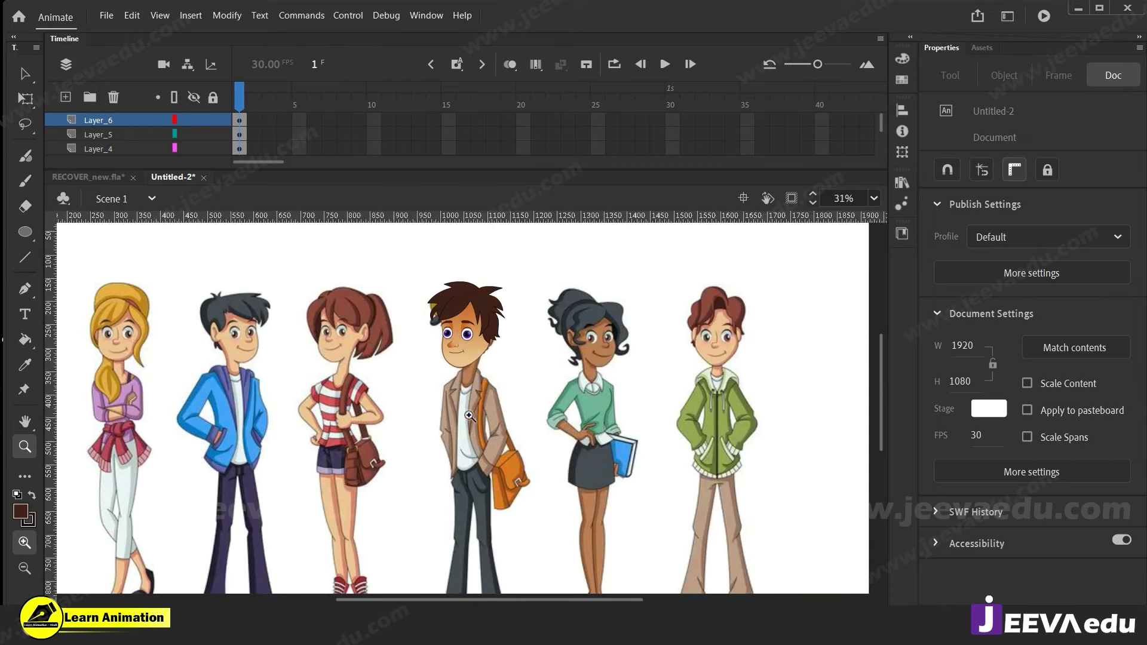
pyautogui.click(479, 362)
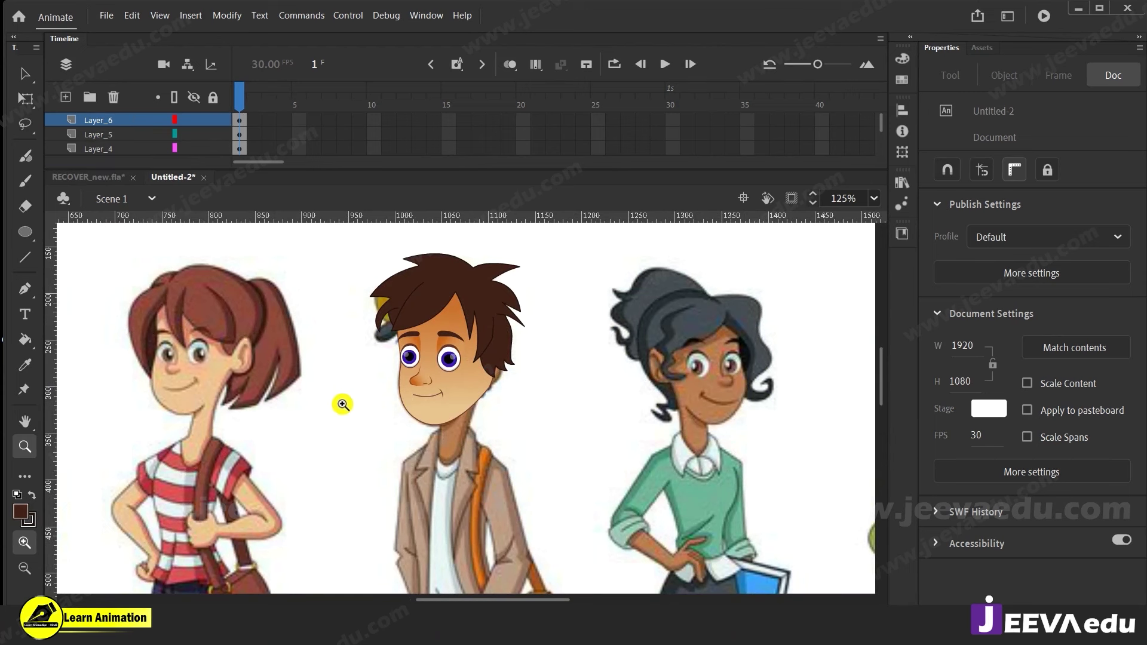
pyautogui.click(279, 385)
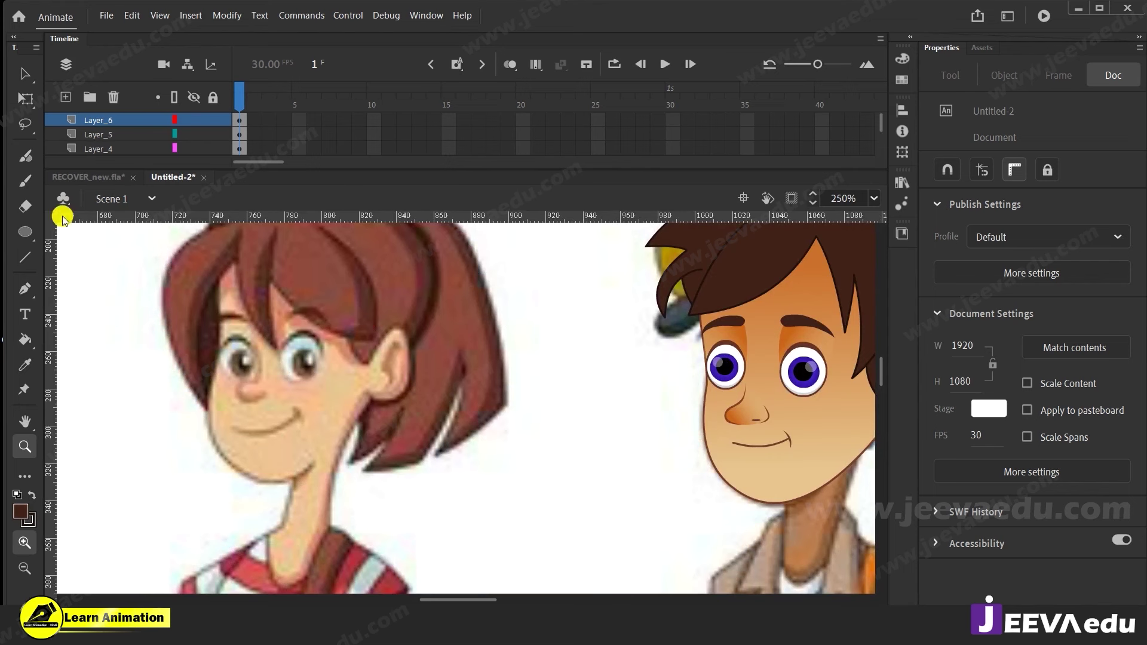
pyautogui.click(403, 383)
pyautogui.moveTo(462, 421); pyautogui.dragTo(397, 422)
pyautogui.keyDown('alt'); pyautogui.click(486, 429); pyautogui.keyUp('alt')
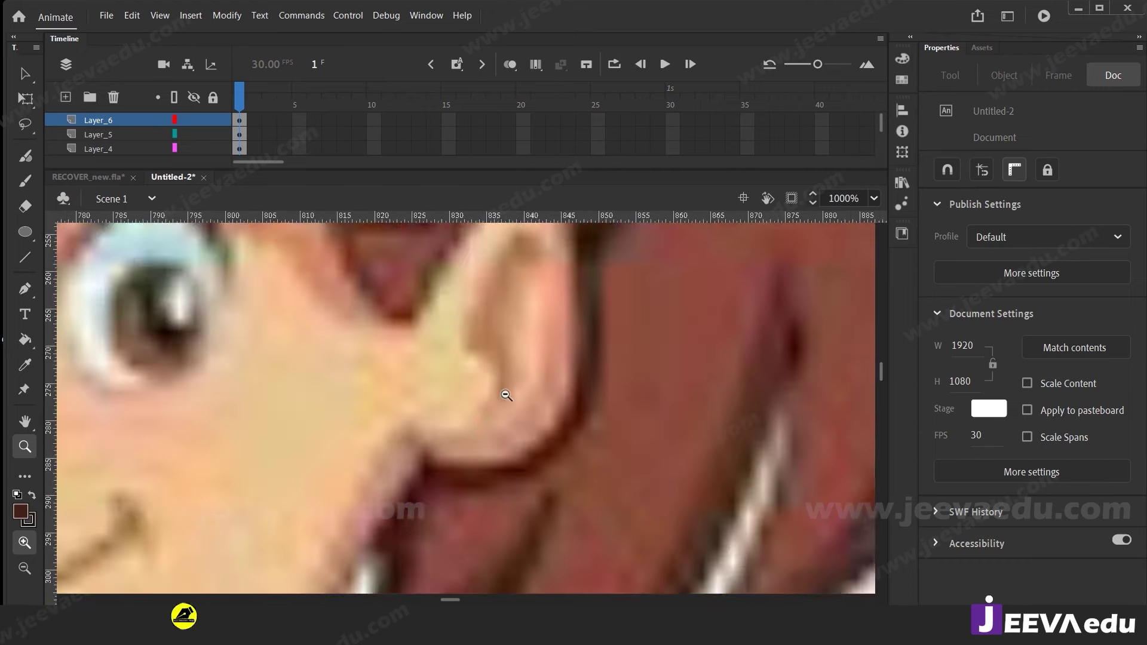
# Trace the outer curve of the ponytailed girl's ear with the Paint Brush and bend its segments to match the reference
pyautogui.keyDown('alt'); pyautogui.click(506, 395); pyautogui.keyUp('alt')
pyautogui.press('y')
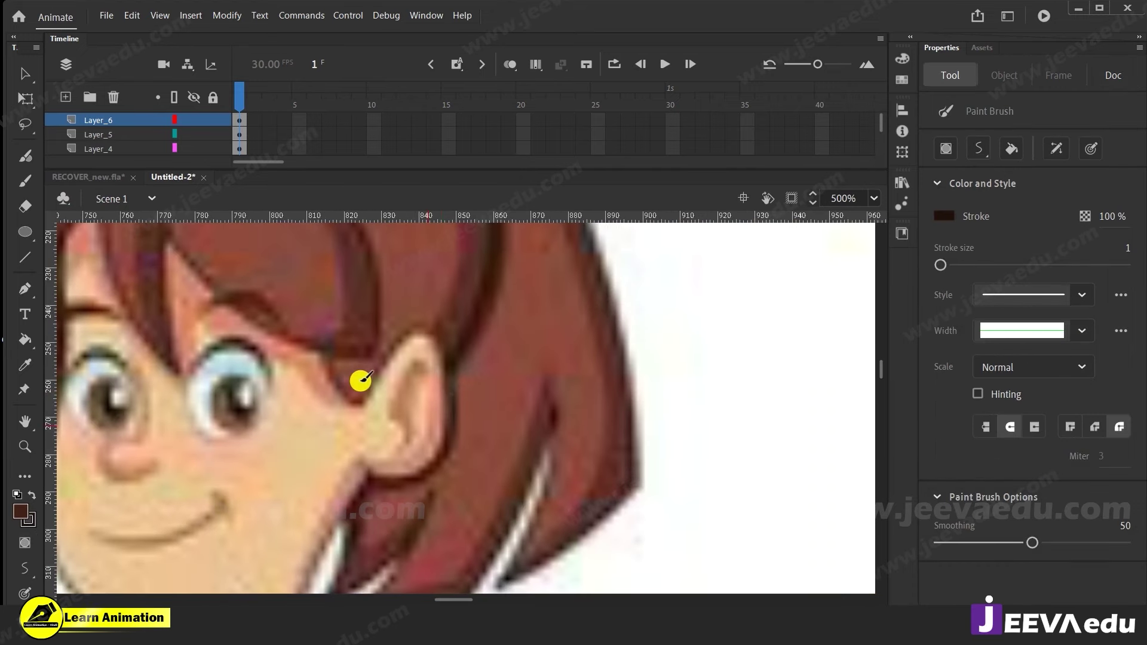
pyautogui.moveTo(369, 489); pyautogui.dragTo(366, 491)
pyautogui.press('v')
pyautogui.moveTo(450, 425); pyautogui.dragTo(457, 380)
pyautogui.moveTo(434, 339); pyautogui.dragTo(427, 336)
pyautogui.click(456, 409)
pyautogui.moveTo(437, 451); pyautogui.dragTo(442, 459)
pyautogui.moveTo(389, 491)
pyautogui.mouseDown()
pyautogui.moveTo(360, 464)
pyautogui.moveTo(385, 475)
pyautogui.mouseUp()
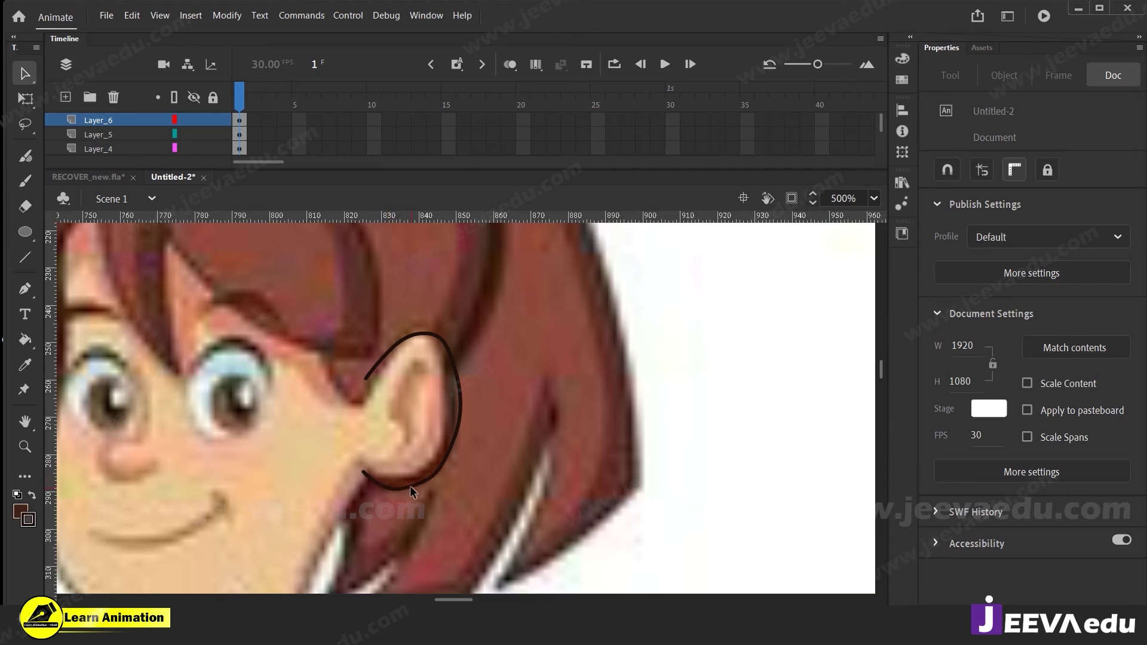
pyautogui.moveTo(410, 487); pyautogui.dragTo(457, 408)
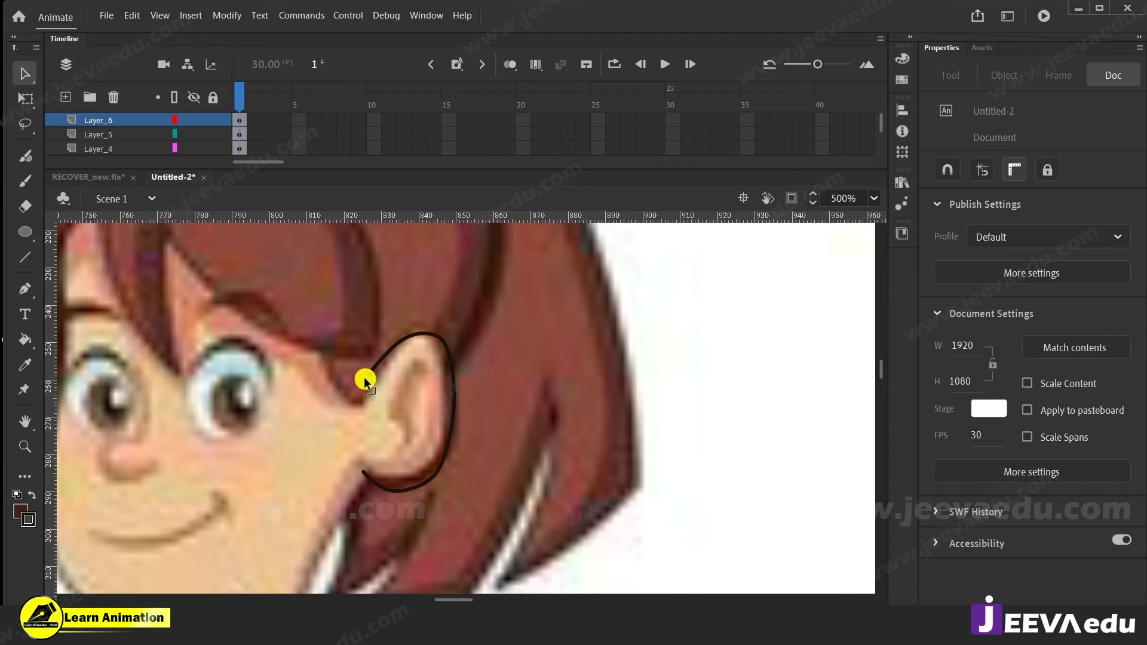
# Close the ear outline with a line along its inner edge, curve that line slightly and delete the overhanging stroke ends
pyautogui.press('n')
pyautogui.moveTo(365, 378); pyautogui.dragTo(365, 505)
pyautogui.press('v')
pyautogui.click(365, 502)
pyautogui.press('Delete')
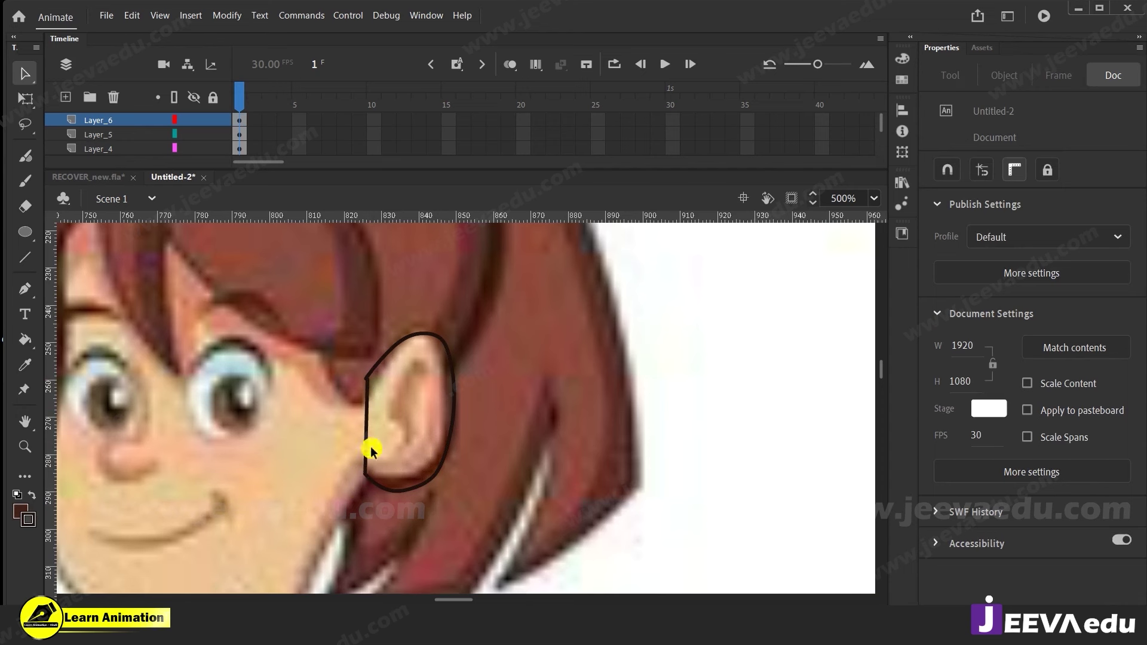
pyautogui.moveTo(365, 442); pyautogui.dragTo(363, 441)
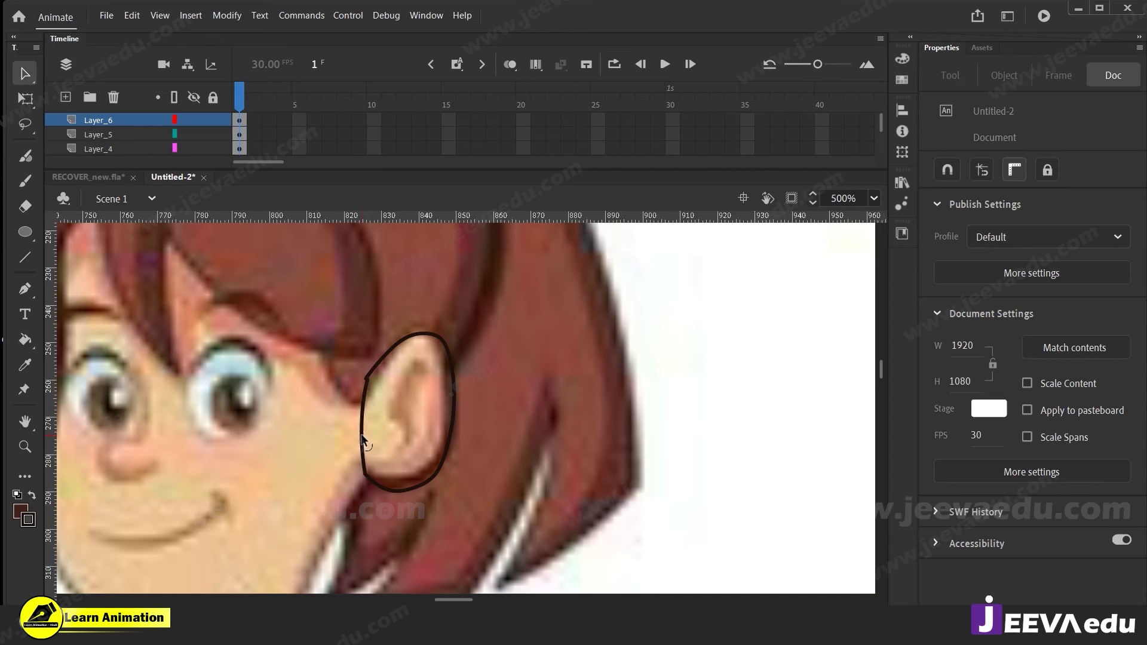
pyautogui.click(368, 368)
pyautogui.press('Delete')
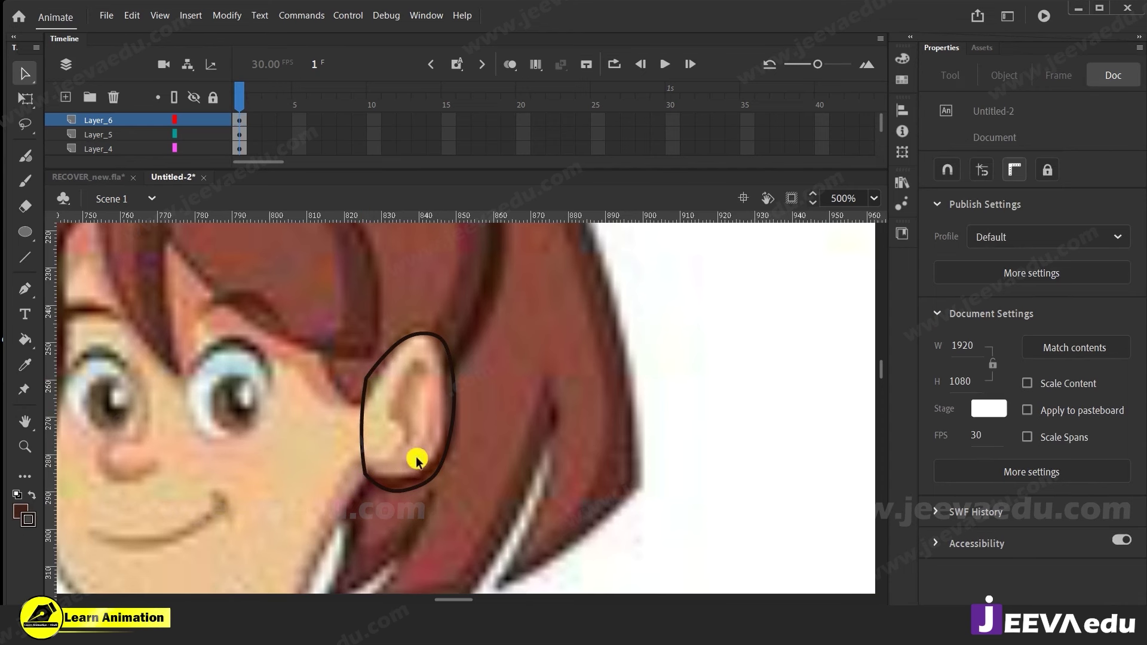
# Fill the closed ear outline with the current dark brown using the Paint Bucket
pyautogui.press('z')
pyautogui.keyDown('alt'); pyautogui.click(444, 463); pyautogui.keyUp('alt')
pyautogui.keyDown('alt'); pyautogui.click(444, 463); pyautogui.keyUp('alt')
pyautogui.moveTo(541, 466); pyautogui.dragTo(516, 481)
pyautogui.click(468, 433)
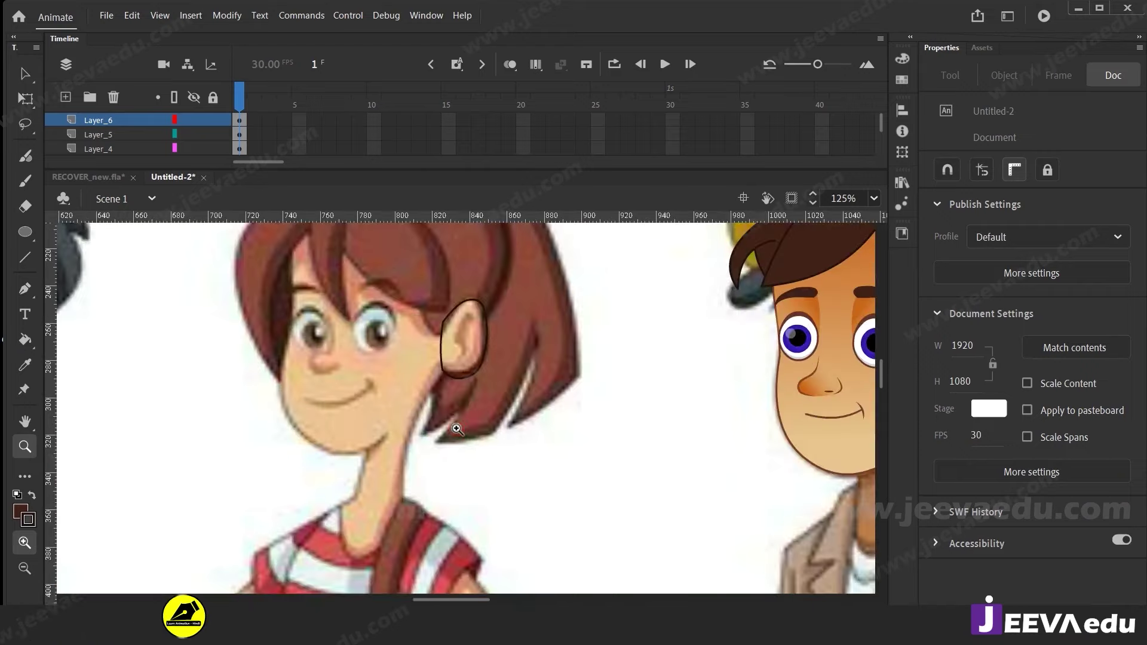
pyautogui.moveTo(555, 446); pyautogui.dragTo(442, 505)
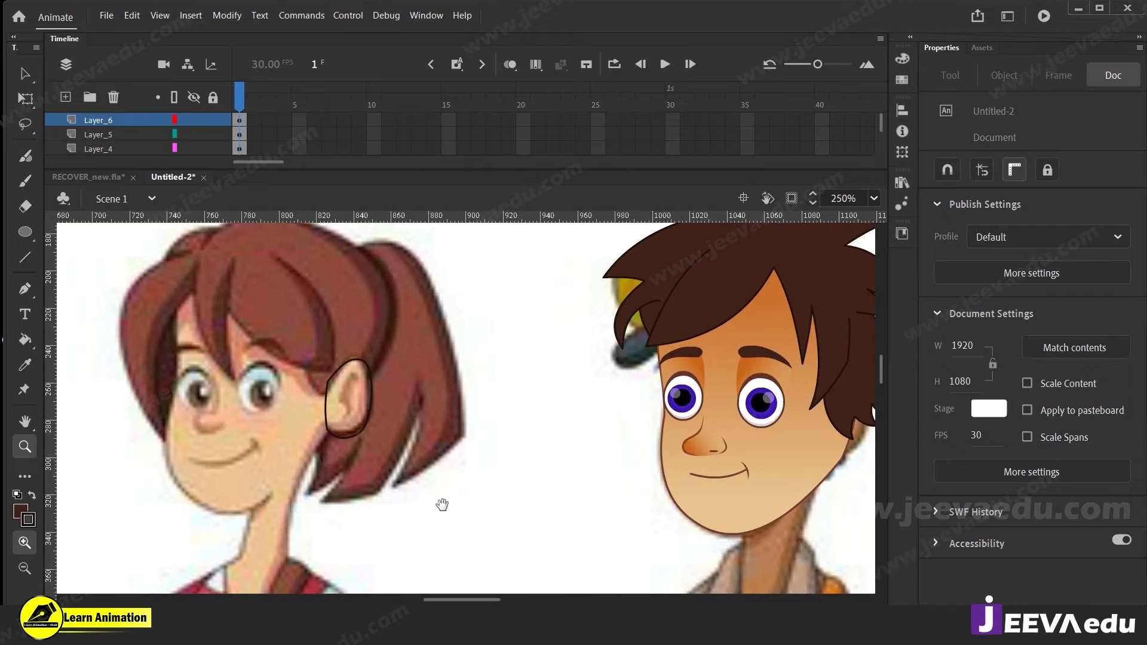
pyautogui.press('k')
pyautogui.click(357, 410)
# Change the ear's fill to a linear gradient from orange to E5C58F and make the light end opaque
pyautogui.press('v')
pyautogui.click(355, 409)
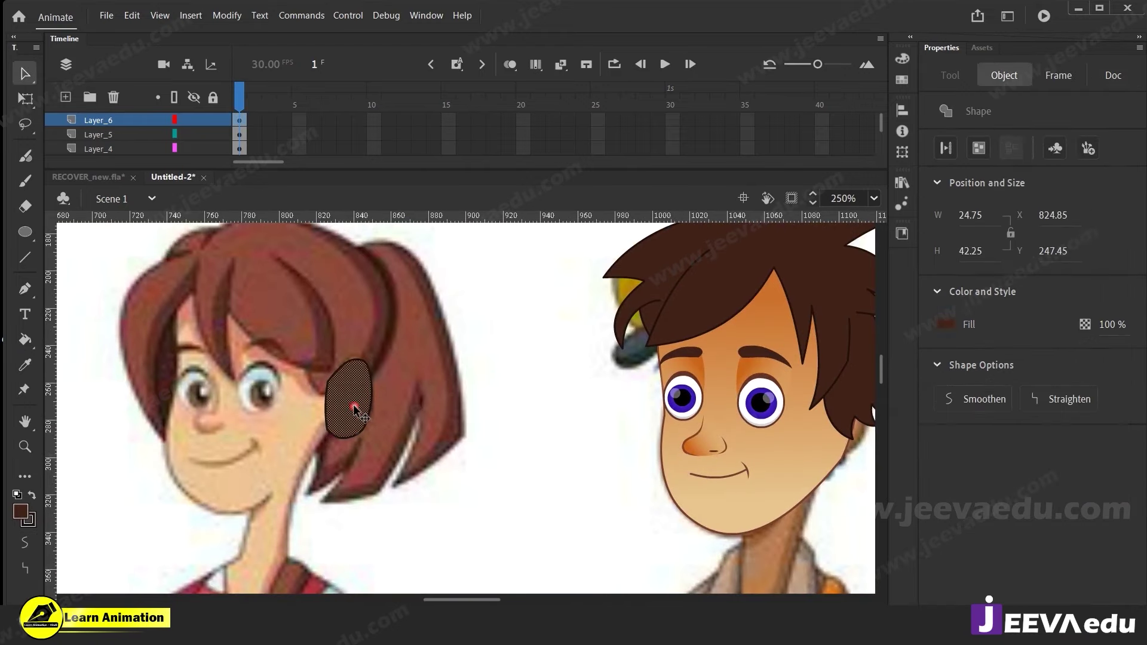
pyautogui.click(902, 59)
pyautogui.click(750, 80)
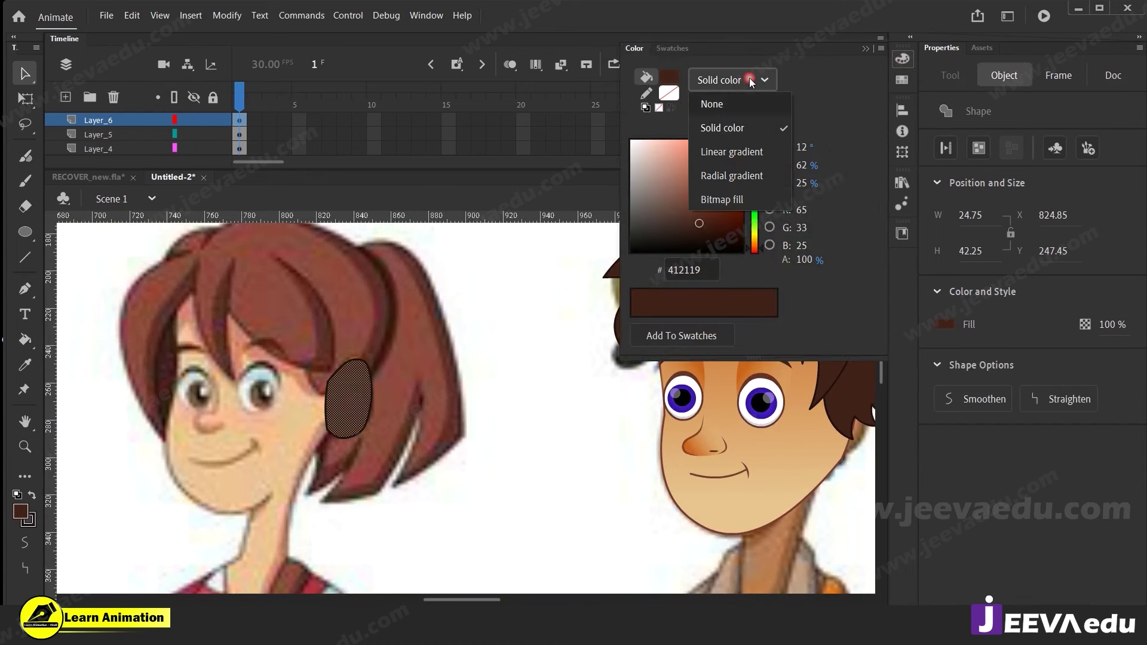
pyautogui.click(734, 153)
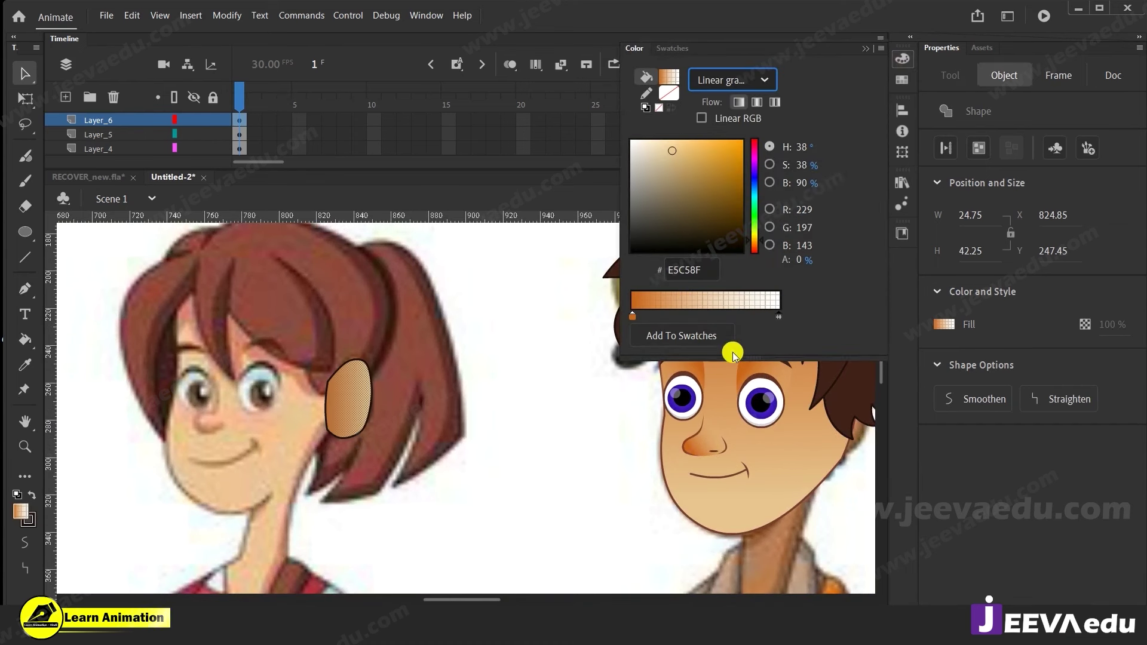
pyautogui.moveTo(799, 260); pyautogui.dragTo(987, 256)
pyautogui.click(437, 446)
# Rotate and shorten the ear's gradient with Gradient Transform so it runs diagonally from orange at upper left to light skin at lower right
pyautogui.click(345, 406)
pyautogui.press('f')
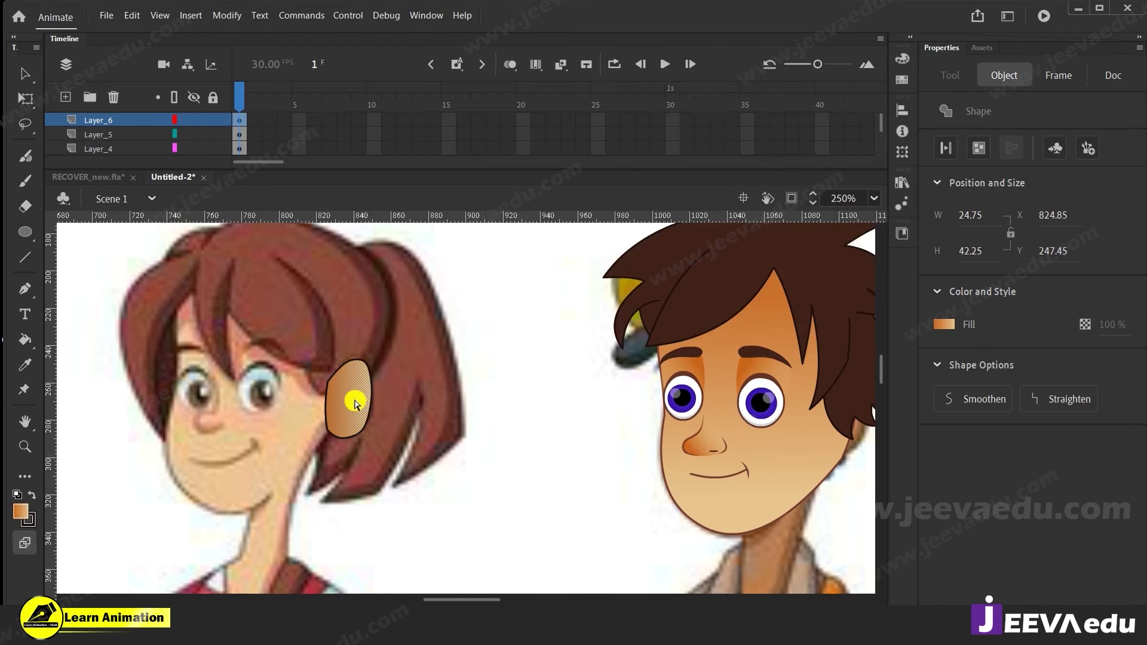
pyautogui.click(368, 360)
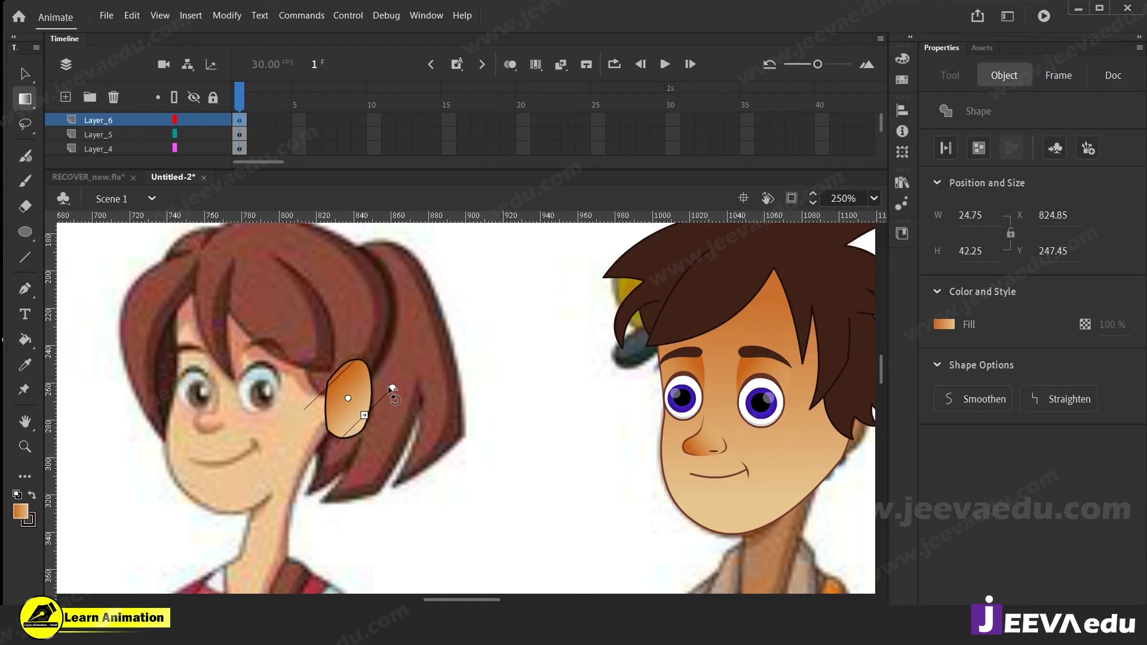
pyautogui.moveTo(392, 388); pyautogui.dragTo(358, 410)
pyautogui.click(494, 482)
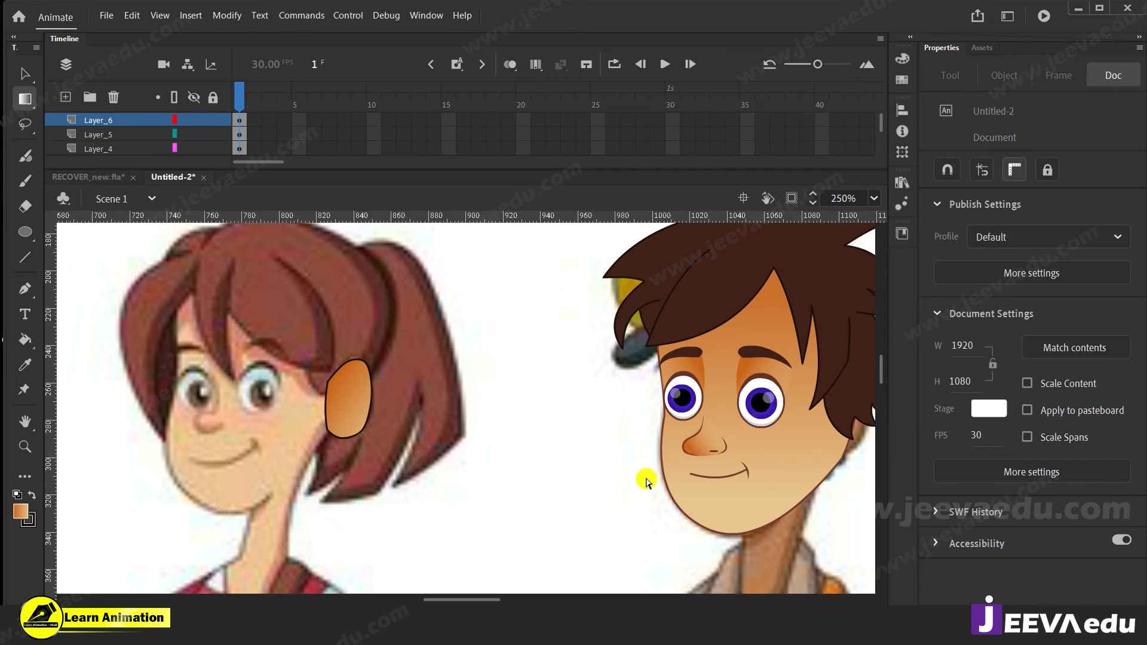
# Recolor the ear's outline with the reddish brown sampled from the drawn face's outline
pyautogui.press('v')
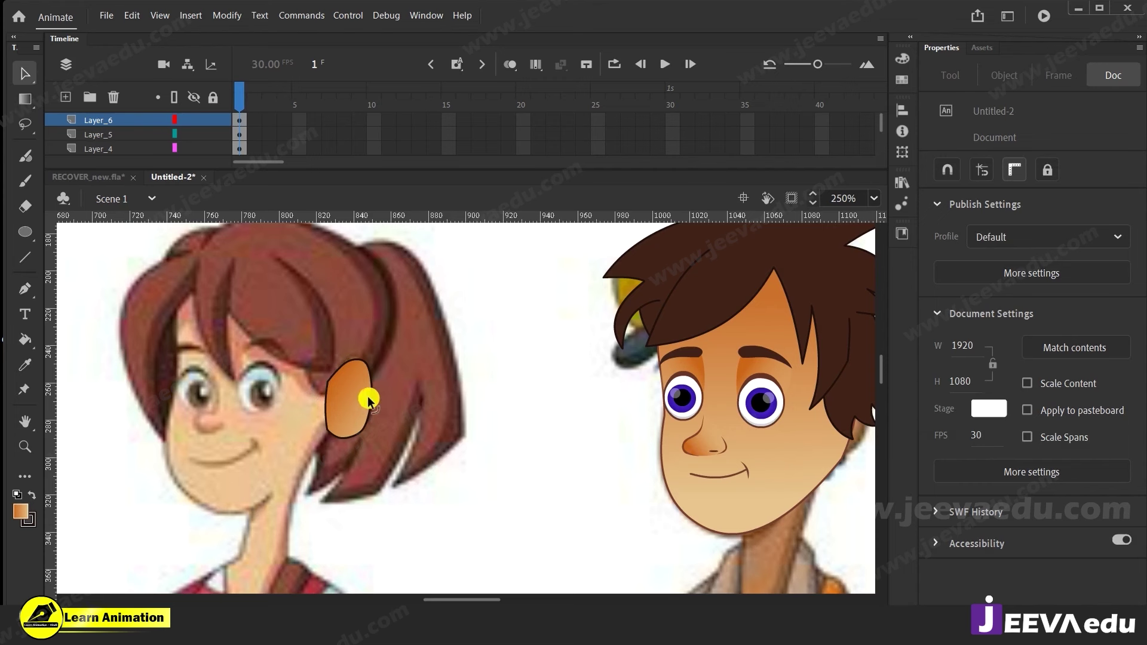
pyautogui.click(369, 401)
pyautogui.press('z')
pyautogui.click(601, 441)
pyautogui.click(600, 441)
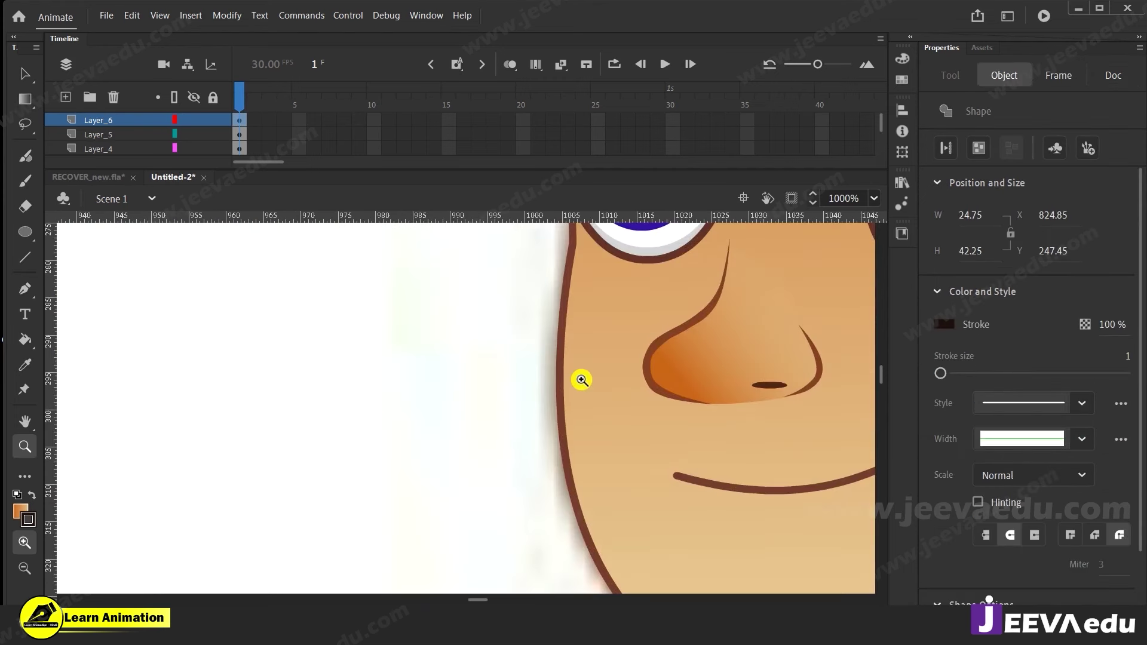
pyautogui.click(943, 325)
pyautogui.click(563, 376)
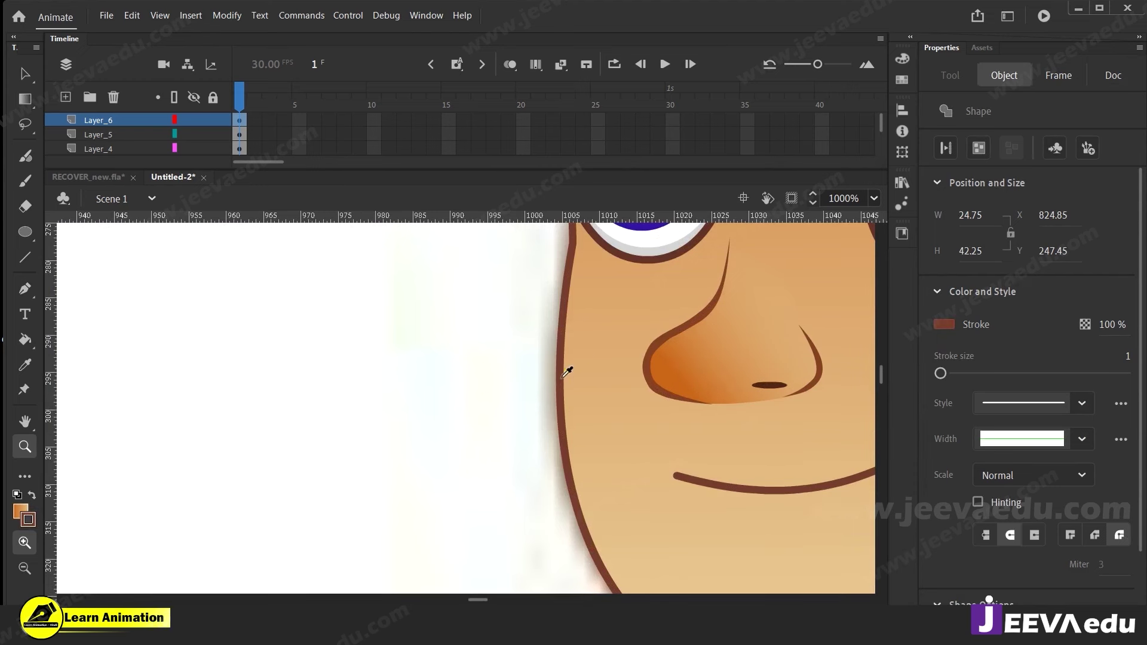
pyautogui.keyDown('alt'); pyautogui.click(427, 416); pyautogui.keyUp('alt')
pyautogui.keyDown('alt'); pyautogui.click(427, 416); pyautogui.keyUp('alt')
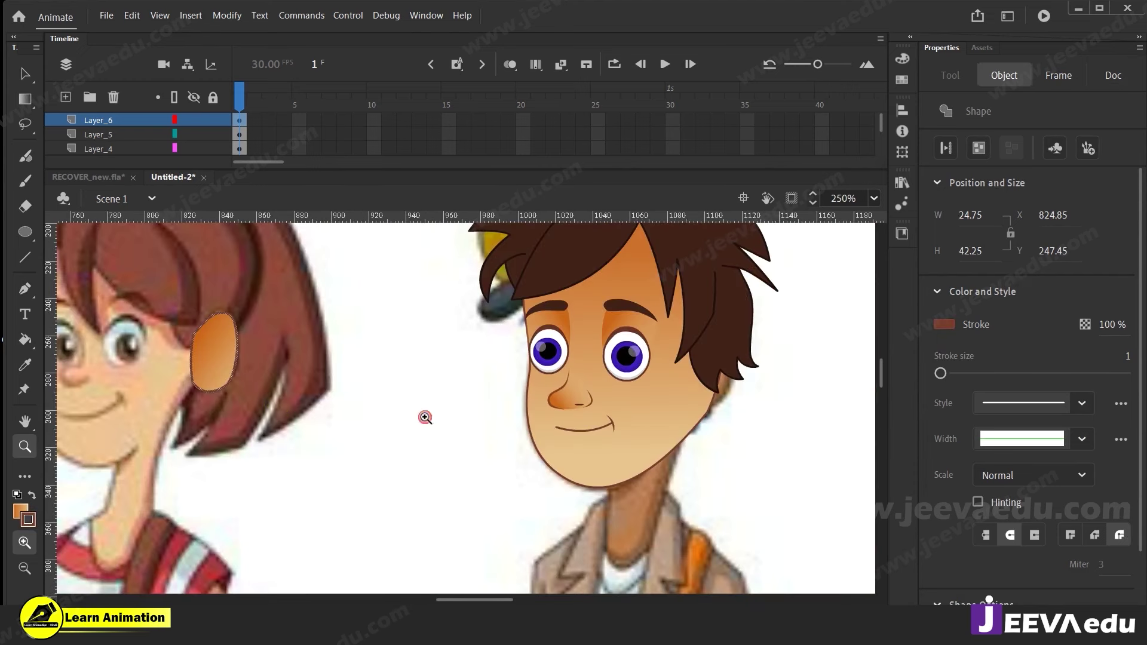
pyautogui.click(278, 406)
pyautogui.press('v')
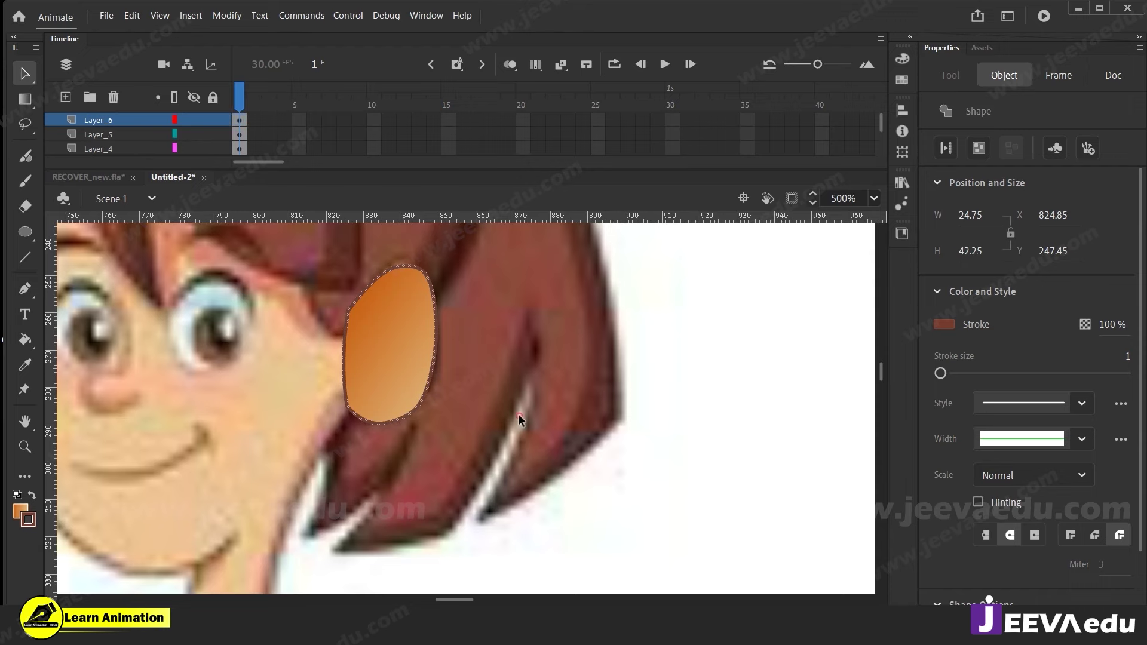
pyautogui.click(518, 414)
# Delete the stroke along the ear's inner edge where it meets the face and group the ear
pyautogui.moveTo(764, 476); pyautogui.dragTo(550, 483)
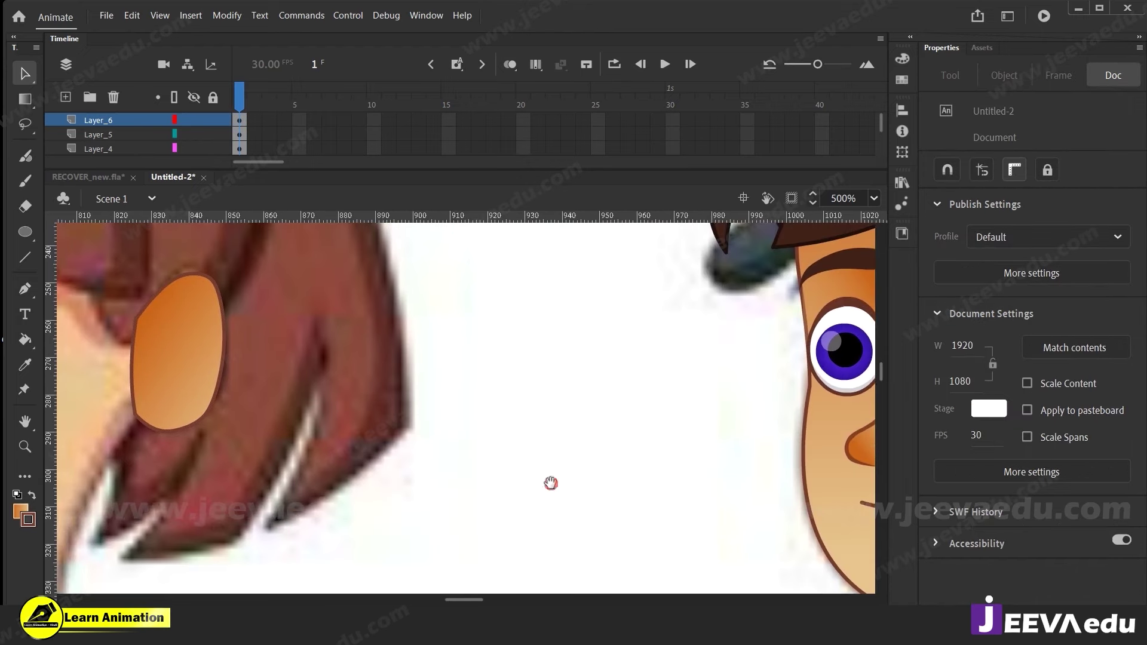
pyautogui.moveTo(404, 391); pyautogui.dragTo(536, 417)
pyautogui.click(317, 405)
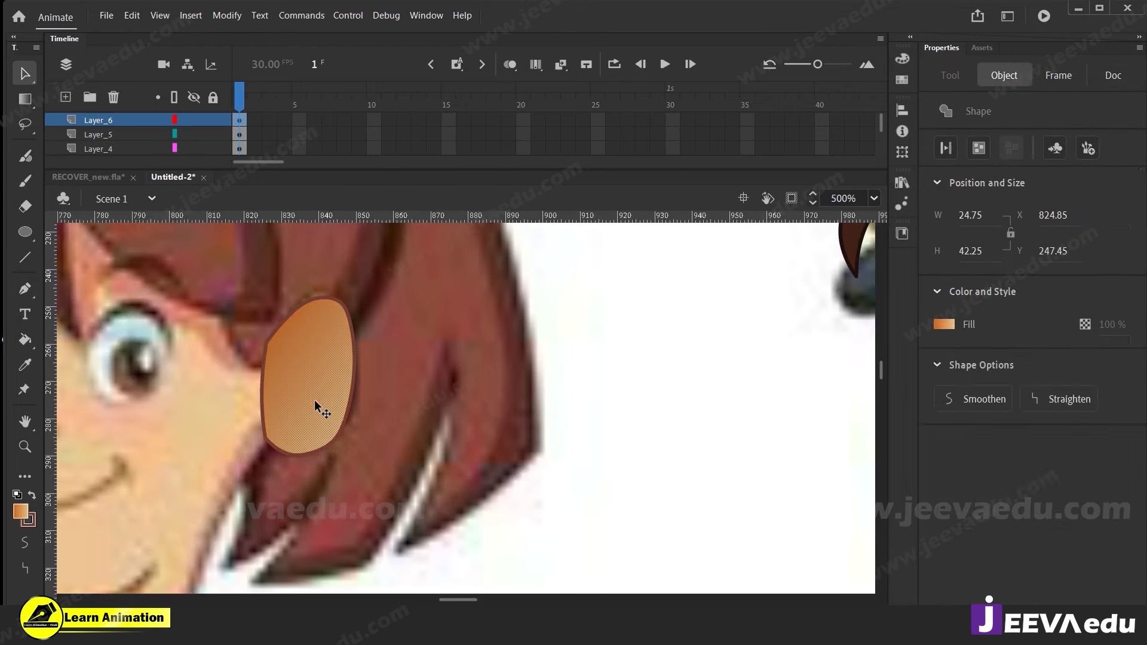
pyautogui.click(248, 468)
pyautogui.click(261, 399)
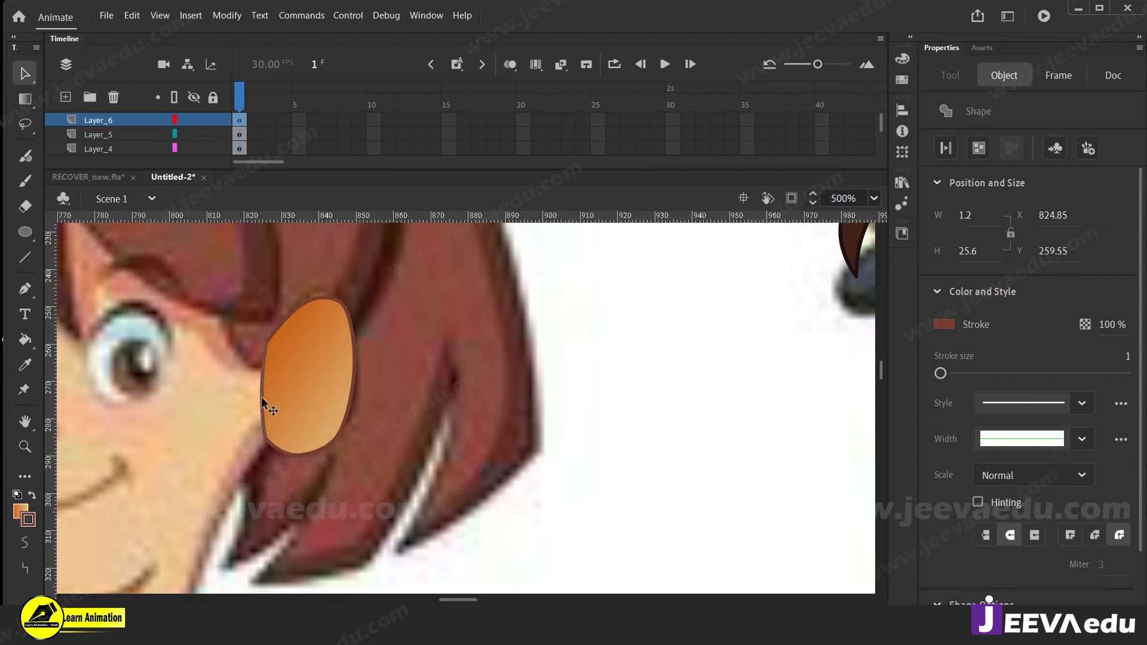
pyautogui.press('Delete')
pyautogui.click(314, 388)
pyautogui.hotkey('ctrl', 'g')
# Add a new layer above Layer_6, hide Layer_6 to uncover the reference ear and make the new layer active
pyautogui.click(63, 101)
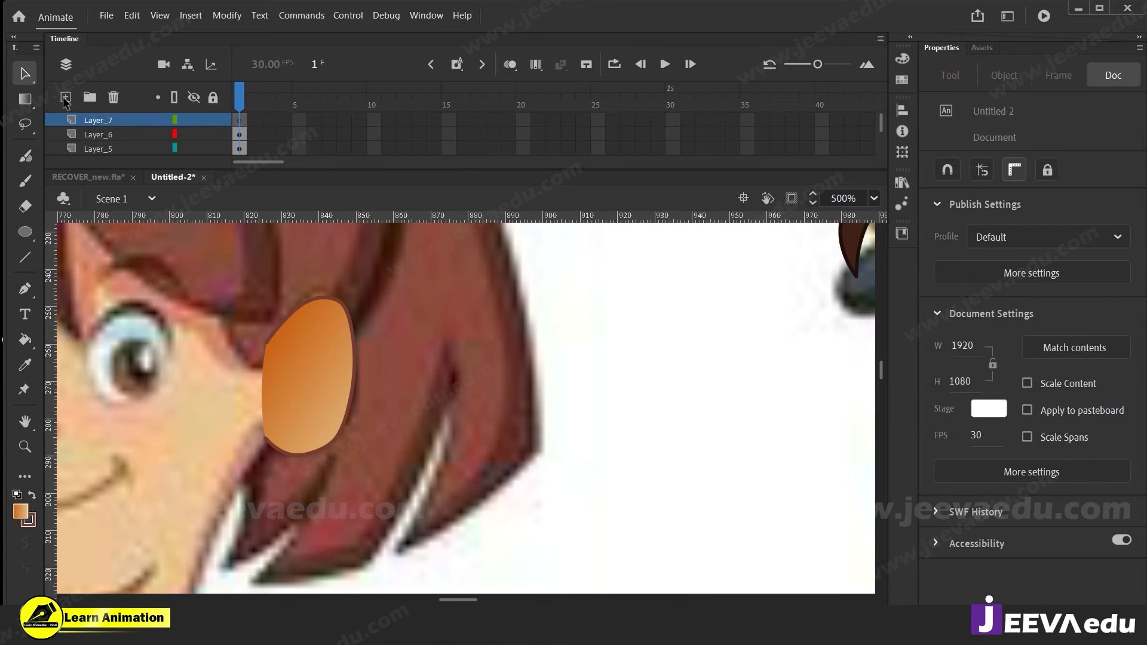
pyautogui.click(202, 135)
pyautogui.click(194, 135)
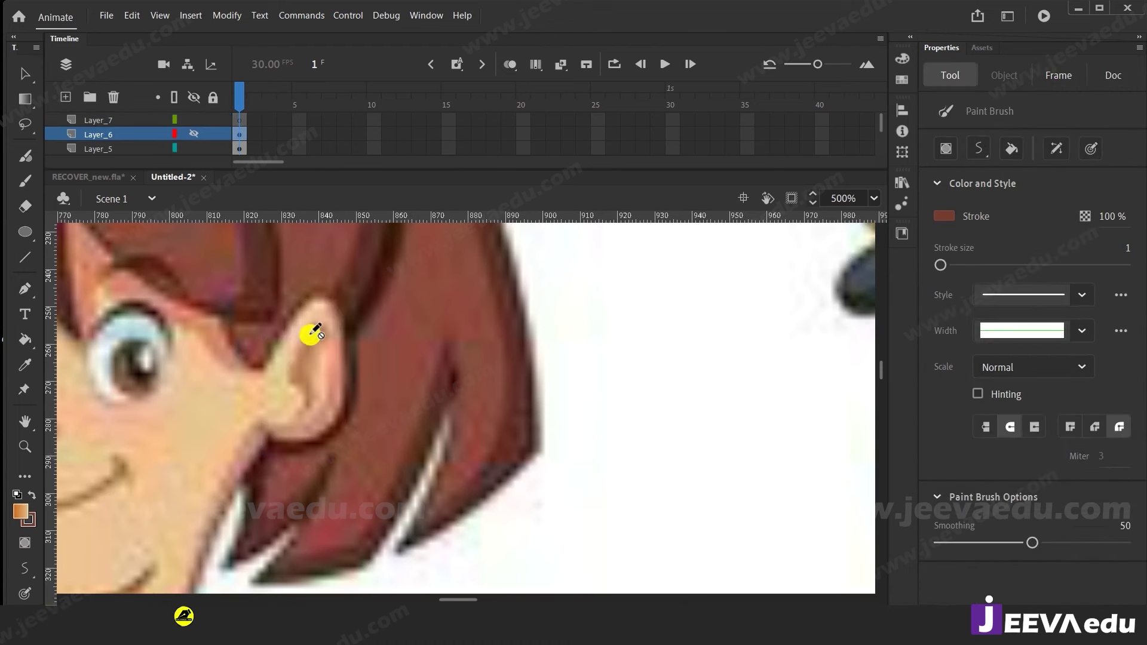
pyautogui.click(116, 120)
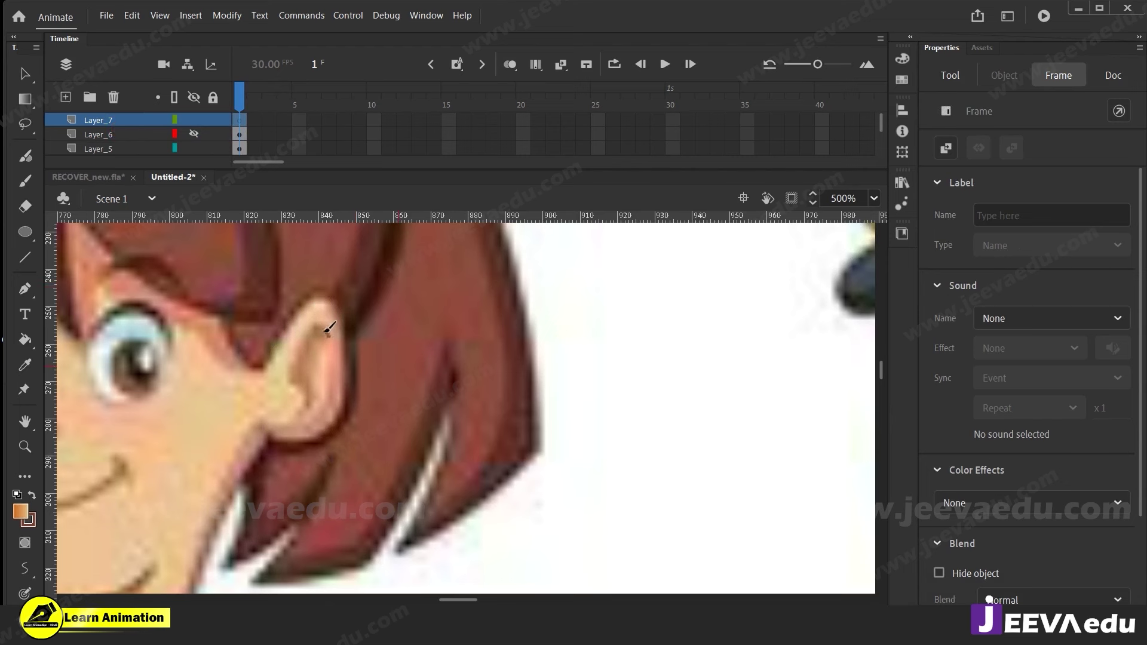
pyautogui.moveTo(302, 353); pyautogui.dragTo(297, 376)
pyautogui.hotkey('ctrl', 'z')
pyautogui.moveTo(395, 419); pyautogui.dragTo(469, 419)
pyautogui.moveTo(399, 333)
pyautogui.mouseDown()
pyautogui.moveTo(376, 347)
pyautogui.moveTo(368, 383)
pyautogui.mouseUp()
pyautogui.hotkey('ctrl', 'z')
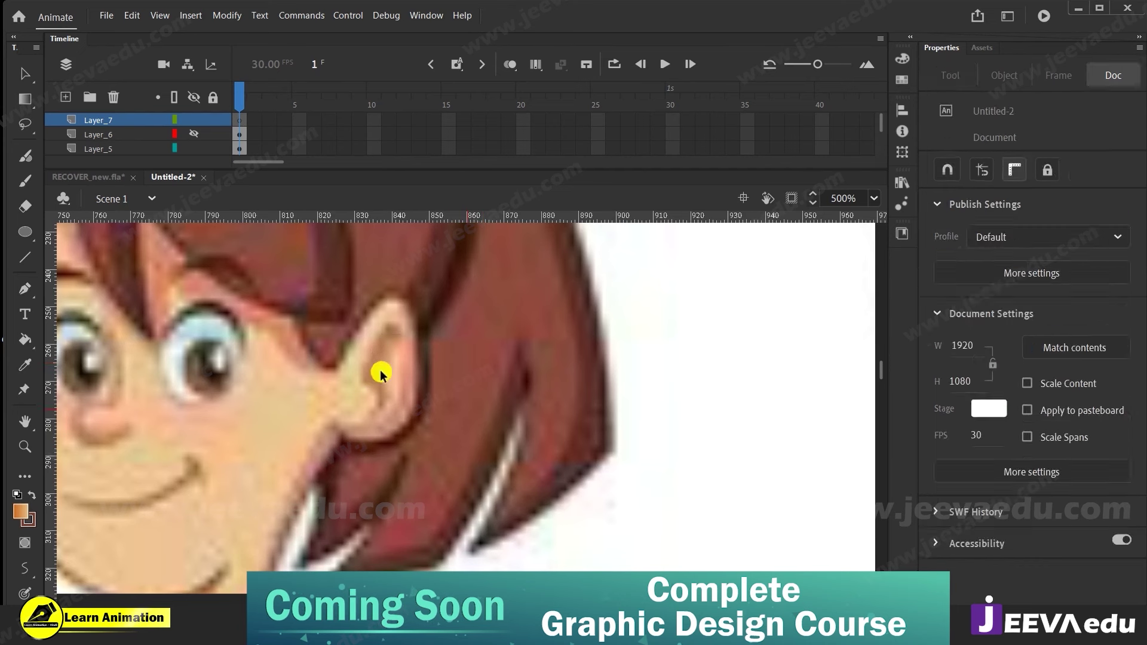
# Draw the front contour of the inner ear with the Line tool and bend it to follow the reference fold
pyautogui.press('n')
pyautogui.moveTo(386, 331); pyautogui.dragTo(362, 395)
pyautogui.press('v')
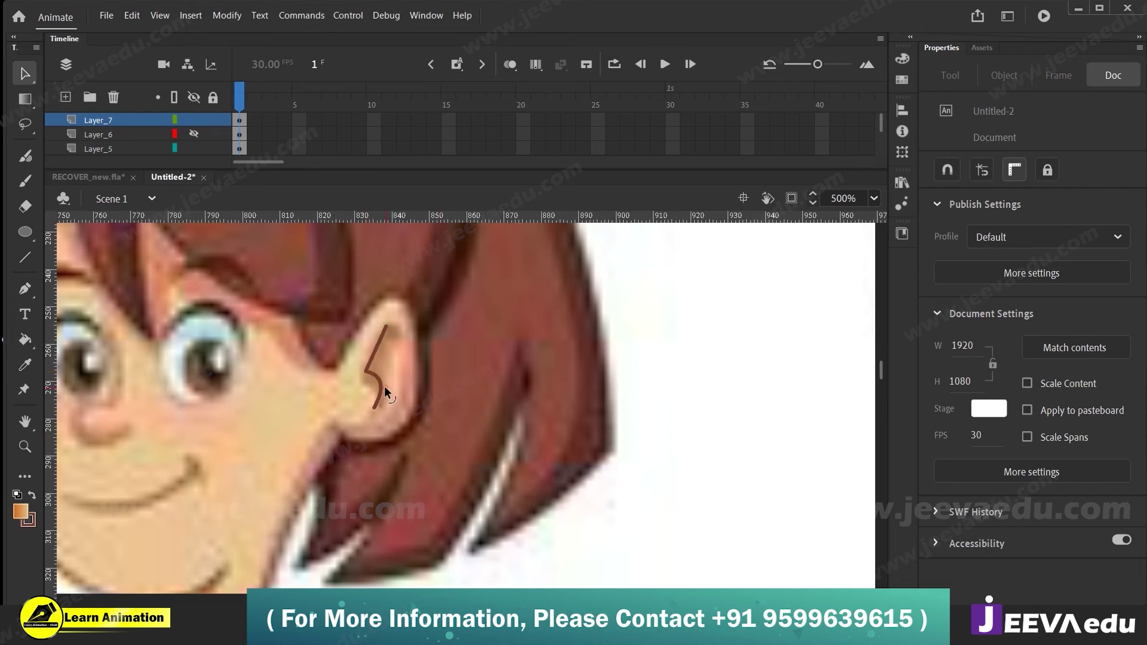
pyautogui.moveTo(386, 326)
pyautogui.mouseDown()
pyautogui.moveTo(403, 335)
pyautogui.moveTo(386, 333)
pyautogui.mouseUp()
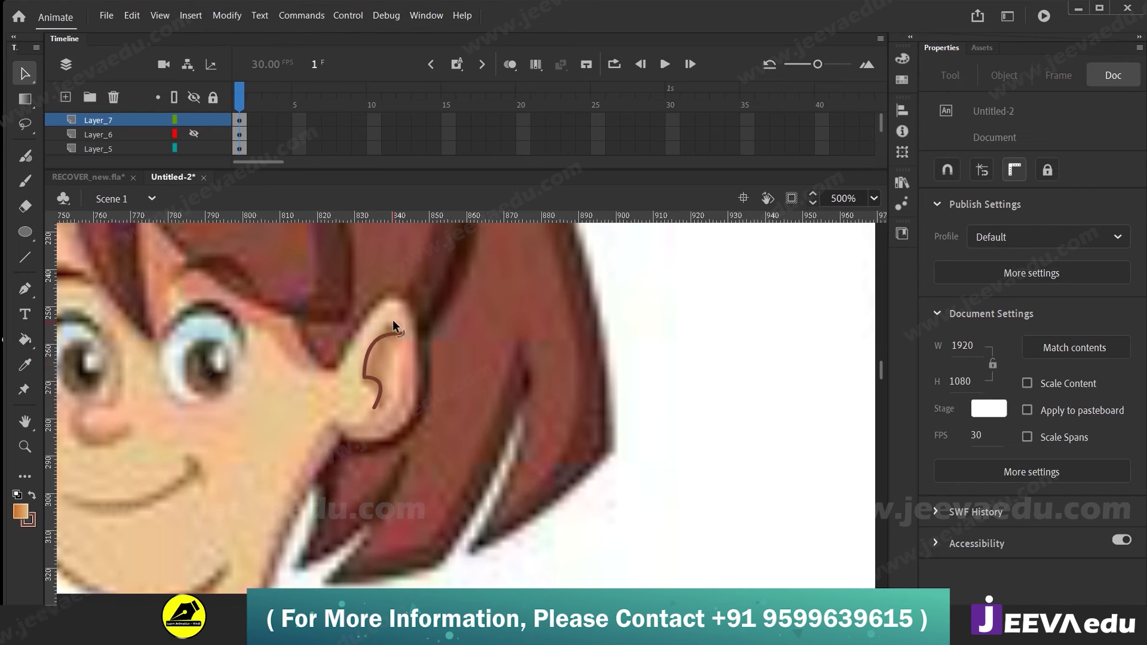
pyautogui.click(400, 332)
pyautogui.click(386, 347)
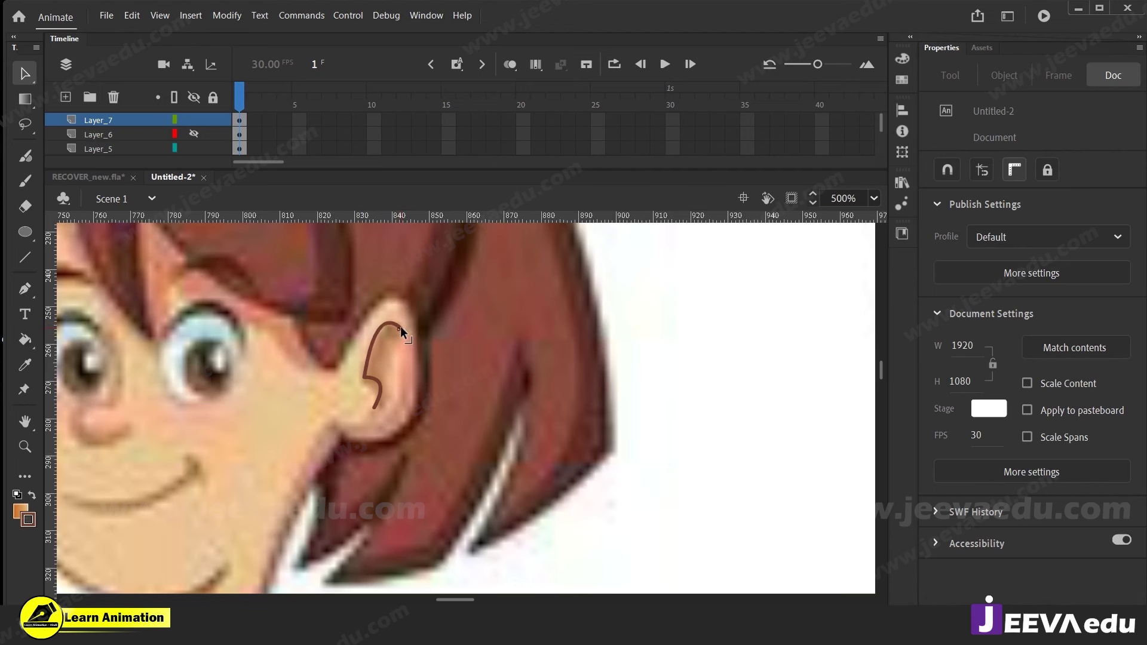
pyautogui.moveTo(391, 323); pyautogui.dragTo(381, 330)
# Close the inner-ear shape with a curved line from its upper end to the lower tip and delete the excess stroke
pyautogui.press('z')
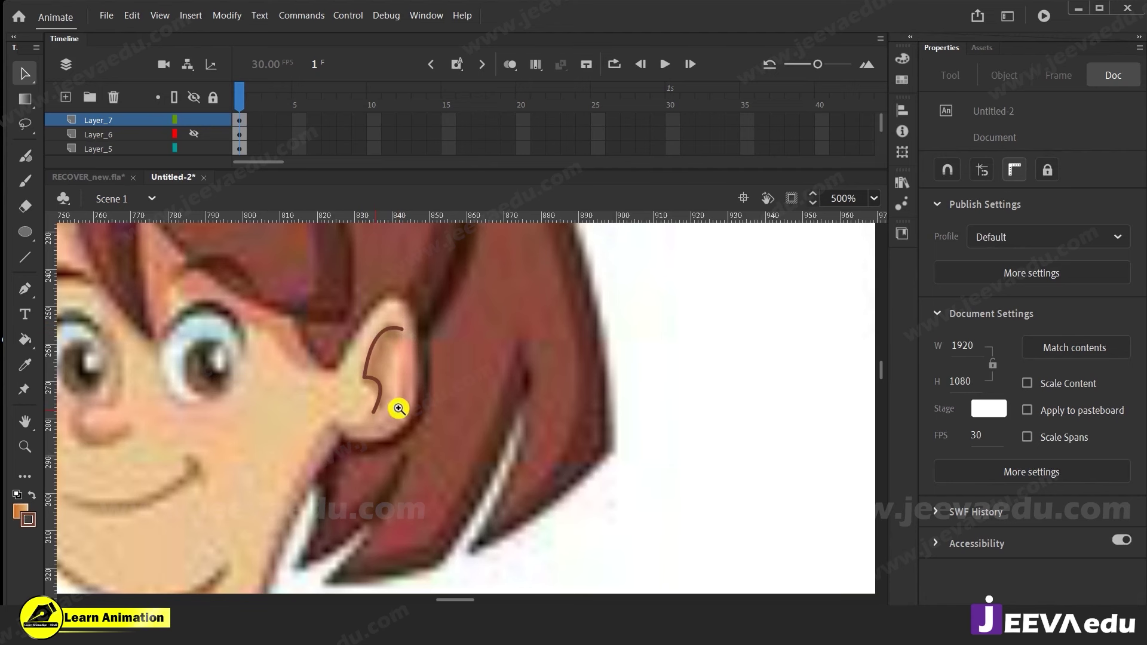
pyautogui.click(399, 402)
pyautogui.moveTo(399, 402); pyautogui.dragTo(354, 444)
pyautogui.press('v')
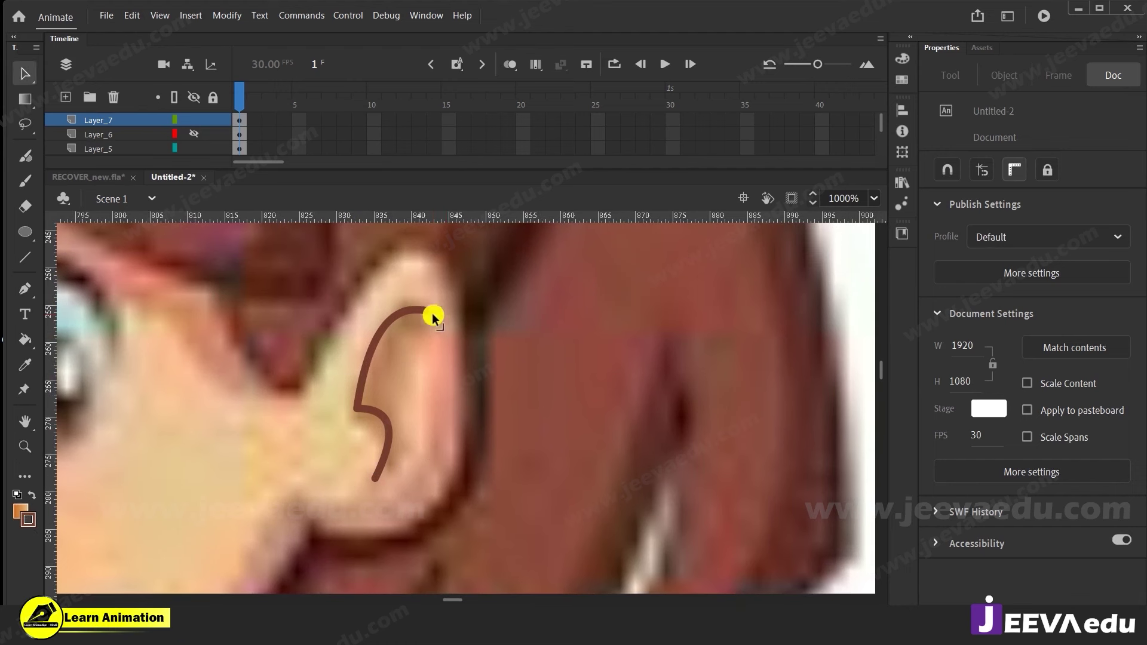
pyautogui.press('n')
pyautogui.moveTo(433, 314); pyautogui.dragTo(436, 468)
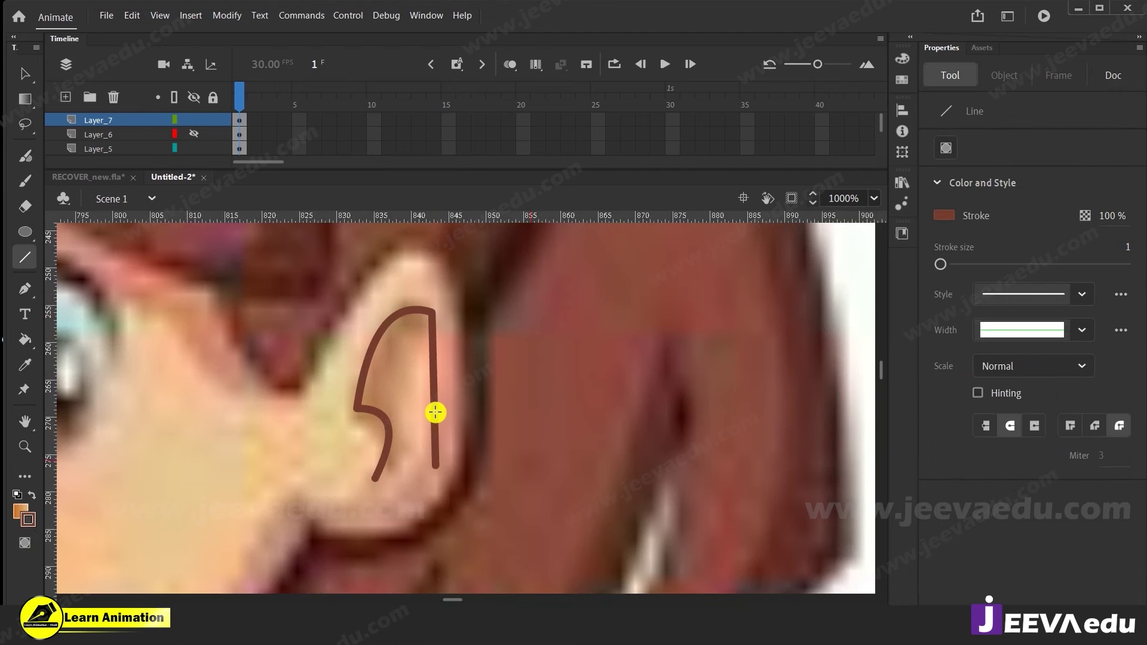
pyautogui.press('v')
pyautogui.moveTo(433, 408); pyautogui.dragTo(447, 414)
pyautogui.moveTo(434, 465); pyautogui.dragTo(357, 493)
pyautogui.click(360, 494)
pyautogui.press('Delete')
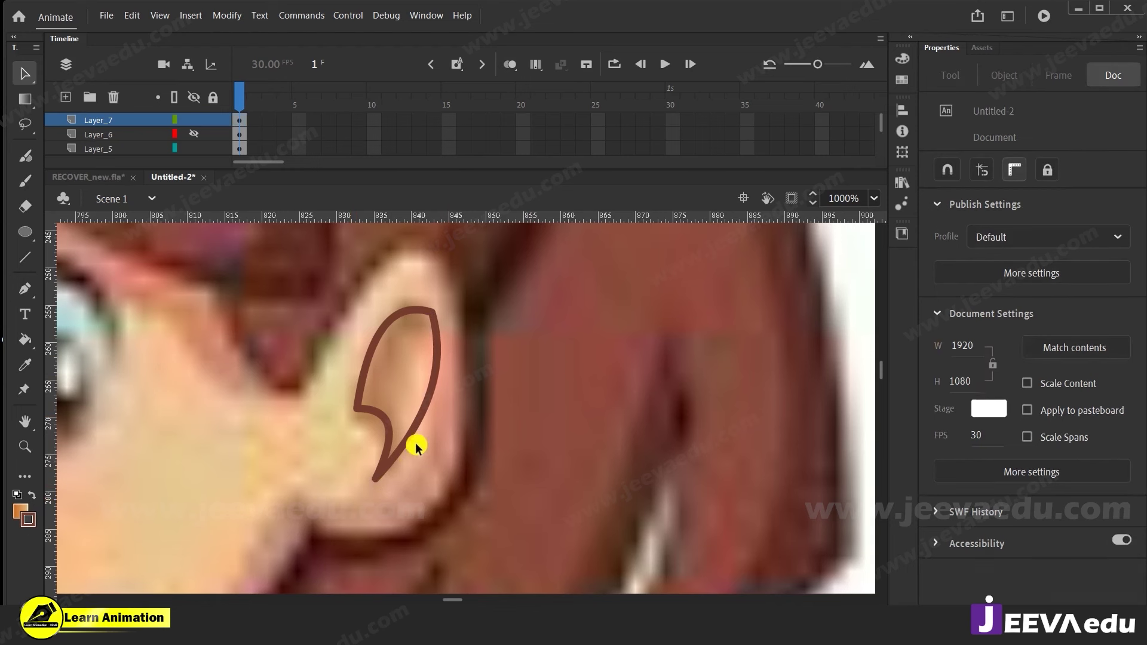
# Bulge the inner-ear shape's lower back edge outward and fill the shape with the current skin gradient
pyautogui.moveTo(414, 432); pyautogui.dragTo(442, 455)
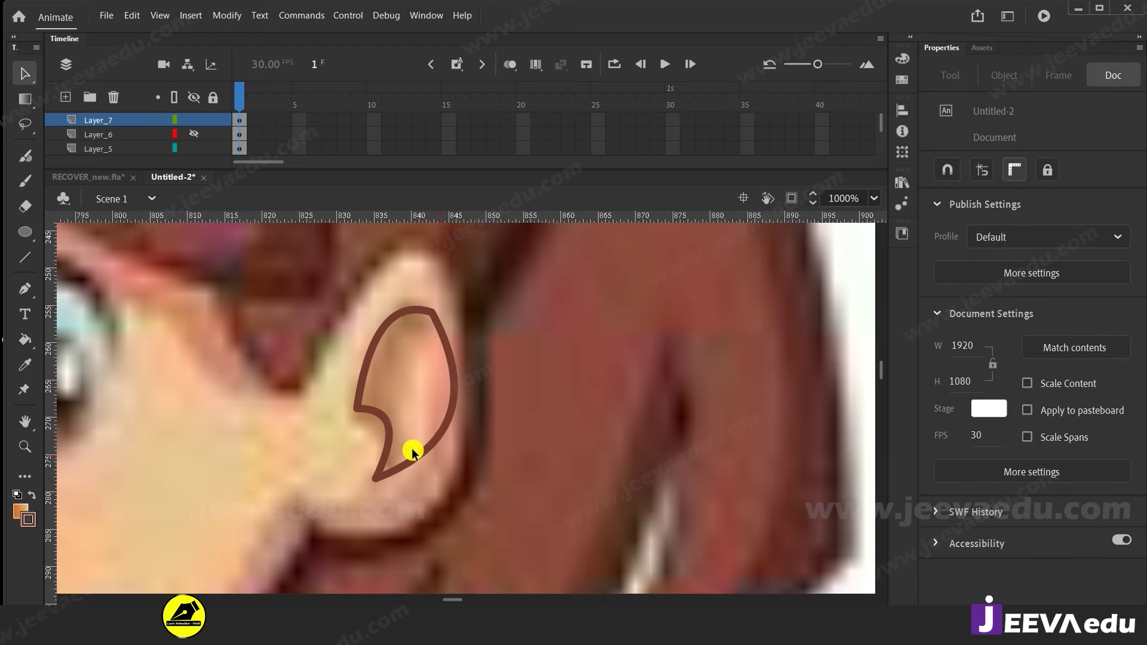
pyautogui.press('k')
pyautogui.click(403, 402)
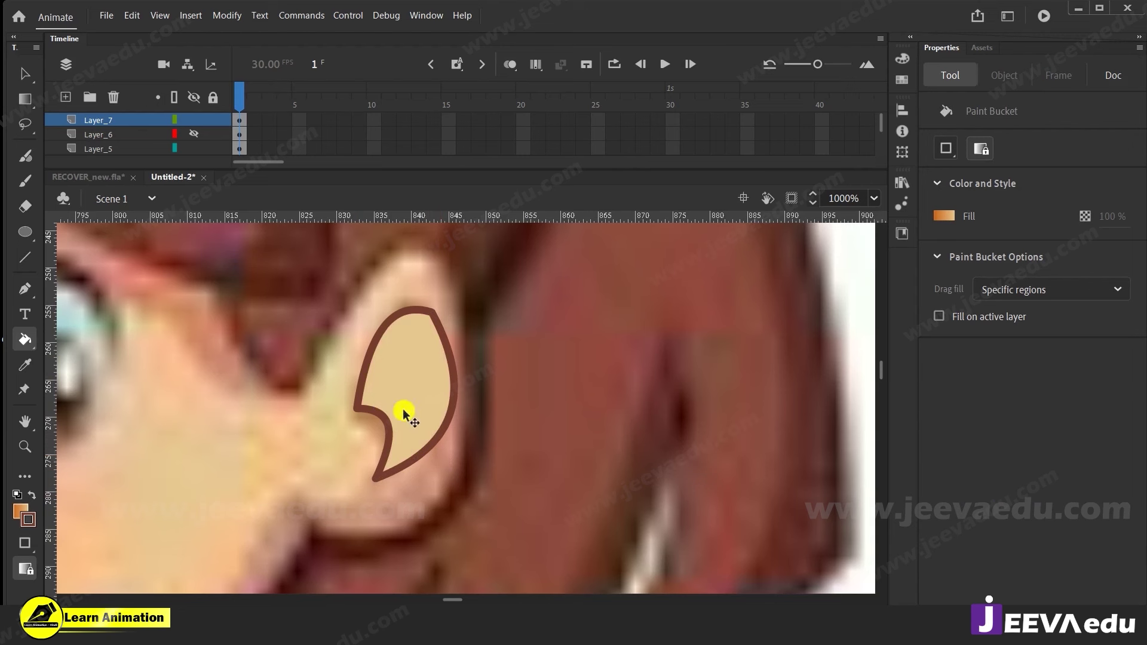
# Undo the inner ear's skin-gradient fill, reset the colours to default and fill the shape with white
pyautogui.hotkey('ctrl', 'z')
pyautogui.click(16, 494)
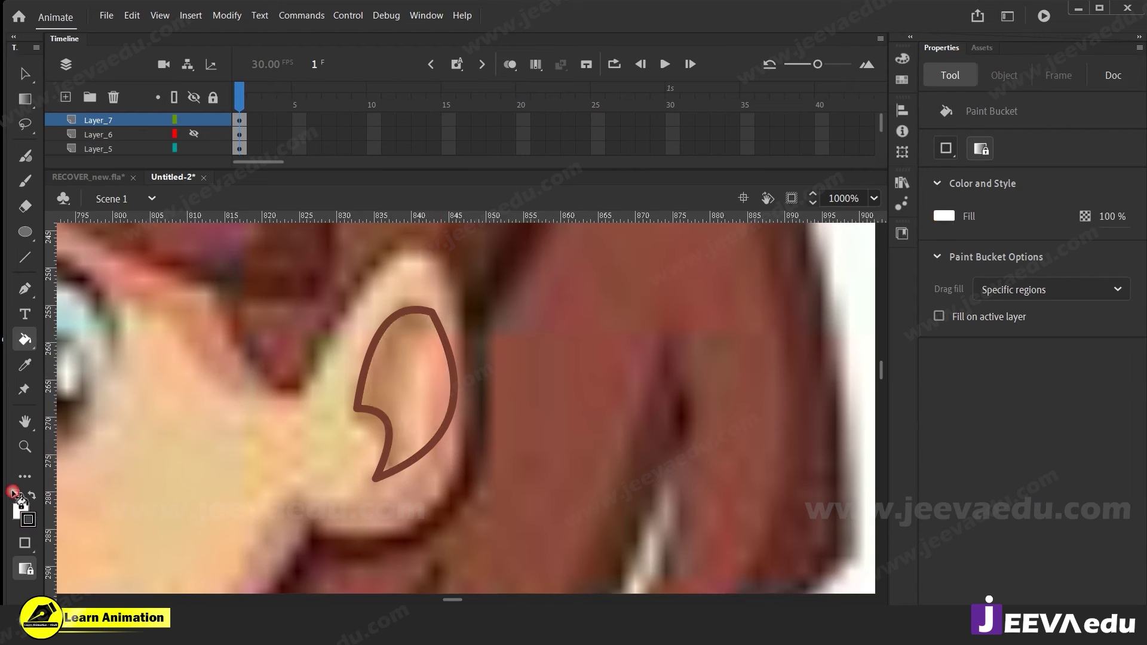
pyautogui.click(419, 404)
pyautogui.press('v')
pyautogui.click(423, 403)
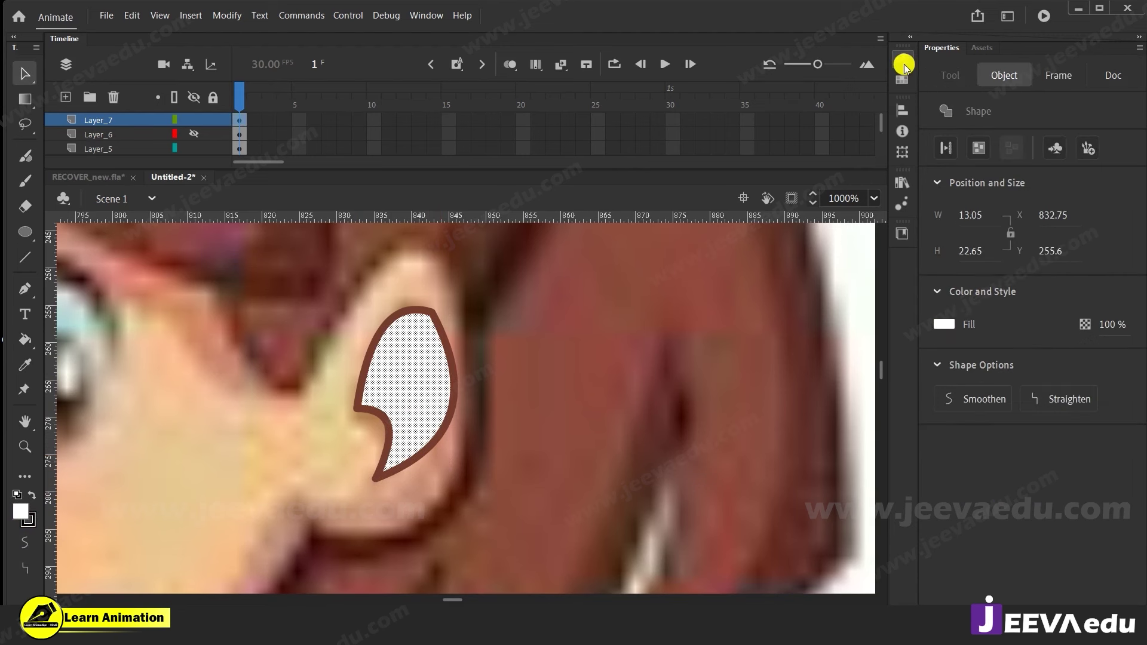
# Change the inner ear's fill to a linear gradient and darken its orange stop to 853E09
pyautogui.click(902, 59)
pyautogui.click(737, 88)
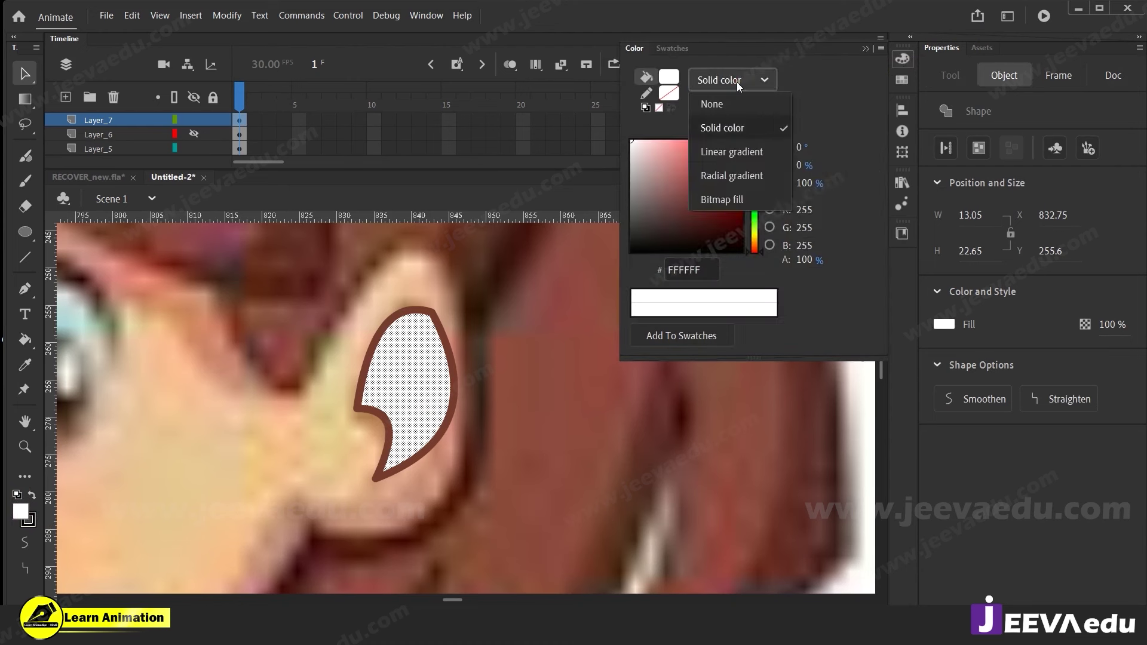
pyautogui.click(726, 149)
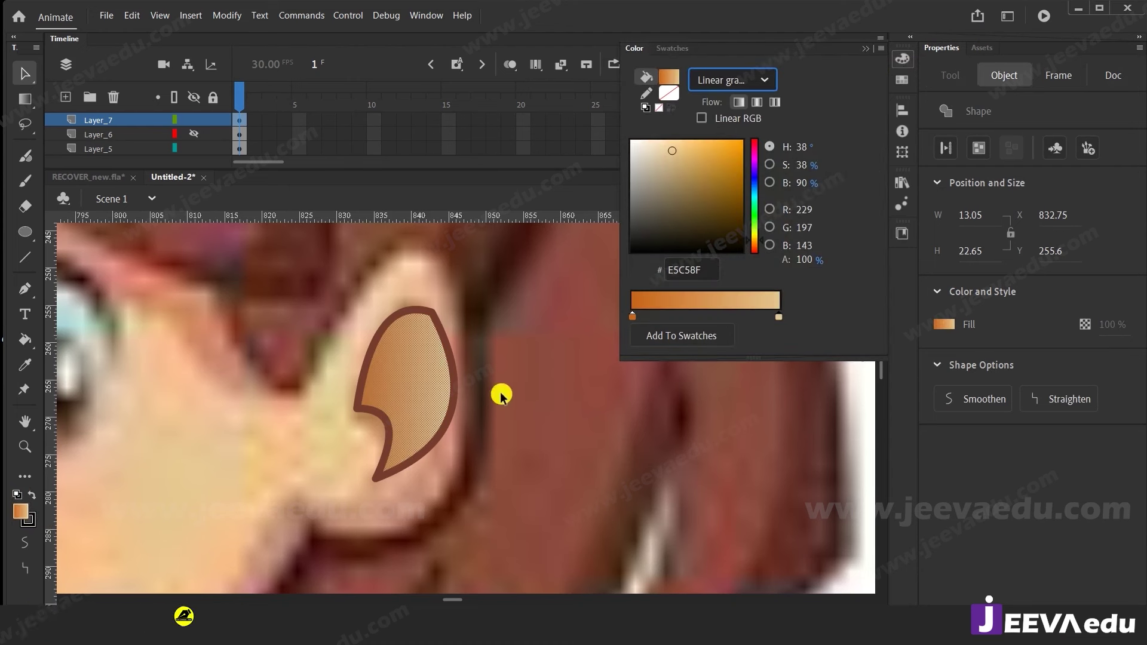
pyautogui.click(633, 321)
pyautogui.moveTo(735, 177); pyautogui.dragTo(757, 190)
pyautogui.click(770, 183)
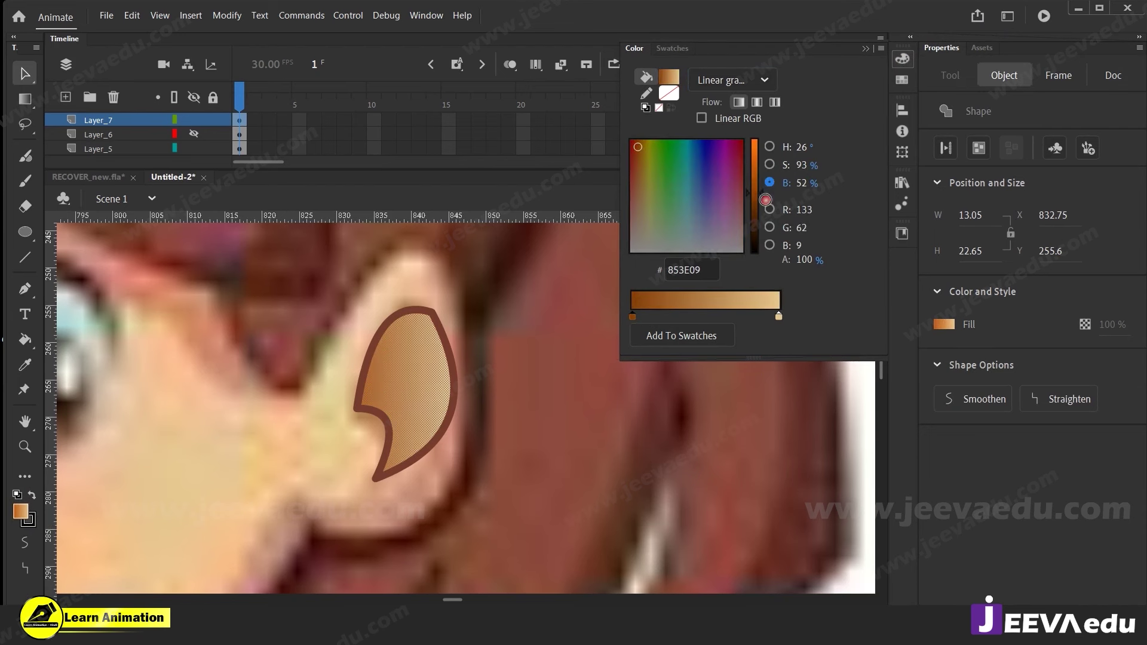
pyautogui.click(525, 344)
# Delete the outline along the inner ear's back edge and show Layer_6 again
pyautogui.click(447, 413)
pyautogui.press('Delete')
pyautogui.click(428, 427)
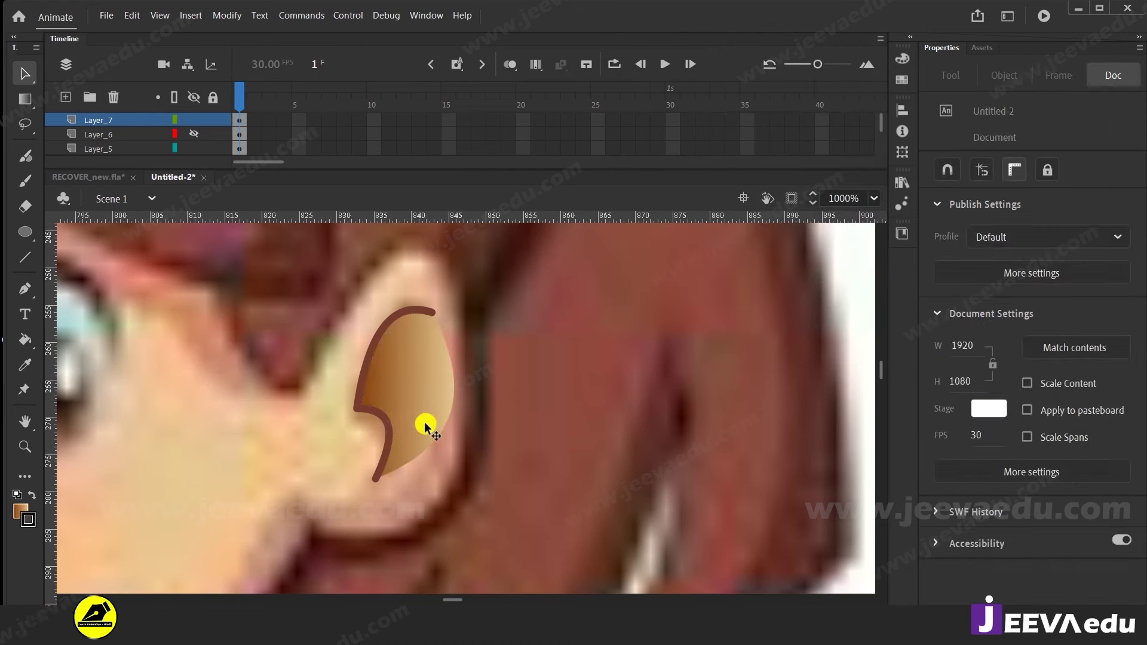
pyautogui.click(215, 149)
pyautogui.click(193, 149)
pyautogui.click(194, 135)
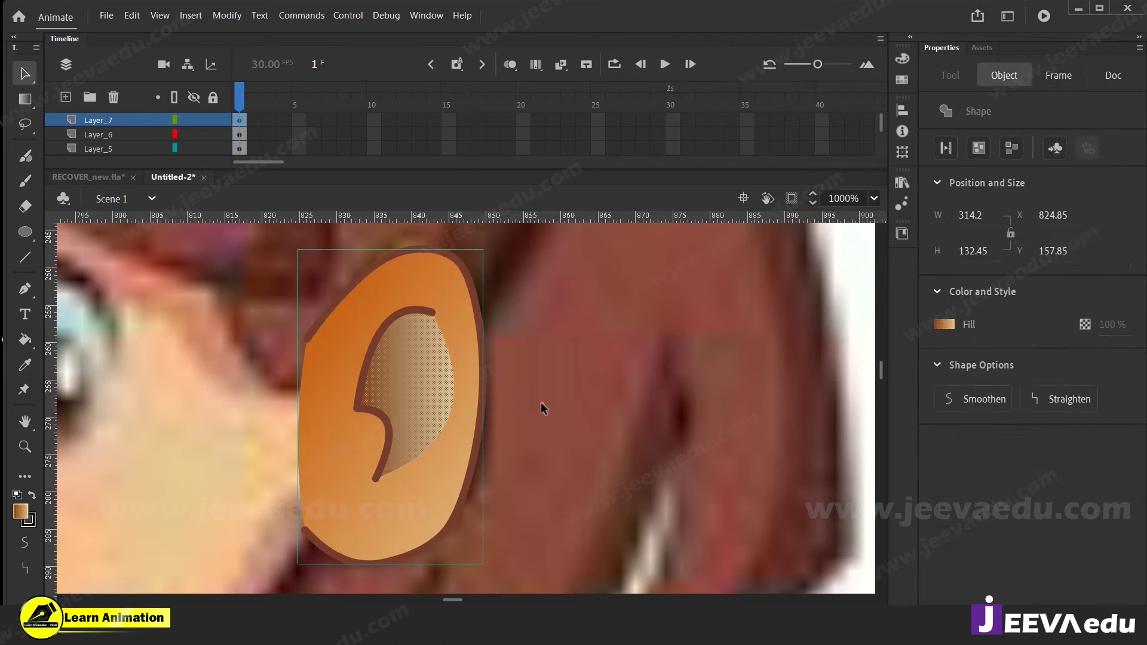
pyautogui.click(540, 402)
pyautogui.click(419, 406)
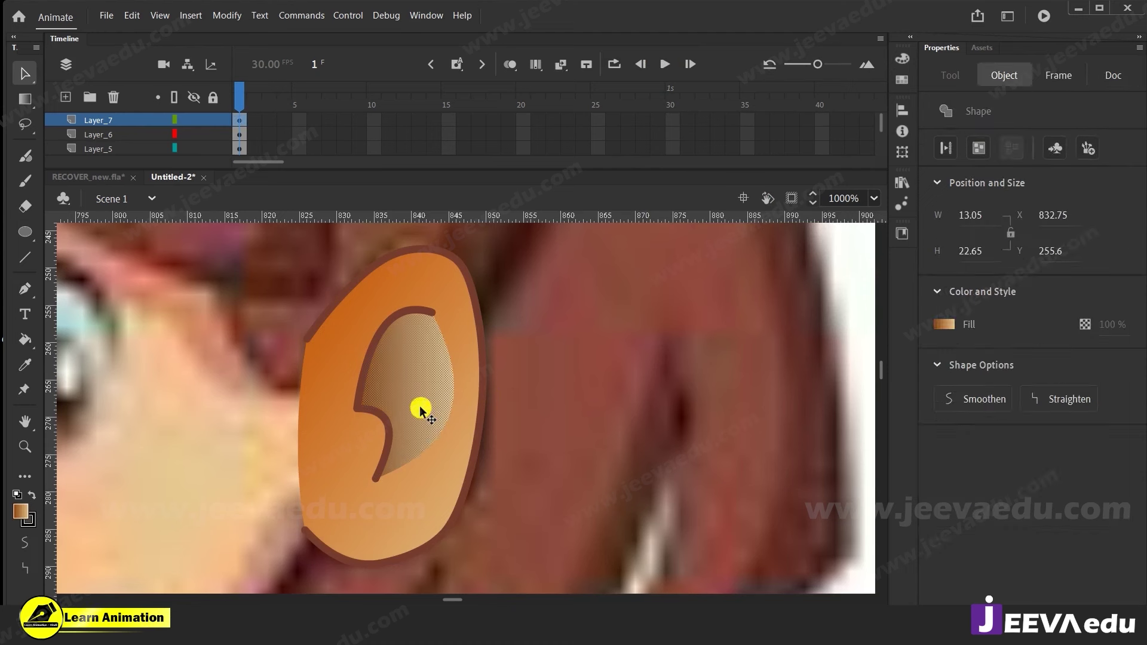
pyautogui.click(590, 414)
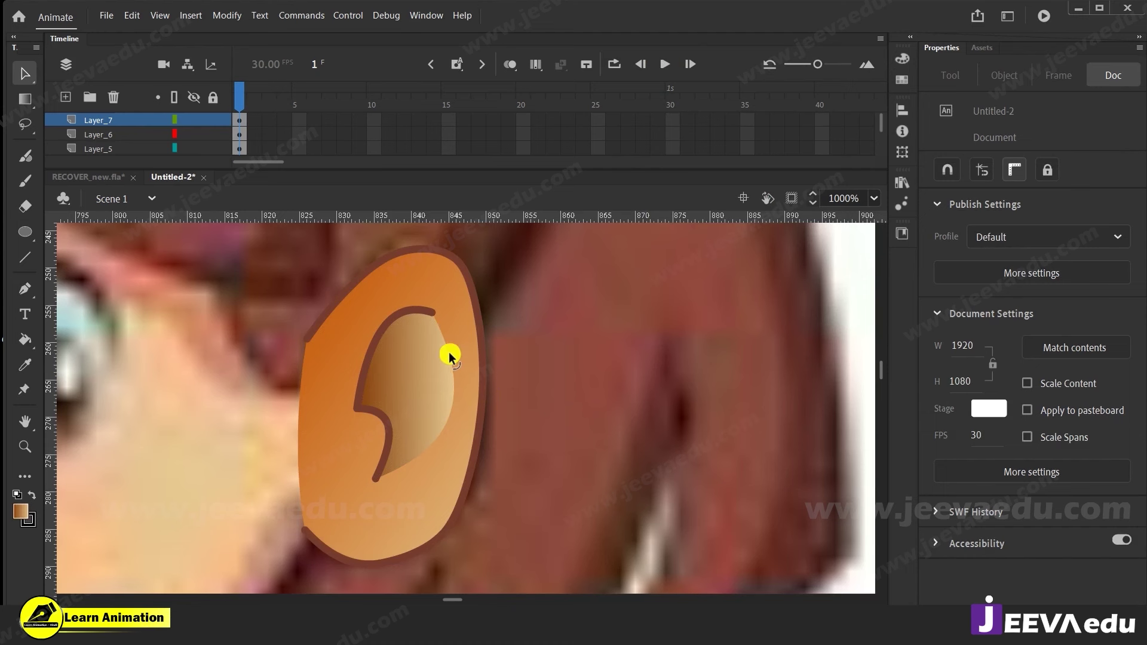
# Set the alpha of the inner-ear gradient's light end stop to 0%
pyautogui.click(447, 382)
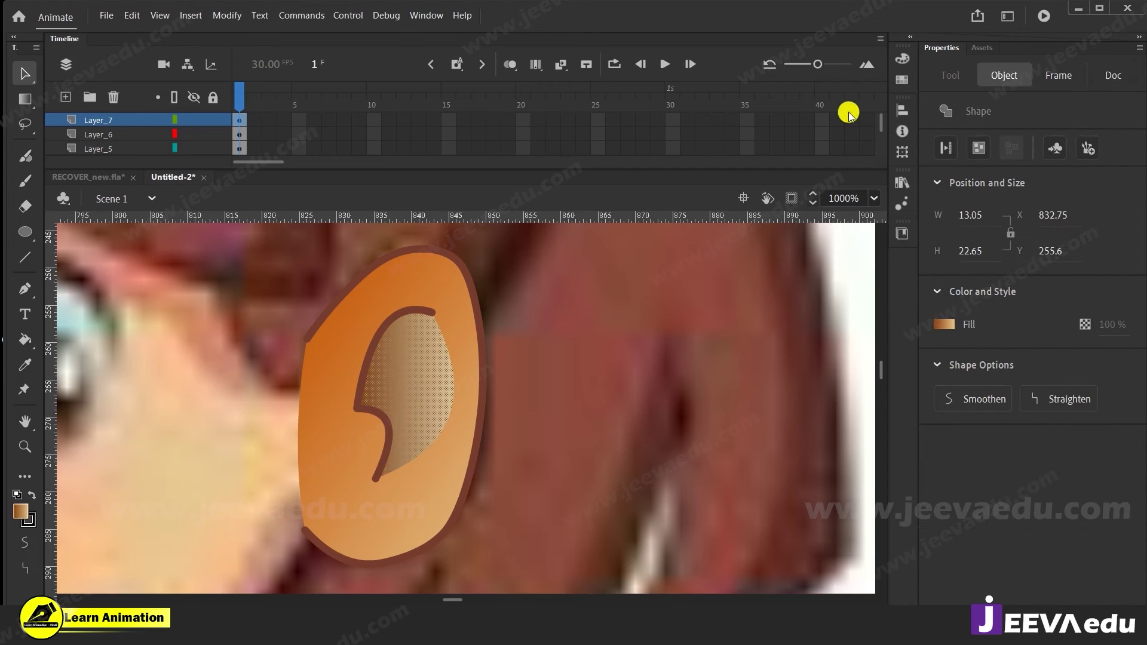
pyautogui.click(902, 61)
pyautogui.click(778, 318)
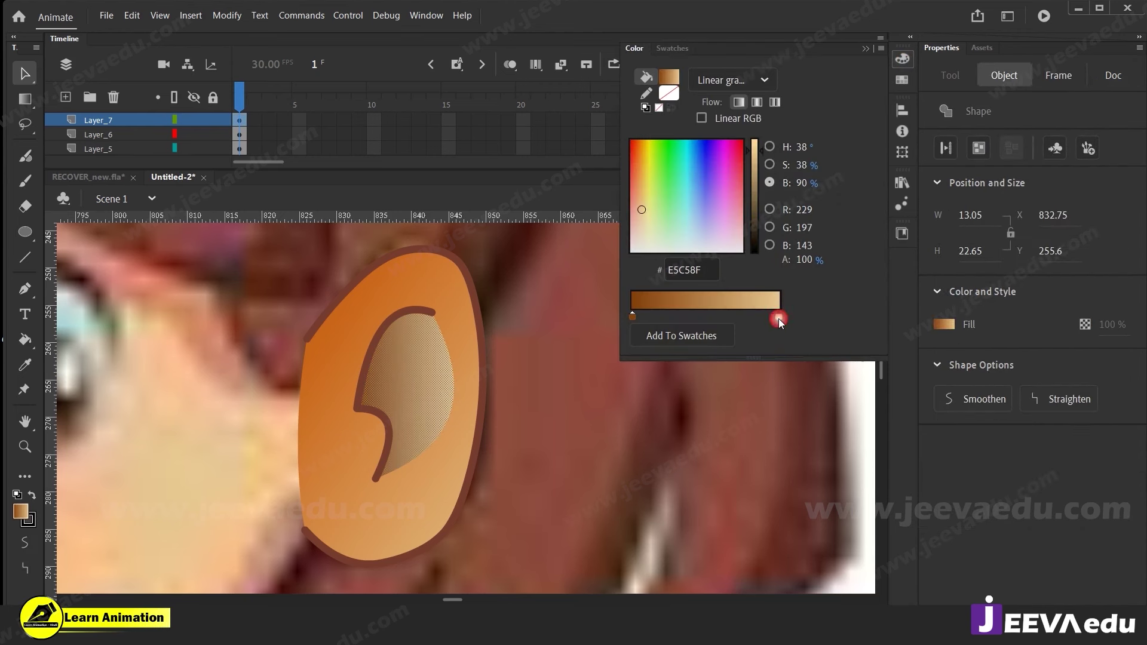
pyautogui.click(562, 395)
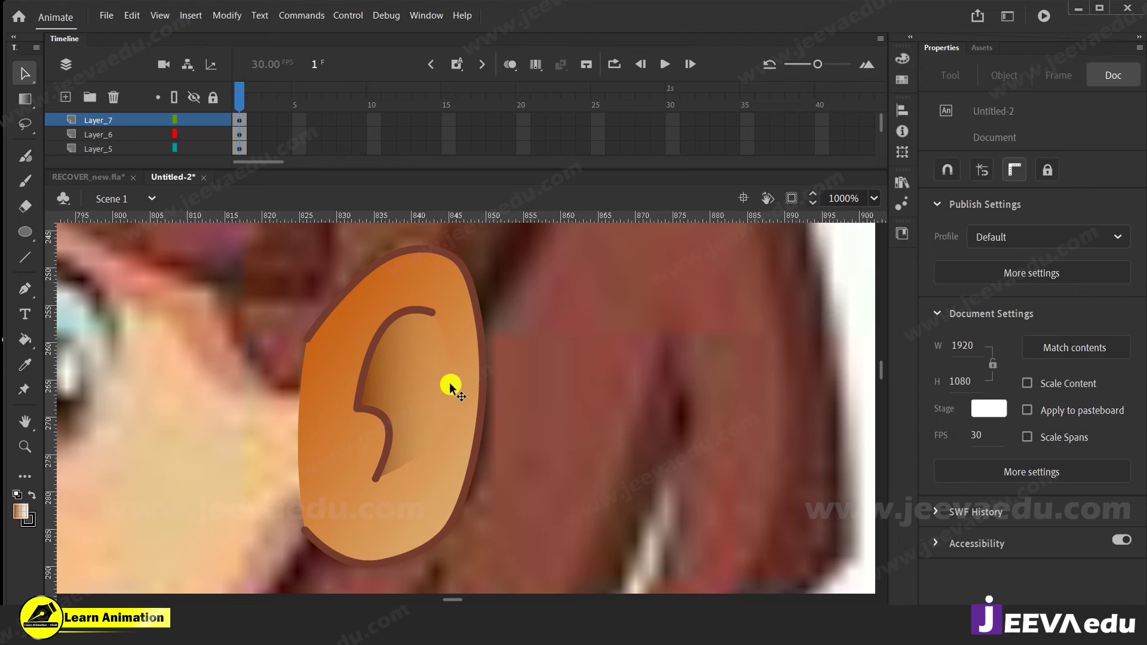
# Tilt, rescale and shift the inner ear's gradient with Gradient Transform so its dark side follows the front fold
pyautogui.click(432, 389)
pyautogui.press('f')
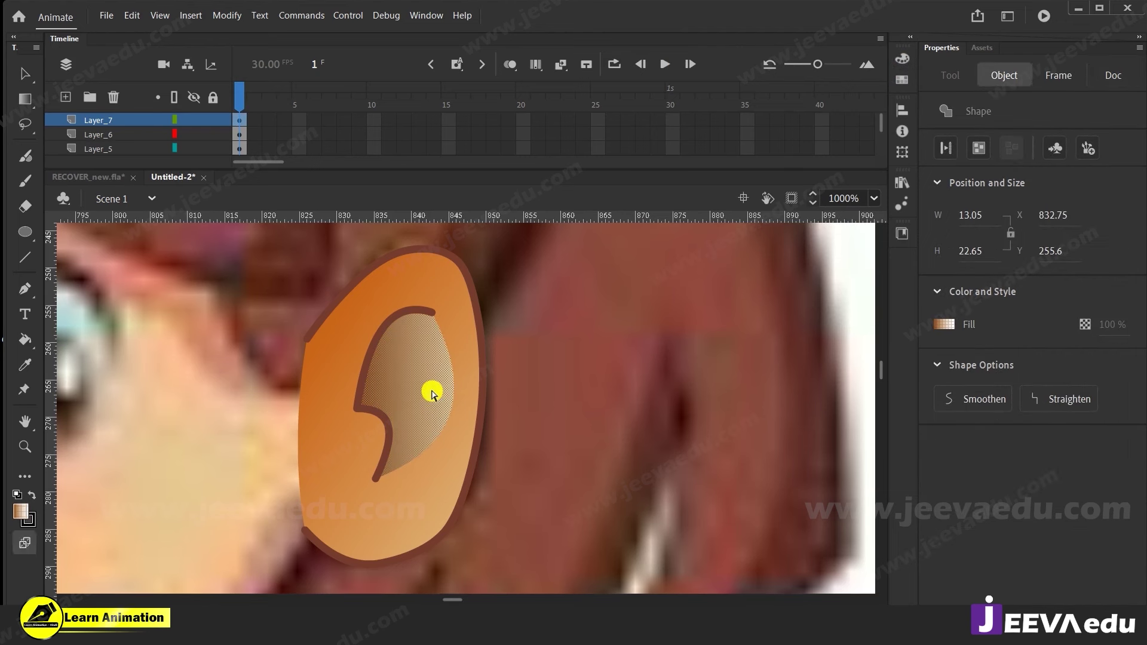
pyautogui.click(429, 389)
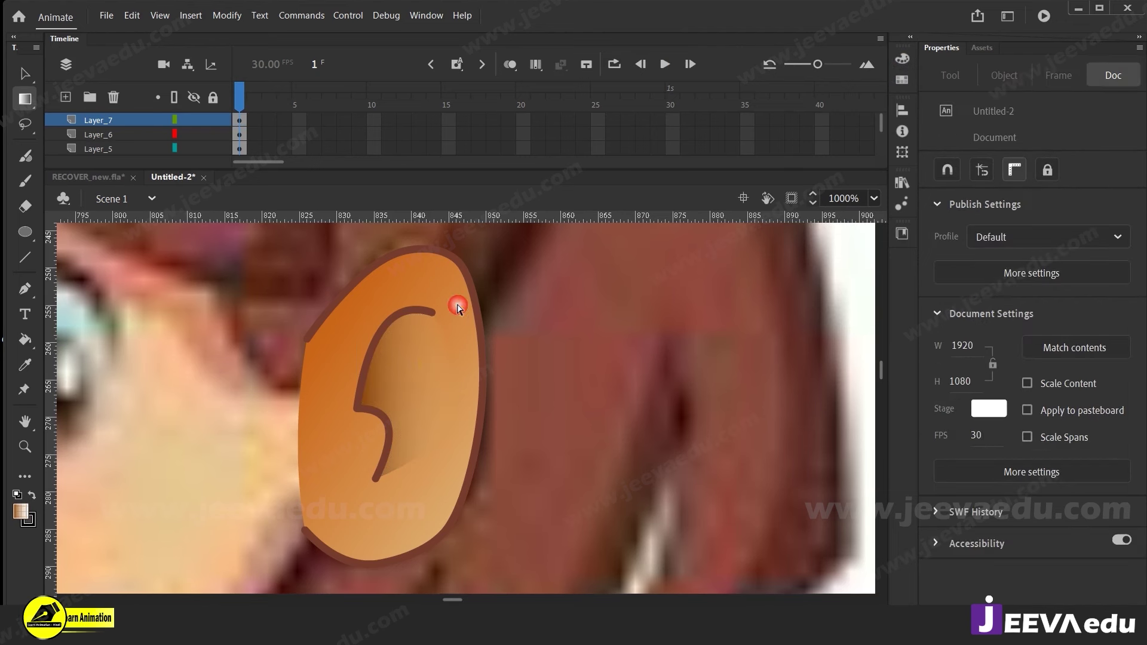
pyautogui.moveTo(455, 308); pyautogui.dragTo(478, 331)
pyautogui.moveTo(405, 394); pyautogui.dragTo(394, 471)
pyautogui.moveTo(425, 402); pyautogui.dragTo(421, 405)
# Bulge the inner-ear fill's back edge slightly outward, making the shape 14.05 wide
pyautogui.press('v')
pyautogui.click(553, 445)
pyautogui.click(406, 392)
pyautogui.click(573, 386)
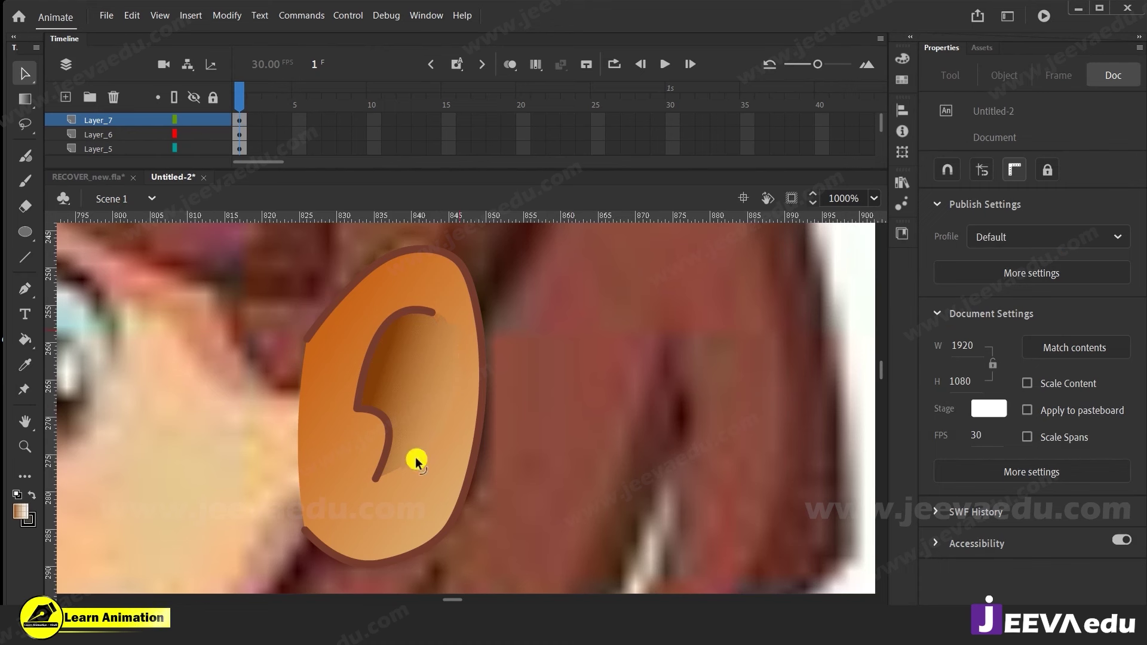
# Move the transparent stop of the inner-ear gradient slightly inward from the end of the ramp
pyautogui.click(411, 481)
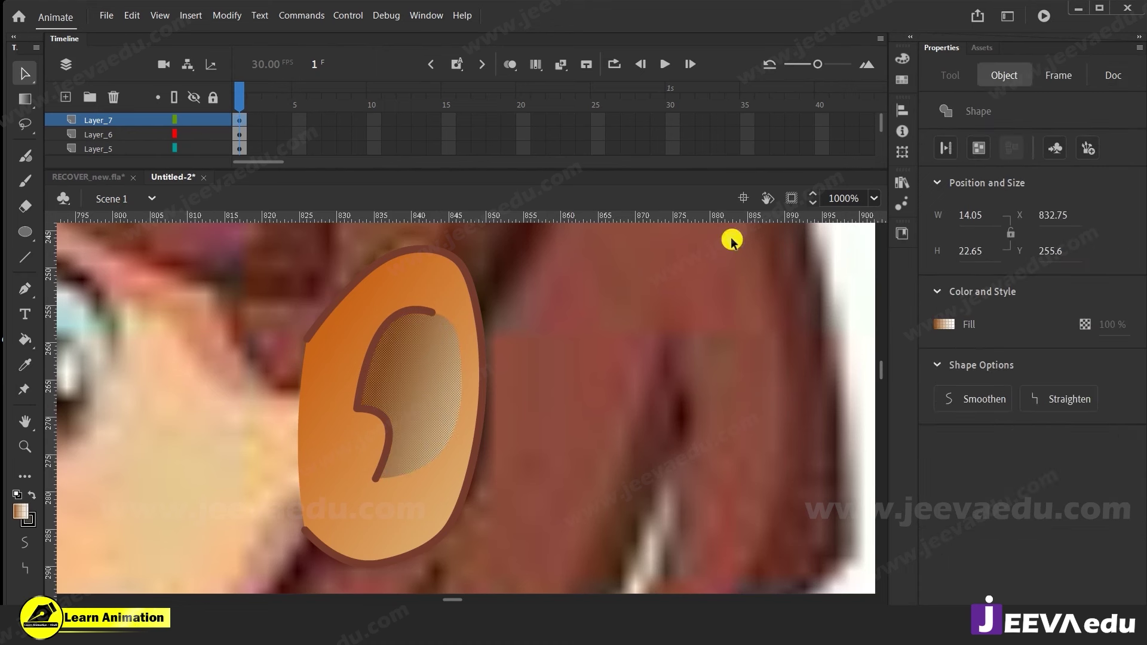
pyautogui.click(902, 59)
pyautogui.click(777, 318)
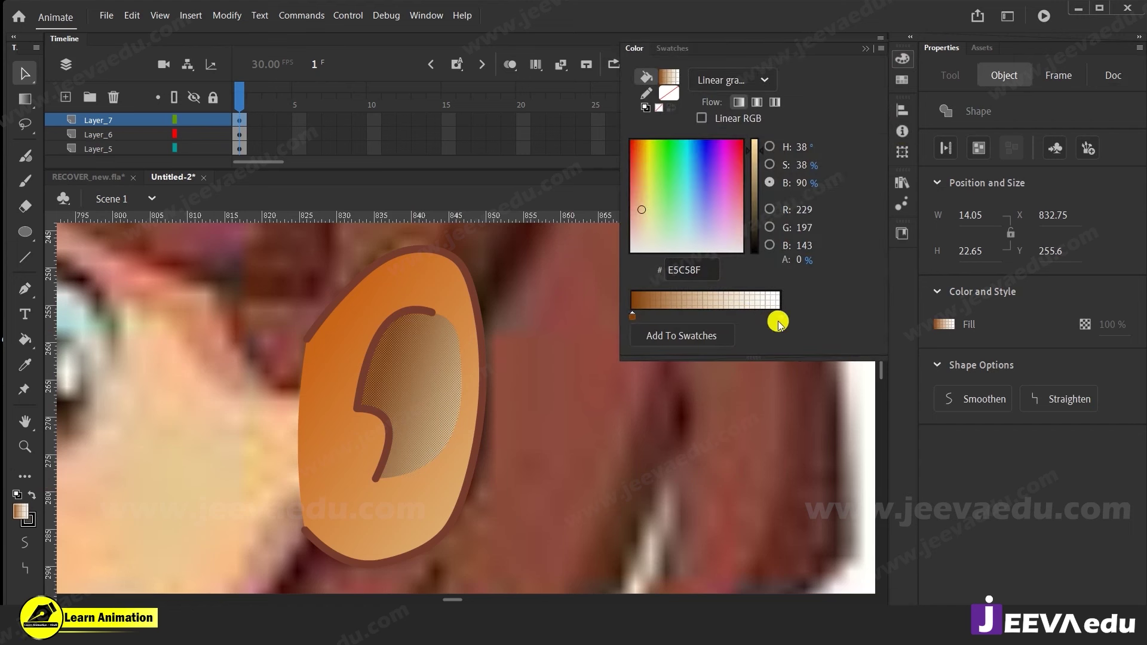
pyautogui.moveTo(778, 317); pyautogui.dragTo(763, 323)
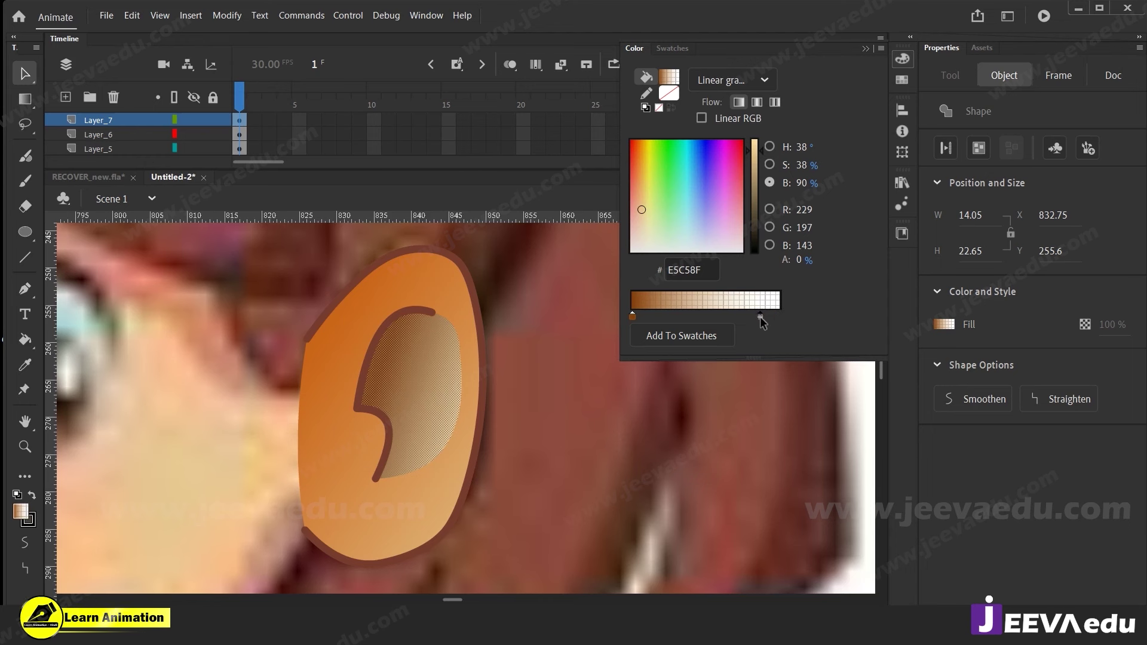
pyautogui.click(545, 357)
# Readjust the inner-ear gradient's width, rotation and centre so the dark shade fades out toward the back edge
pyautogui.click(388, 403)
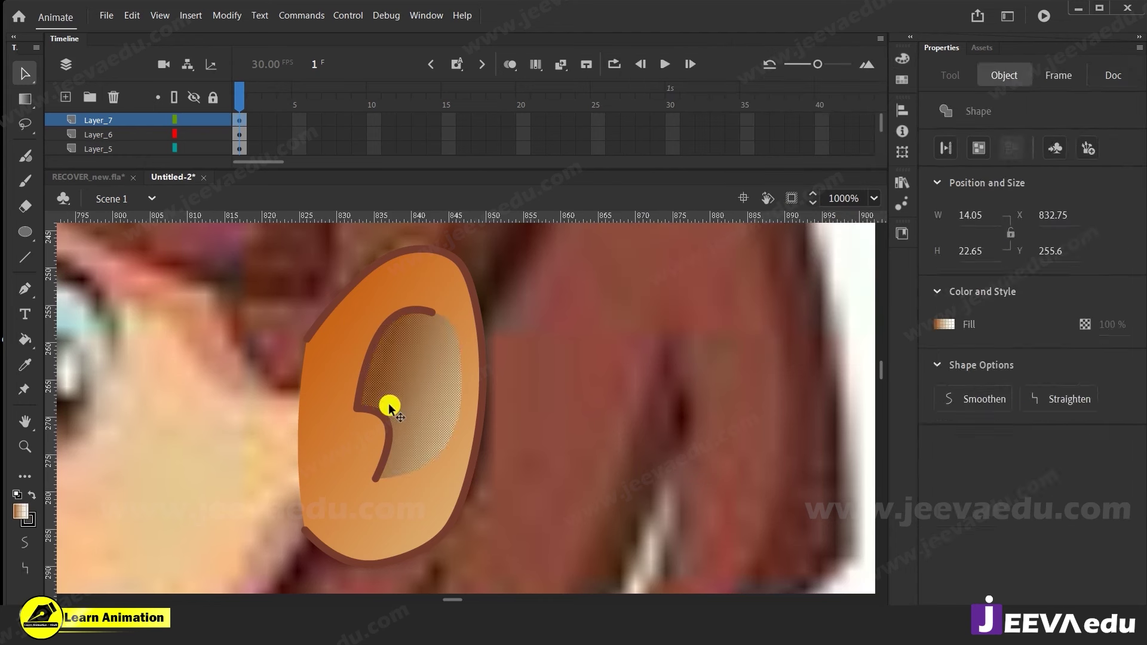
pyautogui.press('f')
pyautogui.click(399, 394)
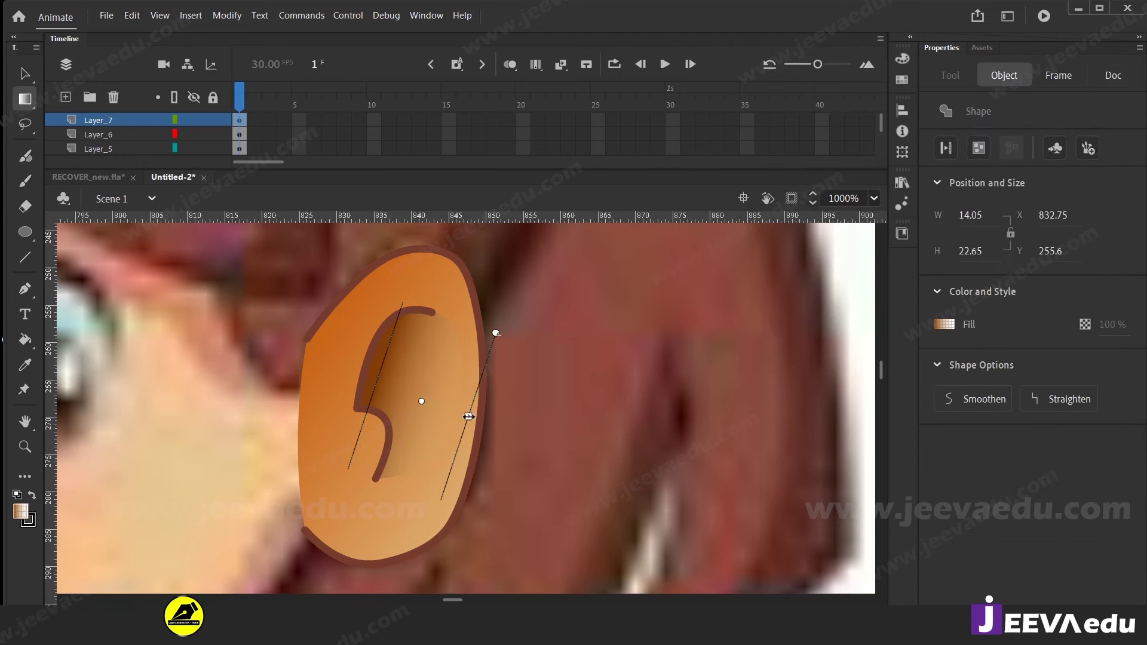
pyautogui.moveTo(497, 426); pyautogui.dragTo(493, 426)
pyautogui.moveTo(421, 401)
pyautogui.mouseDown()
pyautogui.moveTo(427, 416)
pyautogui.moveTo(418, 402)
pyautogui.moveTo(430, 404)
pyautogui.mouseUp()
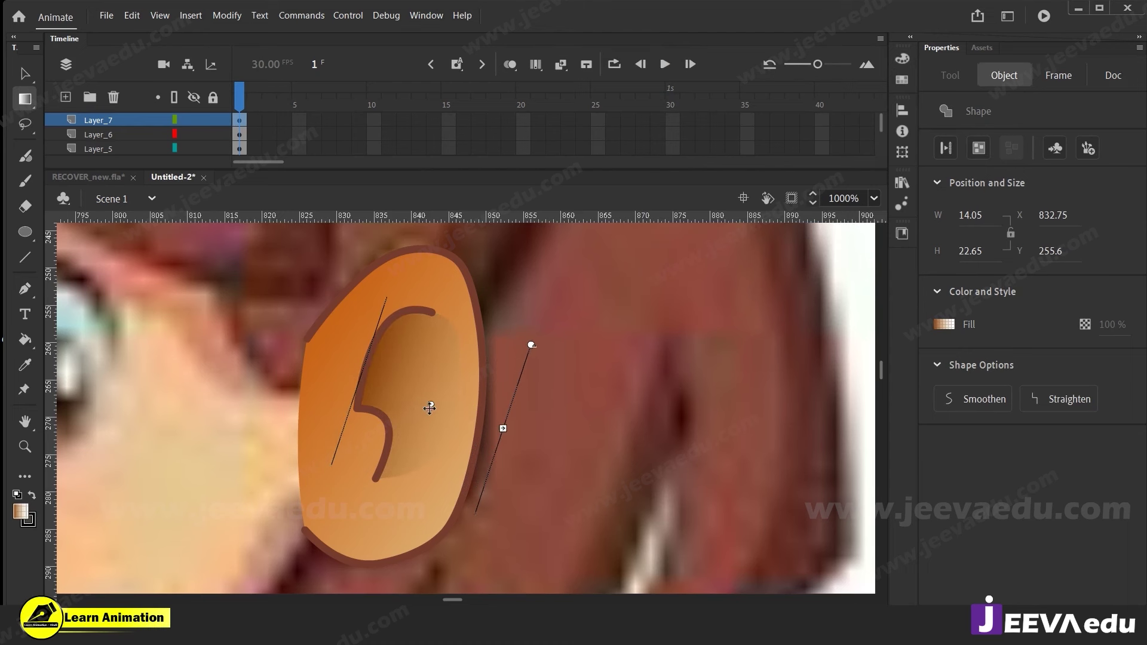
pyautogui.moveTo(505, 431); pyautogui.dragTo(424, 409)
pyautogui.moveTo(510, 340); pyautogui.dragTo(494, 316)
pyautogui.moveTo(425, 396); pyautogui.dragTo(433, 397)
pyautogui.moveTo(507, 322); pyautogui.dragTo(504, 327)
pyautogui.click(555, 393)
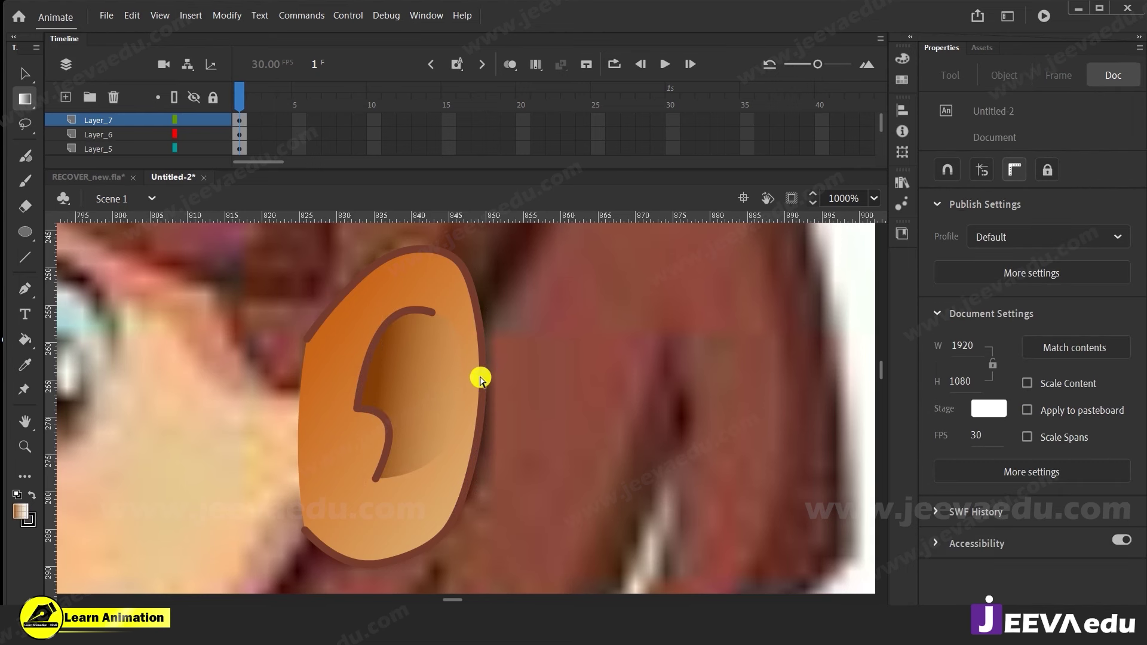
pyautogui.press('v')
pyautogui.click(455, 377)
pyautogui.click(460, 335)
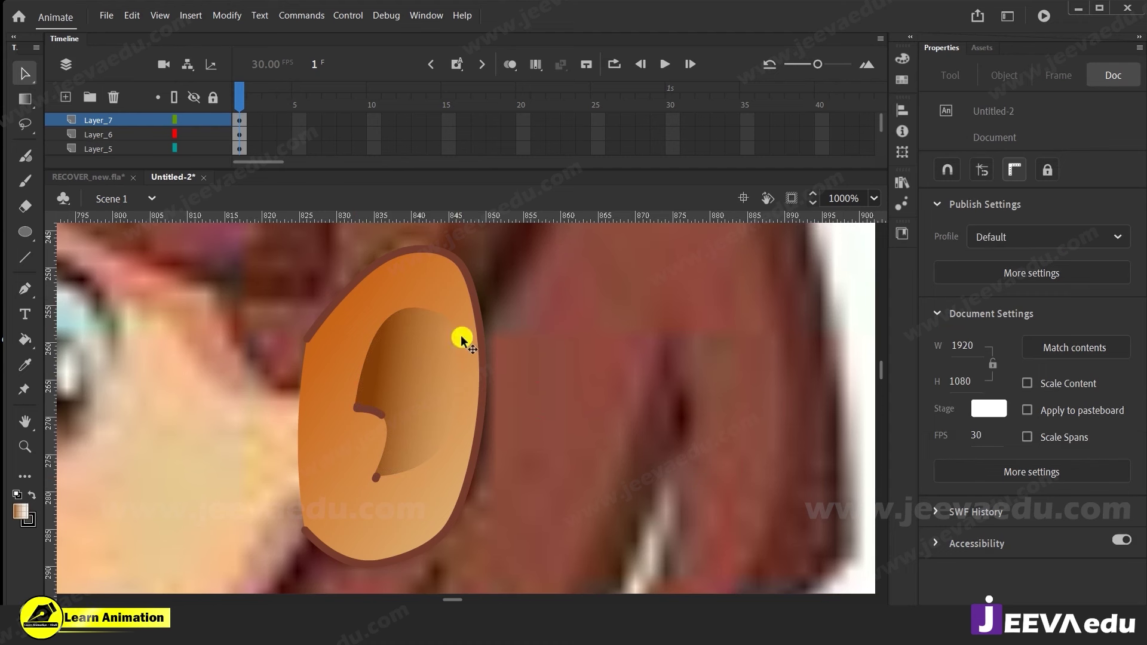
pyautogui.moveTo(453, 338); pyautogui.dragTo(513, 374)
pyautogui.click(515, 376)
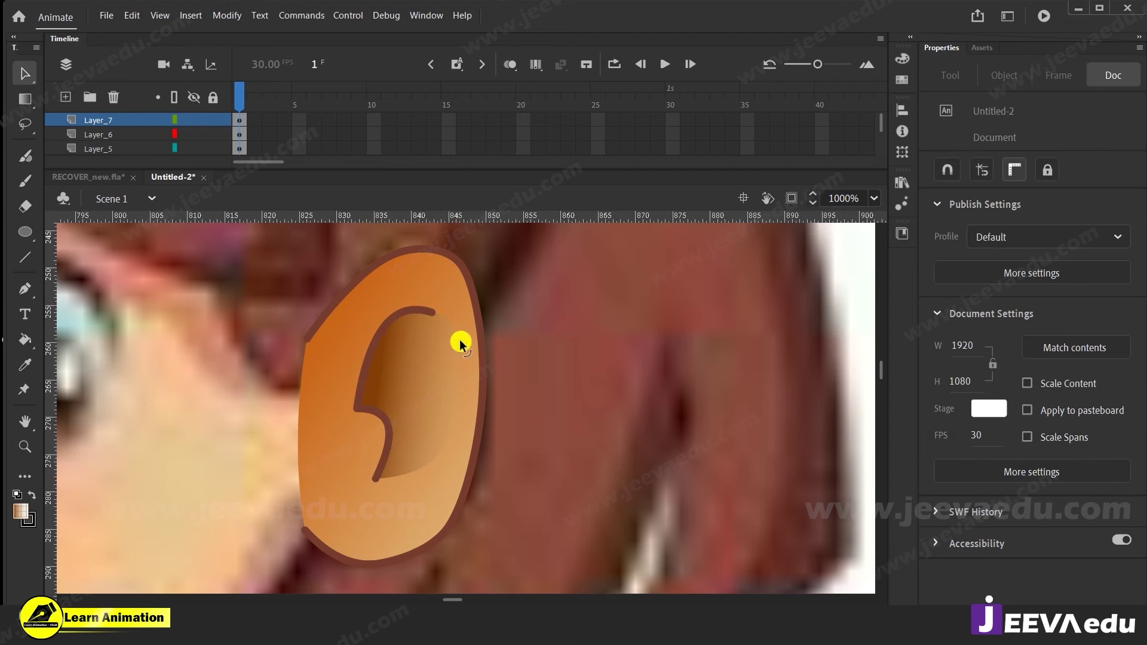
pyautogui.click(412, 371)
pyautogui.click(443, 391)
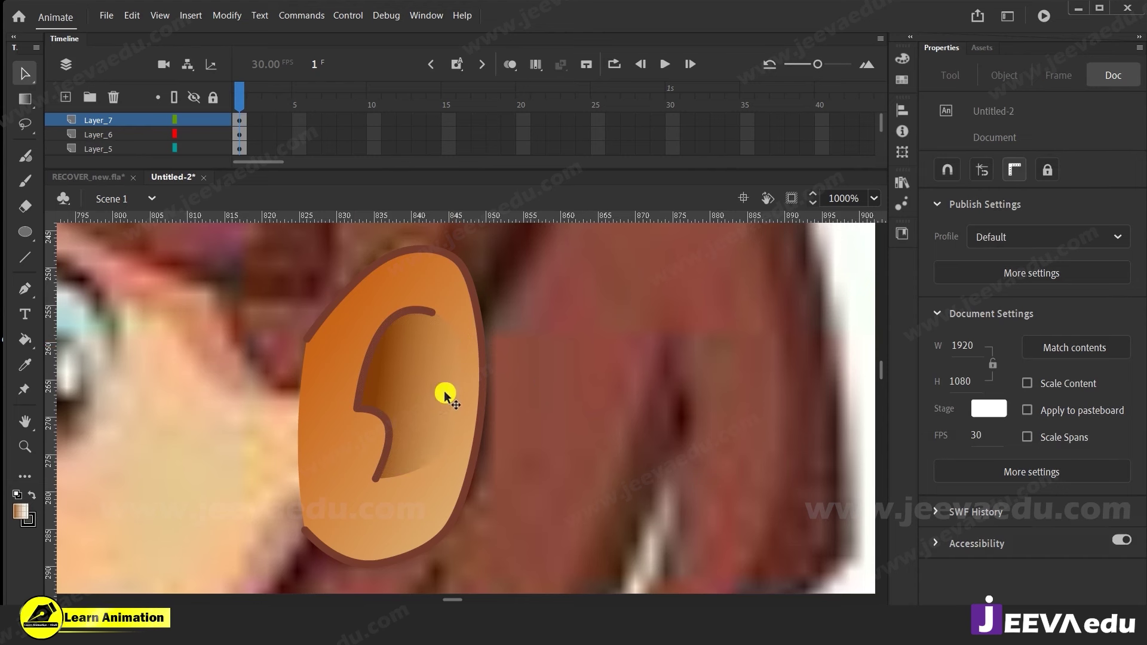
# Set the inner-ear gradient's end stop to 100% alpha and sample its colour from the surrounding ear skin as D99B5C
pyautogui.click(406, 449)
pyautogui.click(902, 59)
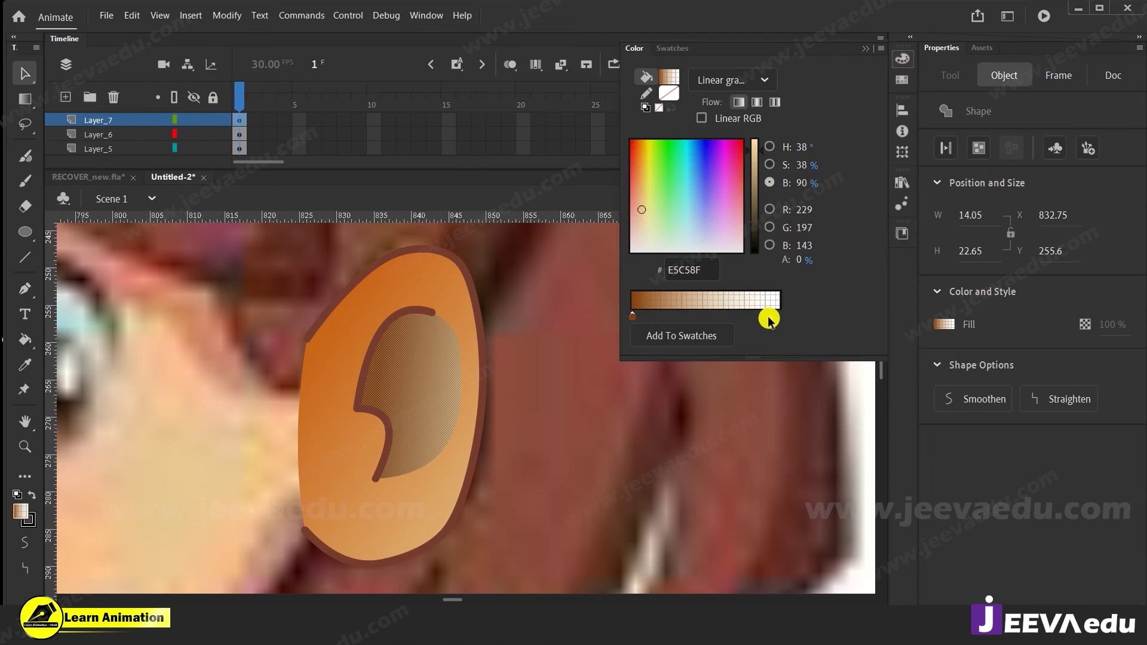
pyautogui.doubleClick(772, 320)
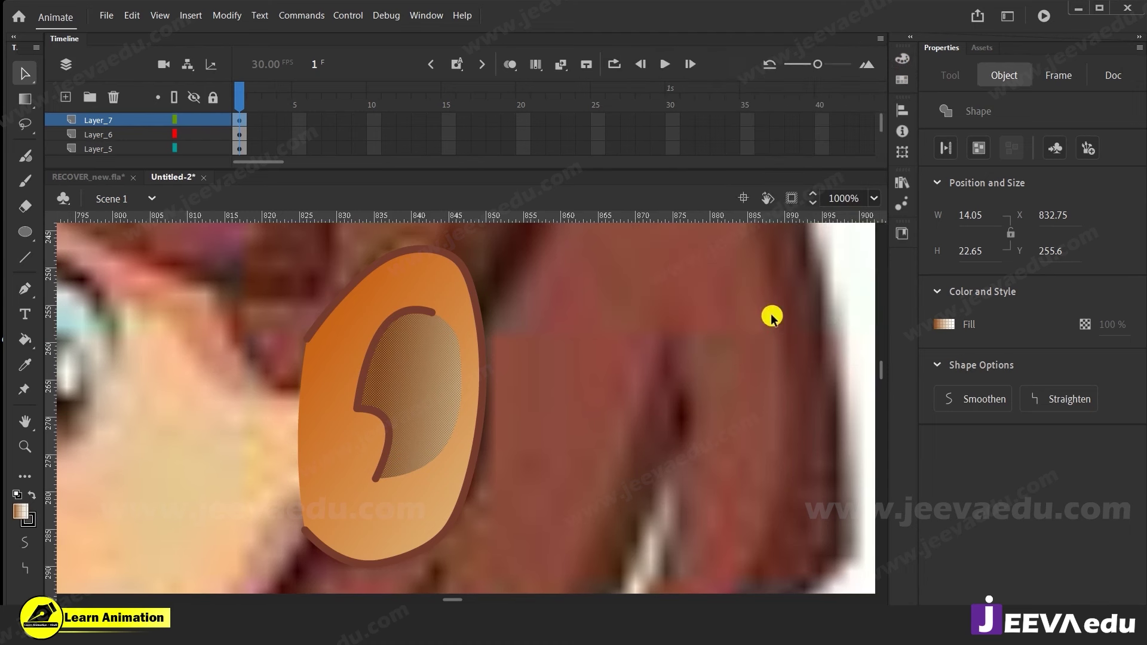
pyautogui.click(903, 59)
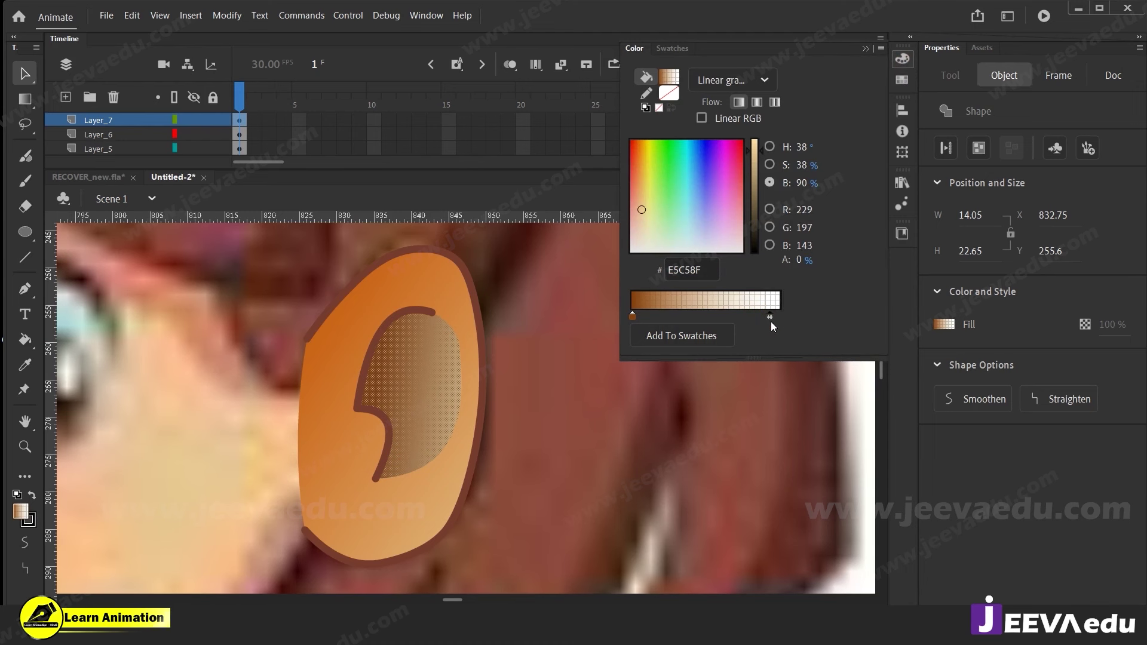
pyautogui.moveTo(799, 263); pyautogui.dragTo(967, 225)
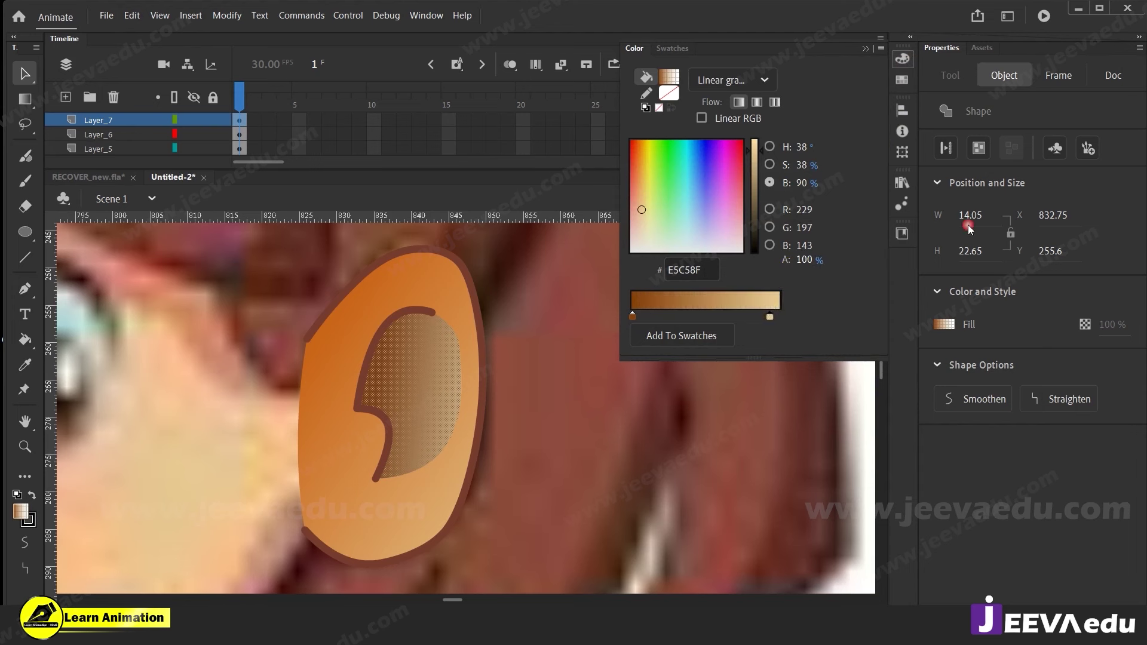
pyautogui.doubleClick(769, 317)
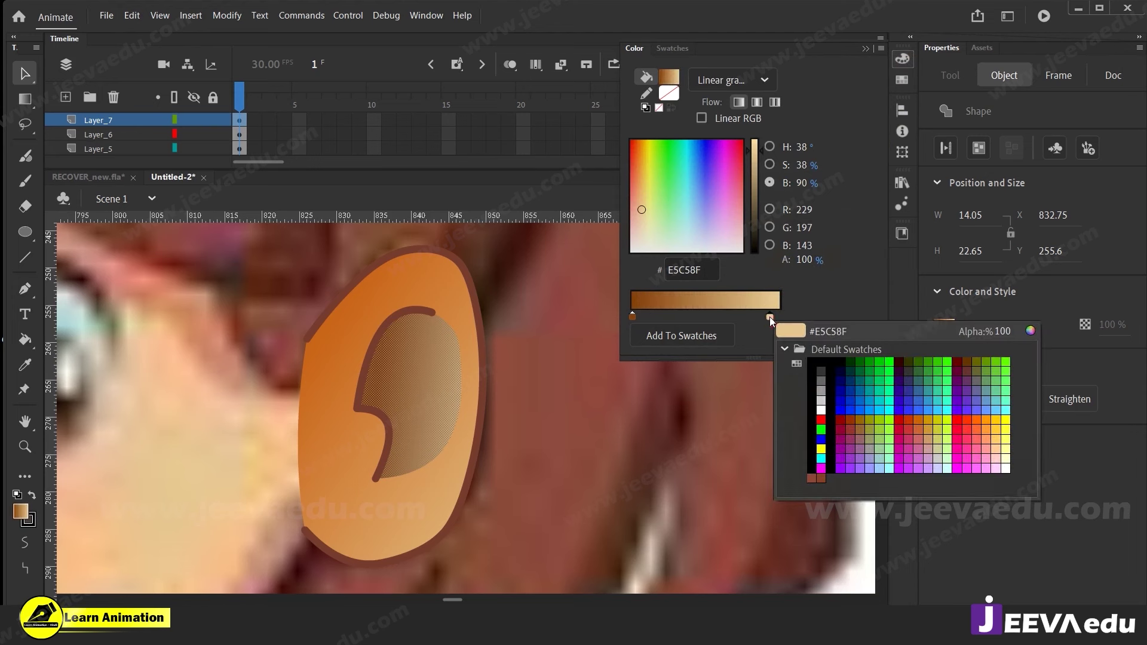
pyautogui.click(433, 470)
pyautogui.click(567, 473)
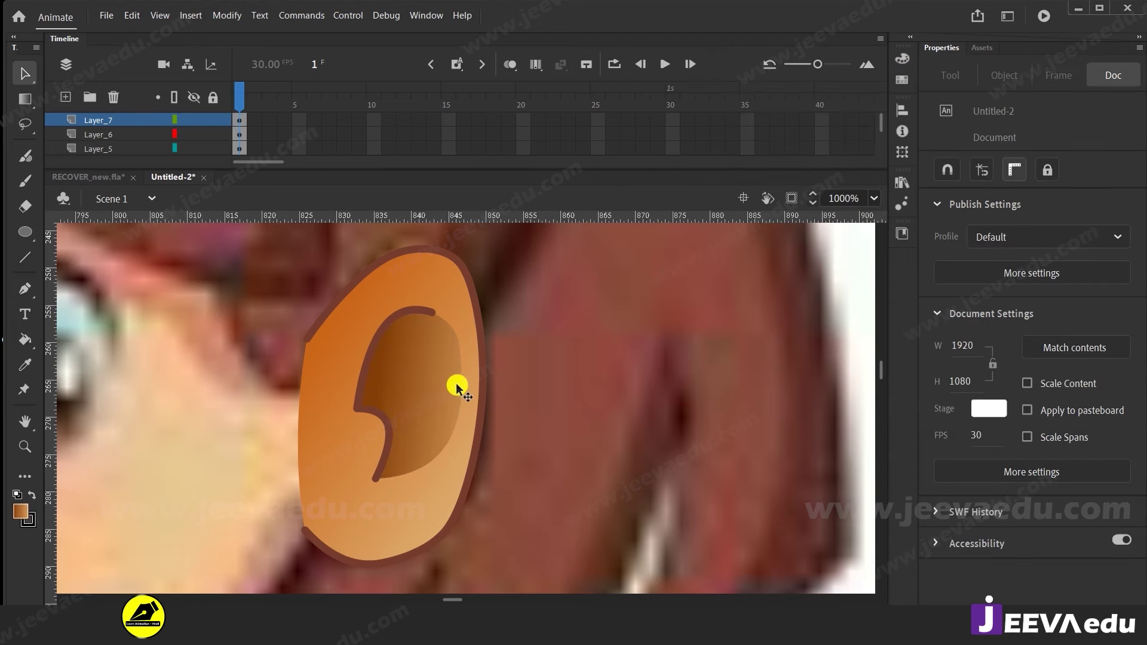
# Shift the inner ear's gradient slightly toward the back of the ear with Gradient Transform
pyautogui.click(440, 384)
pyautogui.press('f')
pyautogui.moveTo(435, 398)
pyautogui.mouseDown()
pyautogui.moveTo(370, 390)
pyautogui.moveTo(398, 409)
pyautogui.moveTo(457, 399)
pyautogui.moveTo(445, 398)
pyautogui.mouseUp()
pyautogui.press('v')
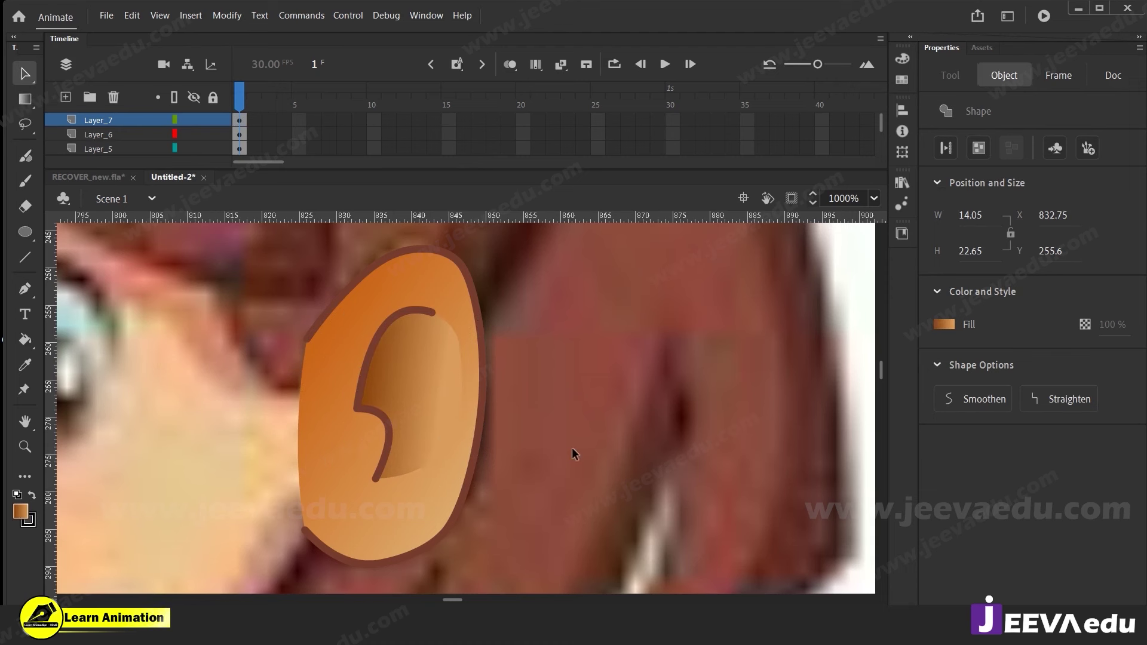
pyautogui.click(572, 446)
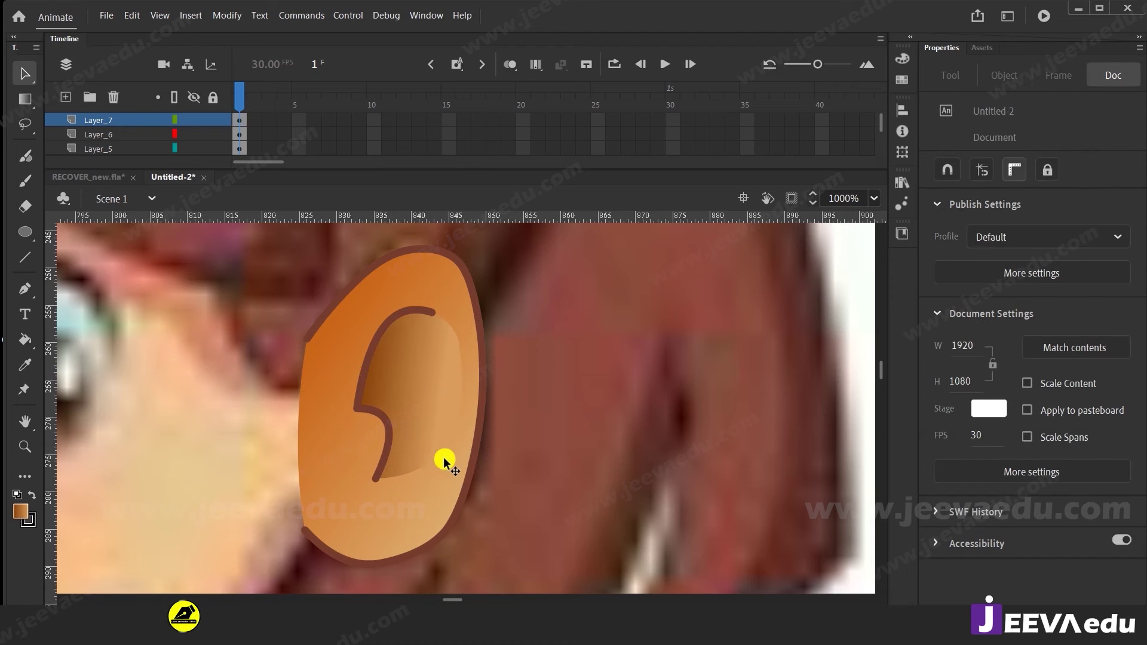
# Set the alpha of the inner-ear gradient's D99B5C end stop to 0%
pyautogui.click(446, 357)
pyautogui.click(902, 58)
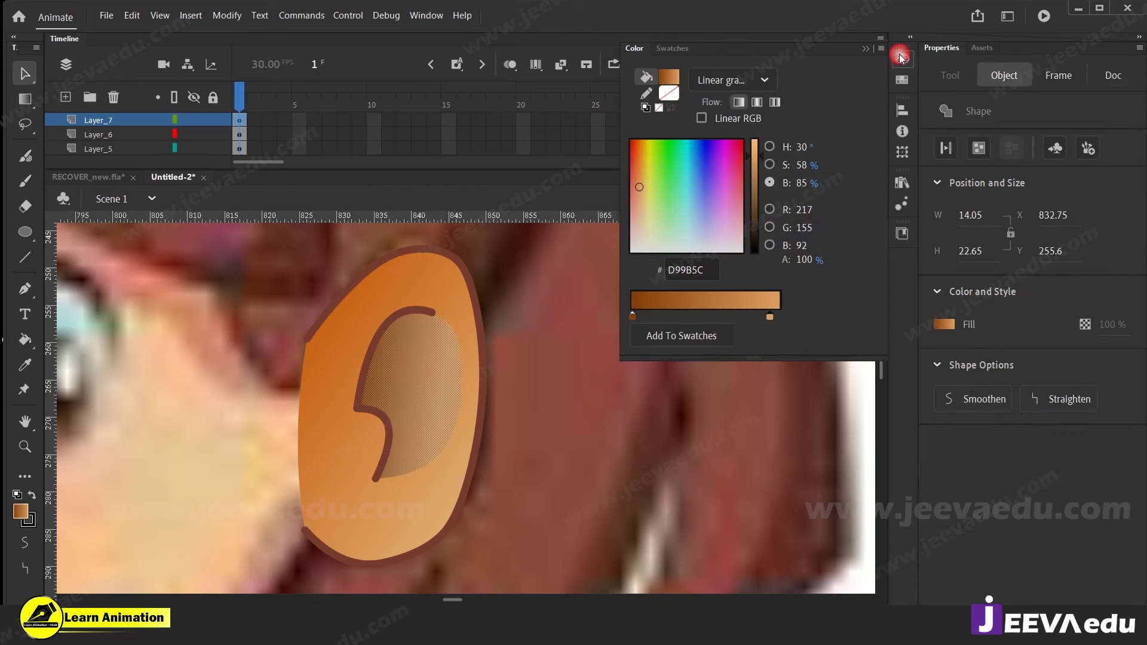
pyautogui.moveTo(803, 260); pyautogui.dragTo(668, 262)
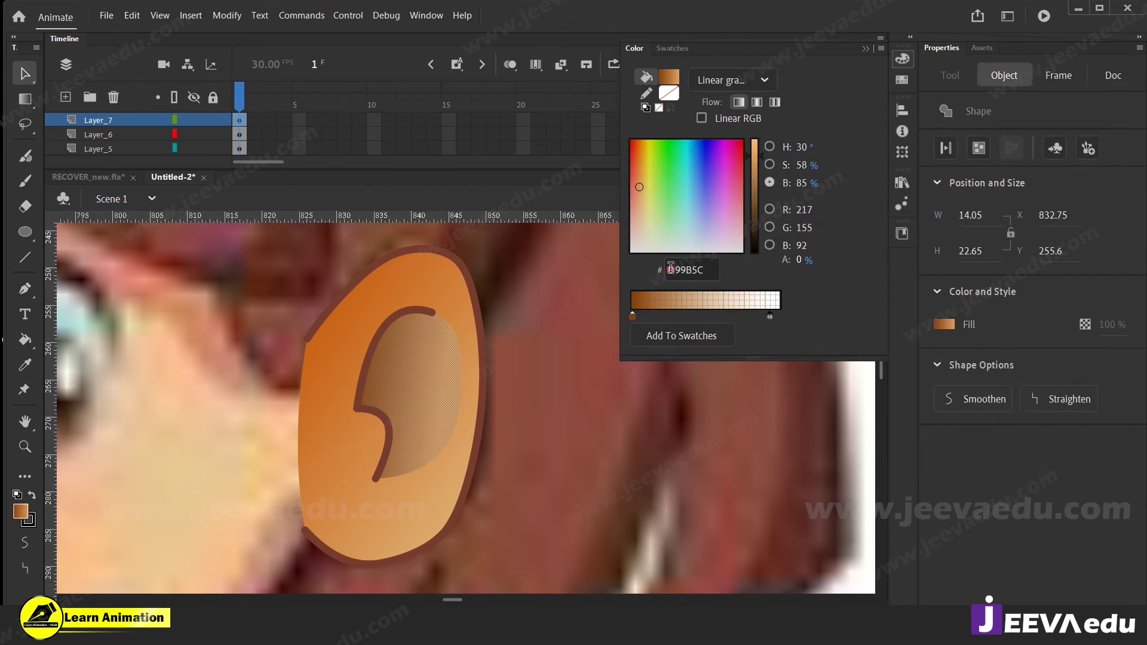
# Nudge the inner ear's fading gradient slightly toward the back of the ear with Gradient Transform
pyautogui.click(537, 392)
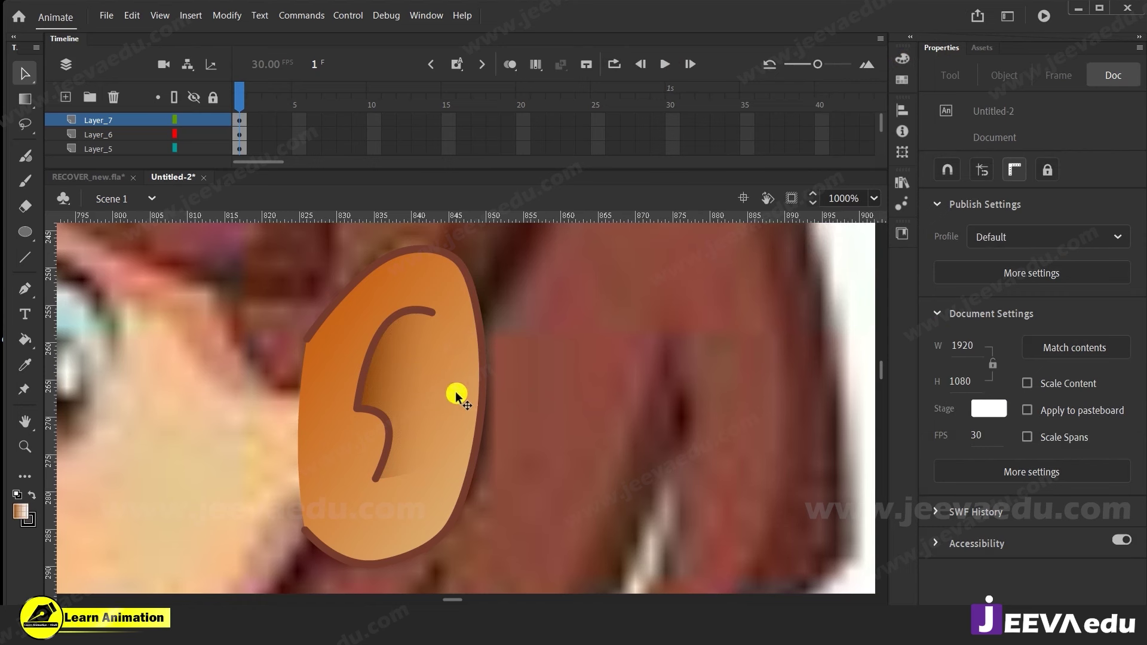
pyautogui.click(417, 441)
pyautogui.press('f')
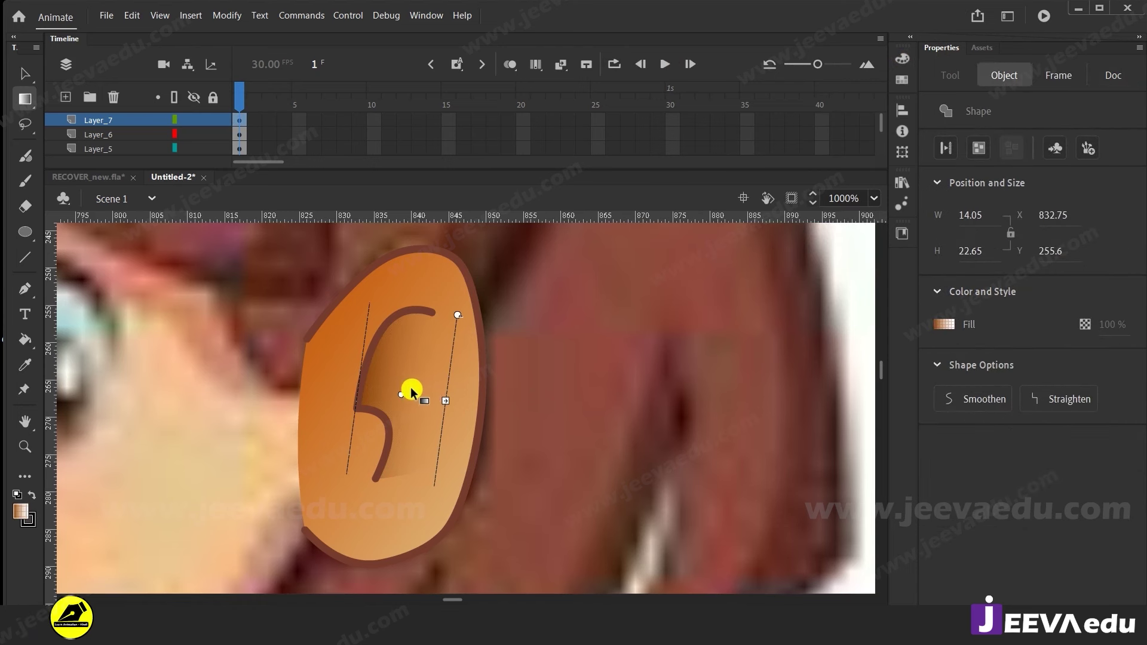
pyautogui.moveTo(404, 393); pyautogui.dragTo(412, 395)
pyautogui.click(569, 431)
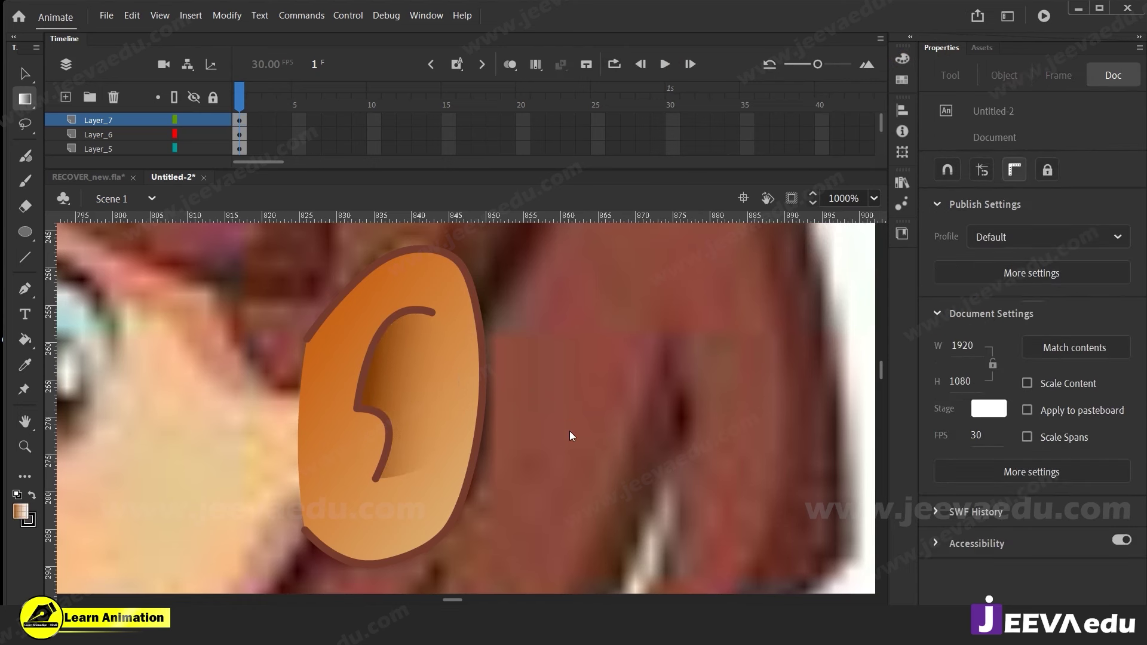
# Group the inner-ear shade with its outline stroke
pyautogui.press('v')
pyautogui.click(424, 399)
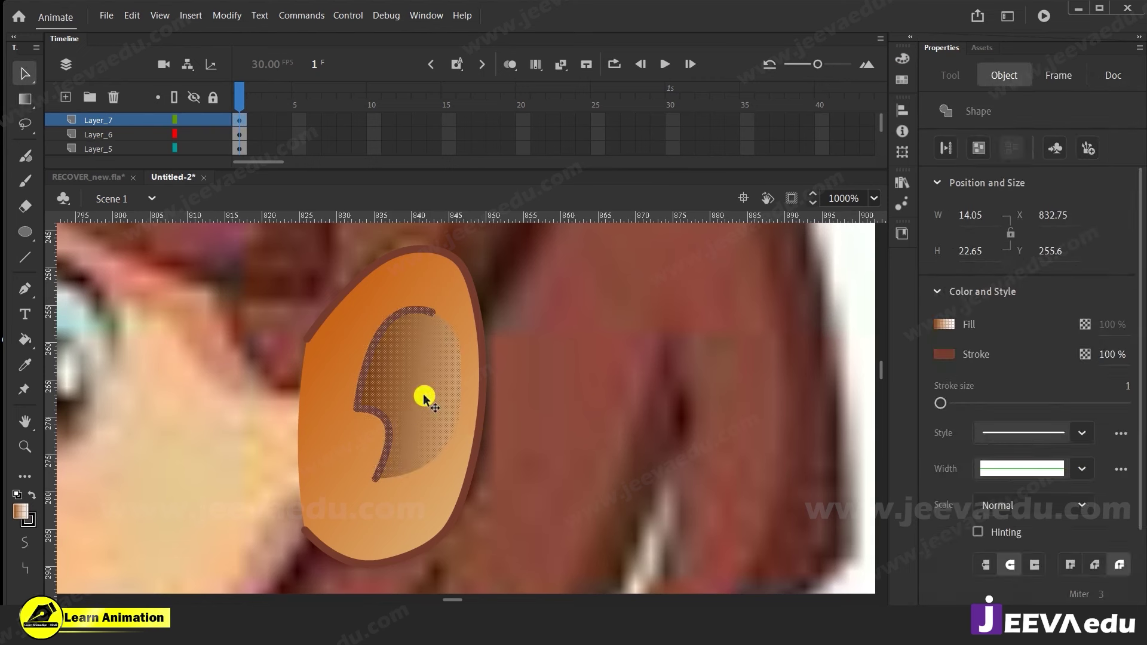
pyautogui.hotkey('ctrl', 'g')
# Group the whole ear with its inner detail, cut it, and paste it in place on Layer_6
pyautogui.press('z')
pyautogui.keyDown('alt'); pyautogui.click(390, 464); pyautogui.keyUp('alt')
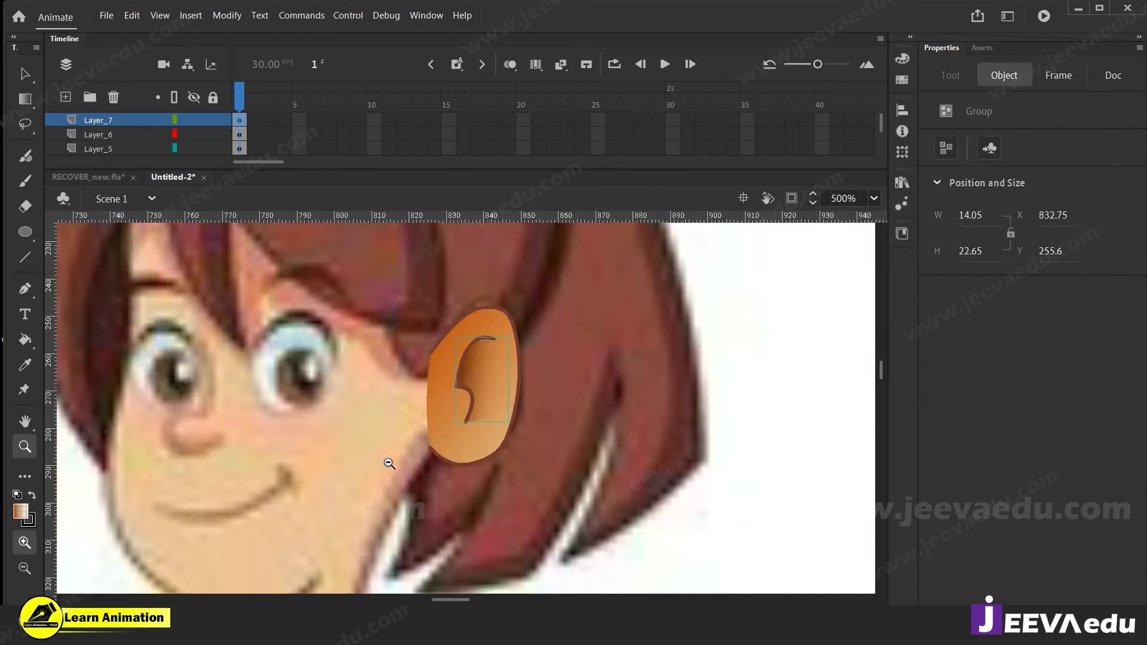
pyautogui.keyDown('alt'); pyautogui.click(390, 464); pyautogui.keyUp('alt')
pyautogui.press('v')
pyautogui.moveTo(591, 301); pyautogui.dragTo(415, 505)
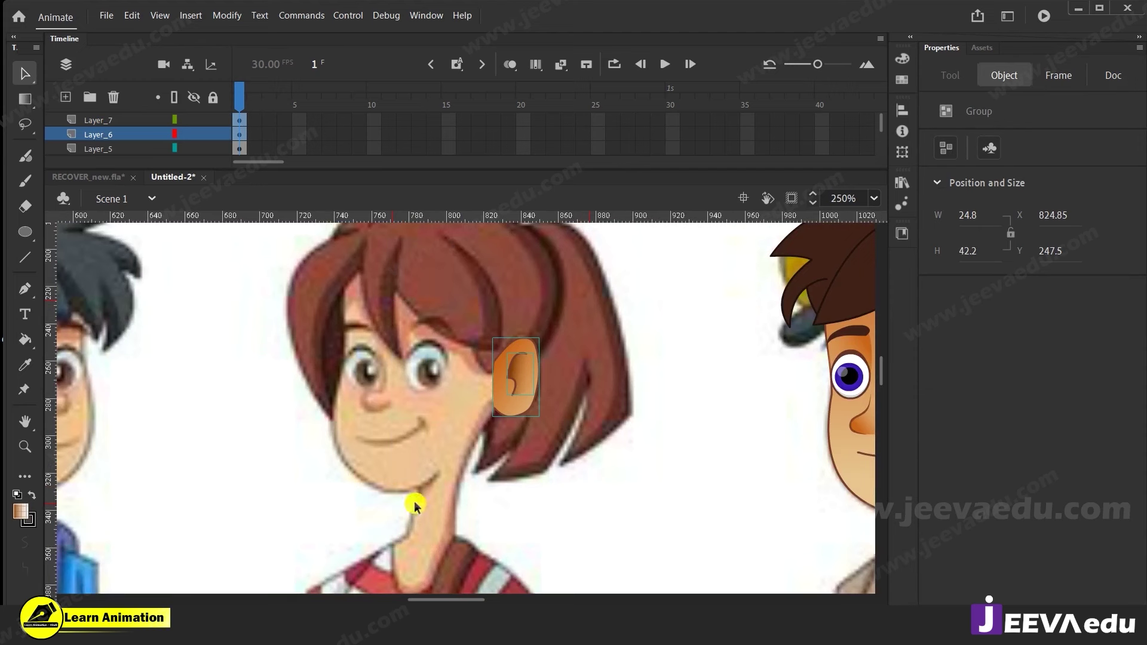
pyautogui.click(535, 446)
pyautogui.rightClick(565, 411)
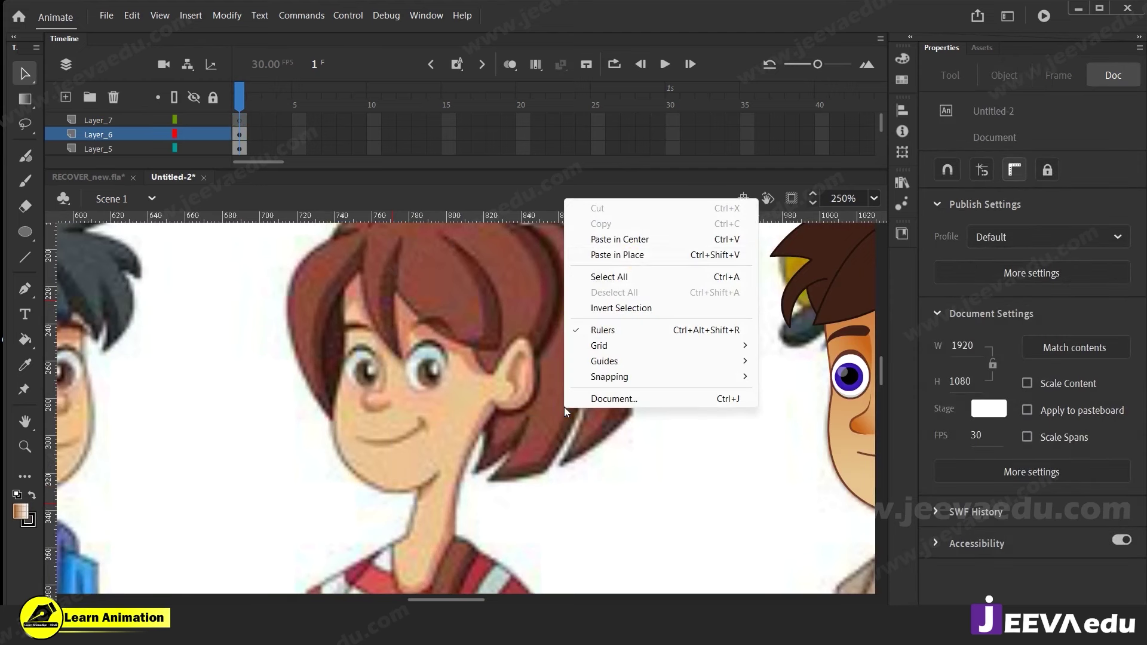
pyautogui.click(633, 257)
# Move the ear group onto the dark-haired boy's head, beside the cheek at about X 1094.85, Y 257.5
pyautogui.moveTo(594, 464); pyautogui.dragTo(328, 479)
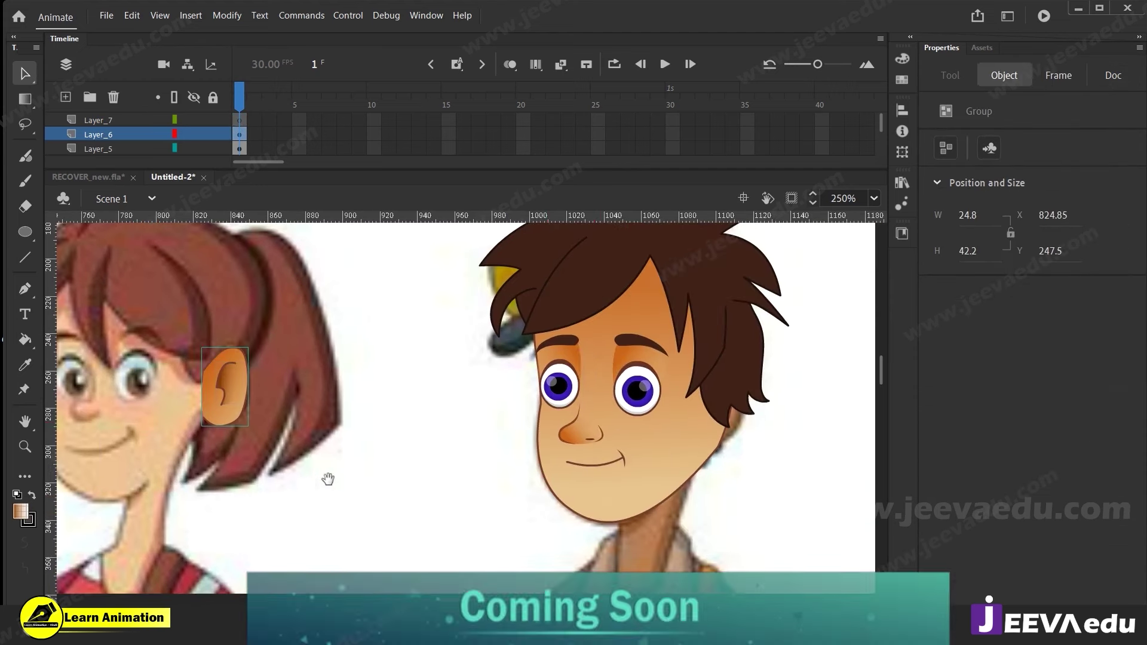
pyautogui.moveTo(226, 413); pyautogui.dragTo(725, 431)
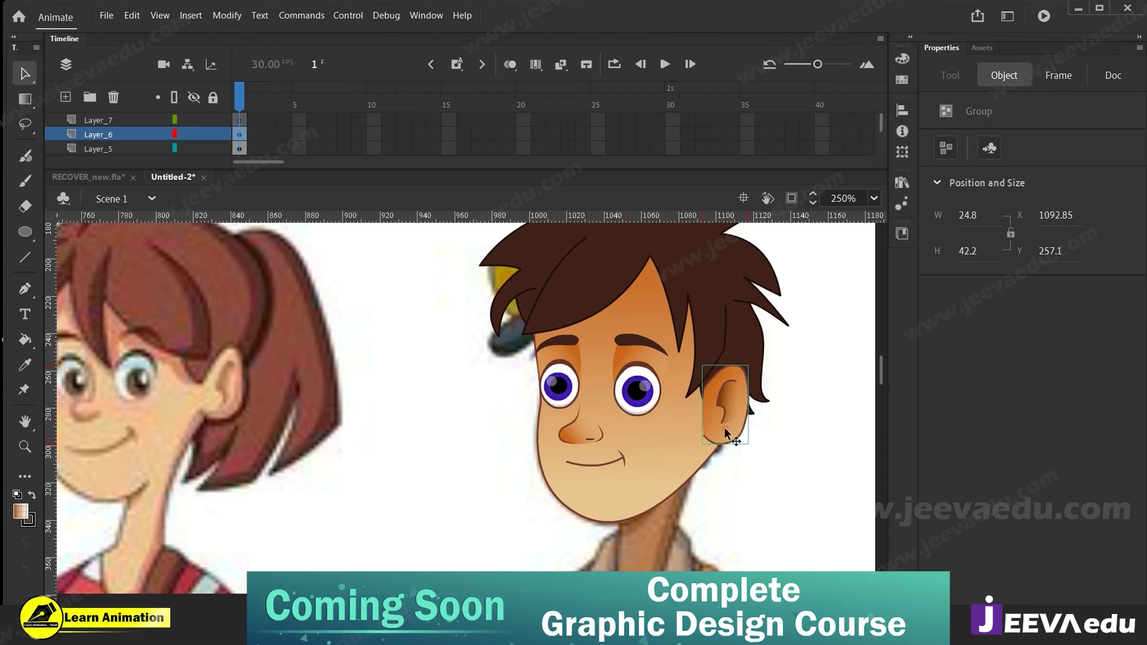
pyautogui.press('z')
pyautogui.click(705, 405)
pyautogui.moveTo(587, 435); pyautogui.dragTo(617, 444)
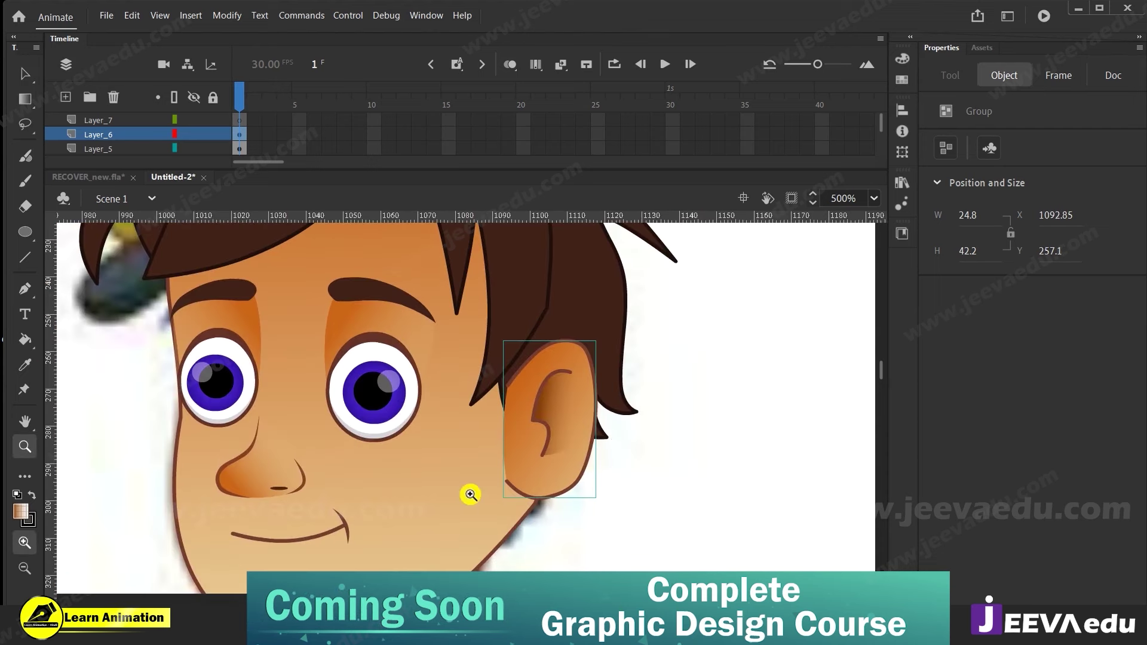
pyautogui.keyDown('alt'); pyautogui.click(414, 478); pyautogui.keyUp('alt')
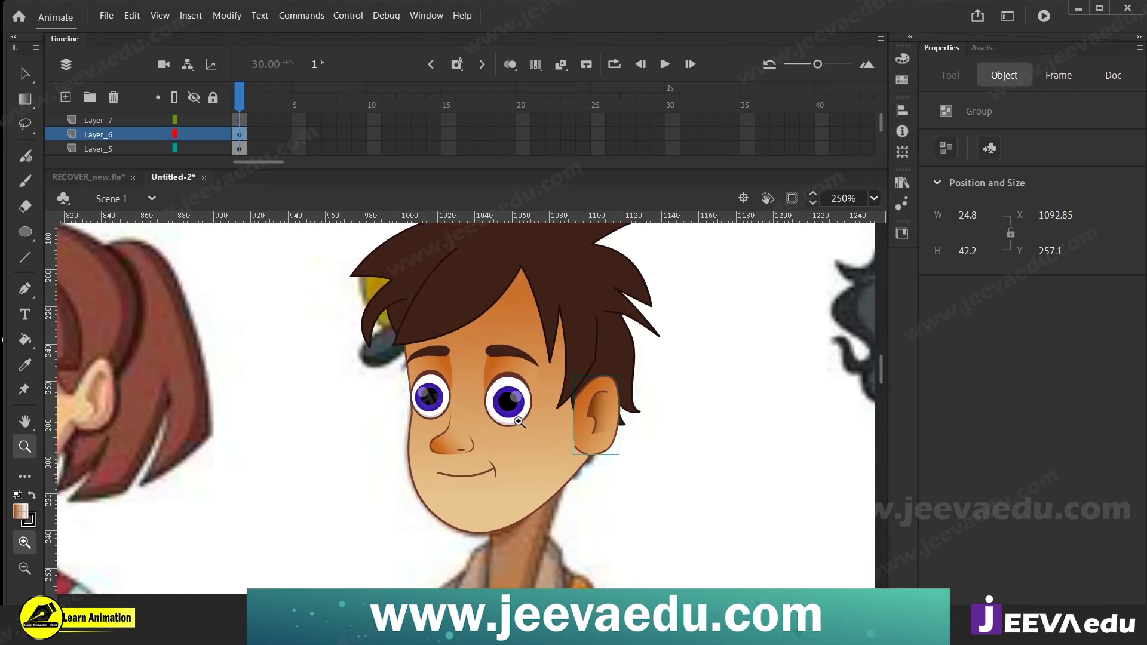
pyautogui.click(573, 435)
pyautogui.press('v')
pyautogui.moveTo(621, 464); pyautogui.dragTo(636, 457)
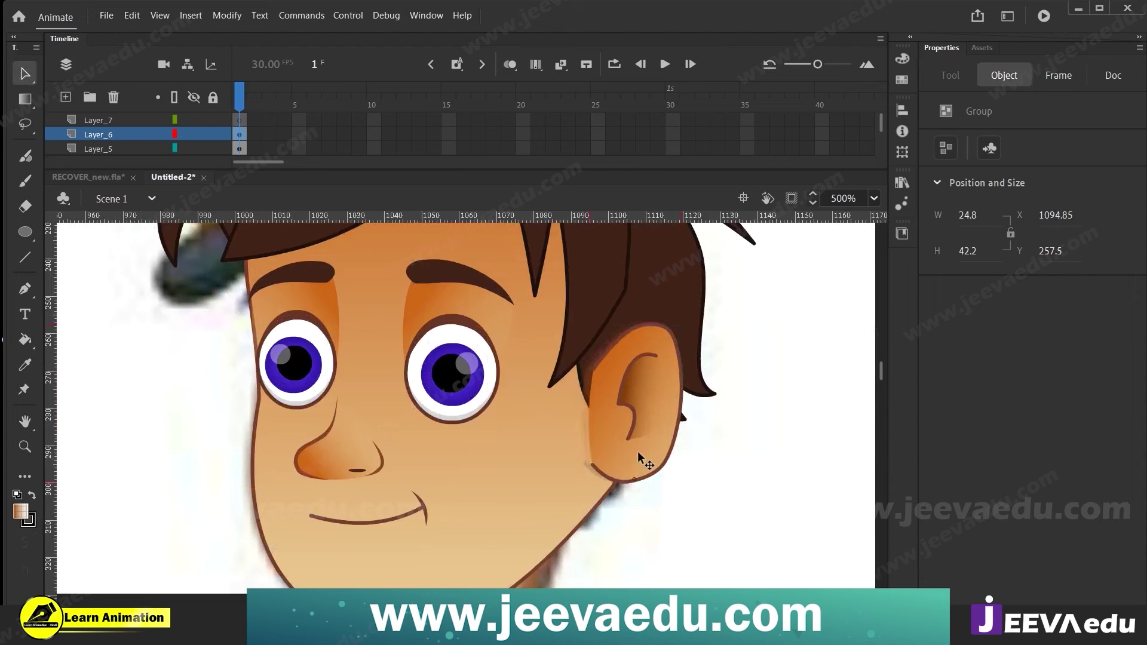
# Scale the ear group down to about 22.75 by 38.85 and reposition it at about X 1094.45, Y 255.15
pyautogui.press('q')
pyautogui.moveTo(685, 323); pyautogui.dragTo(680, 330)
pyautogui.moveTo(629, 415)
pyautogui.mouseDown()
pyautogui.moveTo(763, 424)
pyautogui.moveTo(614, 411)
pyautogui.mouseUp()
pyautogui.press('z')
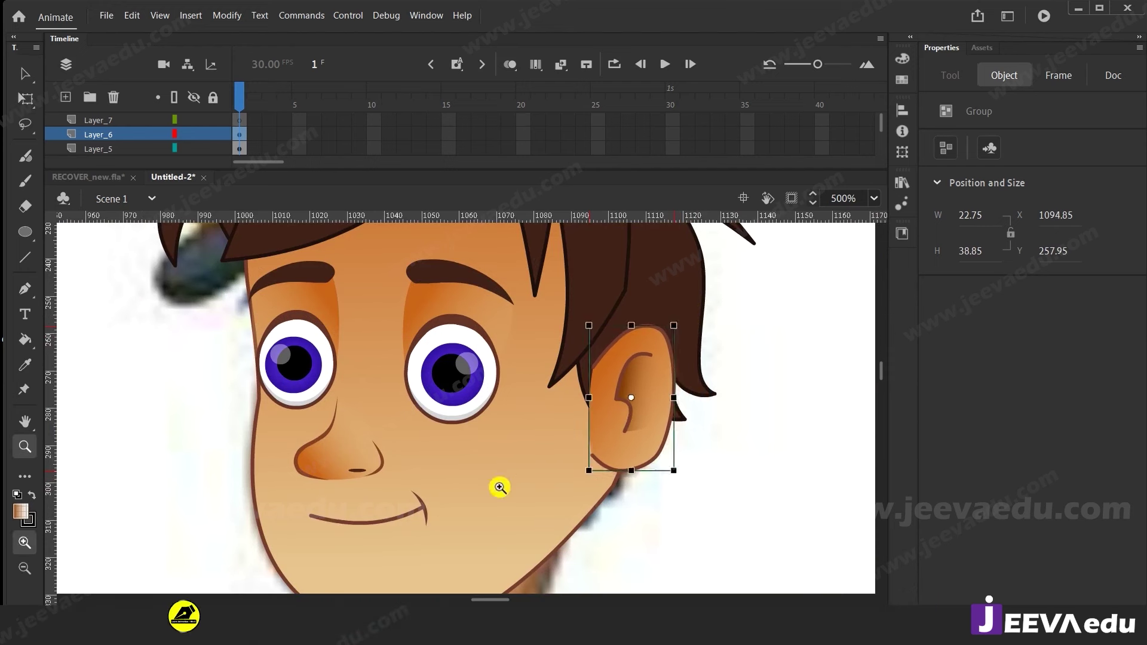
pyautogui.keyDown('alt'); pyautogui.click(500, 487); pyautogui.keyUp('alt')
pyautogui.press('v')
pyautogui.moveTo(596, 417); pyautogui.dragTo(589, 411)
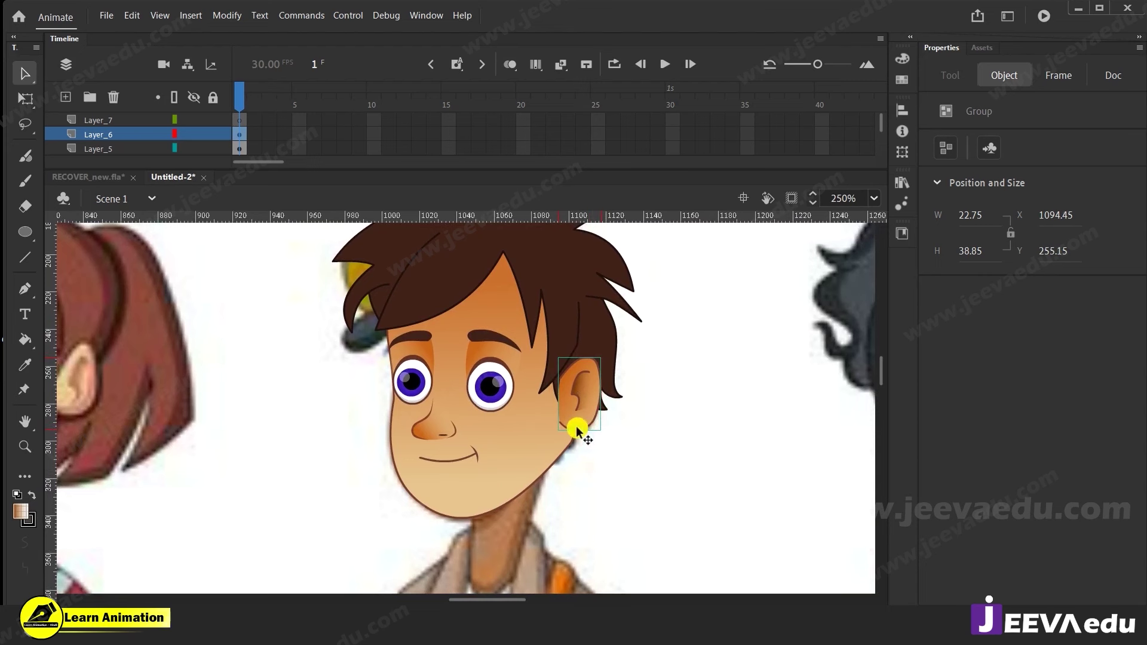
# Edit the outer ear shape inside its nested groups, pulling the lower outline in to form a narrower, slightly longer lobe
pyautogui.press('z')
pyautogui.click(550, 416)
pyautogui.click(550, 426)
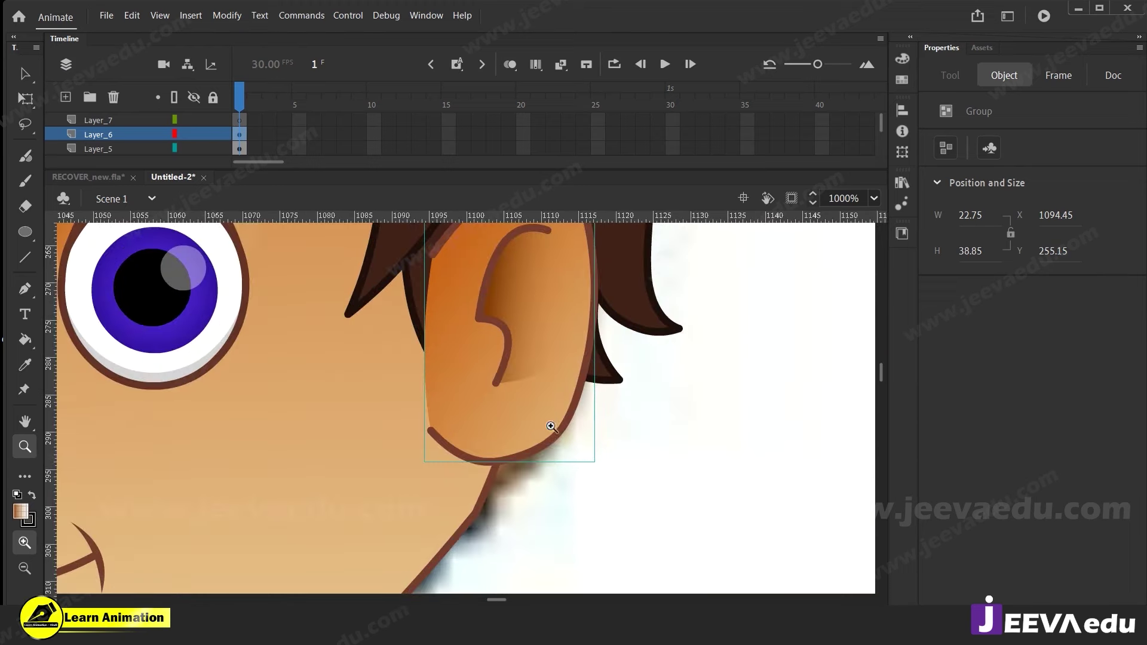
pyautogui.press('v')
pyautogui.doubleClick(543, 435)
pyautogui.doubleClick(525, 456)
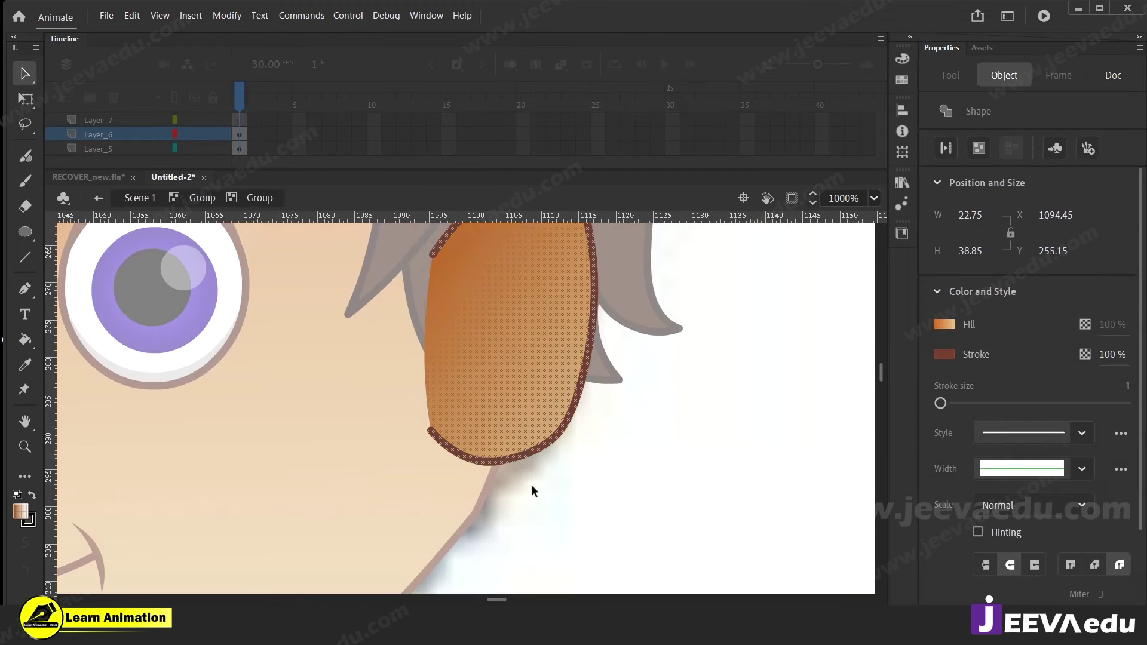
pyautogui.click(532, 485)
pyautogui.moveTo(429, 431); pyautogui.dragTo(448, 435)
pyautogui.moveTo(507, 473); pyautogui.dragTo(505, 472)
pyautogui.moveTo(562, 438); pyautogui.dragTo(552, 432)
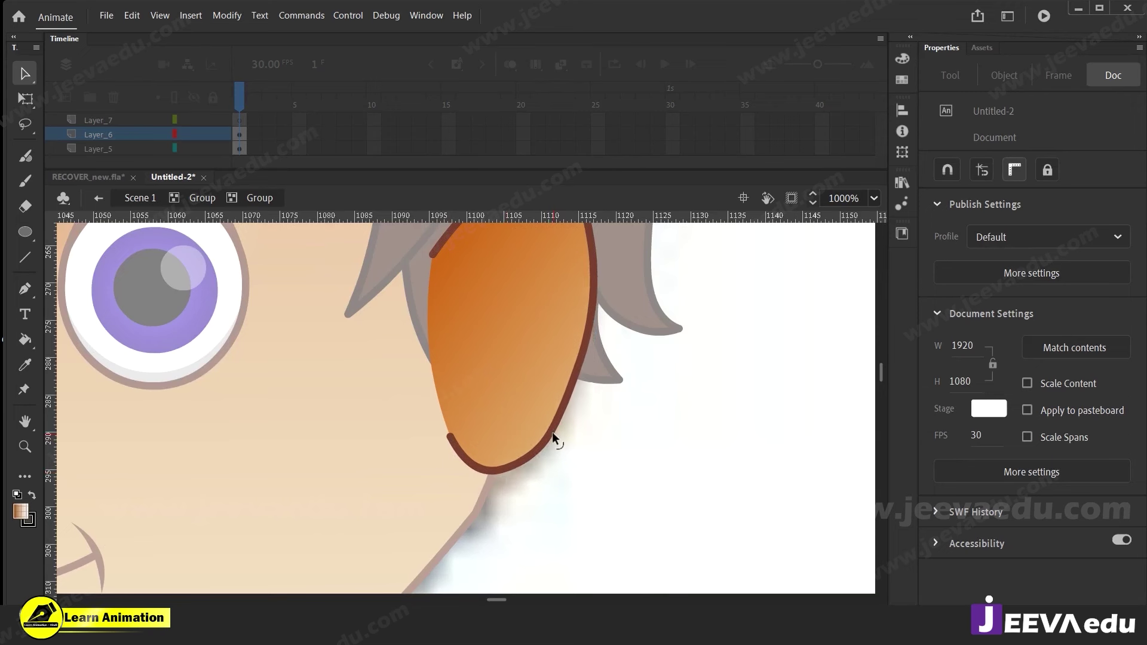
# Move the inner-ear detail slightly down and toward the face within the ear group, and return to the main scene
pyautogui.doubleClick(601, 454)
pyautogui.click(595, 445)
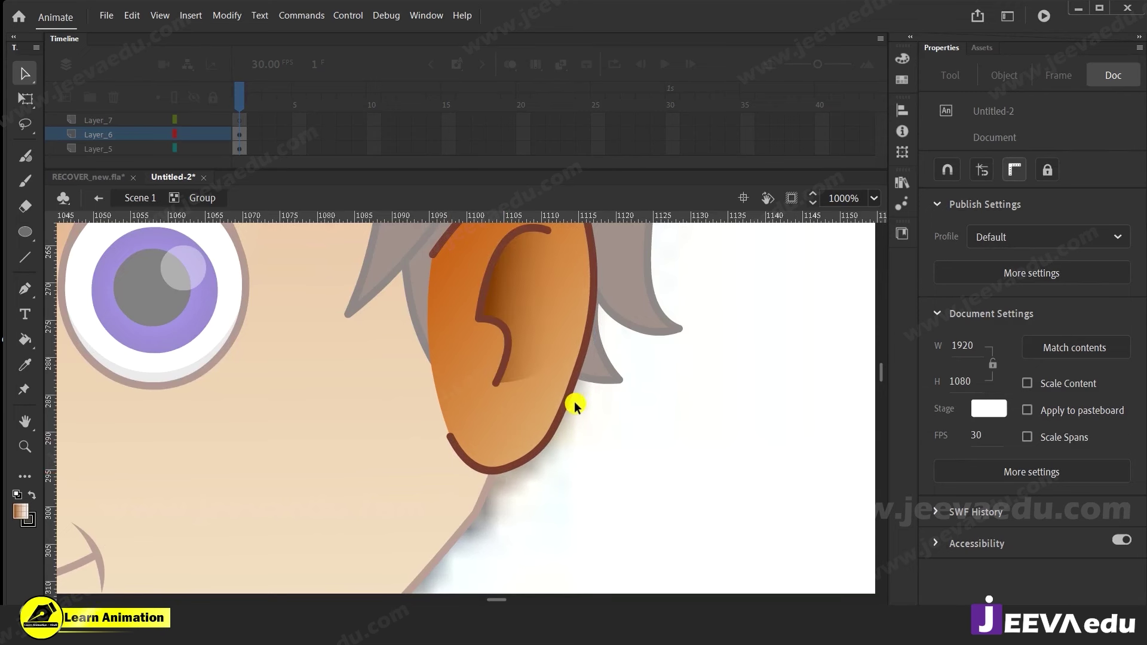
pyautogui.moveTo(575, 405); pyautogui.dragTo(678, 498)
pyautogui.moveTo(589, 438); pyautogui.dragTo(579, 452)
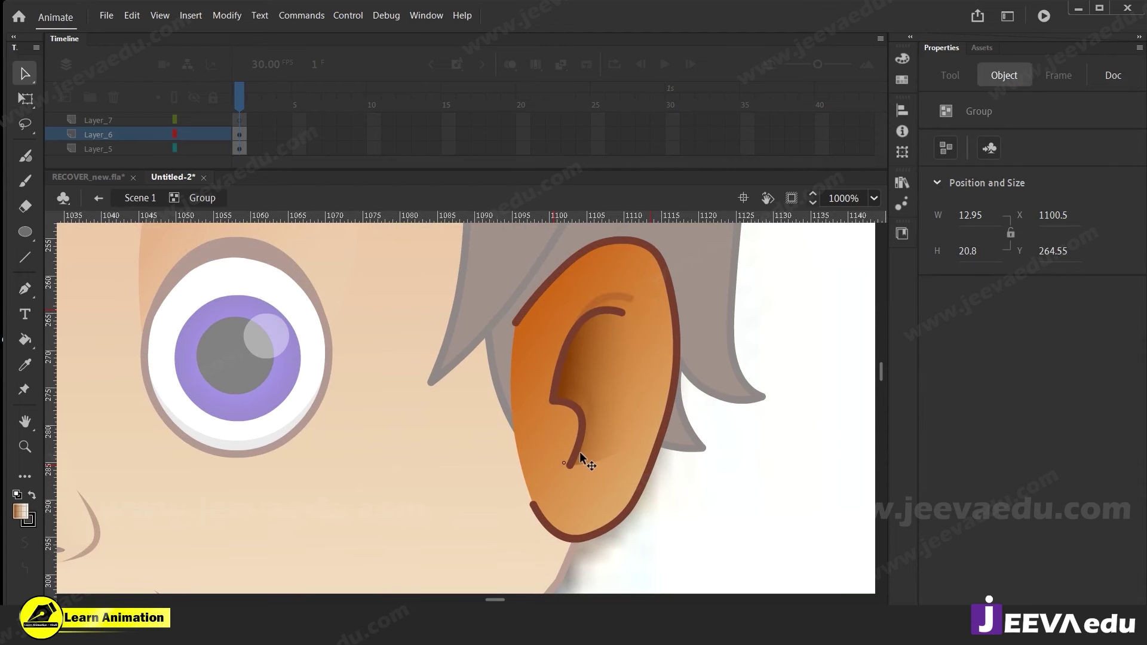
pyautogui.click(675, 510)
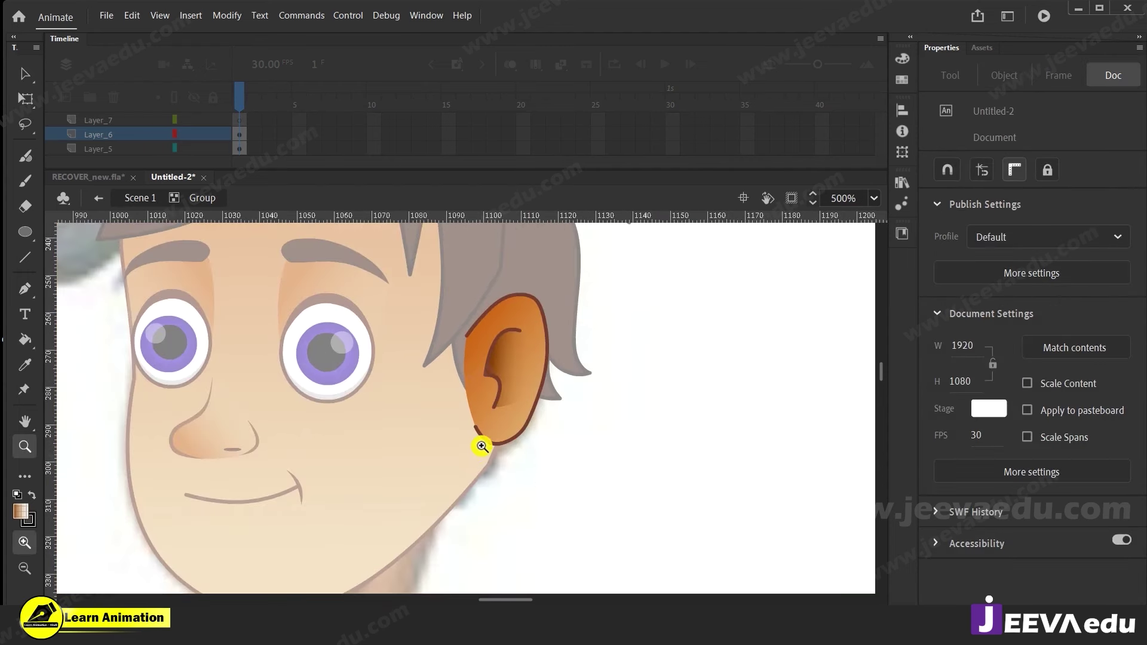
pyautogui.press('v')
pyautogui.doubleClick(428, 426)
pyautogui.click(514, 463)
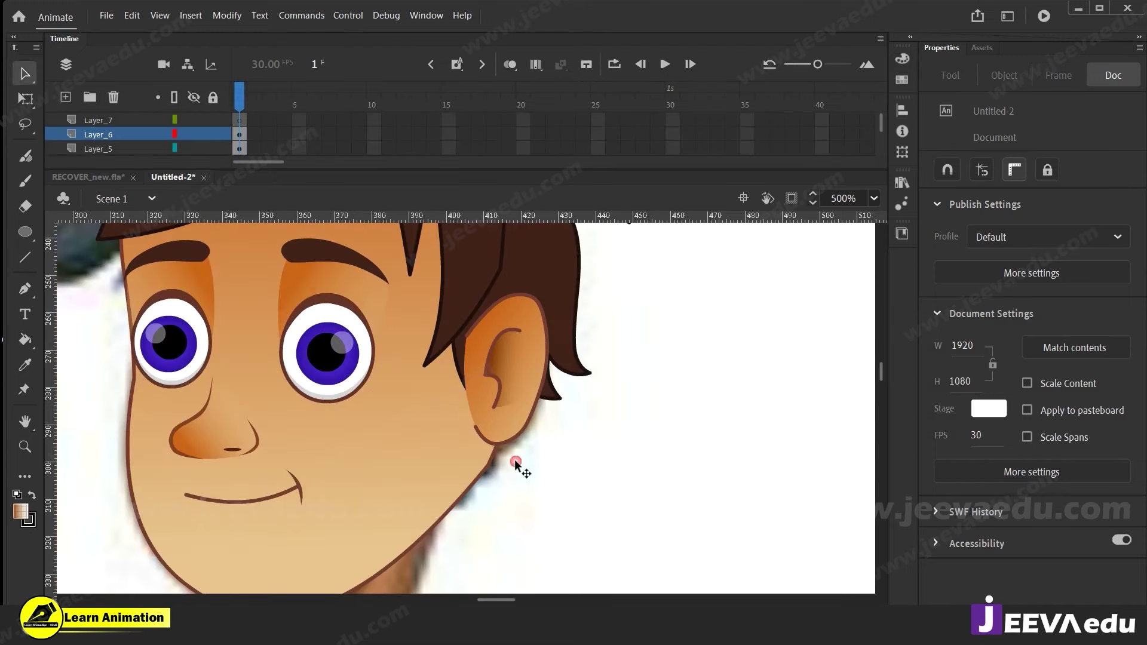
# Reshape the front edge of the hair piece behind the ear, pulling it inward so it no longer protrudes ahead of the ear
pyautogui.click(457, 352)
pyautogui.doubleClick(457, 352)
pyautogui.click(456, 361)
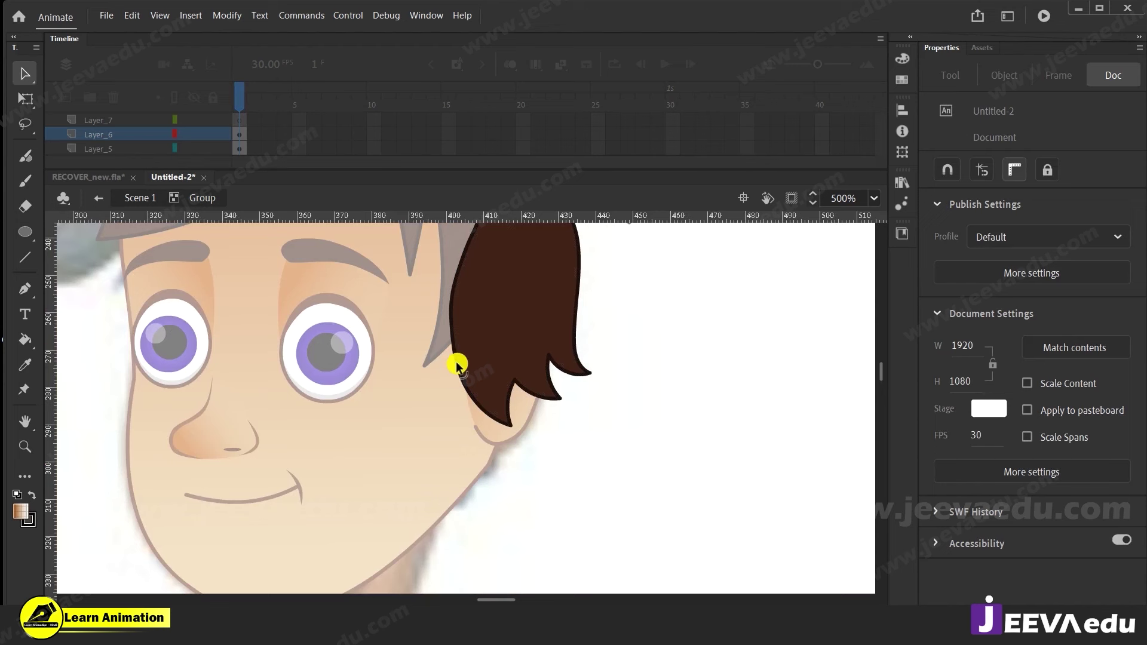
pyautogui.click(459, 352)
pyautogui.moveTo(459, 352); pyautogui.dragTo(454, 337)
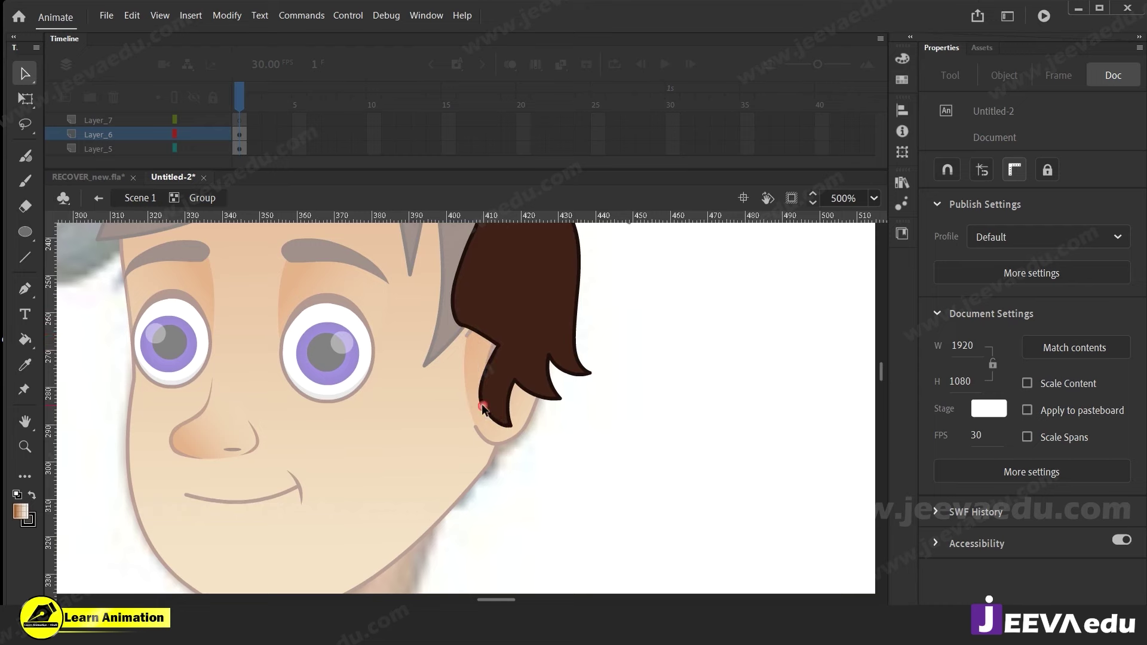
pyautogui.doubleClick(561, 446)
# Try to break the ear group apart on Layer_6
pyautogui.moveTo(560, 445); pyautogui.dragTo(641, 556)
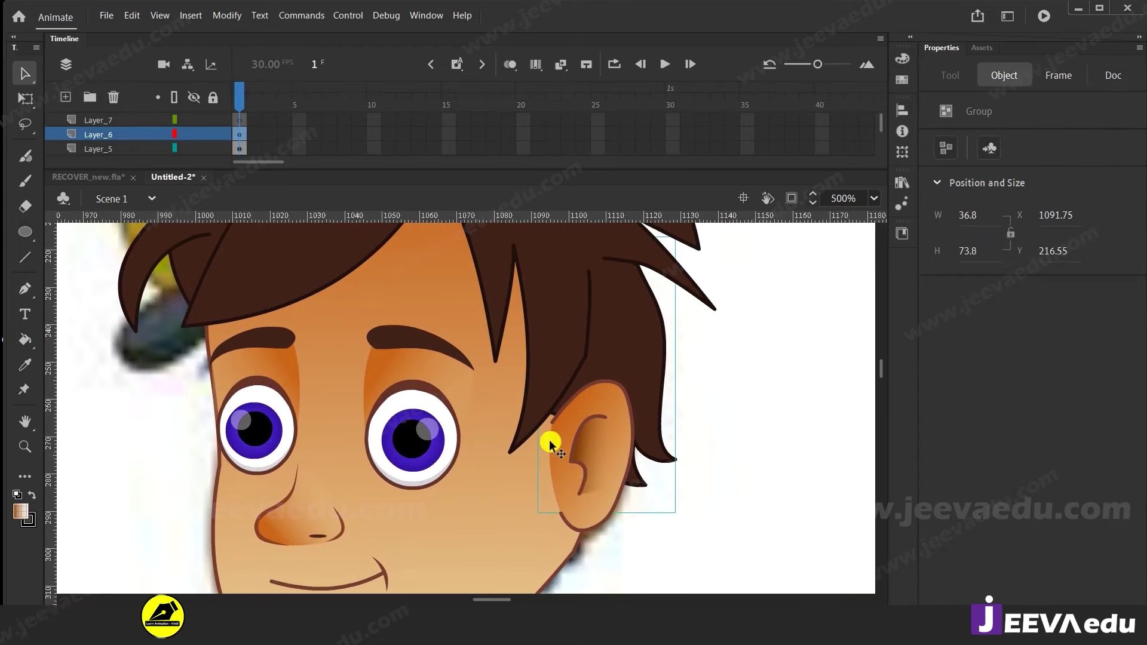
pyautogui.moveTo(558, 468); pyautogui.dragTo(618, 436)
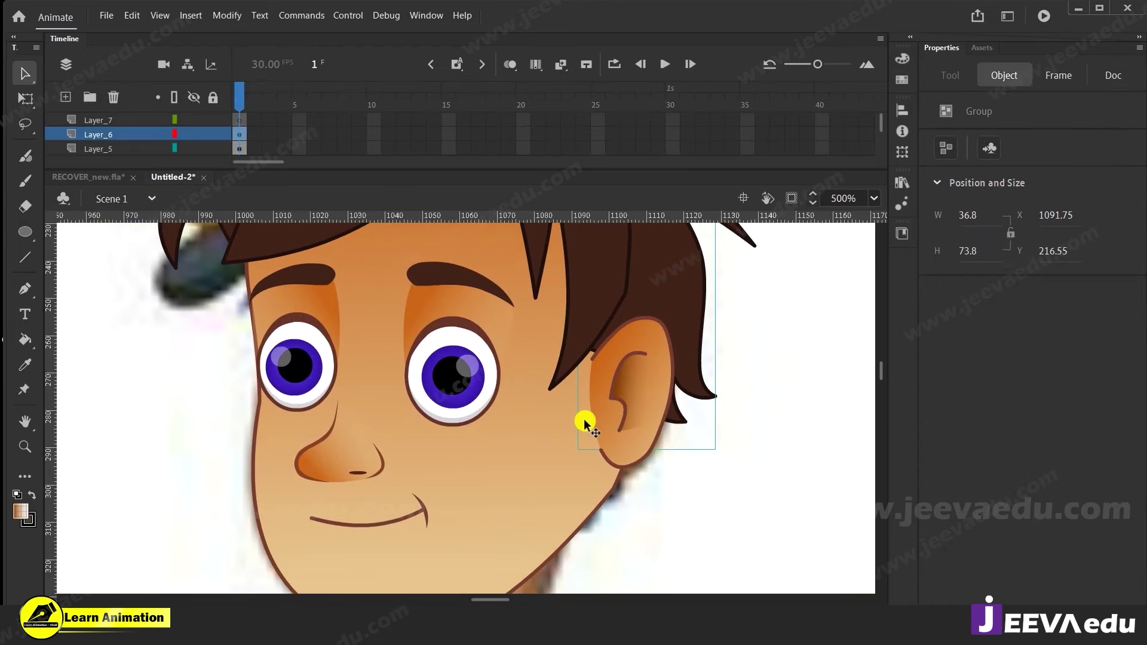
pyautogui.click(603, 419)
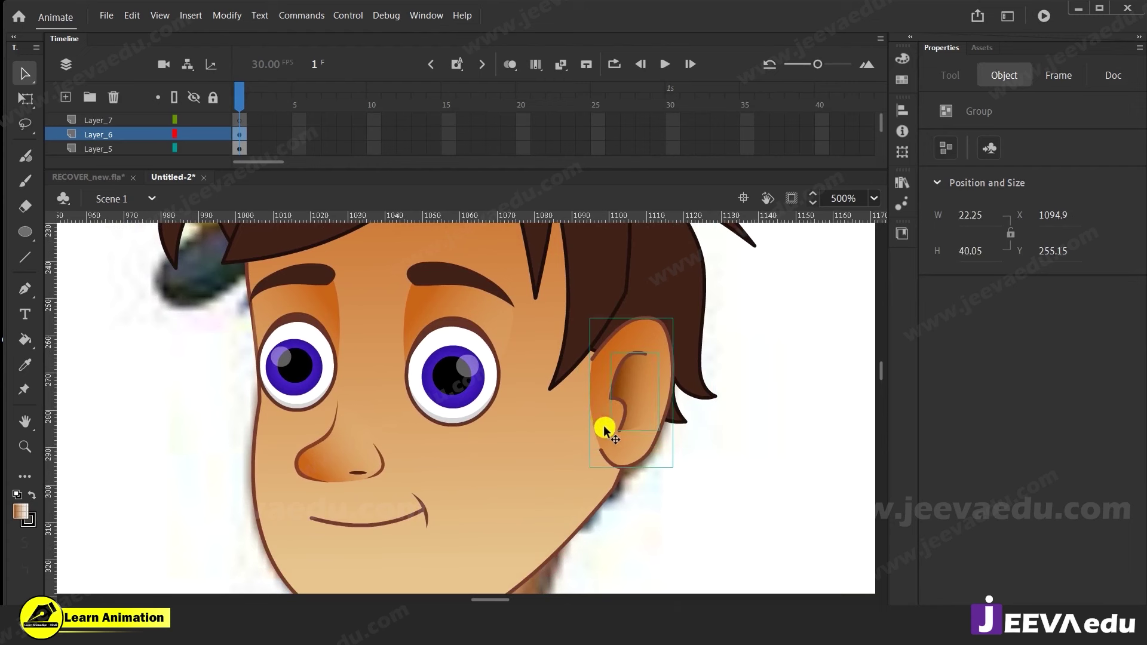
pyautogui.click(675, 507)
pyautogui.click(637, 463)
pyautogui.hotkey('ctrl', 'b')
pyautogui.hotkey('ctrl', 'z')
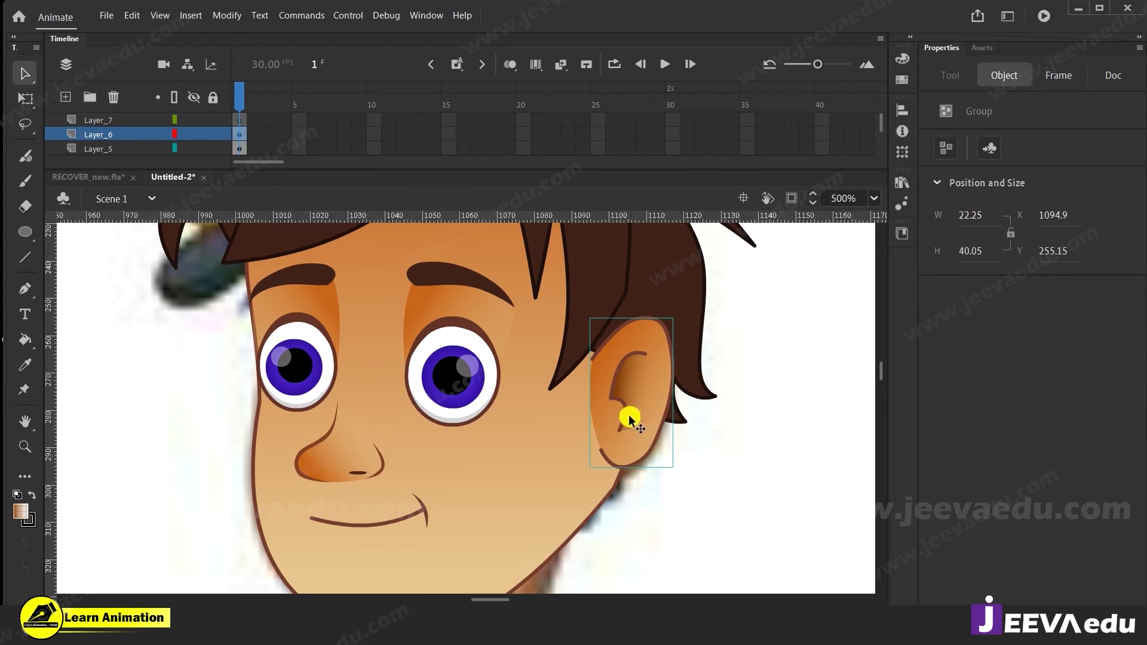
# Cut the ear group from Layer_6 and paste it in place on Layer_7
pyautogui.press('Delete')
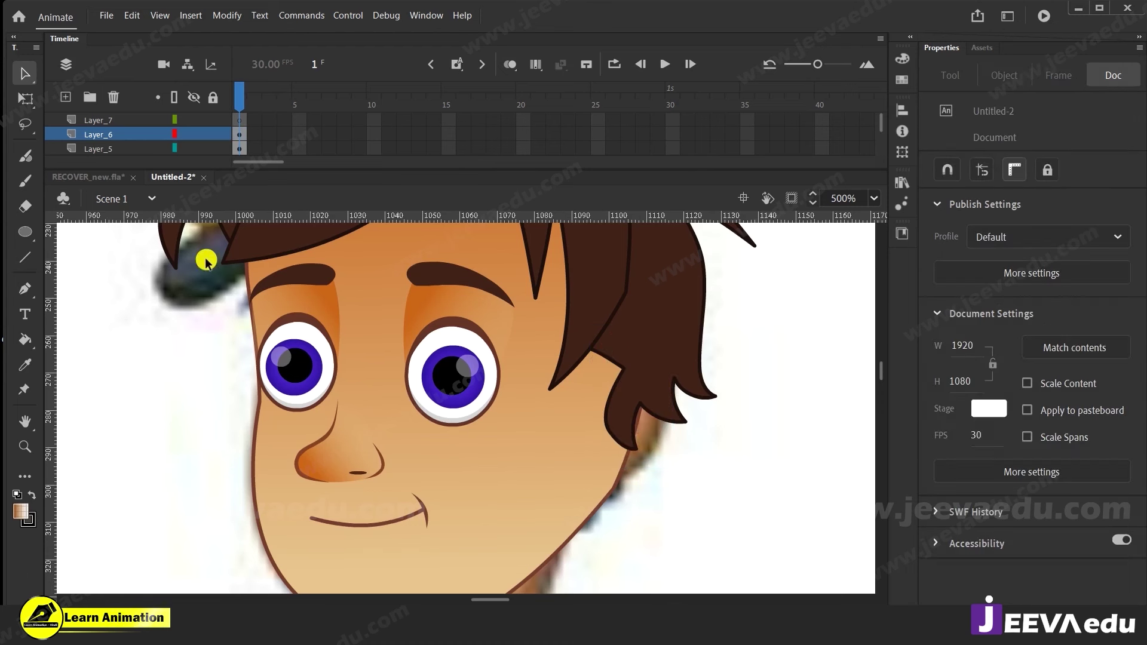
pyautogui.click(114, 121)
pyautogui.rightClick(740, 282)
pyautogui.click(801, 338)
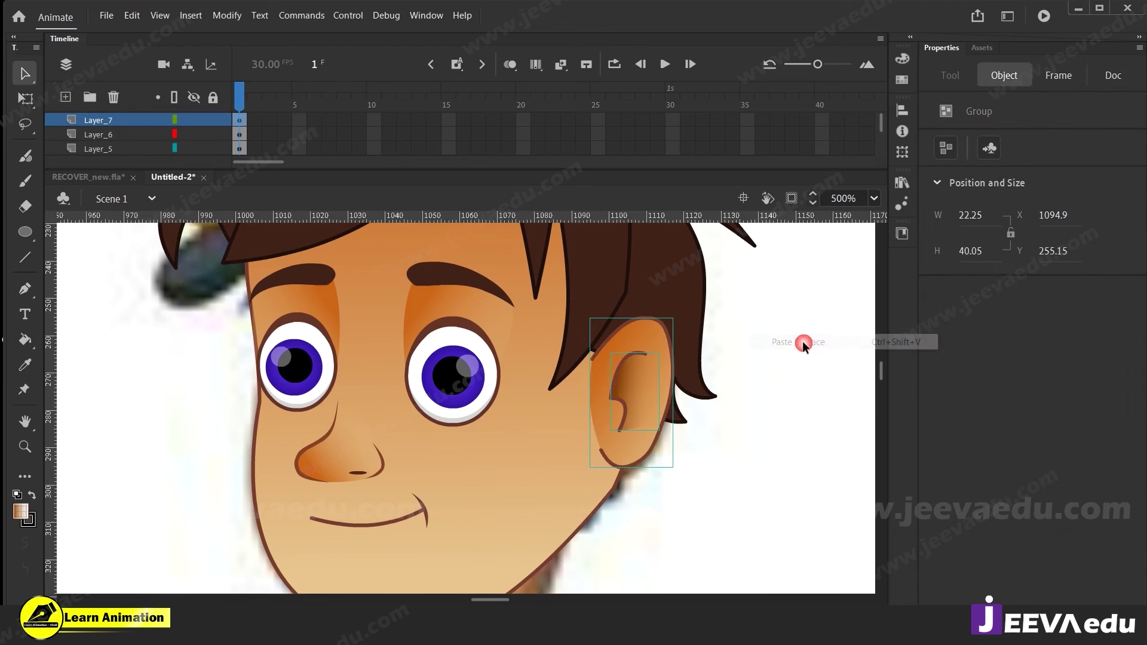
pyautogui.click(801, 353)
# Break apart the outer ear group on Layer_7 into an editable shape
pyautogui.click(638, 332)
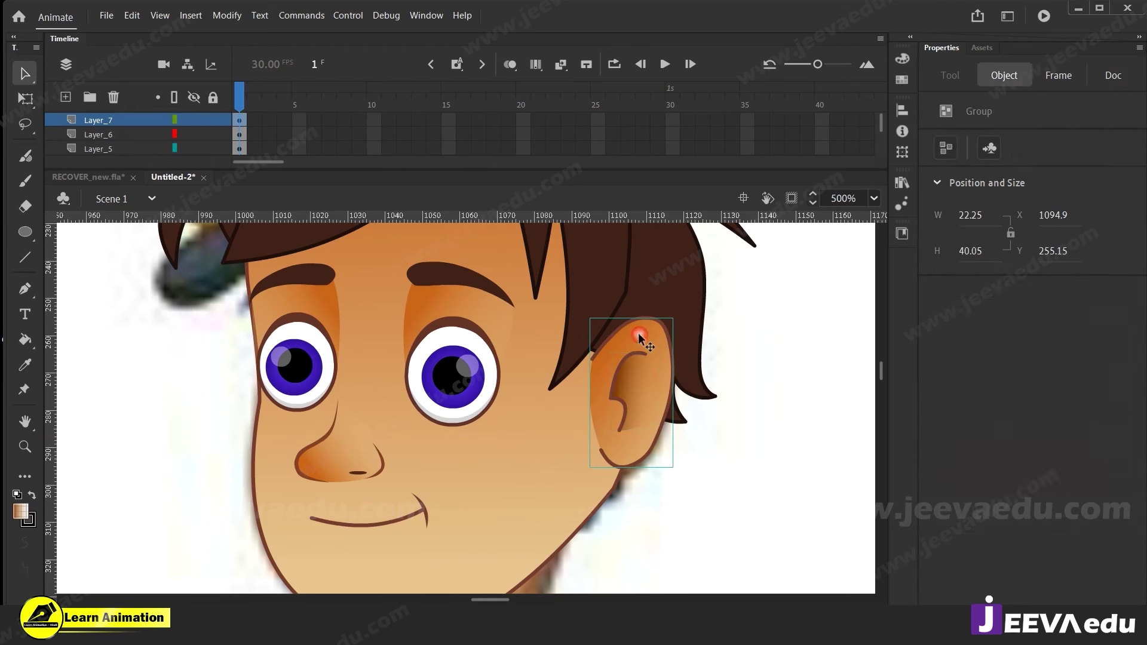
pyautogui.hotkey('ctrl', 'b')
pyautogui.click(756, 397)
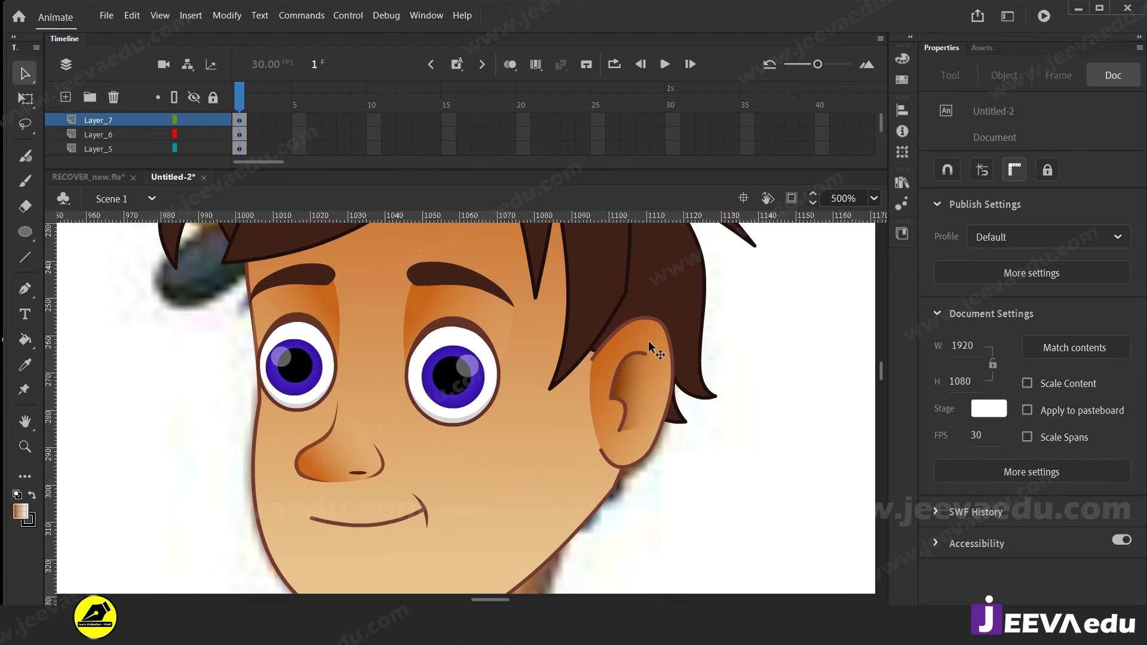
pyautogui.click(654, 344)
pyautogui.click(752, 380)
# Rotate, narrow and recentre the outer ear's gradient so it runs from dark at the top to light at the lobe
pyautogui.click(633, 340)
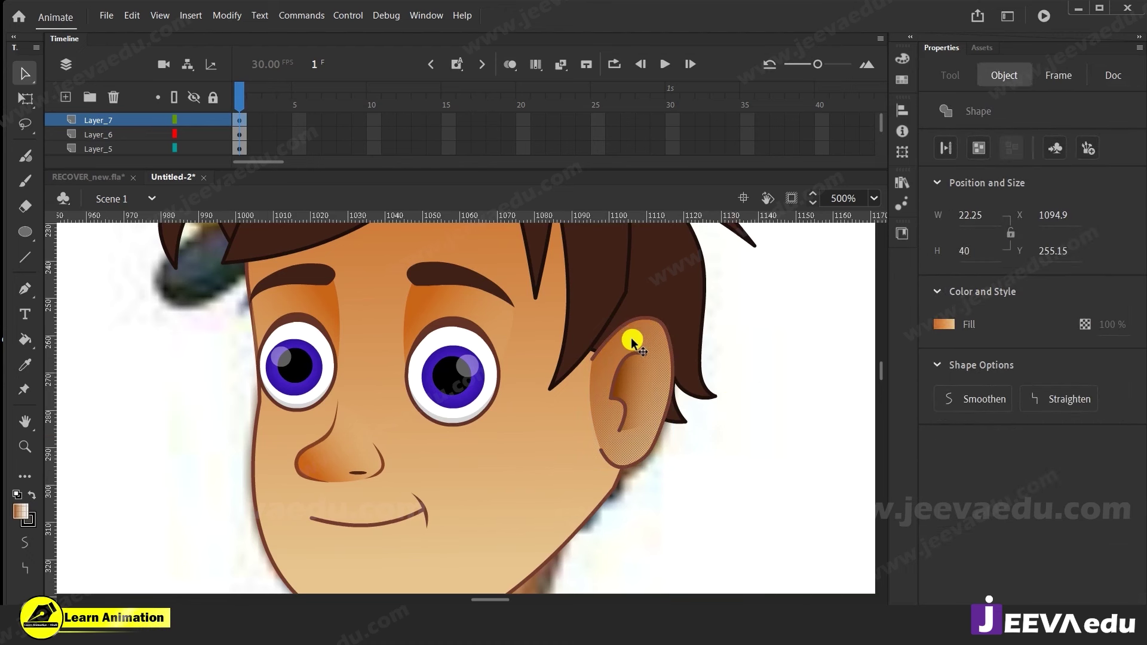
pyautogui.press('f')
pyautogui.click(632, 338)
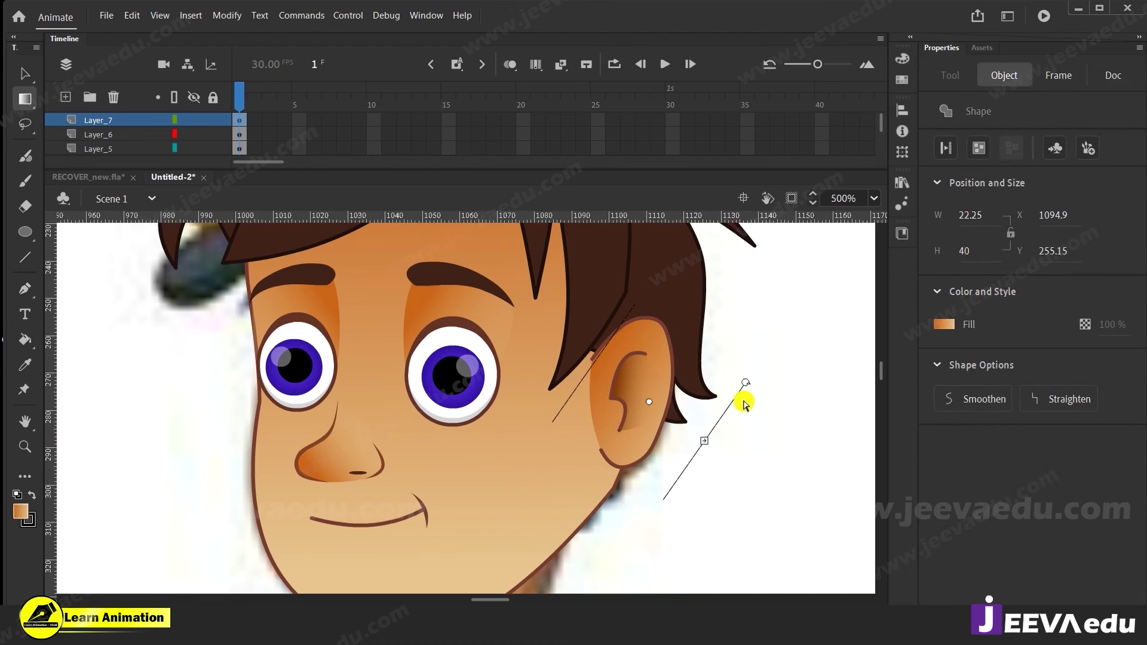
pyautogui.moveTo(746, 382); pyautogui.dragTo(678, 447)
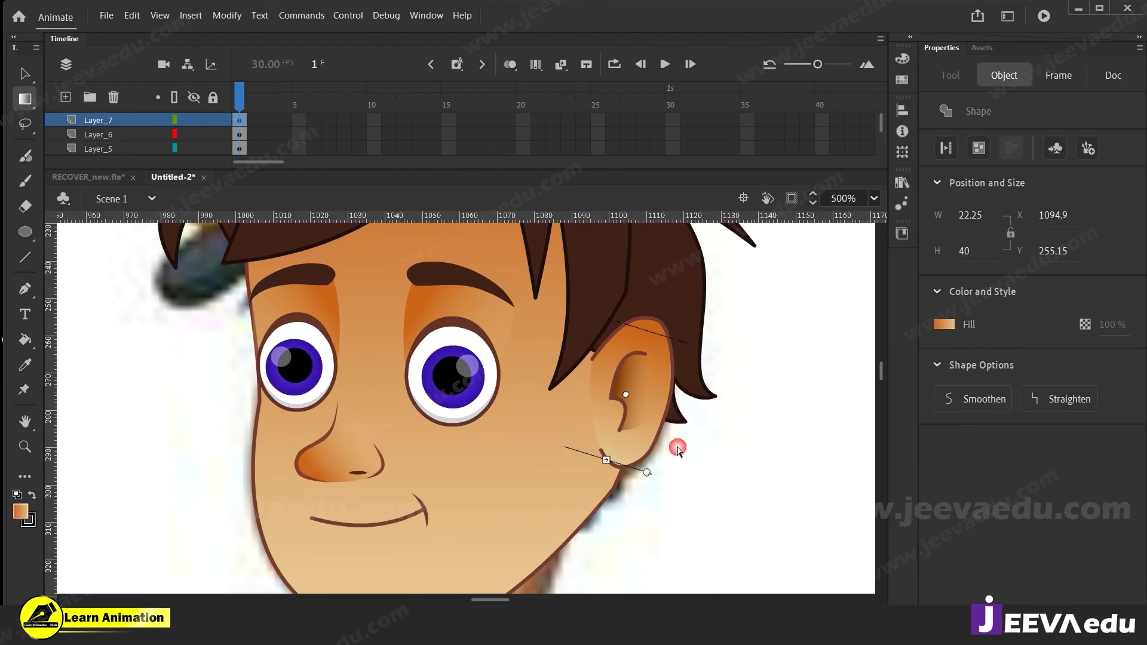
pyautogui.press('v')
pyautogui.click(650, 500)
# Replace the light end colour of the outer ear's gradient with the skin colour sampled from the face just beside the ear
pyautogui.click(592, 420)
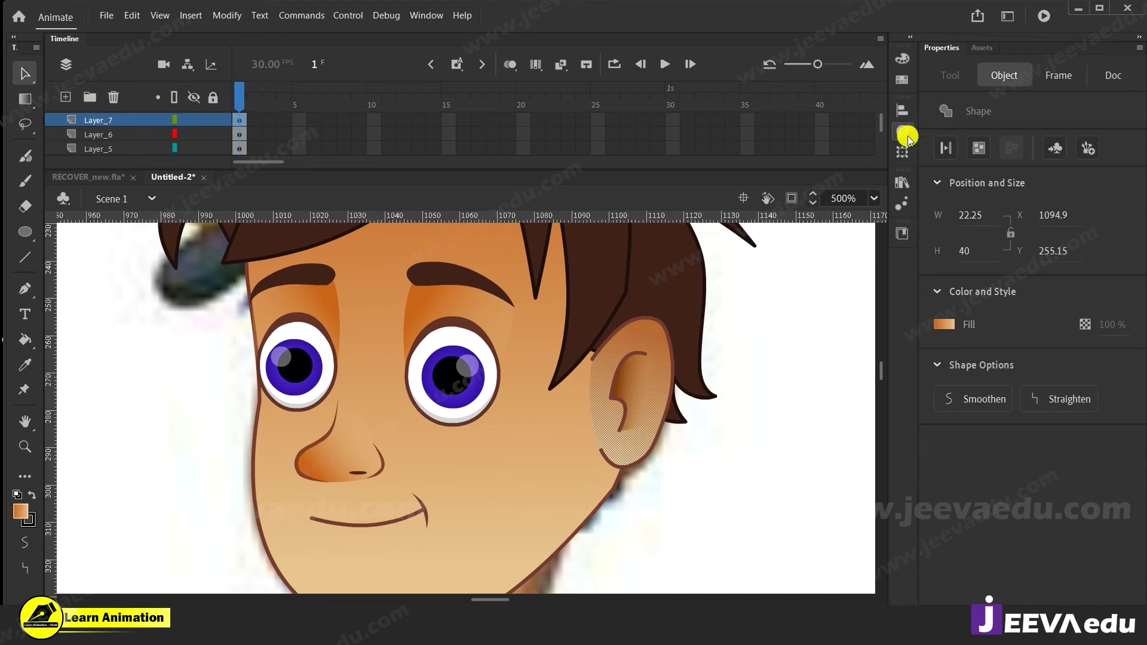
pyautogui.click(901, 58)
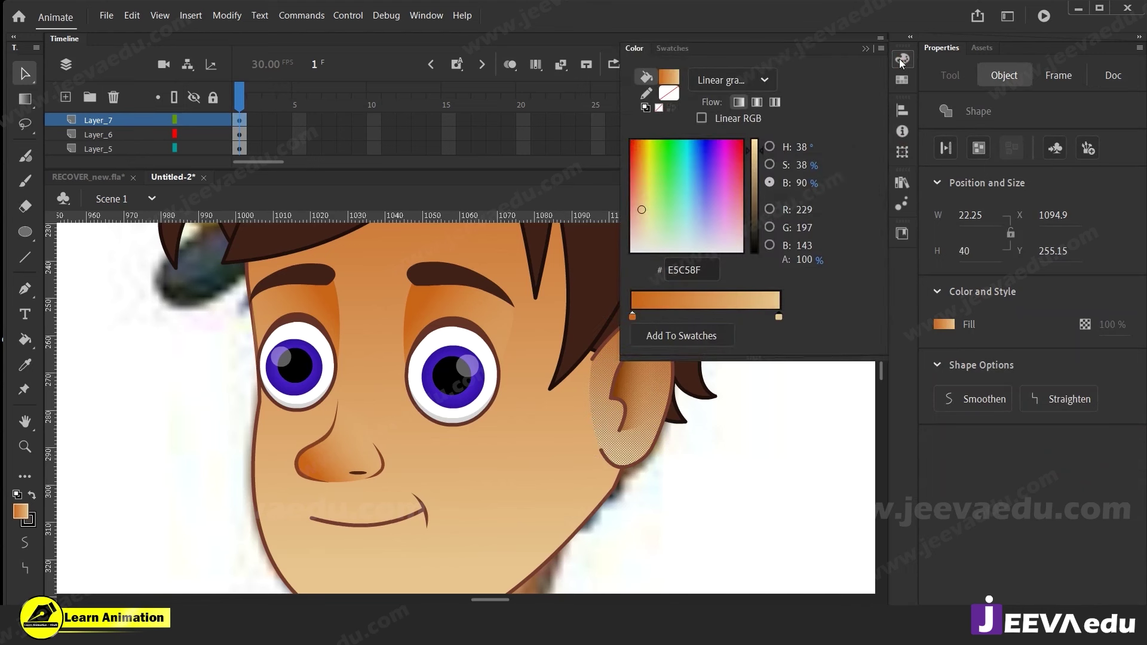
pyautogui.doubleClick(778, 317)
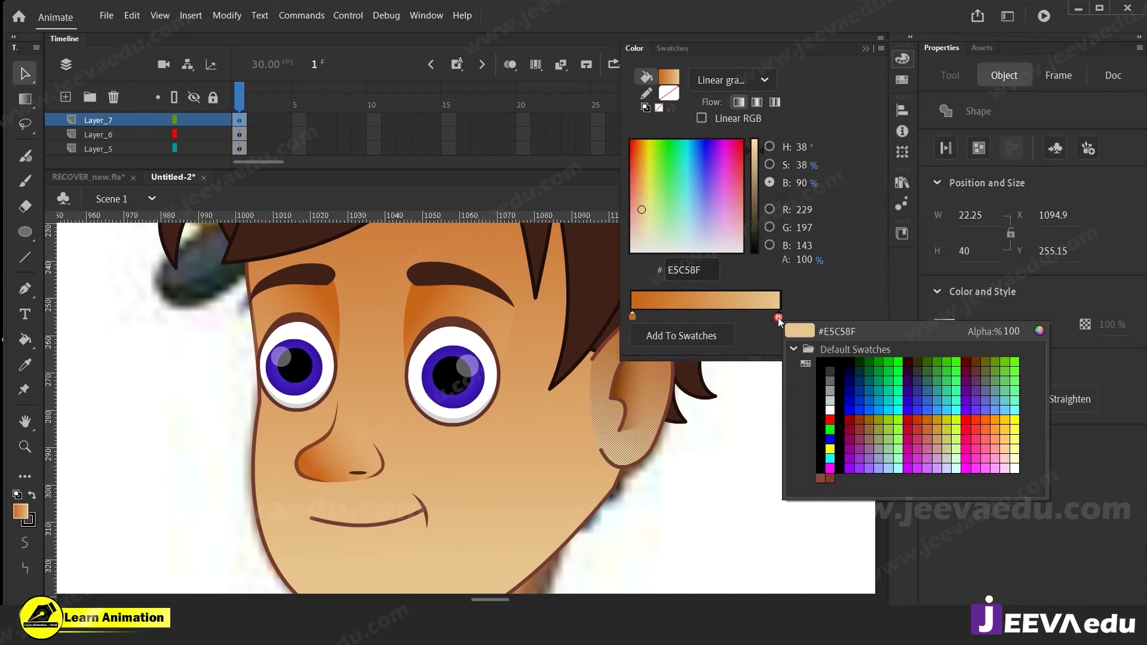
pyautogui.click(588, 408)
pyautogui.click(665, 504)
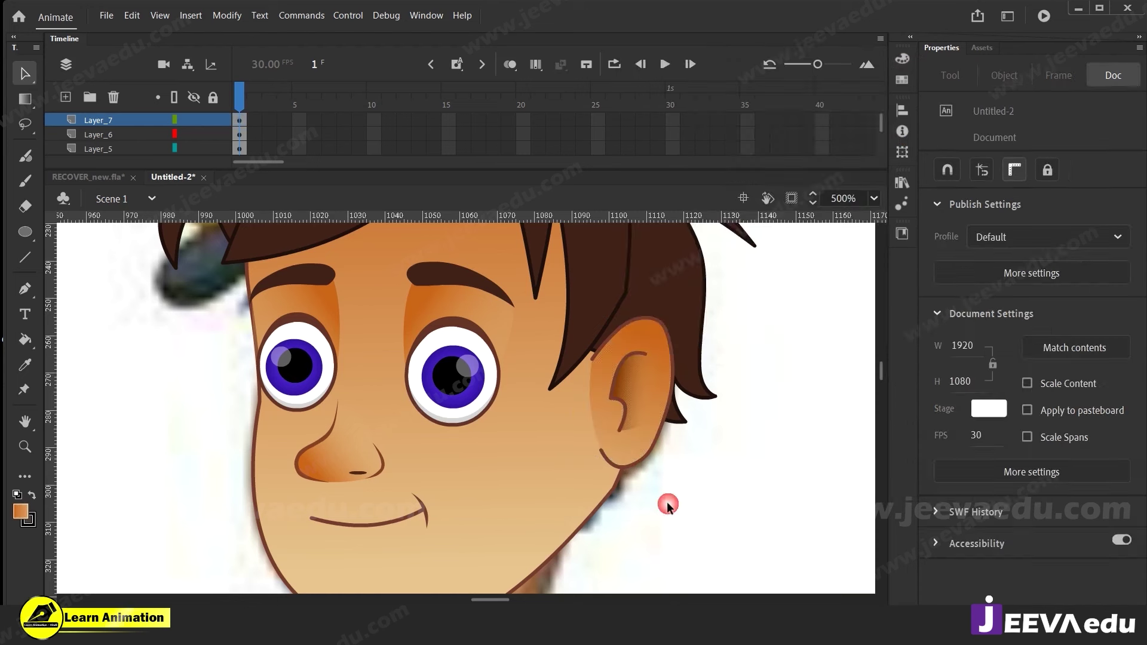
# Move and tilt the outer ear's gradient so it runs from dark at the upper outer rim to light beside the cheek
pyautogui.click(602, 435)
pyautogui.click(594, 435)
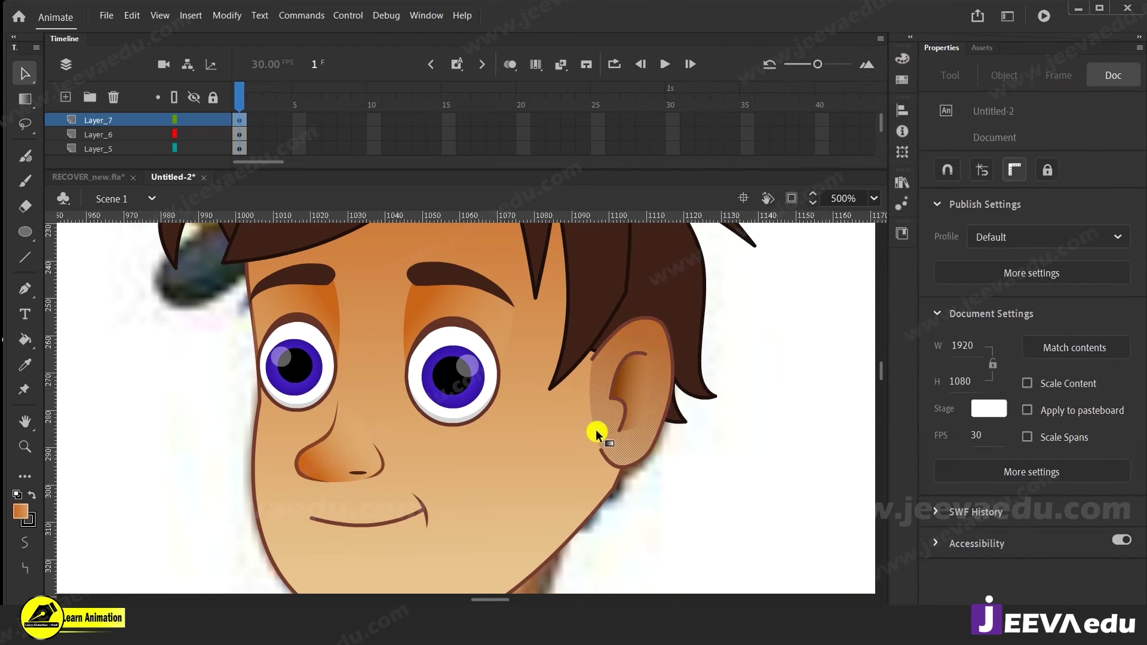
pyautogui.press('f')
pyautogui.click(604, 431)
pyautogui.moveTo(622, 396); pyautogui.dragTo(643, 341)
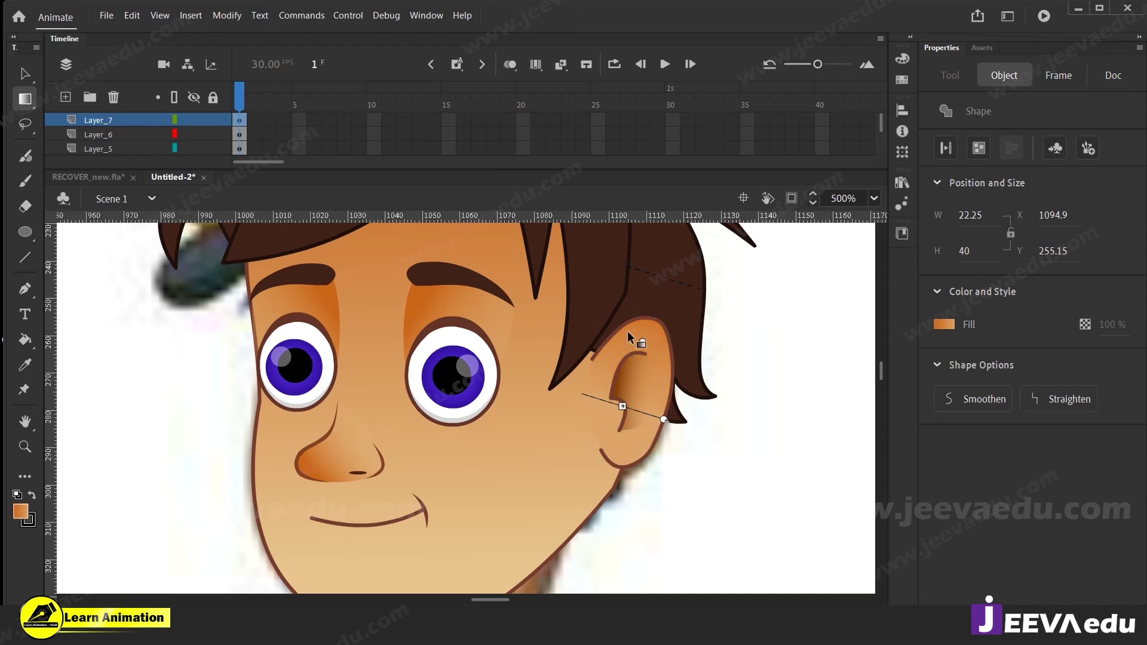
pyautogui.moveTo(666, 425); pyautogui.dragTo(657, 442)
pyautogui.moveTo(617, 409); pyautogui.dragTo(643, 377)
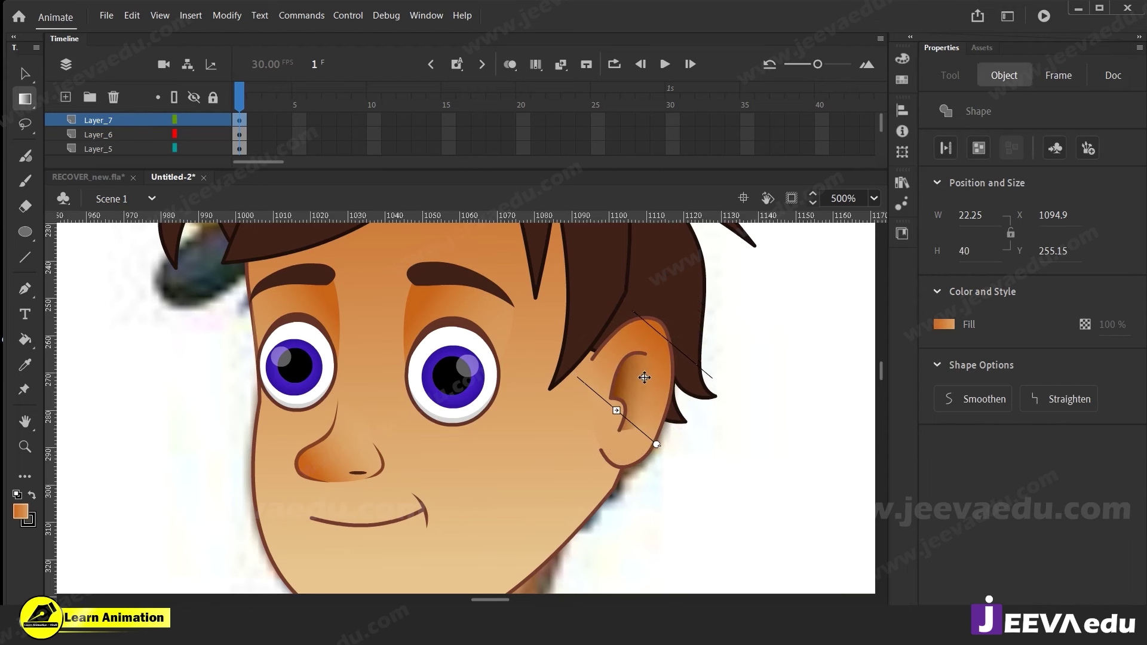
pyautogui.moveTo(656, 444); pyautogui.dragTo(665, 438)
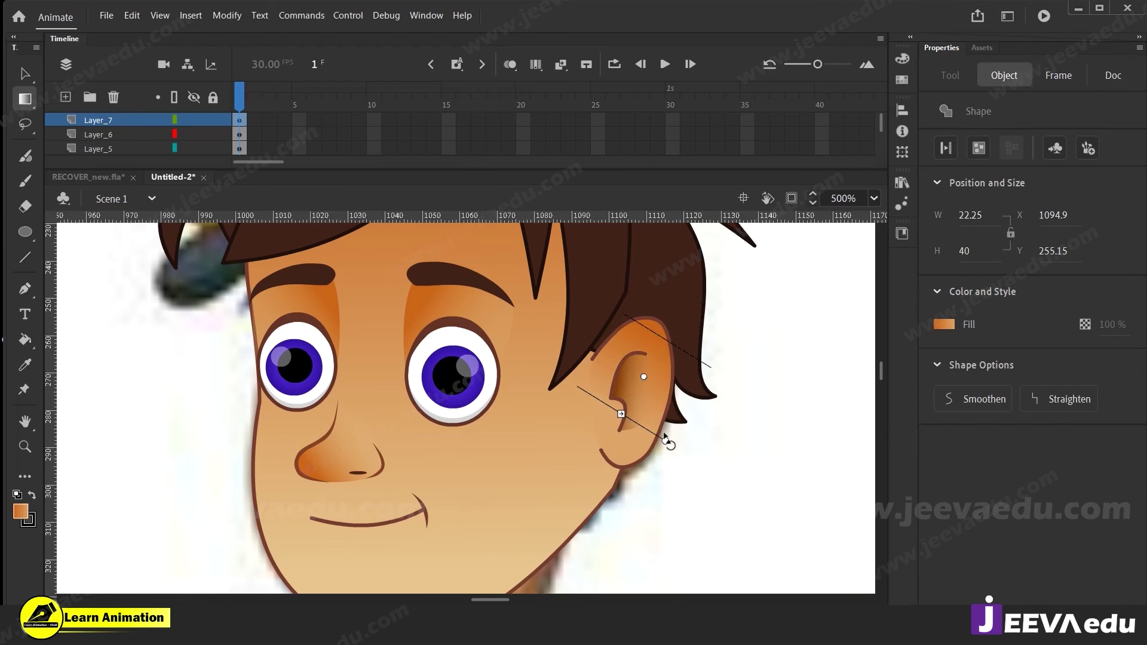
pyautogui.click(662, 487)
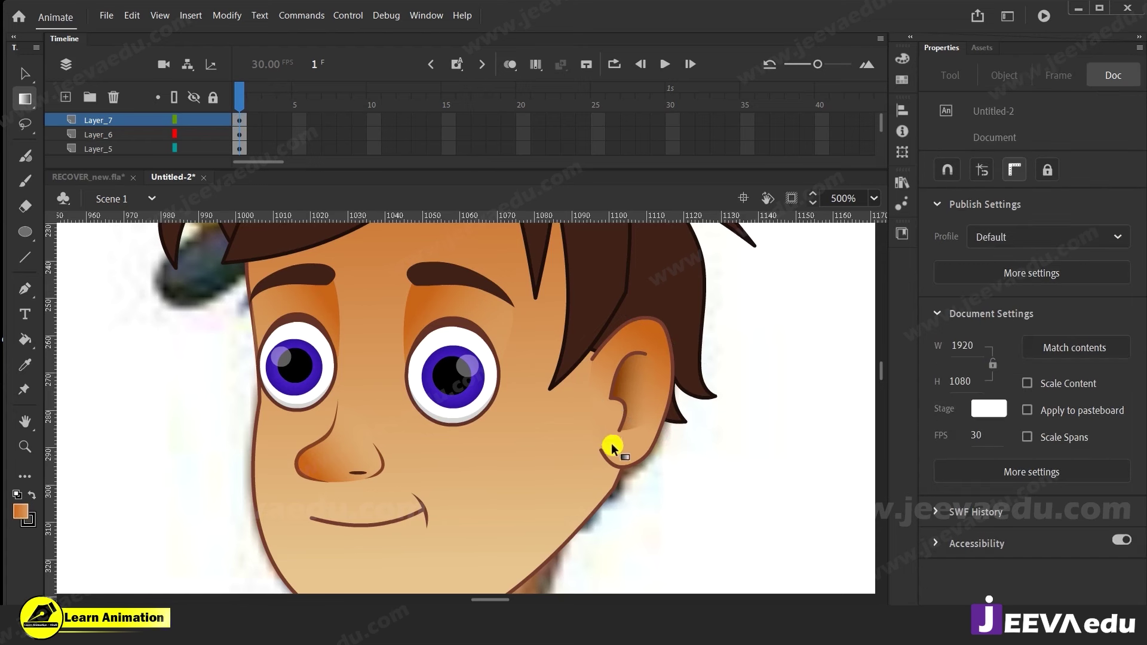
# Group the outer ear's fill together with its outline on Layer_7
pyautogui.press('z')
pyautogui.click(568, 417)
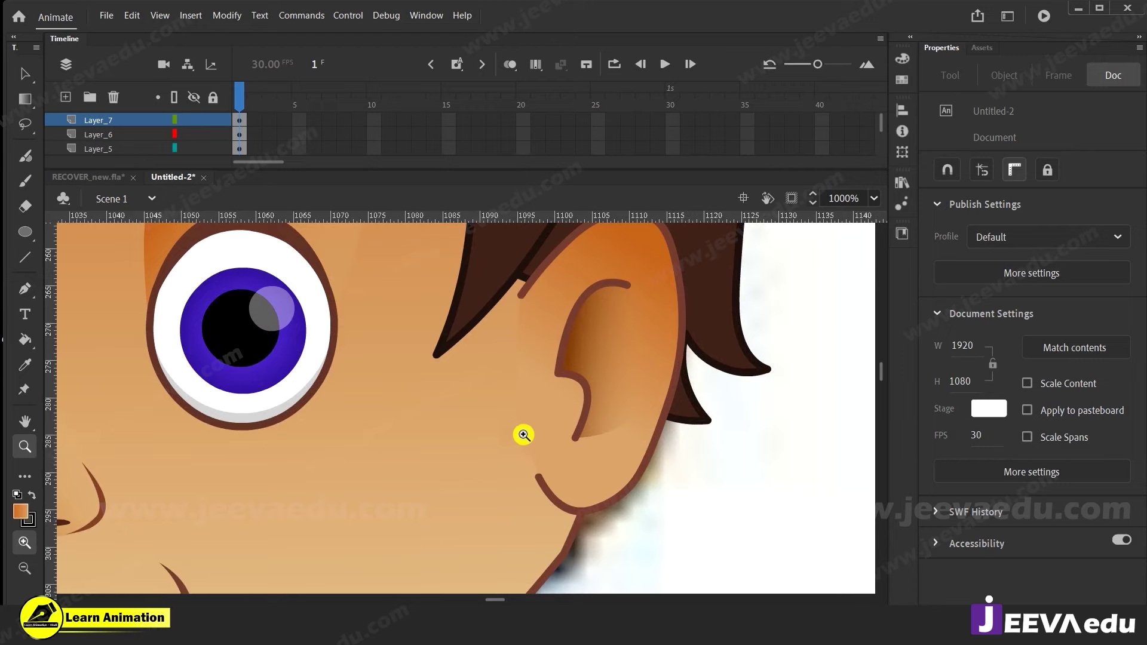
pyautogui.keyDown('alt'); pyautogui.click(525, 411); pyautogui.keyUp('alt')
pyautogui.moveTo(535, 436); pyautogui.dragTo(690, 471)
pyautogui.press('v')
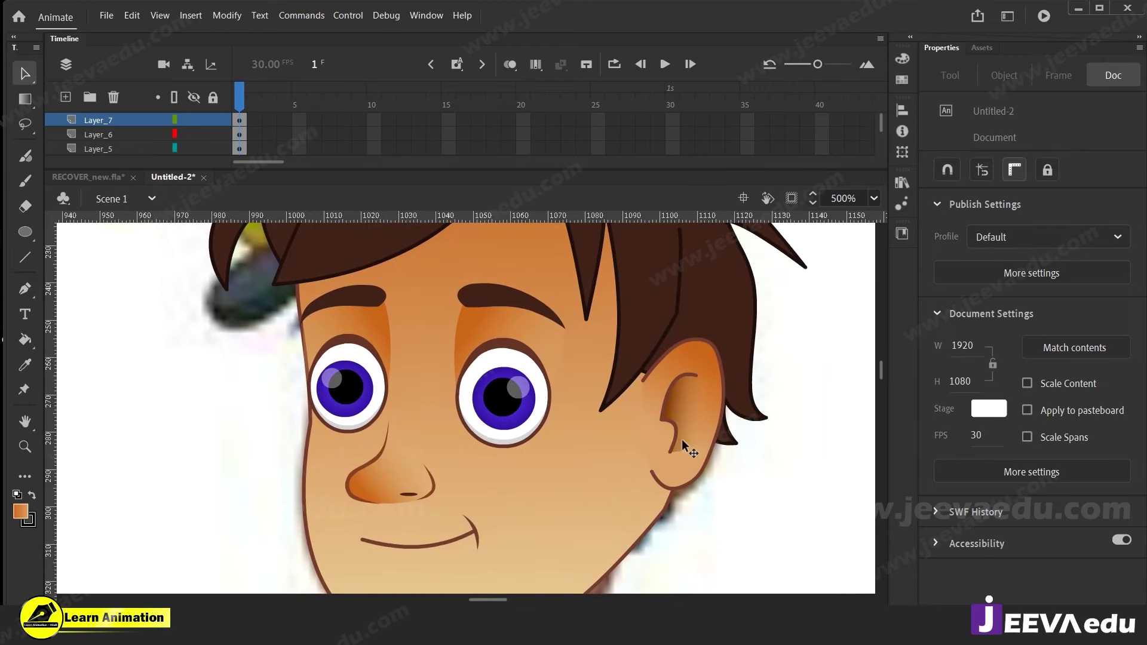
pyautogui.click(684, 453)
pyautogui.click(669, 472)
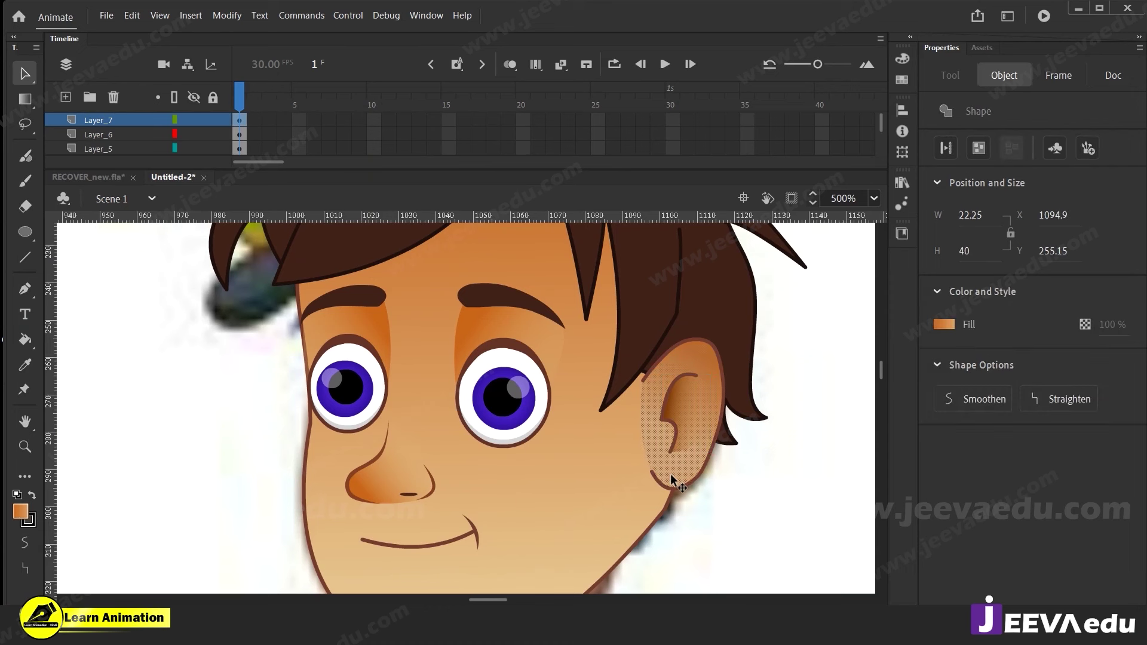
pyautogui.doubleClick(671, 475)
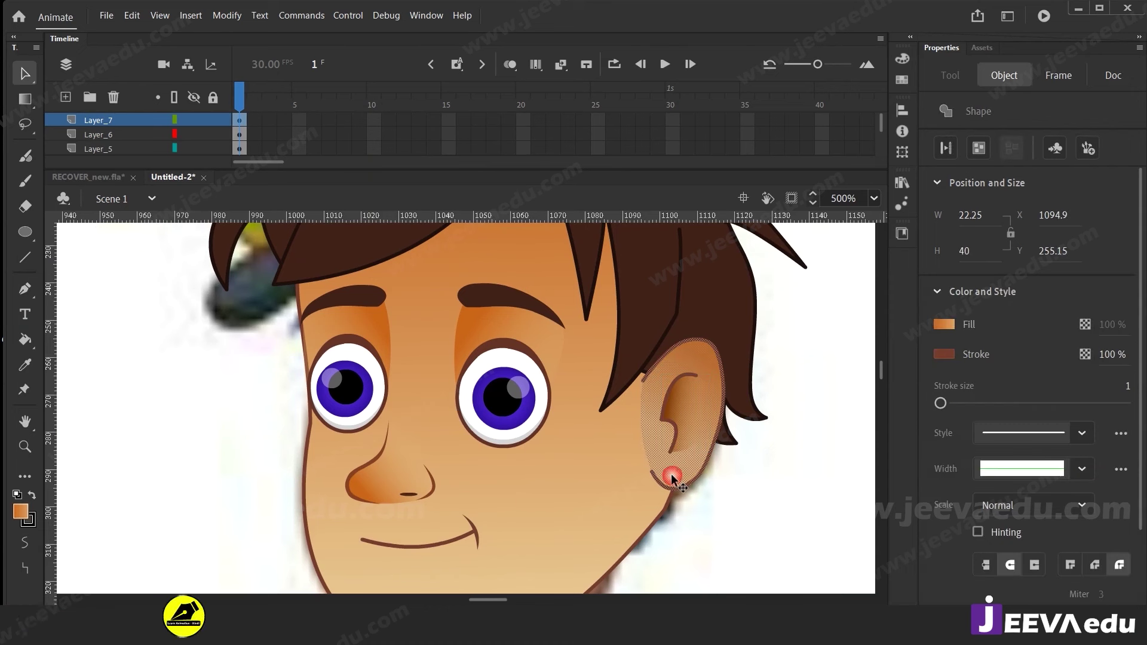
pyautogui.hotkey('ctrl', 'g')
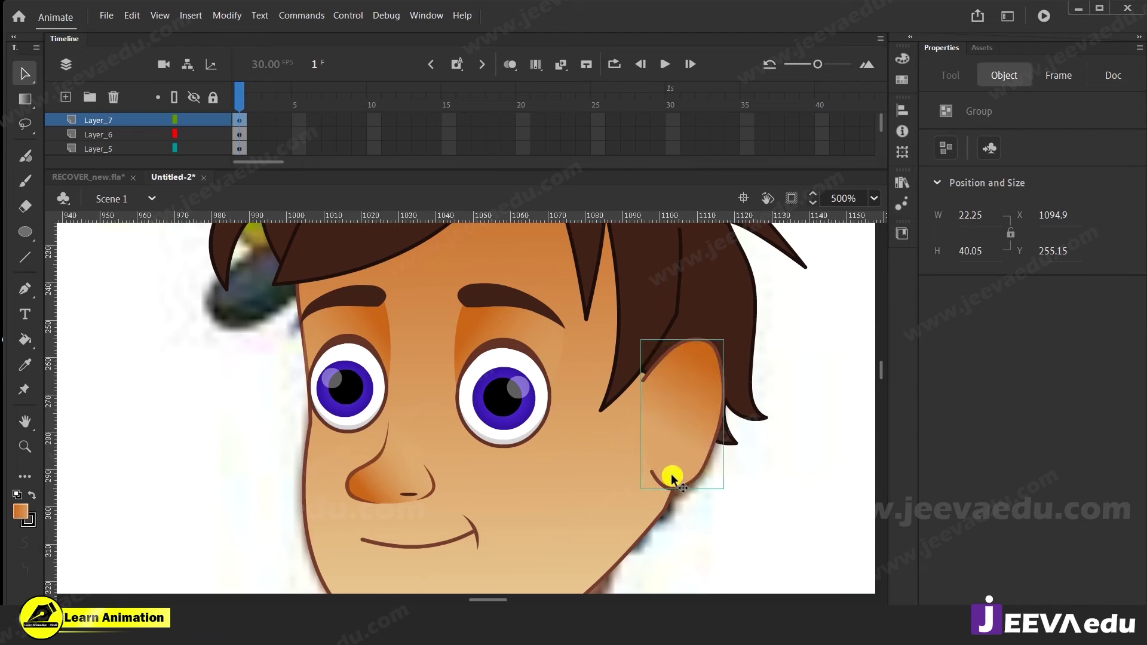
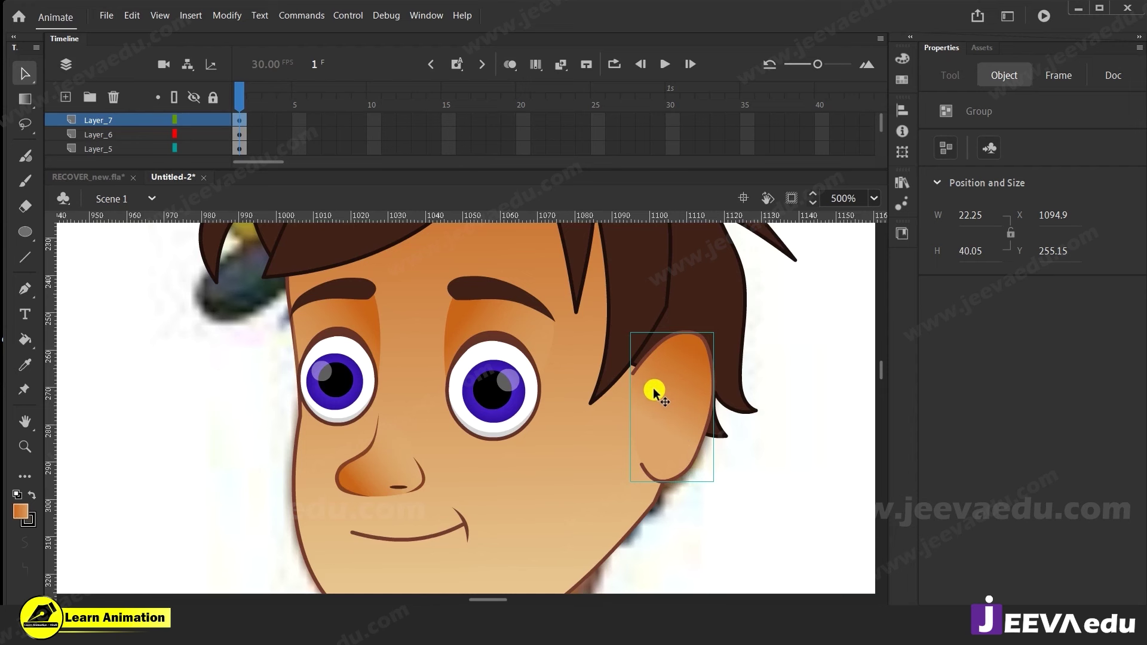
# Send the outer ear group backward so it sits behind the inner ear group
pyautogui.hotkey('ctrl', 'Down')
pyautogui.click(665, 403)
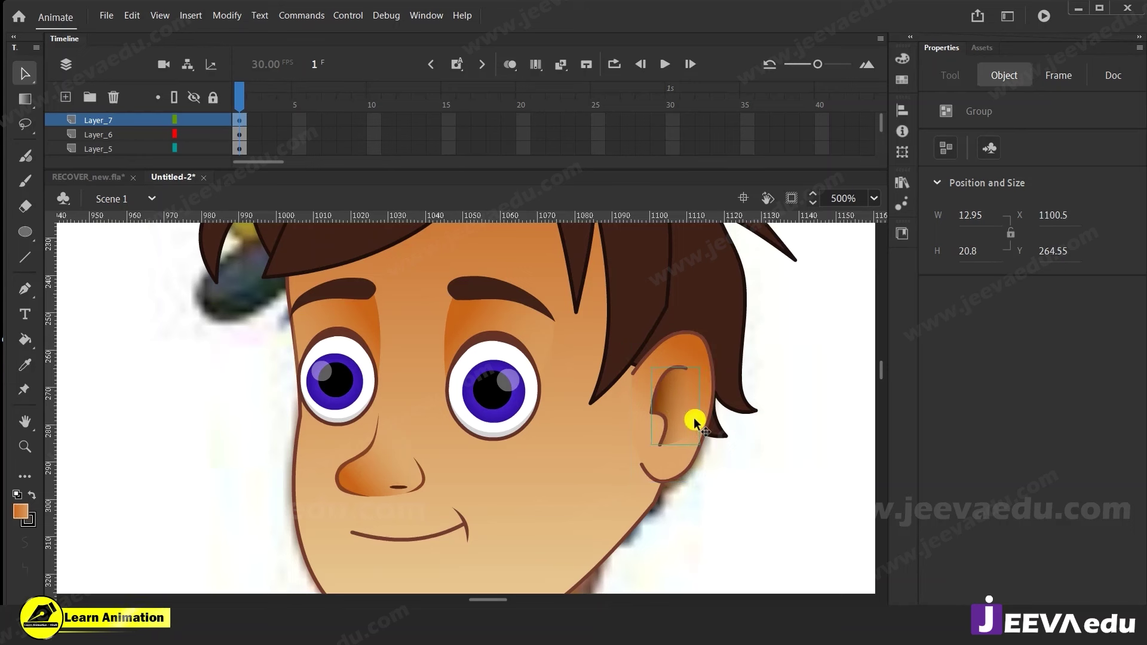
pyautogui.click(693, 376)
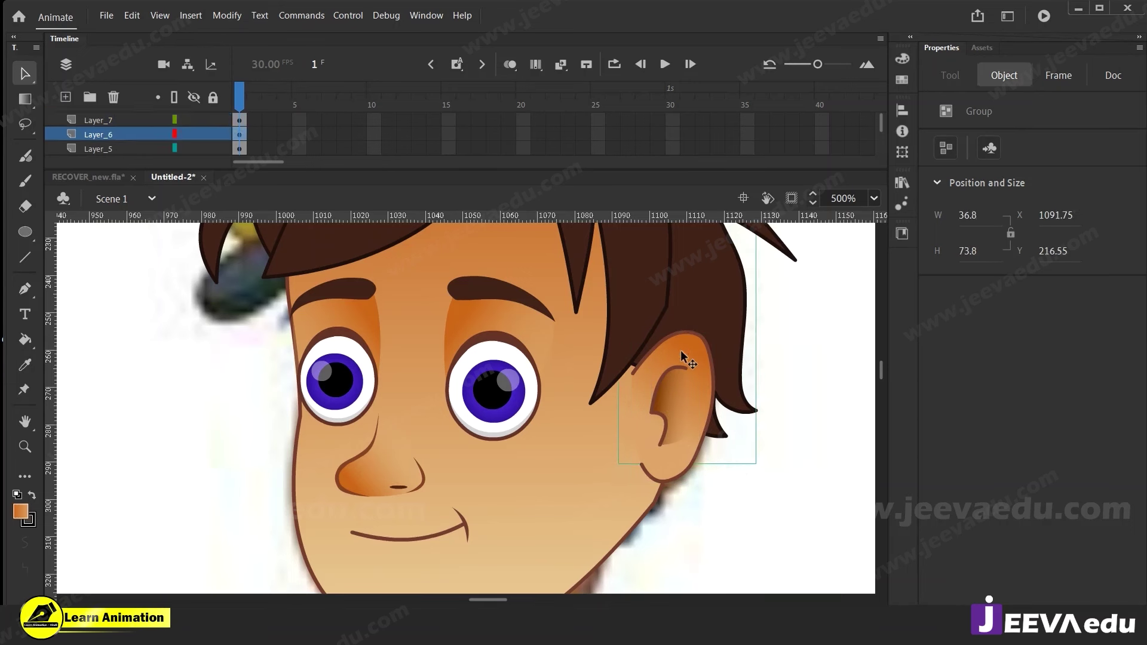
pyautogui.click(681, 376)
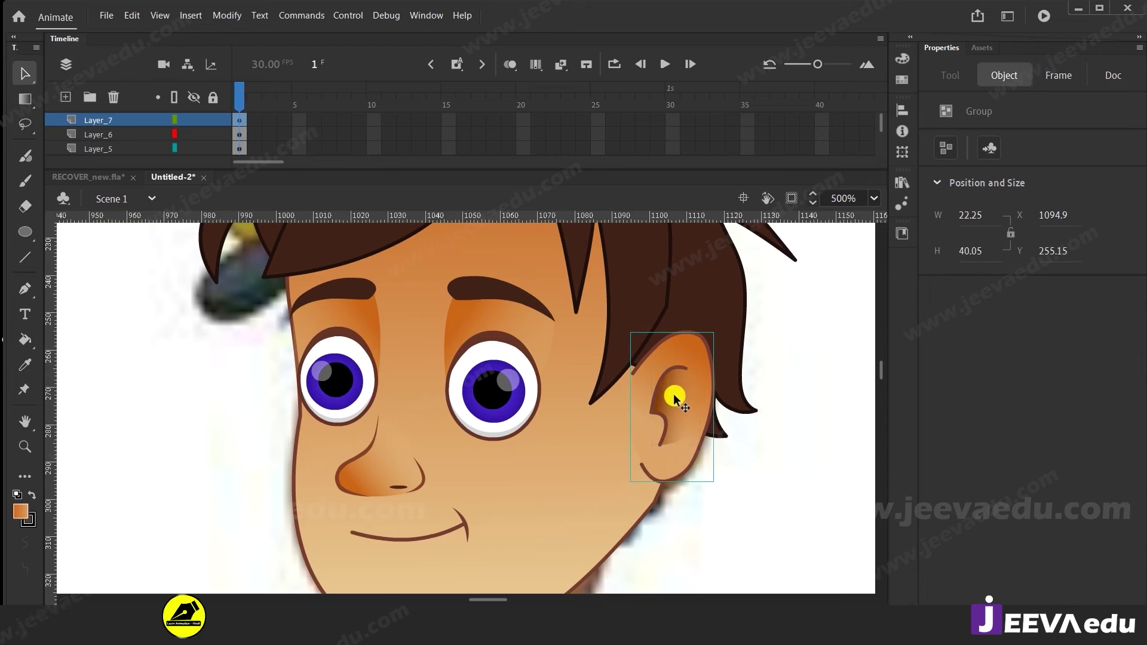
pyautogui.press('z')
pyautogui.keyDown('alt'); pyautogui.click(486, 497); pyautogui.keyUp('alt')
pyautogui.moveTo(486, 494); pyautogui.dragTo(641, 526)
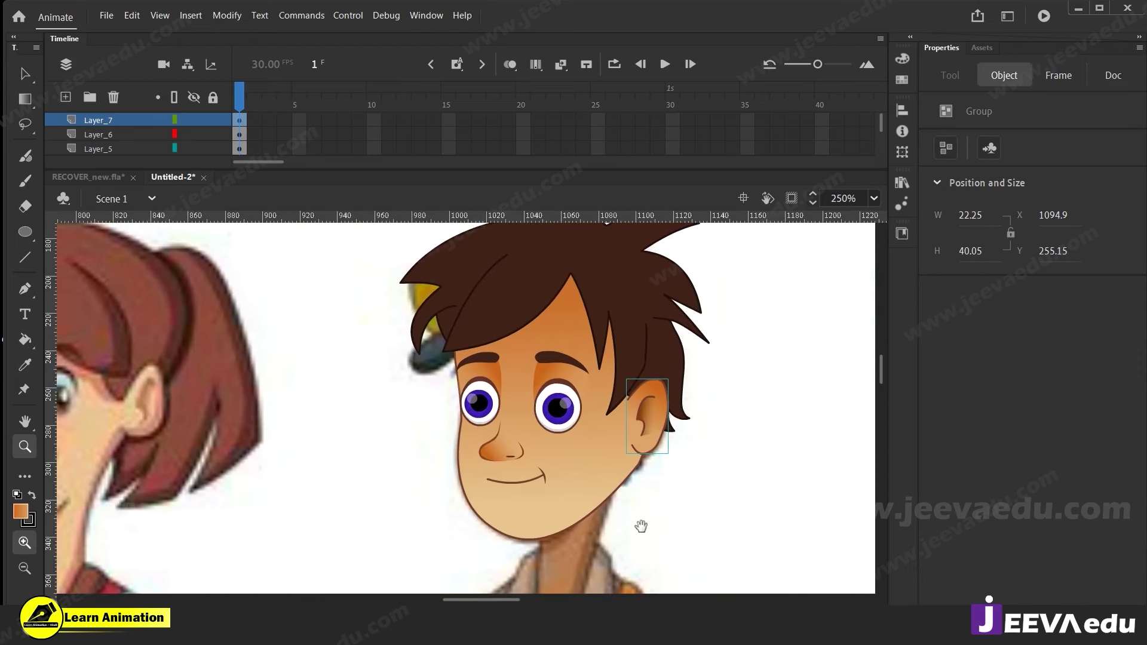
# Open the face group and bend the jaw outline below the ear outward into a smooth curve reaching up behind the ear
pyautogui.click(623, 478)
pyautogui.moveTo(528, 448); pyautogui.dragTo(622, 507)
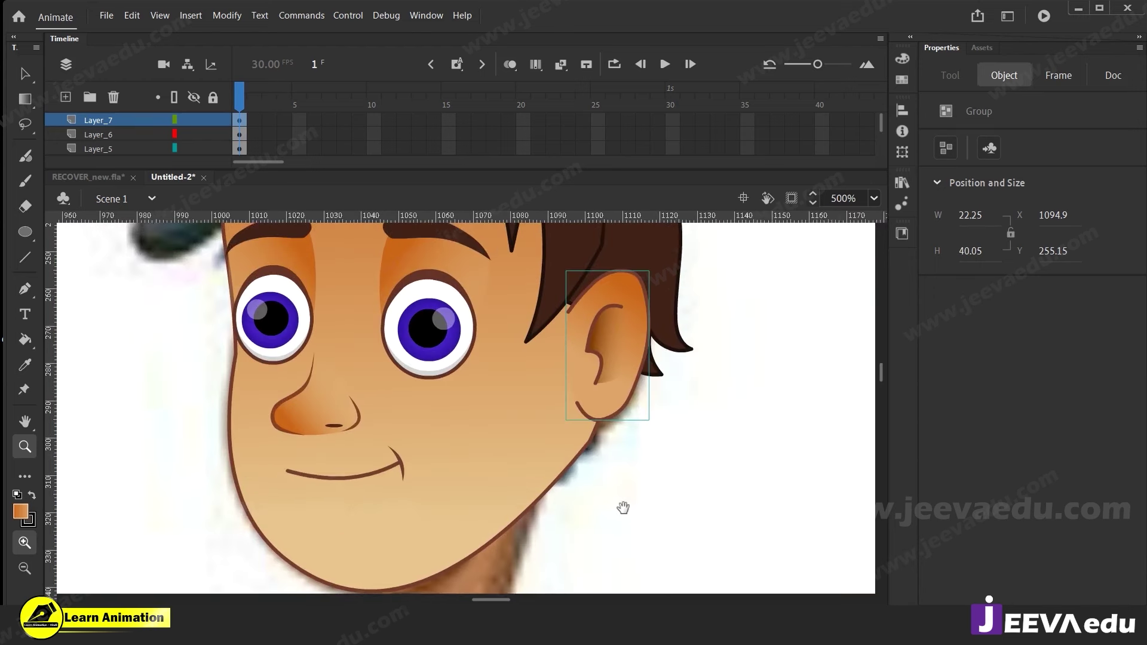
pyautogui.press('v')
pyautogui.click(515, 443)
pyautogui.doubleClick(515, 443)
pyautogui.click(601, 458)
pyautogui.moveTo(612, 411); pyautogui.dragTo(603, 363)
pyautogui.moveTo(598, 447); pyautogui.dragTo(600, 404)
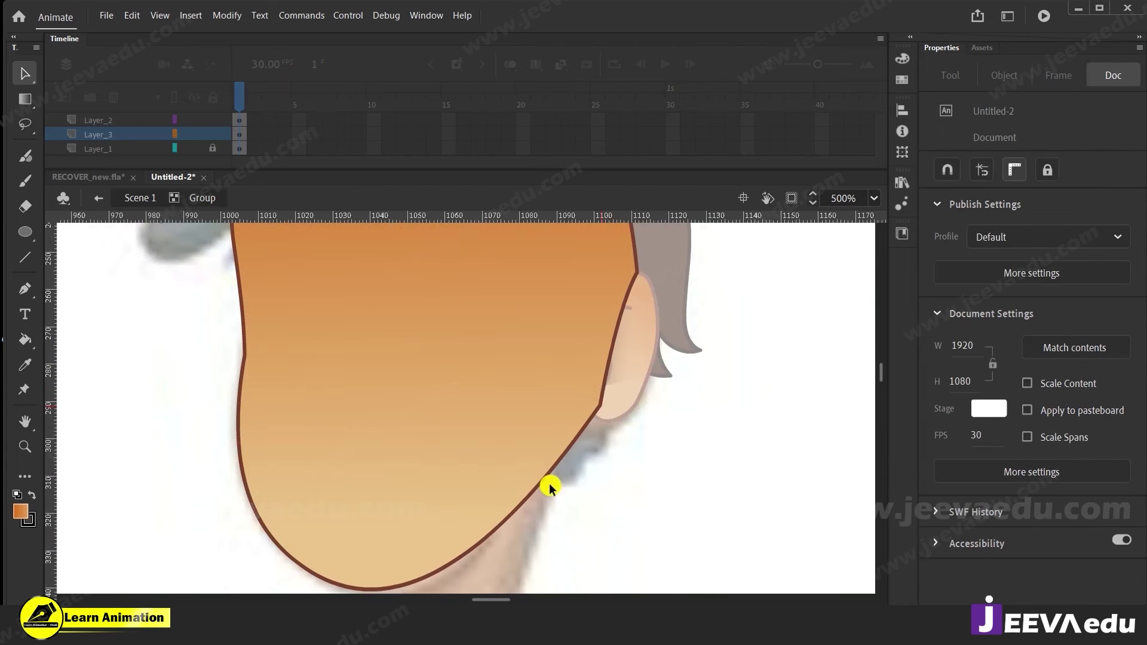
pyautogui.moveTo(537, 485); pyautogui.dragTo(553, 484)
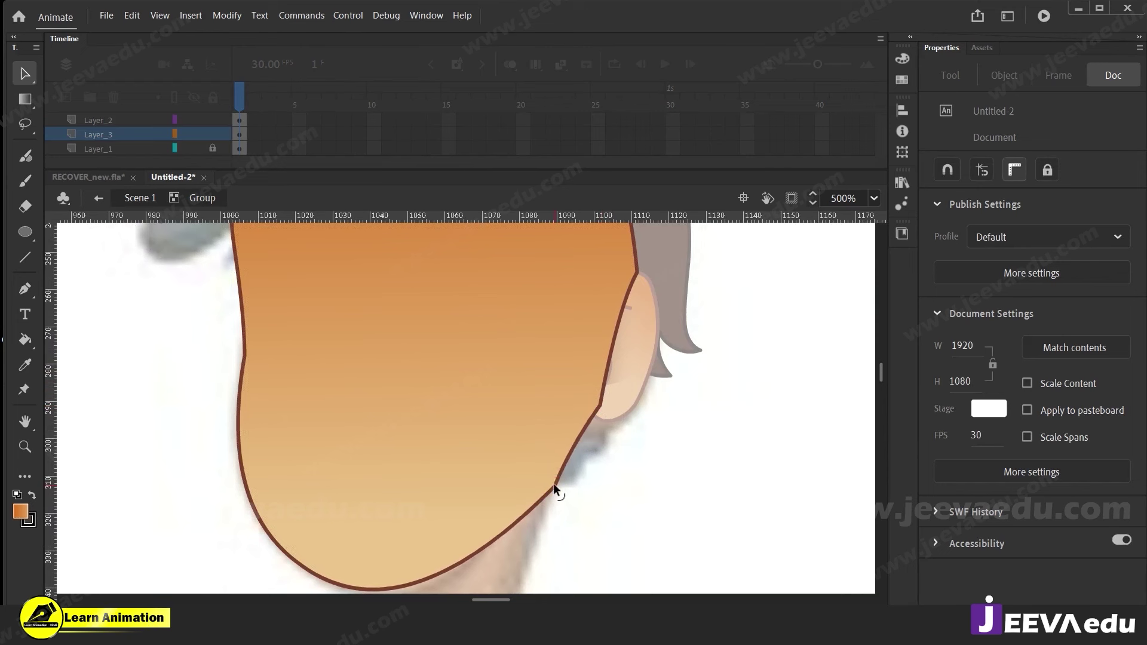
pyautogui.moveTo(599, 404); pyautogui.dragTo(600, 378)
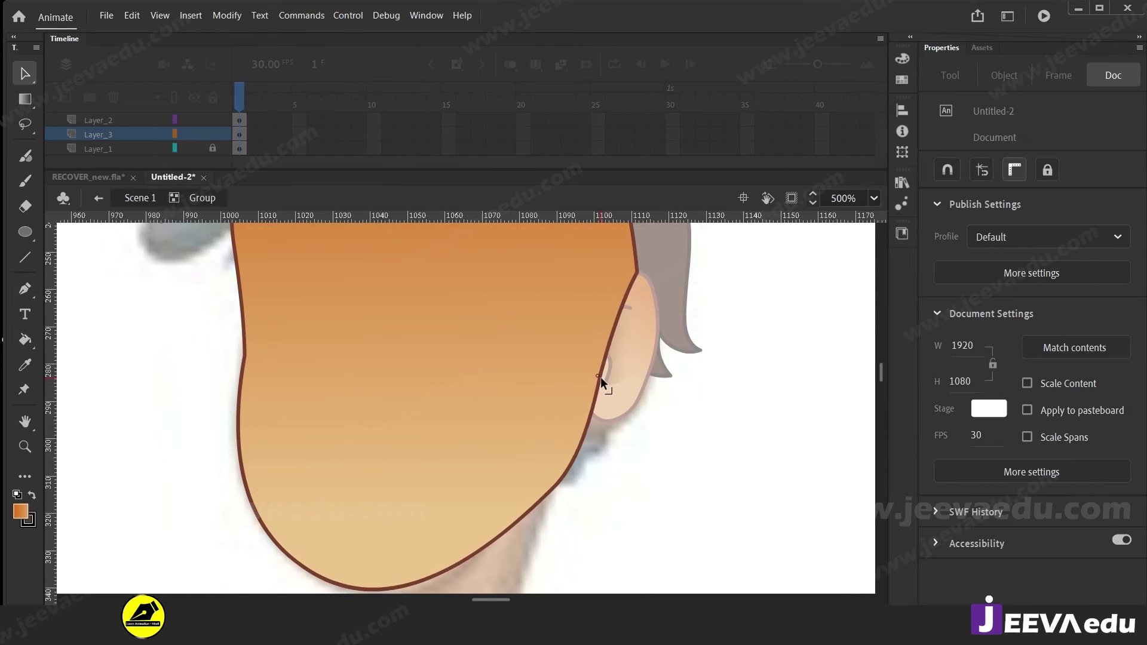
pyautogui.moveTo(568, 468); pyautogui.dragTo(580, 446)
pyautogui.doubleClick(597, 496)
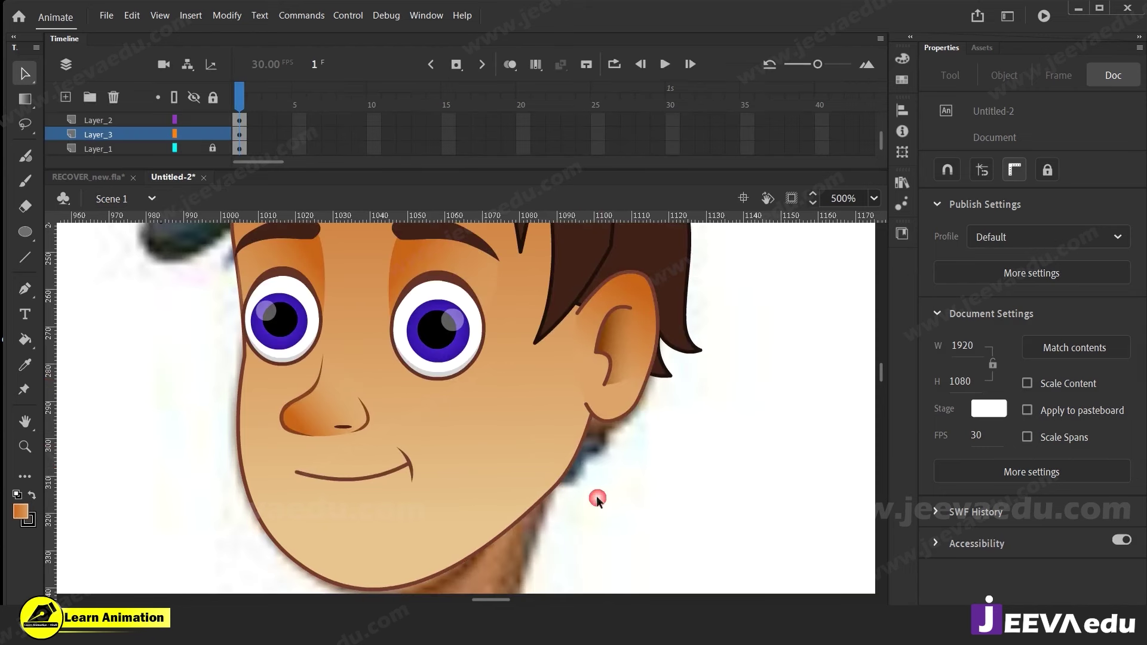
# Reopen the face group, shift the jaw corner slightly outward and delete the stray stroke beside the ear
pyautogui.doubleClick(522, 505)
pyautogui.click(521, 504)
pyautogui.click(554, 534)
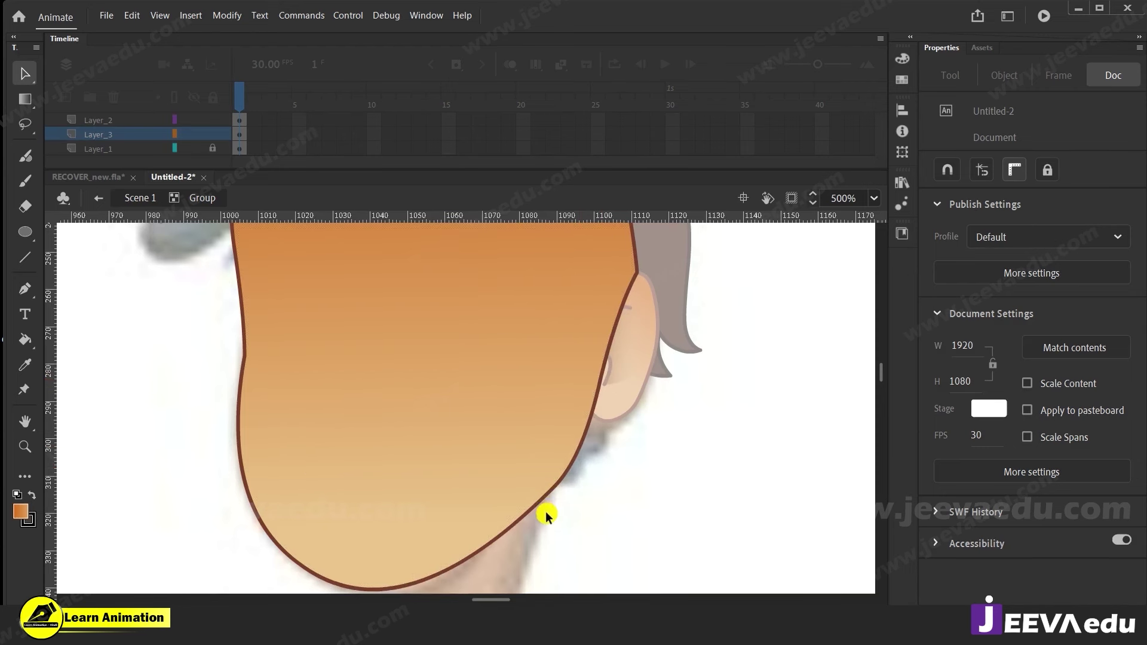
pyautogui.moveTo(545, 499); pyautogui.dragTo(552, 502)
pyautogui.moveTo(574, 459); pyautogui.dragTo(581, 425)
pyautogui.click(607, 380)
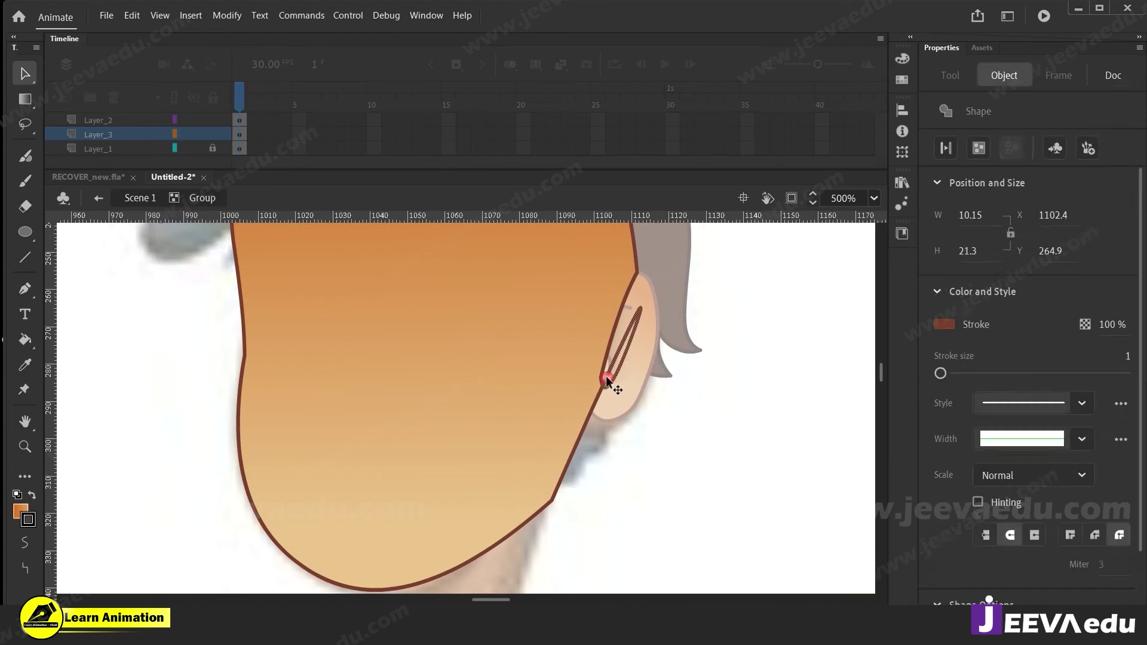
pyautogui.press('Delete')
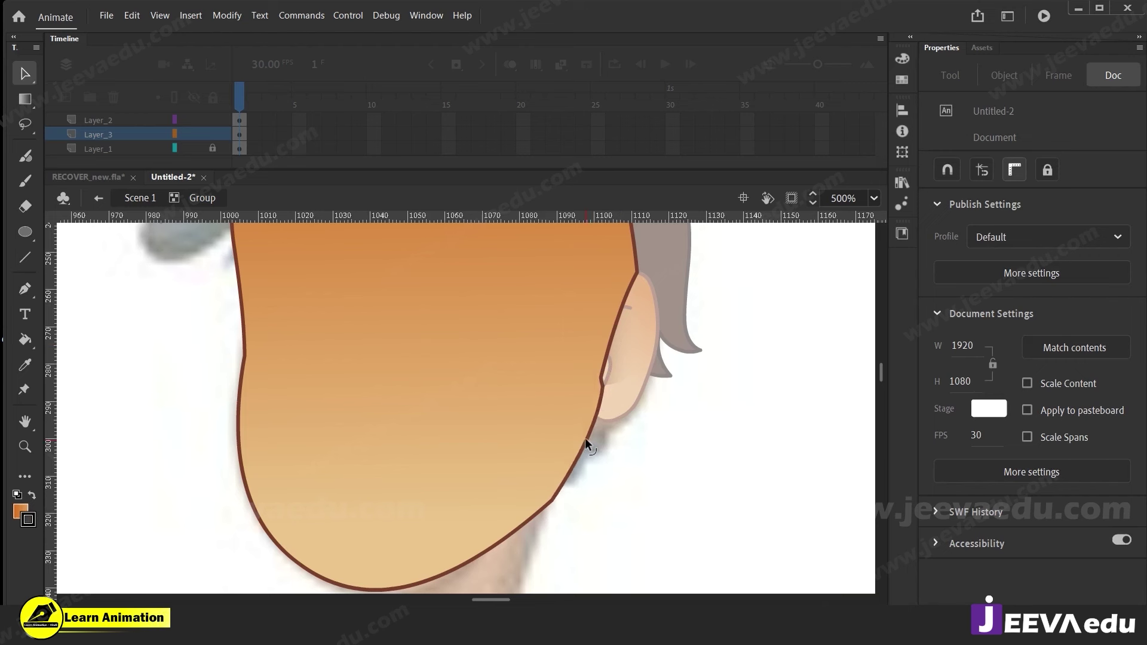
# Round the jaw outline between the earlobe and the chin into one continuous curve and leave the face group
pyautogui.moveTo(587, 438); pyautogui.dragTo(567, 482)
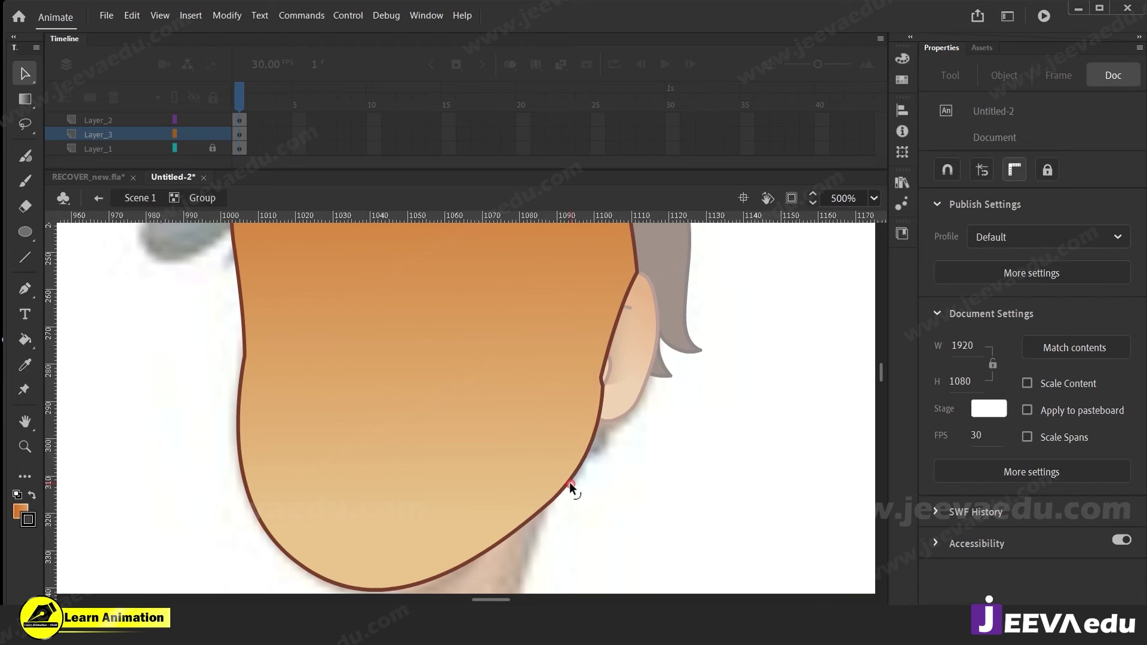
pyautogui.click(557, 495)
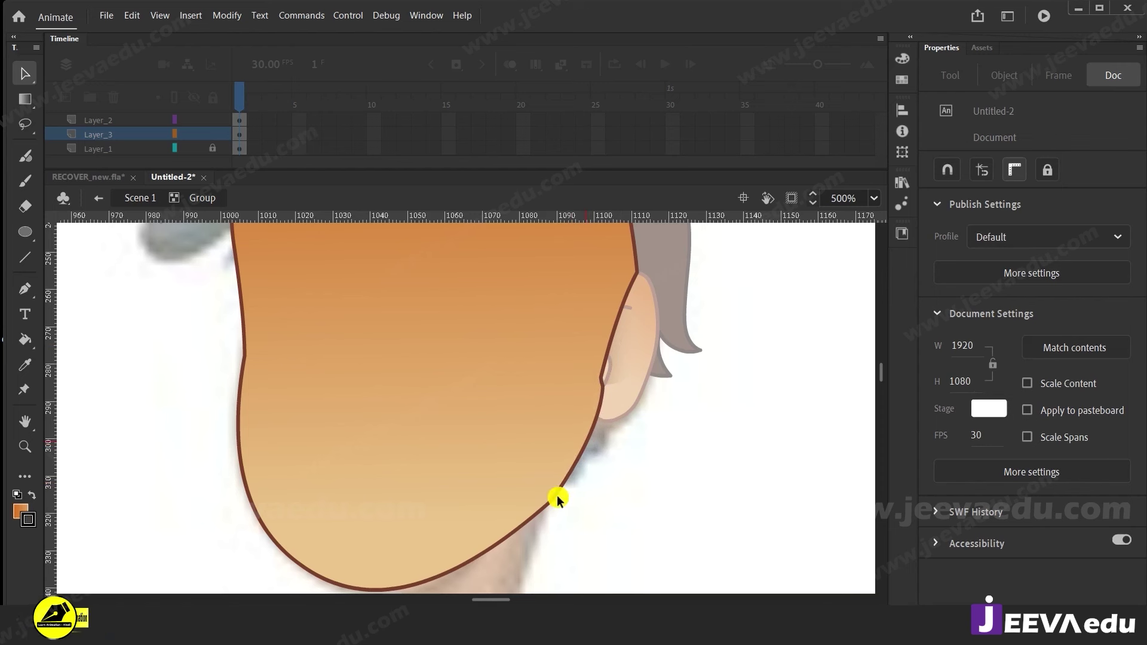
pyautogui.click(567, 542)
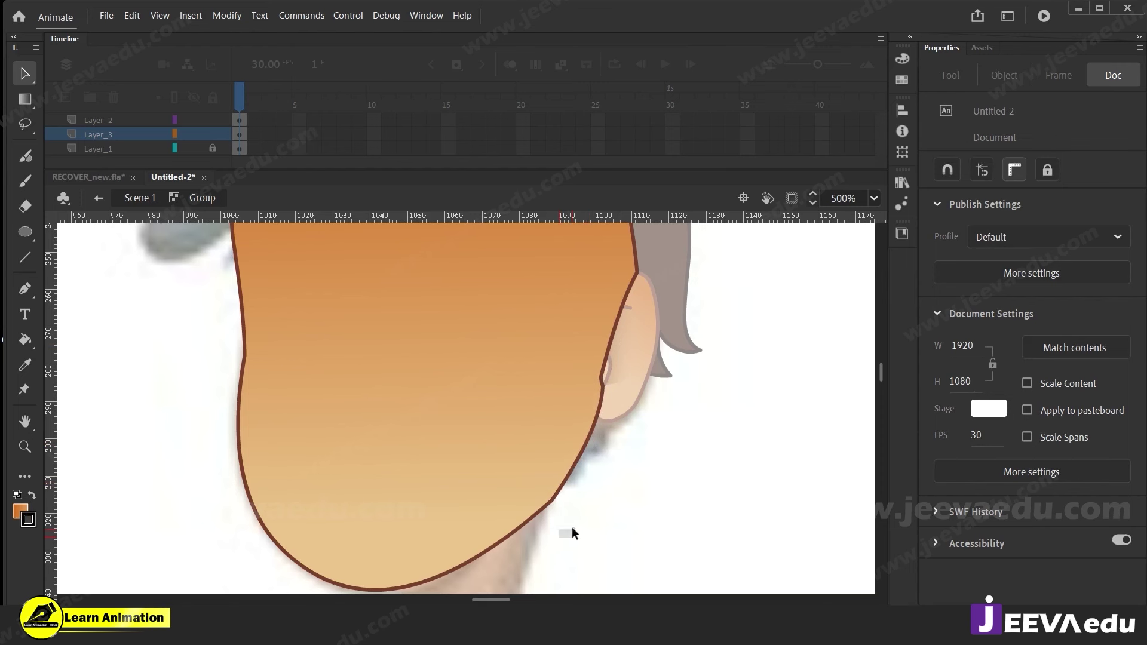
pyautogui.moveTo(546, 515); pyautogui.dragTo(623, 431)
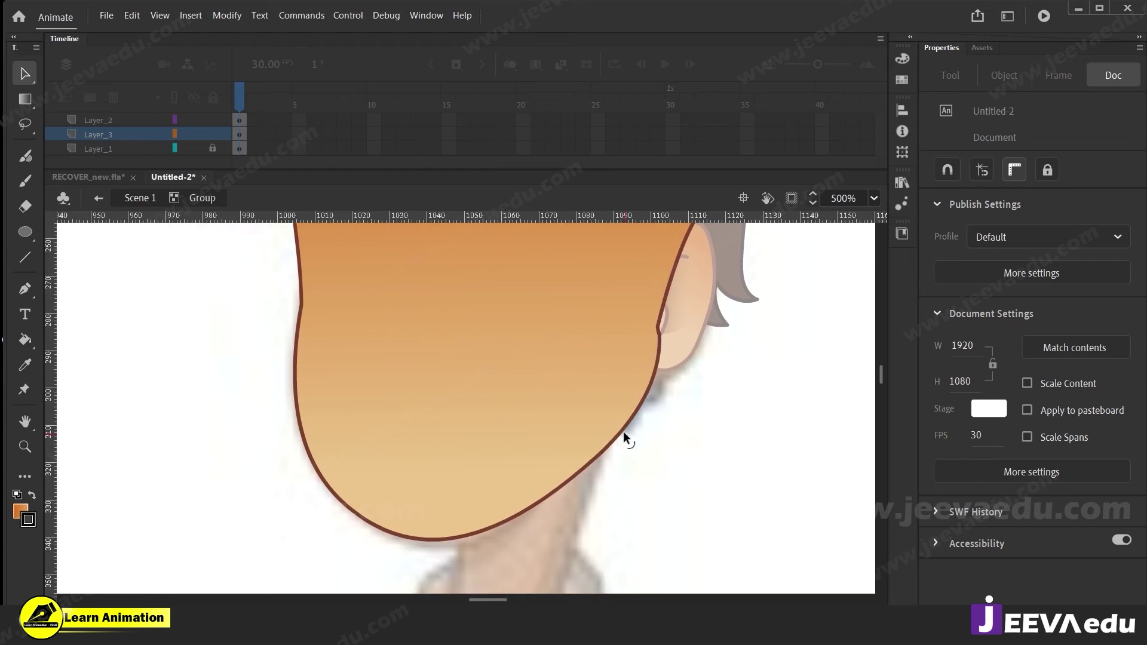
pyautogui.moveTo(652, 371); pyautogui.dragTo(653, 373)
pyautogui.doubleClick(658, 452)
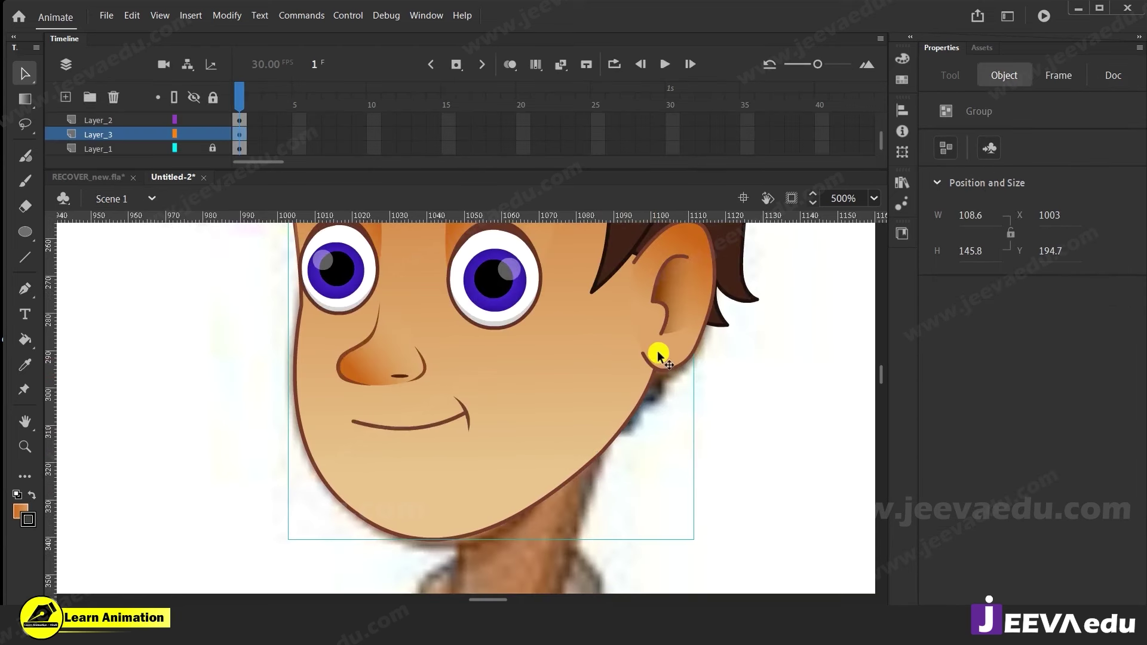
# Examine the hair and the whole head against the reference characters, both close up and from a distance
pyautogui.press('z')
pyautogui.keyDown('alt'); pyautogui.click(453, 418); pyautogui.keyUp('alt')
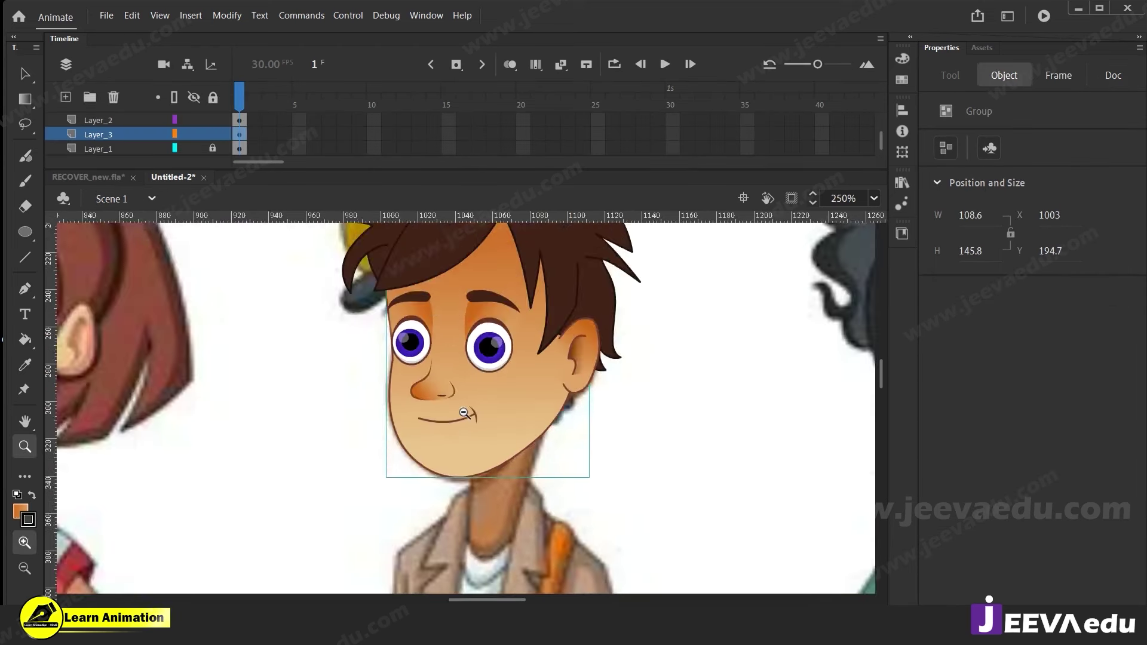
pyautogui.keyDown('alt'); pyautogui.click(463, 414); pyautogui.keyUp('alt')
pyautogui.click(475, 370)
pyautogui.click(493, 367)
pyautogui.click(535, 307)
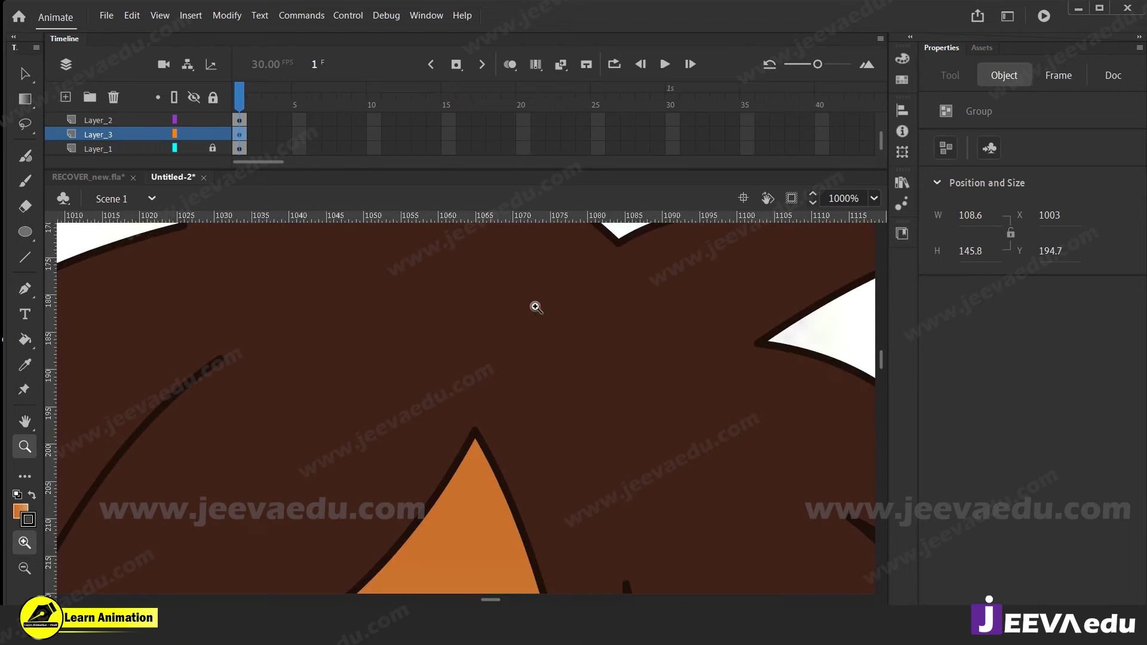
pyautogui.keyDown('alt'); pyautogui.click(469, 490); pyautogui.keyUp('alt')
pyautogui.keyDown('alt'); pyautogui.click(474, 490); pyautogui.keyUp('alt')
pyautogui.keyDown('alt'); pyautogui.click(454, 478); pyautogui.keyUp('alt')
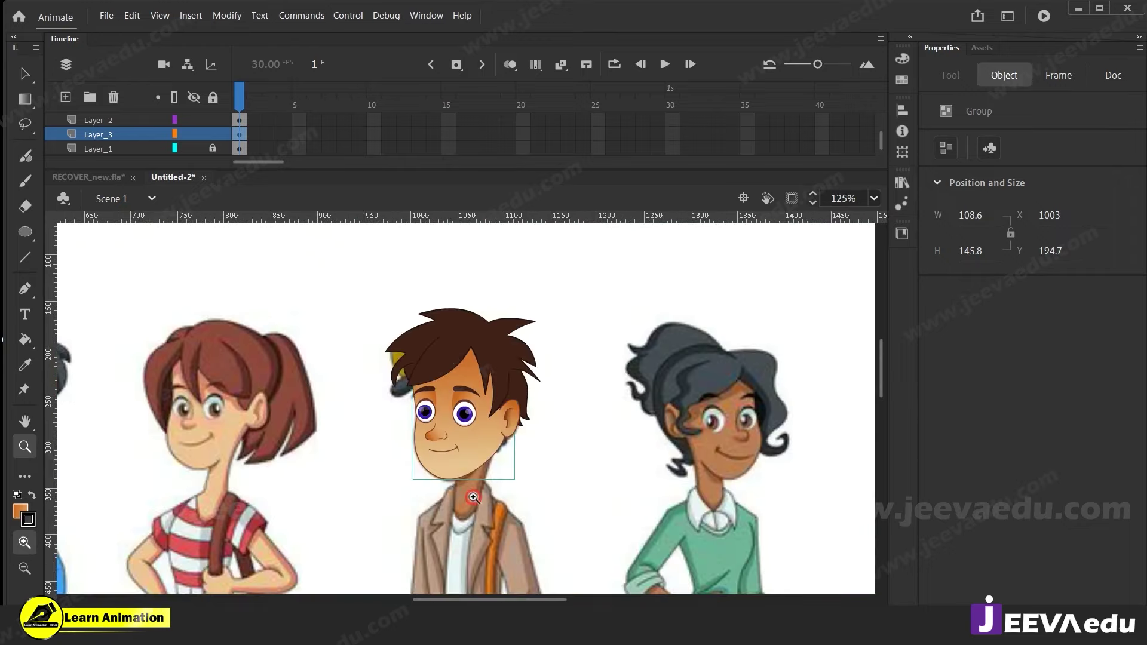
# Open the front hair group and round off the sharp hairline peak above the forehead, lowering it slightly
pyautogui.click(457, 359)
pyautogui.moveTo(503, 424); pyautogui.dragTo(530, 397)
pyautogui.press('v')
pyautogui.doubleClick(523, 352)
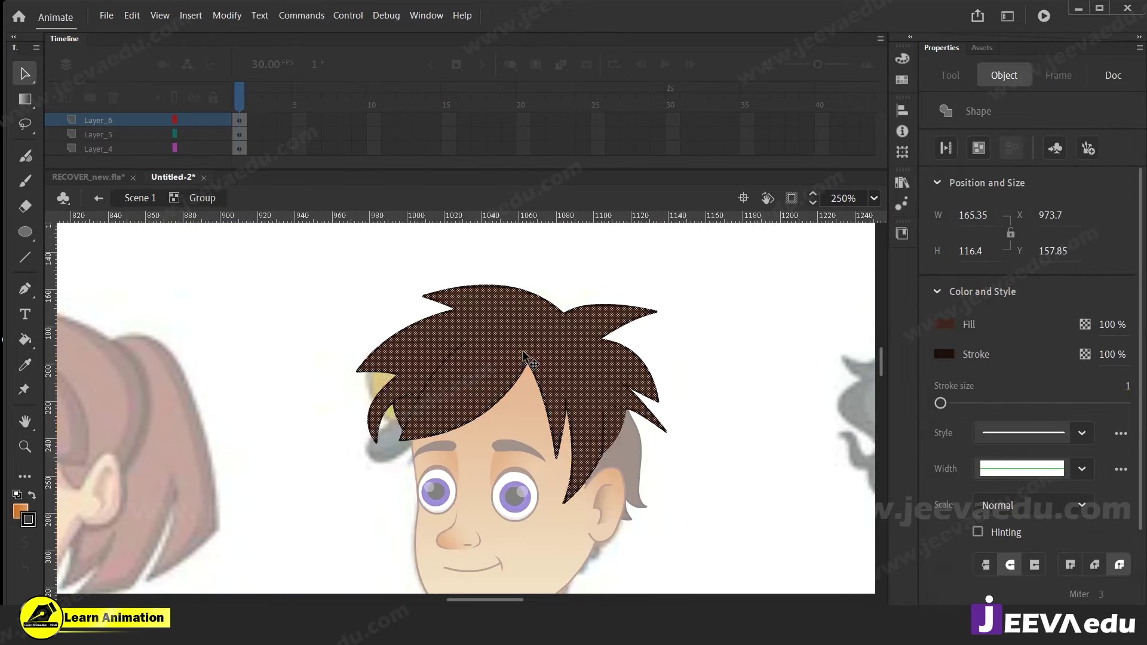
pyautogui.click(572, 276)
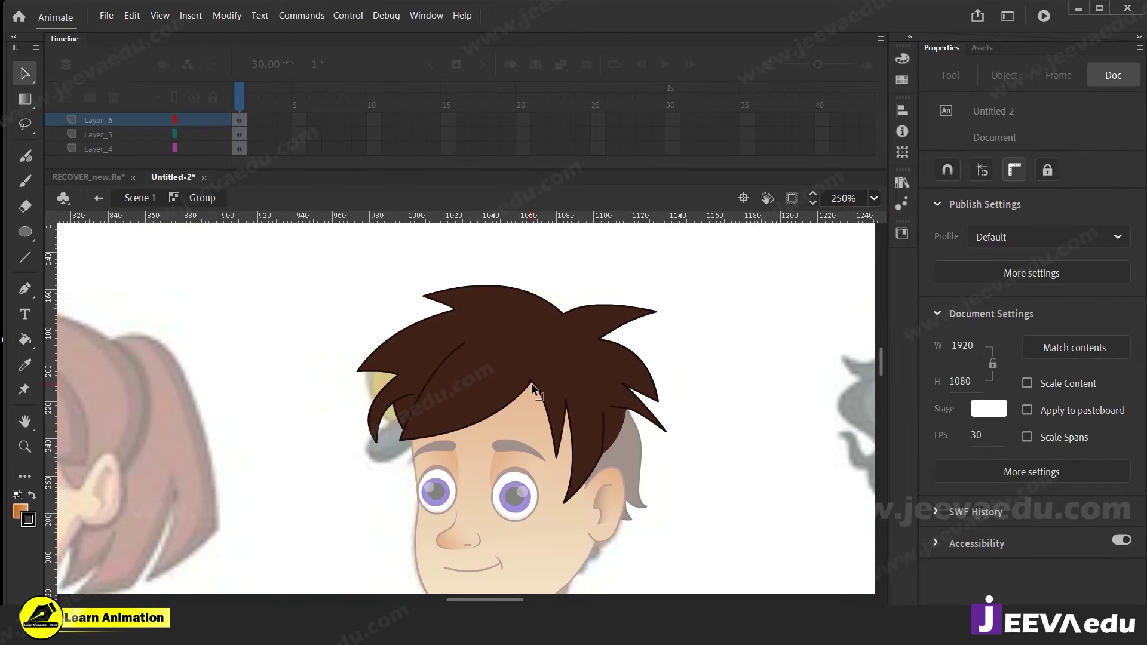
pyautogui.moveTo(529, 387); pyautogui.dragTo(527, 395)
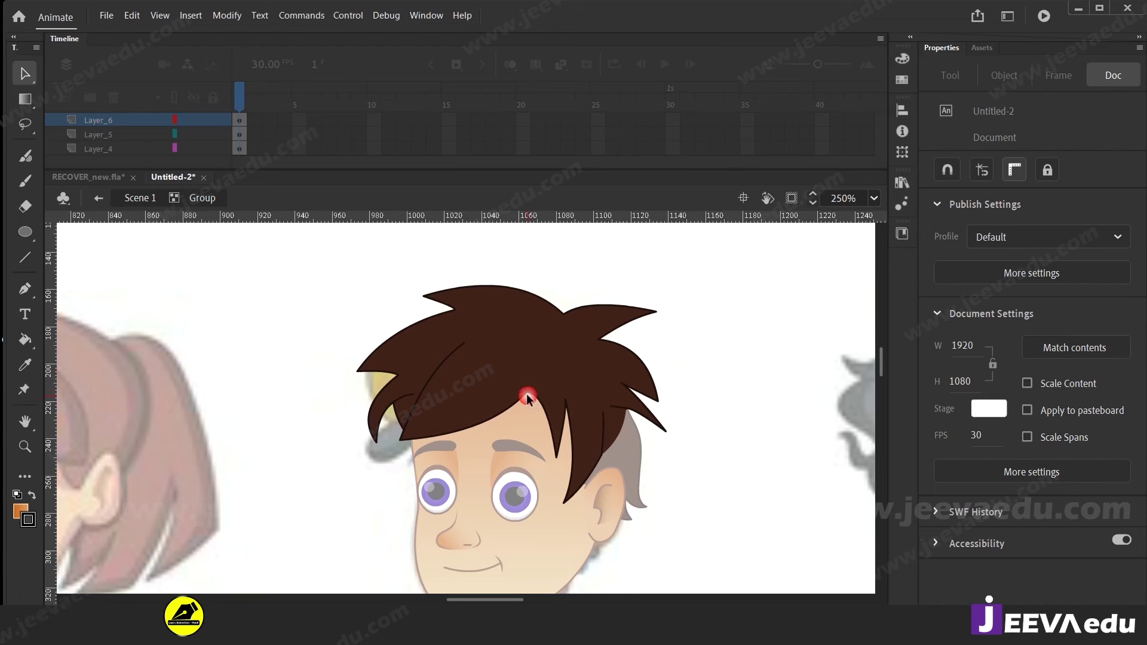
pyautogui.doubleClick(344, 455)
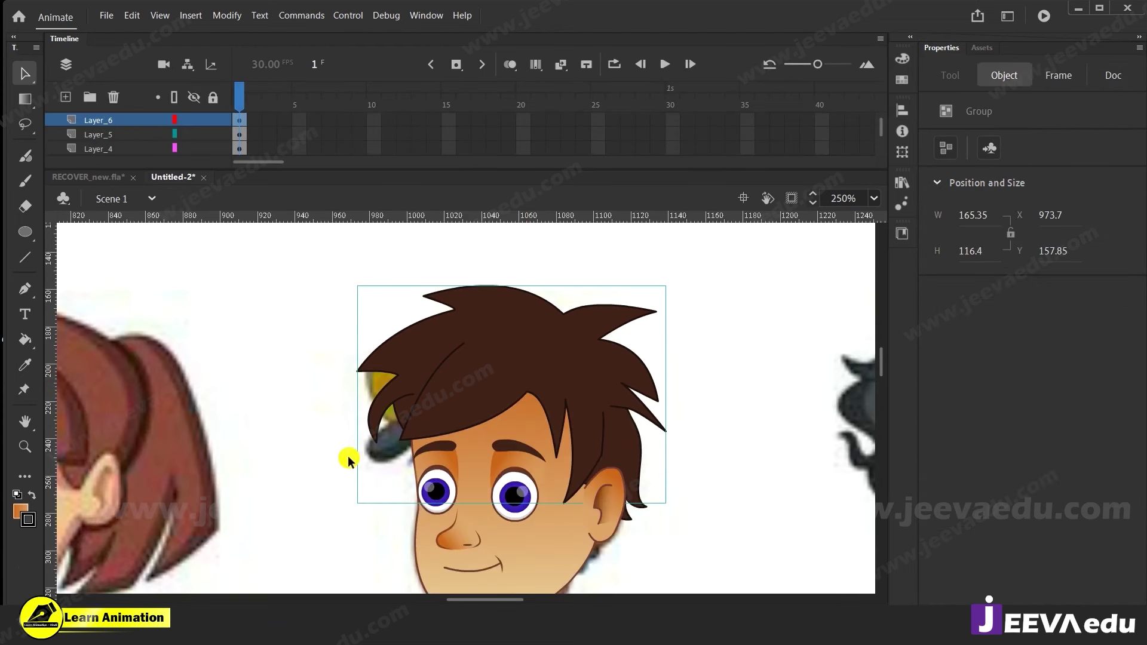
# Reopen the front hair group and clean up the notch behind the front strand, deleting the small surplus piece at its tip
pyautogui.click(443, 435)
pyautogui.press('z')
pyautogui.click(443, 435)
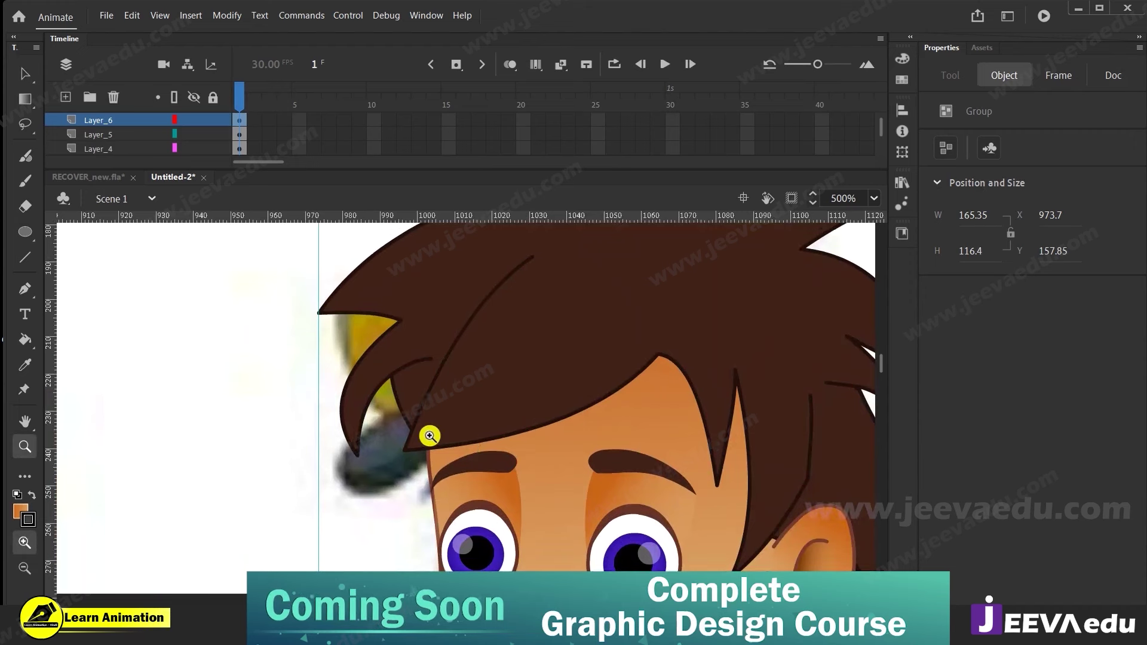
pyautogui.doubleClick(414, 406)
pyautogui.click(404, 389)
pyautogui.click(392, 404)
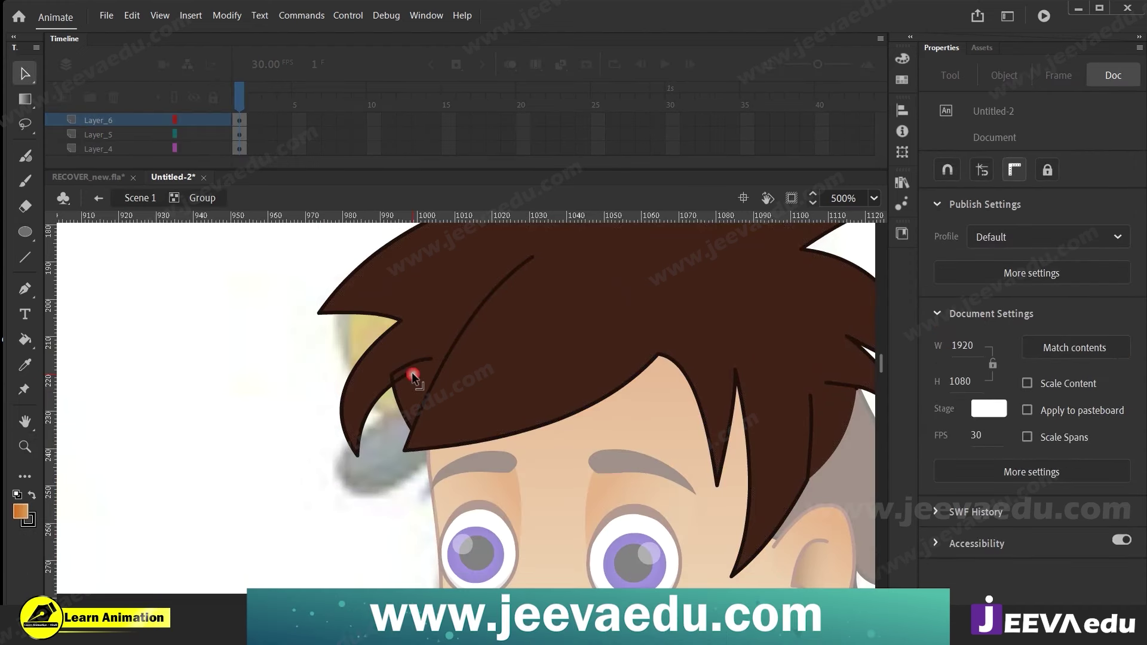
pyautogui.click(405, 377)
pyautogui.click(394, 381)
pyautogui.click(392, 380)
pyautogui.press('Delete')
# Move the short hair line above the notch and reshape the notch's edge and tip beside the front strand
pyautogui.click(409, 365)
pyautogui.moveTo(410, 365); pyautogui.dragTo(424, 343)
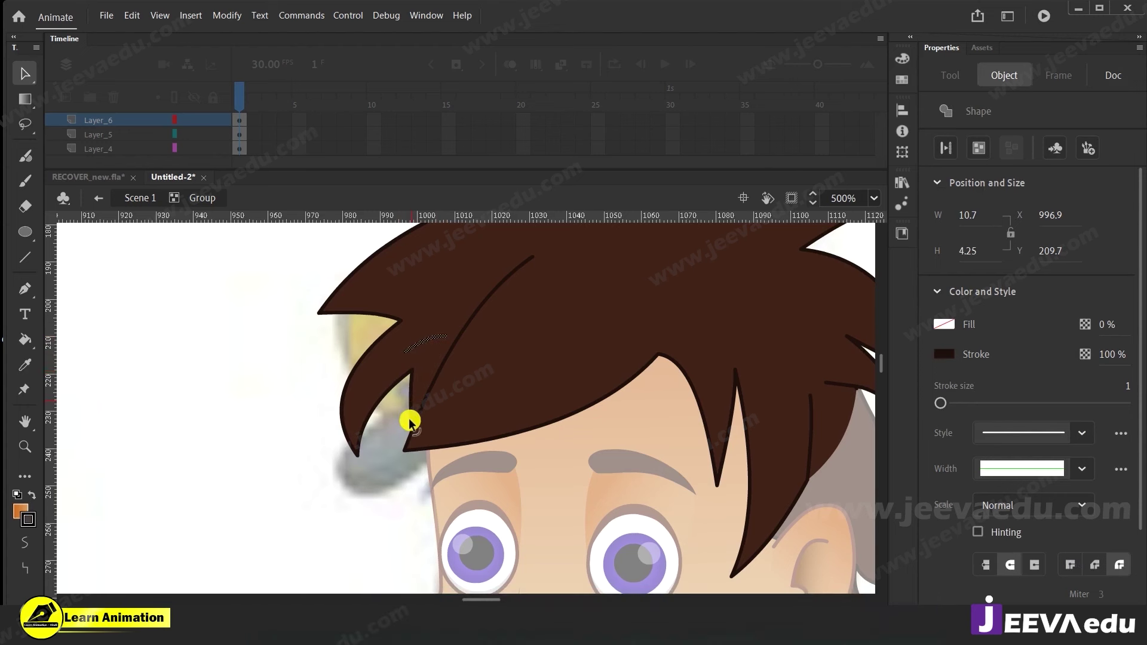
pyautogui.click(418, 426)
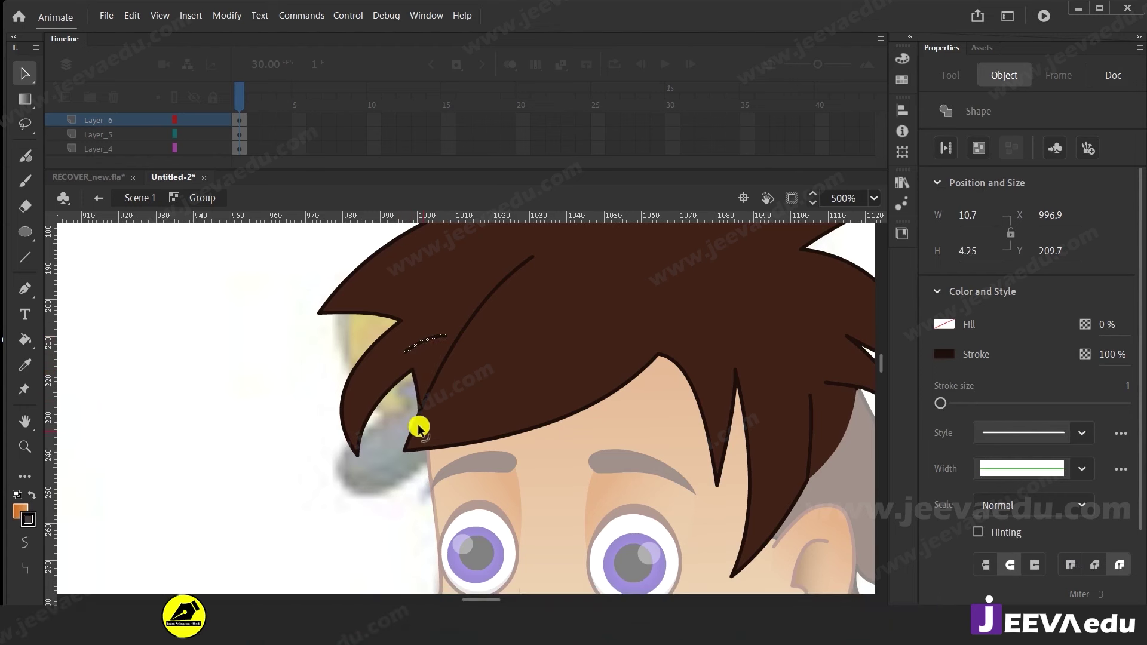
pyautogui.moveTo(420, 398); pyautogui.dragTo(419, 420)
pyautogui.click(418, 423)
pyautogui.click(409, 420)
pyautogui.click(408, 418)
pyautogui.click(412, 383)
pyautogui.moveTo(412, 383)
pyautogui.mouseDown()
pyautogui.moveTo(435, 338)
pyautogui.moveTo(417, 345)
pyautogui.mouseUp()
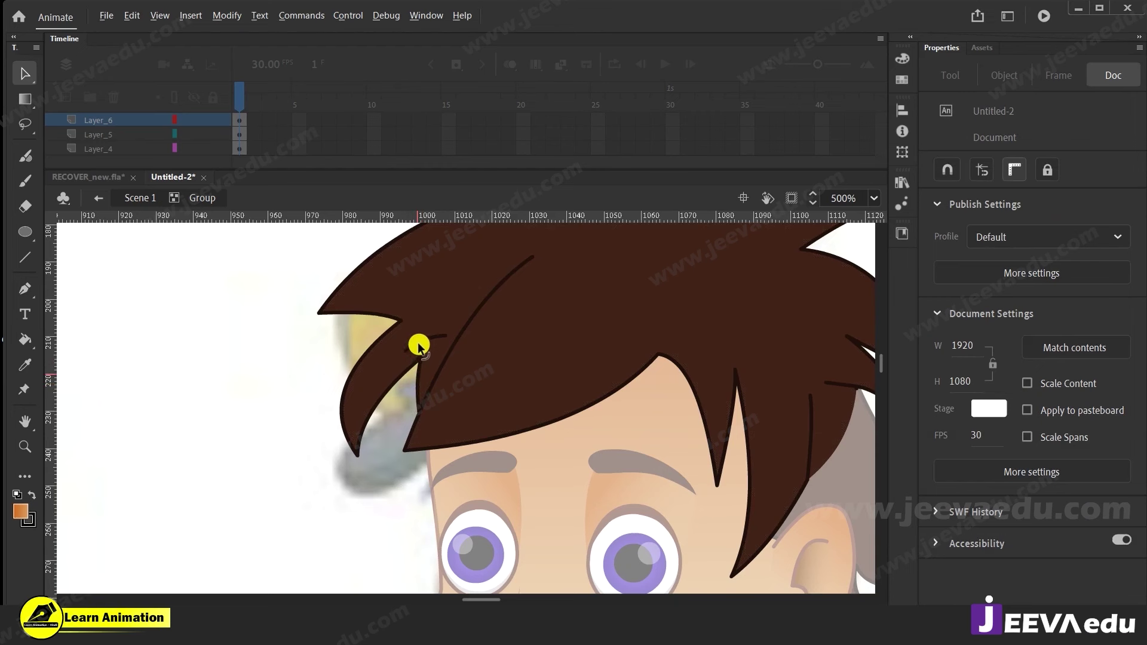
# Straighten the front strand's inner edge and align the short hair line with the notch tip, removing the leftover bit
pyautogui.click(420, 357)
pyautogui.press('Delete')
pyautogui.moveTo(430, 351); pyautogui.dragTo(436, 342)
pyautogui.moveTo(362, 441); pyautogui.dragTo(366, 439)
pyautogui.click(425, 358)
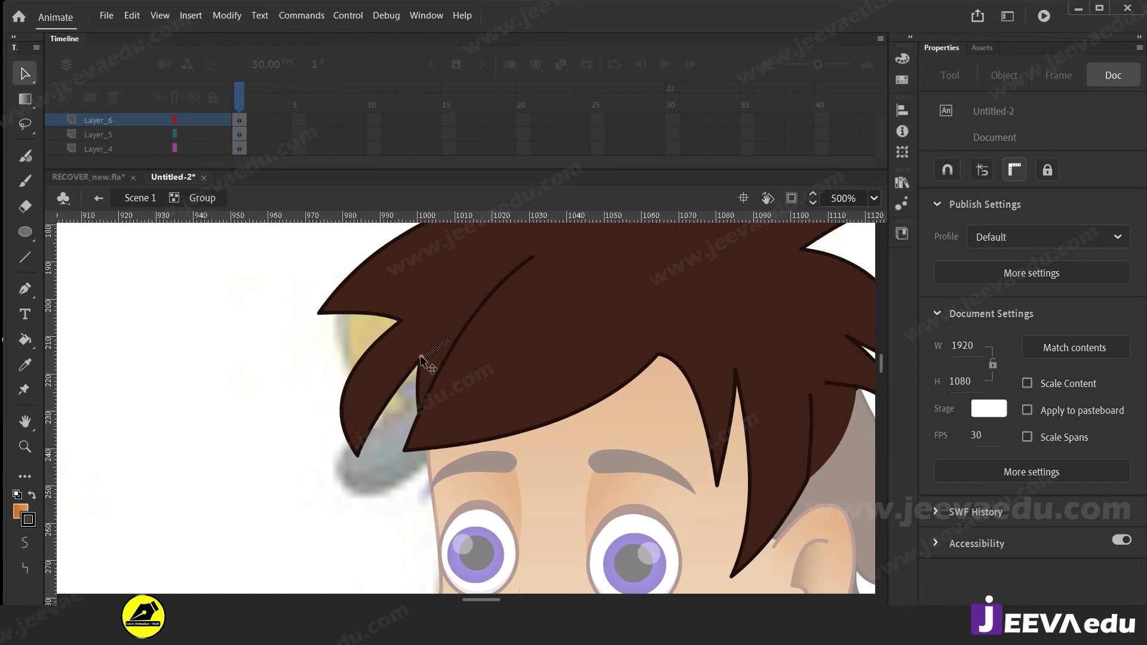
# Adjust the outer curve of the front hair strand and leave the hair group
pyautogui.click(393, 423)
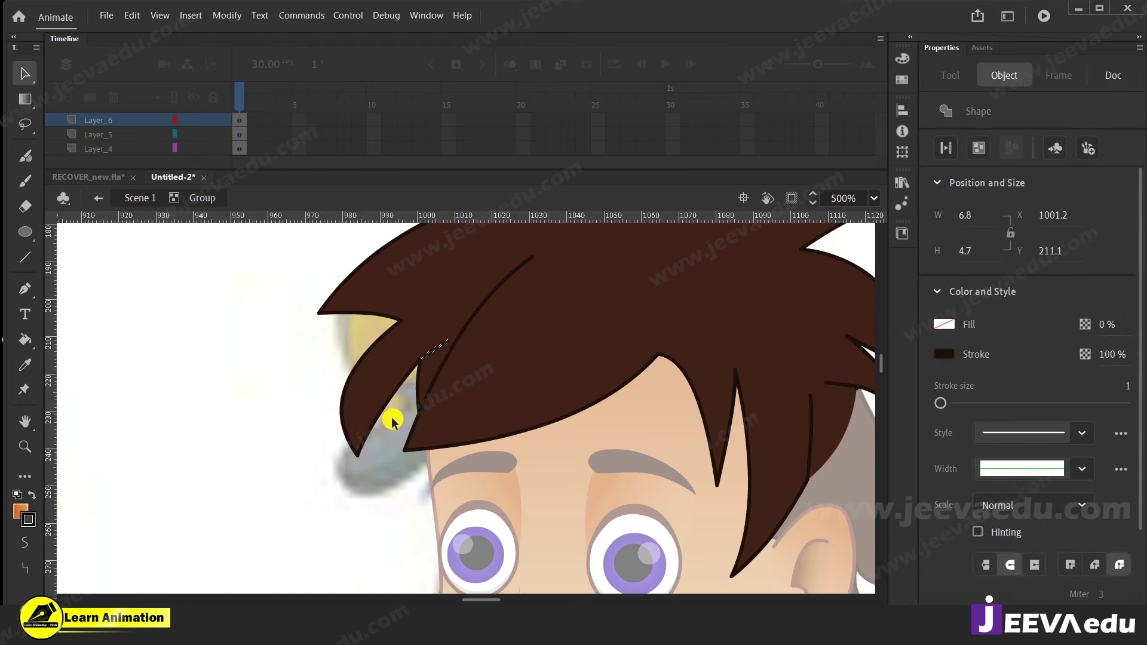
pyautogui.moveTo(350, 375); pyautogui.dragTo(364, 361)
pyautogui.press('z')
pyautogui.keyDown('alt'); pyautogui.click(466, 409); pyautogui.keyUp('alt')
pyautogui.keyDown('alt'); pyautogui.click(466, 410); pyautogui.keyUp('alt')
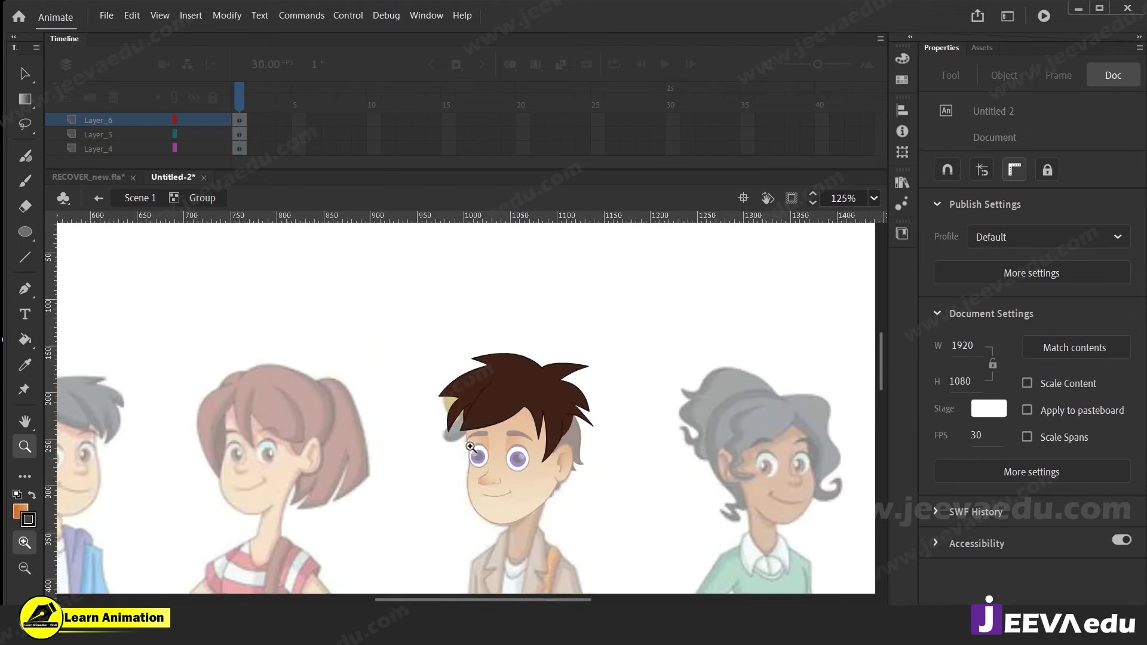
pyautogui.click(427, 481)
pyautogui.doubleClick(392, 521)
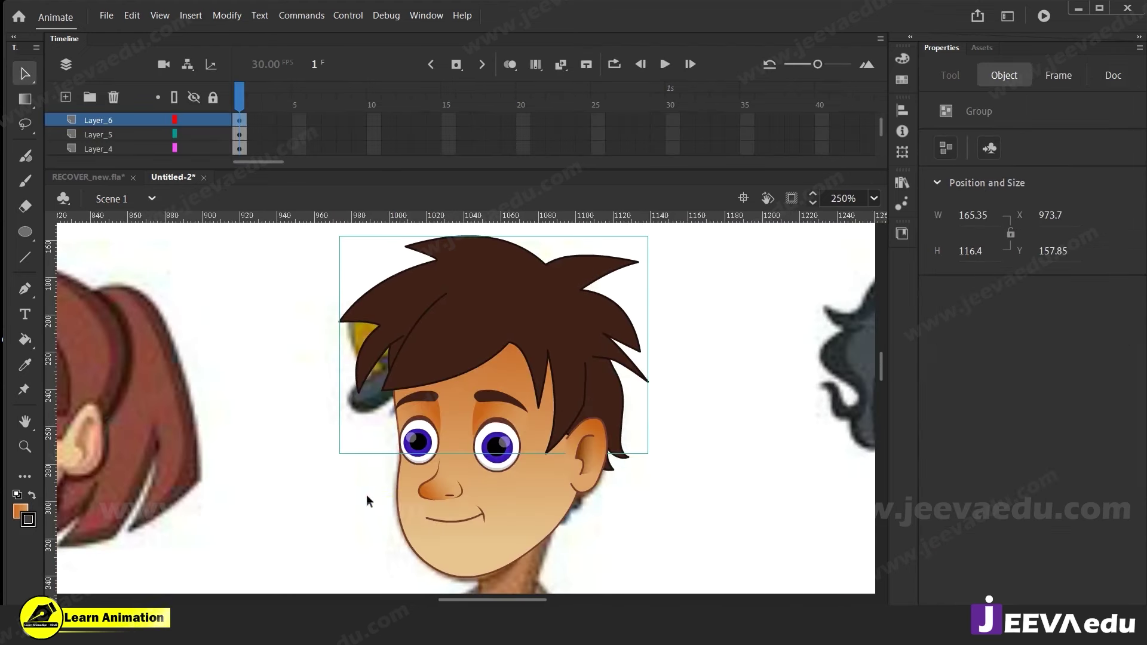
# Select all the drawn head parts, move them onto Layer_7 in the same position and group them
pyautogui.keyDown('alt'); pyautogui.click(474, 497); pyautogui.keyUp('alt')
pyautogui.keyDown('alt'); pyautogui.click(475, 497); pyautogui.keyUp('alt')
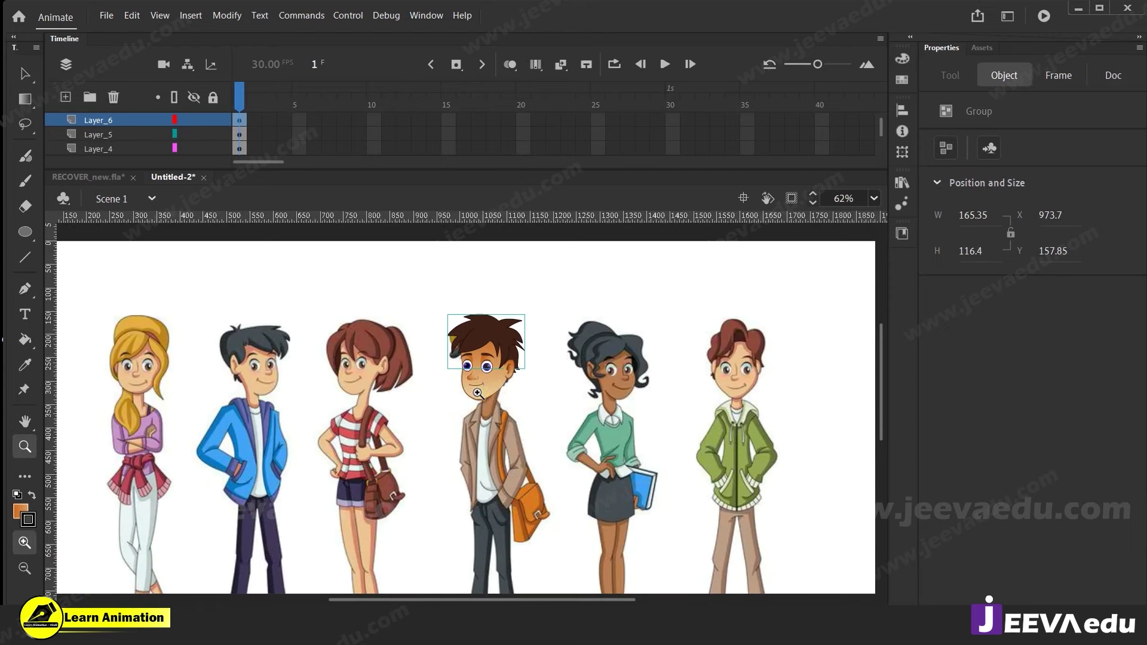
pyautogui.click(486, 393)
pyautogui.press('v')
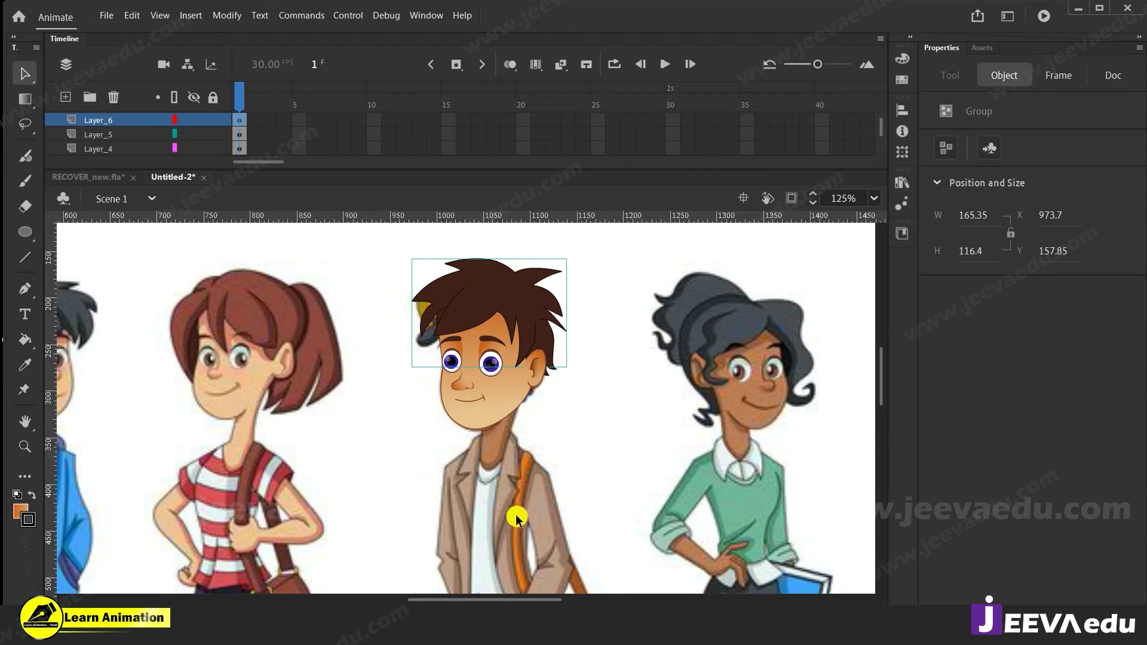
pyautogui.click(515, 515)
pyautogui.moveTo(582, 240); pyautogui.dragTo(372, 447)
pyautogui.hotkey('ctrl', 'x')
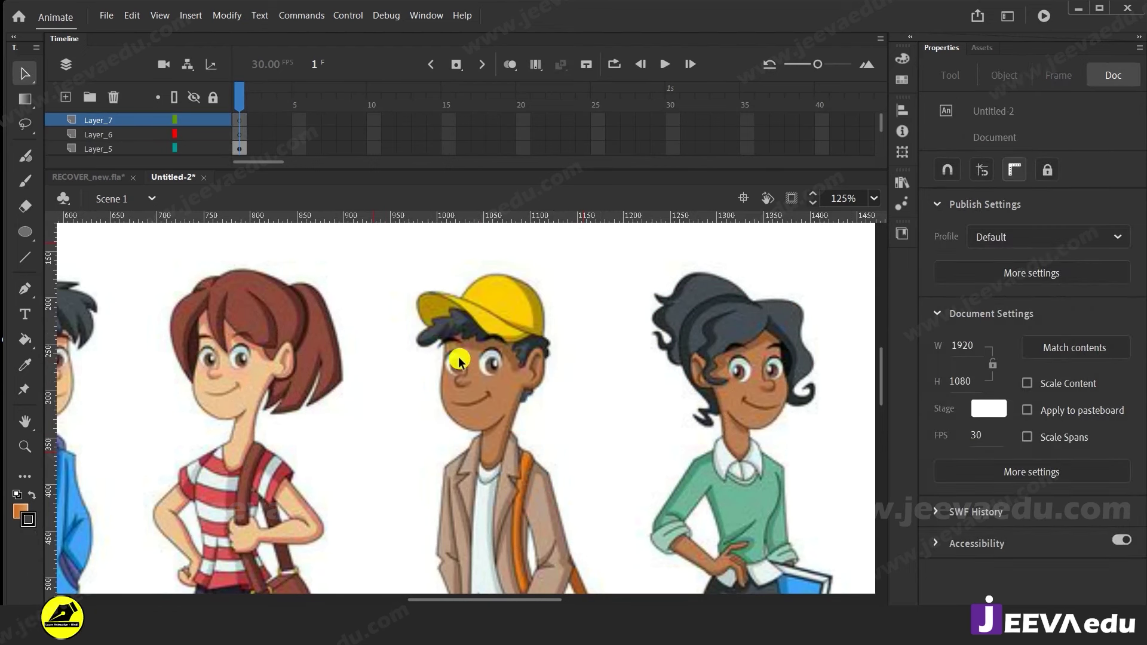
pyautogui.rightClick(404, 294)
pyautogui.click(459, 353)
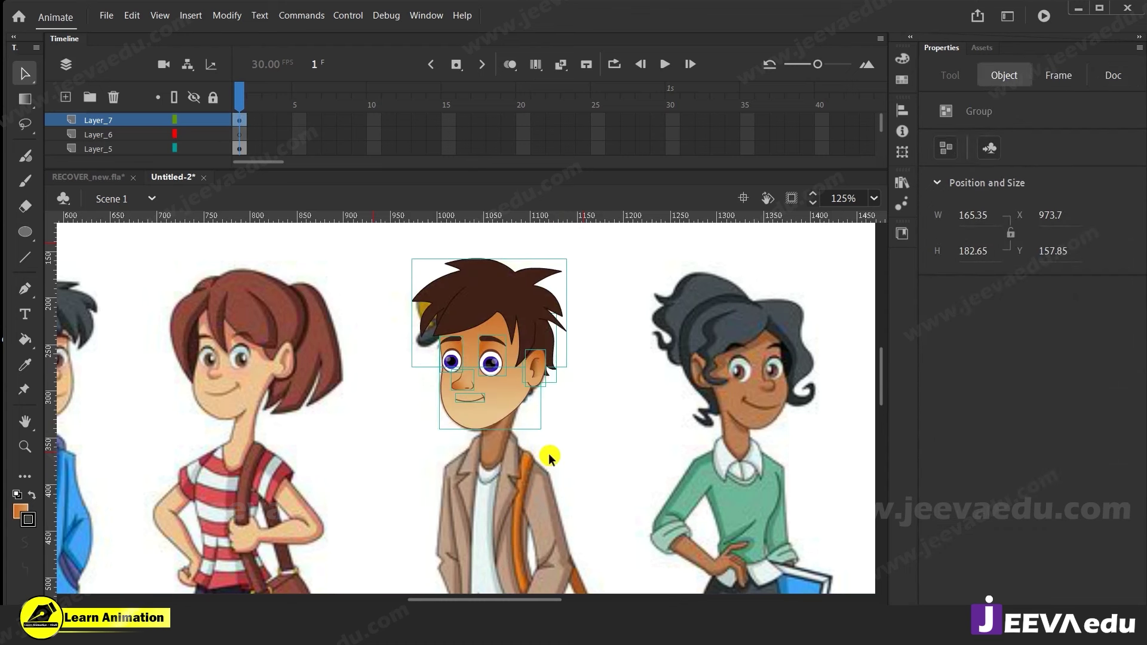
pyautogui.hotkey('ctrl', 'g')
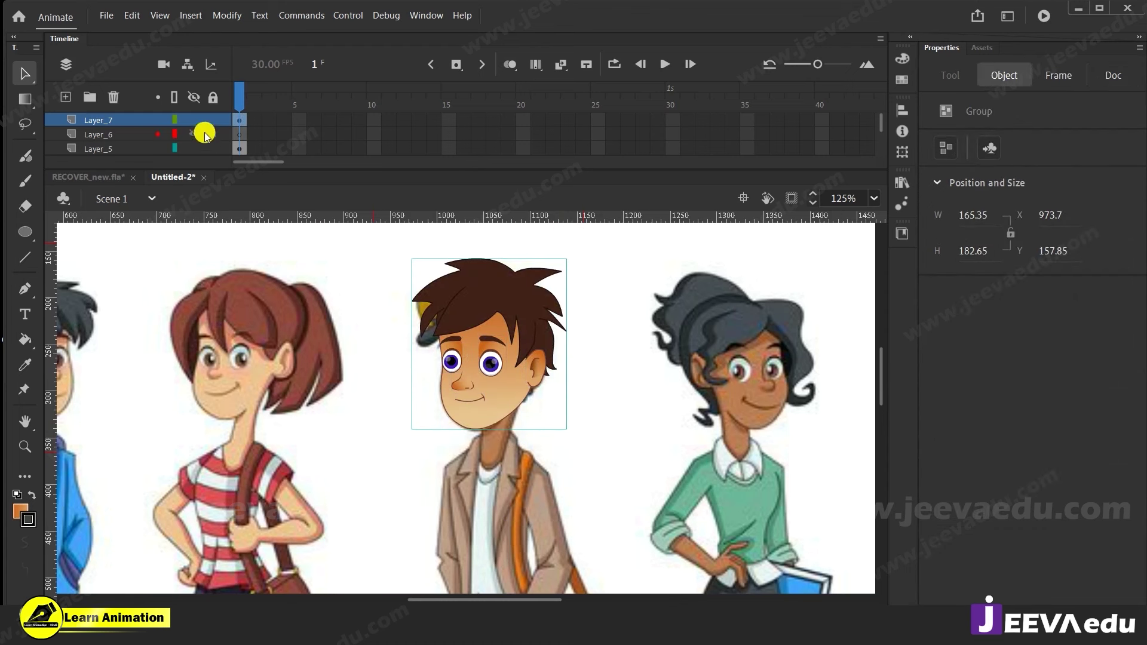
# Hide all layers except Layer_7 to show the finished head alone, enlarged on the stage
pyautogui.click(194, 97)
pyautogui.click(192, 121)
pyautogui.press('z')
pyautogui.click(473, 377)
pyautogui.moveTo(541, 465); pyautogui.dragTo(530, 483)
pyautogui.press('v')
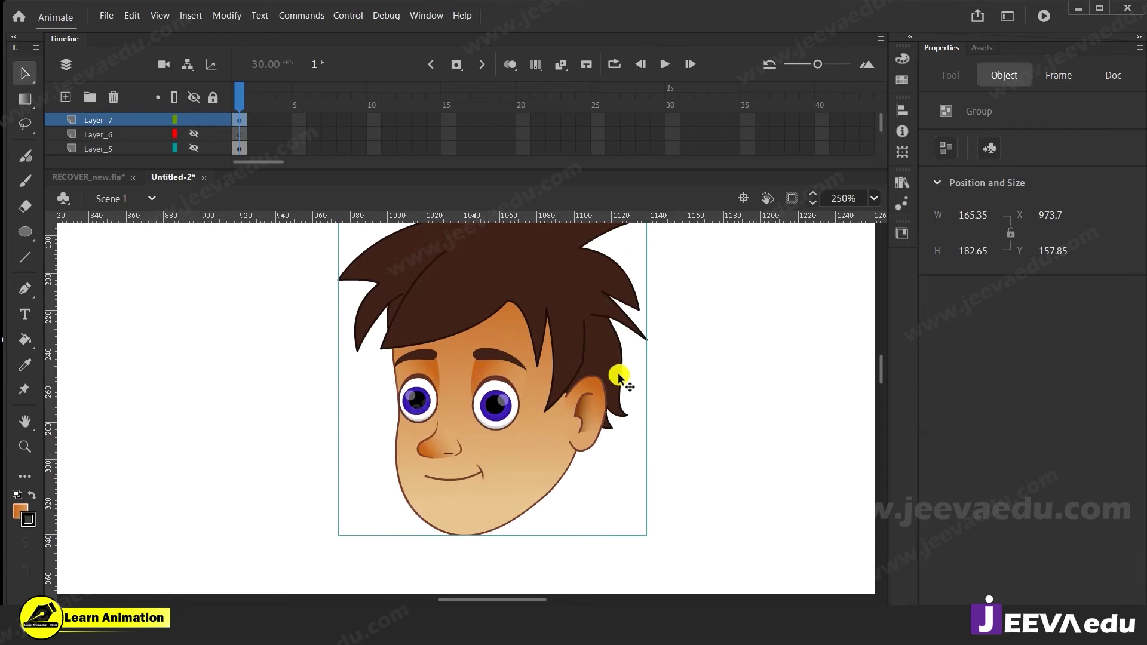
# Inside the head group, enlarge the back hair piece behind the ear to about 39.9 wide and 93.5 high
pyautogui.doubleClick(618, 370)
pyautogui.click(624, 377)
pyautogui.click(613, 386)
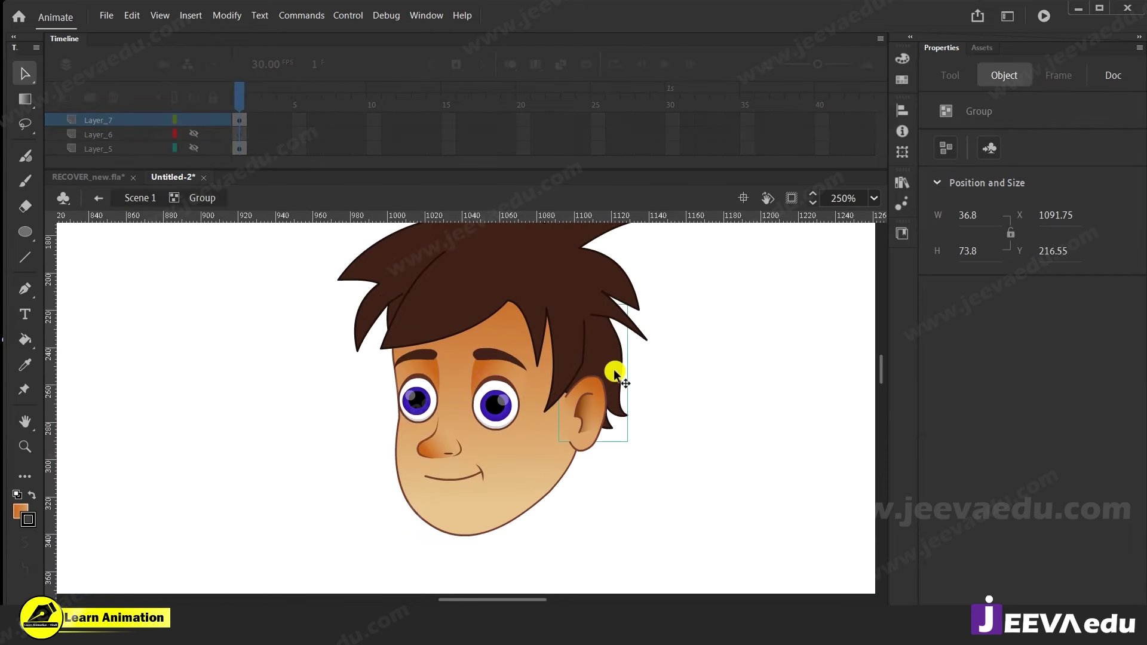
pyautogui.press('alt')
pyautogui.press('alt')
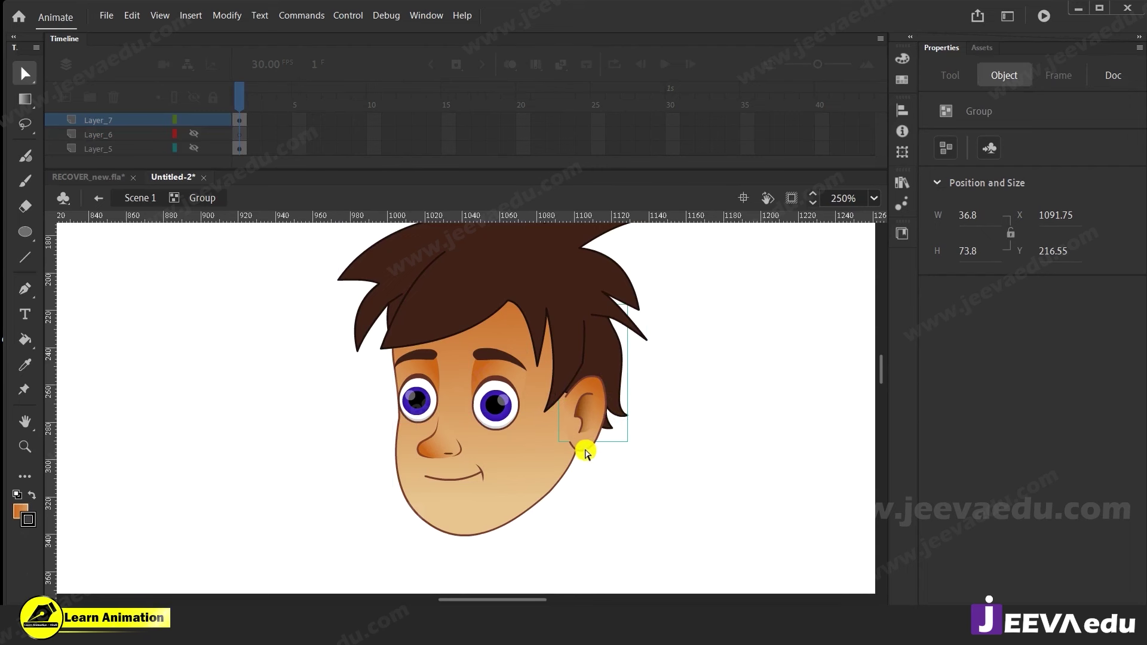
pyautogui.press('q')
pyautogui.moveTo(590, 444); pyautogui.dragTo(611, 482)
pyautogui.moveTo(626, 393); pyautogui.dragTo(633, 393)
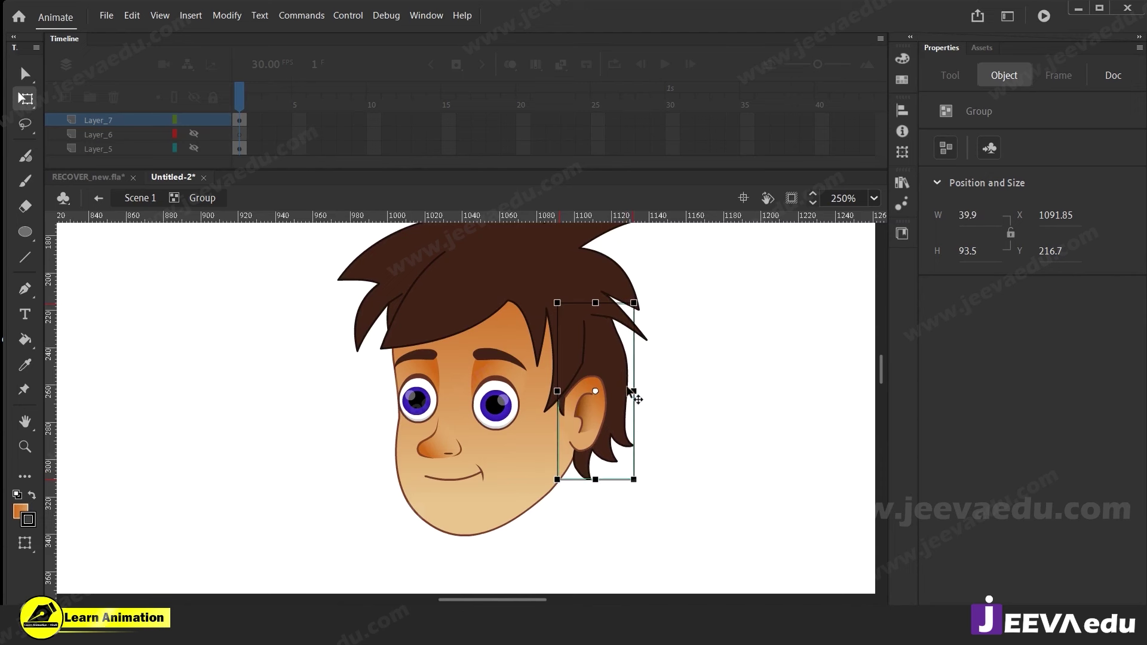
# Pull in the front edge of the back hair shape so it stays behind the ear, and leave its group
pyautogui.doubleClick(609, 370)
pyautogui.click(526, 427)
pyautogui.click(568, 422)
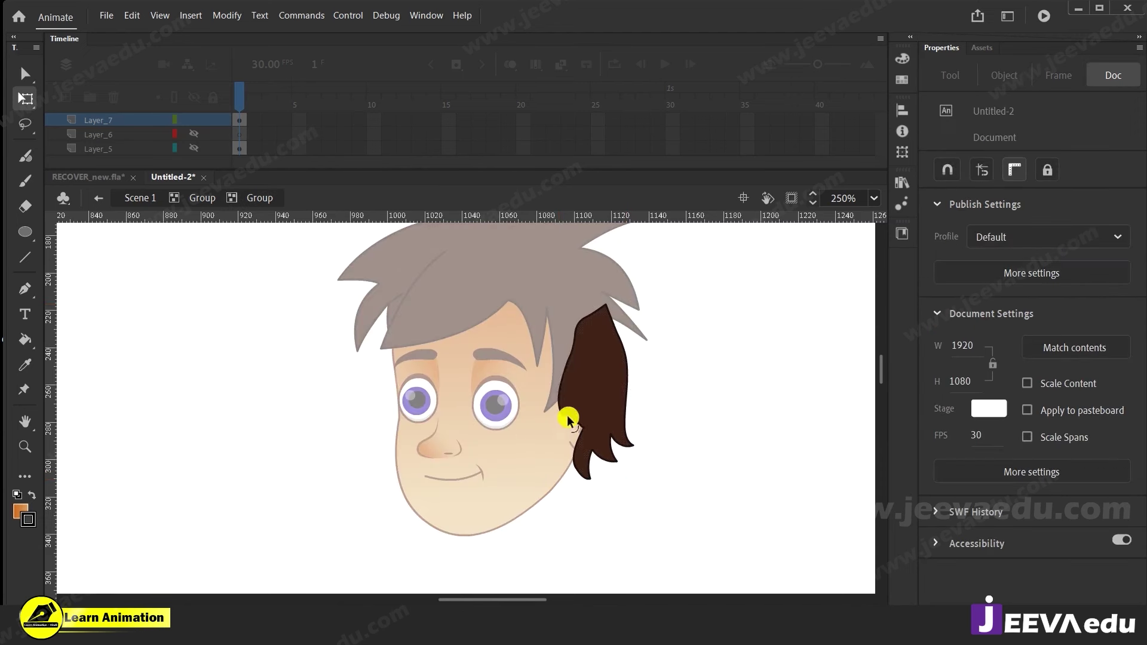
pyautogui.click(564, 357)
pyautogui.press('Delete')
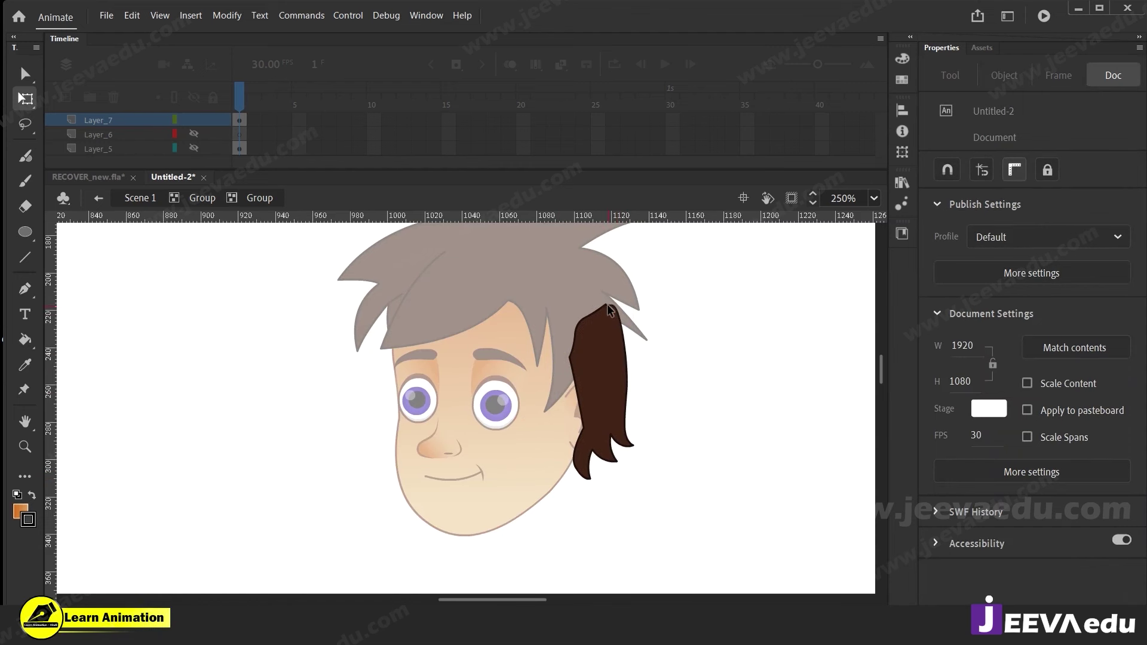
pyautogui.doubleClick(619, 490)
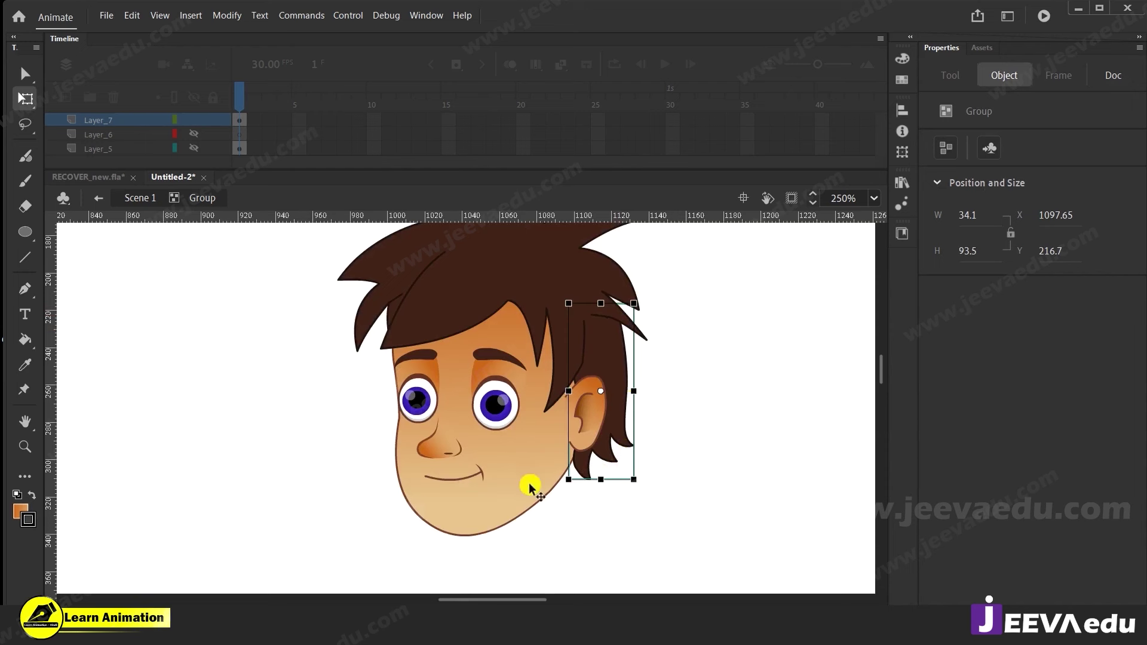
# Leave the head group and examine the whole head at reduced zoom, undoing any accidental shift
pyautogui.press('z')
pyautogui.keyDown('alt'); pyautogui.click(475, 476); pyautogui.keyUp('alt')
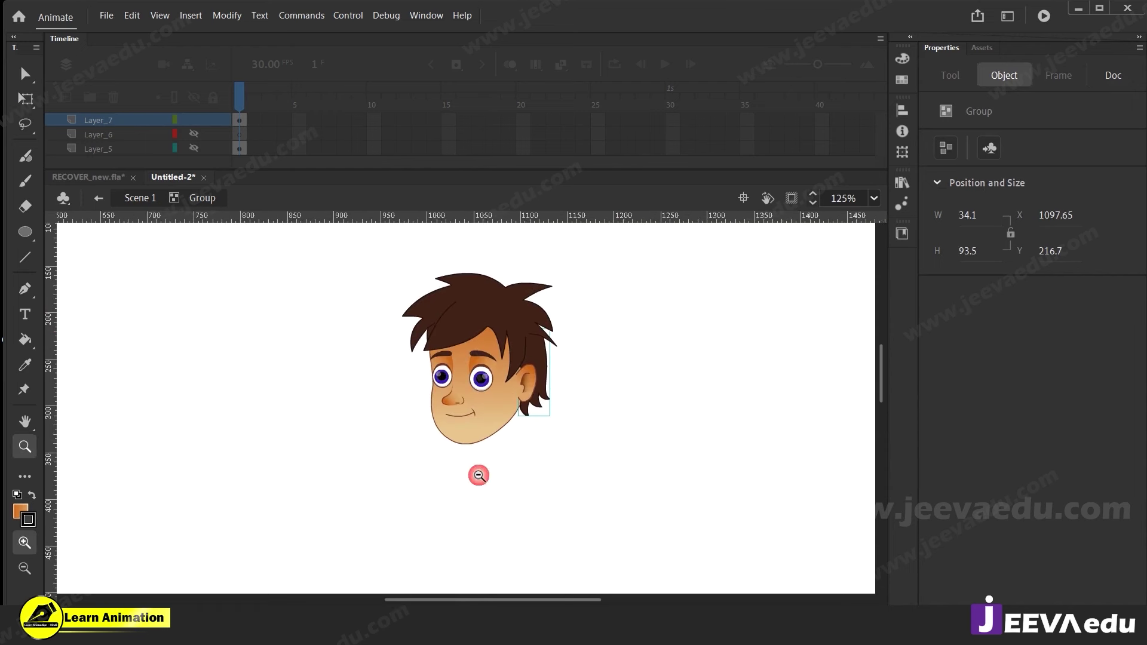
pyautogui.moveTo(534, 464); pyautogui.dragTo(545, 473)
pyautogui.press('v')
pyautogui.doubleClick(464, 504)
pyautogui.click(519, 425)
pyautogui.moveTo(512, 436)
pyautogui.mouseDown()
pyautogui.moveTo(497, 472)
pyautogui.moveTo(519, 450)
pyautogui.mouseUp()
pyautogui.hotkey('ctrl', 'z')
# Move the white highlight of the left eye to the pupil's upper right, matching the other eye, and leave the nested groups
pyautogui.press('z')
pyautogui.click(484, 406)
pyautogui.click(505, 417)
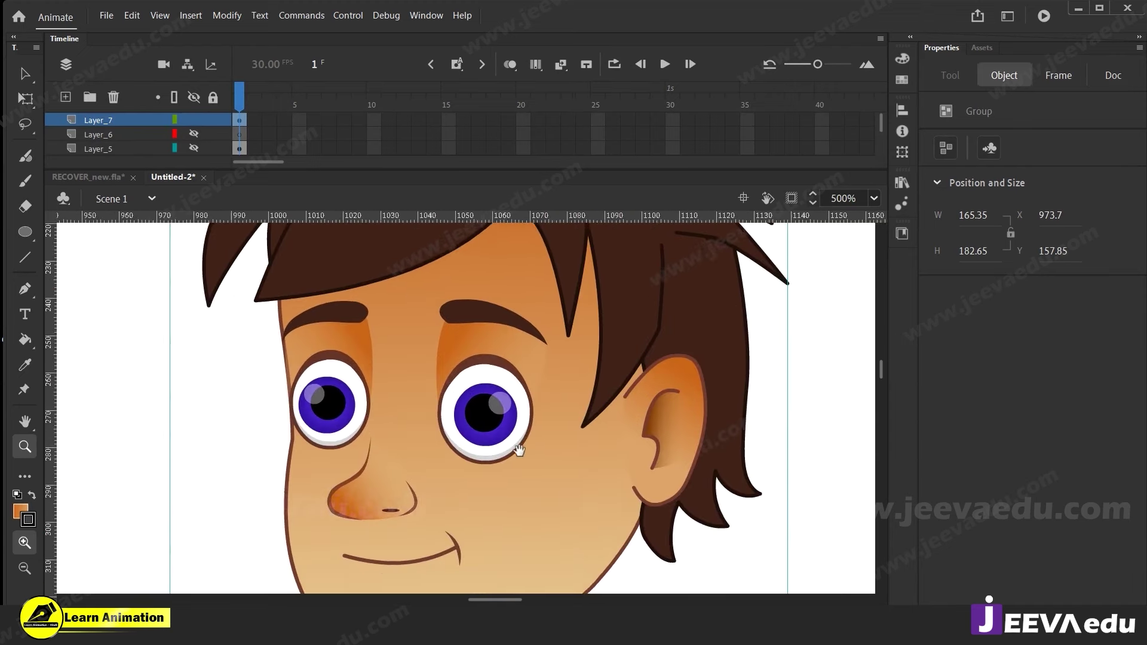
pyautogui.keyDown('alt'); pyautogui.click(468, 437); pyautogui.keyUp('alt')
pyautogui.keyDown('alt'); pyautogui.click(472, 445); pyautogui.keyUp('alt')
pyautogui.click(474, 412)
pyautogui.click(473, 411)
pyautogui.click(483, 404)
pyautogui.moveTo(491, 403); pyautogui.dragTo(522, 480)
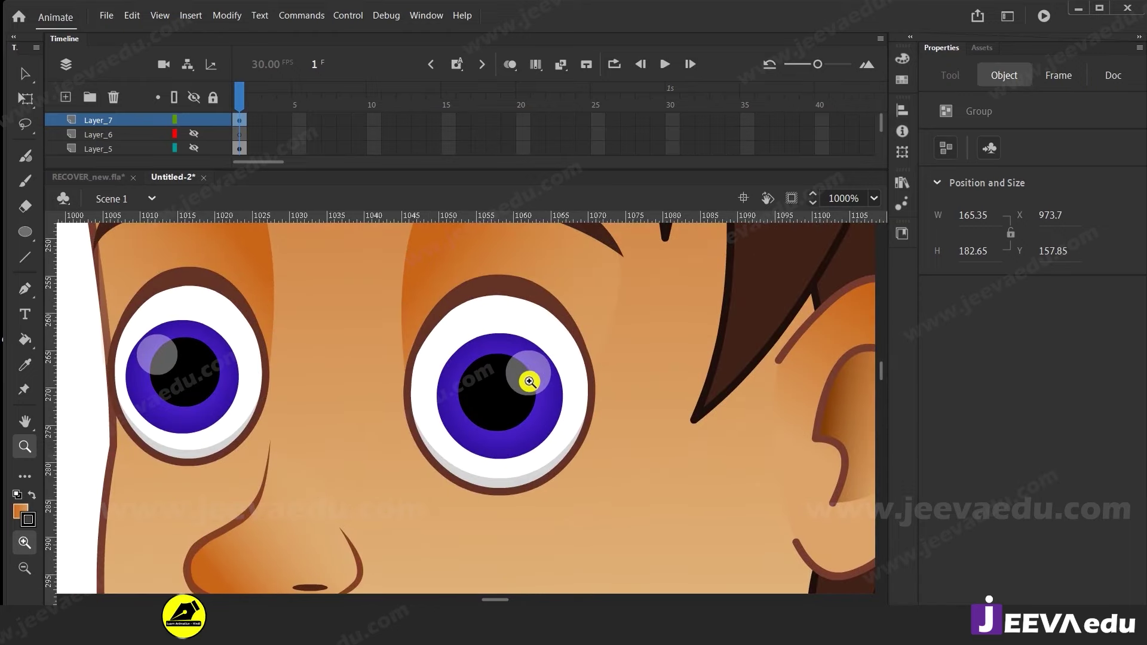
pyautogui.press('v')
pyautogui.doubleClick(169, 358)
pyautogui.doubleClick(166, 355)
pyautogui.click(165, 356)
pyautogui.doubleClick(161, 360)
pyautogui.click(157, 364)
pyautogui.doubleClick(158, 362)
pyautogui.click(159, 360)
pyautogui.moveTo(159, 359); pyautogui.dragTo(203, 366)
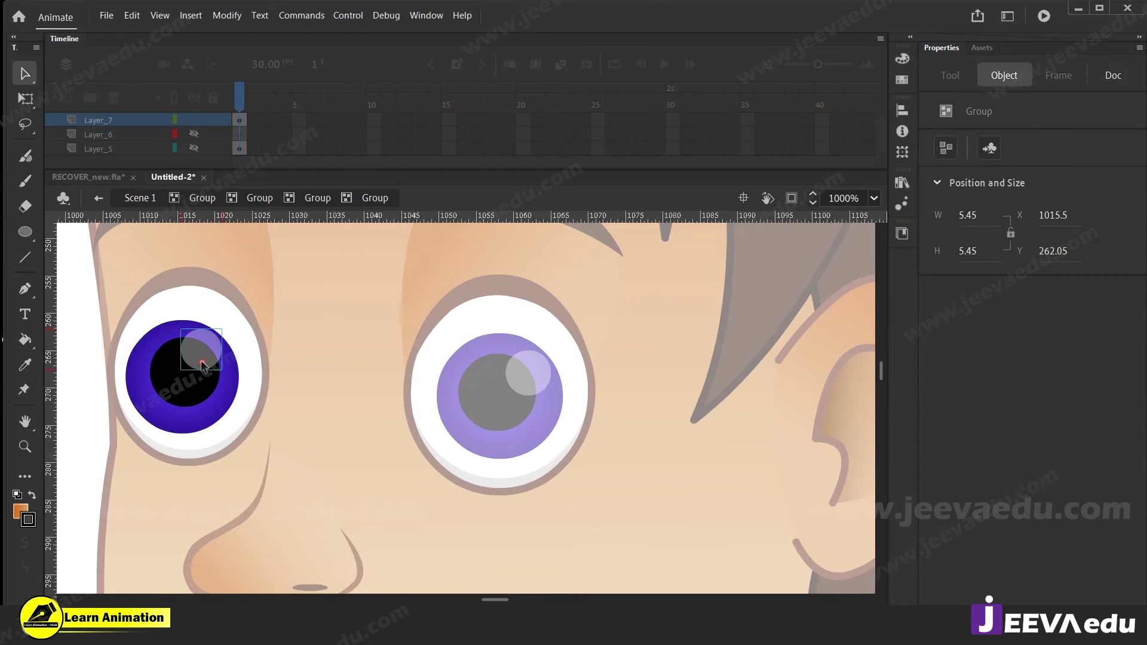
pyautogui.click(180, 202)
pyautogui.click(141, 199)
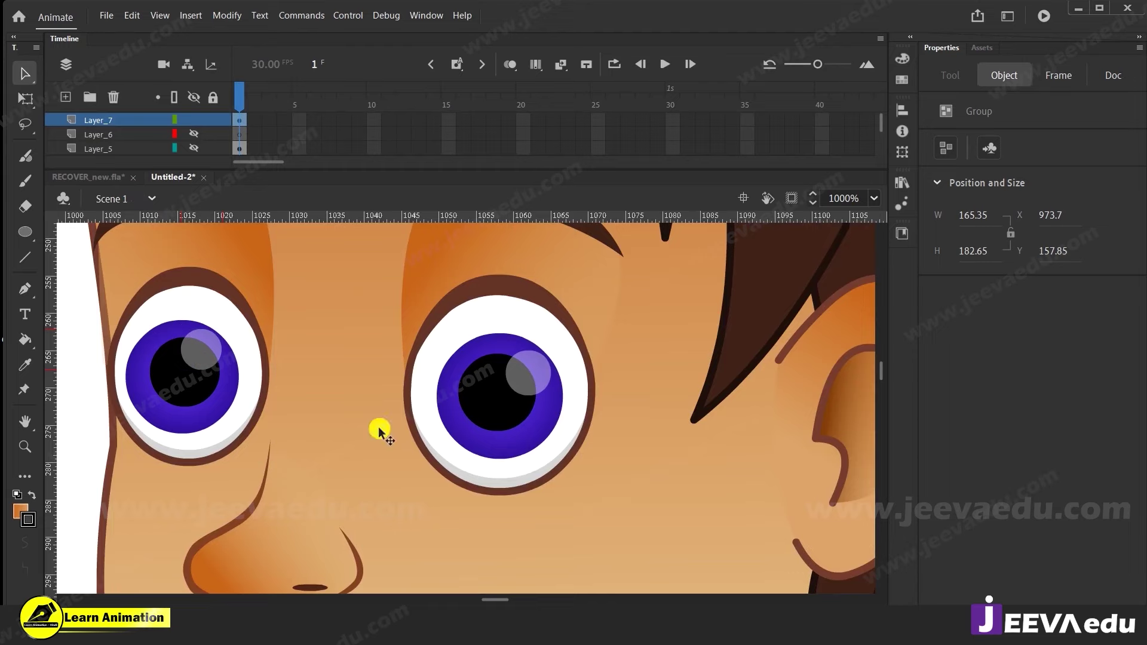
# Examine the corrected head as a whole at reduced zoom
pyautogui.press('z')
pyautogui.keyDown('alt'); pyautogui.click(409, 432); pyautogui.keyUp('alt')
pyautogui.keyDown('alt'); pyautogui.click(424, 438); pyautogui.keyUp('alt')
pyautogui.keyDown('alt'); pyautogui.click(451, 433); pyautogui.keyUp('alt')
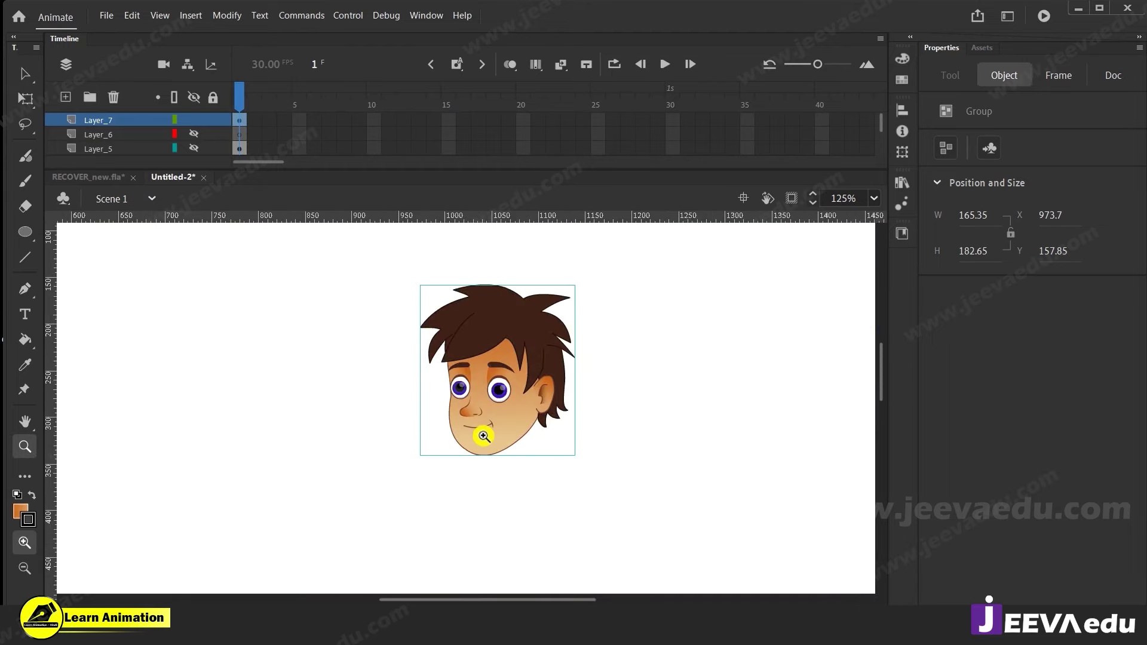
pyautogui.click(496, 432)
pyautogui.keyDown('alt'); pyautogui.click(491, 431); pyautogui.keyUp('alt')
pyautogui.keyDown('alt'); pyautogui.click(482, 431); pyautogui.keyUp('alt')
pyautogui.moveTo(503, 465); pyautogui.dragTo(533, 445)
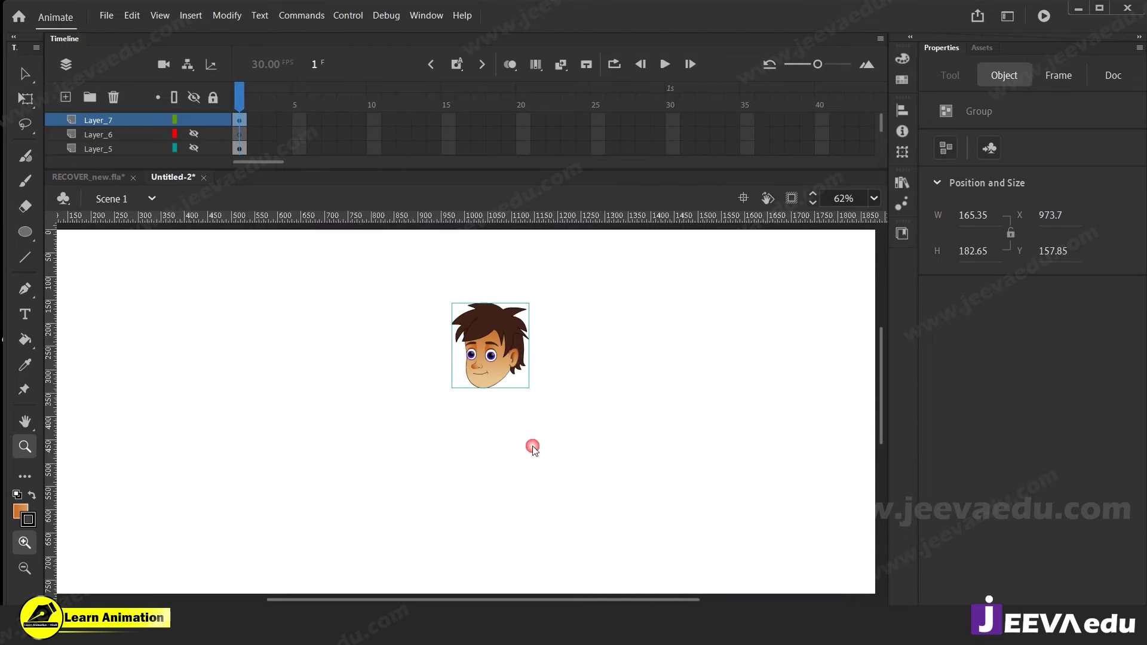
# Delete Layer_6 and all the layers between Layer_5 and Layer_1
pyautogui.click(193, 144)
pyautogui.click(120, 133)
pyautogui.click(113, 97)
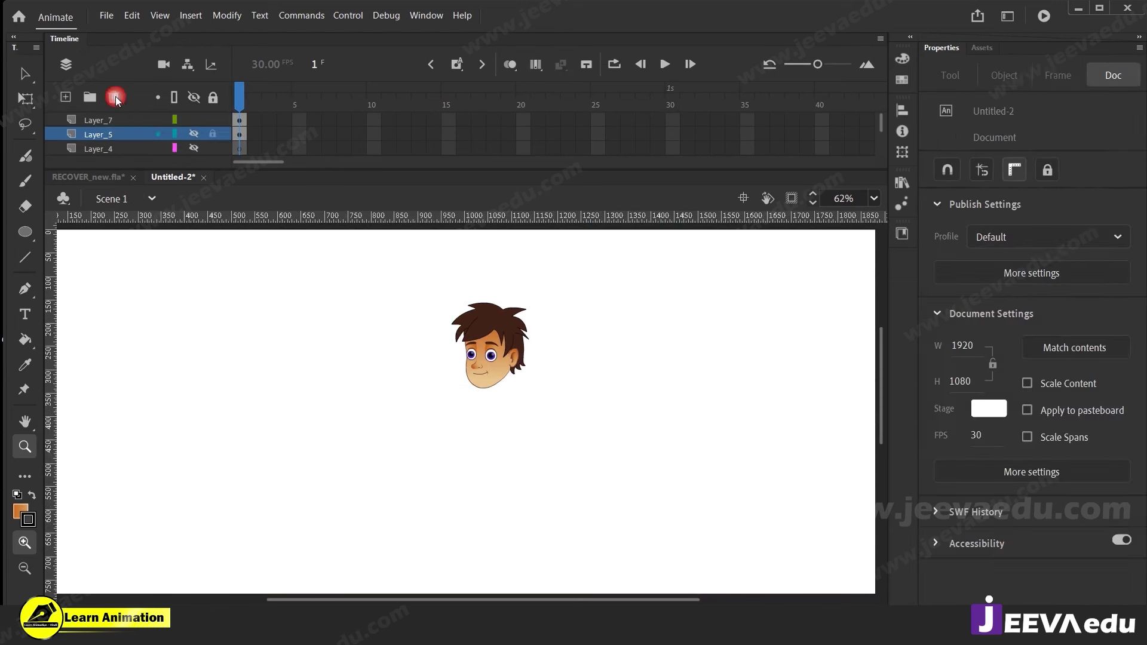
pyautogui.scroll(-1, 164, 149)
pyautogui.click(135, 135)
pyautogui.scroll(-2, 135, 135)
pyautogui.keyDown('shift'); pyautogui.click(132, 139); pyautogui.keyUp('shift')
pyautogui.click(113, 97)
# Make the hidden reference layers, Layer_5 and Layer_1, visible again
pyautogui.click(194, 132)
pyautogui.click(193, 96)
pyautogui.click(194, 97)
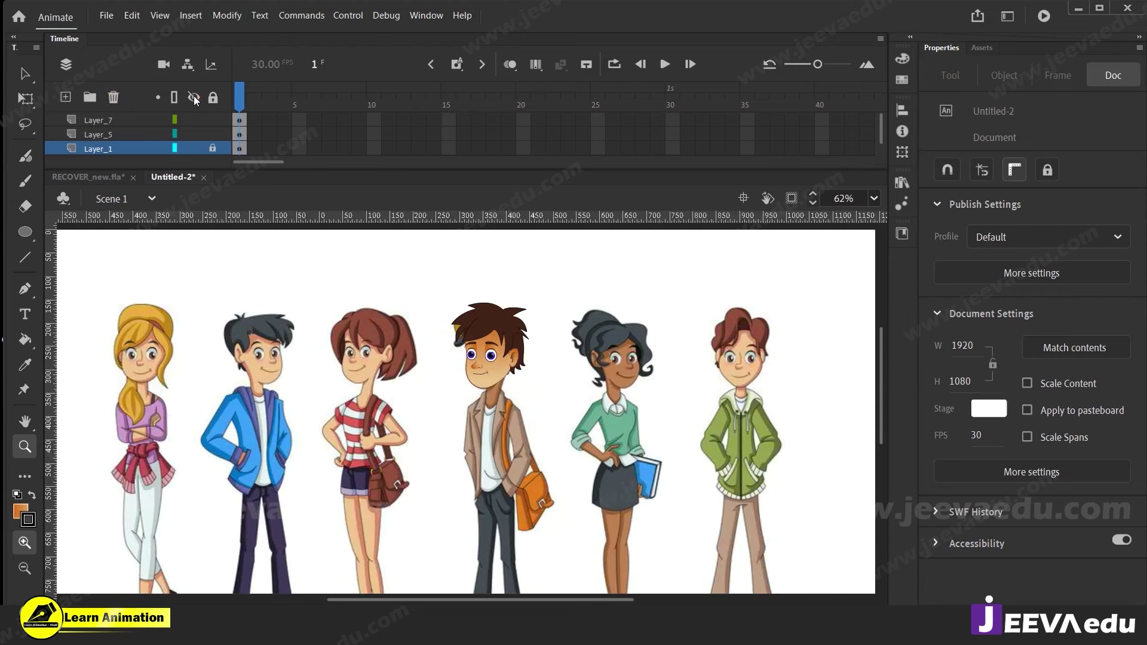
# Look over both reference images and the figures in the upper and lower rows of the schoolchildren sheet
pyautogui.keyDown('alt'); pyautogui.click(473, 446); pyautogui.keyUp('alt')
pyautogui.moveTo(520, 460); pyautogui.dragTo(553, 472)
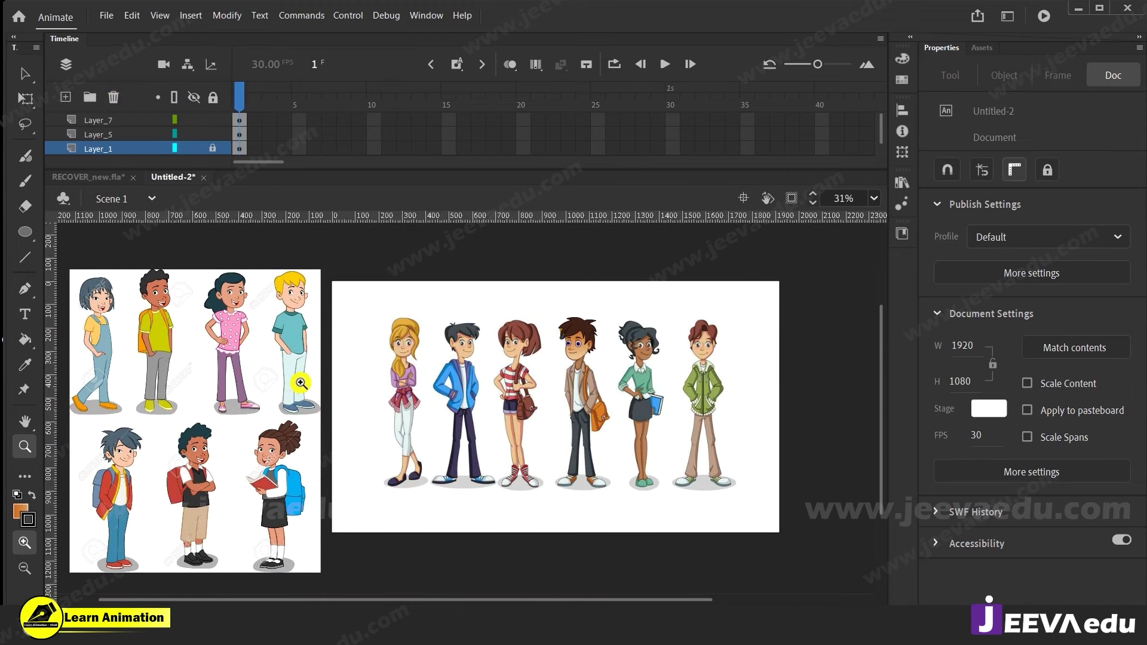
pyautogui.moveTo(406, 478); pyautogui.dragTo(454, 490)
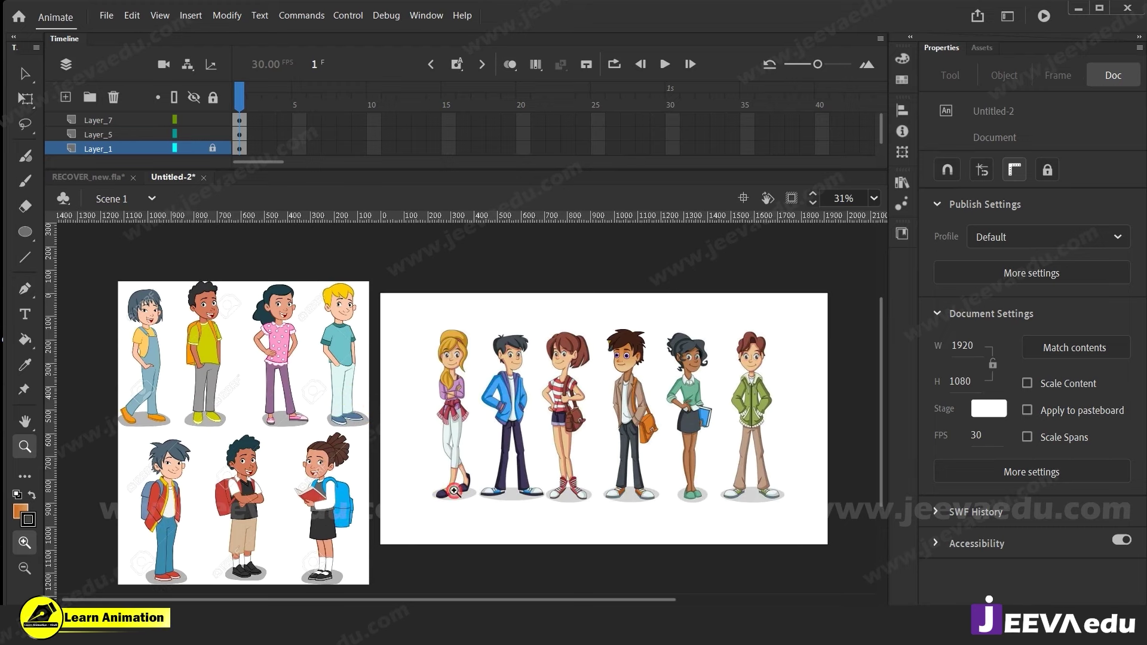
pyautogui.click(242, 360)
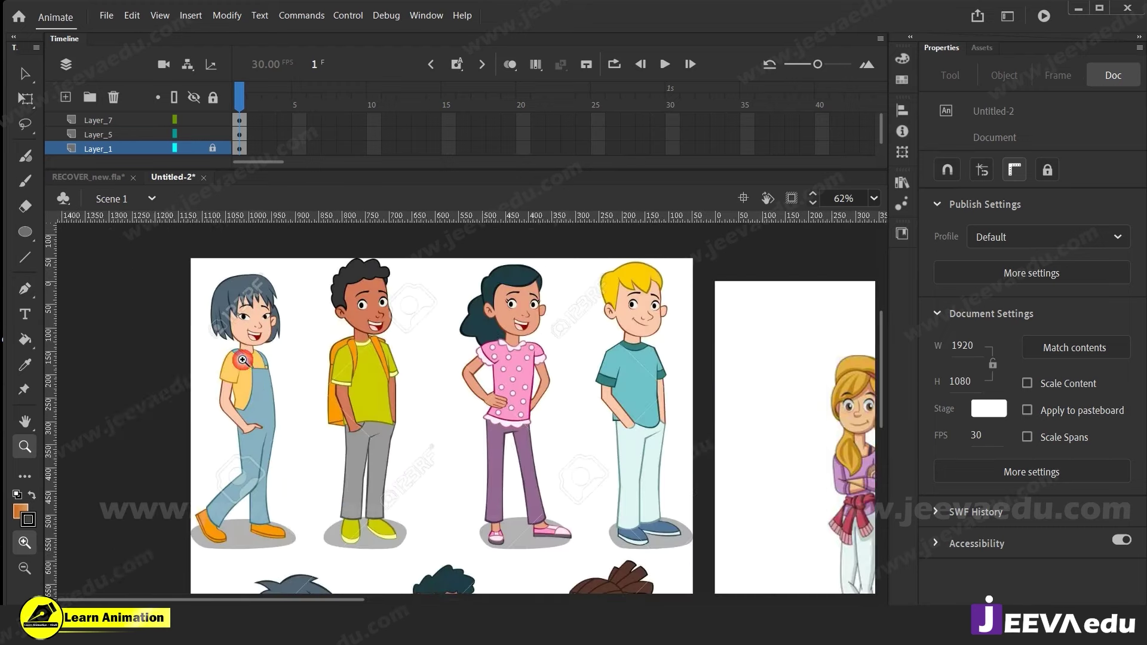
pyautogui.moveTo(526, 445); pyautogui.dragTo(441, 449)
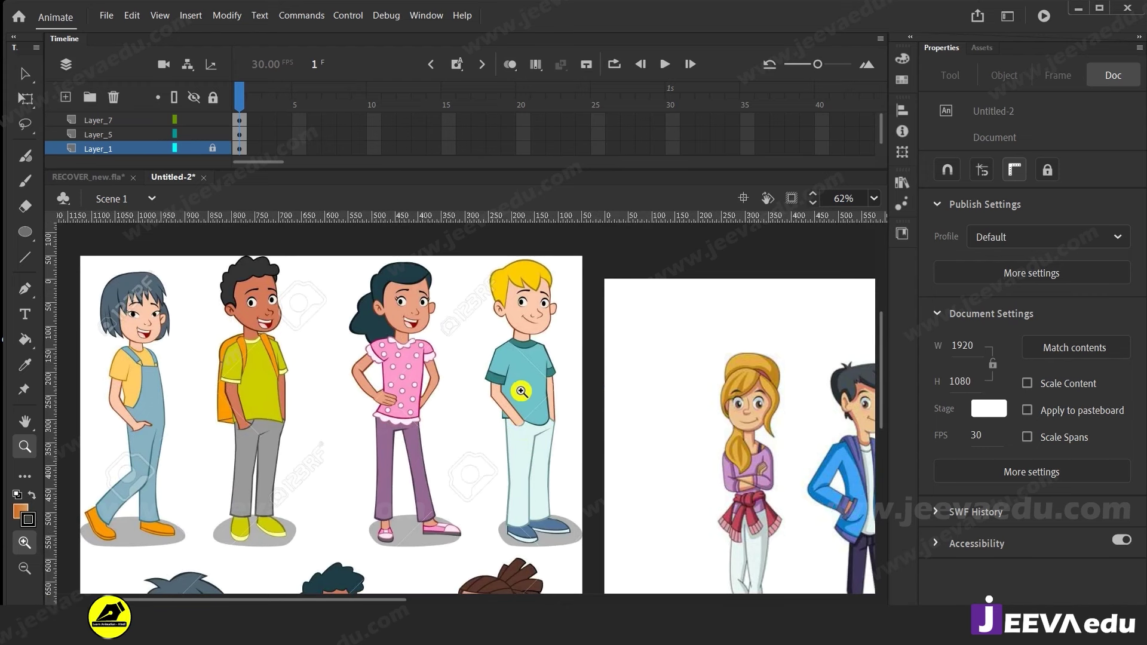
pyautogui.scroll(-5, 534, 369)
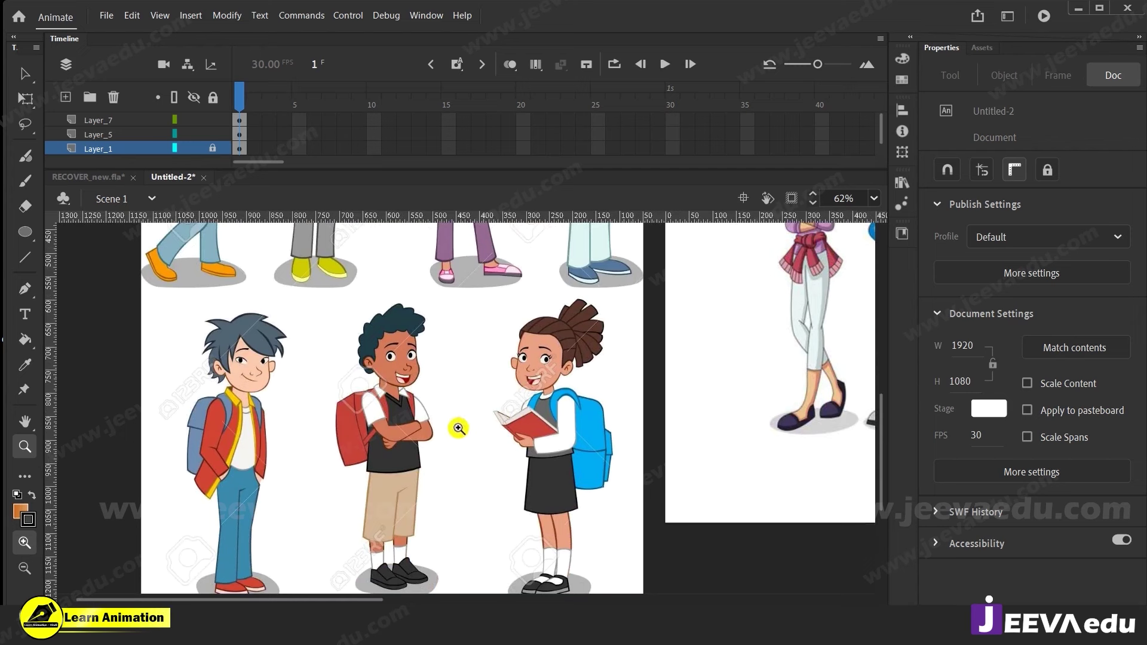
pyautogui.click(436, 437)
pyautogui.moveTo(600, 438); pyautogui.dragTo(458, 547)
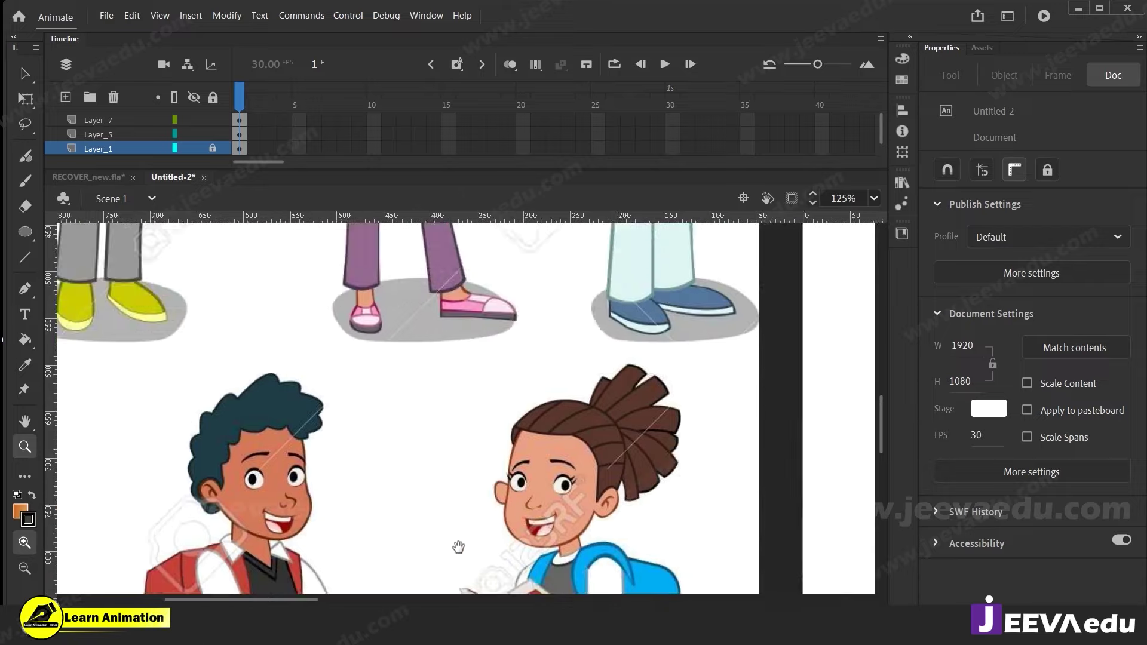
# Examine the blond boy in the teal T-shirt and compare the two reference images in full
pyautogui.scroll(3, 460, 418)
pyautogui.hscroll(3, 460, 418)
pyautogui.scroll(2, 382, 514)
pyautogui.hscroll(1, 382, 514)
pyautogui.scroll(2, 478, 478)
pyautogui.hscroll(2, 478, 478)
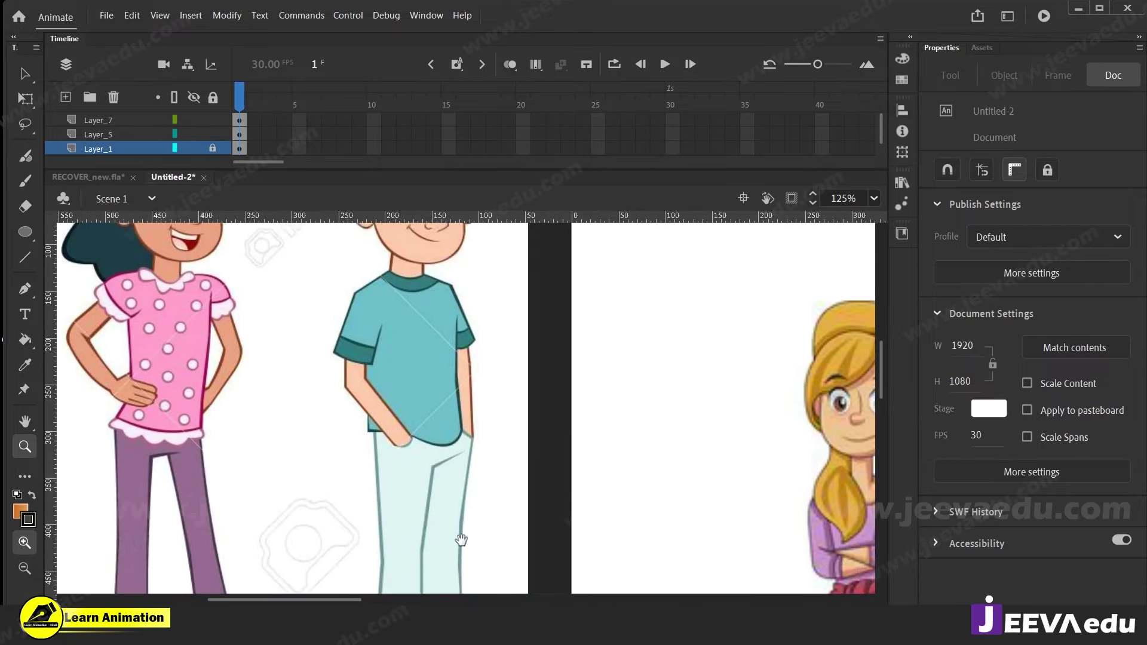
pyautogui.scroll(2, 461, 539)
pyautogui.keyDown('alt'); pyautogui.click(533, 436); pyautogui.keyUp('alt')
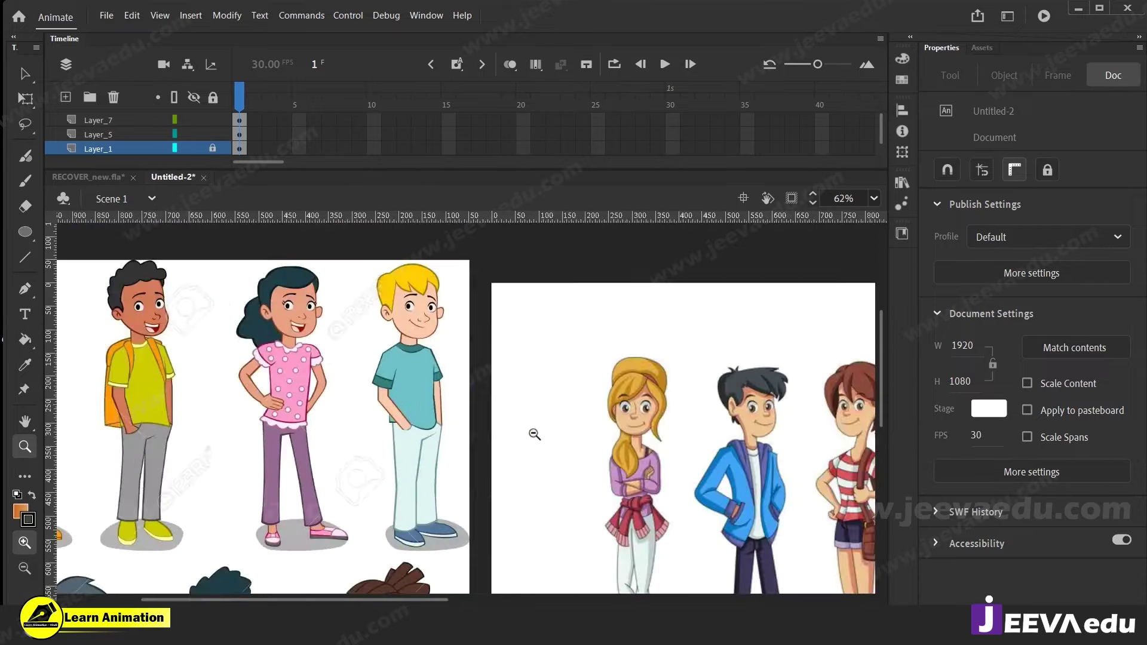
pyautogui.keyDown('alt'); pyautogui.click(533, 420); pyautogui.keyUp('alt')
pyautogui.scroll(-5, 480, 414)
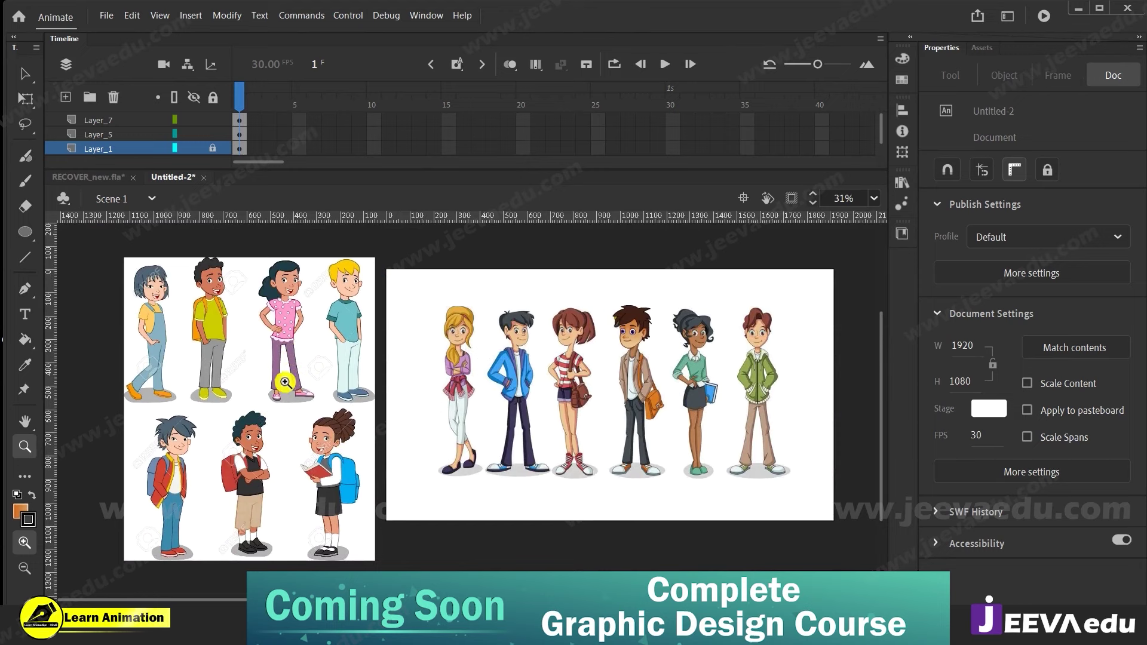
# Examine the clothing and poses of the lower-row schoolchildren, especially the boy in the red jacket
pyautogui.click(317, 361)
pyautogui.press('space')
pyautogui.moveTo(323, 466); pyautogui.dragTo(414, 323)
pyautogui.moveTo(510, 516); pyautogui.dragTo(511, 376)
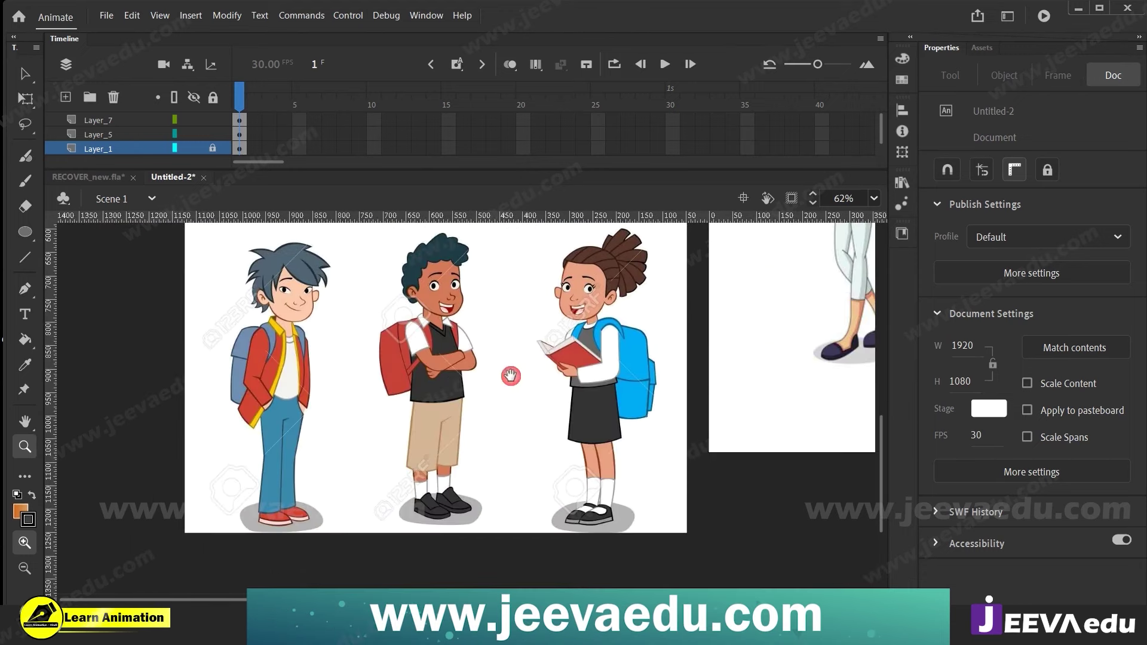
pyautogui.click(328, 355)
pyautogui.press('space')
pyautogui.moveTo(384, 414); pyautogui.dragTo(361, 396)
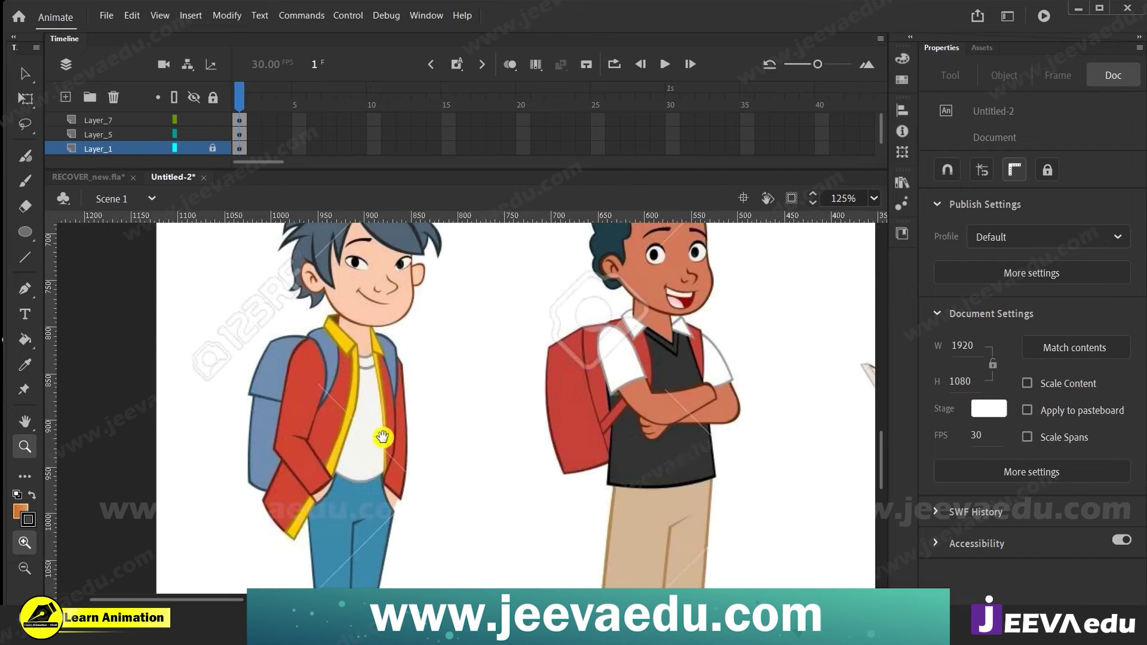
pyautogui.press('space')
pyautogui.moveTo(412, 472); pyautogui.dragTo(393, 486)
pyautogui.click(362, 316)
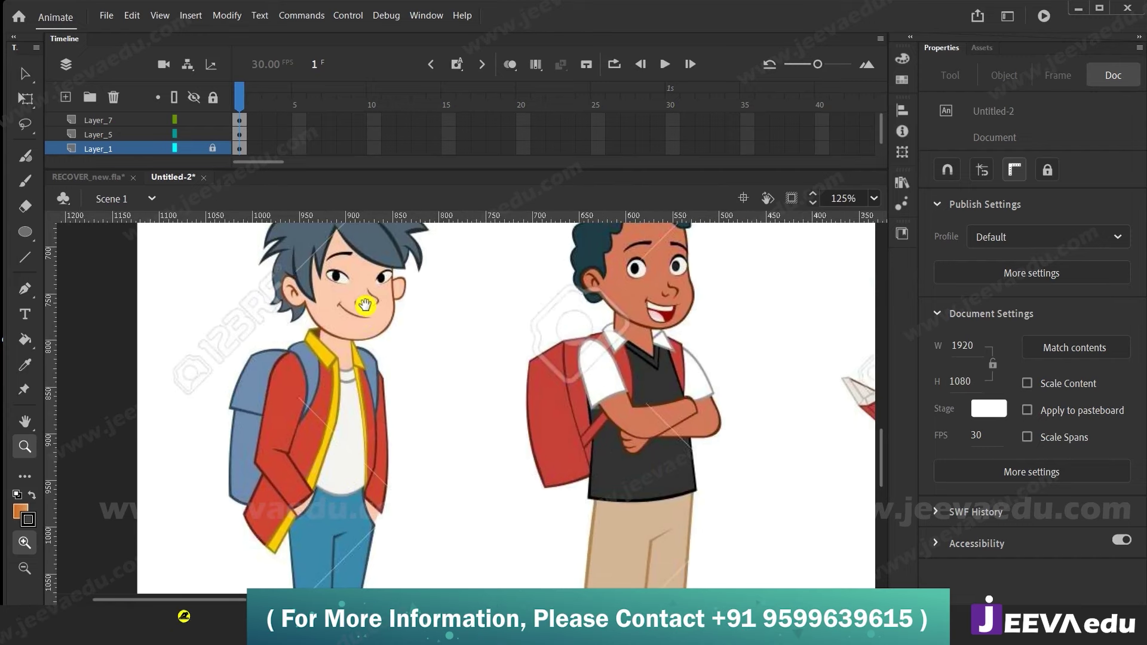
# Add a new layer above Layer_7 for tracing the teal T-shirt and set the Line tool's stroke colour to red #FF0000
pyautogui.moveTo(576, 401); pyautogui.dragTo(221, 418)
pyautogui.moveTo(508, 263); pyautogui.dragTo(401, 536)
pyautogui.moveTo(442, 396); pyautogui.dragTo(394, 524)
pyautogui.click(433, 430)
pyautogui.press('space')
pyautogui.moveTo(430, 421); pyautogui.dragTo(503, 457)
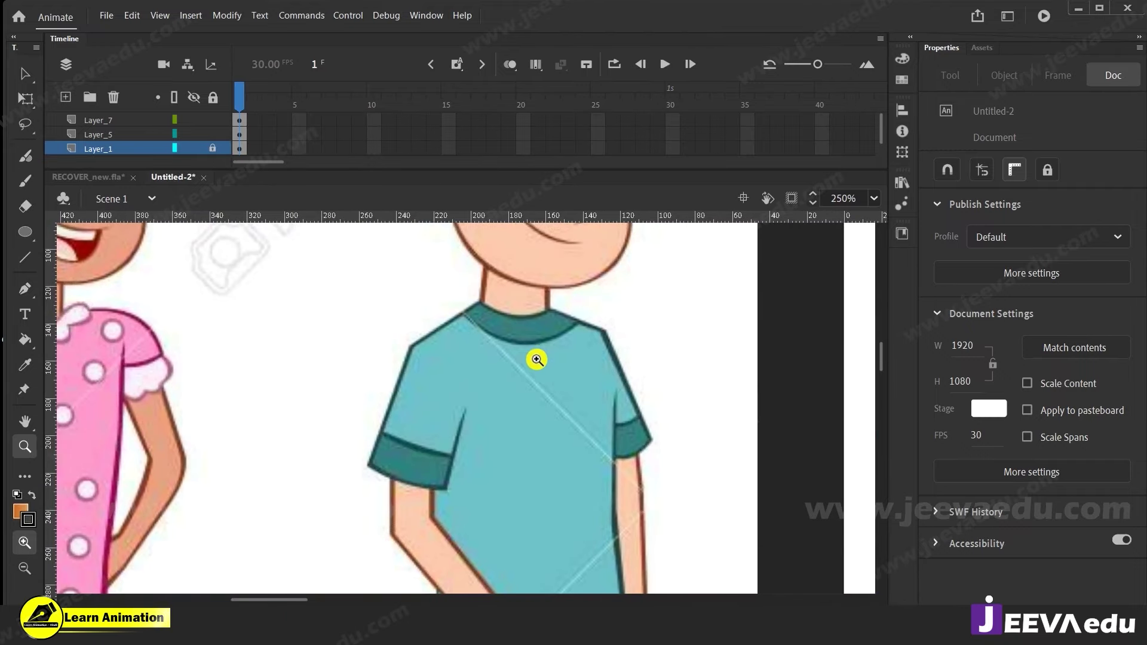
pyautogui.press('n')
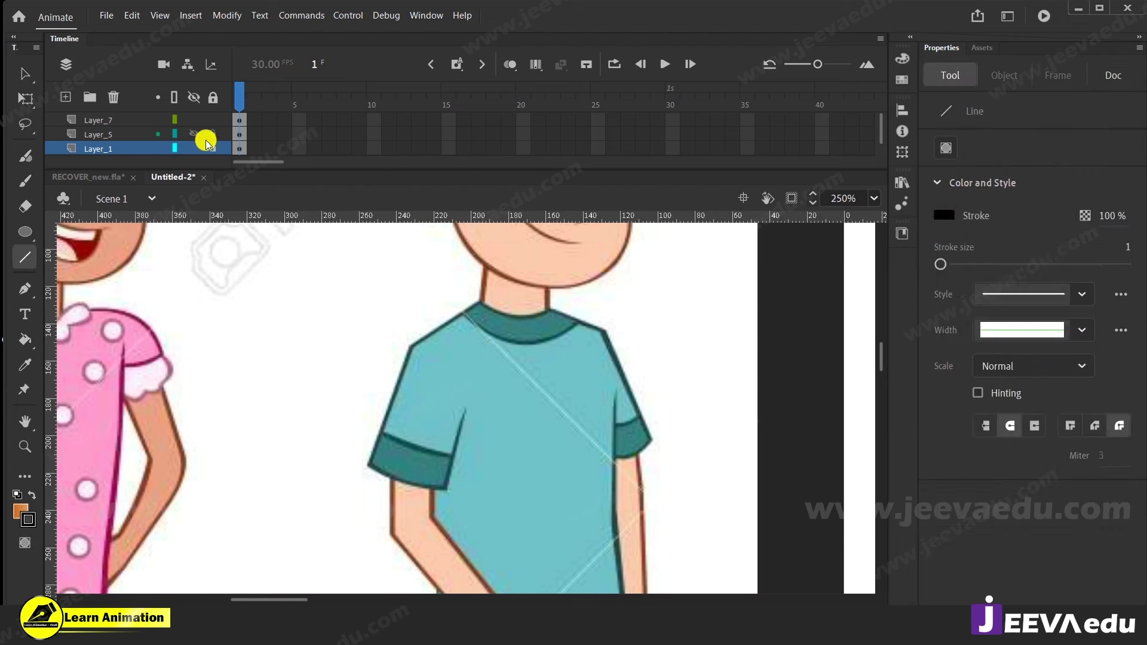
pyautogui.click(95, 120)
pyautogui.click(65, 96)
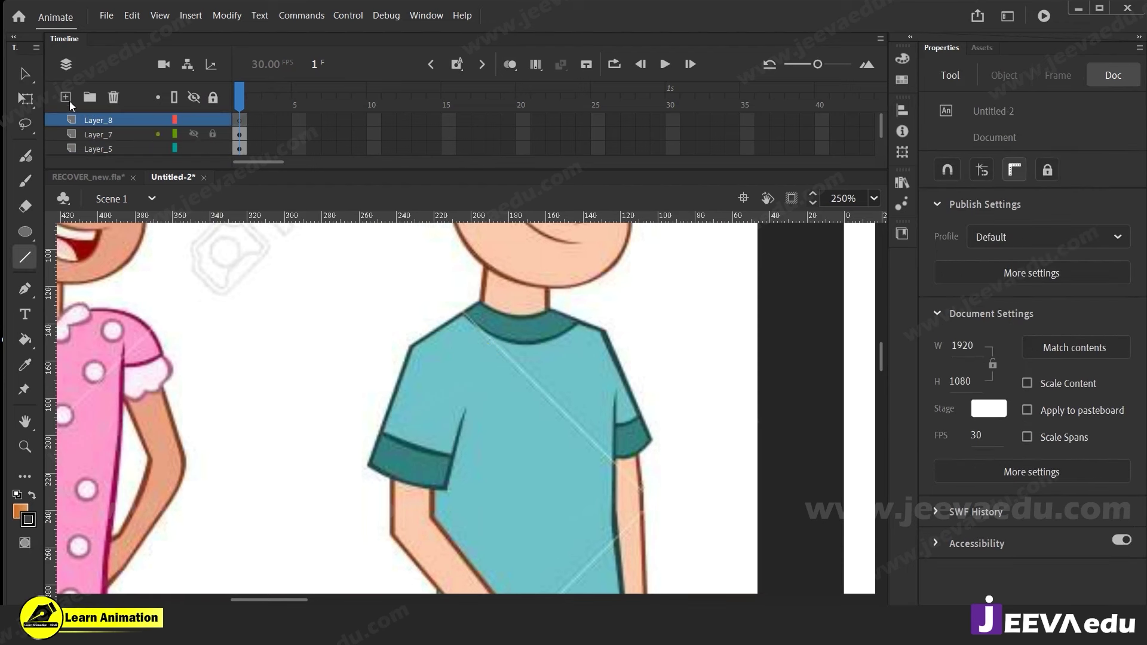
pyautogui.press('n')
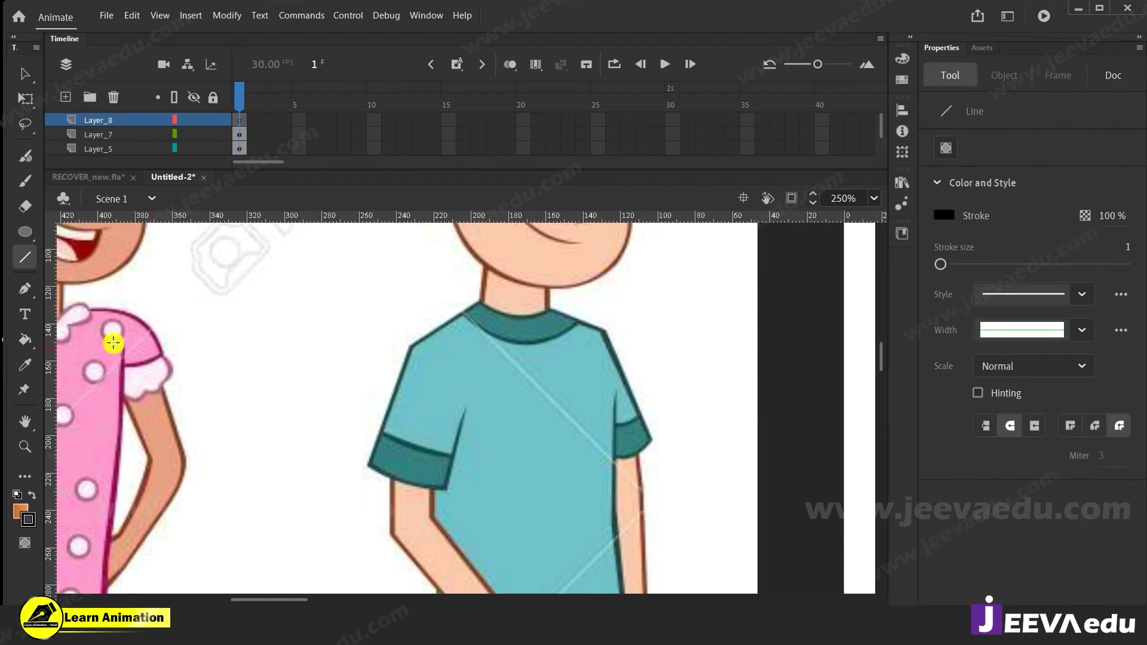
pyautogui.click(950, 214)
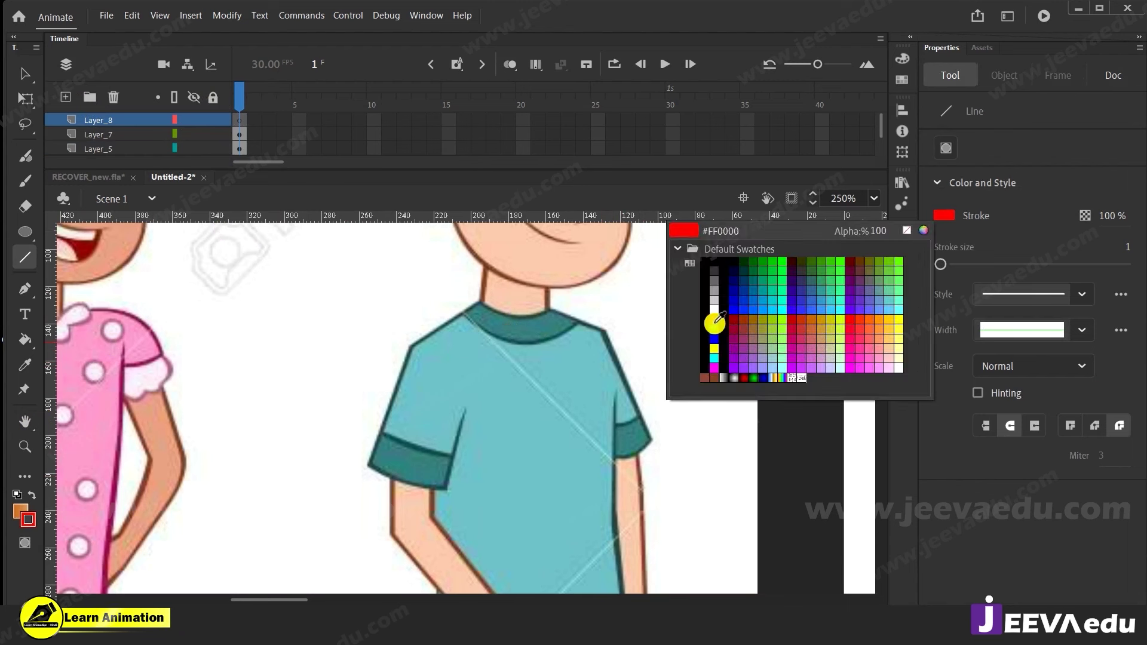
pyautogui.click(719, 317)
# Trace the T-shirt's right shoulder with a straight red line from the neck and fit it to the shoulder corner
pyautogui.scroll(-3, 514, 378)
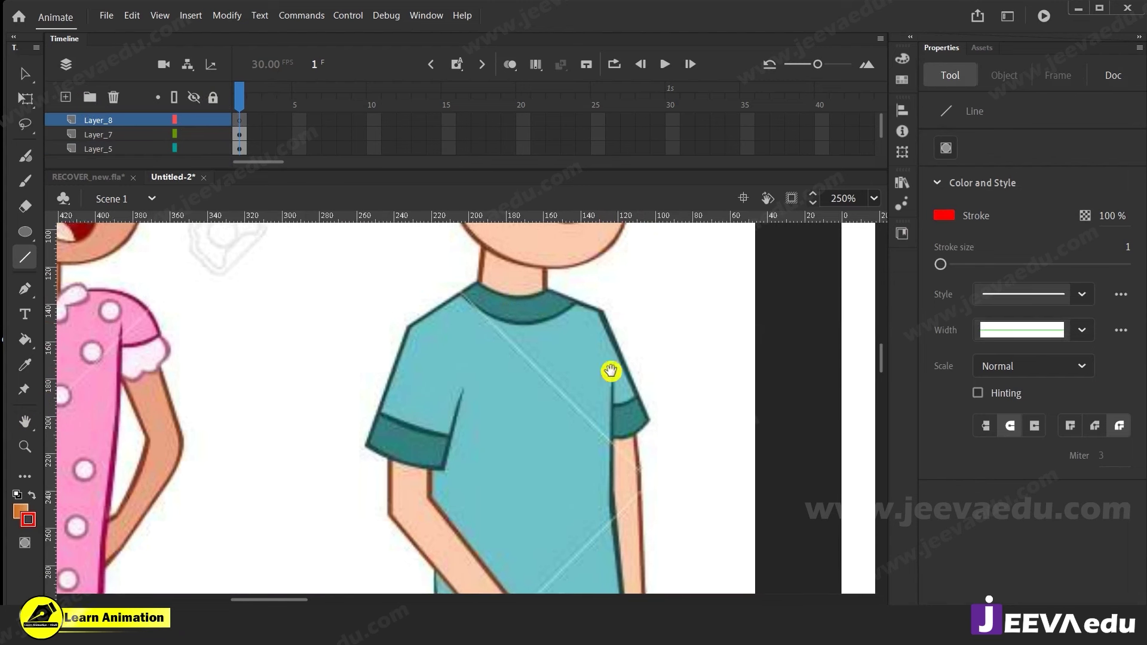
pyautogui.moveTo(546, 267)
pyautogui.mouseDown()
pyautogui.moveTo(612, 290)
pyautogui.moveTo(616, 303)
pyautogui.mouseUp()
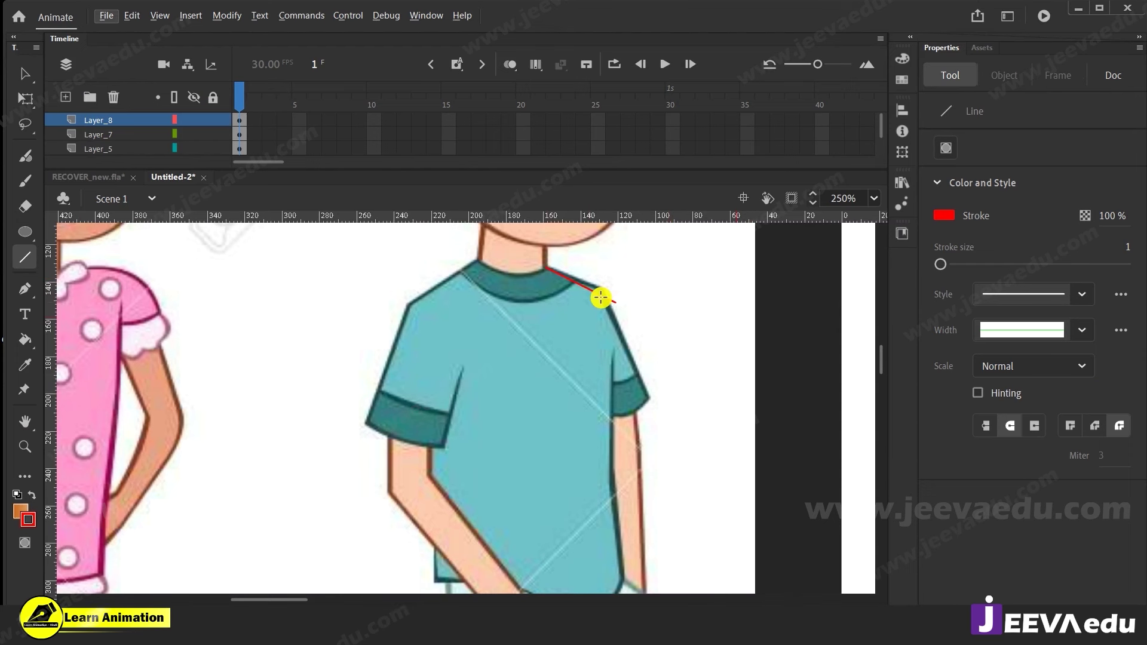
pyautogui.press('v')
pyautogui.click(596, 292)
pyautogui.click(611, 286)
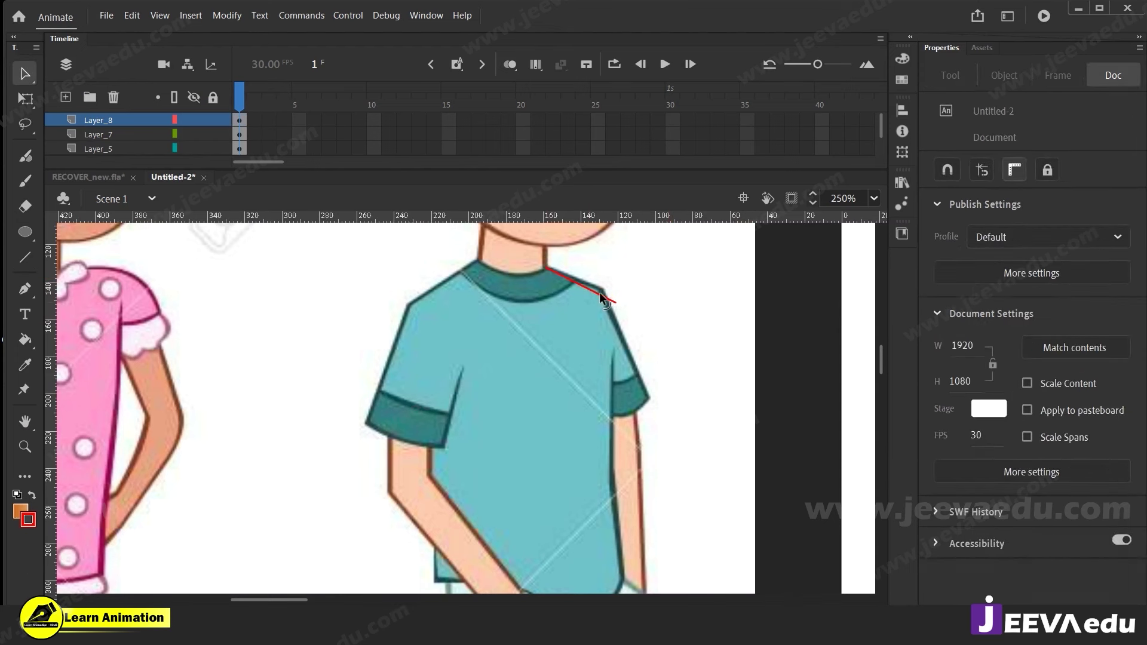
# Trace the torso's right side from the shoulder corner down to the hem, bending the line to follow the shirt
pyautogui.scroll(-3, 613, 314)
pyautogui.moveTo(621, 263); pyautogui.dragTo(608, 508)
pyautogui.moveTo(607, 412); pyautogui.dragTo(617, 443)
pyautogui.moveTo(620, 375); pyautogui.dragTo(620, 368)
pyautogui.moveTo(607, 511); pyautogui.dragTo(615, 580)
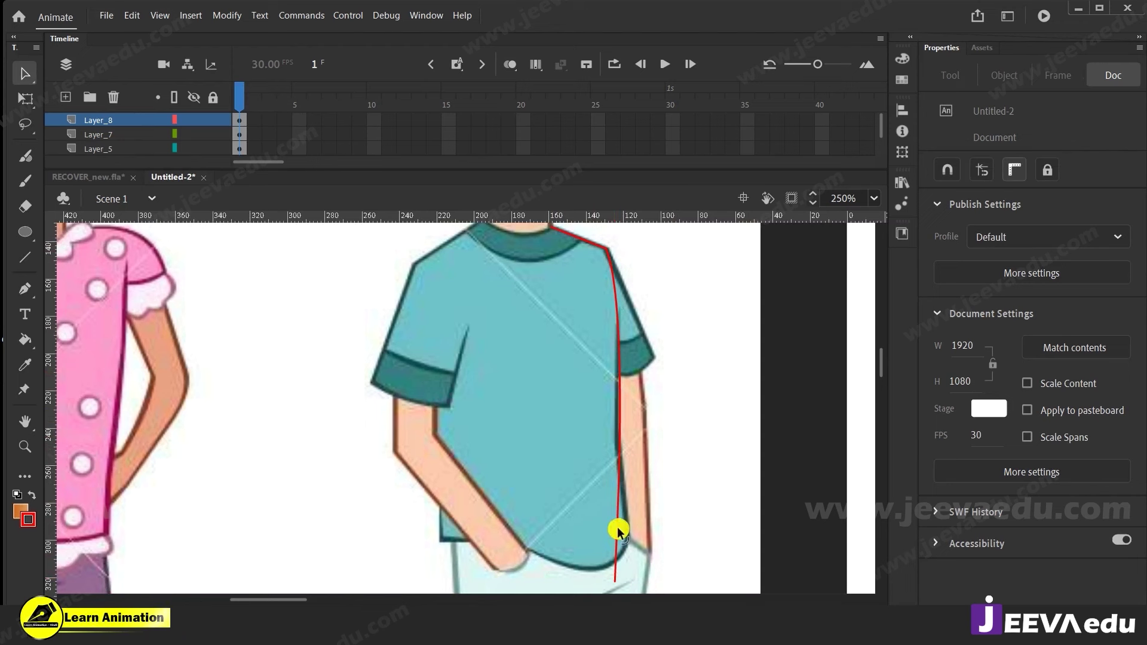
pyautogui.moveTo(616, 525); pyautogui.dragTo(625, 529)
# Draw the torso's hem and left side, fitting the side line up to the left shoulder corner and shoulder slope
pyautogui.moveTo(615, 575)
pyautogui.mouseDown()
pyautogui.moveTo(504, 561)
pyautogui.moveTo(387, 525)
pyautogui.moveTo(436, 536)
pyautogui.moveTo(443, 272)
pyautogui.mouseUp()
pyautogui.moveTo(434, 421)
pyautogui.mouseDown()
pyautogui.moveTo(427, 432)
pyautogui.moveTo(434, 410)
pyautogui.moveTo(444, 412)
pyautogui.mouseUp()
pyautogui.moveTo(436, 539); pyautogui.dragTo(441, 539)
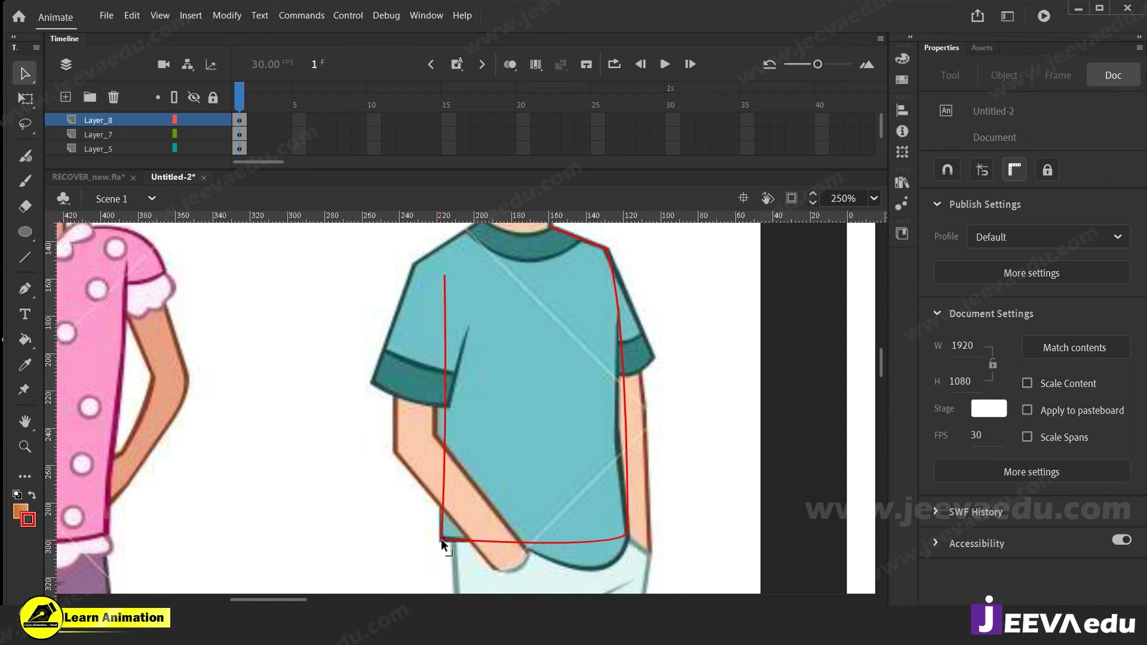
pyautogui.moveTo(446, 424)
pyautogui.mouseDown()
pyautogui.moveTo(430, 418)
pyautogui.moveTo(482, 459)
pyautogui.mouseUp()
pyautogui.moveTo(451, 341); pyautogui.dragTo(424, 306)
pyautogui.moveTo(434, 437); pyautogui.dragTo(439, 437)
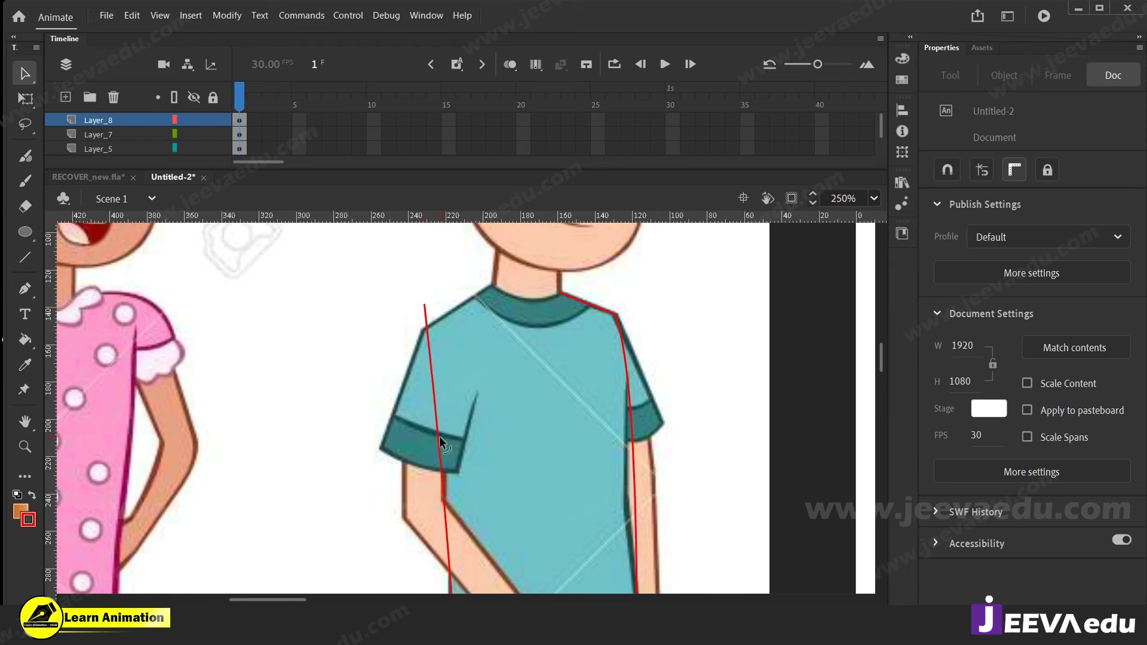
pyautogui.moveTo(427, 330); pyautogui.dragTo(425, 312)
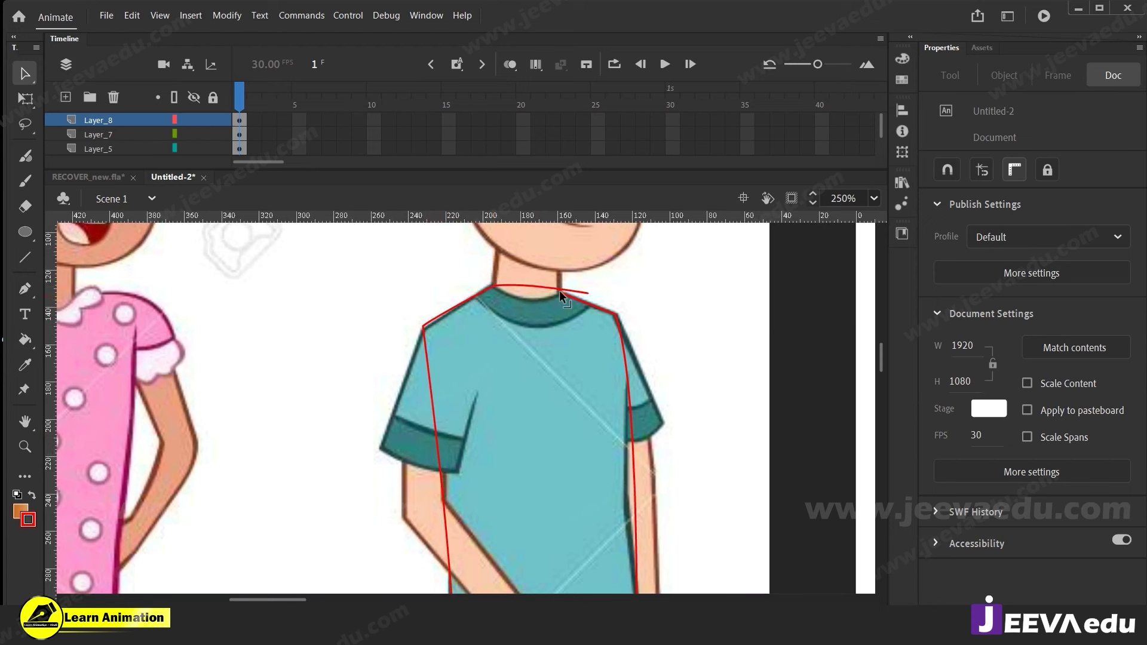
# Close the torso outline across the neck, delete the overhanging line end and straighten the neckline
pyautogui.click(537, 285)
pyautogui.click(548, 314)
pyautogui.click(582, 292)
pyautogui.press('Delete')
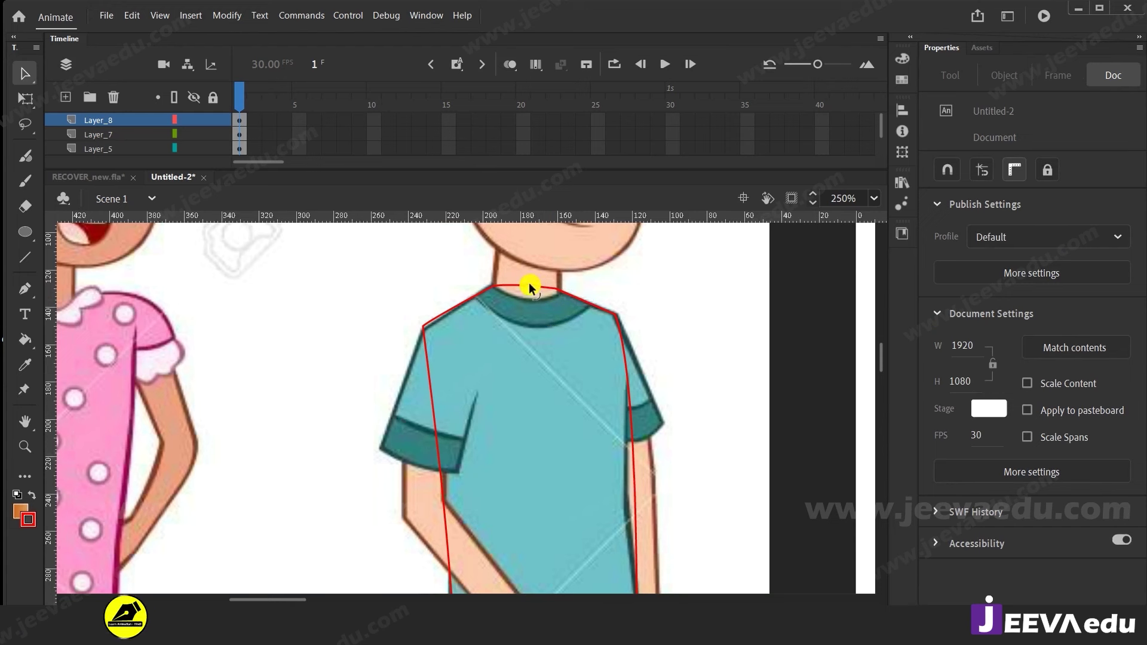
pyautogui.click(536, 350)
pyautogui.click(556, 421)
# Sample the green of the hooded jacket on the rightmost boy in the teenagers image as the fill colour
pyautogui.press('z')
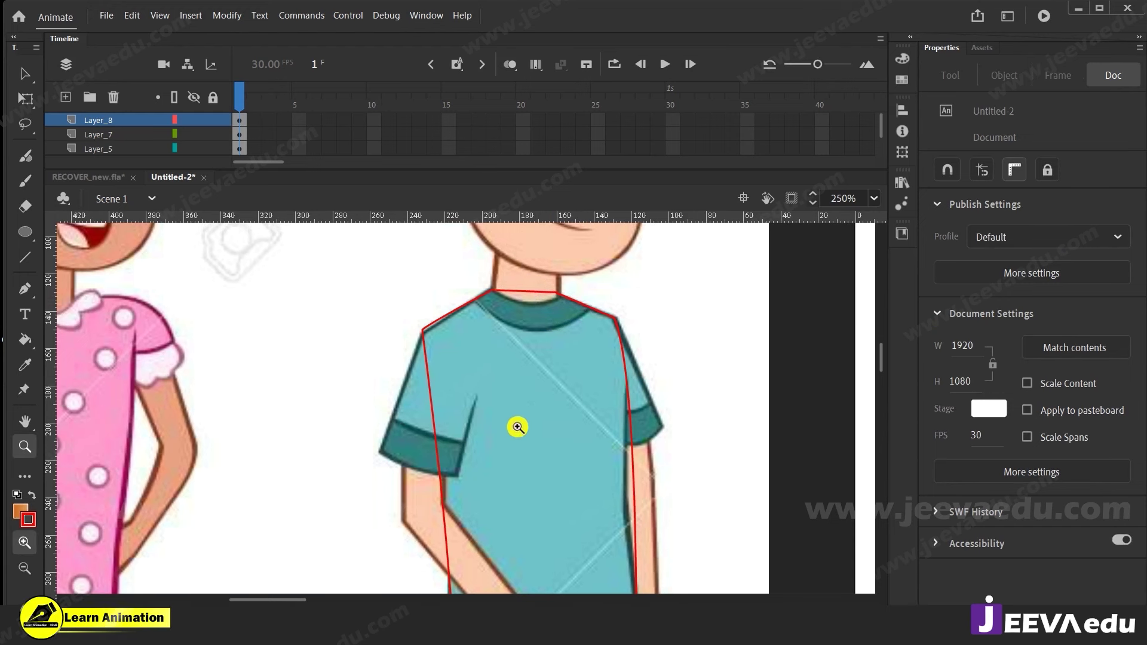
pyautogui.keyDown('alt'); pyautogui.click(518, 427); pyautogui.keyUp('alt')
pyautogui.moveTo(516, 423); pyautogui.dragTo(515, 407)
pyautogui.press('i')
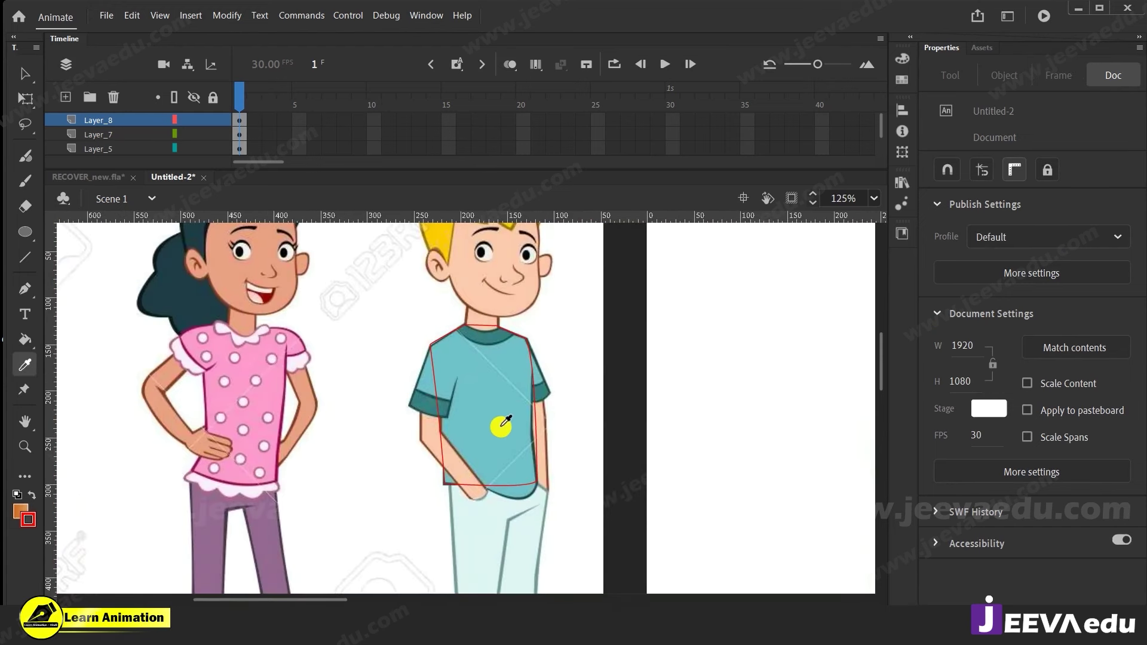
pyautogui.press('z')
pyautogui.keyDown('alt'); pyautogui.click(504, 442); pyautogui.keyUp('alt')
pyautogui.keyDown('alt'); pyautogui.click(484, 443); pyautogui.keyUp('alt')
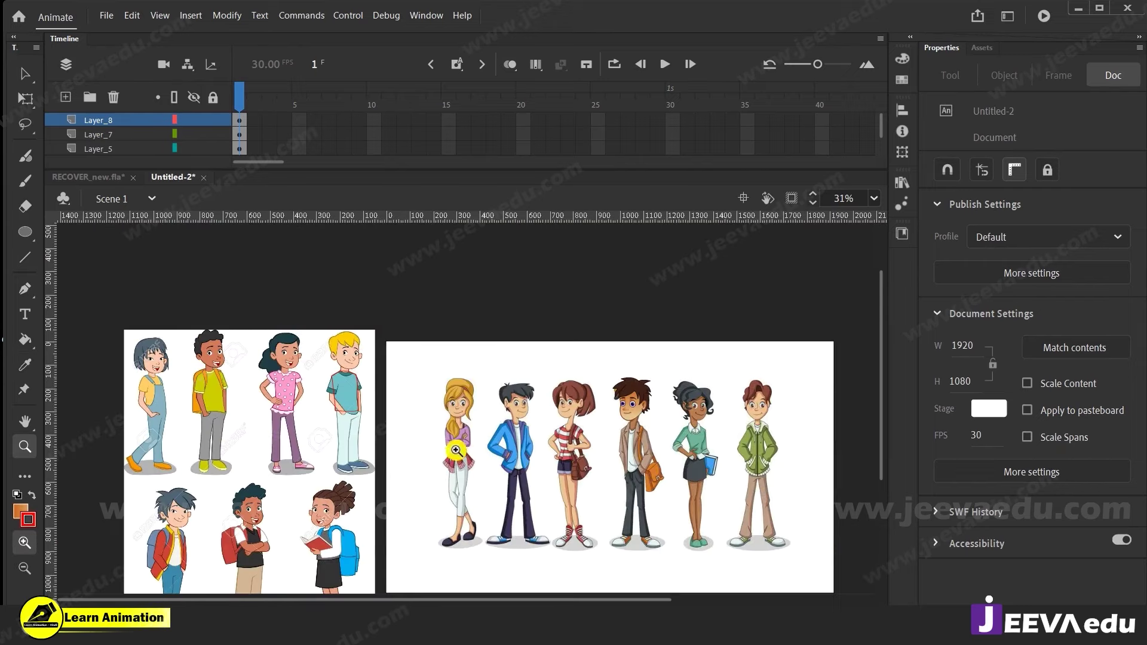
pyautogui.click(639, 460)
pyautogui.click(586, 447)
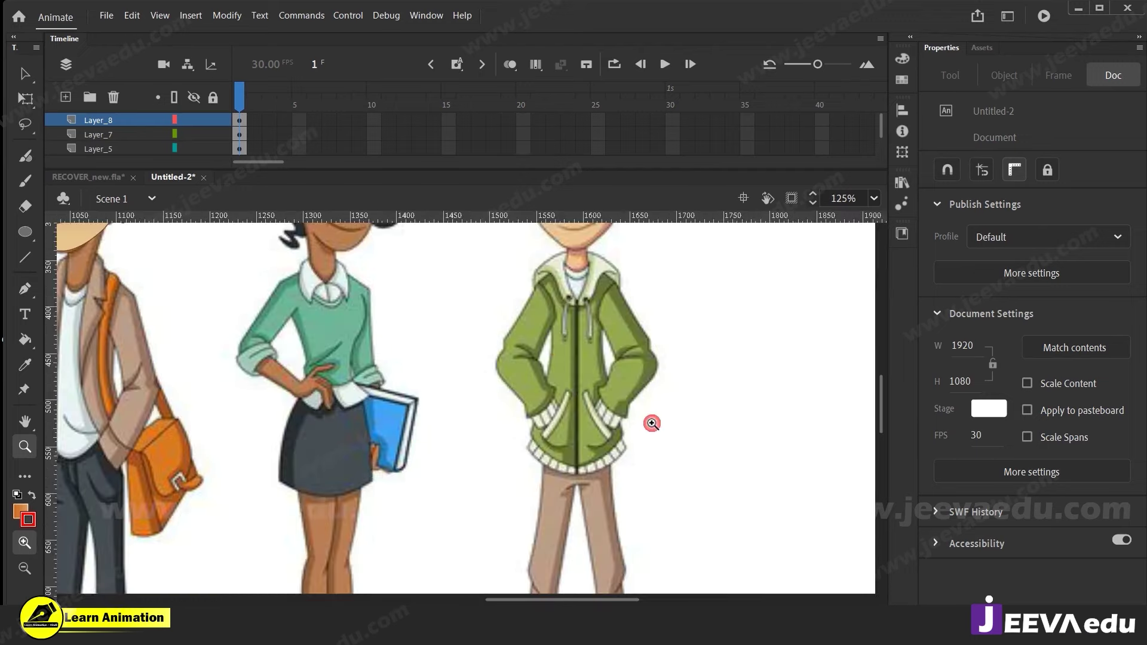
pyautogui.press('i')
pyautogui.click(567, 358)
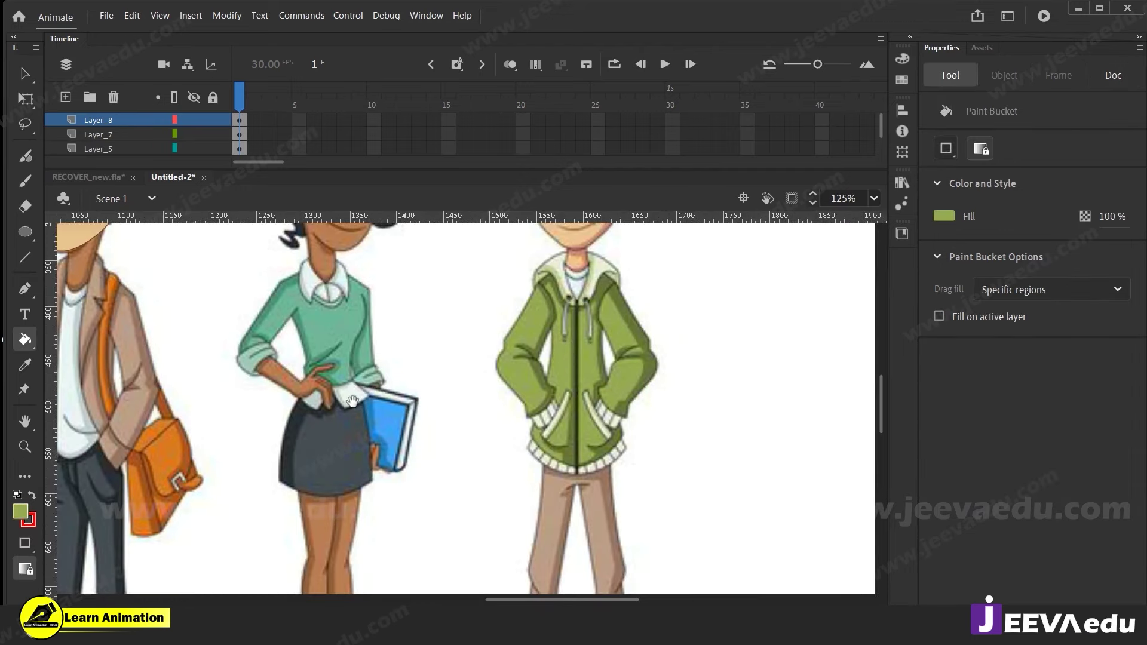
# Fill the traced torso outline over the blond boy's T-shirt with the sampled green
pyautogui.moveTo(125, 302); pyautogui.dragTo(646, 441)
pyautogui.moveTo(162, 438); pyautogui.dragTo(709, 455)
pyautogui.moveTo(253, 338); pyautogui.dragTo(639, 441)
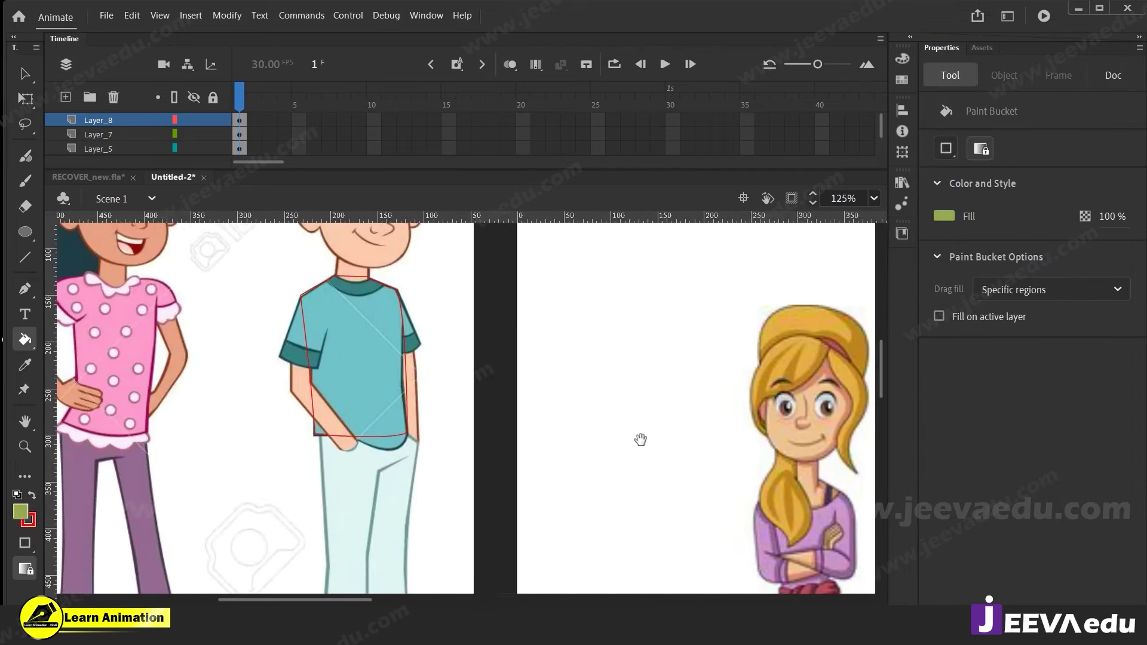
pyautogui.click(394, 370)
pyautogui.press('z')
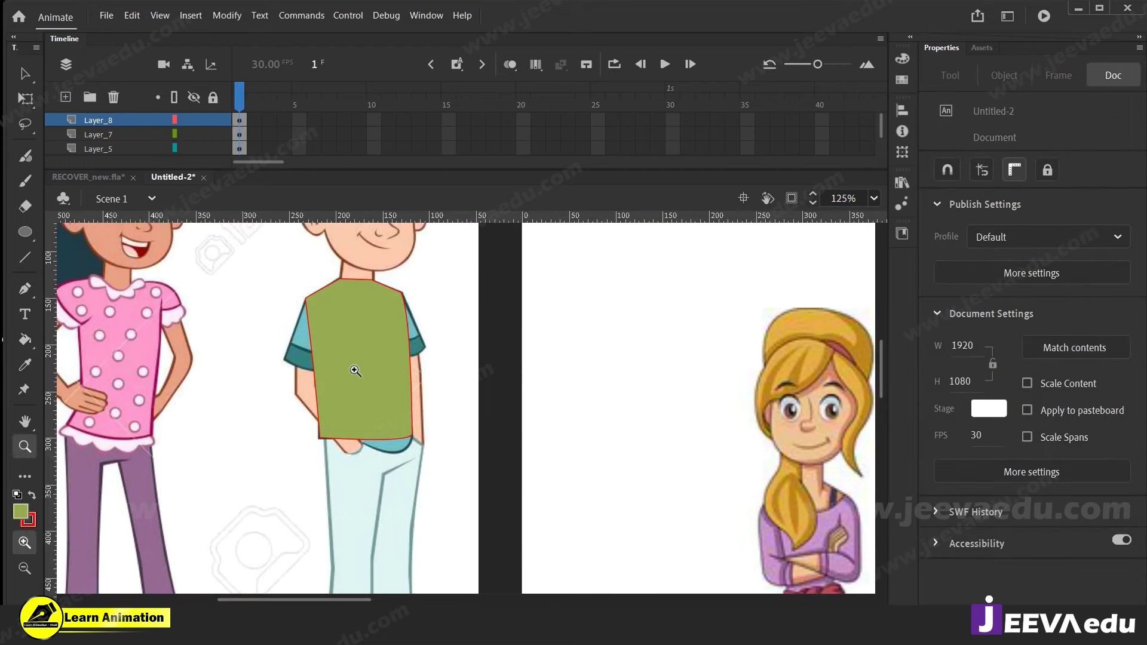
pyautogui.click(361, 377)
# Set the whole torso's stroke to a much darker shade of fill colour #97AA53 and group the shape
pyautogui.press('v')
pyautogui.click(428, 430)
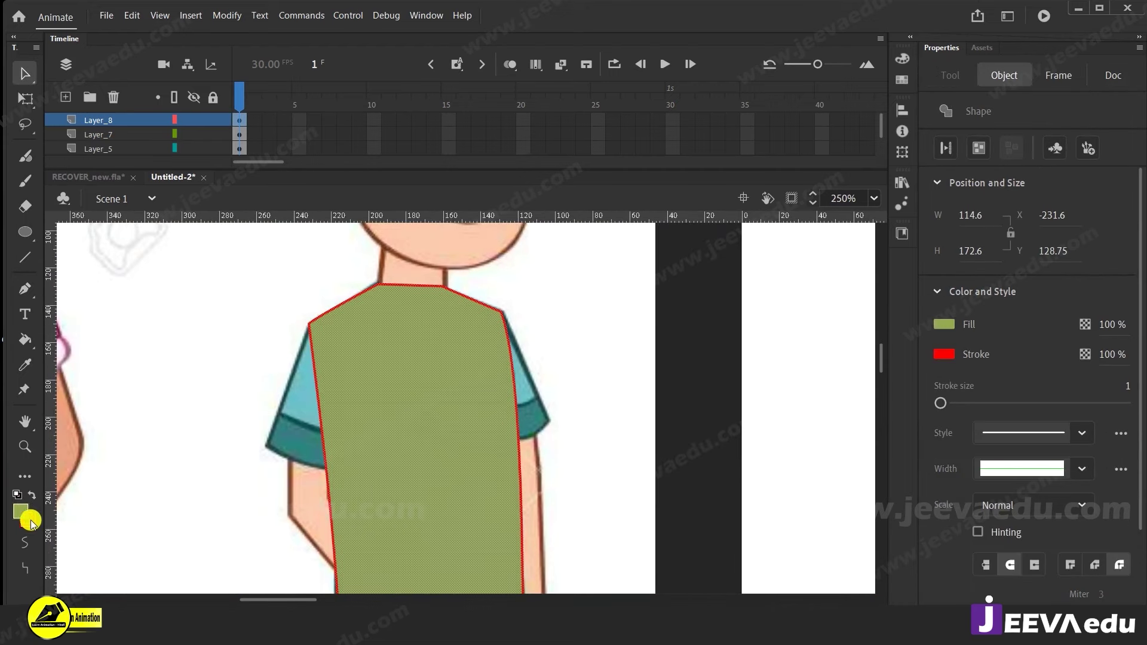
pyautogui.click(27, 517)
pyautogui.click(369, 464)
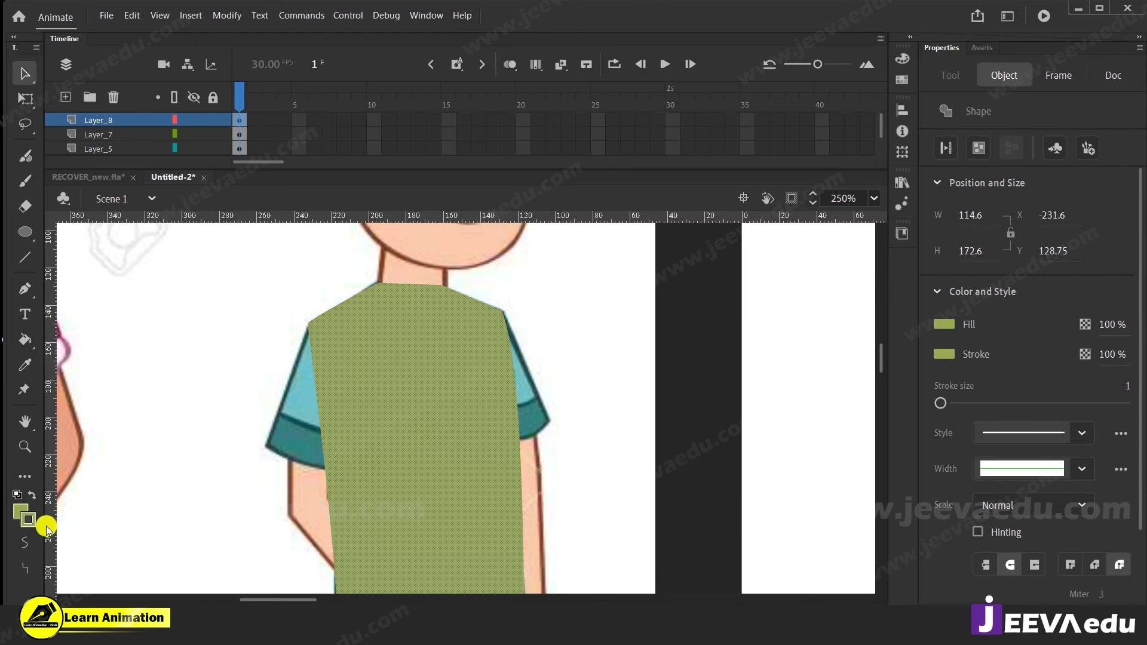
pyautogui.click(27, 518)
pyautogui.click(292, 322)
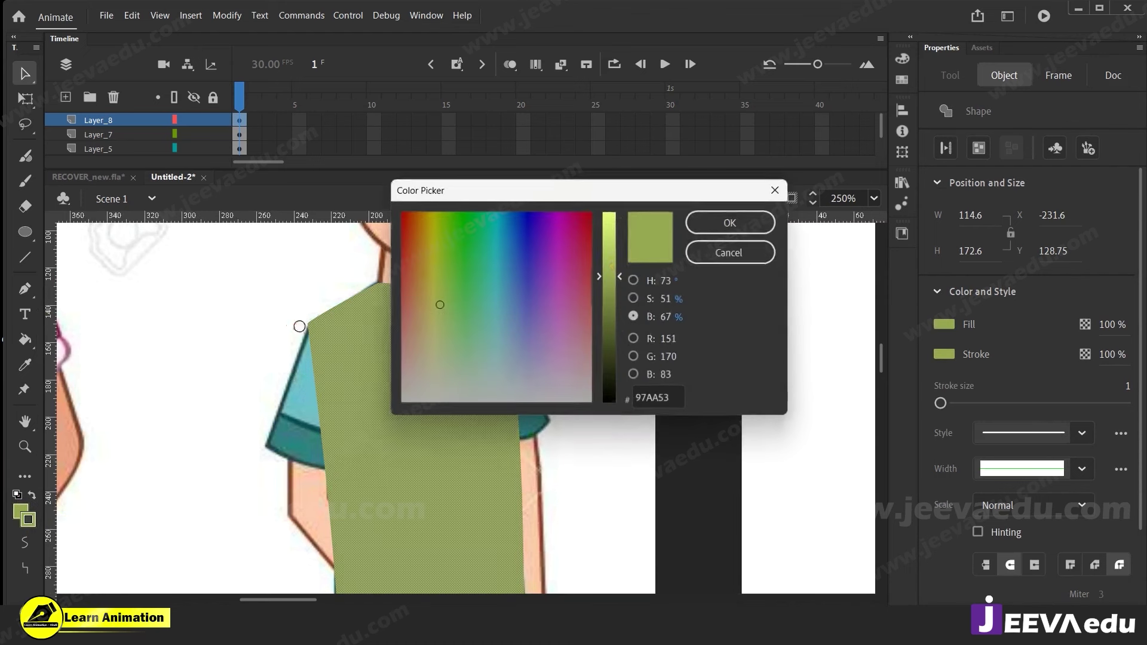
pyautogui.moveTo(619, 291); pyautogui.dragTo(609, 365)
pyautogui.press('Return')
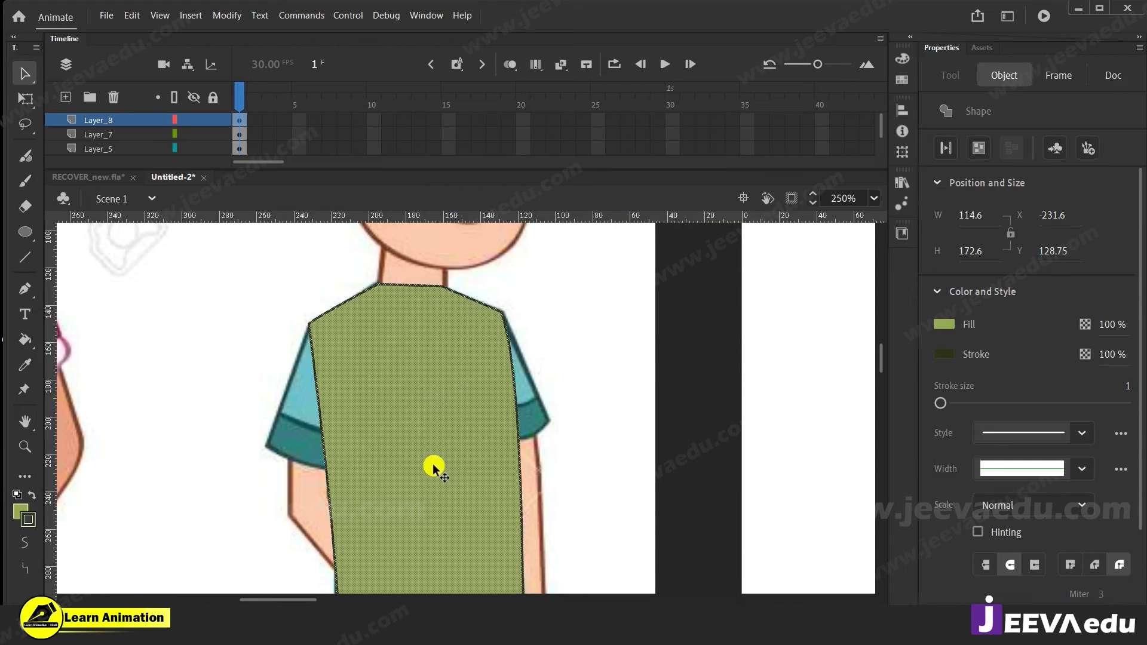
pyautogui.hotkey('ctrl', 'g')
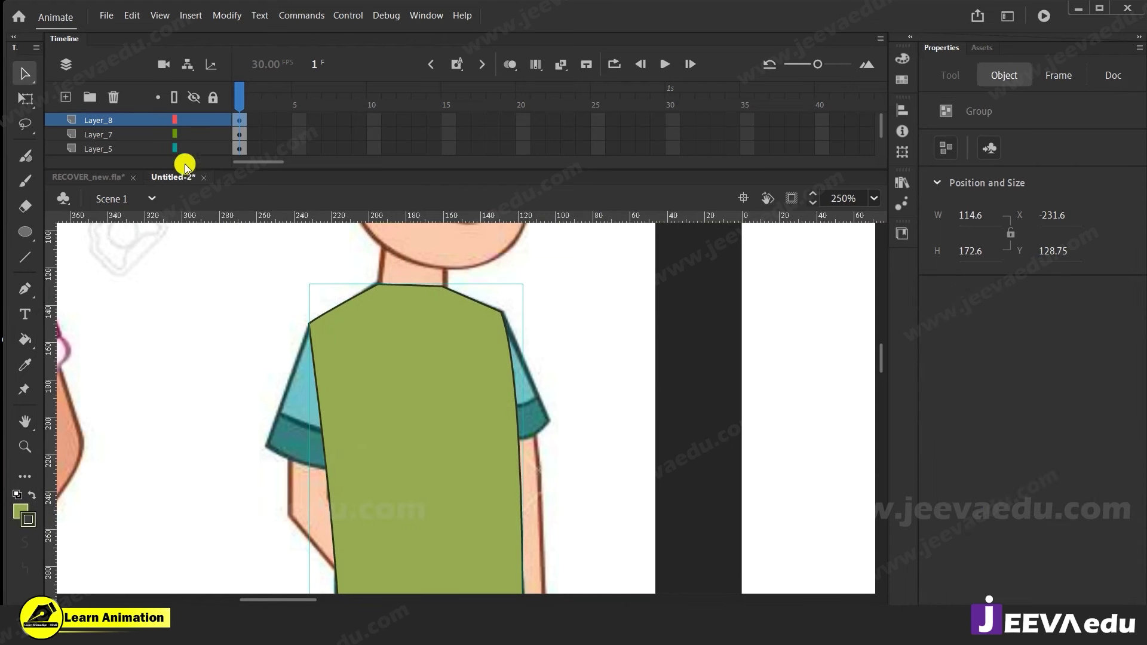
# Add a new layer above Layer_8 and hide Layer_8 to uncover the reference T-shirt's collar
pyautogui.click(66, 98)
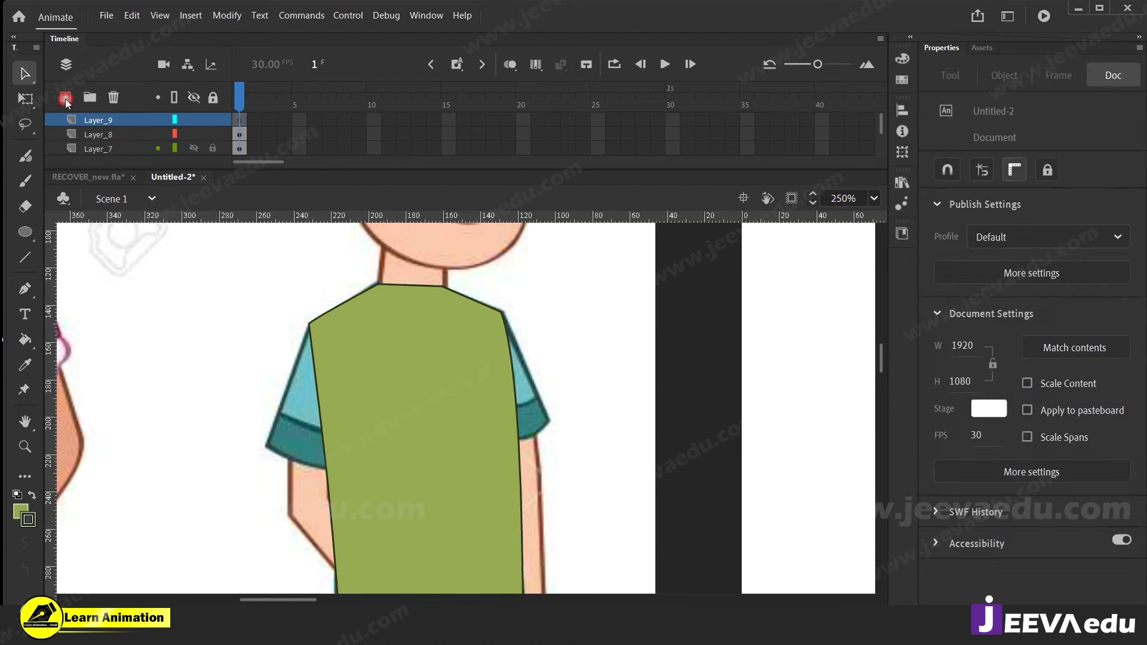
pyautogui.click(194, 135)
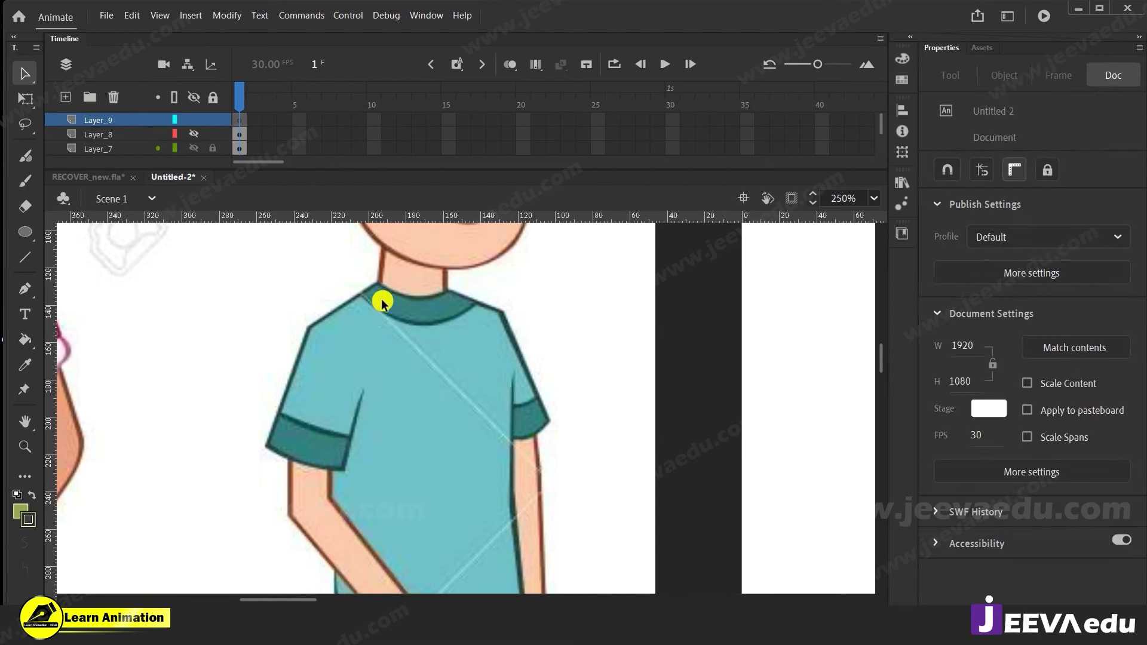
pyautogui.click(193, 148)
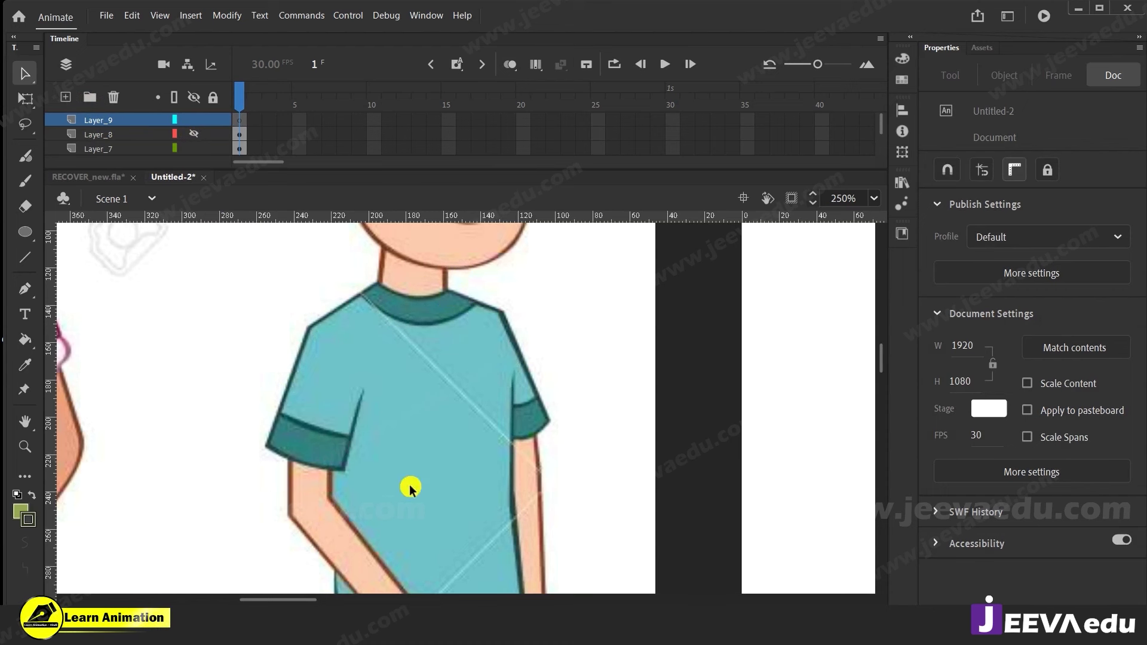
# Draw a circle about 54 px wide, delete its fill and move the outline over the T-shirt's collar
pyautogui.click(25, 233)
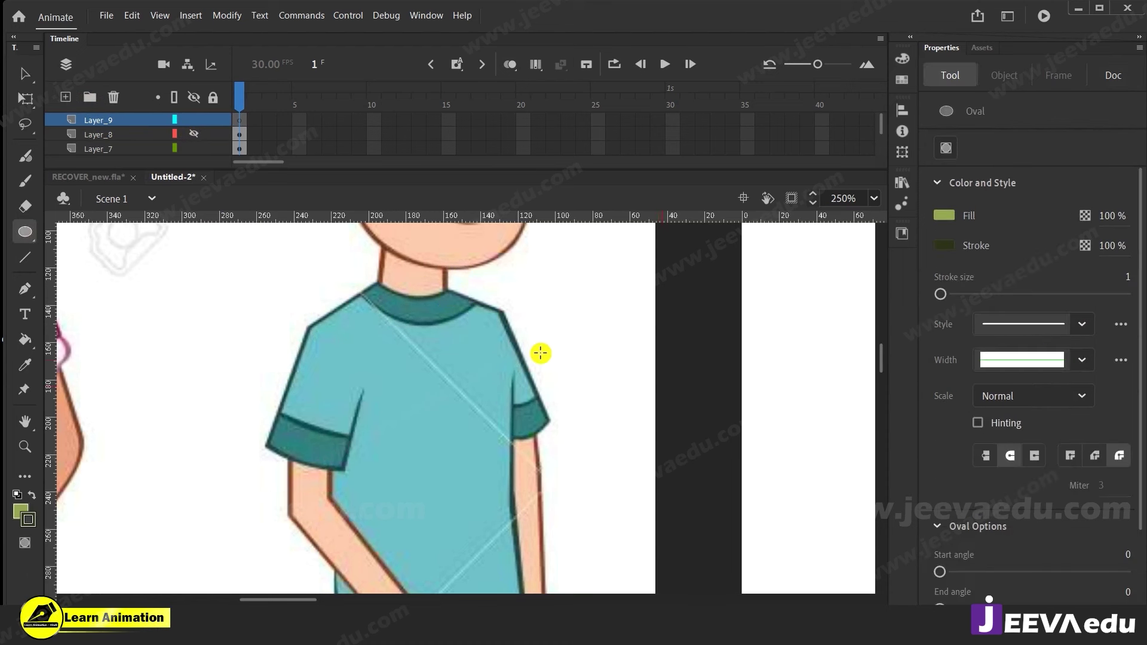
pyautogui.moveTo(529, 362); pyautogui.dragTo(561, 413)
pyautogui.press('v')
pyautogui.click(540, 388)
pyautogui.press('Delete')
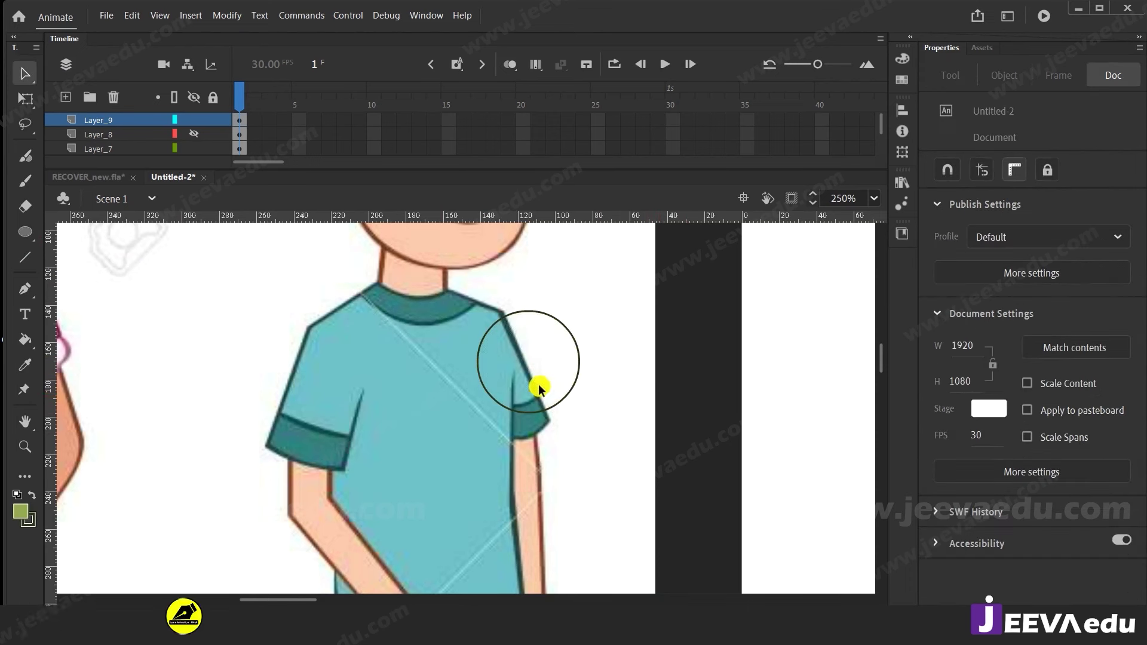
pyautogui.moveTo(554, 408)
pyautogui.mouseDown()
pyautogui.moveTo(456, 369)
pyautogui.moveTo(440, 333)
pyautogui.mouseUp()
# Transform the circle outline into a flatter, wider oval that matches the collar's lower edge
pyautogui.press('q')
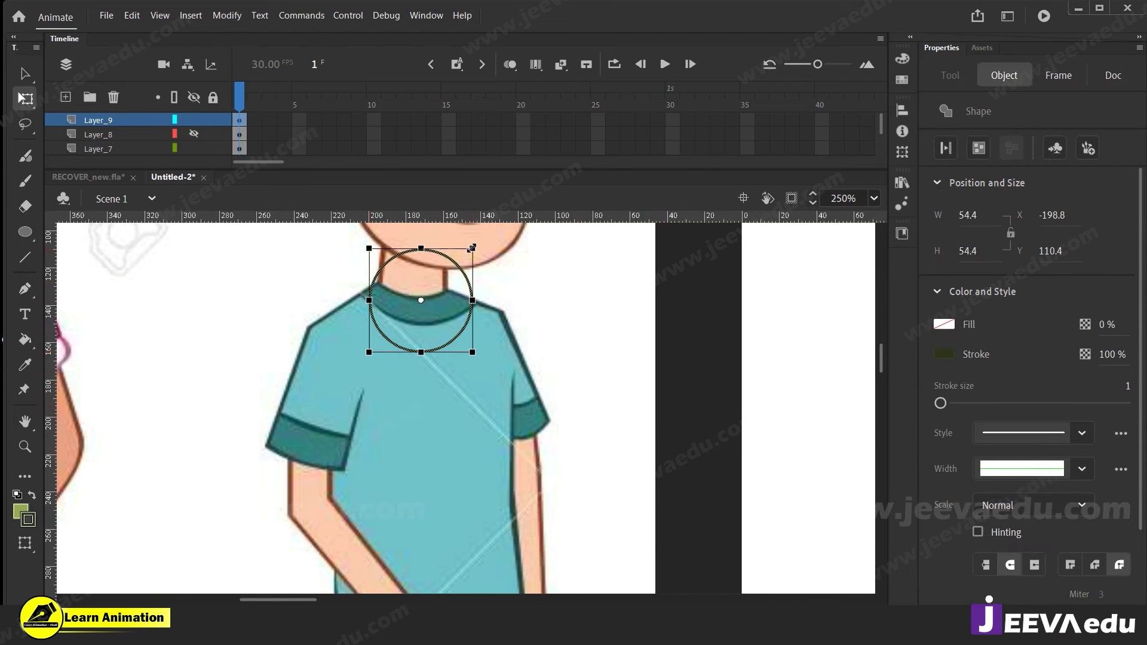
pyautogui.moveTo(472, 248); pyautogui.dragTo(468, 252)
pyautogui.moveTo(450, 336); pyautogui.dragTo(417, 327)
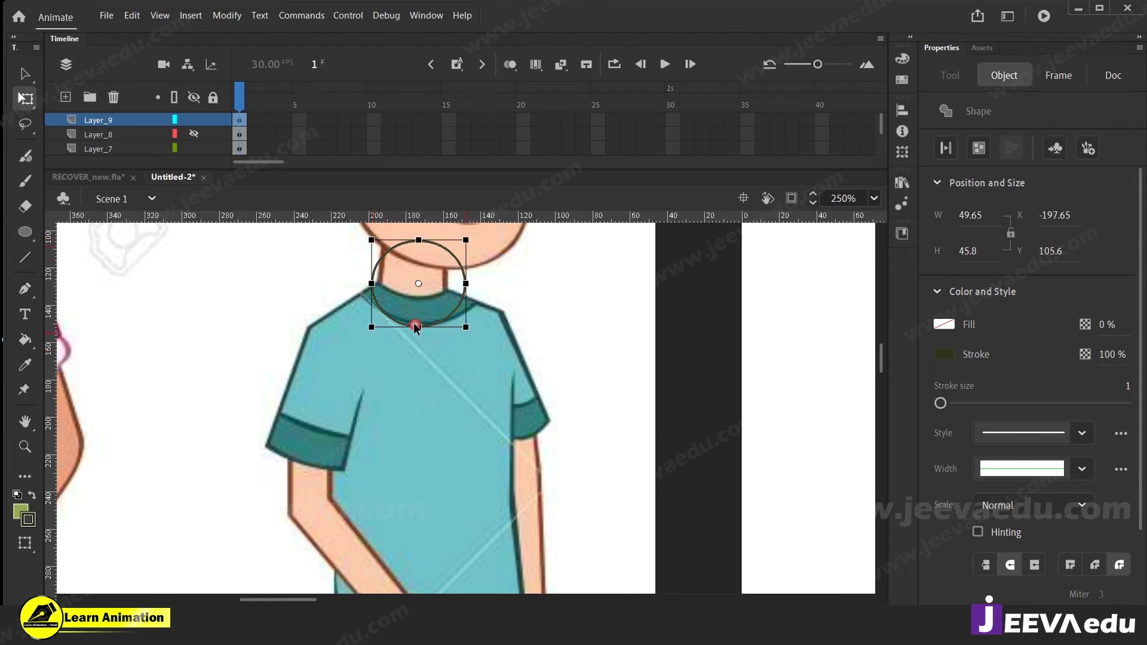
pyautogui.moveTo(466, 284); pyautogui.dragTo(481, 283)
# Duplicate the collar oval and scale the copy down to about 40 by 32 px inside the original
pyautogui.rightClick(546, 294)
pyautogui.click(591, 352)
pyautogui.moveTo(480, 240); pyautogui.dragTo(466, 248)
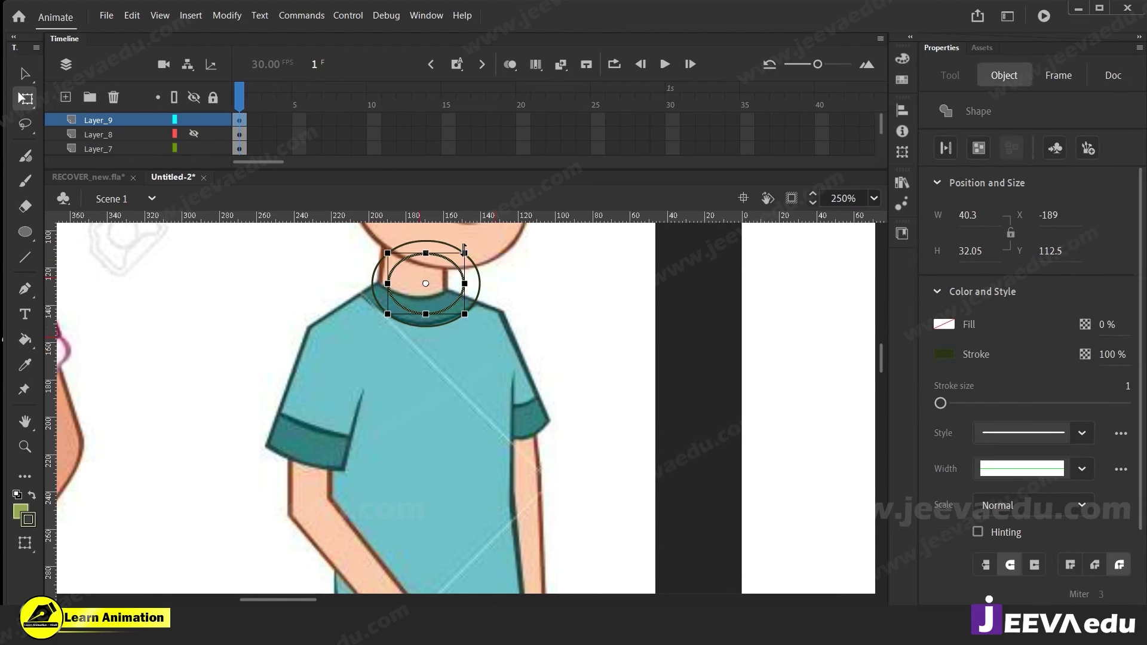
pyautogui.moveTo(387, 284); pyautogui.dragTo(383, 283)
pyautogui.click(496, 291)
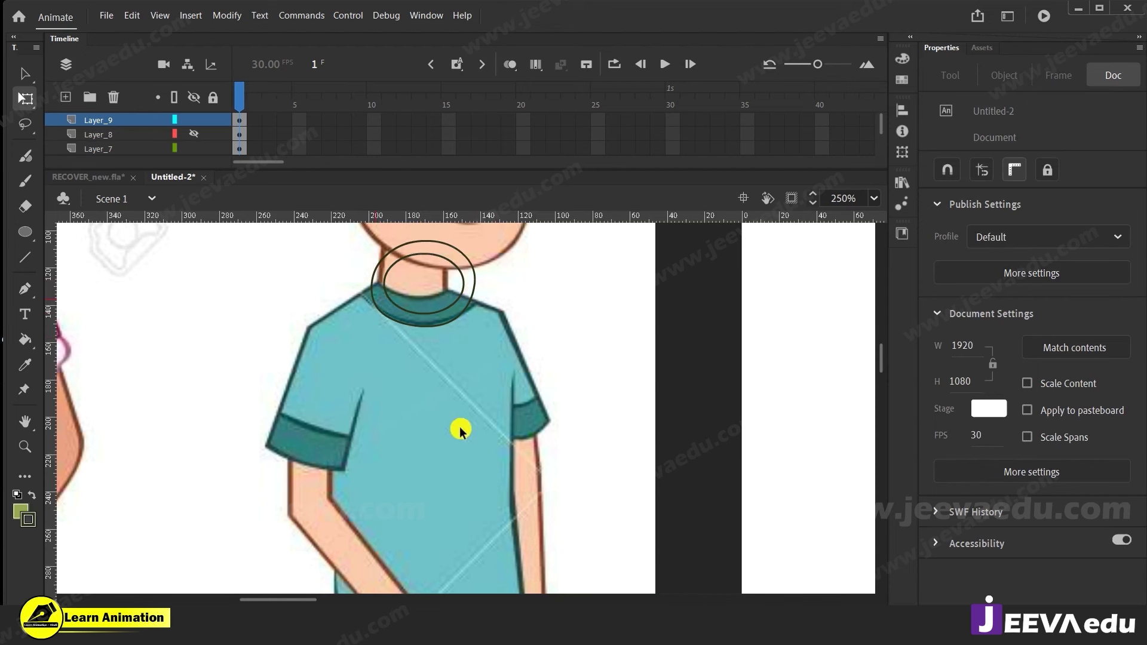
# Delete the upper part of both ovals, keeping only the two lower collar arcs
pyautogui.moveTo(470, 418); pyautogui.dragTo(484, 452)
pyautogui.moveTo(377, 266); pyautogui.dragTo(518, 325)
pyautogui.press('Delete')
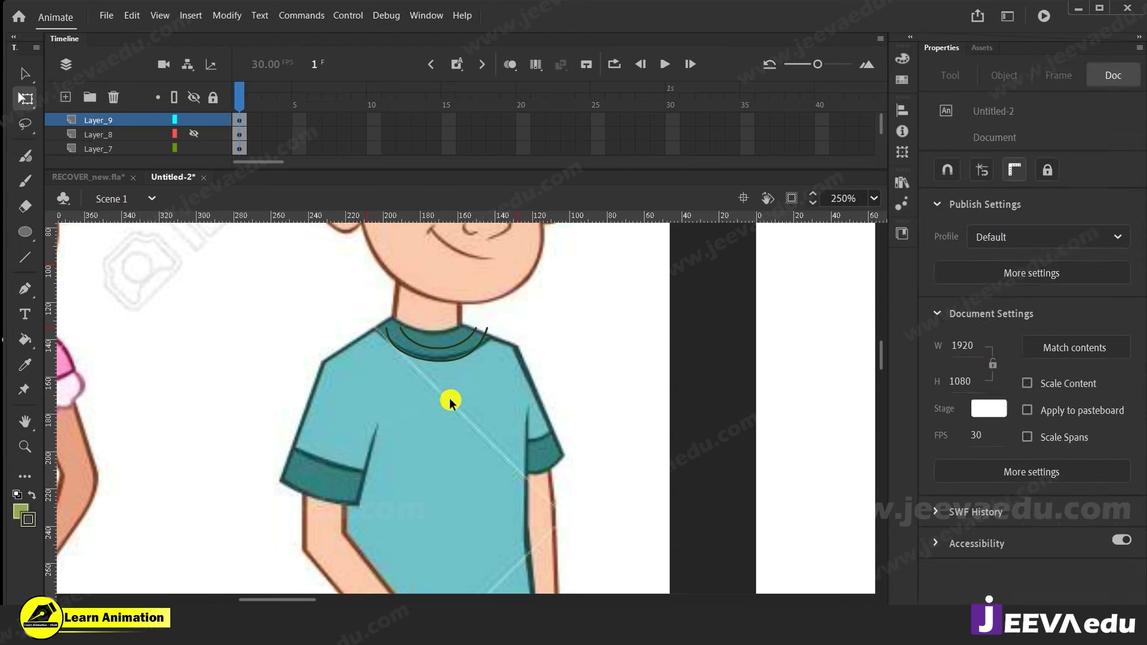
# Reshape the two collar arcs along the reference and join their left ends with a curved line over the shoulder
pyautogui.press('z')
pyautogui.click(435, 350)
pyautogui.click(435, 351)
pyautogui.moveTo(429, 380); pyautogui.dragTo(410, 379)
pyautogui.press('v')
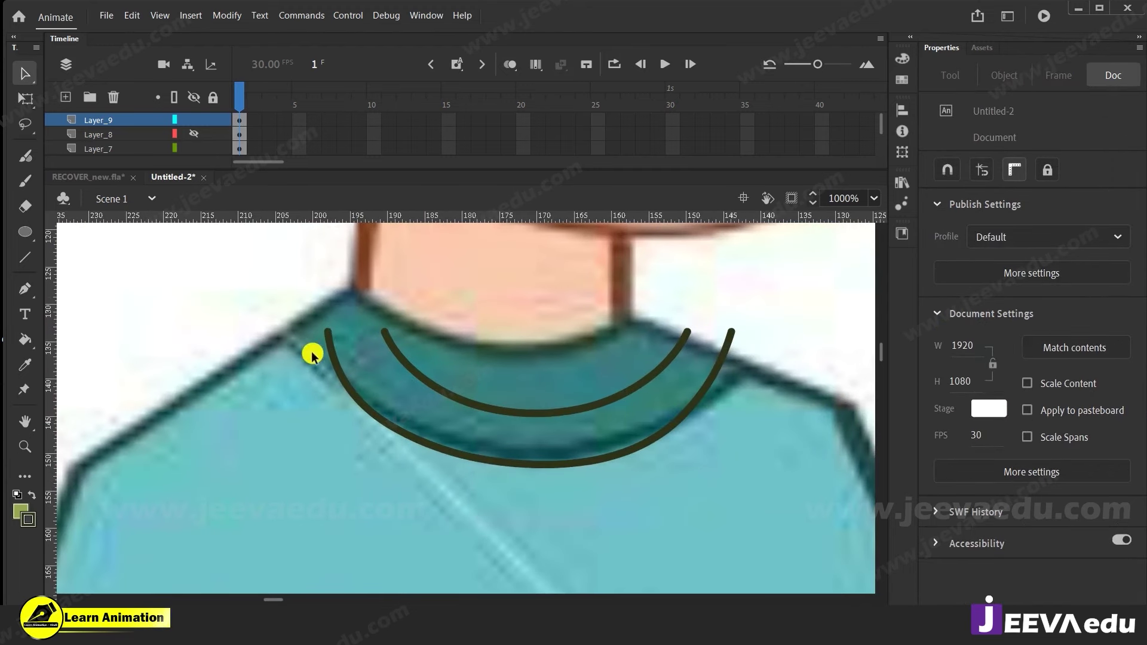
pyautogui.moveTo(494, 463); pyautogui.dragTo(510, 478)
pyautogui.moveTo(526, 413); pyautogui.dragTo(526, 418)
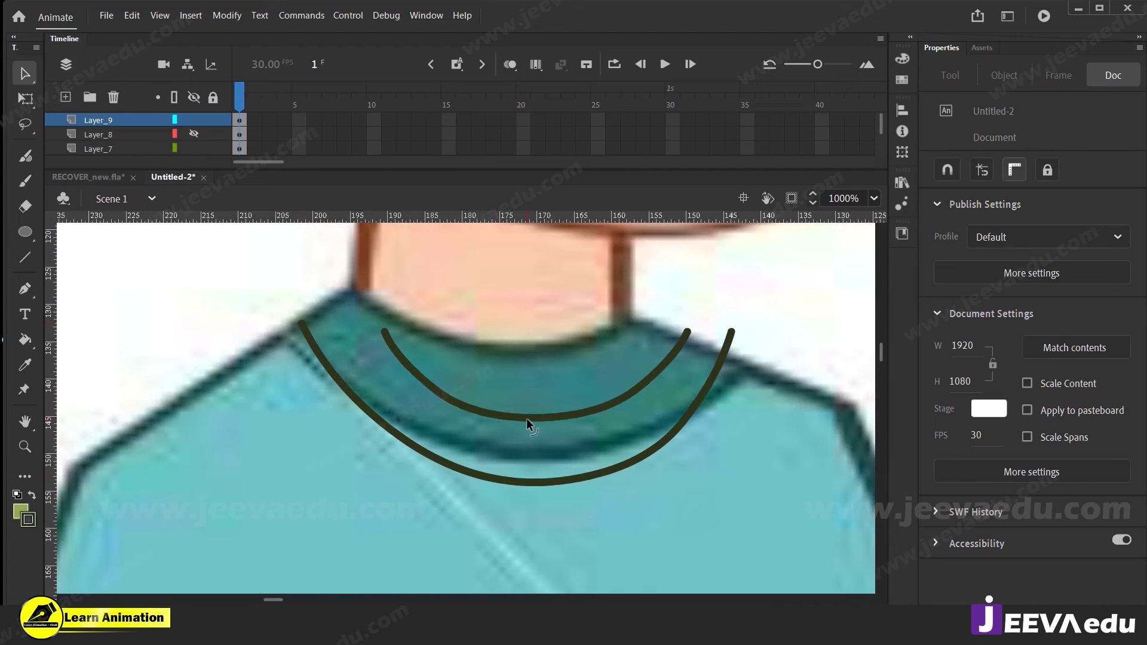
pyautogui.moveTo(383, 332); pyautogui.dragTo(303, 329)
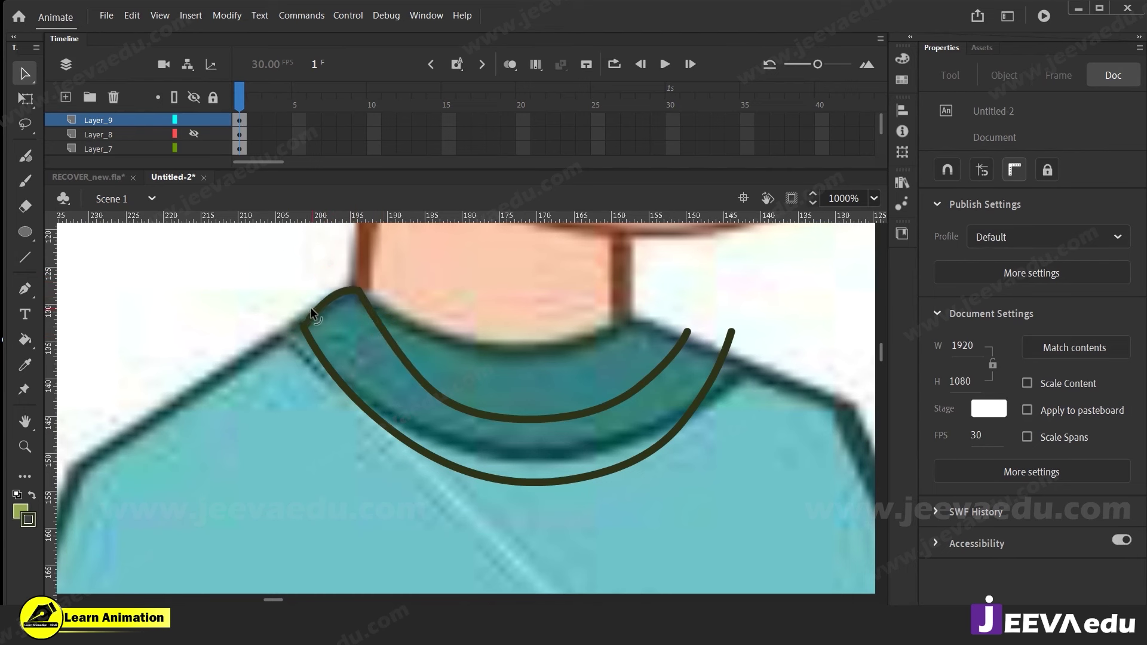
# Move the inner arc's right end to the neck, trim the overhanging line ends and close the collar's right side
pyautogui.moveTo(680, 344); pyautogui.dragTo(767, 364)
pyautogui.click(755, 360)
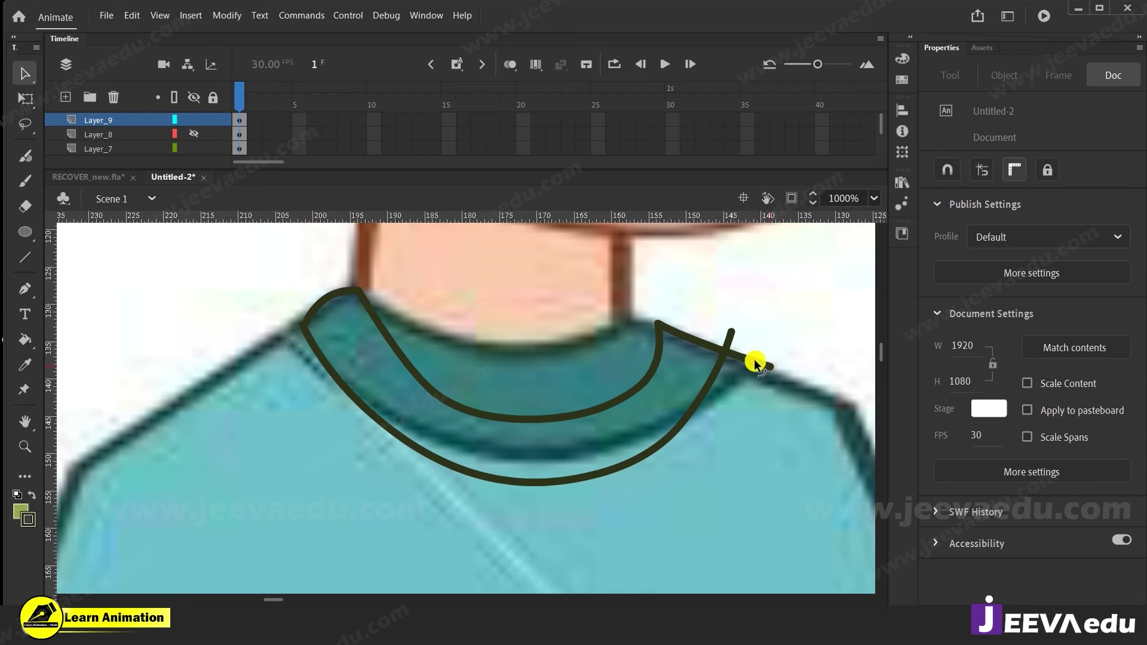
pyautogui.press('Delete')
pyautogui.click(730, 337)
pyautogui.moveTo(659, 327); pyautogui.dragTo(718, 359)
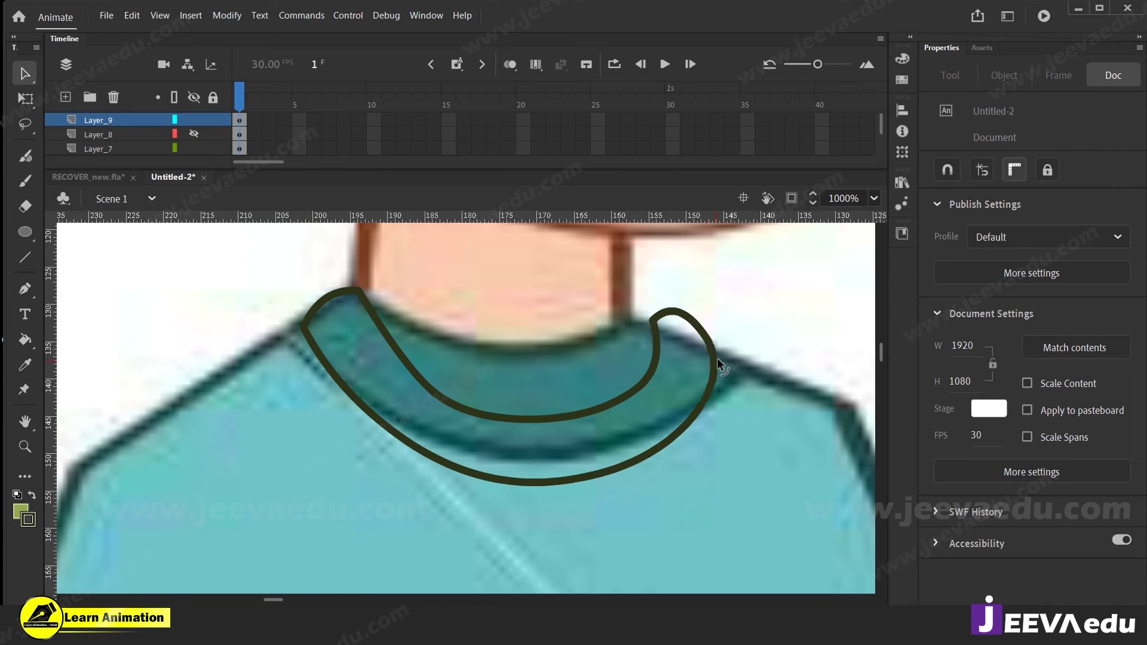
# Bend the collar's outer and inner arcs slightly lower across the chest
pyautogui.moveTo(565, 479); pyautogui.dragTo(563, 492)
pyautogui.moveTo(551, 420); pyautogui.dragTo(554, 428)
pyautogui.moveTo(392, 438); pyautogui.dragTo(406, 457)
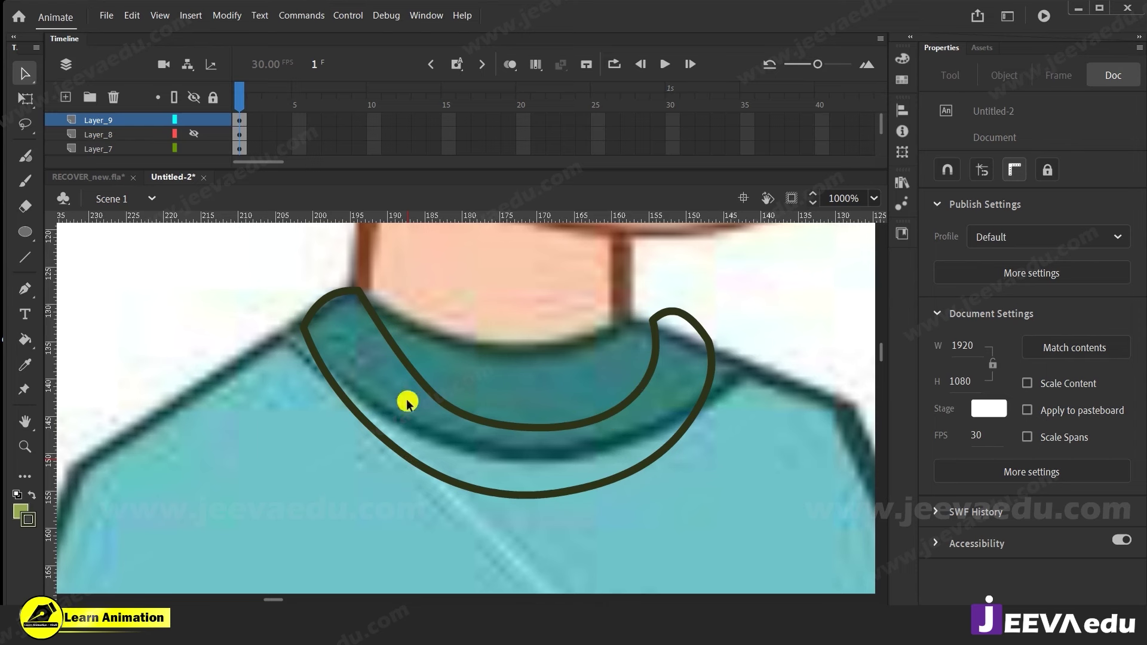
# Show the T-shirt body's layer again and fill the collar with the current green
pyautogui.press('z')
pyautogui.keyDown('alt'); pyautogui.click(554, 411); pyautogui.keyUp('alt')
pyautogui.keyDown('alt'); pyautogui.click(555, 411); pyautogui.keyUp('alt')
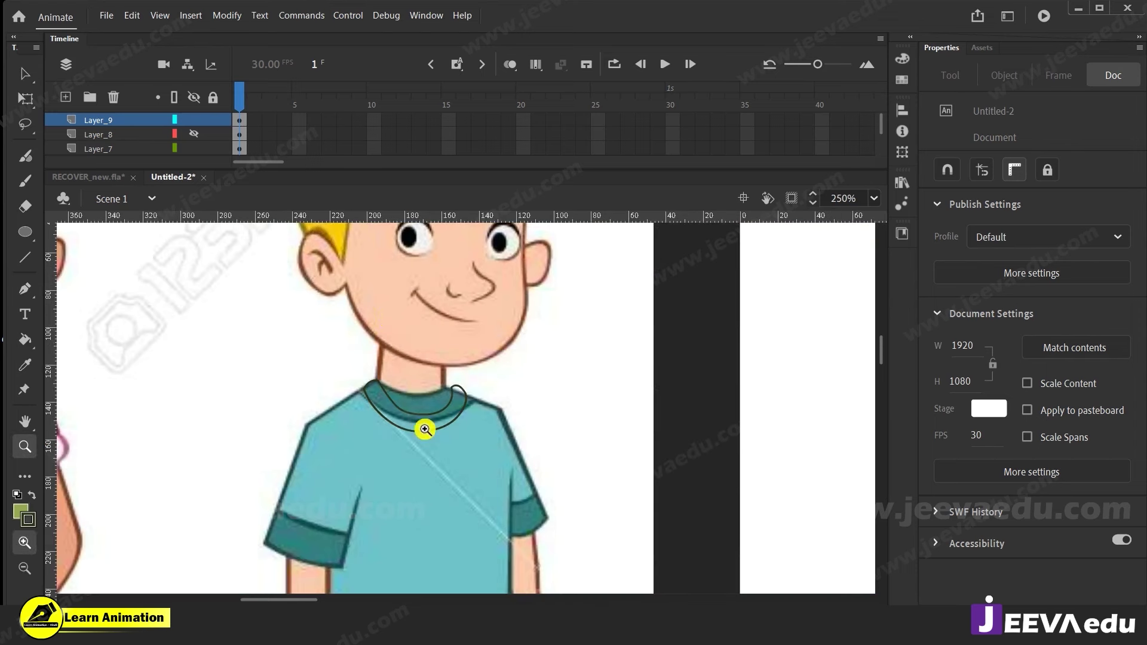
pyautogui.click(193, 133)
pyautogui.click(387, 428)
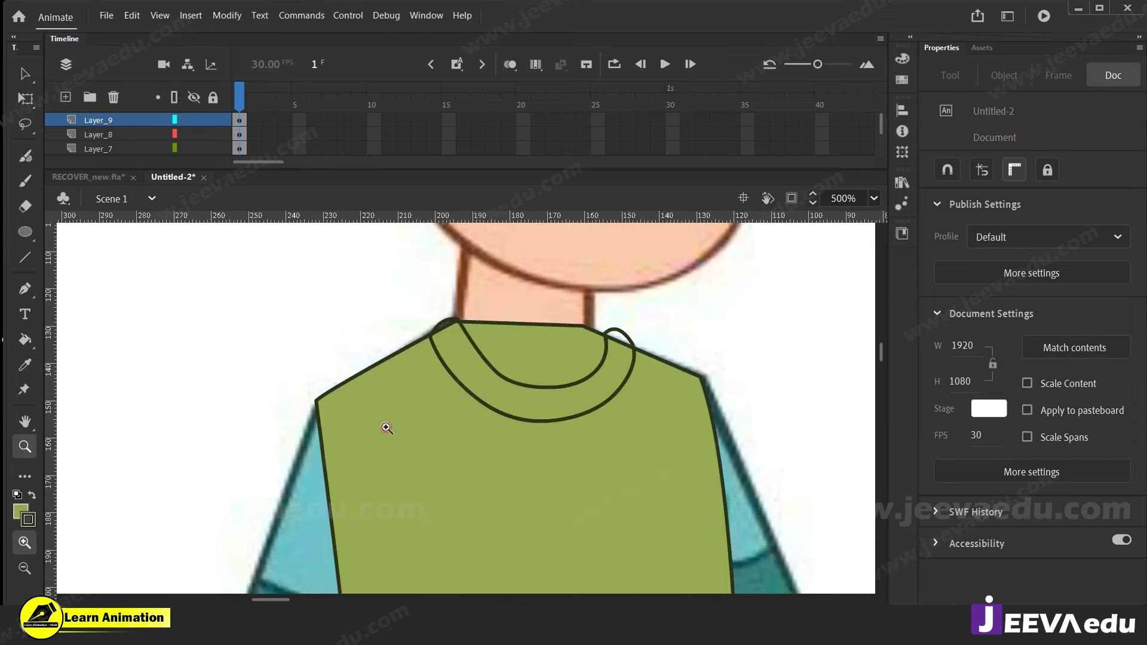
pyautogui.moveTo(556, 436); pyautogui.dragTo(512, 440)
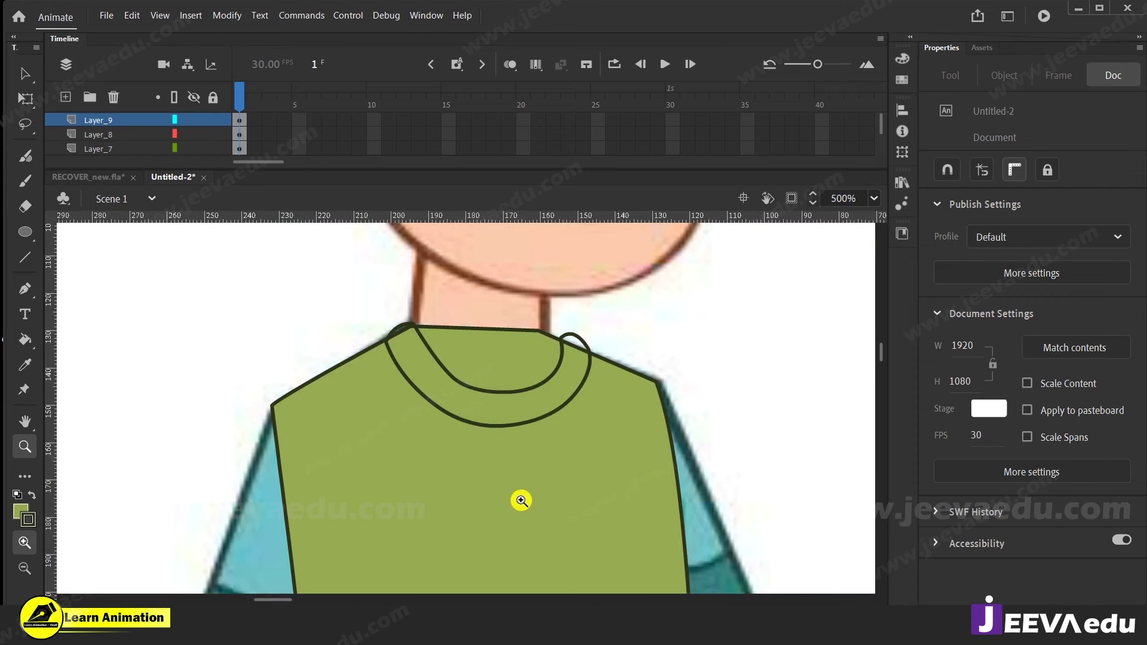
pyautogui.press('k')
pyautogui.click(526, 407)
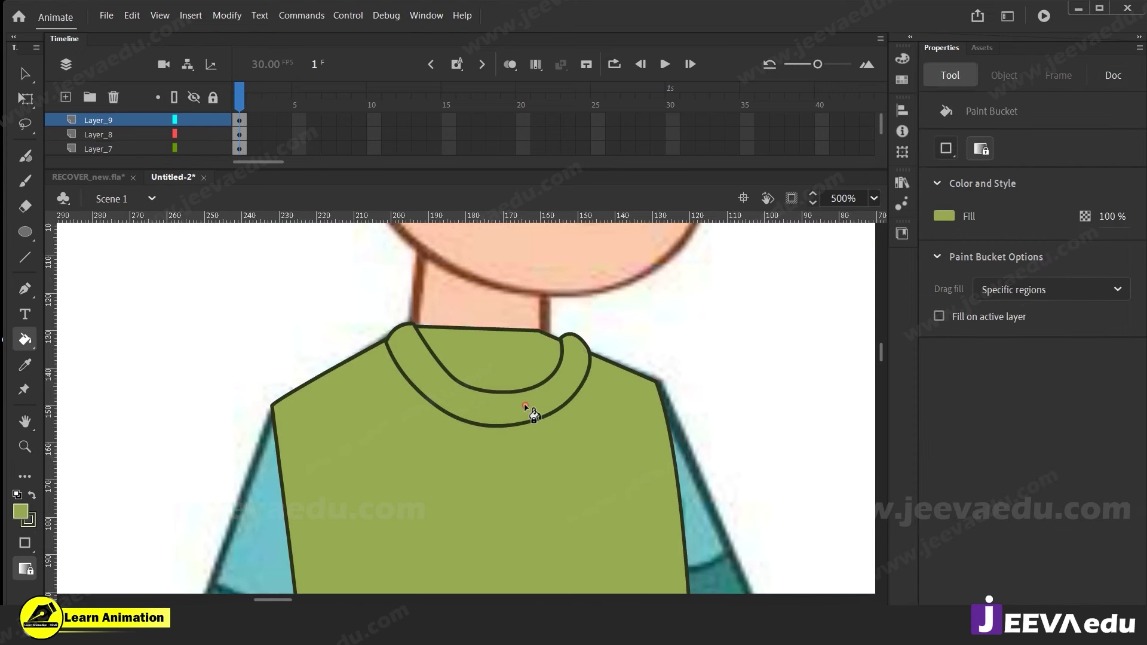
# Look over the reference characters' clothing in both images for a suitable collar colour
pyautogui.press('z')
pyautogui.keyDown('alt'); pyautogui.click(572, 416); pyautogui.keyUp('alt')
pyautogui.keyDown('alt'); pyautogui.click(583, 428); pyautogui.keyUp('alt')
pyautogui.keyDown('alt'); pyautogui.click(579, 462); pyautogui.keyUp('alt')
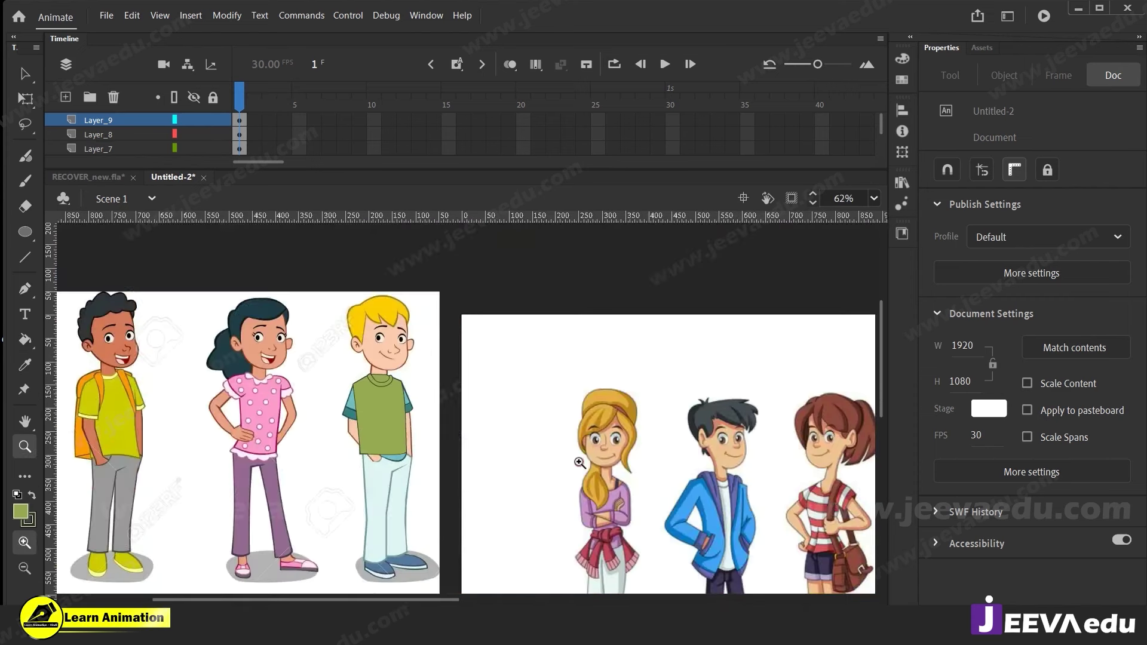
pyautogui.moveTo(743, 519); pyautogui.dragTo(543, 487)
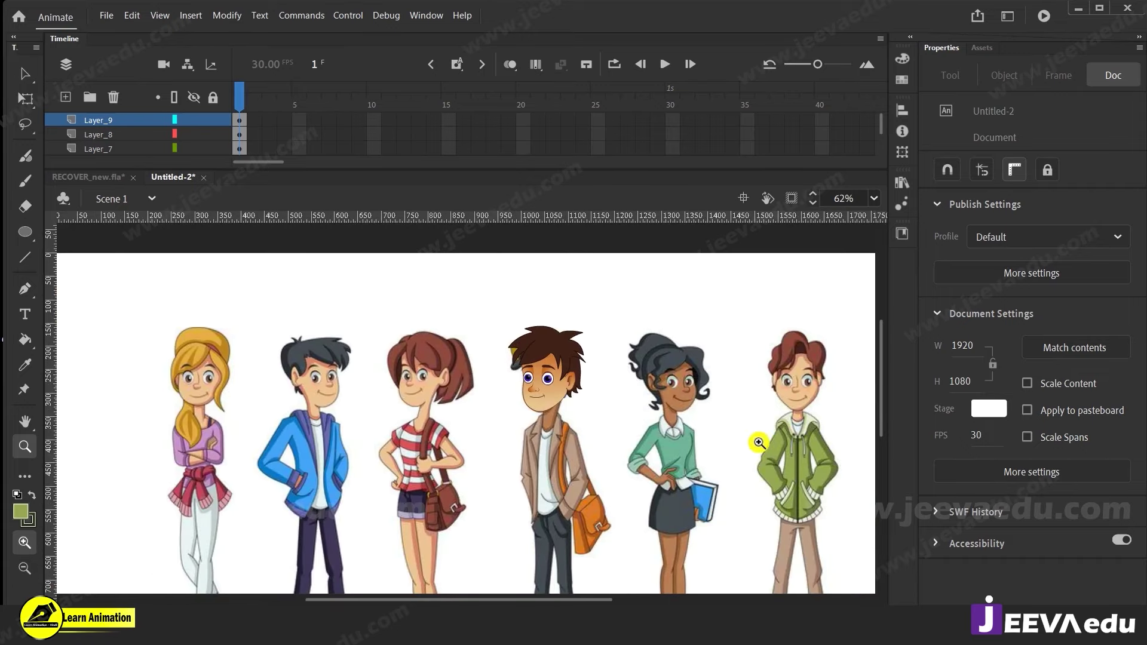
pyautogui.click(759, 440)
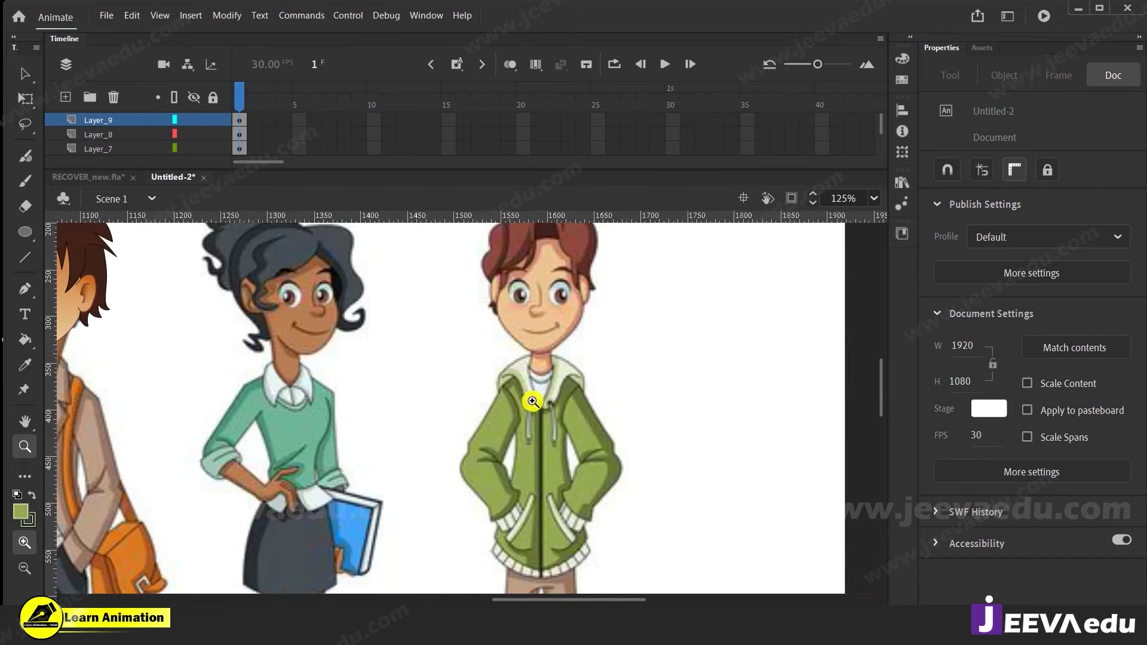
pyautogui.keyDown('alt'); pyautogui.click(389, 453); pyautogui.keyUp('alt')
pyautogui.keyDown('alt'); pyautogui.click(390, 453); pyautogui.keyUp('alt')
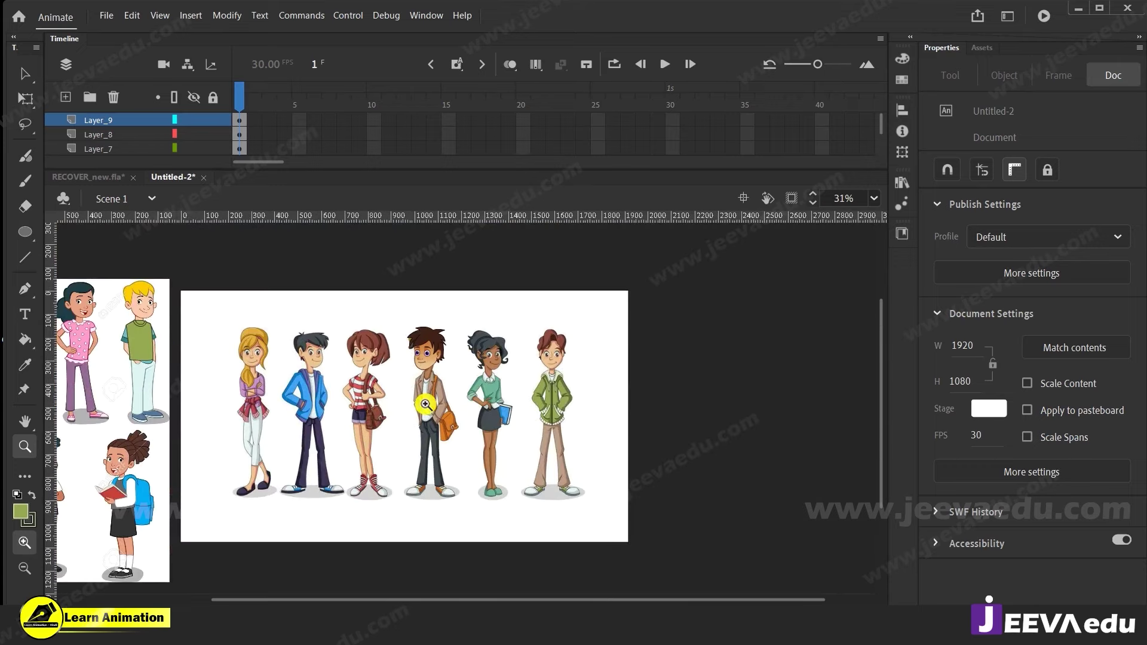
pyautogui.click(208, 364)
pyautogui.click(382, 358)
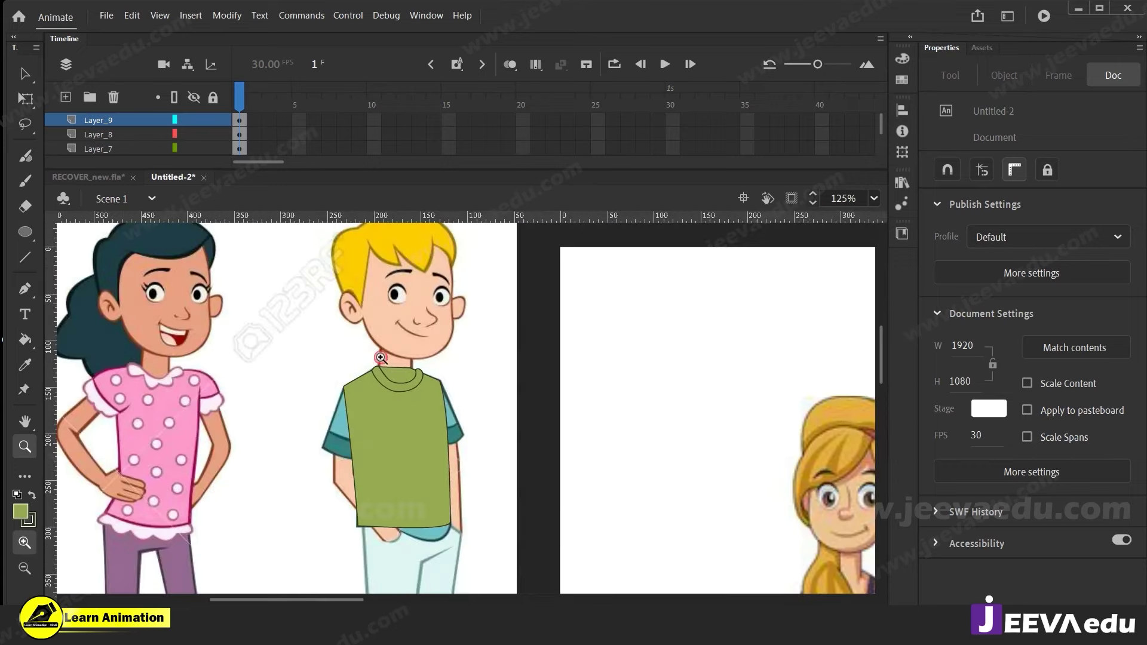
pyautogui.click(418, 406)
pyautogui.keyDown('alt'); pyautogui.click(510, 405); pyautogui.keyUp('alt')
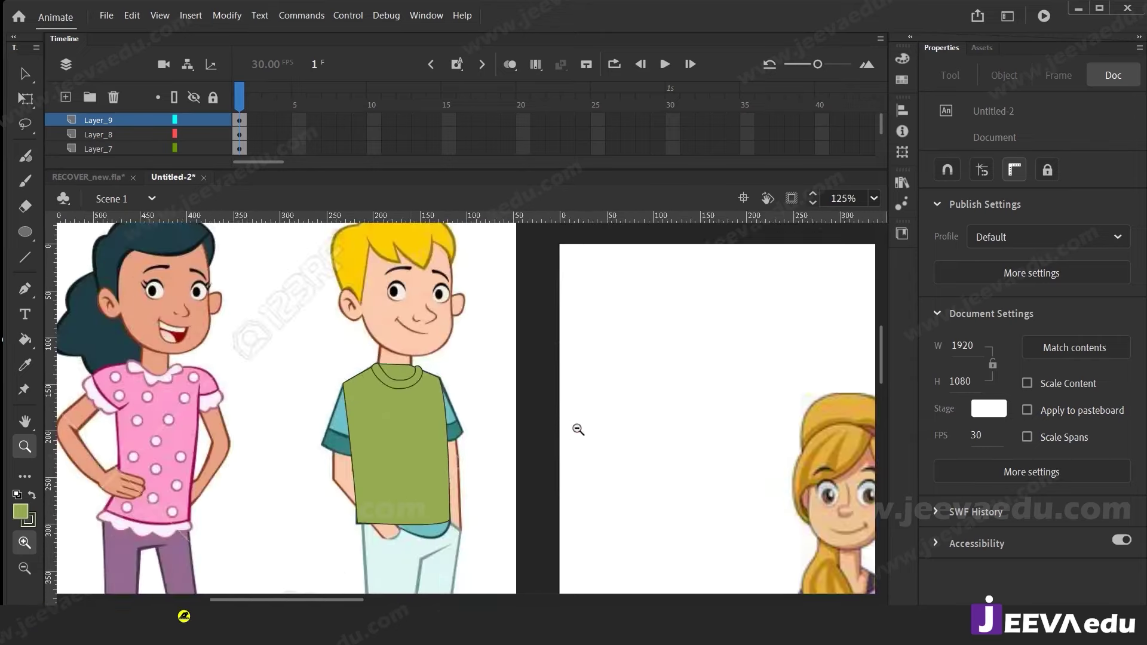
pyautogui.keyDown('alt'); pyautogui.click(579, 430); pyautogui.keyUp('alt')
pyautogui.moveTo(673, 476); pyautogui.dragTo(716, 445)
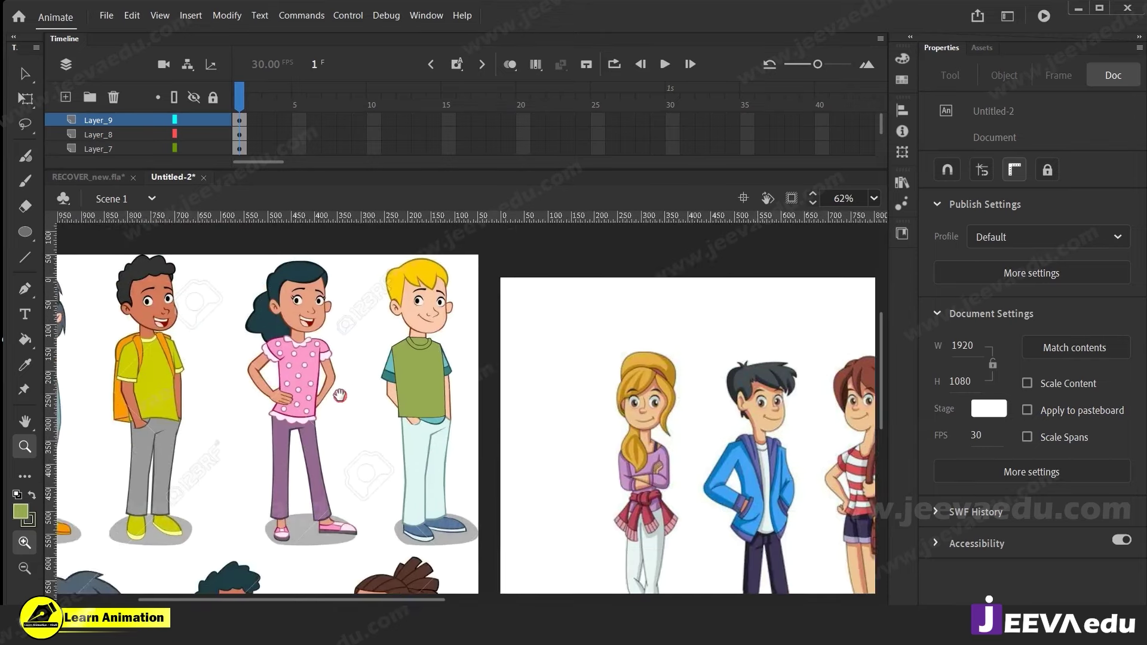
# Sample the light yellow from the yellow T-shirt's collar and fill the traced collar with it
pyautogui.click(337, 372)
pyautogui.press('i')
pyautogui.click(86, 346)
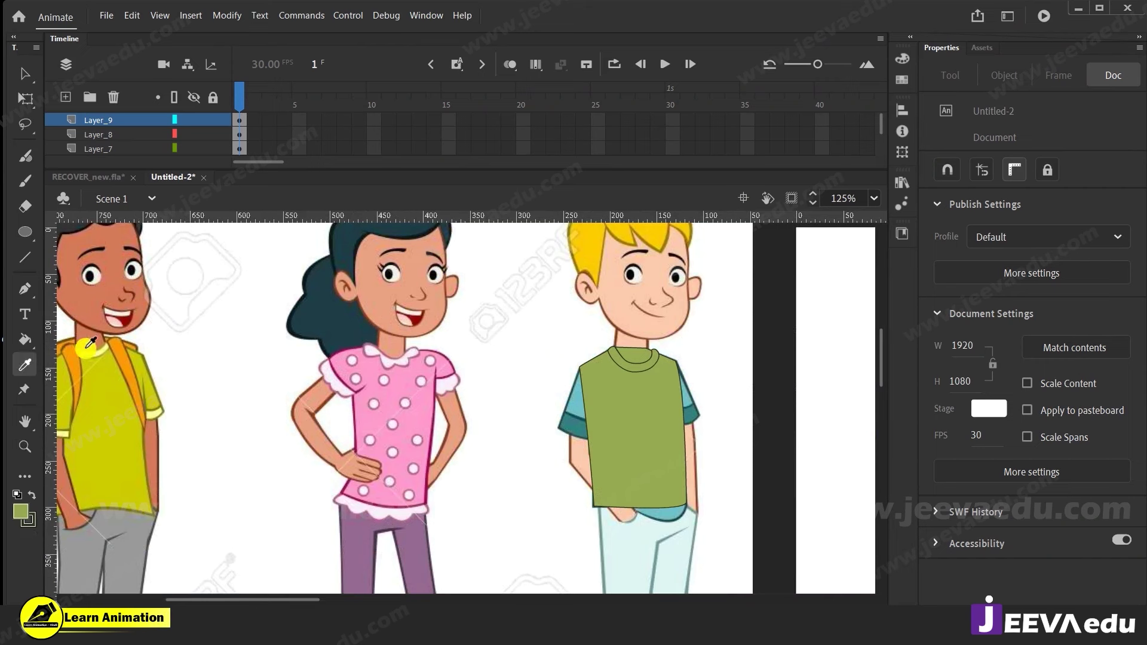
pyautogui.click(621, 360)
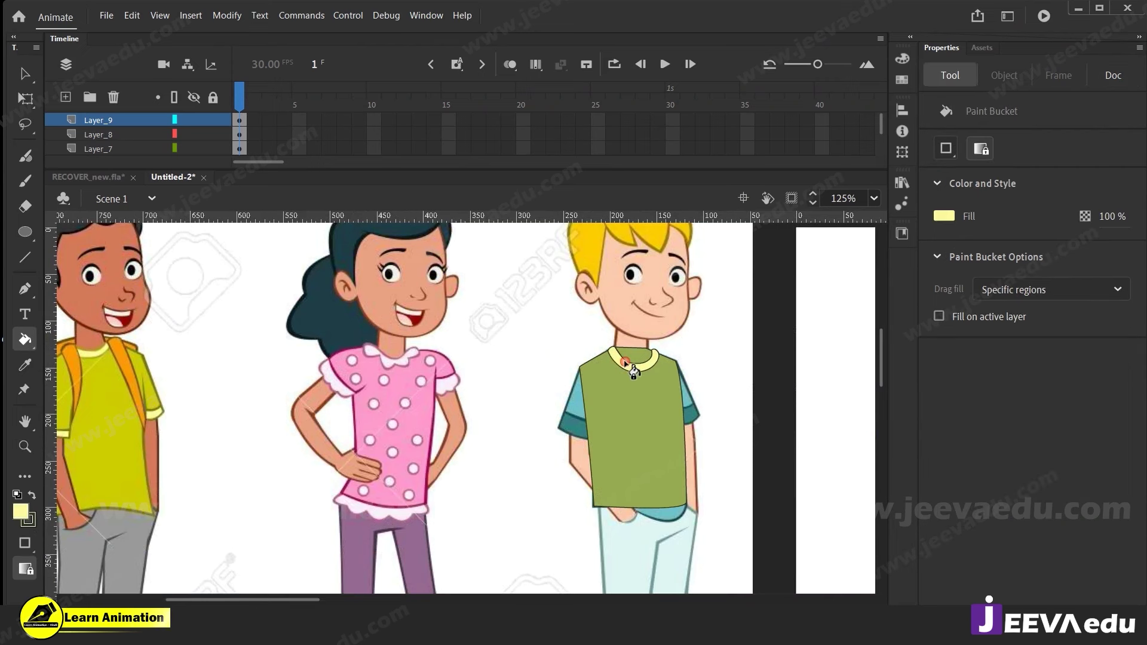
# Select the yellow collar's fill together with its outline and group them
pyautogui.press('z')
pyautogui.click(610, 364)
pyautogui.click(610, 366)
pyautogui.moveTo(619, 429); pyautogui.dragTo(605, 430)
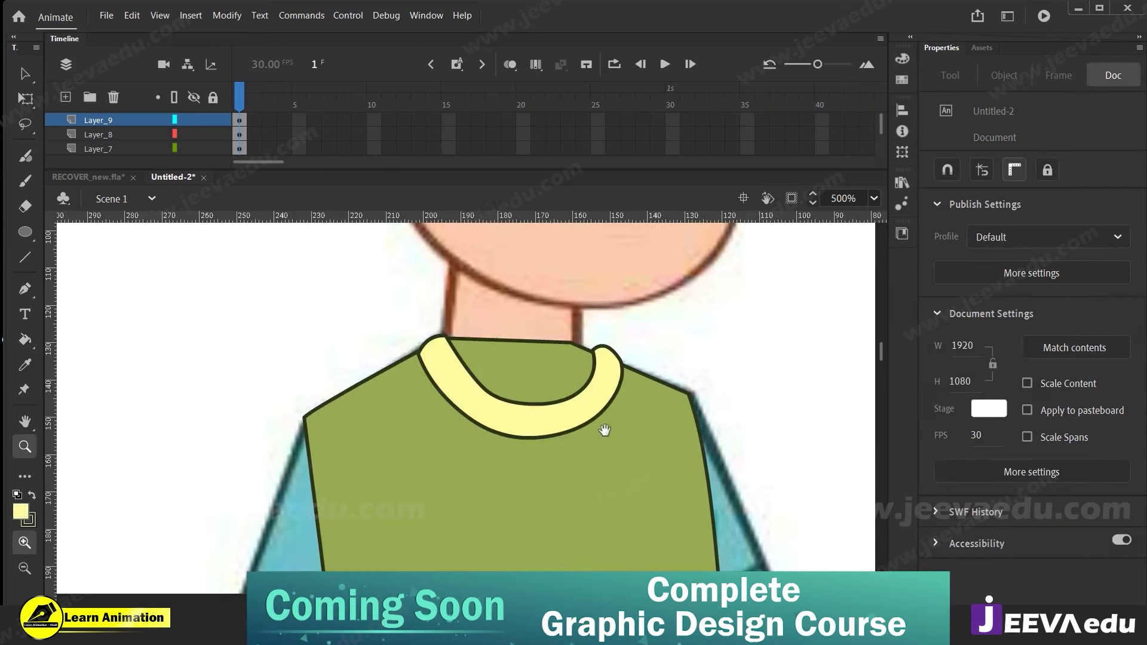
pyautogui.press('v')
pyautogui.doubleClick(549, 426)
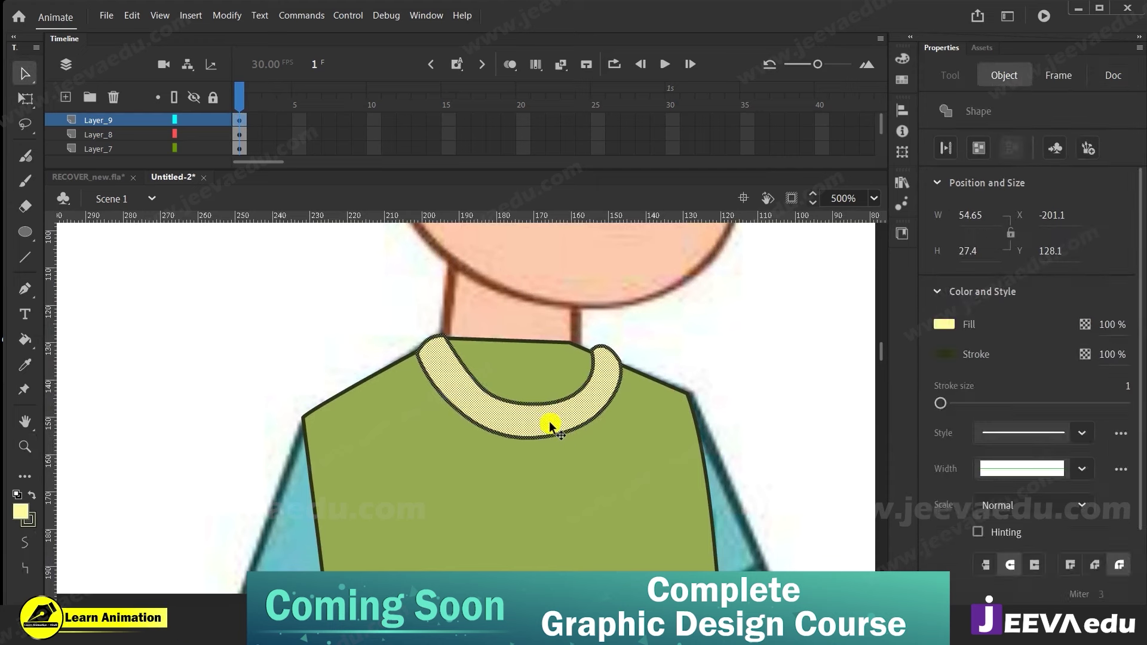
pyautogui.hotkey('ctrl', 'g')
# Inside the T-shirt body's group, reshape the straight neckline into a curve hidden beneath the collar, then leave the group
pyautogui.click(526, 386)
pyautogui.doubleClick(477, 358)
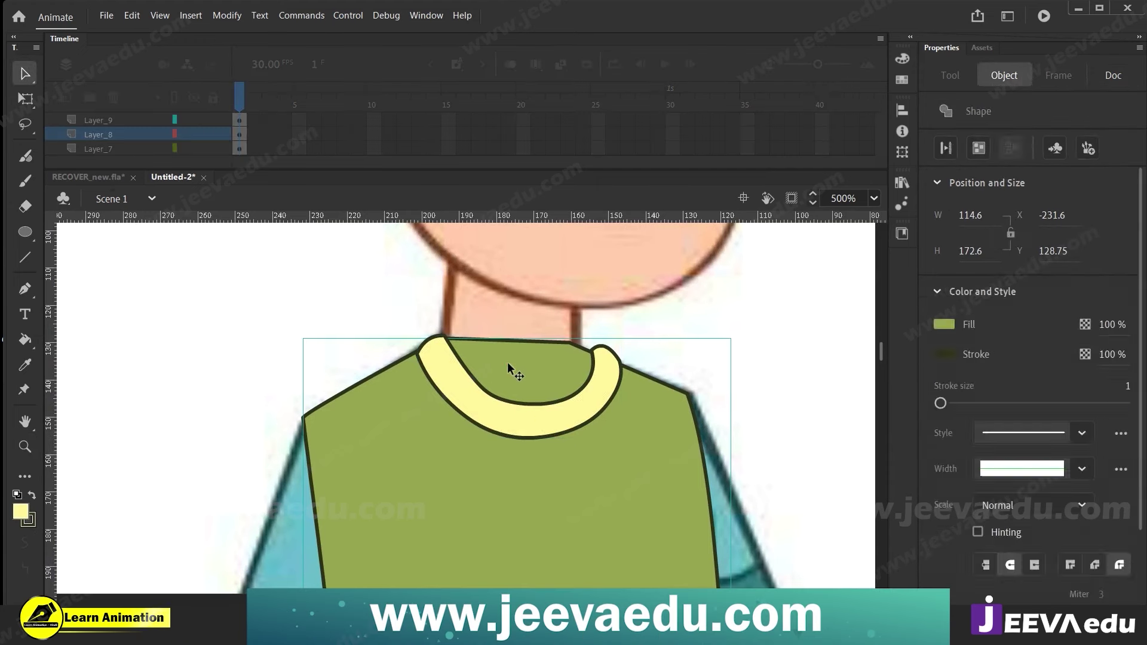
pyautogui.doubleClick(507, 362)
pyautogui.moveTo(498, 339); pyautogui.dragTo(454, 392)
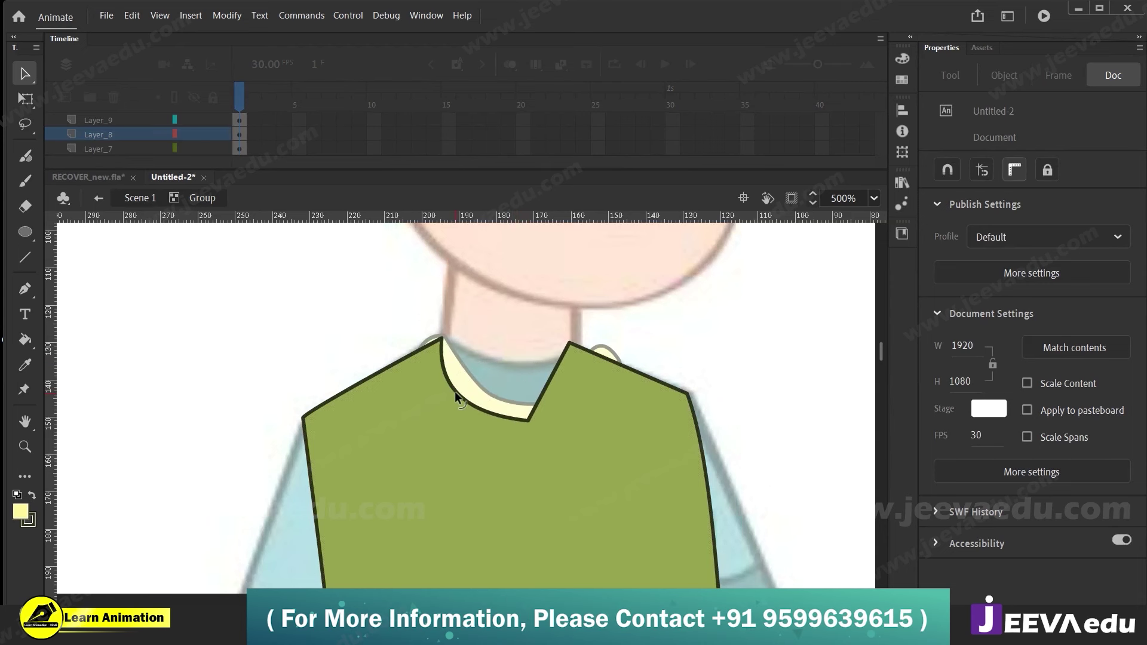
pyautogui.moveTo(554, 379); pyautogui.dragTo(579, 387)
pyautogui.moveTo(569, 342); pyautogui.dragTo(616, 360)
pyautogui.doubleClick(648, 317)
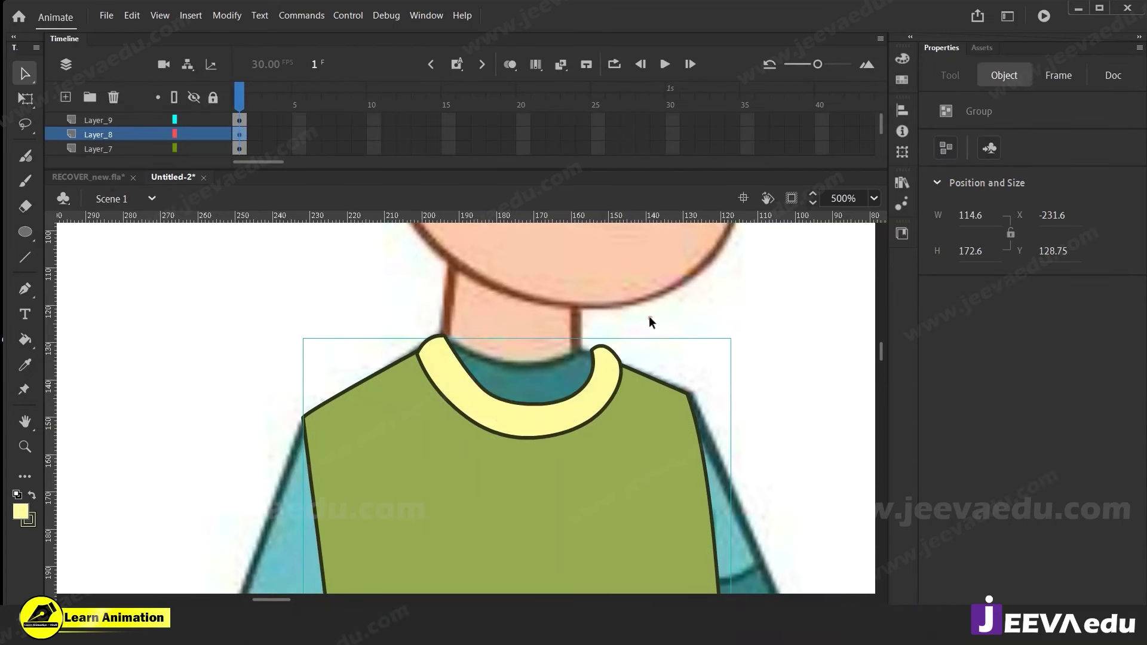
# Add a new layer above the collar layer and draw a rectangle about 18 by 18 px on the neck
pyautogui.press('z')
pyautogui.keyDown('alt'); pyautogui.click(541, 460); pyautogui.keyUp('alt')
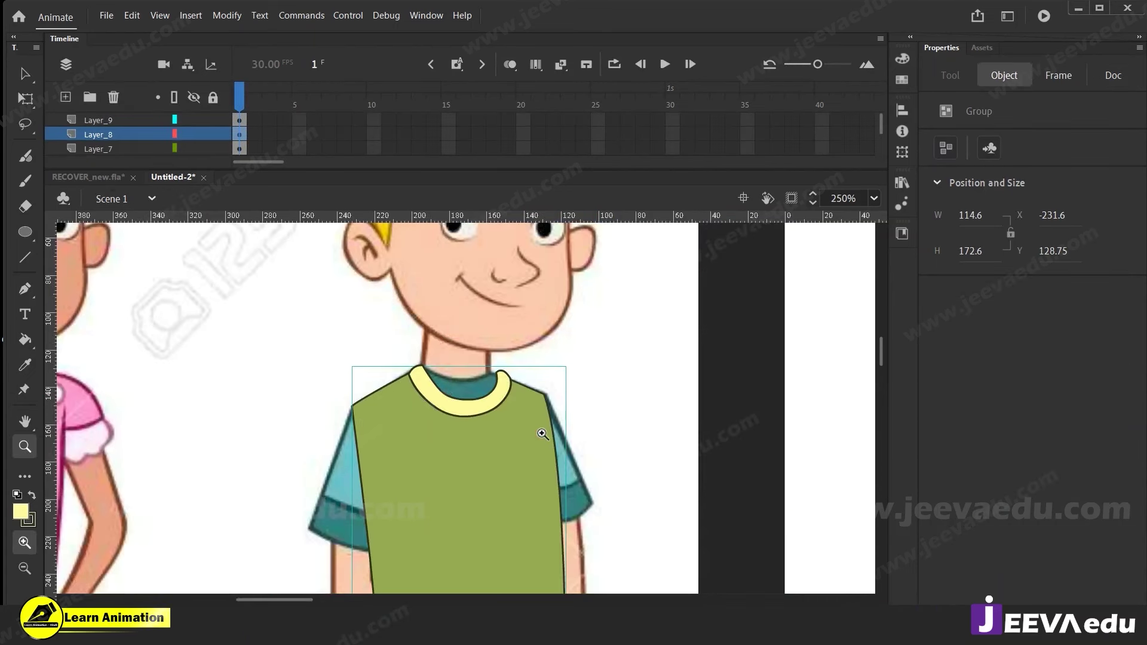
pyautogui.keyDown('alt'); pyautogui.click(489, 465); pyautogui.keyUp('alt')
pyautogui.click(462, 405)
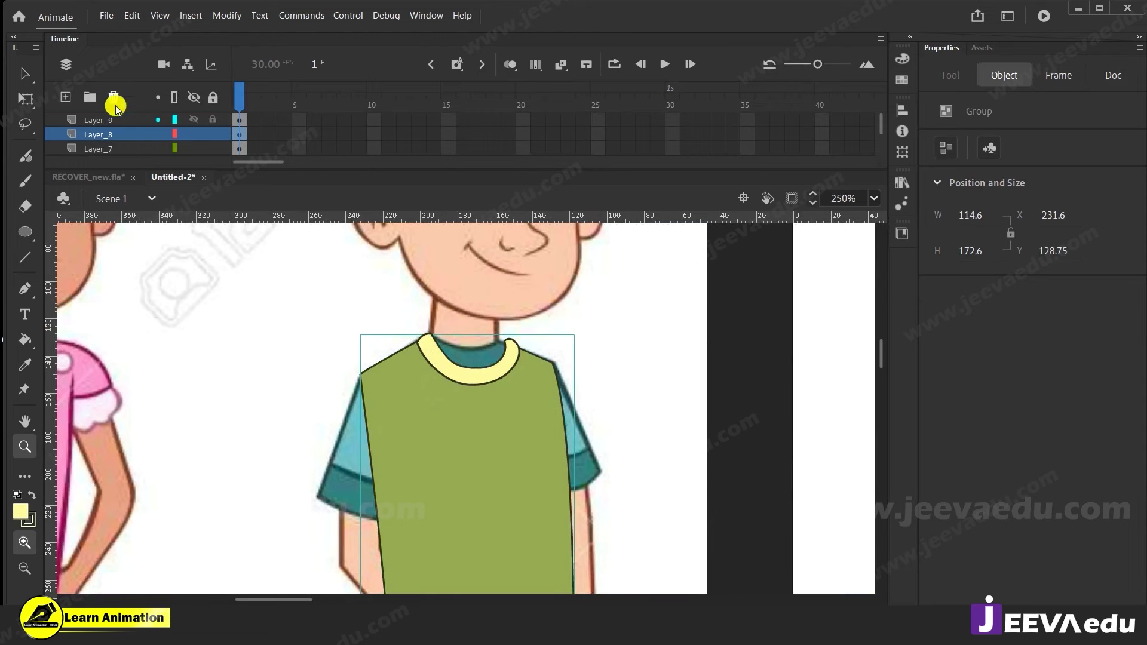
pyautogui.click(99, 120)
pyautogui.click(66, 98)
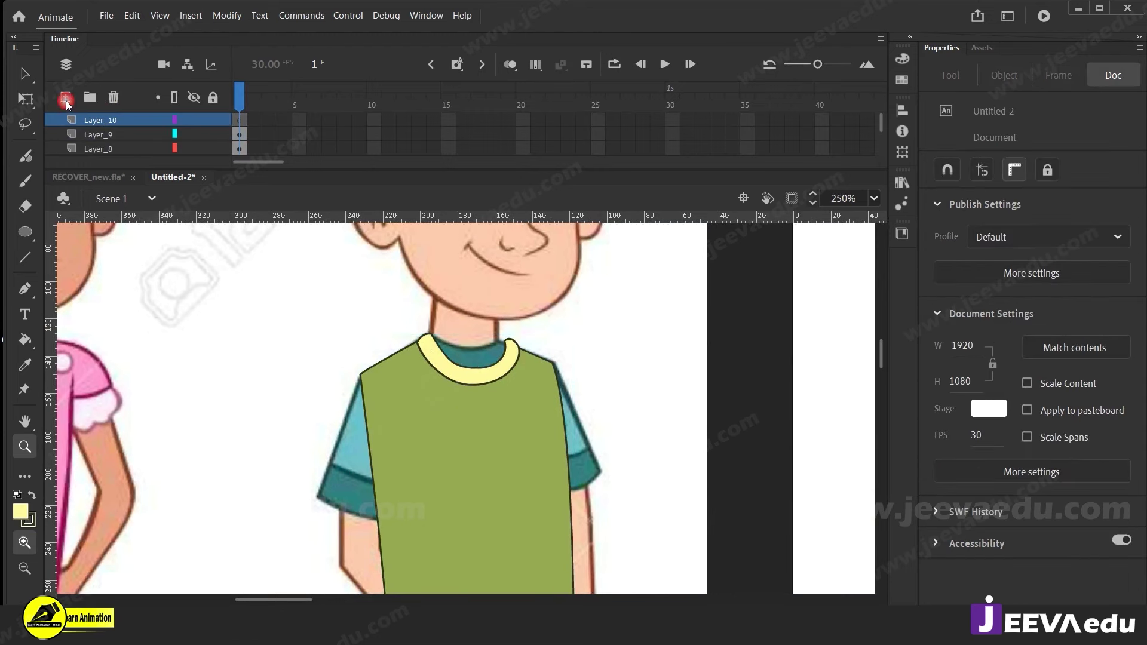
pyautogui.click(26, 232)
pyautogui.click(72, 234)
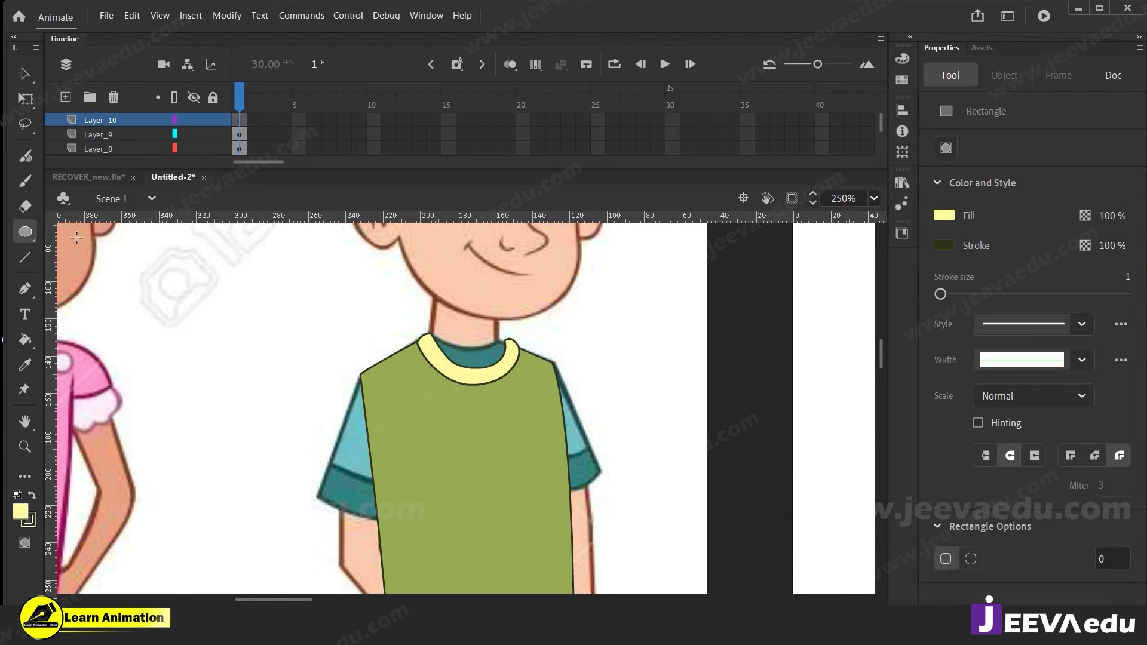
pyautogui.moveTo(449, 322); pyautogui.dragTo(483, 356)
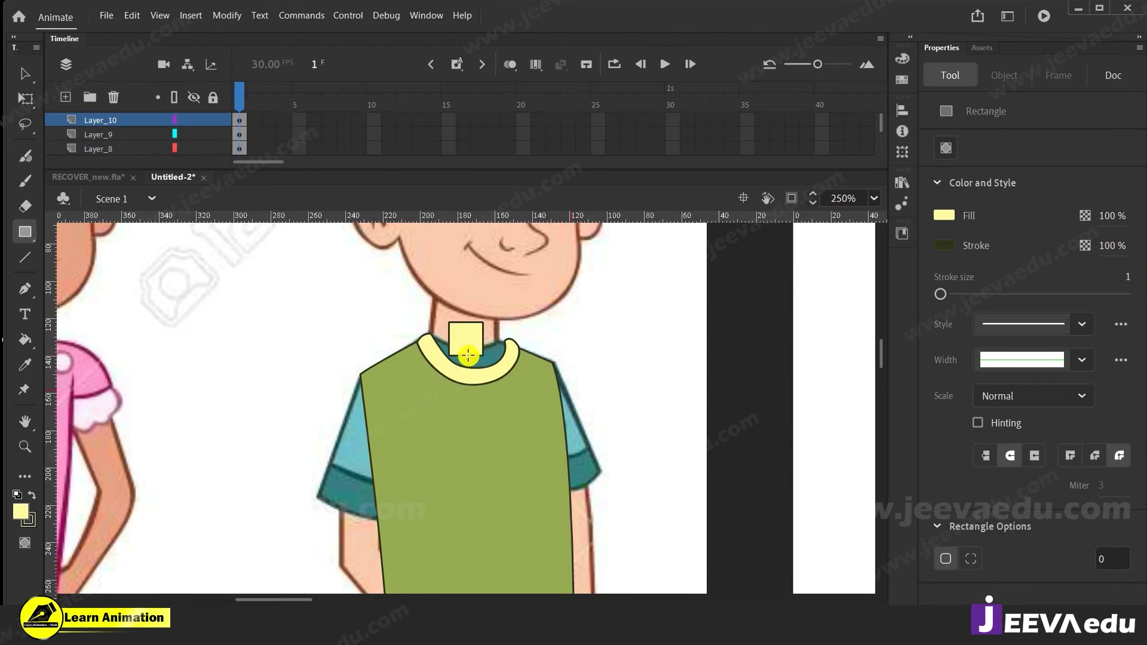
# Select the neck square and set its fill to the light skin tone sampled from the drawn brown-haired boy's chin
pyautogui.press('z')
pyautogui.keyDown('alt'); pyautogui.click(483, 358); pyautogui.keyUp('alt')
pyautogui.keyDown('alt'); pyautogui.click(481, 392); pyautogui.keyUp('alt')
pyautogui.click(452, 417)
pyautogui.click(469, 435)
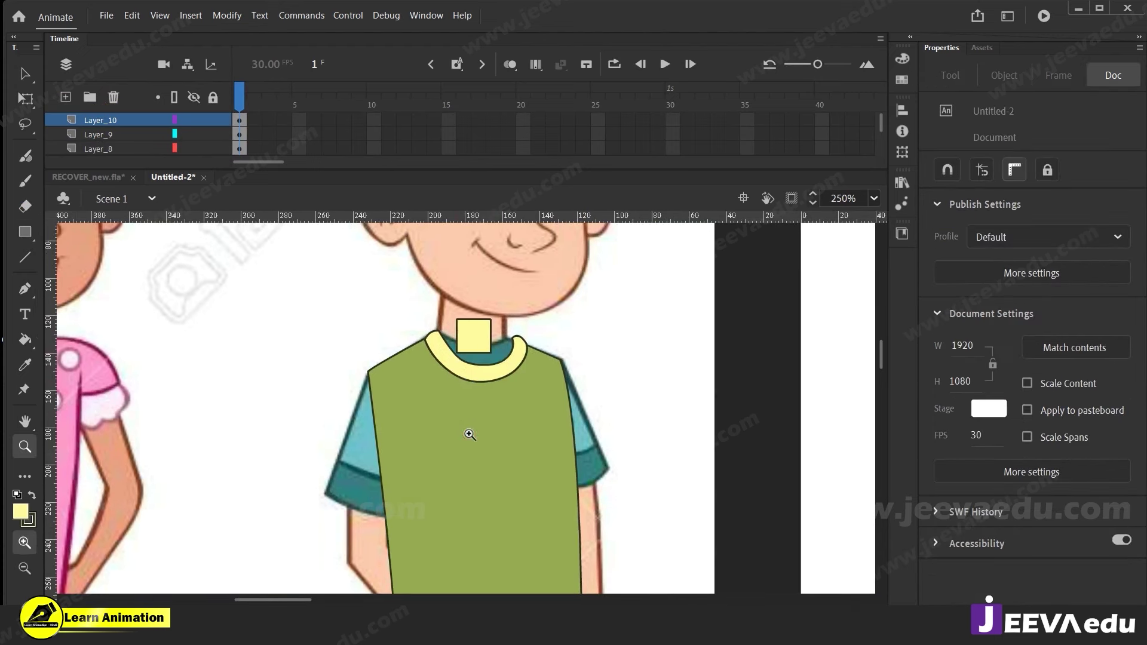
pyautogui.hscroll(5, 635, 410)
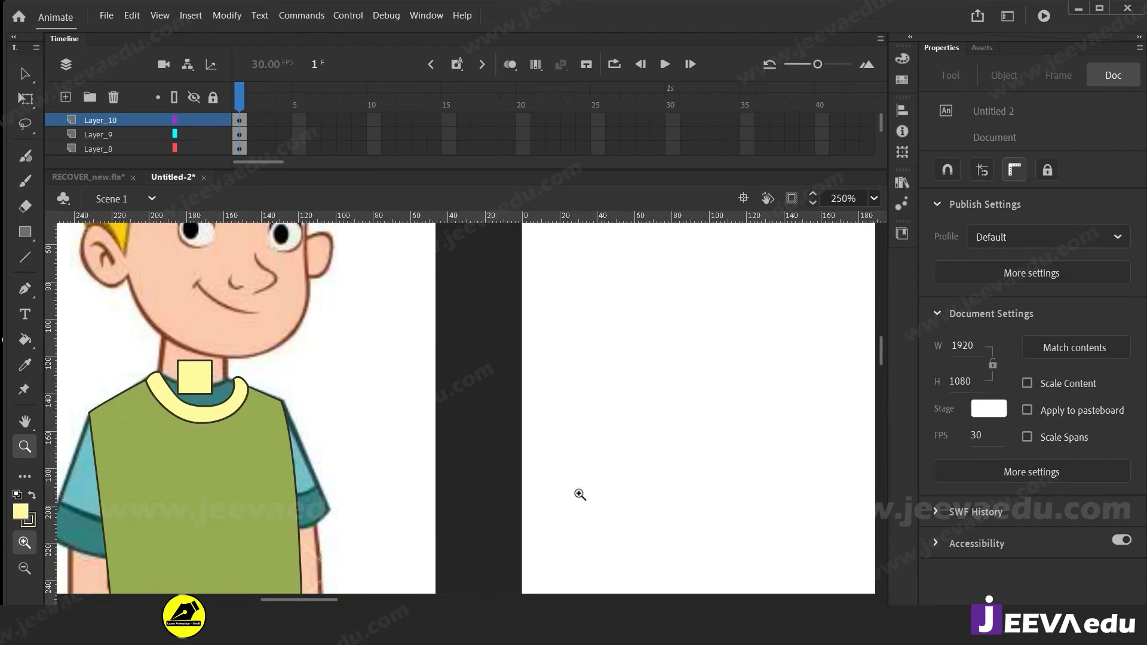
pyautogui.press('v')
pyautogui.click(205, 381)
pyautogui.moveTo(613, 441); pyautogui.dragTo(478, 443)
pyautogui.moveTo(569, 451); pyautogui.dragTo(675, 462)
pyautogui.doubleClick(171, 399)
pyautogui.moveTo(848, 458); pyautogui.dragTo(396, 441)
pyautogui.moveTo(777, 494); pyautogui.dragTo(264, 404)
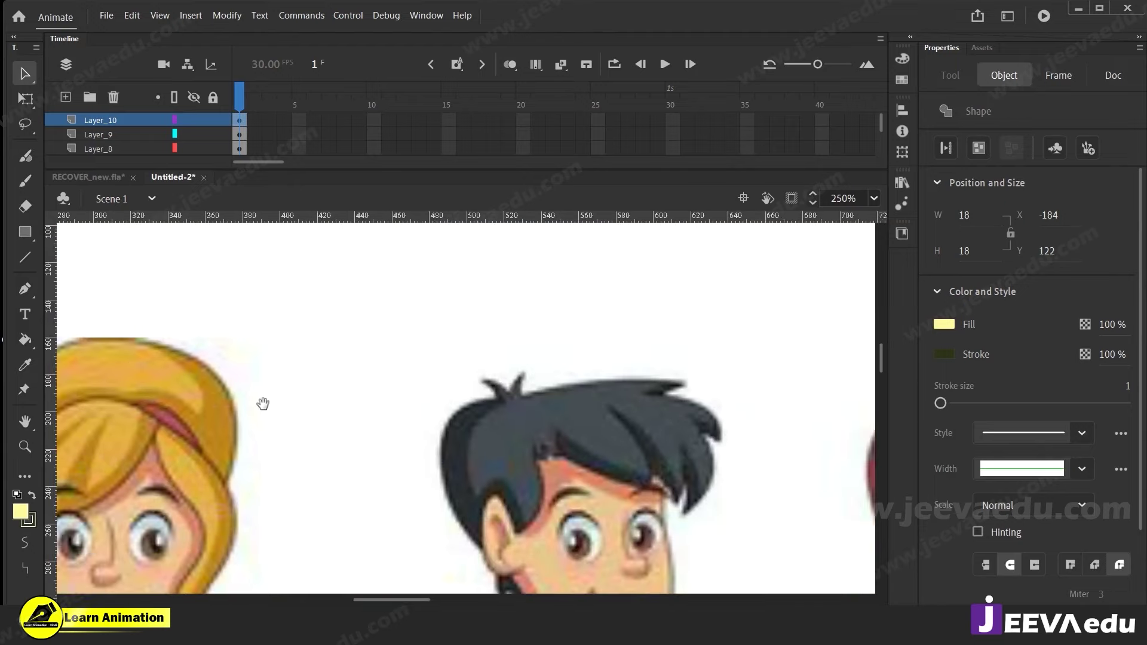
pyautogui.moveTo(822, 531); pyautogui.dragTo(400, 384)
pyautogui.hscroll(10, 400, 384)
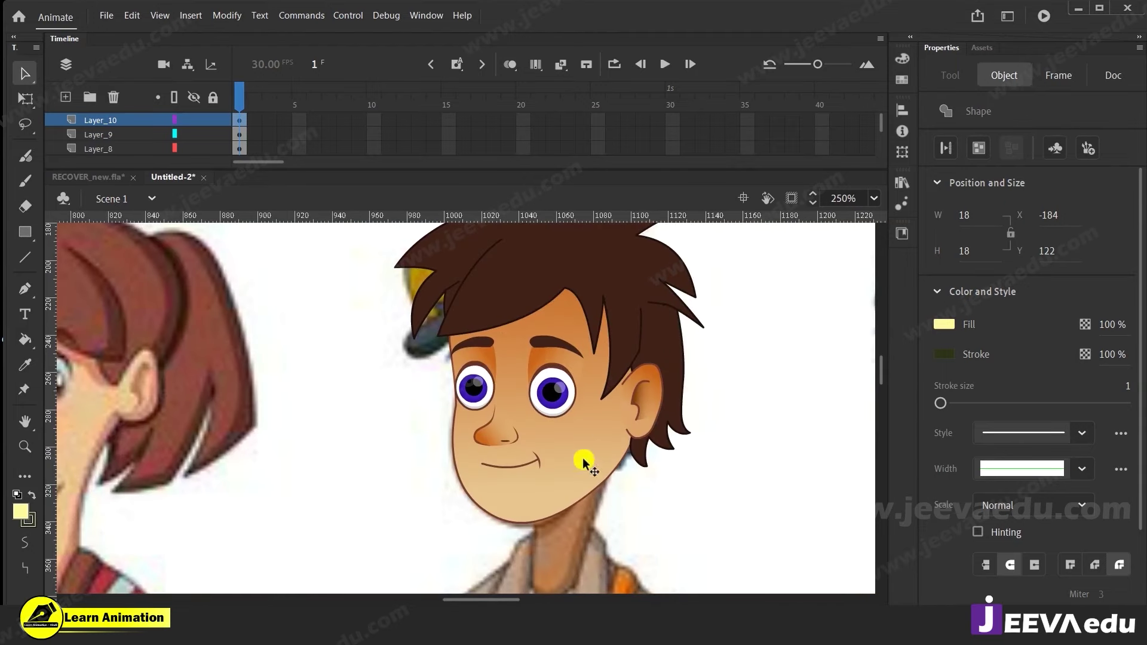
pyautogui.click(558, 504)
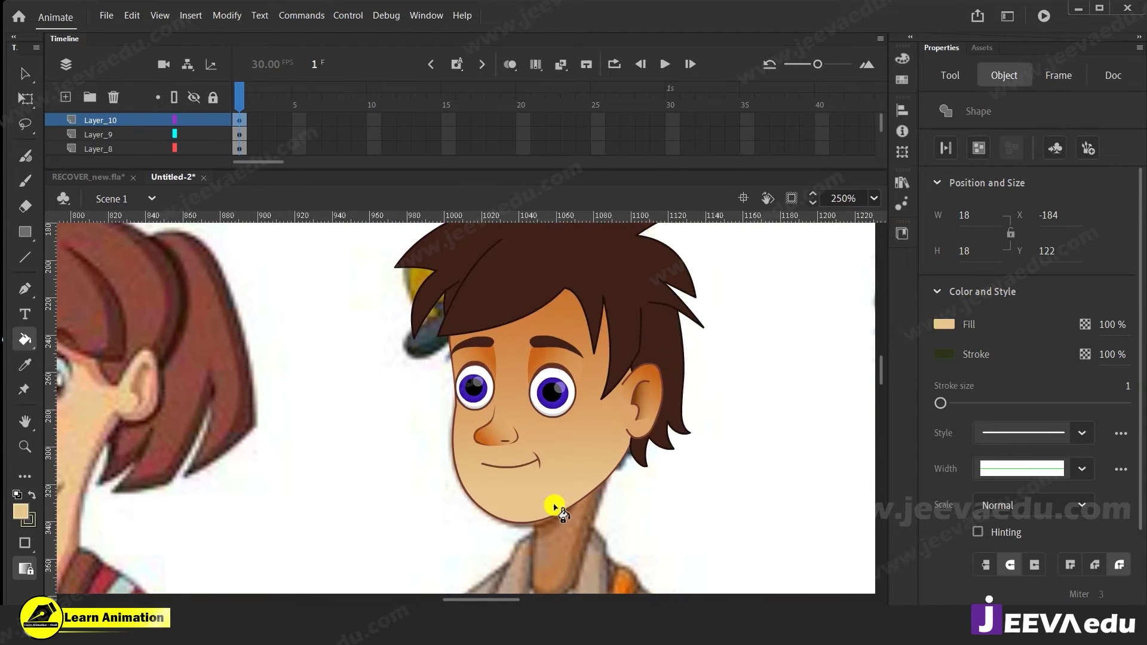
# Set the neck square's stroke to the brown sampled from the drawn boy's face outline
pyautogui.click(537, 515)
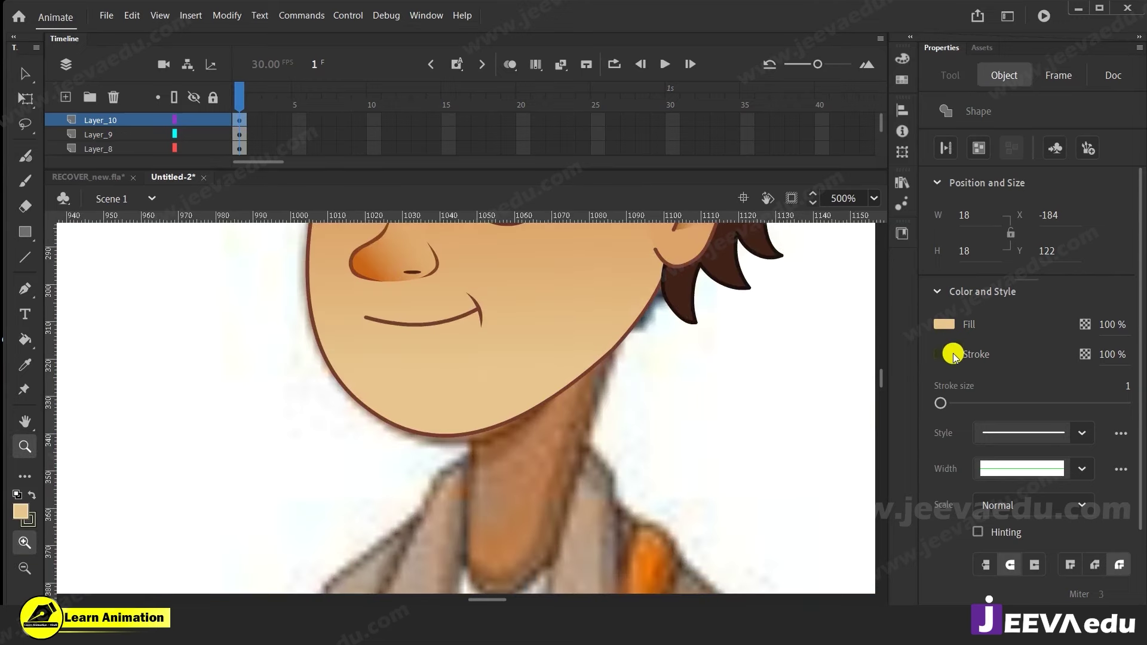
pyautogui.click(945, 358)
pyautogui.click(640, 316)
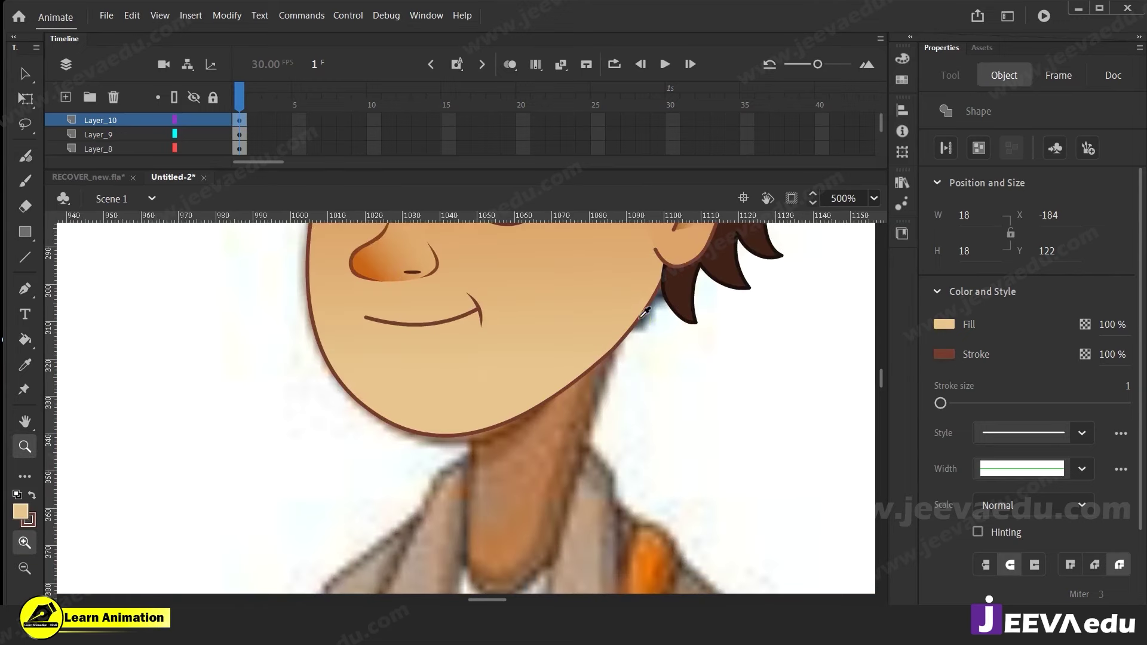
# Pull the neck square's lower right corner out to the collar and its upper right corner up under the chin
pyautogui.keyDown('alt'); pyautogui.click(330, 431); pyautogui.keyUp('alt')
pyautogui.keyDown('alt'); pyautogui.click(332, 432); pyautogui.keyUp('alt')
pyautogui.keyDown('alt'); pyautogui.click(337, 432); pyautogui.keyUp('alt')
pyautogui.keyDown('alt'); pyautogui.click(366, 437); pyautogui.keyUp('alt')
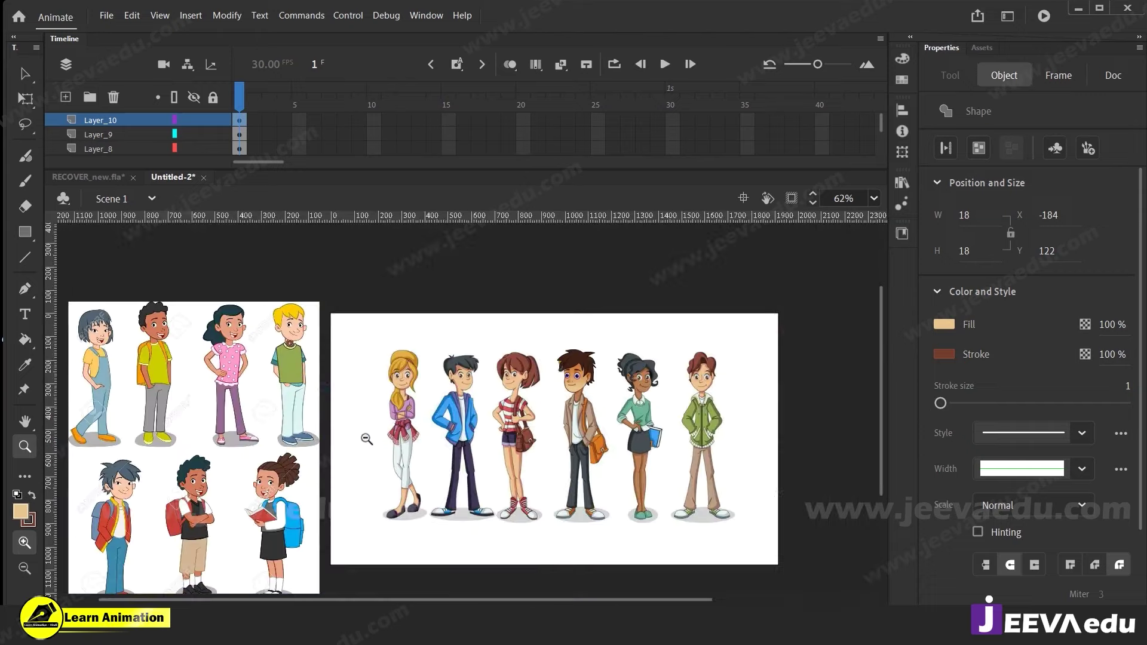
pyautogui.click(327, 396)
pyautogui.click(371, 384)
pyautogui.click(634, 429)
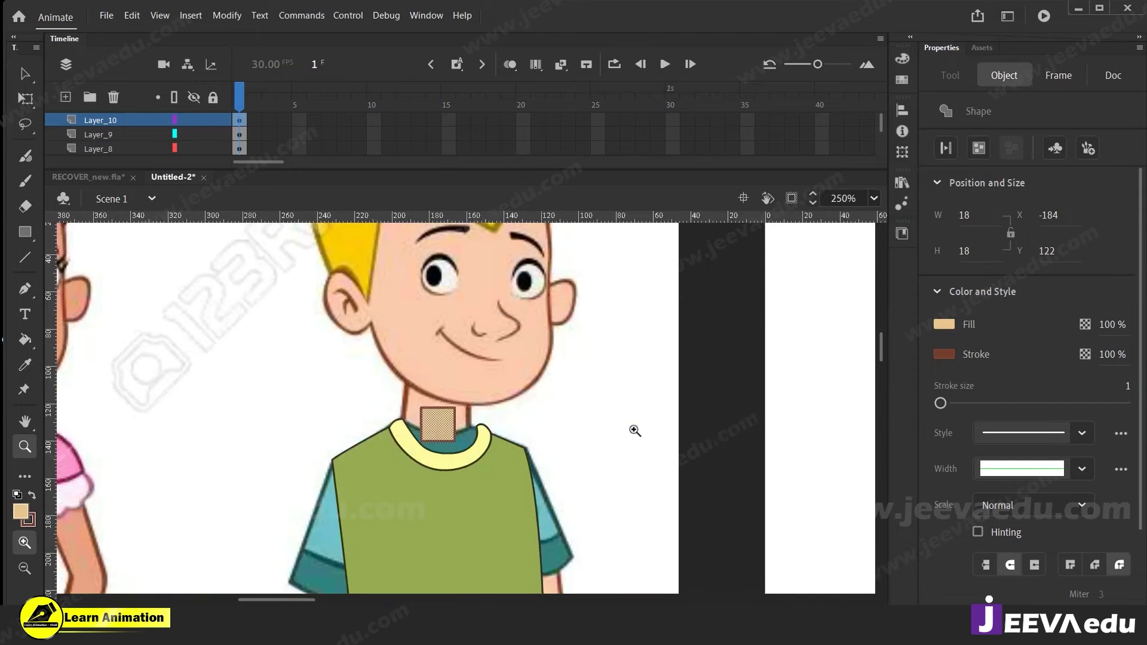
pyautogui.click(461, 438)
pyautogui.click(460, 437)
pyautogui.press('v')
pyautogui.press('Escape')
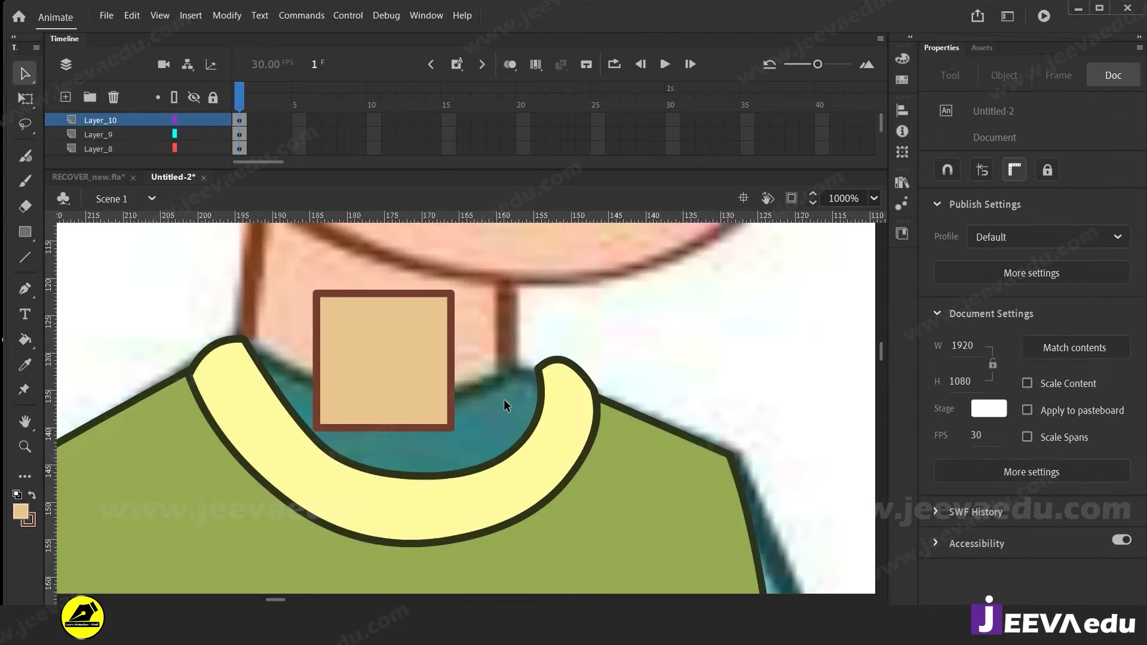
pyautogui.moveTo(475, 430); pyautogui.dragTo(562, 430)
pyautogui.moveTo(454, 292); pyautogui.dragTo(545, 239)
# Move the neck's layer directly below the collar's layer
pyautogui.moveTo(388, 340); pyautogui.dragTo(431, 392)
pyautogui.click(141, 118)
pyautogui.moveTo(141, 117); pyautogui.dragTo(139, 136)
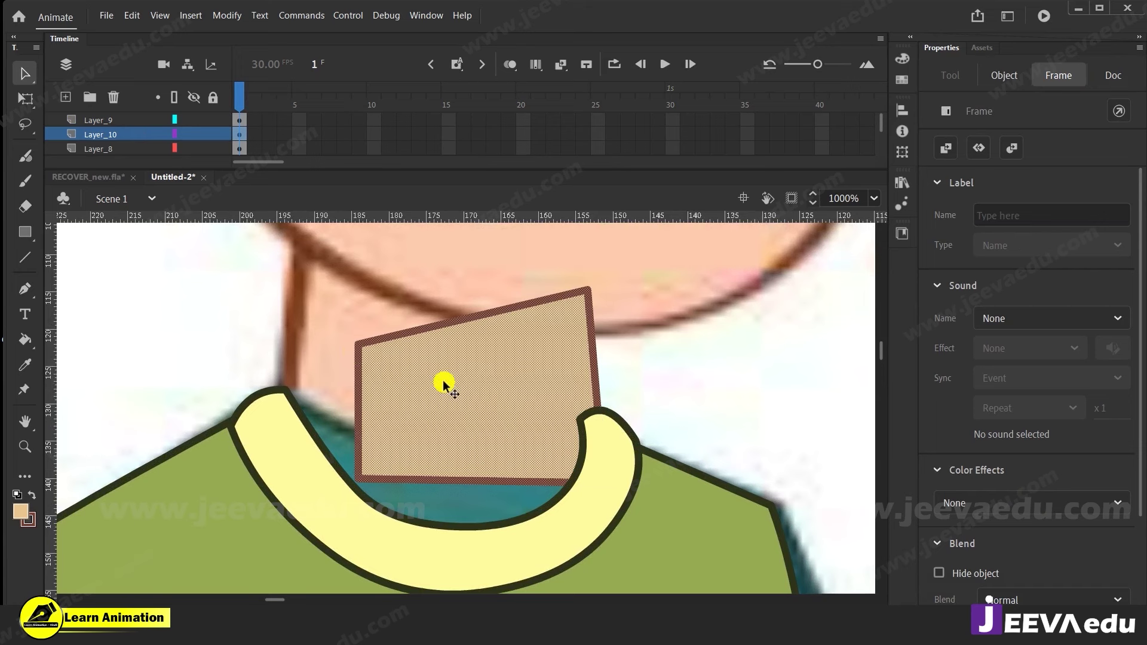
# Pull the neck shape's corners to the reference jaw and behind the collar, and bend its edges to follow the neck and neckline
pyautogui.press('z')
pyautogui.keyDown('alt'); pyautogui.click(399, 430); pyautogui.keyUp('alt')
pyautogui.press('v')
pyautogui.click(361, 390)
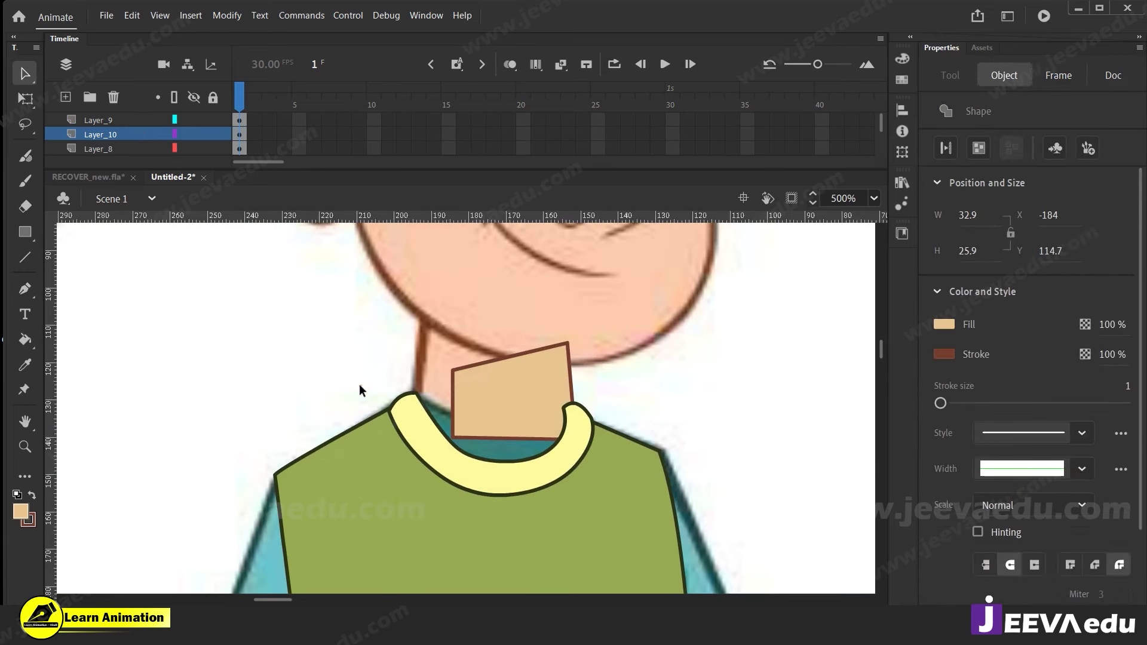
pyautogui.moveTo(452, 371); pyautogui.dragTo(426, 298)
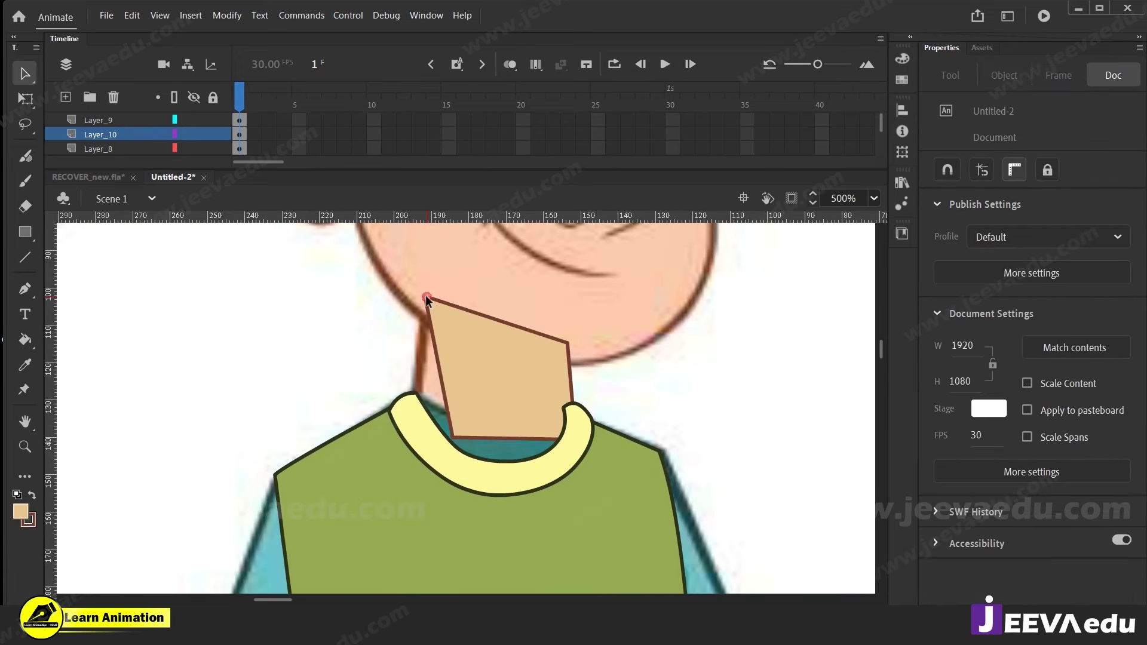
pyautogui.moveTo(454, 440); pyautogui.dragTo(411, 425)
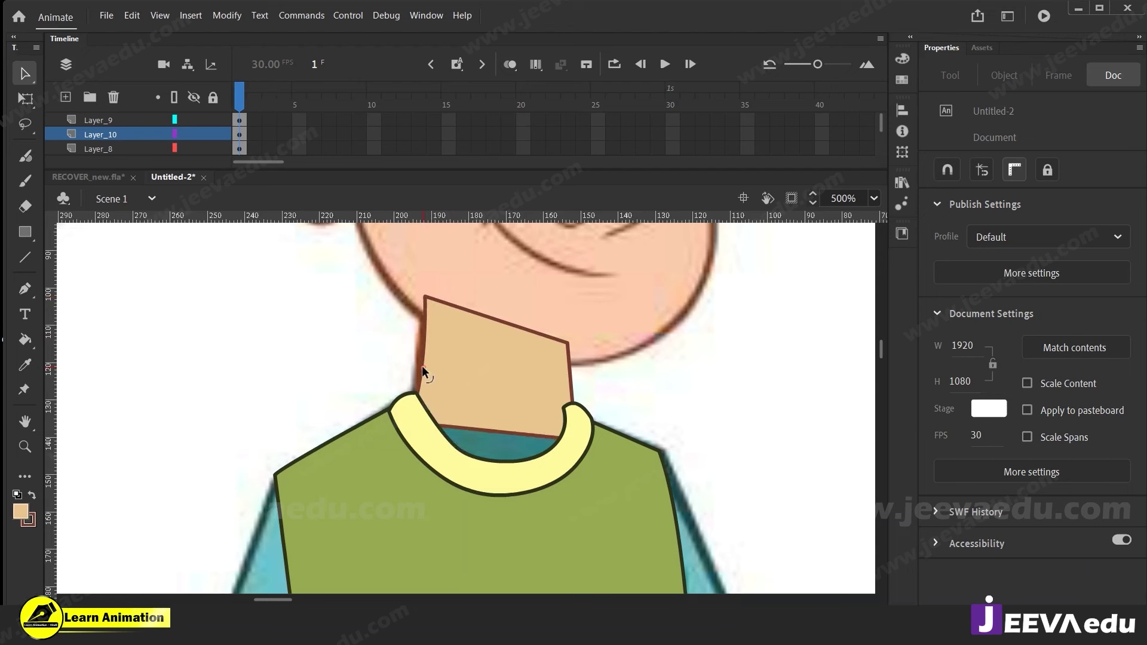
pyautogui.moveTo(425, 294); pyautogui.dragTo(422, 289)
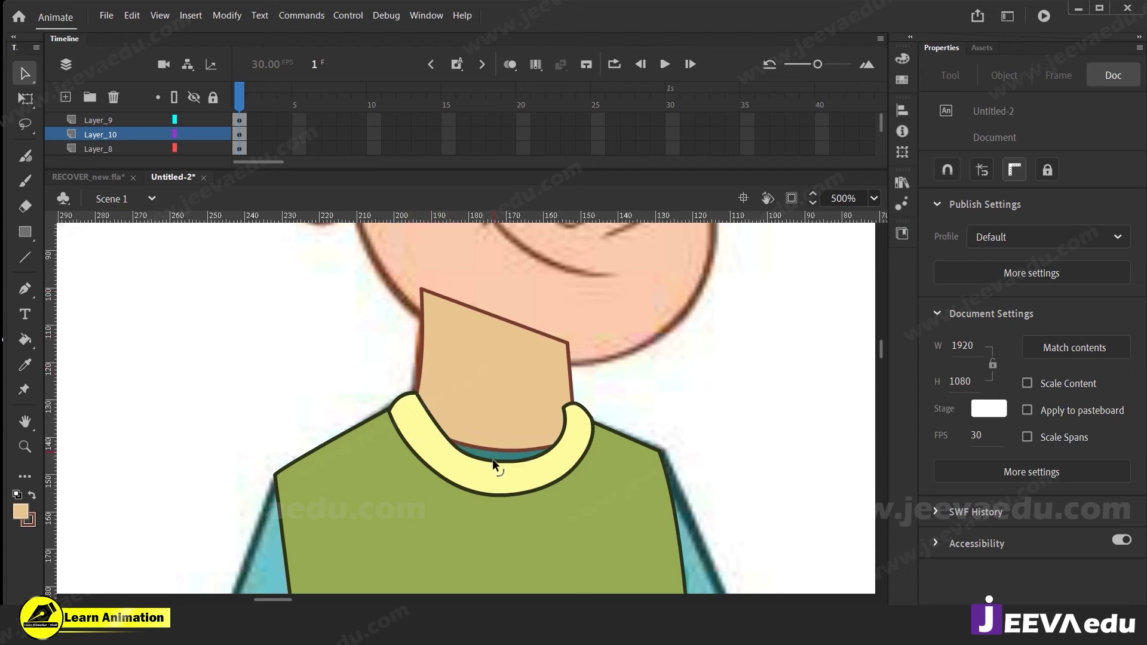
pyautogui.moveTo(566, 344); pyautogui.dragTo(561, 324)
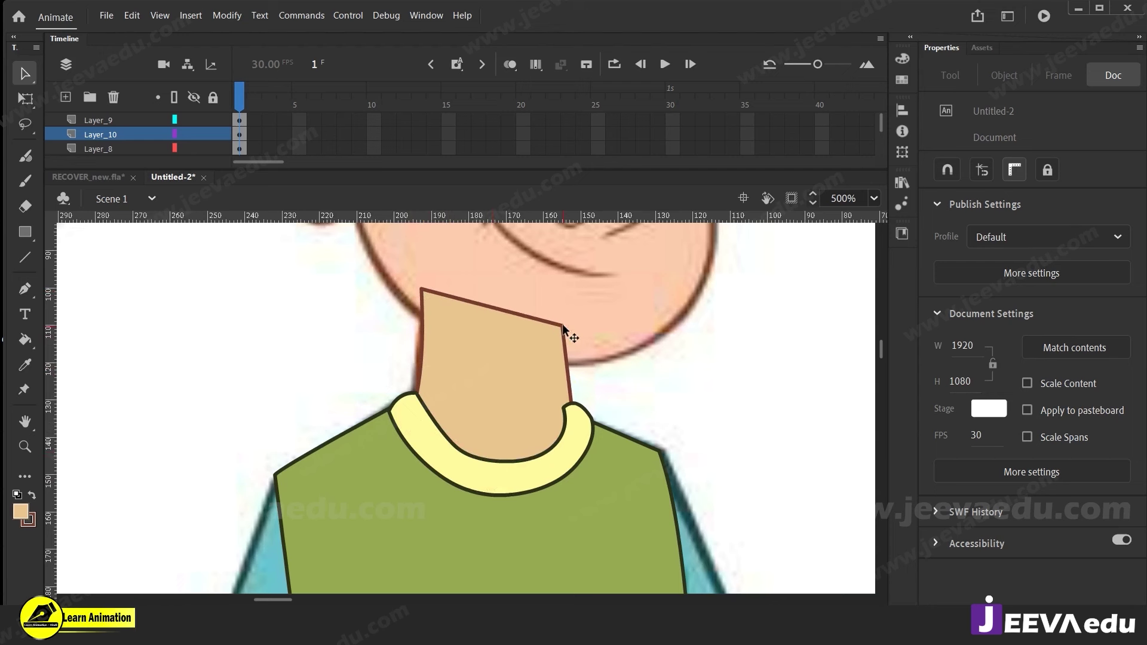
pyautogui.moveTo(572, 402); pyautogui.dragTo(568, 418)
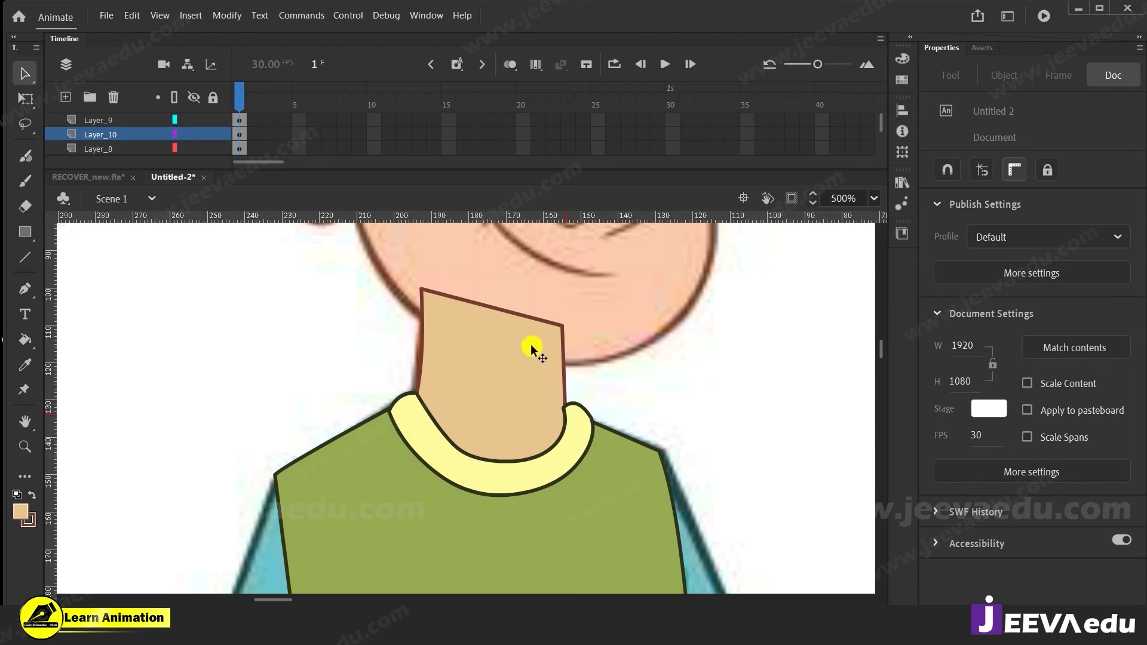
# Group the whole neck shape with its fill and outline
pyautogui.click(506, 388)
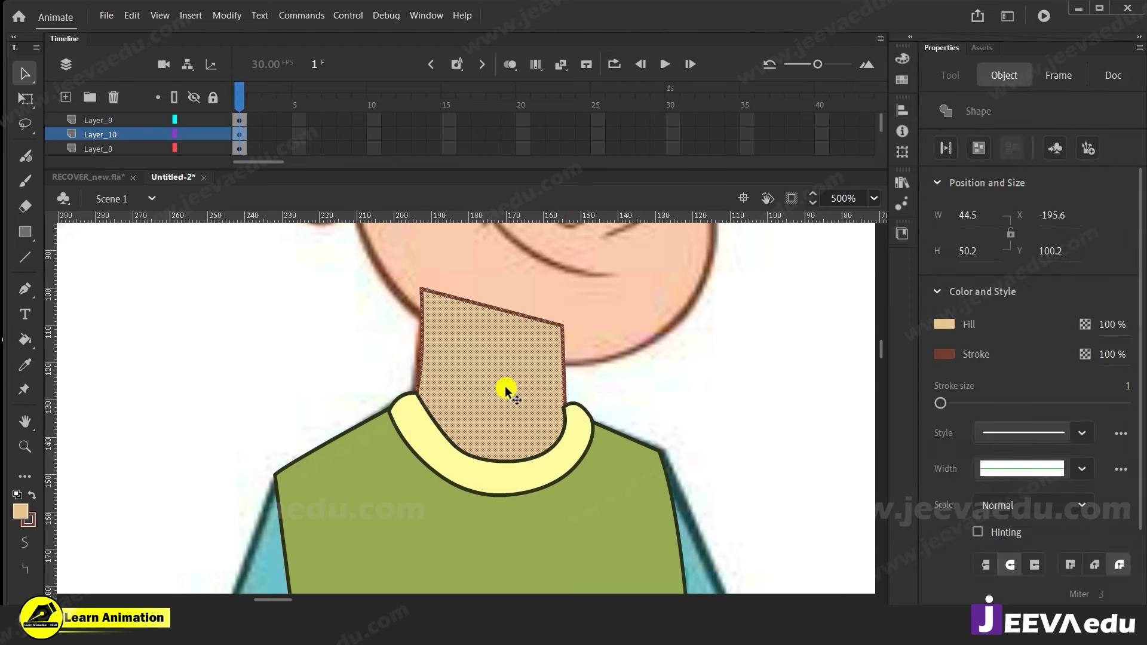
pyautogui.hotkey('ctrl', 'g')
pyautogui.press('z')
pyautogui.keyDown('alt'); pyautogui.click(514, 469); pyautogui.keyUp('alt')
pyautogui.keyDown('alt'); pyautogui.click(499, 477); pyautogui.keyUp('alt')
pyautogui.keyDown('alt'); pyautogui.click(499, 477); pyautogui.keyUp('alt')
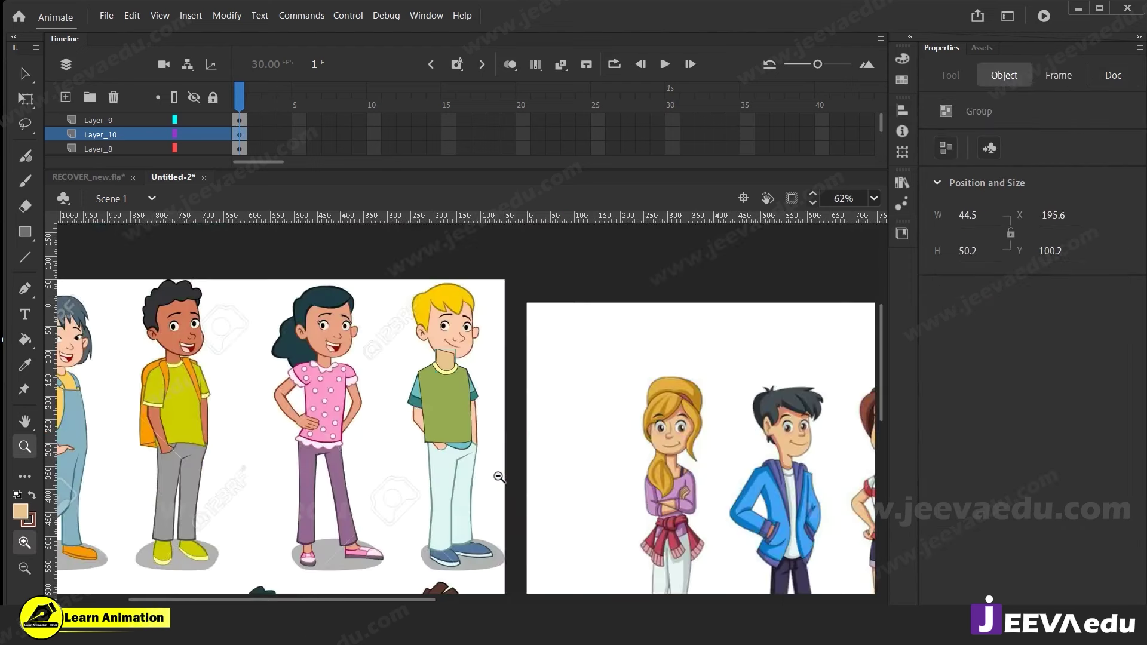
pyautogui.click(463, 402)
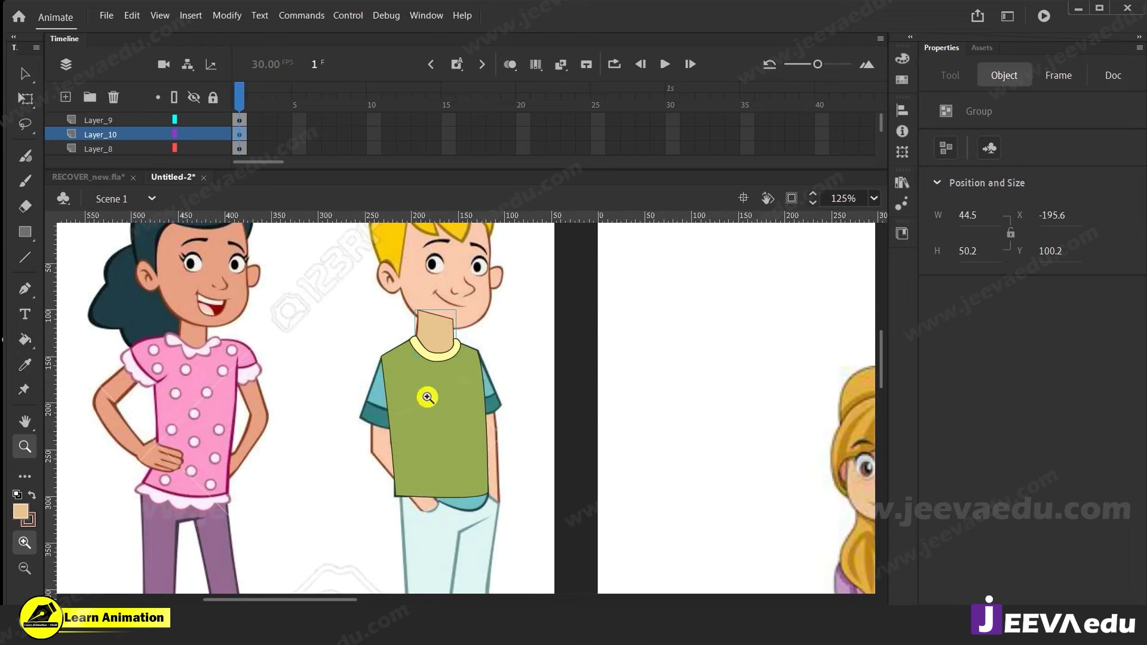
pyautogui.press('v')
pyautogui.hotkey('ctrl', 'shift', 'Up')
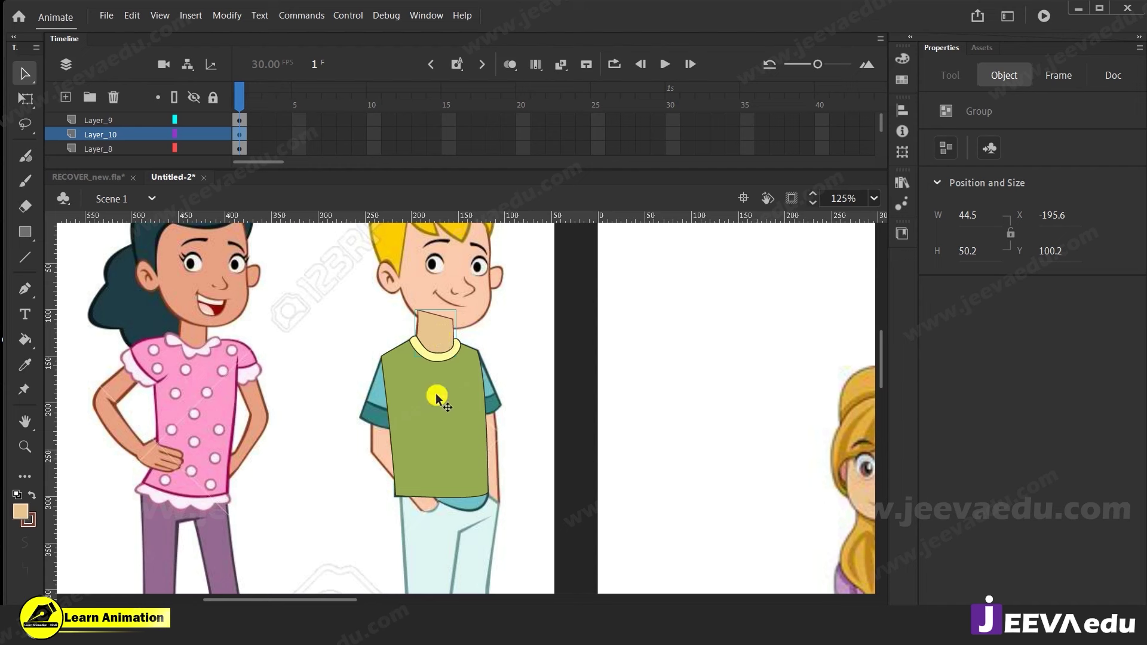
pyautogui.click(435, 393)
pyautogui.hotkey('ctrl', 'shift', 'Up')
pyautogui.click(435, 333)
pyautogui.click(434, 384)
pyautogui.click(437, 359)
pyautogui.click(436, 378)
pyautogui.click(435, 376)
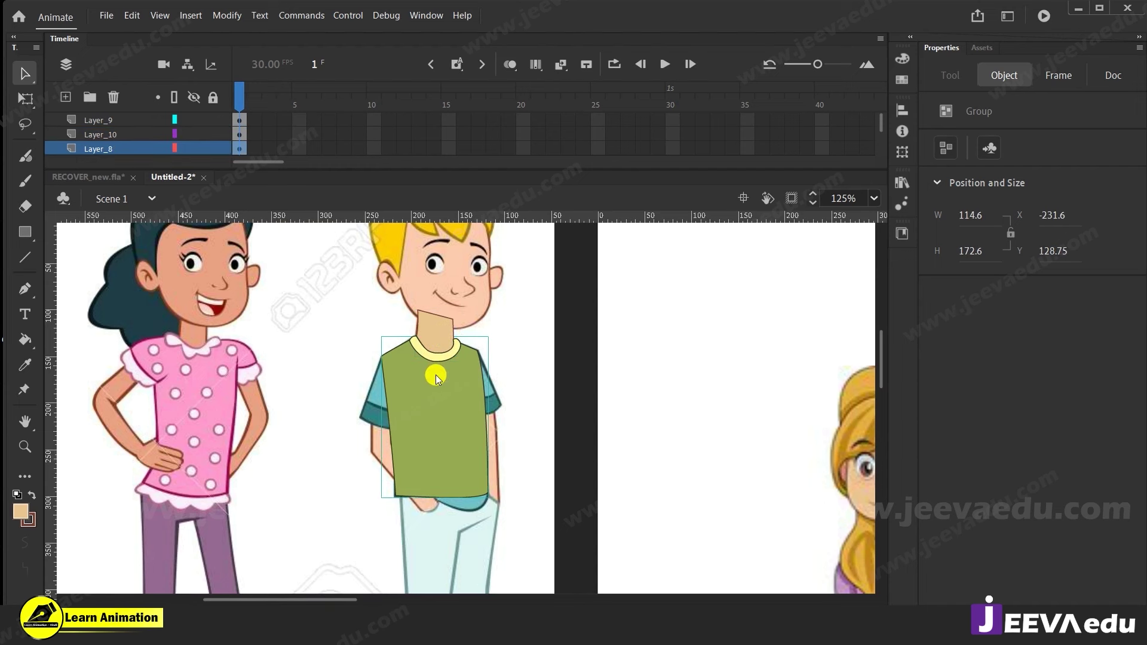
# Hide the collar, neck and shirt body layers, and add a new layer above the collar's layer
pyautogui.click(196, 135)
pyautogui.click(195, 122)
pyautogui.click(194, 135)
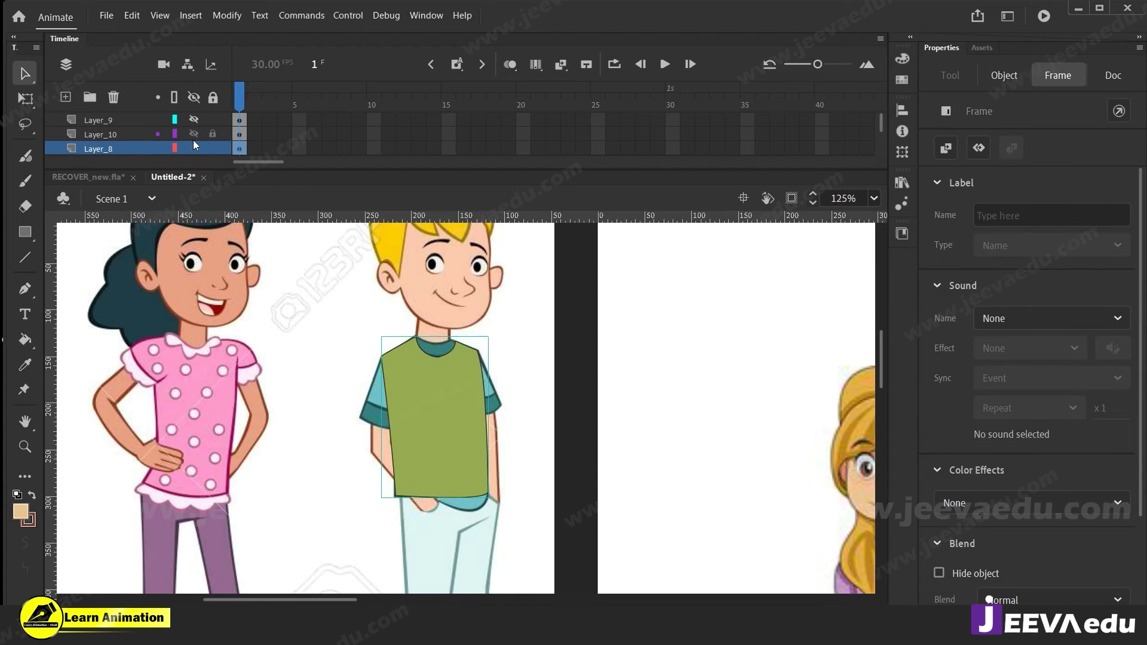
pyautogui.click(193, 149)
pyautogui.click(192, 135)
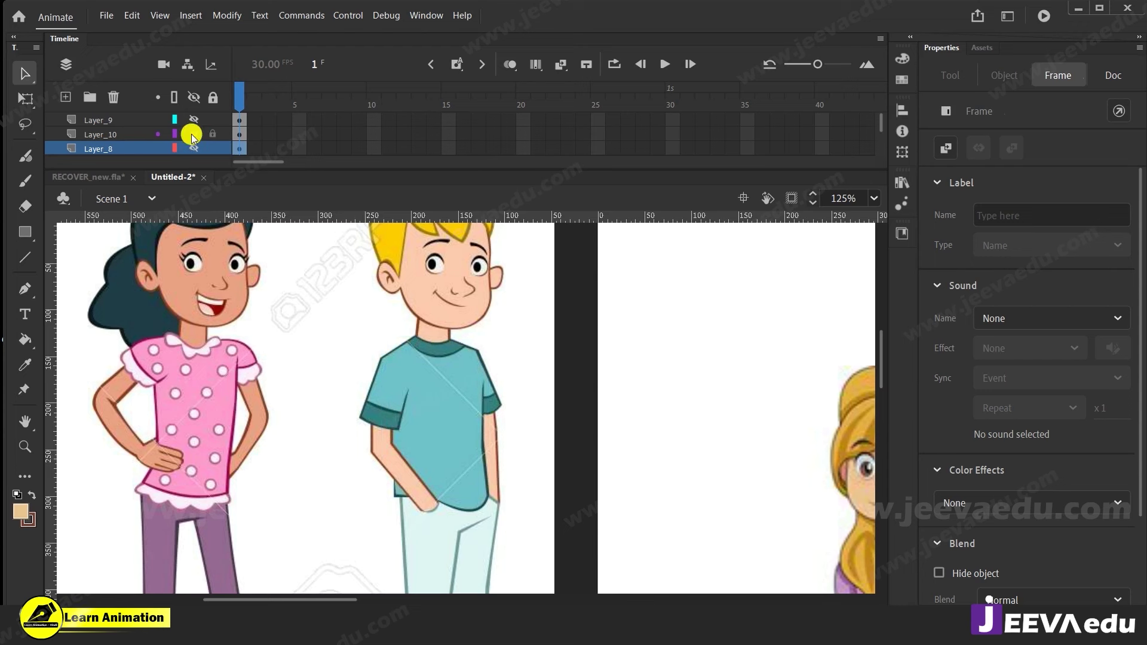
pyautogui.click(105, 118)
pyautogui.click(66, 97)
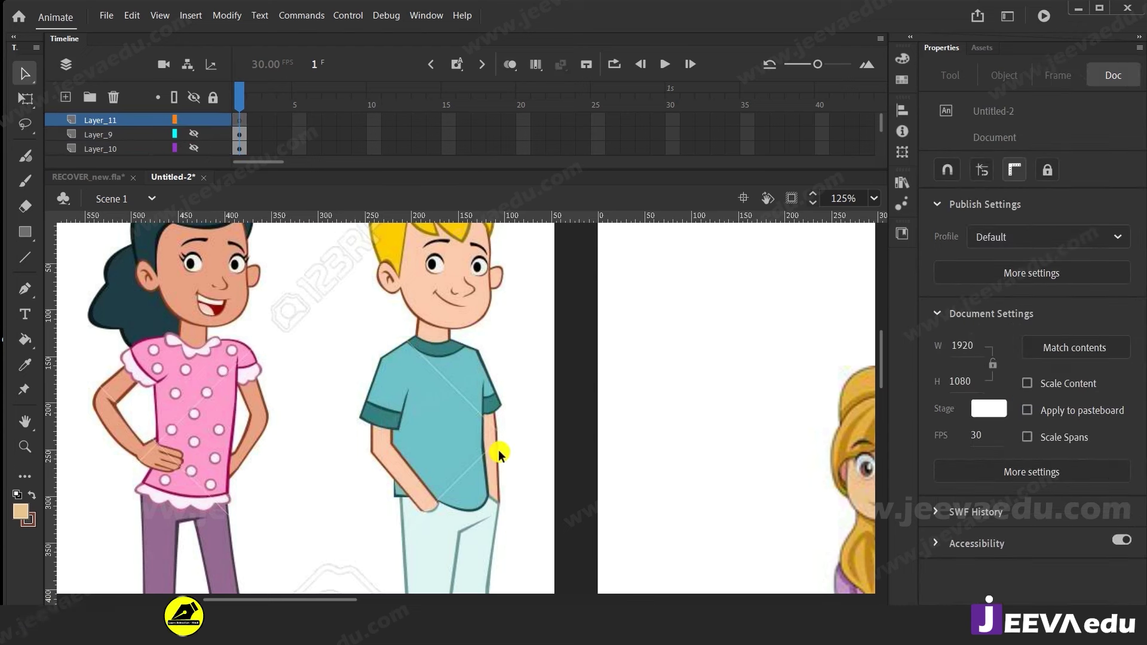
# Trace the reference shirt's left-hand sleeve on the new layer with joined lines along its outer edge, curved hem and inner edge
pyautogui.press('z')
pyautogui.click(407, 417)
pyautogui.press('space')
pyautogui.moveTo(460, 447); pyautogui.dragTo(465, 452)
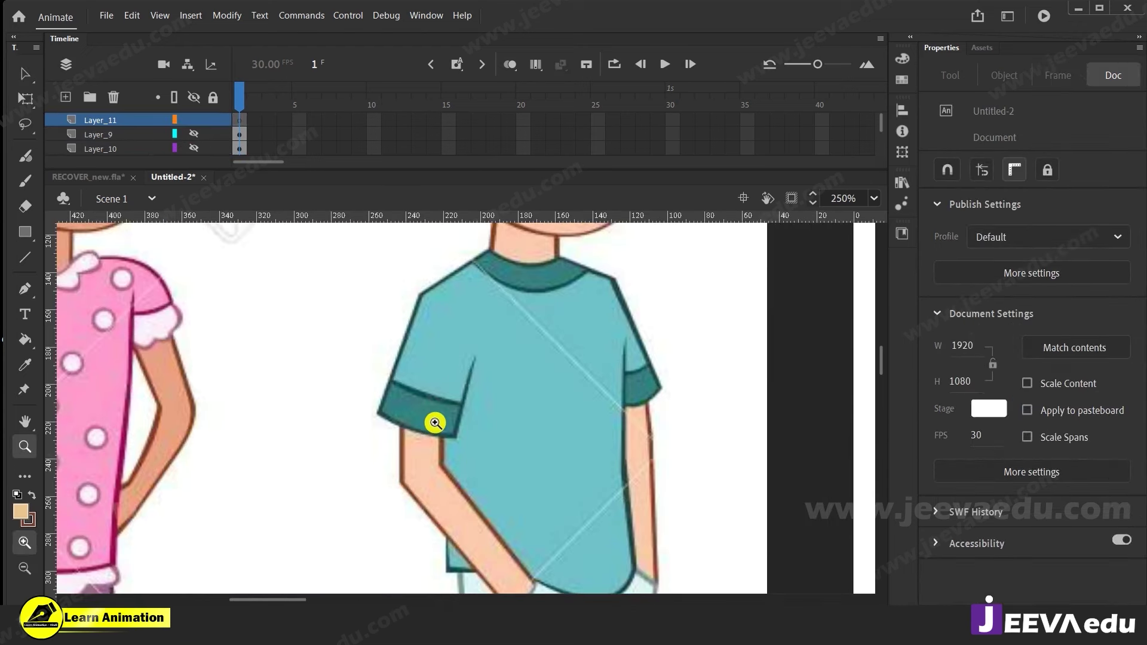
pyautogui.press('n')
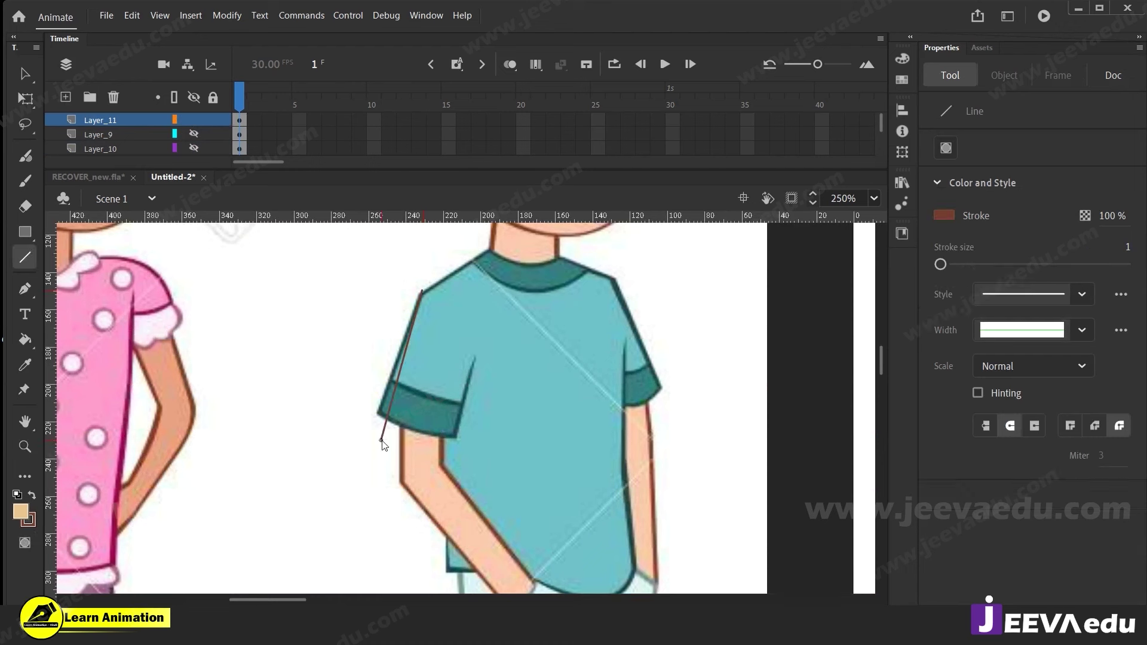
pyautogui.moveTo(382, 434); pyautogui.dragTo(381, 440)
pyautogui.press('v')
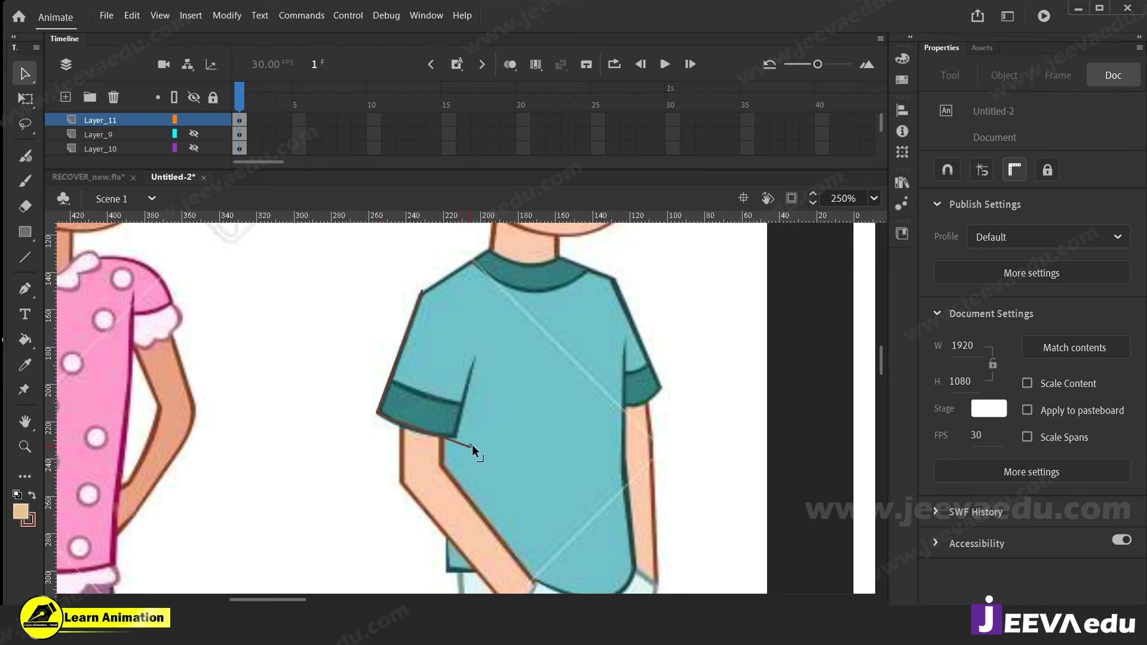
pyautogui.moveTo(471, 445); pyautogui.dragTo(476, 360)
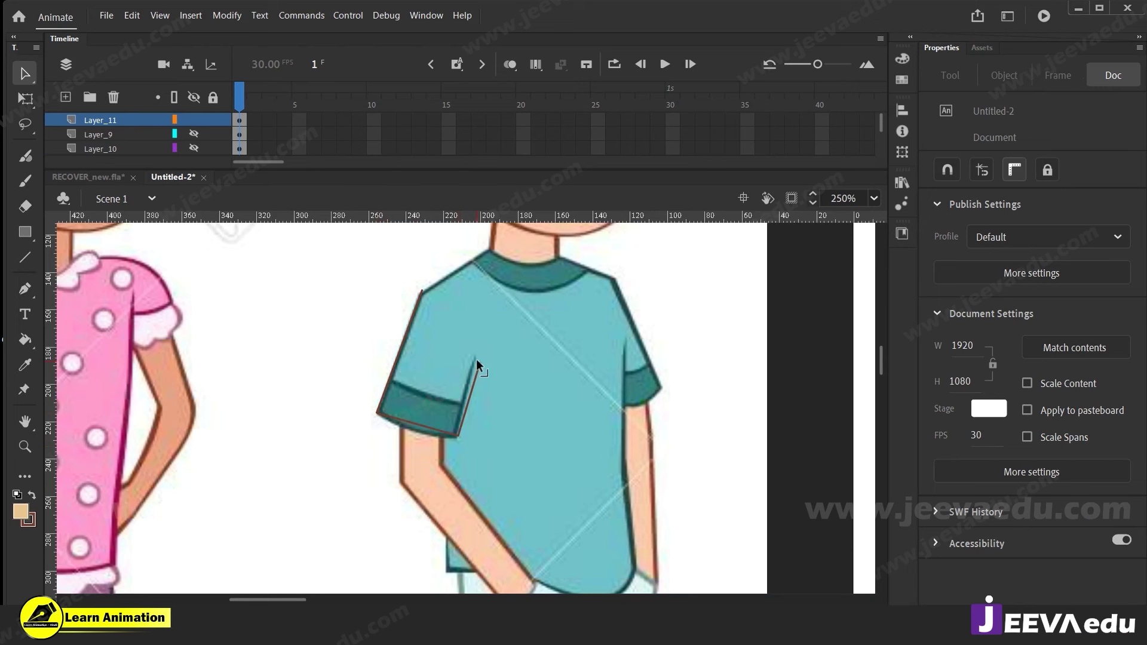
pyautogui.press('alt')
pyautogui.moveTo(436, 437); pyautogui.dragTo(436, 439)
pyautogui.press('alt')
pyautogui.moveTo(479, 365); pyautogui.dragTo(475, 358)
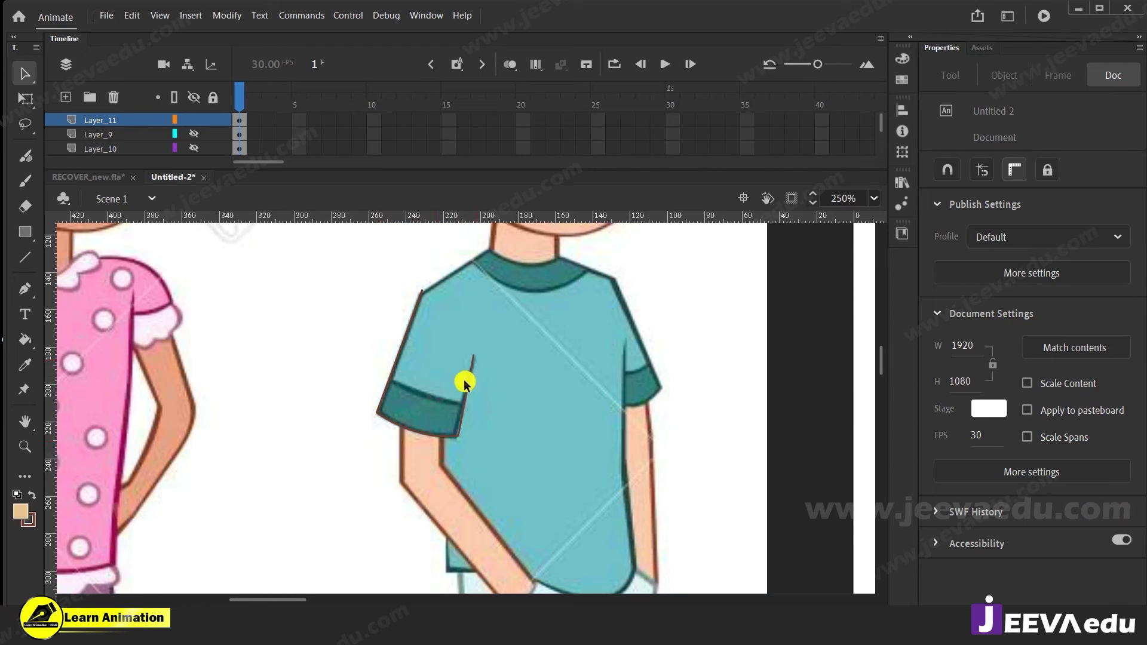
# Draw a curved cuff line across the sleeve with its overhanging ends removed, and close the sleeve from the shoulder to the armpit
pyautogui.press('n')
pyautogui.press('v')
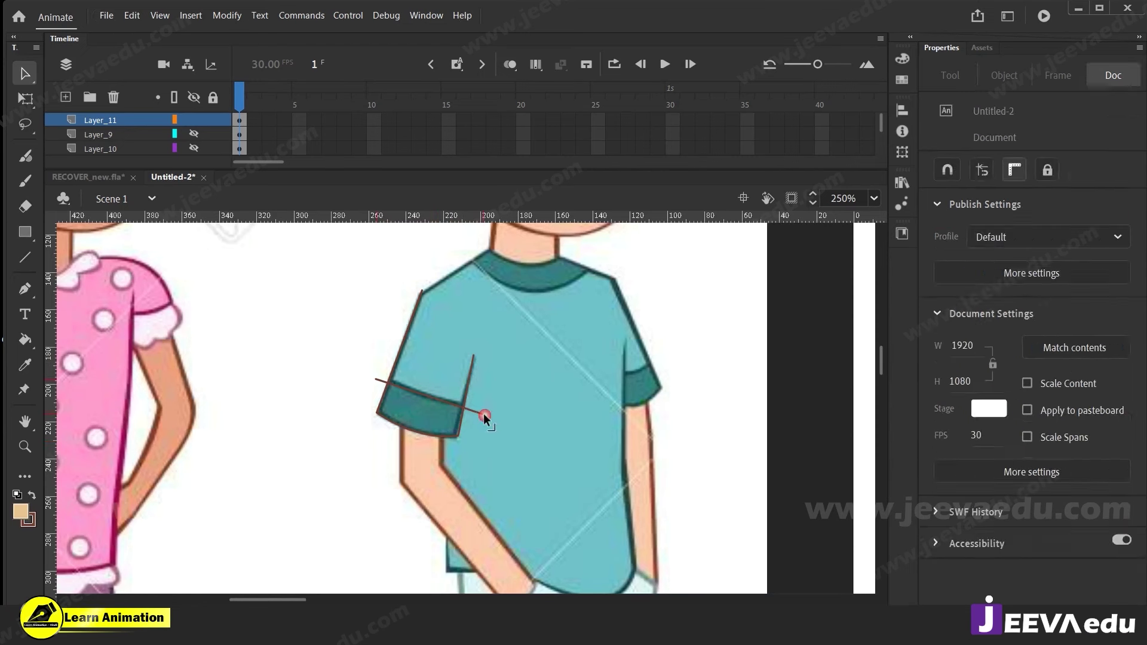
pyautogui.click(481, 413)
pyautogui.press('Delete')
pyautogui.click(378, 378)
pyautogui.press('Delete')
pyautogui.moveTo(420, 397); pyautogui.dragTo(430, 406)
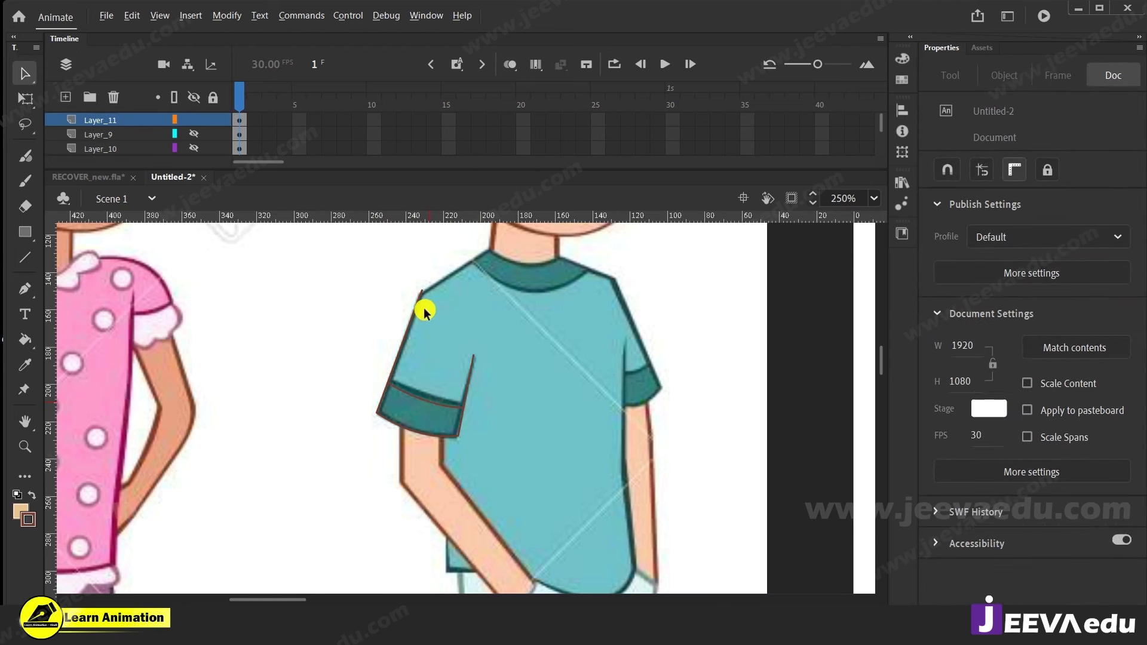
pyautogui.moveTo(418, 293)
pyautogui.mouseDown()
pyautogui.moveTo(515, 375)
pyautogui.moveTo(502, 390)
pyautogui.mouseUp()
pyautogui.press('Delete')
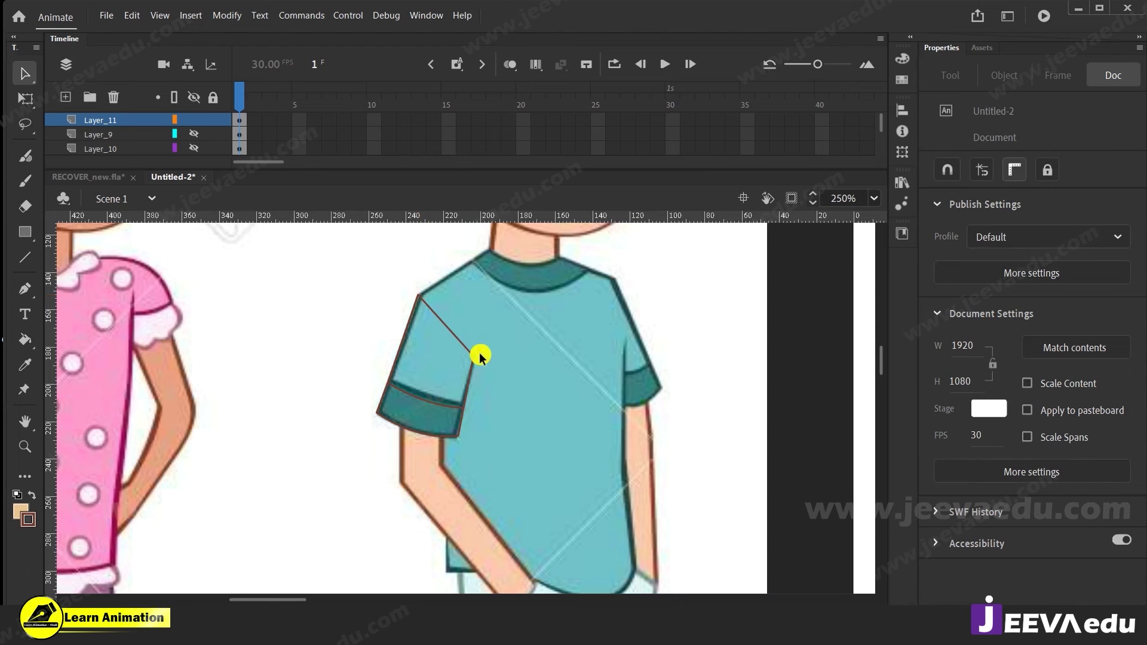
# Show the collar, neck and shirt body layers again
pyautogui.press('z')
pyautogui.keyDown('alt'); pyautogui.click(474, 420); pyautogui.keyUp('alt')
pyautogui.moveTo(476, 423); pyautogui.dragTo(435, 411)
pyautogui.click(452, 400)
pyautogui.click(193, 134)
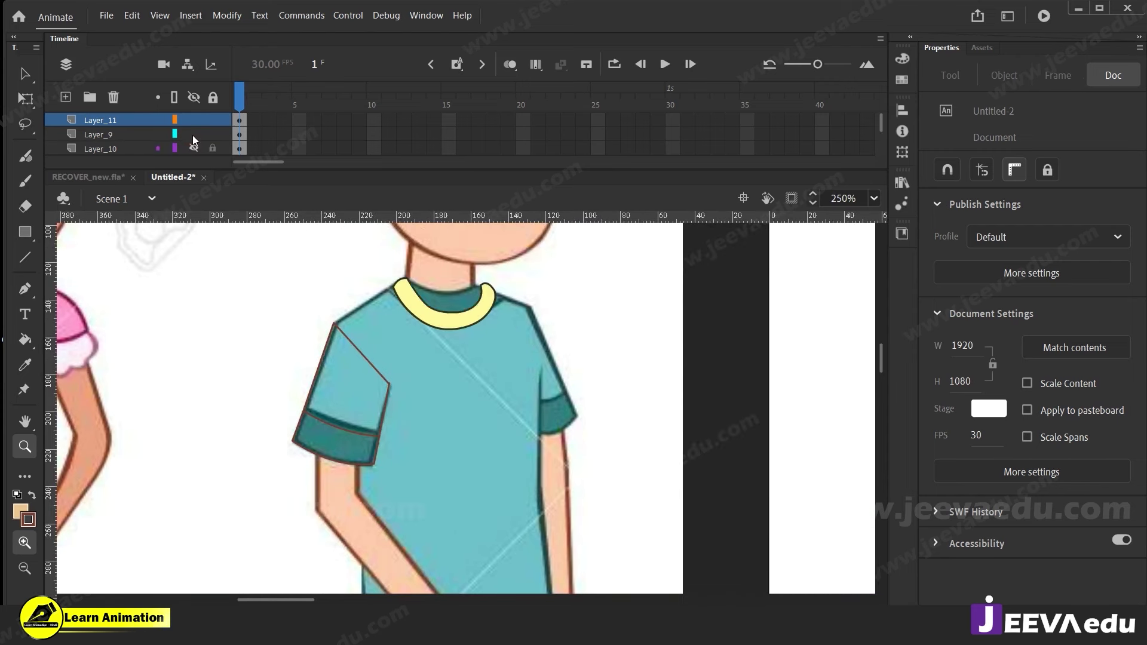
pyautogui.click(193, 148)
pyautogui.click(197, 148)
pyautogui.click(195, 149)
pyautogui.scroll(-1, 196, 130)
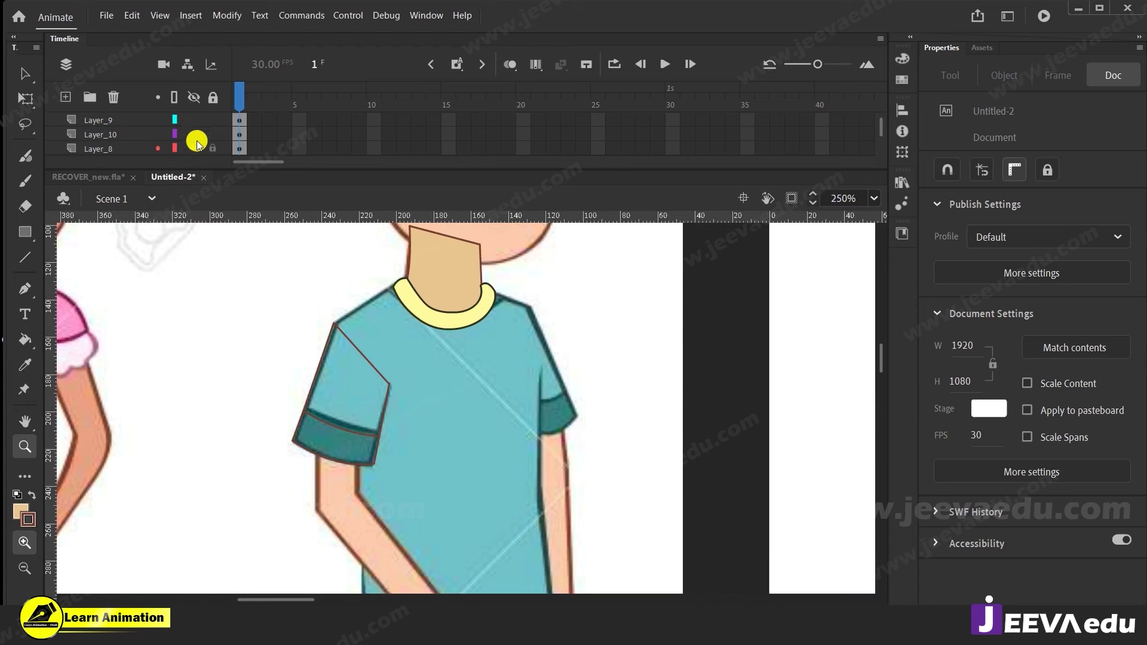
pyautogui.click(194, 148)
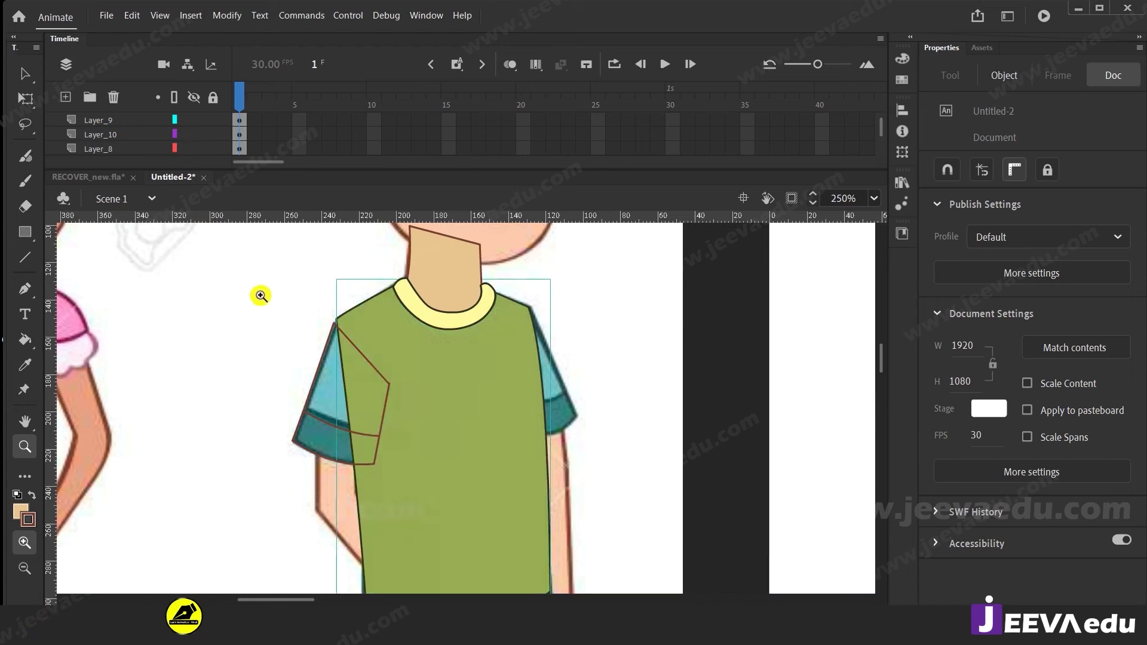
pyautogui.press('v')
pyautogui.click(254, 335)
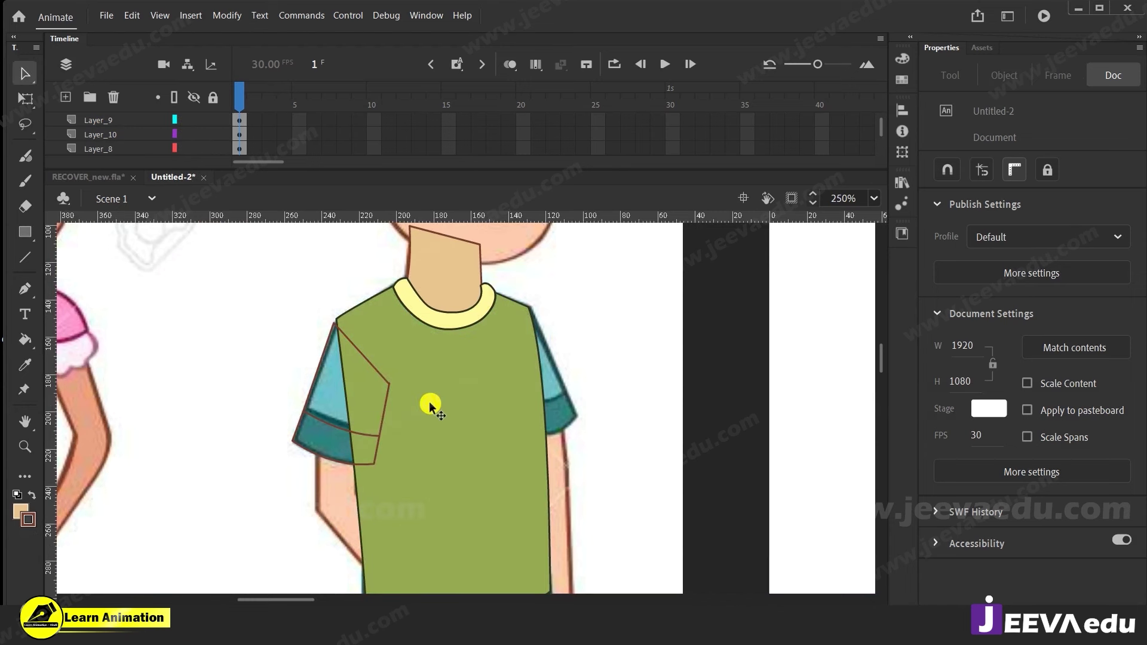
# Fill the sleeve with the shirt body's green and its cuff with the pale yellow sampled from the collar
pyautogui.press('k')
pyautogui.click(371, 403)
pyautogui.click(464, 312)
pyautogui.click(357, 448)
pyautogui.press('i')
pyautogui.click(453, 314)
pyautogui.click(326, 449)
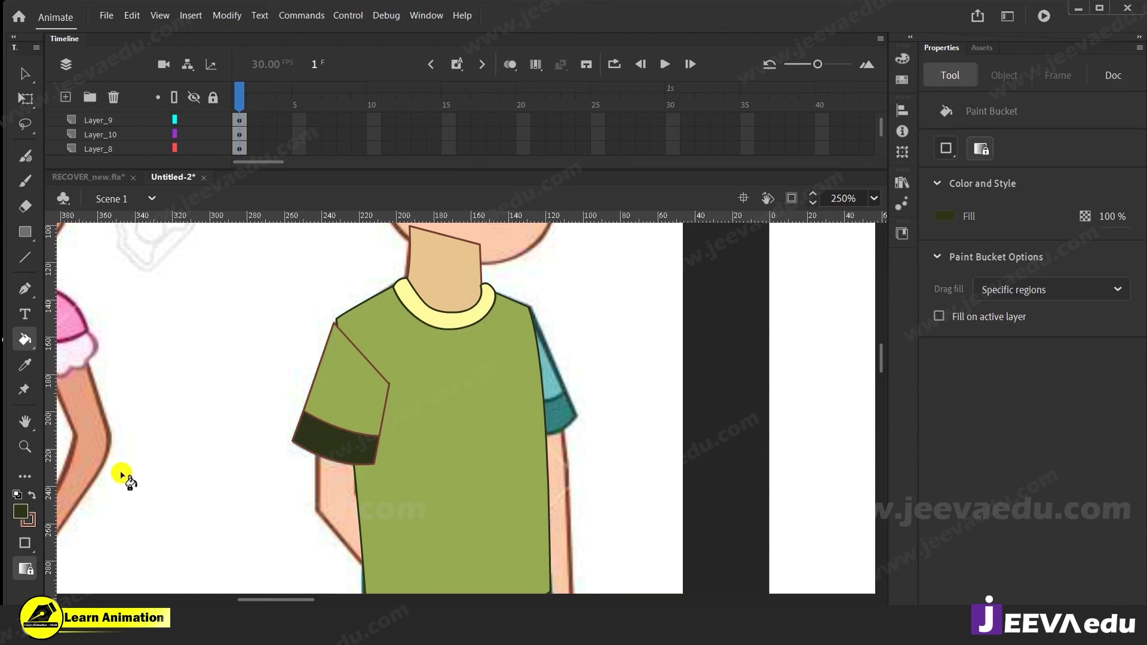
pyautogui.click(21, 511)
pyautogui.click(425, 307)
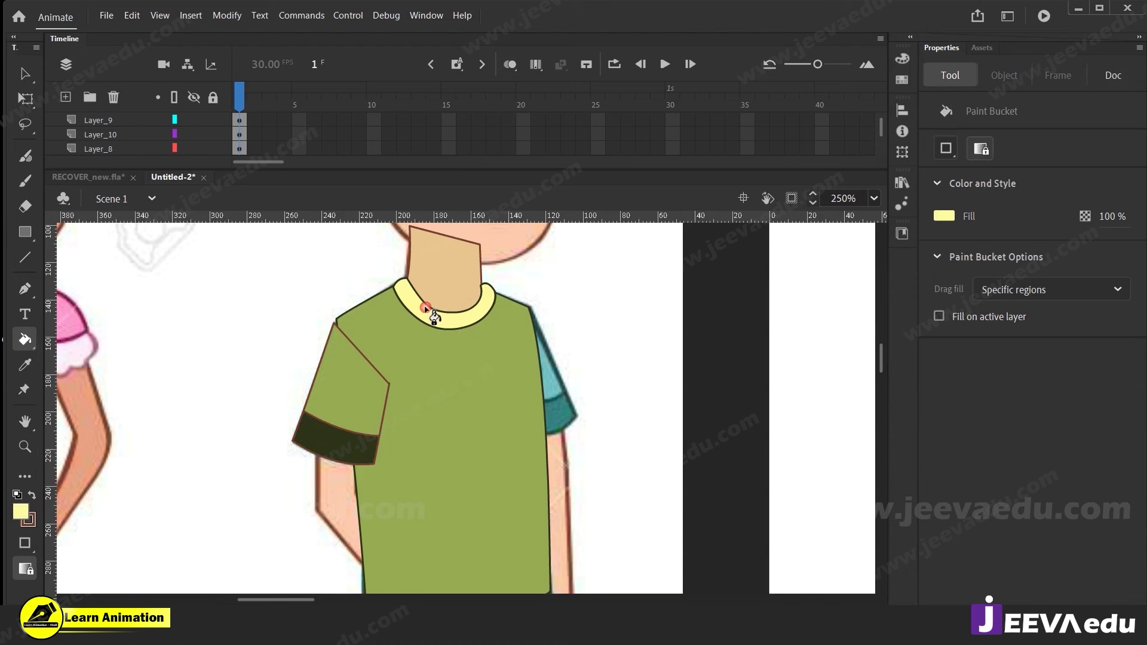
pyautogui.click(333, 460)
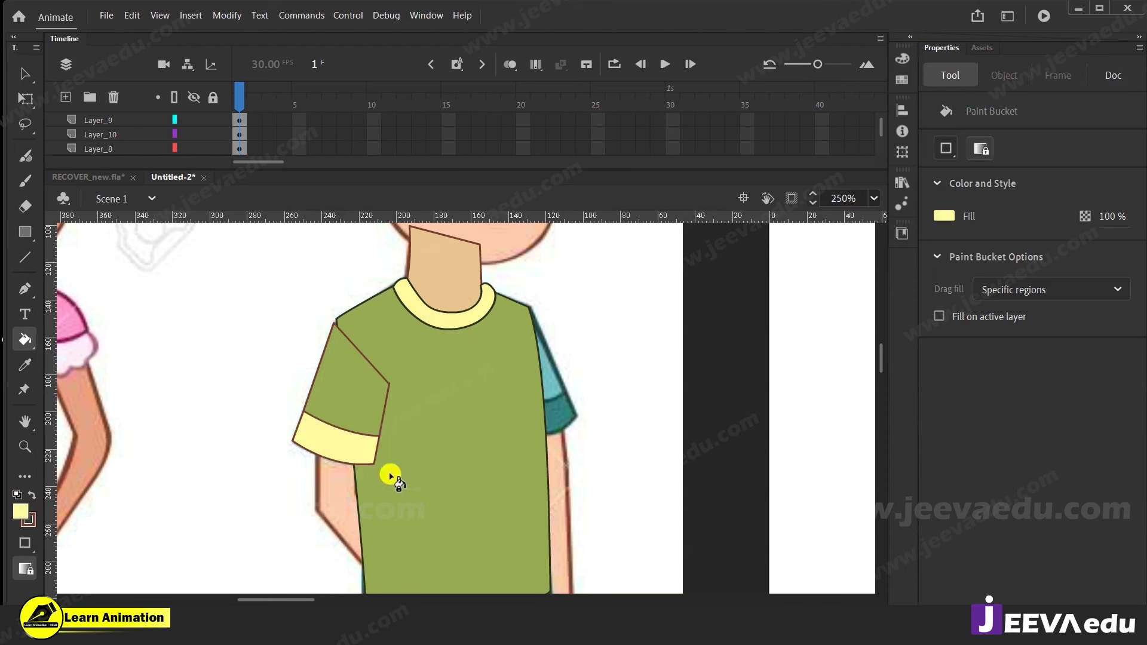
# Set the stroke of all the sleeve's lines to the dark green sampled from the shirt body's outline
pyautogui.press('z')
pyautogui.click(399, 418)
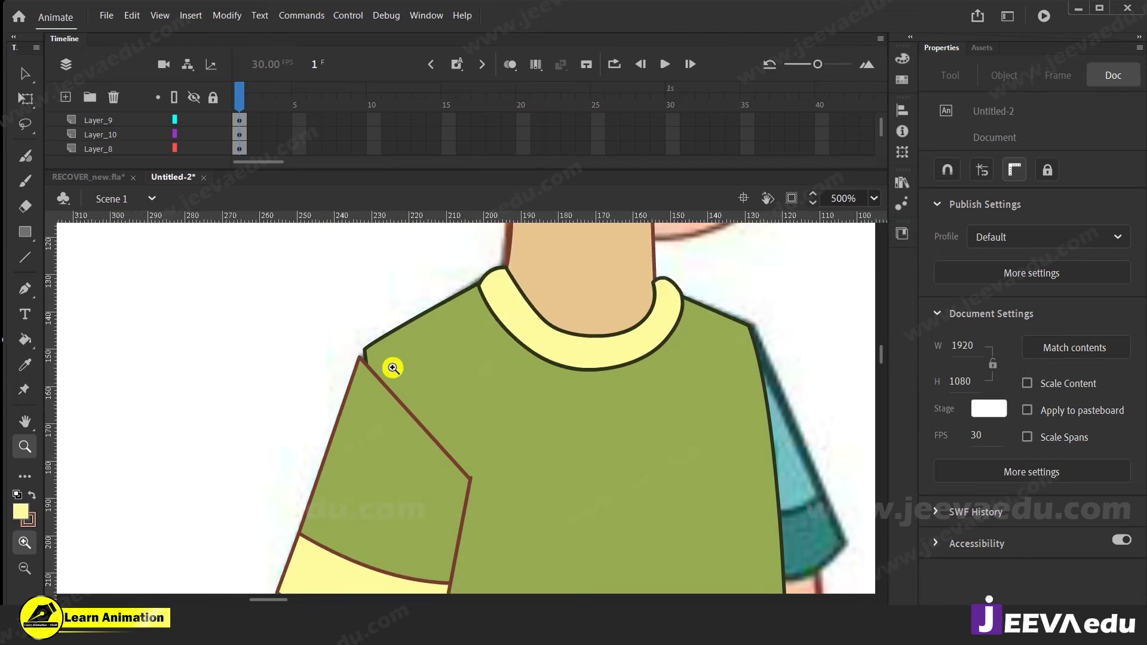
pyautogui.click(392, 367)
pyautogui.press('v')
pyautogui.click(408, 401)
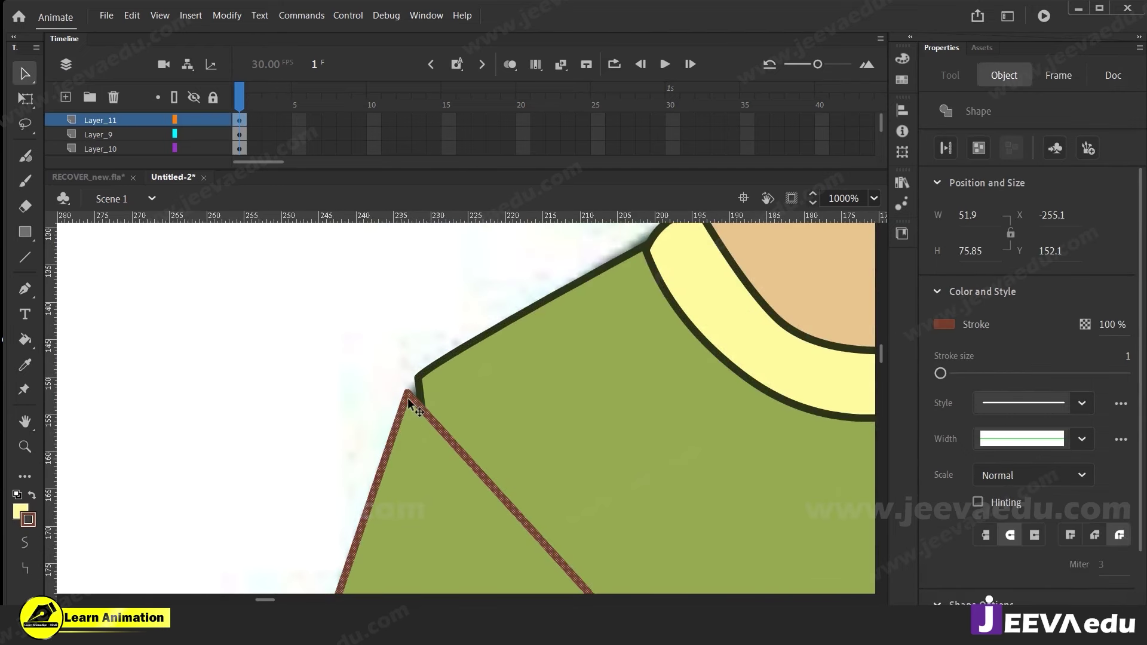
pyautogui.click(27, 519)
pyautogui.click(448, 365)
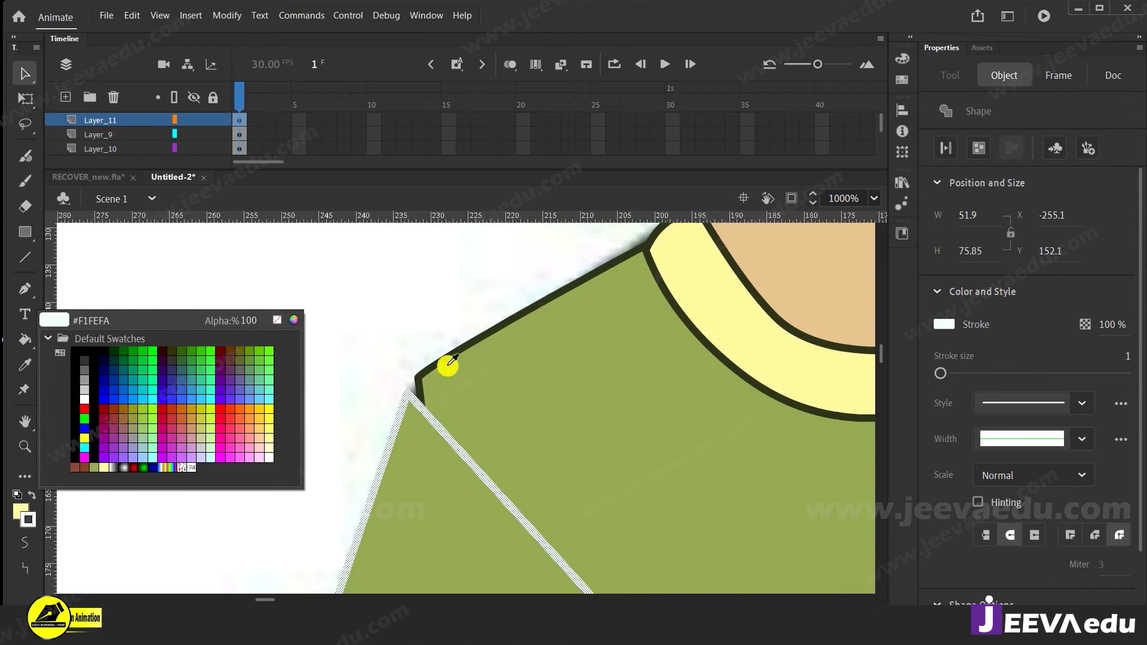
pyautogui.click(443, 356)
pyautogui.click(416, 365)
# Delete the sleeve's diagonal line from shoulder to armpit, and pull its top corner onto the shirt body's shoulder corner
pyautogui.click(415, 405)
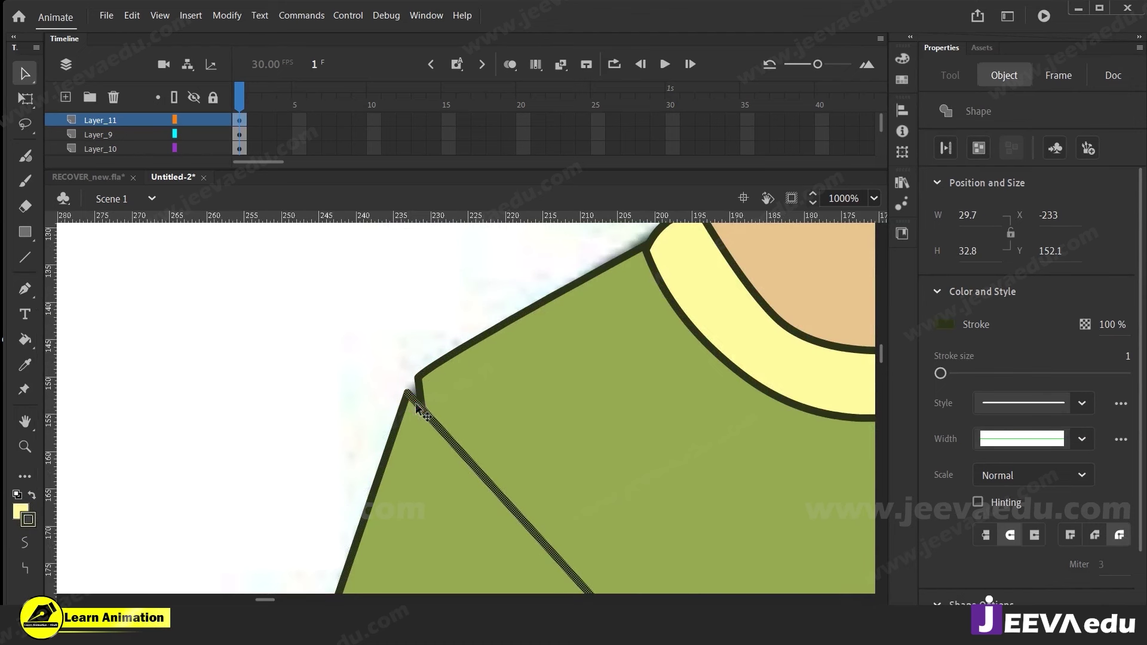
pyautogui.press('Delete')
pyautogui.moveTo(410, 389); pyautogui.dragTo(418, 377)
pyautogui.press('z')
pyautogui.keyDown('alt'); pyautogui.click(438, 467); pyautogui.keyUp('alt')
pyautogui.keyDown('alt'); pyautogui.click(457, 470); pyautogui.keyUp('alt')
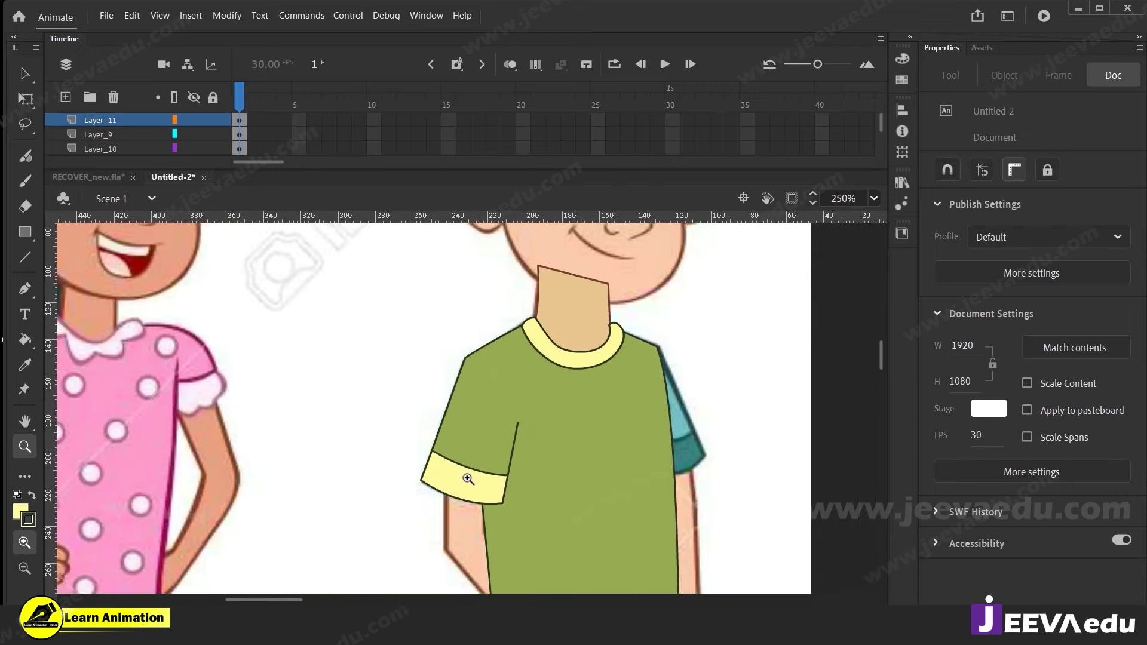
pyautogui.click(480, 428)
pyautogui.press('space')
pyautogui.moveTo(482, 425); pyautogui.dragTo(422, 440)
pyautogui.press('v')
pyautogui.click(422, 436)
pyautogui.click(340, 329)
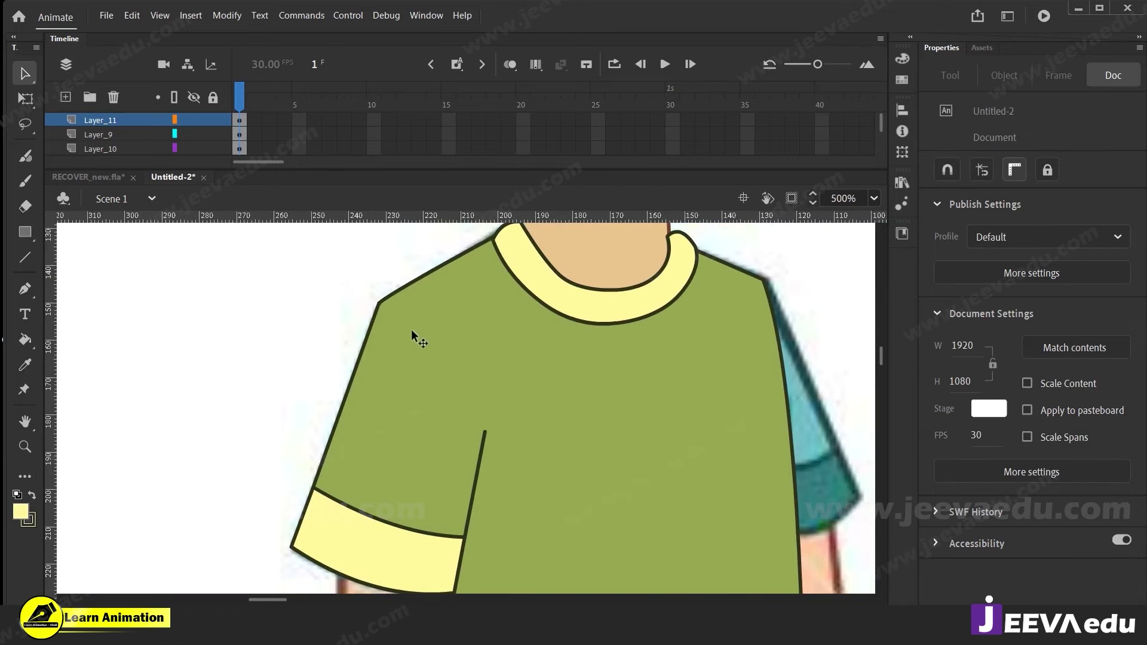
# Open the collar group and set its outline to the pale yellow sampled from its fill
pyautogui.scroll(-3, 420, 318)
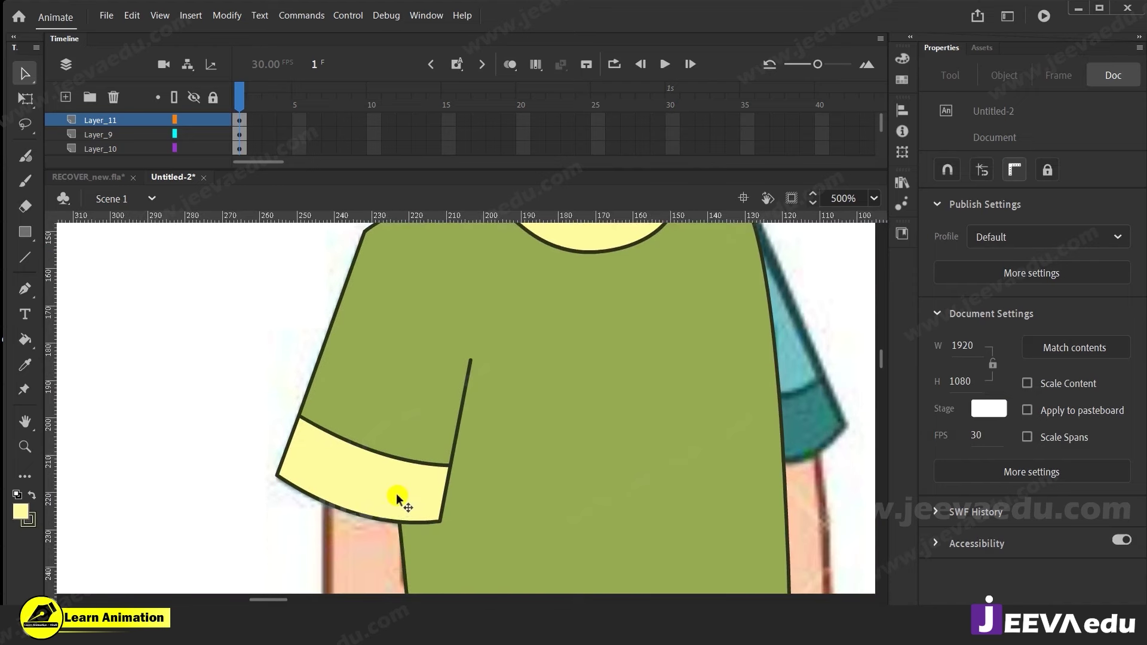
pyautogui.press('z')
pyautogui.moveTo(477, 460); pyautogui.dragTo(319, 561)
pyautogui.click(425, 395)
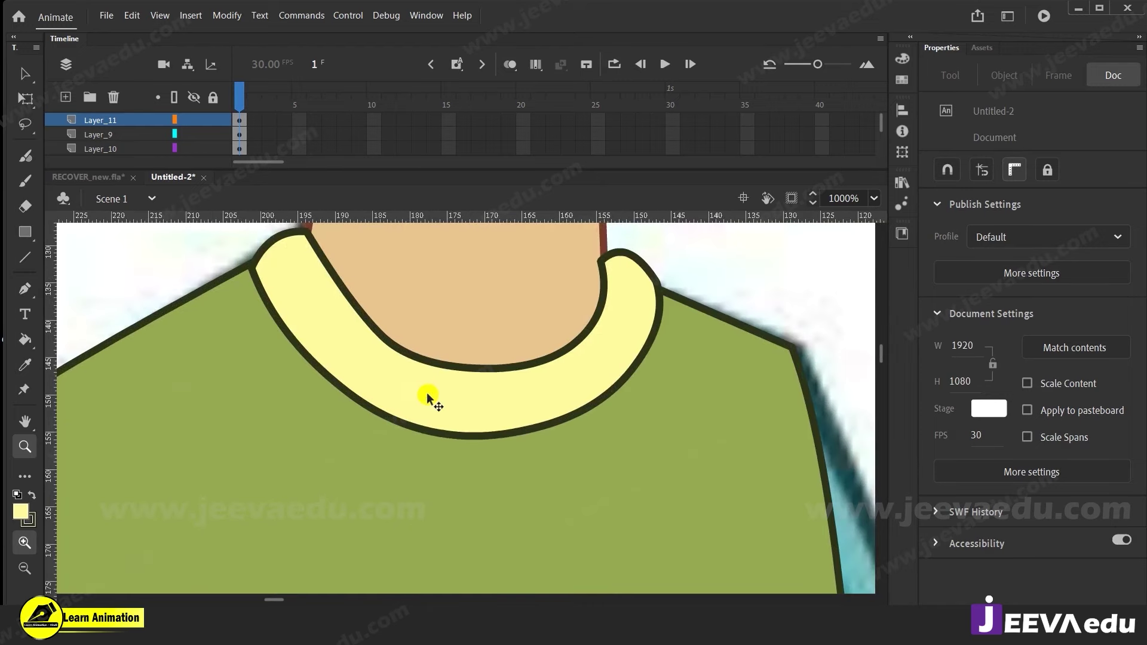
pyautogui.press('v')
pyautogui.doubleClick(427, 395)
pyautogui.click(428, 394)
pyautogui.click(35, 527)
pyautogui.click(425, 407)
# Darken the collar's outline colour to a muted olive by lowering the brightness of the pale yellow
pyautogui.click(30, 520)
pyautogui.click(293, 319)
pyautogui.moveTo(617, 224); pyautogui.dragTo(615, 245)
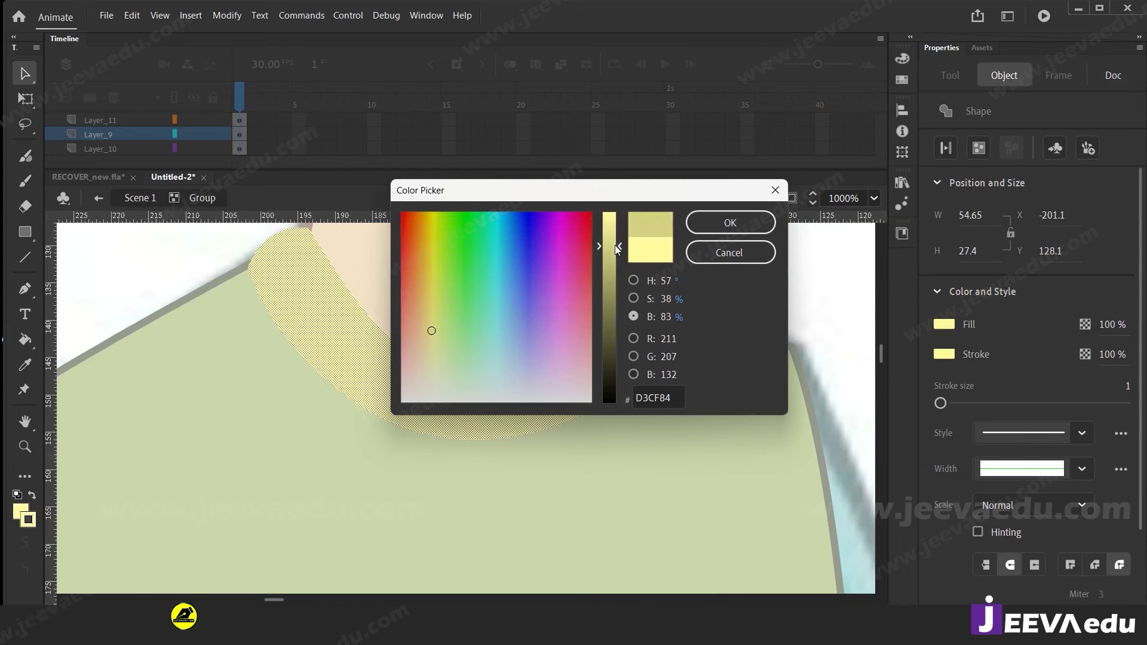
pyautogui.click(633, 298)
pyautogui.click(635, 282)
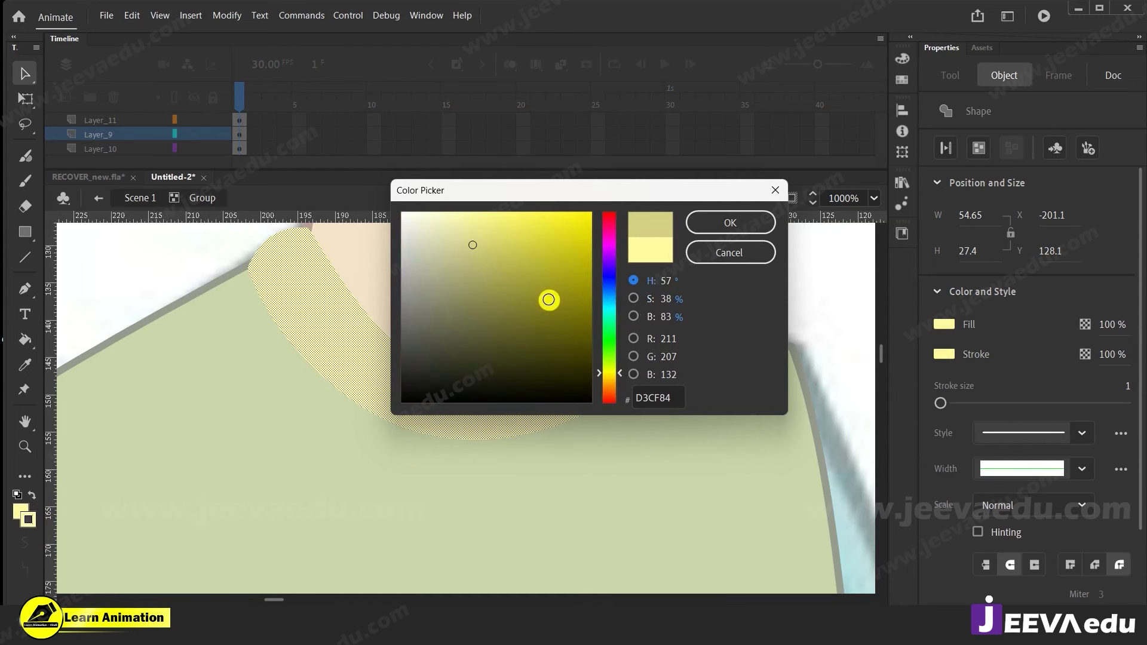
pyautogui.click(633, 316)
pyautogui.moveTo(612, 256); pyautogui.dragTo(615, 282)
pyautogui.click(741, 223)
# Lower the brightness of the collar's outline further to the dark olive #5A5838, and leave the collar group
pyautogui.doubleClick(468, 502)
pyautogui.click(508, 410)
pyautogui.doubleClick(509, 399)
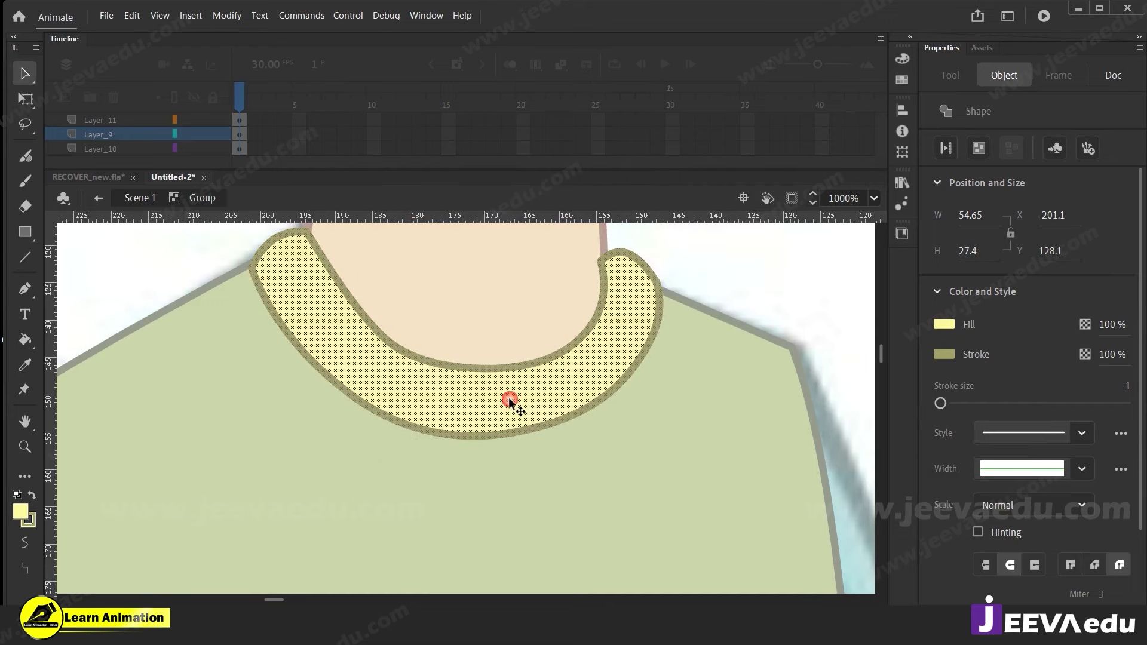
pyautogui.click(35, 522)
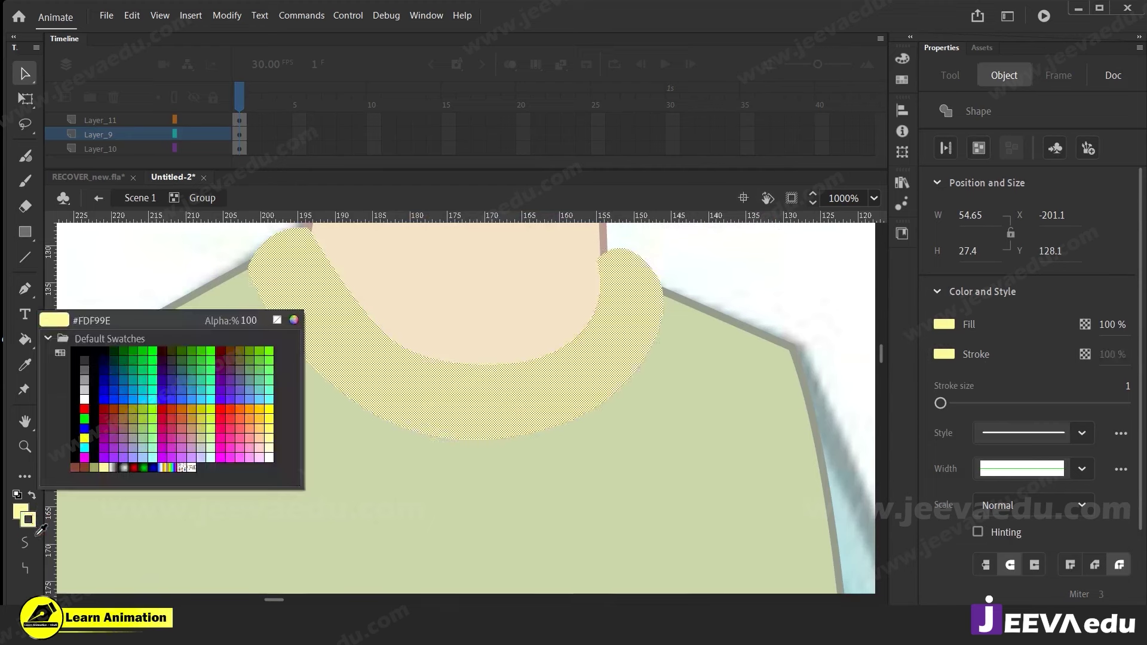
pyautogui.click(295, 320)
pyautogui.moveTo(617, 290); pyautogui.dragTo(615, 336)
pyautogui.click(756, 214)
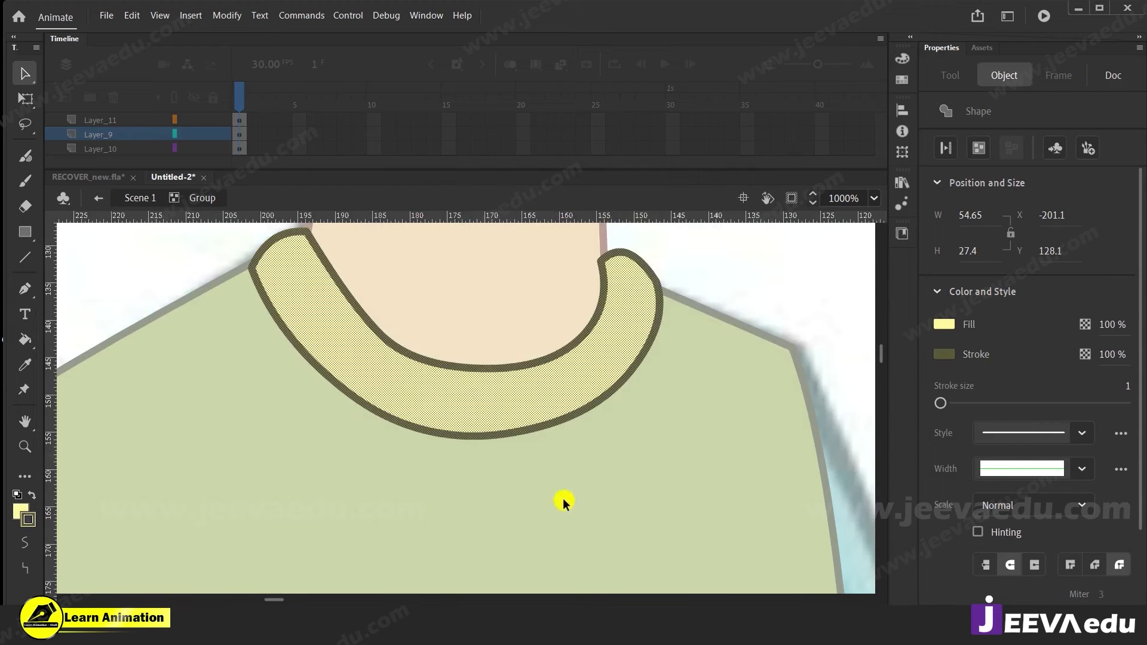
pyautogui.doubleClick(563, 498)
# Group the sleeve cuff's pale yellow fill together with its surrounding outlines
pyautogui.press('z')
pyautogui.keyDown('alt'); pyautogui.click(445, 430); pyautogui.keyUp('alt')
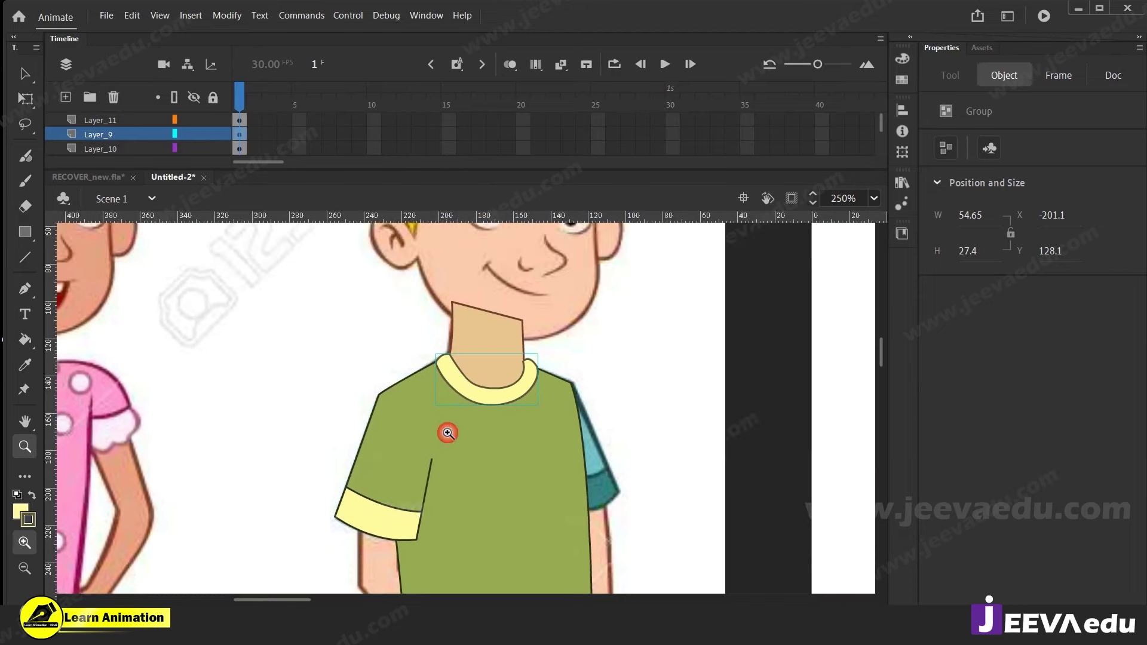
pyautogui.click(445, 436)
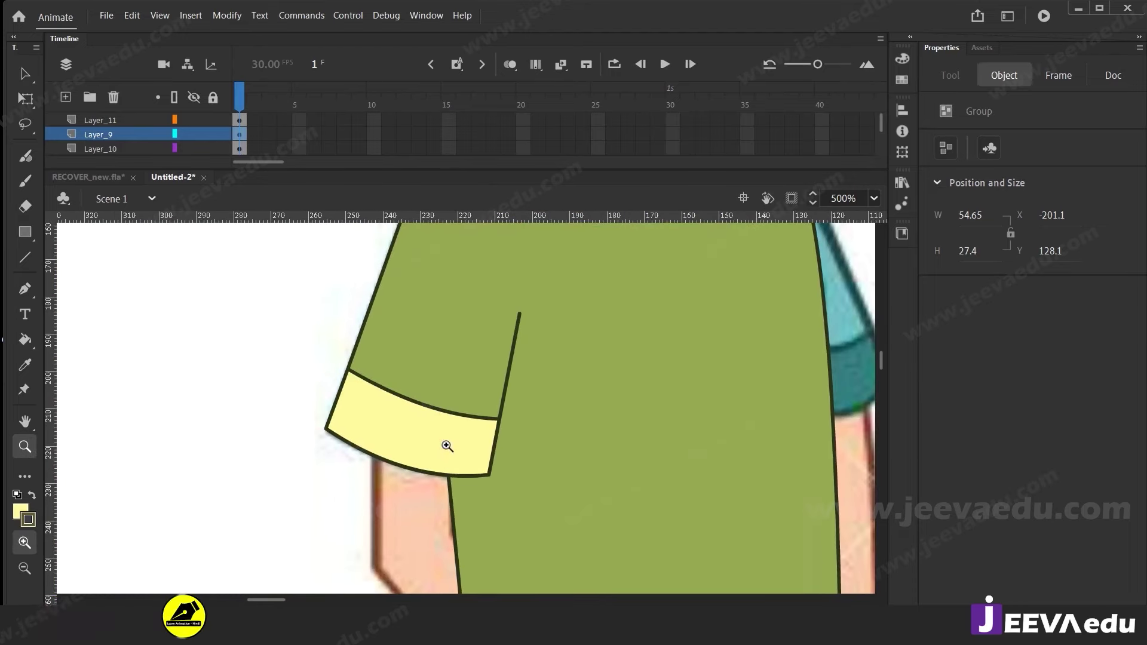
pyautogui.press('v')
pyautogui.click(436, 455)
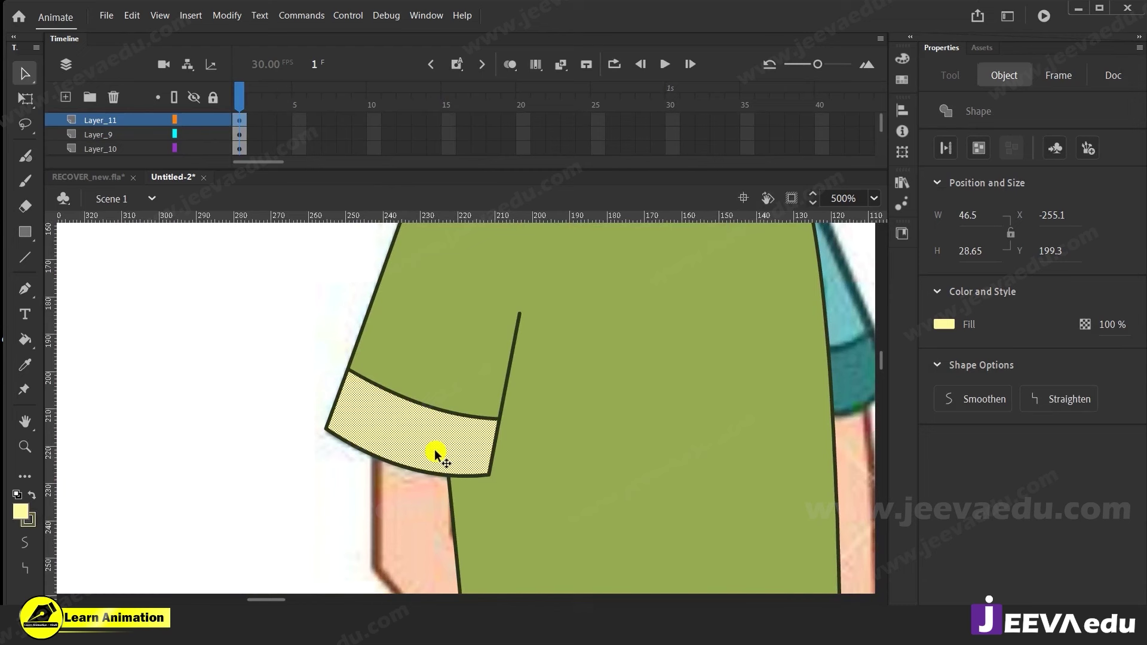
pyautogui.doubleClick(428, 438)
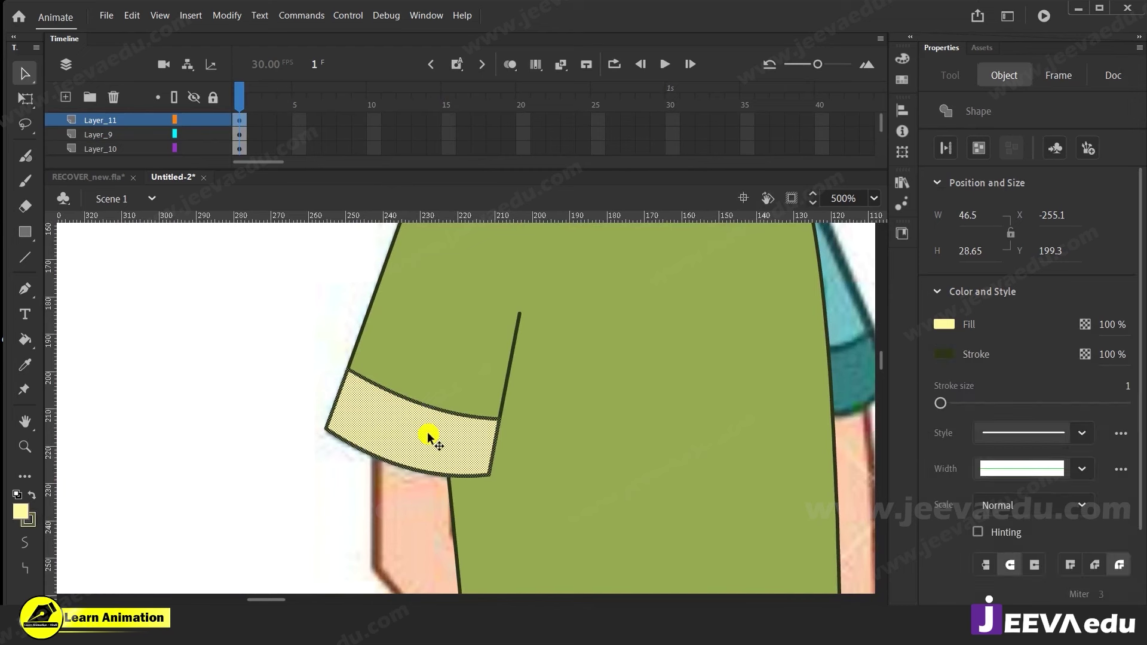
pyautogui.hotkey('ctrl', 'g')
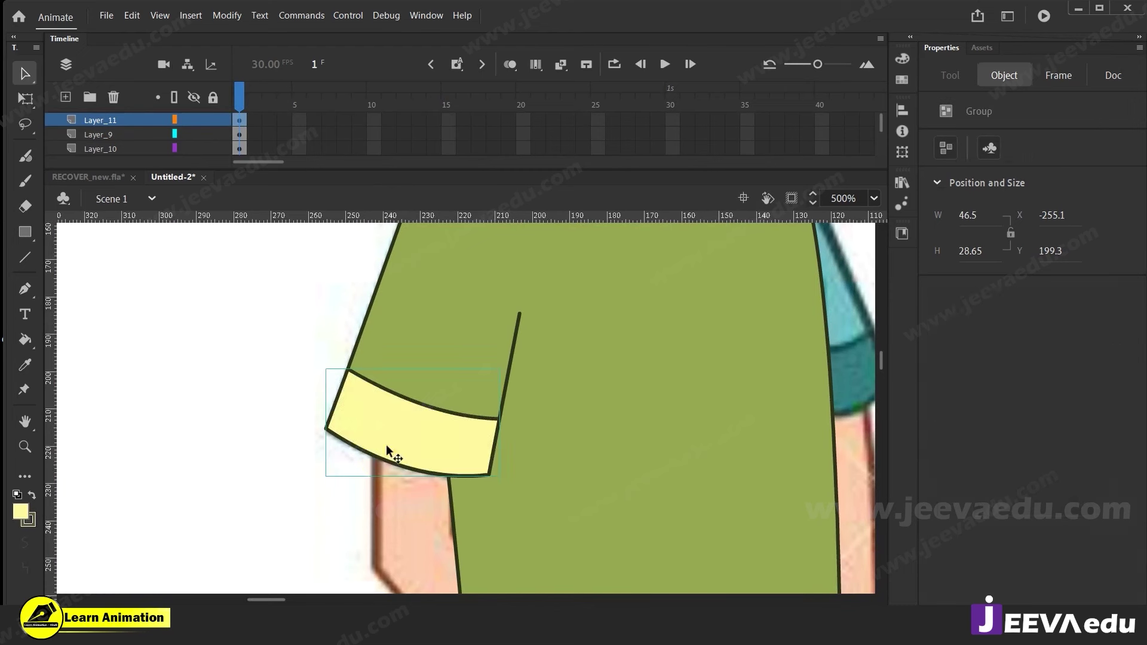
# Open the cuff group and set its outline to the pale yellow sampled from the cuff's fill
pyautogui.doubleClick(387, 449)
pyautogui.click(27, 518)
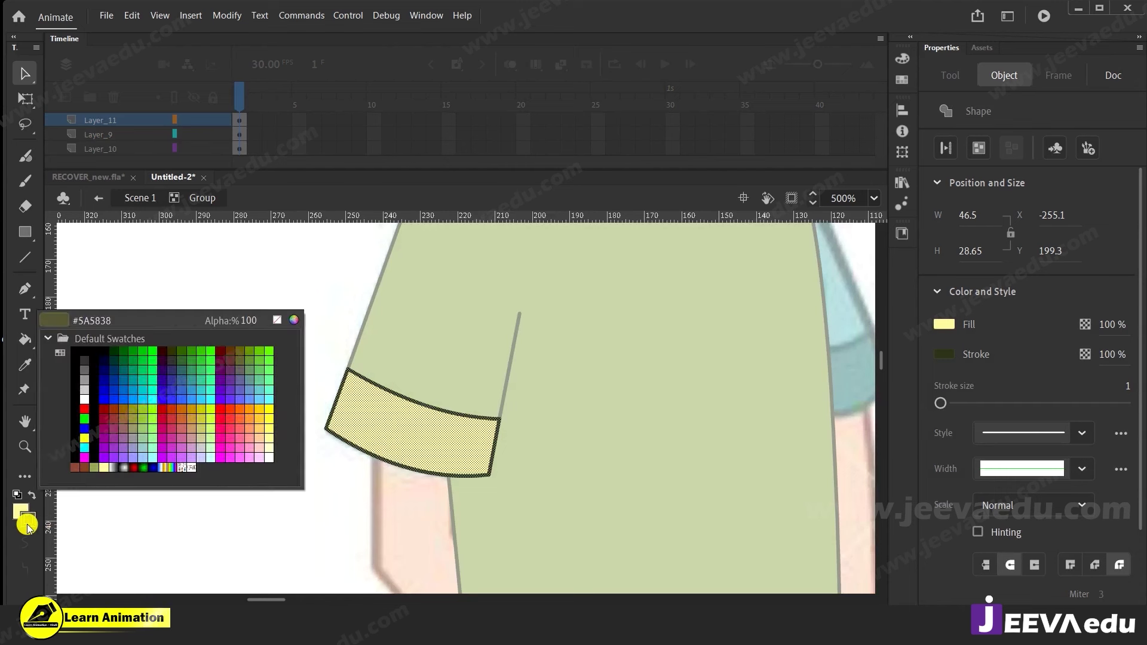
pyautogui.click(27, 523)
pyautogui.click(27, 523)
pyautogui.click(27, 523)
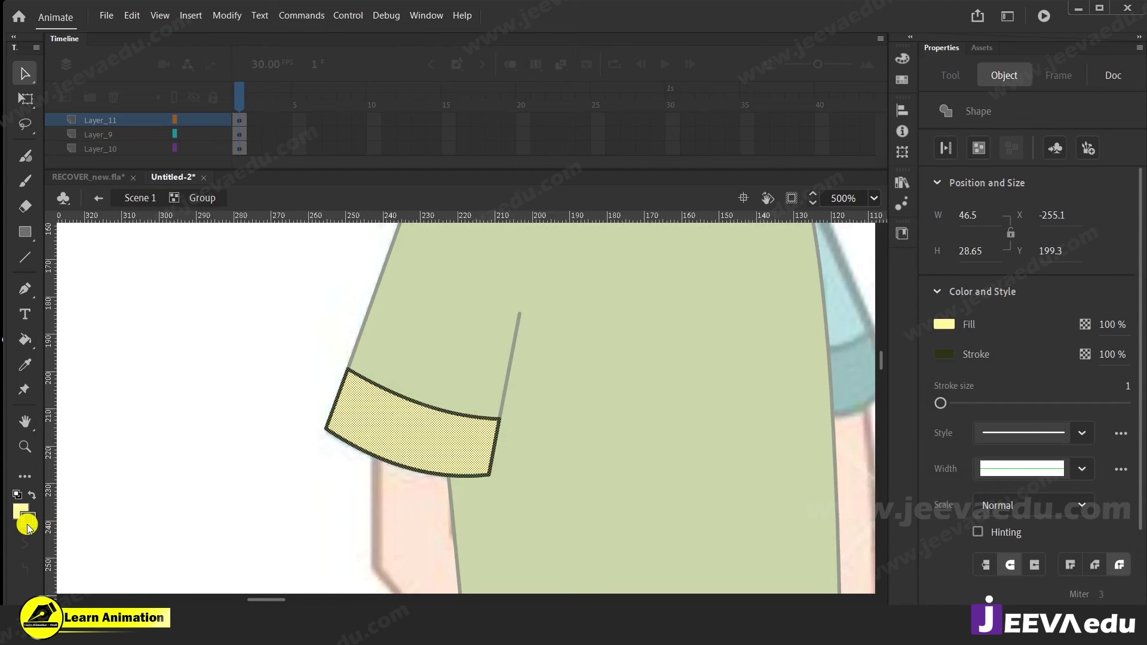
pyautogui.click(27, 526)
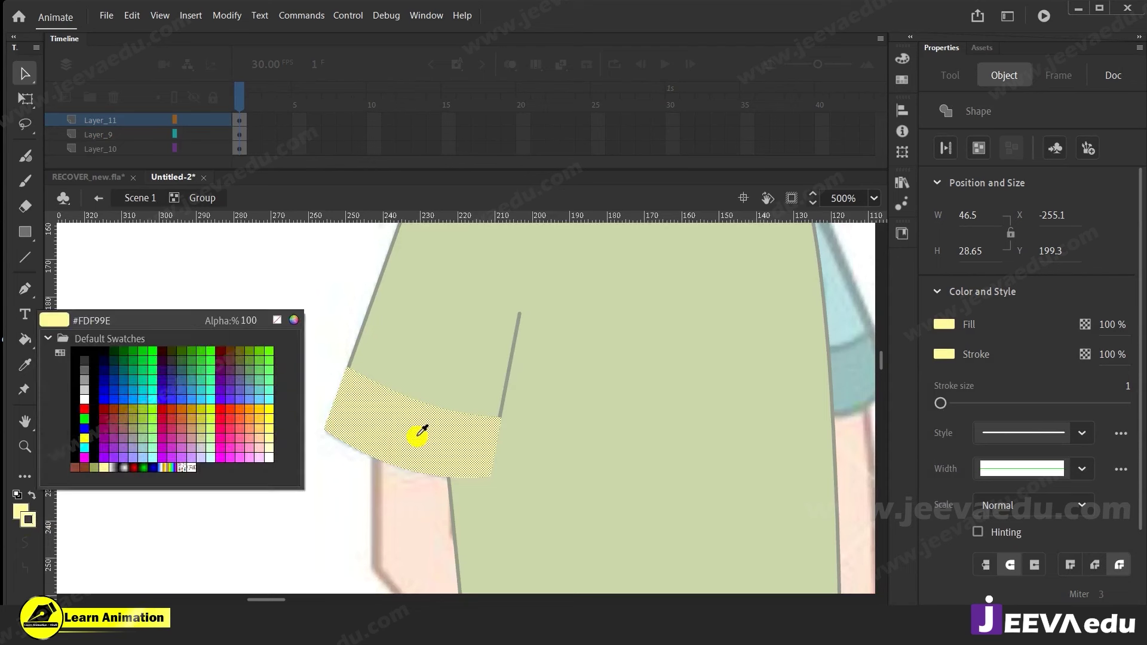
pyautogui.click(423, 431)
# Darken the cuff's outline to a dark olive like the collar's by lowering its brightness, and leave the group
pyautogui.click(27, 523)
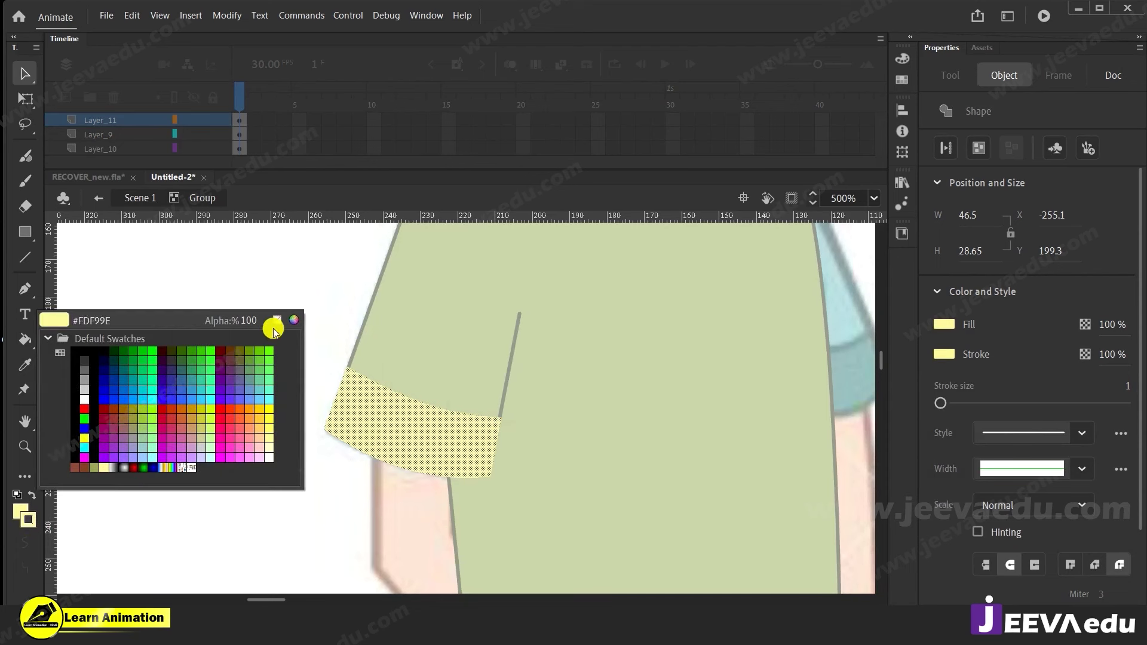
pyautogui.click(294, 320)
pyautogui.moveTo(610, 223); pyautogui.dragTo(605, 337)
pyautogui.click(723, 228)
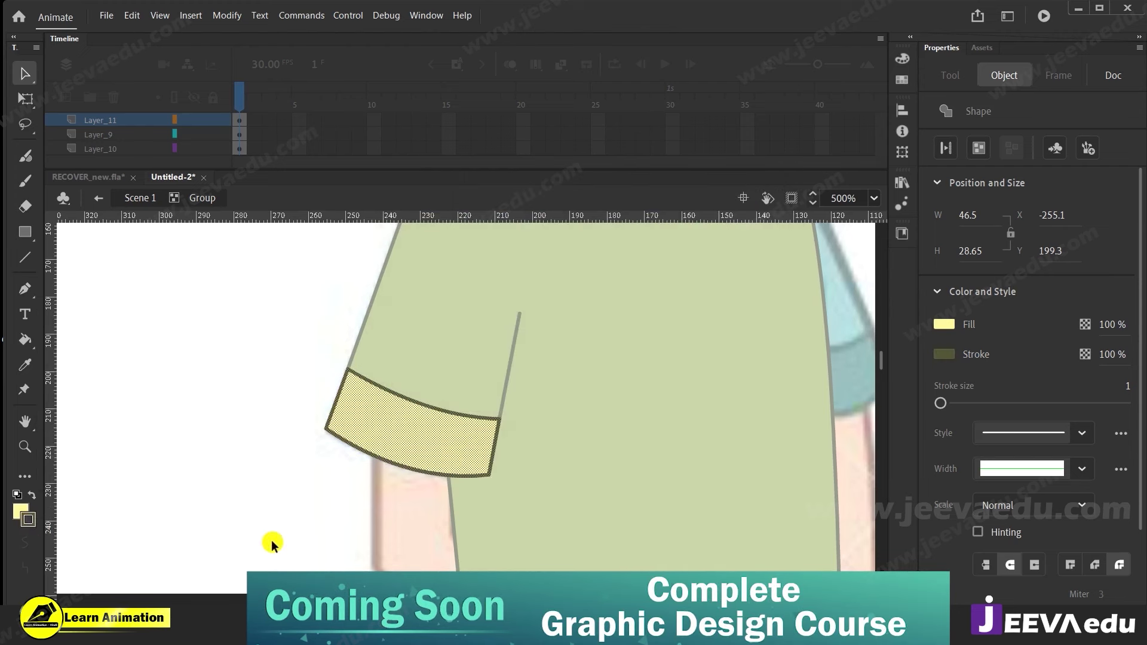
pyautogui.doubleClick(239, 509)
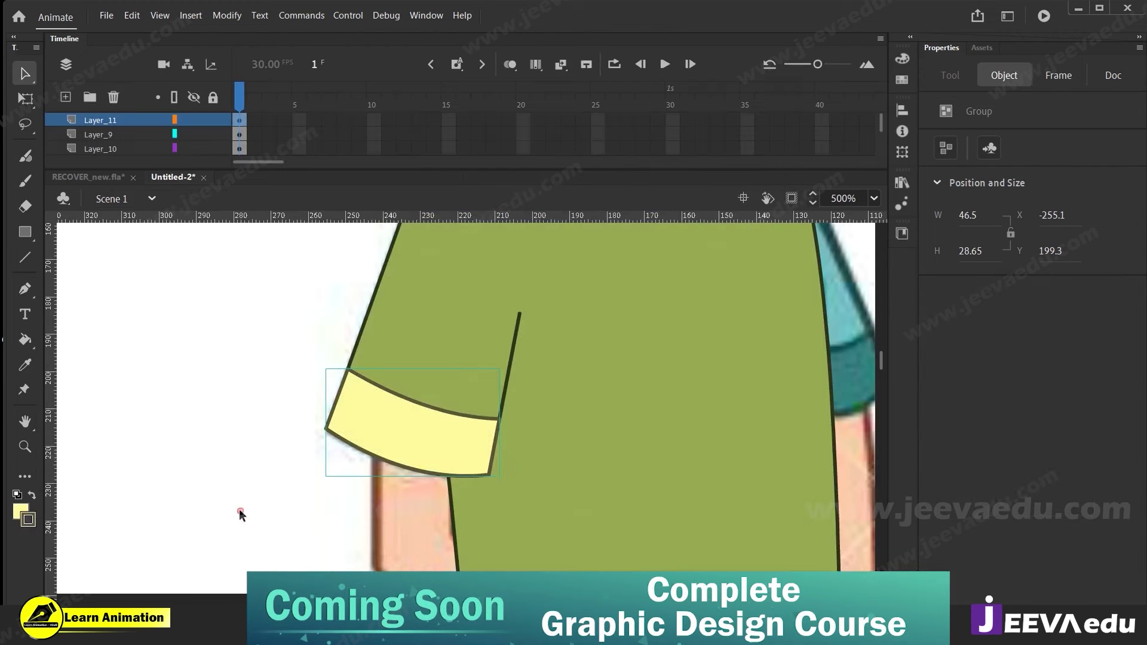
# Group the green upper part of the sleeve separately from its cuff
pyautogui.press('z')
pyautogui.click(432, 459)
pyautogui.click(425, 410)
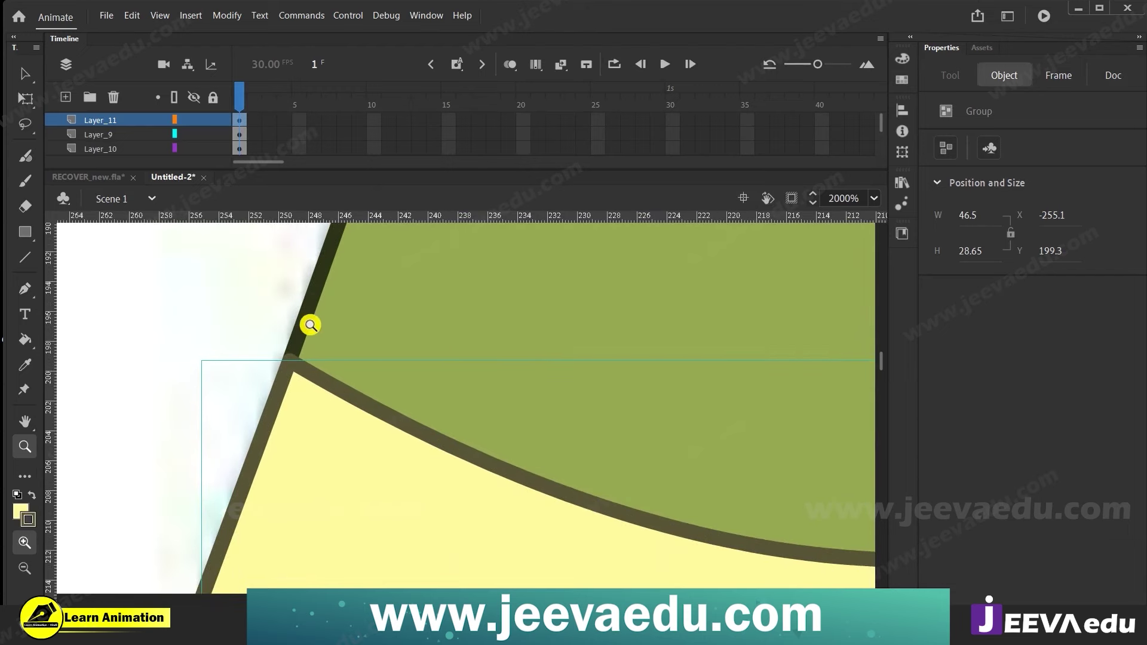
pyautogui.keyDown('alt'); pyautogui.click(458, 357); pyautogui.keyUp('alt')
pyautogui.keyDown('alt'); pyautogui.click(496, 346); pyautogui.keyUp('alt')
pyautogui.keyDown('alt'); pyautogui.click(511, 391); pyautogui.keyUp('alt')
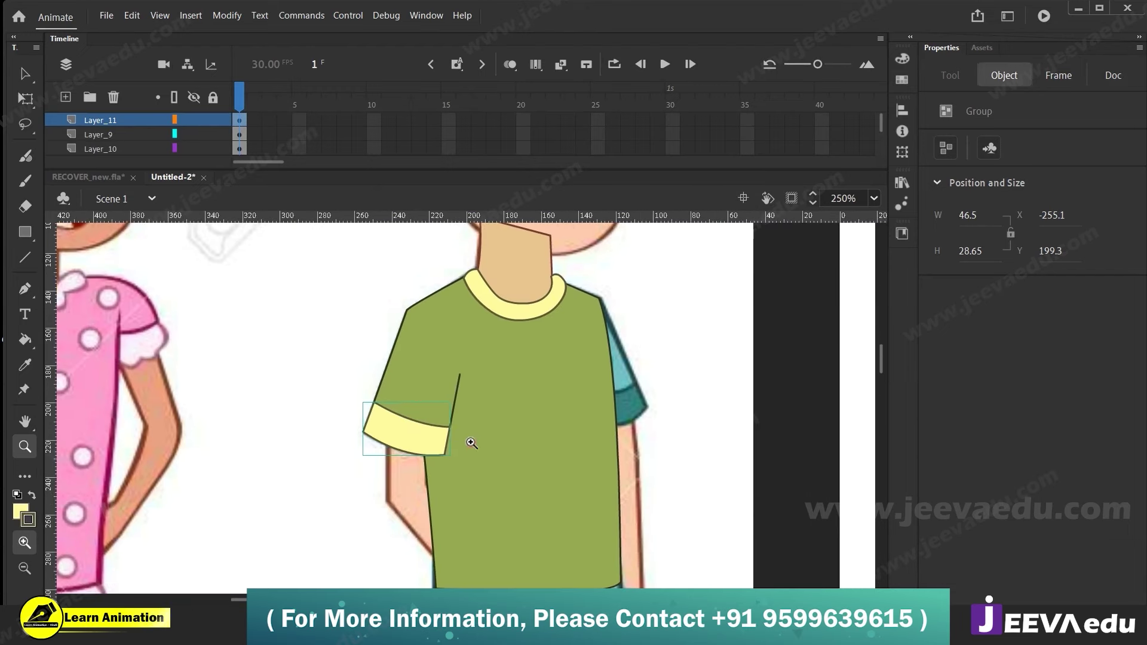
pyautogui.press('v')
pyautogui.click(437, 398)
pyautogui.hotkey('ctrl', 'g')
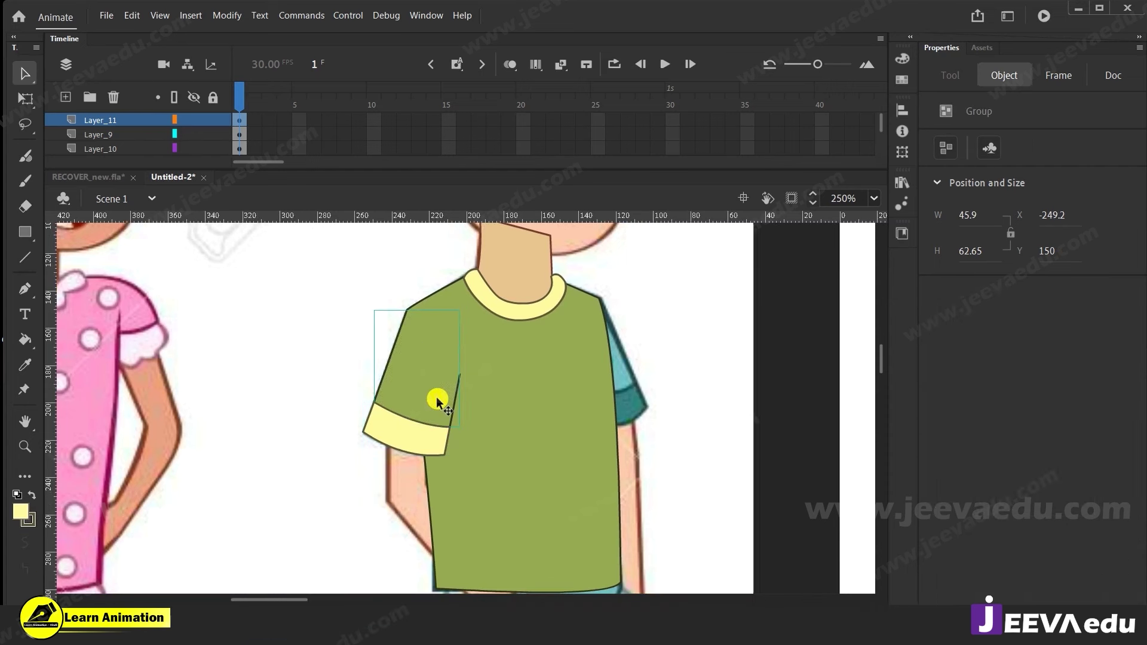
# Select the shirt body group and add a new layer directly above its layer
pyautogui.click(406, 442)
pyautogui.click(425, 405)
pyautogui.moveTo(459, 487); pyautogui.dragTo(461, 460)
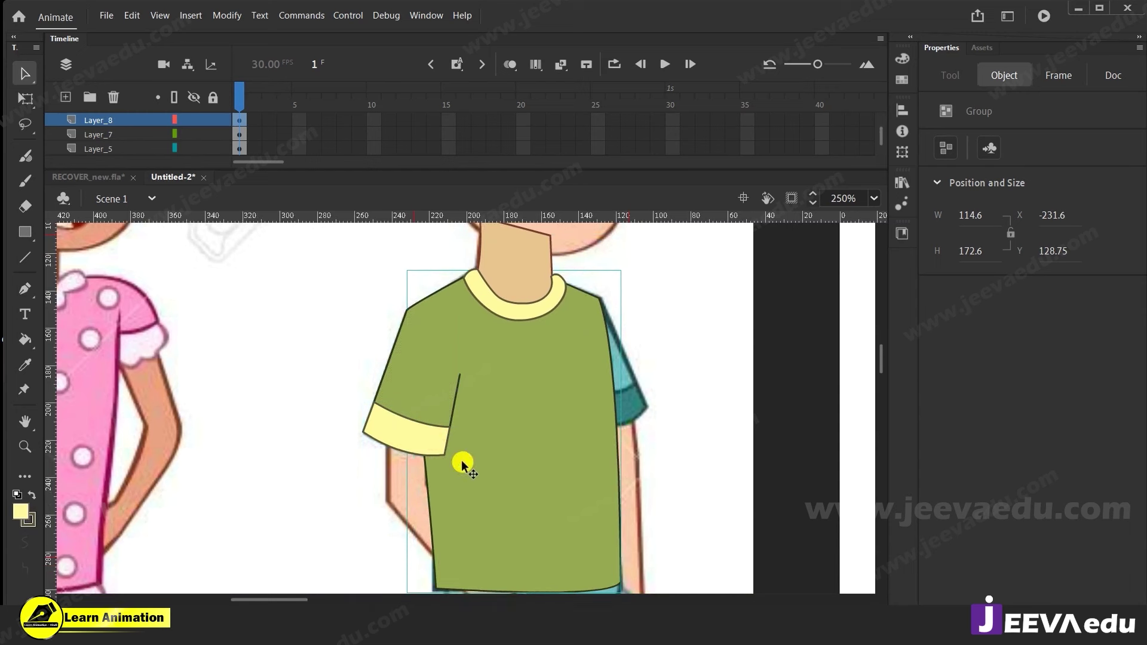
pyautogui.press('z')
pyautogui.keyDown('alt'); pyautogui.click(461, 476); pyautogui.keyUp('alt')
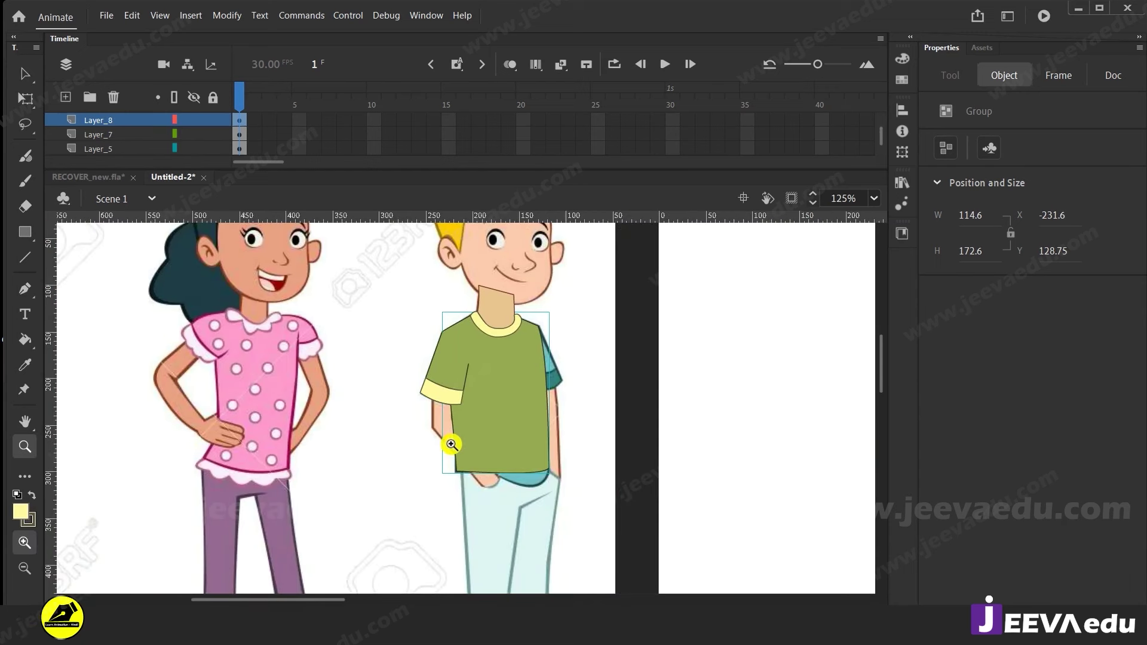
pyautogui.moveTo(473, 468); pyautogui.dragTo(484, 448)
pyautogui.click(451, 393)
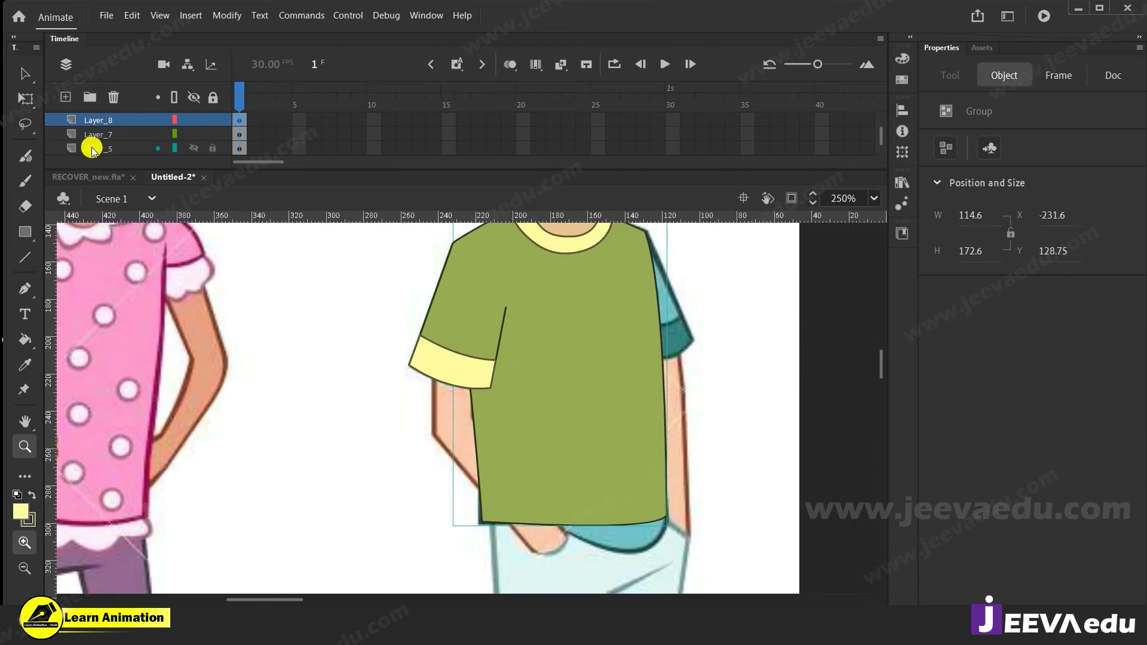
pyautogui.click(66, 97)
# Draw a nearly vertical straight line about 198 px tall from the sleeve's cuff down beside the boy's trousers
pyautogui.keyDown('alt'); pyautogui.click(438, 437); pyautogui.keyUp('alt')
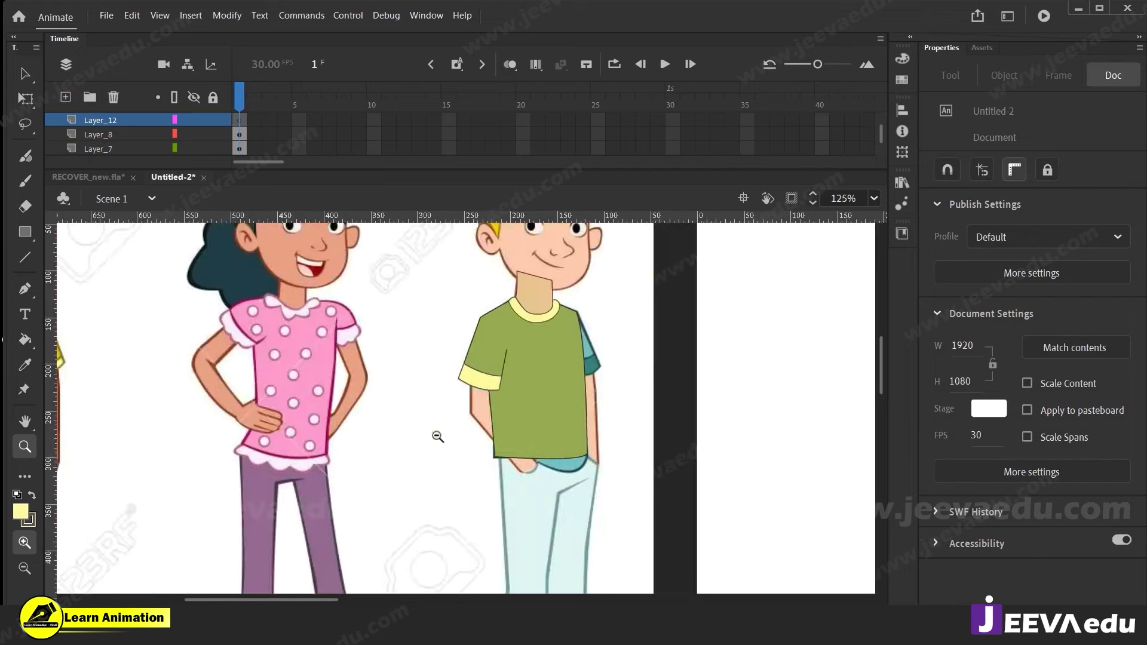
pyautogui.keyDown('alt'); pyautogui.click(515, 488); pyautogui.keyUp('alt')
pyautogui.keyDown('alt'); pyautogui.click(515, 487); pyautogui.keyUp('alt')
pyautogui.moveTo(551, 485); pyautogui.dragTo(549, 457)
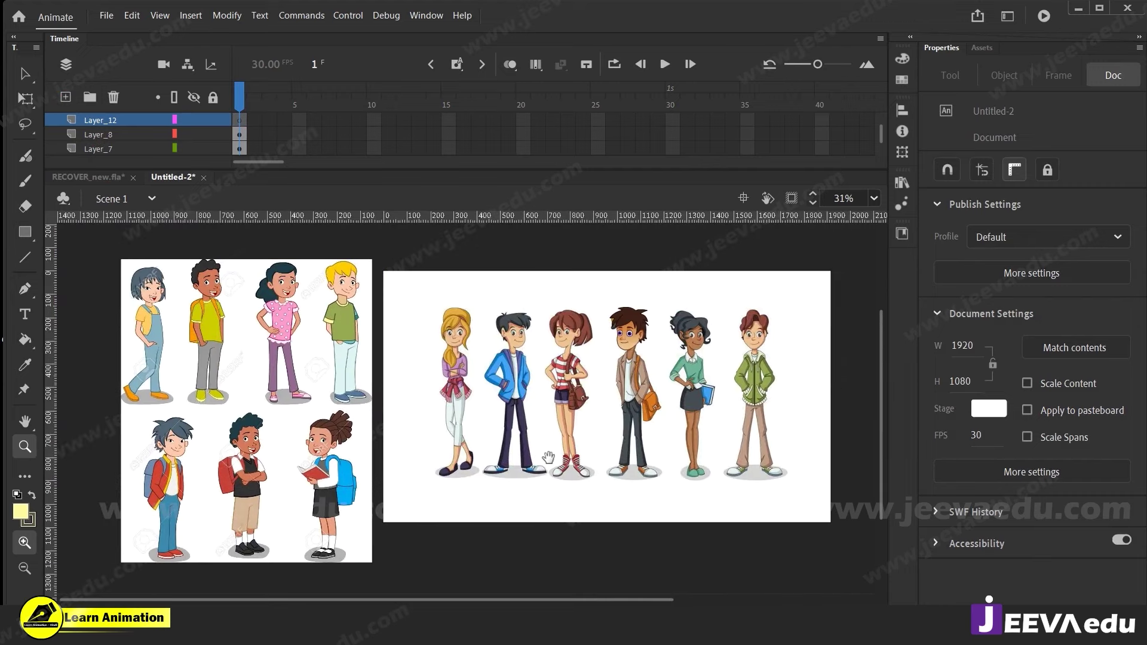
pyautogui.click(425, 389)
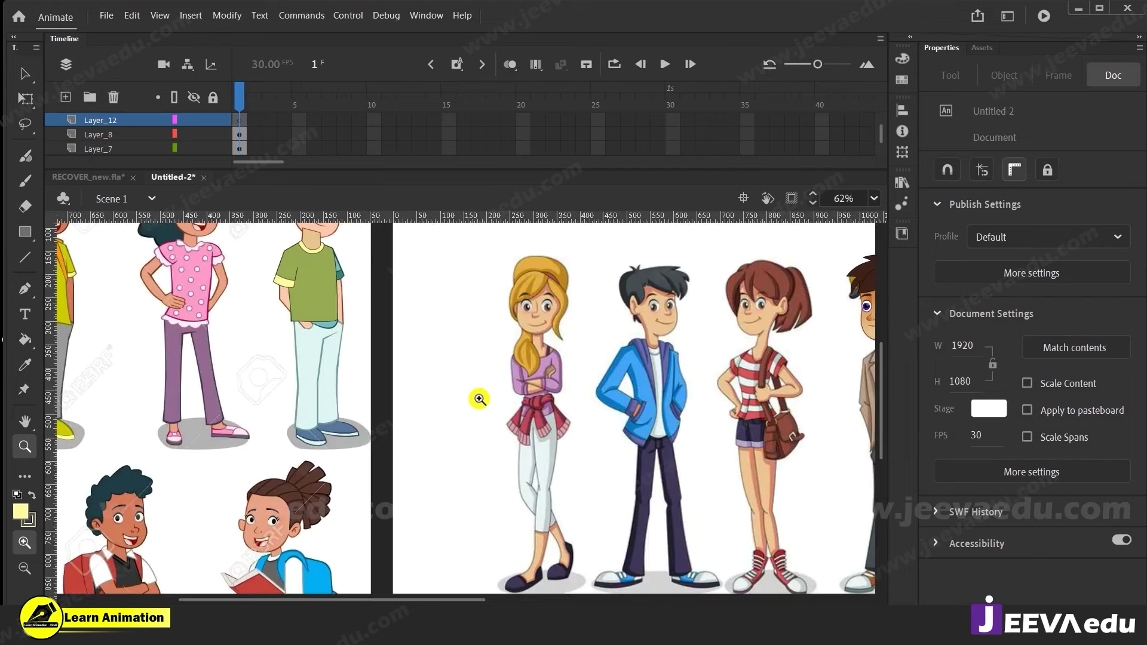
pyautogui.click(335, 344)
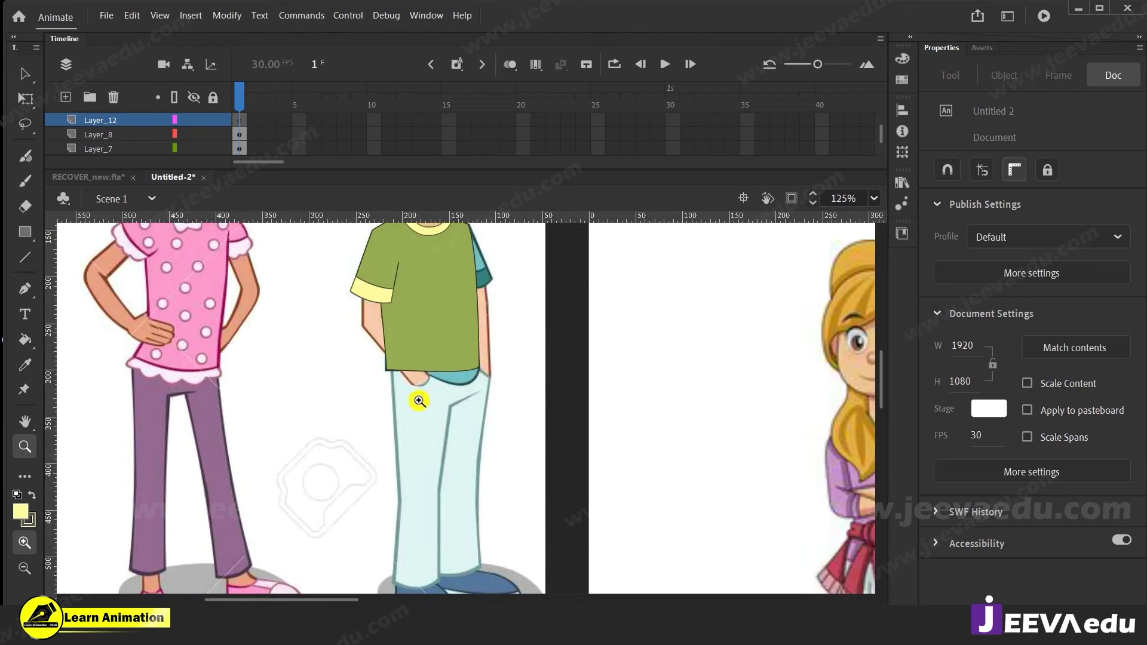
pyautogui.press('n')
pyautogui.moveTo(346, 472); pyautogui.dragTo(356, 476)
pyautogui.scroll(1, 248, 122)
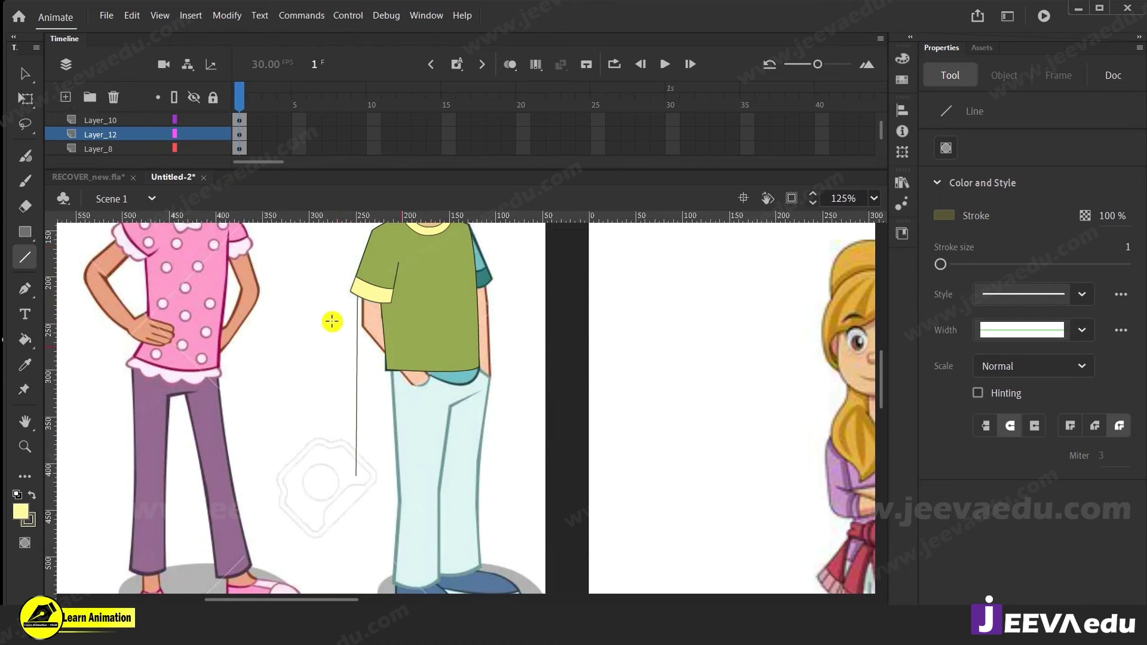
# Set the stroke of the new line beside the arm to bright red
pyautogui.press('v')
pyautogui.click(357, 375)
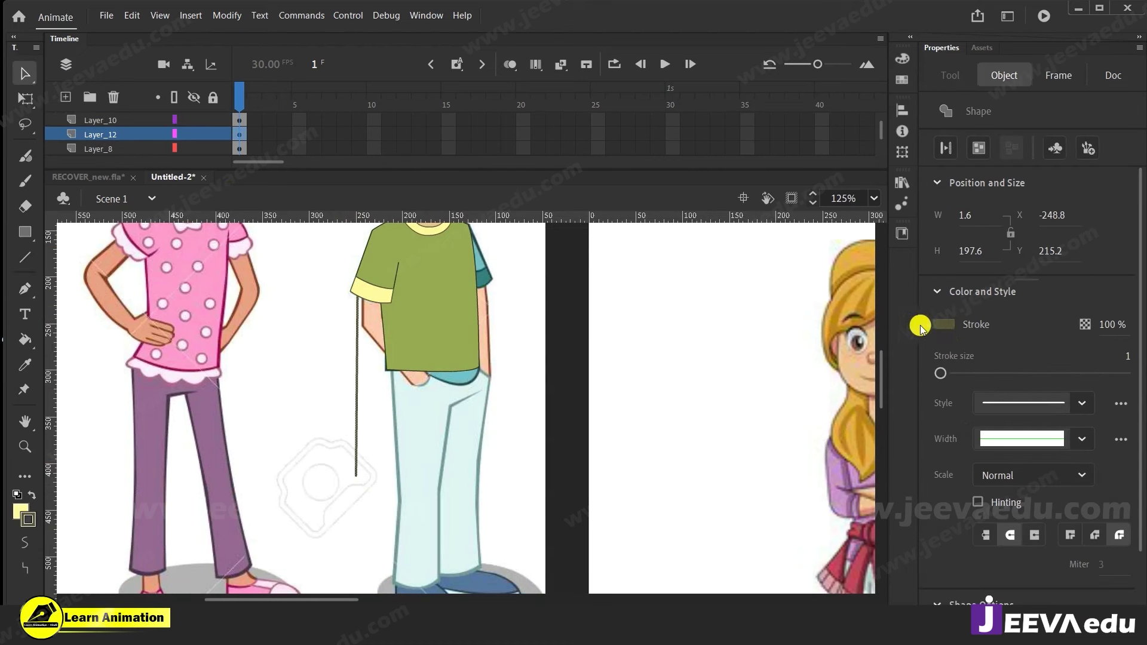
pyautogui.click(943, 325)
pyautogui.click(702, 429)
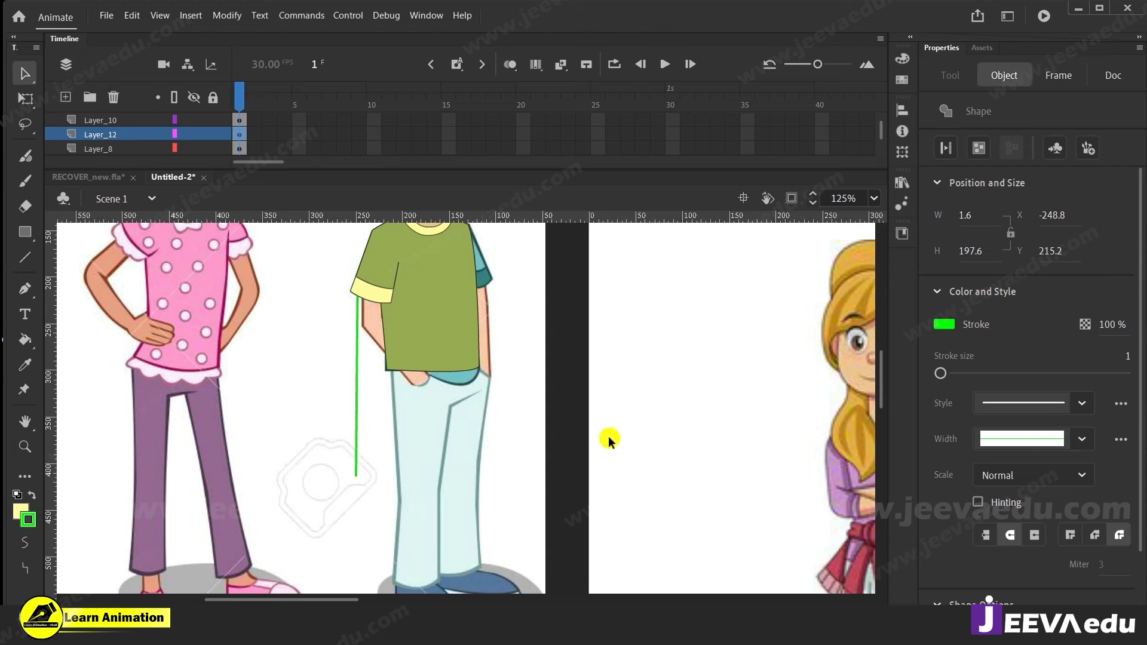
pyautogui.click(944, 324)
pyautogui.click(716, 430)
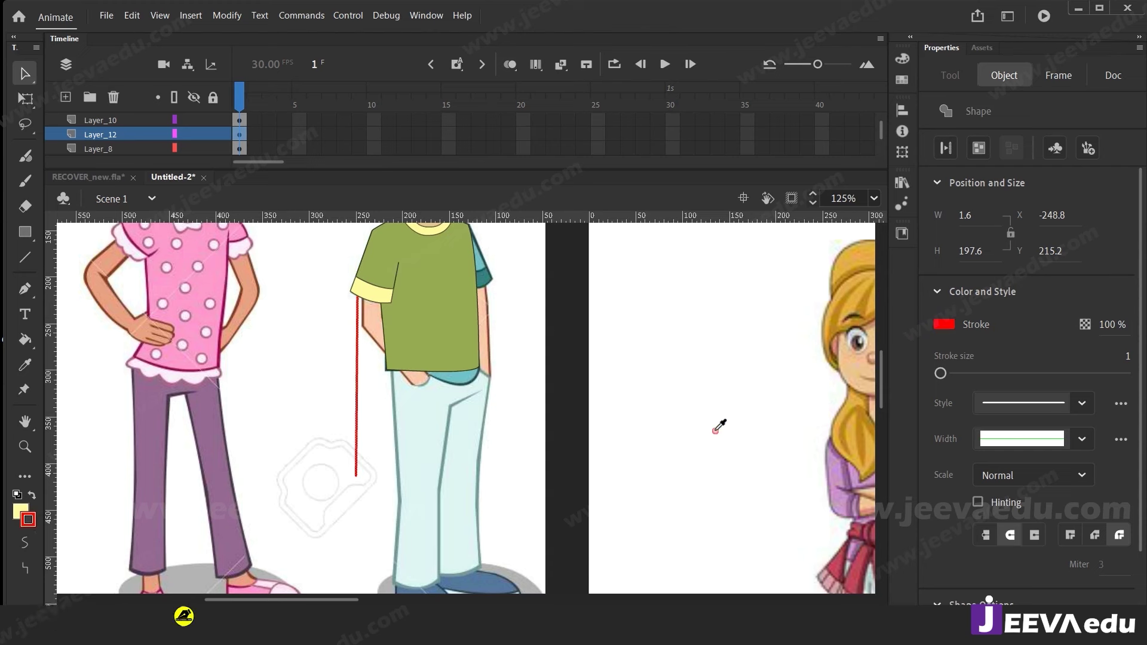
pyautogui.press('z')
pyautogui.click(415, 420)
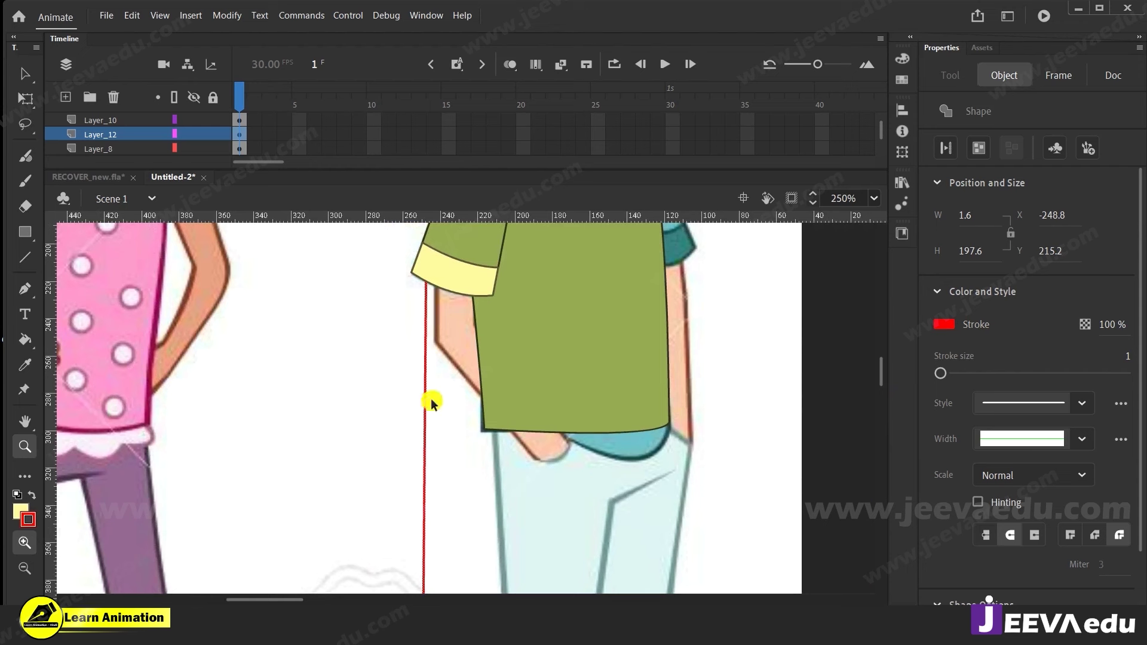
pyautogui.press('v')
pyautogui.click(417, 291)
pyautogui.click(427, 282)
pyautogui.click(427, 289)
pyautogui.click(408, 308)
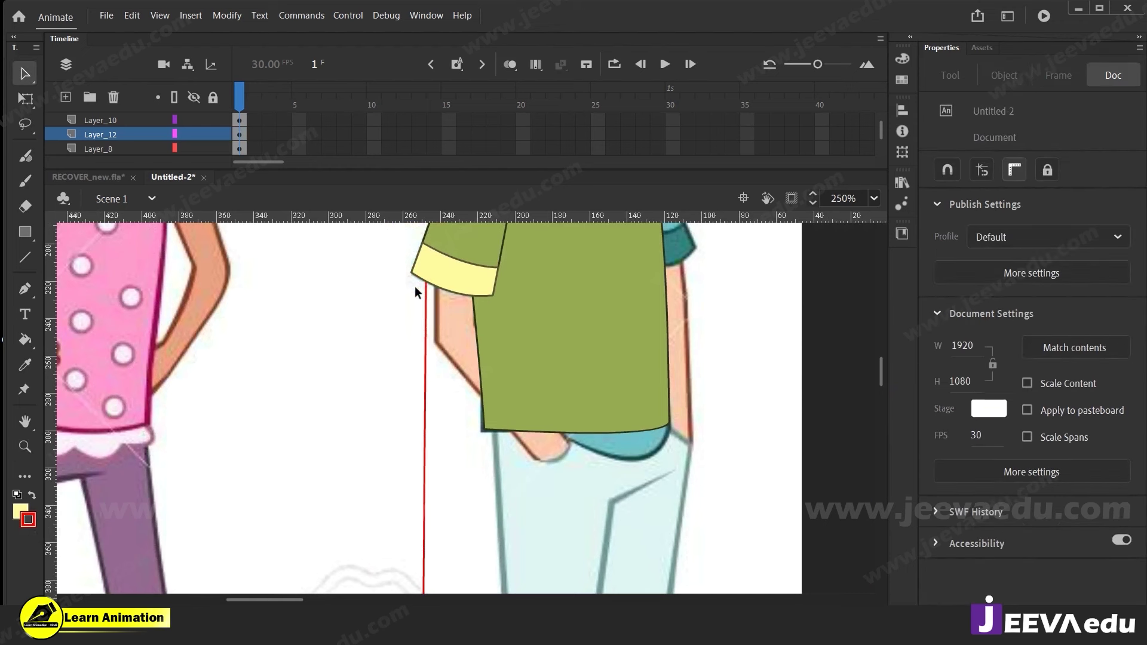
pyautogui.moveTo(422, 289); pyautogui.dragTo(413, 291)
pyautogui.hotkey('ctrl', 'z')
# Delete the red vertical line beside the arm and move Layer_12 to the top of the layer stack
pyautogui.click(425, 364)
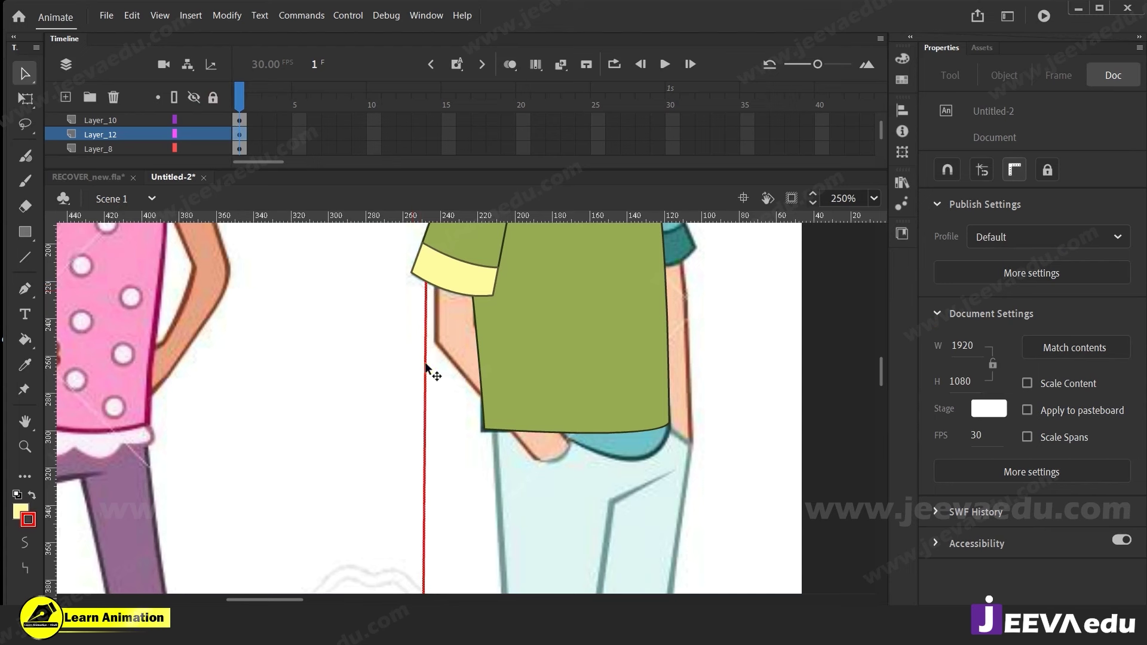
pyautogui.press('Delete')
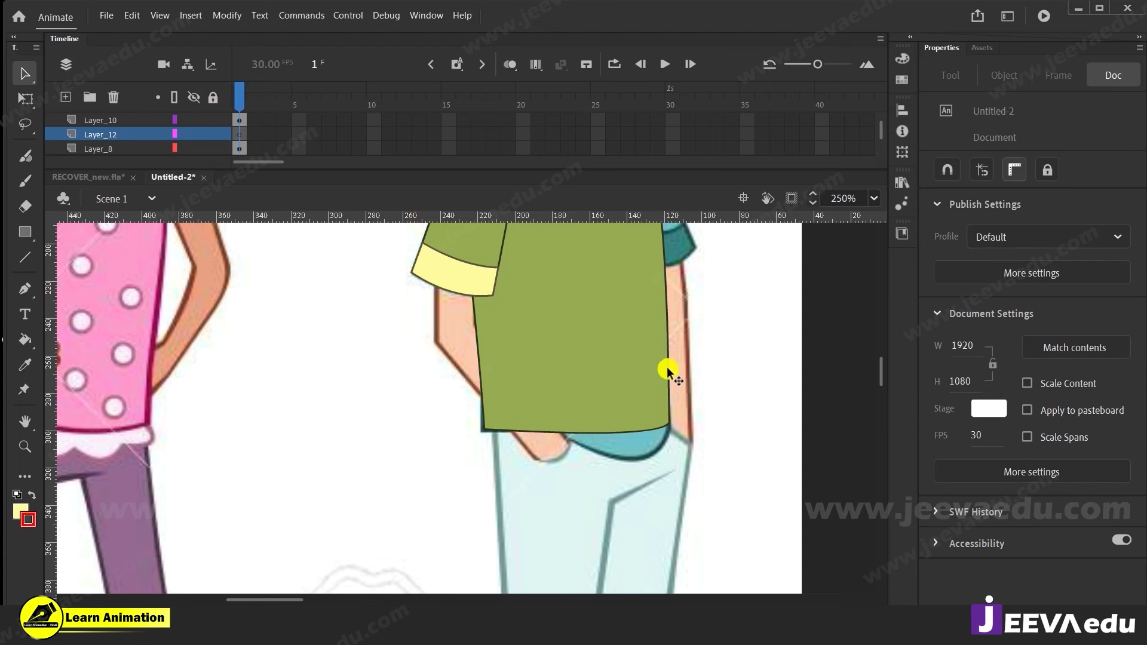
pyautogui.click(99, 118)
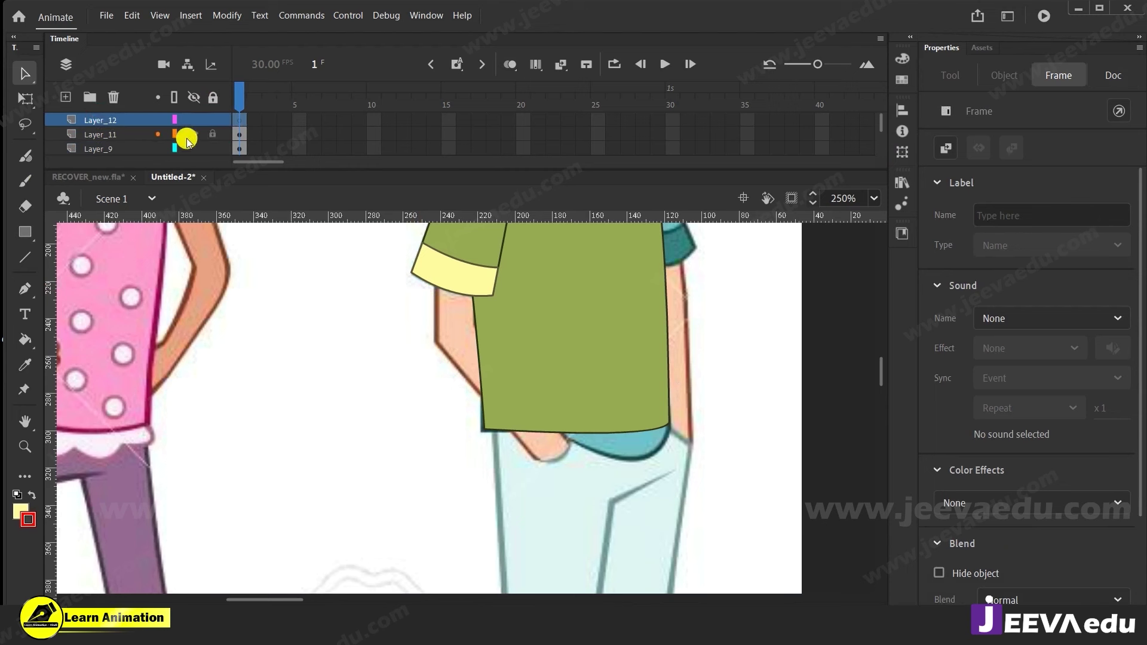
# Draw a red line from the sleeve cuff down past the shirt hem and bend it into the arm's outer edge
pyautogui.click(437, 301)
pyautogui.press('n')
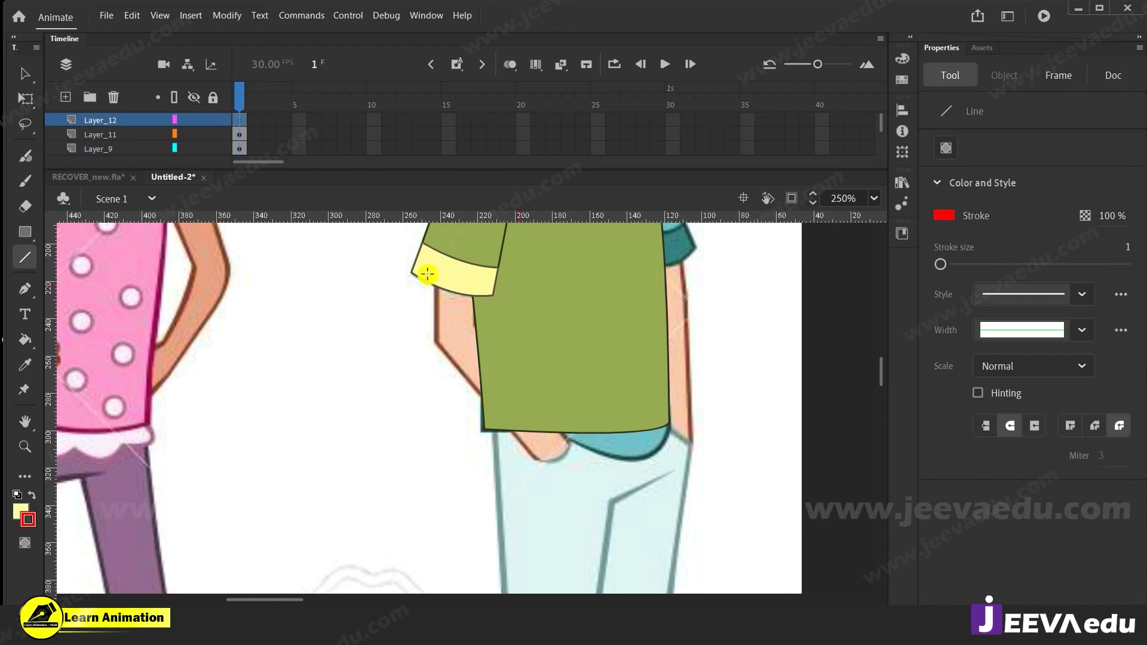
pyautogui.moveTo(425, 400); pyautogui.dragTo(438, 479)
pyautogui.press('v')
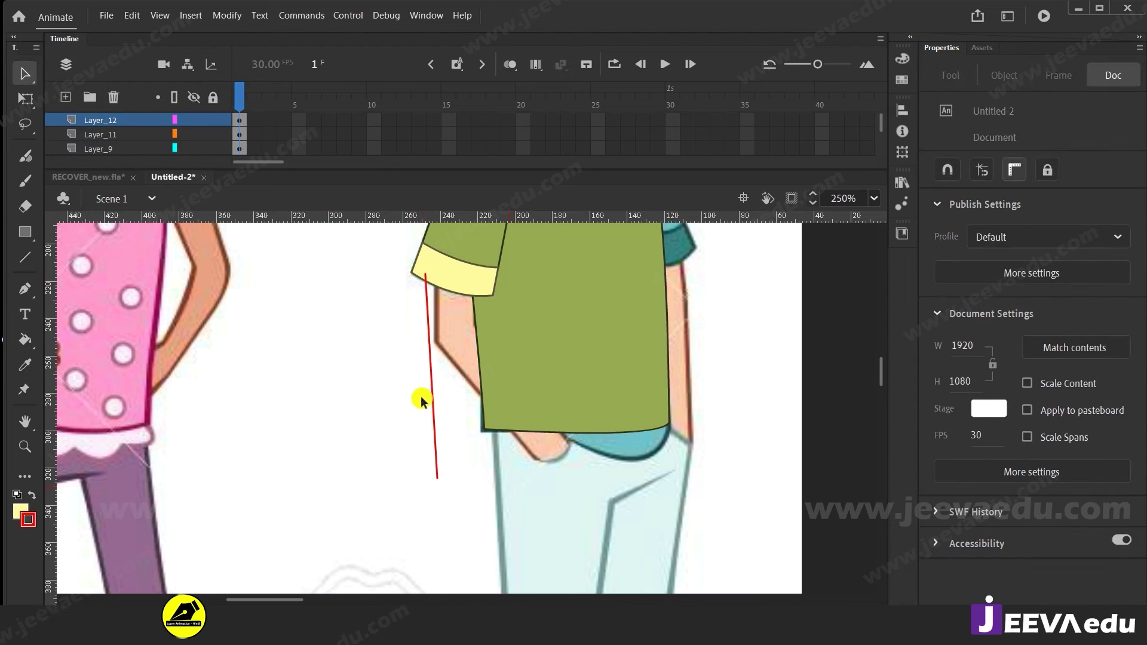
pyautogui.moveTo(429, 327); pyautogui.dragTo(420, 326)
pyautogui.moveTo(425, 274); pyautogui.dragTo(426, 266)
pyautogui.moveTo(428, 414); pyautogui.dragTo(425, 381)
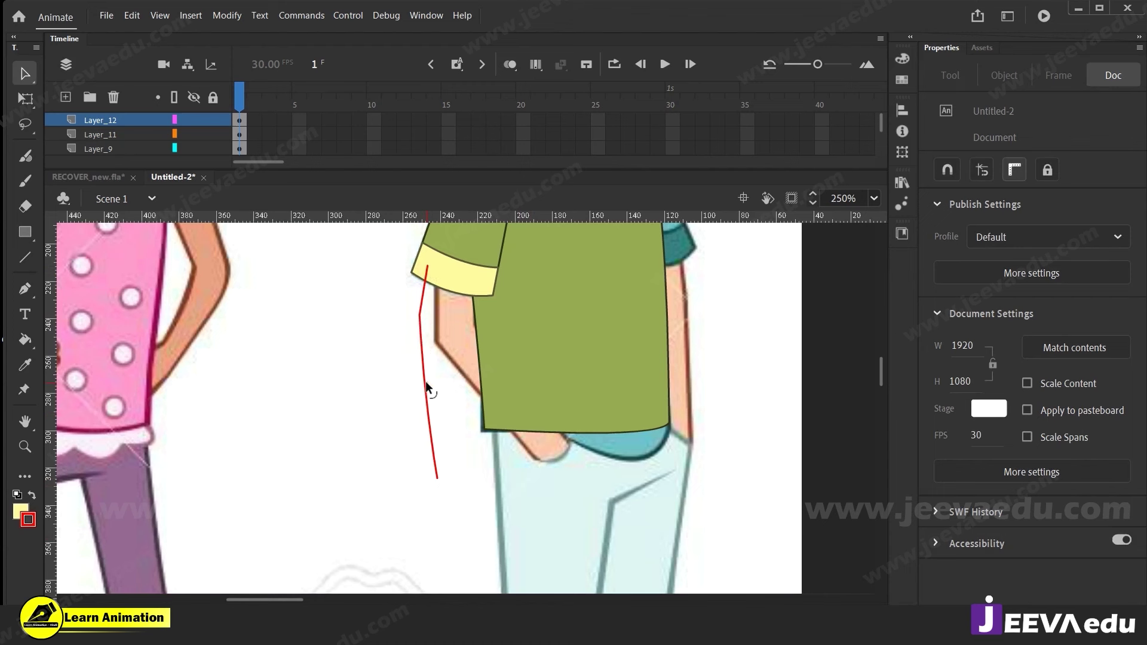
pyautogui.moveTo(436, 473); pyautogui.dragTo(444, 479)
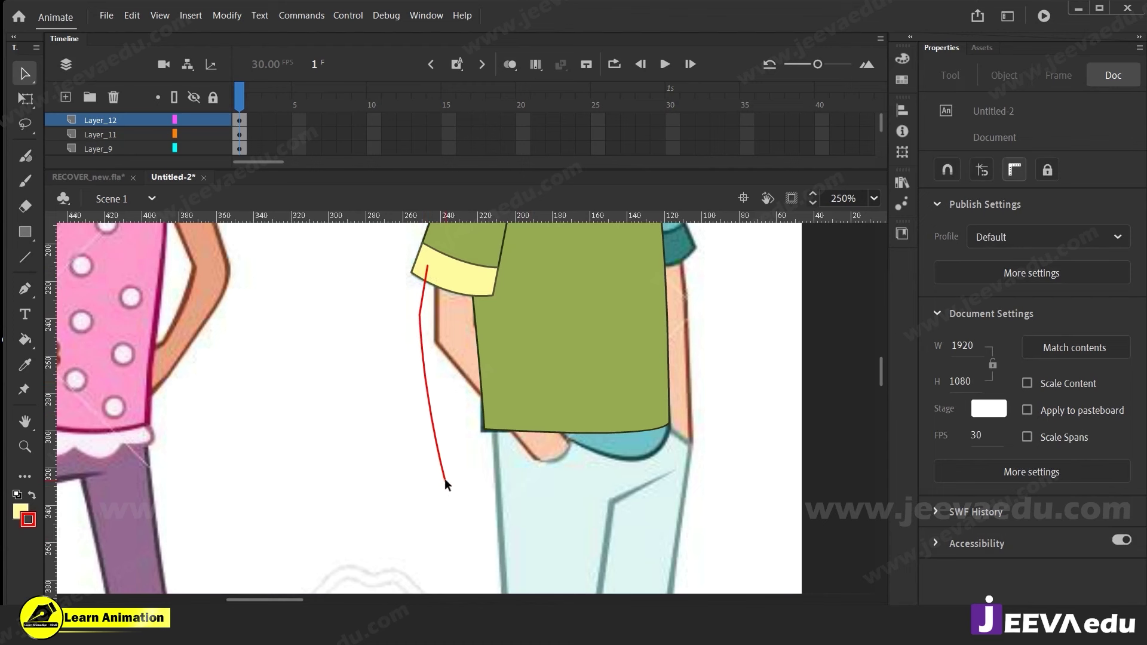
# Draw the arm's inner edge from the cuff down to wrist level and curve it to match the outer edge
pyautogui.press('z')
pyautogui.keyDown('alt'); pyautogui.click(470, 412); pyautogui.keyUp('alt')
pyautogui.moveTo(466, 413)
pyautogui.mouseDown()
pyautogui.moveTo(470, 438)
pyautogui.moveTo(477, 414)
pyautogui.mouseUp()
pyautogui.click(465, 395)
pyautogui.press('n')
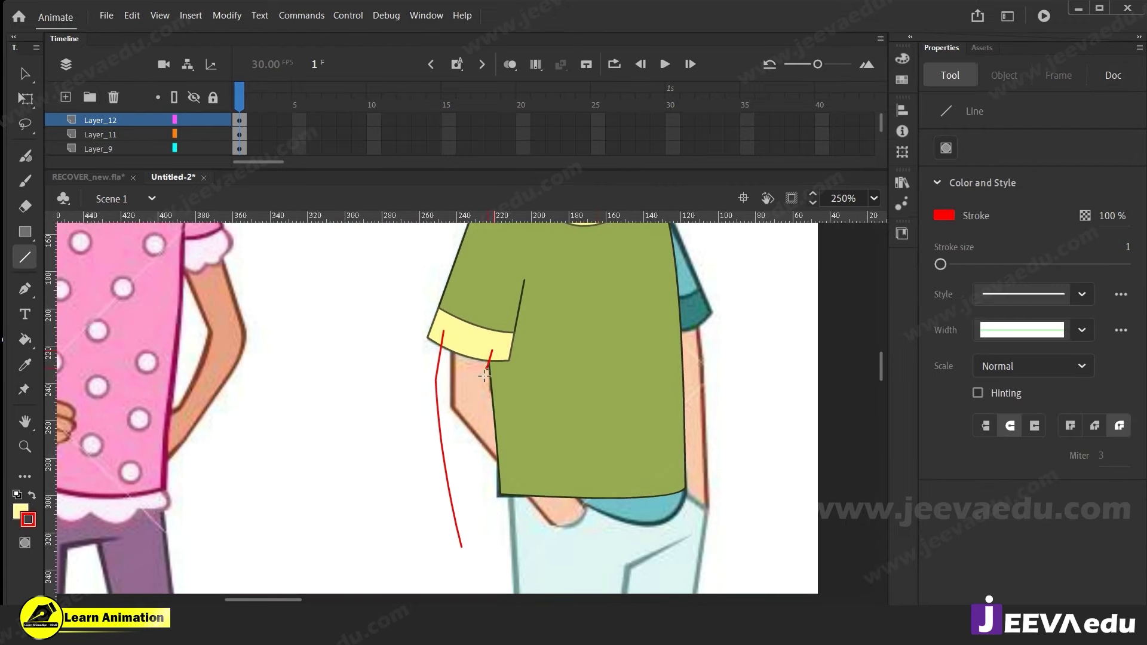
pyautogui.press('v')
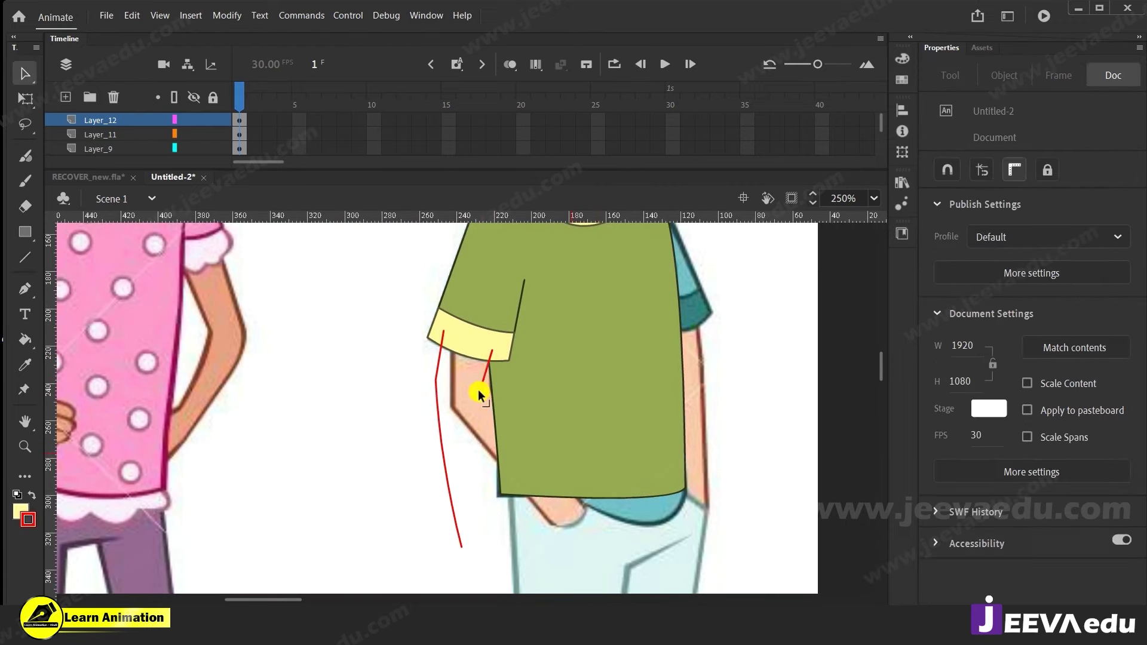
pyautogui.moveTo(479, 381); pyautogui.dragTo(489, 537)
pyautogui.moveTo(484, 477); pyautogui.dragTo(494, 485)
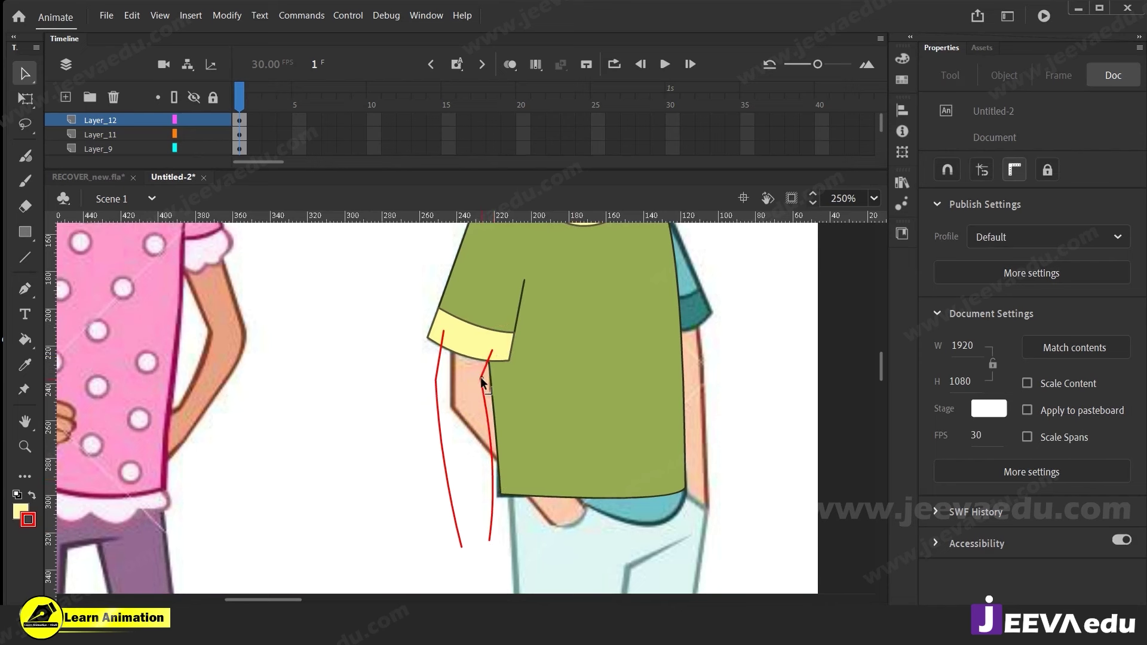
# Join the tops of both arm edges with a line across the yellow cuff and delete the overhanging ends
pyautogui.moveTo(435, 378); pyautogui.dragTo(514, 364)
pyautogui.click(507, 362)
pyautogui.press('Delete')
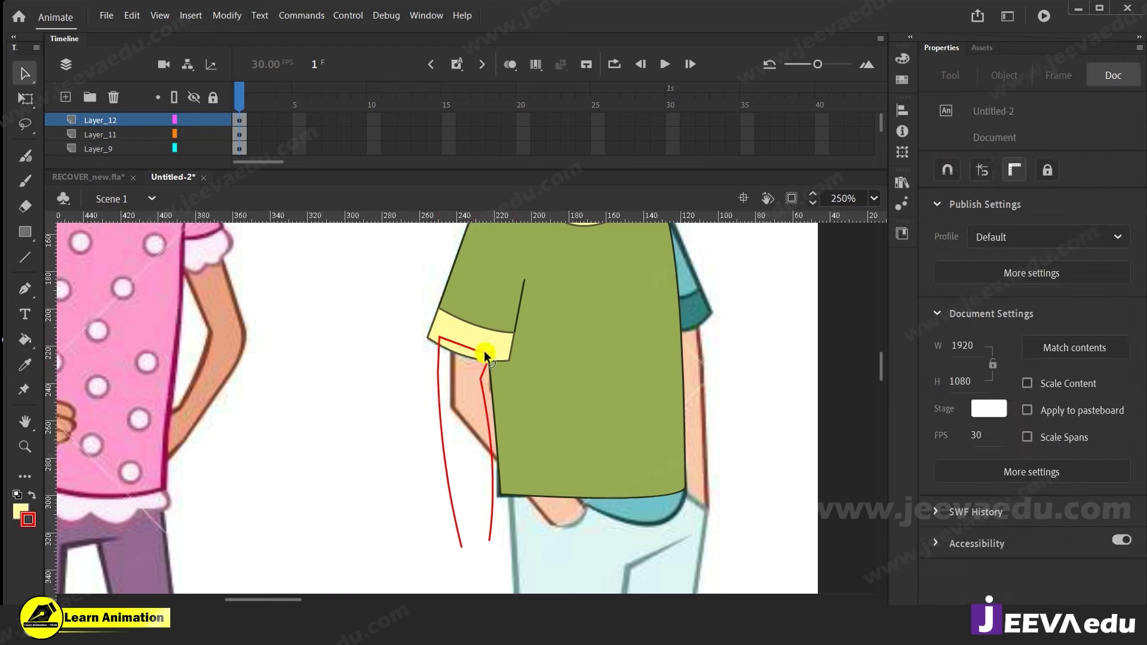
pyautogui.click(491, 349)
pyautogui.press('Delete')
# Try to sketch the hand with its thumb and fingers below the wrist using red Paint Brush strokes
pyautogui.press('z')
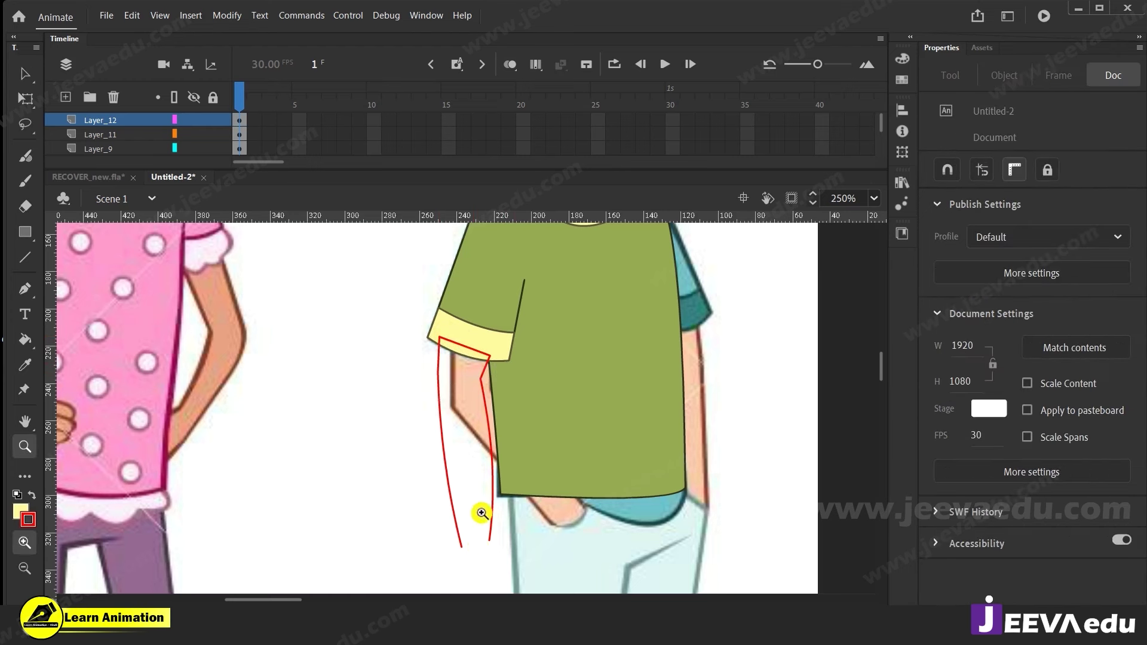
pyautogui.keyDown('alt'); pyautogui.click(483, 511); pyautogui.keyUp('alt')
pyautogui.keyDown('alt'); pyautogui.click(508, 460); pyautogui.keyUp('alt')
pyautogui.click(472, 394)
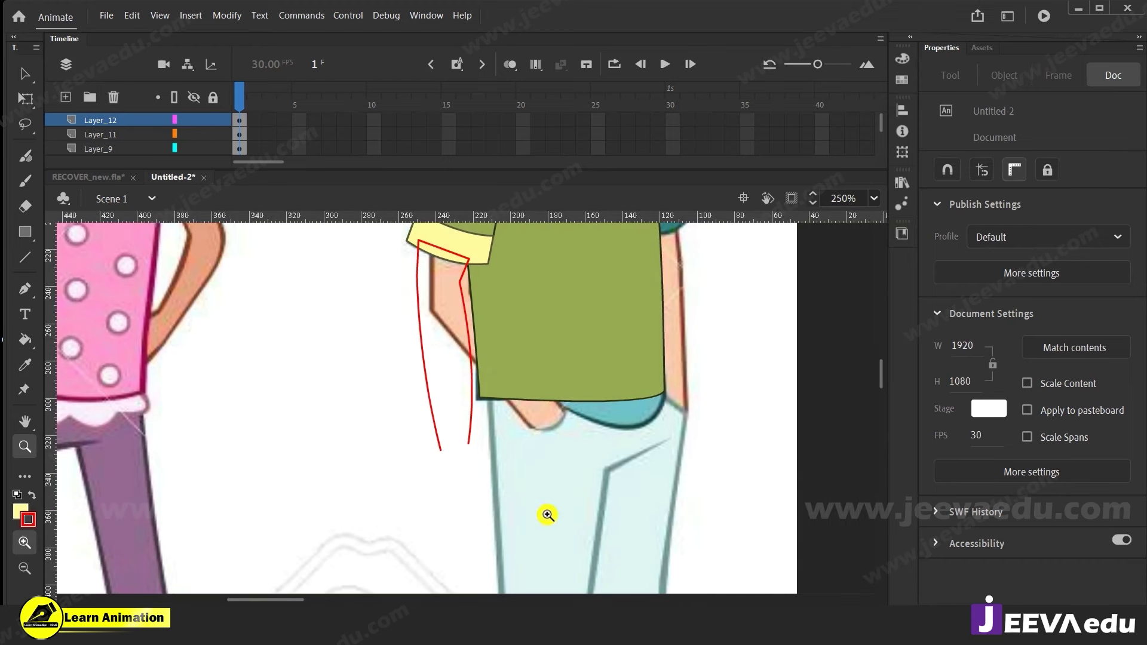
pyautogui.scroll(-2, 545, 512)
pyautogui.click(478, 413)
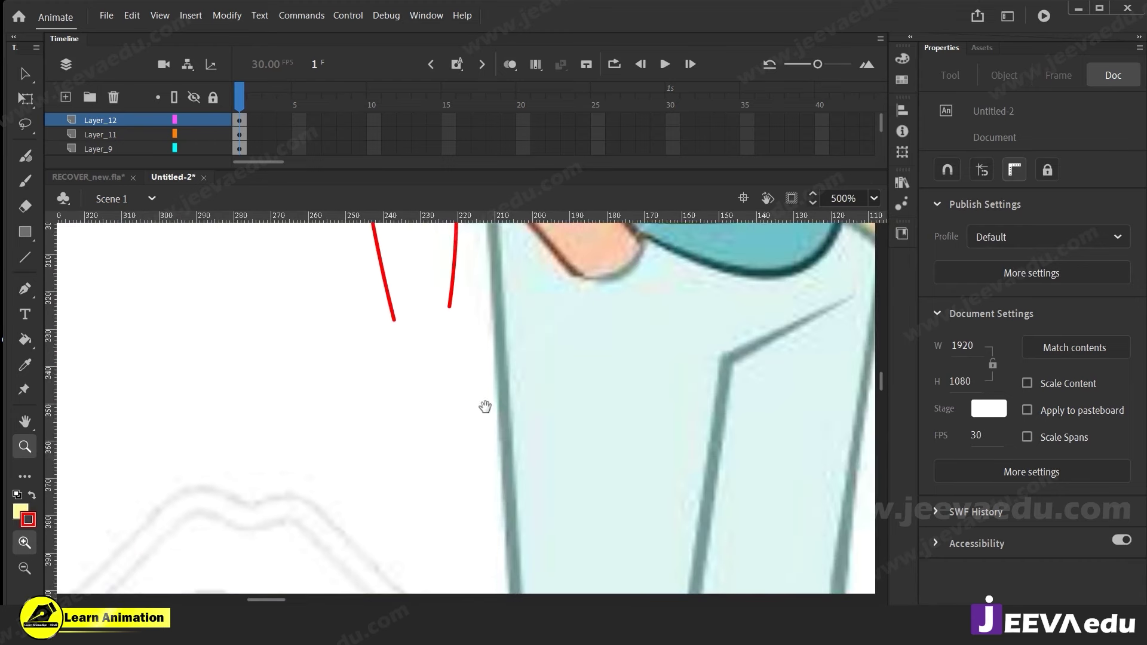
pyautogui.press('b')
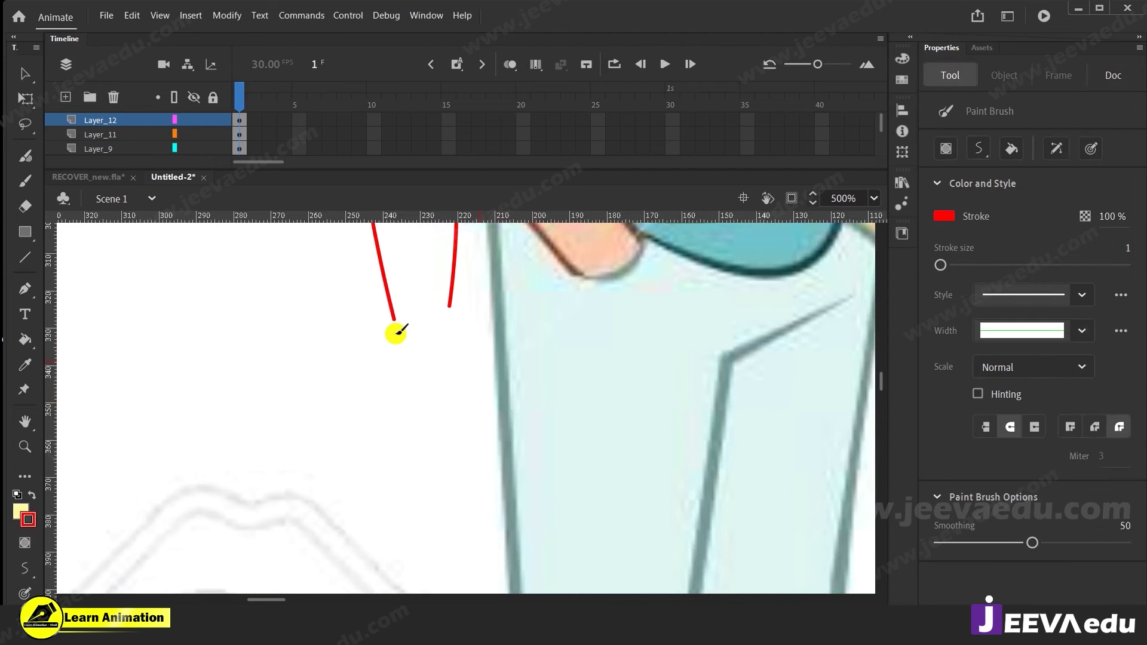
pyautogui.moveTo(399, 328)
pyautogui.mouseDown()
pyautogui.moveTo(400, 445)
pyautogui.moveTo(450, 503)
pyautogui.mouseUp()
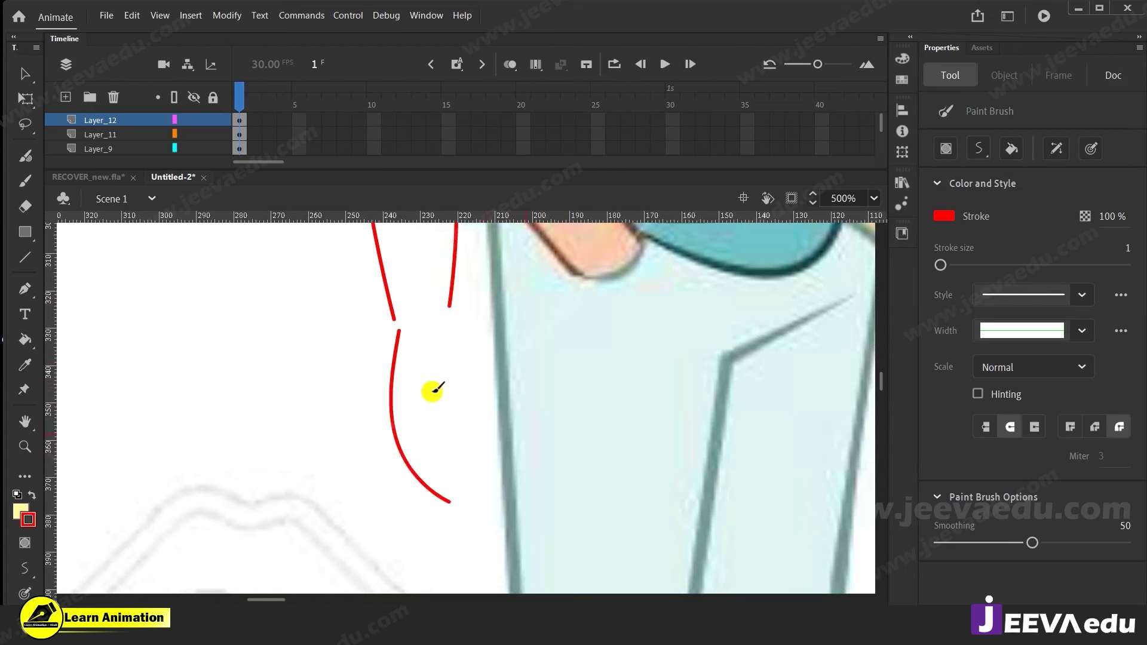
pyautogui.moveTo(443, 376)
pyautogui.mouseDown()
pyautogui.moveTo(465, 446)
pyautogui.moveTo(436, 436)
pyautogui.moveTo(425, 405)
pyautogui.mouseUp()
pyautogui.moveTo(437, 446); pyautogui.dragTo(455, 496)
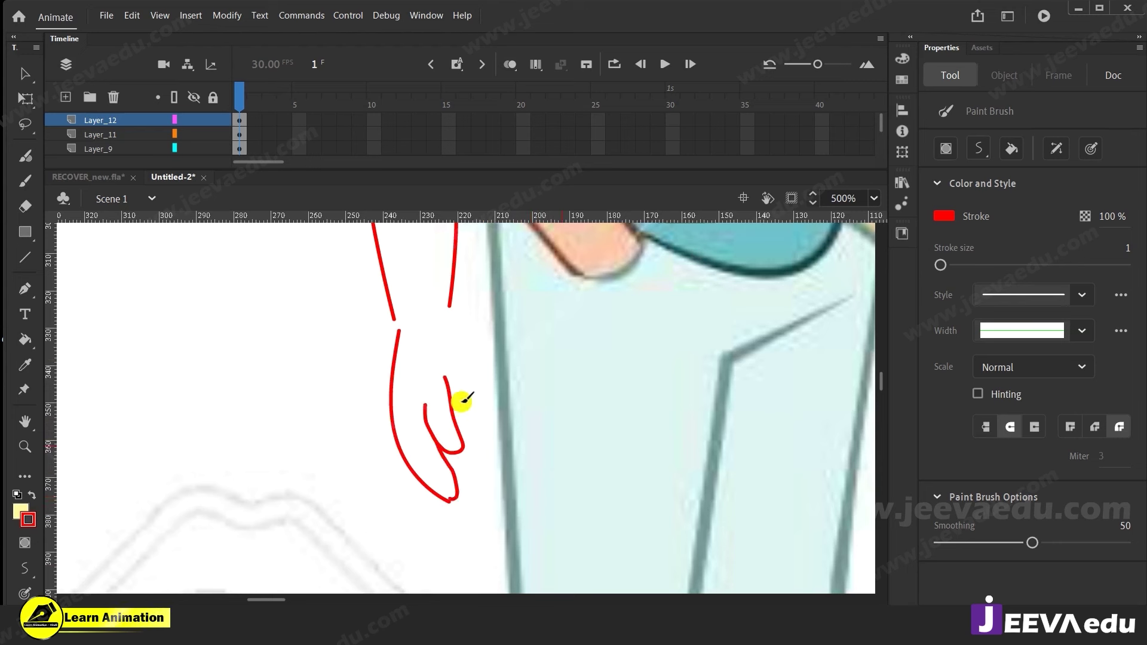
pyautogui.moveTo(447, 327); pyautogui.dragTo(465, 421)
pyautogui.press('z')
pyautogui.keyDown('alt'); pyautogui.click(510, 418); pyautogui.keyUp('alt')
pyautogui.keyDown('alt'); pyautogui.click(510, 418); pyautogui.keyUp('alt')
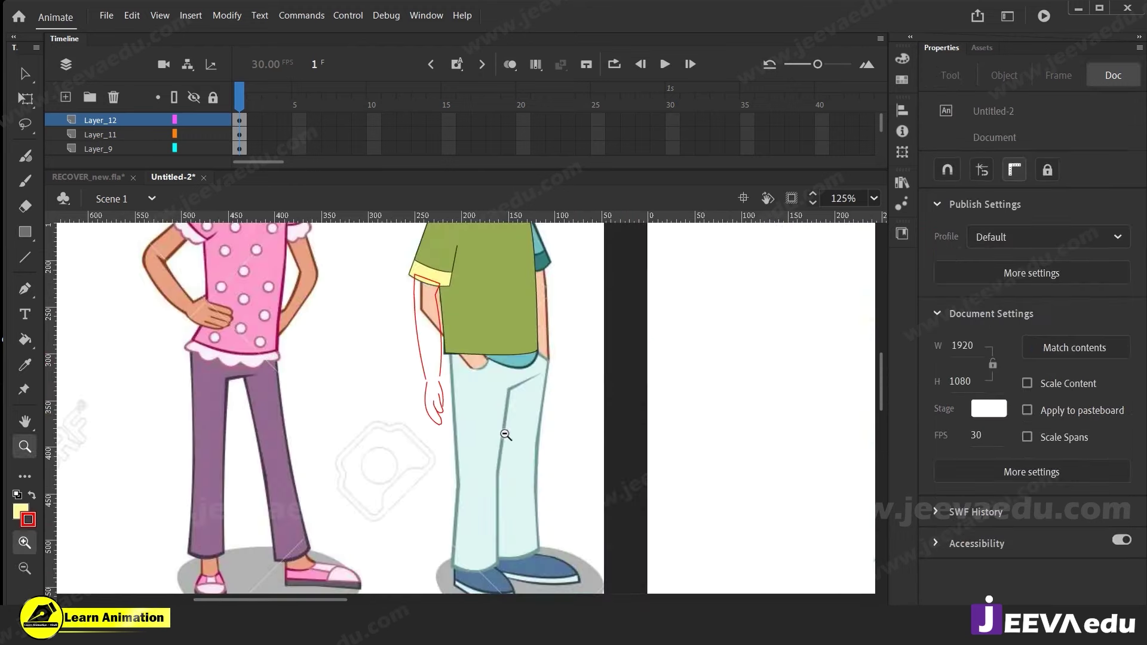
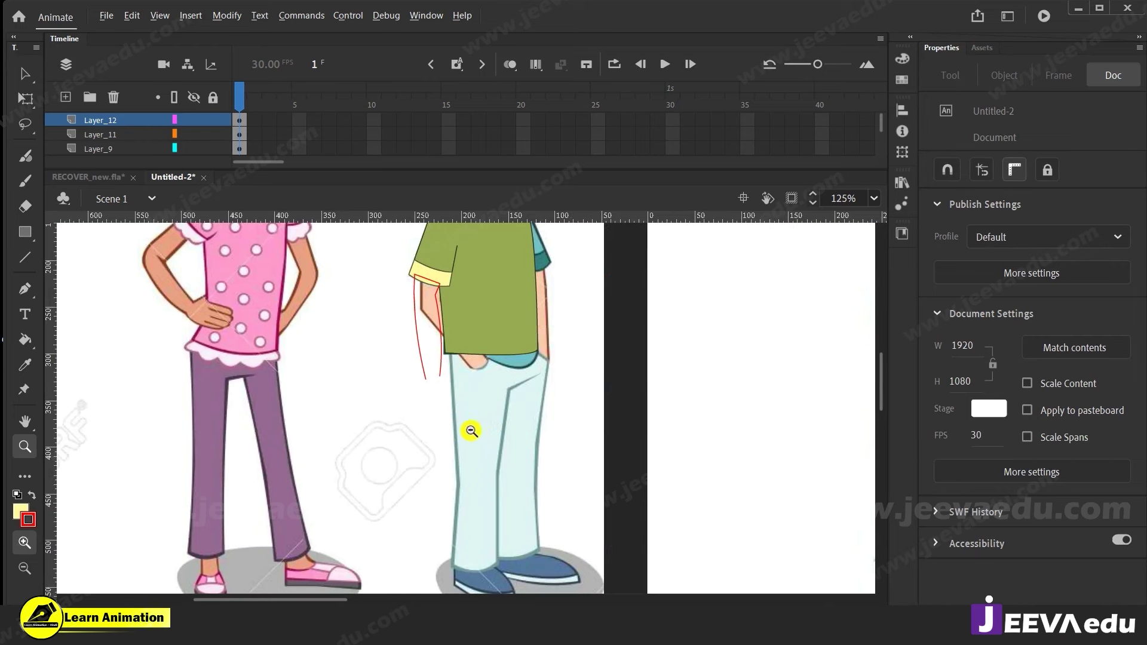
# Sketch a downward-pointing hand outline with finger strokes beside the hand on the girl's hip, using the red Paint Brush
pyautogui.keyDown('alt'); pyautogui.click(472, 430); pyautogui.keyUp('alt')
pyautogui.keyDown('alt'); pyautogui.click(472, 430); pyautogui.keyUp('alt')
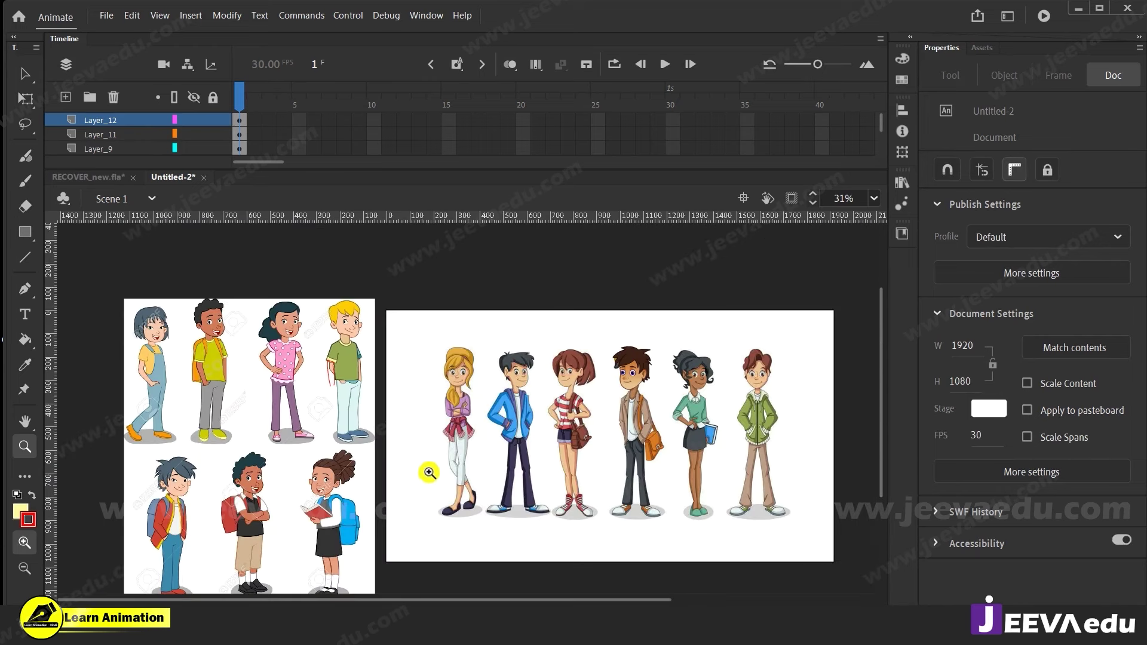
pyautogui.click(352, 399)
pyautogui.click(369, 382)
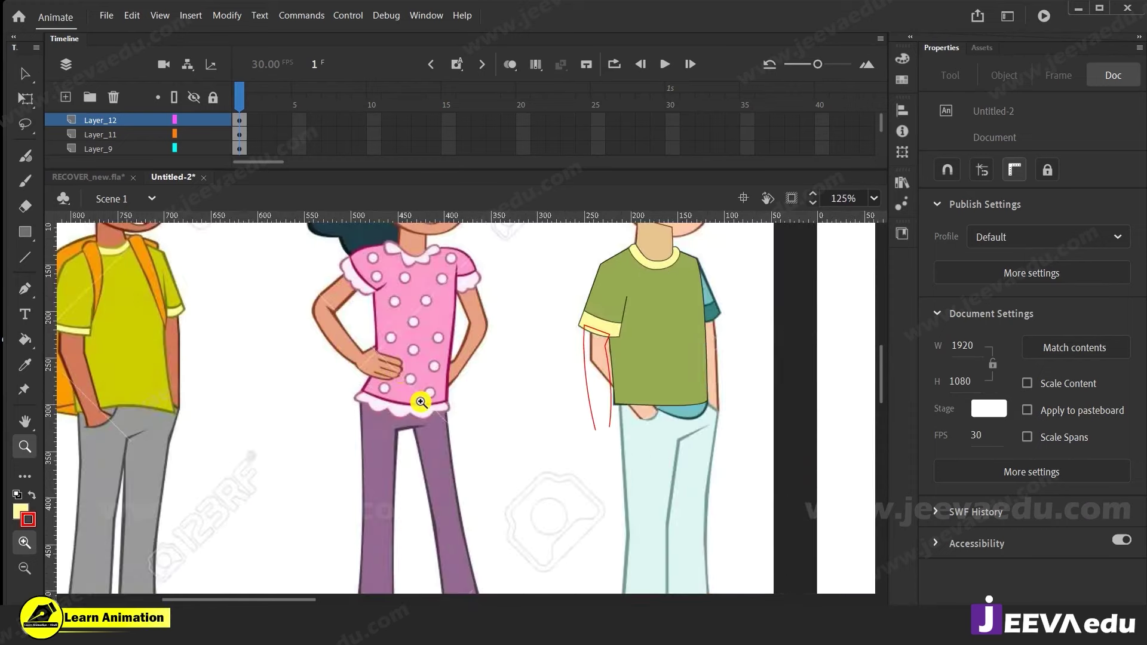
pyautogui.click(401, 373)
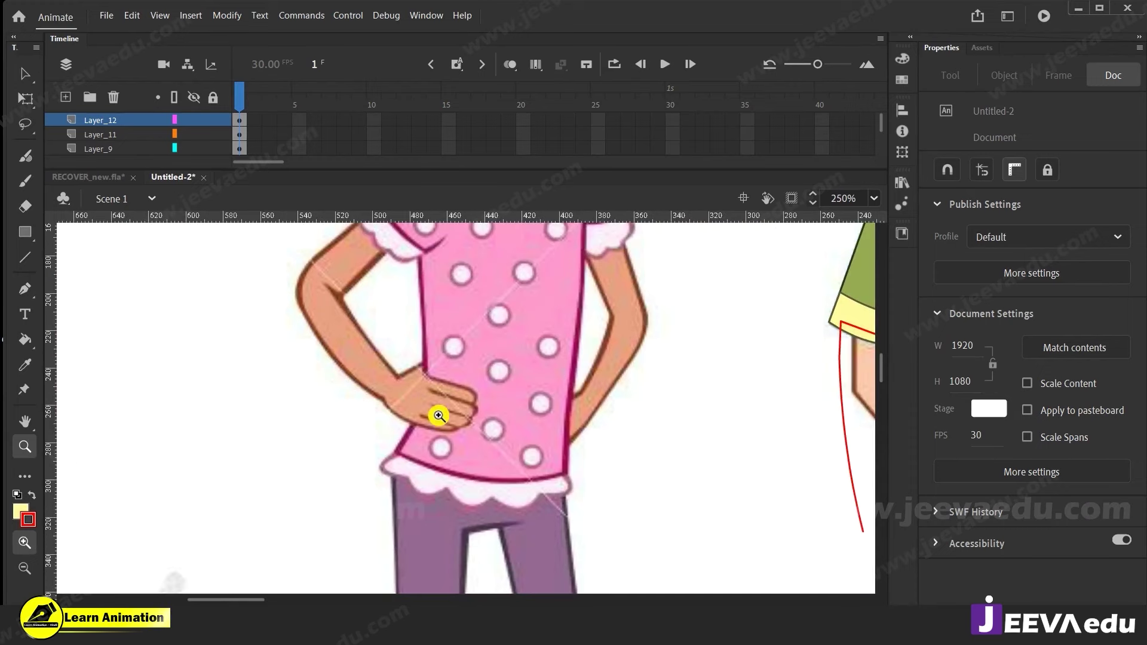
pyautogui.press('y')
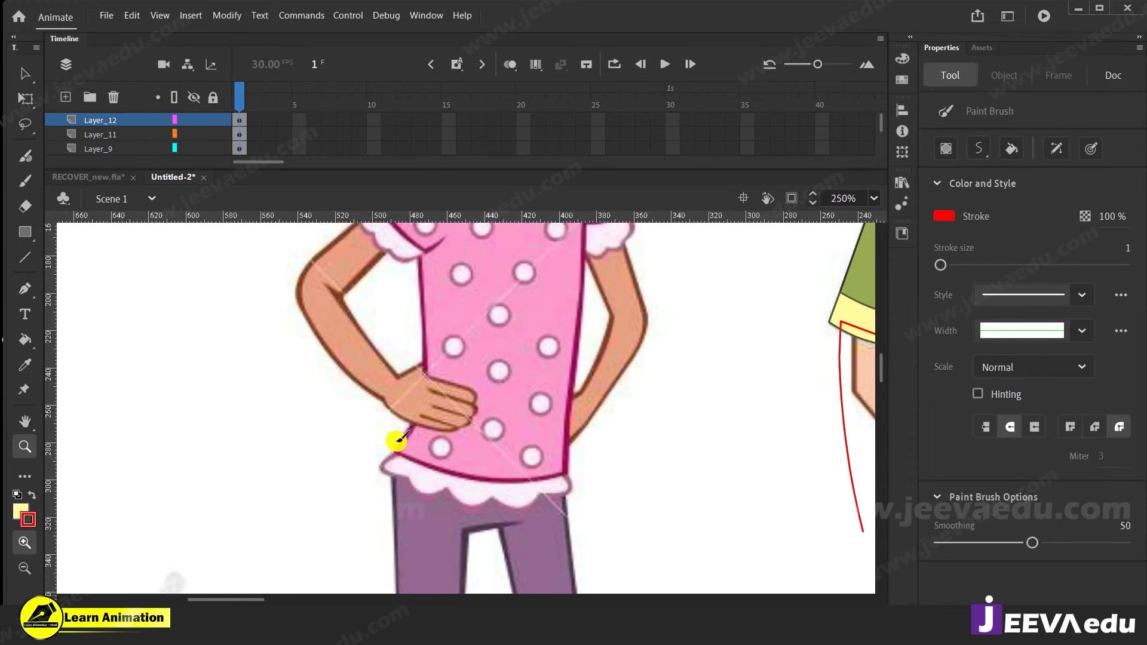
pyautogui.moveTo(345, 424)
pyautogui.mouseDown()
pyautogui.moveTo(331, 483)
pyautogui.moveTo(343, 550)
pyautogui.mouseUp()
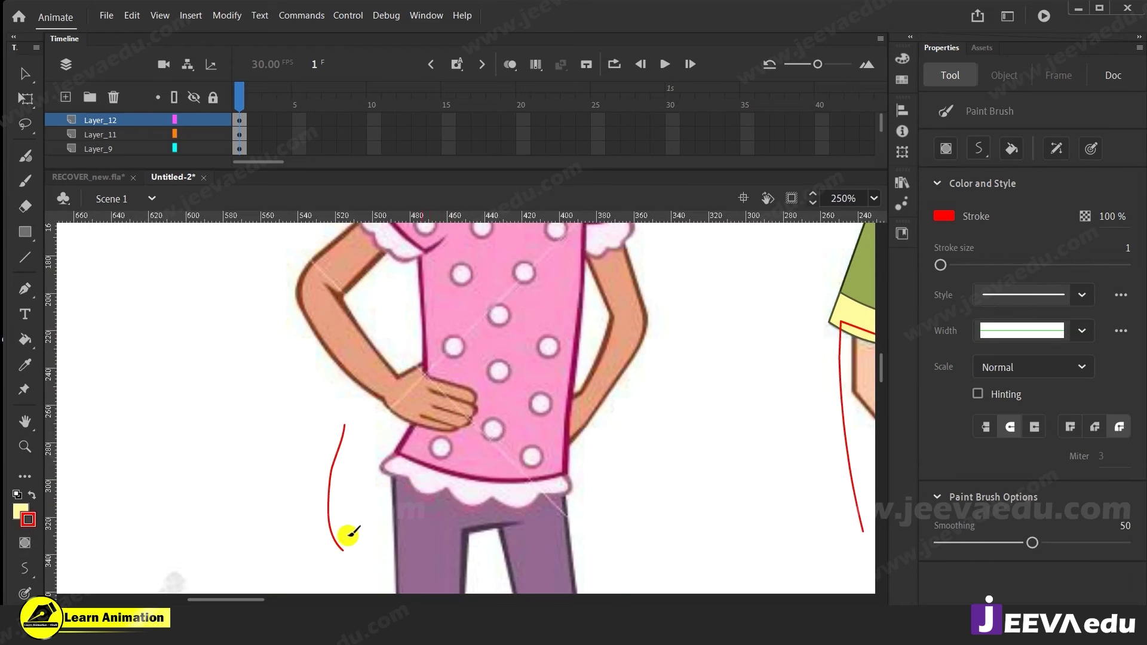
pyautogui.moveTo(342, 549)
pyautogui.mouseDown()
pyautogui.moveTo(356, 556)
pyautogui.moveTo(344, 506)
pyautogui.moveTo(341, 525)
pyautogui.moveTo(362, 550)
pyautogui.mouseUp()
pyautogui.hotkey('ctrl', 'z')
pyautogui.moveTo(358, 496)
pyautogui.mouseDown()
pyautogui.moveTo(382, 542)
pyautogui.moveTo(374, 504)
pyautogui.moveTo(396, 522)
pyautogui.moveTo(392, 466)
pyautogui.mouseUp()
# Replace the wavy finger stroke next to the sketched hand's index finger with a straight line
pyautogui.press('z')
pyautogui.click(397, 484)
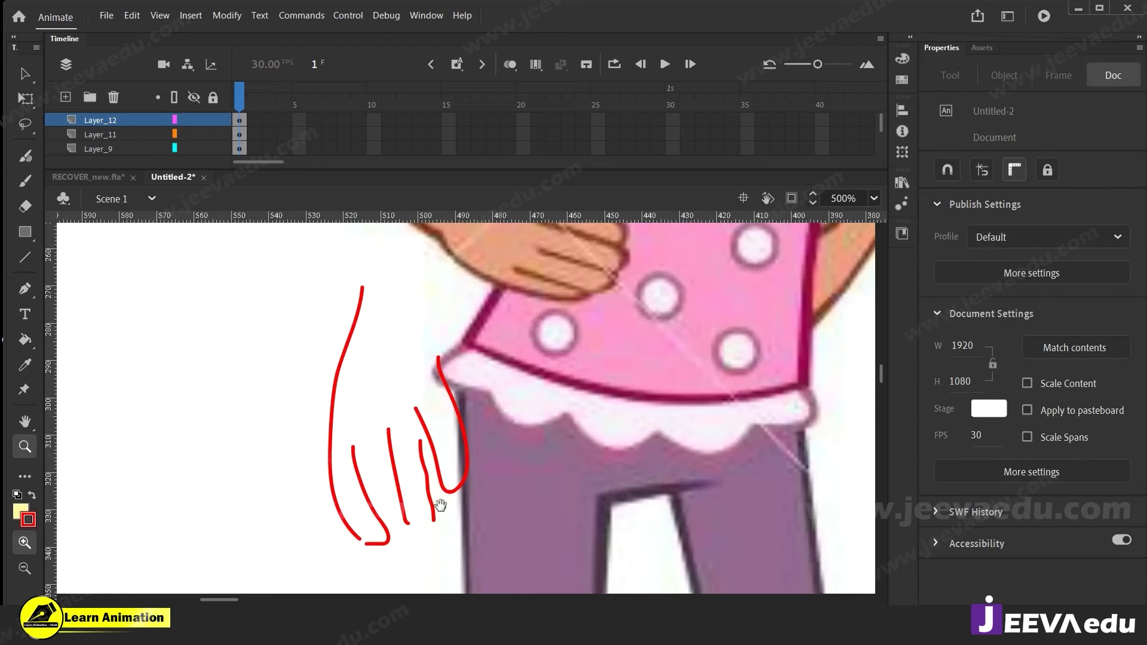
pyautogui.press('v')
pyautogui.click(427, 478)
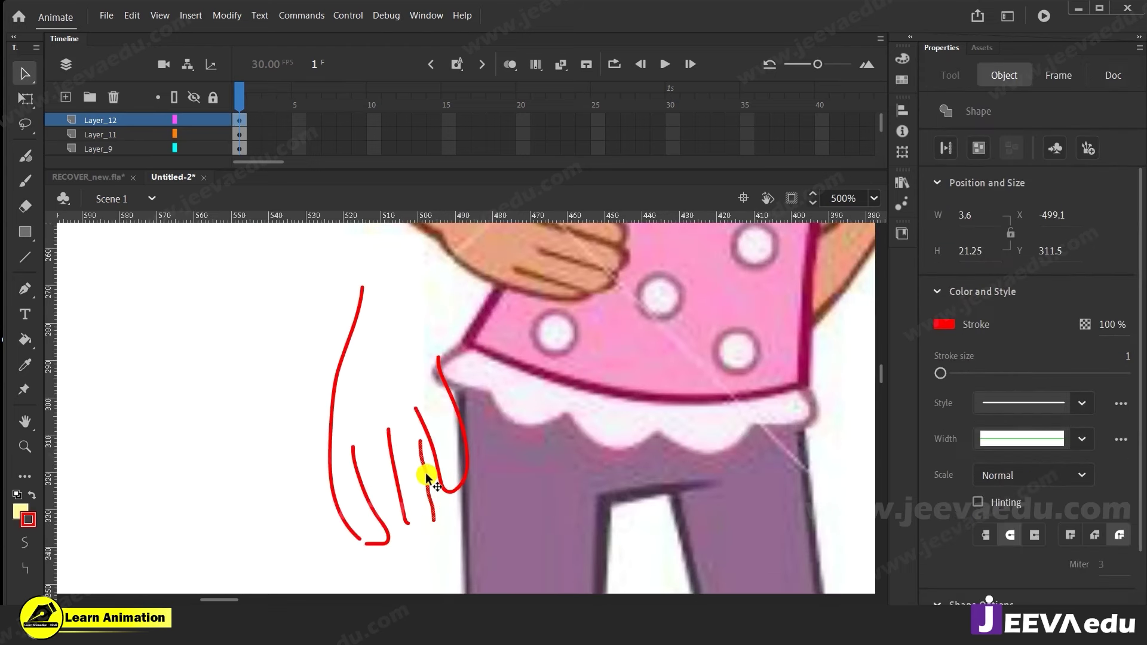
pyautogui.press('Delete')
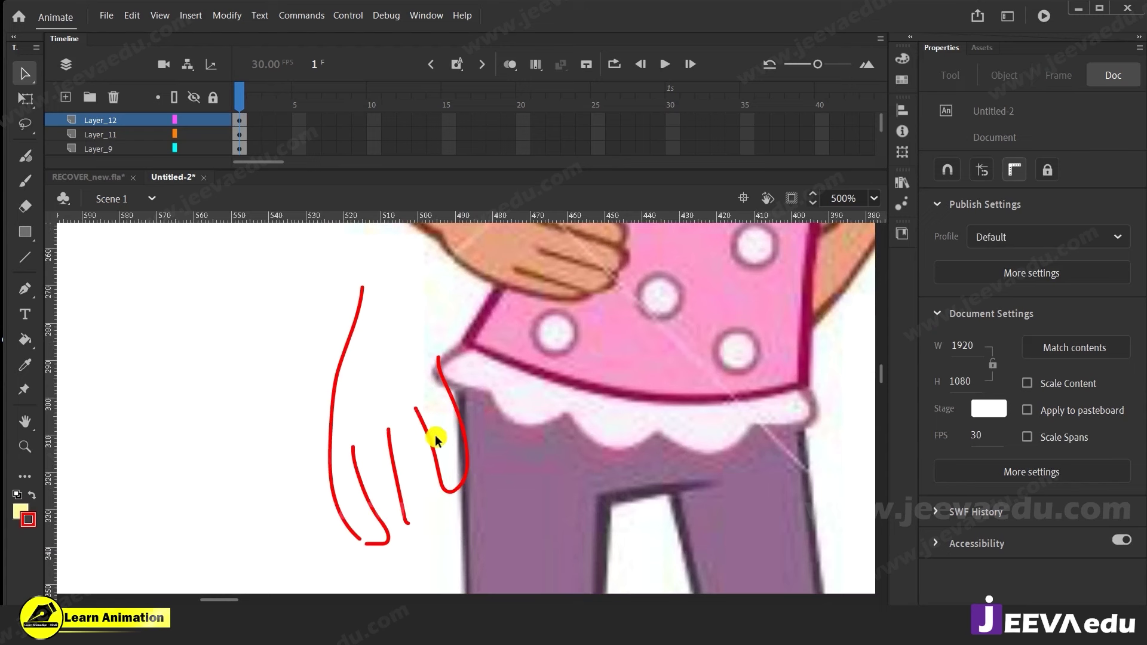
pyautogui.press('n')
pyautogui.moveTo(421, 432); pyautogui.dragTo(430, 541)
pyautogui.press('v')
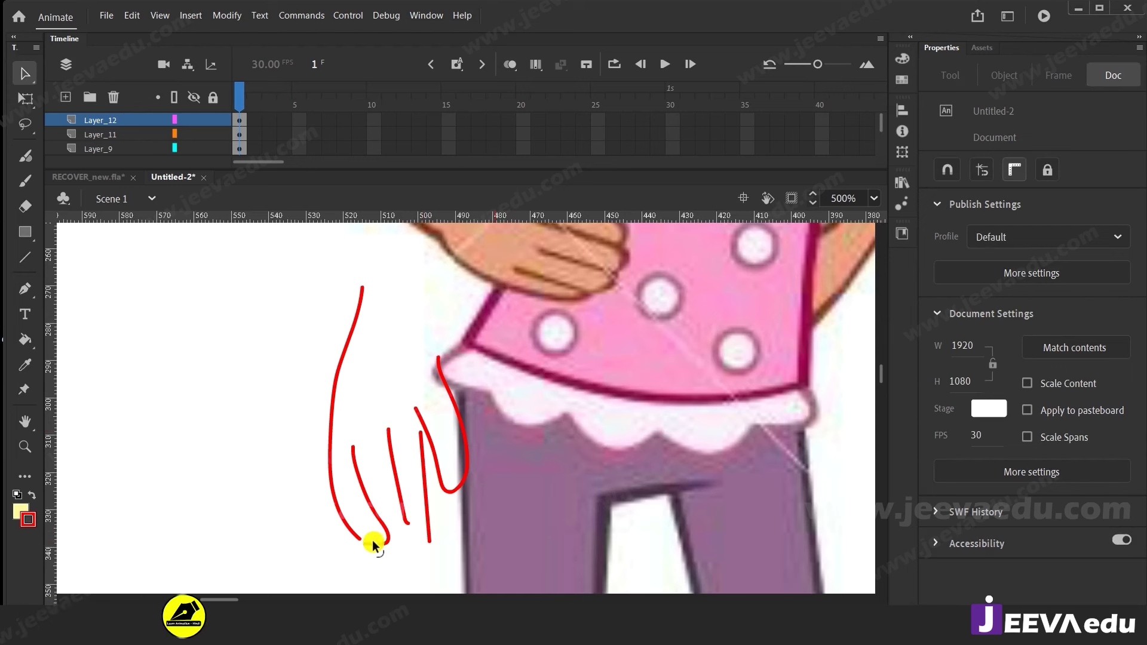
# Extend and round the tip of the hand's outermost finger, deleting the stray stroke segments there
pyautogui.moveTo(361, 540); pyautogui.dragTo(369, 545)
pyautogui.click(383, 552)
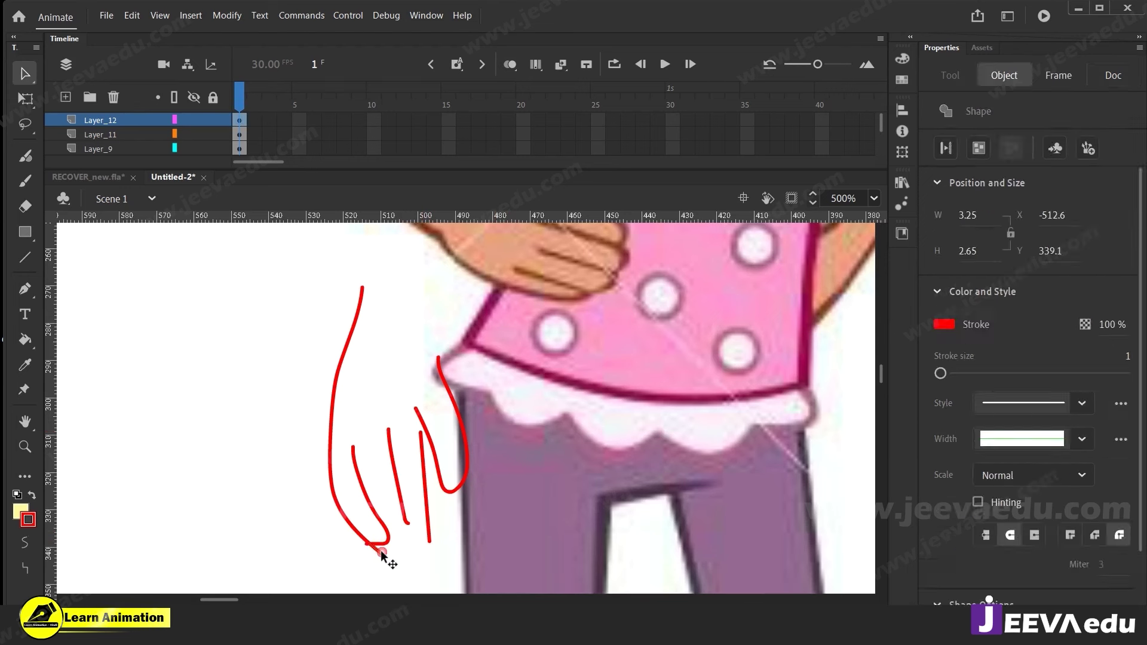
pyautogui.press('Delete')
pyautogui.click(367, 543)
pyautogui.click(370, 548)
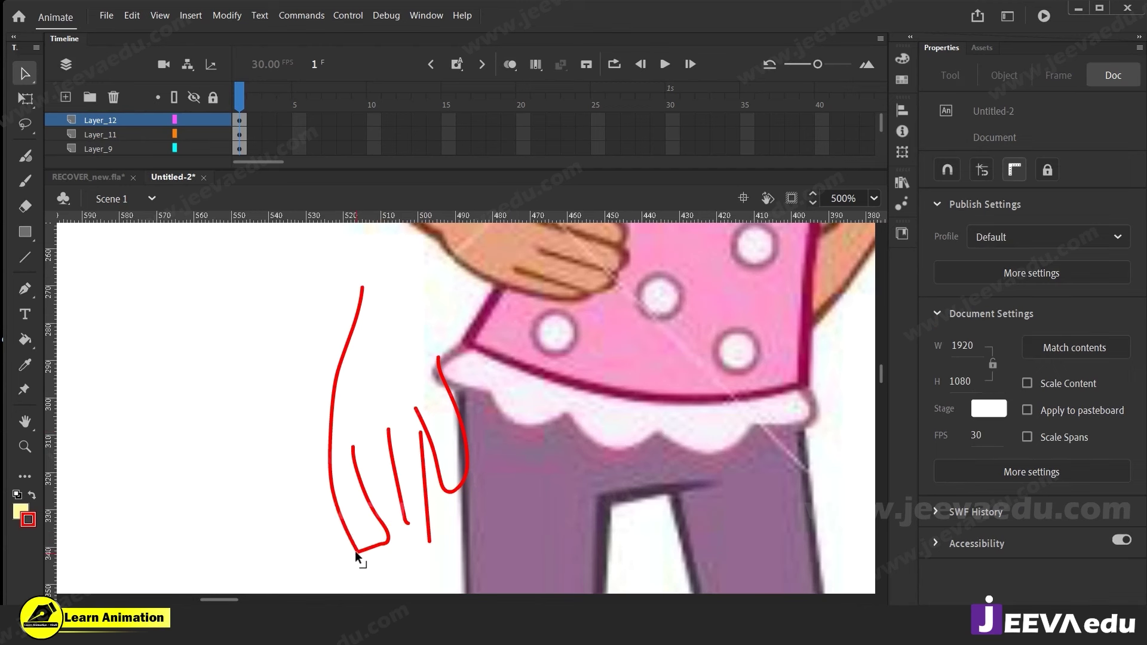
pyautogui.moveTo(370, 545); pyautogui.dragTo(374, 559)
pyautogui.click(385, 540)
pyautogui.press('Delete')
# Reshape the outermost finger's inner line into a gentle curve and shorten its upper end
pyautogui.moveTo(384, 532); pyautogui.dragTo(361, 424)
pyautogui.moveTo(376, 497); pyautogui.dragTo(366, 496)
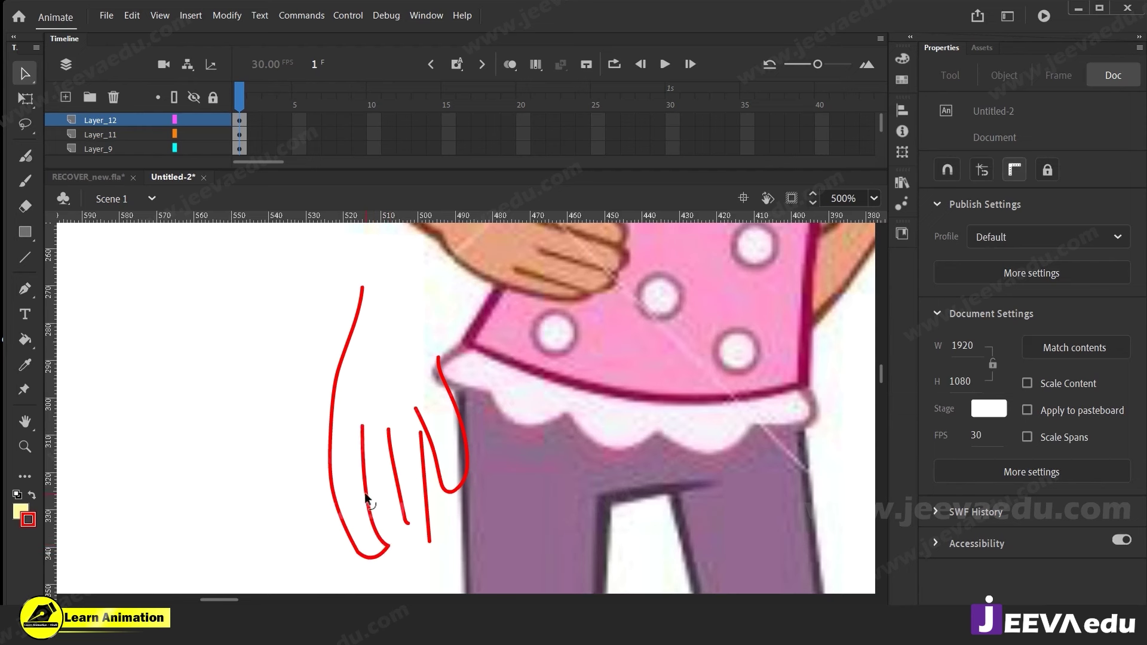
pyautogui.moveTo(362, 426); pyautogui.dragTo(361, 450)
# Close the second finger with a rounded tip joined to the outermost finger and delete the excess segments
pyautogui.moveTo(407, 524)
pyautogui.mouseDown()
pyautogui.moveTo(417, 563)
pyautogui.moveTo(391, 546)
pyautogui.moveTo(400, 549)
pyautogui.moveTo(398, 529)
pyautogui.moveTo(405, 544)
pyautogui.moveTo(356, 548)
pyautogui.mouseUp()
pyautogui.click(400, 548)
pyautogui.press('Delete')
pyautogui.click(415, 556)
pyautogui.press('Delete')
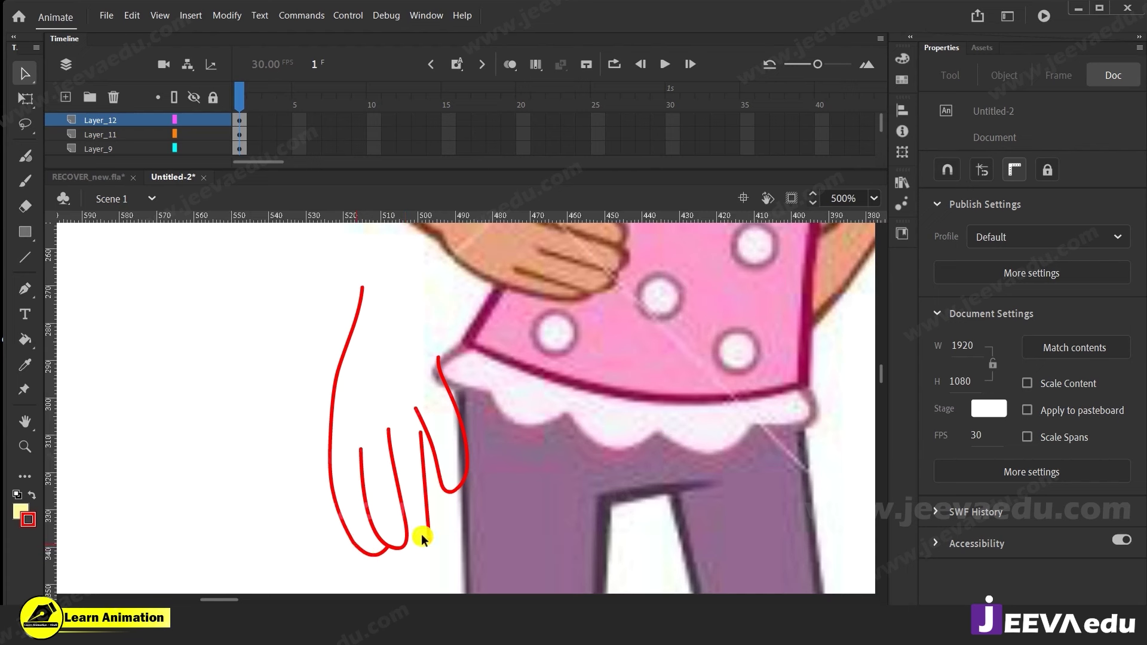
# Close the third finger with a rounded tip joined to the second finger and delete the leftover overlap
pyautogui.moveTo(429, 541)
pyautogui.mouseDown()
pyautogui.moveTo(435, 548)
pyautogui.moveTo(439, 536)
pyautogui.moveTo(396, 539)
pyautogui.moveTo(424, 545)
pyautogui.mouseUp()
pyautogui.click(398, 542)
pyautogui.press('Delete')
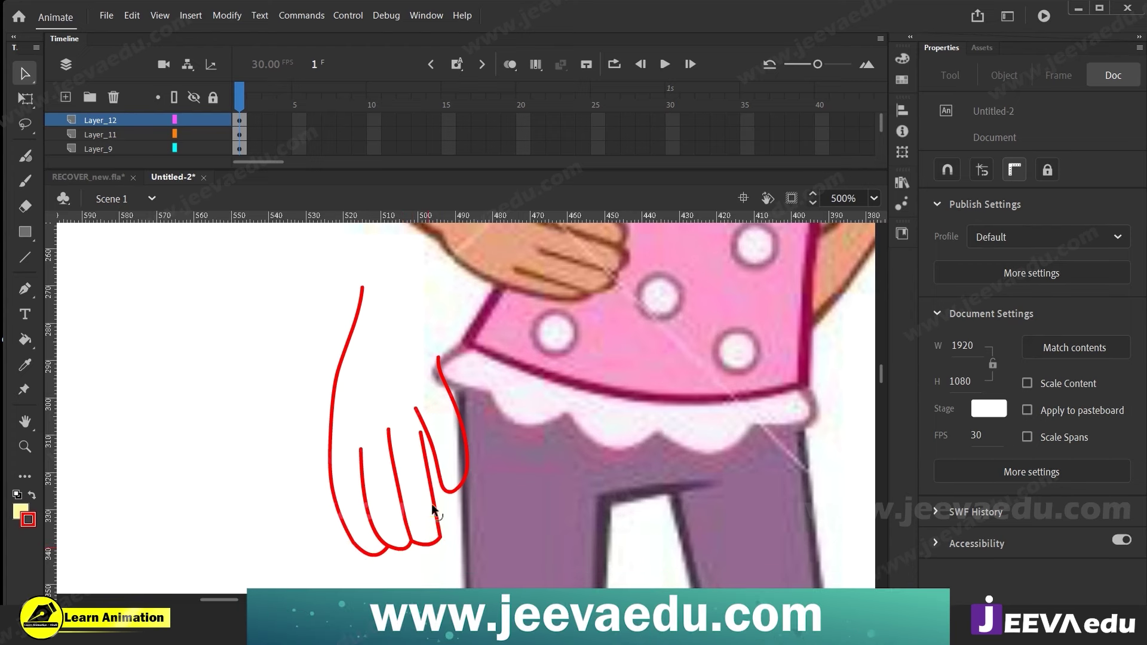
# Extend the innermost finger's line upward next to the thumb and delete the thumb line's excess upper segment
pyautogui.click(421, 436)
pyautogui.moveTo(420, 428); pyautogui.dragTo(428, 412)
pyautogui.click(420, 420)
pyautogui.press('Delete')
# Reshape the thumb tip and curve its lower edge into the thumb's inner line
pyautogui.click(465, 483)
pyautogui.moveTo(460, 487); pyautogui.dragTo(433, 476)
pyautogui.click(435, 479)
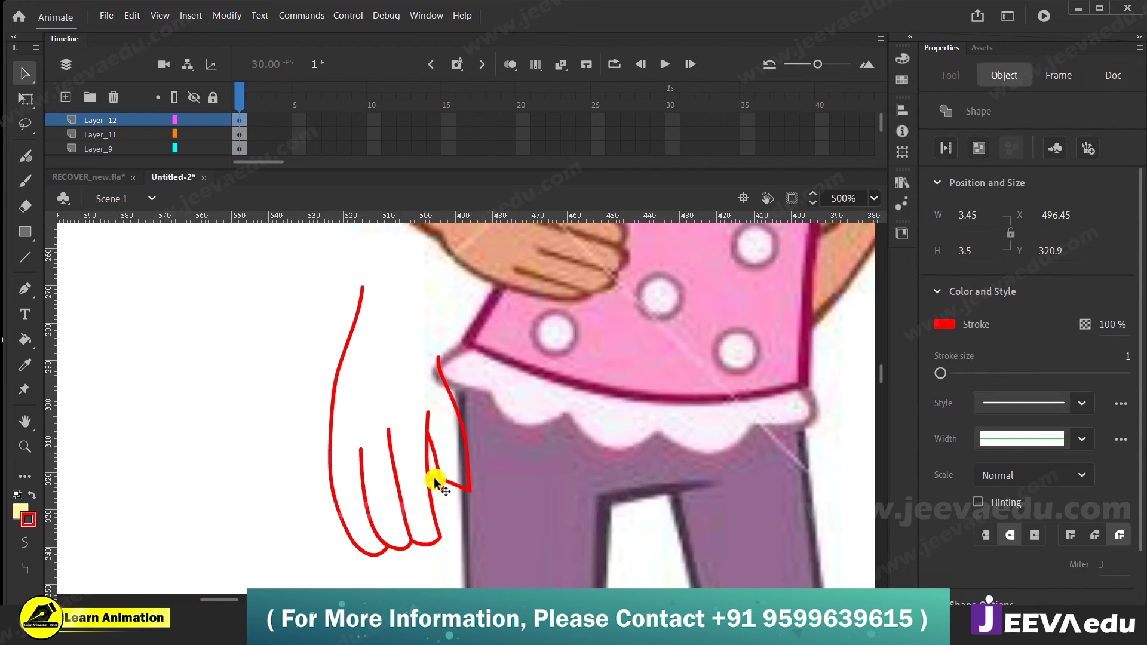
pyautogui.click(443, 487)
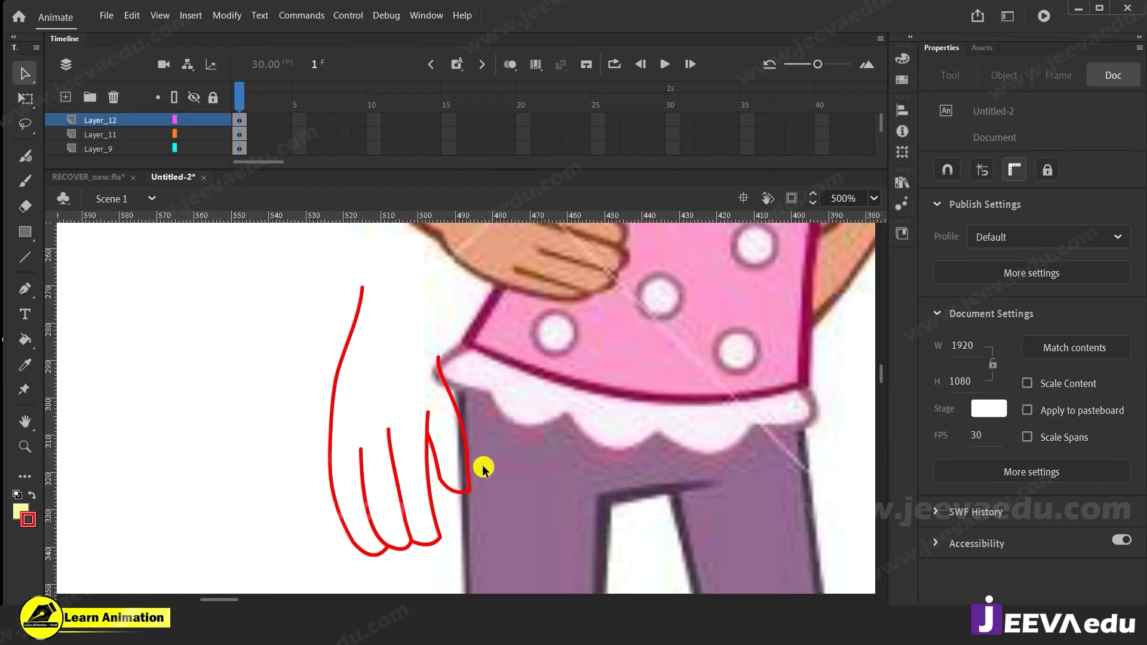
# Extend the hand's thumb-side outline up to the wrist and bend it into a smooth outward curve
pyautogui.scroll(2, 479, 463)
pyautogui.moveTo(438, 426); pyautogui.dragTo(446, 386)
pyautogui.moveTo(449, 461); pyautogui.dragTo(457, 464)
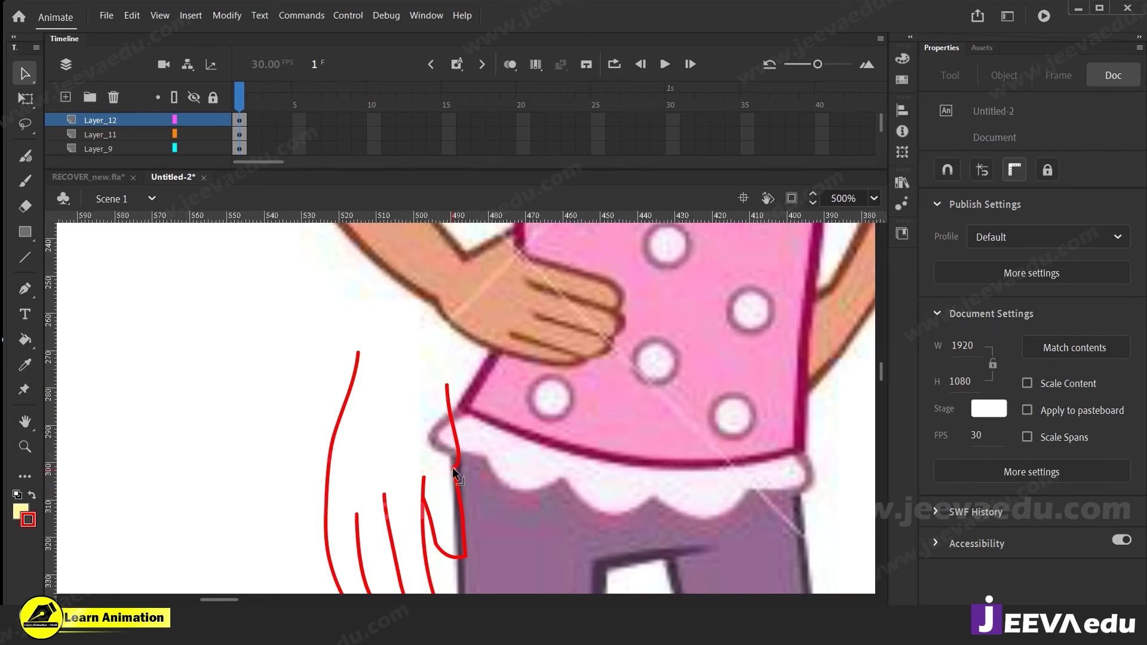
pyautogui.moveTo(447, 387); pyautogui.dragTo(440, 341)
pyautogui.moveTo(452, 395); pyautogui.dragTo(454, 394)
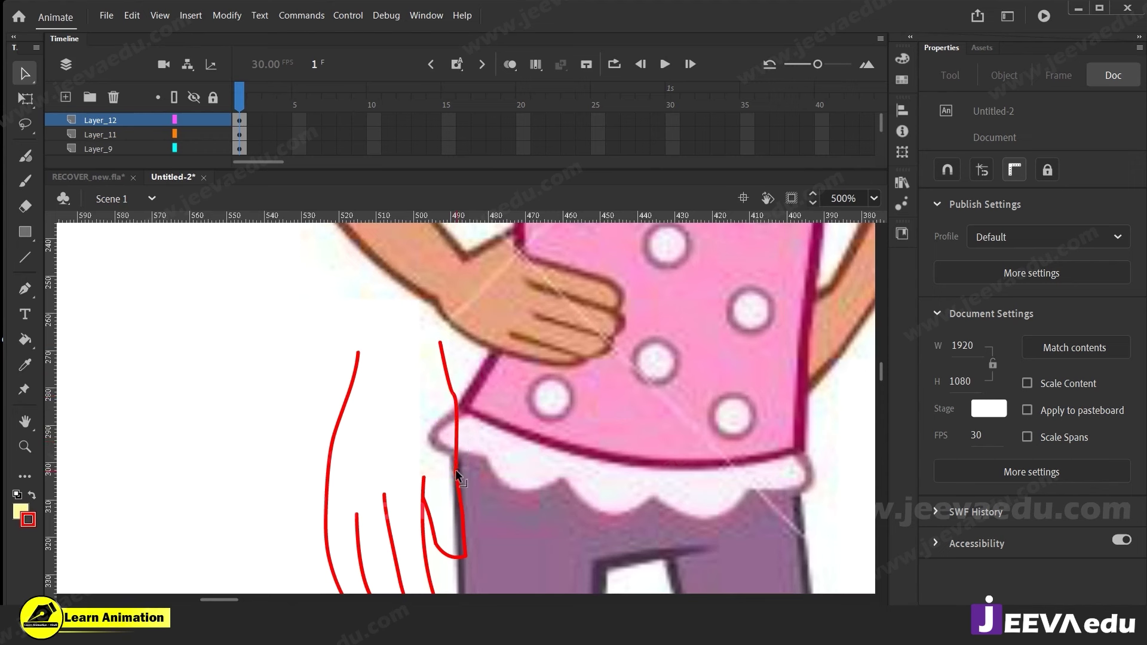
pyautogui.moveTo(456, 461); pyautogui.dragTo(461, 439)
pyautogui.moveTo(450, 387); pyautogui.dragTo(443, 378)
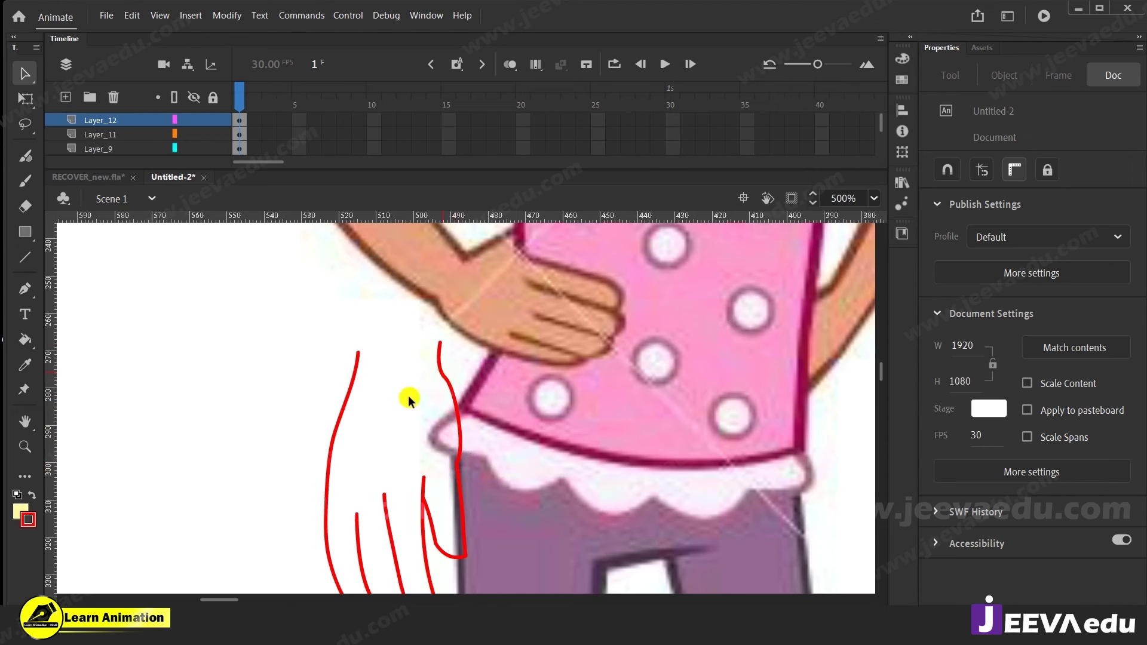
# Close the hand with a straight line across the wrist and delete the outline ends above it
pyautogui.click(349, 393)
pyautogui.click(356, 374)
pyautogui.moveTo(346, 375)
pyautogui.mouseDown()
pyautogui.moveTo(377, 358)
pyautogui.moveTo(515, 364)
pyautogui.moveTo(439, 366)
pyautogui.mouseUp()
pyautogui.doubleClick(439, 363)
pyautogui.press('Delete')
pyautogui.moveTo(349, 378); pyautogui.dragTo(356, 379)
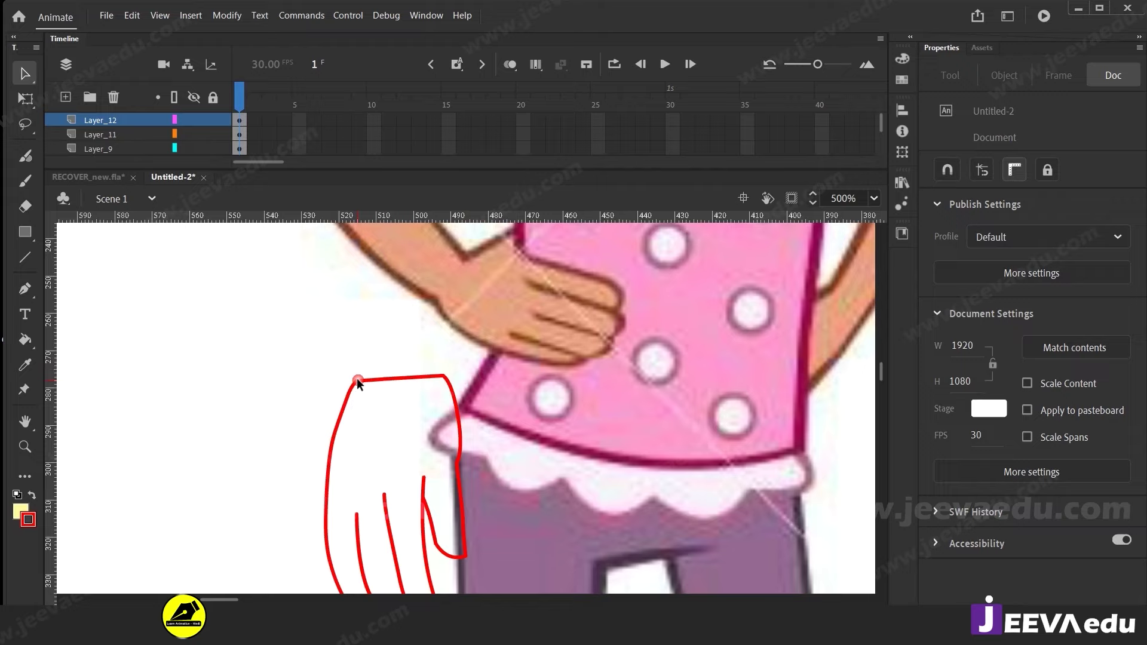
# Delete the excess segment at the outermost finger and flatten its tip toward the next finger
pyautogui.press('z')
pyautogui.keyDown('alt'); pyautogui.click(402, 466); pyautogui.keyUp('alt')
pyautogui.keyDown('alt'); pyautogui.click(418, 461); pyautogui.keyUp('alt')
pyautogui.click(485, 429)
pyautogui.moveTo(487, 432); pyautogui.dragTo(474, 482)
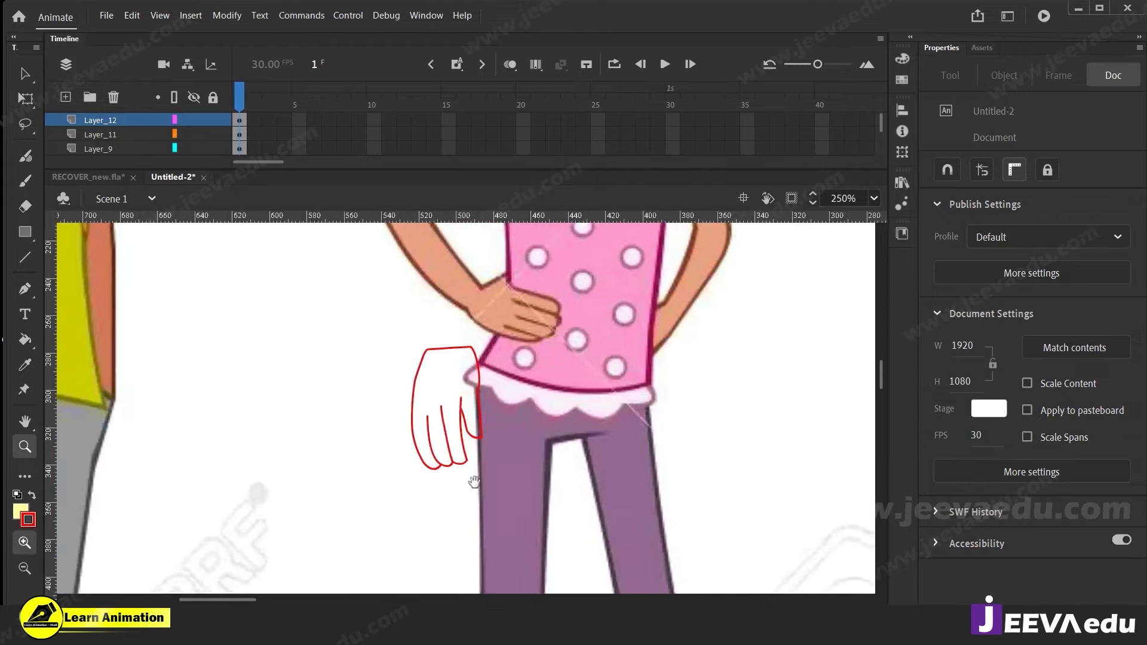
pyautogui.hotkey('ctrl', '=')
pyautogui.press('v')
pyautogui.moveTo(407, 417); pyautogui.dragTo(437, 434)
pyautogui.press('Delete')
pyautogui.moveTo(436, 526)
pyautogui.mouseDown()
pyautogui.moveTo(443, 518)
pyautogui.moveTo(424, 522)
pyautogui.mouseUp()
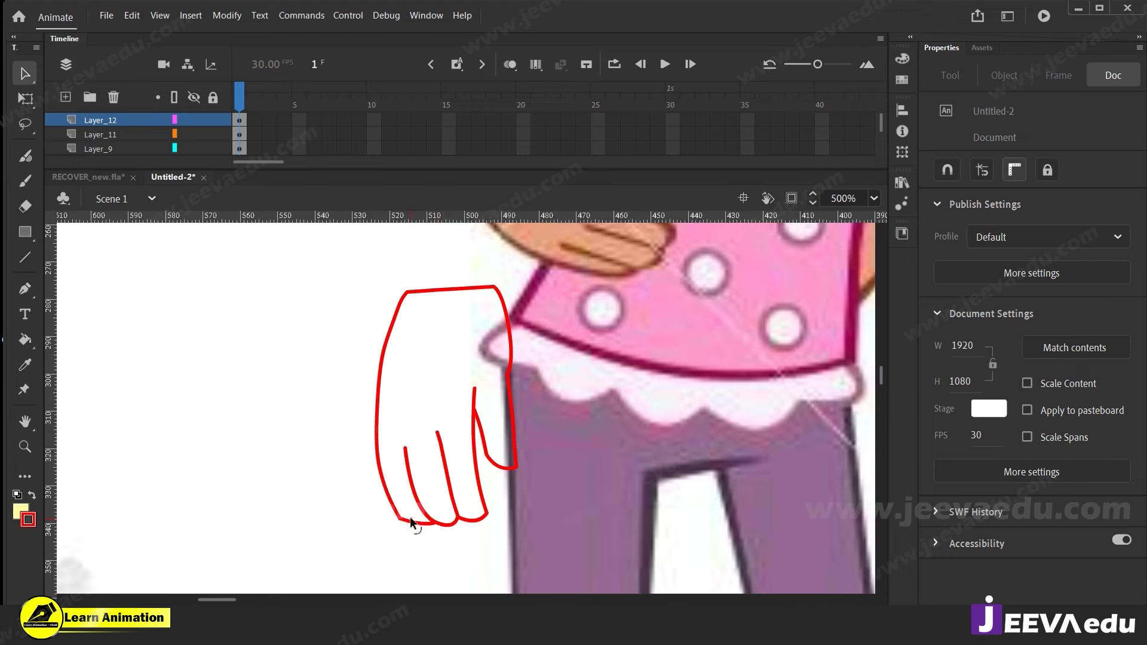
# Add a curved finger line just inside the hand's outer edge to make a fourth finger
pyautogui.press('super')
pyautogui.click(251, 380)
pyautogui.moveTo(391, 504)
pyautogui.mouseDown()
pyautogui.moveTo(393, 518)
pyautogui.moveTo(384, 451)
pyautogui.moveTo(389, 489)
pyautogui.moveTo(390, 443)
pyautogui.moveTo(409, 443)
pyautogui.mouseUp()
pyautogui.press('n')
pyautogui.press('v')
pyautogui.moveTo(435, 522); pyautogui.dragTo(434, 517)
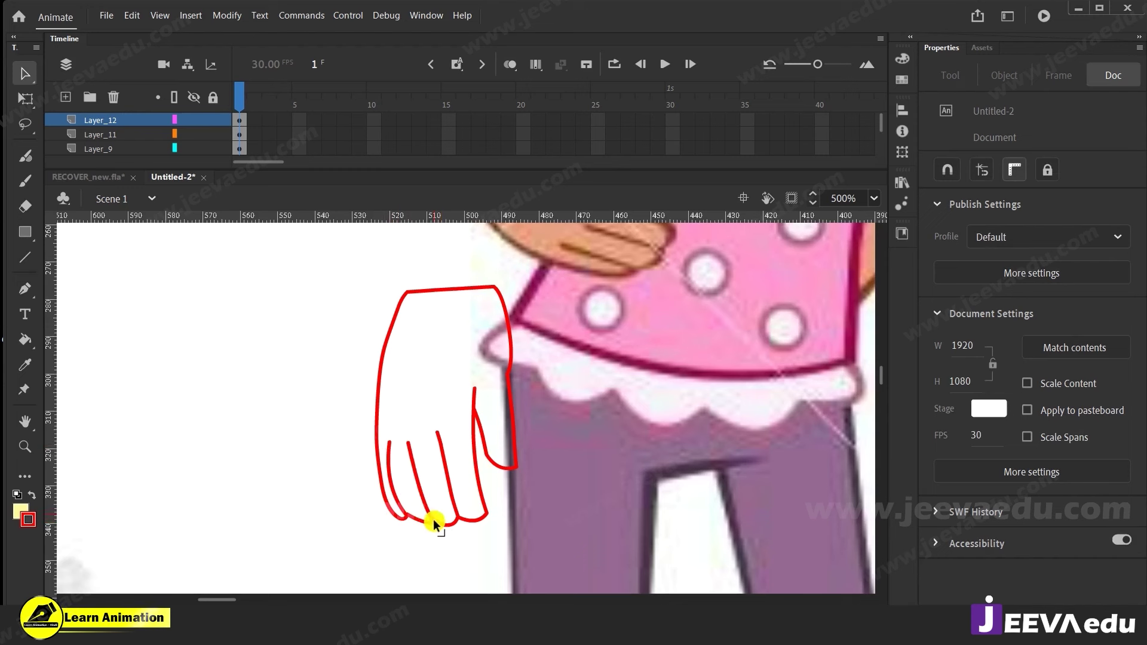
# Rejoin the second and third fingertips, deleting the stray overlapping segments between them
pyautogui.click(446, 533)
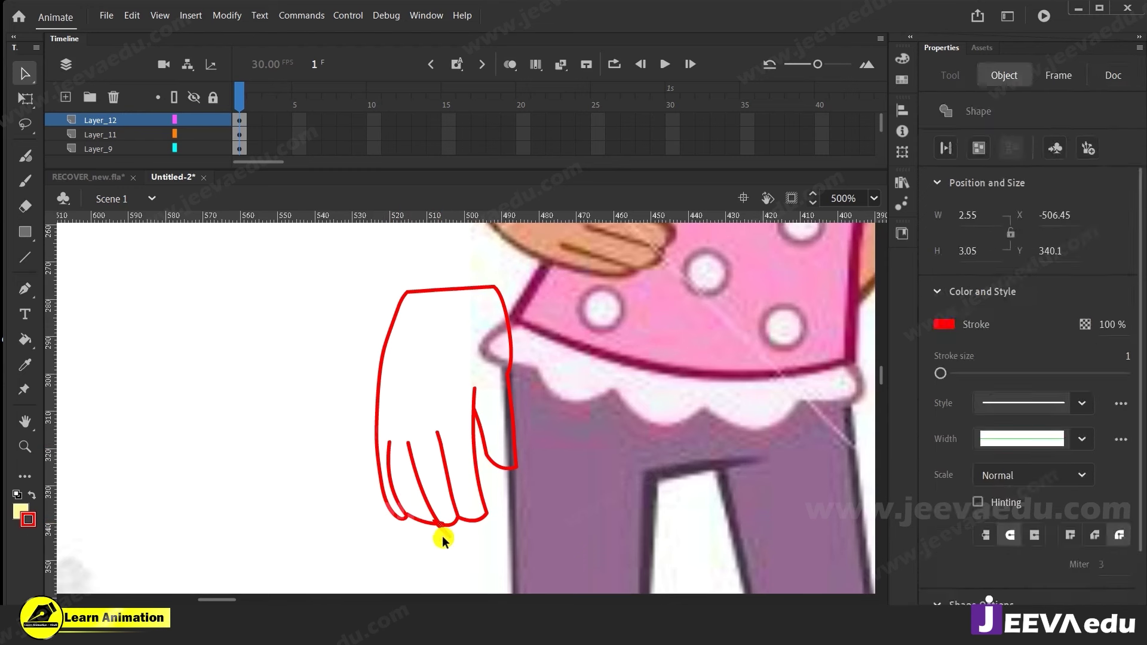
pyautogui.click(443, 531)
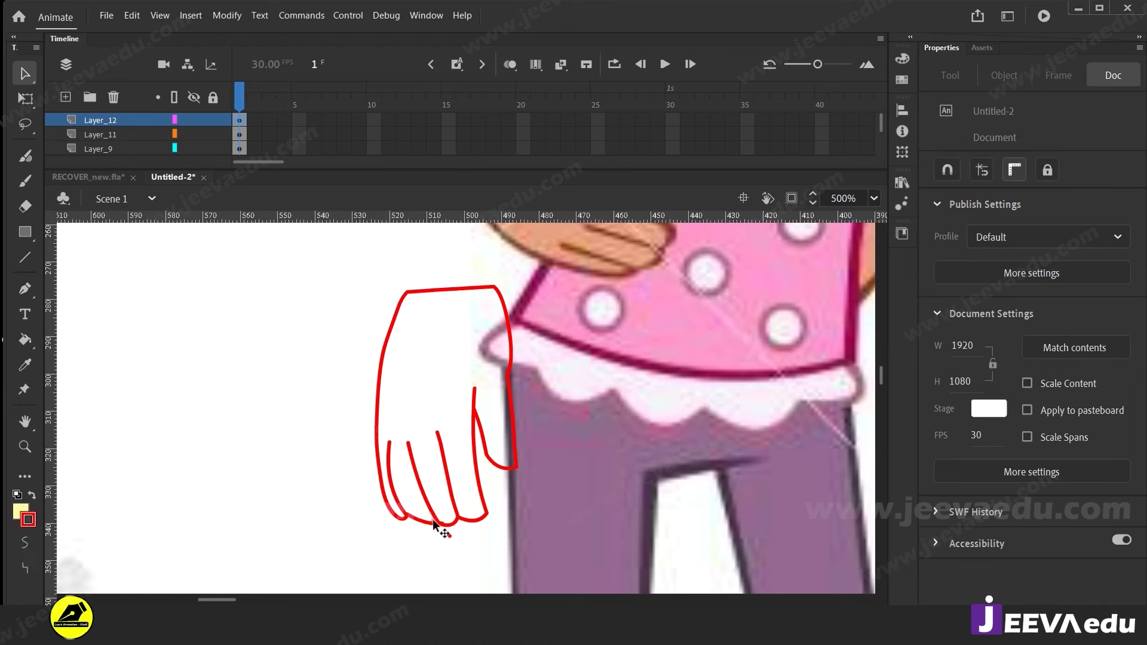
pyautogui.click(446, 531)
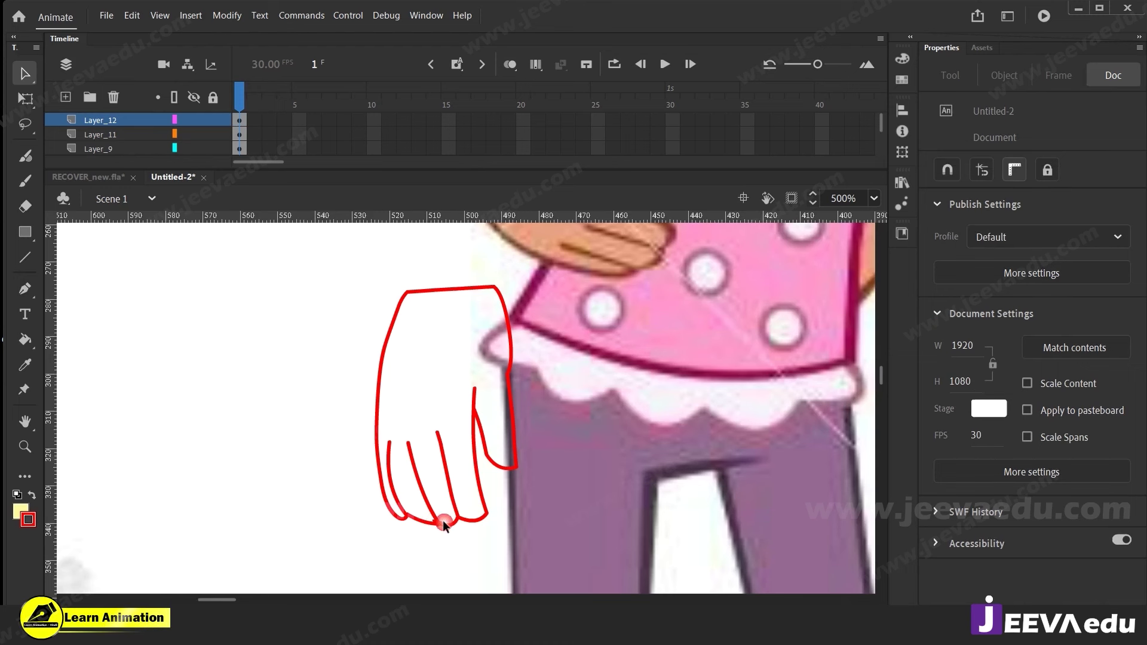
pyautogui.click(436, 535)
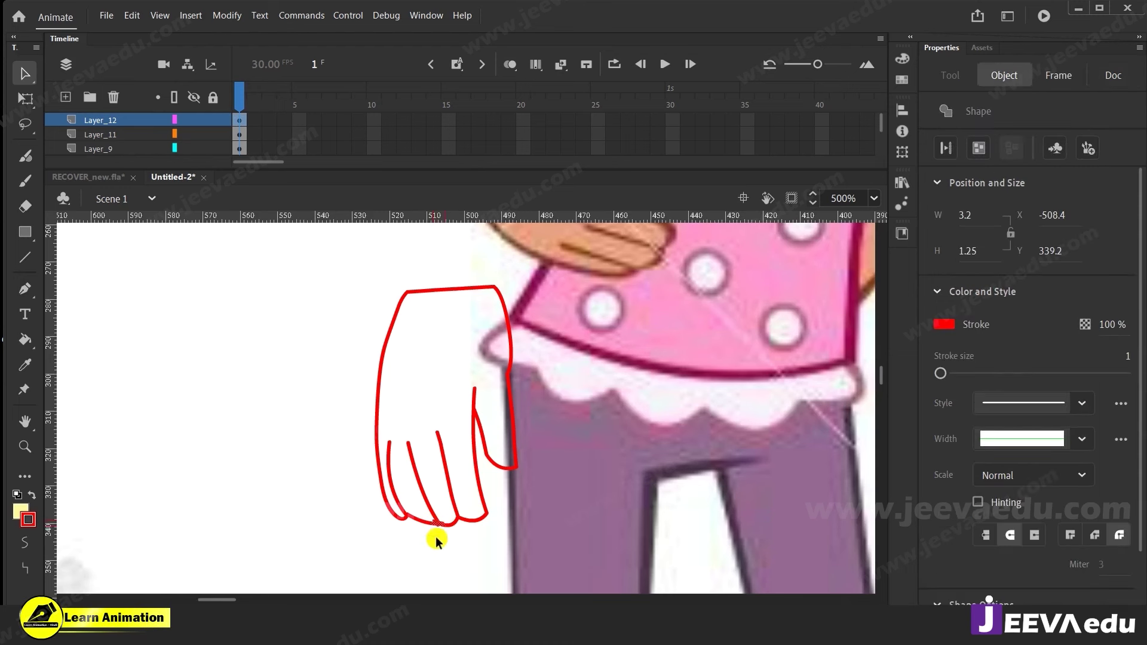
pyautogui.click(436, 523)
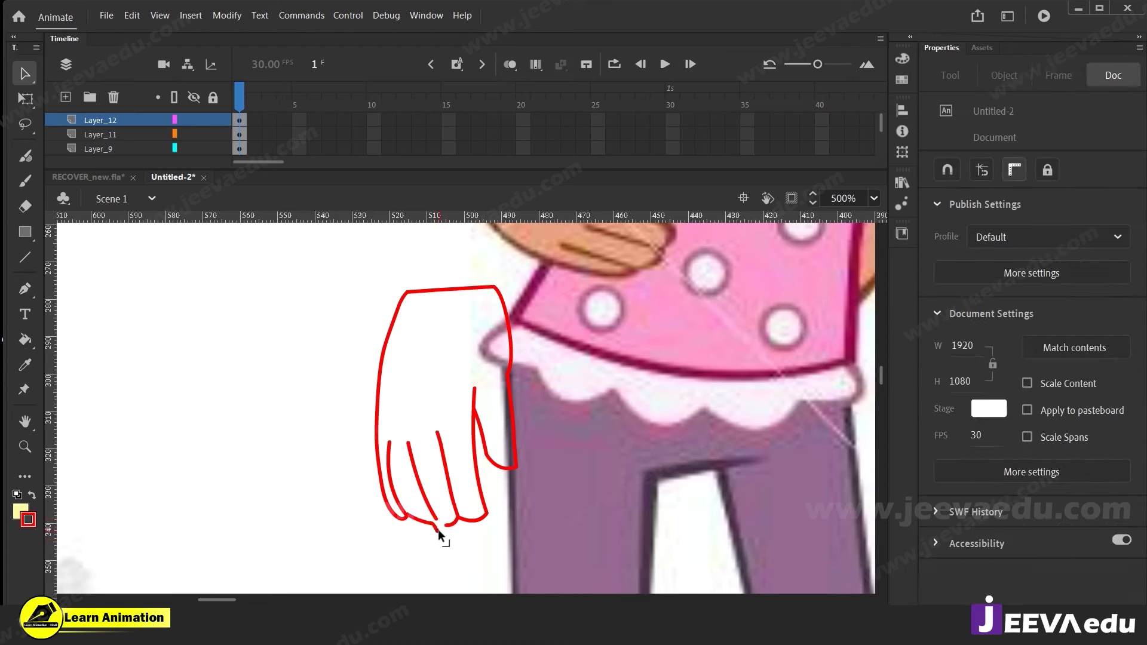
pyautogui.moveTo(439, 532); pyautogui.dragTo(463, 527)
pyautogui.click(463, 526)
pyautogui.press('Delete')
pyautogui.click(440, 526)
pyautogui.click(447, 525)
pyautogui.click(446, 525)
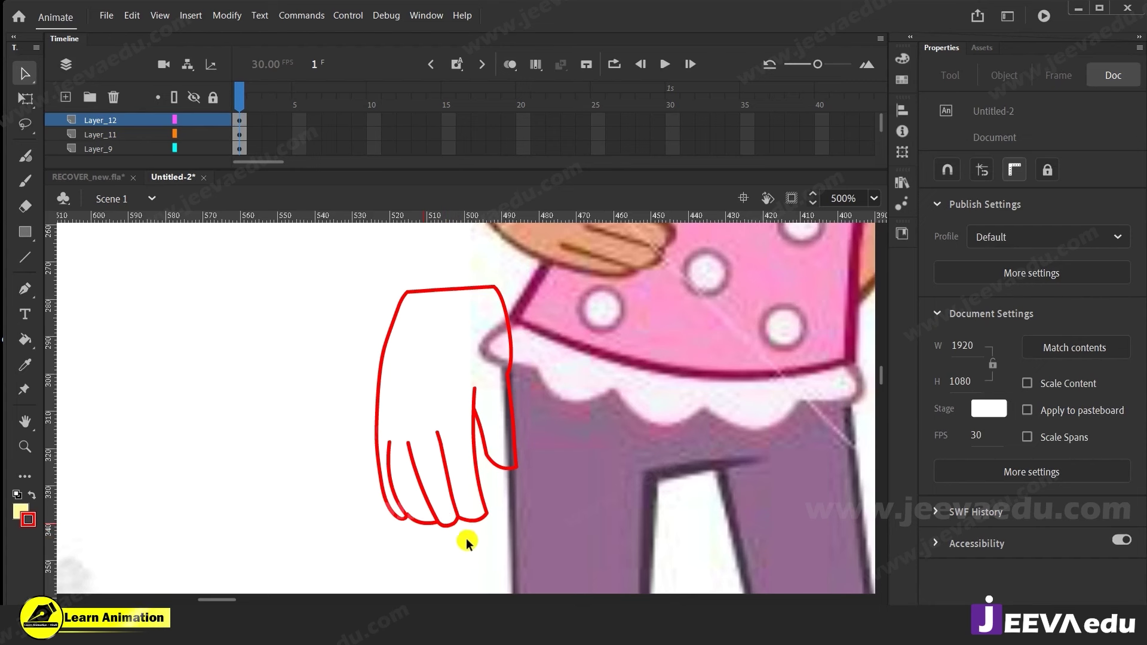
# Round the second fingertip and trim the overlap where it meets the outermost finger
pyautogui.moveTo(468, 524)
pyautogui.mouseDown()
pyautogui.moveTo(407, 515)
pyautogui.moveTo(423, 529)
pyautogui.mouseUp()
pyautogui.click(407, 543)
pyautogui.click(424, 530)
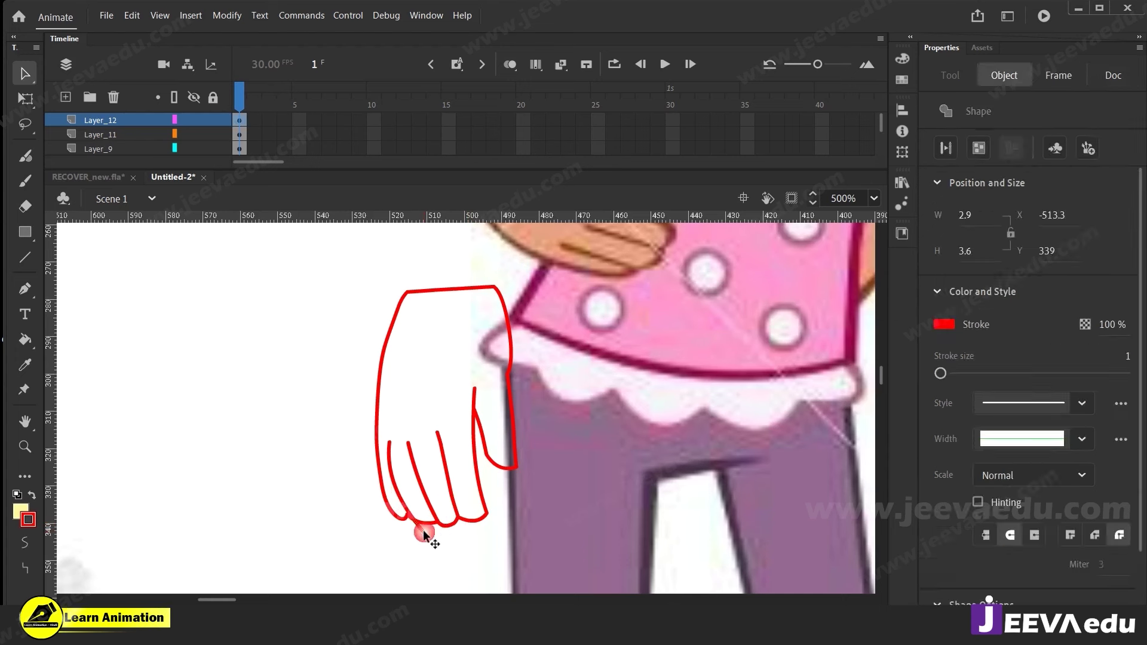
pyautogui.click(421, 532)
pyautogui.click(410, 516)
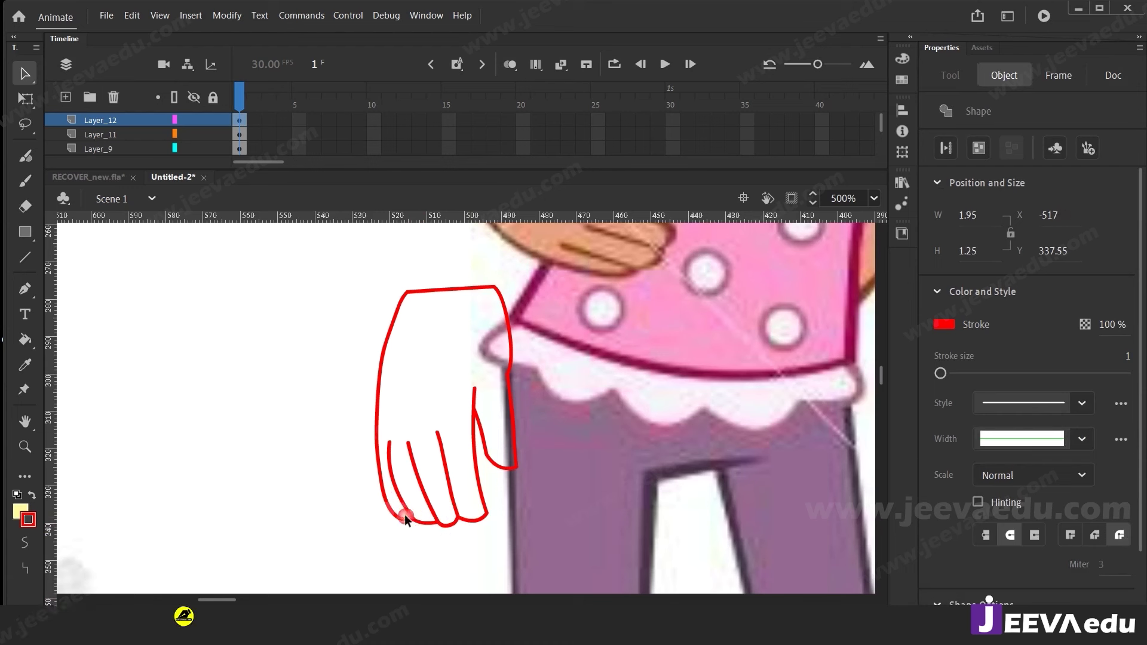
pyautogui.click(404, 514)
pyautogui.click(414, 523)
pyautogui.click(402, 519)
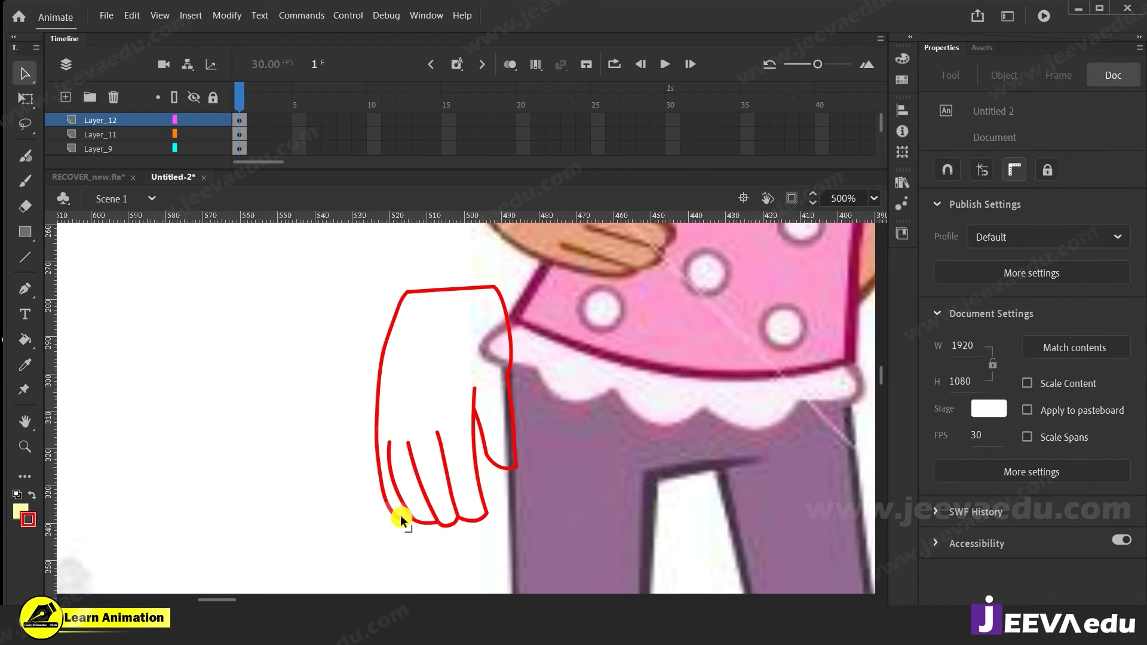
pyautogui.moveTo(413, 518); pyautogui.dragTo(414, 519)
# Even out the spacing and curves of the middle finger lines and clean up the outermost fingertip
pyautogui.click(445, 478)
pyautogui.moveTo(448, 477)
pyautogui.mouseDown()
pyautogui.moveTo(450, 493)
pyautogui.moveTo(415, 440)
pyautogui.moveTo(389, 468)
pyautogui.mouseUp()
pyautogui.click(443, 475)
pyautogui.press('Delete')
pyautogui.click(444, 486)
pyautogui.click(438, 440)
pyautogui.press('Delete')
pyautogui.hotkey('ctrl', 'z')
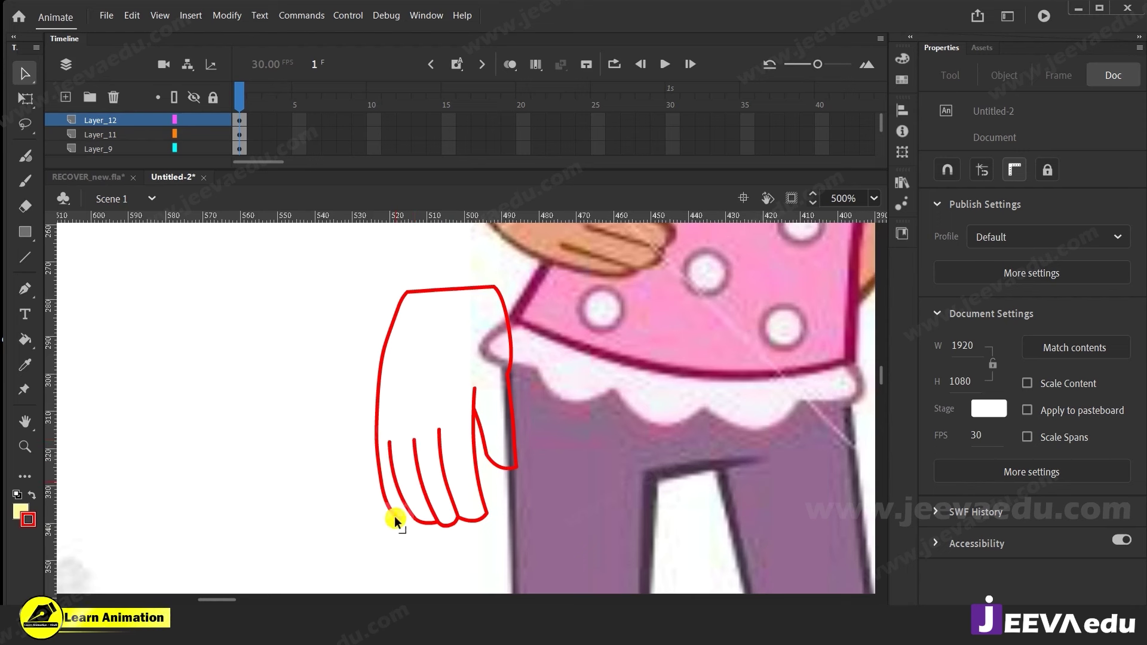
pyautogui.click(420, 518)
pyautogui.press('Delete')
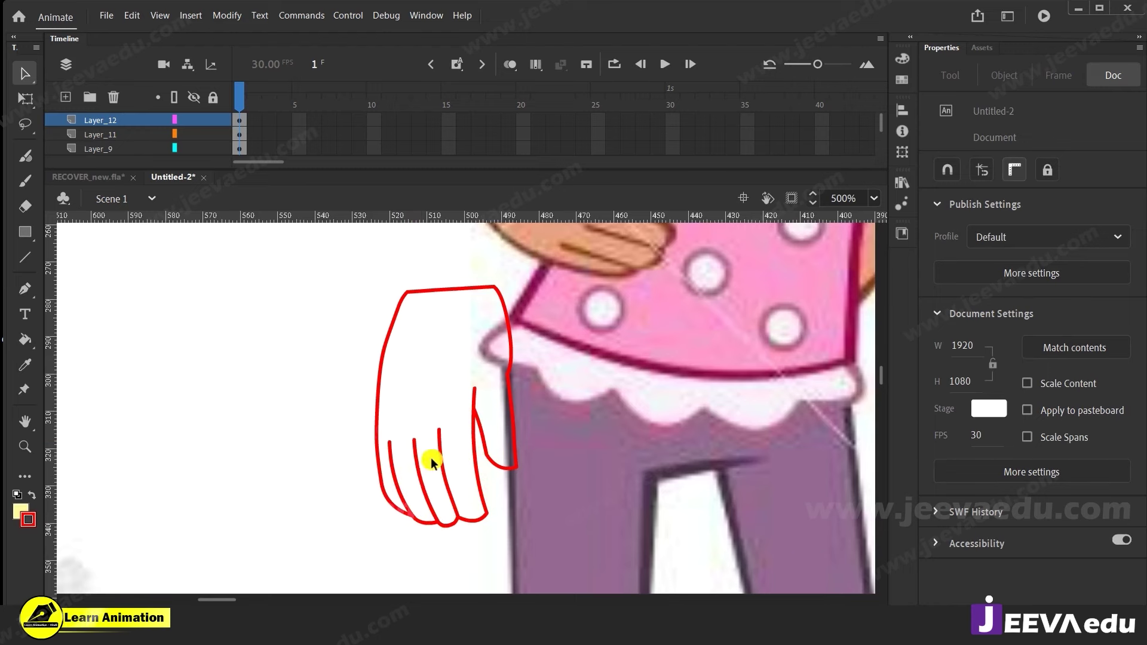
# Sample the skin colour from the boy's neck and fill the hand with it
pyautogui.press('z')
pyautogui.keyDown('alt'); pyautogui.click(500, 433); pyautogui.keyUp('alt')
pyautogui.moveTo(495, 460); pyautogui.dragTo(434, 506)
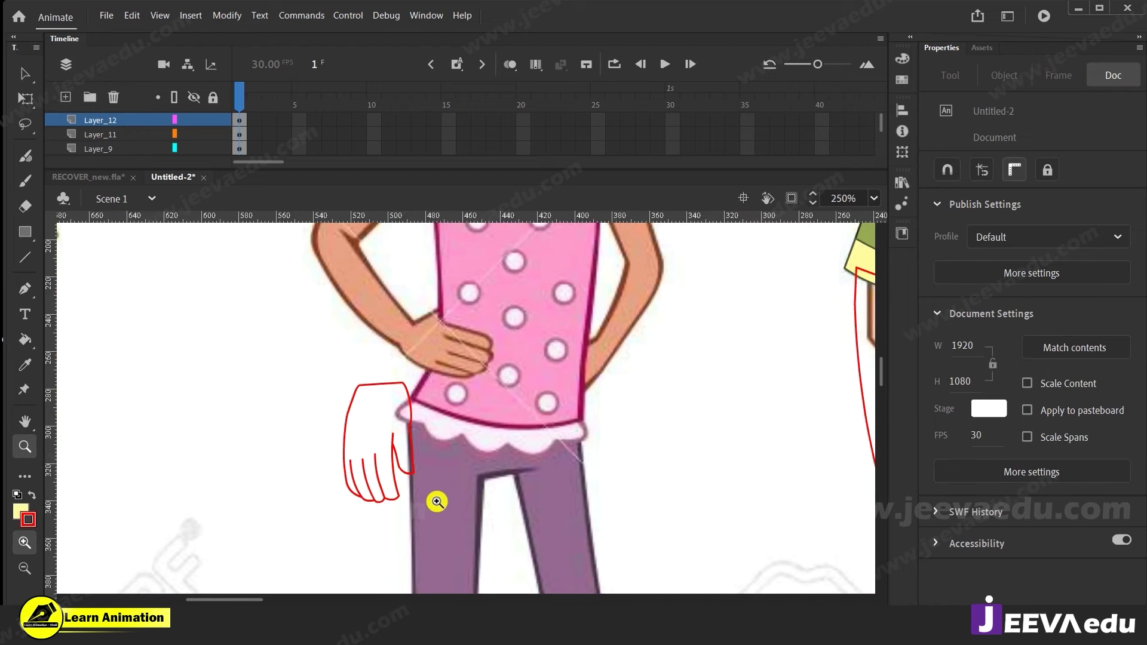
pyautogui.keyDown('alt'); pyautogui.click(462, 484); pyautogui.keyUp('alt')
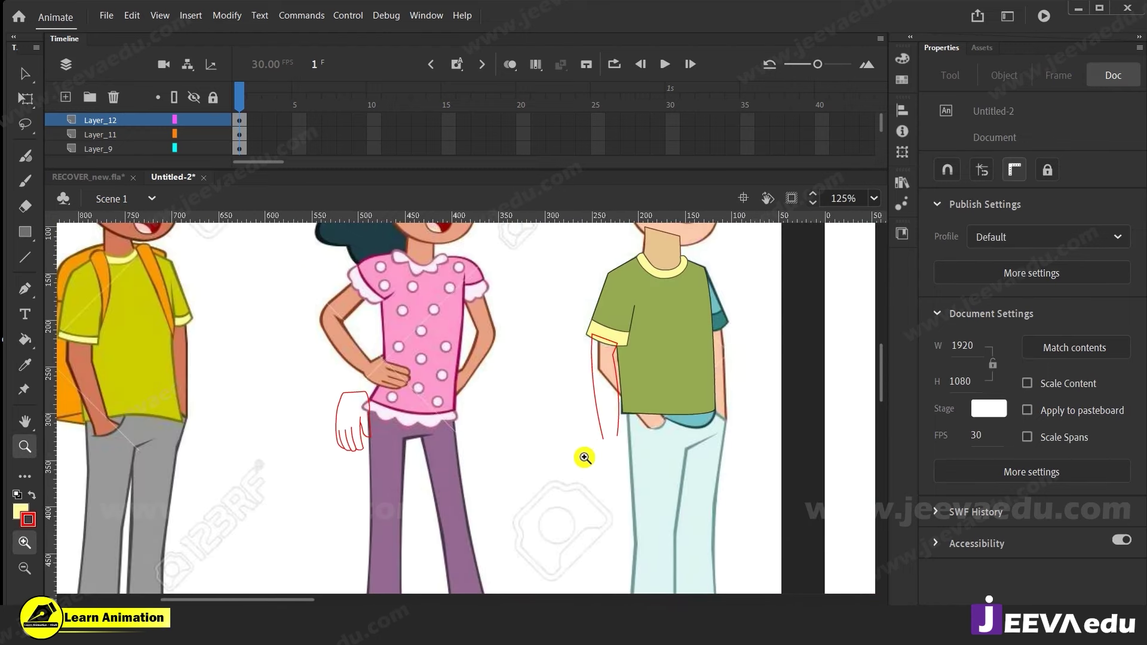
pyautogui.press('i')
pyautogui.click(666, 246)
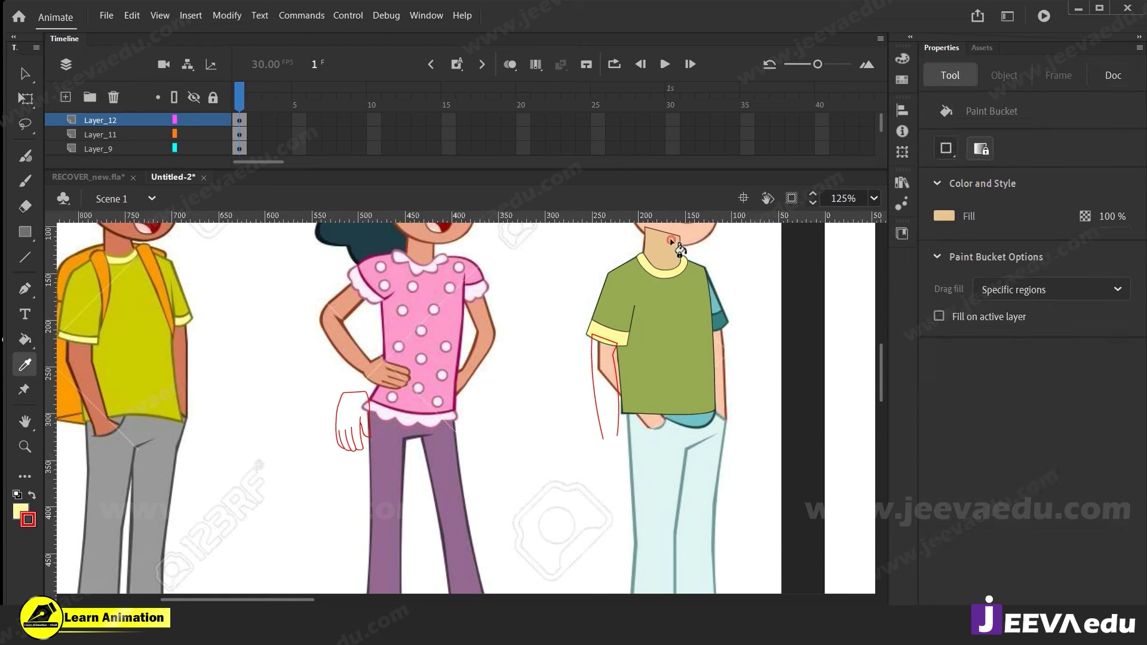
pyautogui.click(353, 436)
# Move the filled hand with its outline to just below the boy's forearm
pyautogui.press('v')
pyautogui.doubleClick(357, 418)
pyautogui.moveTo(358, 413); pyautogui.dragTo(624, 475)
pyautogui.press('z')
pyautogui.click(608, 450)
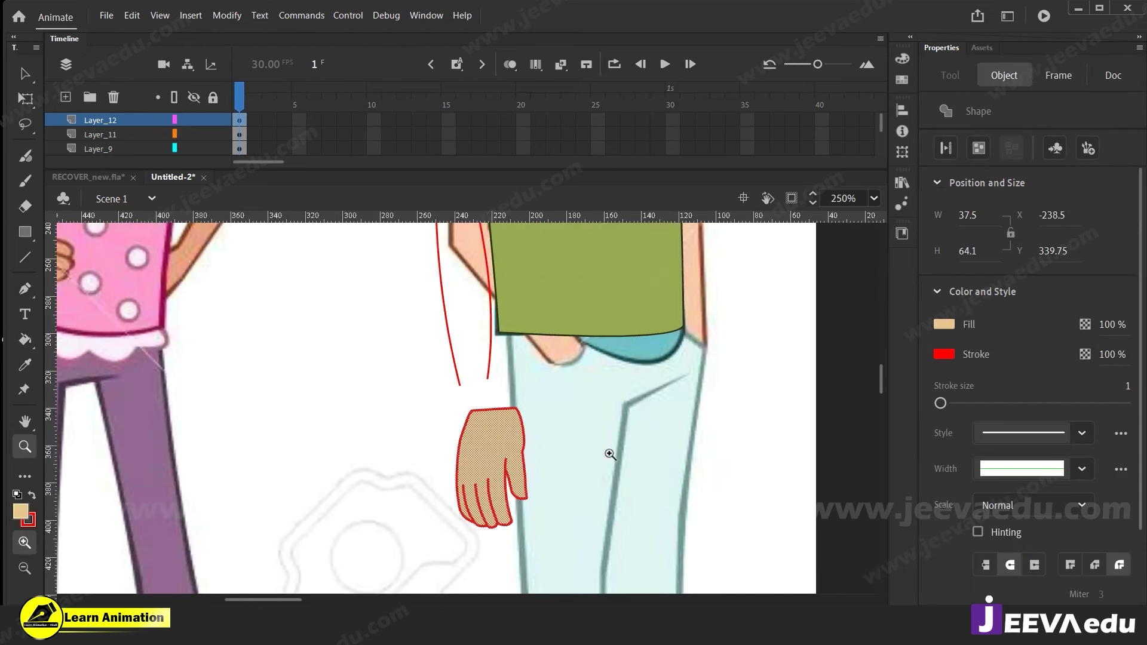
pyautogui.click(523, 444)
pyautogui.moveTo(457, 492); pyautogui.dragTo(548, 519)
pyautogui.keyDown('alt'); pyautogui.click(500, 450); pyautogui.keyUp('alt')
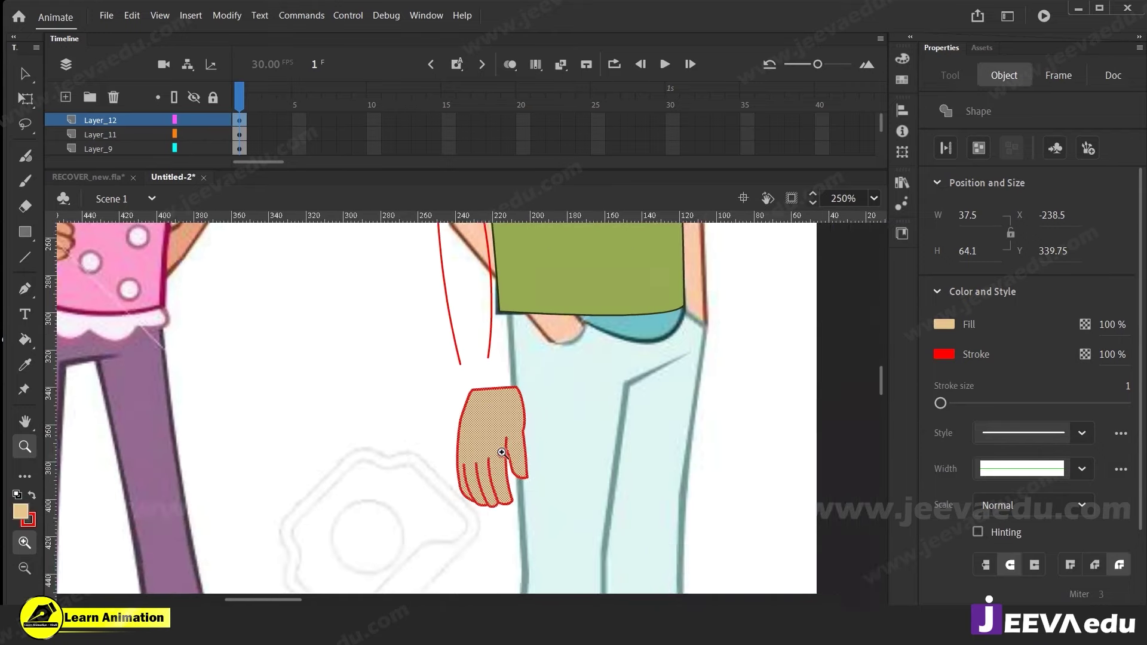
pyautogui.moveTo(512, 463); pyautogui.dragTo(575, 518)
# Delete the hand's skin fill and move the red outline up to the end of the arm
pyautogui.press('v')
pyautogui.click(545, 471)
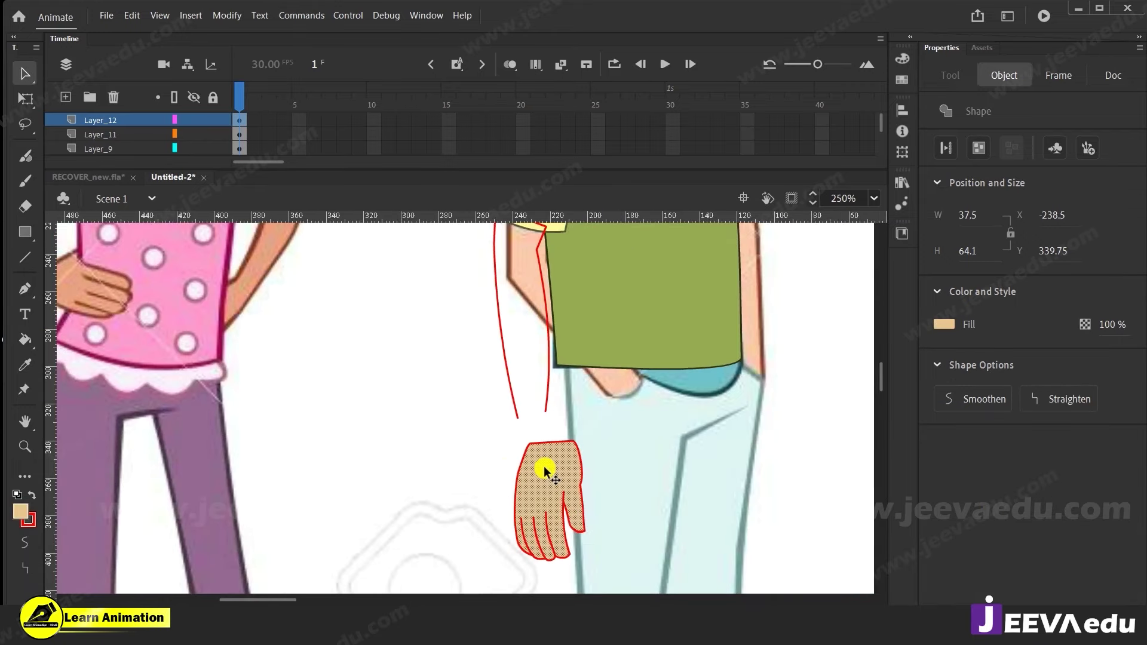
pyautogui.press('Delete')
pyautogui.doubleClick(562, 508)
pyautogui.moveTo(562, 508); pyautogui.dragTo(549, 469)
# Scale down and rotate the hand outline with Free Transform to about 28 by 45 px, fitting it to the wrist
pyautogui.press('q')
pyautogui.moveTo(568, 397); pyautogui.dragTo(560, 403)
pyautogui.moveTo(546, 446); pyautogui.dragTo(541, 434)
pyautogui.moveTo(564, 494); pyautogui.dragTo(554, 473)
pyautogui.press('z')
pyautogui.keyDown('alt'); pyautogui.click(538, 422); pyautogui.keyUp('alt')
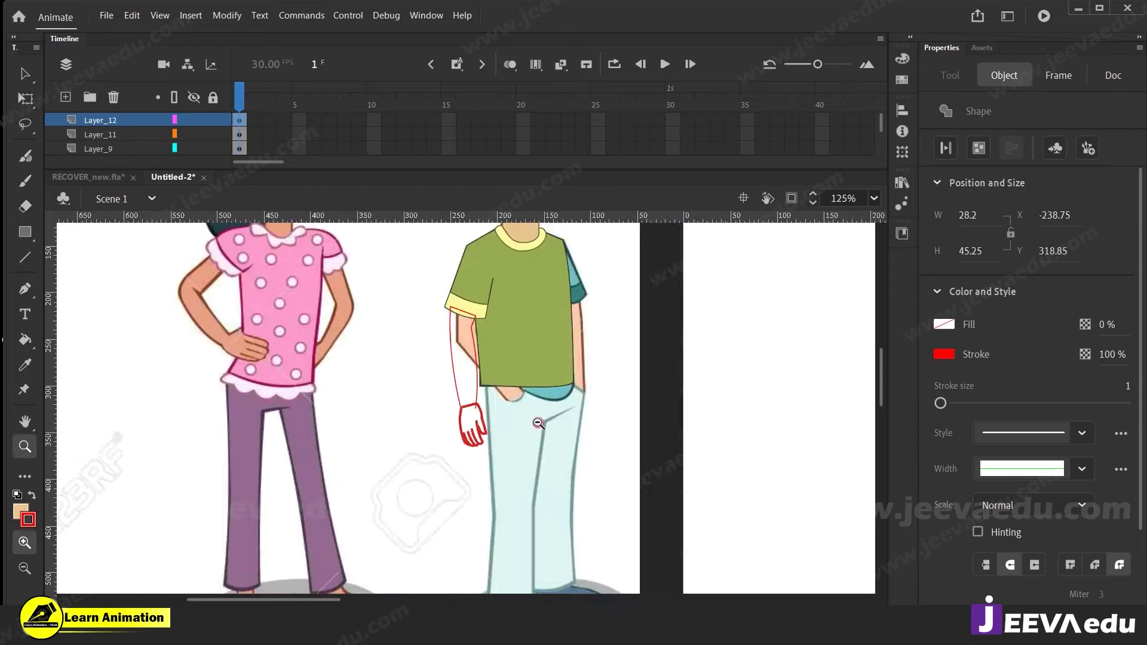
pyautogui.keyDown('alt'); pyautogui.click(538, 422); pyautogui.keyUp('alt')
# Delete the wrist line across the hand and the arm line's stray end on the outer side
pyautogui.doubleClick(454, 406)
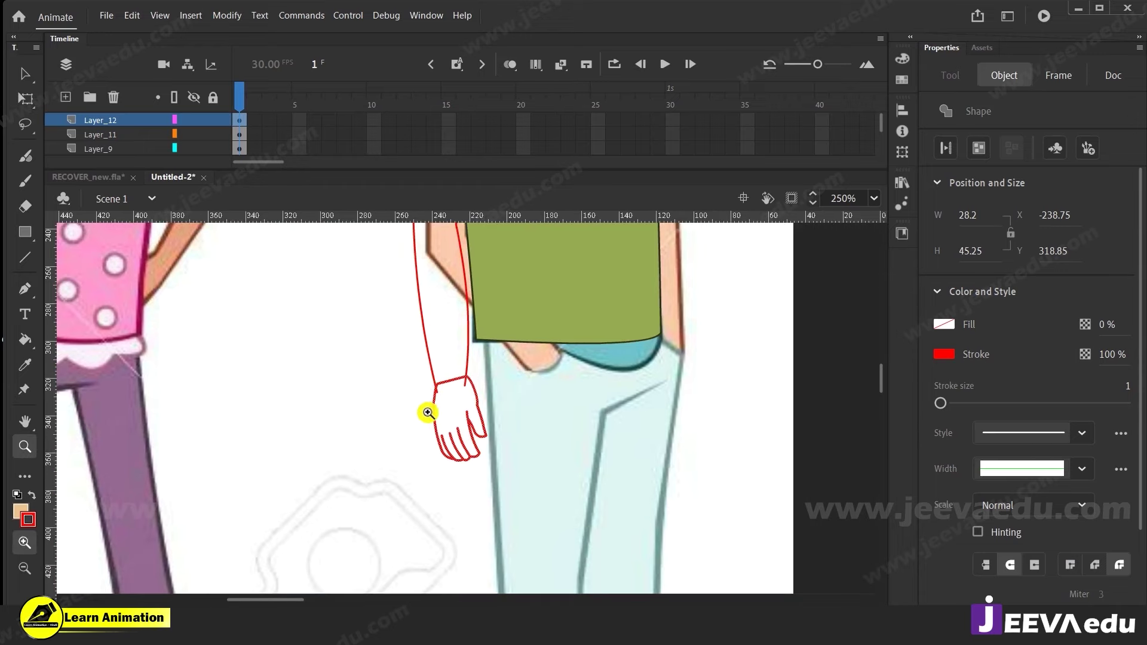
pyautogui.keyDown('alt'); pyautogui.click(454, 408); pyautogui.keyUp('alt')
pyautogui.click(474, 406)
pyautogui.click(473, 397)
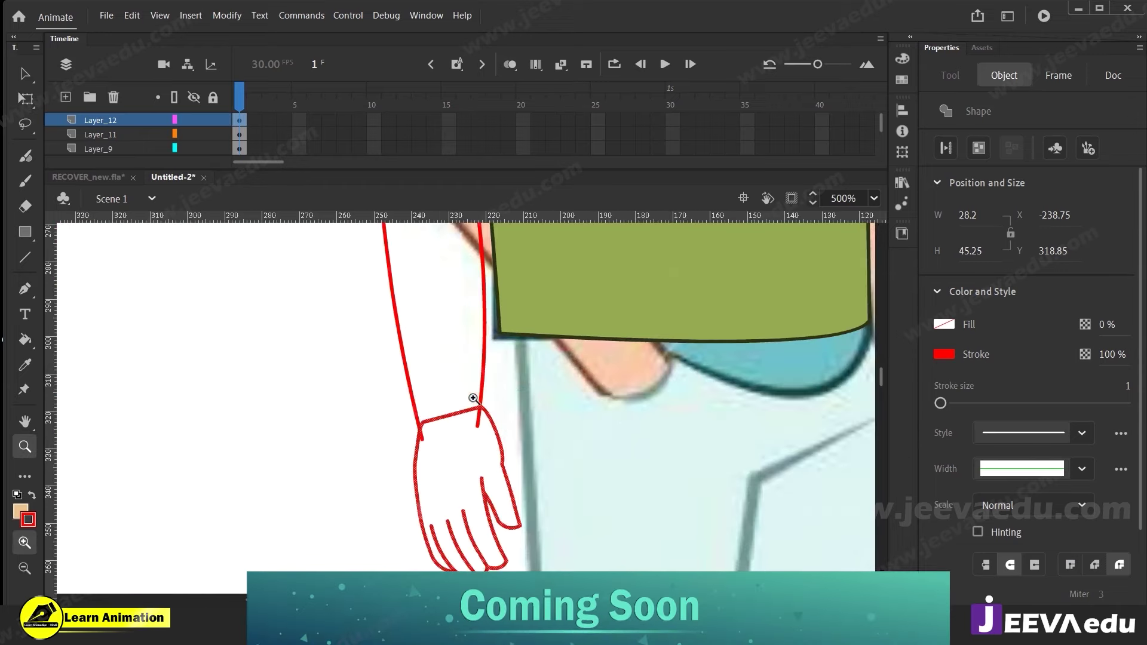
pyautogui.click(445, 402)
pyautogui.press('v')
pyautogui.click(429, 486)
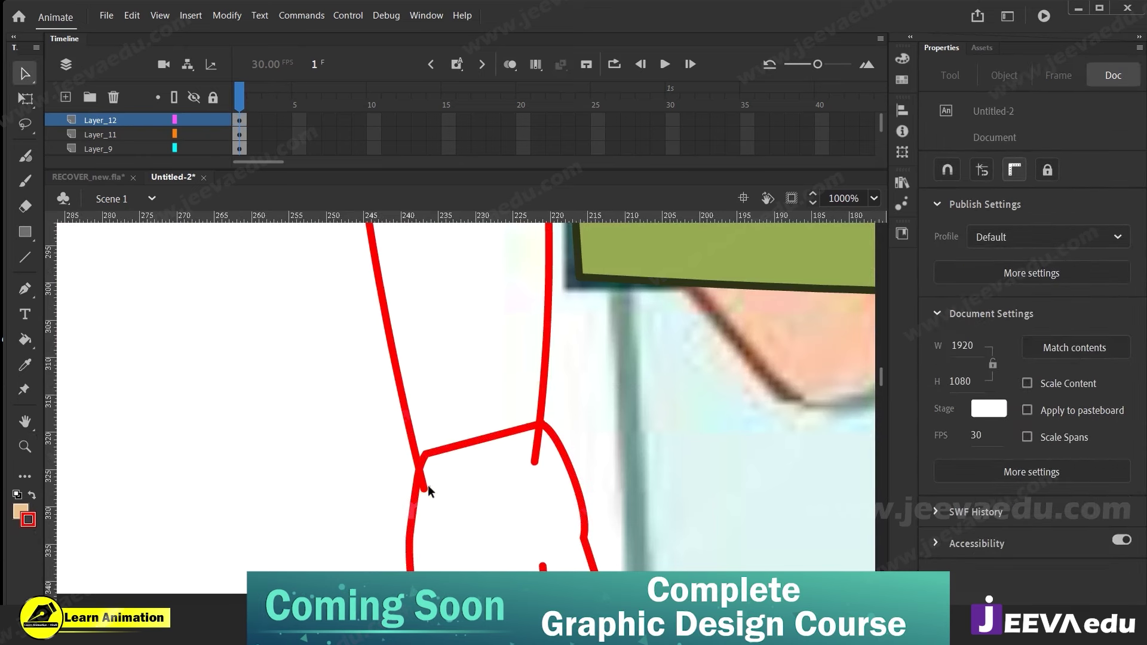
pyautogui.click(444, 449)
pyautogui.press('Delete')
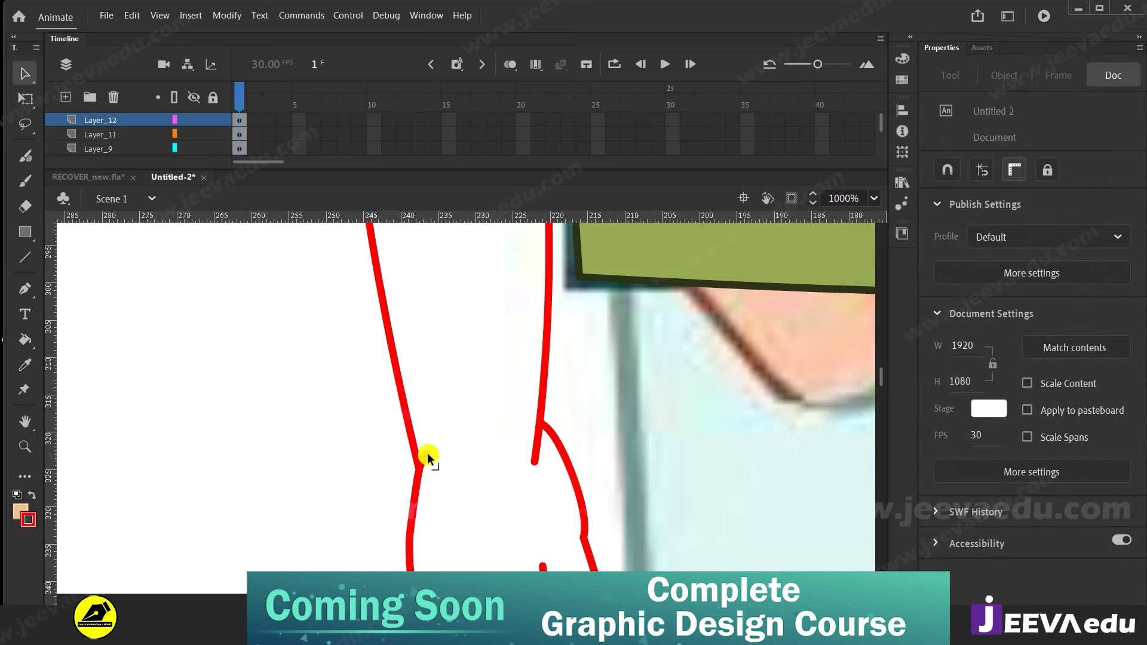
# Join the inner arm line to the hand's thumb side and delete the overlapping end
pyautogui.click(536, 454)
pyautogui.moveTo(566, 471); pyautogui.dragTo(567, 476)
pyautogui.moveTo(546, 424)
pyautogui.mouseDown()
pyautogui.moveTo(521, 394)
pyautogui.moveTo(537, 442)
pyautogui.mouseUp()
pyautogui.click(525, 385)
pyautogui.press('Delete')
# Smooth the hand's thumb-side outline between the wrist and the thumb
pyautogui.moveTo(525, 520); pyautogui.dragTo(567, 377)
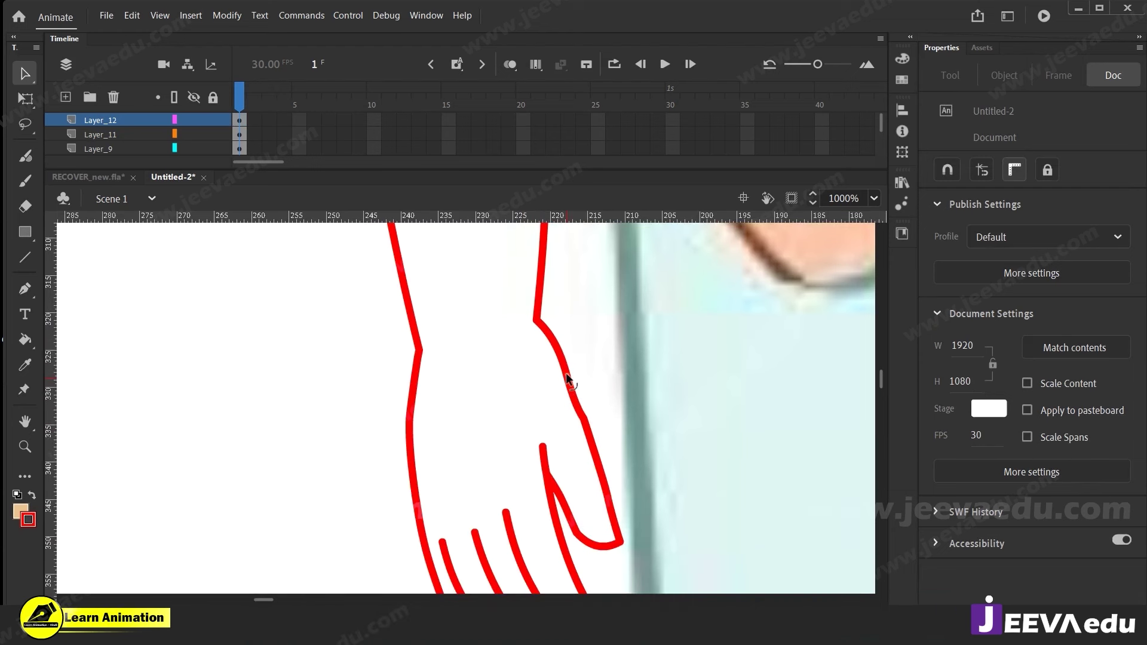
pyautogui.moveTo(582, 421); pyautogui.dragTo(584, 394)
pyautogui.press('z')
pyautogui.keyDown('alt'); pyautogui.click(526, 475); pyautogui.keyUp('alt')
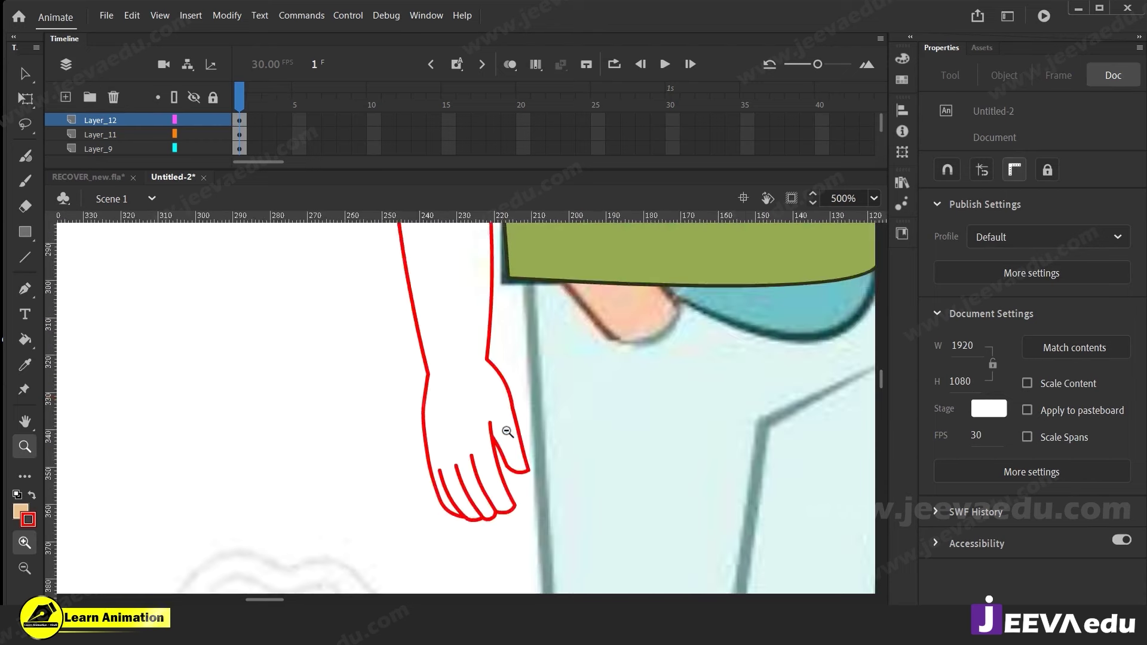
pyautogui.keyDown('alt'); pyautogui.click(512, 435); pyautogui.keyUp('alt')
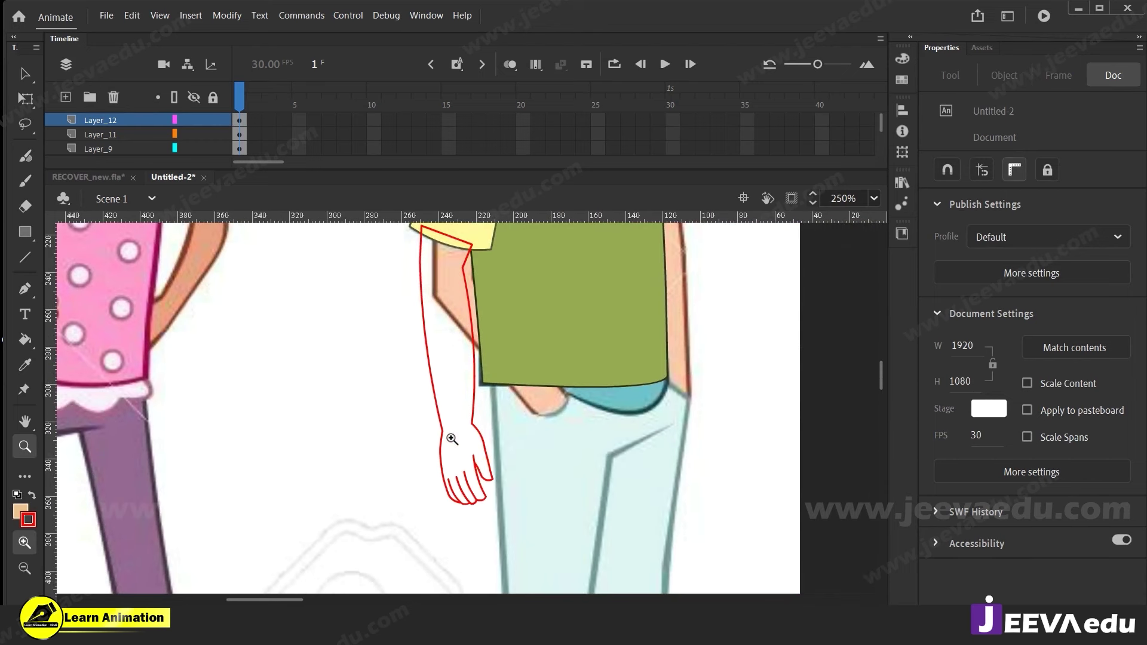
pyautogui.click(453, 439)
pyautogui.press('v')
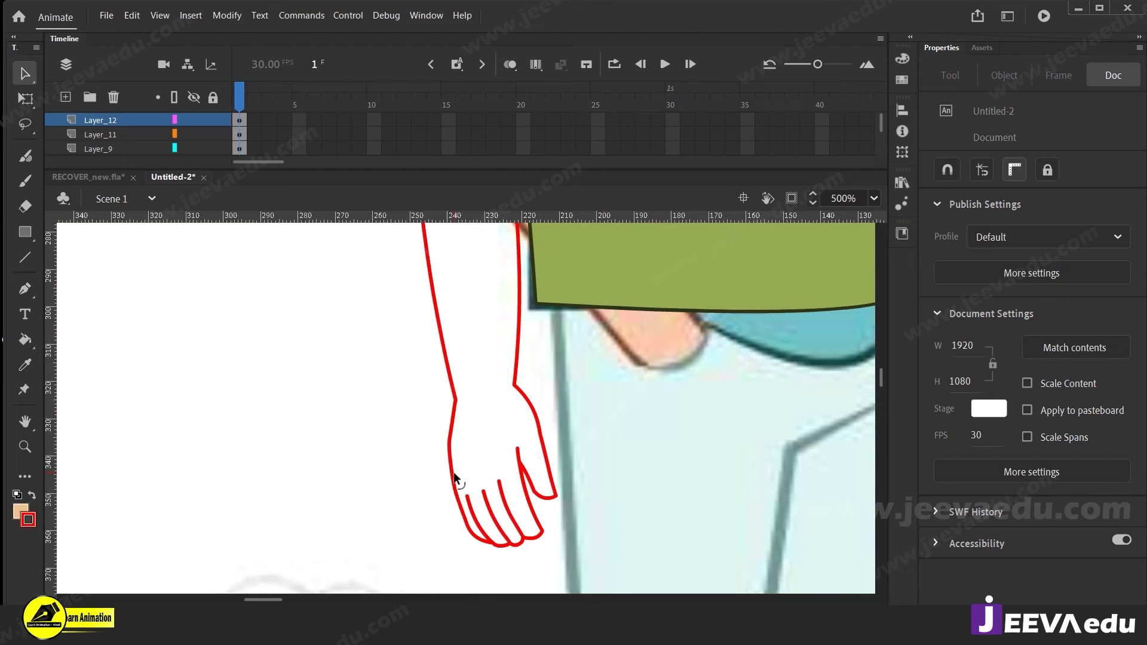
# Refine the hand's outer outline and the finger lines' ends, and fill the arm and hand with the skin tone
pyautogui.moveTo(451, 435); pyautogui.dragTo(452, 424)
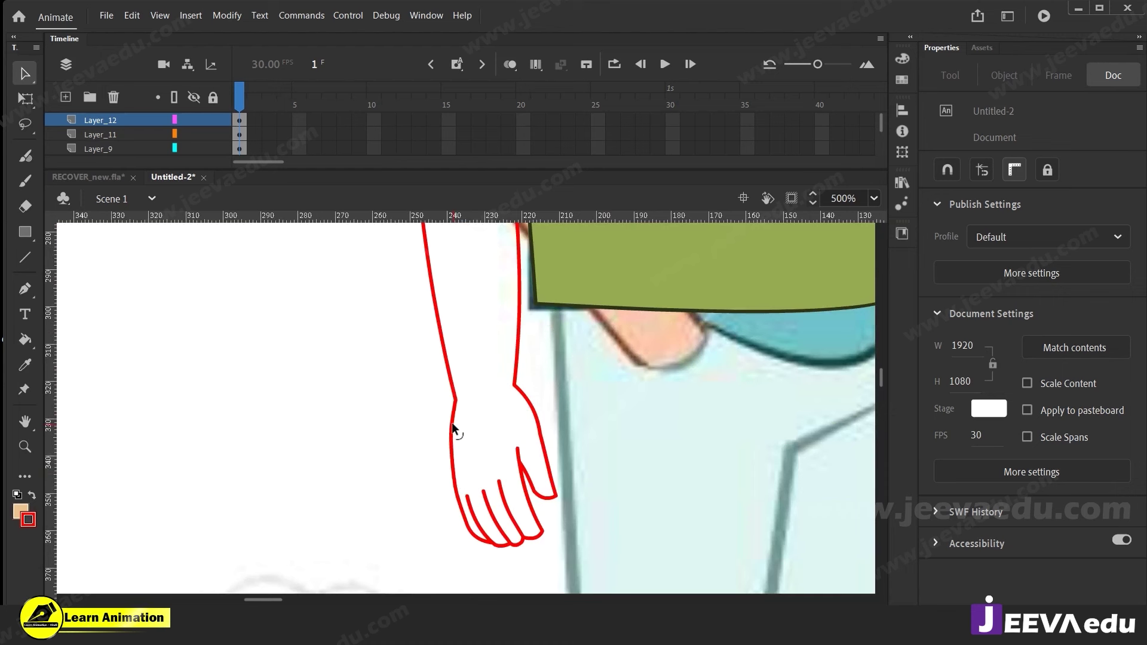
pyautogui.moveTo(468, 496); pyautogui.dragTo(483, 484)
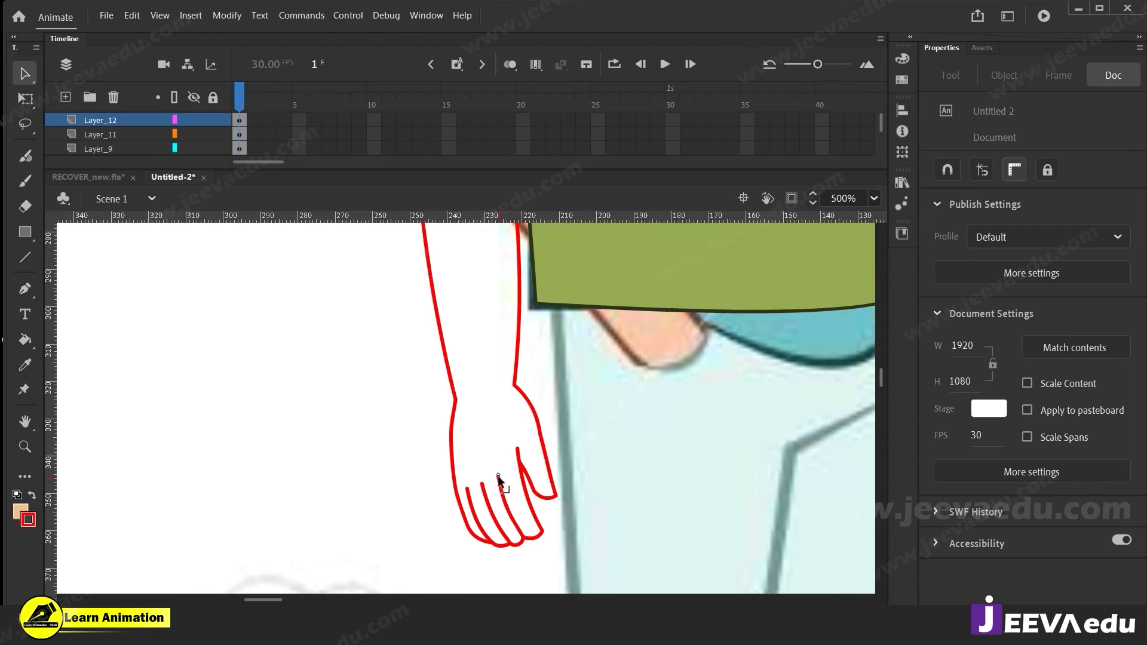
pyautogui.press('z')
pyautogui.keyDown('alt'); pyautogui.click(500, 475); pyautogui.keyUp('alt')
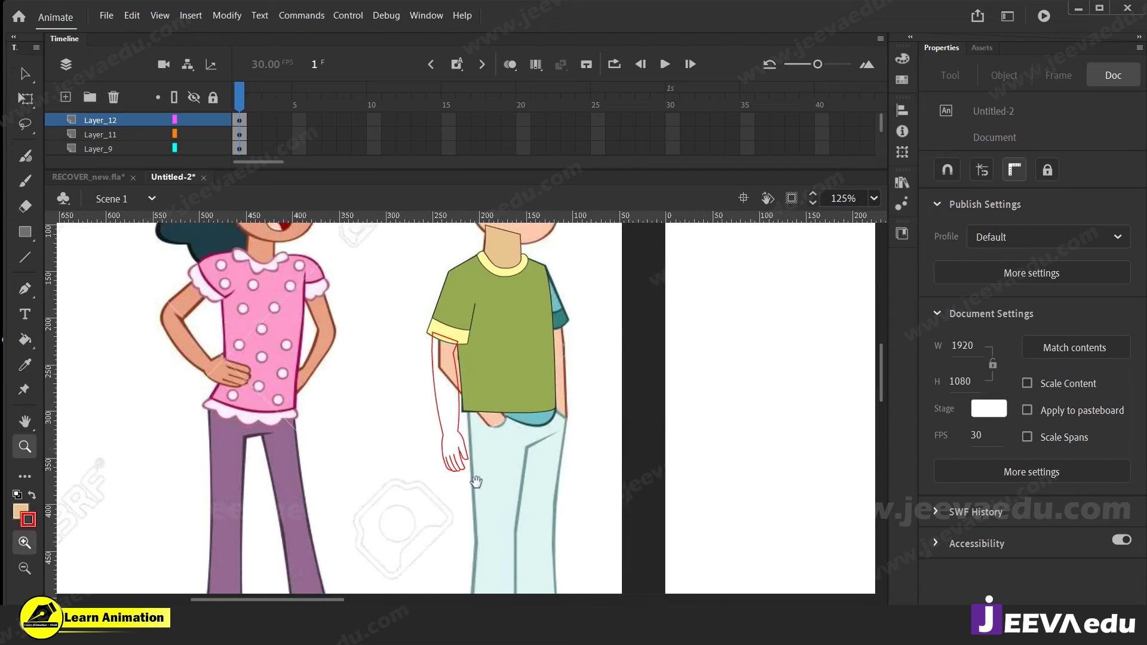
pyautogui.press('k')
pyautogui.click(456, 412)
# Recolour the arm and hand's red outline with the brown sampled from the neck outline
pyautogui.press('z')
pyautogui.click(459, 418)
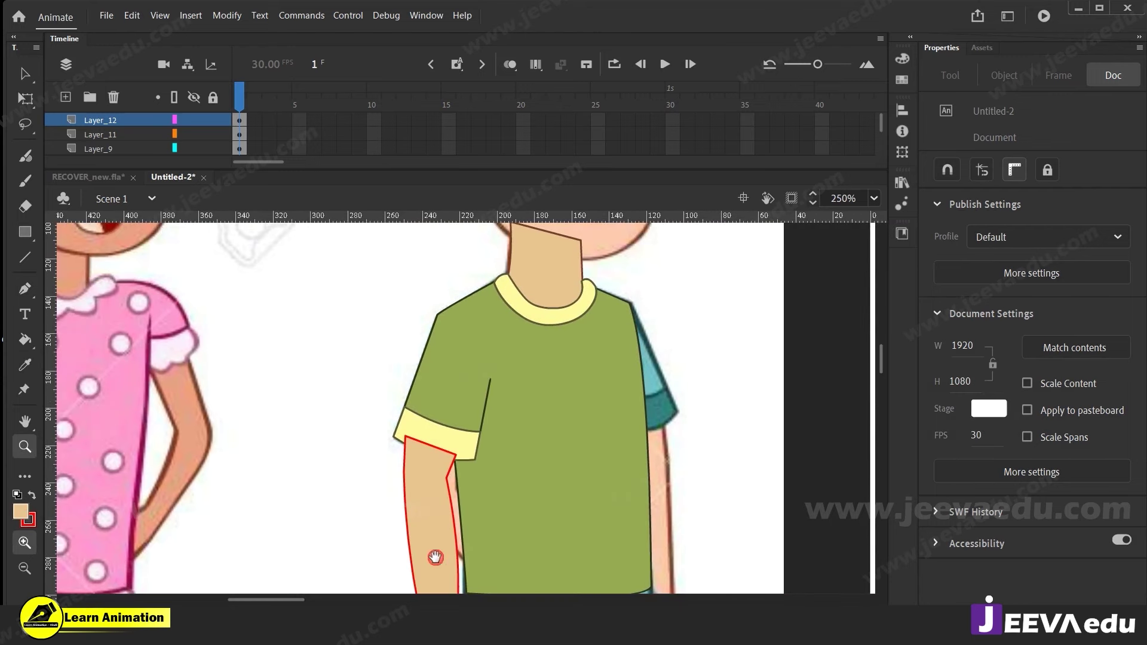
pyautogui.click(442, 429)
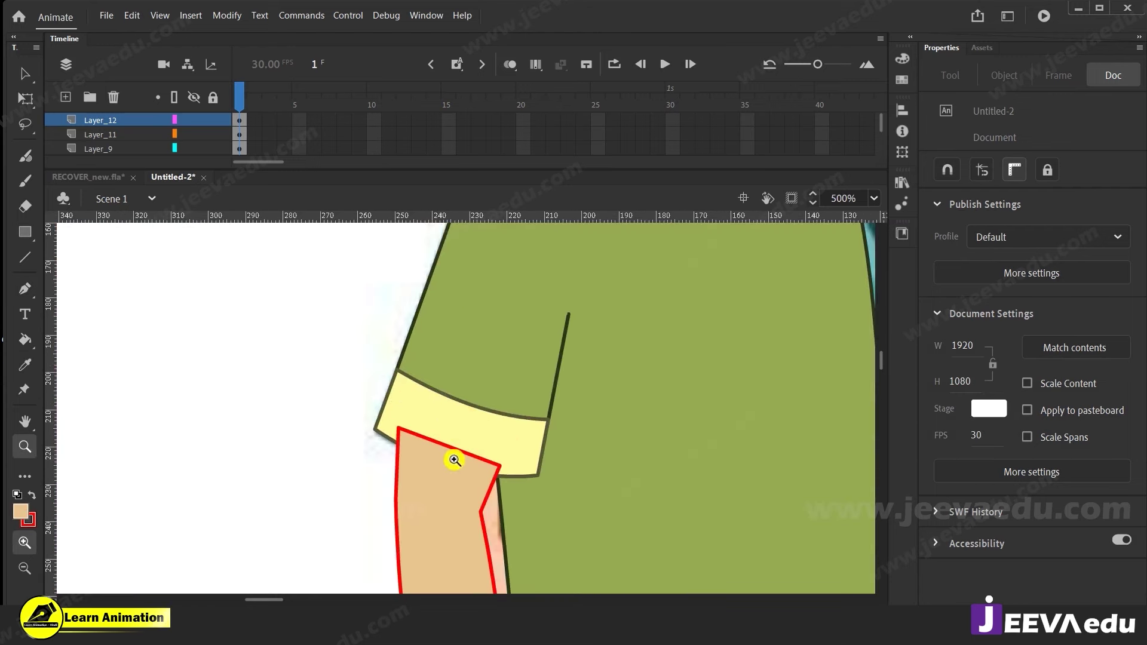
pyautogui.press('v')
pyautogui.click(460, 454)
pyautogui.scroll(6, 478, 507)
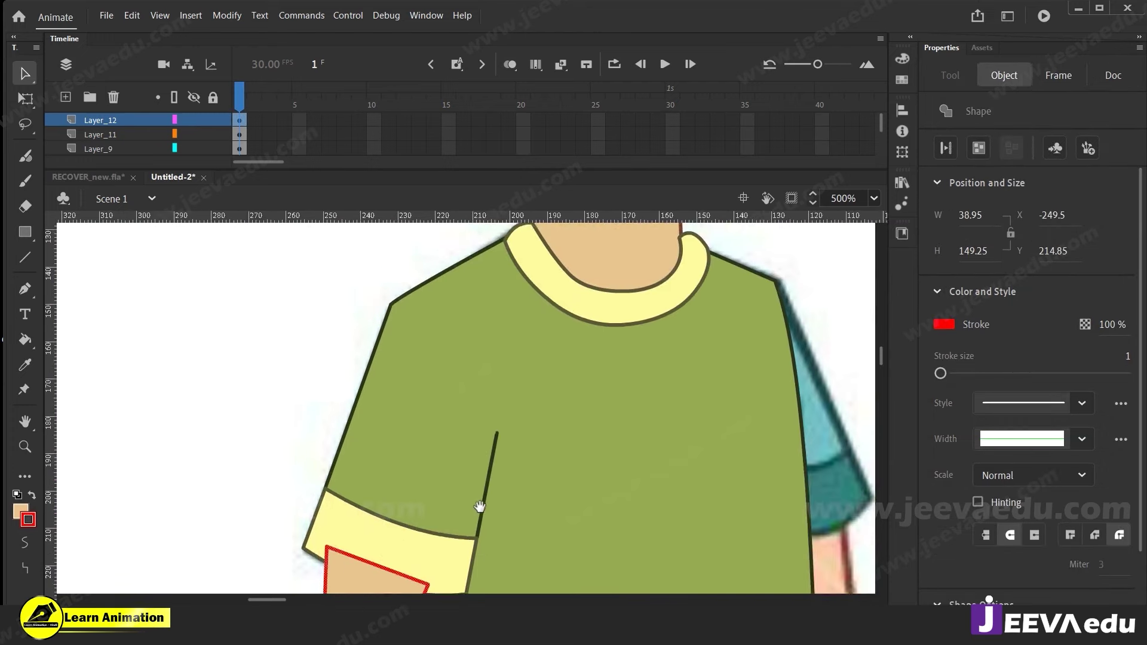
pyautogui.click(945, 323)
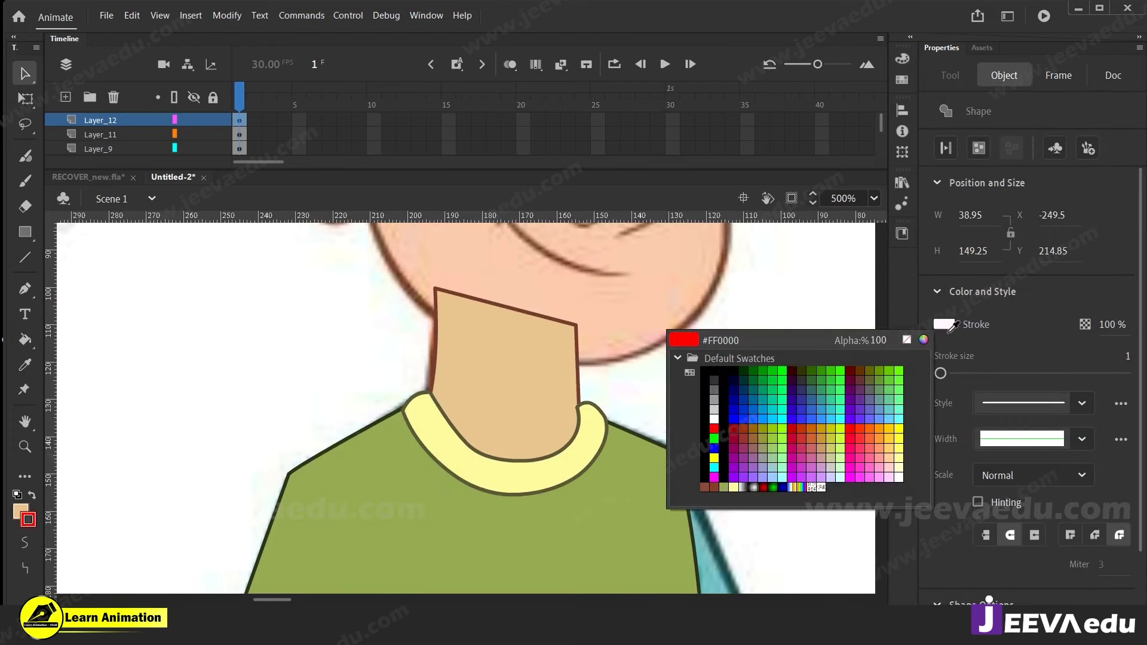
pyautogui.click(583, 375)
# Group the arm and hand's fill and outline into one object
pyautogui.press('z')
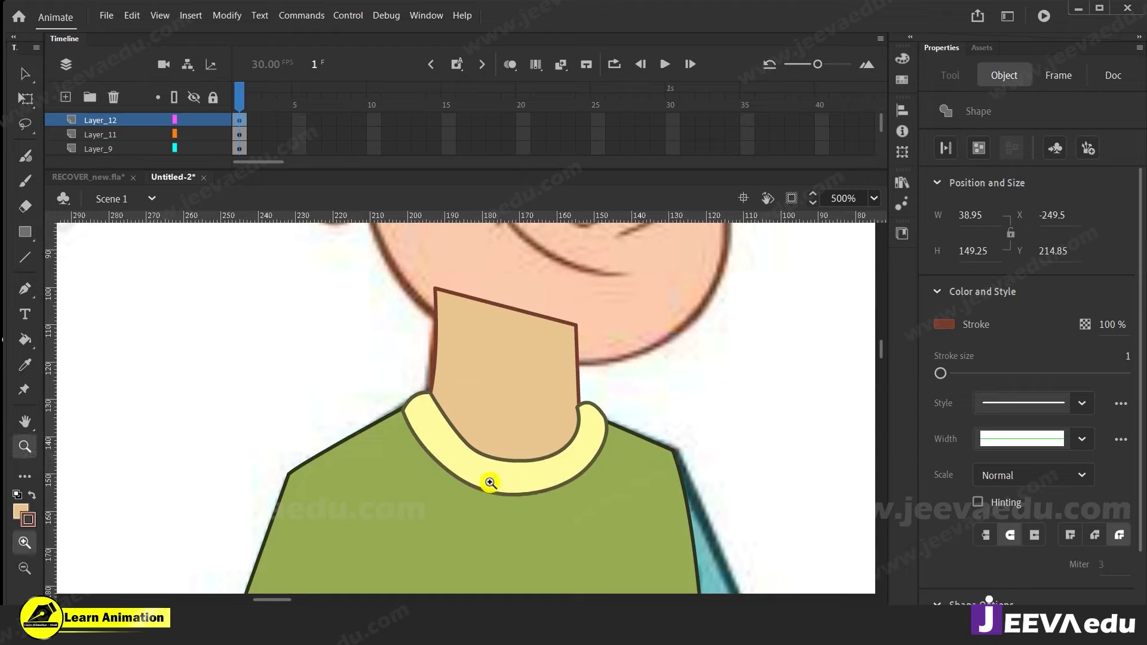
pyautogui.keyDown('alt'); pyautogui.click(478, 490); pyautogui.keyUp('alt')
pyautogui.keyDown('alt'); pyautogui.click(462, 517); pyautogui.keyUp('alt')
pyautogui.click(427, 472)
pyautogui.moveTo(478, 498); pyautogui.dragTo(484, 473)
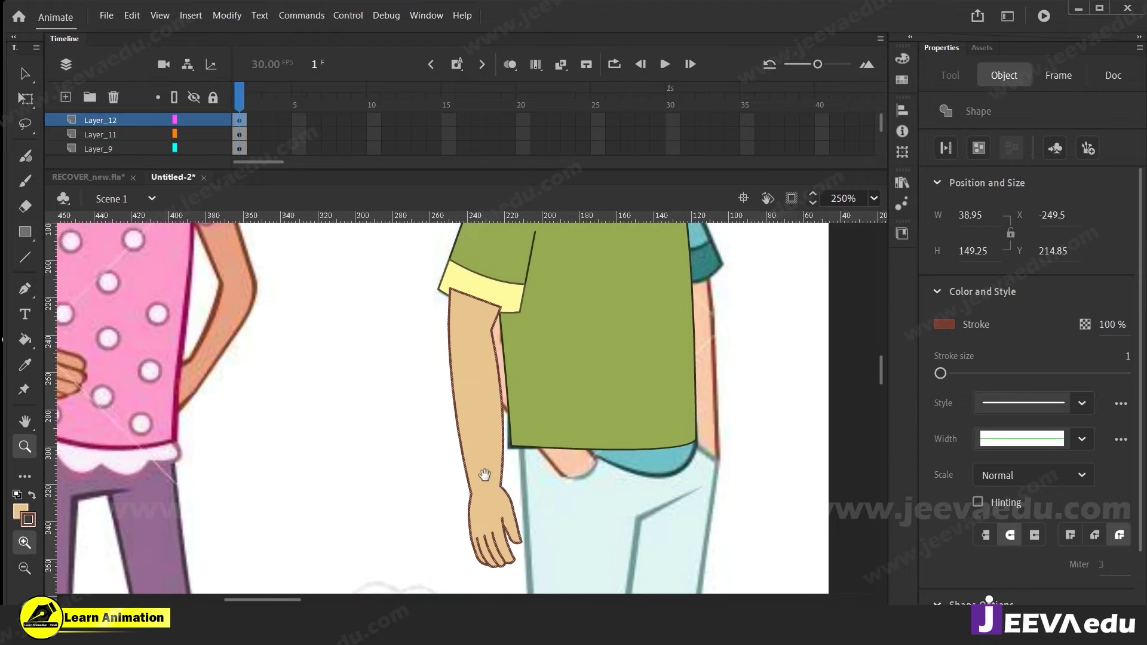
pyautogui.press('v')
pyautogui.click(435, 479)
pyautogui.doubleClick(478, 457)
pyautogui.hotkey('ctrl', 'g')
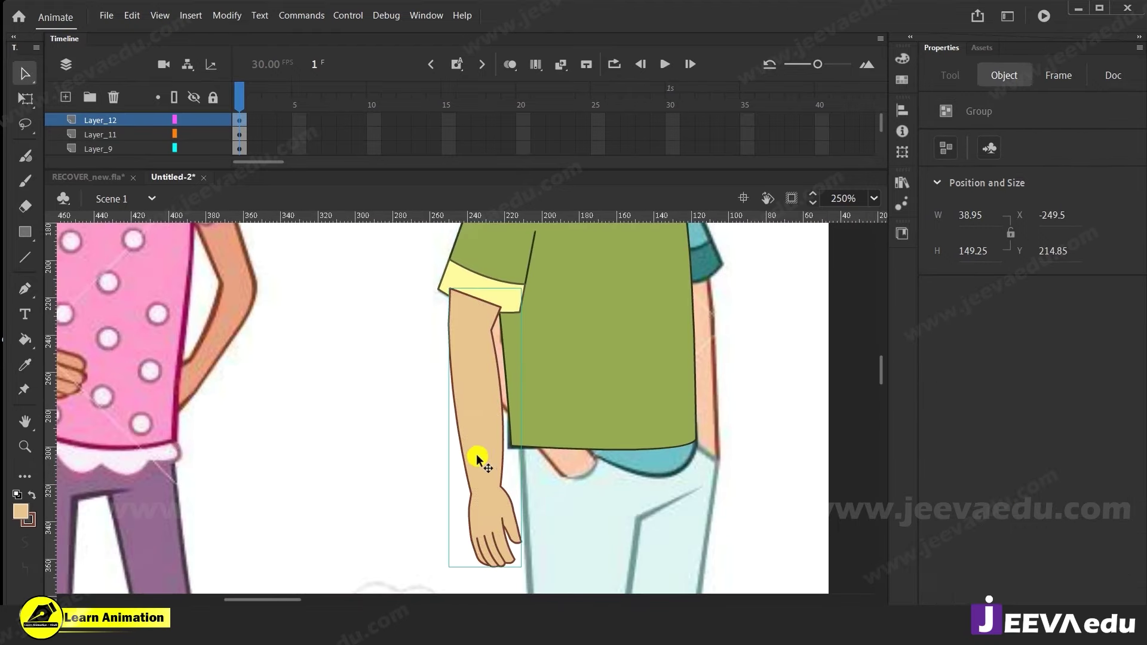
# Move the arm group in place onto Layer_11 with the shirt and send it behind the sleeve
pyautogui.hotkey('ctrl', 'x')
pyautogui.click(485, 298)
pyautogui.rightClick(336, 349)
pyautogui.click(392, 410)
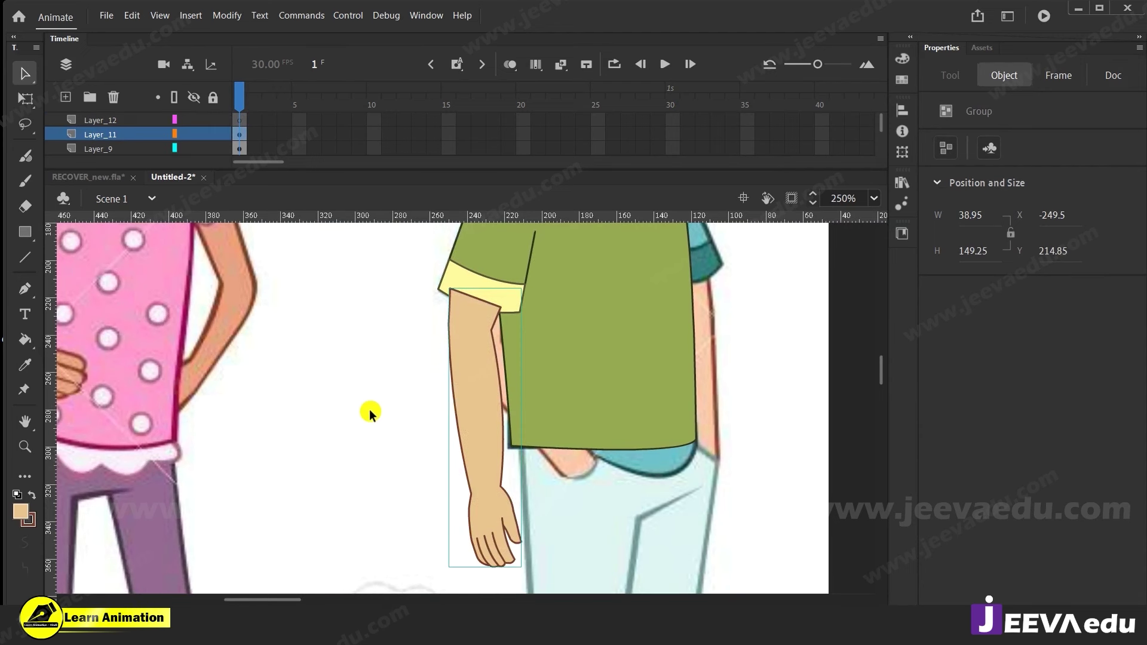
pyautogui.hotkey('ctrl', 'shift', 'Down')
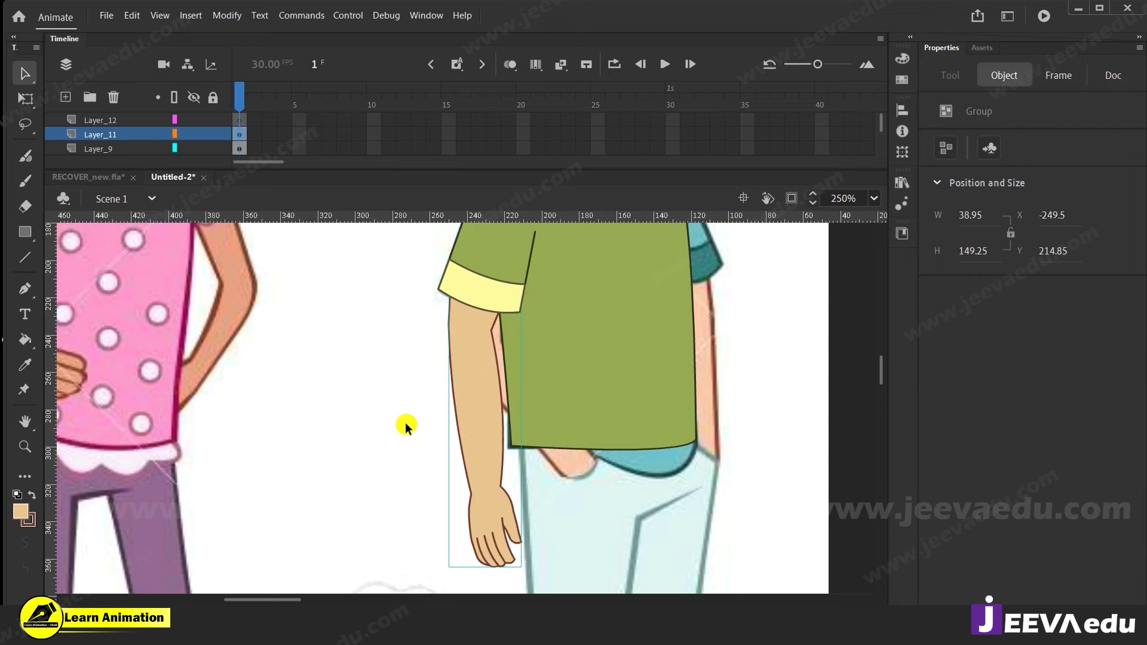
# Group the sleeve with the arm and try moving the group off the body
pyautogui.hotkey('ctrl', 'alt', 'space')
pyautogui.keyDown('ctrl'); pyautogui.keyDown('alt'); pyautogui.click(524, 410); pyautogui.keyUp('alt'); pyautogui.keyUp('ctrl')
pyautogui.moveTo(519, 441); pyautogui.dragTo(536, 465)
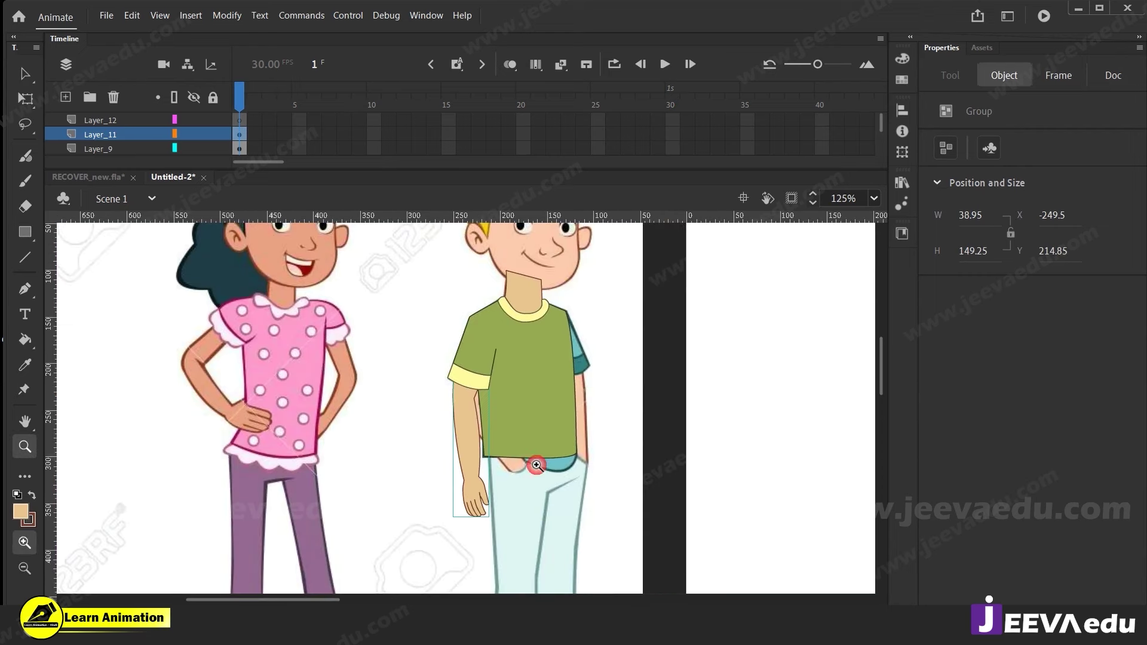
pyautogui.click(469, 364)
pyautogui.keyDown('shift'); pyautogui.click(470, 410); pyautogui.keyUp('shift')
pyautogui.moveTo(470, 389); pyautogui.dragTo(396, 391)
pyautogui.hotkey('ctrl', 'z')
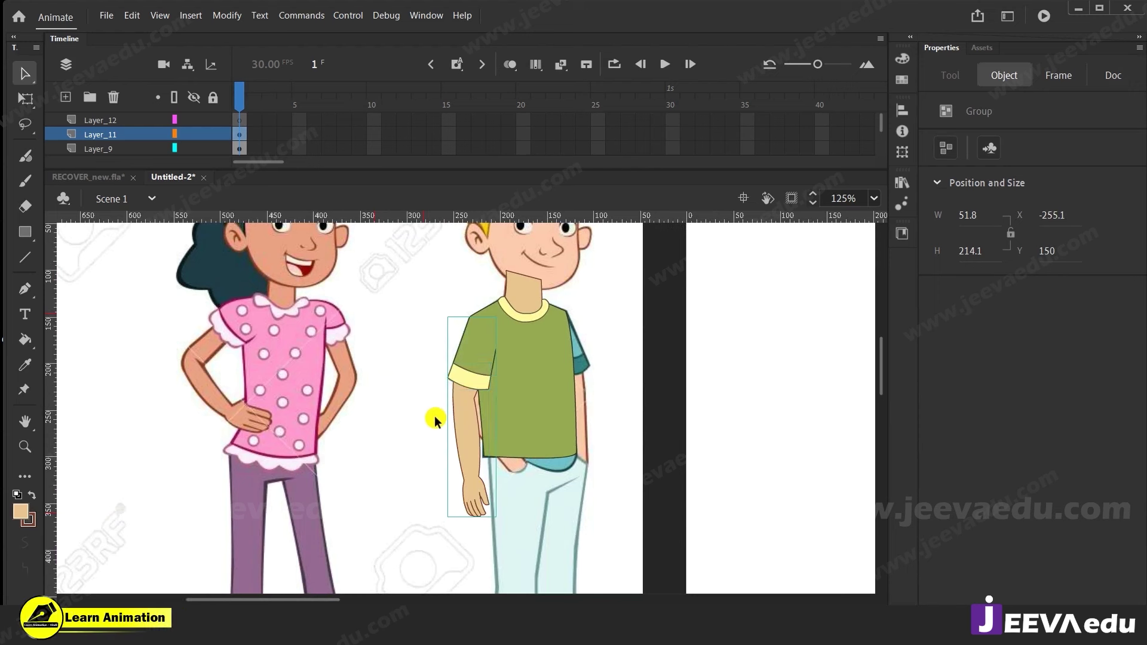
pyautogui.moveTo(475, 390); pyautogui.dragTo(383, 386)
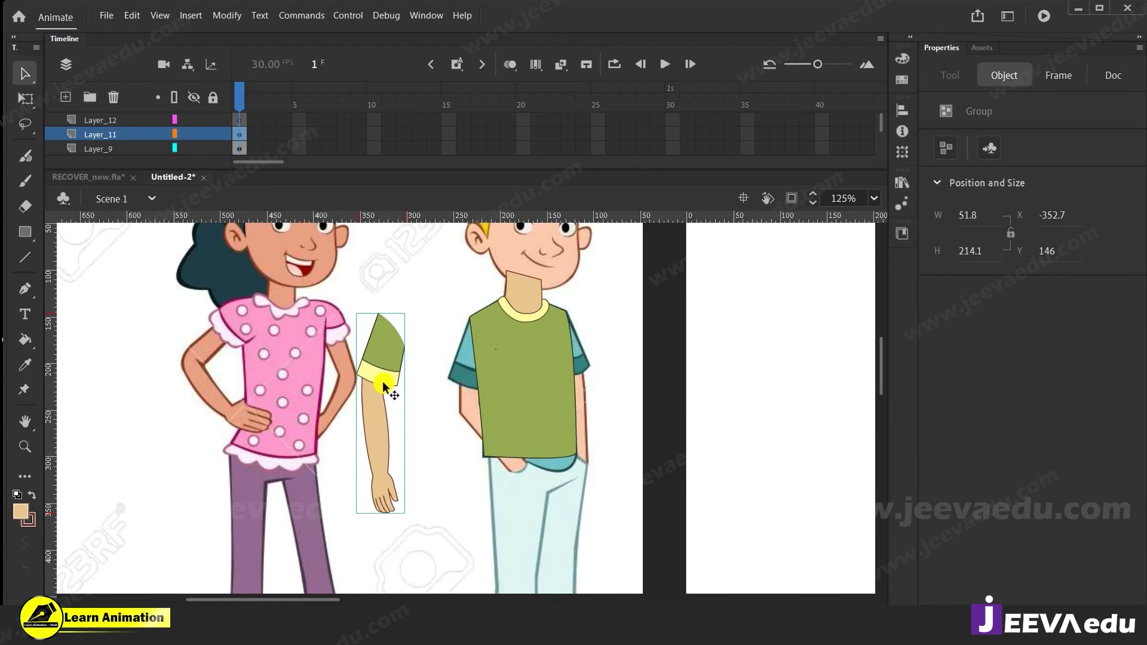
pyautogui.hotkey('ctrl', 'z')
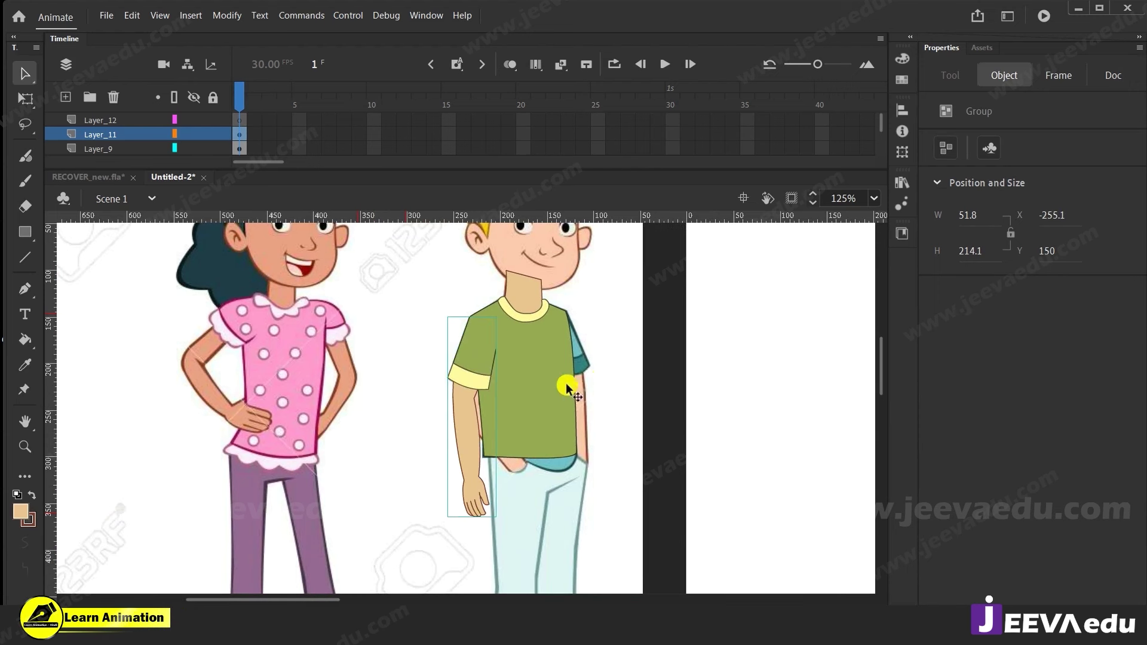
# Paste a copy of the sleeve-and-arm group, flip it horizontally and place it on the shirt's other side at about X -155, Y 145
pyautogui.rightClick(399, 318)
pyautogui.click(444, 392)
pyautogui.click(227, 16)
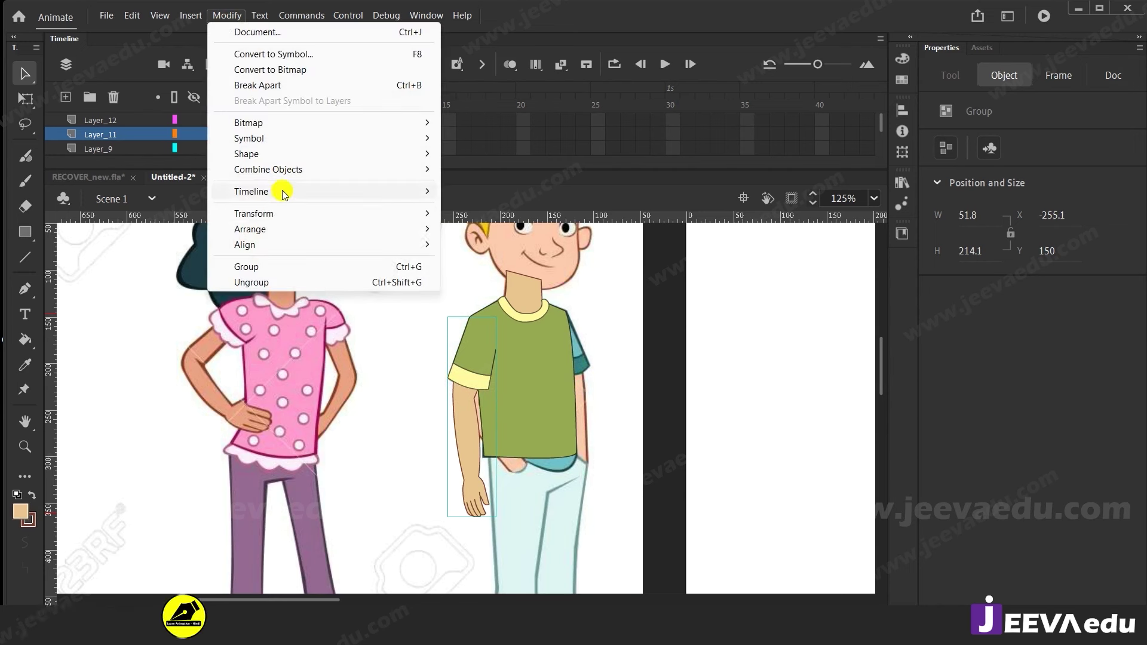
pyautogui.moveTo(286, 216)
pyautogui.click(505, 365)
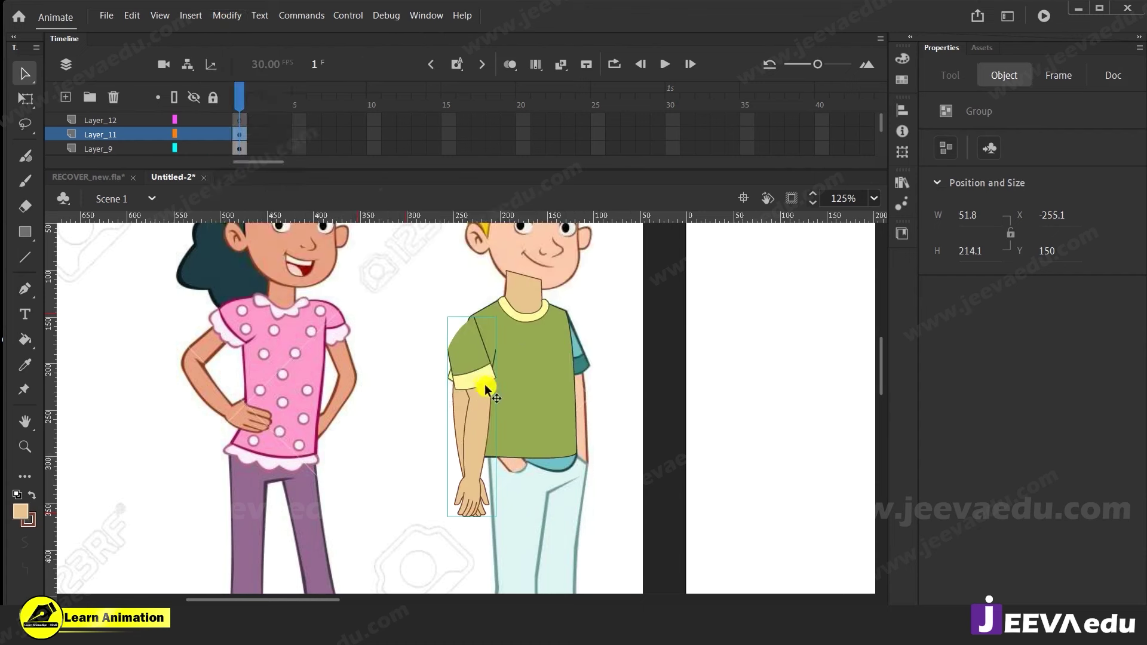
pyautogui.moveTo(482, 387); pyautogui.dragTo(571, 373)
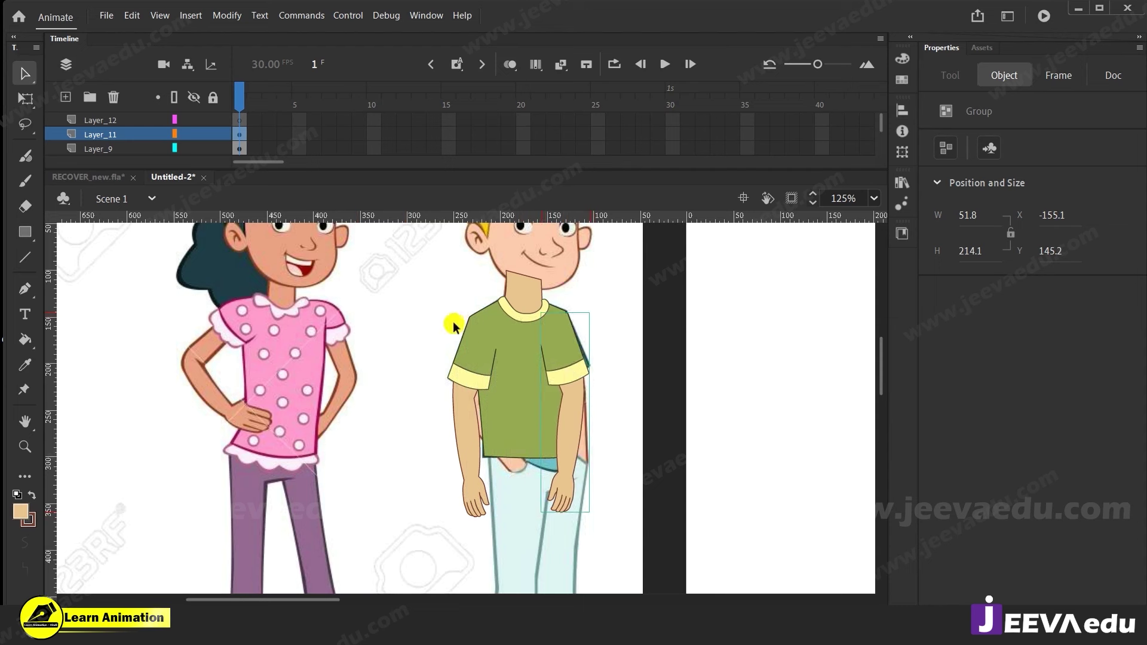
# Move all the boy's drawn body parts in place onto Layer_11
pyautogui.moveTo(411, 274); pyautogui.dragTo(617, 449)
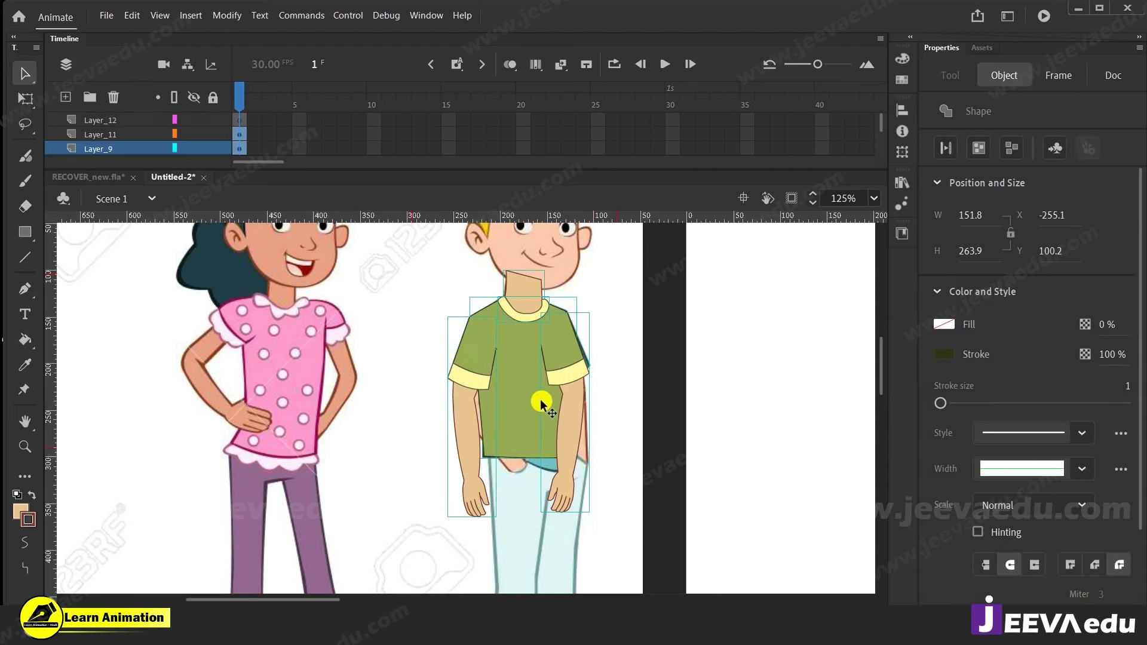
pyautogui.press('Delete')
pyautogui.rightClick(392, 319)
pyautogui.click(448, 366)
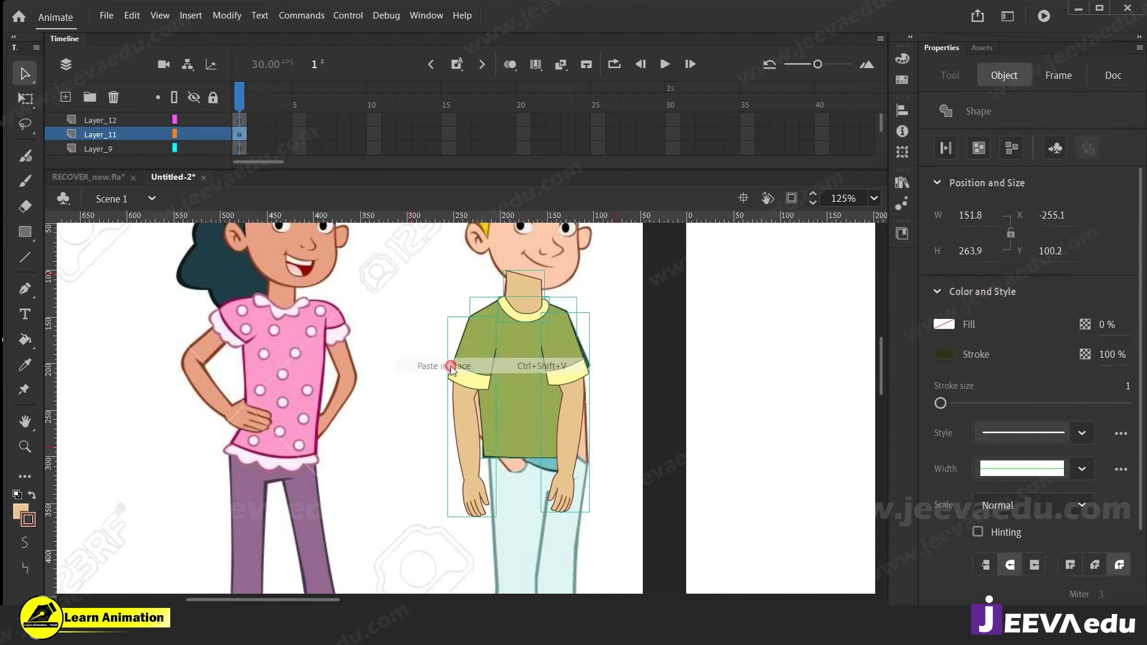
# Send the flipped sleeve-and-arm group behind the shirt body
pyautogui.click(397, 389)
pyautogui.click(559, 385)
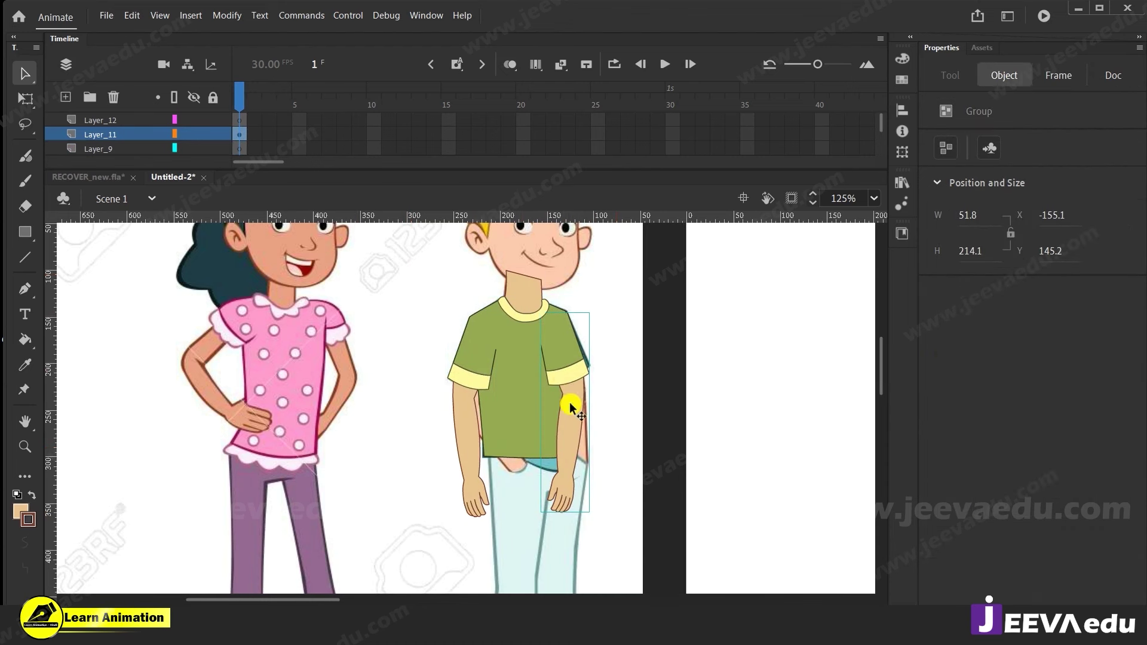
pyautogui.hotkey('ctrl', 'Down')
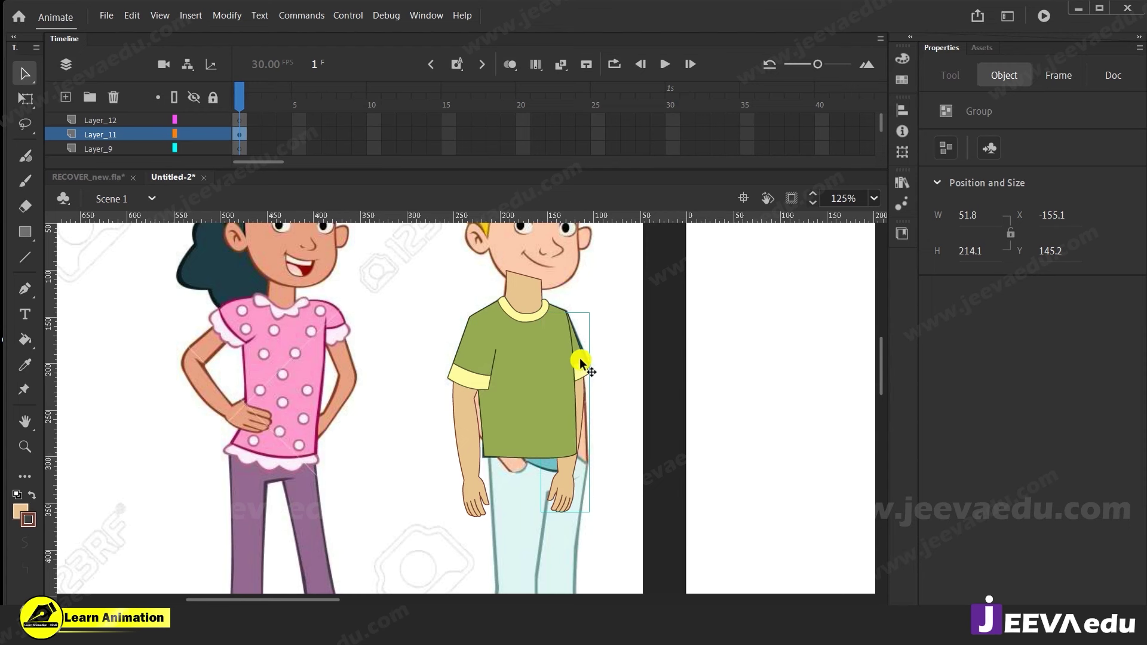
# Nudge the flipped sleeve-and-arm group horizontally to X -153.7 at the shirt's shoulder
pyautogui.press('z')
pyautogui.click(553, 366)
pyautogui.click(480, 340)
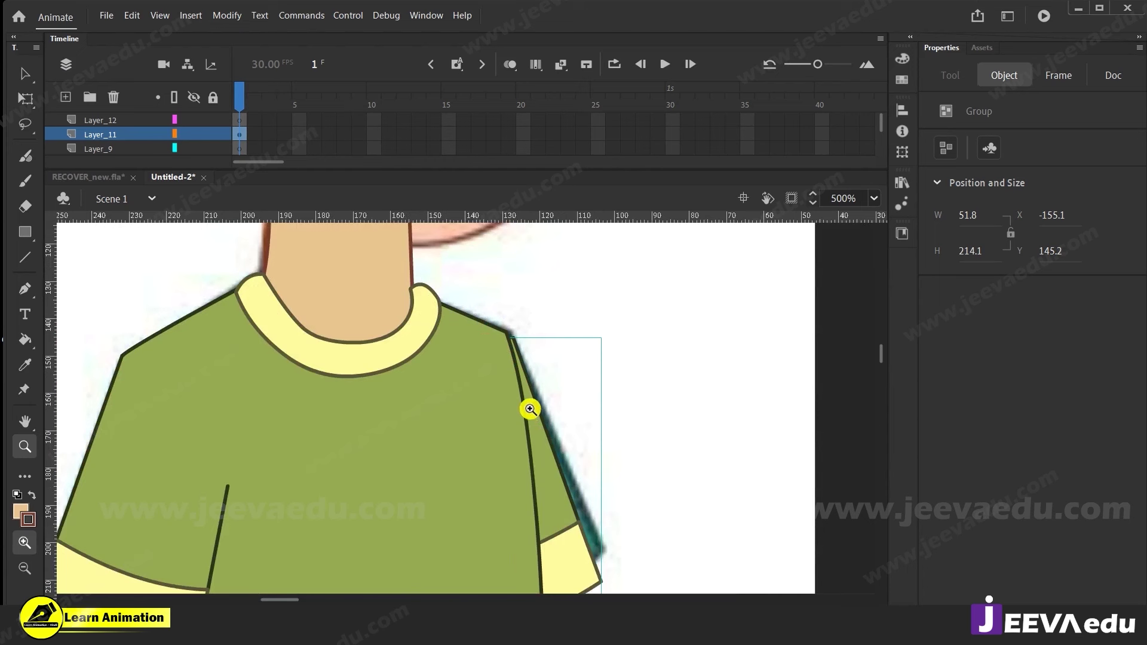
pyautogui.press('Right')
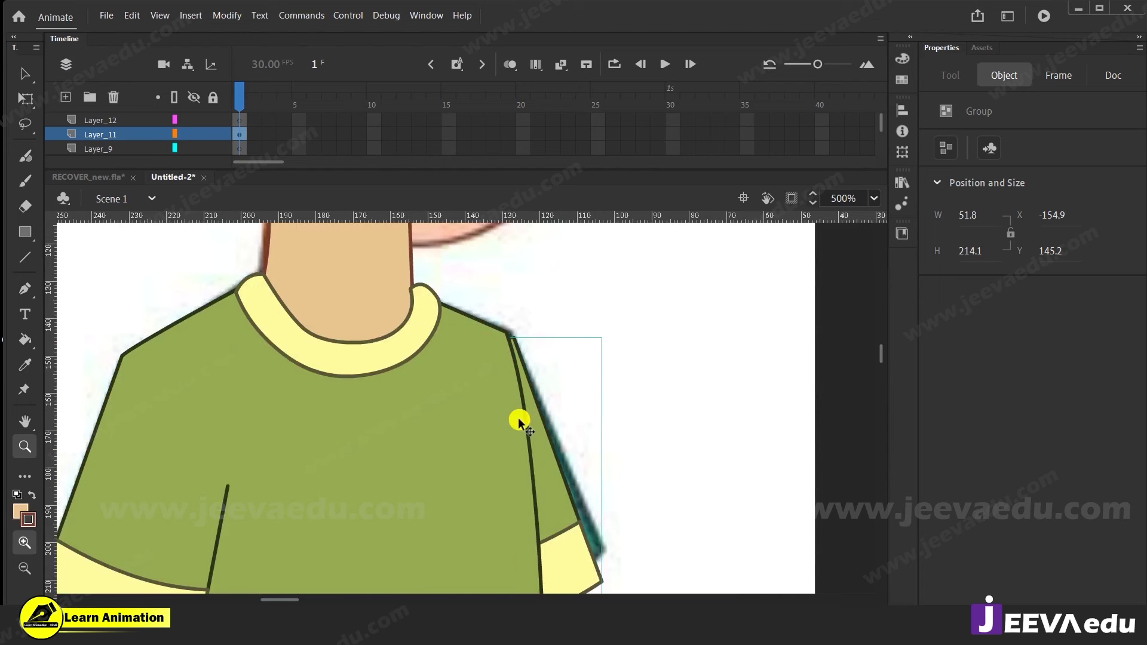
pyautogui.press('Left')
pyautogui.press('Left')
pyautogui.press('Left')
pyautogui.press('Left')
pyautogui.press('Left')
pyautogui.press('Left')
pyautogui.press('Left')
pyautogui.press('Left')
pyautogui.press('Left')
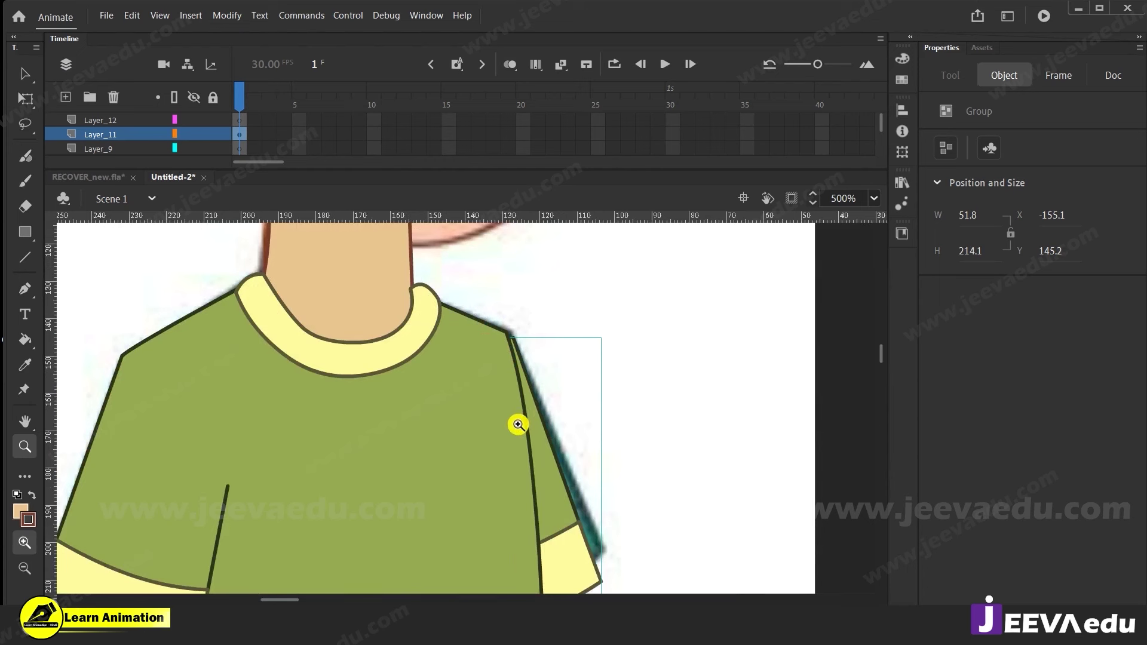
pyautogui.press('Right')
pyautogui.press('Right')
pyautogui.press('Right')
pyautogui.press('Right')
pyautogui.press('Right')
pyautogui.press('Right')
pyautogui.press('Right')
pyautogui.press('Right')
pyautogui.press('Right')
pyautogui.press('Right')
pyautogui.press('Right')
pyautogui.press('Right')
pyautogui.press('Right')
pyautogui.press('Right')
pyautogui.press('Right')
pyautogui.press('Right')
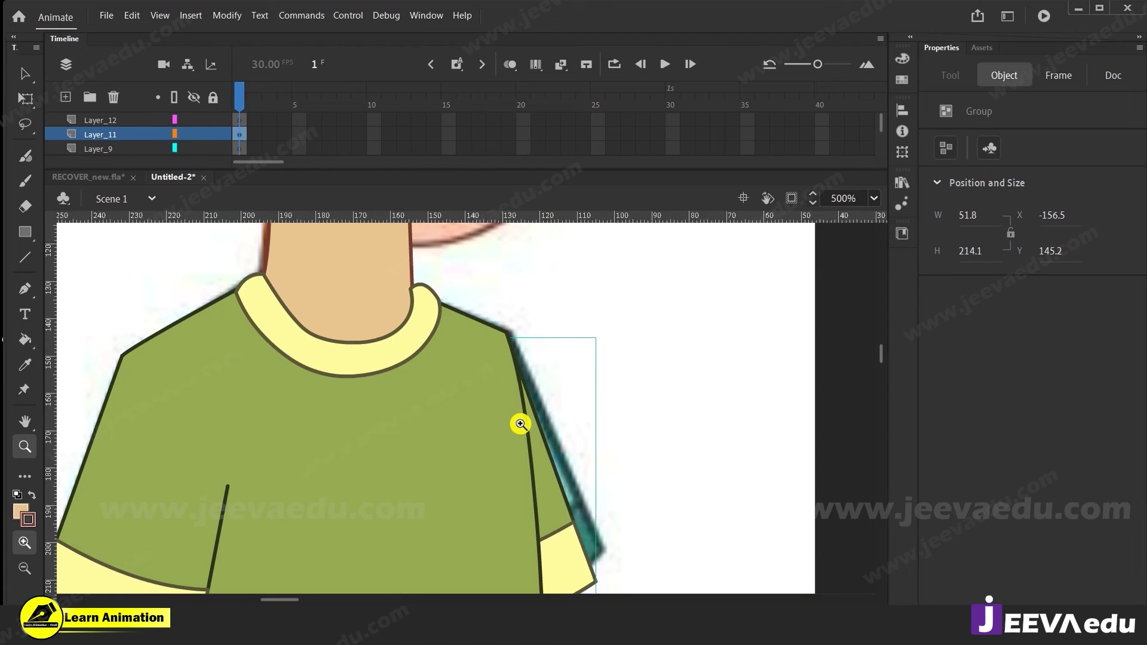
pyautogui.press('Left')
pyautogui.press('Left')
pyautogui.press('v')
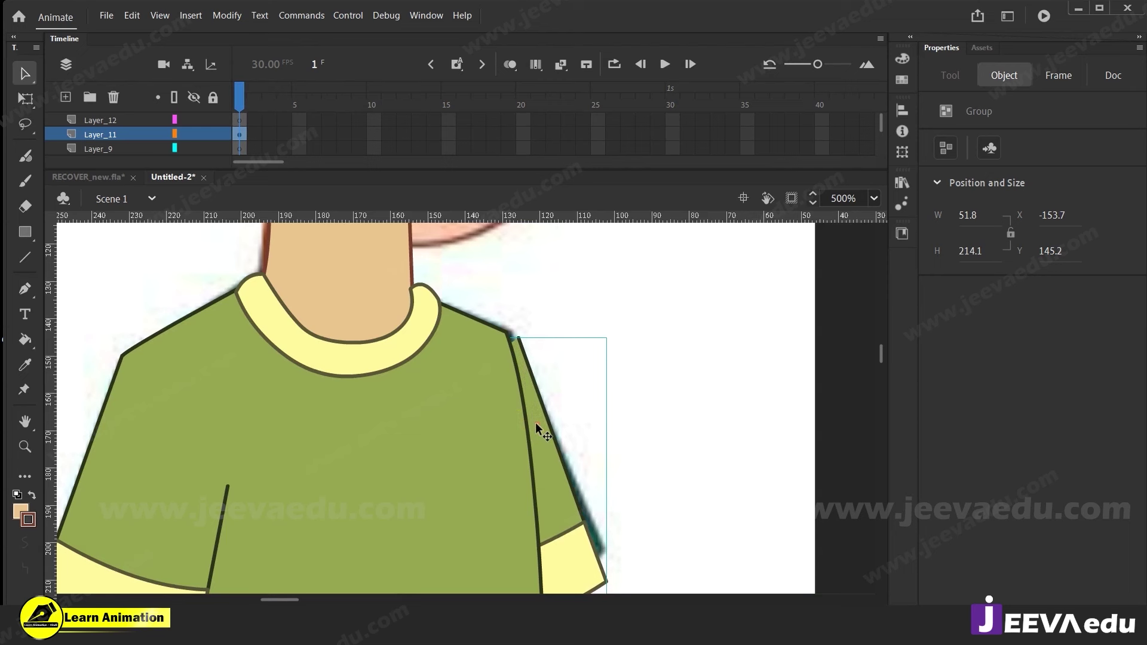
# Inside the flipped group, pull the sleeve's upper corner to the shirt's shoulder and curve the sleeve's outer edge
pyautogui.doubleClick(535, 422)
pyautogui.doubleClick(532, 390)
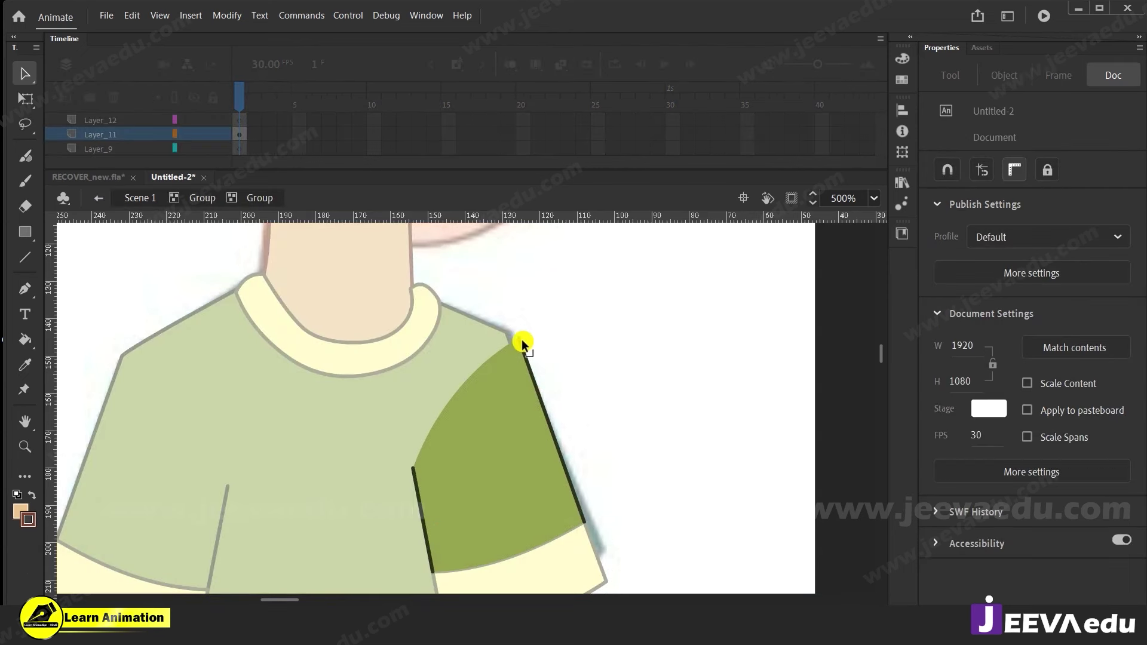
pyautogui.click(538, 420)
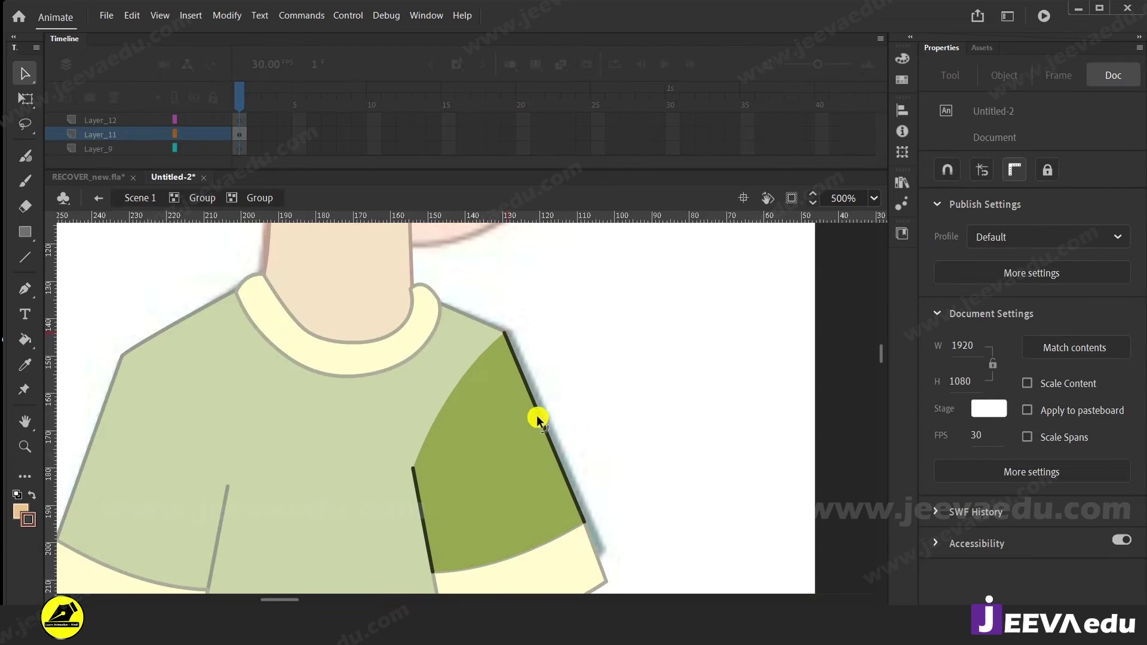
pyautogui.moveTo(541, 414); pyautogui.dragTo(531, 378)
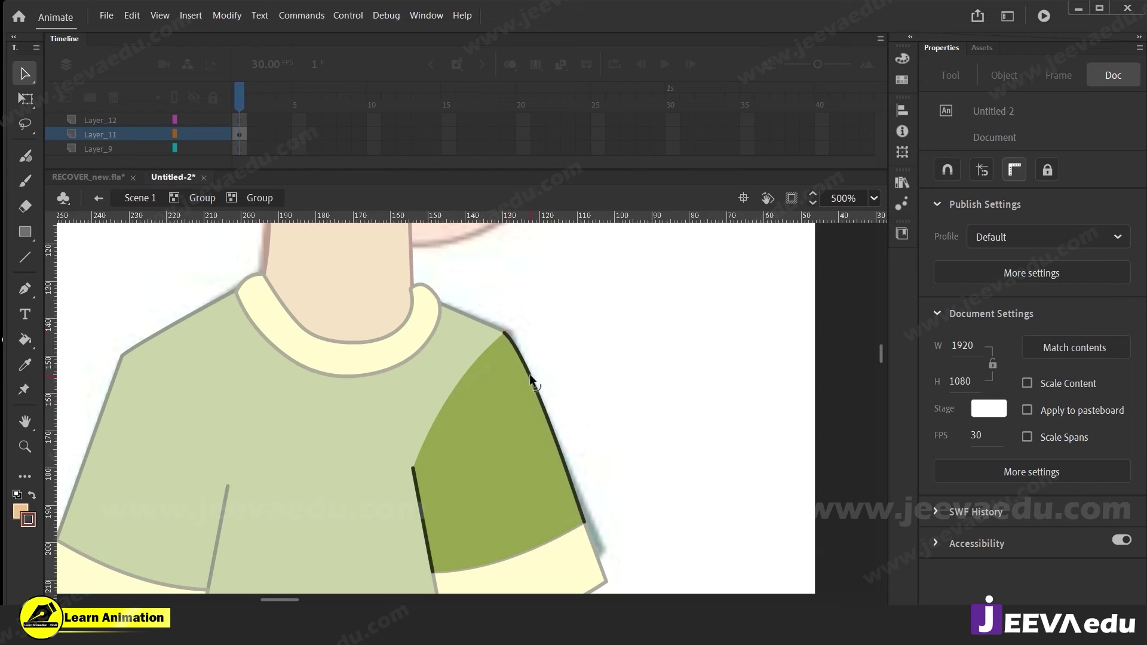
pyautogui.doubleClick(559, 389)
pyautogui.click(559, 390)
pyautogui.doubleClick(559, 401)
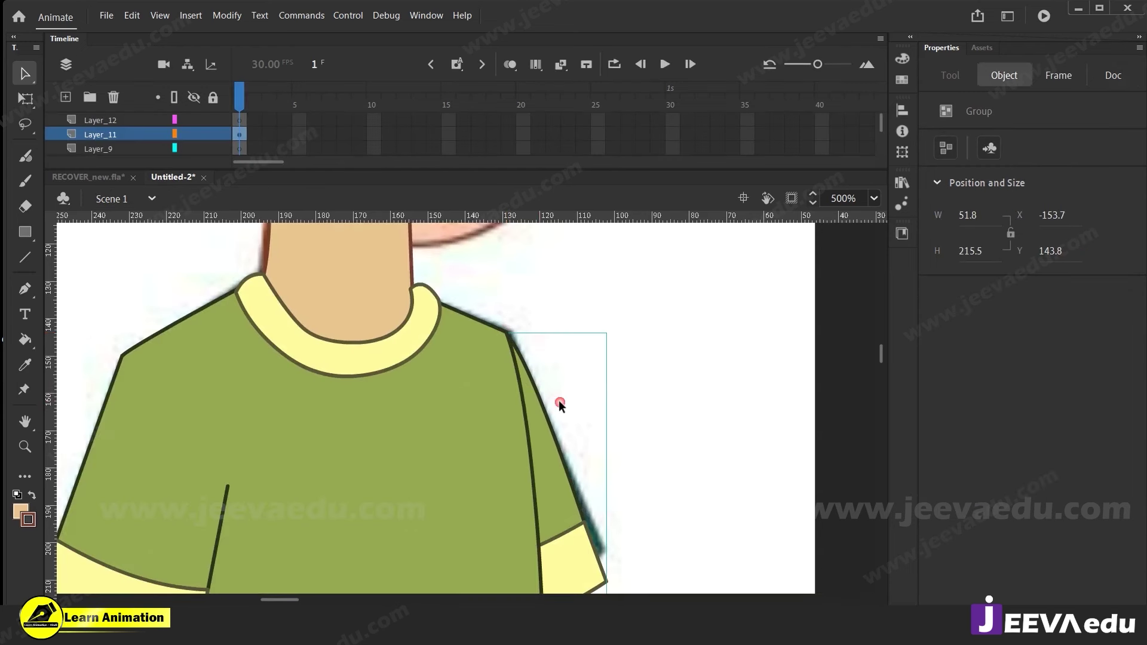
# Open the arm inside the flipped sleeve-and-arm group and draw a straight cut line across it just below the cuff
pyautogui.press('z')
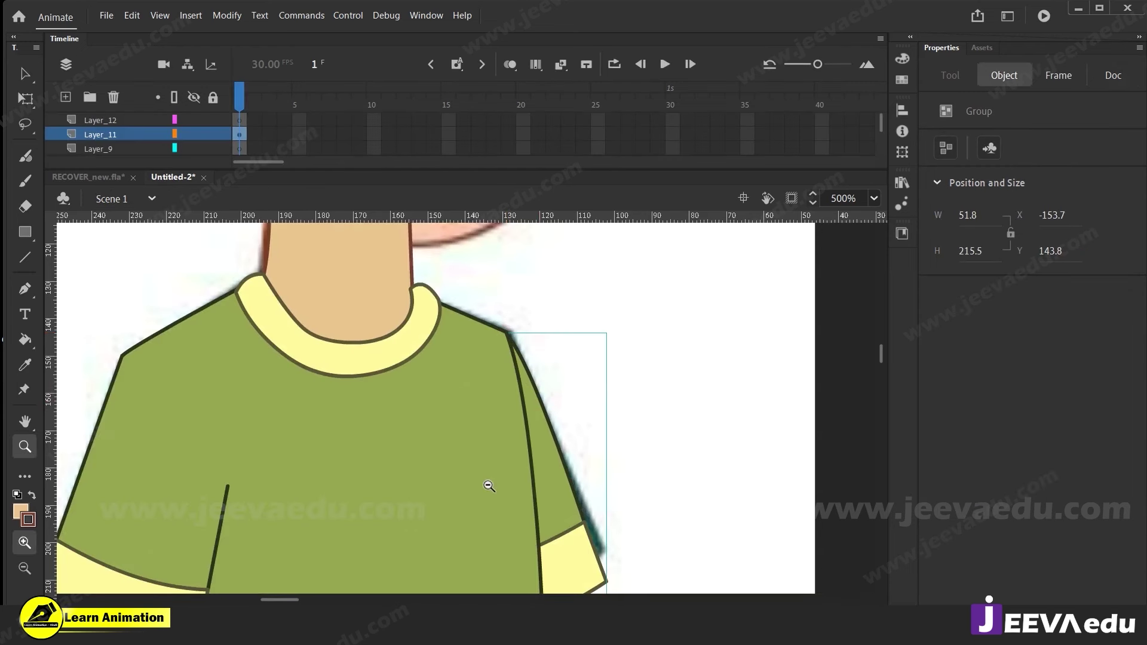
pyautogui.keyDown('alt'); pyautogui.click(486, 481); pyautogui.keyUp('alt')
pyautogui.keyDown('alt'); pyautogui.click(488, 481); pyautogui.keyUp('alt')
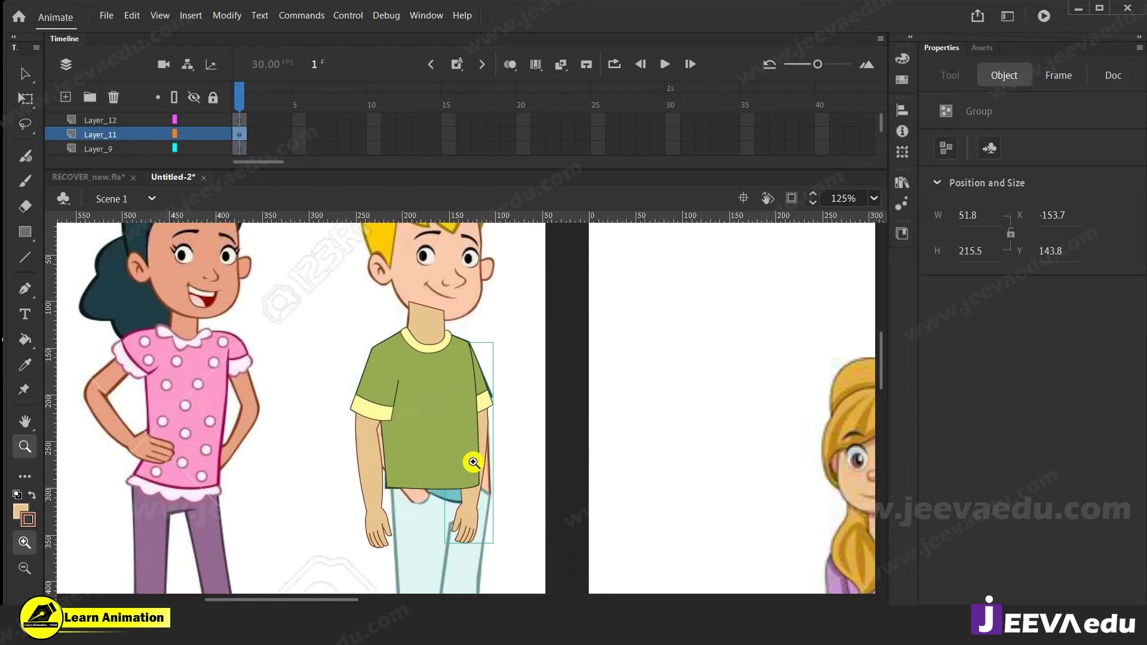
pyautogui.press('v')
pyautogui.doubleClick(489, 441)
pyautogui.click(484, 436)
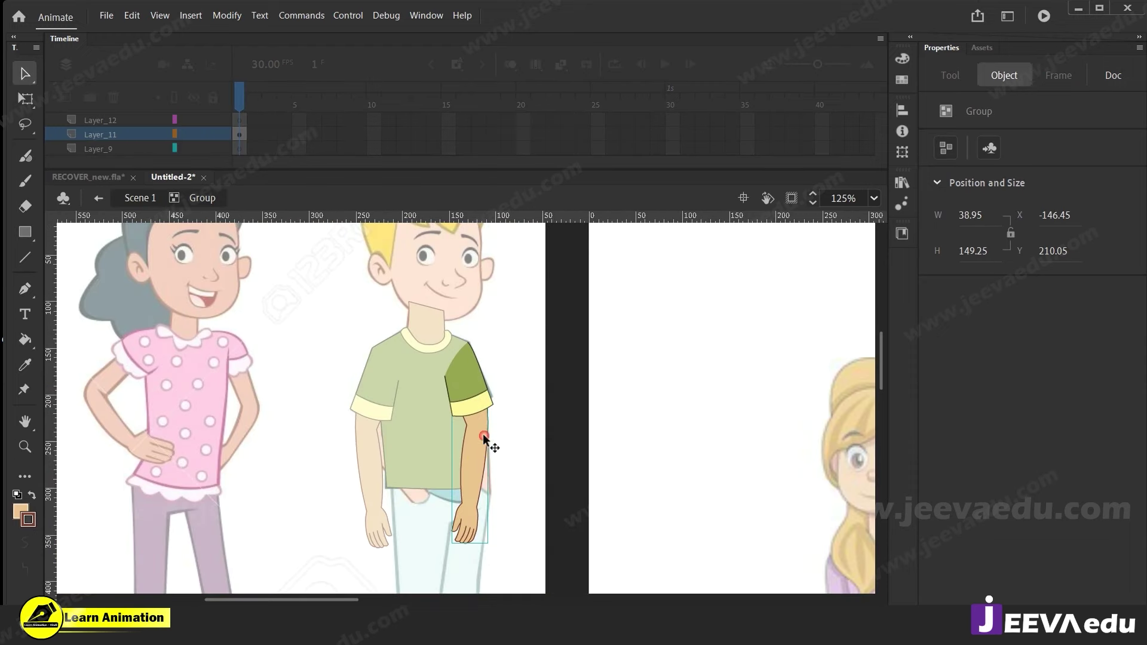
pyautogui.doubleClick(475, 488)
pyautogui.click(508, 469)
pyautogui.press('z')
pyautogui.click(499, 480)
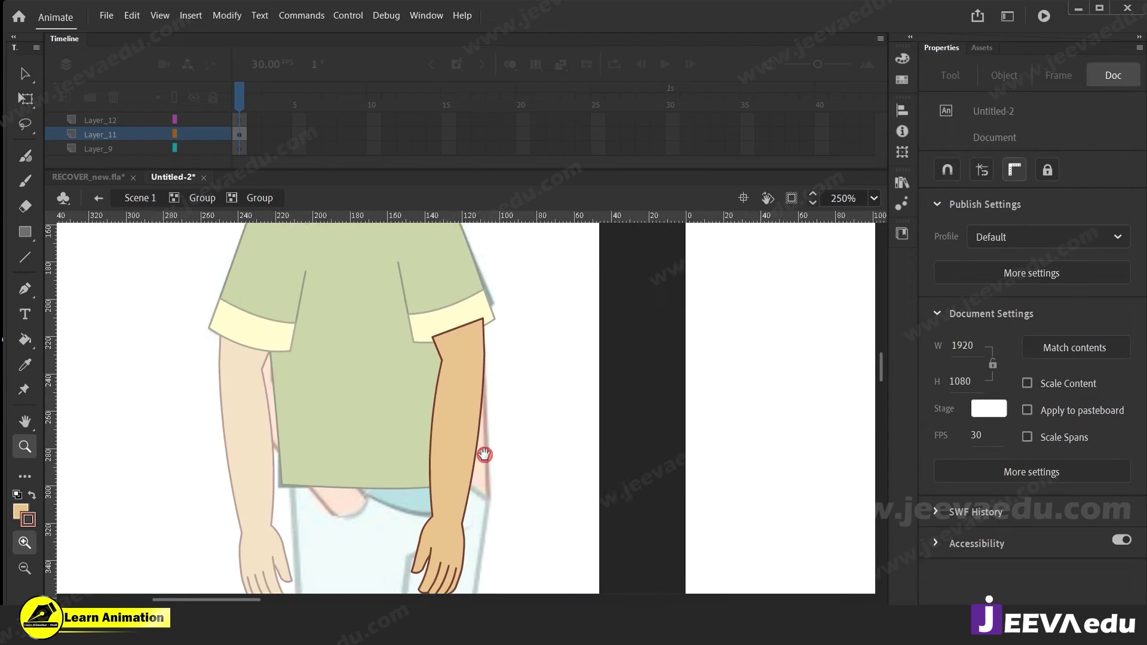
pyautogui.press('n')
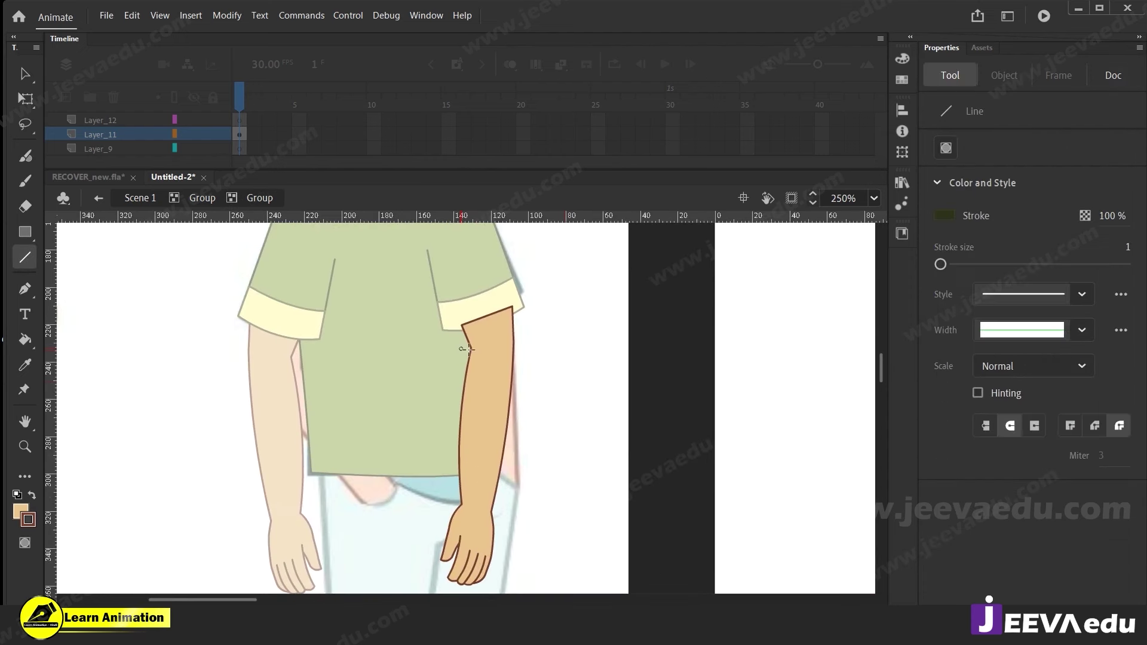
# Rotate the arm section below the cut line outward around the cut's outer end, keeping it joined there
pyautogui.press('v')
pyautogui.click(482, 478)
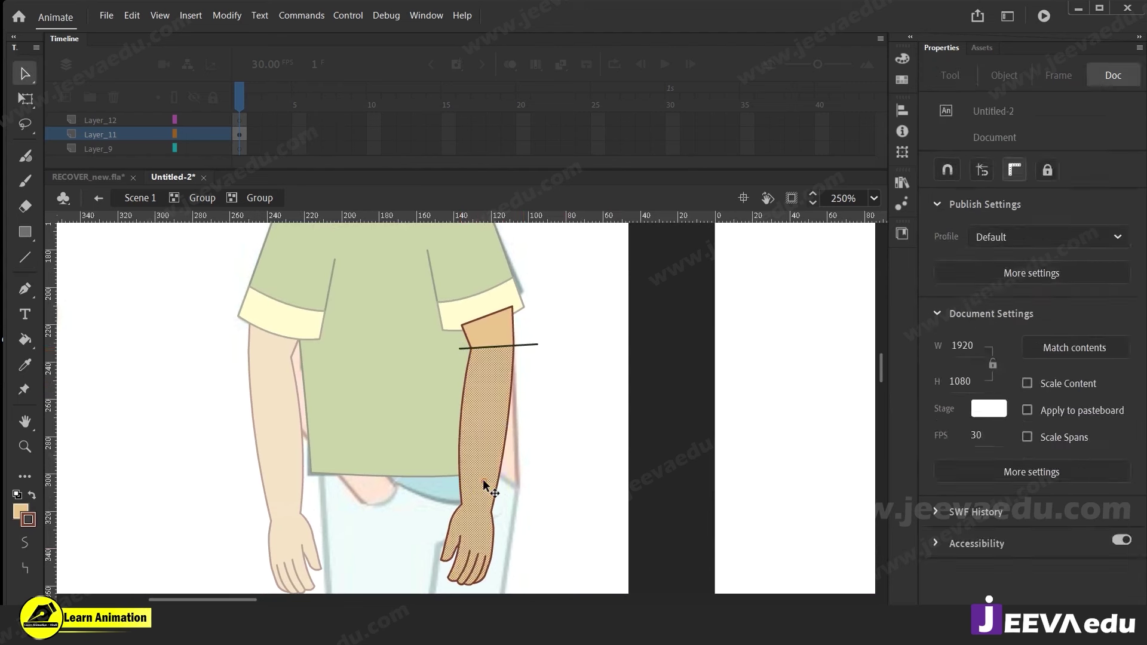
pyautogui.press('q')
pyautogui.moveTo(478, 465); pyautogui.dragTo(501, 416)
pyautogui.moveTo(516, 351); pyautogui.dragTo(513, 346)
pyautogui.moveTo(524, 591); pyautogui.dragTo(579, 544)
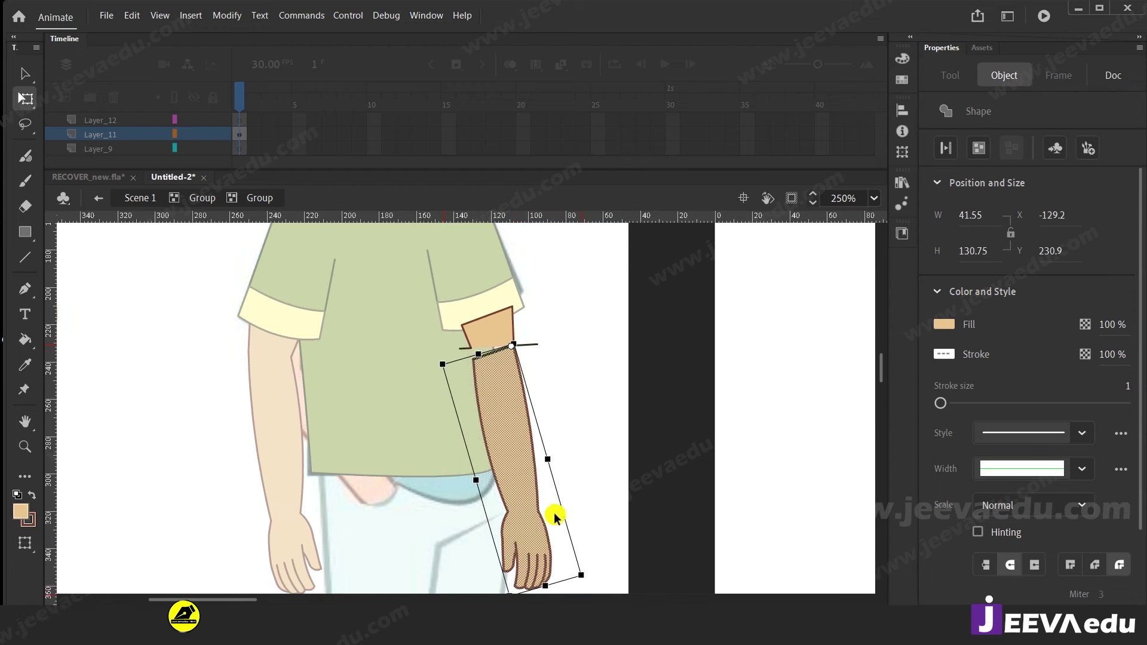
pyautogui.press('z')
pyautogui.keyDown('alt'); pyautogui.click(472, 456); pyautogui.keyUp('alt')
pyautogui.moveTo(517, 479)
pyautogui.mouseDown()
pyautogui.moveTo(530, 493)
pyautogui.moveTo(538, 478)
pyautogui.mouseUp()
pyautogui.press('v')
pyautogui.doubleClick(538, 440)
pyautogui.click(496, 363)
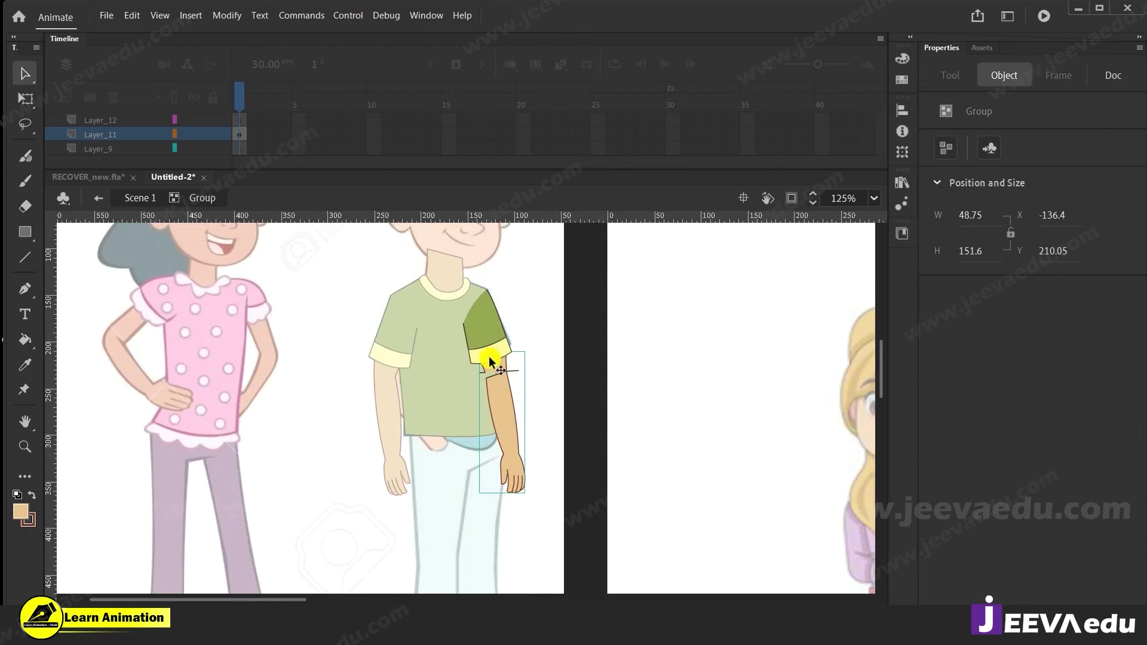
# Inside the arm drawing, delete the cut line along the lower section's upper edge and its leftover pieces beyond the outer outline
pyautogui.press('z')
pyautogui.click(485, 384)
pyautogui.click(481, 404)
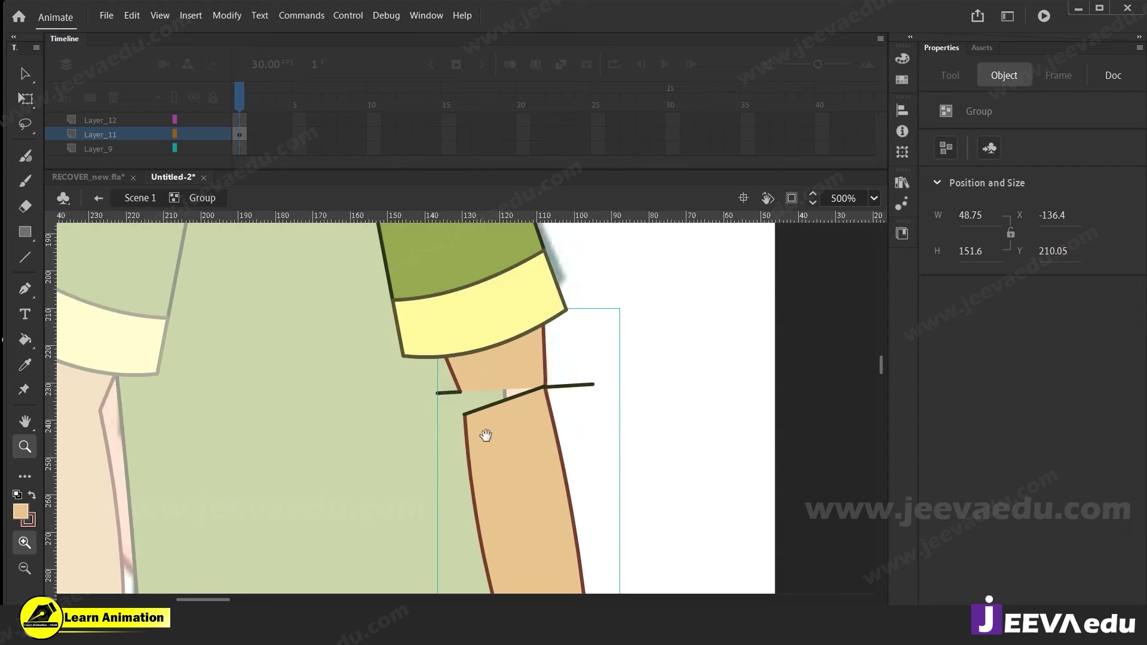
pyautogui.press('v')
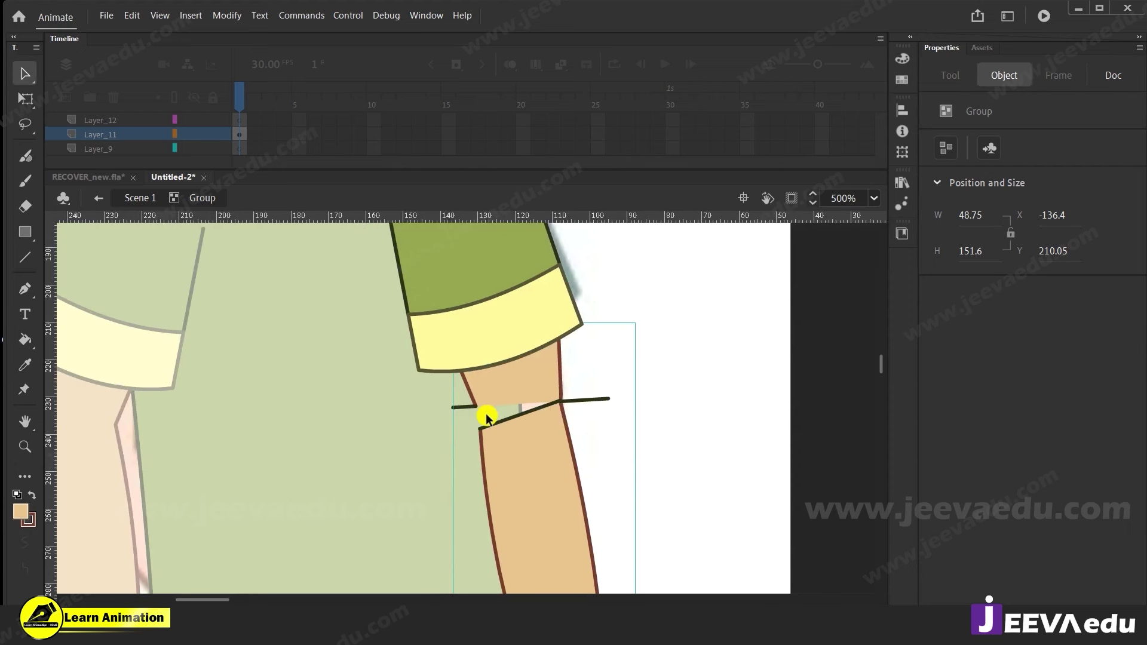
pyautogui.press('z')
pyautogui.keyDown('alt'); pyautogui.click(434, 433); pyautogui.keyUp('alt')
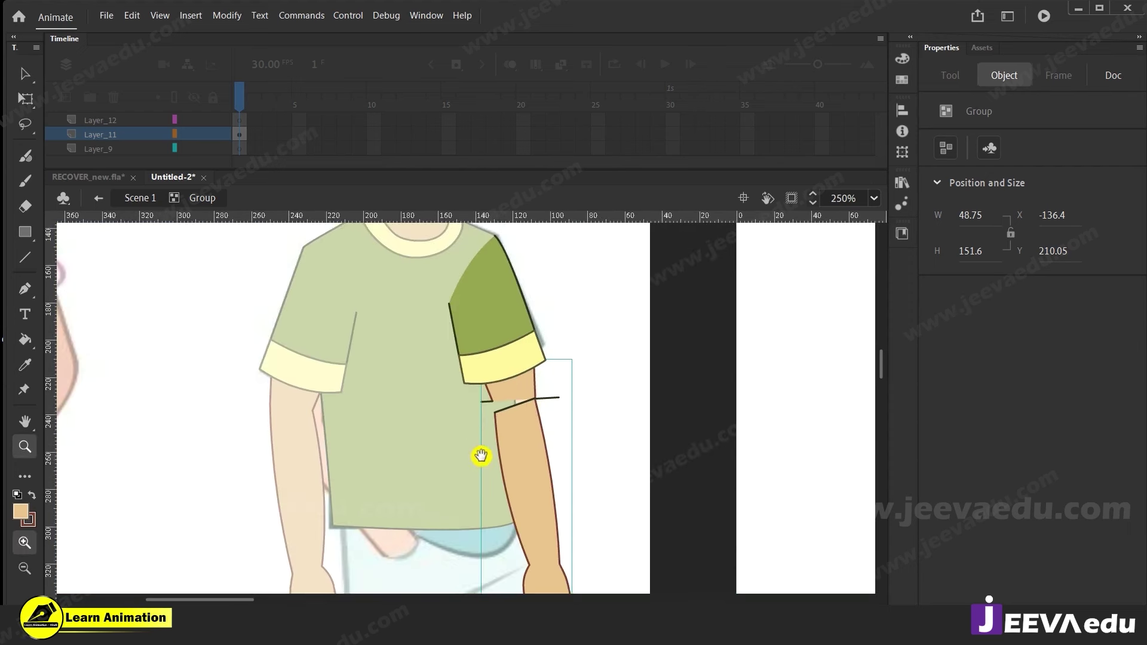
pyautogui.click(489, 431)
pyautogui.doubleClick(518, 425)
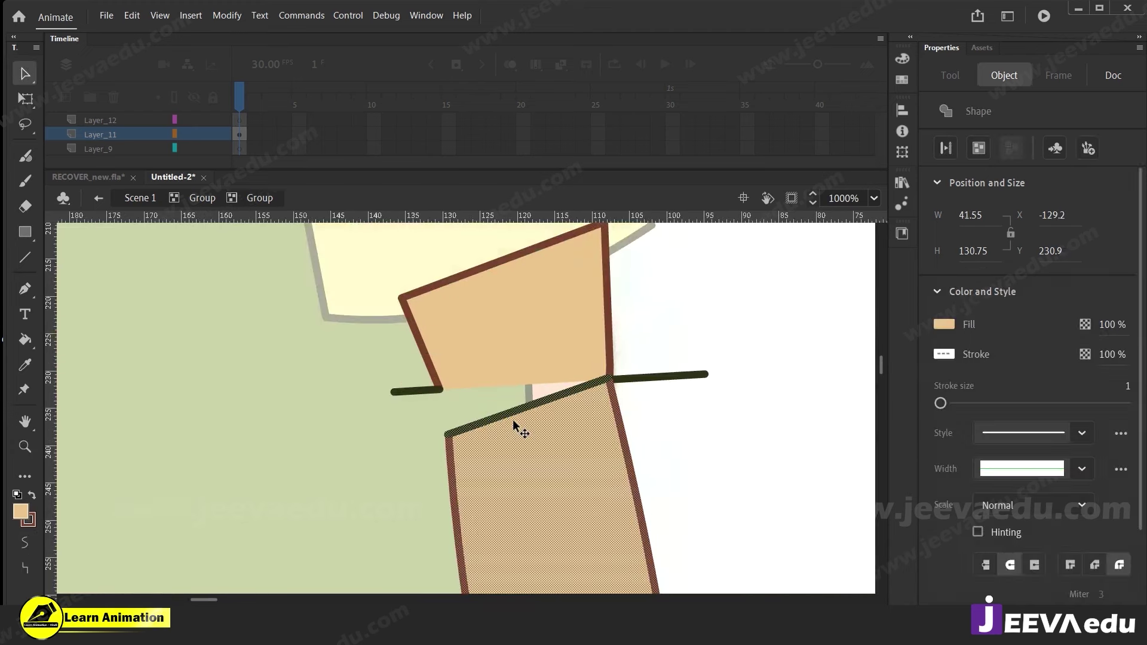
pyautogui.click(483, 405)
pyautogui.click(497, 418)
pyautogui.press('Delete')
pyautogui.click(607, 379)
pyautogui.press('Delete')
pyautogui.click(603, 380)
pyautogui.press('Delete')
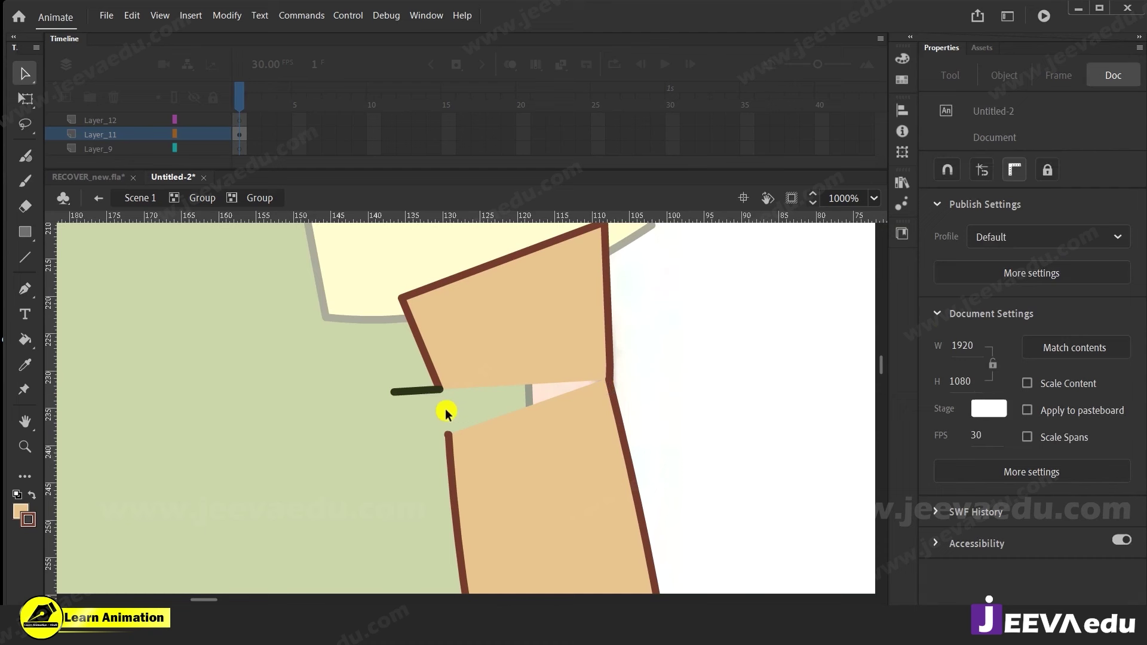
# Delete the cut line's inner stub and the short inner outline pieces beside the gap
pyautogui.click(397, 392)
pyautogui.press('Delete')
pyautogui.click(443, 389)
pyautogui.press('Delete')
pyautogui.click(448, 433)
pyautogui.press('Delete')
# Extend the forearm's inner outline up to the arm's upper inner corner and fill the gap with the skin colour
pyautogui.moveTo(447, 439)
pyautogui.mouseDown()
pyautogui.moveTo(399, 274)
pyautogui.moveTo(396, 299)
pyautogui.mouseUp()
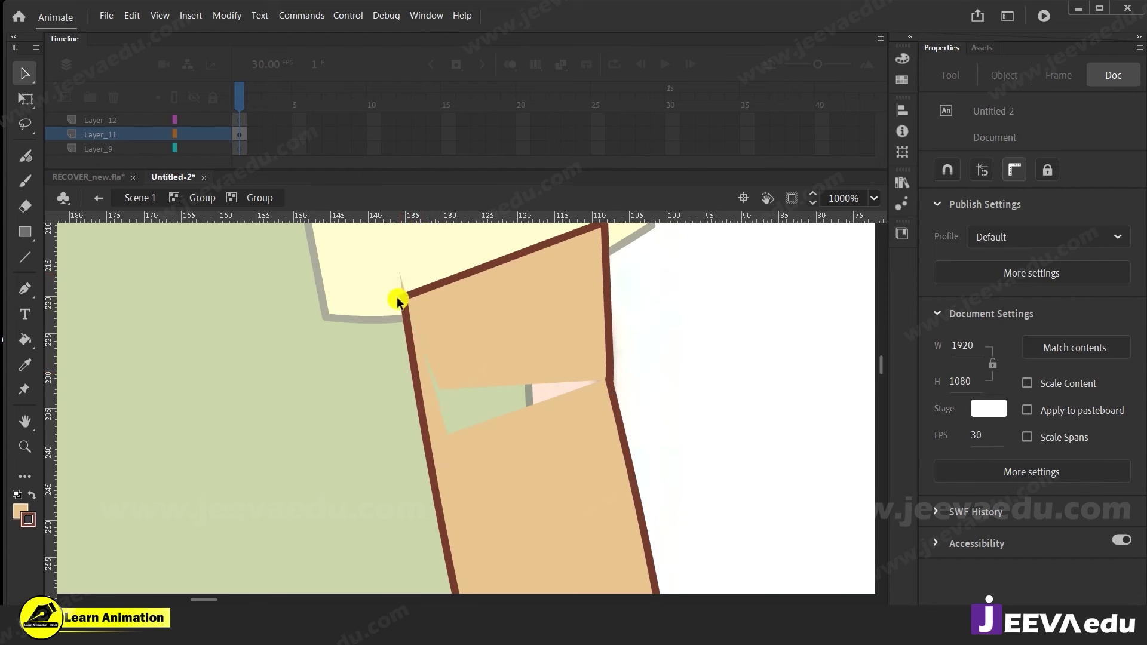
pyautogui.press('k')
pyautogui.click(498, 419)
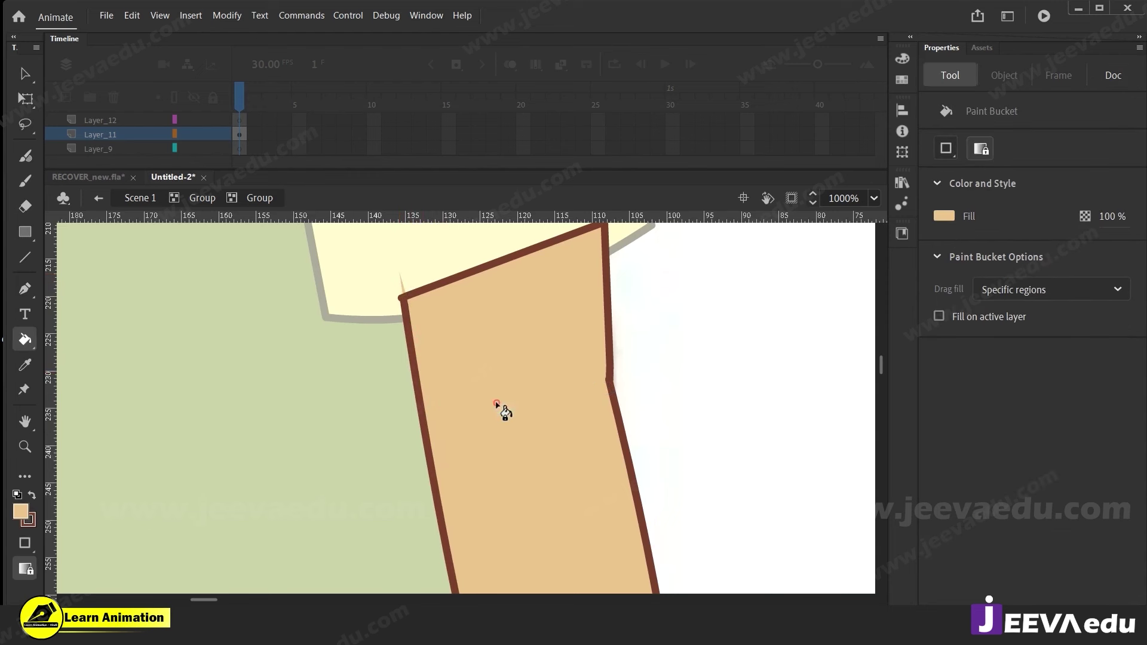
pyautogui.press('v')
pyautogui.click(402, 286)
# Curve the arm's inner outline and pull the outer outline's bend slightly inward below the cuff
pyautogui.press('z')
pyautogui.keyDown('alt'); pyautogui.click(466, 389); pyautogui.keyUp('alt')
pyautogui.click(493, 472)
pyautogui.keyDown('alt'); pyautogui.click(481, 442); pyautogui.keyUp('alt')
pyautogui.keyDown('alt'); pyautogui.click(476, 412); pyautogui.keyUp('alt')
pyautogui.press('v')
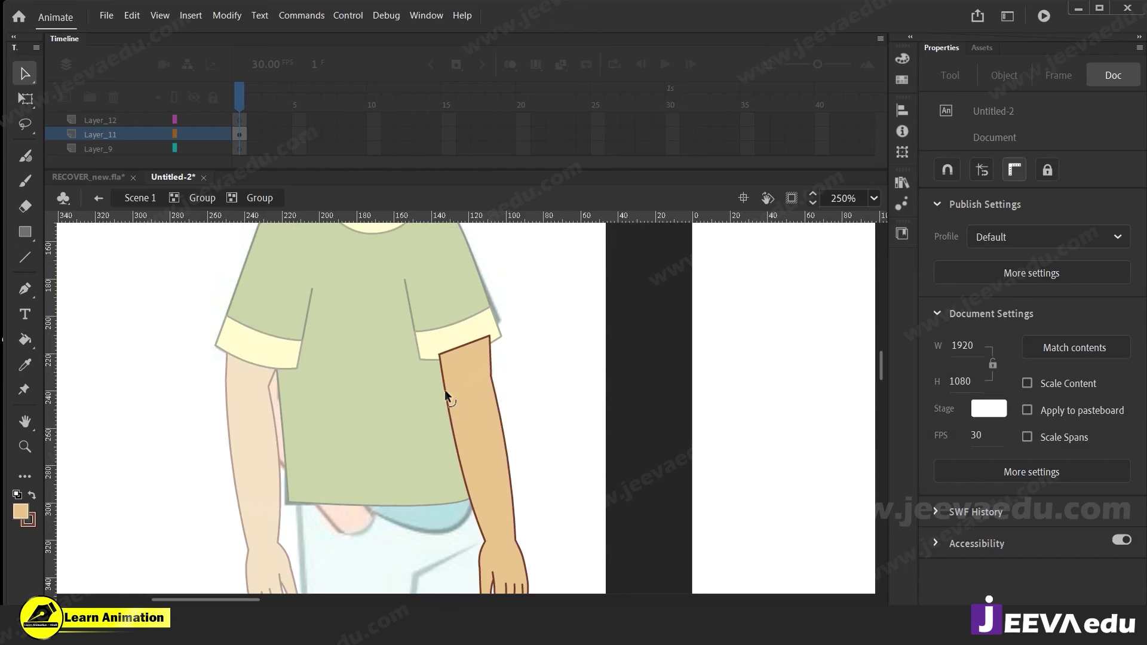
pyautogui.moveTo(437, 373); pyautogui.dragTo(487, 379)
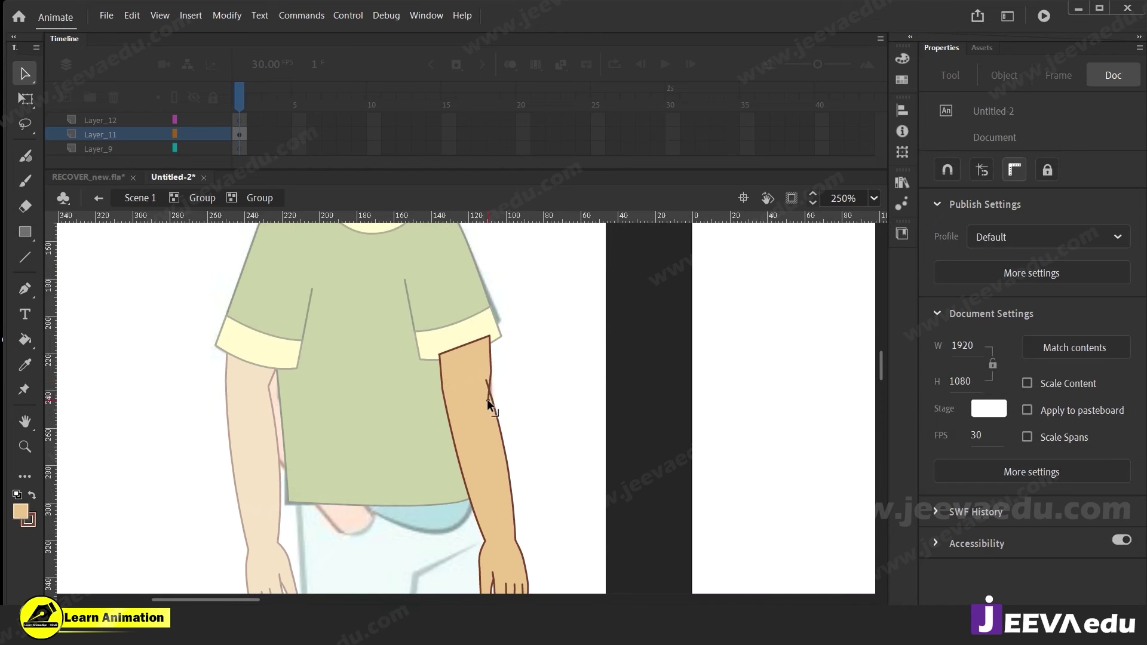
pyautogui.click(487, 401)
pyautogui.click(496, 383)
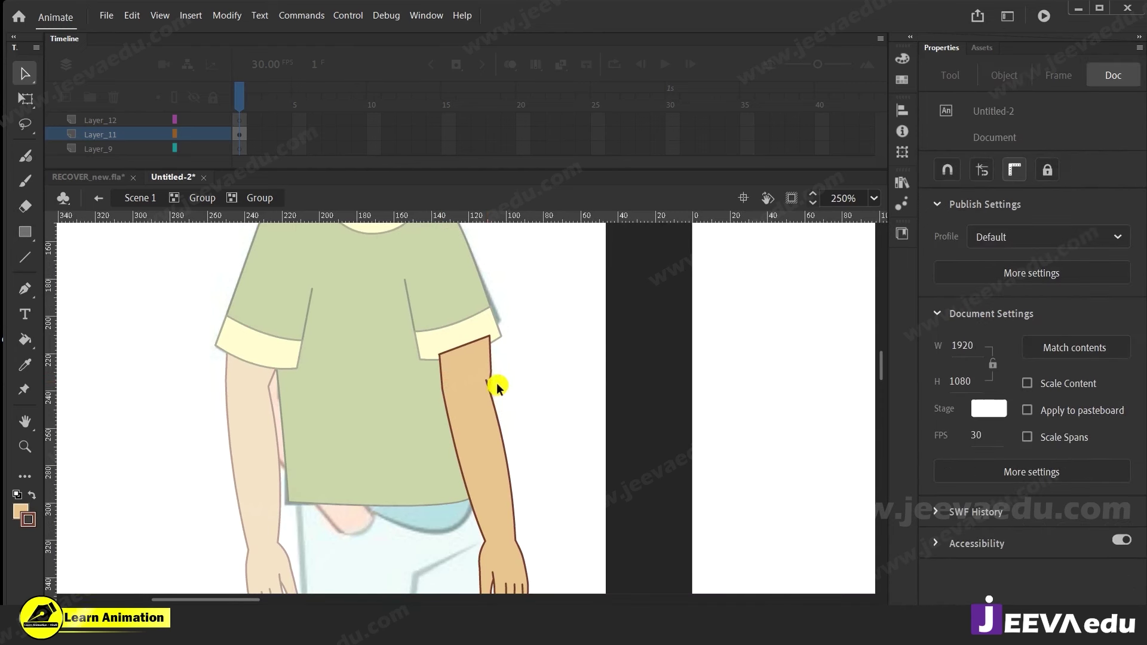
# Adjust the arm's upper outer corner and smooth the outer outline below it, returning to the main scene
pyautogui.click(483, 328)
pyautogui.press('Delete')
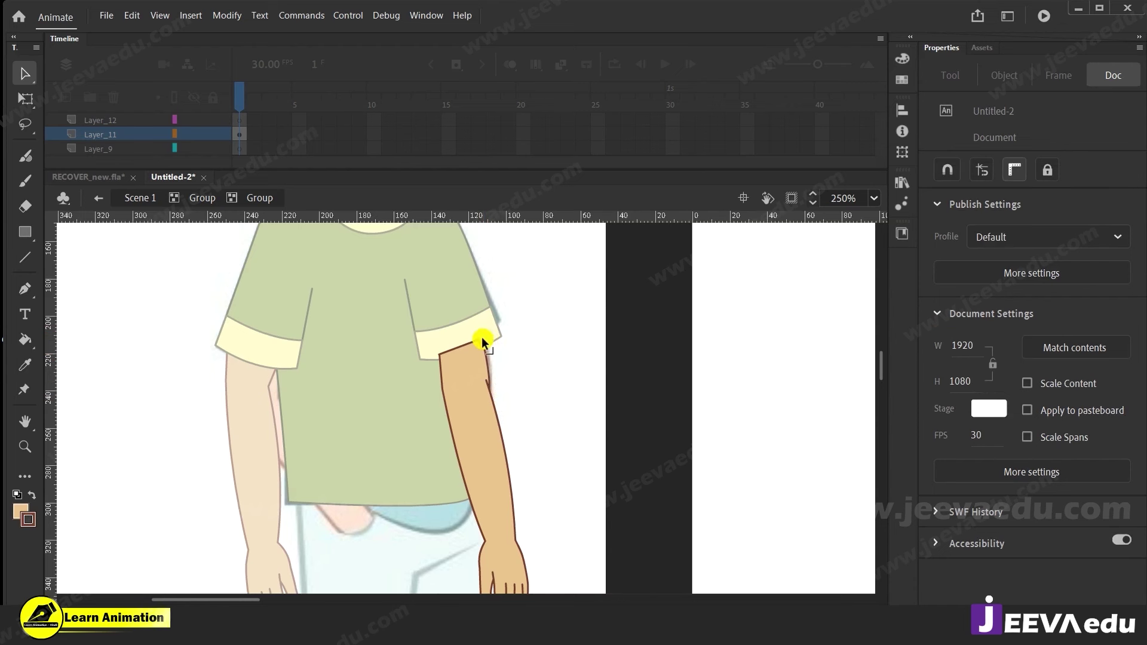
pyautogui.moveTo(481, 337); pyautogui.dragTo(487, 337)
pyautogui.click(484, 380)
pyautogui.press('z')
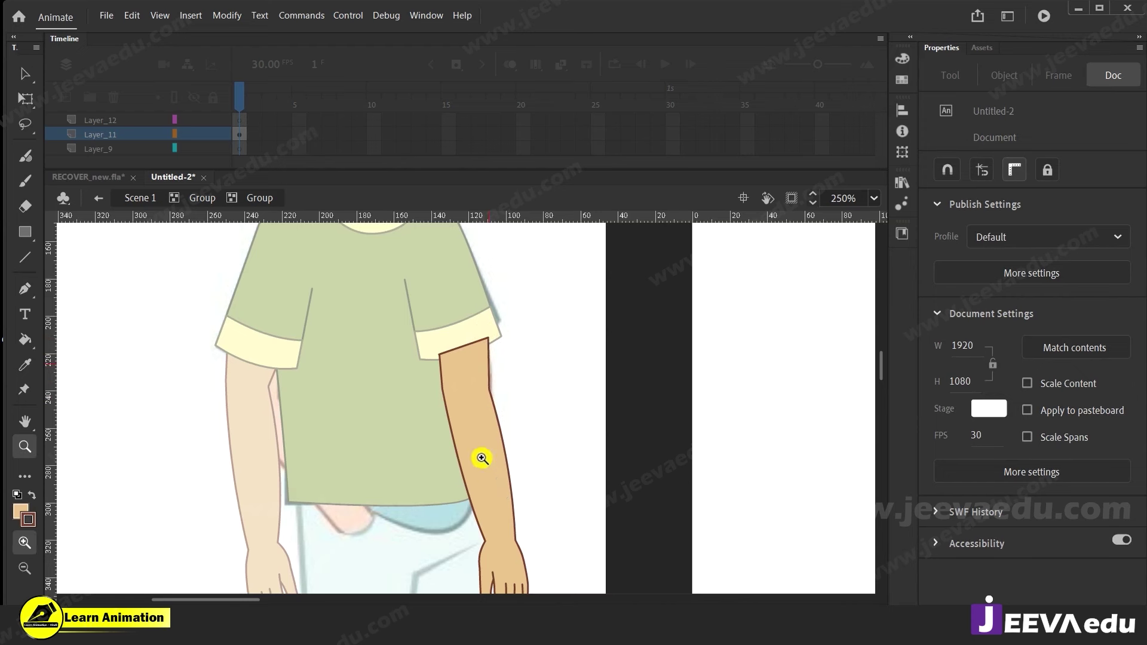
pyautogui.keyDown('alt'); pyautogui.click(478, 456); pyautogui.keyUp('alt')
pyautogui.press('v')
pyautogui.doubleClick(506, 408)
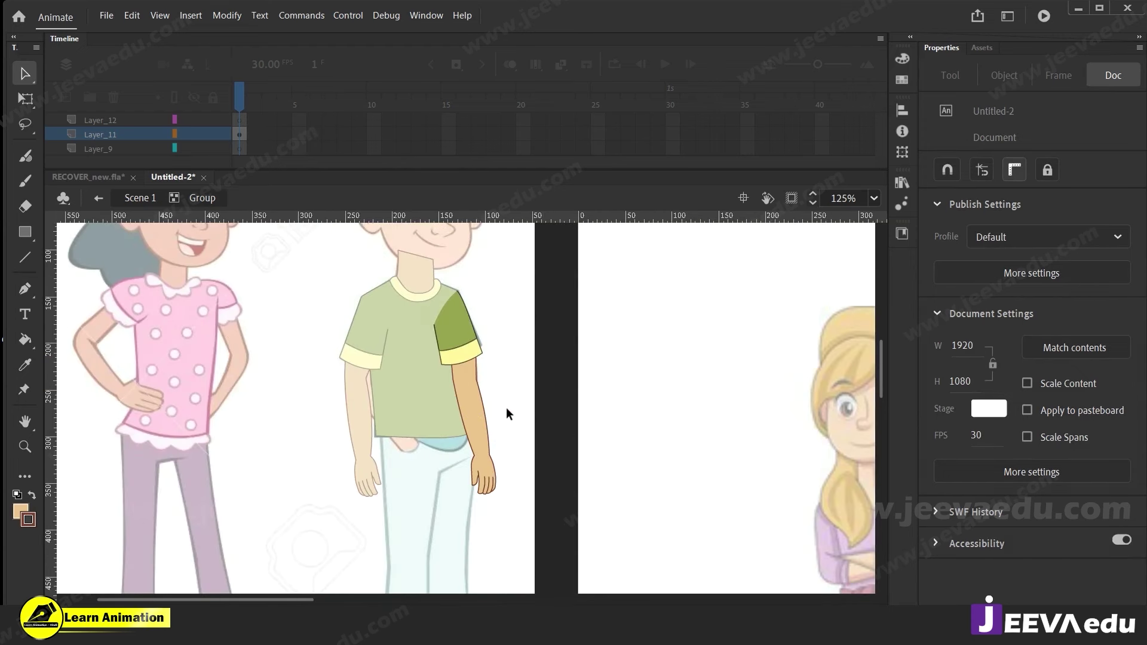
pyautogui.doubleClick(507, 408)
# Scale the flipped sleeve-and-arm group down to 62.75 by 206.95 and nudge it up to Y 144.45
pyautogui.press('z')
pyautogui.click(485, 427)
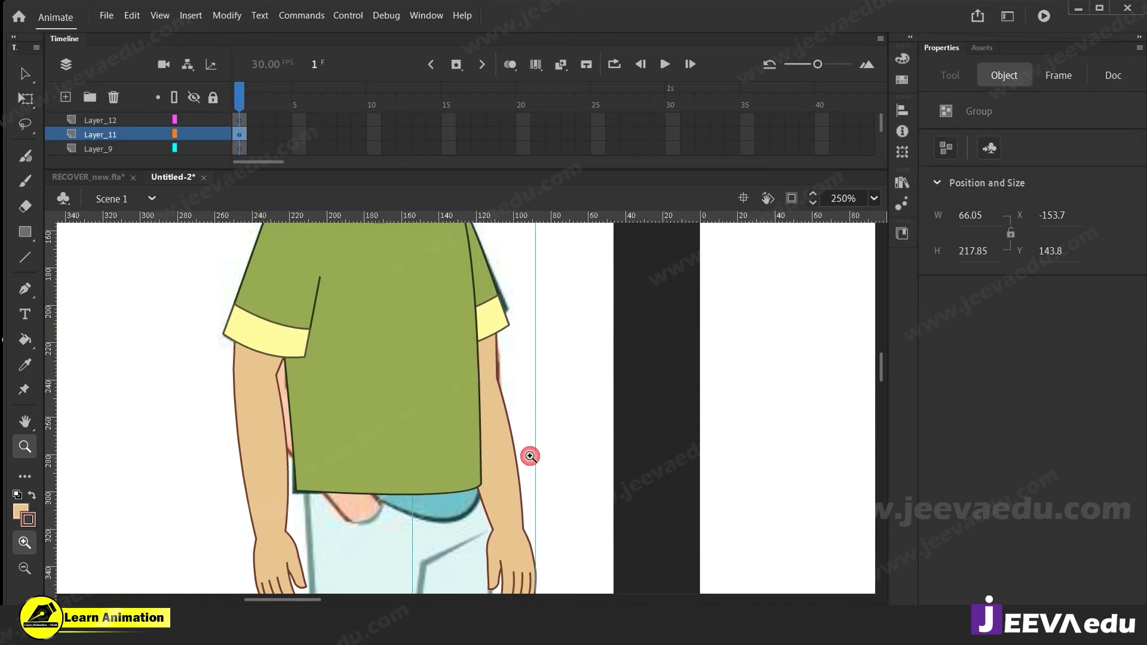
pyautogui.keyDown('alt'); pyautogui.click(517, 476); pyautogui.keyUp('alt')
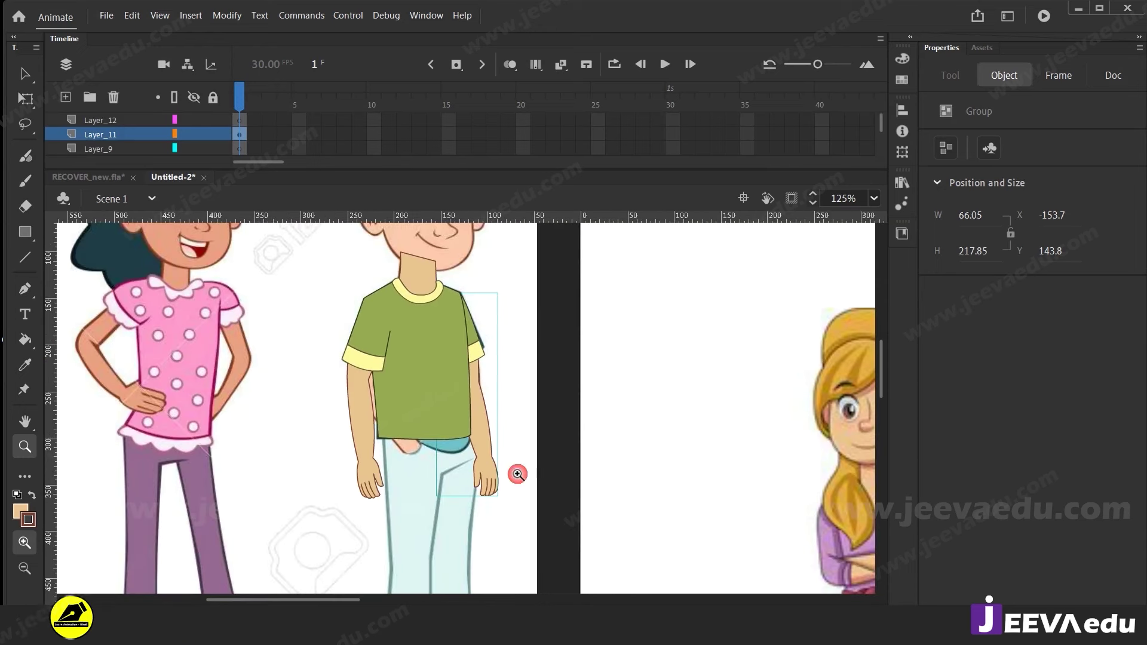
pyautogui.hotkey('ctrl', 'alt', 's')
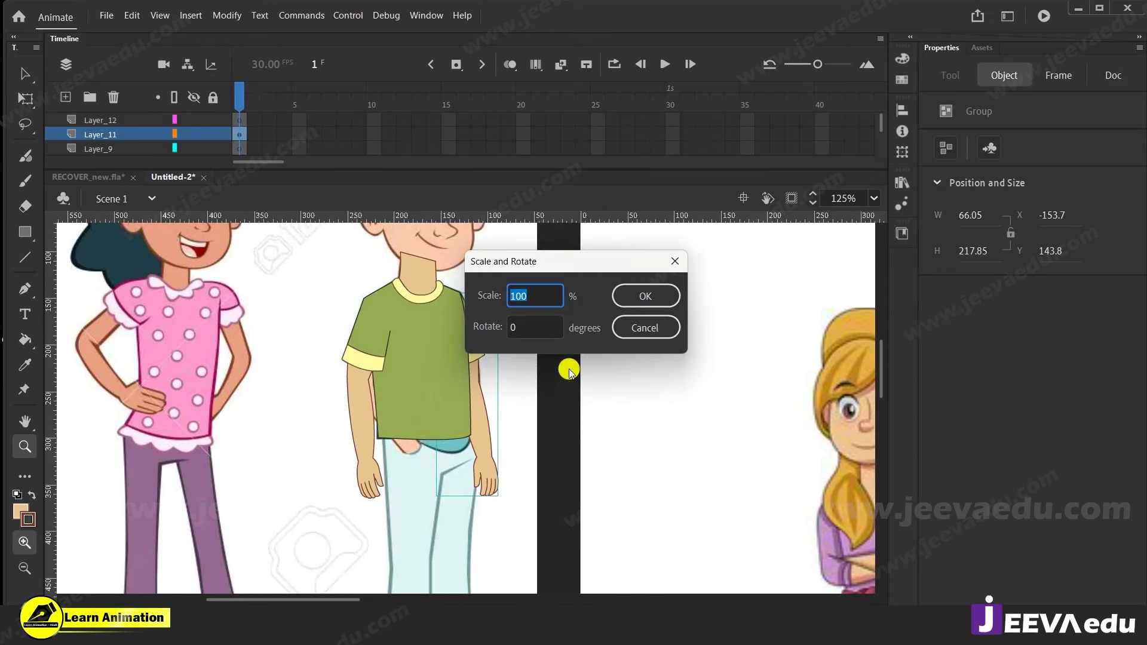
pyautogui.click(644, 295)
pyautogui.press('Up')
pyautogui.press('Up')
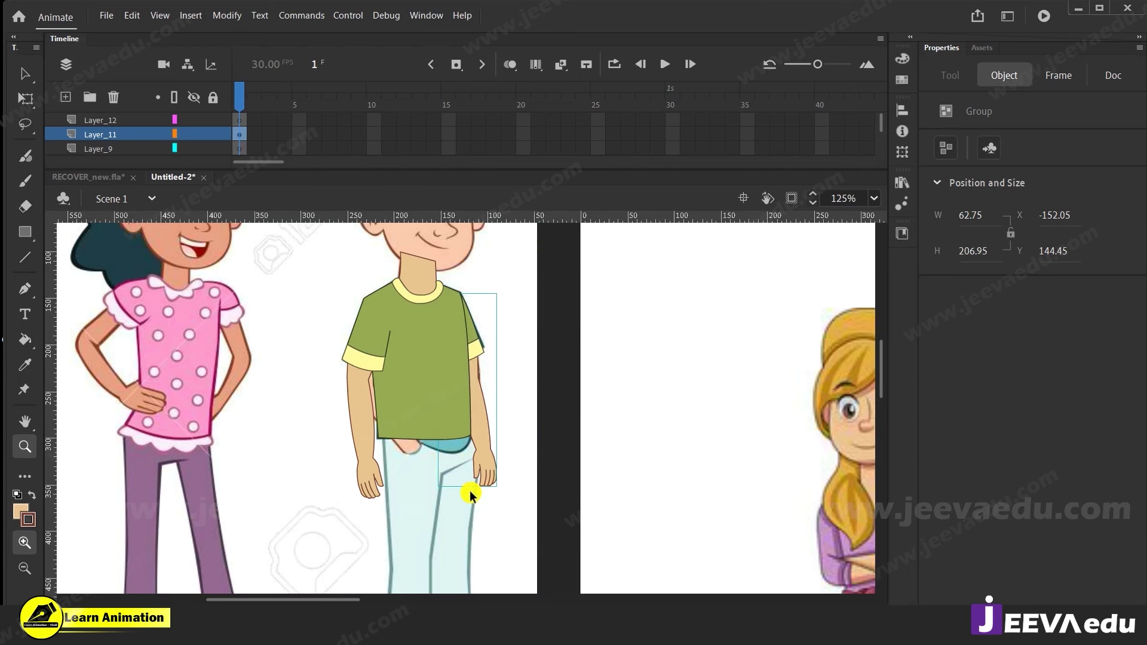
# Scale the flipped sleeve-and-arm group to 98%
pyautogui.hotkey('ctrl', 'alt', 's')
pyautogui.write('98')
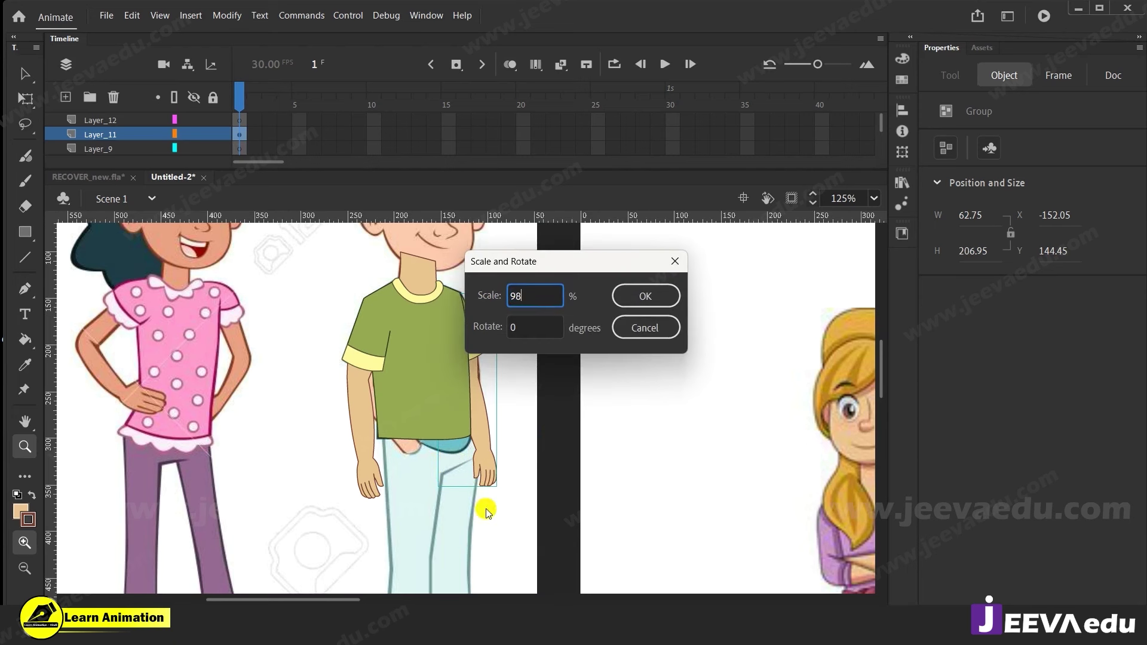
pyautogui.click(642, 296)
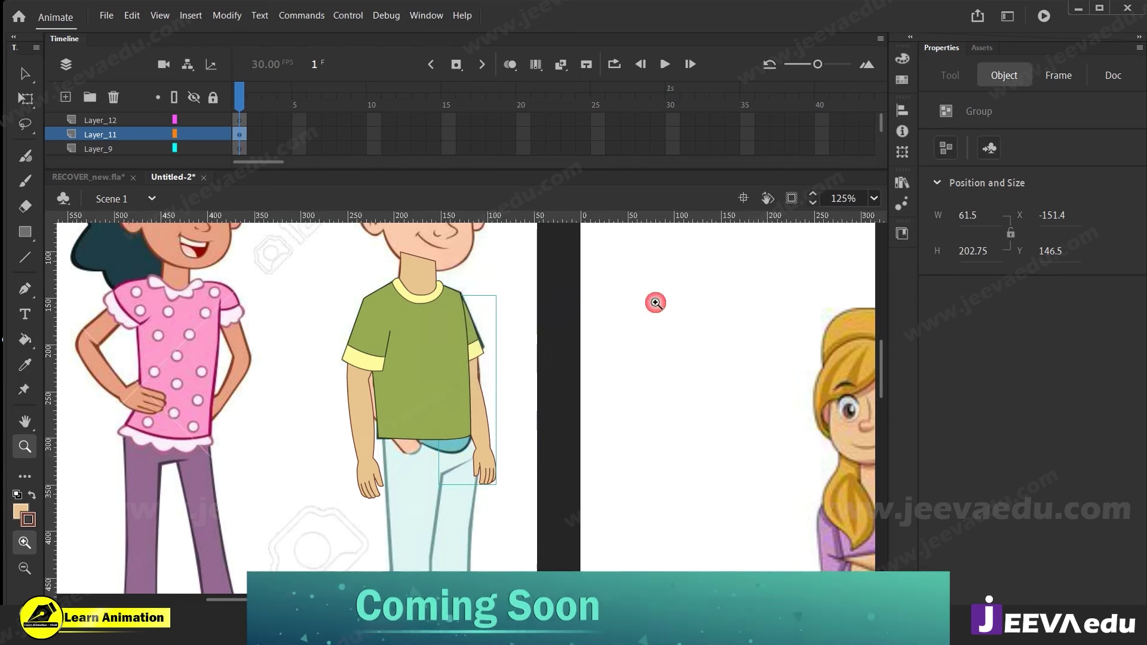
# Nudge the flipped sleeve-and-arm group up to Y 143.5 so the sleeve meets the shirt's shoulder
pyautogui.click(477, 407)
pyautogui.click(464, 372)
pyautogui.click(469, 346)
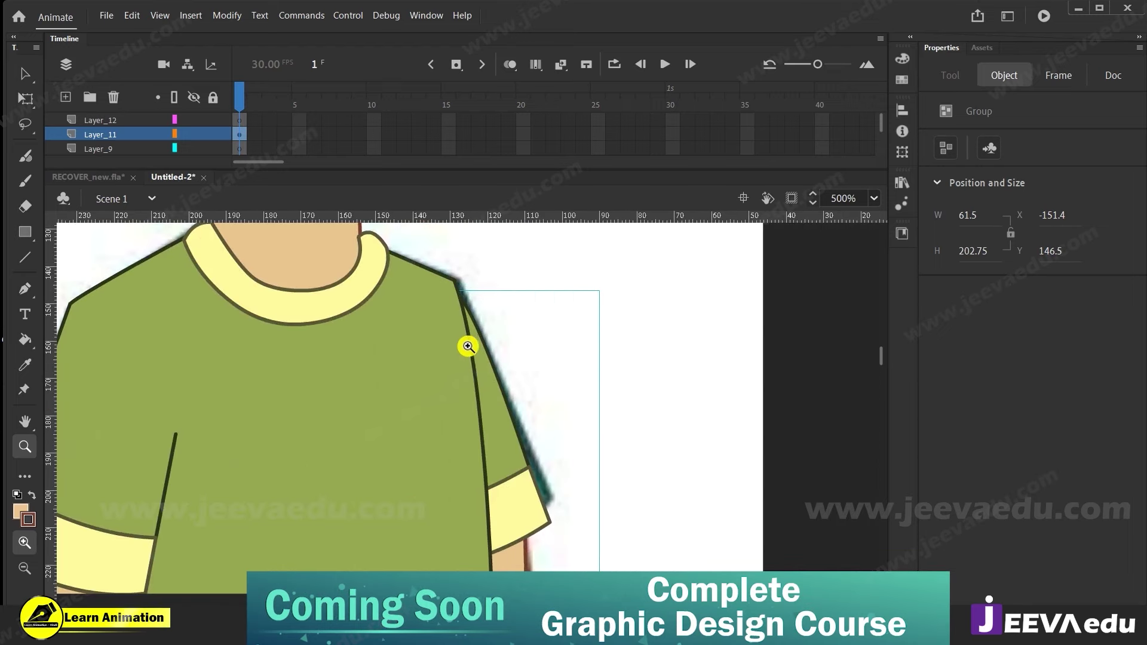
pyautogui.press('Up')
pyautogui.press('Up')
pyautogui.press('Up')
pyautogui.press('Up')
pyautogui.press('Up')
pyautogui.press('Up')
pyautogui.press('Up')
pyautogui.press('Up')
pyautogui.press('Up')
pyautogui.press('Up')
pyautogui.press('Up')
pyautogui.press('Up')
pyautogui.press('Up')
pyautogui.press('Up')
pyautogui.press('Up')
pyautogui.press('Up')
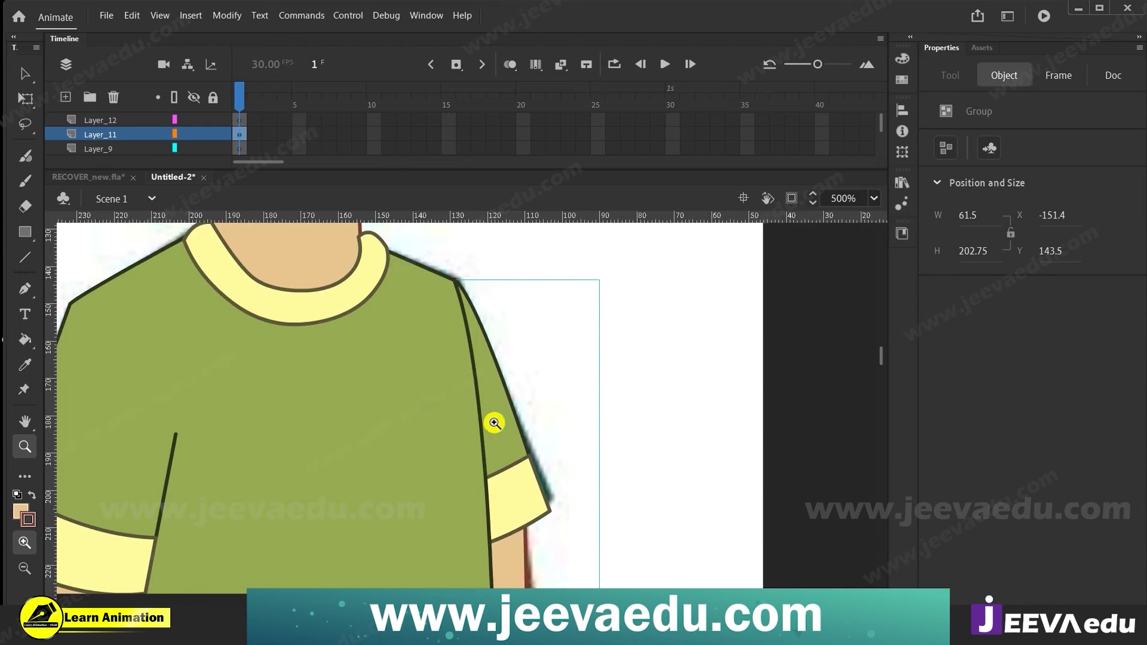
# Inside the flipped group, rotate the whole arm slightly outward around its upper end under the cuff
pyautogui.keyDown('alt'); pyautogui.click(512, 404); pyautogui.keyUp('alt')
pyautogui.keyDown('alt'); pyautogui.click(499, 432); pyautogui.keyUp('alt')
pyautogui.click(499, 433)
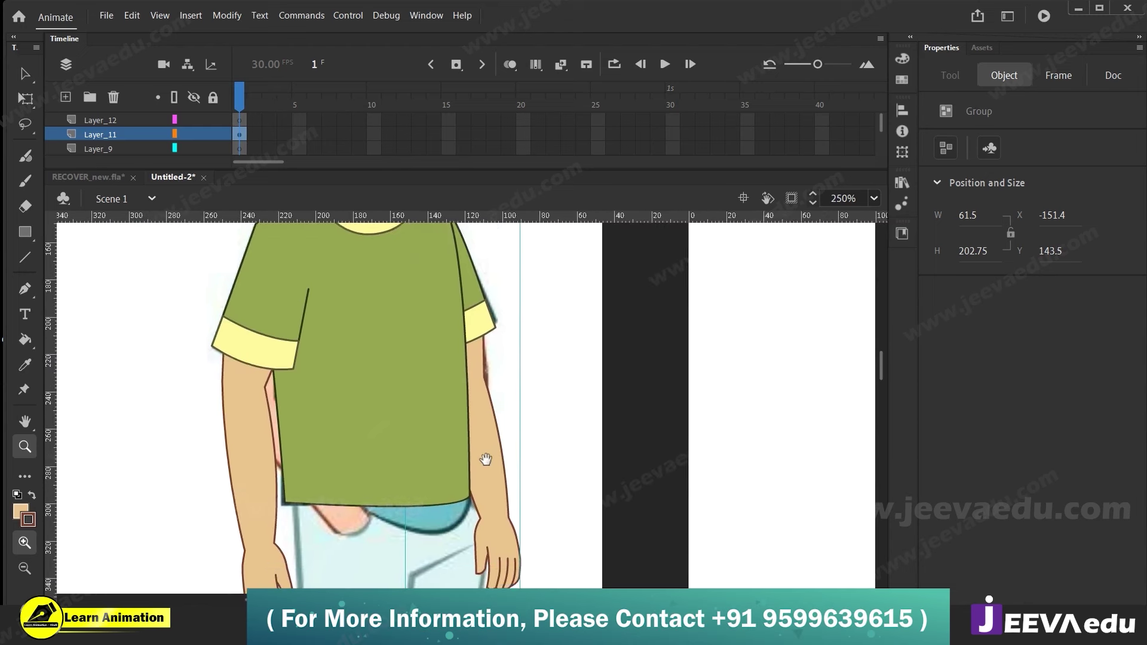
pyautogui.press('v')
pyautogui.doubleClick(487, 429)
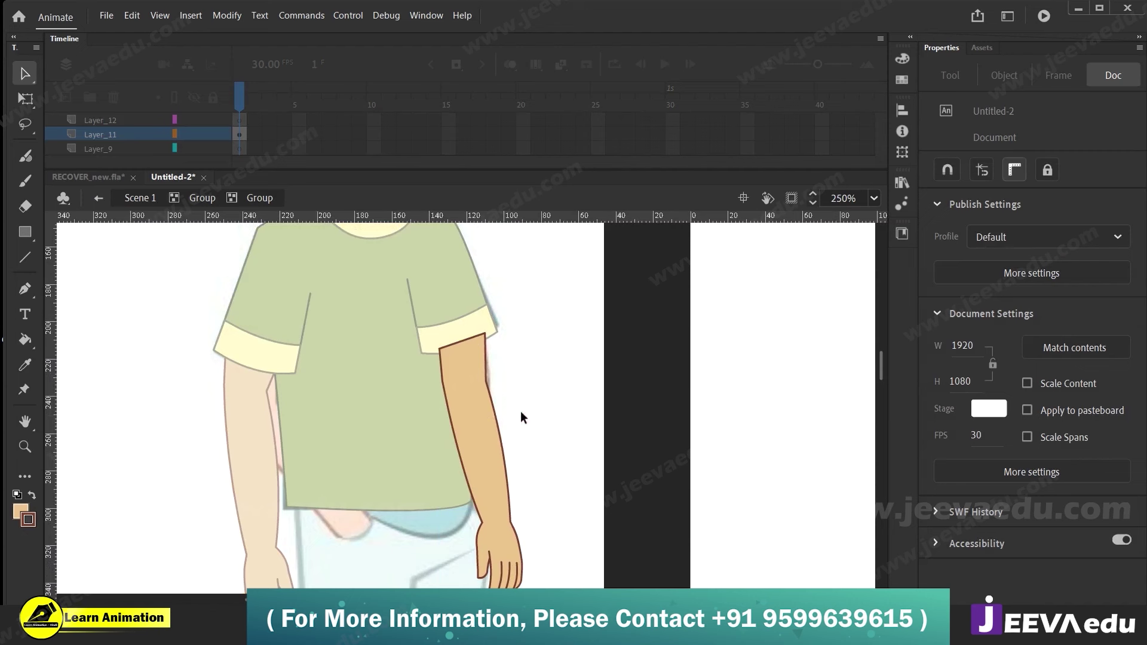
pyautogui.doubleClick(521, 411)
pyautogui.click(484, 436)
pyautogui.press('q')
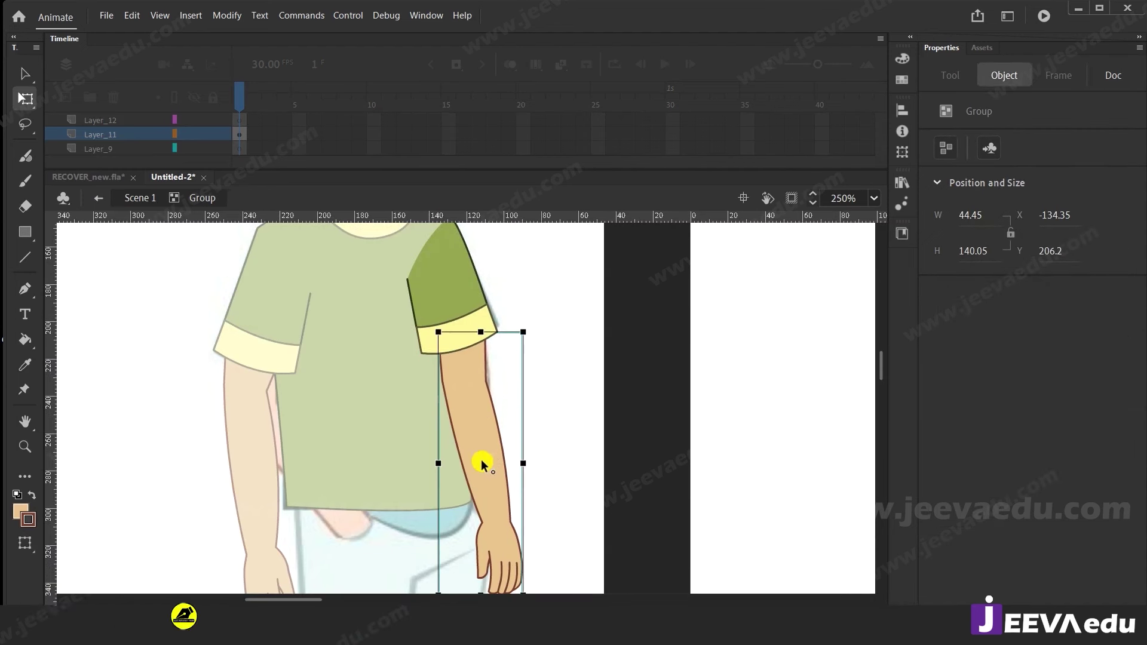
pyautogui.click(478, 338)
pyautogui.scroll(-1, 501, 376)
pyautogui.moveTo(528, 558); pyautogui.dragTo(553, 557)
# Inside the arm drawing, pull both upper corners higher beneath the cuff and delete the stray sliver at the inner corner
pyautogui.doubleClick(482, 330)
pyautogui.click(482, 328)
pyautogui.click(481, 278)
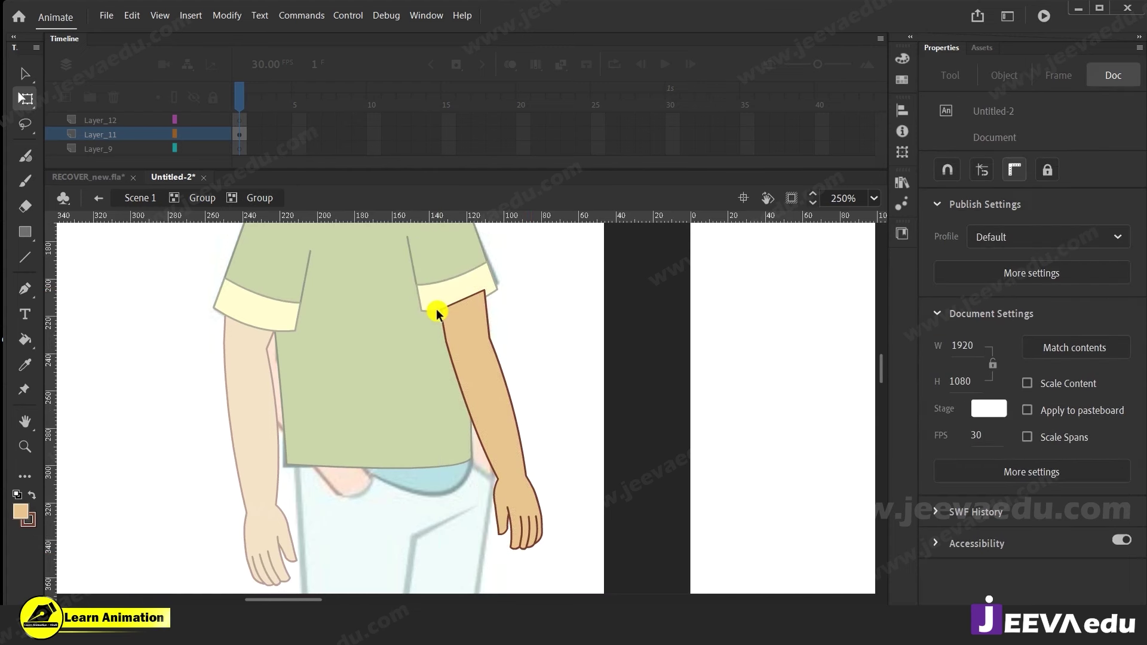
pyautogui.moveTo(481, 289); pyautogui.dragTo(478, 281)
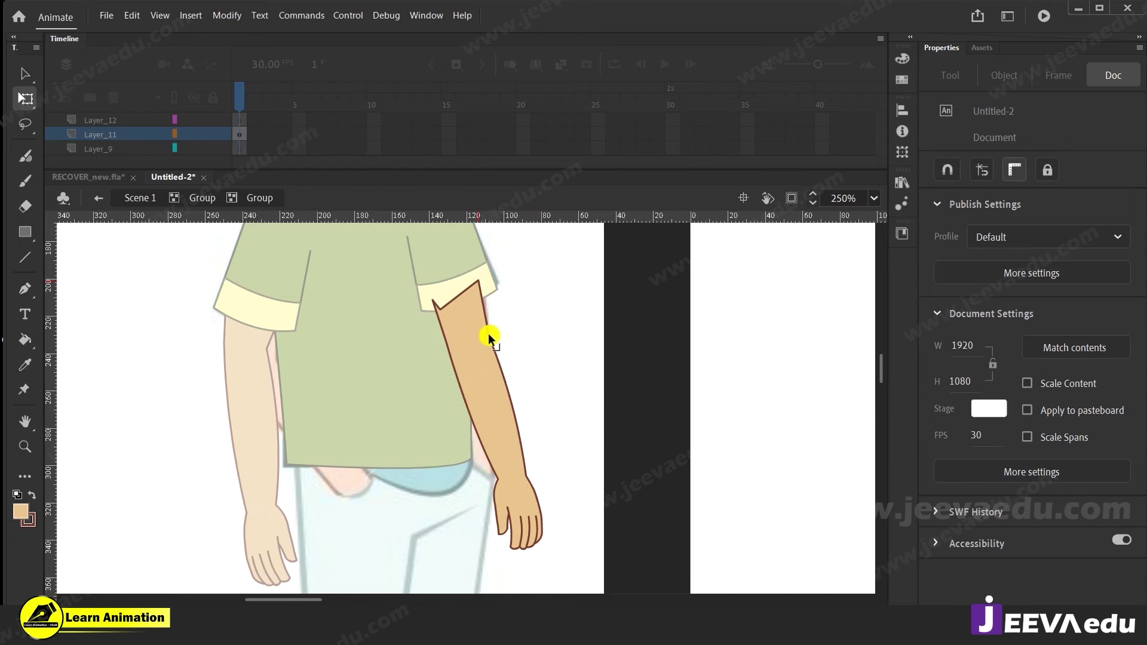
pyautogui.click(441, 300)
pyautogui.moveTo(441, 304)
pyautogui.mouseDown()
pyautogui.moveTo(425, 309)
pyautogui.moveTo(449, 315)
pyautogui.moveTo(433, 292)
pyautogui.moveTo(447, 283)
pyautogui.mouseUp()
pyautogui.press('Delete')
pyautogui.click(427, 300)
pyautogui.press('Delete')
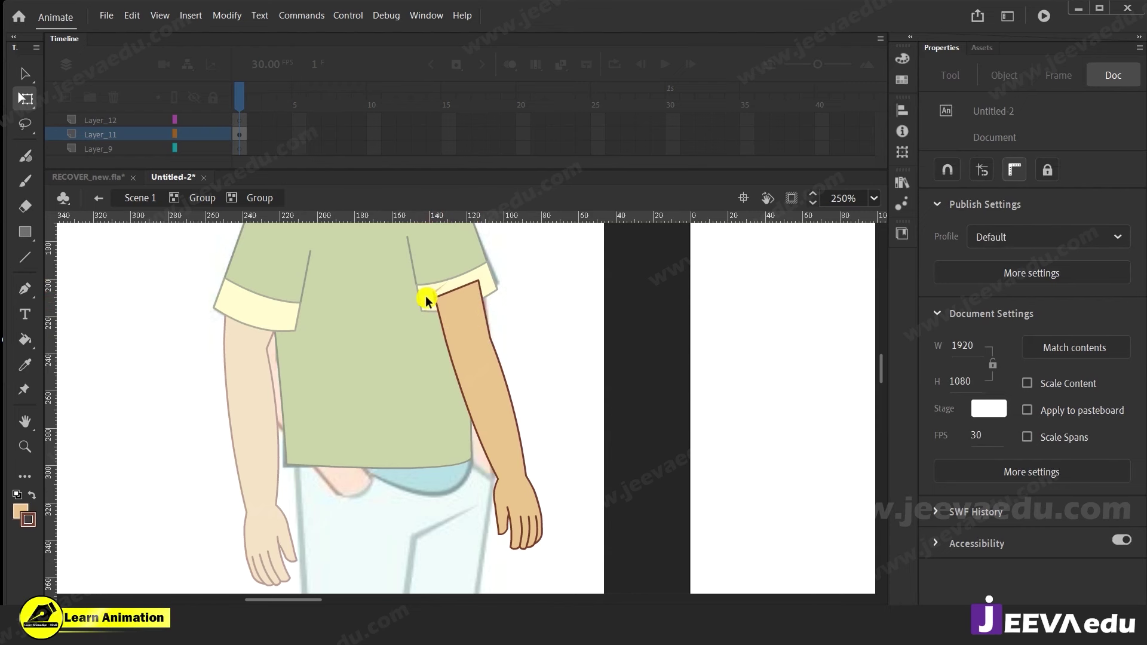
# Delete the remaining stray pieces at the inner upper corner of the arm and return to the main scene
pyautogui.click(443, 286)
pyautogui.press('Delete')
pyautogui.click(434, 293)
pyautogui.press('Delete')
pyautogui.press('z')
pyautogui.keyDown('alt'); pyautogui.click(483, 433); pyautogui.keyUp('alt')
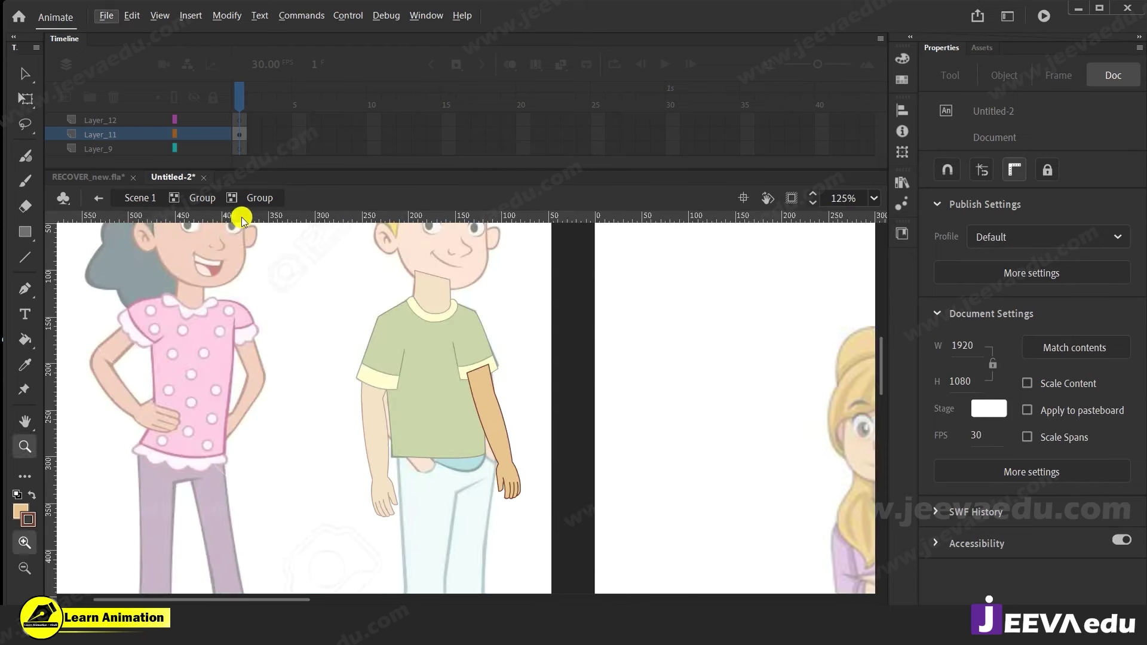
pyautogui.click(180, 201)
pyautogui.click(144, 195)
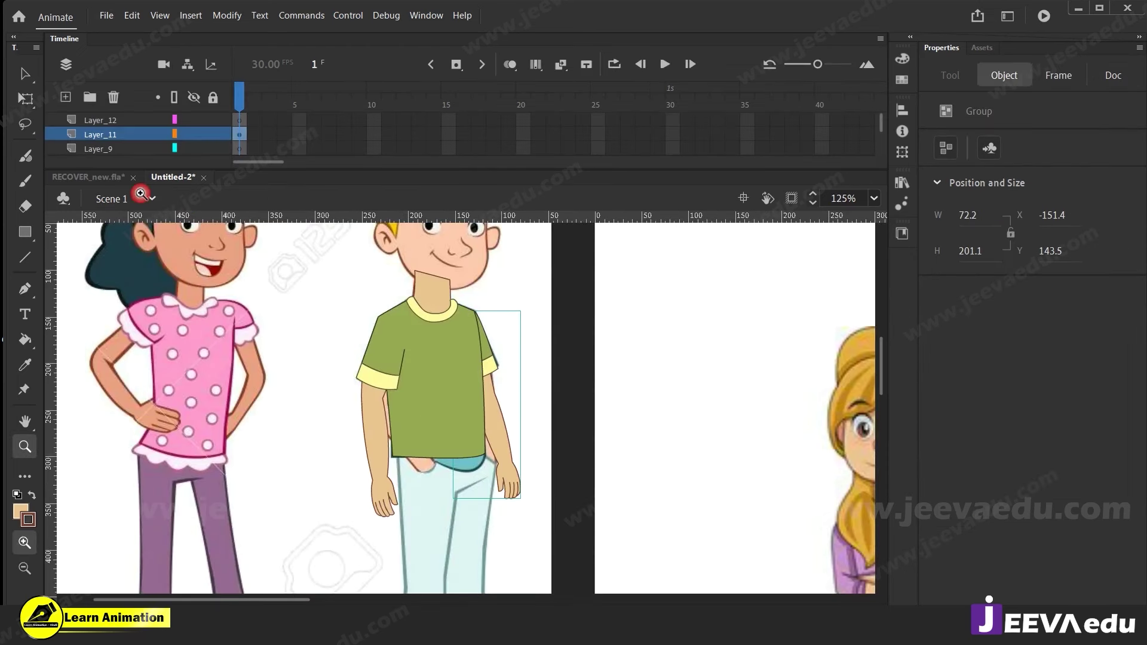
# Group the neck with the shirt body so they form one torso object
pyautogui.keyDown('alt'); pyautogui.click(466, 412); pyautogui.keyUp('alt')
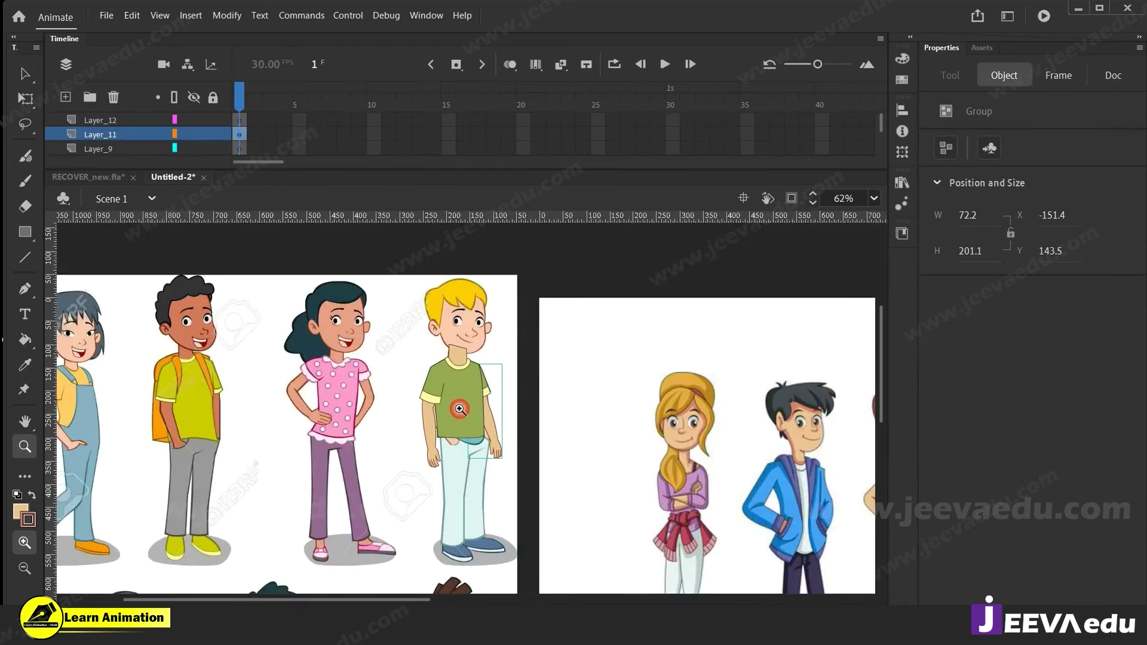
pyautogui.moveTo(474, 422); pyautogui.dragTo(478, 404)
pyautogui.press('v')
pyautogui.click(469, 404)
pyautogui.keyDown('shift'); pyautogui.click(440, 386); pyautogui.keyUp('shift')
pyautogui.click(518, 318)
pyautogui.click(464, 341)
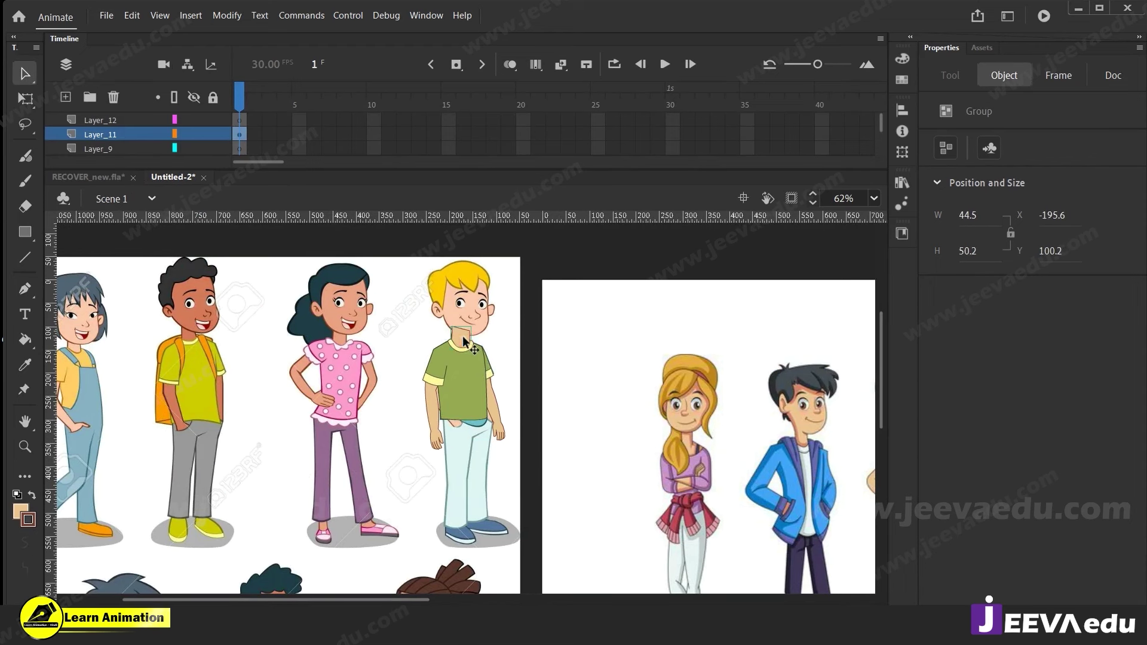
pyautogui.press('z')
pyautogui.click(469, 390)
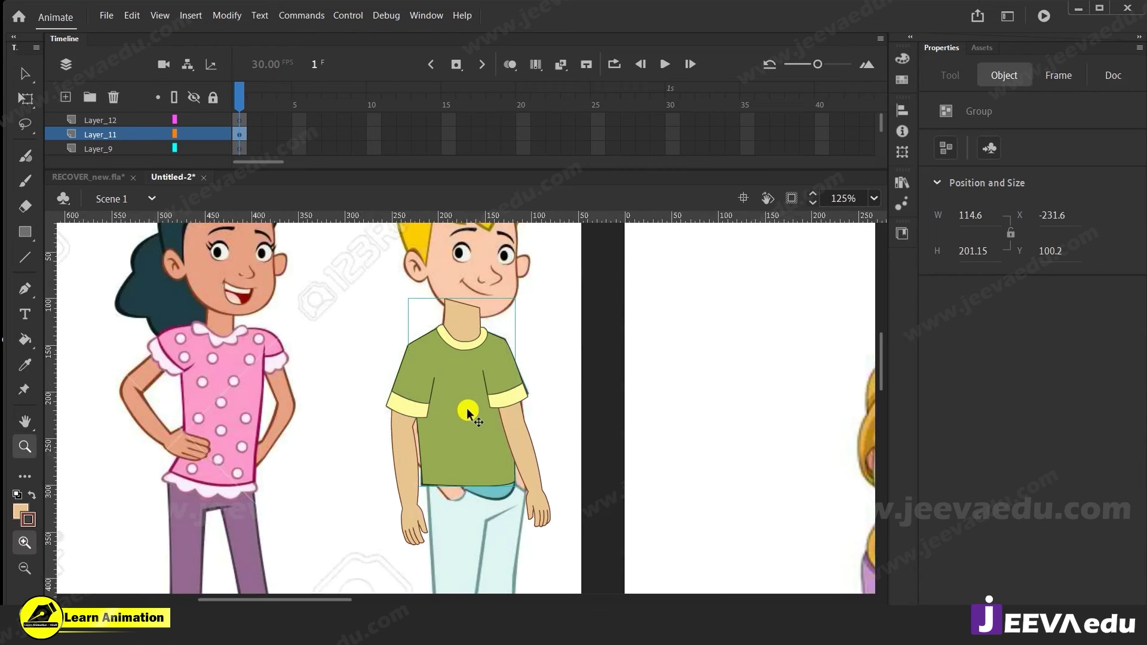
# Select the whole drawn torso with both arms over the blond boy and cut it from there
pyautogui.keyDown('alt'); pyautogui.click(478, 421); pyautogui.keyUp('alt')
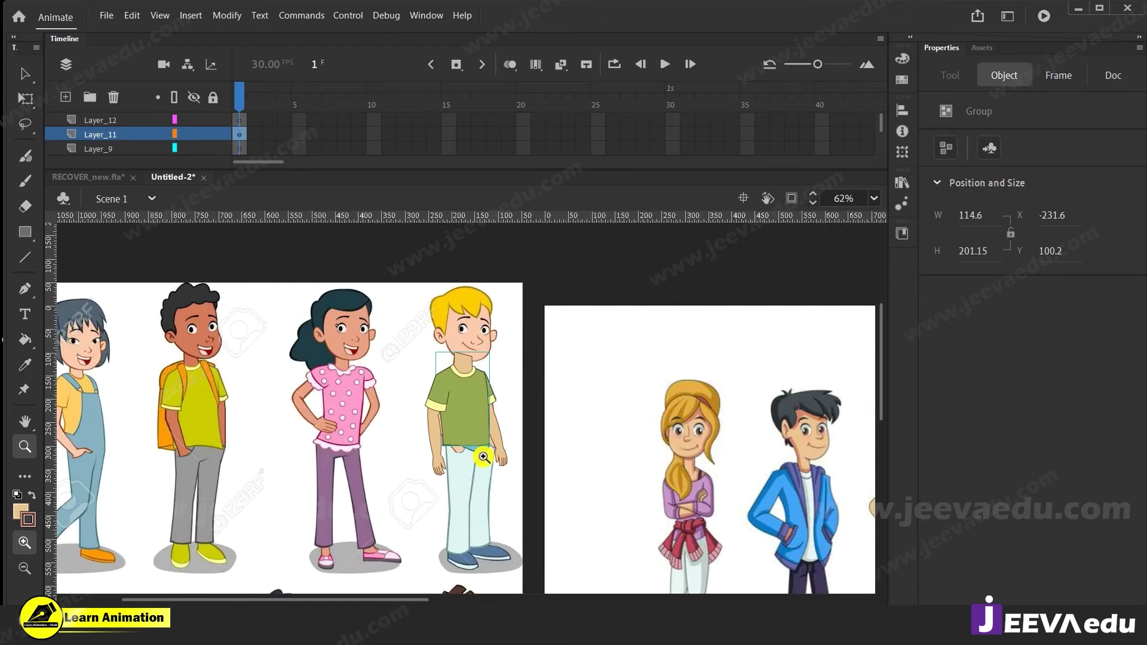
pyautogui.press('v')
pyautogui.moveTo(529, 330); pyautogui.dragTo(414, 463)
pyautogui.press('Delete')
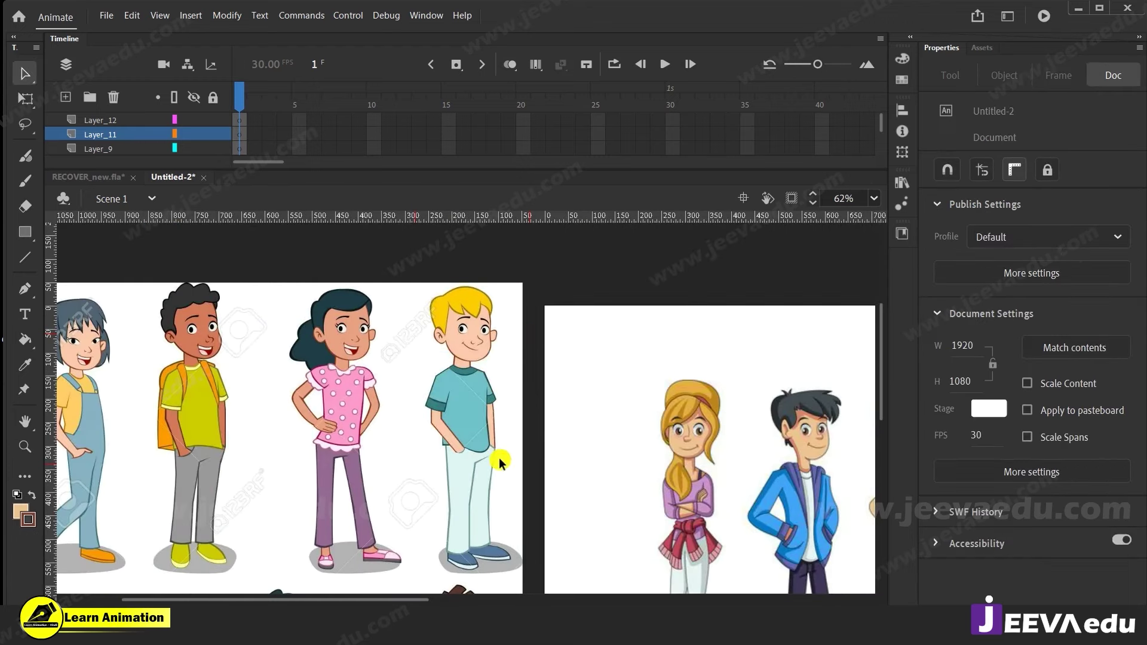
# Paste the torso and arms into Layer_7, the layer of the drawn head on the brown-haired boy with the orange bag
pyautogui.press('z')
pyautogui.keyDown('alt'); pyautogui.click(609, 429); pyautogui.keyUp('alt')
pyautogui.keyDown('alt'); pyautogui.click(614, 428); pyautogui.keyUp('alt')
pyautogui.click(511, 426)
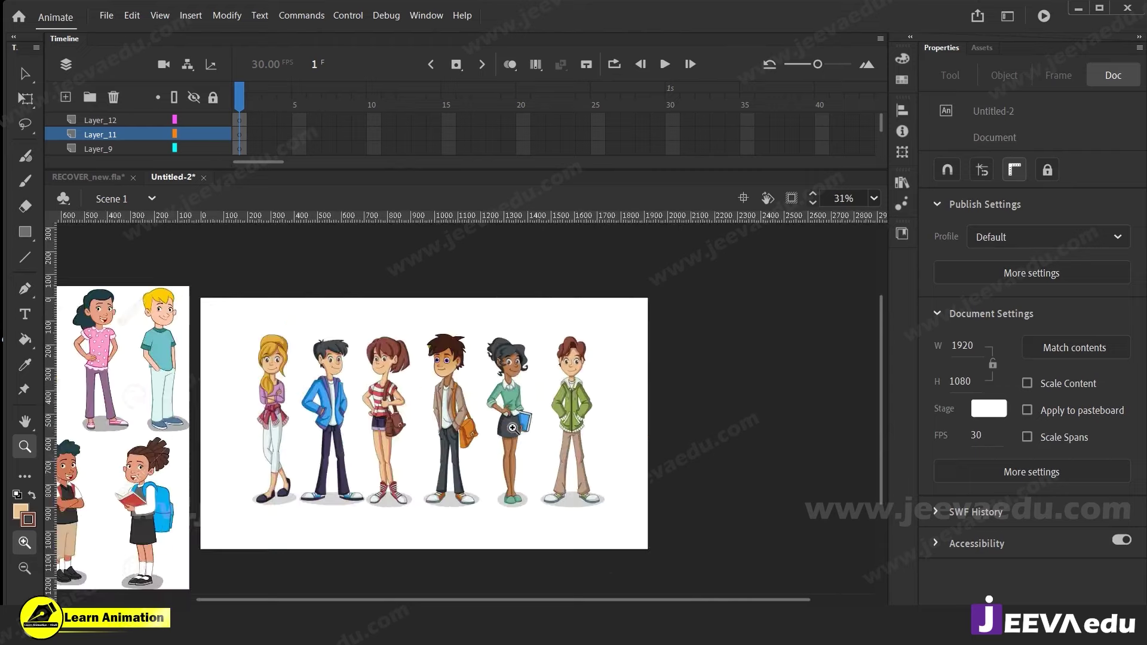
pyautogui.click(461, 407)
pyautogui.moveTo(455, 402); pyautogui.dragTo(541, 430)
pyautogui.press('v')
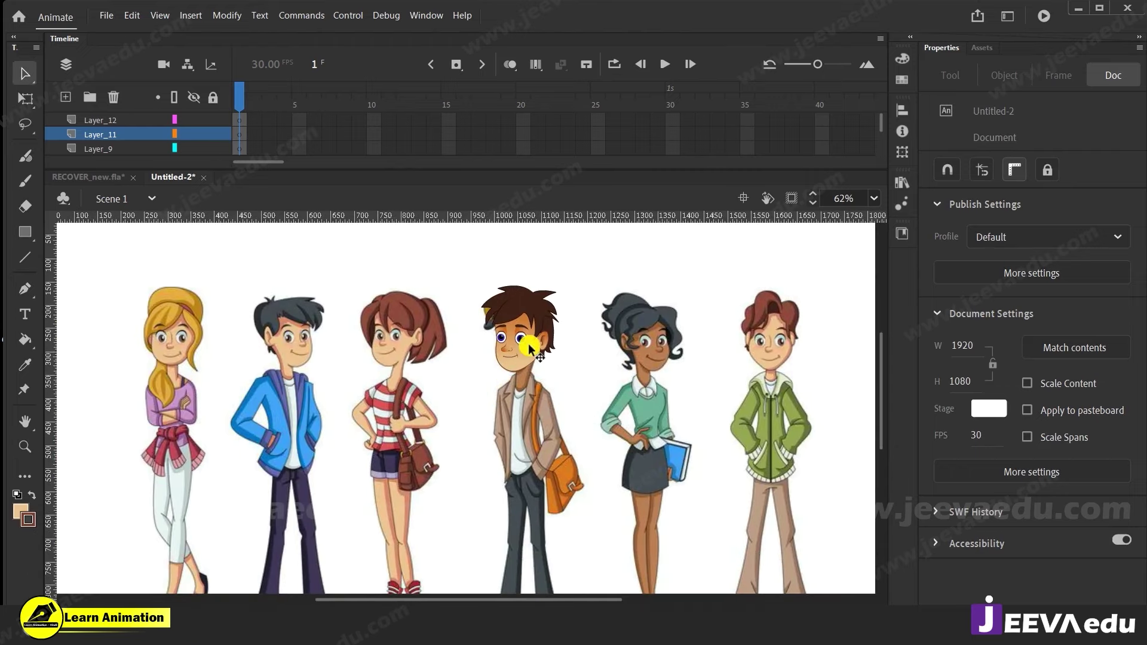
pyautogui.click(530, 345)
pyautogui.click(557, 376)
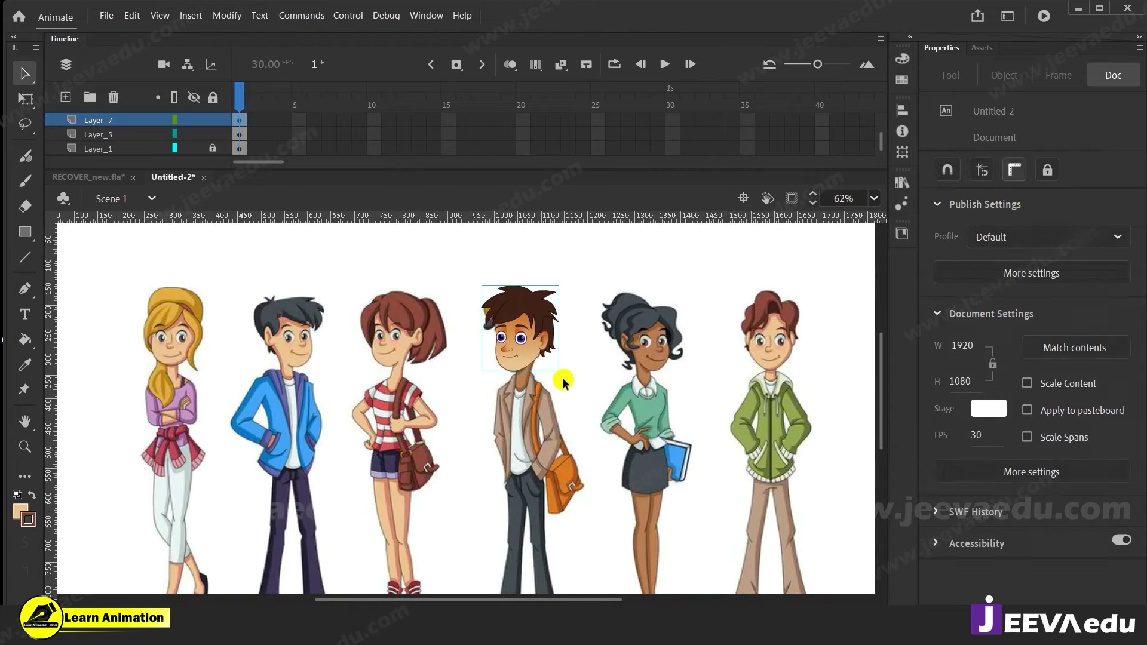
pyautogui.hotkey('ctrl', 'v')
# Flip the pasted torso and arms horizontally and move them under the brown-haired boy's head
pyautogui.click(227, 16)
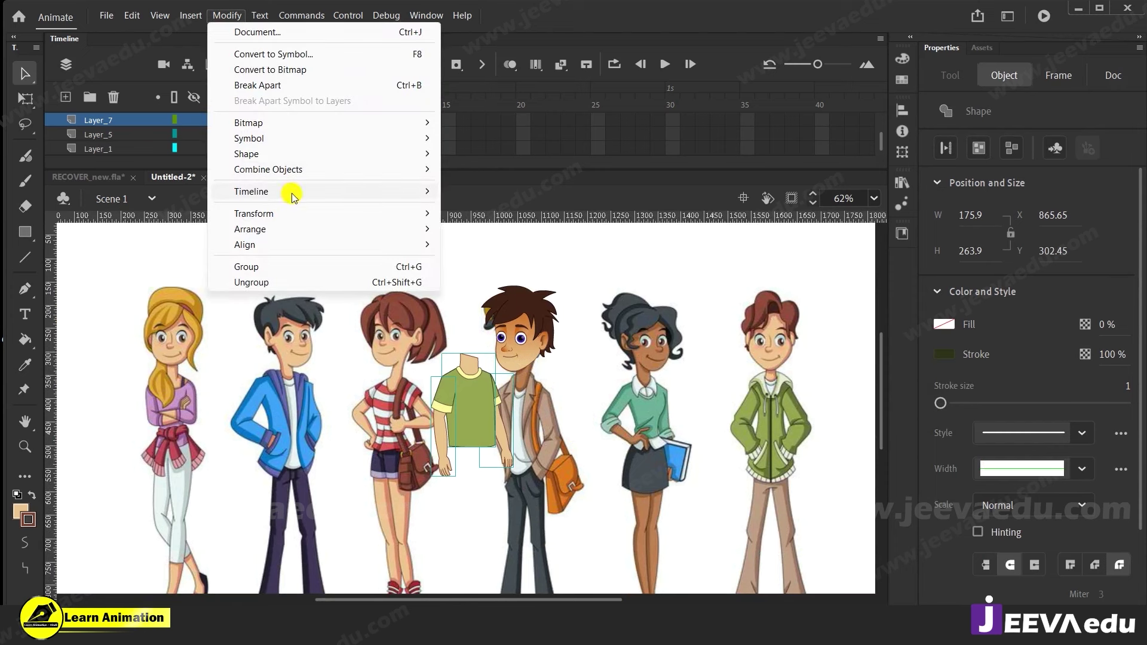
pyautogui.moveTo(293, 196)
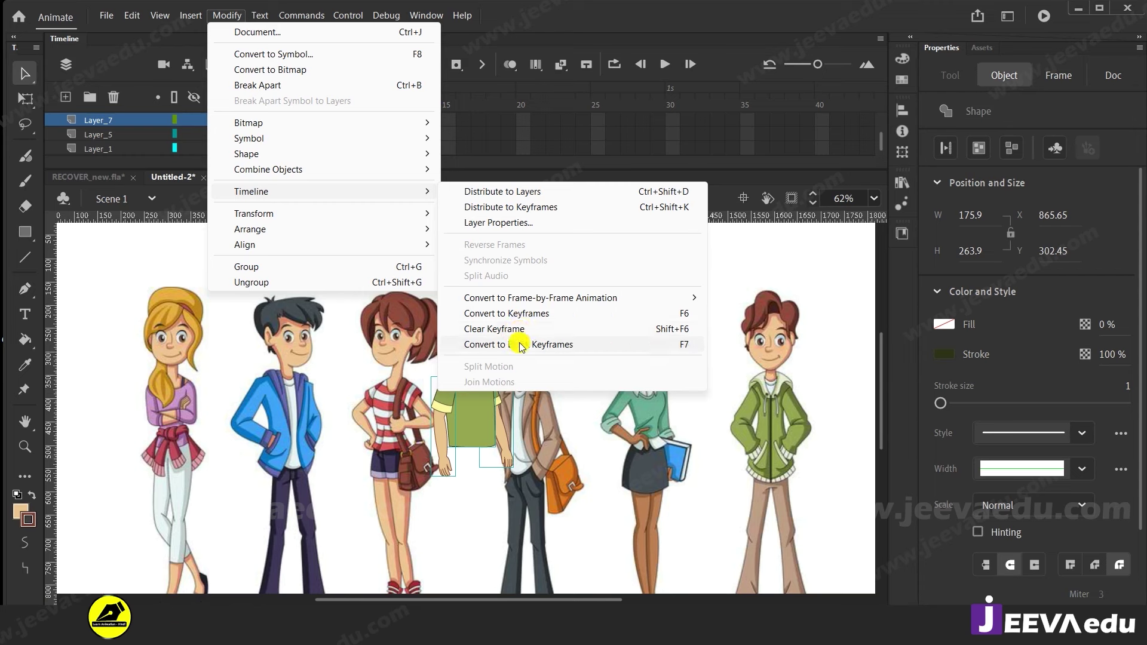
pyautogui.moveTo(324, 222)
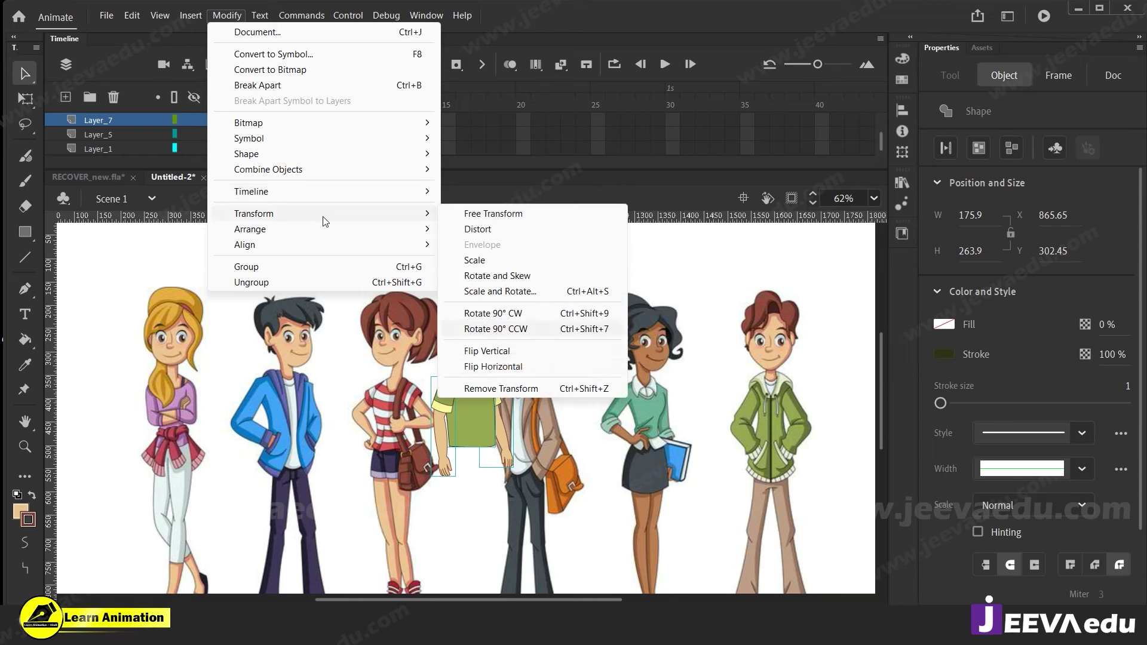
pyautogui.click(515, 367)
pyautogui.moveTo(486, 414); pyautogui.dragTo(530, 425)
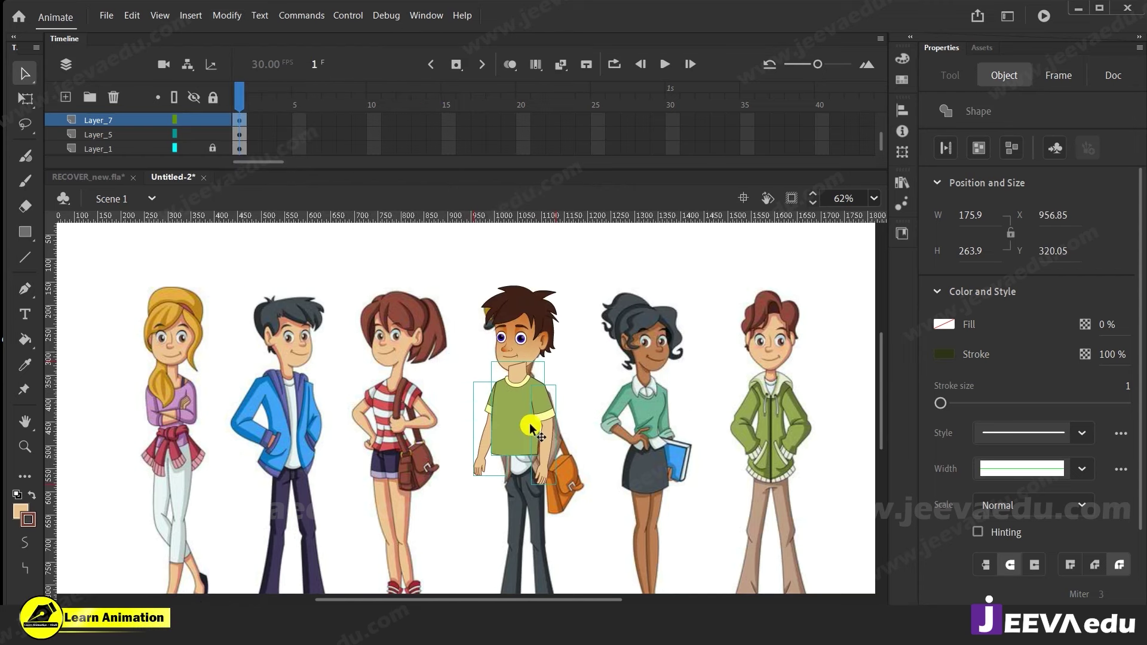
# Cut the flipped torso and arms and paste them back in place on the head's layer
pyautogui.hotkey('ctrl', 'x')
pyautogui.click(514, 320)
pyautogui.click(577, 315)
pyautogui.rightClick(578, 311)
pyautogui.click(631, 365)
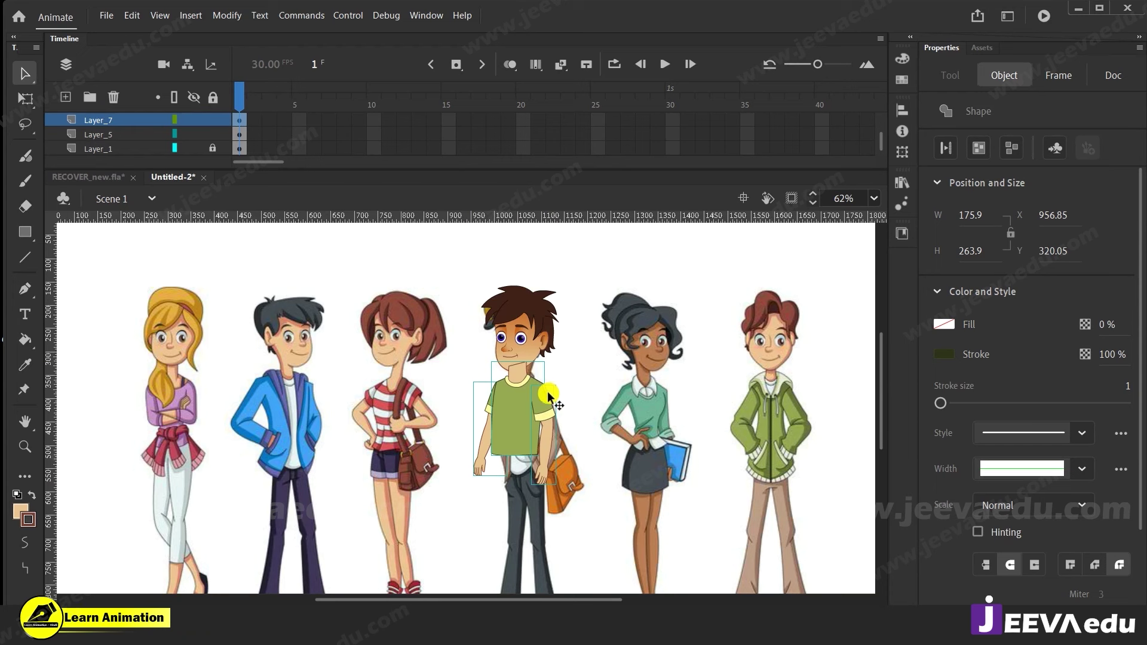
pyautogui.click(527, 350)
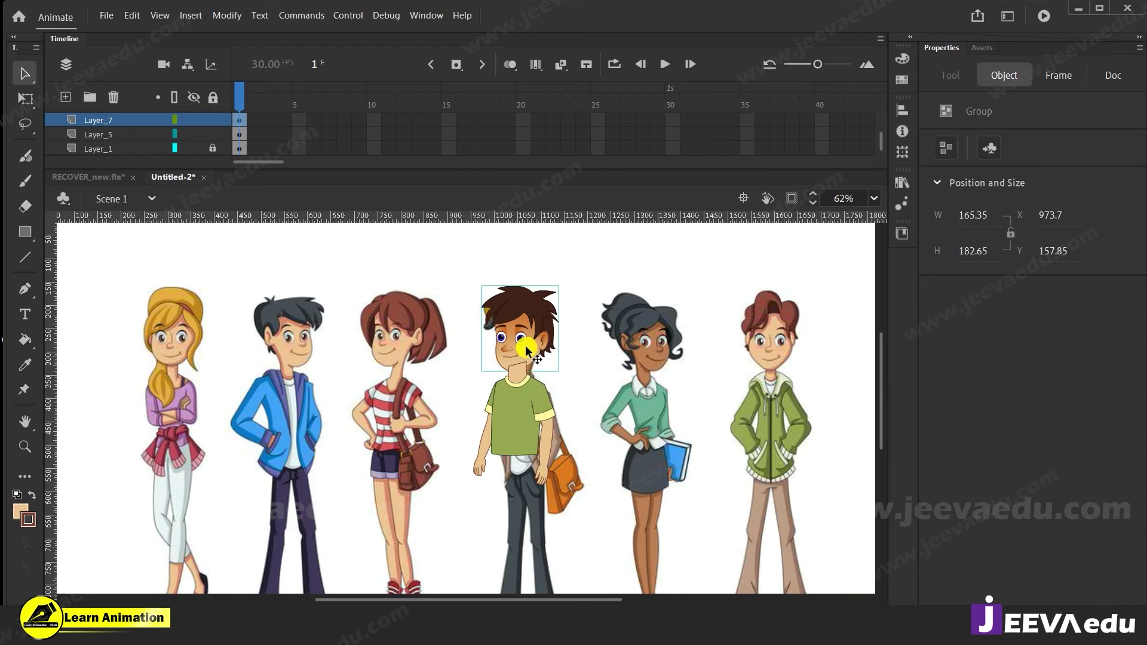
# Enlarge the torso and arms together to about 187.6 by 281.5 and shift them sideways to line up with the head
pyautogui.press('z')
pyautogui.click(530, 402)
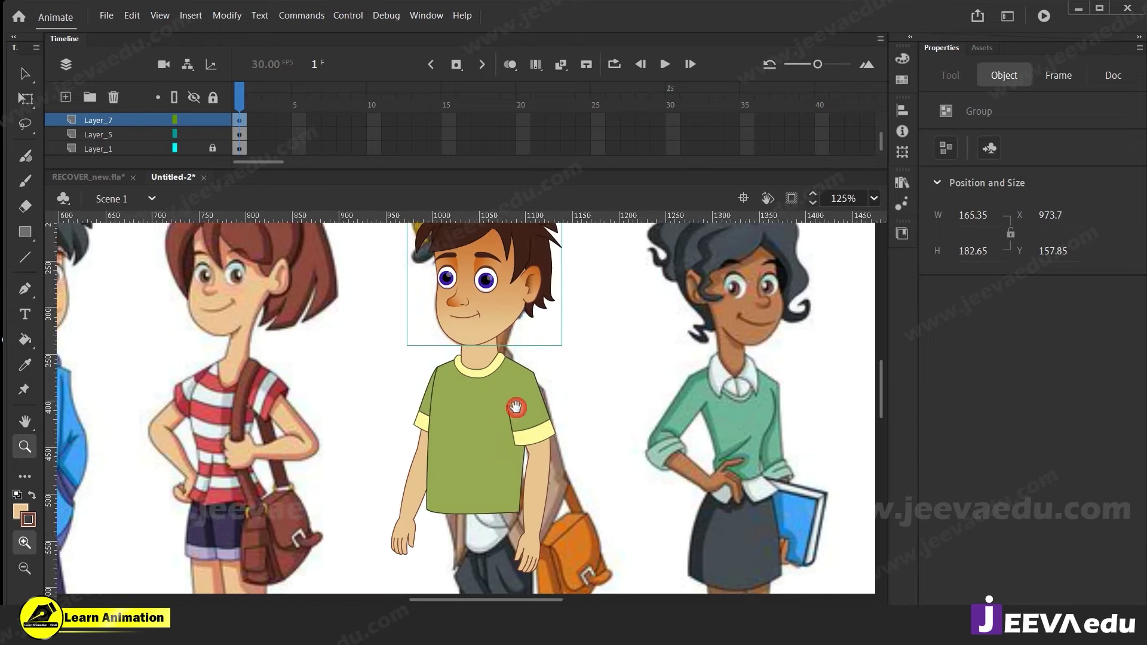
pyautogui.moveTo(516, 407); pyautogui.dragTo(536, 399)
pyautogui.press('v')
pyautogui.moveTo(609, 378); pyautogui.dragTo(332, 490)
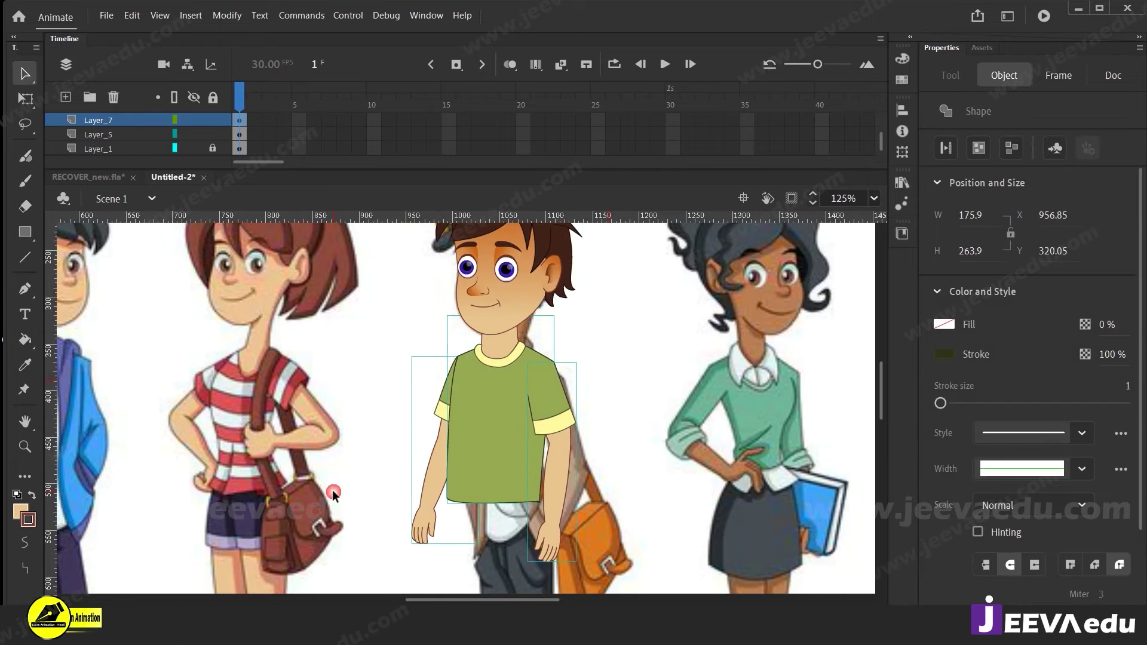
pyautogui.press('q')
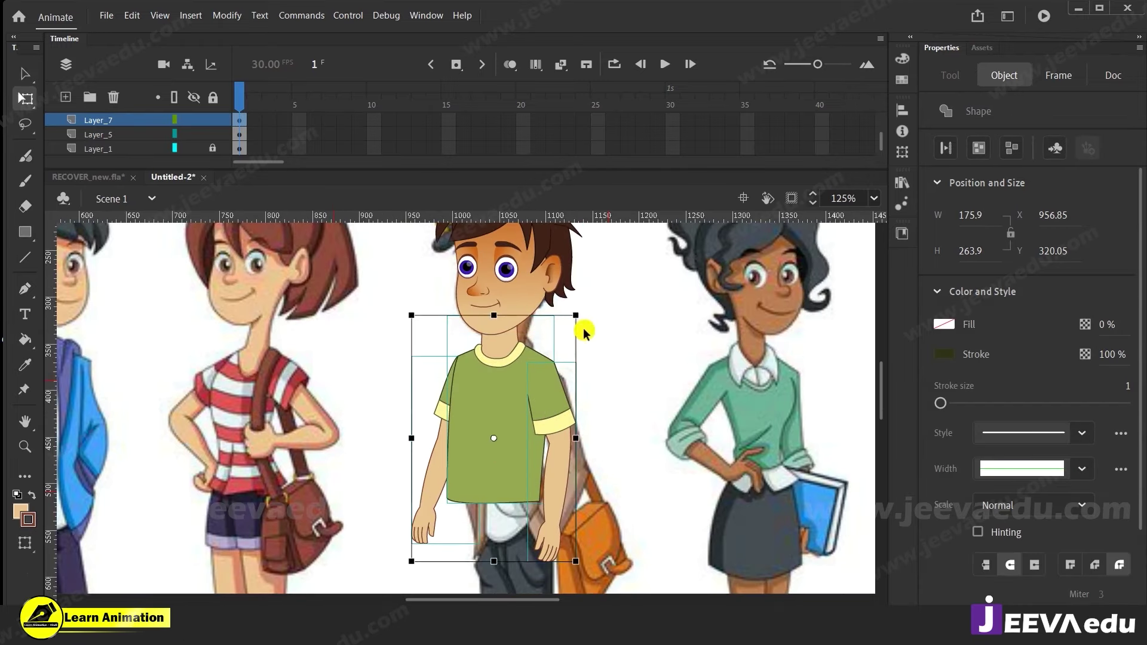
pyautogui.moveTo(576, 315); pyautogui.dragTo(578, 306)
pyautogui.moveTo(517, 398); pyautogui.dragTo(530, 396)
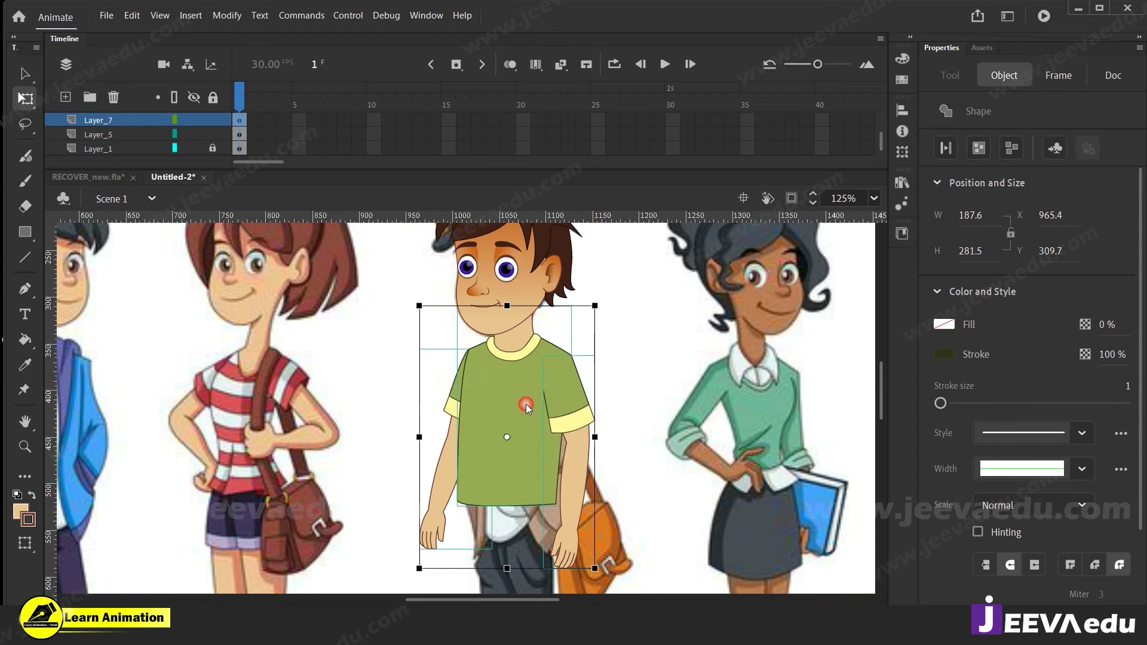
# Hide every layer except Layer_7 so only the boy's drawn artwork shows
pyautogui.click(193, 98)
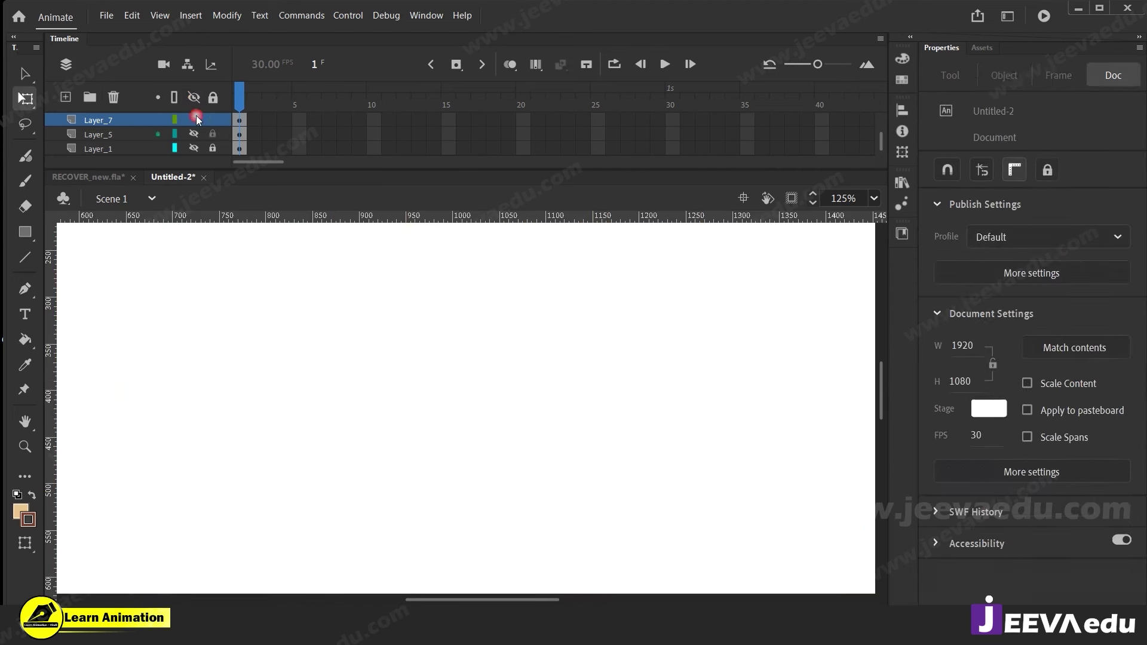
pyautogui.click(194, 119)
pyautogui.press('z')
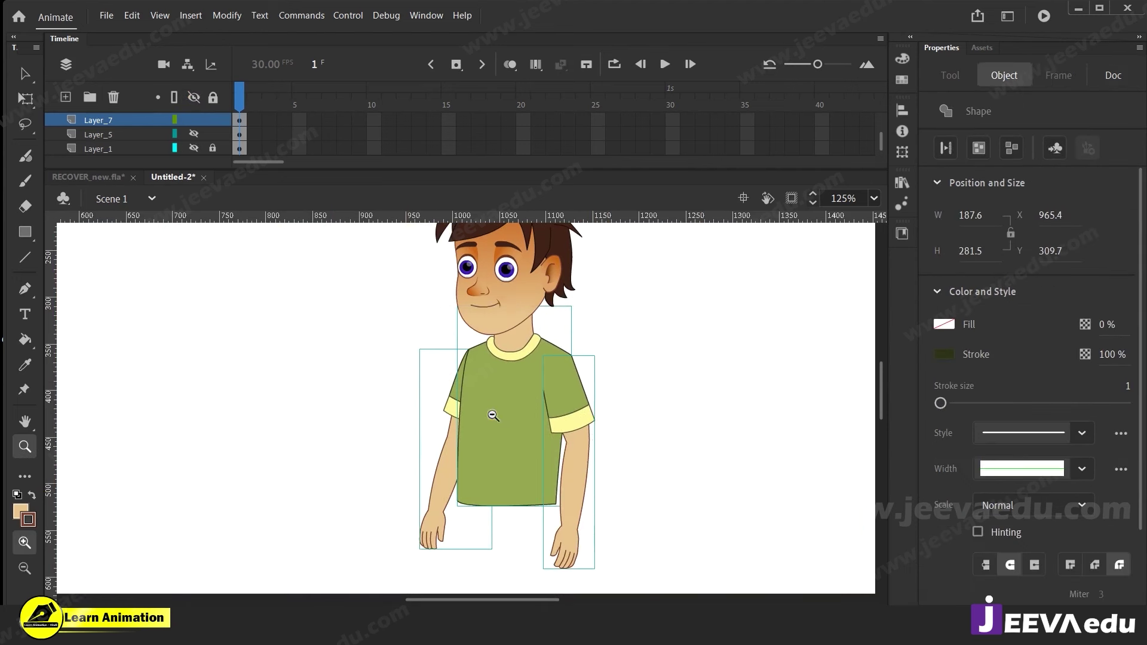
pyautogui.keyDown('alt'); pyautogui.click(495, 415); pyautogui.keyUp('alt')
pyautogui.moveTo(507, 448); pyautogui.dragTo(530, 428)
# Scale the selected torso and arm groups to 105% and deselect them
pyautogui.press('q')
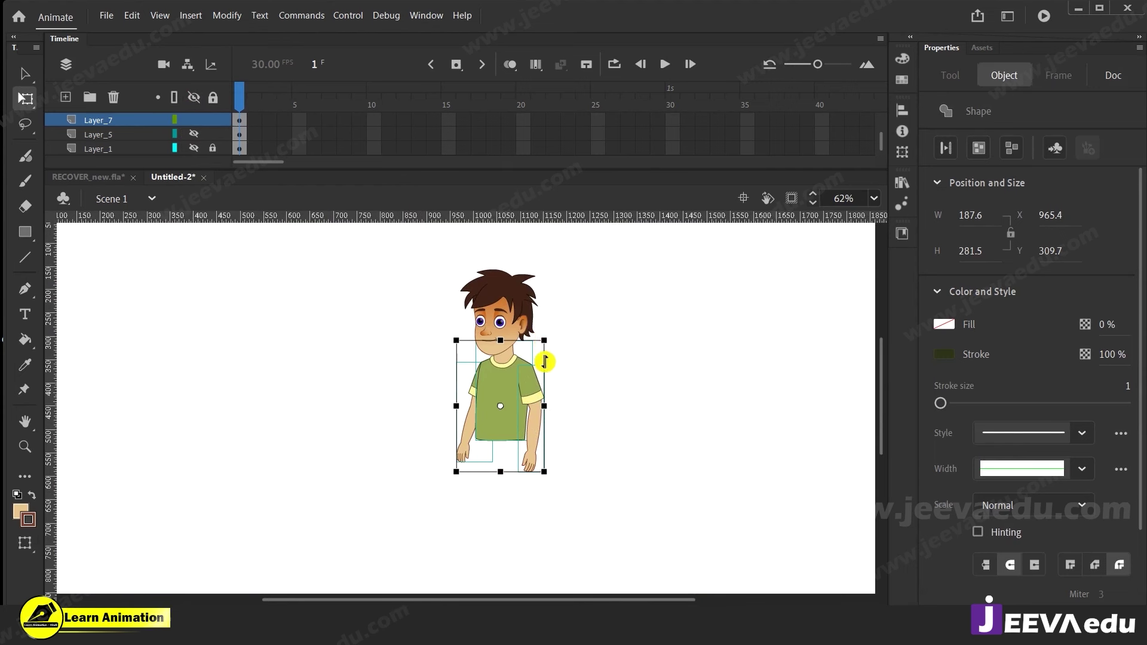
pyautogui.hotkey('ctrl', 'alt', 's')
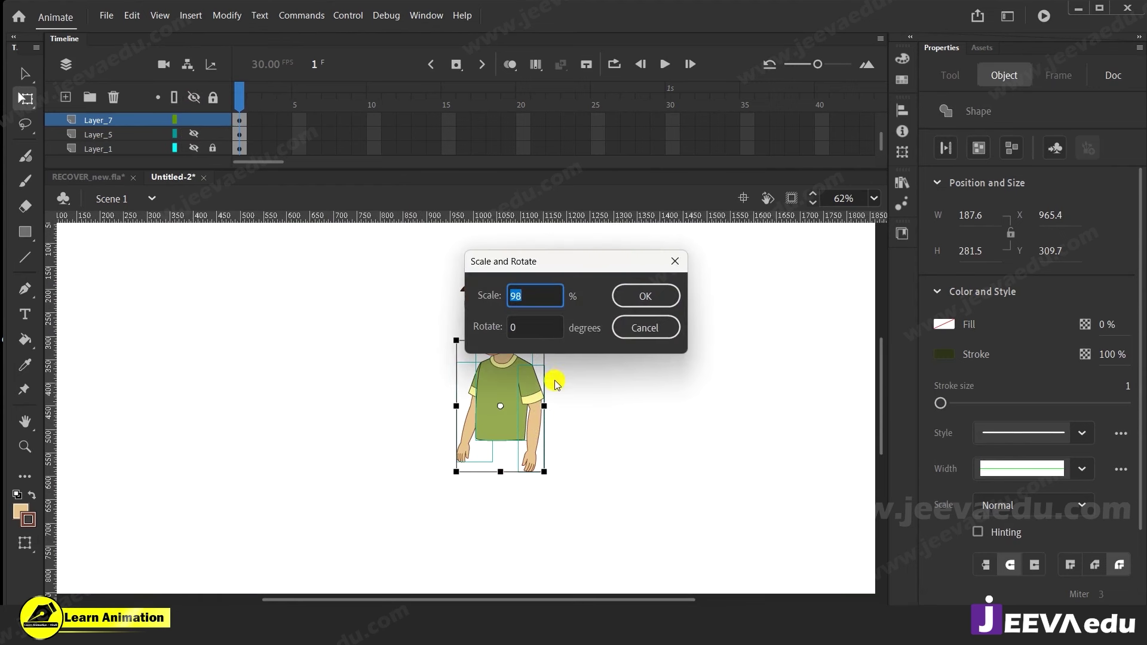
pyautogui.write('105')
pyautogui.click(638, 297)
pyautogui.press('z')
pyautogui.click(504, 396)
pyautogui.moveTo(496, 393); pyautogui.dragTo(508, 425)
pyautogui.press('v')
pyautogui.click(474, 499)
# Open the shirt body's nested group and pull its left hem corner inward and slightly down
pyautogui.press('z')
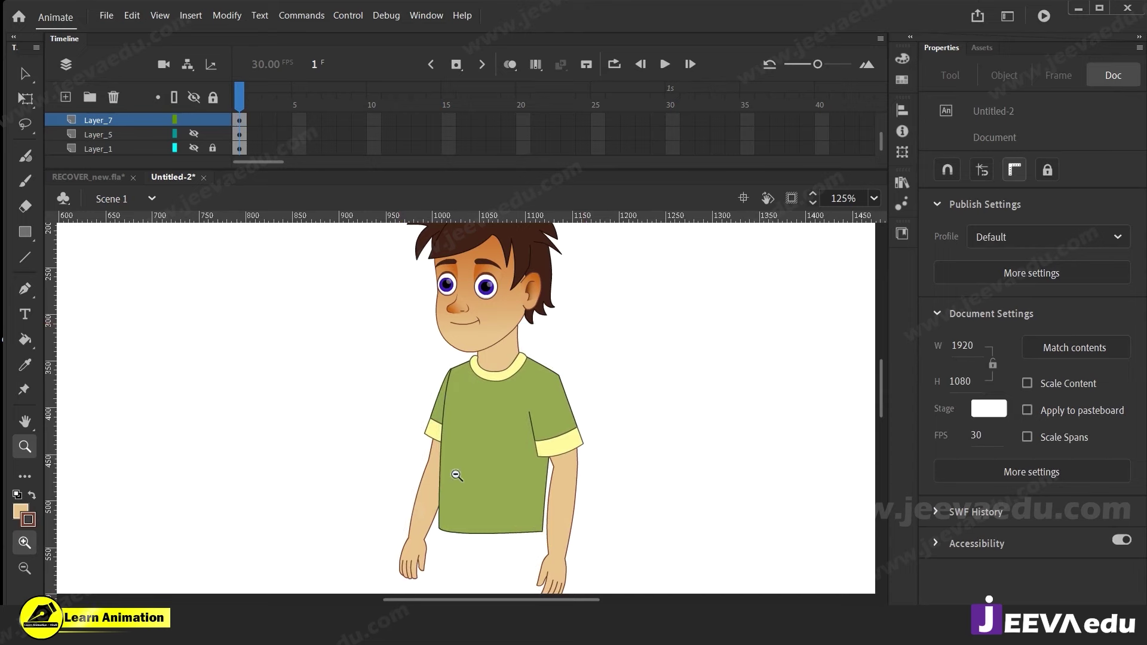
pyautogui.keyDown('alt'); pyautogui.click(456, 475); pyautogui.keyUp('alt')
pyautogui.click(522, 481)
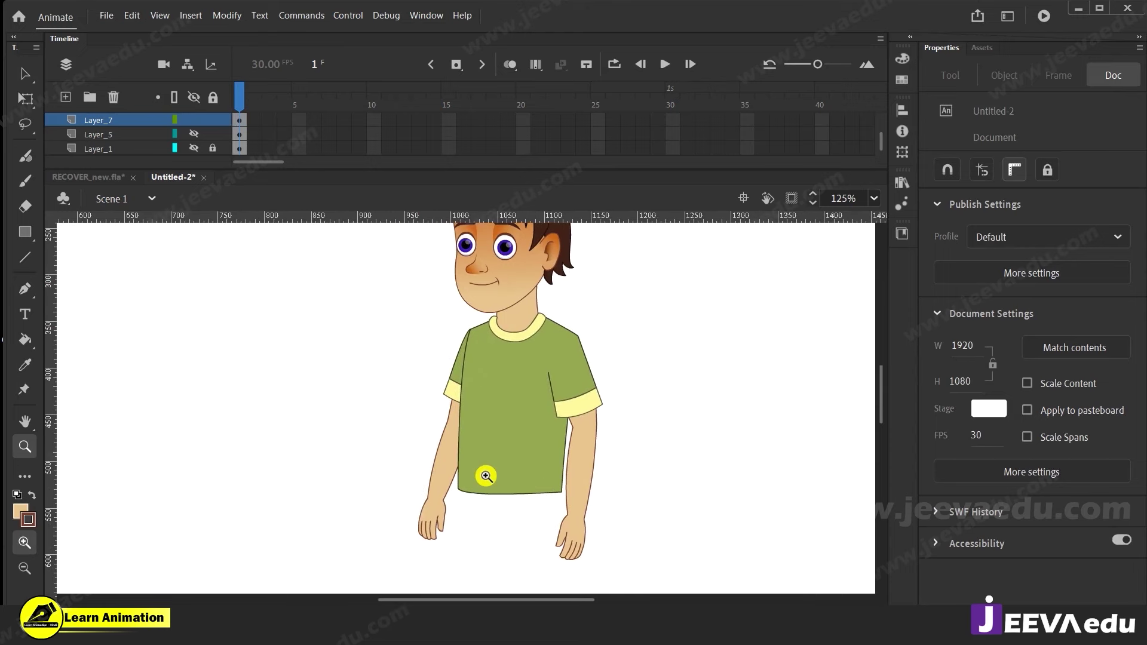
pyautogui.click(486, 476)
pyautogui.press('v')
pyautogui.doubleClick(454, 444)
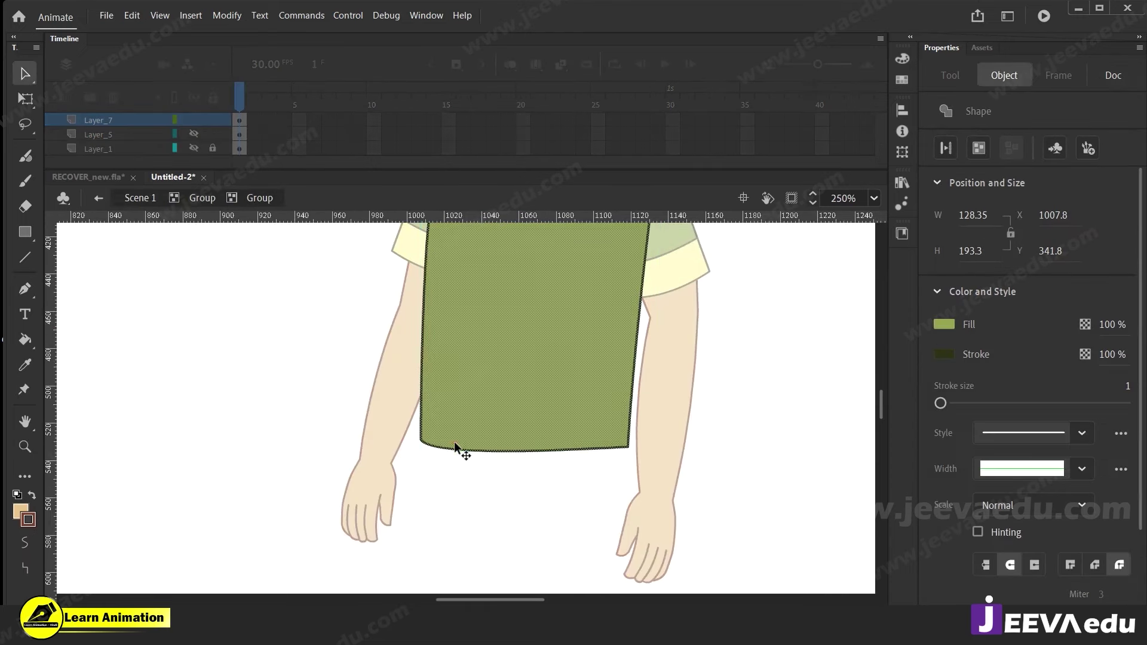
pyautogui.click(448, 485)
pyautogui.moveTo(419, 440); pyautogui.dragTo(487, 467)
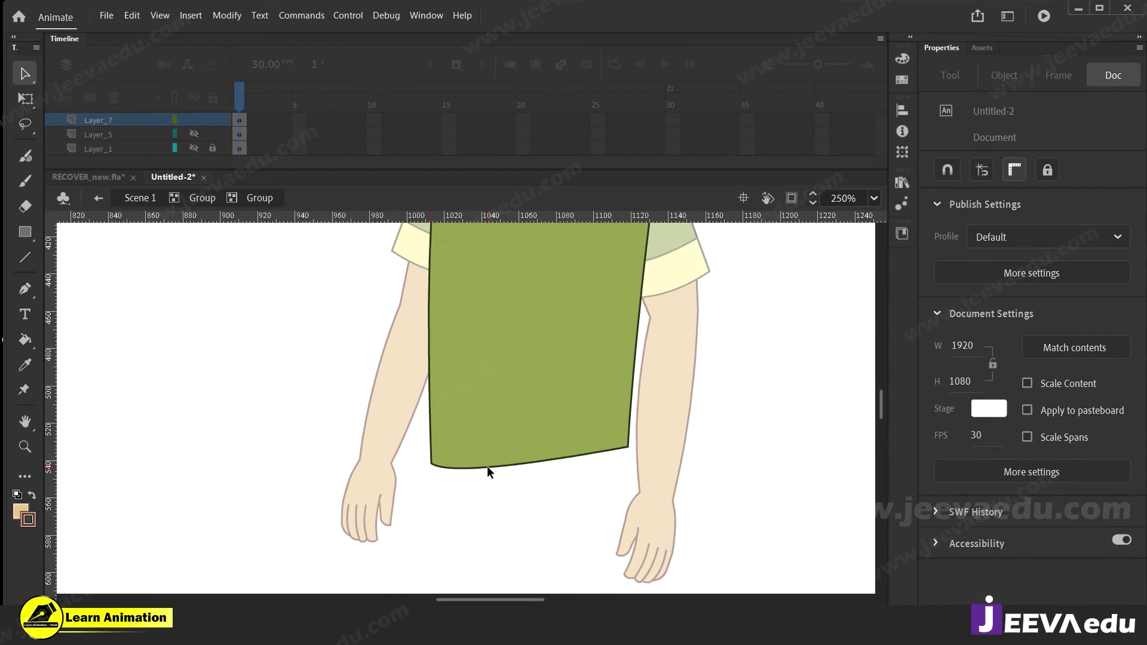
# Pull the shirt's right hem corner outward and slightly down, and return to the main scene
pyautogui.moveTo(628, 447); pyautogui.dragTo(640, 454)
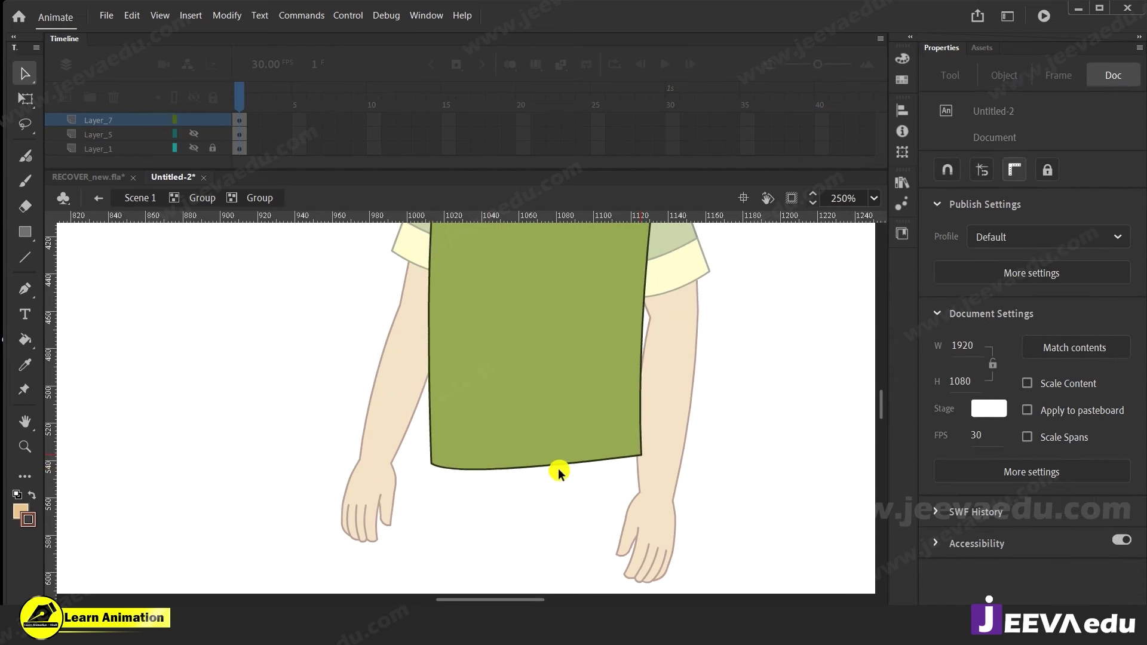
pyautogui.hotkey('ctrl', 'space')
pyautogui.keyDown('ctrl'); pyautogui.keyDown('alt'); pyautogui.click(538, 418); pyautogui.keyUp('alt'); pyautogui.keyUp('ctrl')
pyautogui.keyDown('ctrl'); pyautogui.keyDown('alt'); pyautogui.click(488, 412); pyautogui.keyUp('alt'); pyautogui.keyUp('ctrl')
pyautogui.moveTo(492, 417); pyautogui.dragTo(538, 443)
pyautogui.keyDown('ctrl'); pyautogui.click(468, 413); pyautogui.keyUp('ctrl')
pyautogui.doubleClick(425, 421)
pyautogui.doubleClick(425, 421)
# Delete the upper section of the shirt body's left outline where it crosses the sleeve below the shoulder
pyautogui.hotkey('ctrl', 'space')
pyautogui.keyDown('ctrl'); pyautogui.click(500, 377); pyautogui.keyUp('ctrl')
pyautogui.moveTo(495, 378); pyautogui.dragTo(508, 408)
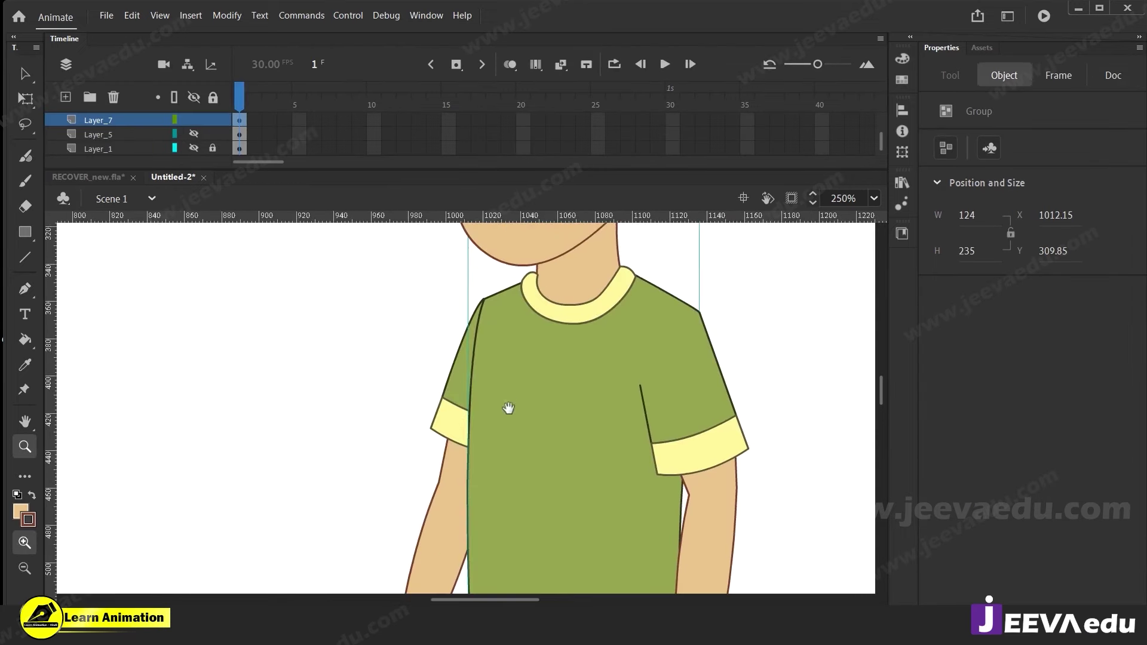
pyautogui.press('v')
pyautogui.doubleClick(484, 376)
pyautogui.doubleClick(484, 377)
pyautogui.click(480, 368)
pyautogui.click(460, 349)
pyautogui.moveTo(472, 368); pyautogui.dragTo(476, 368)
pyautogui.click(474, 354)
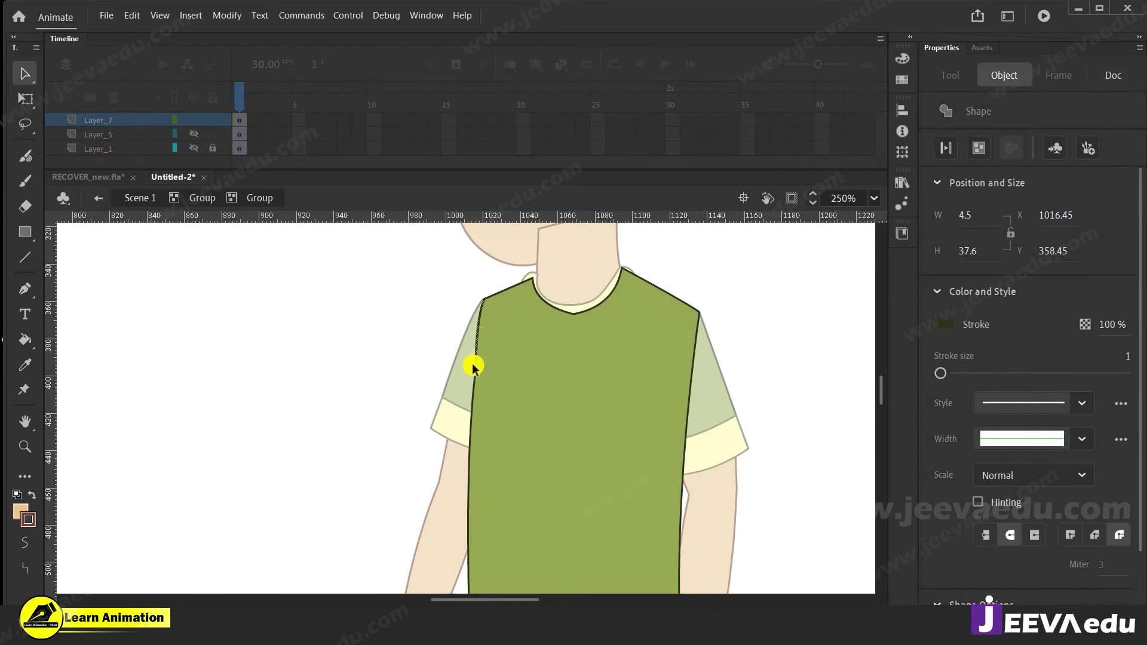
pyautogui.click(396, 368)
pyautogui.doubleClick(396, 368)
pyautogui.doubleClick(397, 368)
pyautogui.click(397, 368)
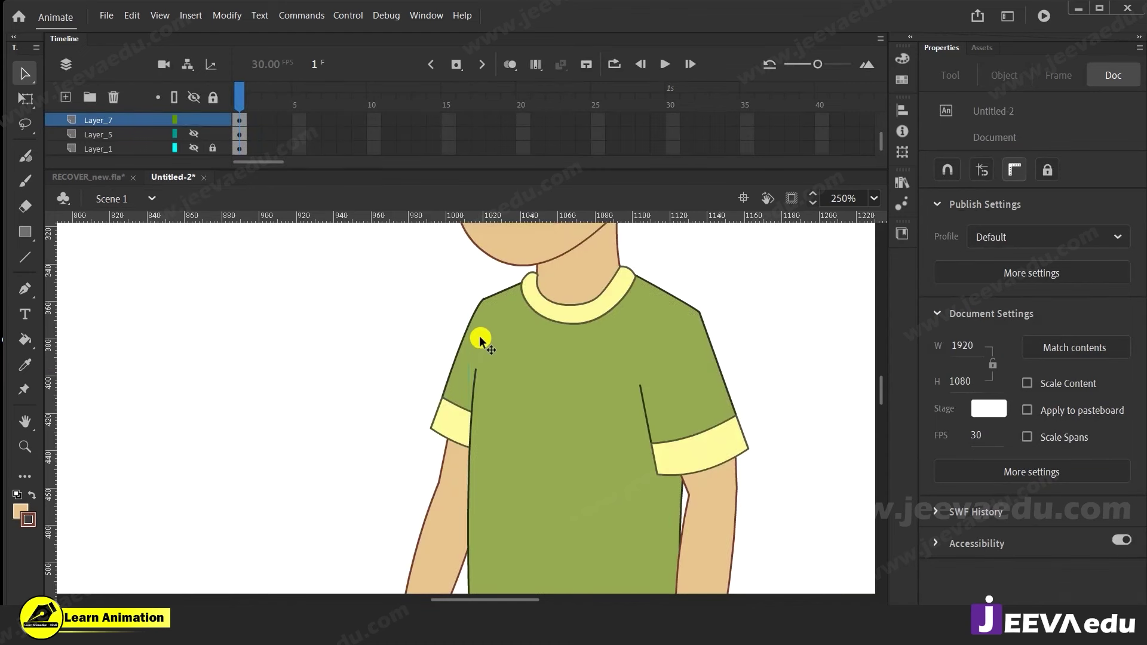
# Nudge the left arm group vertically to Y 358.6 so its sleeve outline meets the shoulder
pyautogui.press('z')
pyautogui.keyDown('alt'); pyautogui.click(508, 443); pyautogui.keyUp('alt')
pyautogui.keyDown('alt'); pyautogui.click(507, 445); pyautogui.keyUp('alt')
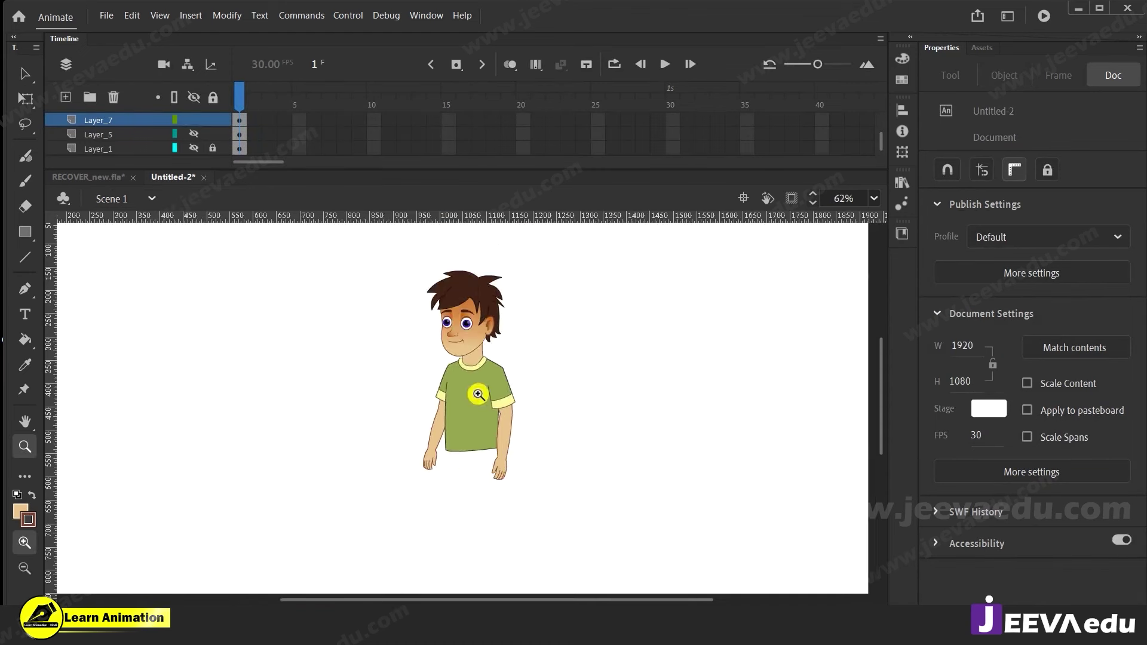
pyautogui.click(478, 394)
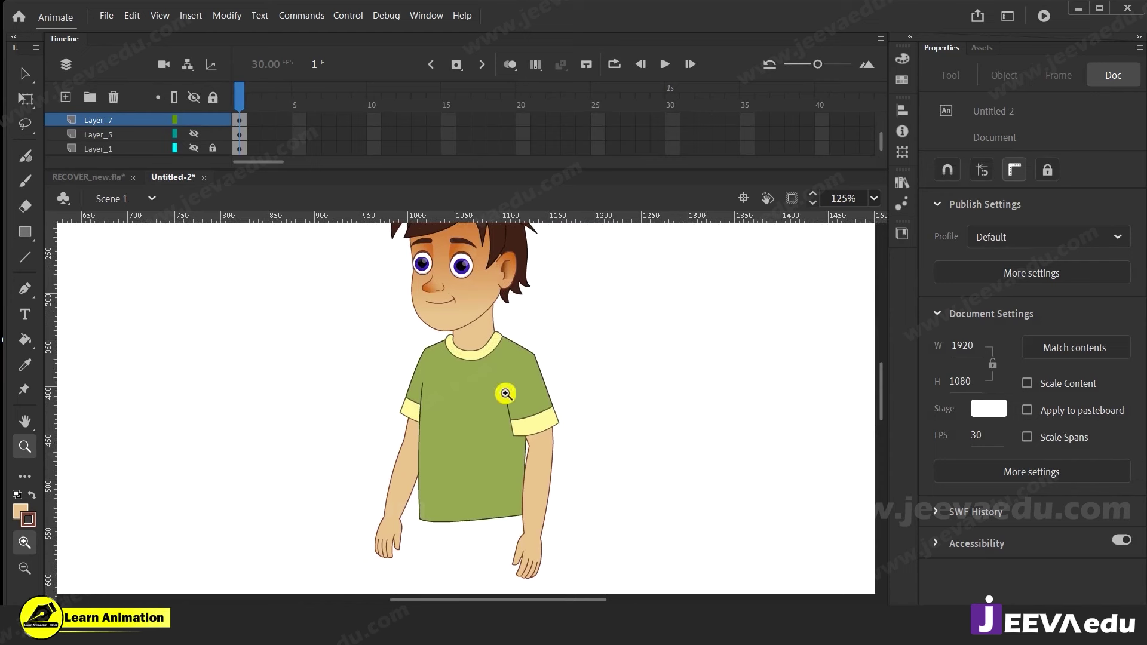
pyautogui.click(505, 377)
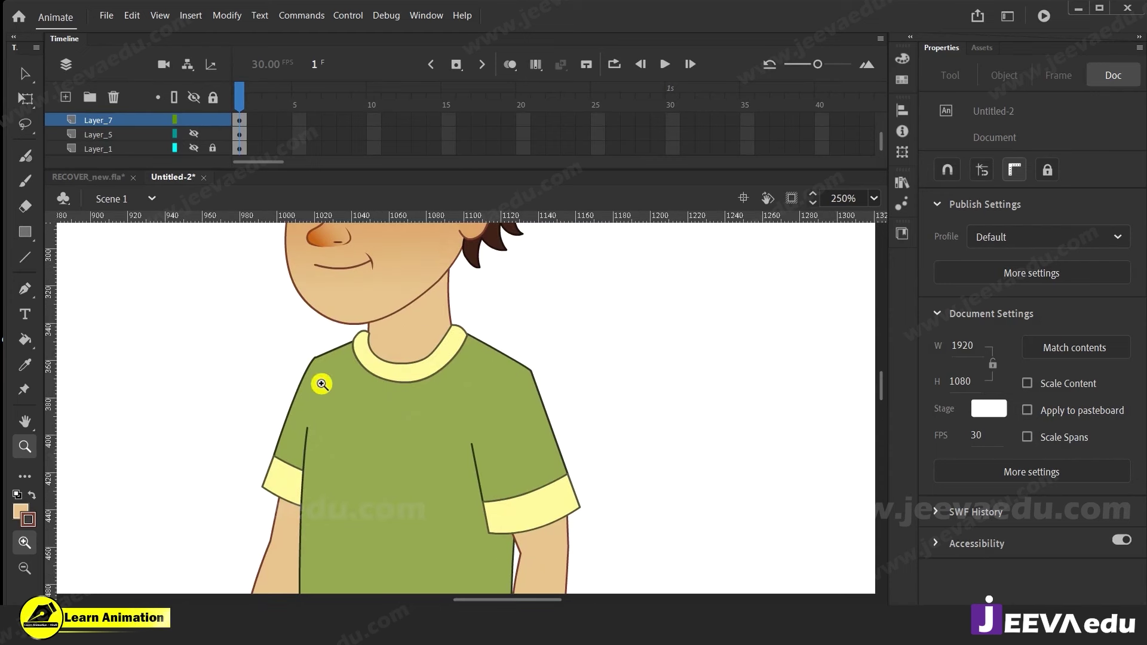
pyautogui.click(323, 384)
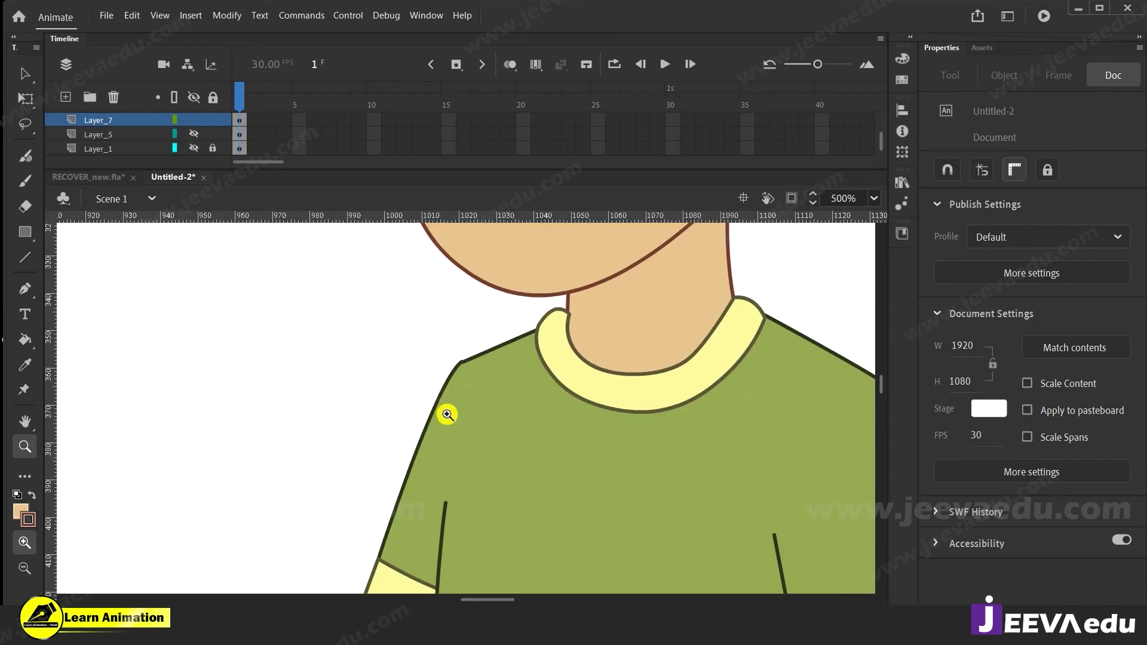
pyautogui.click(447, 414)
pyautogui.press('v')
pyautogui.press('Down')
pyautogui.press('Down')
pyautogui.press('Down')
pyautogui.press('Down')
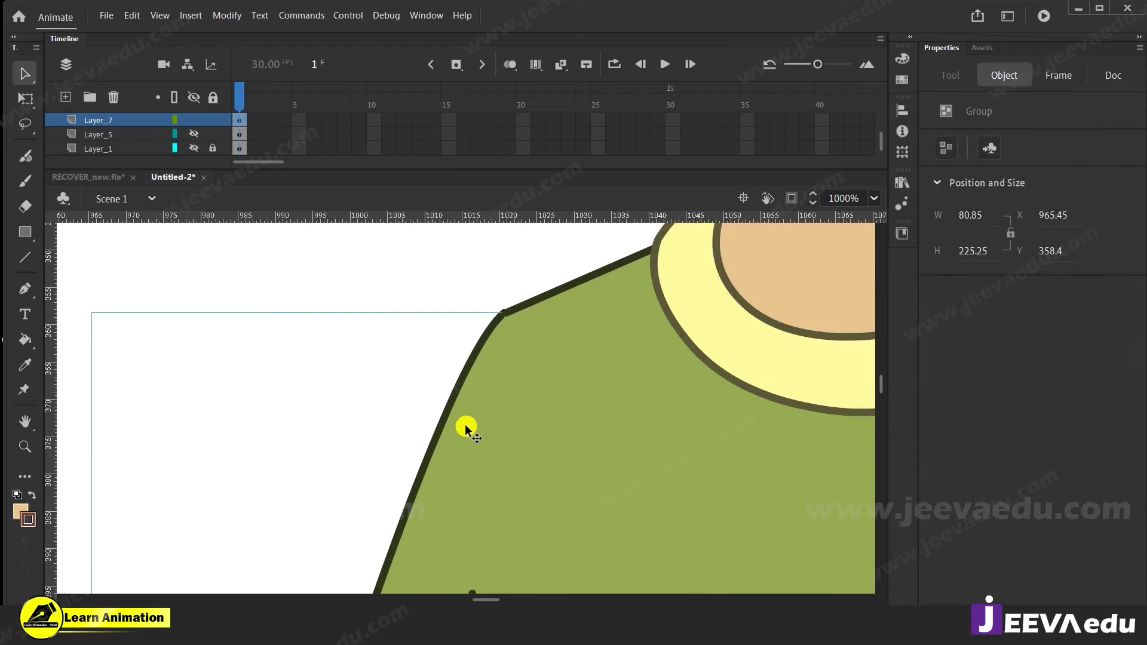
pyautogui.press('Up')
pyautogui.press('z')
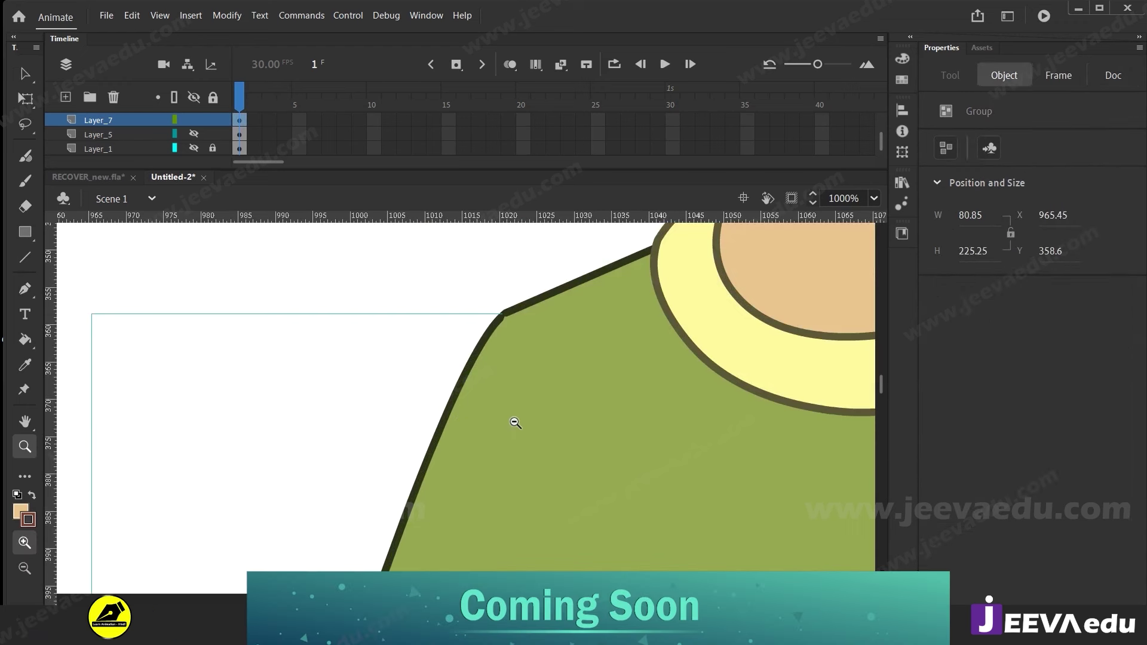
# Raise the shirt body's right shoulder corner and bend the shoulder line into an outward curve
pyautogui.keyDown('alt'); pyautogui.click(515, 421); pyautogui.keyUp('alt')
pyautogui.keyDown('alt'); pyautogui.click(514, 421); pyautogui.keyUp('alt')
pyautogui.click(507, 441)
pyautogui.moveTo(481, 435); pyautogui.dragTo(390, 448)
pyautogui.moveTo(517, 449); pyautogui.dragTo(457, 468)
pyautogui.press('v')
pyautogui.doubleClick(550, 327)
pyautogui.doubleClick(550, 325)
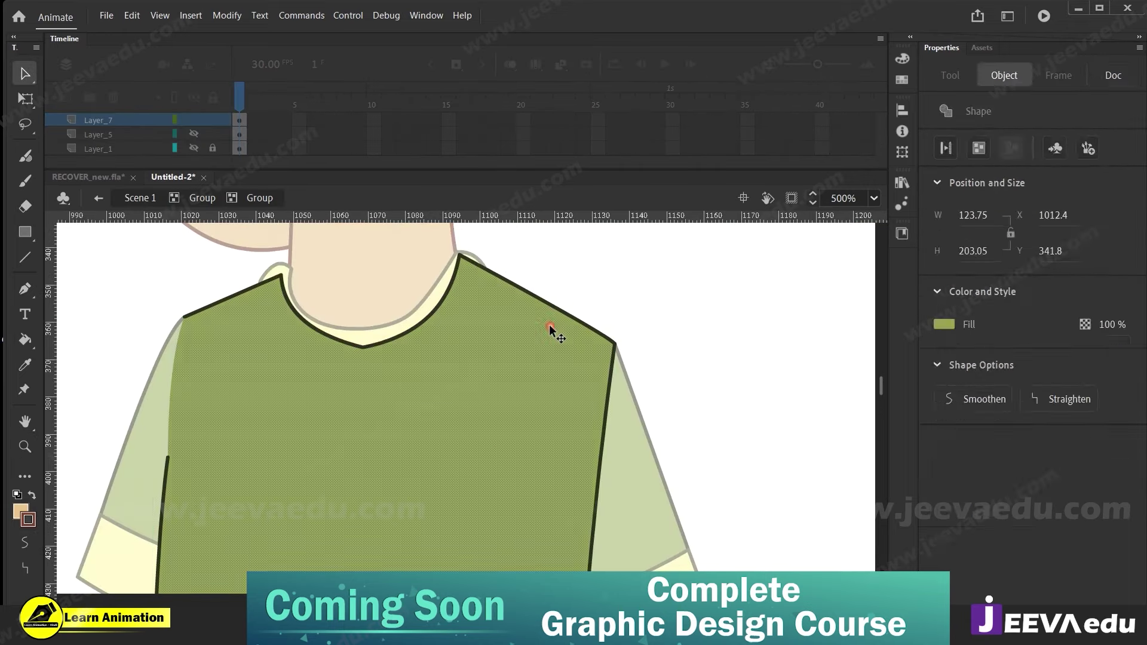
pyautogui.moveTo(614, 344); pyautogui.dragTo(572, 292)
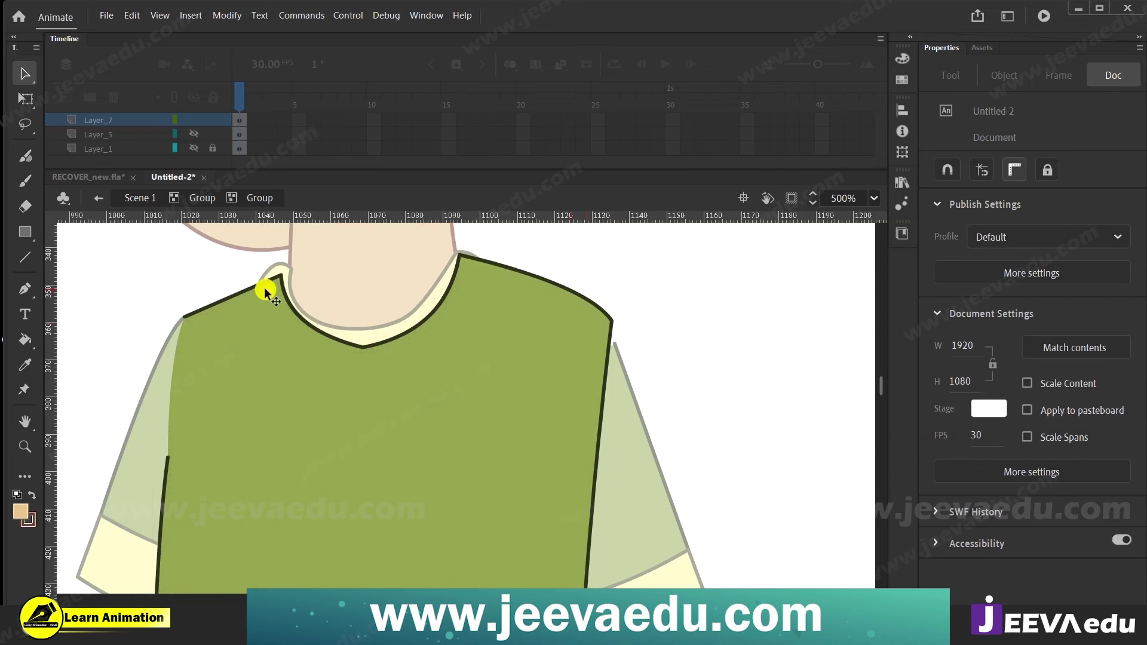
pyautogui.moveTo(607, 320); pyautogui.dragTo(612, 316)
pyautogui.doubleClick(620, 365)
pyautogui.doubleClick(620, 365)
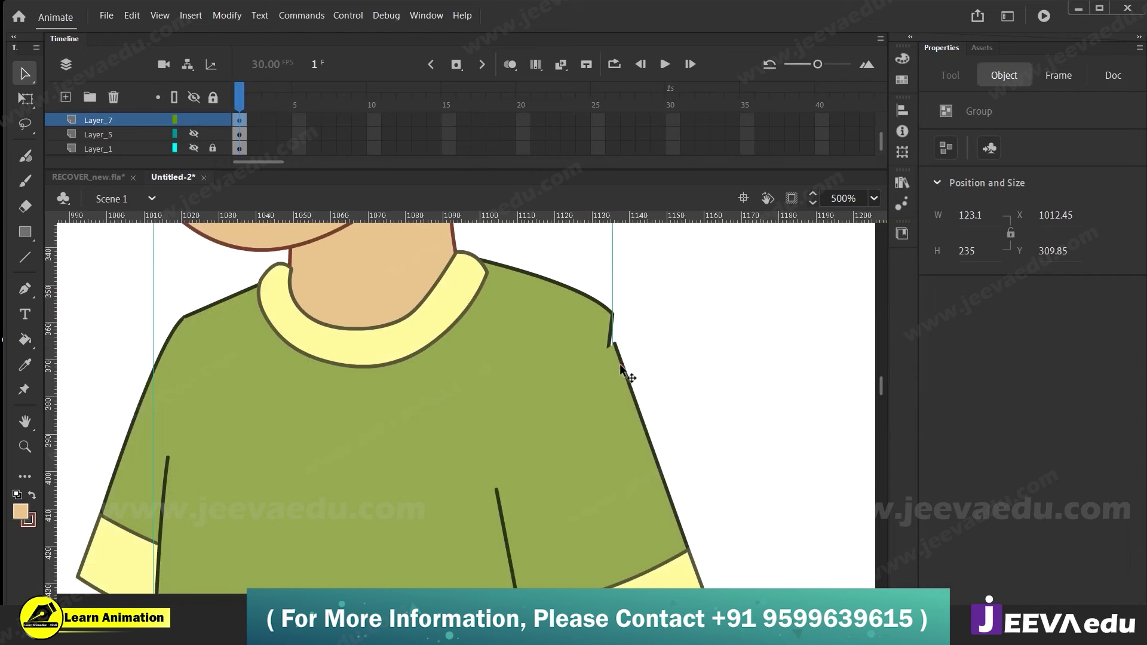
# Inside the right sleeve's group, move the top corner up to the shoulder and curve the sleeve's outer edge
pyautogui.doubleClick(620, 365)
pyautogui.click(621, 339)
pyautogui.doubleClick(616, 348)
pyautogui.click(620, 327)
pyautogui.moveTo(614, 345)
pyautogui.mouseDown()
pyautogui.moveTo(611, 316)
pyautogui.moveTo(624, 341)
pyautogui.mouseUp()
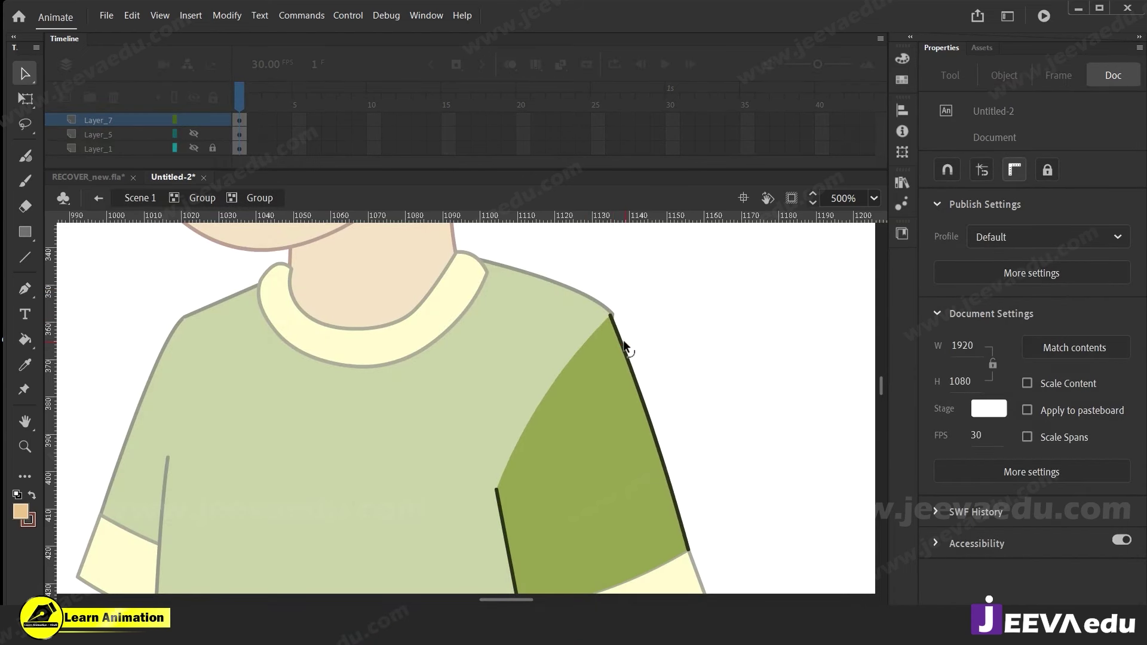
# Reopen the shirt body's group, lower its right shoulder corner slightly onto the sleeve outline, and return to the scene
pyautogui.doubleClick(573, 296)
pyautogui.doubleClick(572, 295)
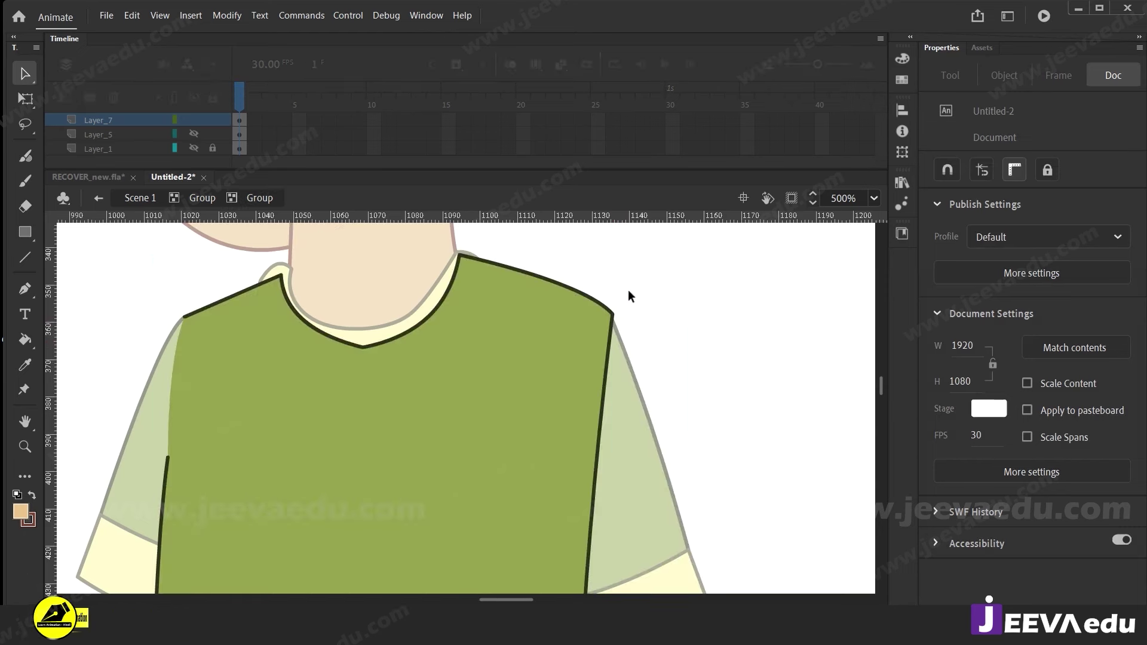
pyautogui.click(606, 316)
pyautogui.doubleClick(605, 316)
pyautogui.click(606, 289)
pyautogui.moveTo(613, 315); pyautogui.dragTo(611, 323)
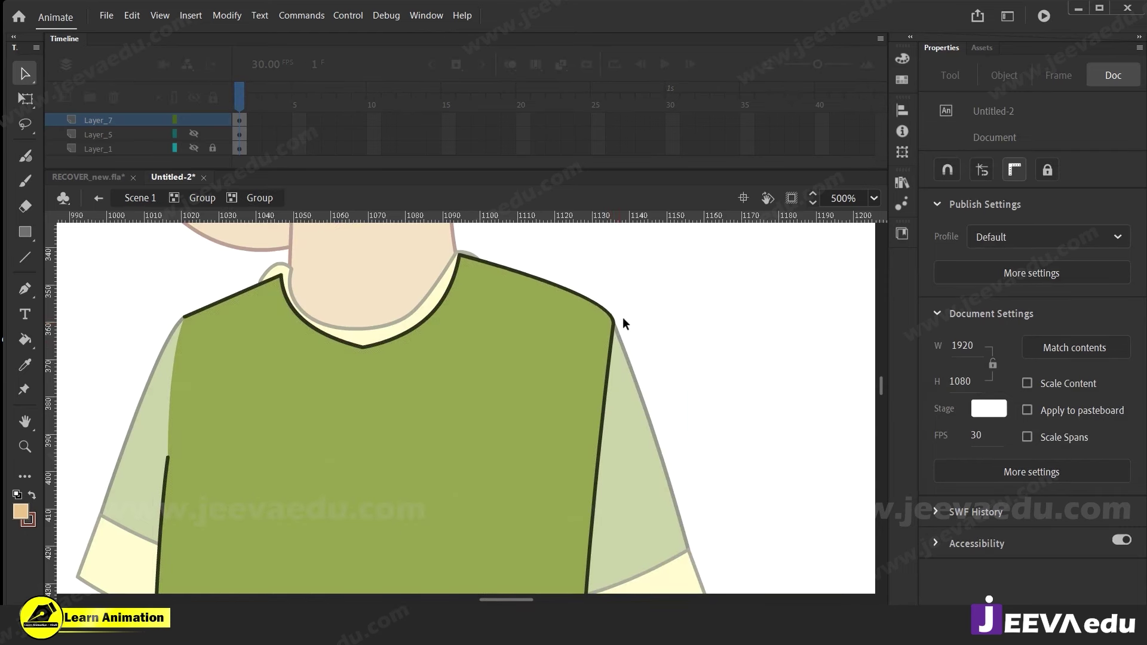
pyautogui.doubleClick(623, 317)
pyautogui.click(623, 364)
pyautogui.click(675, 387)
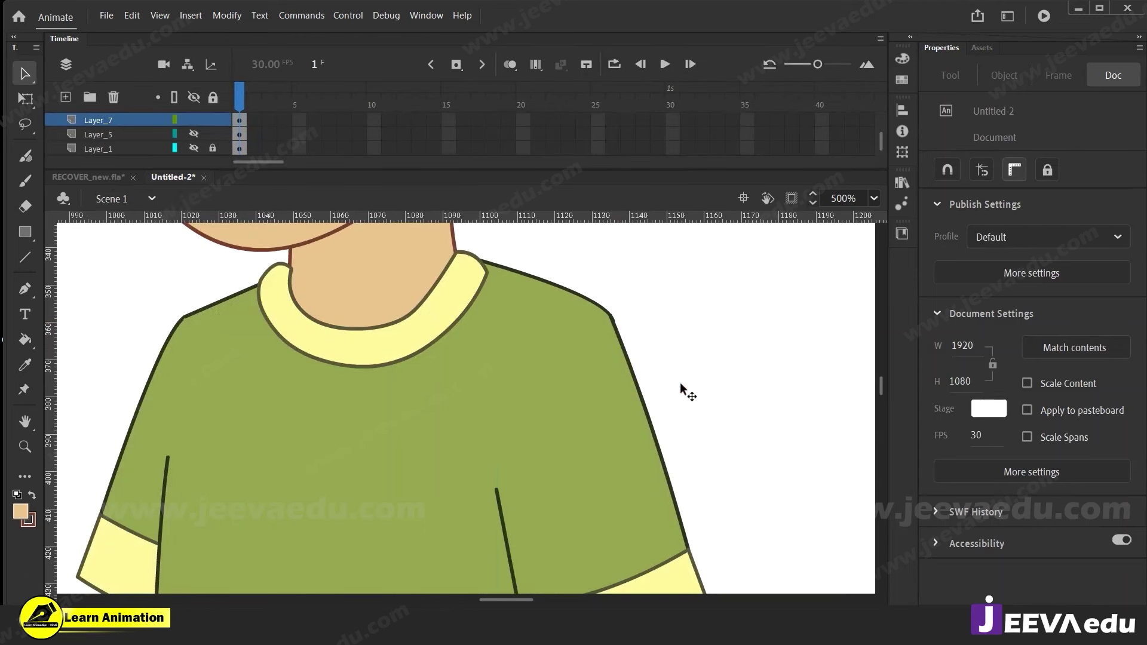
# Open the collar's group and move the outer corner of its right end up to the shoulder line
pyautogui.press('z')
pyautogui.keyDown('alt'); pyautogui.click(472, 443); pyautogui.keyUp('alt')
pyautogui.keyDown('alt'); pyautogui.click(472, 443); pyautogui.keyUp('alt')
pyautogui.click(479, 398)
pyautogui.click(479, 399)
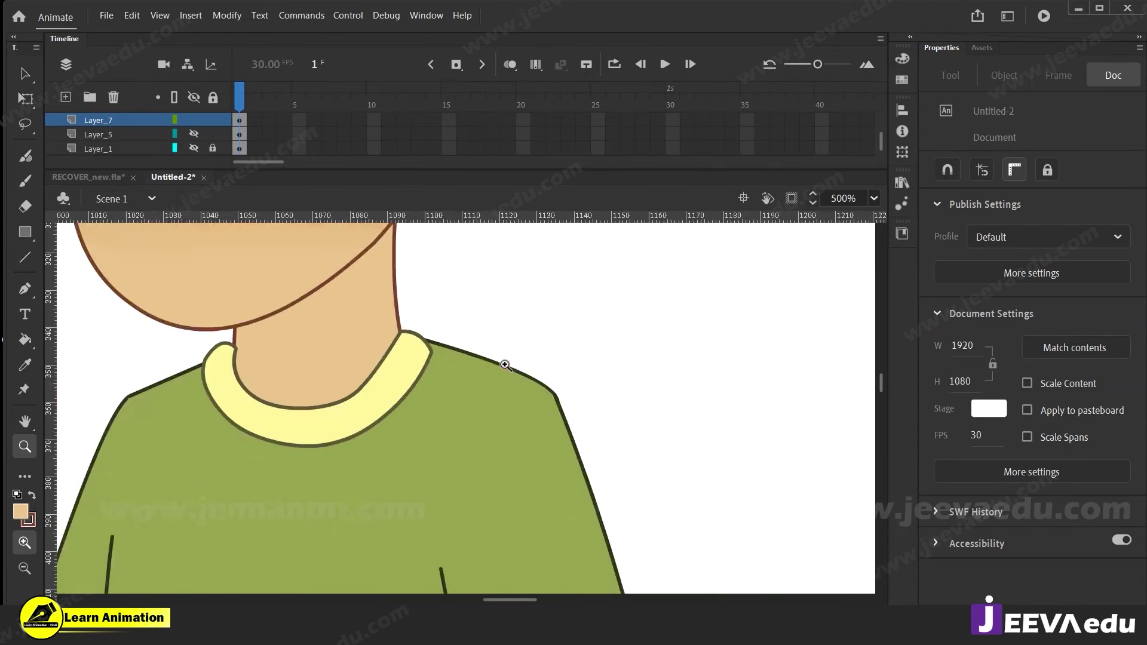
pyautogui.click(436, 376)
pyautogui.press('v')
pyautogui.doubleClick(422, 380)
pyautogui.click(422, 380)
pyautogui.doubleClick(423, 382)
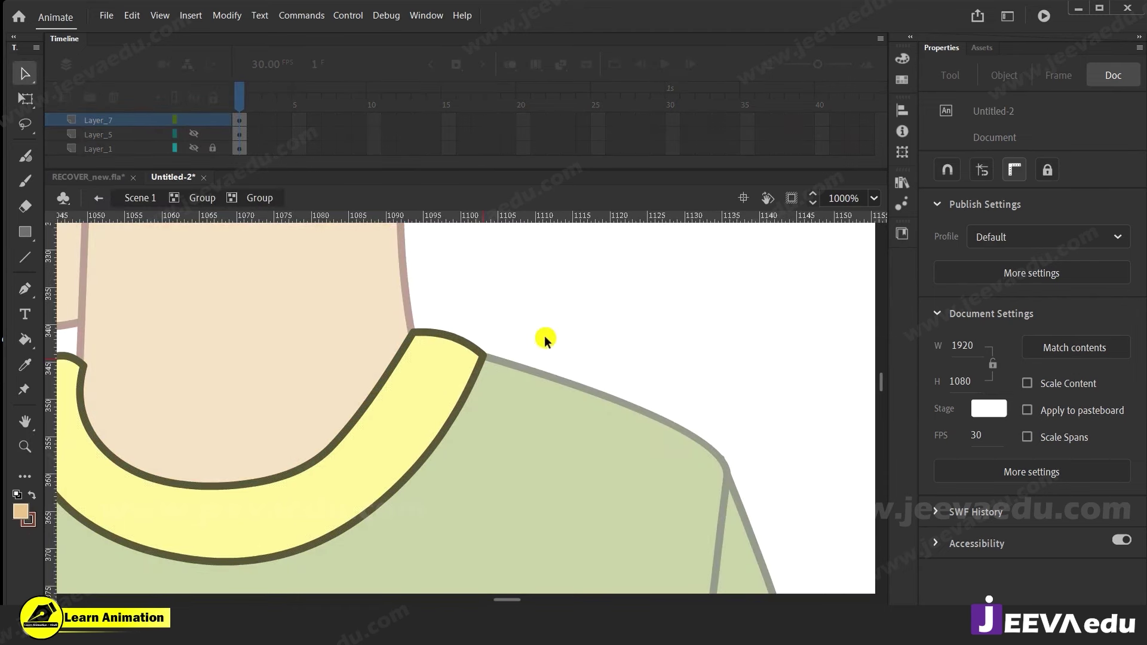
# Return to the main scene and examine the whole character's proportions and outlines
pyautogui.press('z')
pyautogui.keyDown('alt'); pyautogui.click(514, 353); pyautogui.keyUp('alt')
pyautogui.keyDown('alt'); pyautogui.click(512, 365); pyautogui.keyUp('alt')
pyautogui.keyDown('alt'); pyautogui.click(508, 401); pyautogui.keyUp('alt')
pyautogui.moveTo(508, 411); pyautogui.dragTo(530, 372)
pyautogui.press('v')
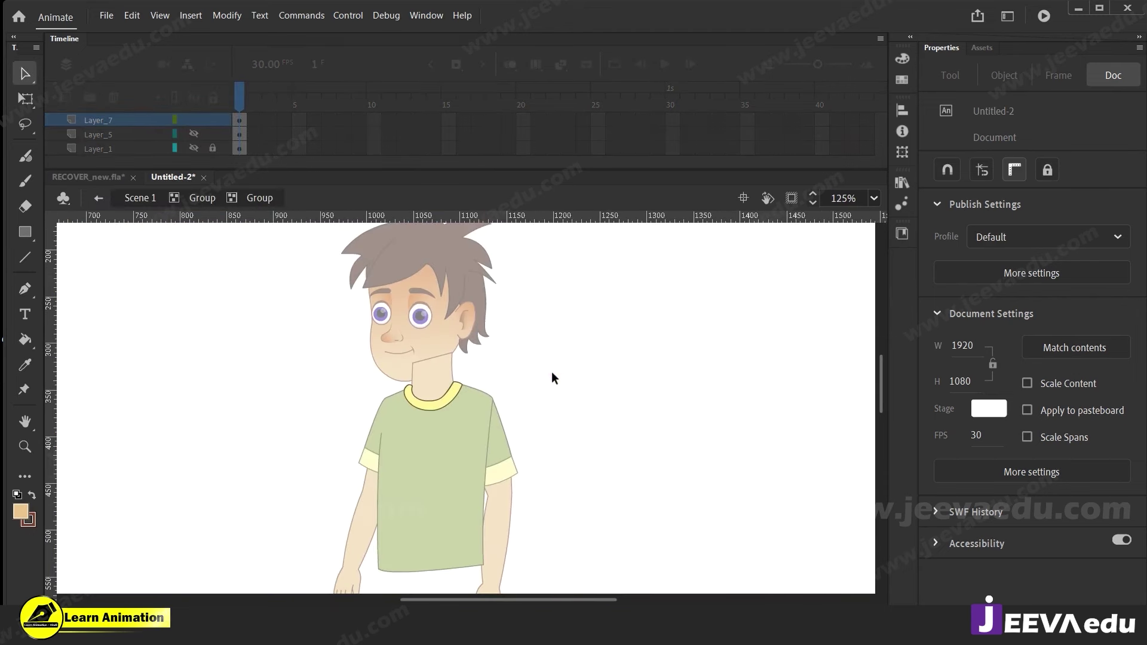
pyautogui.doubleClick(551, 372)
pyautogui.doubleClick(551, 371)
pyautogui.press('z')
pyautogui.keyDown('alt'); pyautogui.click(472, 448); pyautogui.keyUp('alt')
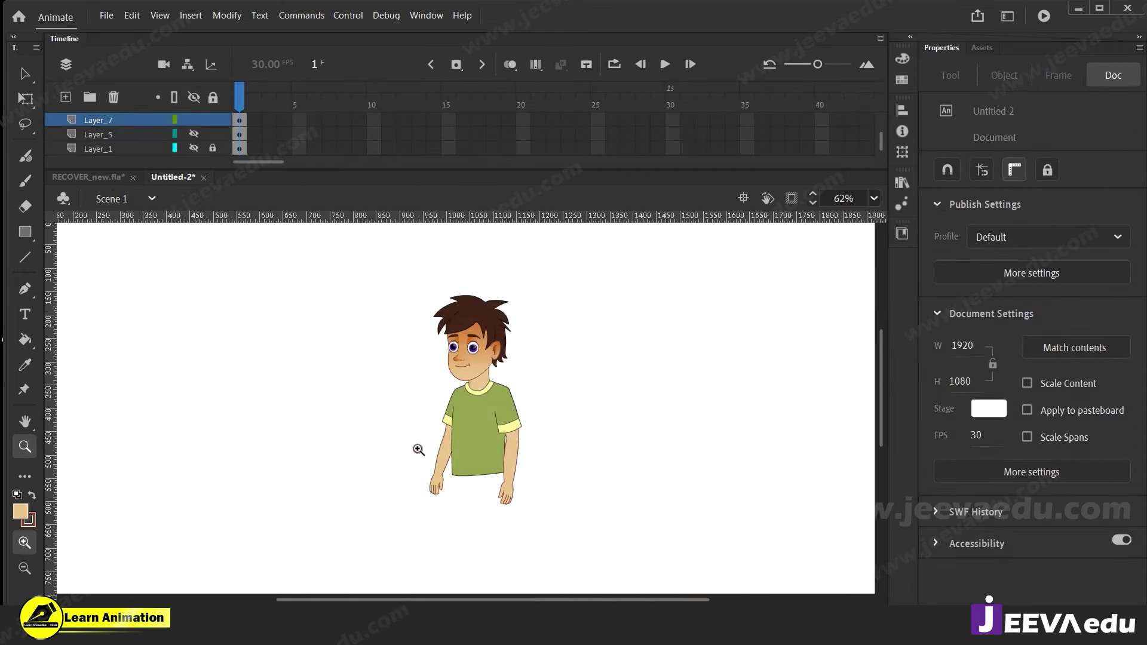
# Reshape the collar's left end by moving its inner tip outward and flattening the rounded top edge
pyautogui.click(485, 400)
pyautogui.click(454, 396)
pyautogui.click(441, 403)
pyautogui.click(495, 434)
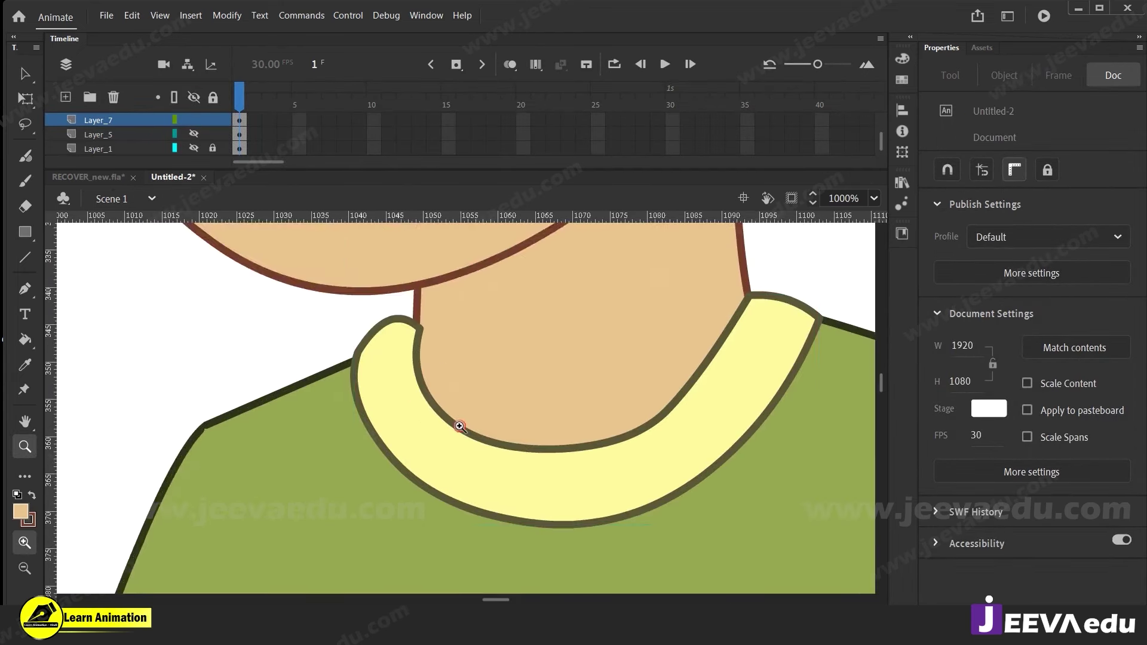
pyautogui.press('v')
pyautogui.doubleClick(410, 409)
pyautogui.doubleClick(410, 406)
pyautogui.click(331, 346)
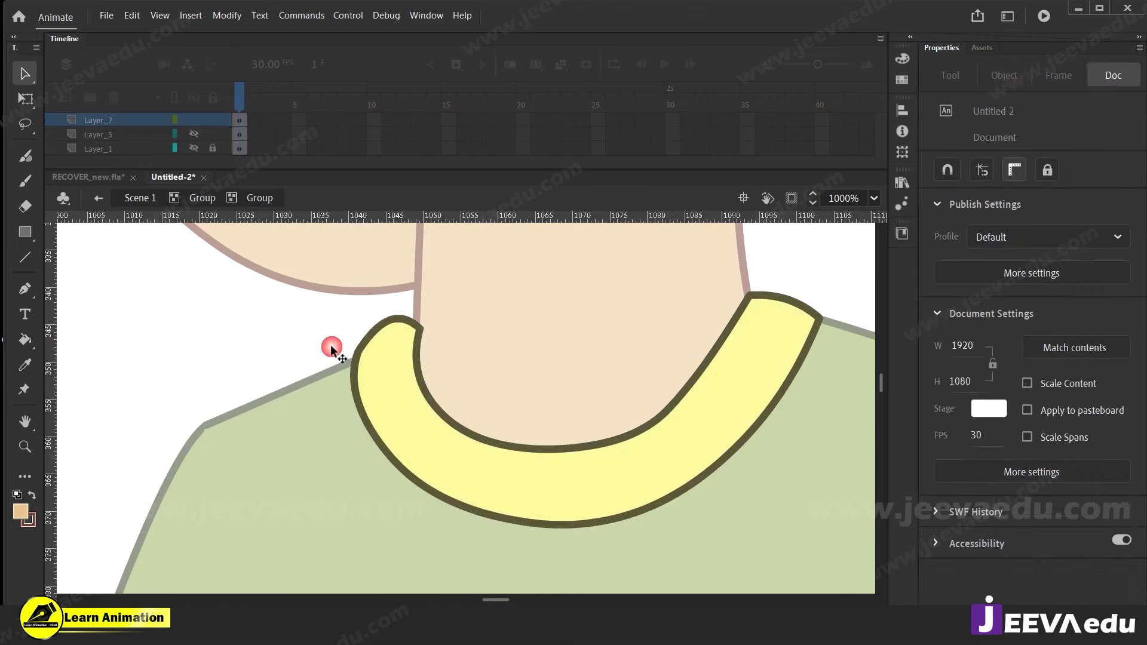
pyautogui.moveTo(419, 328); pyautogui.dragTo(411, 328)
pyautogui.doubleClick(353, 328)
pyautogui.click(353, 330)
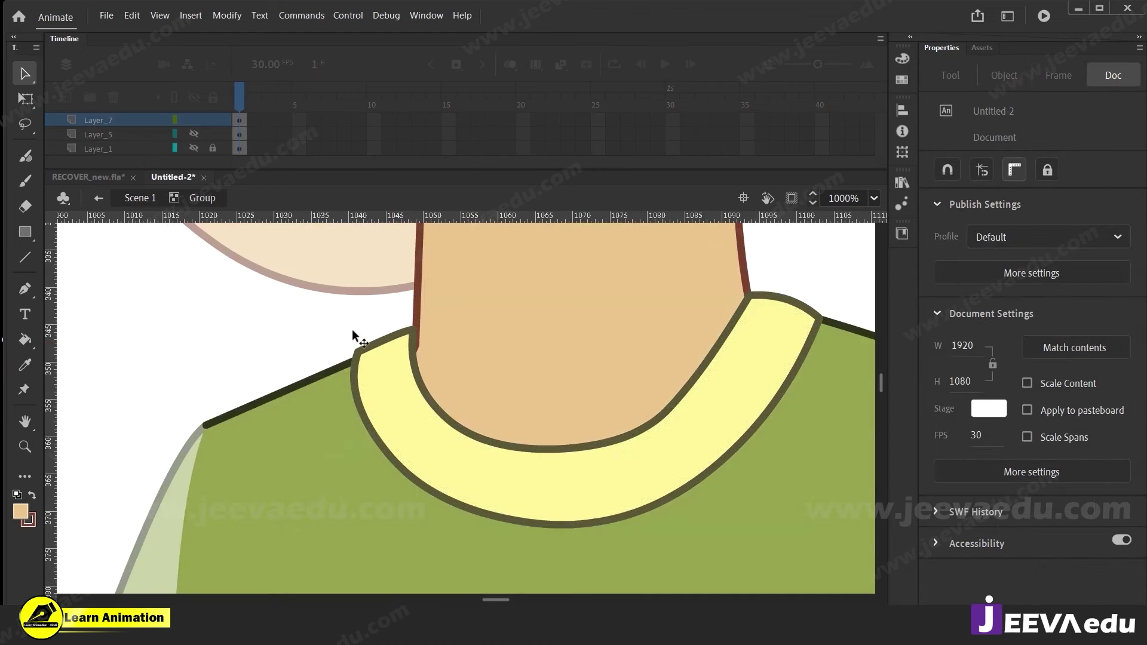
# Open the neck shape inside its nested group and set the Line tool's stroke color to red
pyautogui.press('z')
pyautogui.keyDown('alt'); pyautogui.click(472, 379); pyautogui.keyUp('alt')
pyautogui.press('v')
pyautogui.click(464, 416)
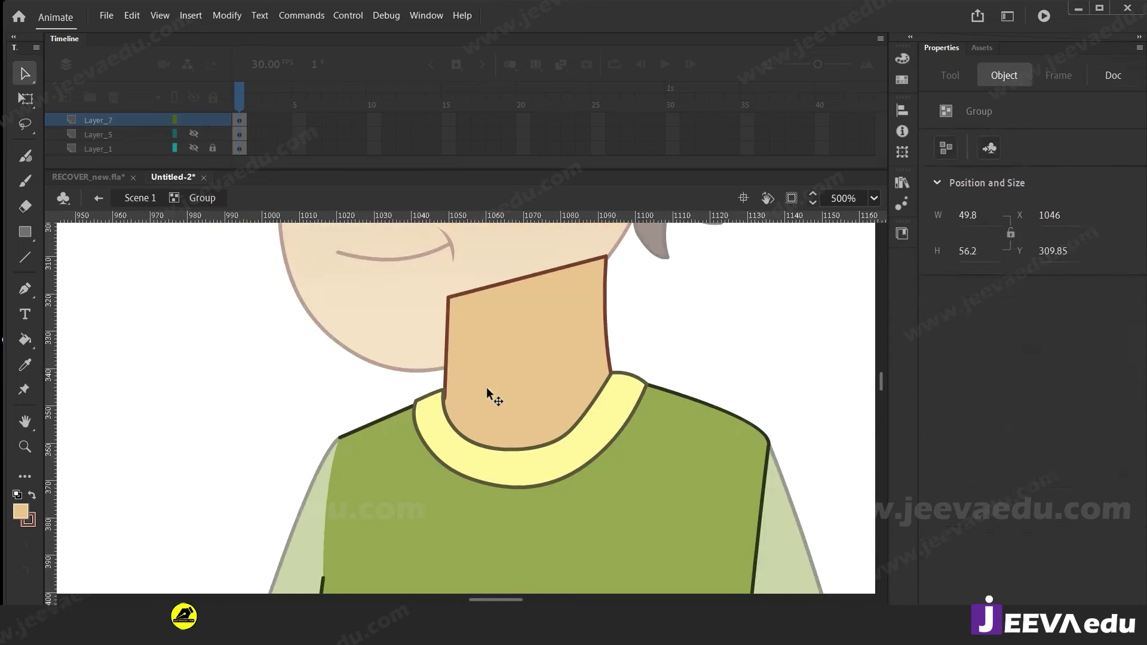
pyautogui.doubleClick(387, 380)
pyautogui.click(558, 374)
pyautogui.click(561, 331)
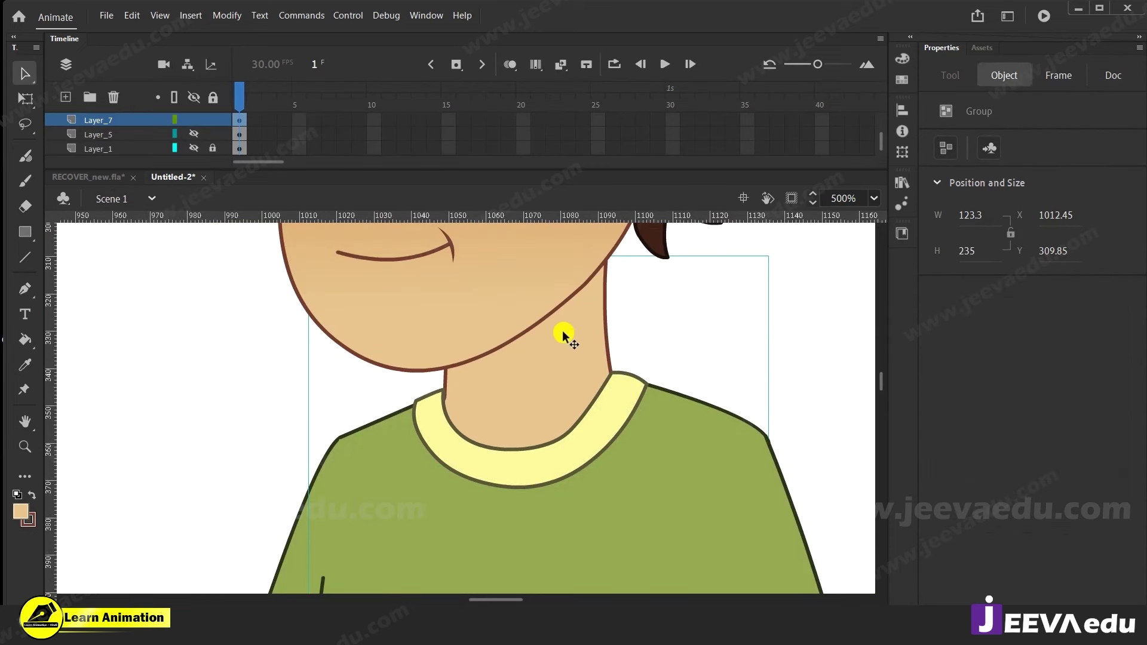
pyautogui.doubleClick(544, 359)
pyautogui.doubleClick(543, 360)
pyautogui.click(667, 339)
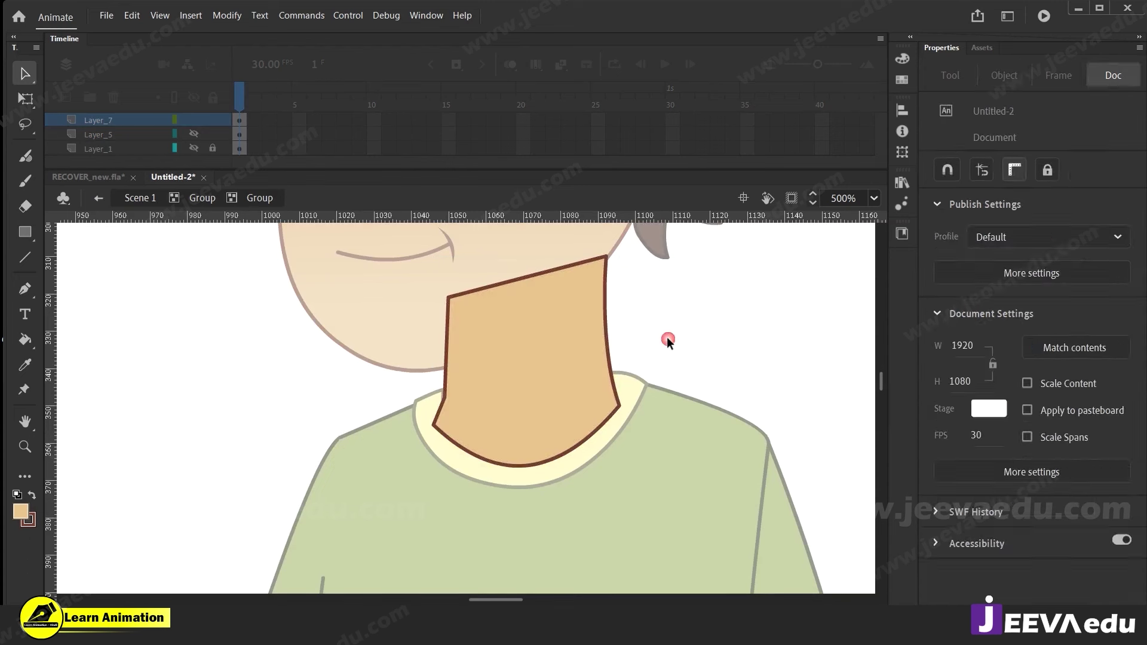
pyautogui.press('n')
pyautogui.click(948, 217)
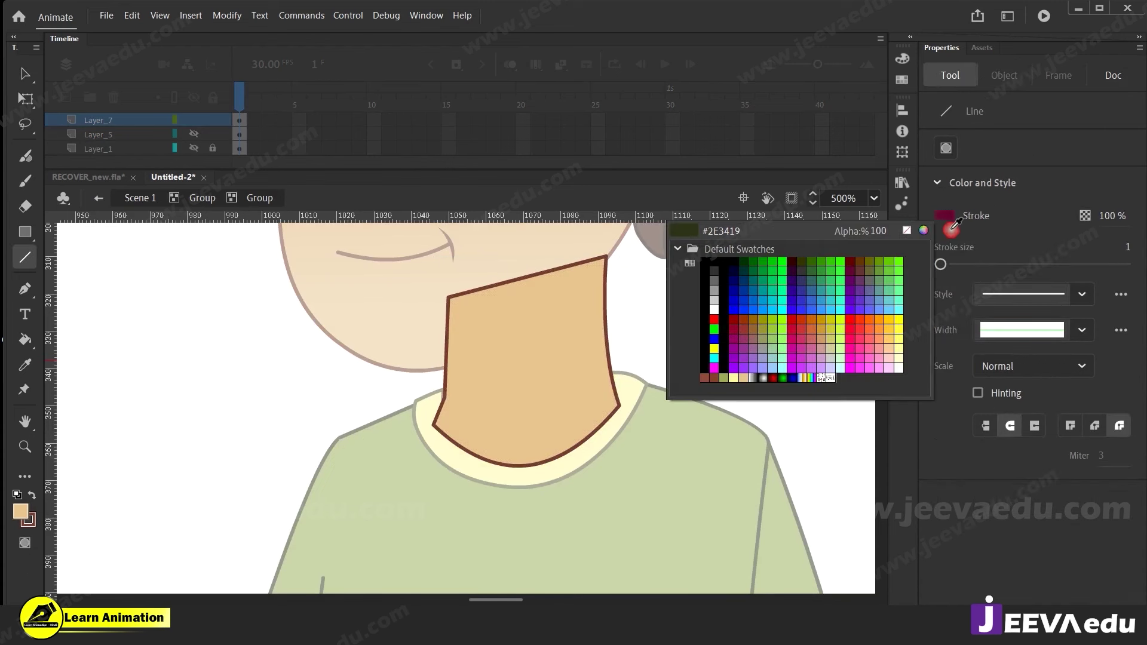
pyautogui.click(712, 326)
pyautogui.moveTo(544, 336); pyautogui.dragTo(650, 327)
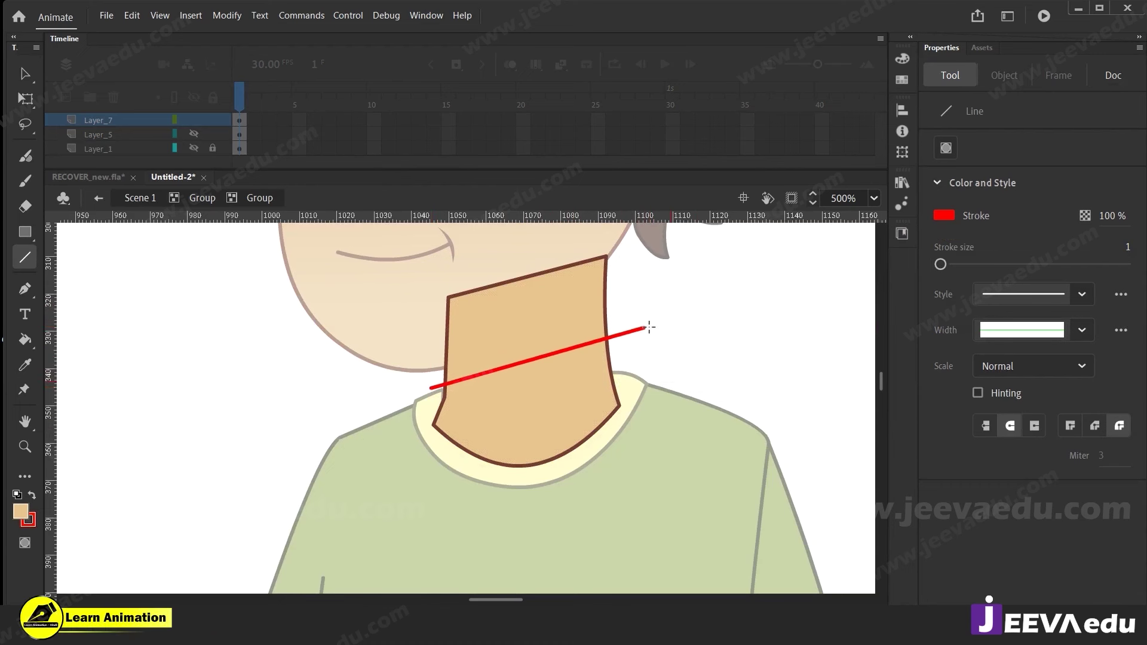
pyautogui.press('v')
pyautogui.moveTo(535, 357); pyautogui.dragTo(528, 349)
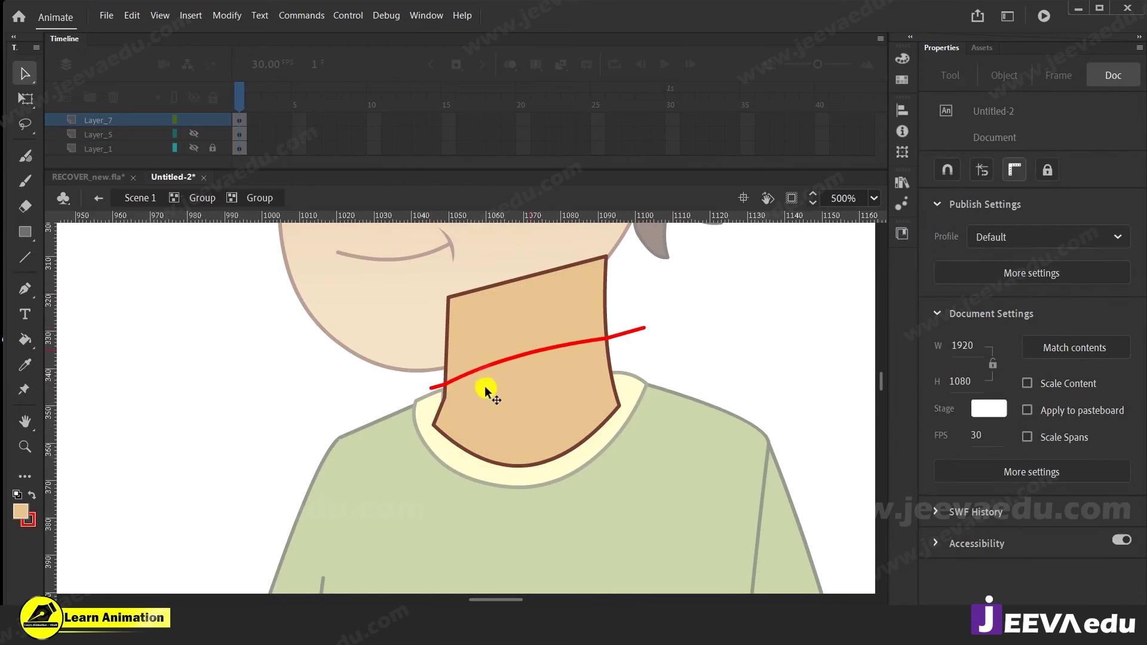
pyautogui.hotkey('ctrl', 'z')
pyautogui.hotkey('ctrl', 'z')
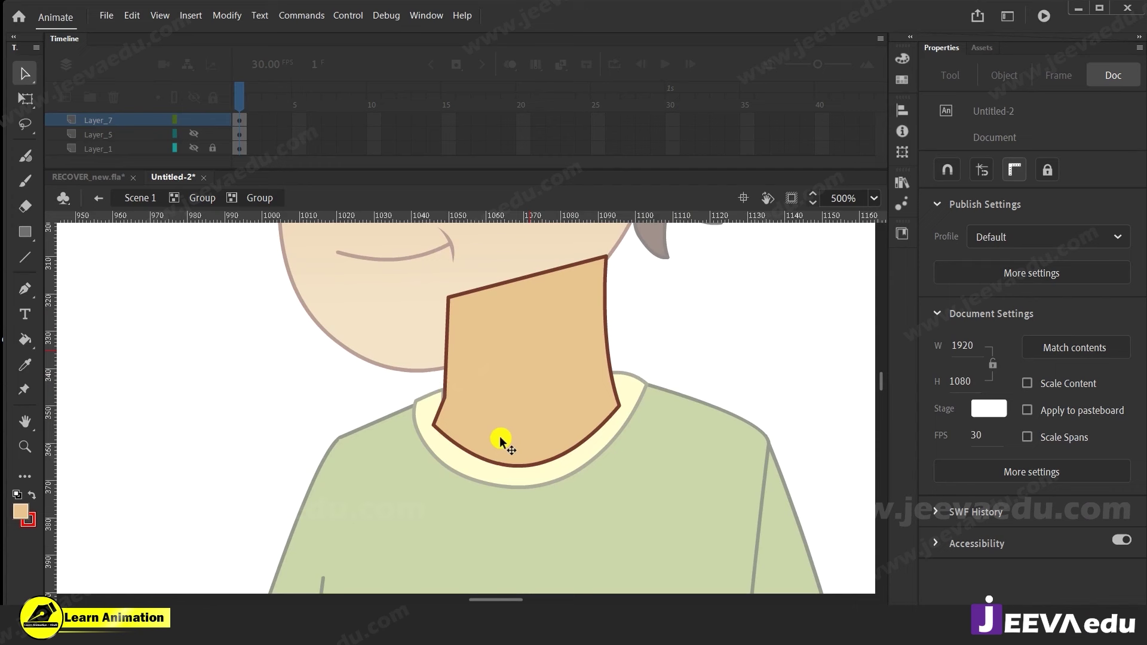
# Draw a red dividing line across the neck from its lower left corner up to the right edge, and bow it slightly upward
pyautogui.press('n')
pyautogui.moveTo(430, 420); pyautogui.dragTo(632, 327)
pyautogui.press('v')
# Fill the neck area above the red line with a darker skin tone, #C7A97B
pyautogui.click(512, 337)
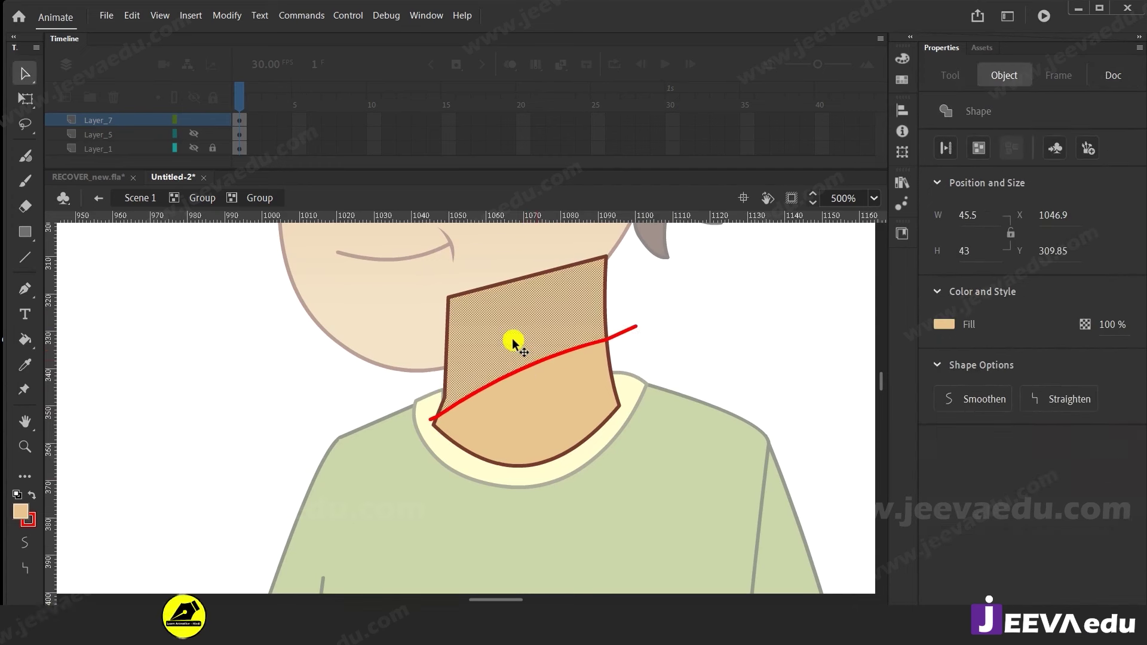
pyautogui.press('k')
pyautogui.click(20, 509)
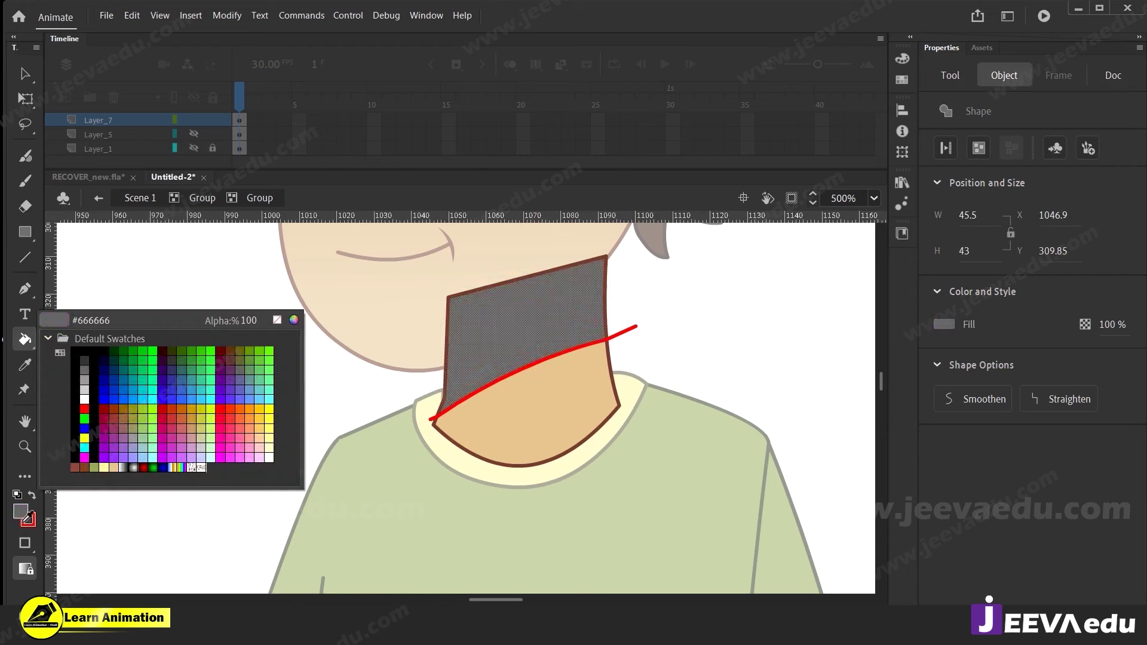
pyautogui.click(292, 321)
pyautogui.moveTo(612, 234); pyautogui.dragTo(618, 257)
pyautogui.press('Return')
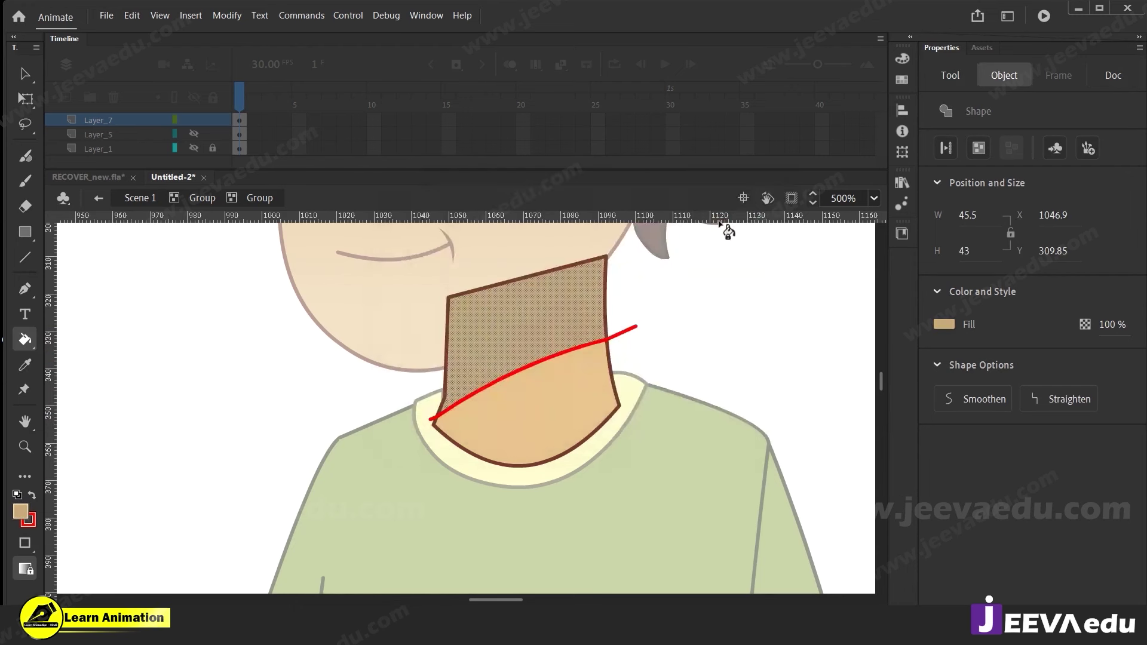
# Delete the red dividing line from the neck and return to the main scene
pyautogui.press('v')
pyautogui.click(654, 350)
pyautogui.click(576, 349)
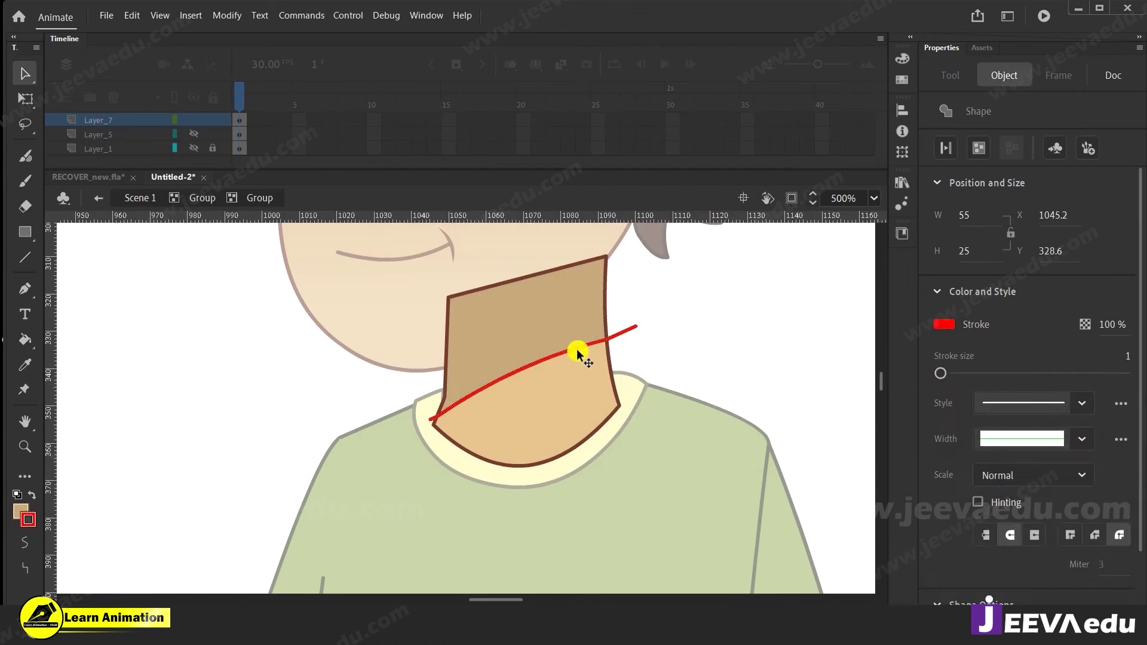
pyautogui.press('Delete')
pyautogui.doubleClick(658, 382)
pyautogui.click(661, 364)
pyautogui.doubleClick(662, 365)
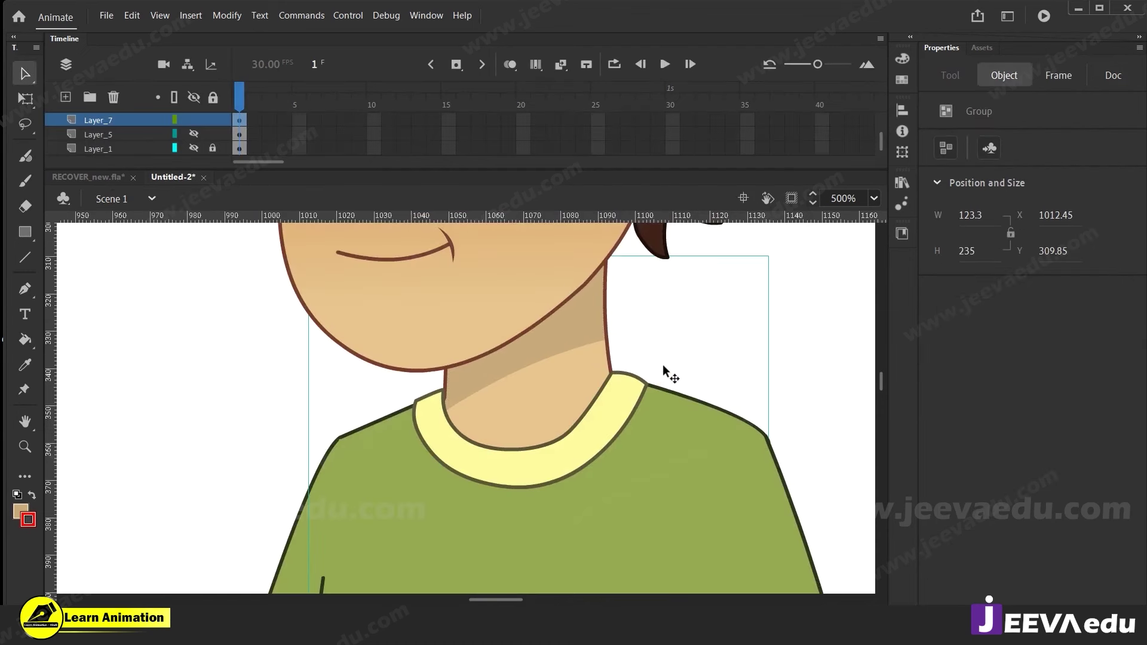
# Reopen the neck shape, recolor its upper shadow area to the more saturated #DEAC61, and return to the main scene
pyautogui.doubleClick(559, 332)
pyautogui.doubleClick(560, 332)
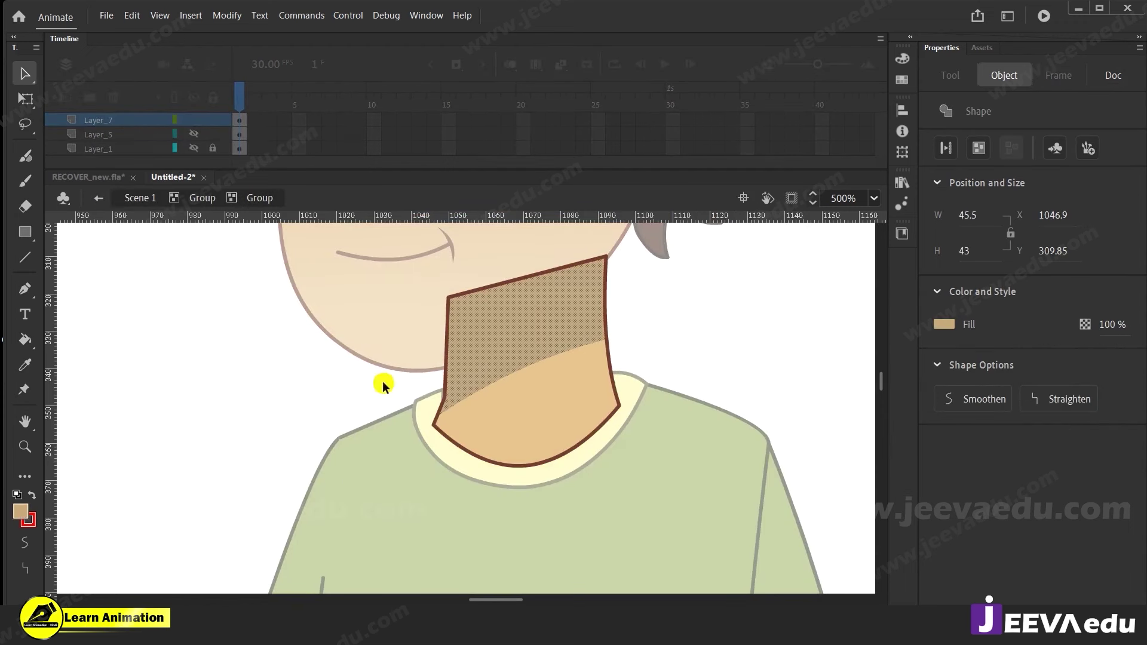
pyautogui.click(22, 517)
pyautogui.click(294, 322)
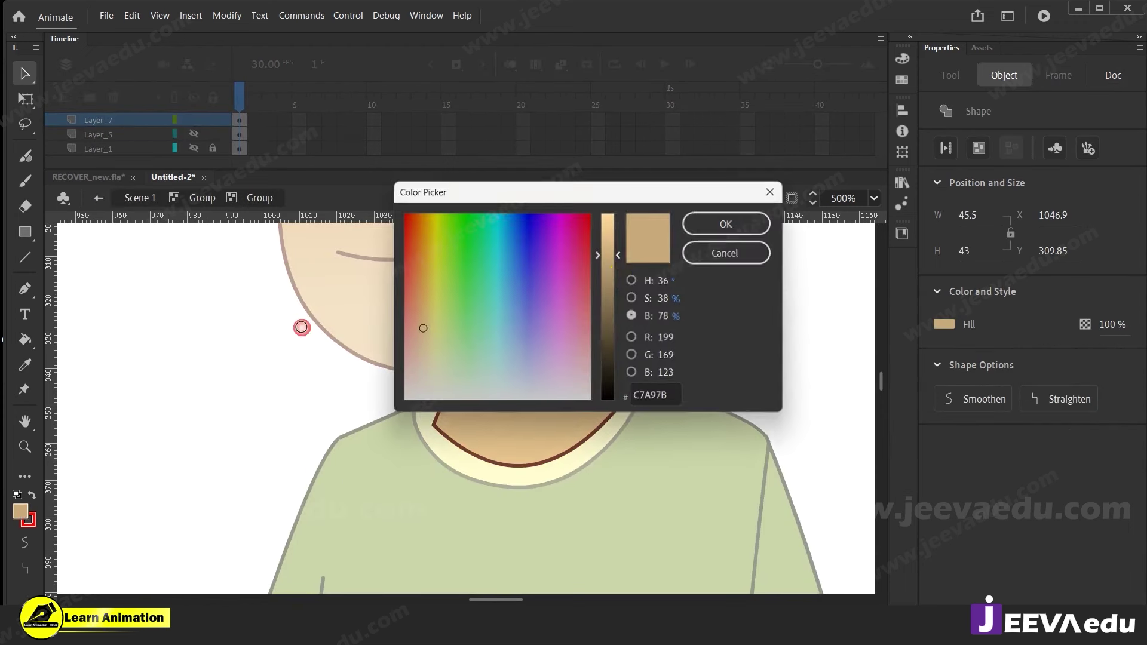
pyautogui.click(634, 281)
pyautogui.moveTo(494, 239); pyautogui.dragTo(505, 245)
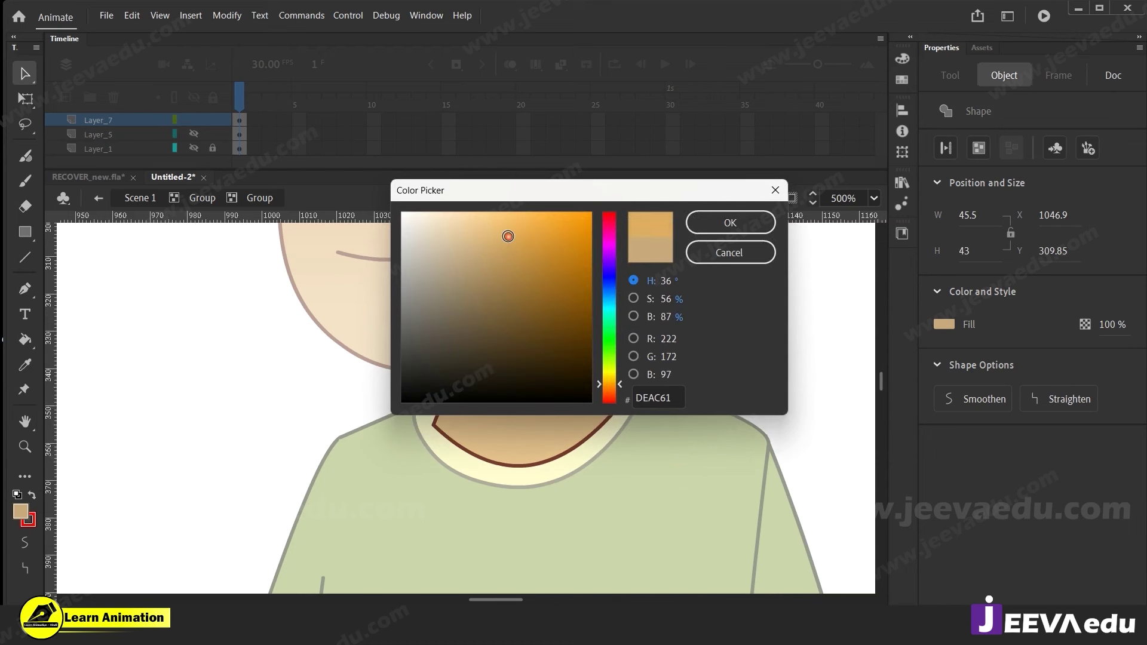
pyautogui.click(740, 225)
pyautogui.click(685, 348)
pyautogui.doubleClick(684, 349)
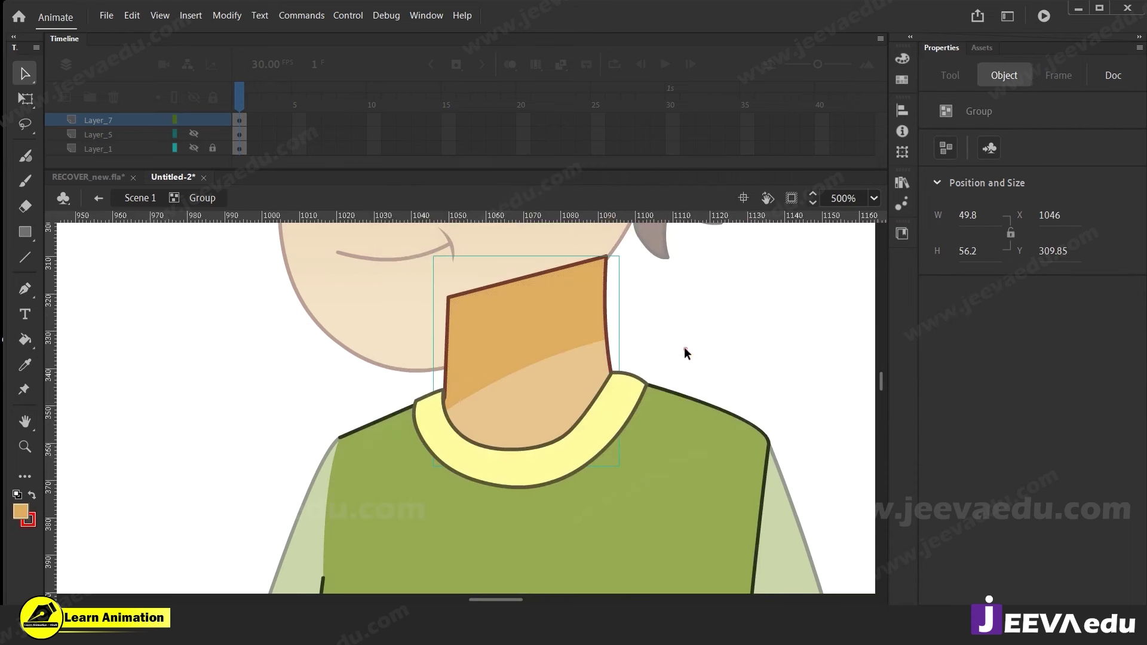
pyautogui.doubleClick(685, 349)
# Reopen the neck shape, change the shadow fill to a slightly lighter, less saturated orange-tan, and leave the shape
pyautogui.click(558, 342)
pyautogui.doubleClick(558, 342)
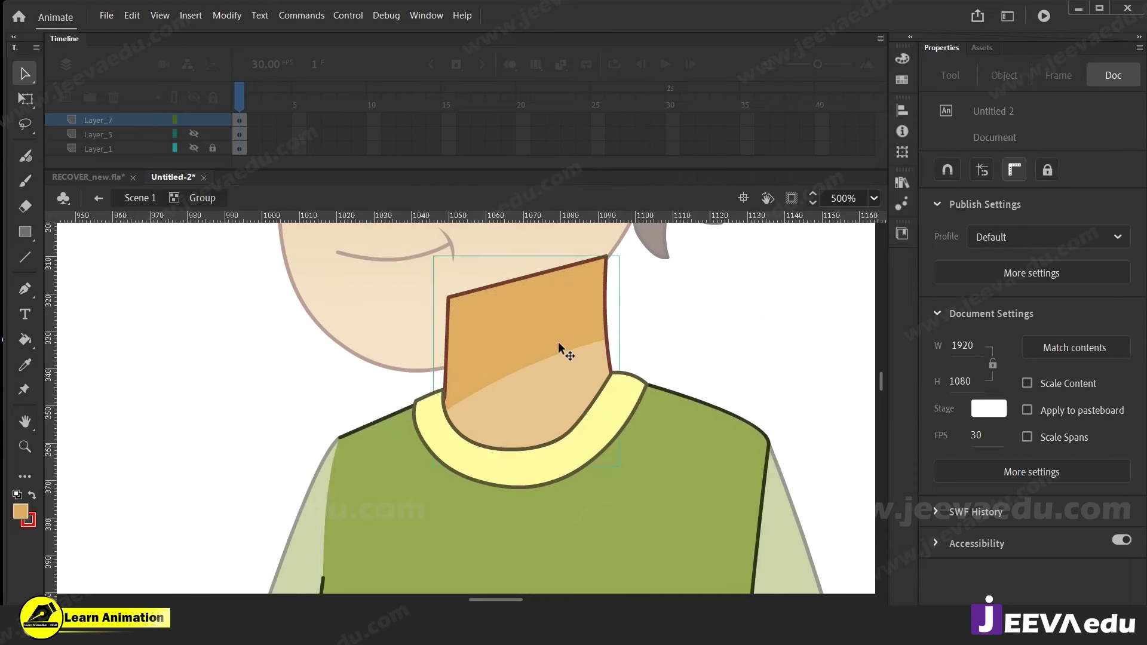
pyautogui.doubleClick(558, 342)
pyautogui.click(21, 511)
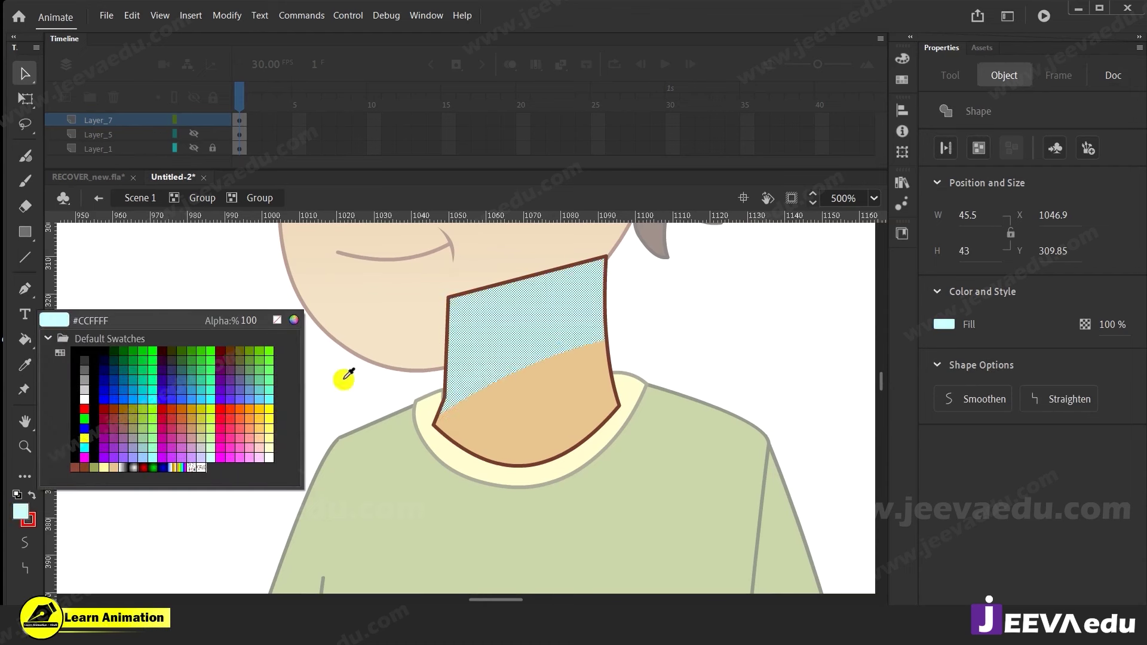
pyautogui.click(295, 321)
pyautogui.moveTo(508, 238); pyautogui.dragTo(496, 232)
pyautogui.click(711, 219)
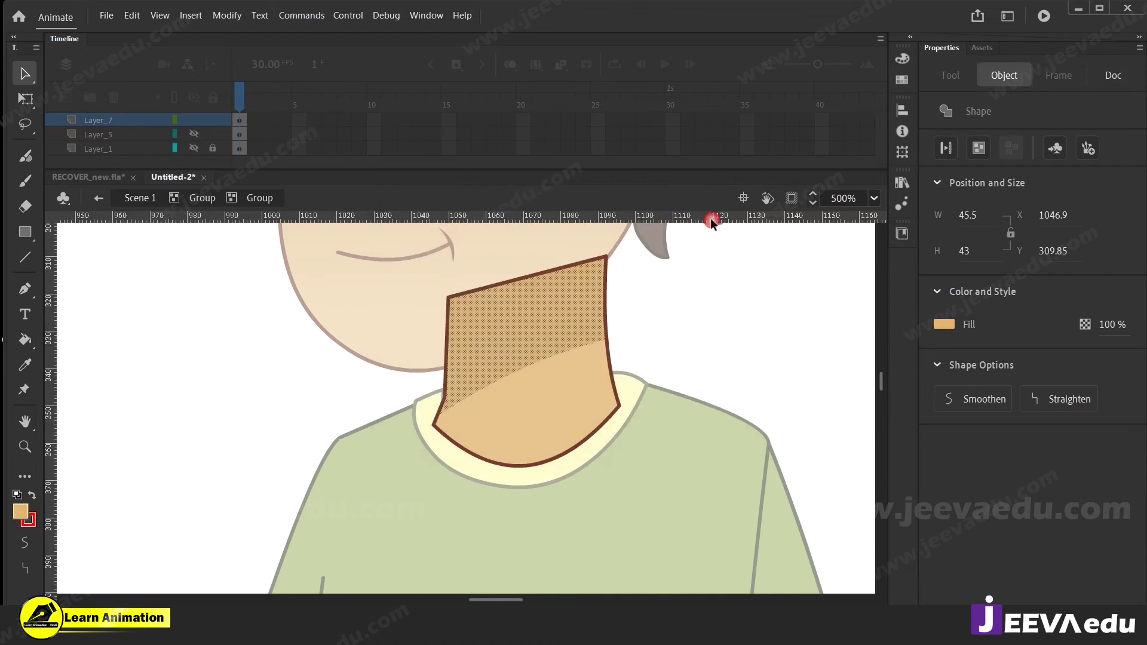
pyautogui.click(692, 321)
pyautogui.doubleClick(170, 281)
pyautogui.click(319, 366)
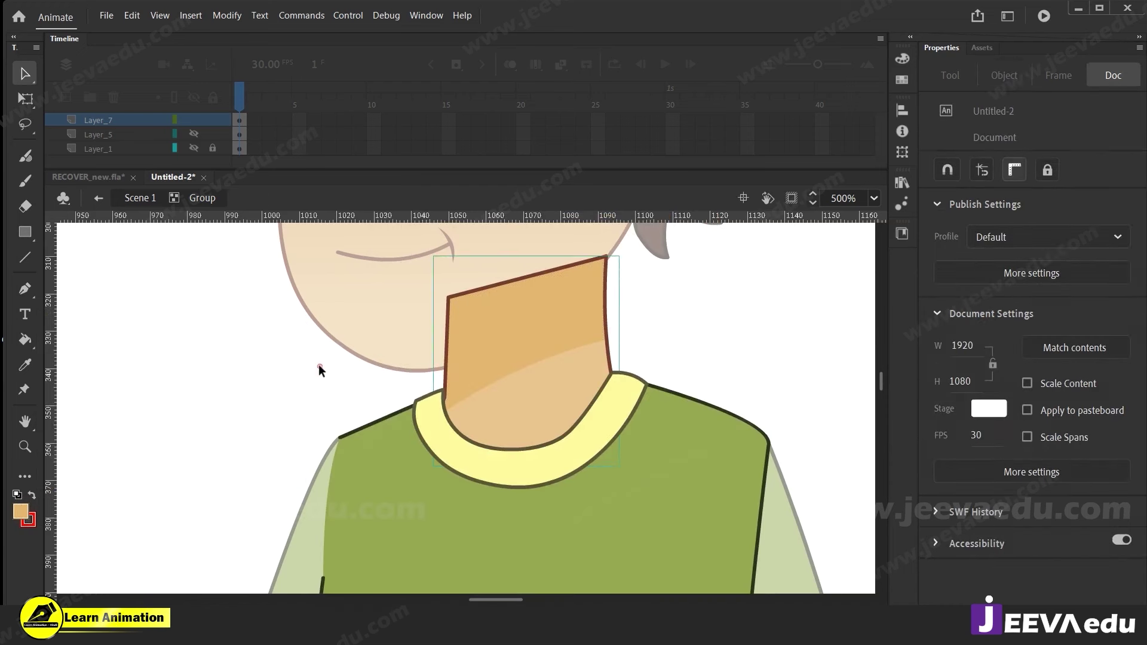
# Examine the neck shadow up close and against the whole character
pyautogui.click(543, 353)
pyautogui.press('z')
pyautogui.hotkey('ctrl', '-')
pyautogui.hotkey('ctrl', '-')
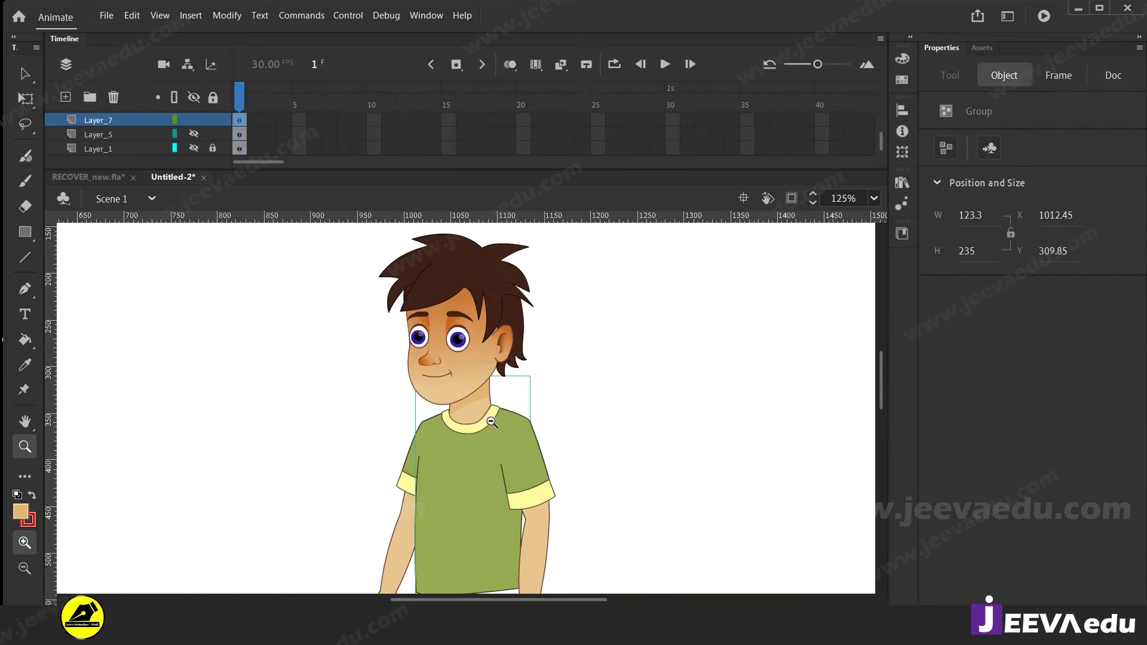
pyautogui.hotkey('ctrl', '=')
pyautogui.hotkey('ctrl', '=')
pyautogui.click(460, 411)
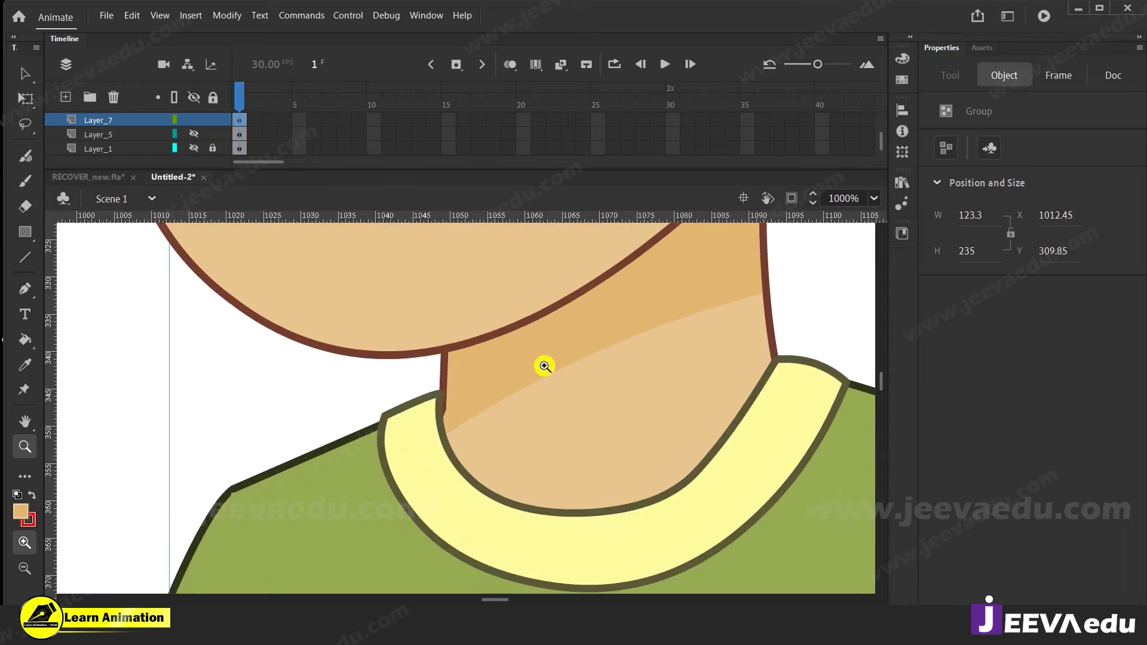
pyautogui.keyDown('alt'); pyautogui.click(543, 370); pyautogui.keyUp('alt')
pyautogui.keyDown('alt'); pyautogui.click(528, 407); pyautogui.keyUp('alt')
pyautogui.keyDown('alt'); pyautogui.click(477, 424); pyautogui.keyUp('alt')
pyautogui.click(452, 433)
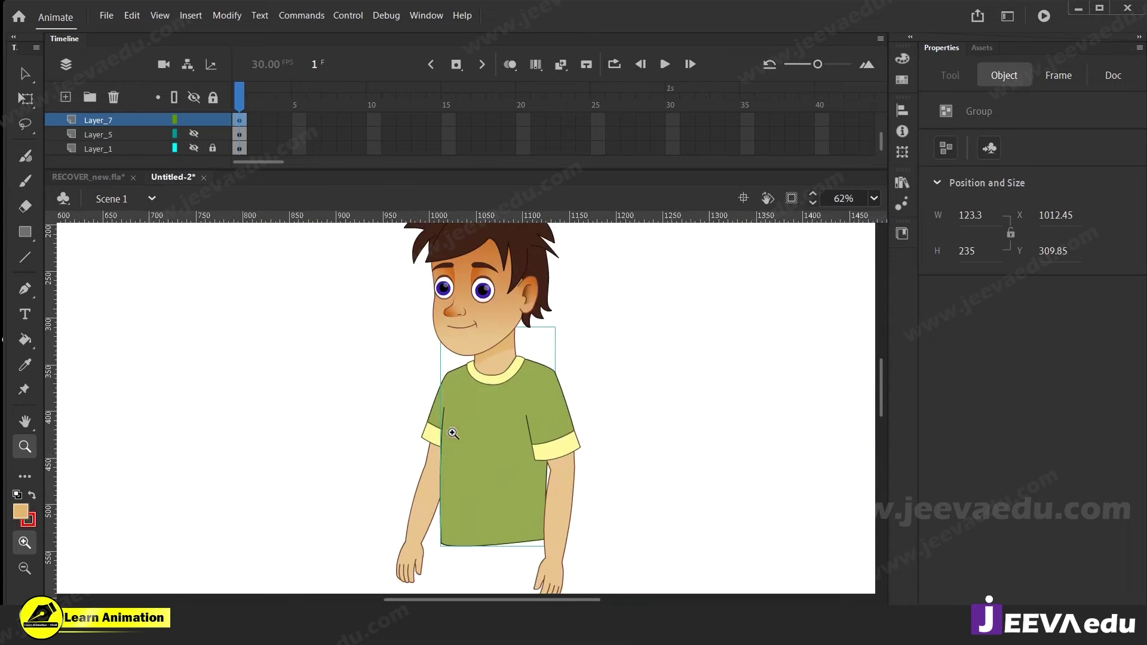
pyautogui.click(484, 393)
pyautogui.keyDown('alt'); pyautogui.click(482, 429); pyautogui.keyUp('alt')
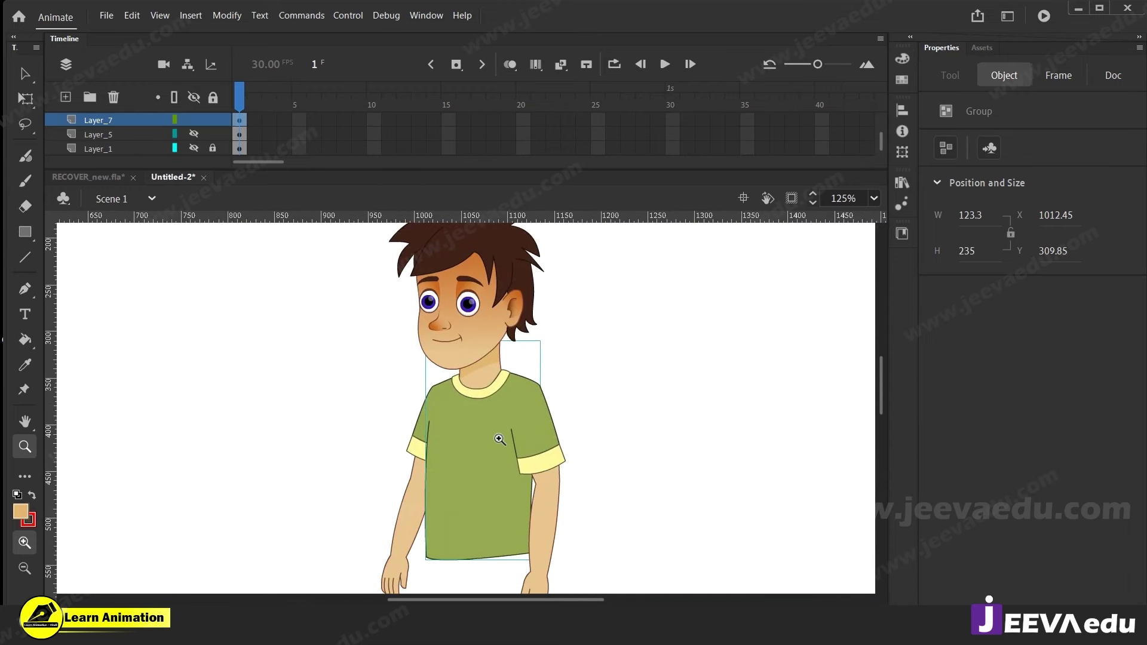
# Open the right arm's shape and draw a slightly arched red line across it just below the sleeve cuff
pyautogui.click(500, 439)
pyautogui.click(550, 493)
pyautogui.press('v')
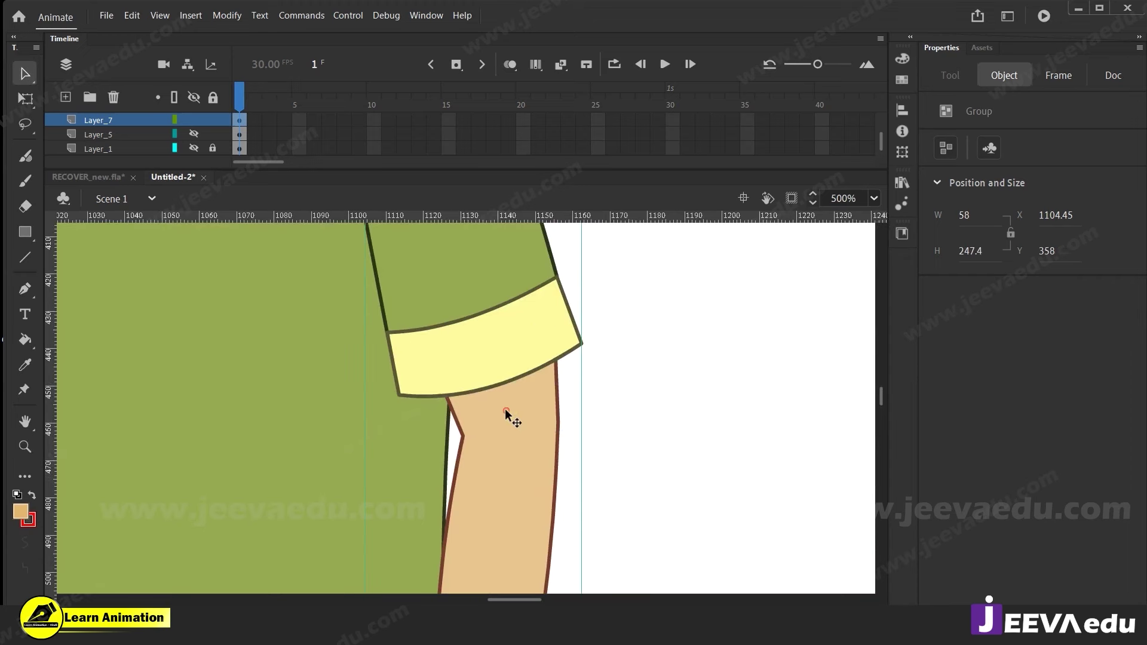
pyautogui.doubleClick(504, 408)
pyautogui.doubleClick(504, 408)
pyautogui.click(638, 409)
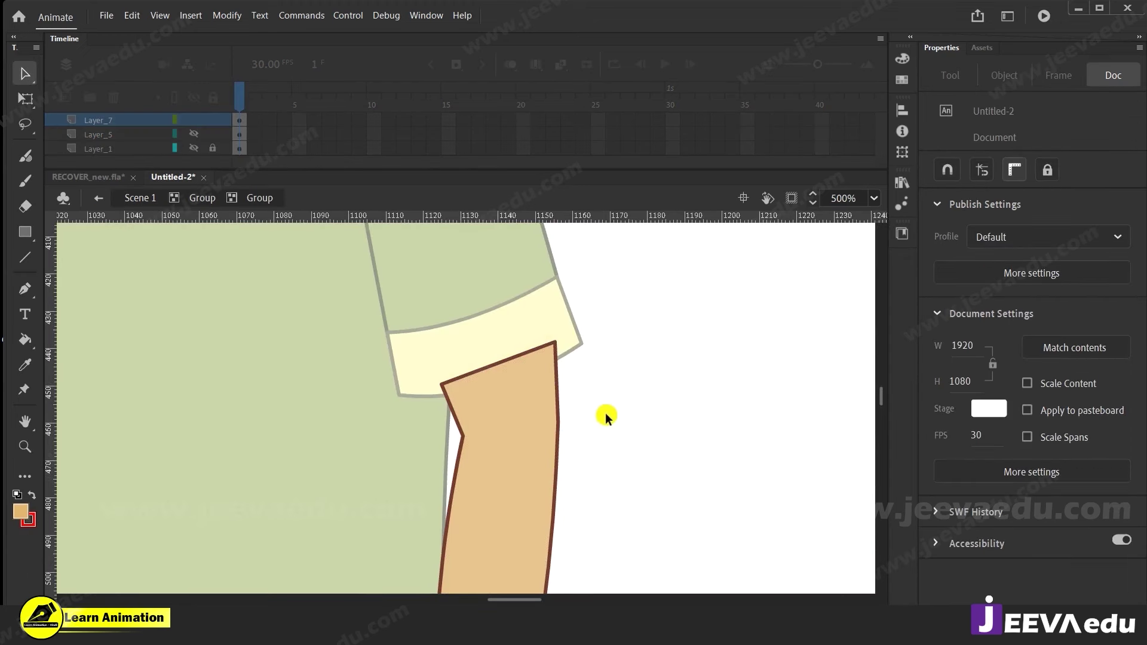
pyautogui.press('n')
pyautogui.moveTo(502, 403); pyautogui.dragTo(610, 386)
pyautogui.press('v')
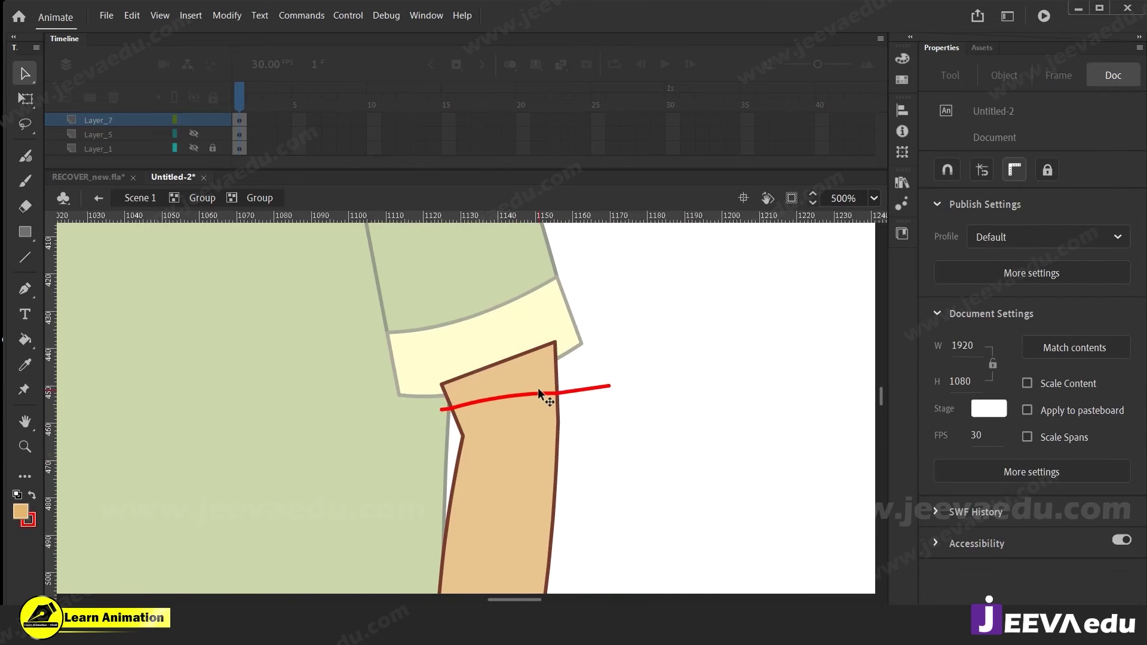
# Fill the right arm above the red line with the neck's shadow color, delete the line, and leave the shape
pyautogui.press('k')
pyautogui.click(537, 389)
pyautogui.press('v')
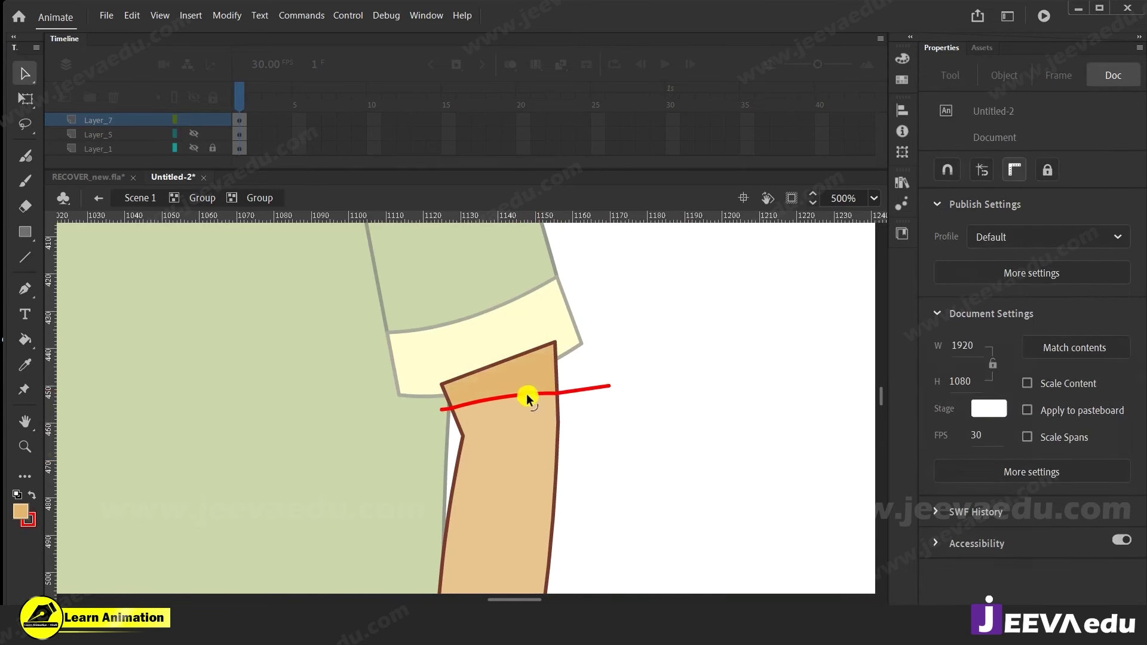
pyautogui.click(526, 393)
pyautogui.press('Delete')
pyautogui.doubleClick(608, 425)
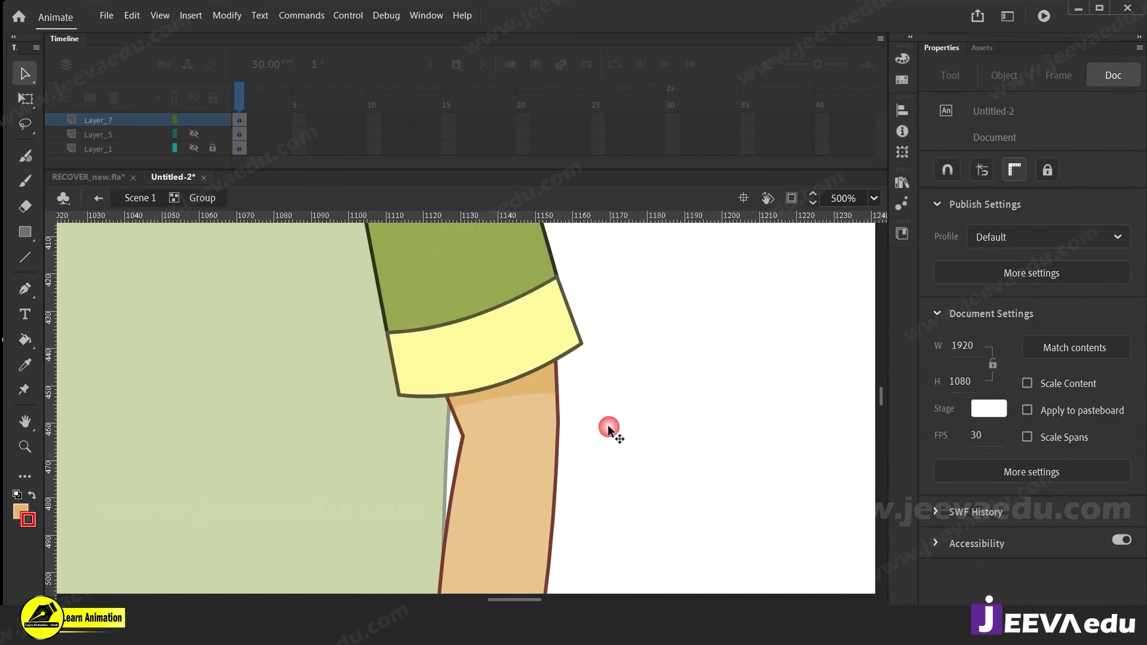
# Reopen the right arm's shape, bend the shadow's lower edge downward to follow the cuff's curve, and leave the shape
pyautogui.press('z')
pyautogui.hotkey('ctrl', '-')
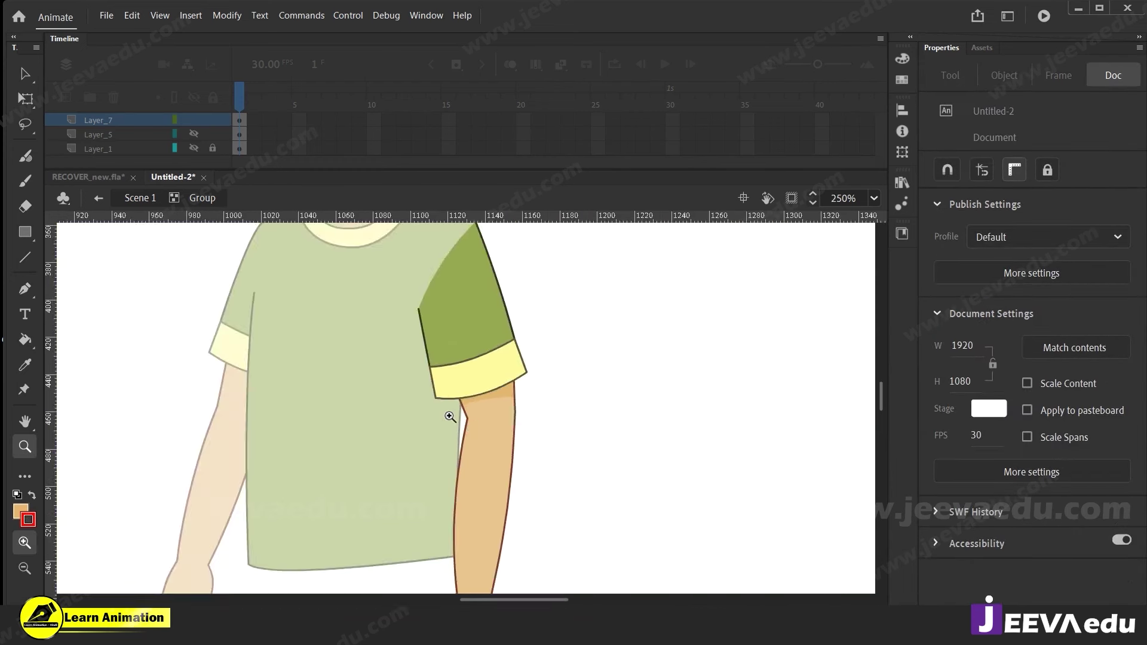
pyautogui.click(450, 416)
pyautogui.click(463, 415)
pyautogui.press('v')
pyautogui.doubleClick(638, 336)
pyautogui.click(638, 336)
pyautogui.click(783, 328)
pyautogui.click(618, 356)
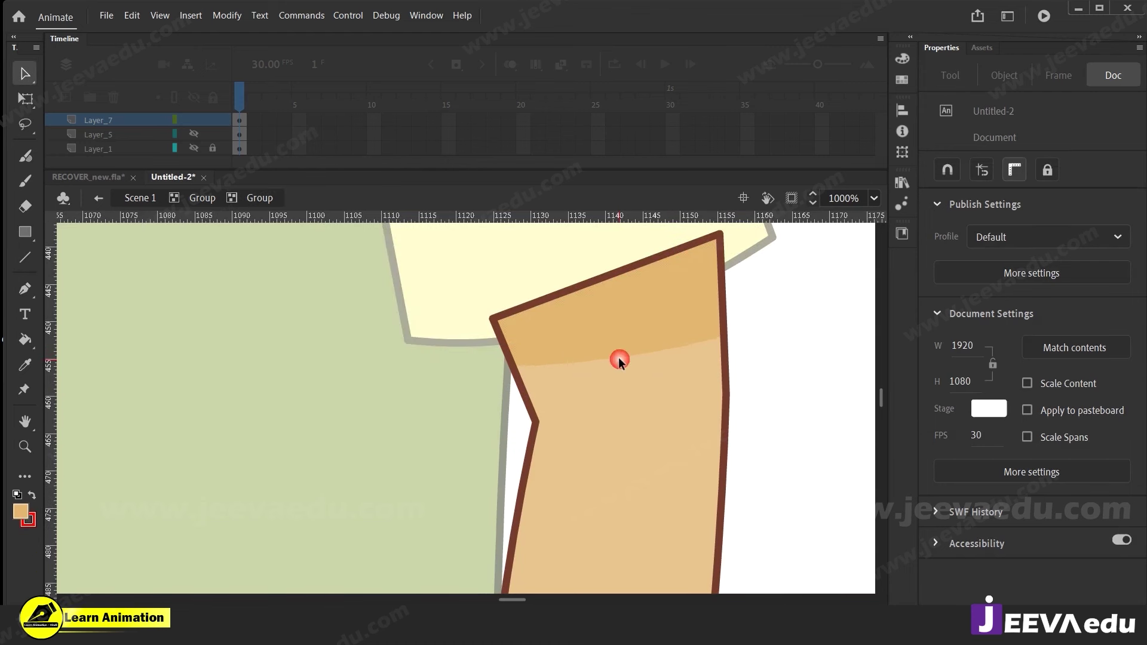
pyautogui.doubleClick(794, 352)
# Open the left arm's shape and draw a slightly curved red line across it just below the sleeve cuff
pyautogui.press('z')
pyautogui.keyDown('alt'); pyautogui.click(521, 346); pyautogui.keyUp('alt')
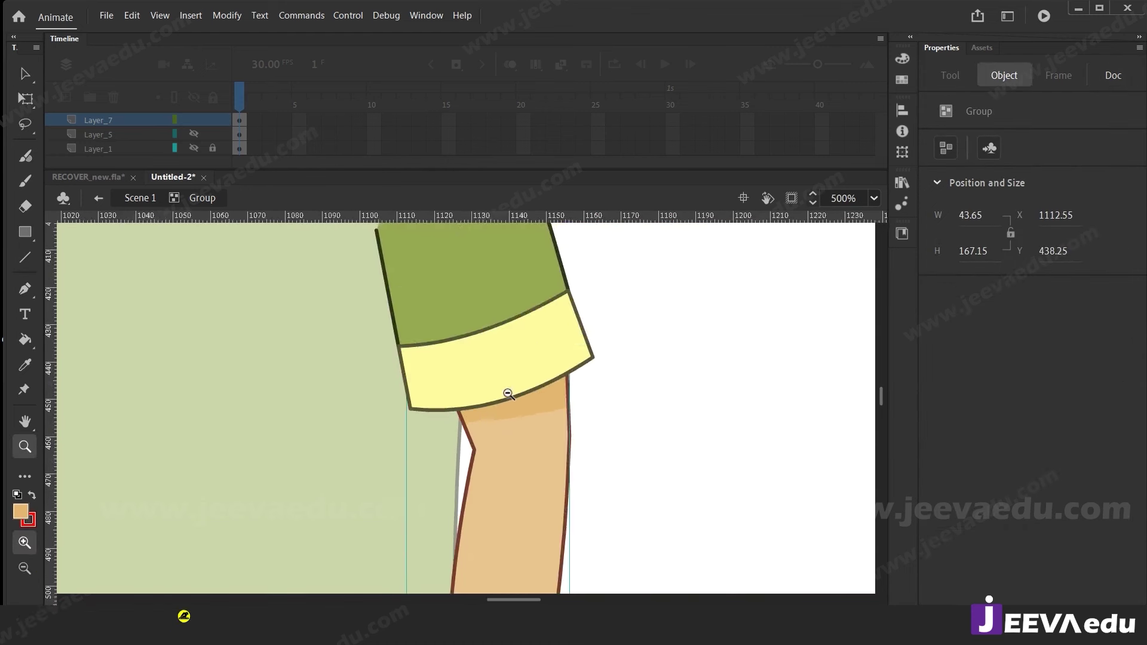
pyautogui.keyDown('alt'); pyautogui.click(506, 393); pyautogui.keyUp('alt')
pyautogui.moveTo(352, 439); pyautogui.dragTo(506, 425)
pyautogui.click(421, 390)
pyautogui.press('v')
pyautogui.doubleClick(404, 383)
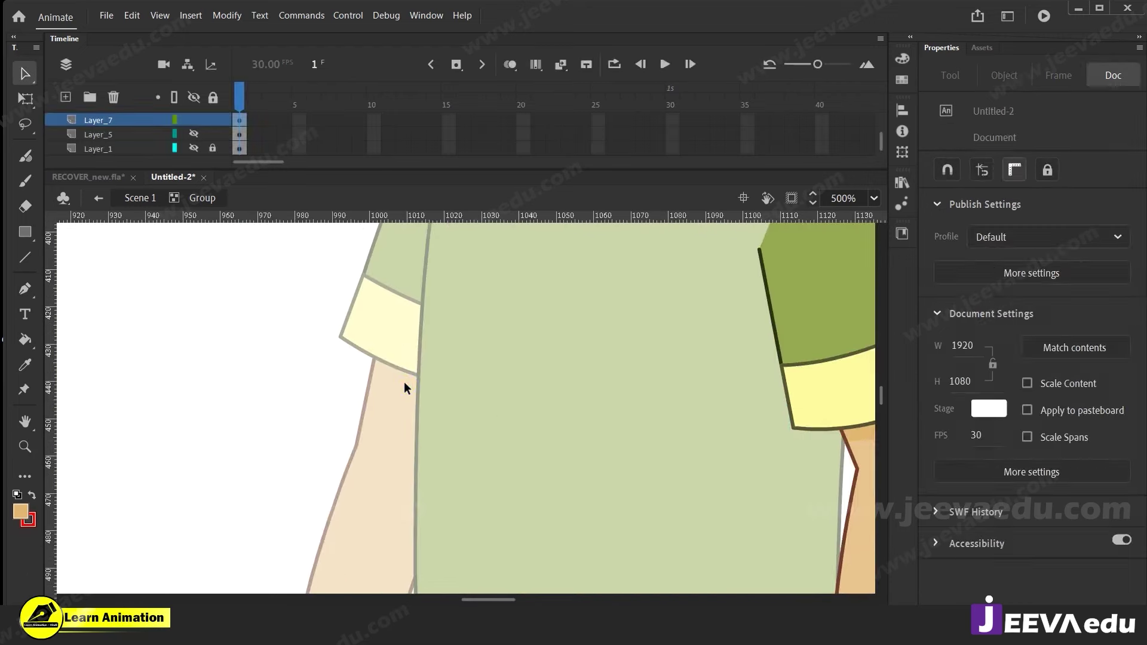
pyautogui.doubleClick(404, 383)
pyautogui.doubleClick(404, 383)
pyautogui.click(322, 385)
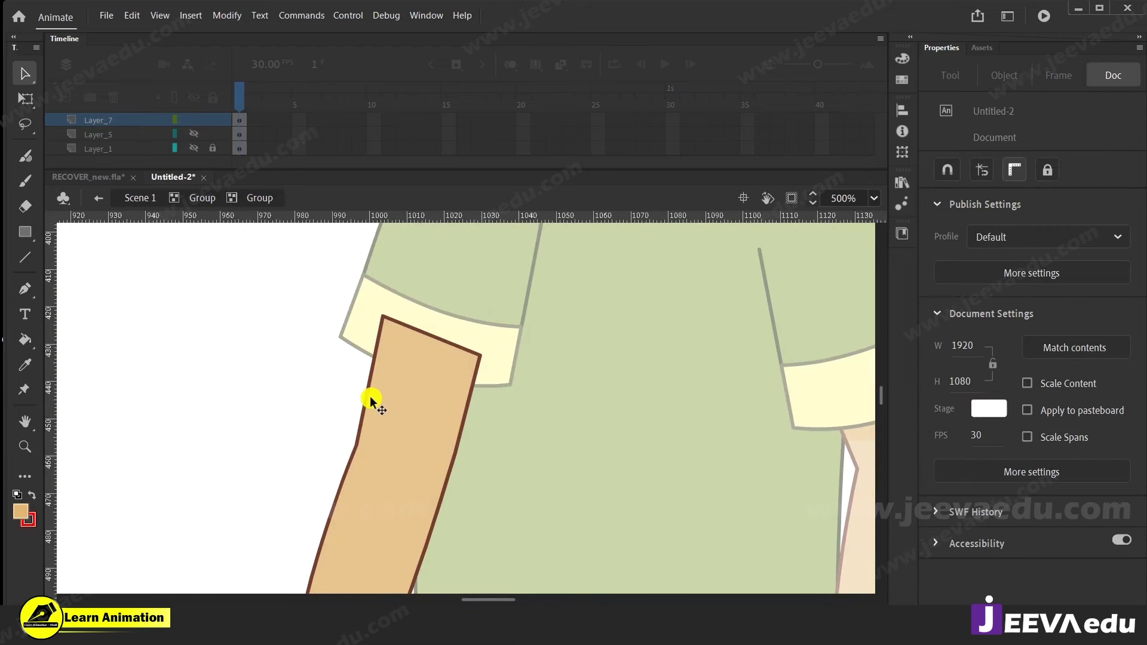
pyautogui.press('n')
pyautogui.moveTo(357, 375); pyautogui.dragTo(517, 420)
pyautogui.press('v')
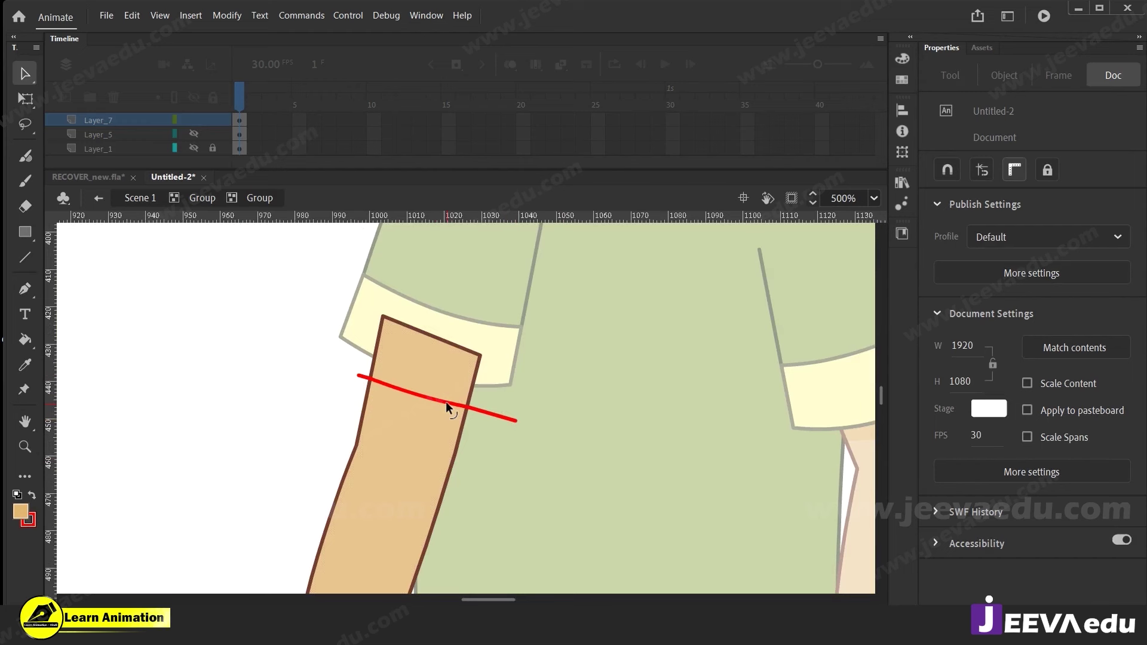
# Fill the left arm above the red line with the shadow color, delete the line, and leave the arm's shape and group
pyautogui.press('k')
pyautogui.click(448, 392)
pyautogui.press('v')
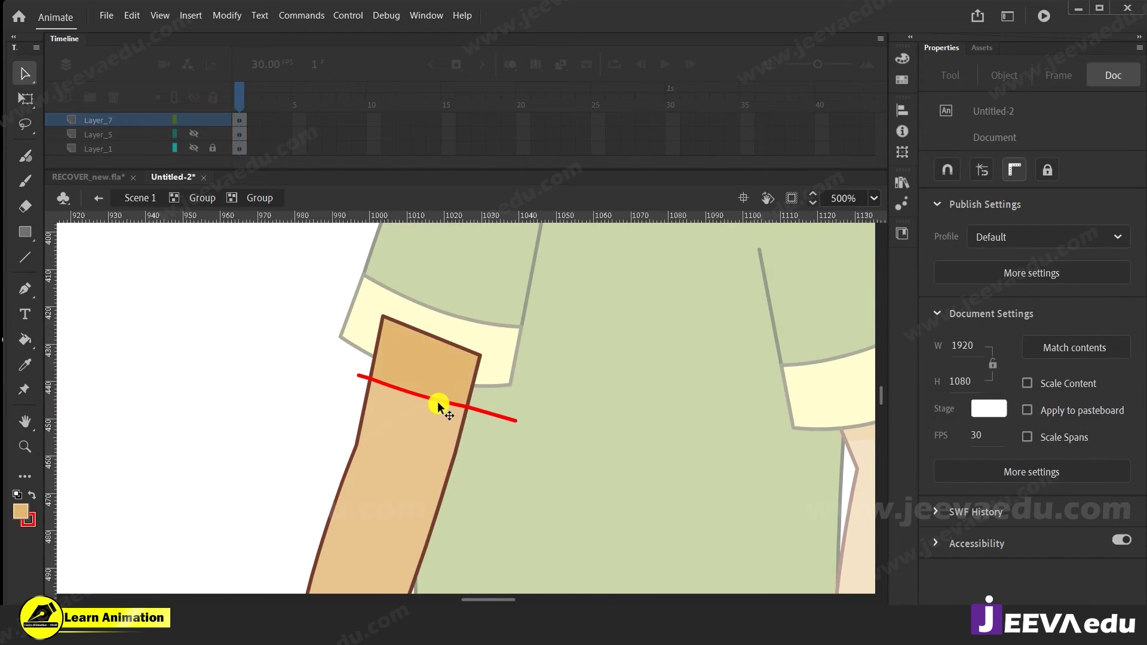
pyautogui.click(438, 401)
pyautogui.press('Delete')
pyautogui.doubleClick(309, 432)
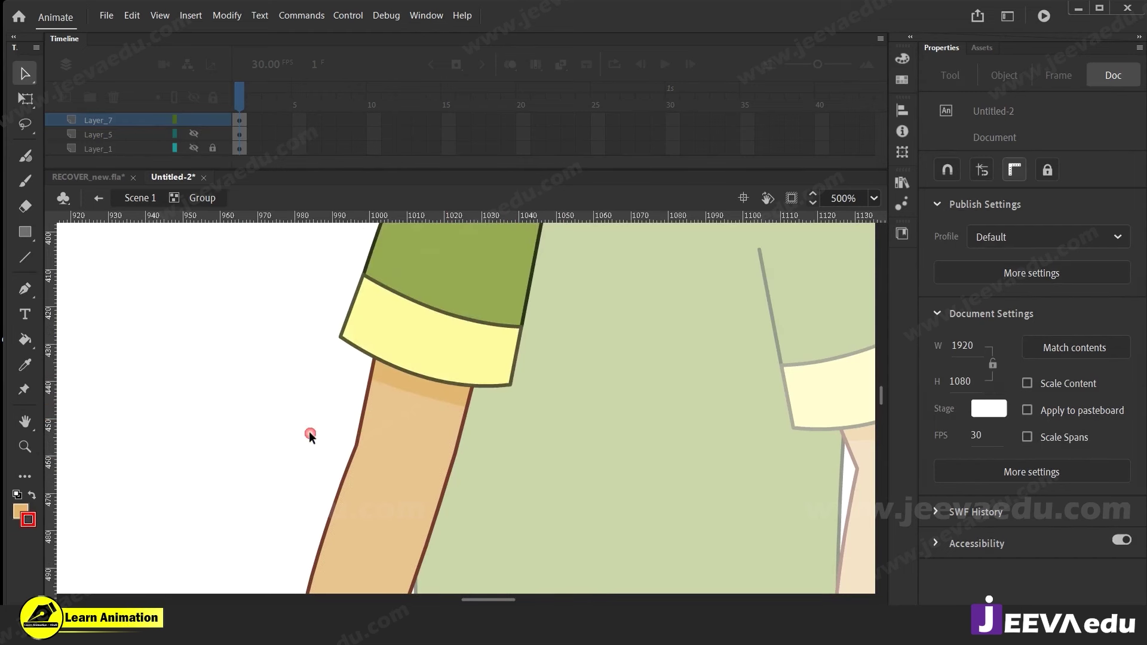
pyautogui.press('z')
pyautogui.keyDown('alt'); pyautogui.click(484, 425); pyautogui.keyUp('alt')
pyautogui.keyDown('alt'); pyautogui.click(485, 427); pyautogui.keyUp('alt')
pyautogui.keyDown('alt'); pyautogui.click(484, 427); pyautogui.keyUp('alt')
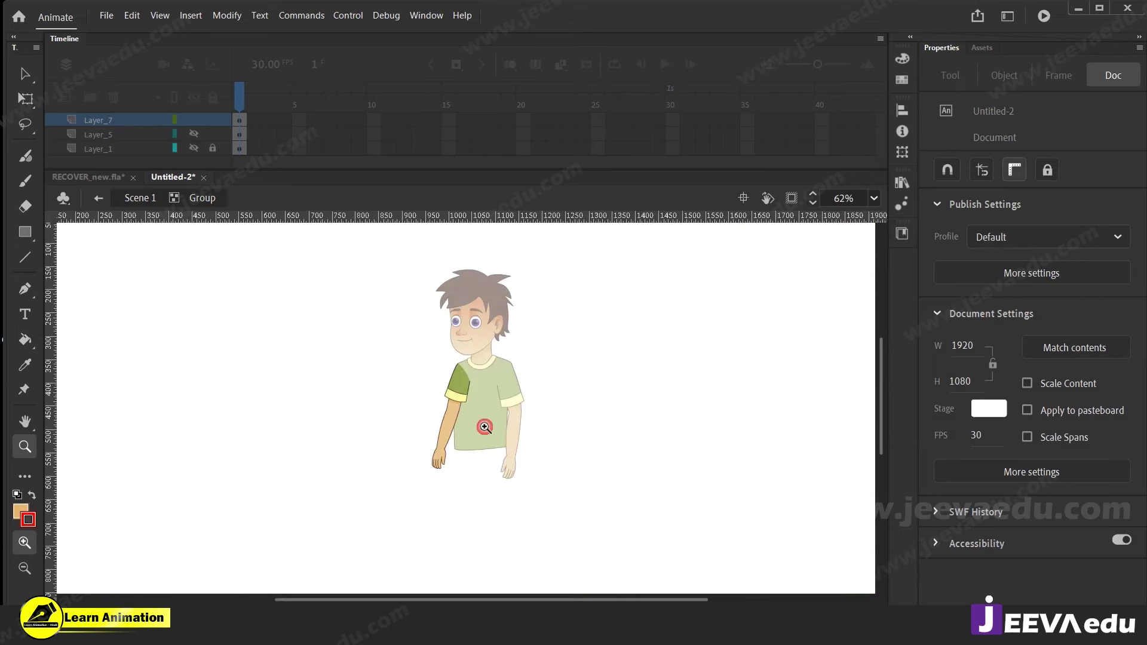
pyautogui.press('v')
pyautogui.doubleClick(367, 416)
pyautogui.click(367, 416)
# Examine the shaded upper body up close and at full-stage size
pyautogui.press('z')
pyautogui.click(474, 399)
pyautogui.click(475, 400)
pyautogui.moveTo(527, 421); pyautogui.dragTo(521, 421)
pyautogui.keyDown('alt'); pyautogui.click(525, 460); pyautogui.keyUp('alt')
pyautogui.moveTo(526, 461)
pyautogui.mouseDown()
pyautogui.moveTo(548, 456)
pyautogui.moveTo(534, 466)
pyautogui.mouseUp()
pyautogui.keyDown('alt'); pyautogui.click(493, 449); pyautogui.keyUp('alt')
pyautogui.keyDown('alt'); pyautogui.click(425, 385); pyautogui.keyUp('alt')
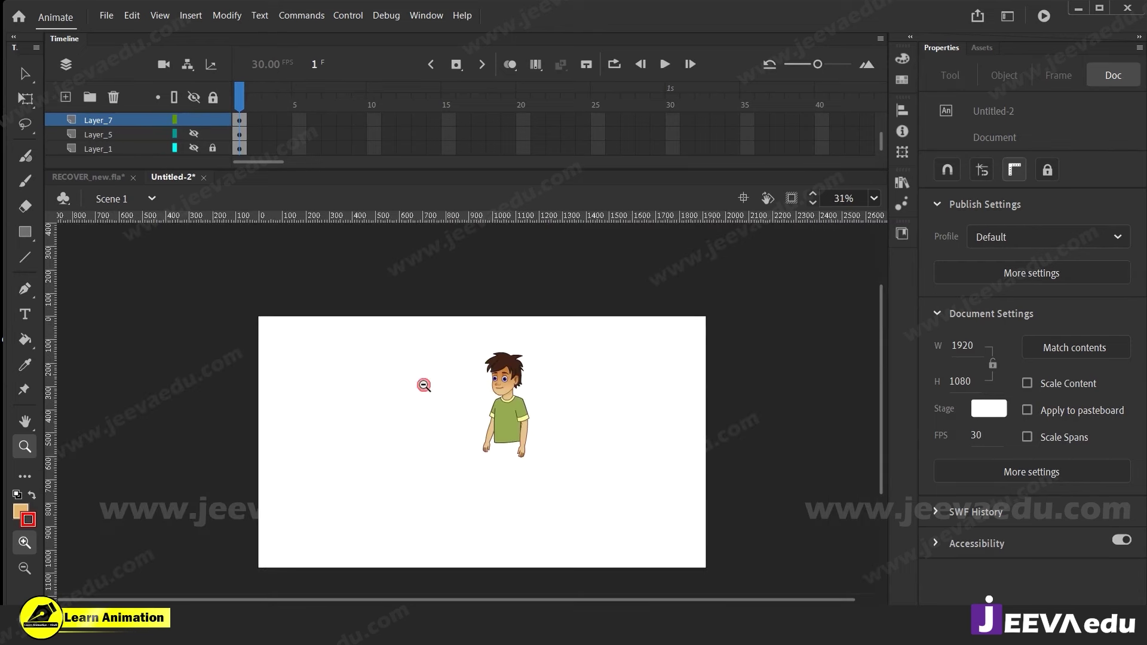
# Show all layers and move the whole boy beside the last reference character, at about X 1727, Y 188
pyautogui.click(194, 98)
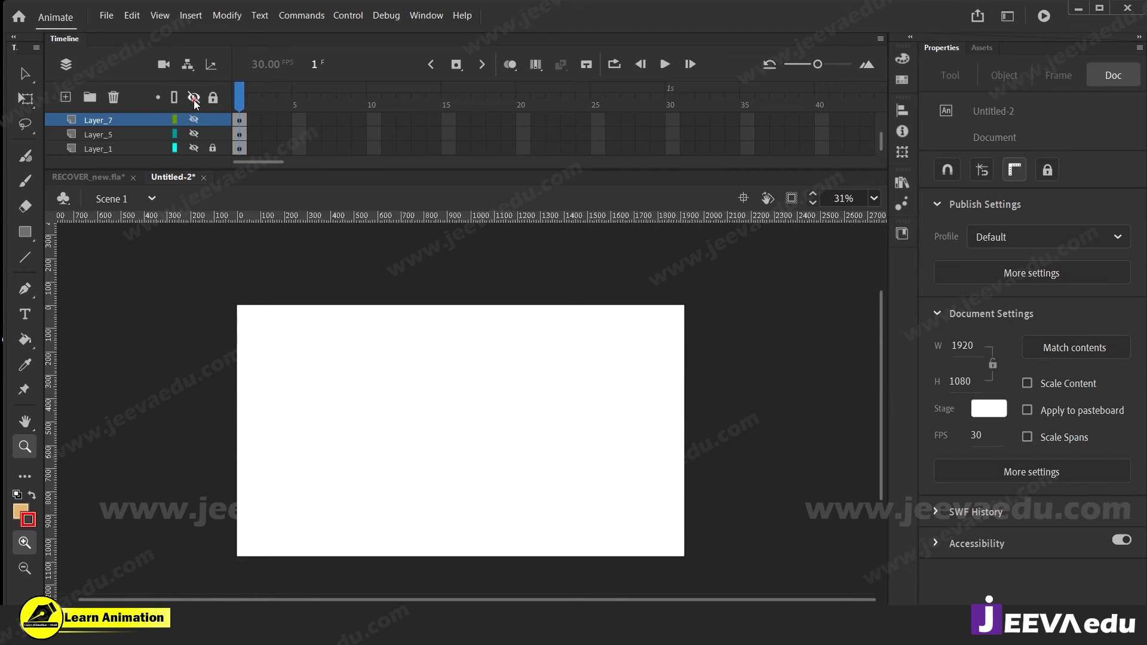
pyautogui.click(195, 98)
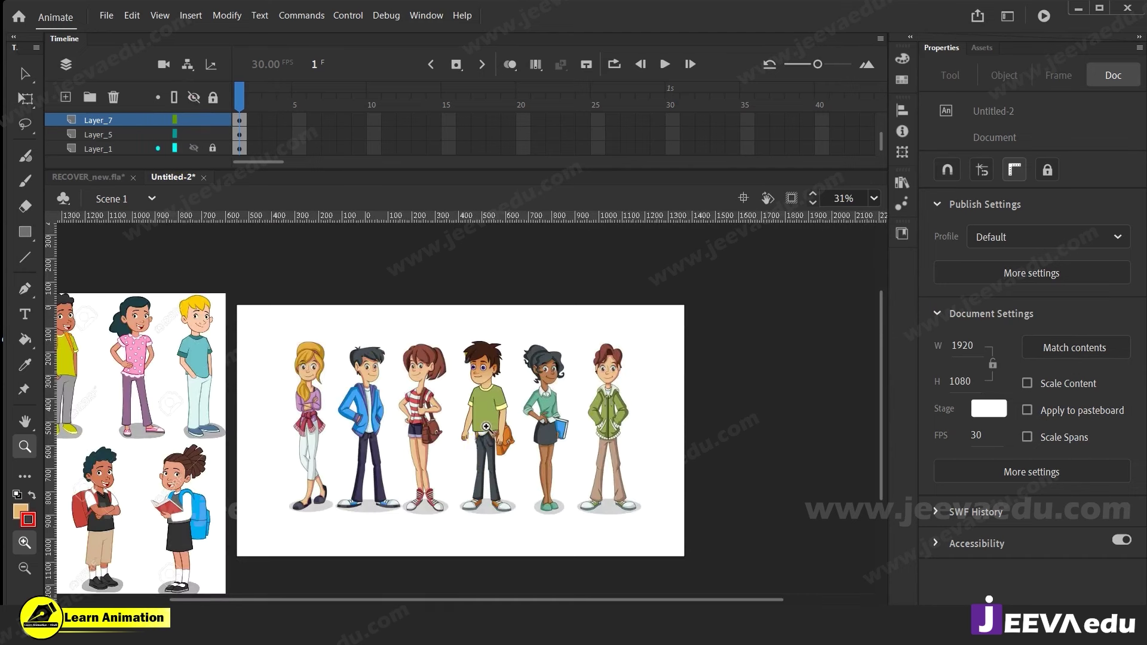
pyautogui.click(486, 427)
pyautogui.press('v')
pyautogui.moveTo(435, 256); pyautogui.dragTo(689, 446)
pyautogui.click(522, 406)
pyautogui.press('space')
pyautogui.moveTo(735, 489); pyautogui.dragTo(604, 458)
pyautogui.moveTo(530, 480); pyautogui.dragTo(555, 468)
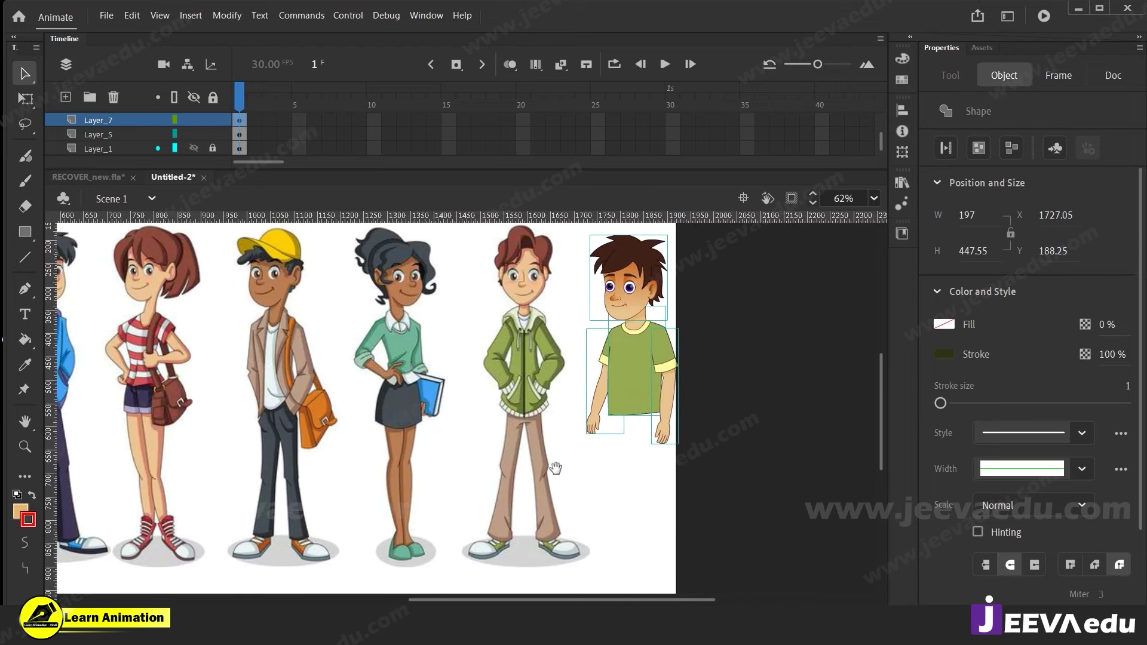
# Draw a red line down the outer edge of the yellow-capped boy's bag-free trouser leg and form a small corner at the hem
pyautogui.press('z')
pyautogui.keyDown('alt'); pyautogui.click(501, 478); pyautogui.keyUp('alt')
pyautogui.moveTo(444, 444); pyautogui.dragTo(578, 449)
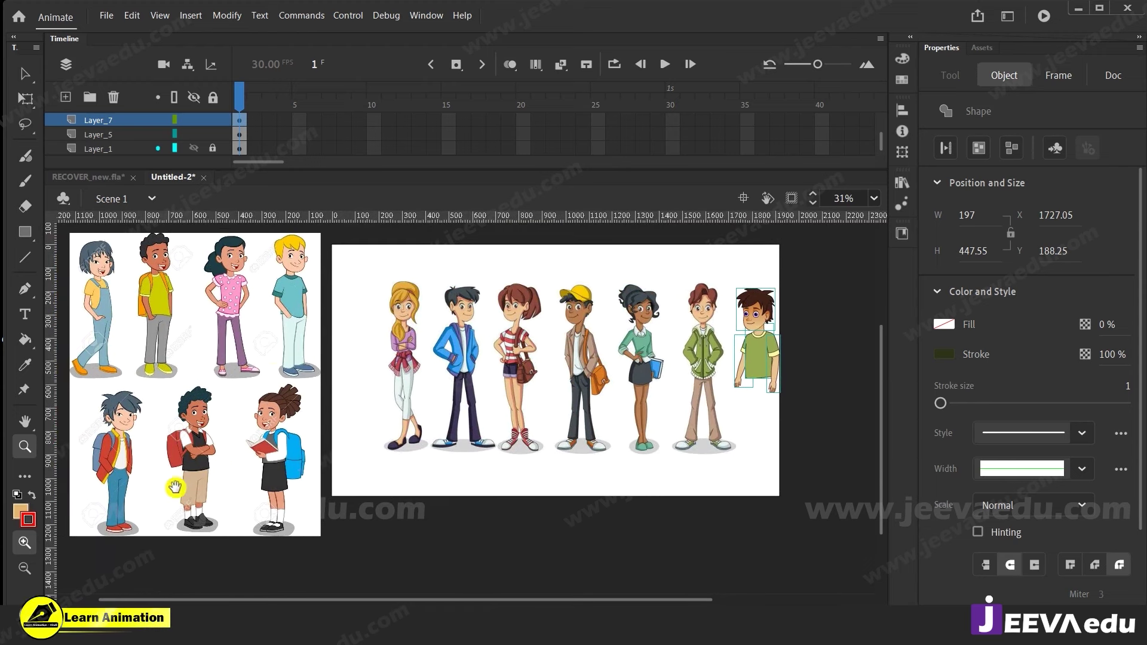
pyautogui.moveTo(286, 355); pyautogui.dragTo(61, 385)
pyautogui.click(411, 432)
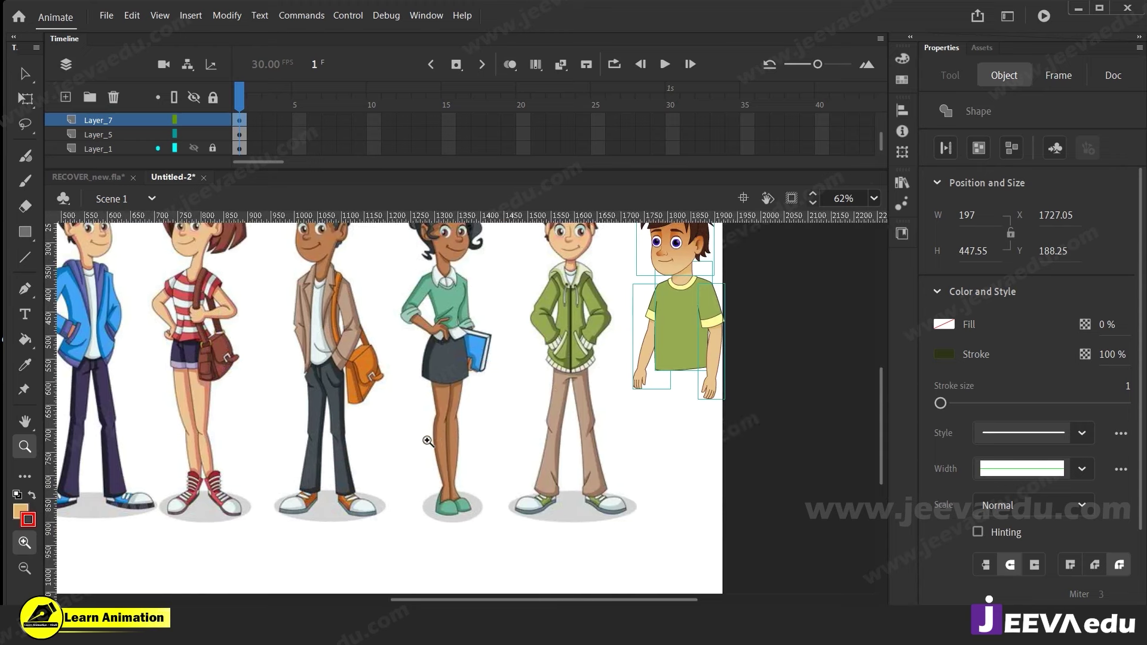
pyautogui.click(331, 445)
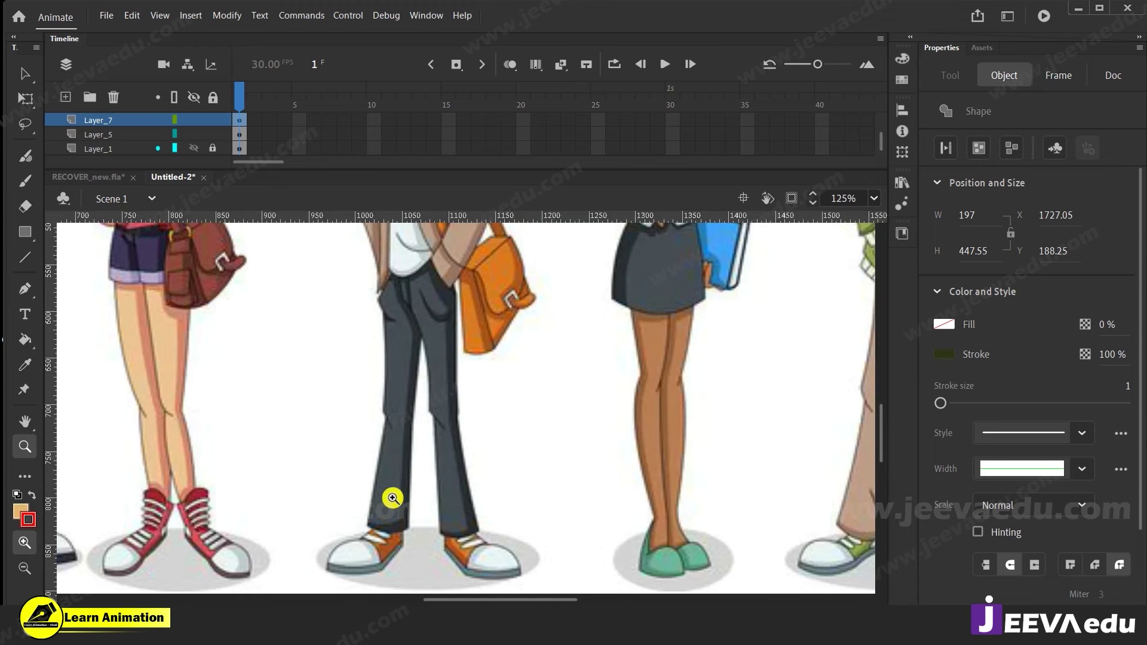
pyautogui.press('v')
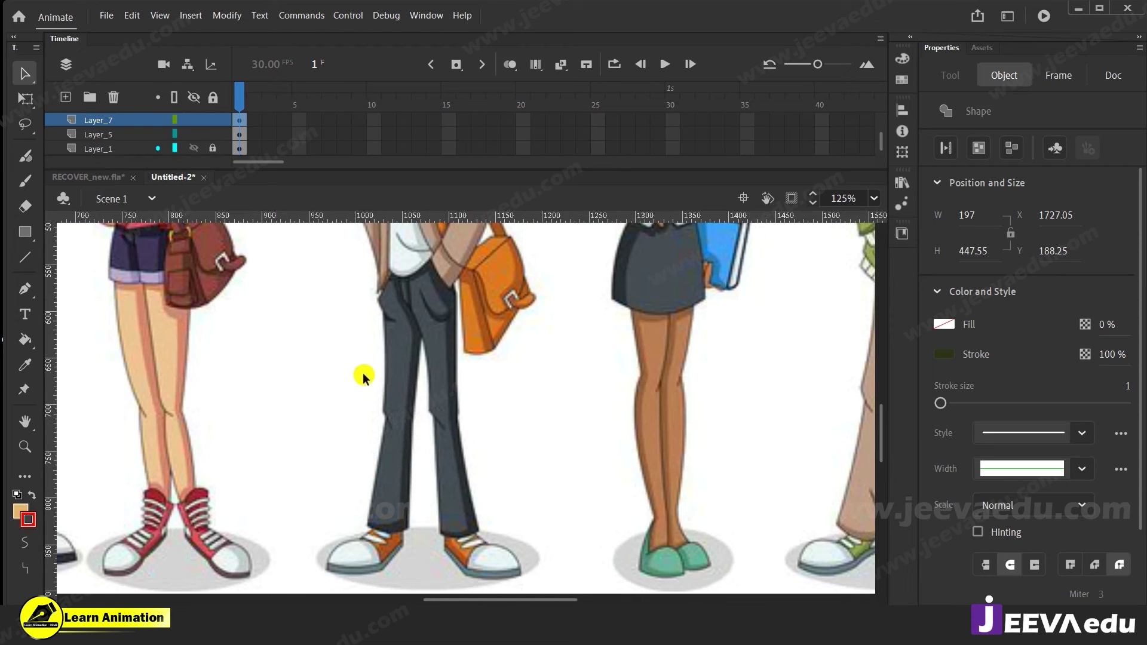
pyautogui.press('n')
pyautogui.moveTo(380, 471); pyautogui.dragTo(374, 534)
pyautogui.press('z')
pyautogui.click(378, 506)
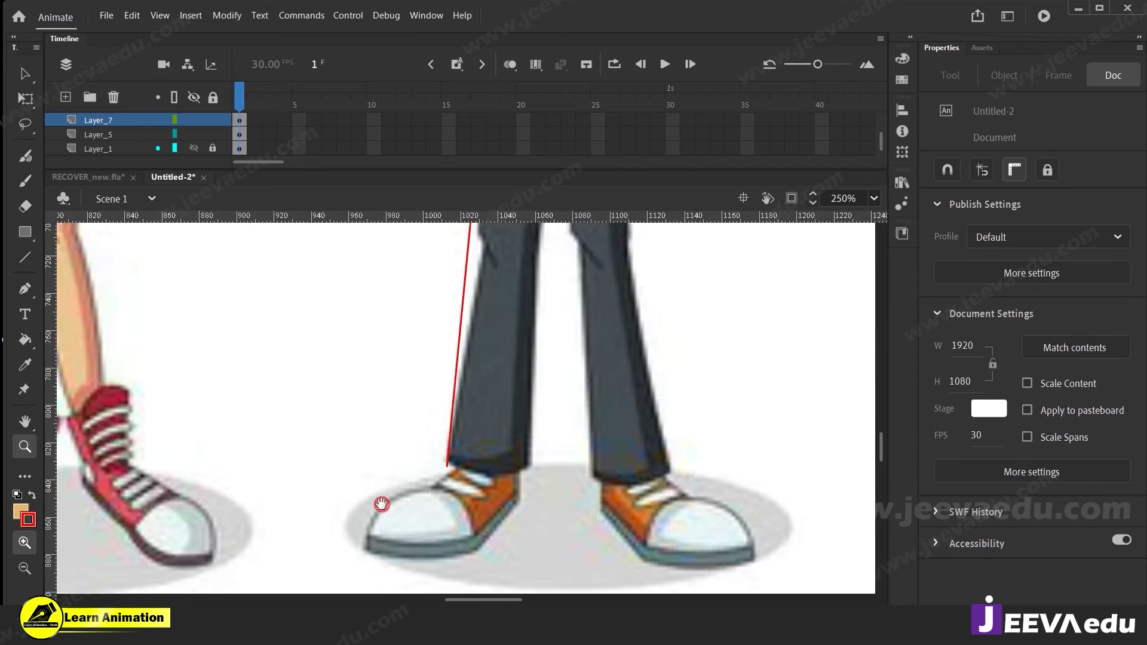
pyautogui.press('v')
pyautogui.moveTo(436, 462); pyautogui.dragTo(432, 462)
# Examine the leg line against the reference characters on and beside the stage
pyautogui.press('z')
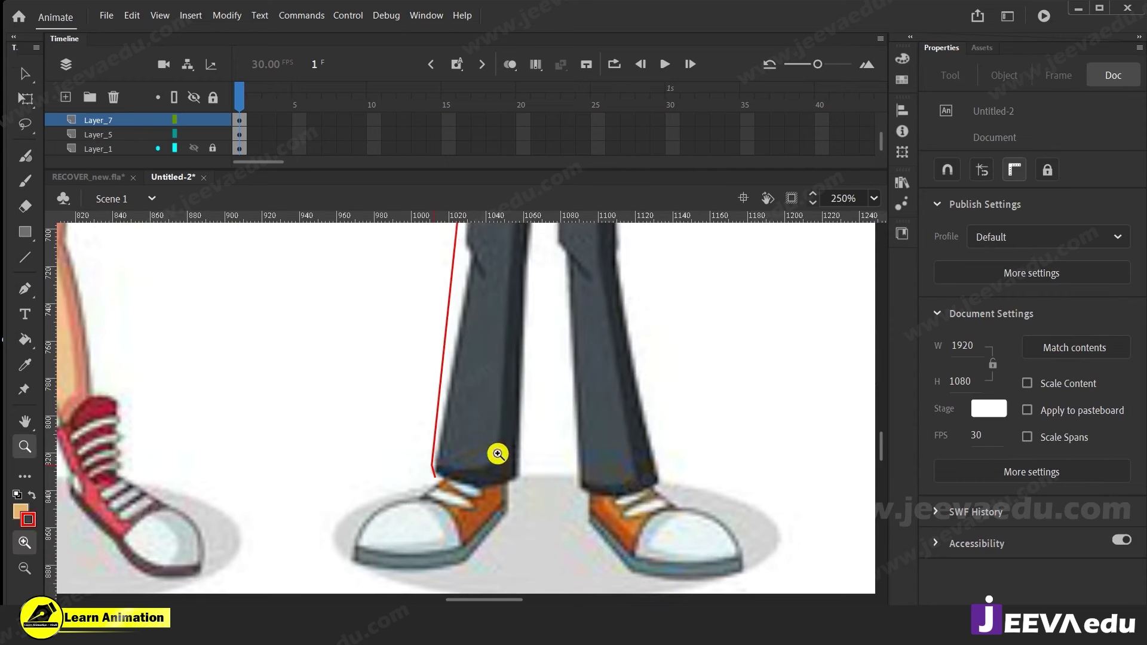
pyautogui.keyDown('alt'); pyautogui.click(494, 451); pyautogui.keyUp('alt')
pyautogui.keyDown('alt'); pyautogui.click(499, 439); pyautogui.keyUp('alt')
pyautogui.keyDown('alt'); pyautogui.click(491, 401); pyautogui.keyUp('alt')
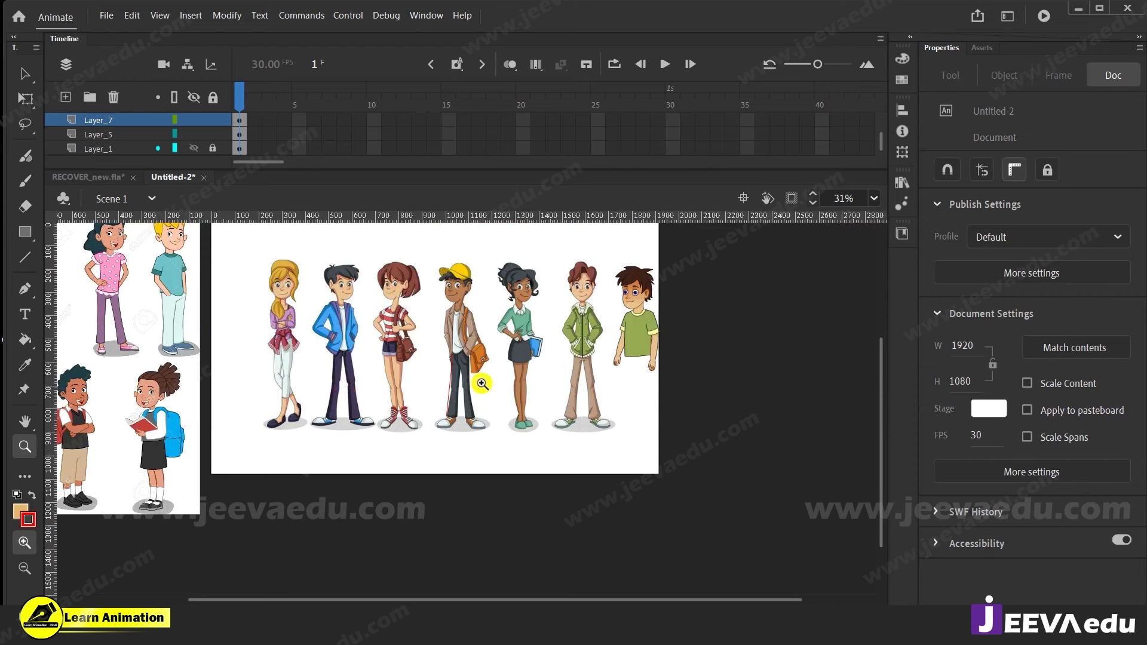
pyautogui.moveTo(332, 457); pyautogui.dragTo(415, 459)
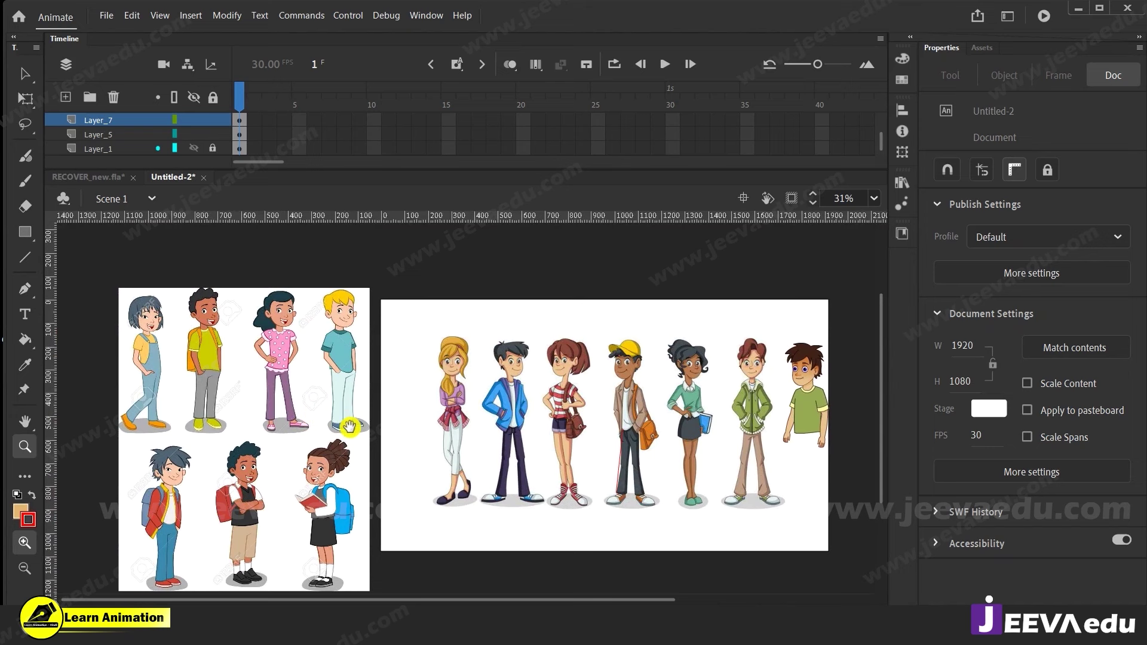
pyautogui.hscroll(3, 479, 452)
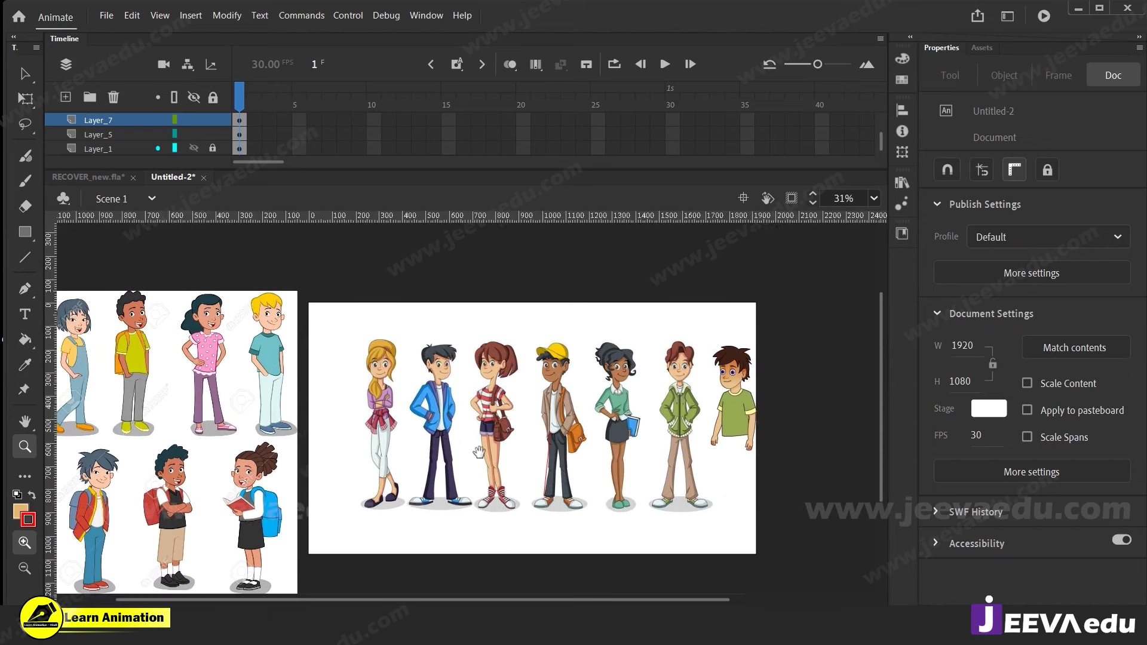
pyautogui.hscroll(3, 478, 452)
# Extend the leg outline across the trouser hem to its inner edge and bend it to follow the hem
pyautogui.click(448, 493)
pyautogui.click(476, 393)
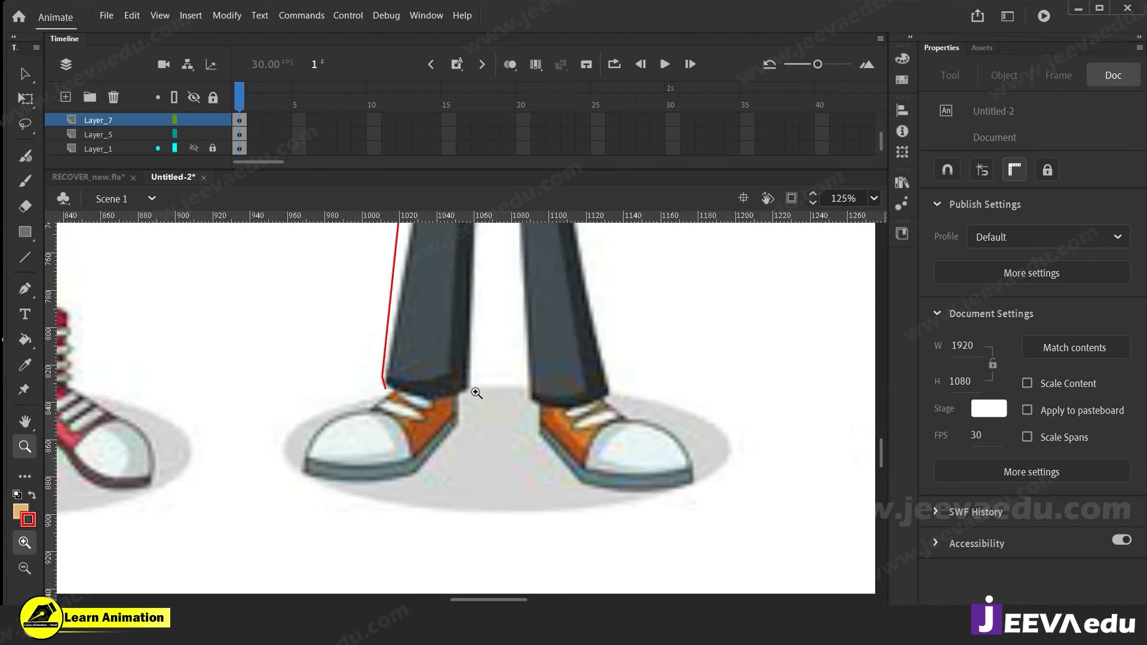
pyautogui.click(419, 389)
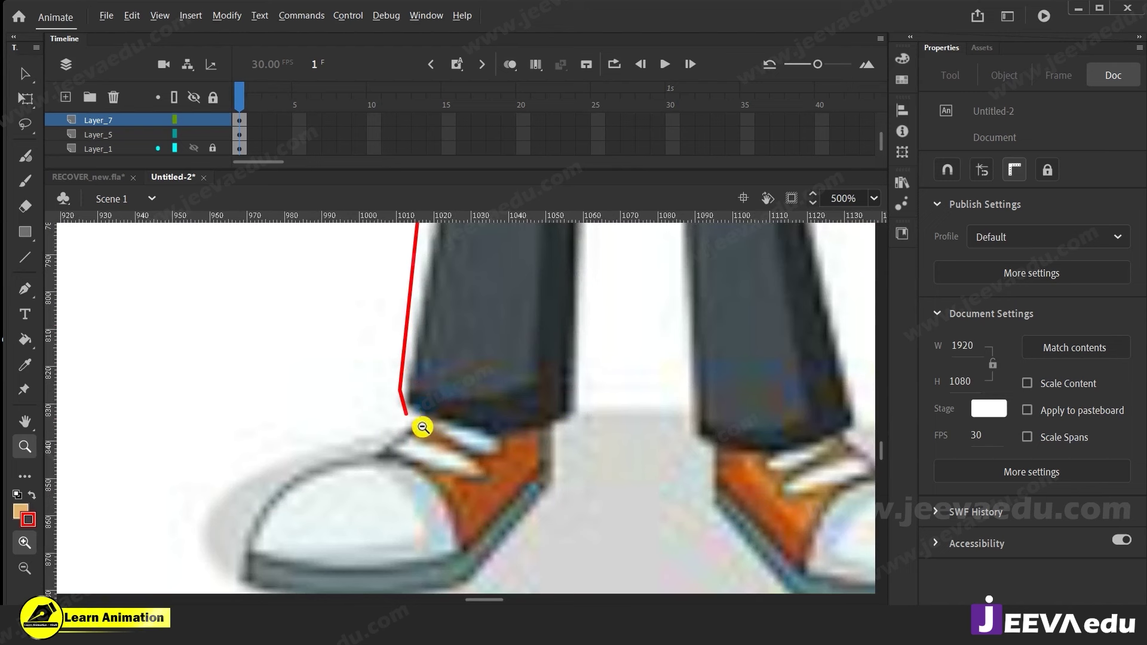
pyautogui.press('v')
pyautogui.click(408, 413)
pyautogui.press('v')
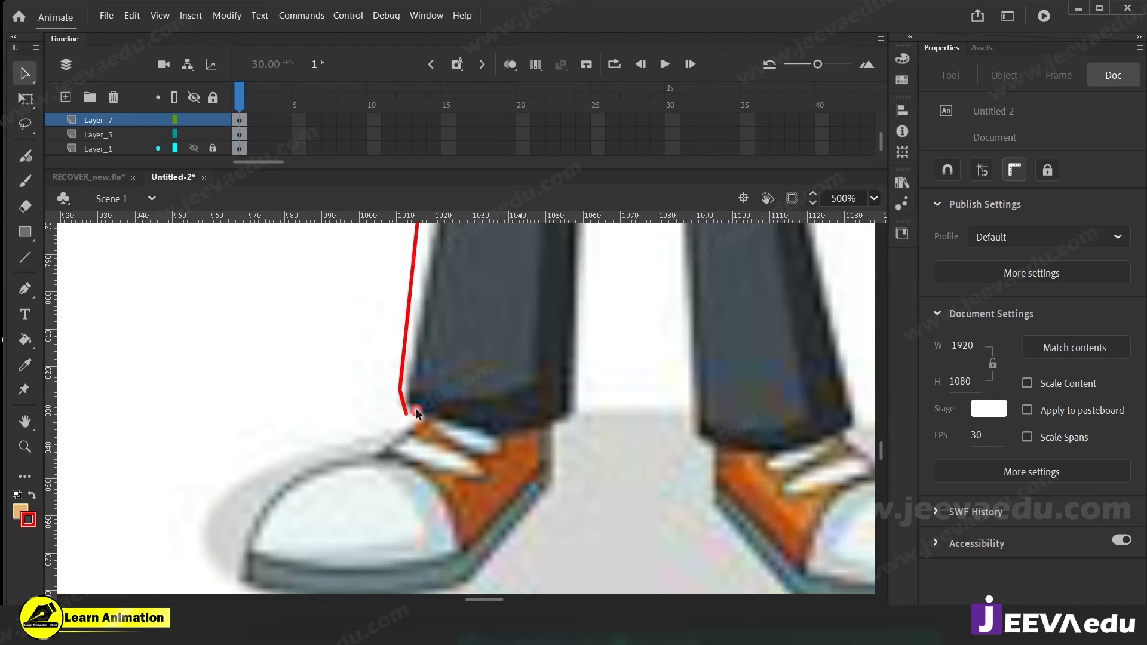
pyautogui.moveTo(406, 412); pyautogui.dragTo(619, 408)
pyautogui.moveTo(397, 385); pyautogui.dragTo(405, 403)
pyautogui.moveTo(575, 421); pyautogui.dragTo(566, 413)
# Continue the outline up the leg's inner edge to the waist and close it with a rounded top
pyautogui.press('z')
pyautogui.keyDown('alt'); pyautogui.click(552, 375); pyautogui.keyUp('alt')
pyautogui.keyDown('alt'); pyautogui.click(564, 388); pyautogui.keyUp('alt')
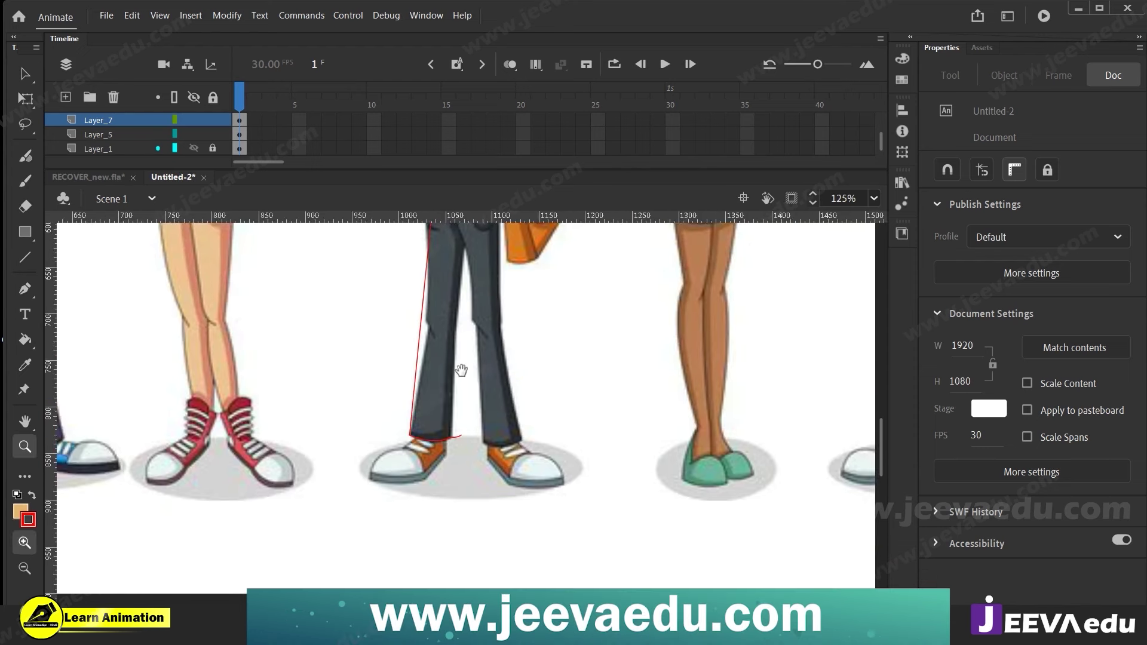
pyautogui.scroll(3, 457, 418)
pyautogui.press('v')
pyautogui.moveTo(457, 526)
pyautogui.mouseDown()
pyautogui.moveTo(463, 371)
pyautogui.moveTo(448, 260)
pyautogui.mouseUp()
pyautogui.moveTo(448, 397); pyautogui.dragTo(447, 393)
pyautogui.moveTo(422, 268); pyautogui.dragTo(414, 272)
pyautogui.click(416, 264)
pyautogui.click(425, 265)
pyautogui.moveTo(471, 276); pyautogui.dragTo(447, 270)
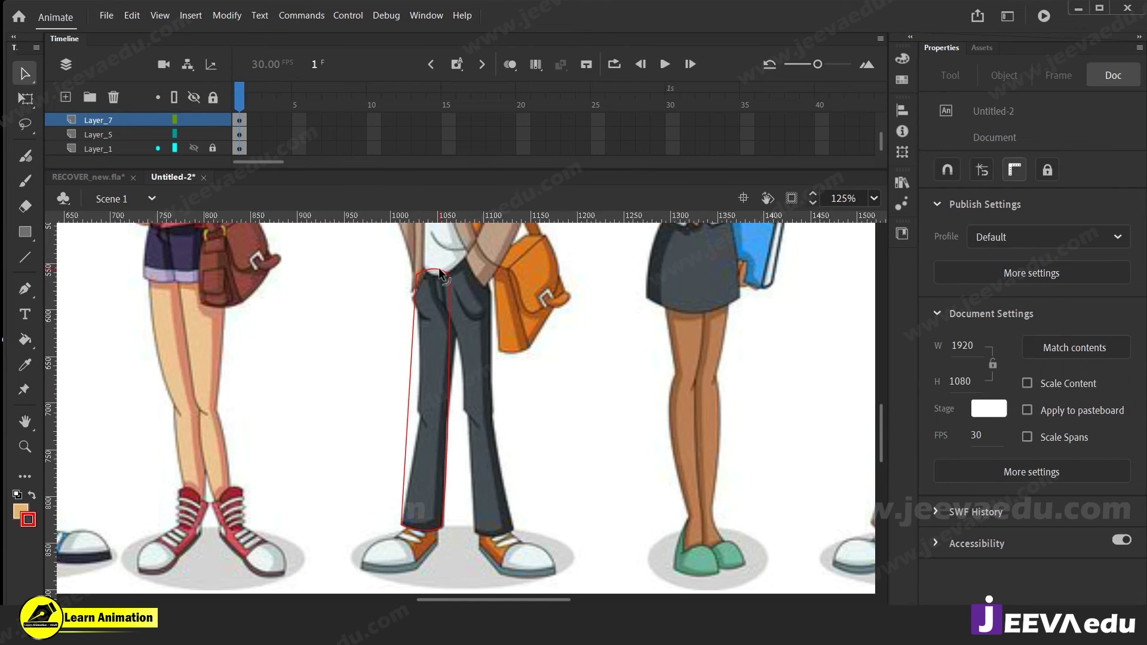
# Fill the leg outline with the reference trousers' dark grey and bend its long sides into gentle curves
pyautogui.press('i')
pyautogui.click(433, 437)
pyautogui.click(430, 472)
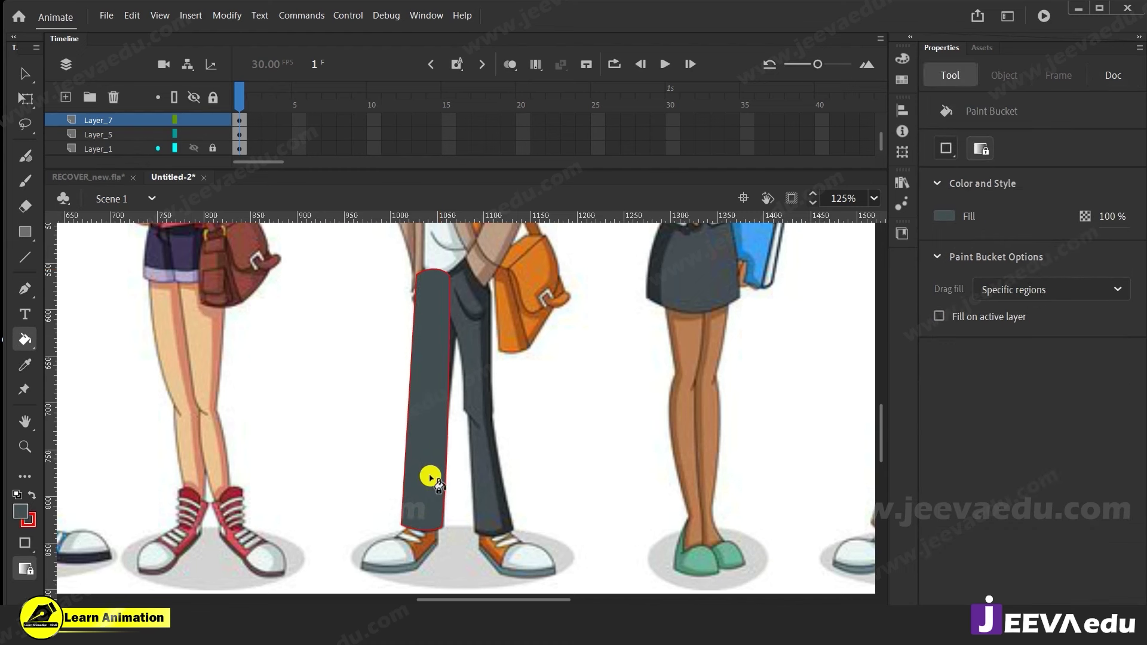
pyautogui.press('v')
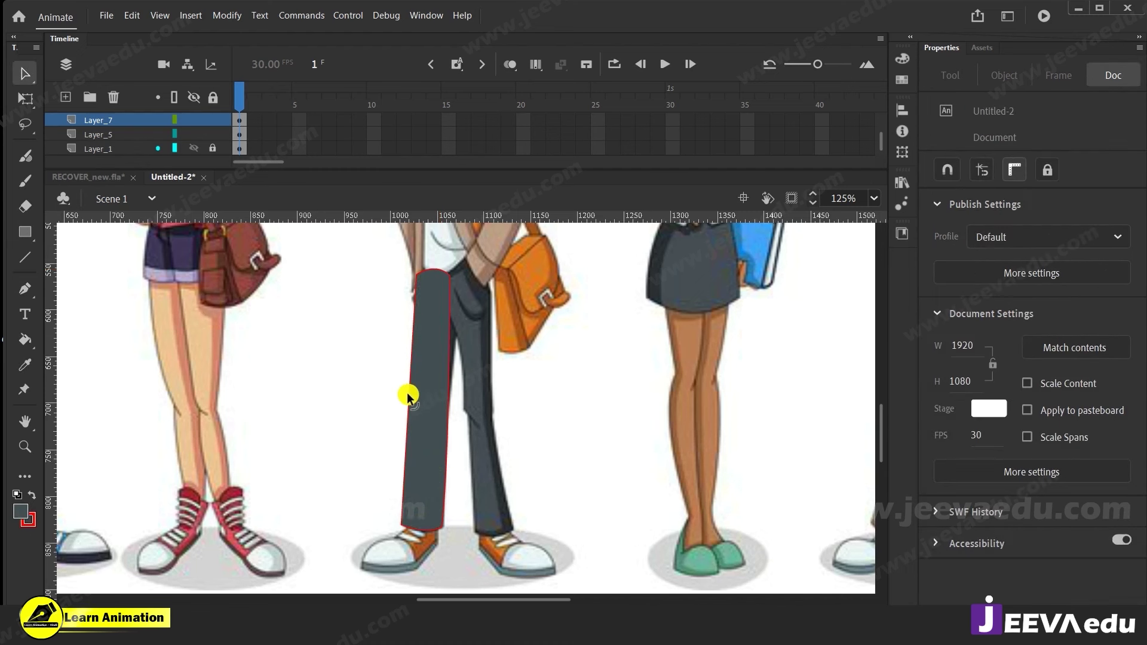
pyautogui.moveTo(448, 419); pyautogui.dragTo(447, 419)
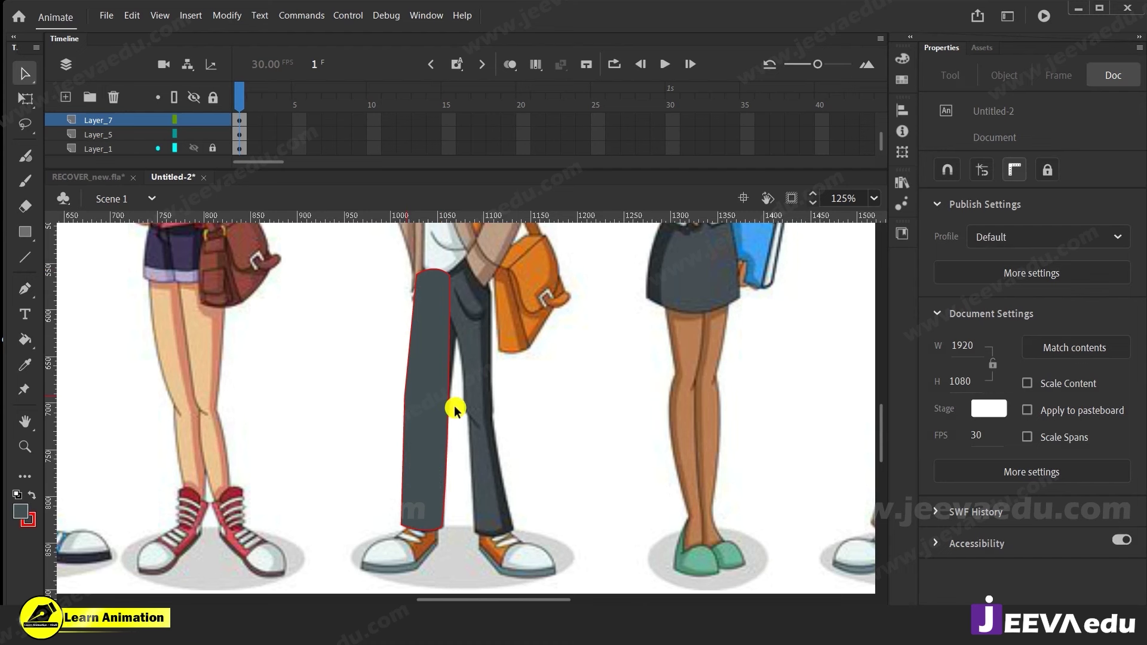
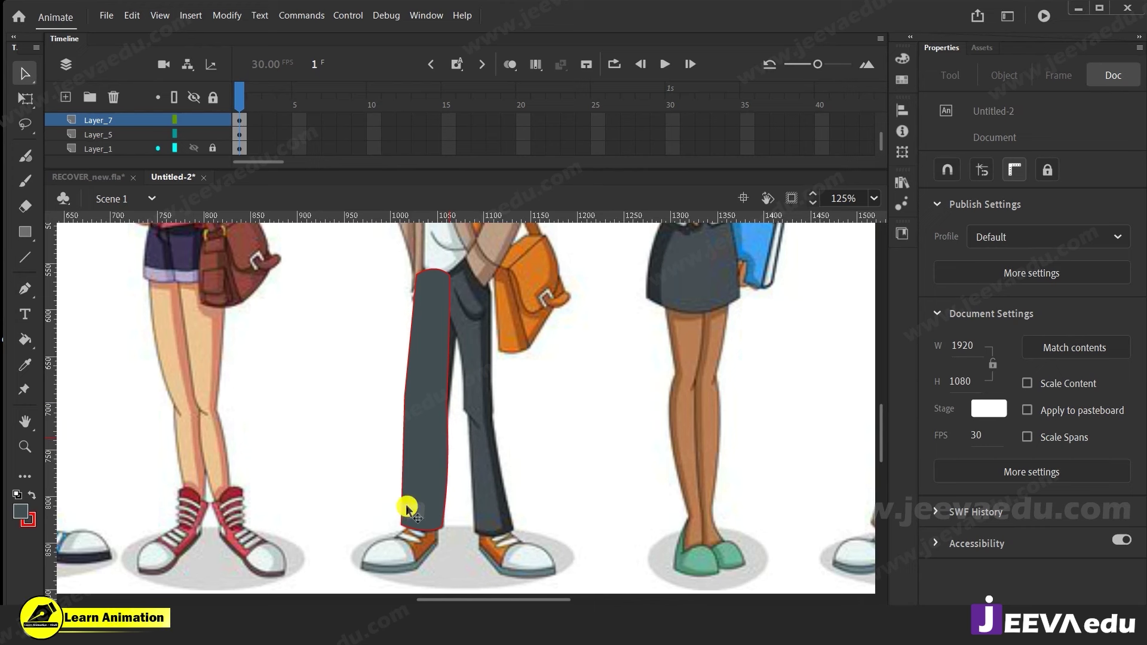
pyautogui.click(400, 522)
pyautogui.click(395, 471)
pyautogui.moveTo(404, 395); pyautogui.dragTo(411, 394)
# Change the leg's outline to dark grey #242A2D and group the leg
pyautogui.click(429, 408)
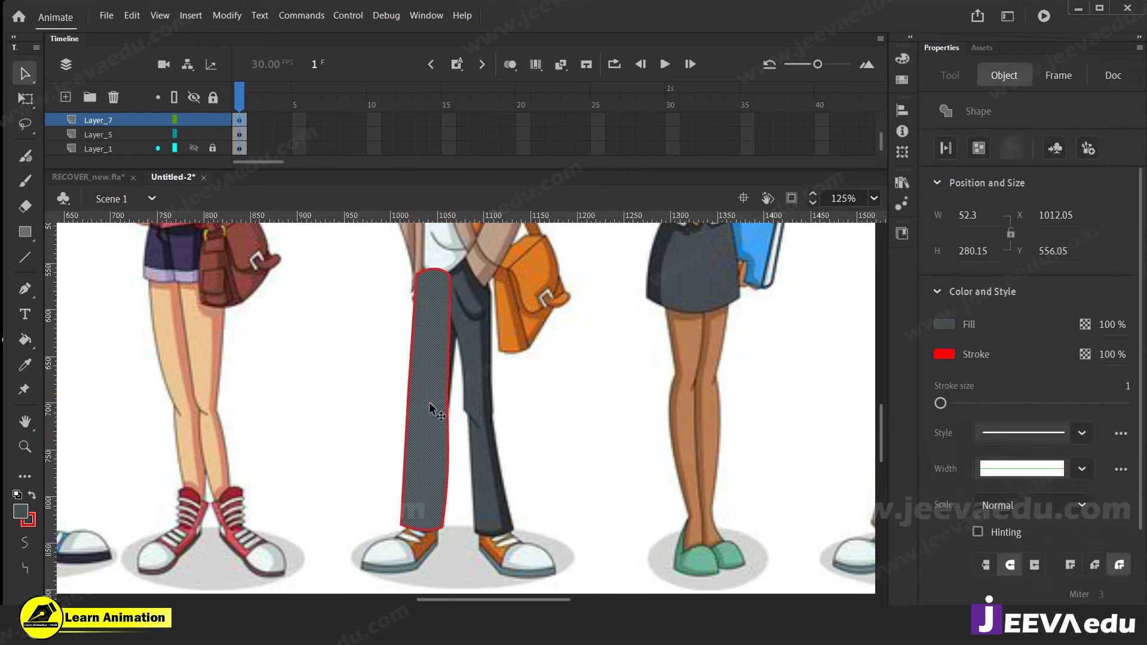
pyautogui.click(28, 519)
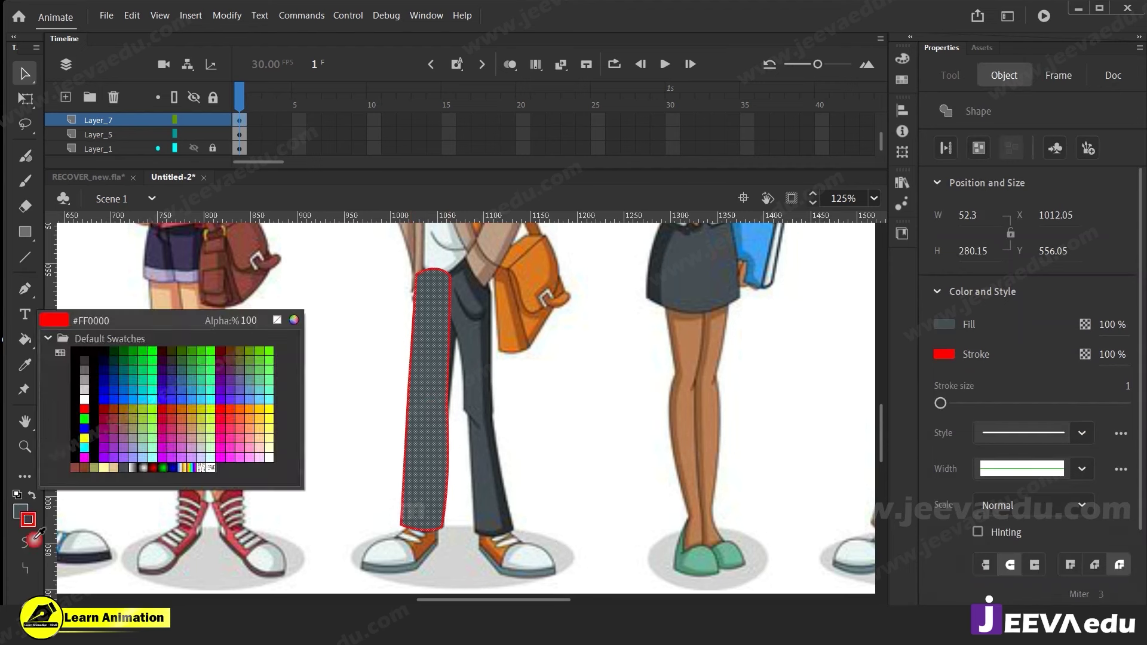
pyautogui.click(433, 451)
pyautogui.click(27, 517)
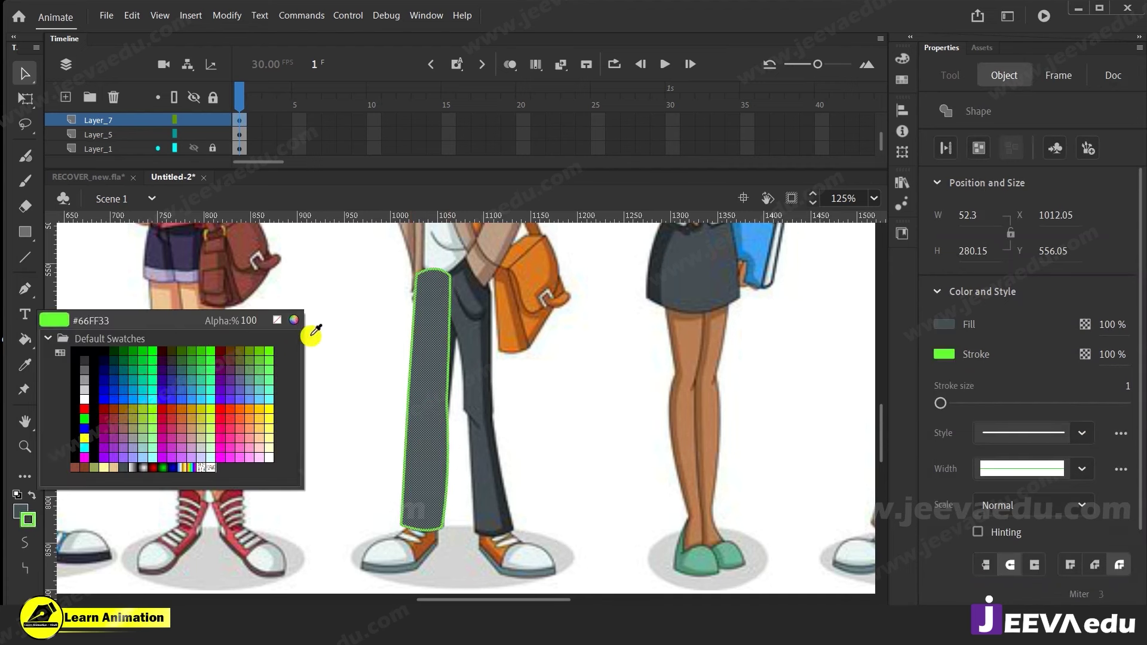
pyautogui.click(295, 321)
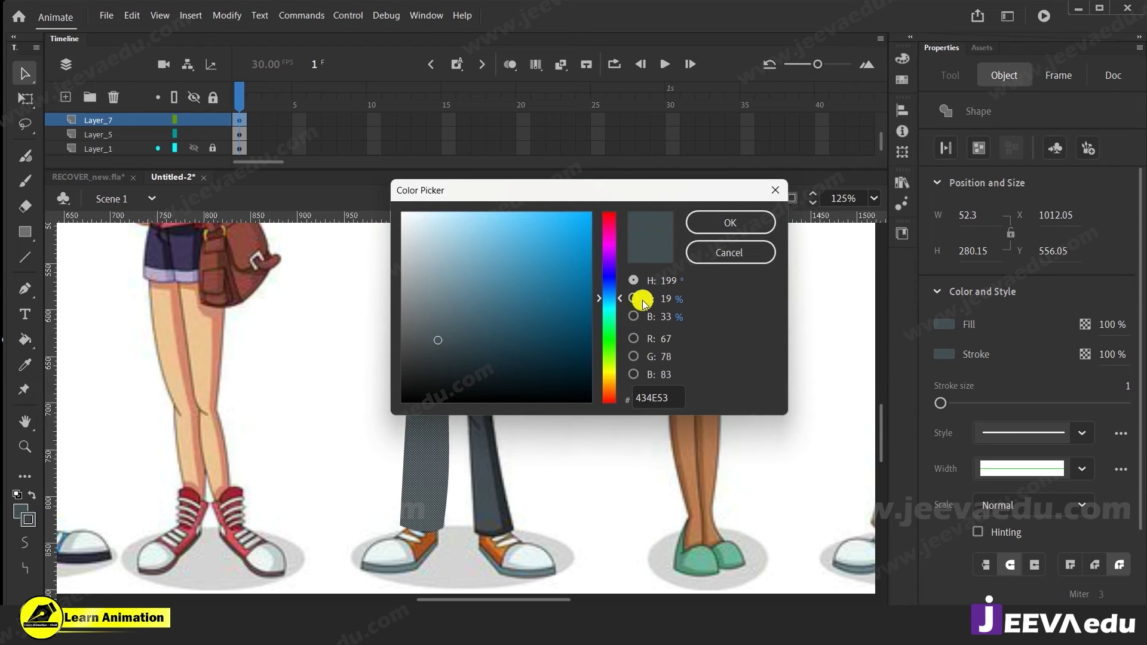
pyautogui.click(633, 316)
pyautogui.click(618, 368)
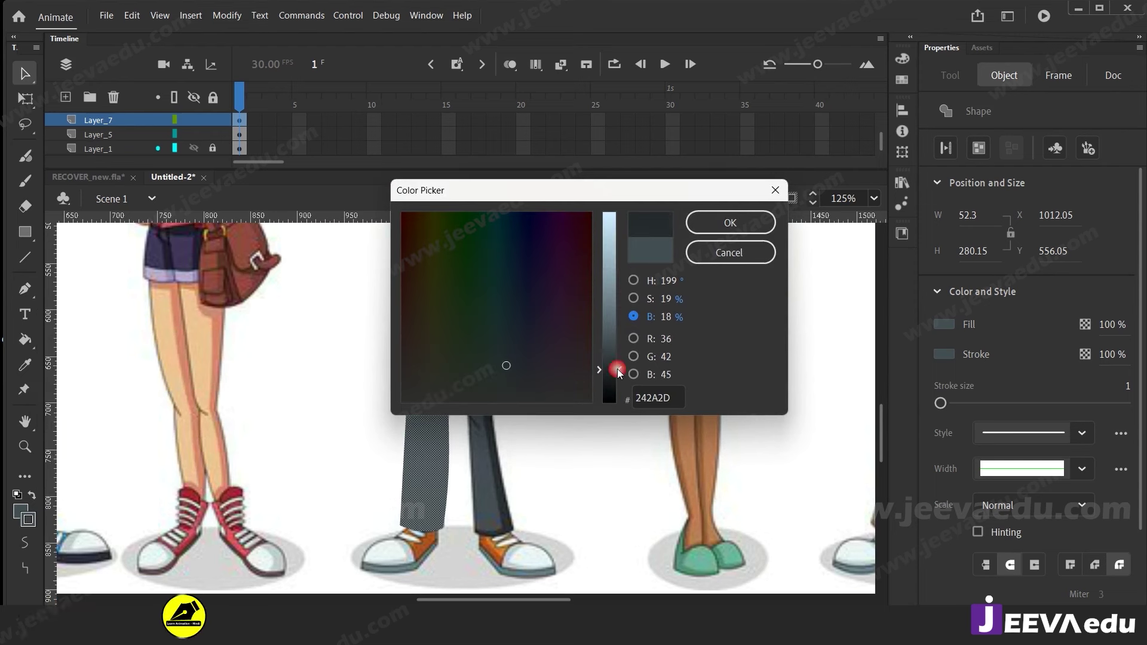
pyautogui.click(708, 227)
pyautogui.click(511, 489)
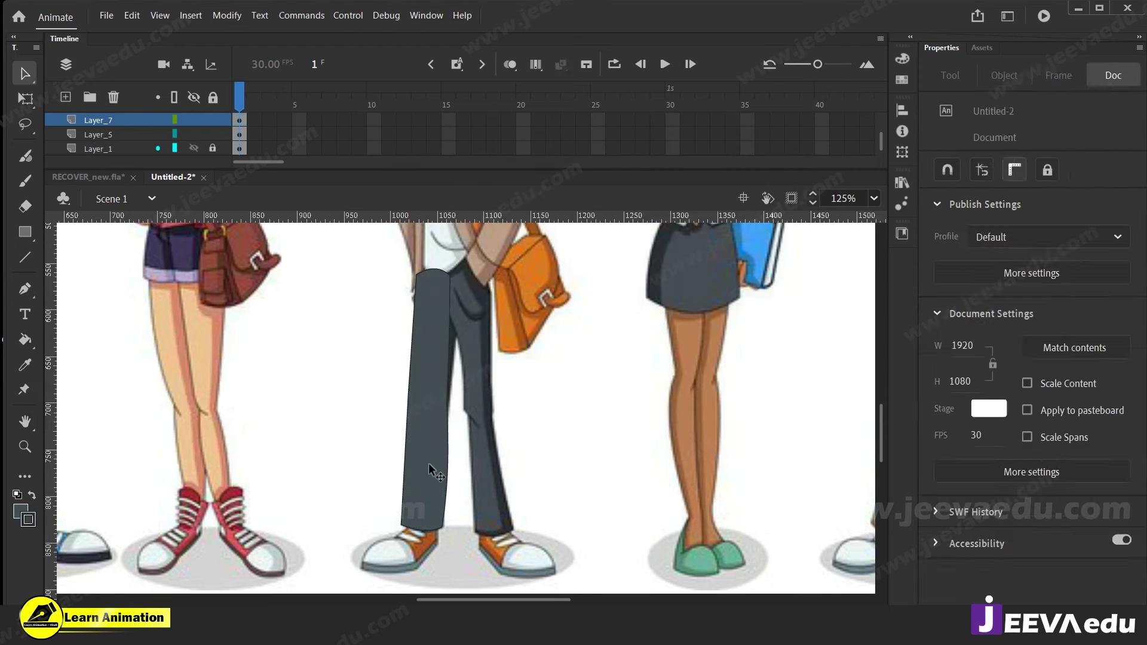
pyautogui.click(428, 465)
pyautogui.hotkey('ctrl', 'g')
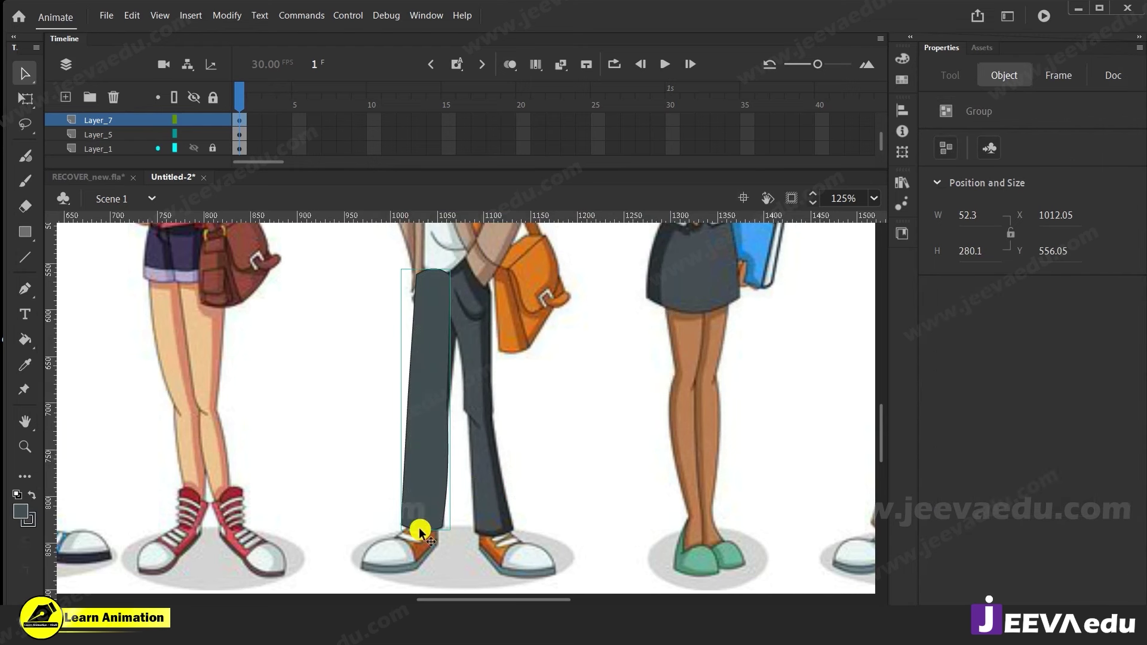
# Examine the grouped leg's hem and the reference shoes up close
pyautogui.press('z')
pyautogui.click(423, 500)
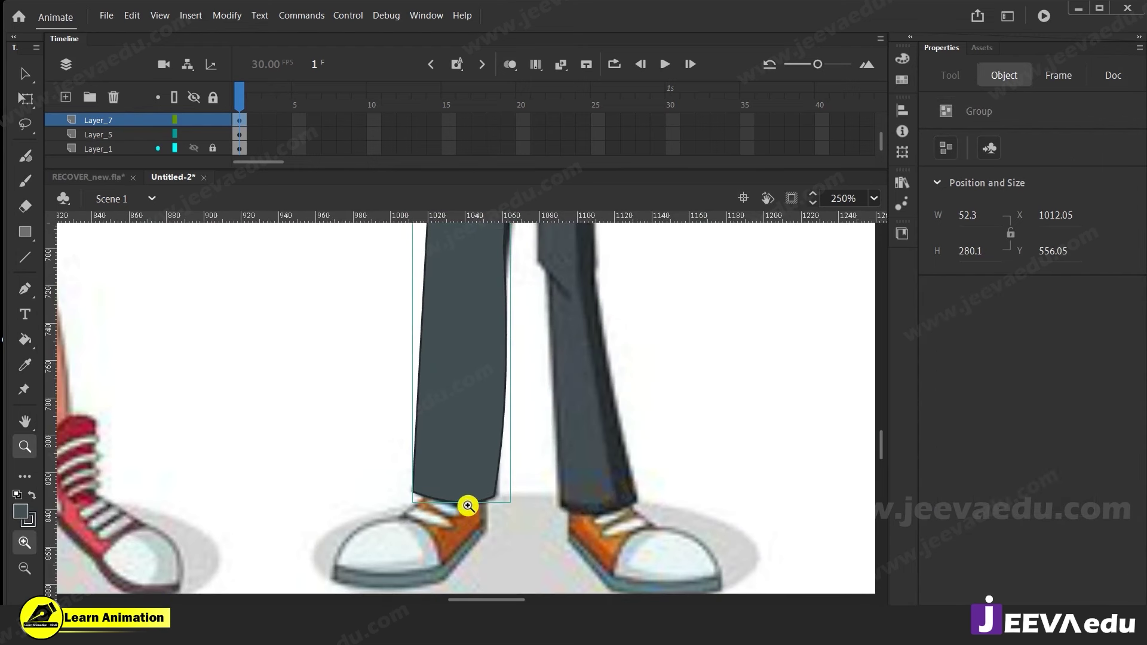
pyautogui.keyDown('alt'); pyautogui.click(485, 457); pyautogui.keyUp('alt')
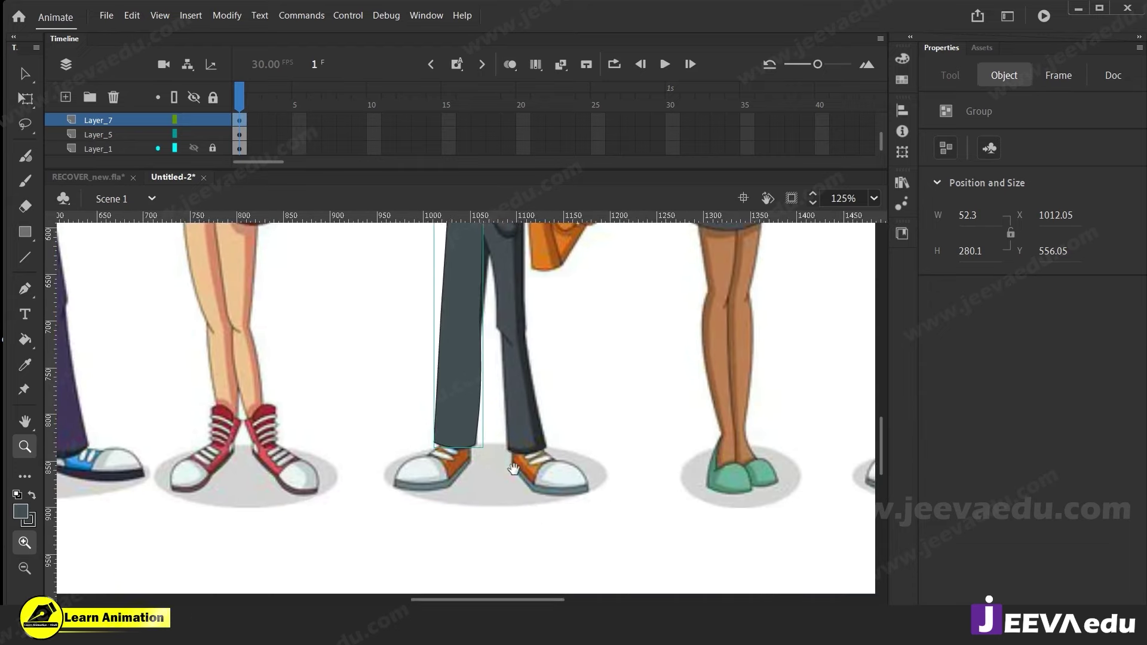
pyautogui.moveTo(513, 469); pyautogui.dragTo(512, 494)
pyautogui.moveTo(499, 453); pyautogui.dragTo(514, 403)
pyautogui.click(483, 454)
pyautogui.moveTo(508, 479); pyautogui.dragTo(499, 461)
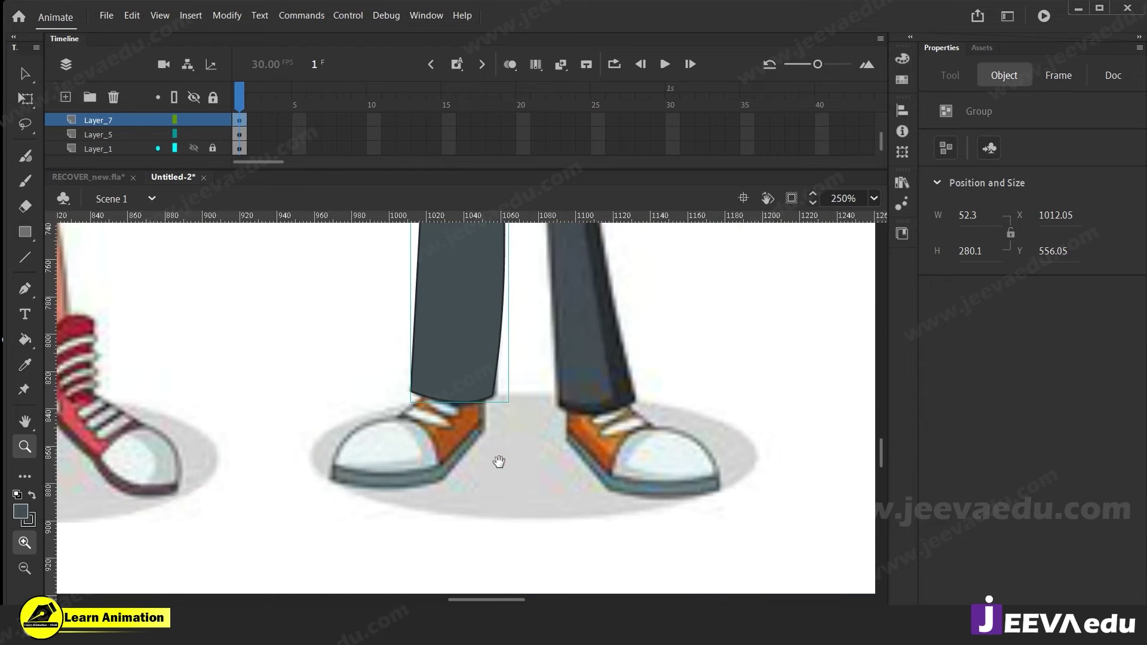
# Add a new layer above the leg's layer and switch to the Paint Brush tool
pyautogui.click(65, 97)
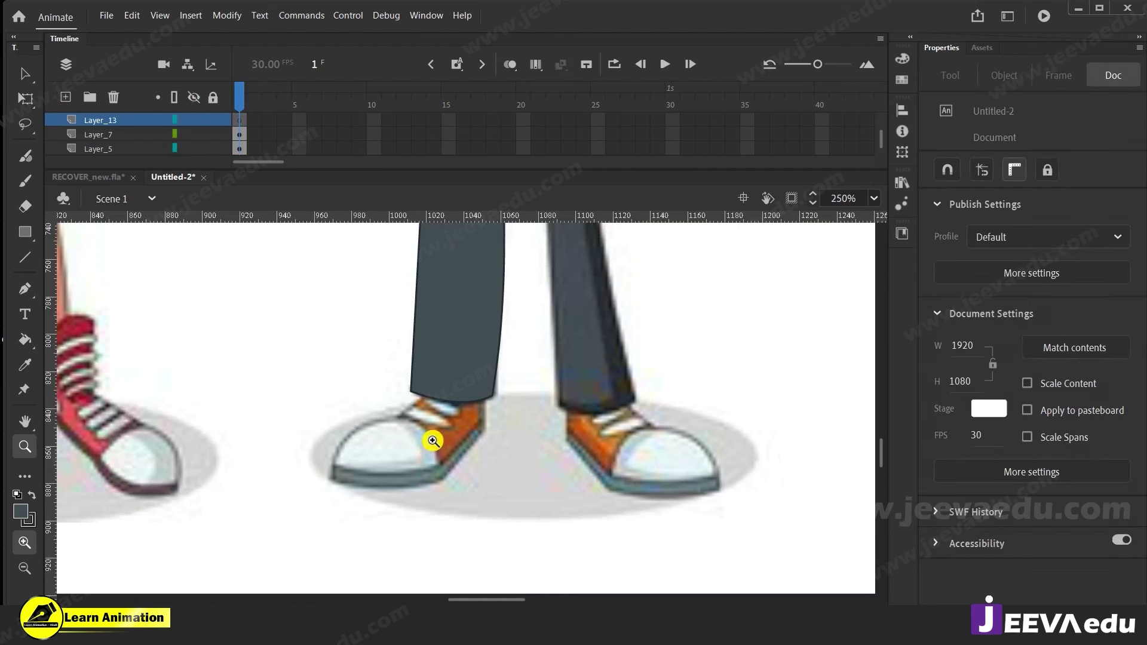
pyautogui.press('y')
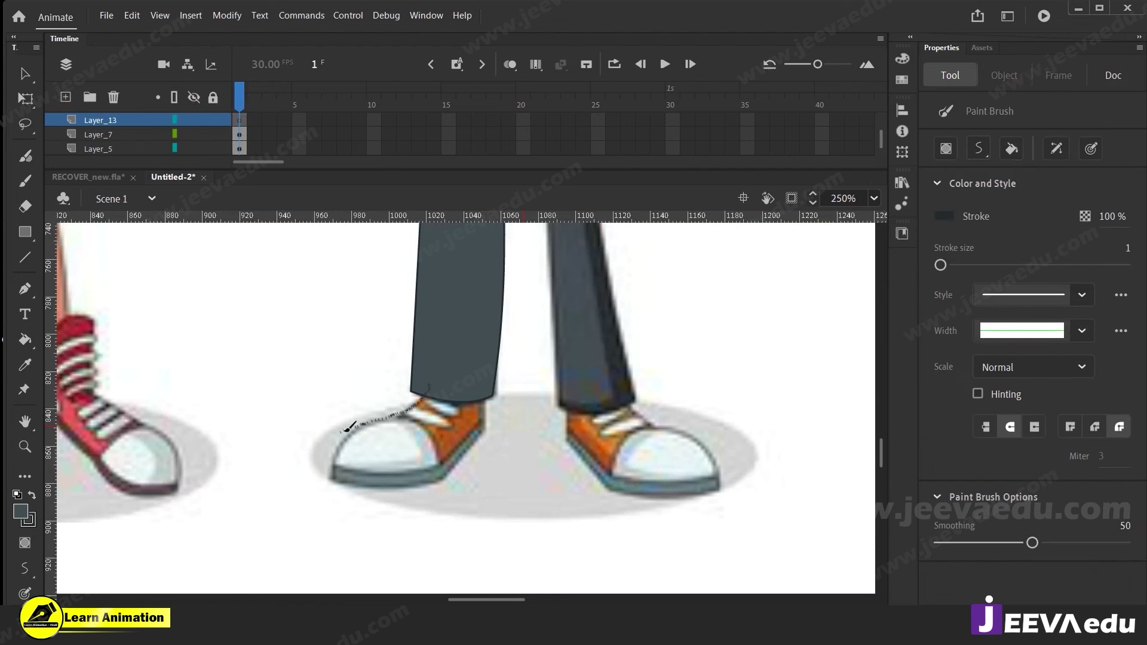
pyautogui.moveTo(335, 466); pyautogui.dragTo(332, 479)
pyautogui.hotkey('ctrl', 'z')
pyautogui.moveTo(431, 386)
pyautogui.mouseDown()
pyautogui.moveTo(347, 453)
pyautogui.moveTo(340, 480)
pyautogui.mouseUp()
pyautogui.hotkey('ctrl', 'z')
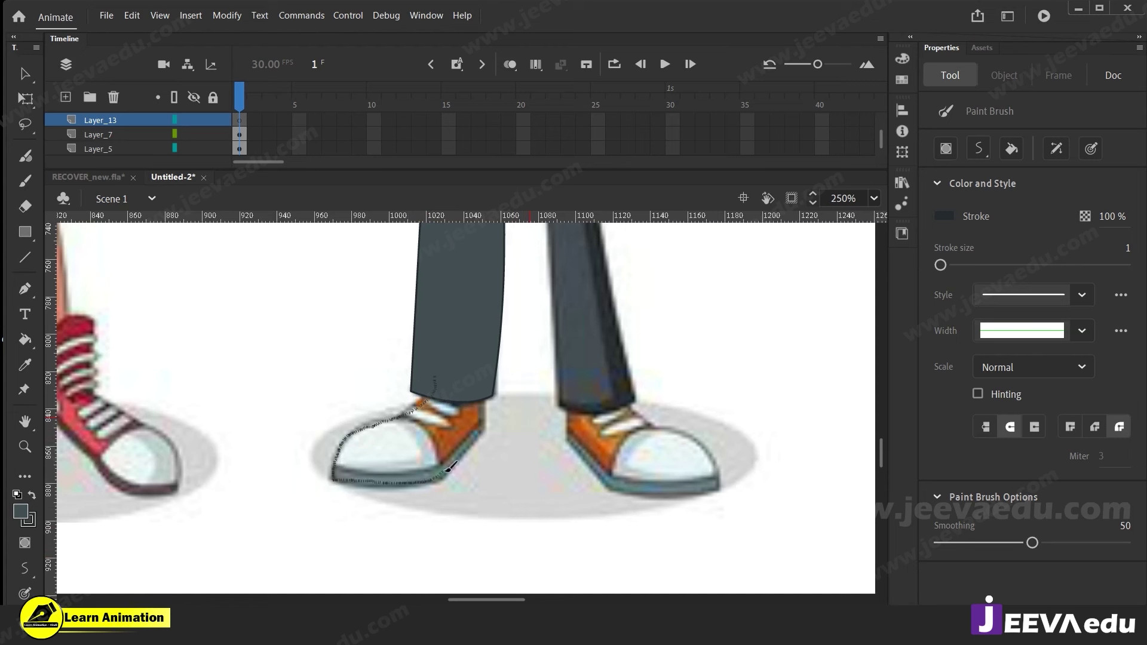
# Trace the reference shoe below the drawn leg from the ankle around toe, sole and heel, and close it with a line across the ankle
pyautogui.moveTo(484, 384); pyautogui.dragTo(484, 383)
pyautogui.moveTo(420, 388); pyautogui.dragTo(489, 390)
pyautogui.press('c')
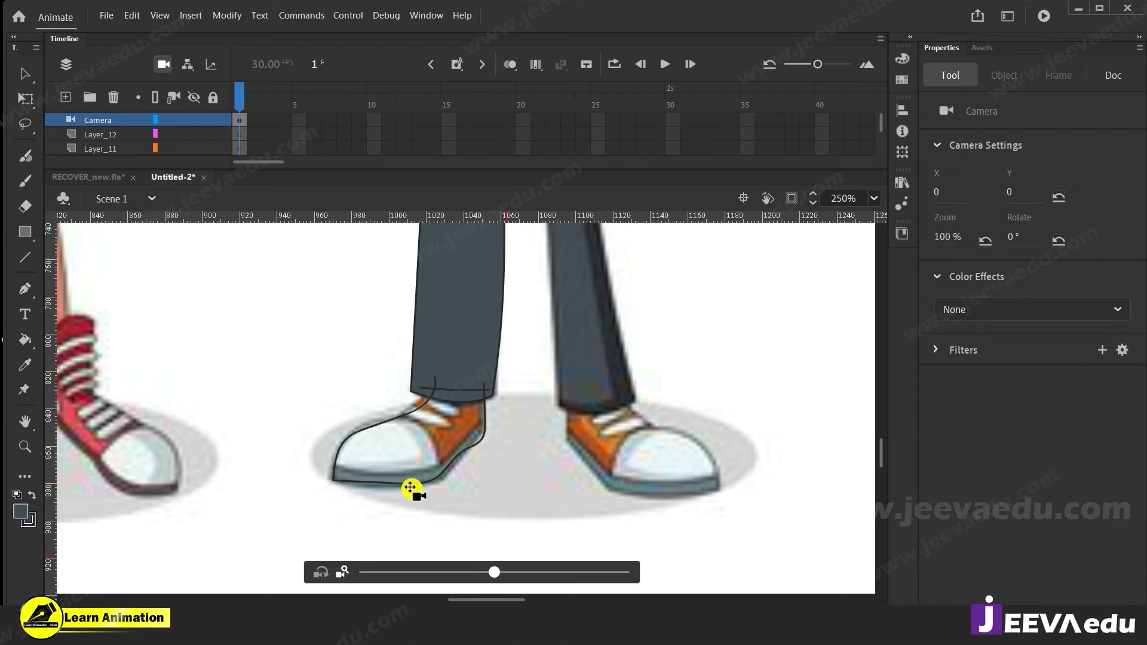
pyautogui.click(112, 97)
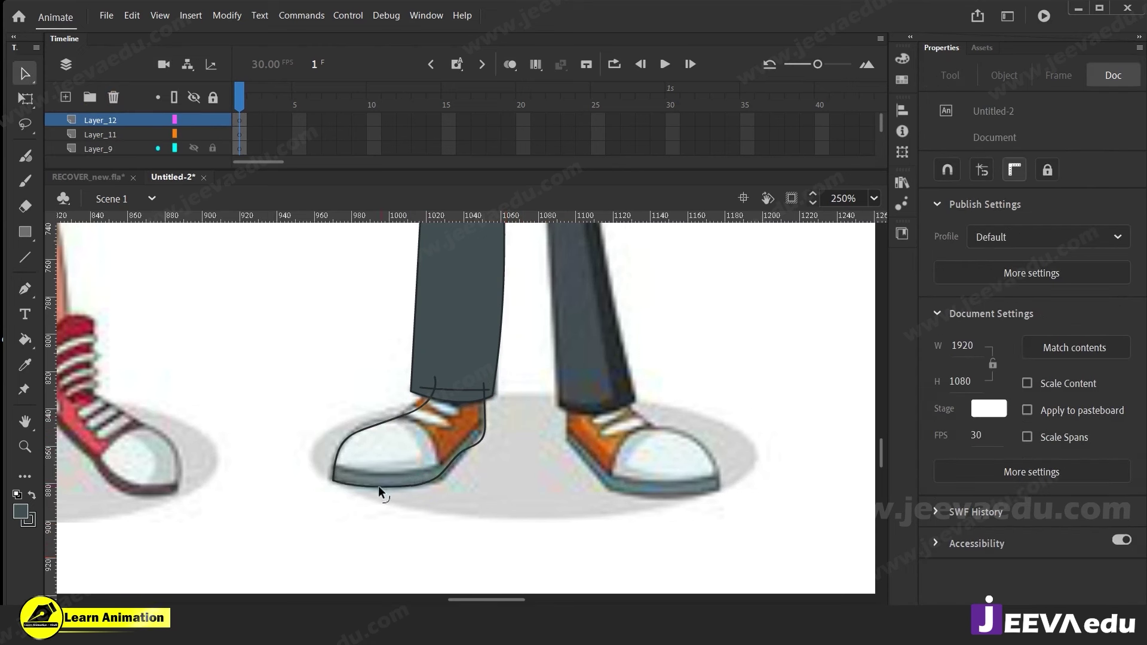
# Duplicate the shoe's sole and heel line in place and move the copy up about 5 px to form the sole's upper edge
pyautogui.click(446, 467)
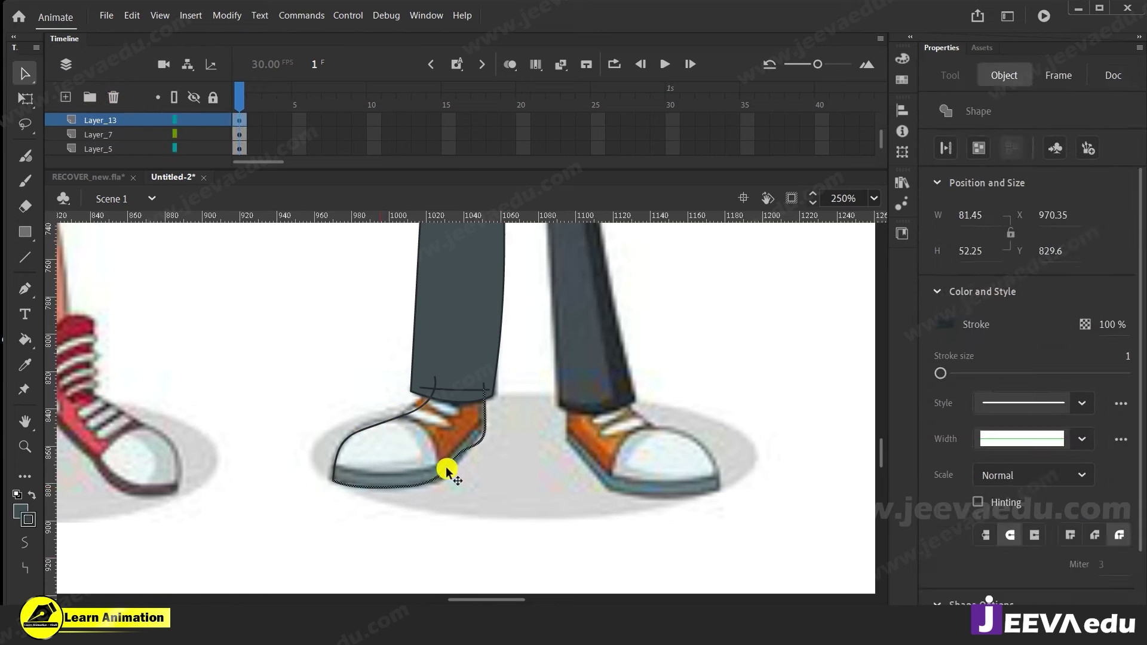
pyautogui.rightClick(513, 436)
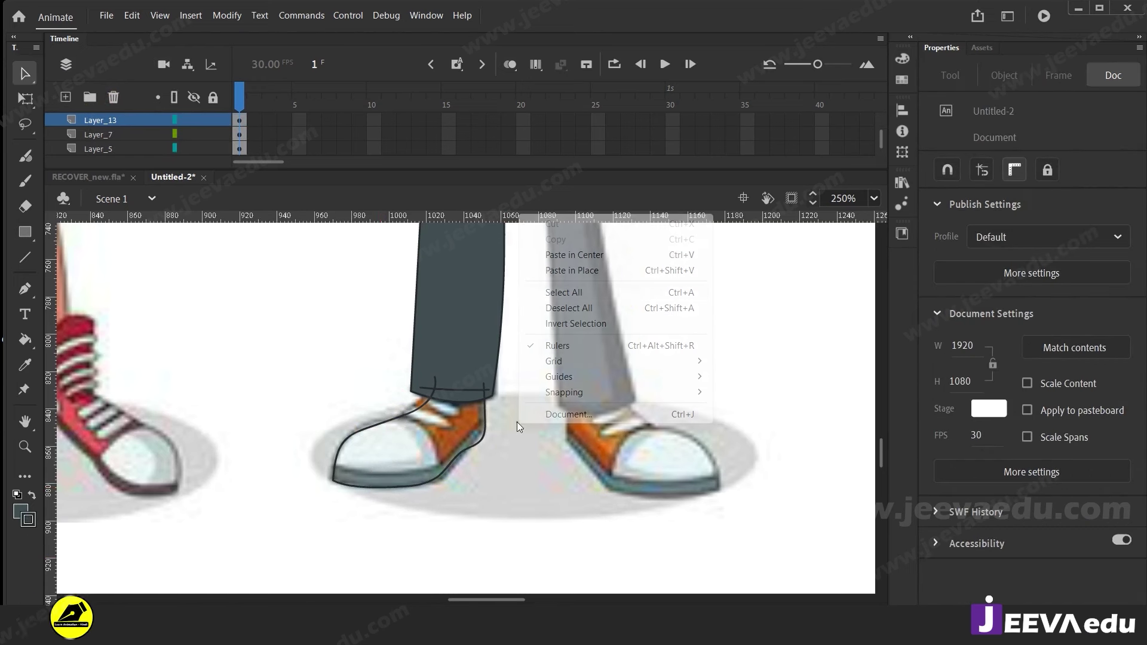
pyautogui.click(586, 274)
pyautogui.press('z')
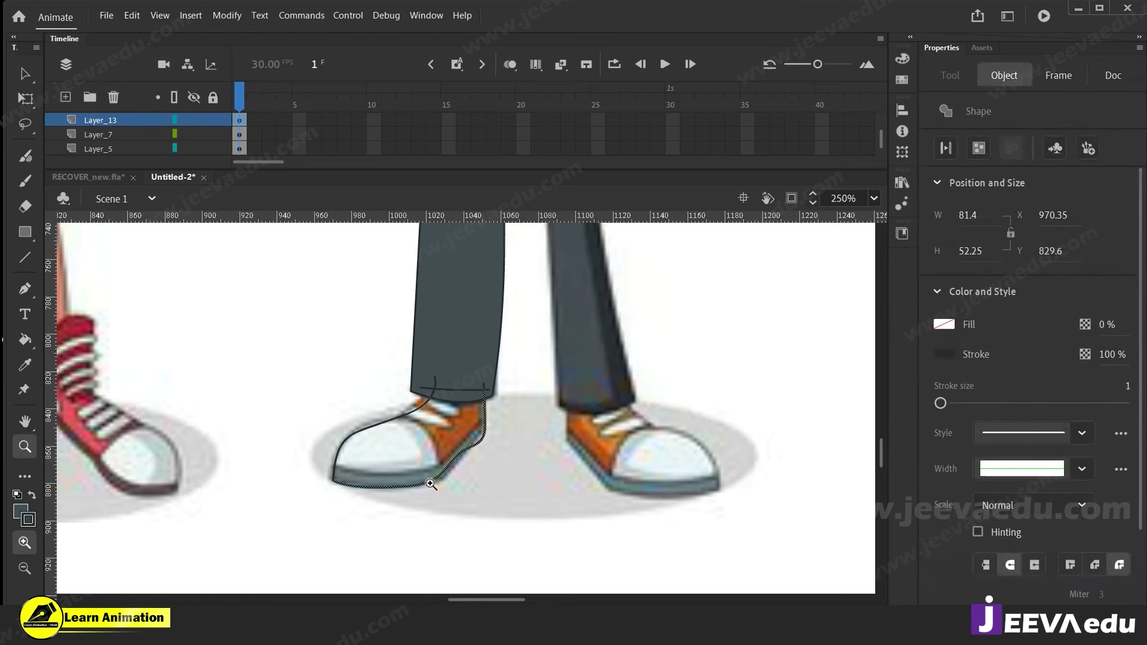
pyautogui.click(435, 479)
pyautogui.press('Up')
pyautogui.press('Up')
pyautogui.press('Up')
pyautogui.press('Up')
pyautogui.press('Up')
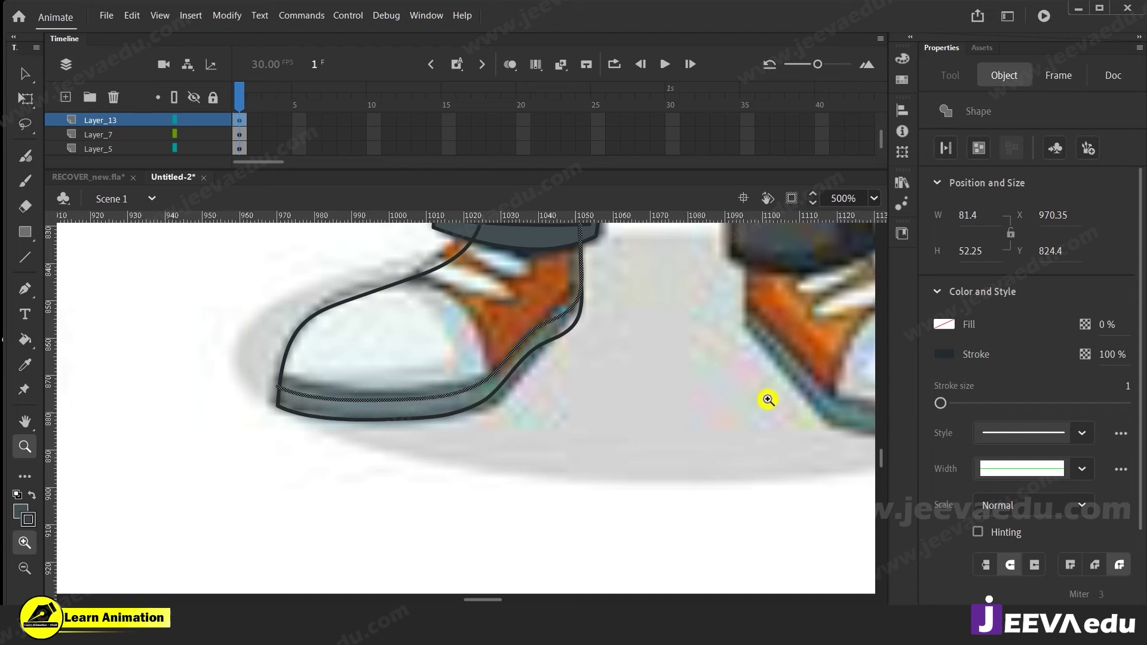
# Recolor the copied line #FF0000, fill the sole band beneath it with blue-grey and delete the red line
pyautogui.click(944, 354)
pyautogui.click(714, 459)
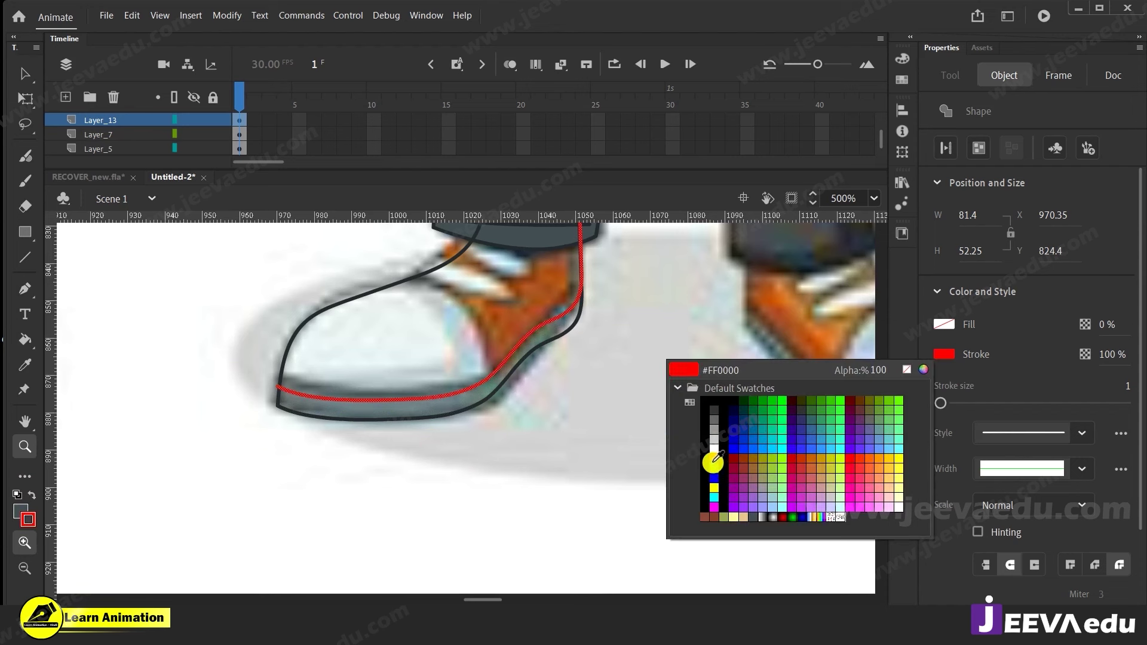
pyautogui.press('k')
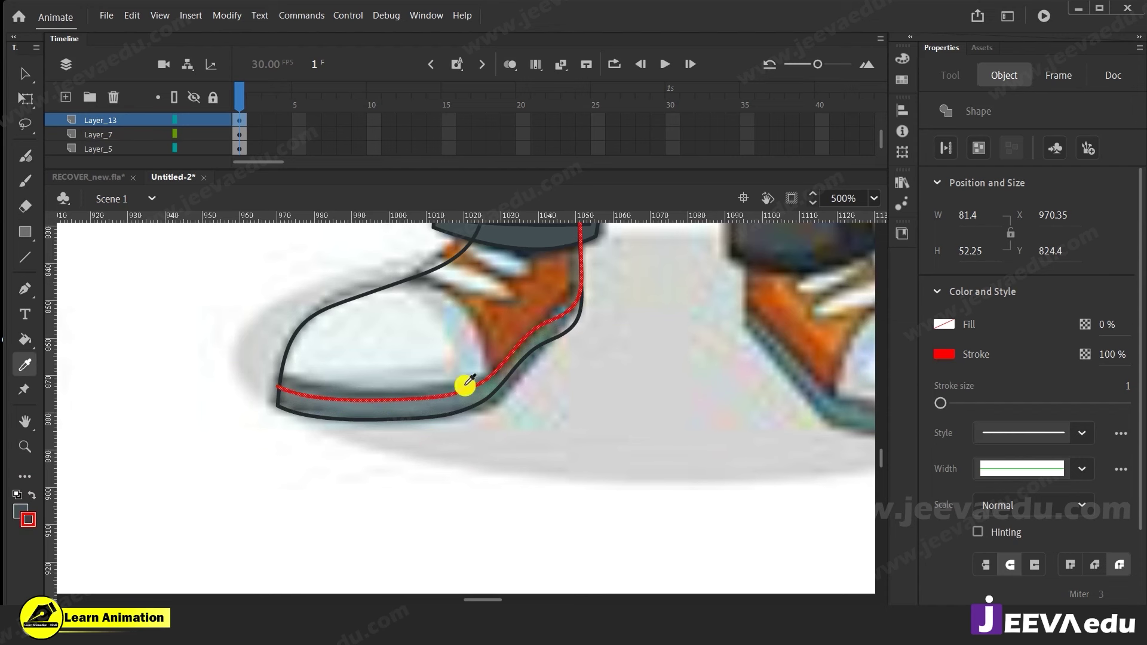
pyautogui.click(466, 407)
pyautogui.press('v')
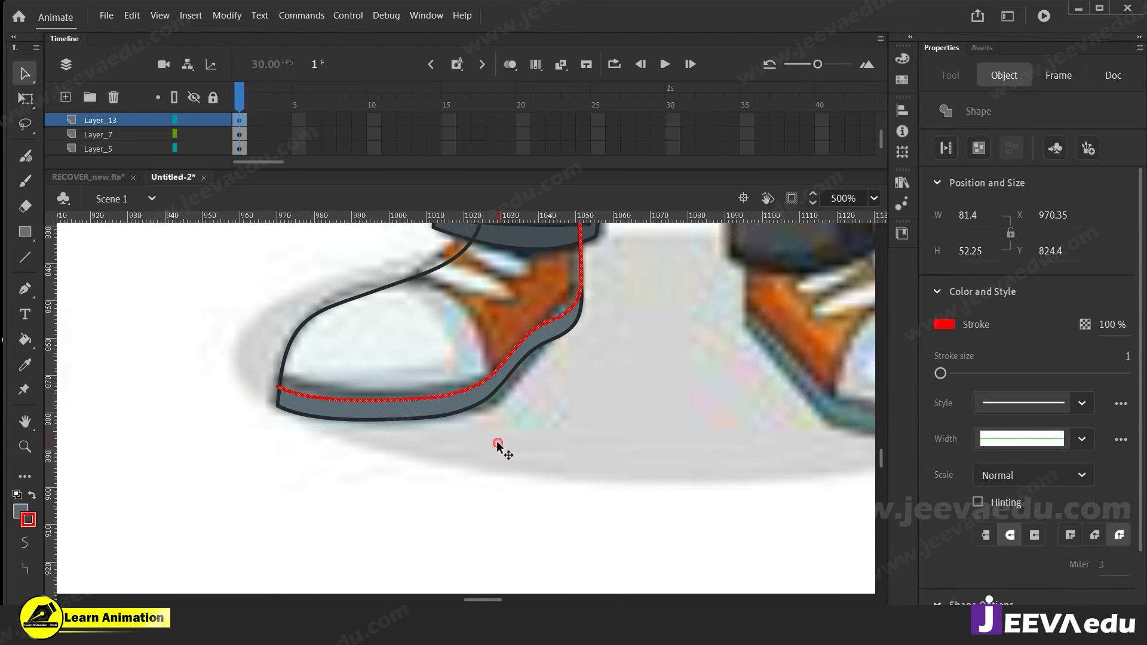
pyautogui.click(572, 389)
pyautogui.click(561, 311)
pyautogui.press('Delete')
# Draw a red line from the shoe's top edge to the sole and bend it along the back edge of the toe cap
pyautogui.scroll(2, 594, 346)
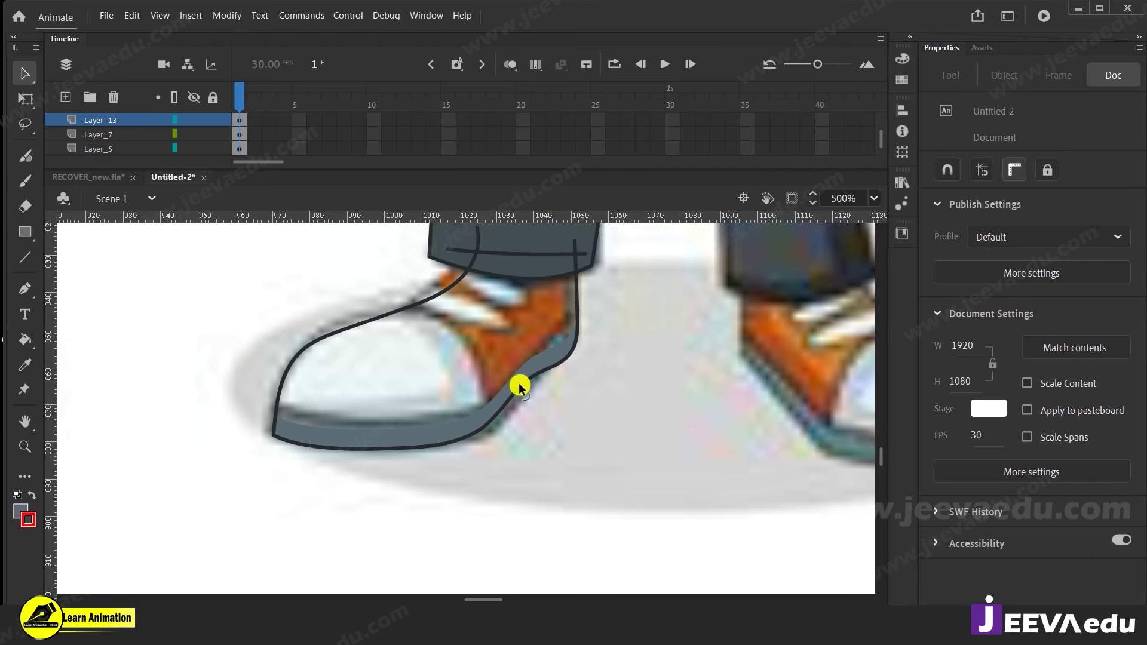
pyautogui.press('n')
pyautogui.moveTo(396, 299); pyautogui.dragTo(499, 413)
pyautogui.press('v')
pyautogui.click(486, 366)
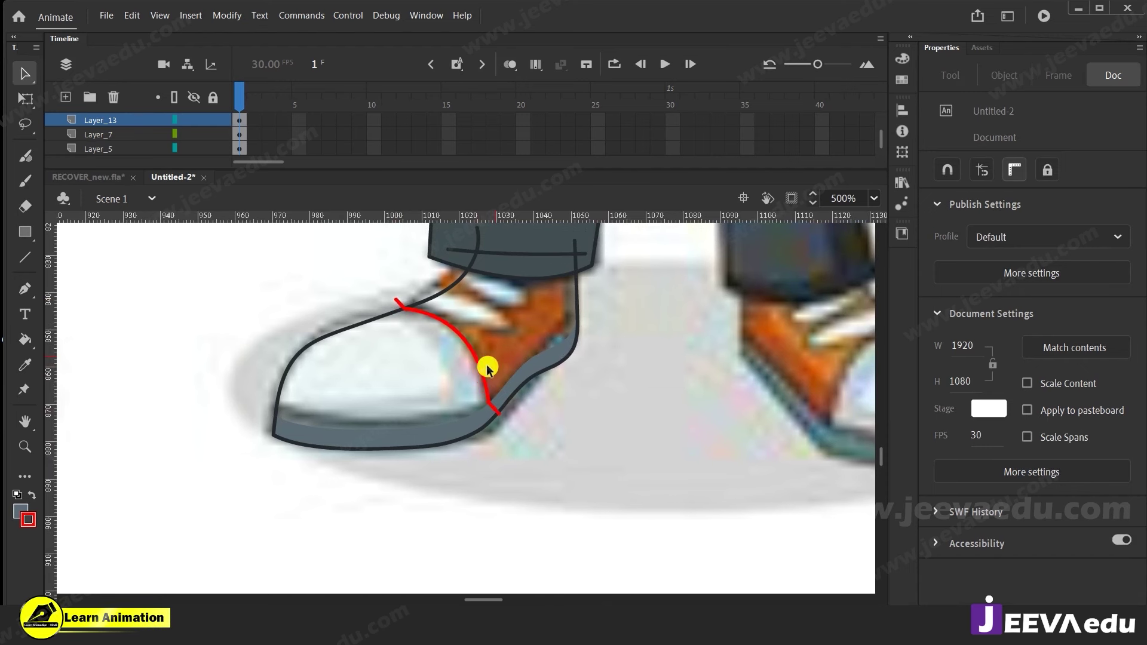
# Fill the toe cap with the reference shoe's pale white and delete the red dividing line
pyautogui.press('i')
pyautogui.click(410, 366)
pyautogui.click(445, 394)
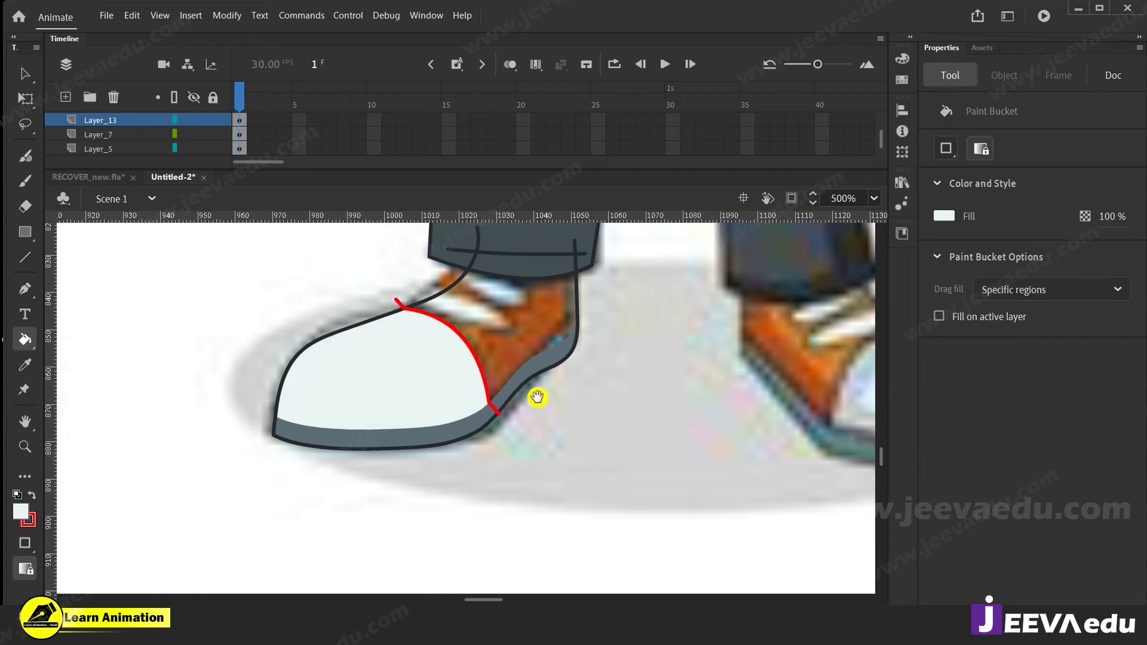
pyautogui.moveTo(536, 397); pyautogui.dragTo(501, 455)
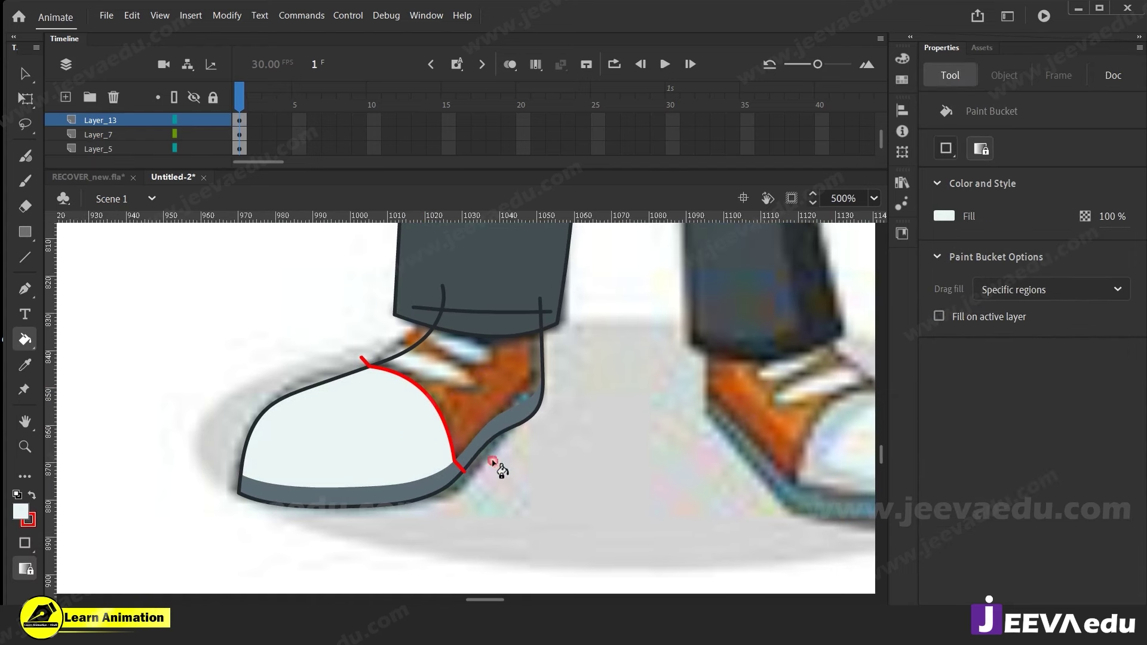
pyautogui.press('v')
pyautogui.doubleClick(436, 409)
pyautogui.press('Delete')
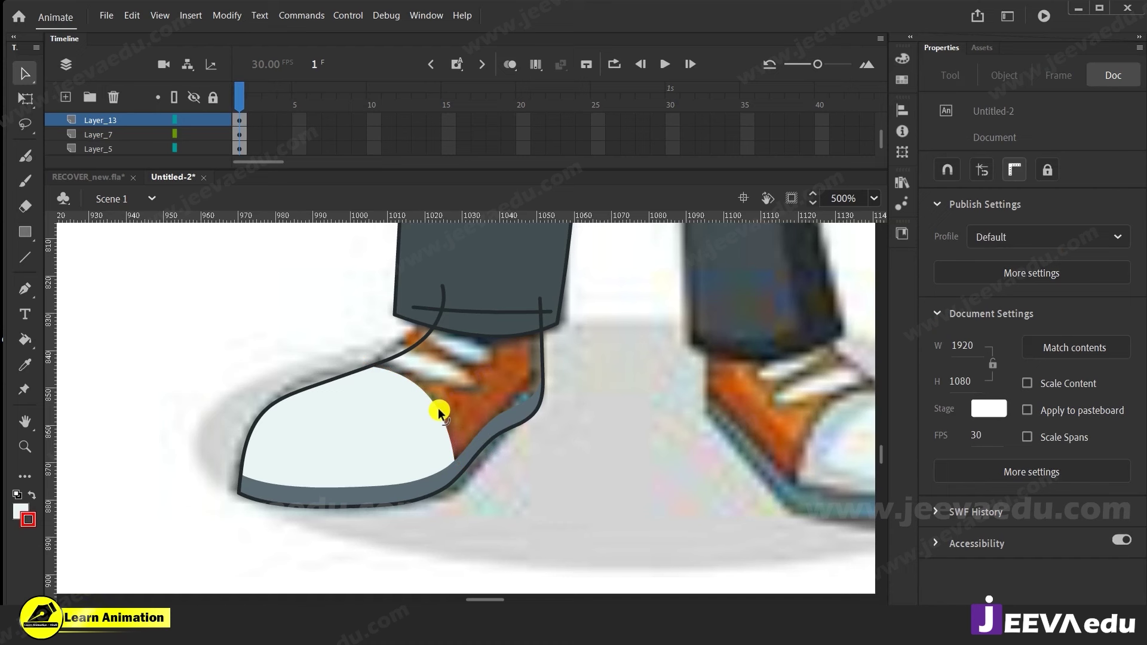
# Outline the lower shoelace with curved red lines and remove the piece overhanging the shoe's edge
pyautogui.press('n')
pyautogui.moveTo(404, 343); pyautogui.dragTo(478, 387)
pyautogui.press('v')
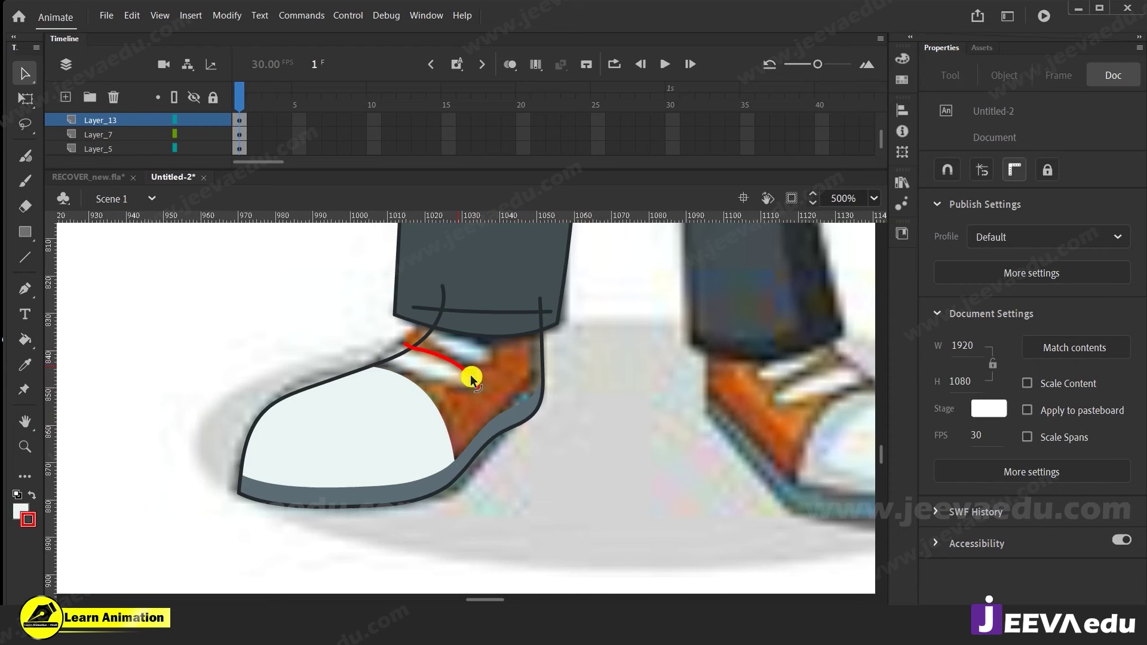
pyautogui.moveTo(478, 385); pyautogui.dragTo(375, 357)
pyautogui.moveTo(473, 382)
pyautogui.mouseDown()
pyautogui.moveTo(408, 385)
pyautogui.moveTo(361, 357)
pyautogui.mouseUp()
pyautogui.click(366, 357)
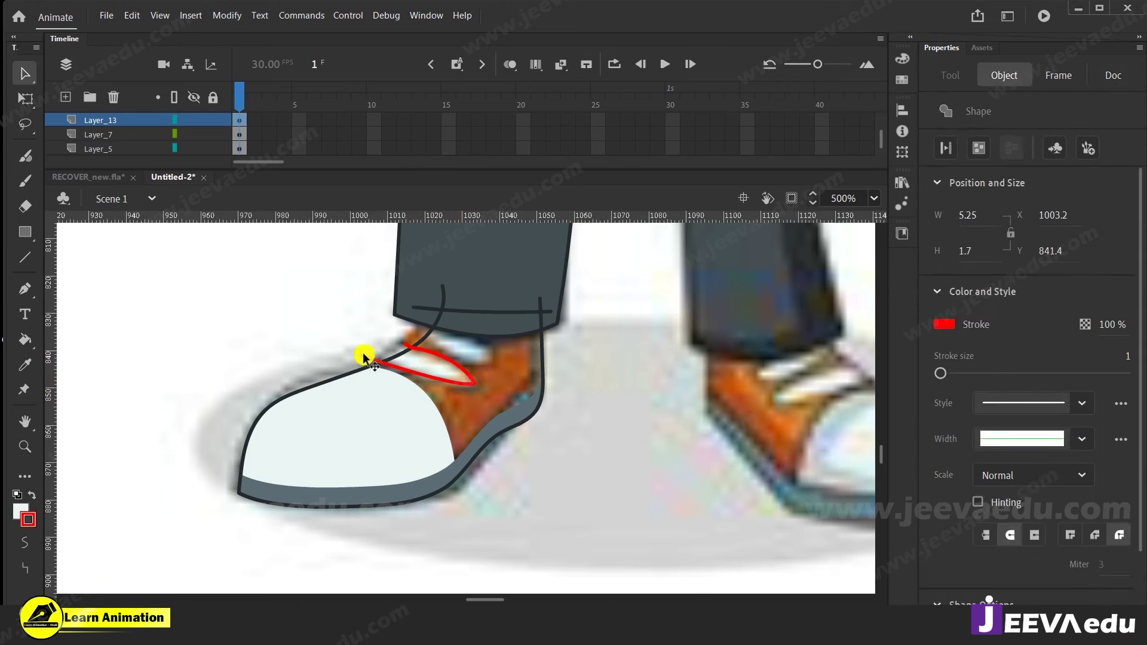
pyautogui.press('Delete')
pyautogui.moveTo(482, 389); pyautogui.dragTo(460, 389)
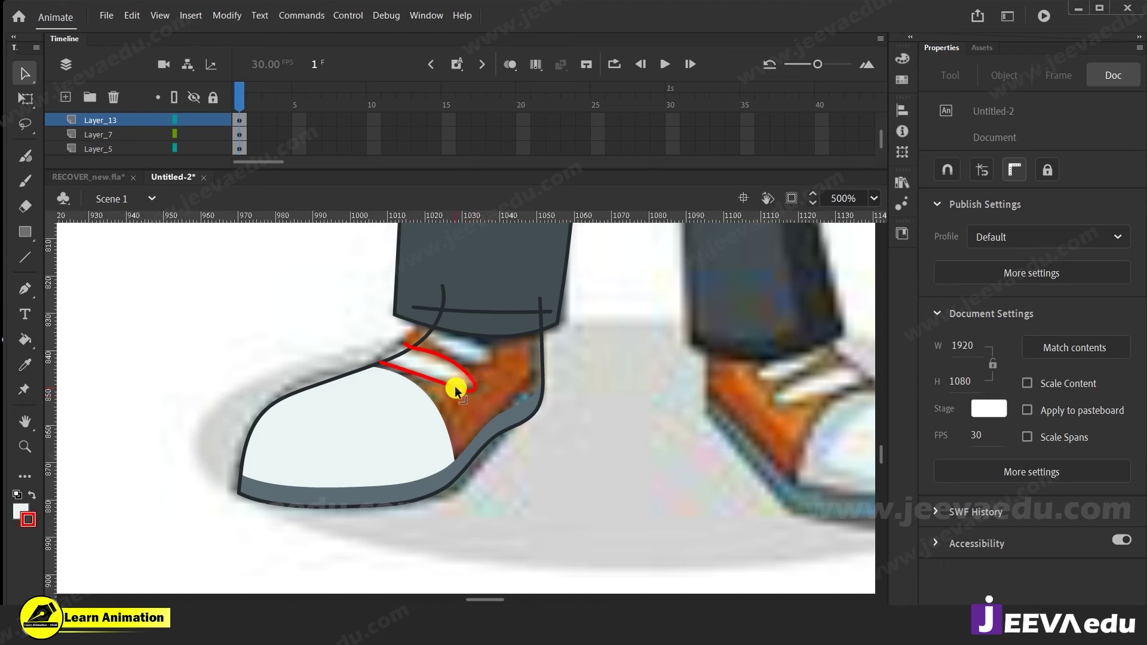
# Fill the lower shoelace with off-white, duplicate its red outline onto the upper shoelace and fill that one the same
pyautogui.press('k')
pyautogui.click(454, 385)
pyautogui.press('v')
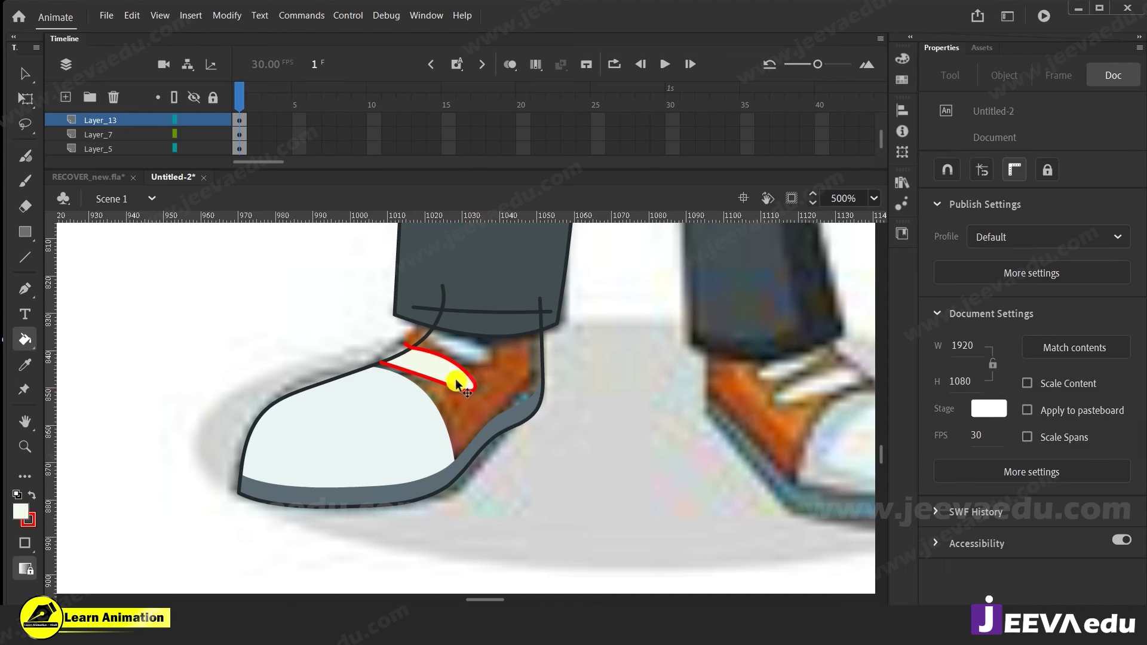
pyautogui.click(469, 378)
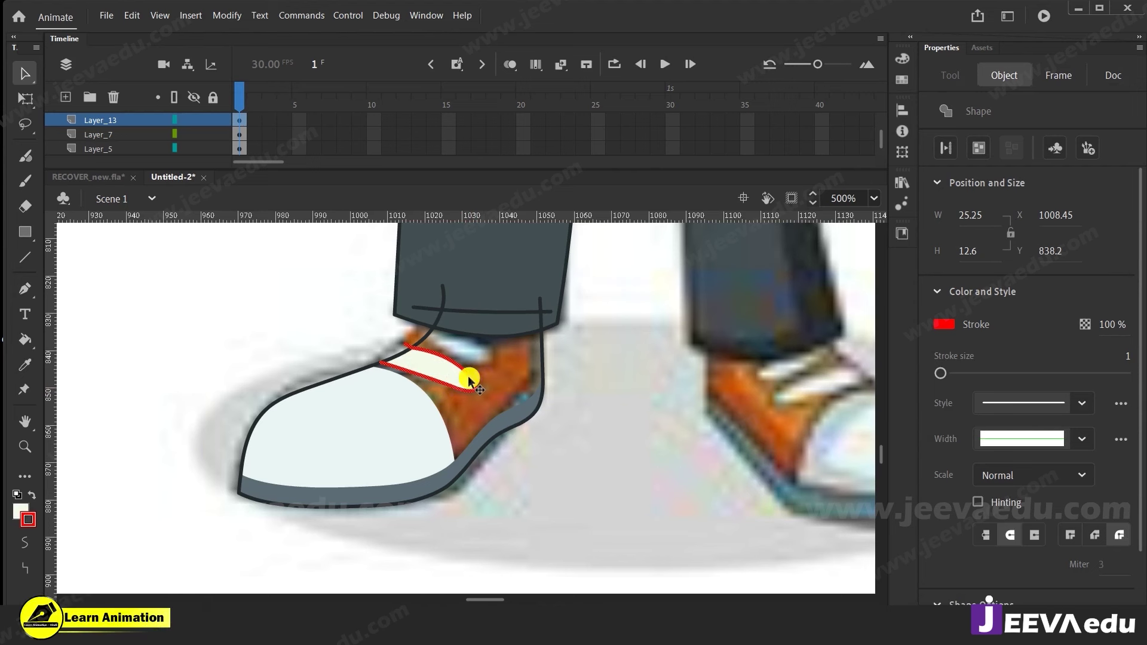
pyautogui.moveTo(469, 378); pyautogui.dragTo(490, 353)
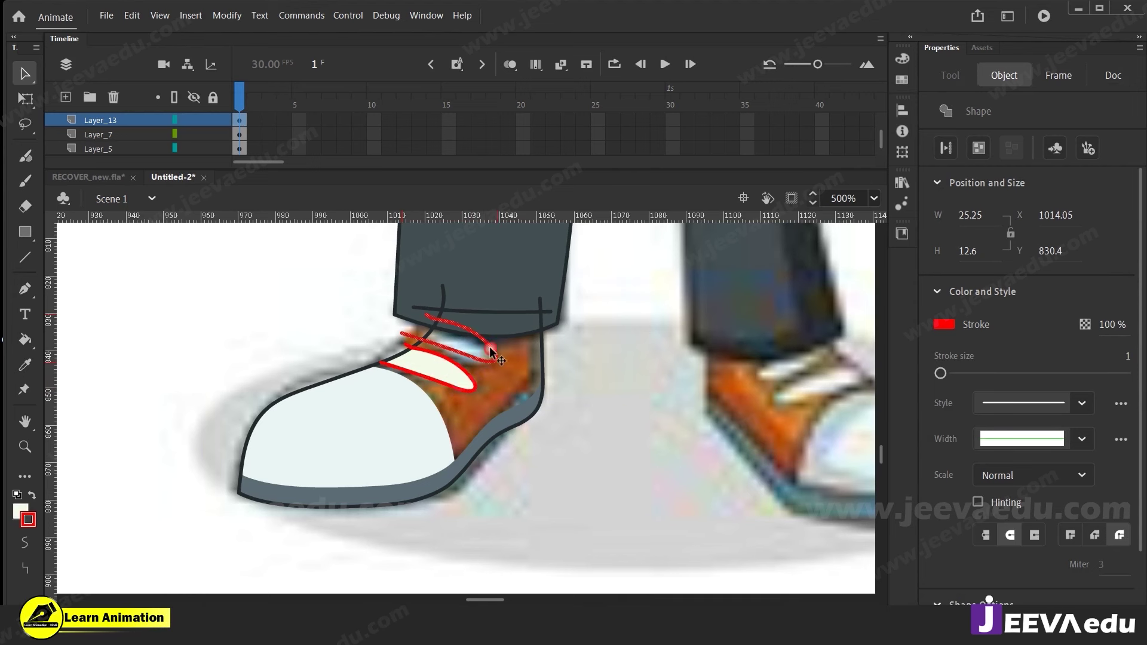
pyautogui.press('k')
pyautogui.click(459, 352)
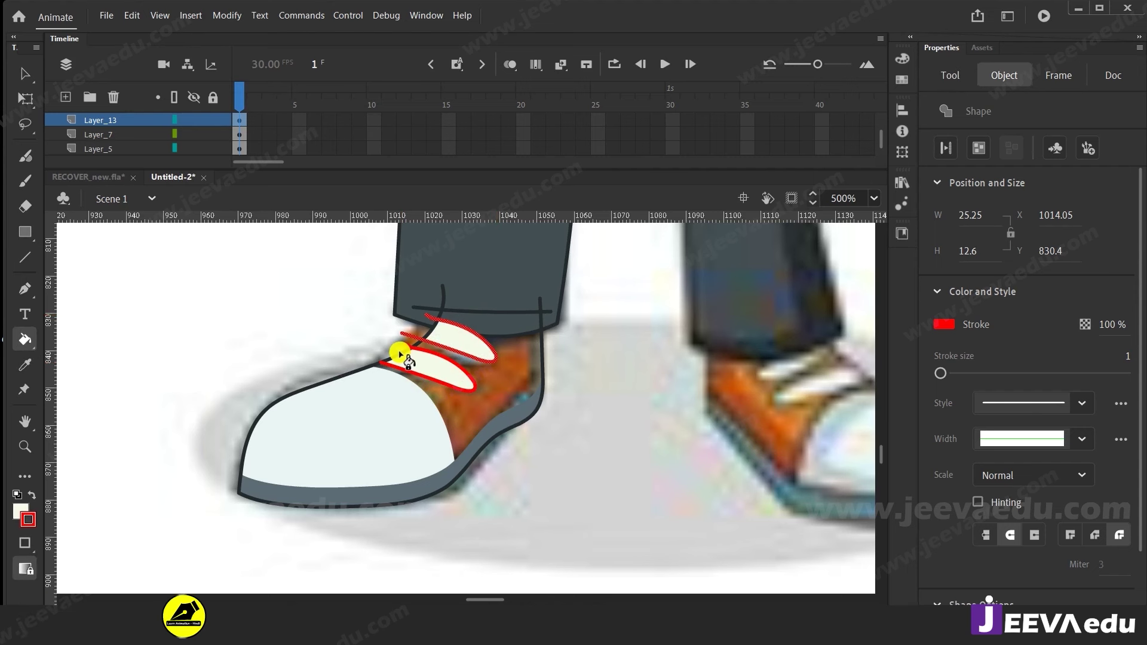
# Delete the red outlines around both shoelaces
pyautogui.press('Delete')
pyautogui.press('v')
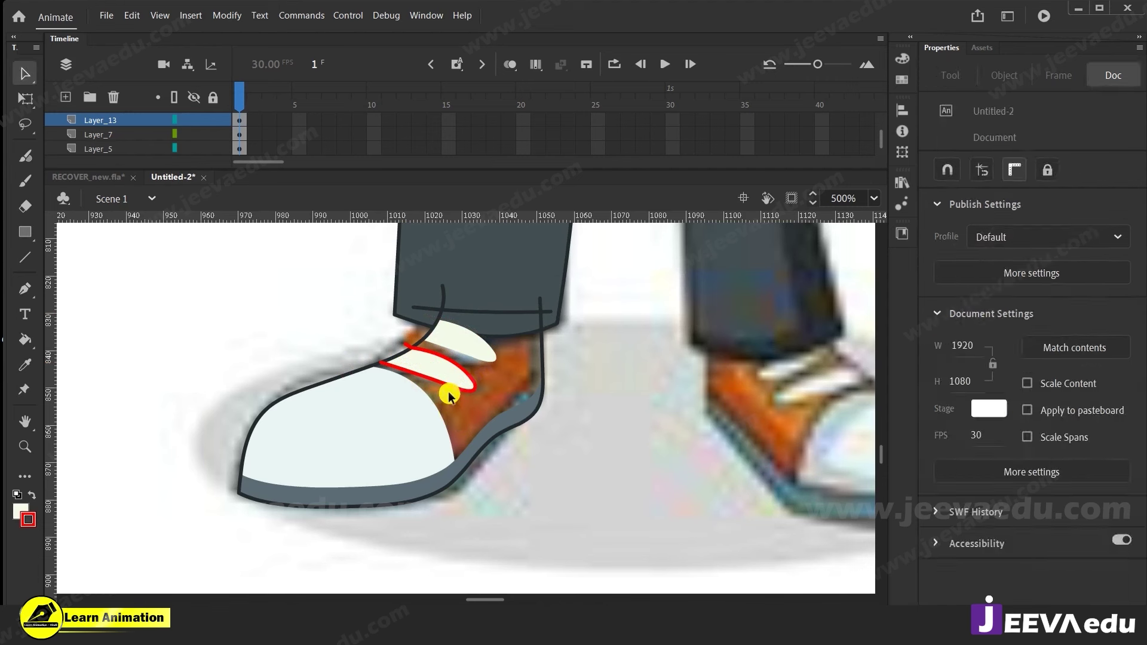
pyautogui.click(451, 391)
pyautogui.press('Delete')
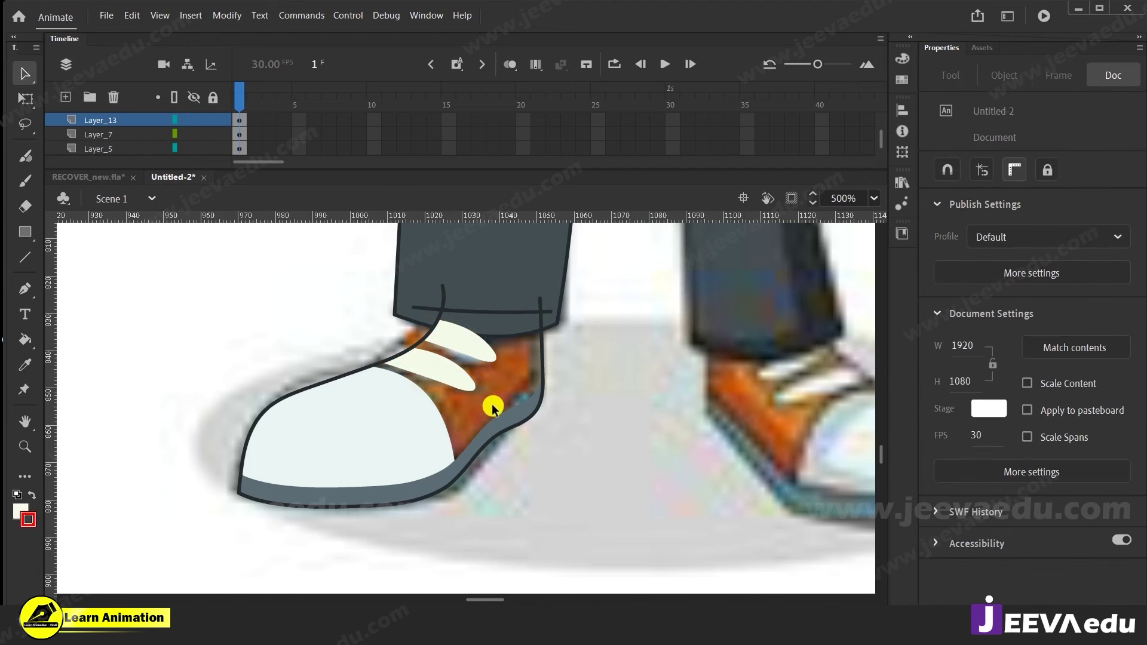
# Fill the shoe's upper around the laces with the orange-brown sampled from the reference shoe
pyautogui.press('i')
pyautogui.click(507, 378)
pyautogui.click(491, 406)
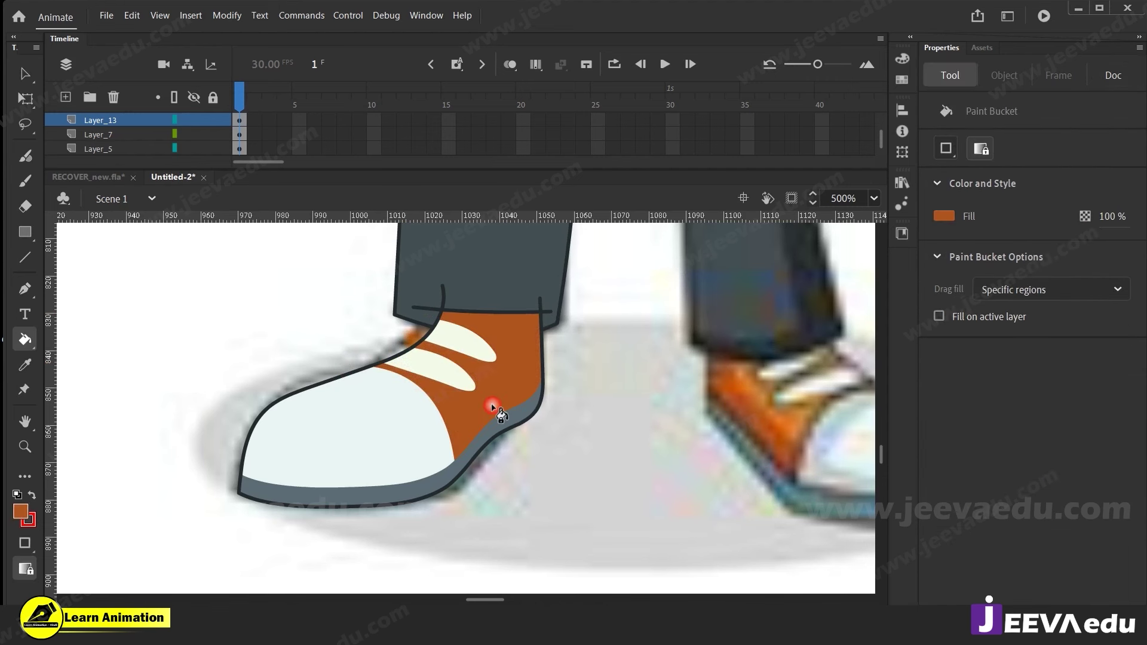
# Examine the colored shoe up close and beside the other reference shoe
pyautogui.press('z')
pyautogui.keyDown('alt'); pyautogui.click(457, 430); pyautogui.keyUp('alt')
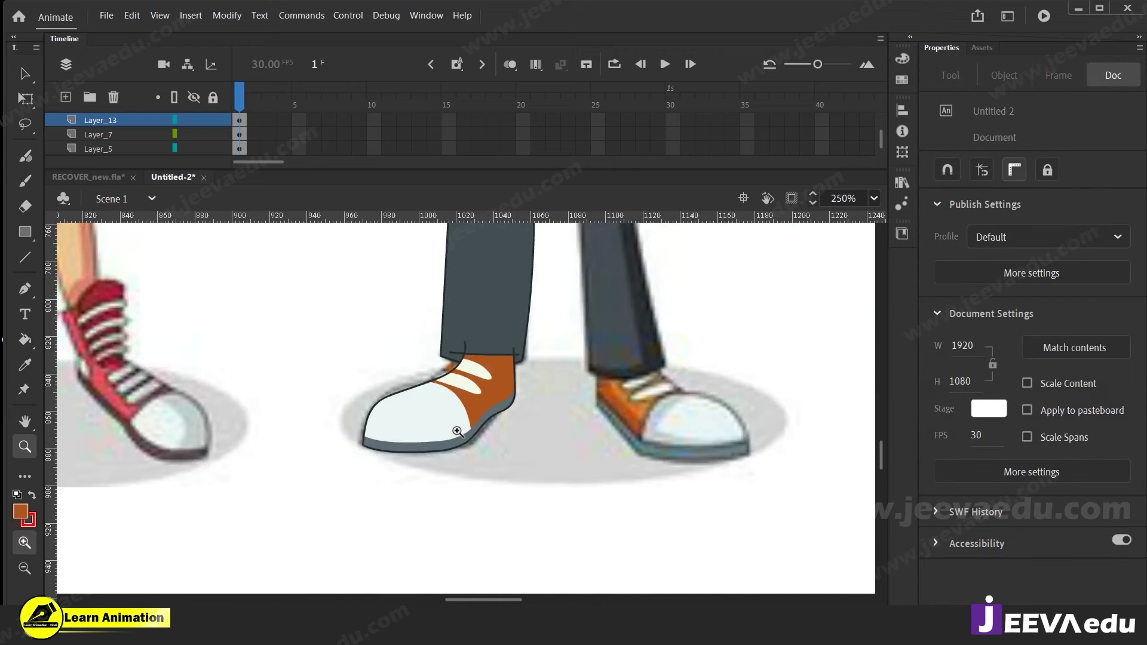
pyautogui.click(487, 411)
pyautogui.moveTo(497, 434); pyautogui.dragTo(506, 460)
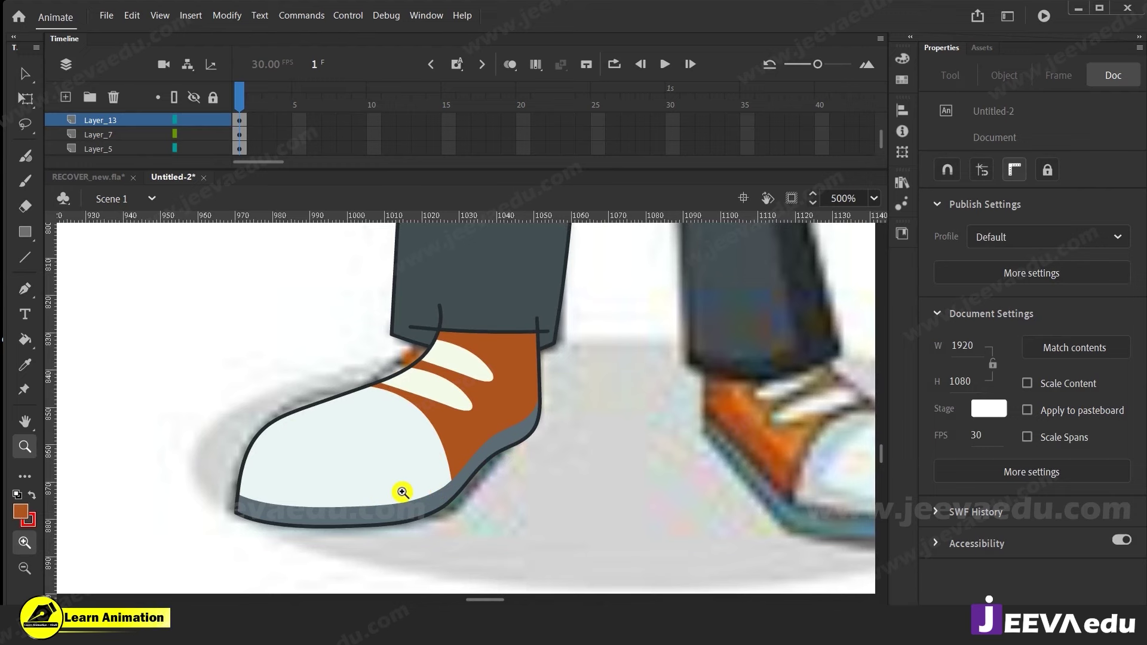
pyautogui.keyDown('alt'); pyautogui.click(418, 484); pyautogui.keyUp('alt')
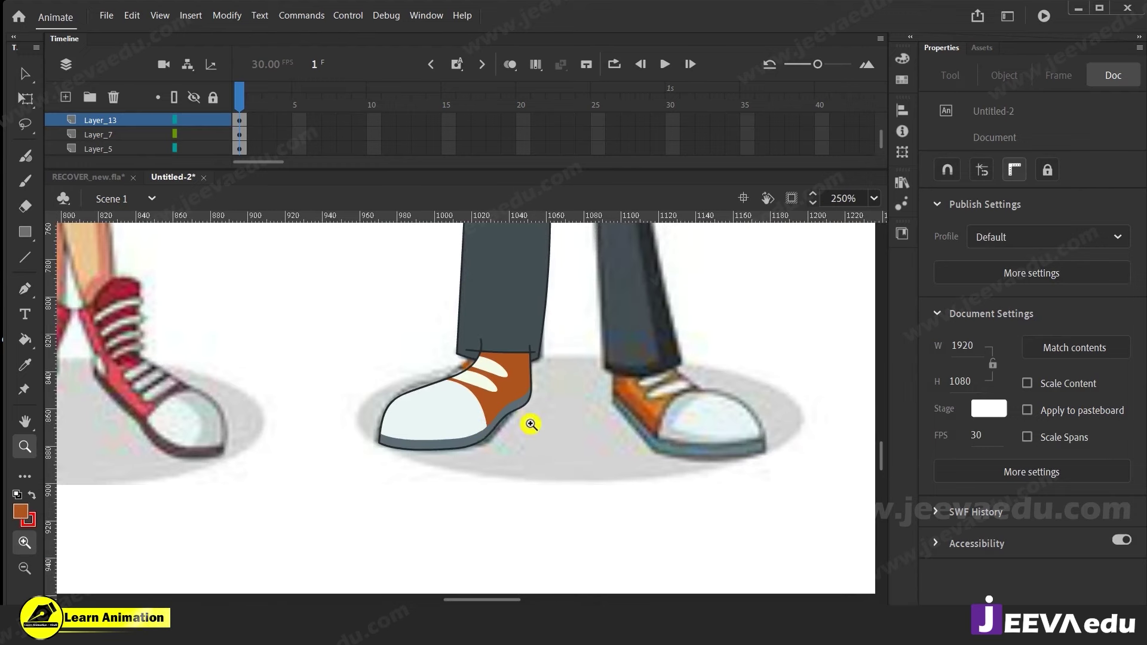
pyautogui.click(488, 423)
pyautogui.moveTo(493, 446); pyautogui.dragTo(384, 430)
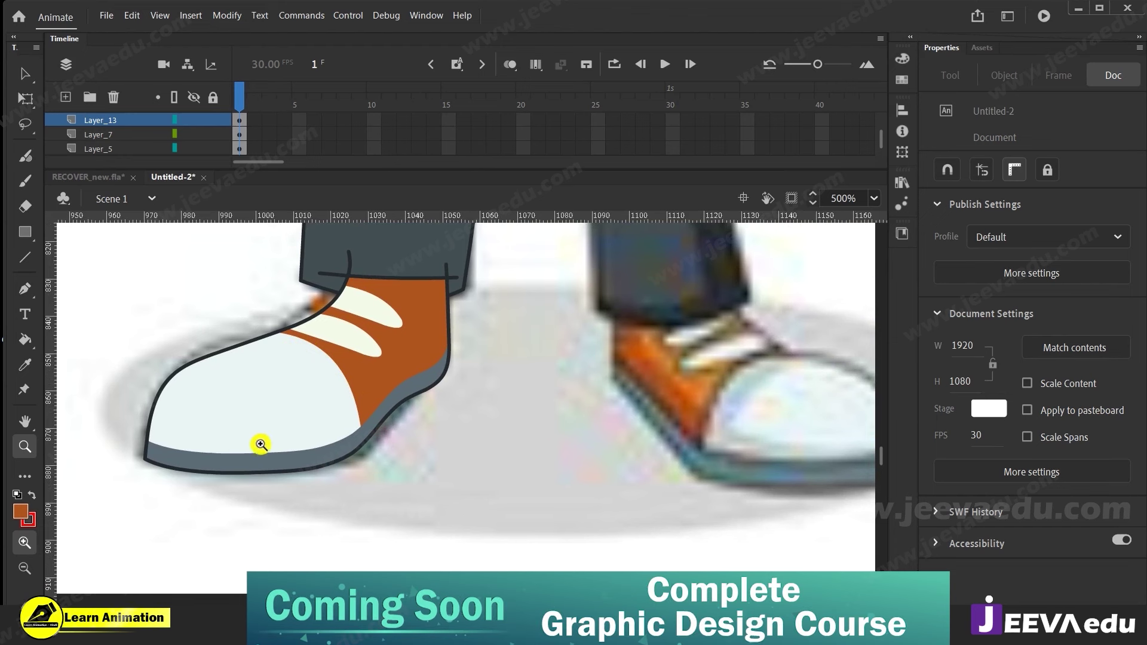
# Draw a red guide line from the lace edge around the front of the toe cap to the sole, and bend it into a smooth curve
pyautogui.press('n')
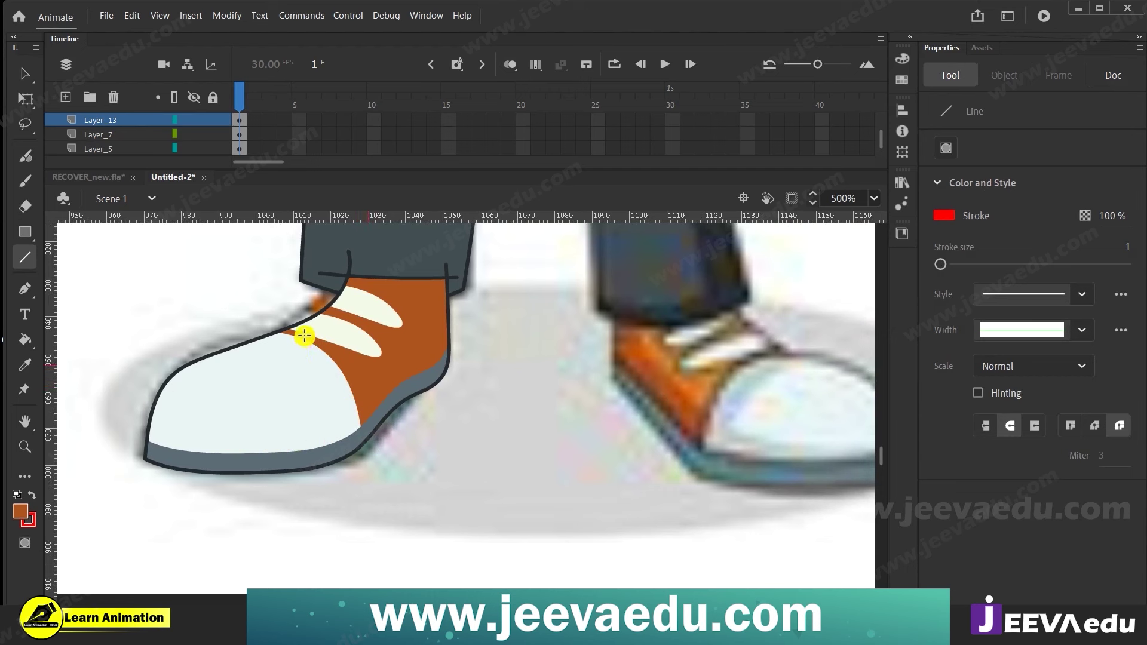
pyautogui.moveTo(226, 384)
pyautogui.mouseDown()
pyautogui.moveTo(174, 427)
pyautogui.moveTo(182, 404)
pyautogui.mouseUp()
pyautogui.press('v')
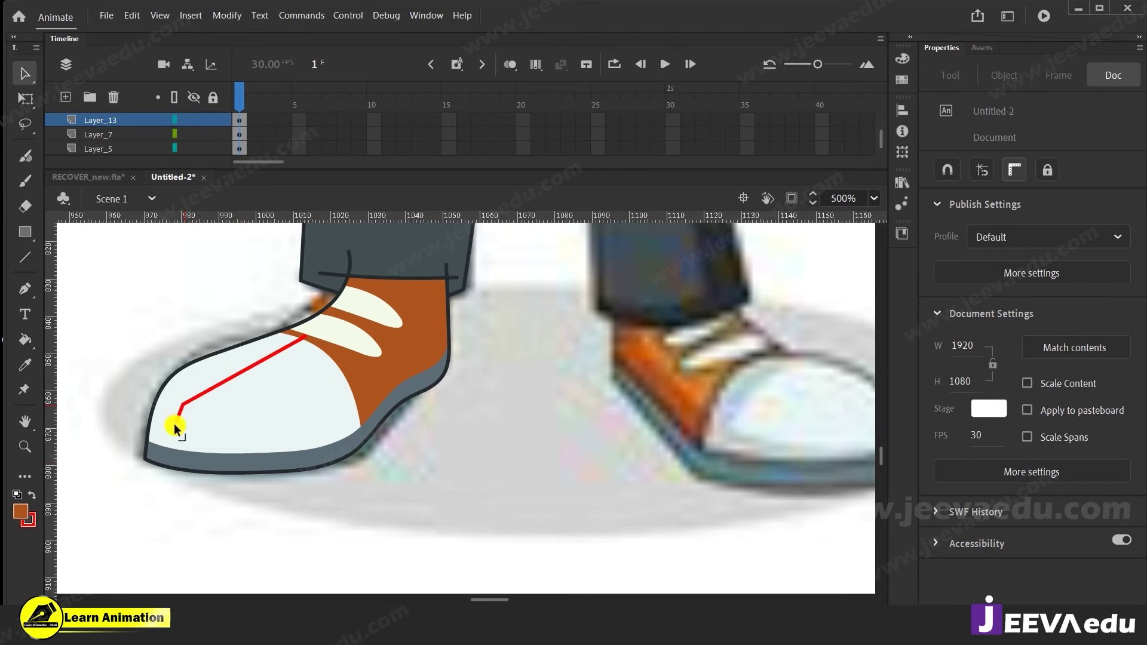
pyautogui.moveTo(274, 464); pyautogui.dragTo(227, 445)
pyautogui.moveTo(182, 405); pyautogui.dragTo(201, 374)
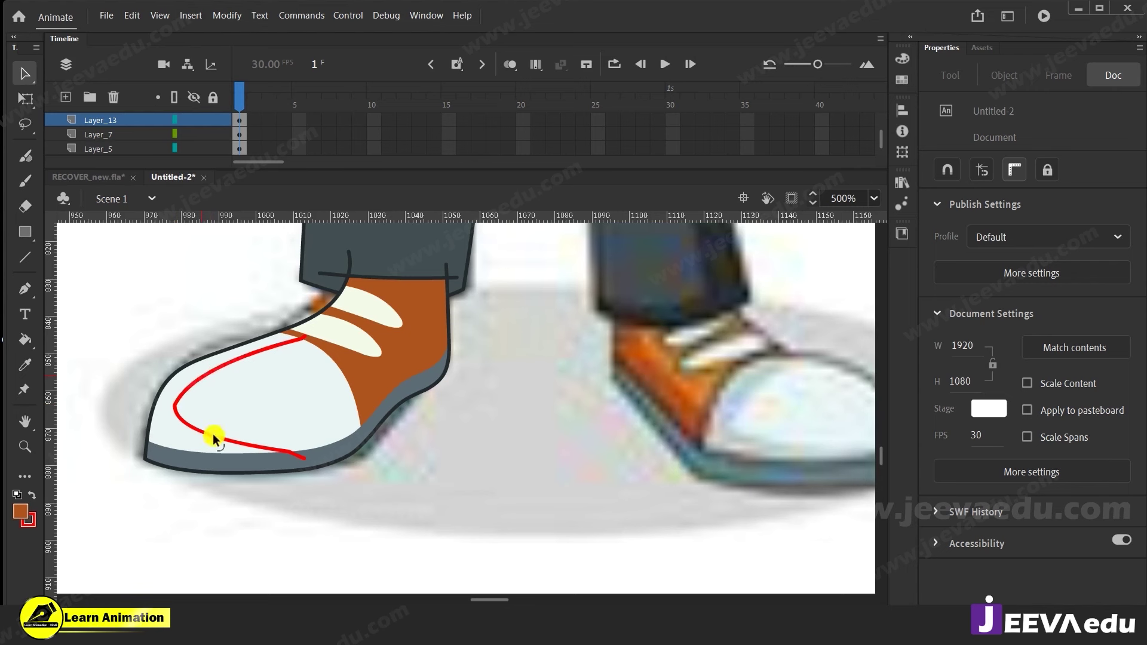
# Fill the toe cap's outer edge with the pale grey-green sampled from the reference shoe and delete the red guide line
pyautogui.click(179, 441)
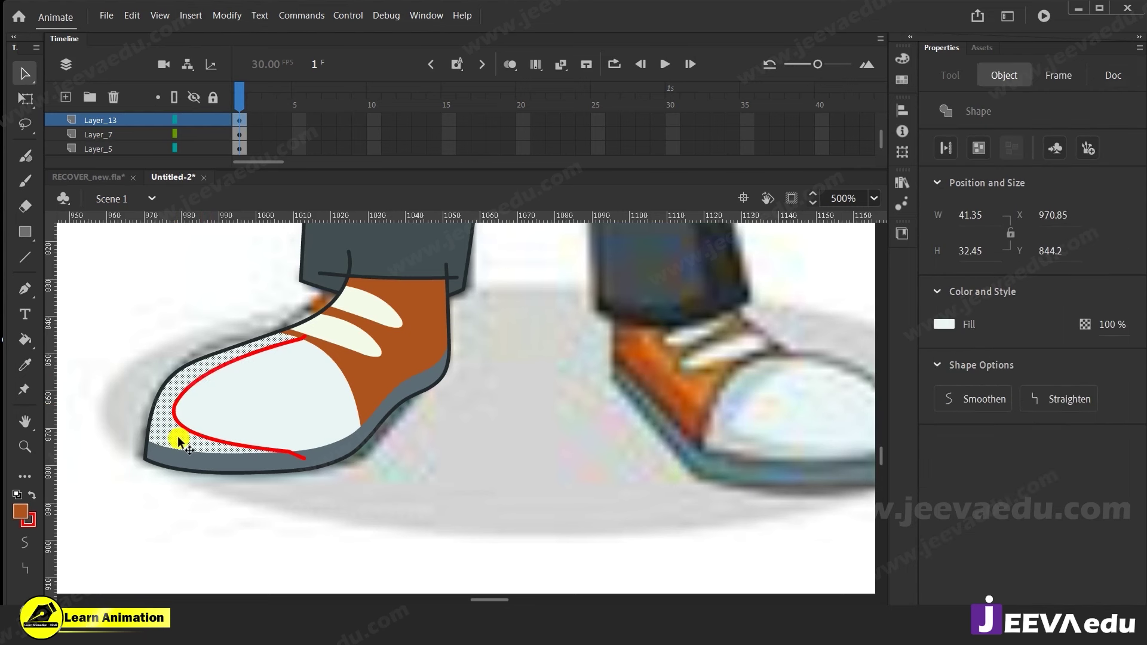
pyautogui.press('i')
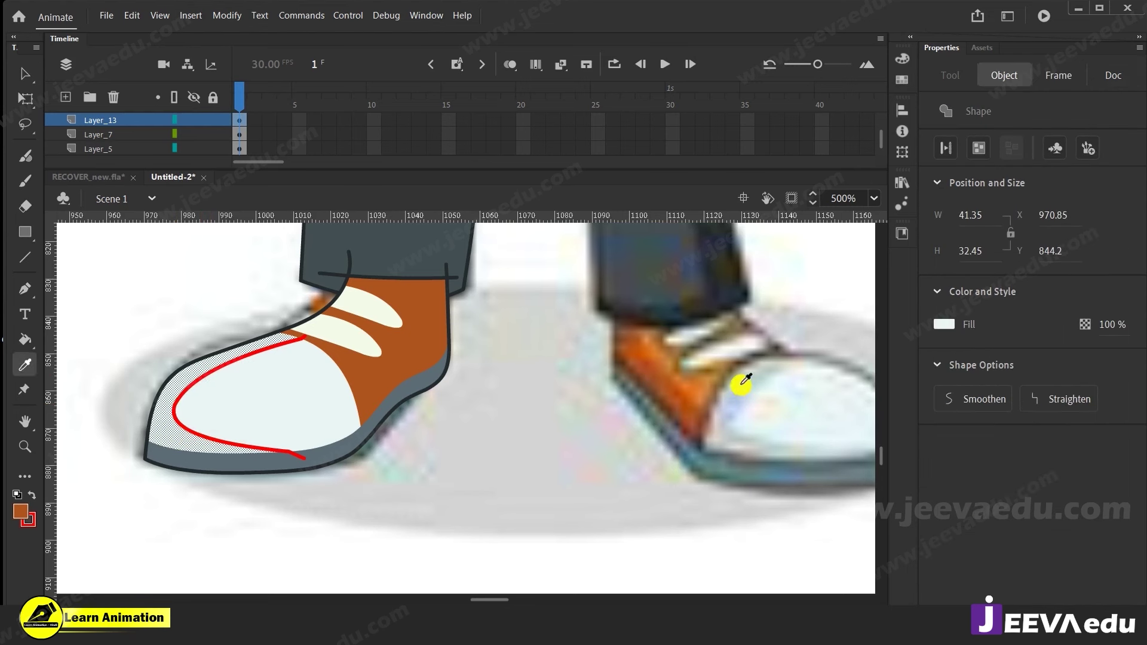
pyautogui.click(742, 376)
pyautogui.press('v')
pyautogui.click(364, 502)
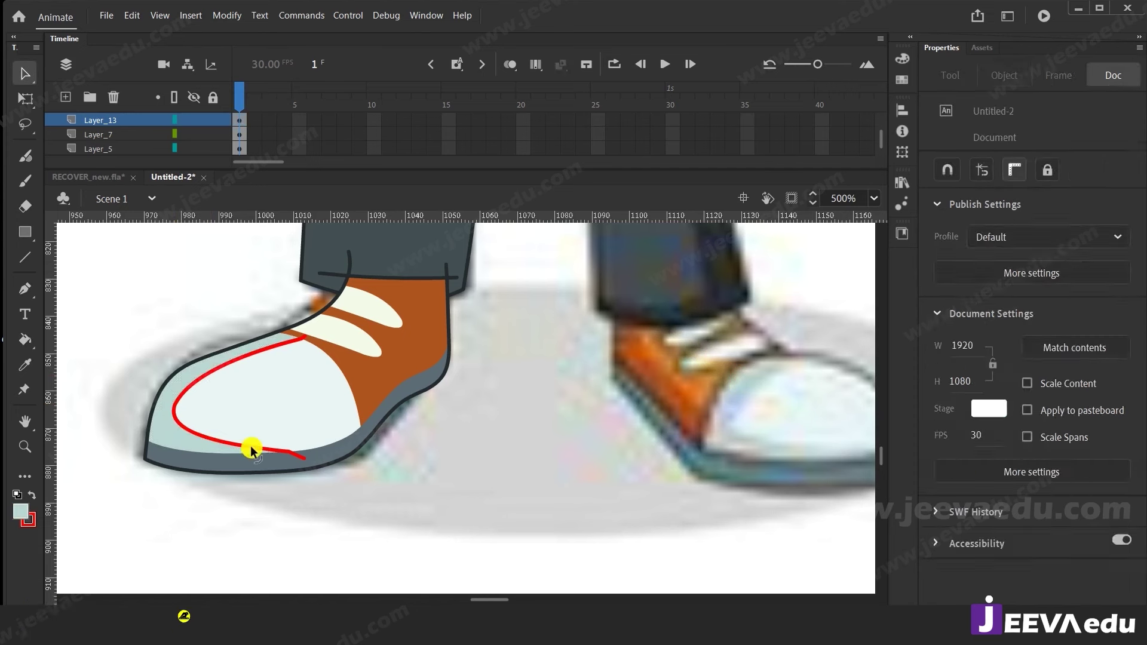
pyautogui.click(250, 445)
pyautogui.press('Delete')
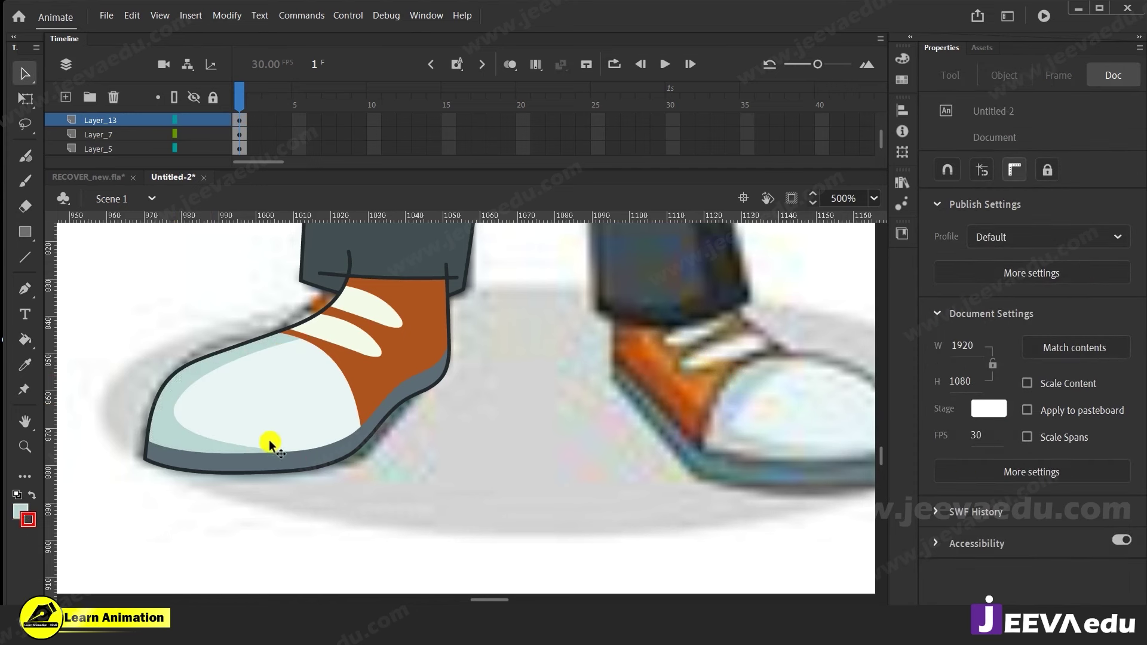
# Recolor the toe cap's edge shading with a slightly darker variant of the toe cap color #E8F3F2
pyautogui.press('z')
pyautogui.keyDown('alt'); pyautogui.click(287, 423); pyautogui.keyUp('alt')
pyautogui.keyDown('alt'); pyautogui.click(389, 436); pyautogui.keyUp('alt')
pyautogui.click(522, 404)
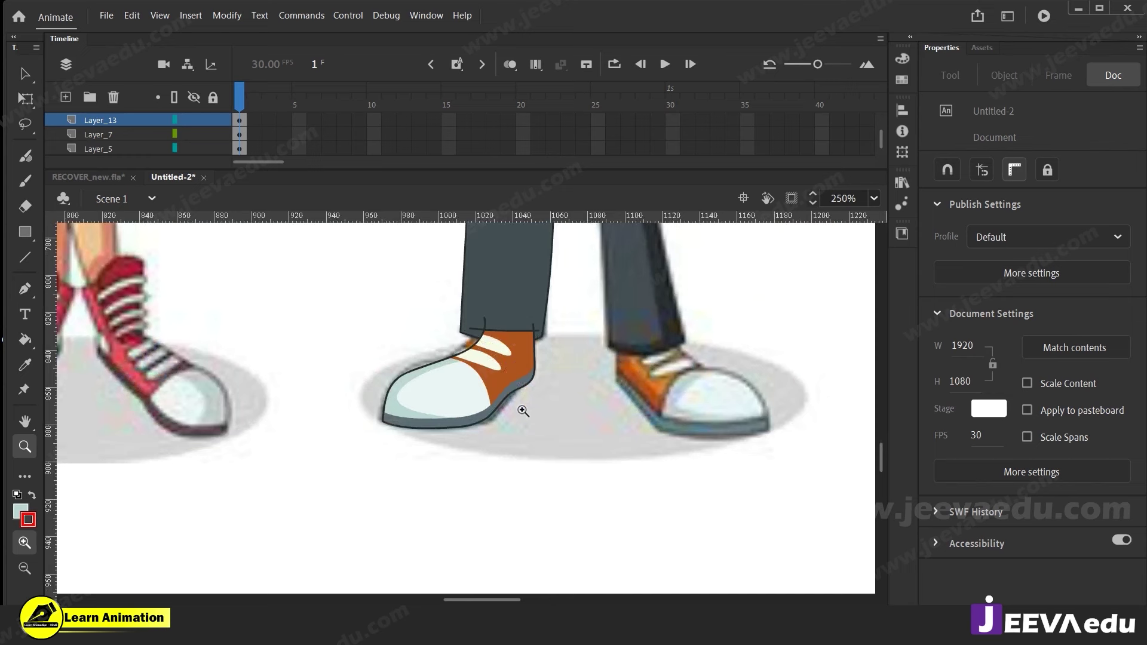
pyautogui.click(468, 388)
pyautogui.press('v')
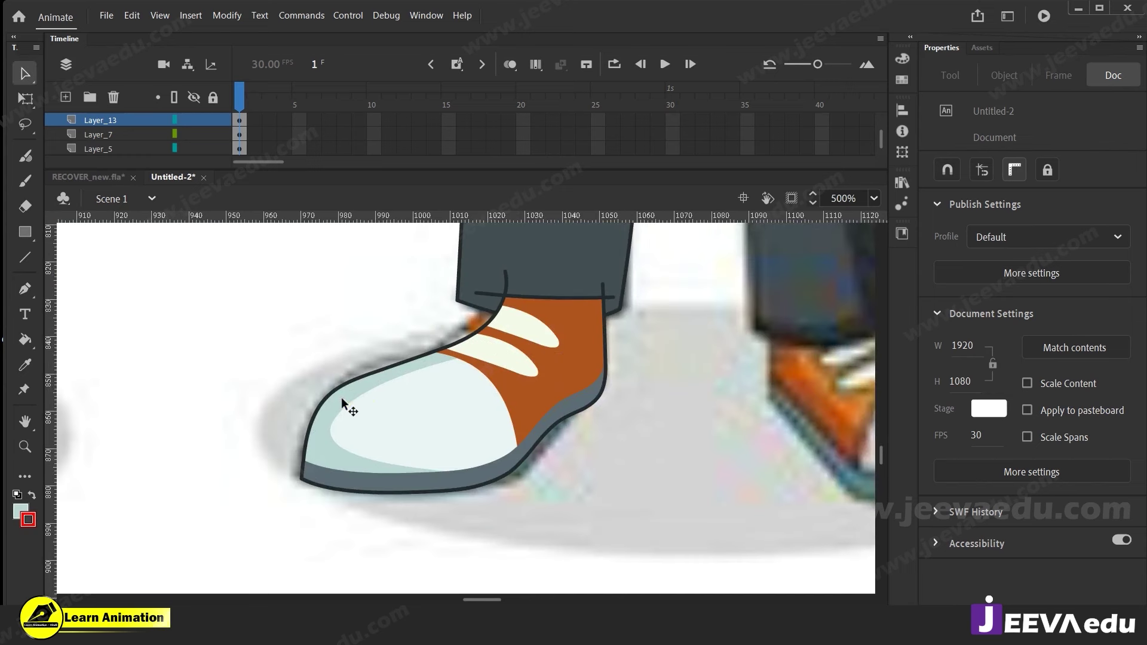
pyautogui.click(343, 401)
pyautogui.press('i')
pyautogui.click(404, 418)
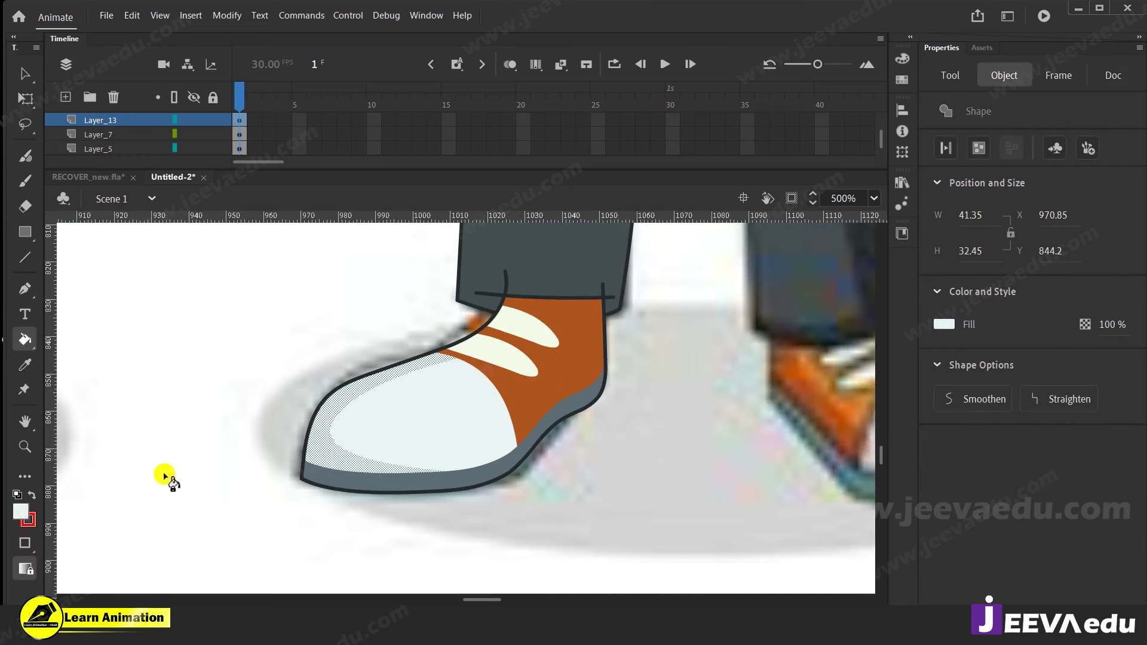
pyautogui.click(23, 512)
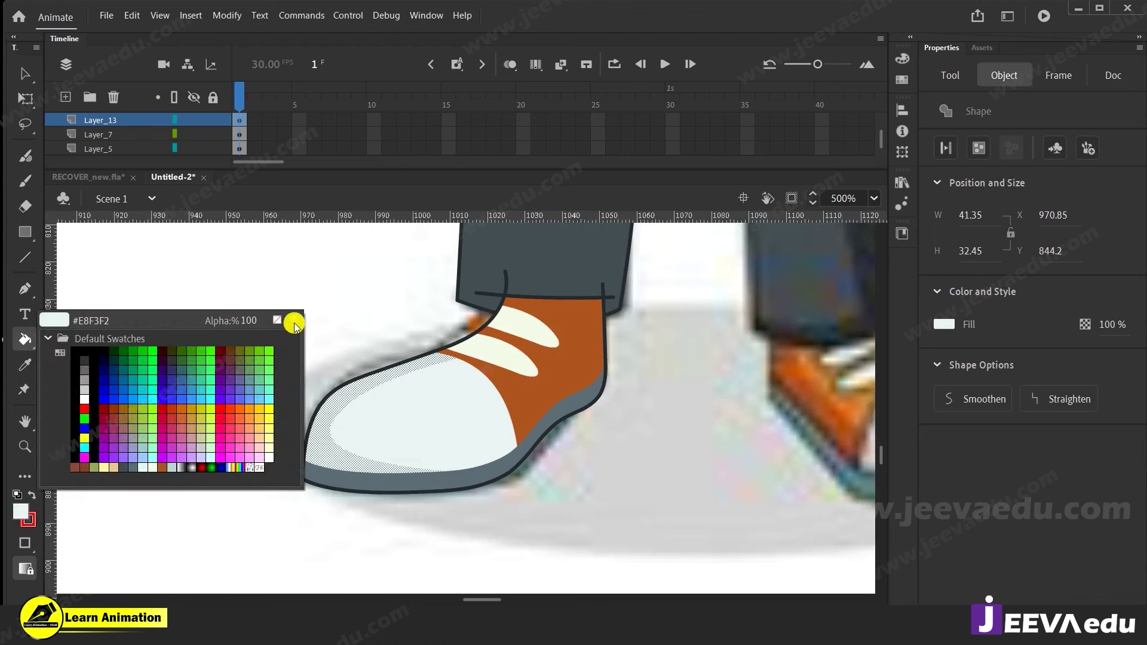
pyautogui.click(294, 321)
pyautogui.moveTo(613, 230)
pyautogui.mouseDown()
pyautogui.moveTo(608, 249)
pyautogui.moveTo(608, 239)
pyautogui.mouseUp()
pyautogui.press('Return')
pyautogui.press('v')
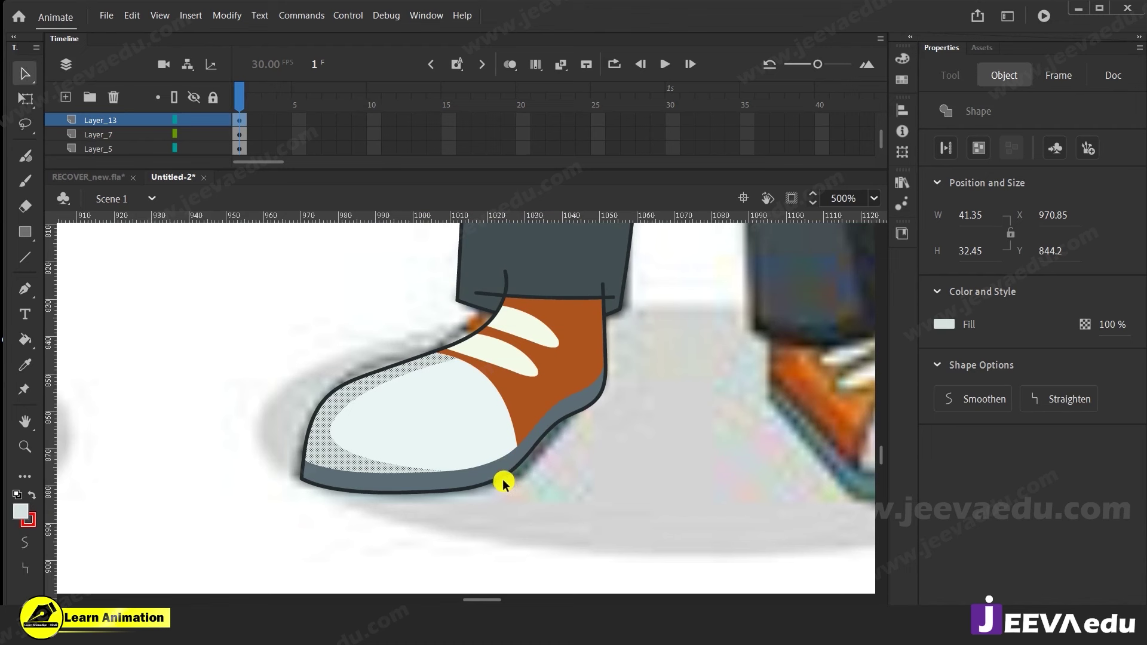
pyautogui.press('Escape')
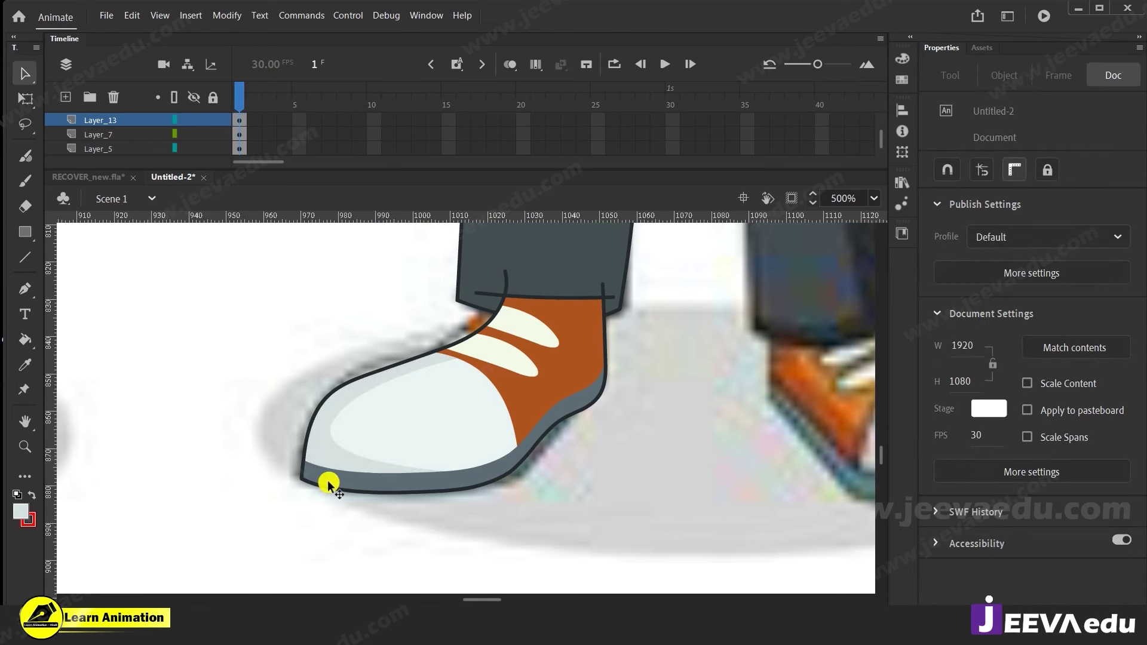
# Select all the shoe artwork on Layer_13 and group it
pyautogui.press('z')
pyautogui.click(356, 482)
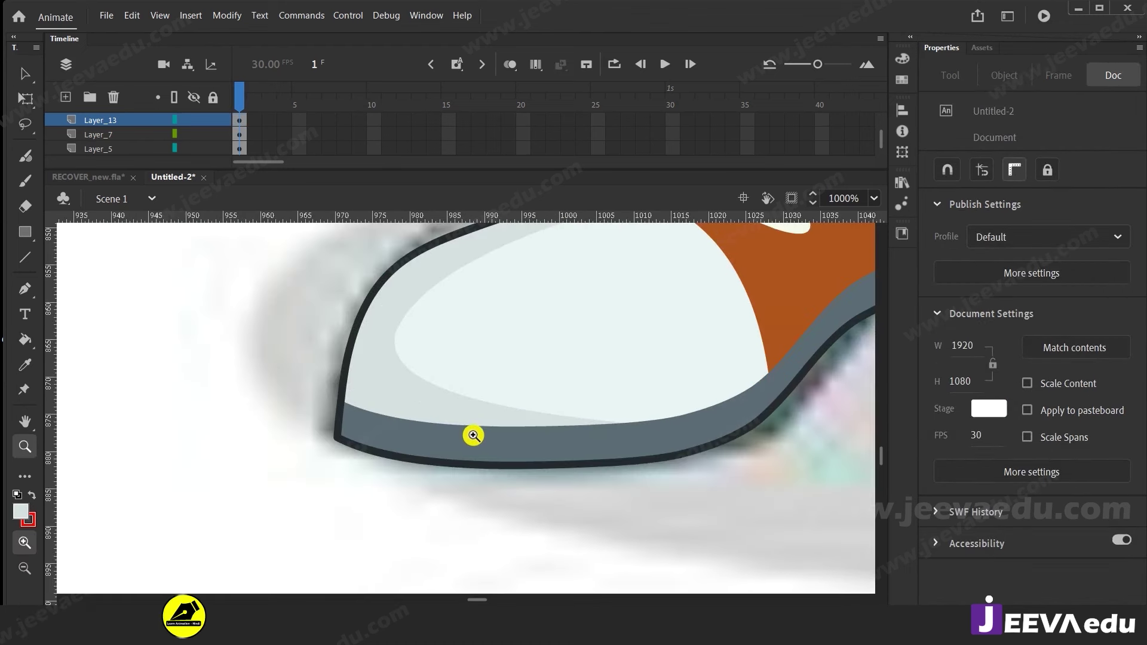
pyautogui.keyDown('alt'); pyautogui.click(510, 431); pyautogui.keyUp('alt')
pyautogui.keyDown('alt'); pyautogui.click(556, 399); pyautogui.keyUp('alt')
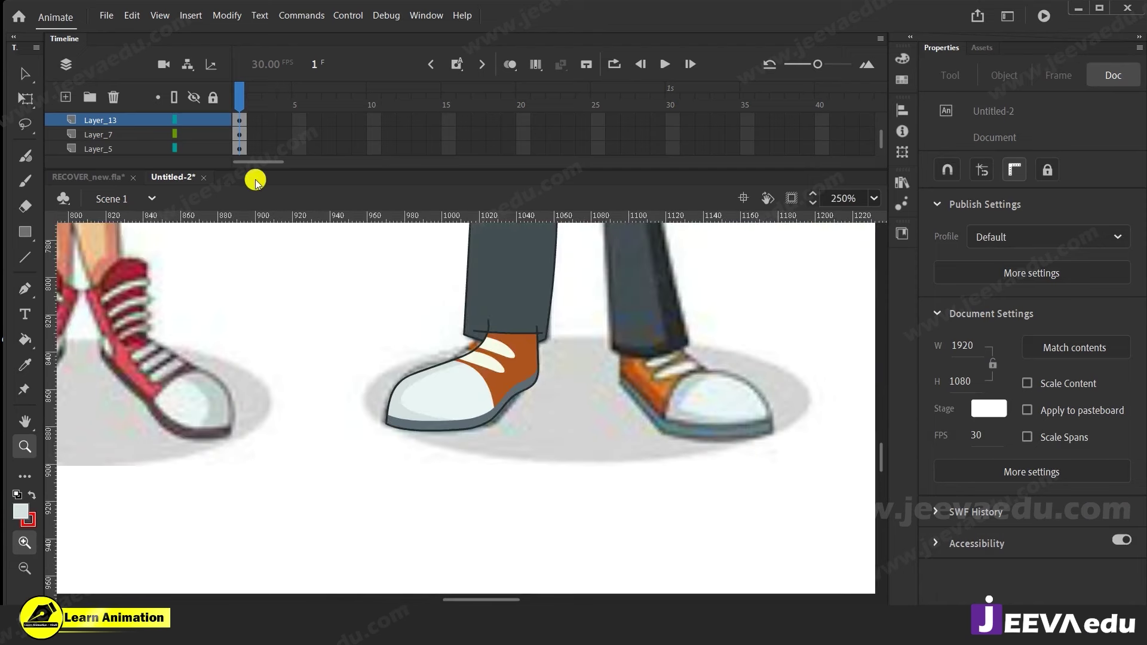
pyautogui.click(241, 124)
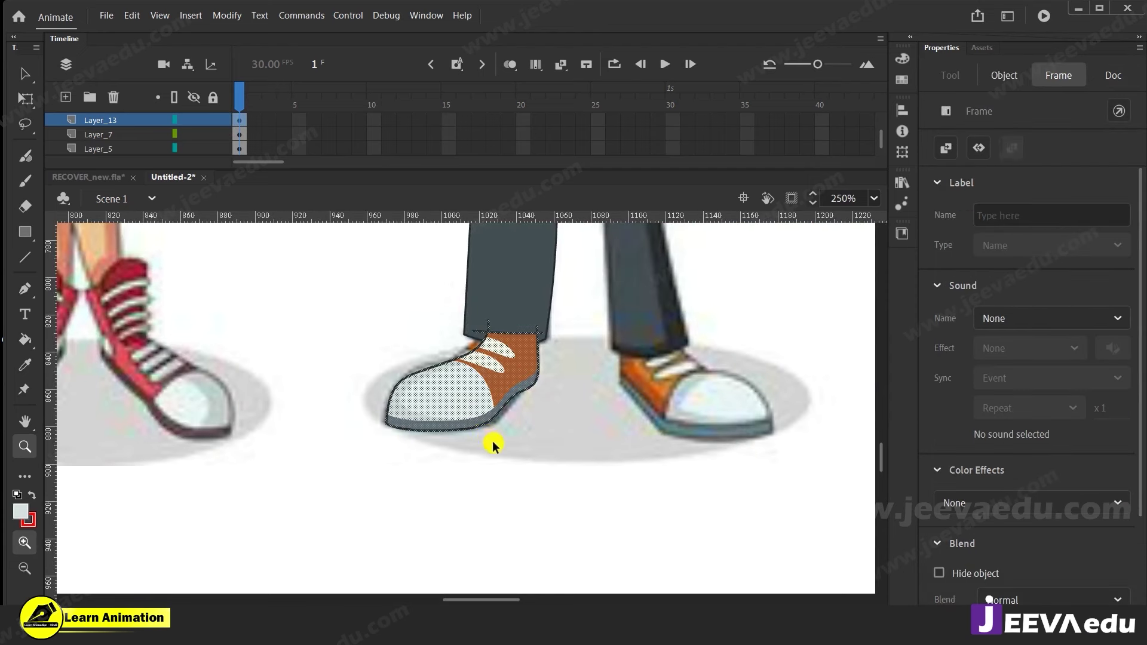
pyautogui.hotkey('ctrl', 'g')
# Inside the shoe group, delete the outline ends that overshoot the ankle and the horizontal line across the shoe's top
pyautogui.click(494, 343)
pyautogui.click(474, 384)
pyautogui.press('v')
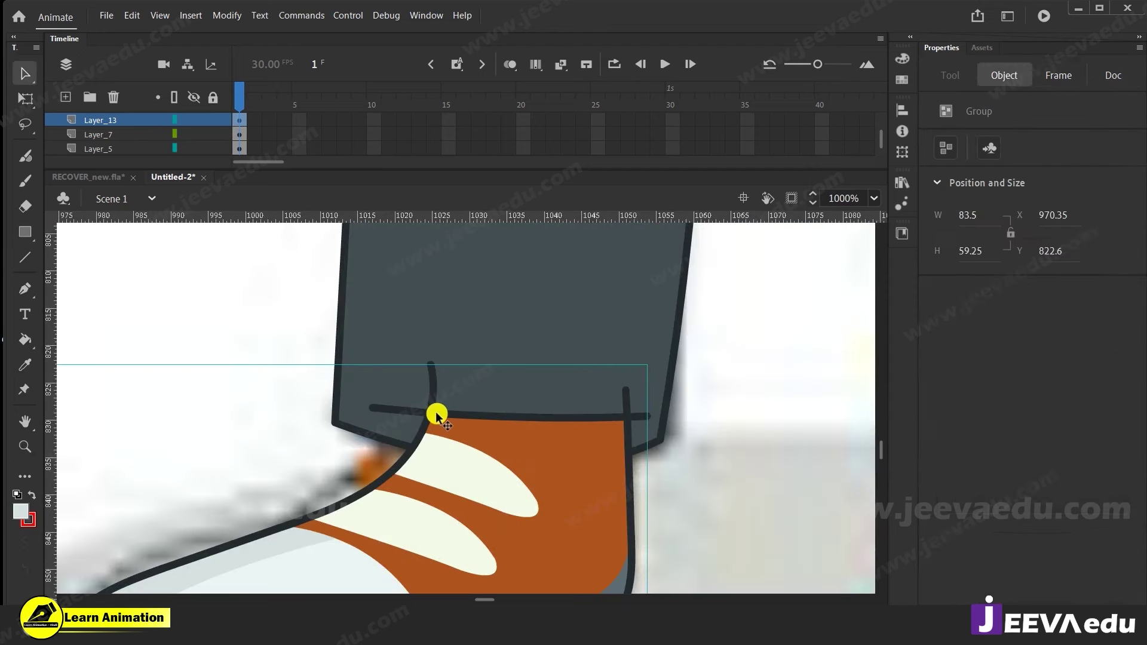
pyautogui.doubleClick(435, 411)
pyautogui.click(430, 383)
pyautogui.press('Delete')
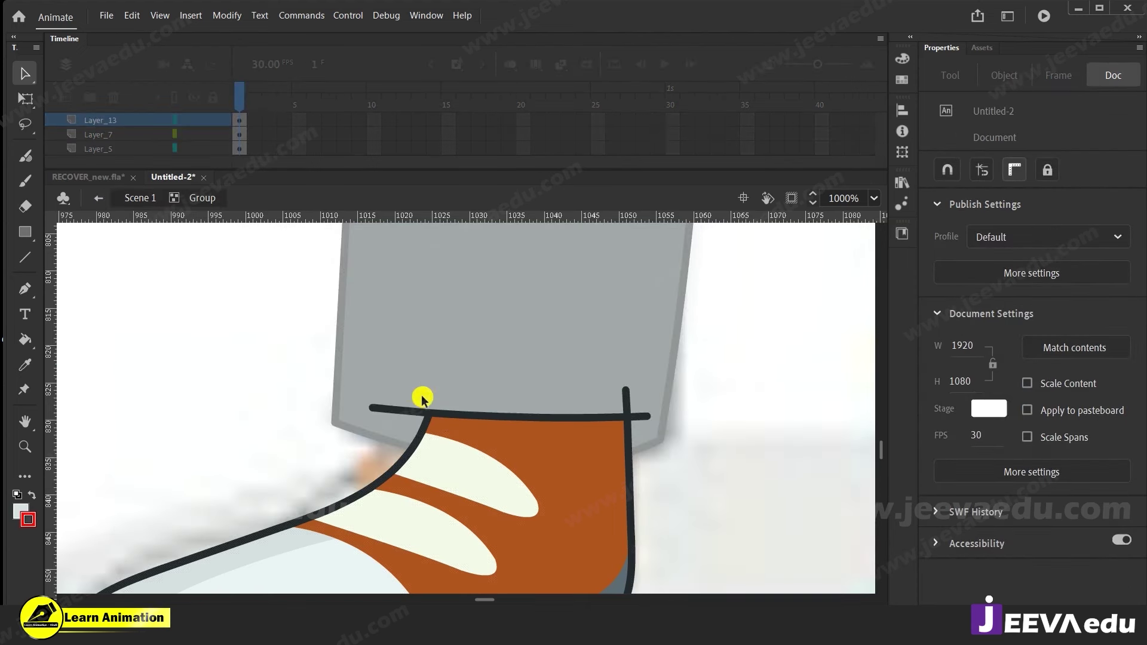
pyautogui.click(408, 410)
pyautogui.press('Delete')
pyautogui.click(627, 395)
pyautogui.press('Delete')
pyautogui.click(637, 414)
pyautogui.press('Delete')
pyautogui.click(638, 415)
pyautogui.press('Delete')
pyautogui.doubleClick(293, 414)
pyautogui.click(293, 414)
# Move the shoe group in place from Layer_13 to Layer_7, behind the trouser leg, and select both groups
pyautogui.press('z')
pyautogui.keyDown('alt'); pyautogui.click(461, 494); pyautogui.keyUp('alt')
pyautogui.keyDown('alt'); pyautogui.click(478, 464); pyautogui.keyUp('alt')
pyautogui.keyDown('alt'); pyautogui.click(493, 431); pyautogui.keyUp('alt')
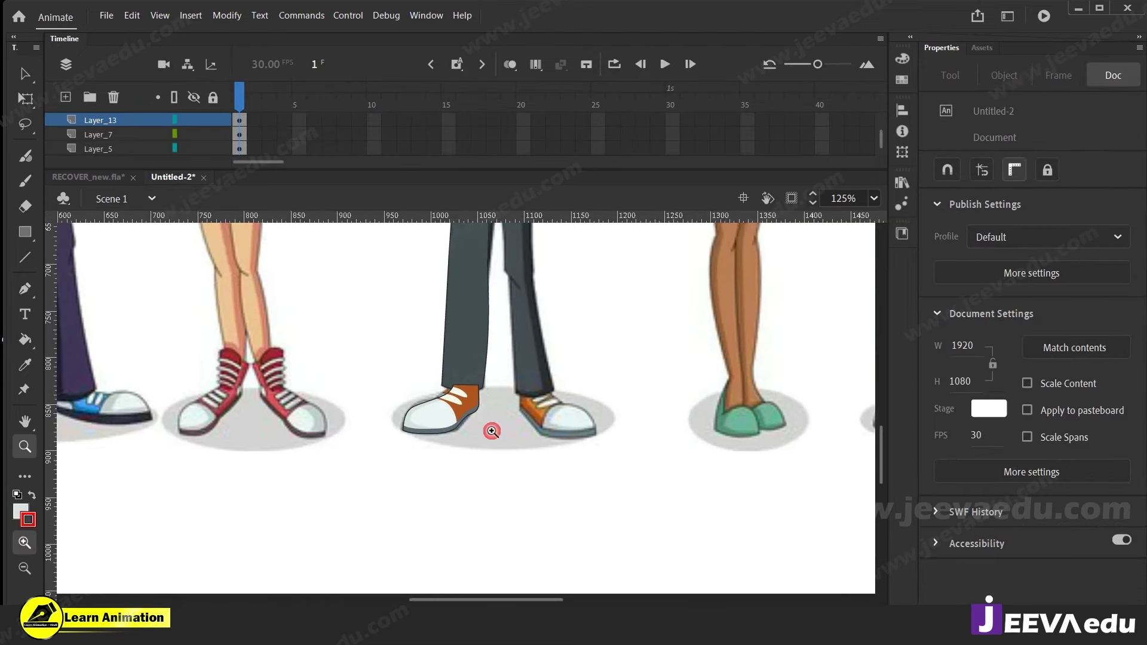
pyautogui.moveTo(493, 392); pyautogui.dragTo(480, 460)
pyautogui.press('v')
pyautogui.click(463, 432)
pyautogui.click(449, 487)
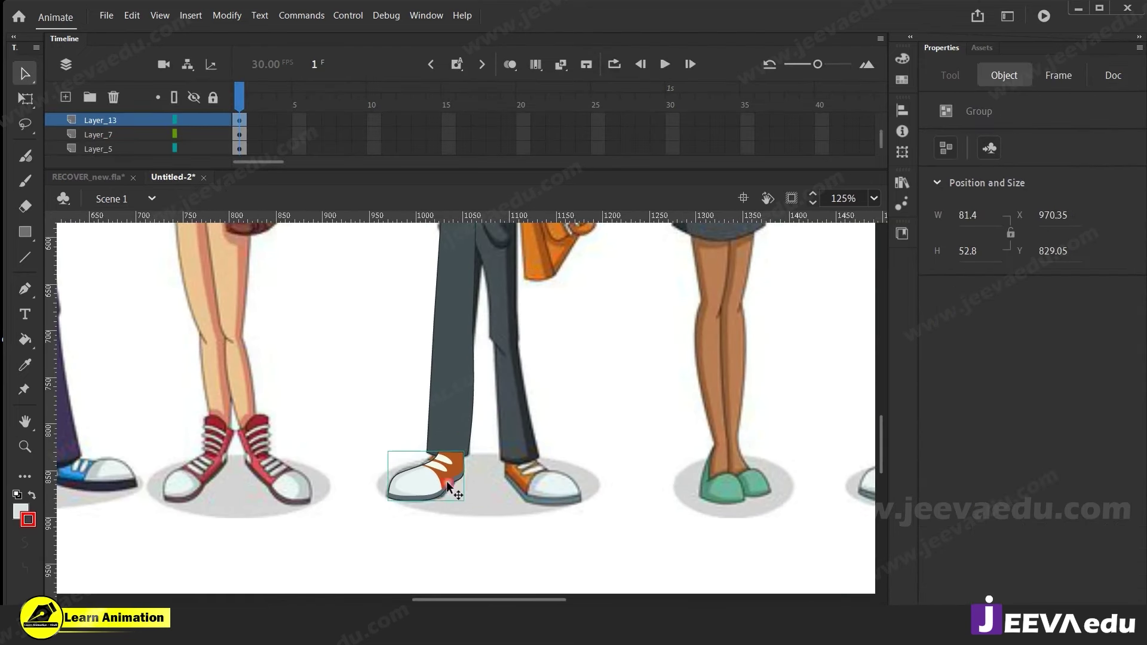
pyautogui.click(447, 458)
pyautogui.click(449, 437)
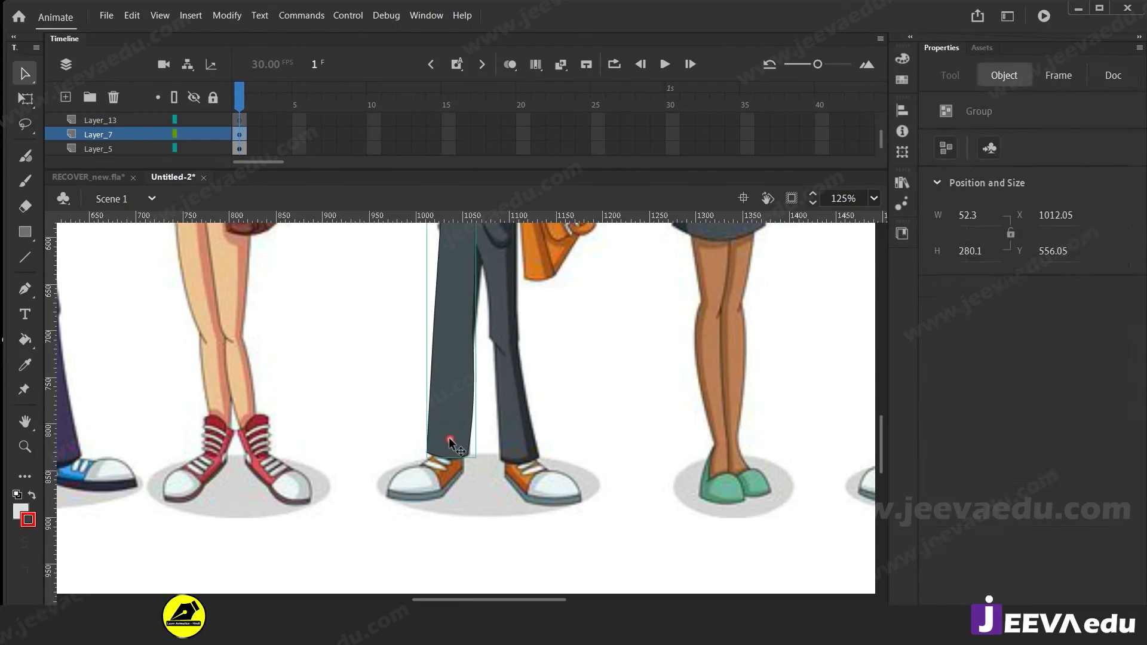
pyautogui.rightClick(377, 413)
pyautogui.click(445, 260)
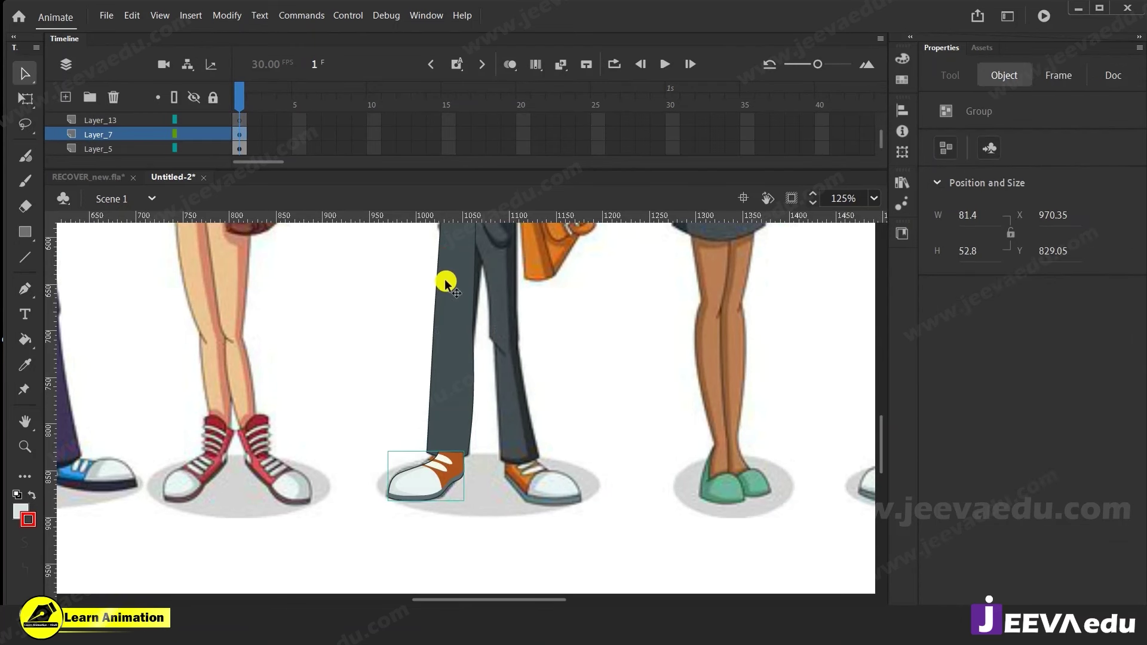
pyautogui.keyDown('shift'); pyautogui.click(440, 439); pyautogui.keyUp('shift')
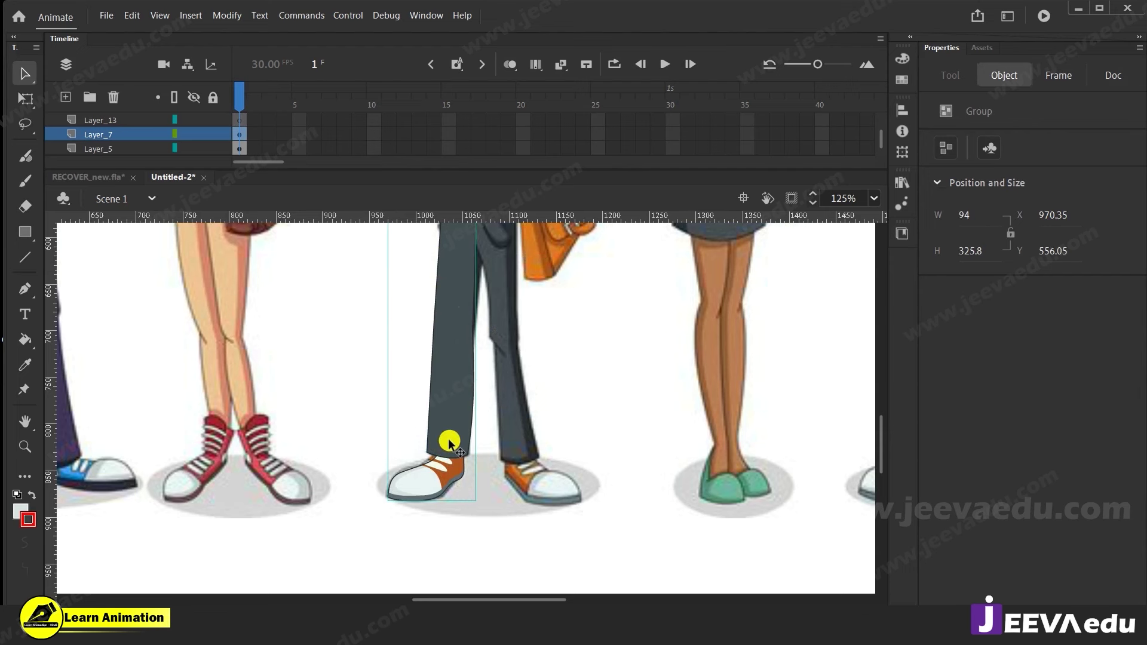
pyautogui.press('z')
pyautogui.keyDown('alt'); pyautogui.click(469, 424); pyautogui.keyUp('alt')
pyautogui.click(486, 451)
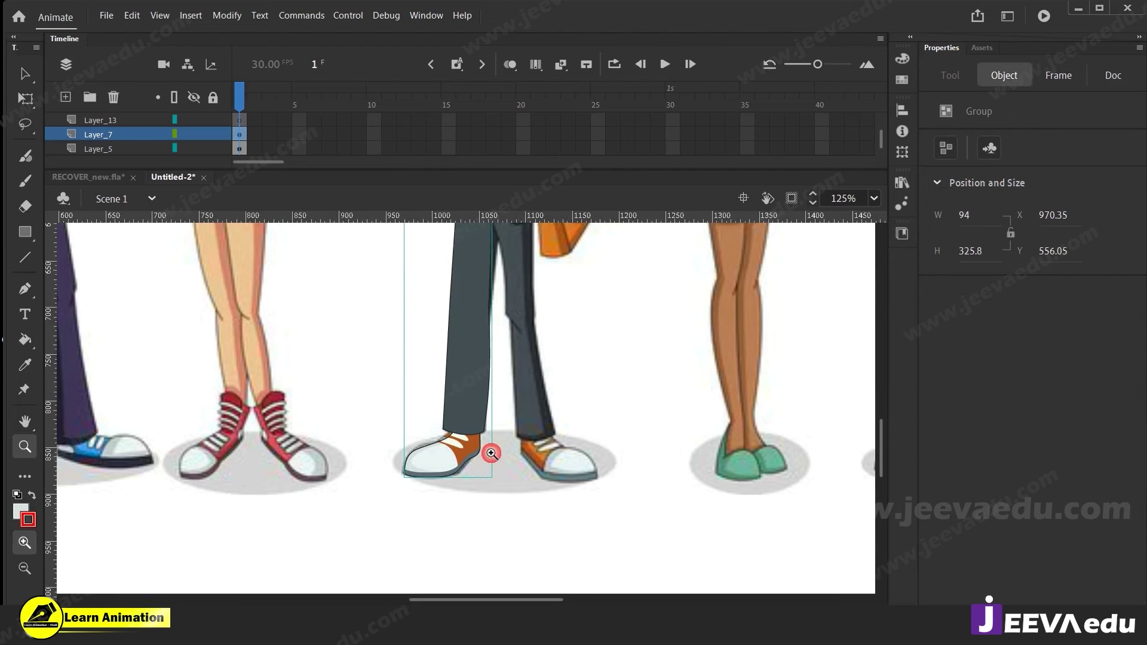
pyautogui.press('v')
pyautogui.moveTo(478, 429); pyautogui.dragTo(427, 425)
pyautogui.hotkey('ctrl', 'z')
# Duplicate the selected trouser leg and shoe beside the original and flip the copy horizontally
pyautogui.press('z')
pyautogui.keyDown('alt'); pyautogui.click(472, 415); pyautogui.keyUp('alt')
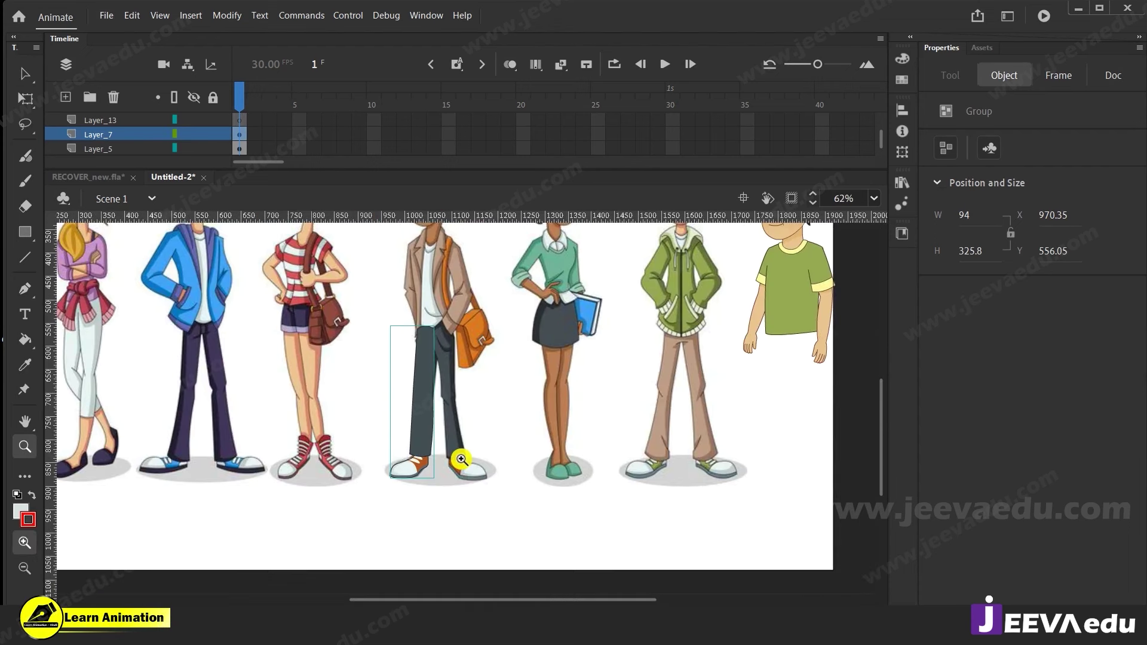
pyautogui.press('v')
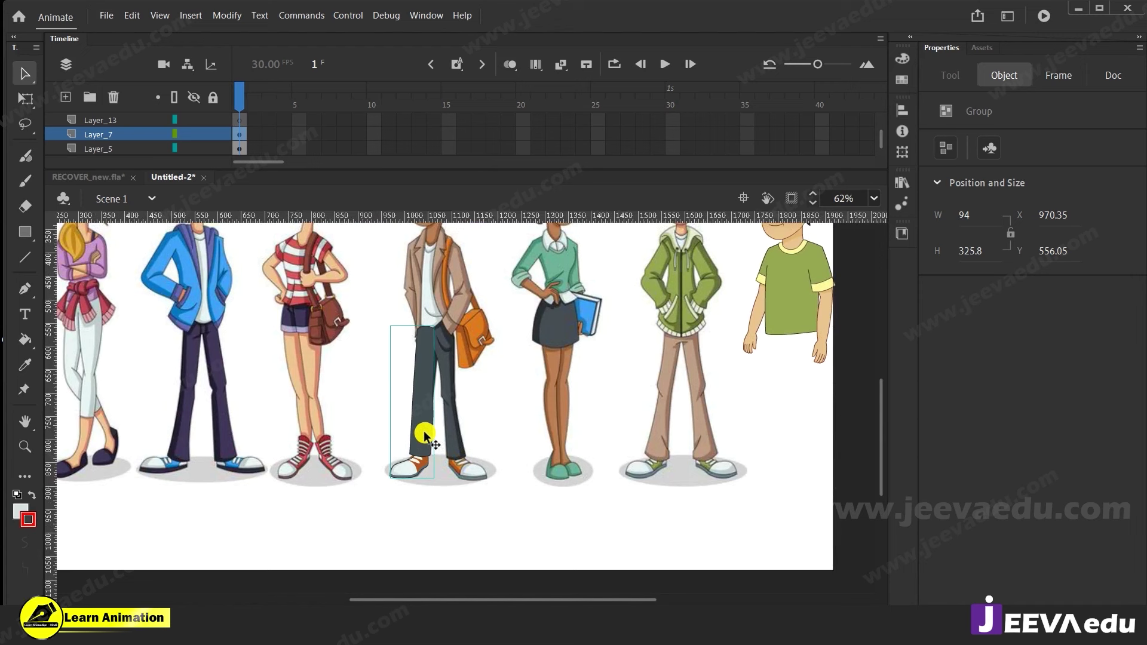
pyautogui.moveTo(424, 432); pyautogui.dragTo(450, 432)
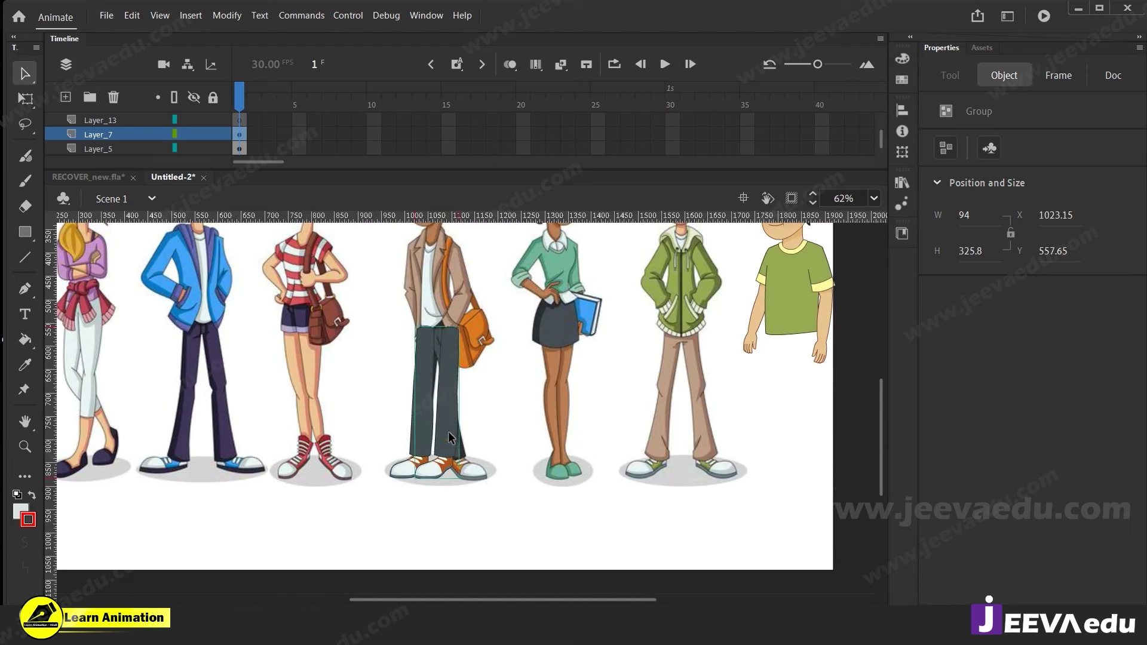
pyautogui.click(243, 20)
pyautogui.moveTo(267, 213)
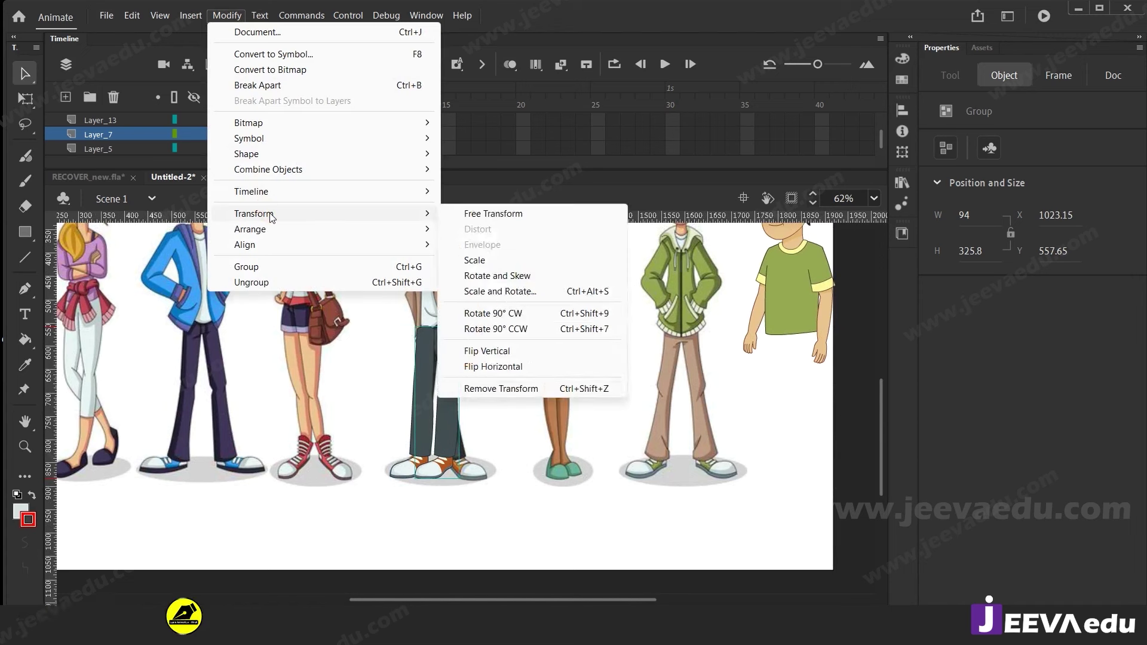
pyautogui.click(493, 367)
# Nudge the flipped leg and shoe sideways over the reference's other leg, to about X 1077.55
pyautogui.press('Right')
pyautogui.press('Right')
pyautogui.press('Right')
pyautogui.press('Right')
pyautogui.press('Right')
pyautogui.press('Right')
pyautogui.press('Right')
pyautogui.press('Right')
pyautogui.press('Right')
pyautogui.press('Right')
pyautogui.press('Right')
pyautogui.press('Right')
pyautogui.press('Right')
pyautogui.press('Right')
pyautogui.press('Right')
pyautogui.press('Right')
pyautogui.press('Right')
pyautogui.press('Right')
pyautogui.press('Right')
pyautogui.press('Right')
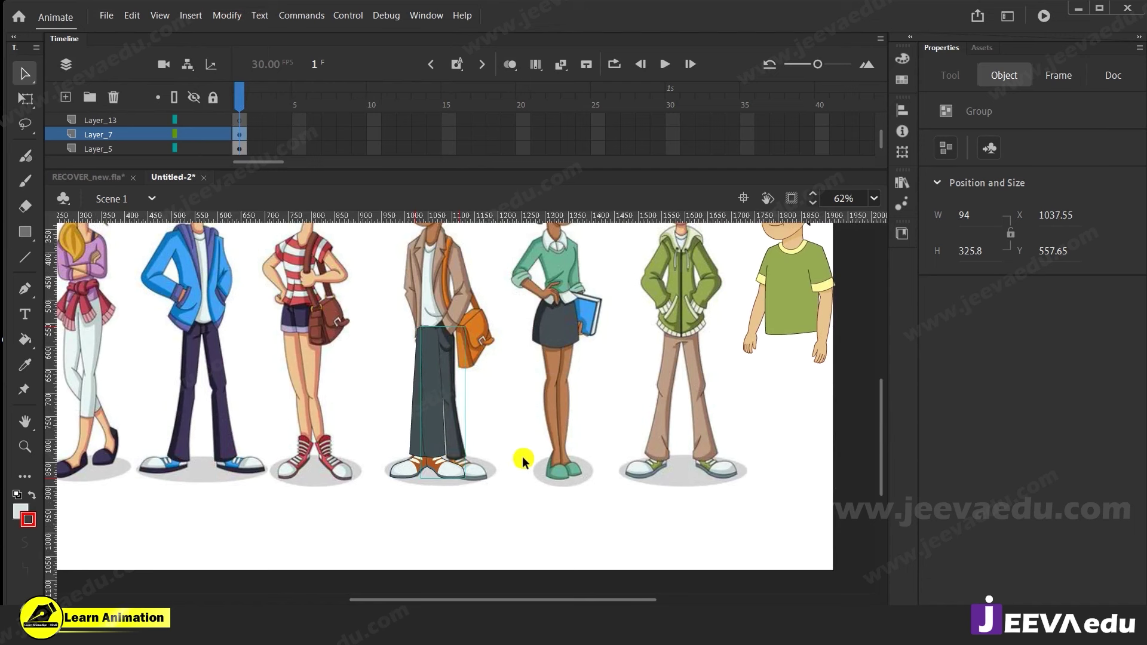
pyautogui.press('Right')
pyautogui.press('Right')
pyautogui.press('Right')
pyautogui.press('Right')
pyautogui.press('Right')
pyautogui.press('Right')
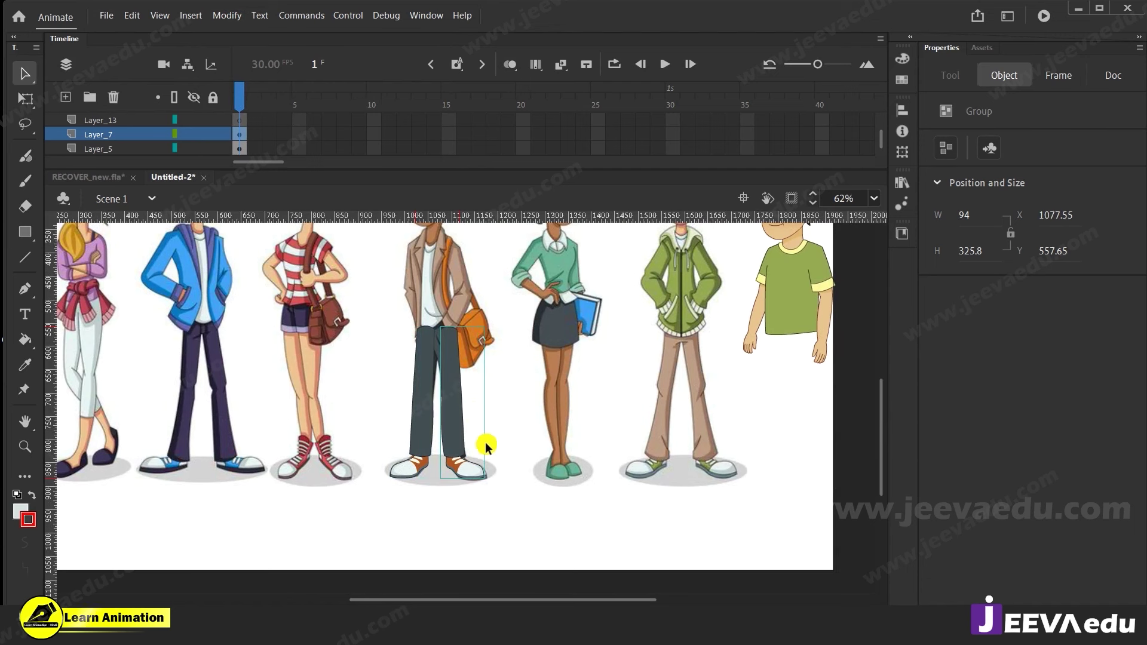
# Rotate the copied trouser leg slightly so that its top leans inward to meet the original leg at the waist
pyautogui.press('z')
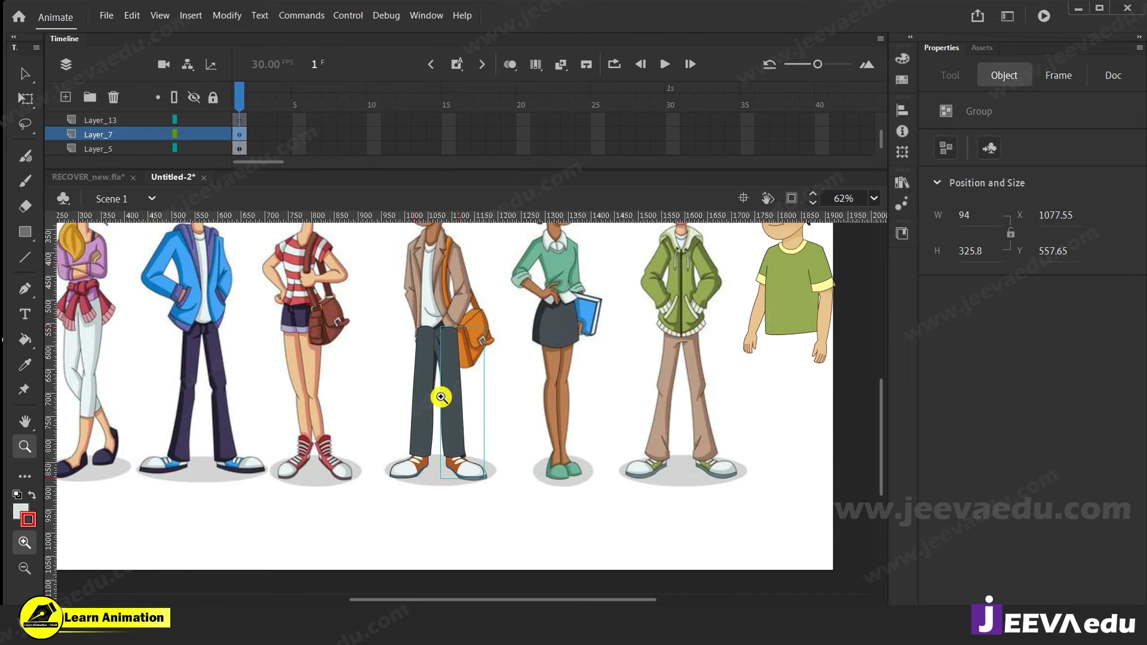
pyautogui.click(440, 398)
pyautogui.press('v')
pyautogui.doubleClick(497, 364)
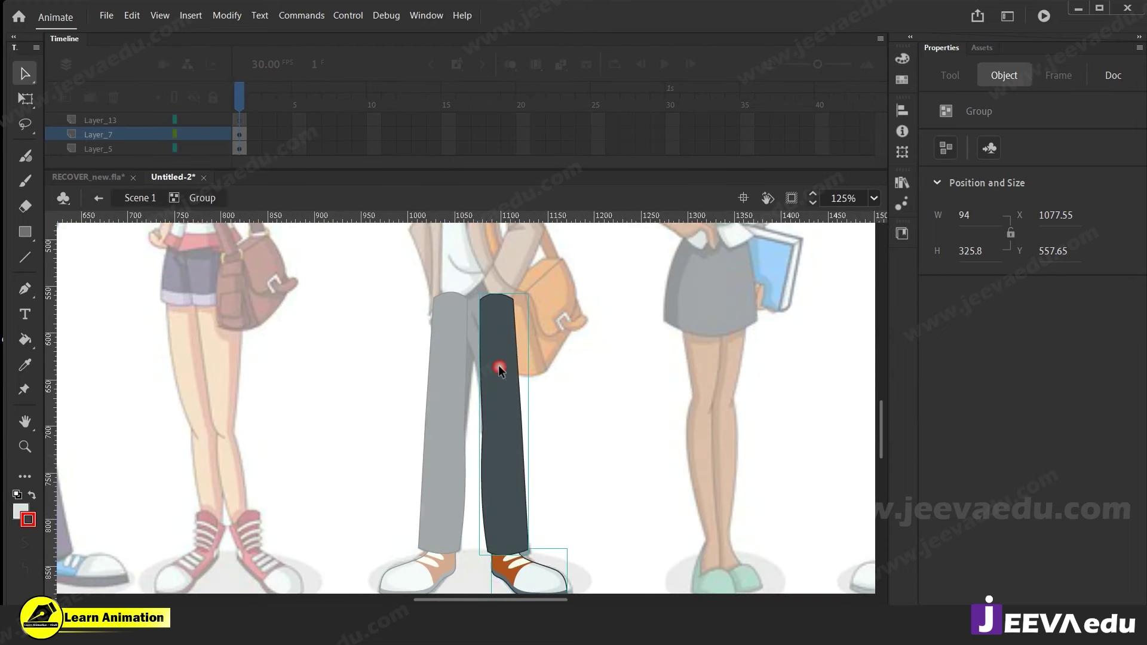
pyautogui.click(461, 302)
pyautogui.click(491, 321)
pyautogui.press('q')
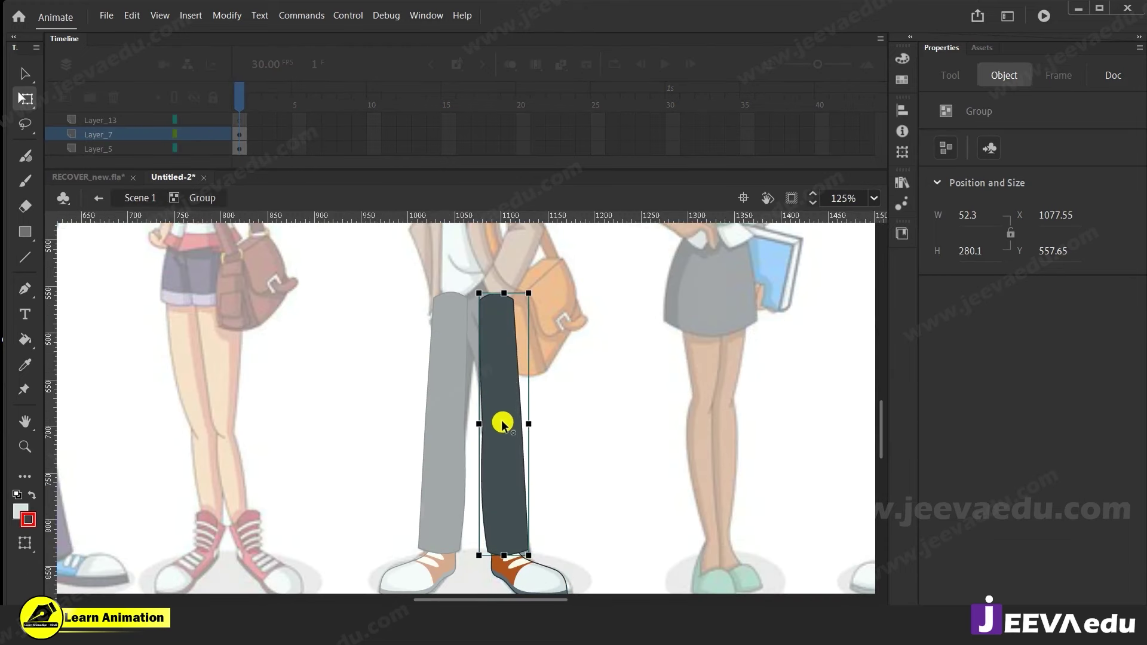
pyautogui.moveTo(532, 290); pyautogui.dragTo(522, 290)
pyautogui.doubleClick(568, 428)
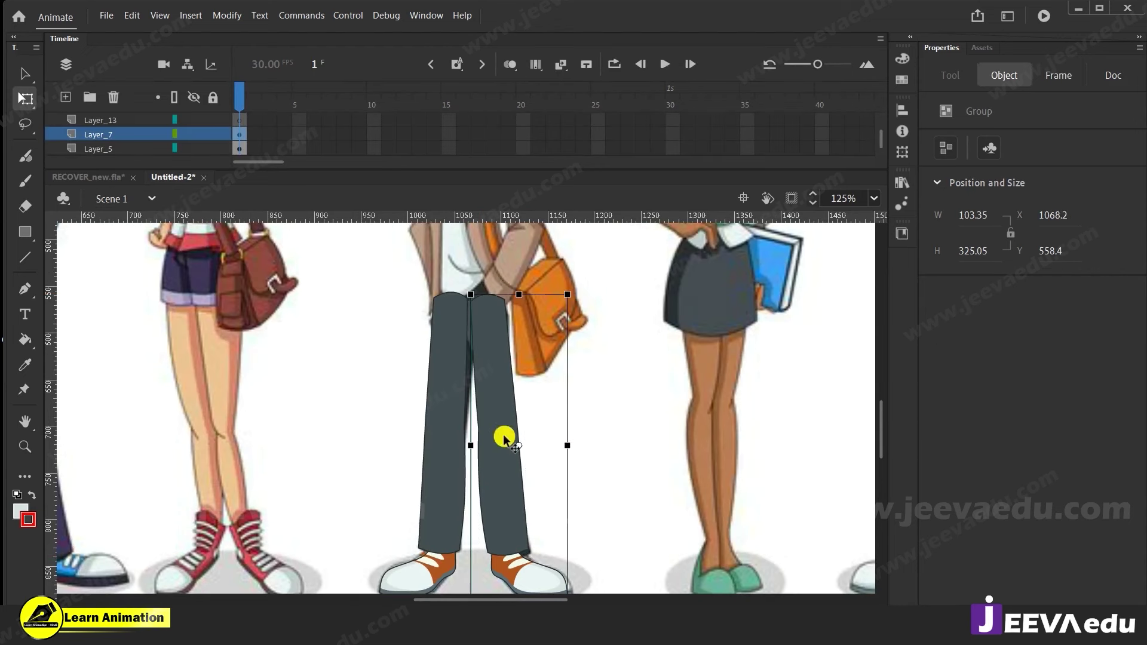
# Hide Layer_7 and draw a rectangle about 33.6 by 52 over the reference's crotch on Layer_13
pyautogui.click(194, 136)
pyautogui.click(133, 120)
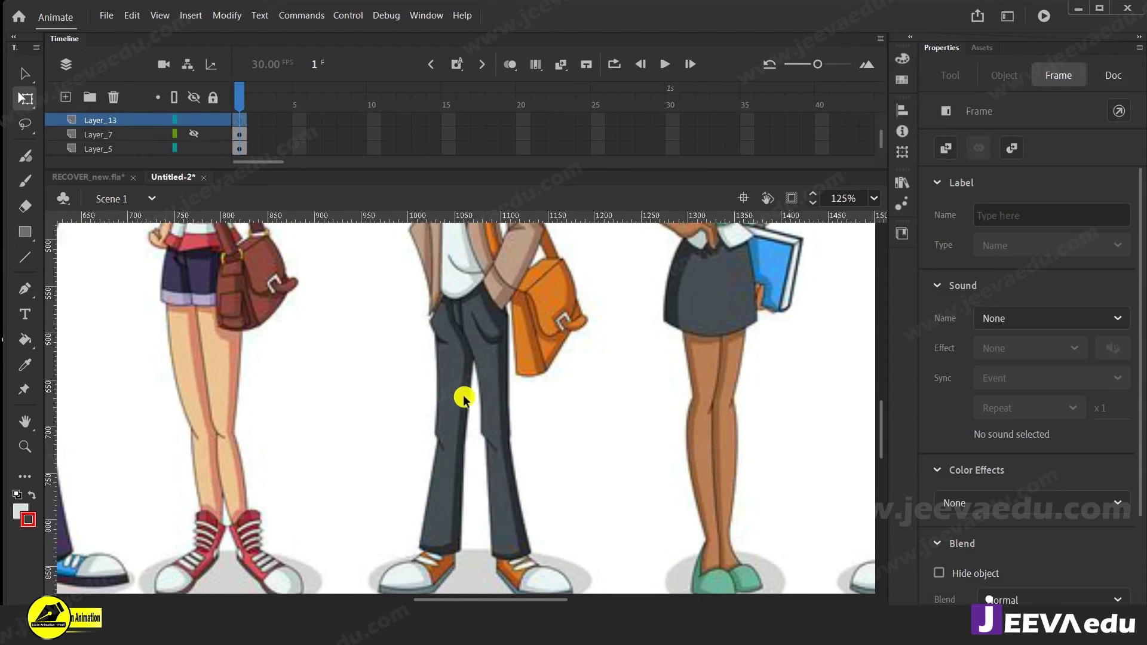
pyautogui.click(25, 232)
pyautogui.moveTo(449, 293); pyautogui.dragTo(480, 342)
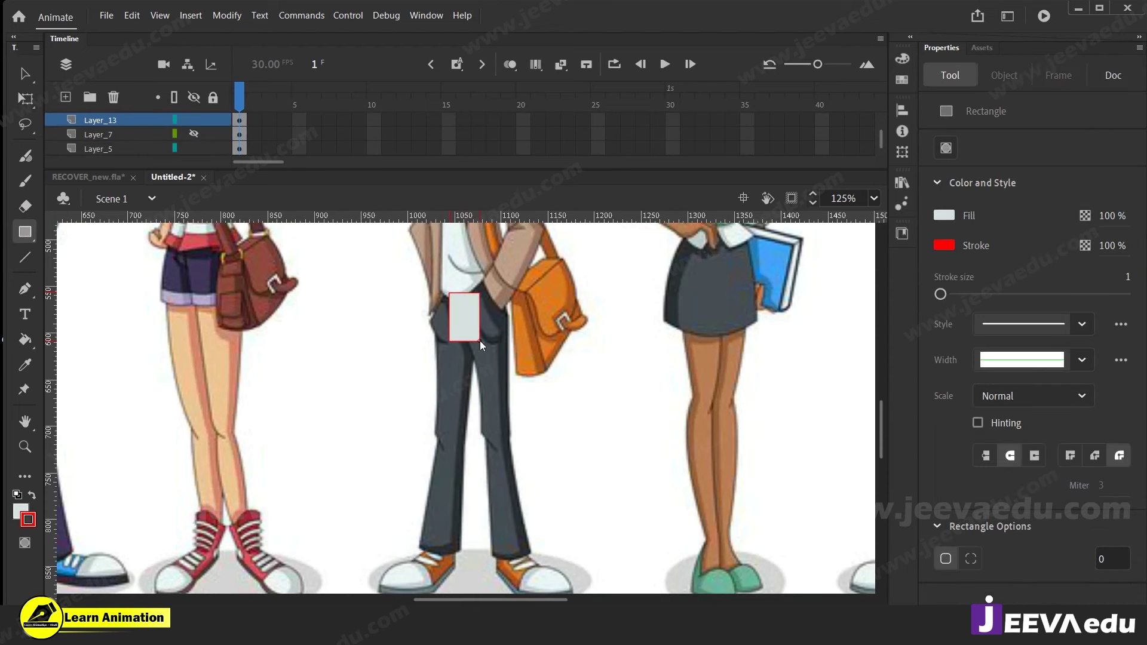
# Show Layer_7 again and fill the rectangle with the dark grey sampled from the trouser leg
pyautogui.click(191, 133)
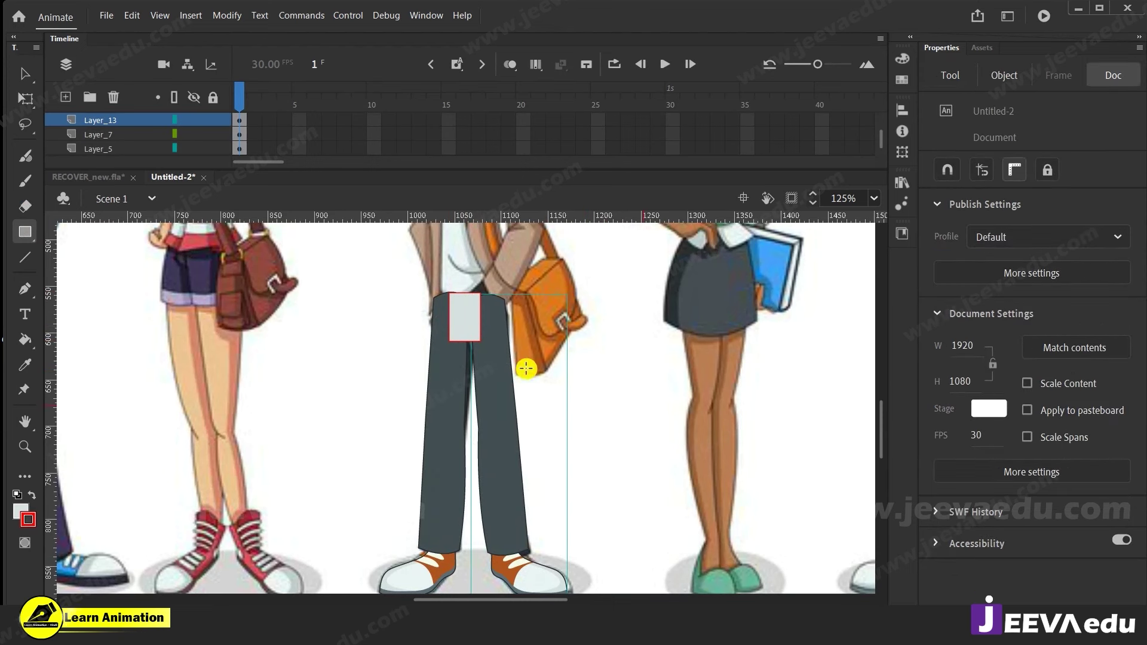
pyautogui.press('i')
pyautogui.click(501, 358)
pyautogui.click(469, 332)
# Recolor the rectangle's red outline with the dark outline color sampled from the trouser leg
pyautogui.press('z')
pyautogui.click(470, 386)
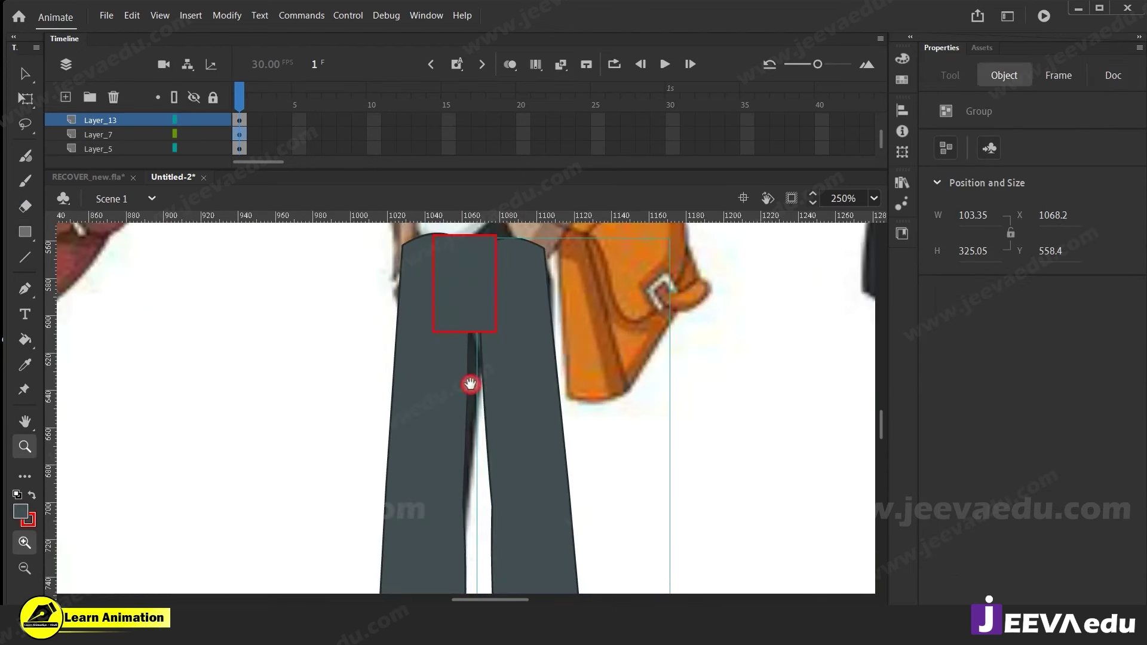
pyautogui.click(460, 353)
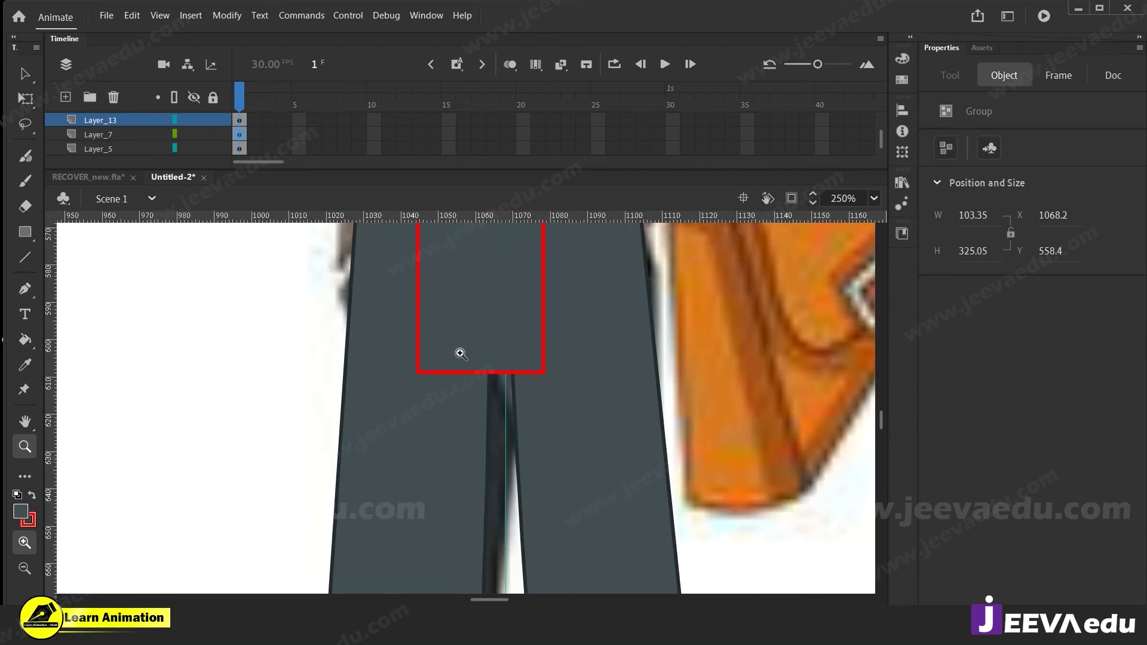
pyautogui.press('v')
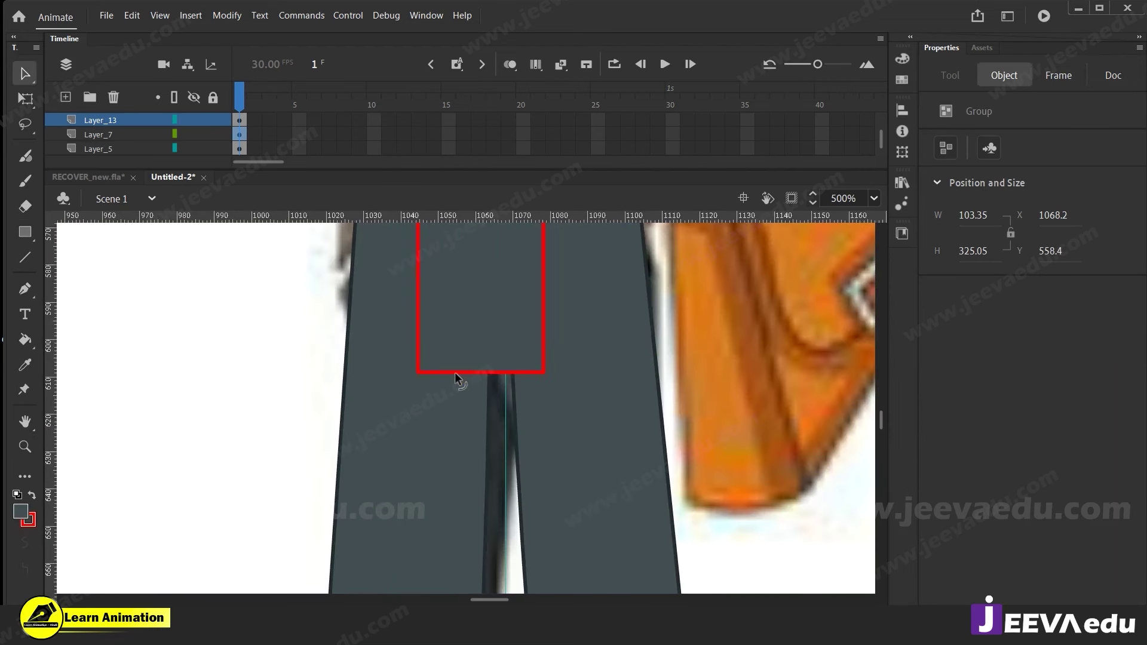
pyautogui.doubleClick(455, 373)
pyautogui.click(941, 328)
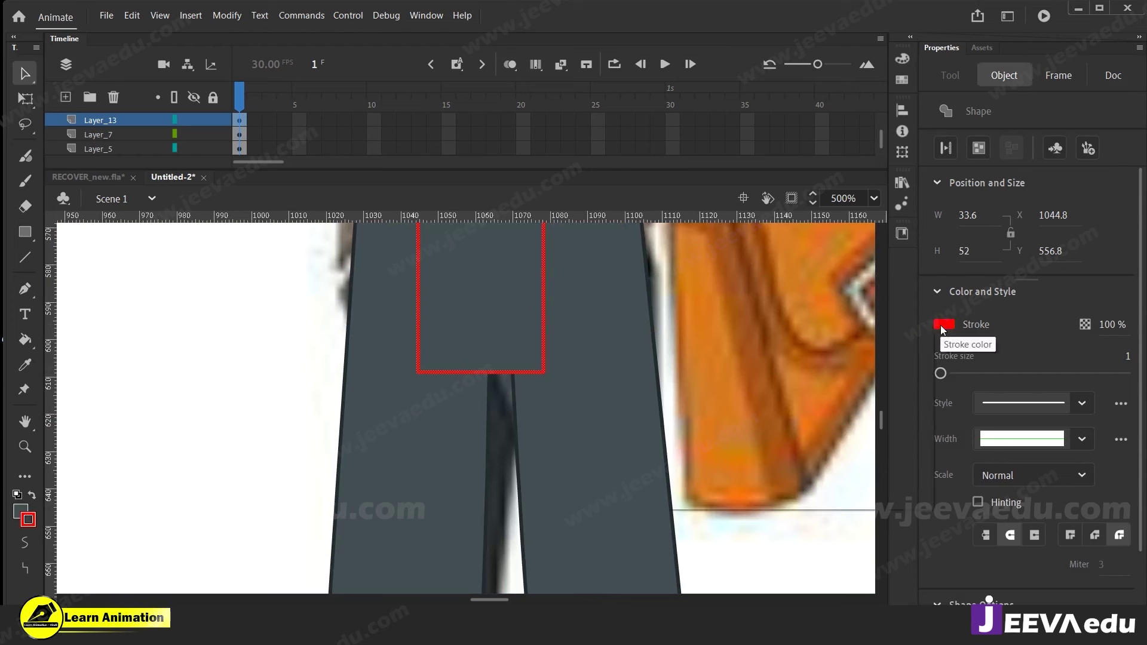
pyautogui.click(346, 346)
pyautogui.click(306, 358)
# Delete both side edges and the upper edge of the crotch patch's outline
pyautogui.click(418, 330)
pyautogui.press('Delete')
pyautogui.click(542, 323)
pyautogui.press('Delete')
pyautogui.press('z')
pyautogui.keyDown('alt'); pyautogui.click(494, 384); pyautogui.keyUp('alt')
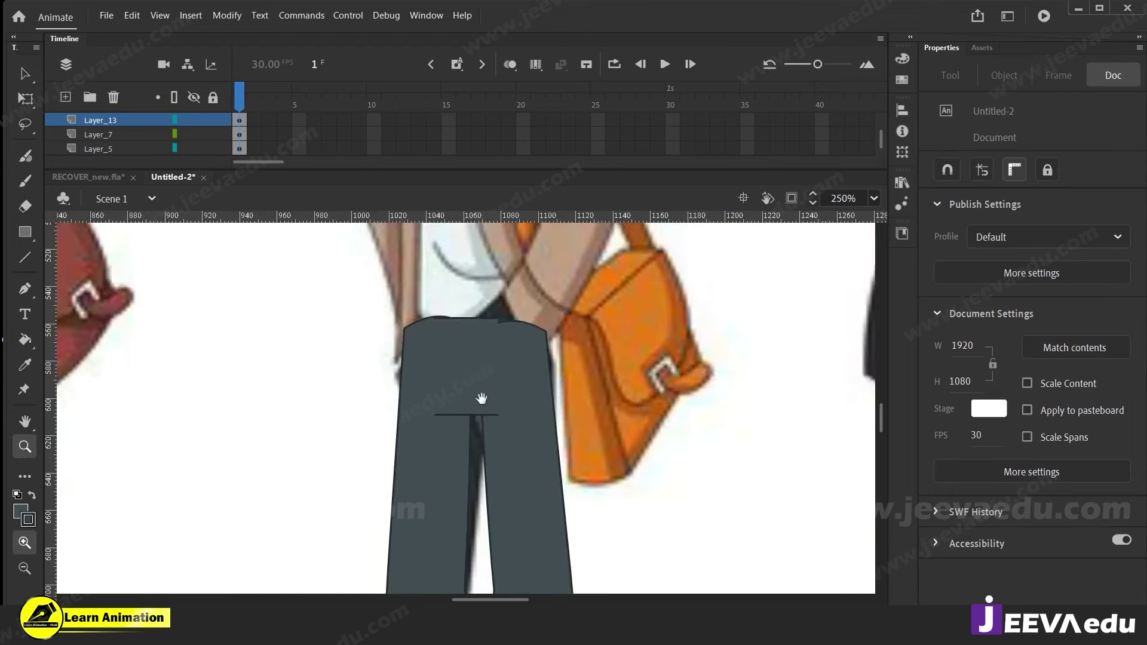
pyautogui.click(456, 417)
pyautogui.moveTo(497, 356); pyautogui.dragTo(495, 400)
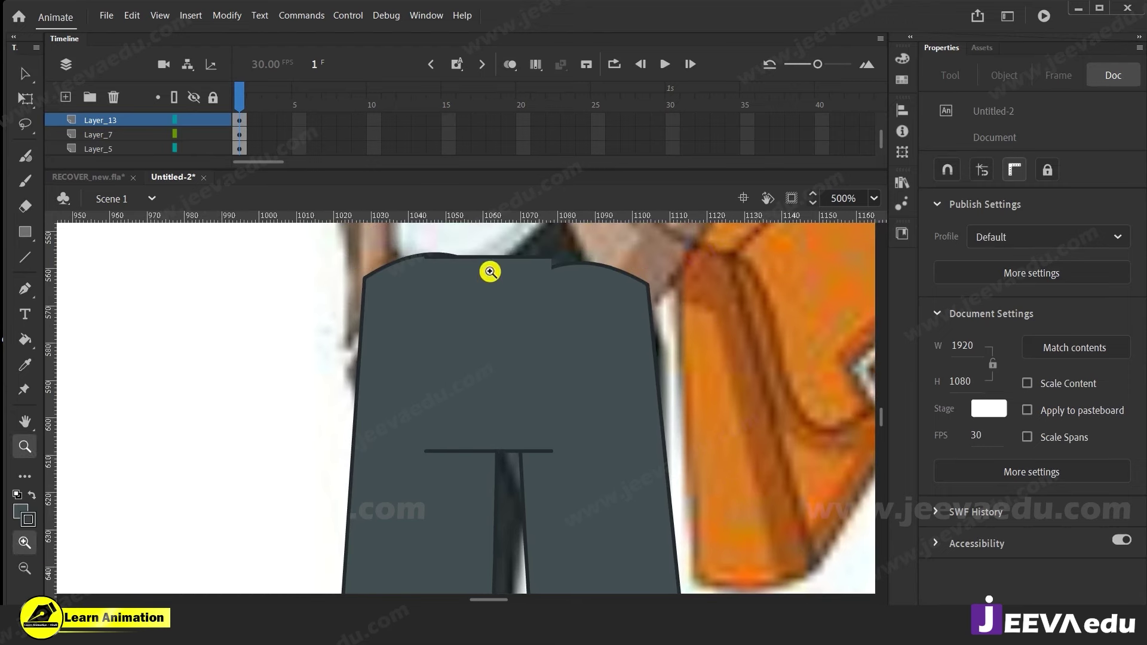
pyautogui.press('v')
pyautogui.click(491, 258)
pyautogui.press('Delete')
# Taper the lower corners of the crotch patch inward and bend its lower edge into a shallow downward curve
pyautogui.click(448, 396)
pyautogui.click(253, 396)
pyautogui.moveTo(426, 454); pyautogui.dragTo(546, 439)
pyautogui.moveTo(438, 430); pyautogui.dragTo(454, 442)
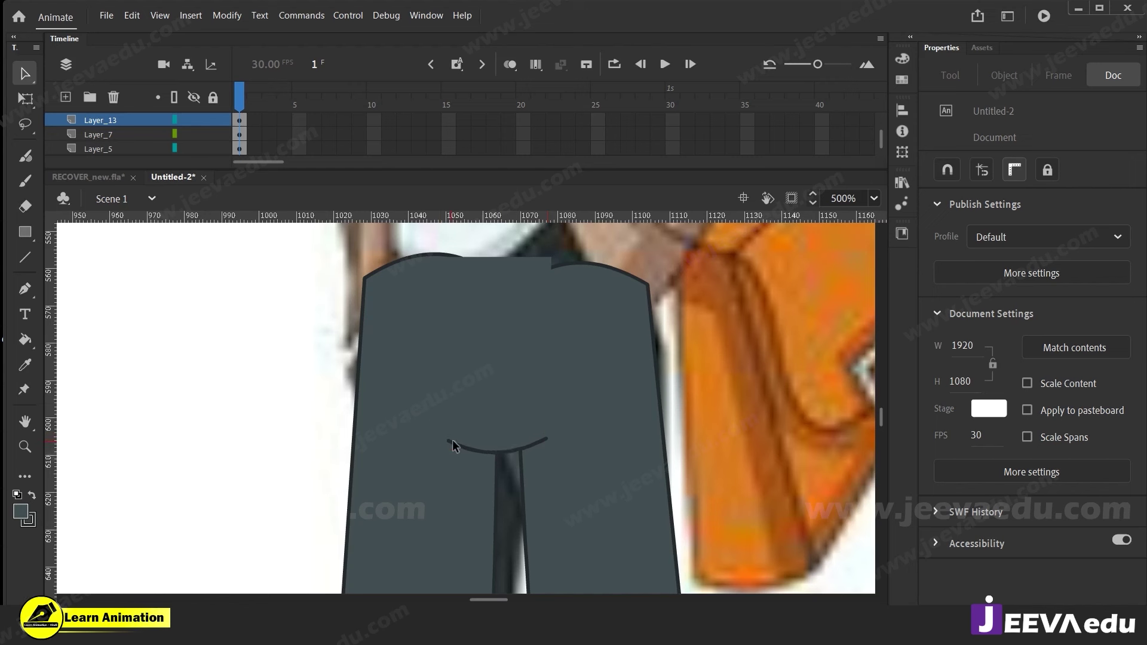
# Draw a small unfilled rectangle for the trouser fly on the crotch patch, with a lower corner pulled outward
pyautogui.click(26, 232)
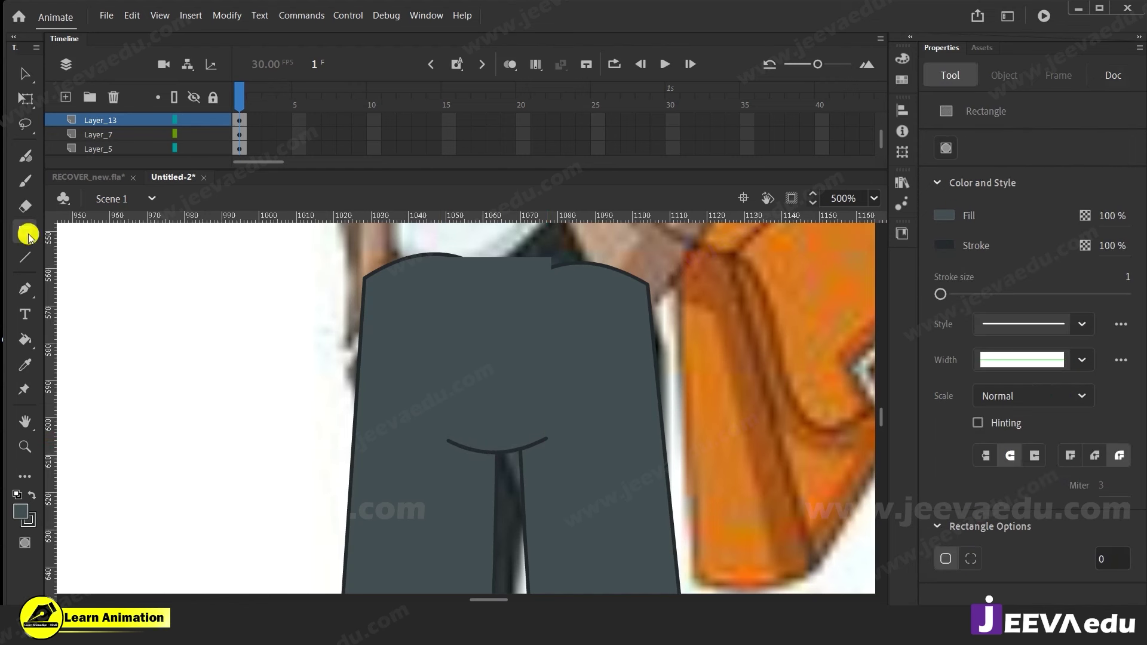
pyautogui.moveTo(179, 320); pyautogui.dragTo(207, 386)
pyautogui.press('v')
pyautogui.click(193, 366)
pyautogui.press('Delete')
pyautogui.click(203, 387)
pyautogui.moveTo(209, 391); pyautogui.dragTo(506, 417)
pyautogui.click(192, 402)
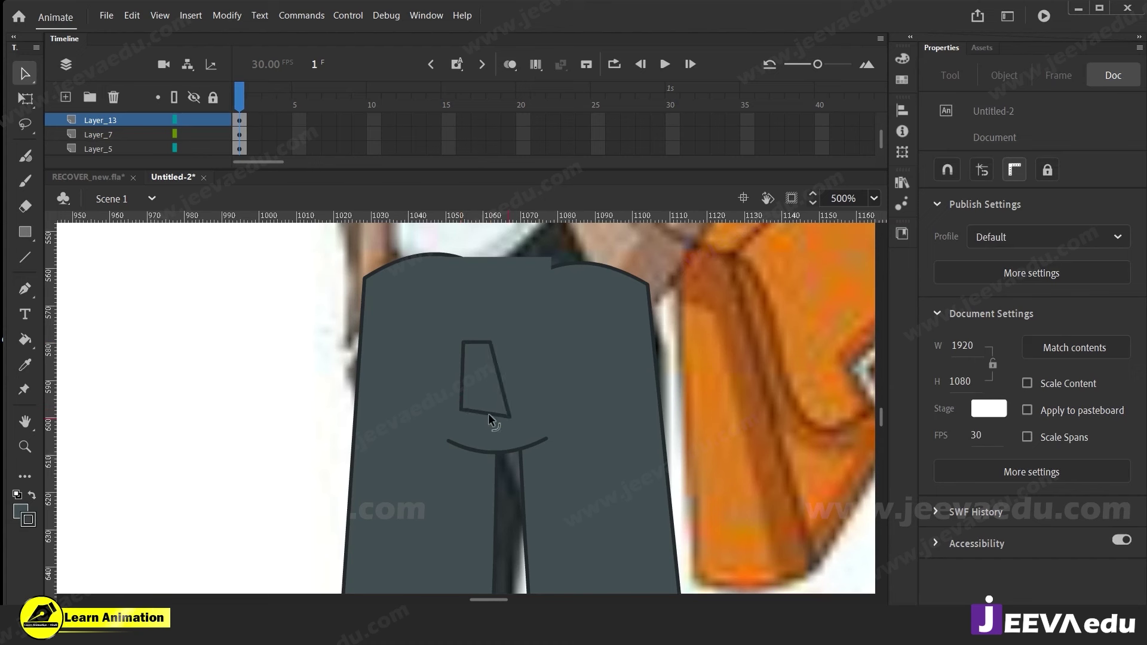
# Raise the top of the fly outline toward the waist and curve its lower edge slightly
pyautogui.moveTo(491, 342); pyautogui.dragTo(461, 289)
pyautogui.moveTo(489, 331); pyautogui.dragTo(496, 316)
pyautogui.click(461, 287)
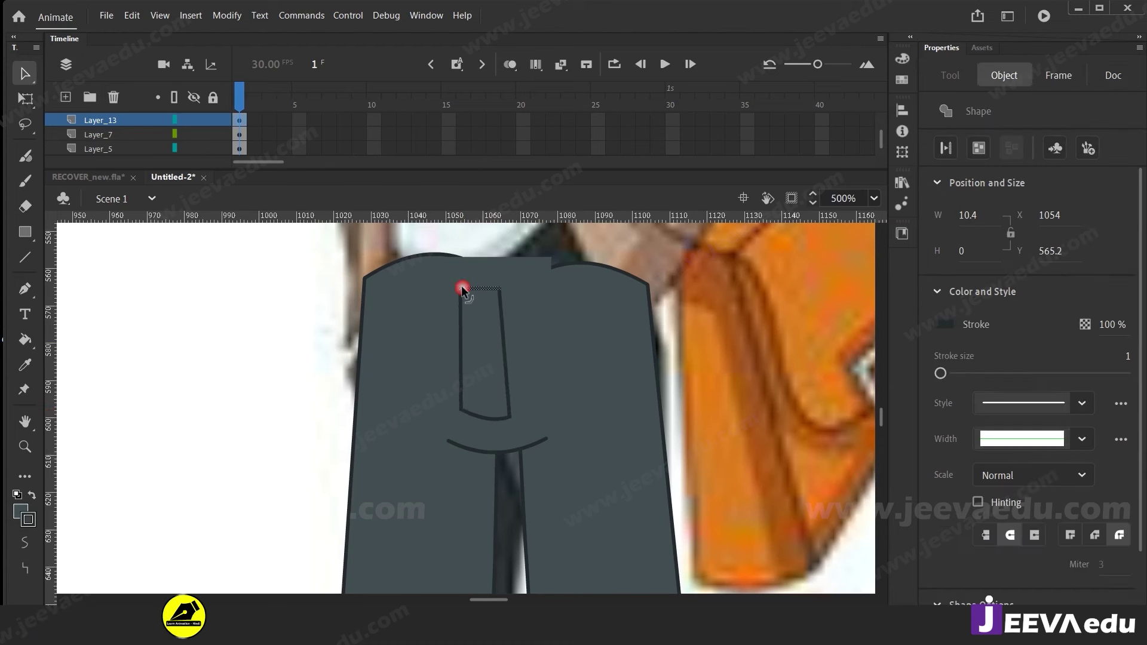
pyautogui.click(255, 381)
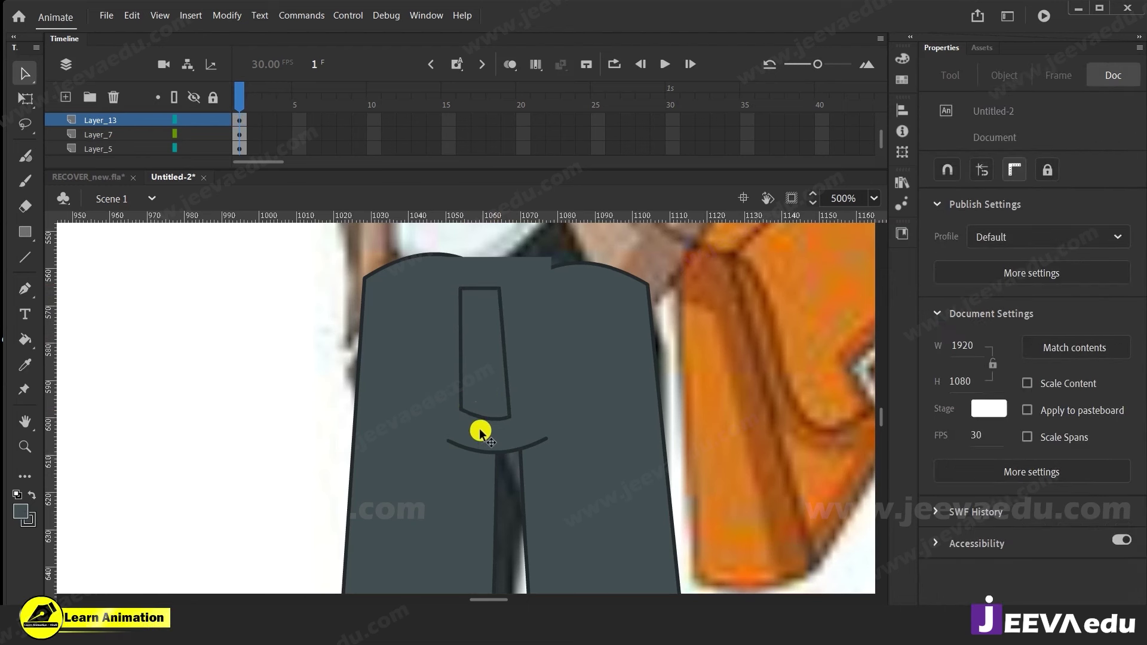
pyautogui.click(510, 380)
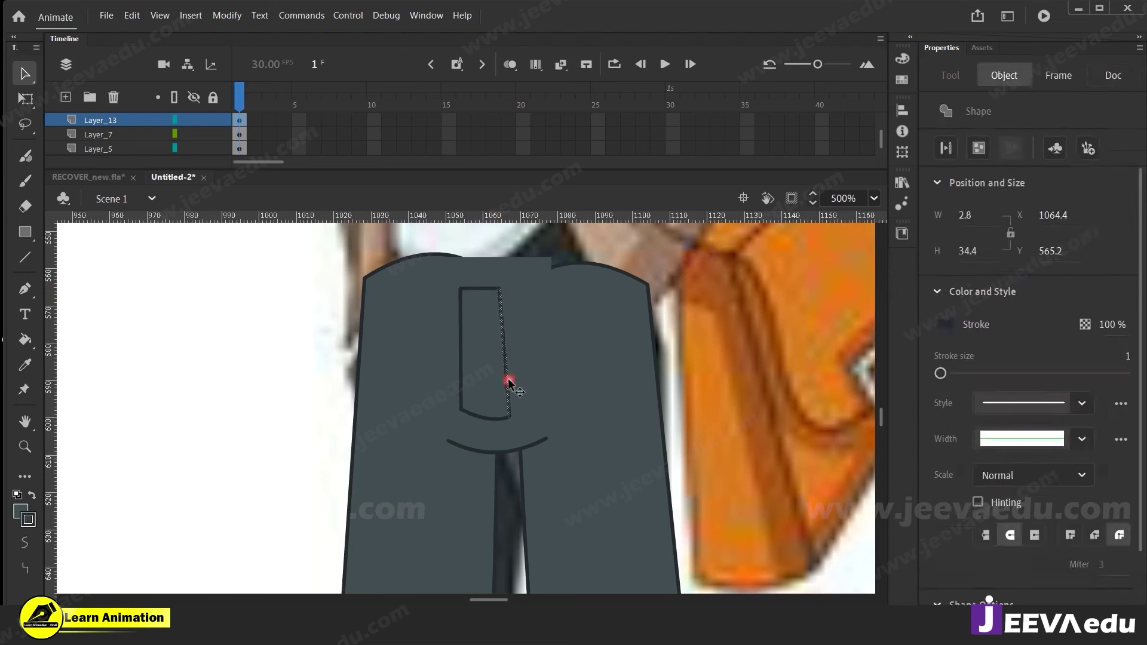
pyautogui.click(295, 399)
# Compare the trouser front with the reference by temporarily hiding Layer_13 and Layer_7
pyautogui.press('z')
pyautogui.keyDown('alt'); pyautogui.click(490, 438); pyautogui.keyUp('alt')
pyautogui.click(224, 122)
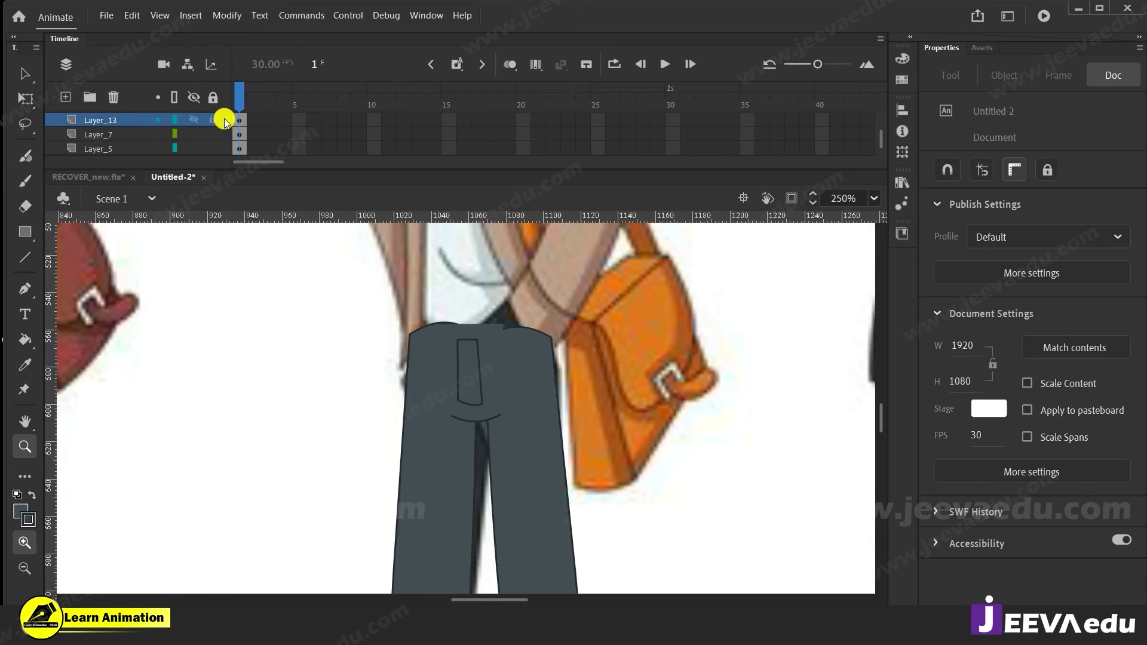
pyautogui.click(191, 120)
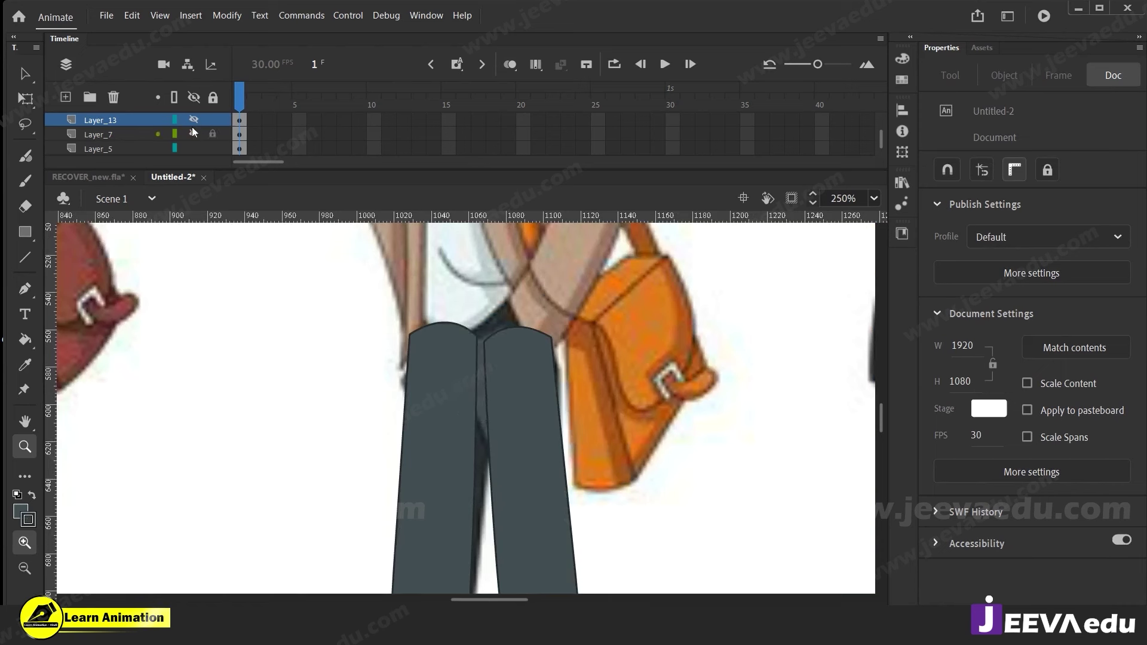
pyautogui.click(193, 132)
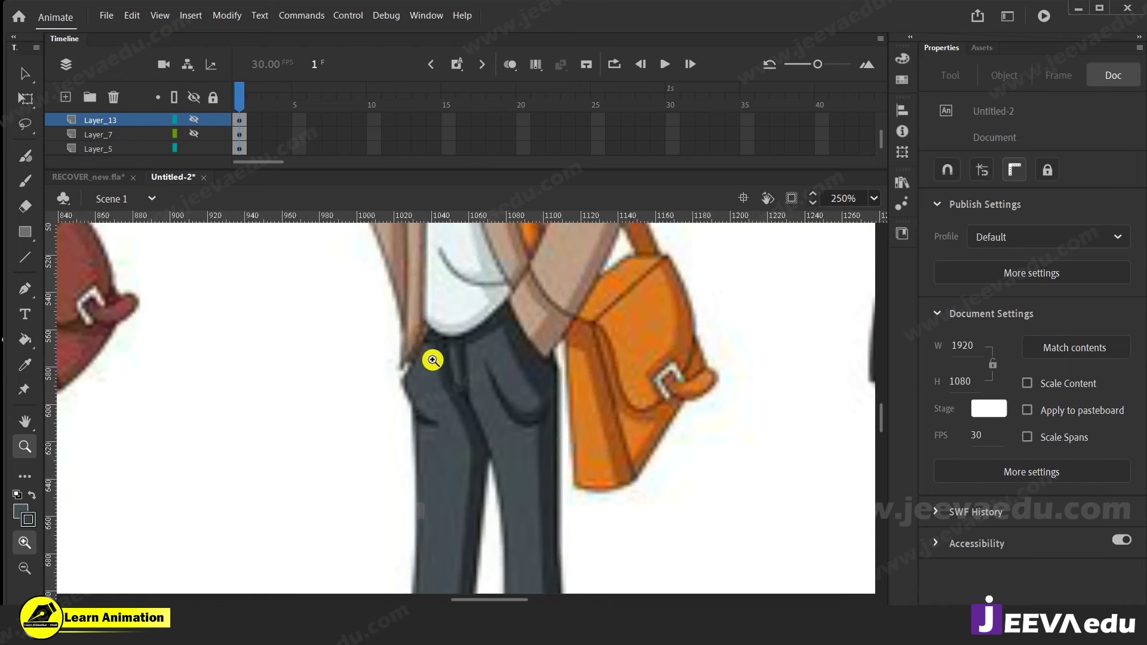
pyautogui.click(193, 119)
pyautogui.click(193, 134)
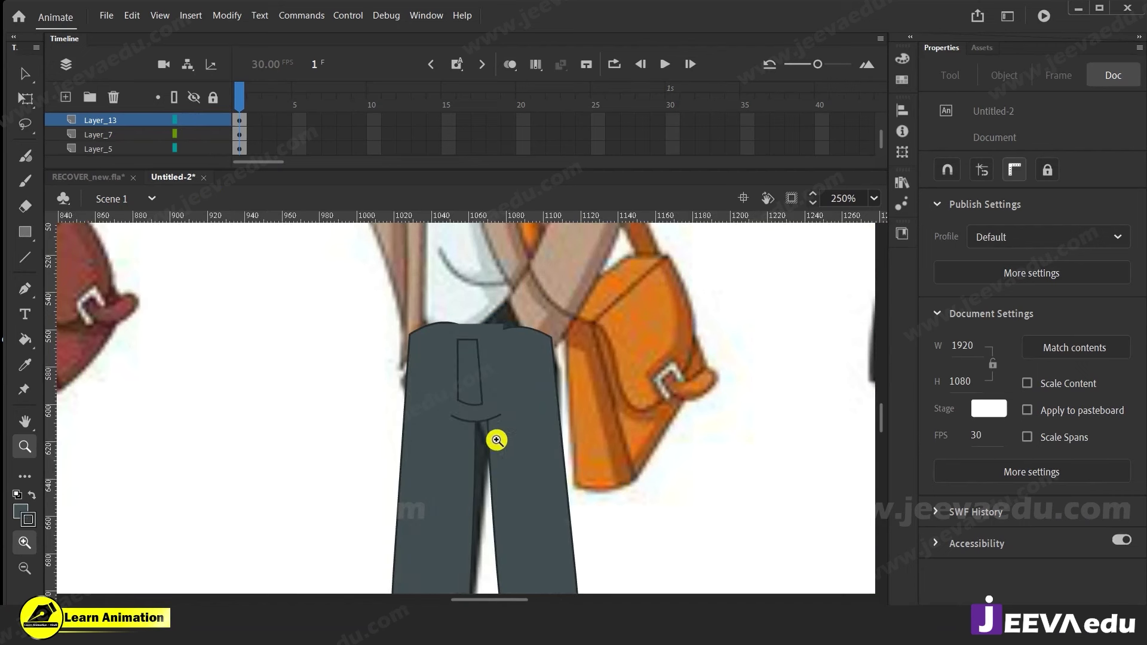
# Group the crotch patch with its fly, and cut it together with both trouser legs and shoes
pyautogui.click(241, 121)
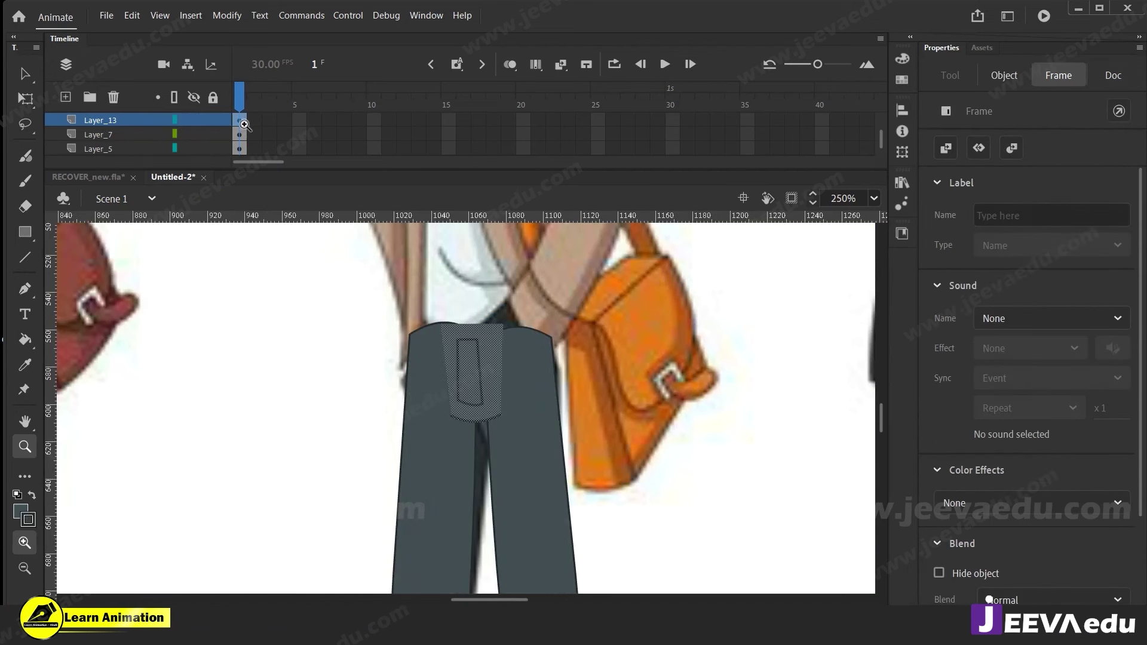
pyautogui.hotkey('ctrl', 'g')
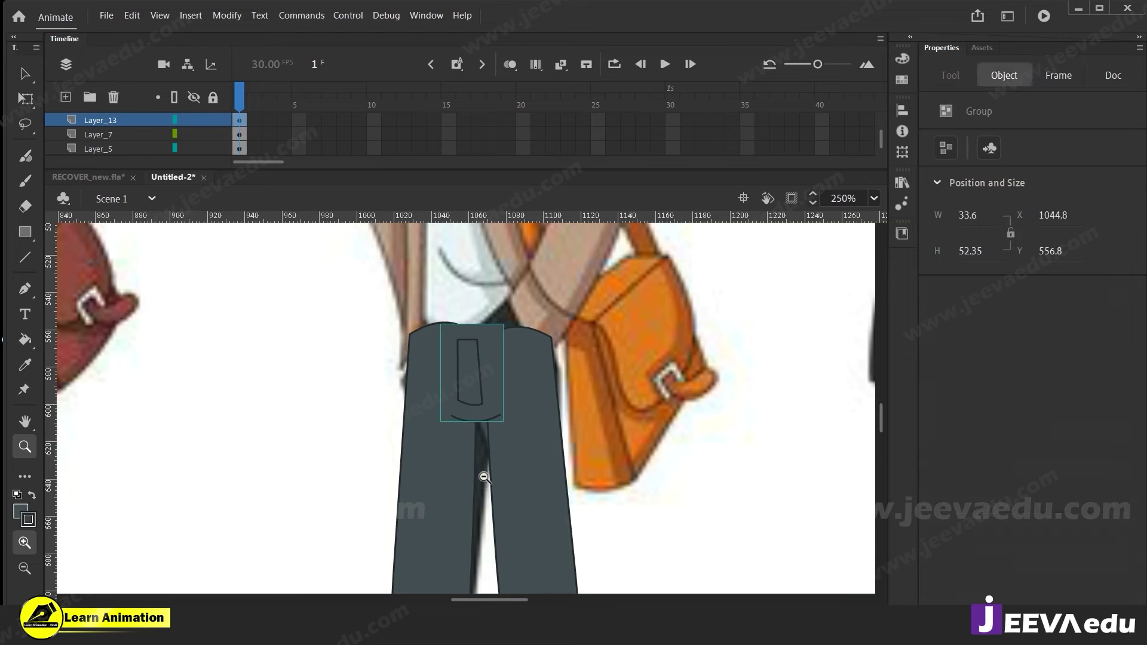
pyautogui.keyDown('alt'); pyautogui.click(484, 477); pyautogui.keyUp('alt')
pyautogui.press('v')
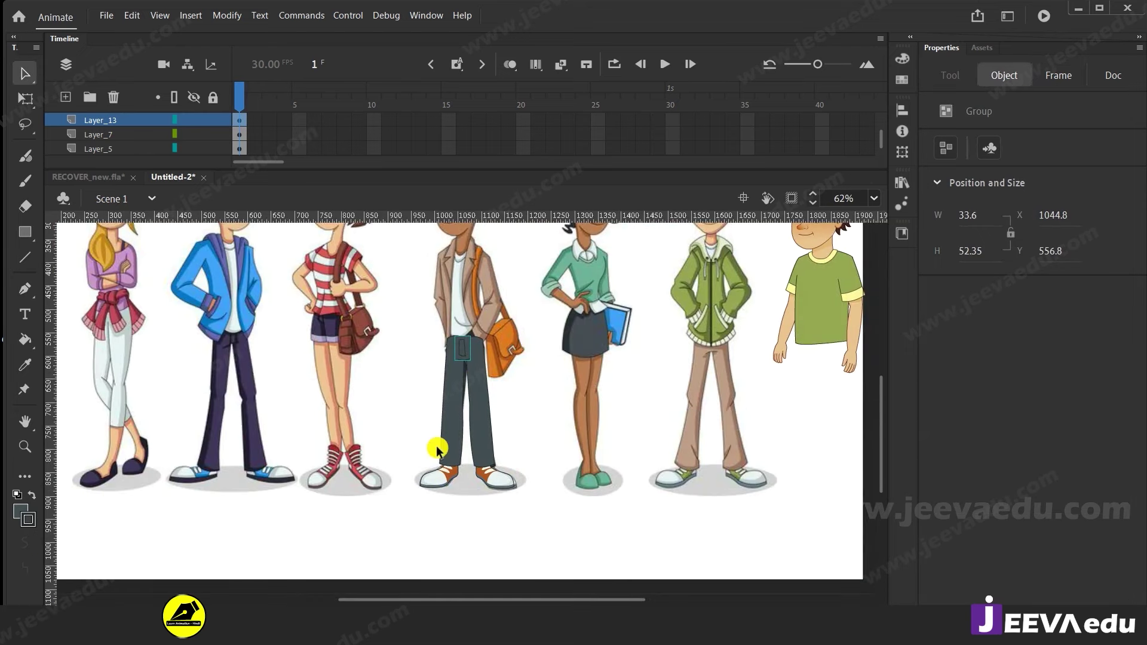
pyautogui.click(484, 427)
pyautogui.keyDown('shift'); pyautogui.click(457, 428); pyautogui.keyUp('shift')
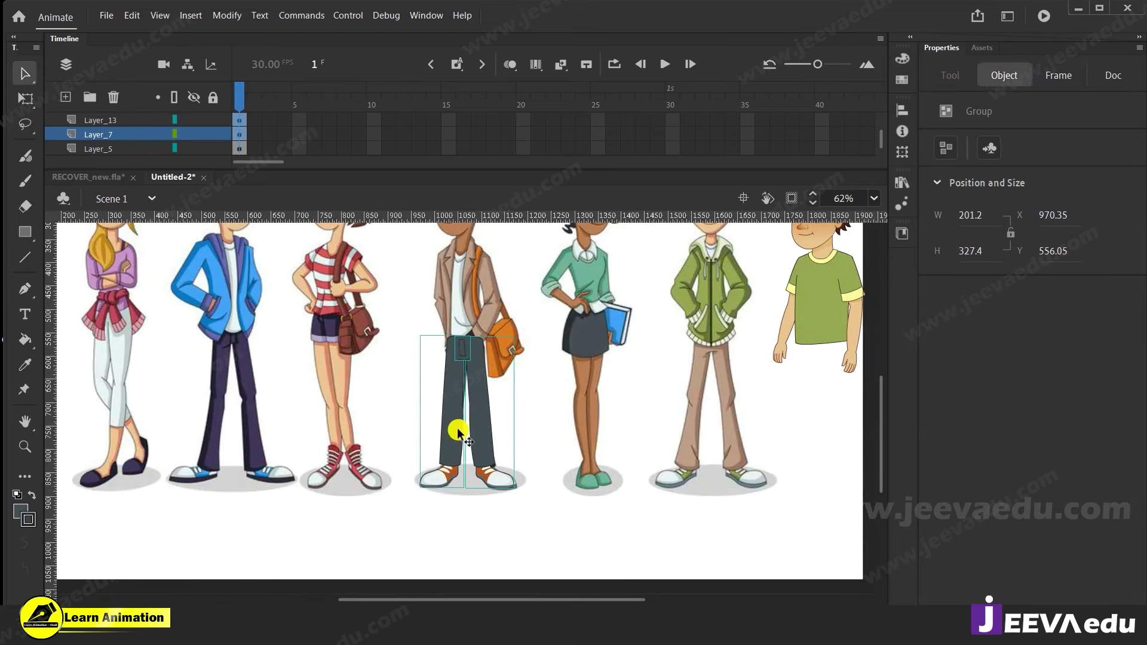
pyautogui.press('Escape')
# Hide every layer except Layer_7, which holds the boy's upper body
pyautogui.press('z')
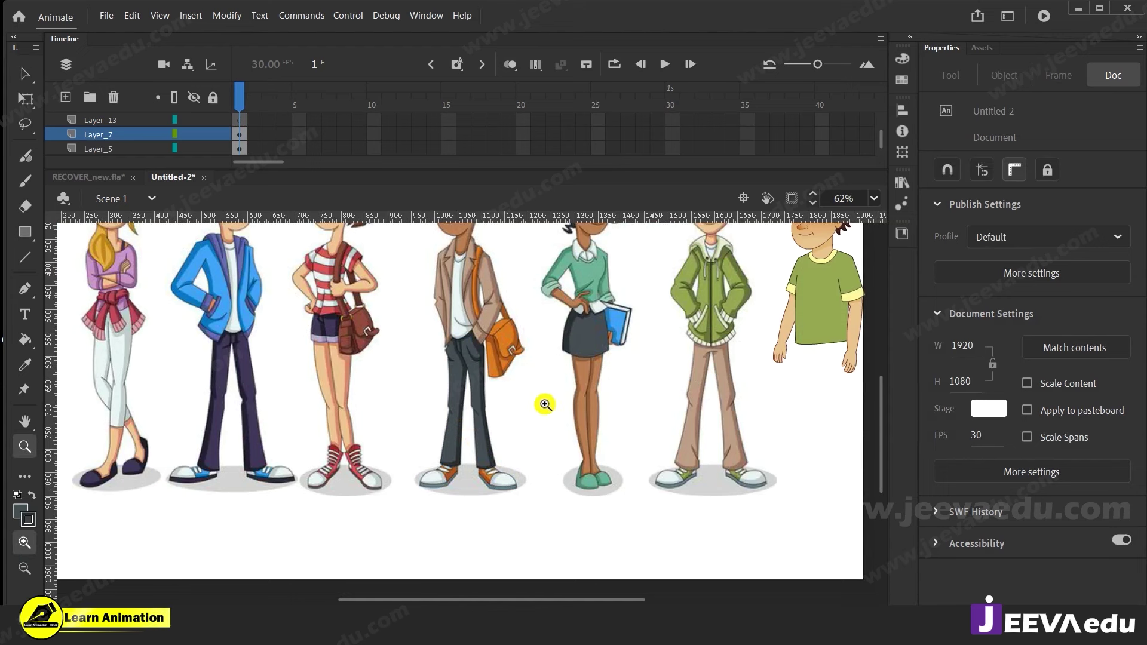
pyautogui.keyDown('alt'); pyautogui.click(559, 435); pyautogui.keyUp('alt')
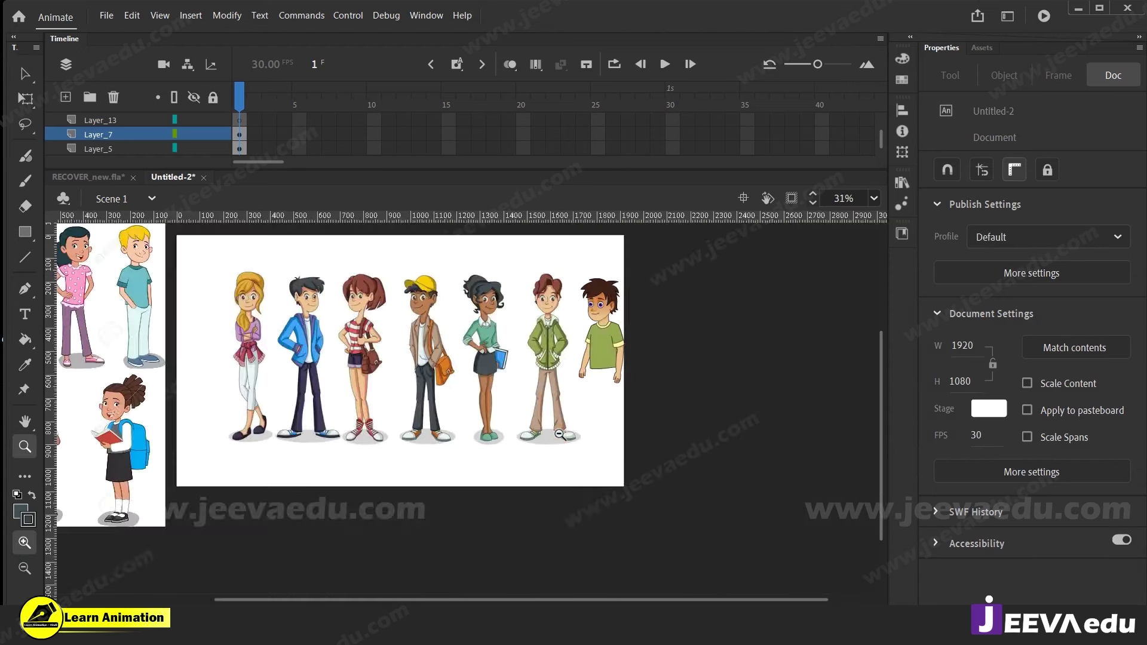
pyautogui.click(560, 383)
pyautogui.moveTo(596, 386); pyautogui.dragTo(590, 397)
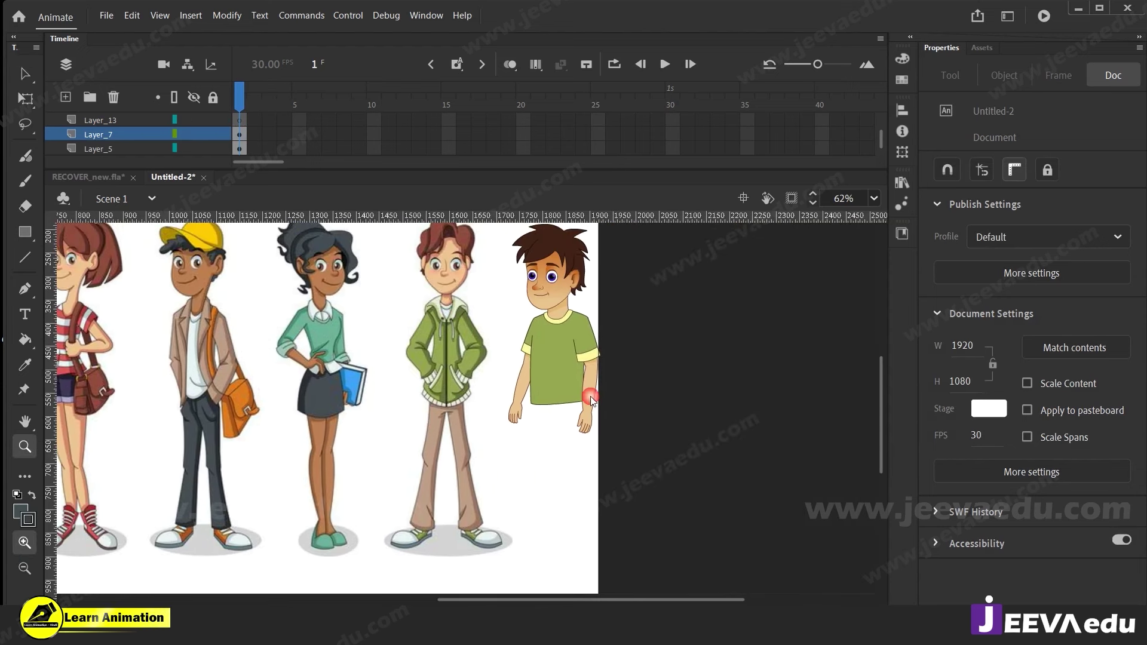
pyautogui.keyDown('ctrl'); pyautogui.click(192, 120); pyautogui.keyUp('ctrl')
pyautogui.click(196, 135)
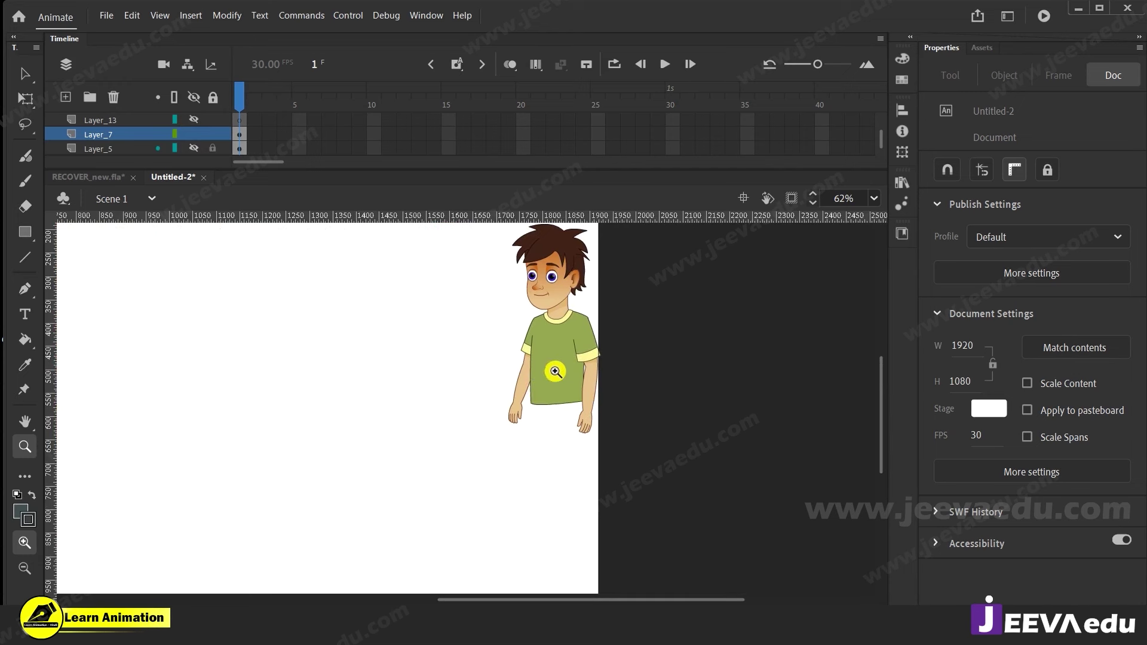
# Select all parts of the boy's upper body and move them from the stage's edge to its middle
pyautogui.keyDown('alt'); pyautogui.click(517, 441); pyautogui.keyUp('alt')
pyautogui.press('v')
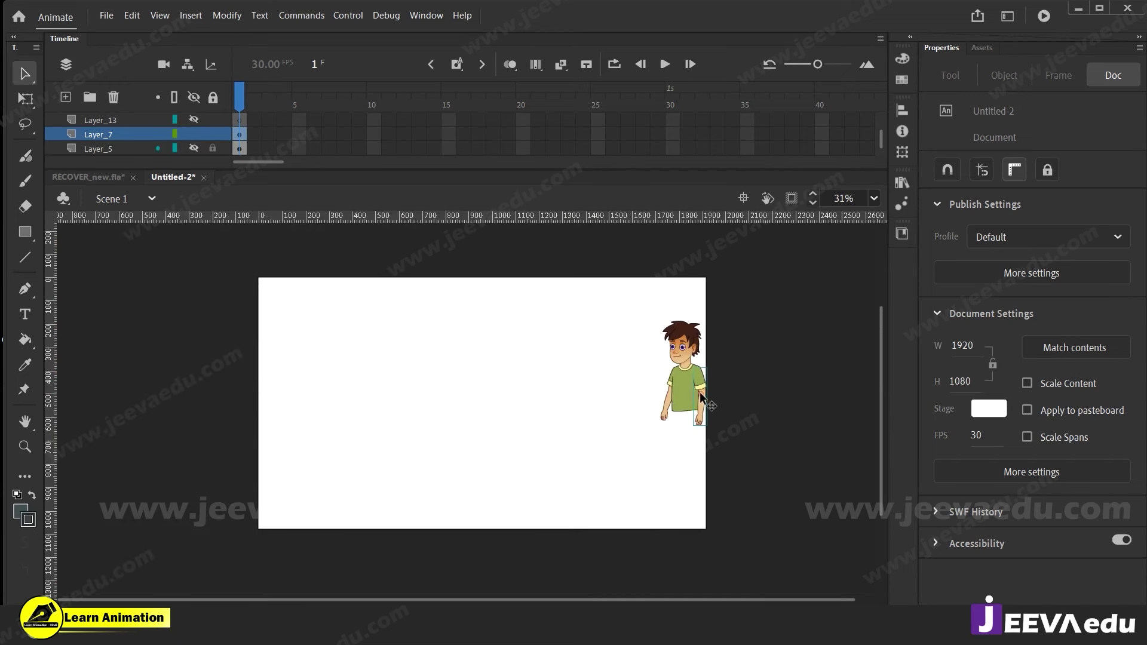
pyautogui.moveTo(628, 325); pyautogui.dragTo(748, 460)
pyautogui.moveTo(688, 385); pyautogui.dragTo(465, 388)
# Scale the boy's upper body up to about 312 by 709 and position it centrally near the stage's top
pyautogui.press('q')
pyautogui.moveTo(482, 320); pyautogui.dragTo(486, 284)
pyautogui.moveTo(470, 349); pyautogui.dragTo(495, 347)
pyautogui.press('z')
pyautogui.click(455, 395)
pyautogui.keyDown('alt'); pyautogui.click(522, 456); pyautogui.keyUp('alt')
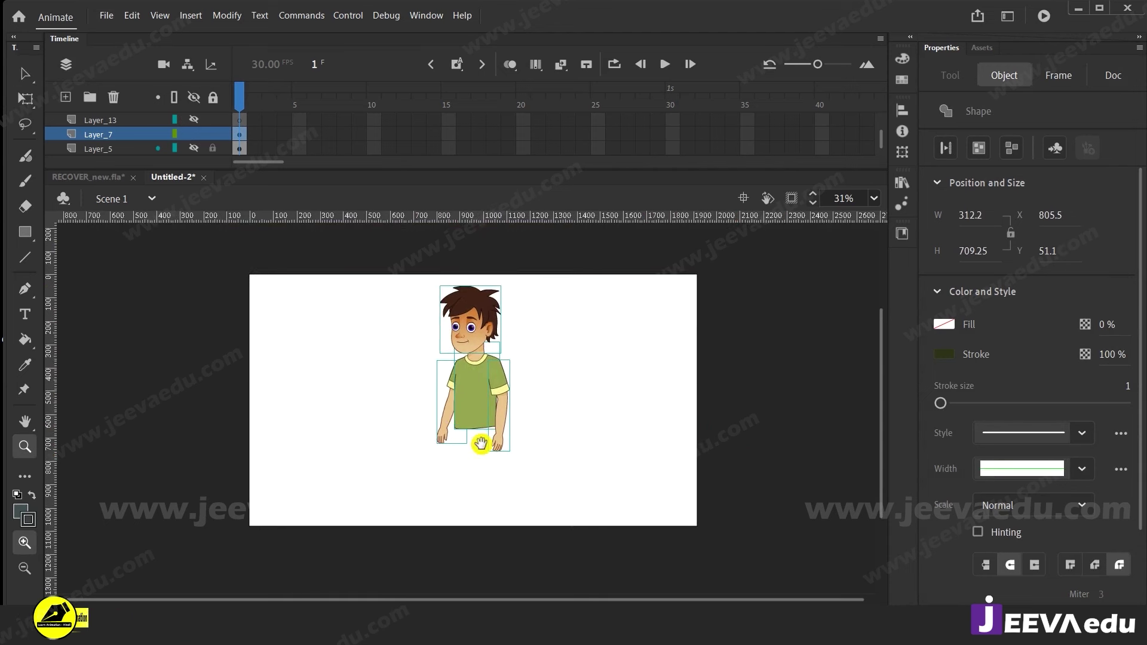
pyautogui.press('v')
pyautogui.click(281, 249)
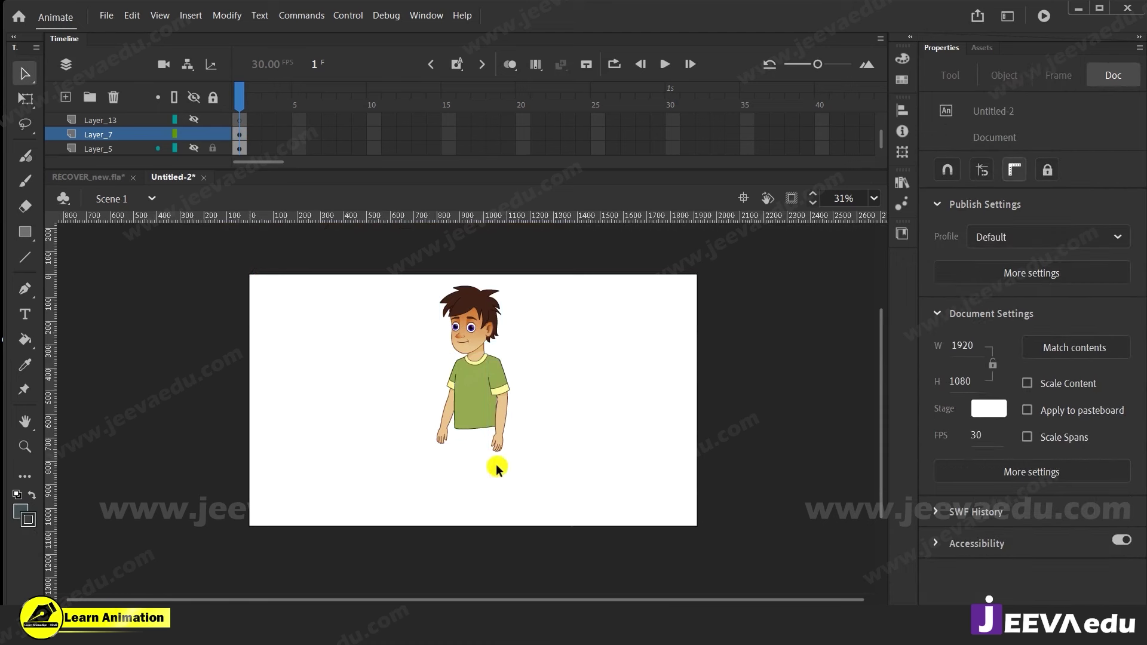
# Delete the empty layers from Layer_9 down to Layer_8, including Layer_13 and Layer_10
pyautogui.click(135, 121)
pyautogui.moveTo(134, 120)
pyautogui.mouseDown()
pyautogui.moveTo(142, 145)
pyautogui.moveTo(151, 108)
pyautogui.mouseUp()
pyautogui.scroll(-1, 174, 135)
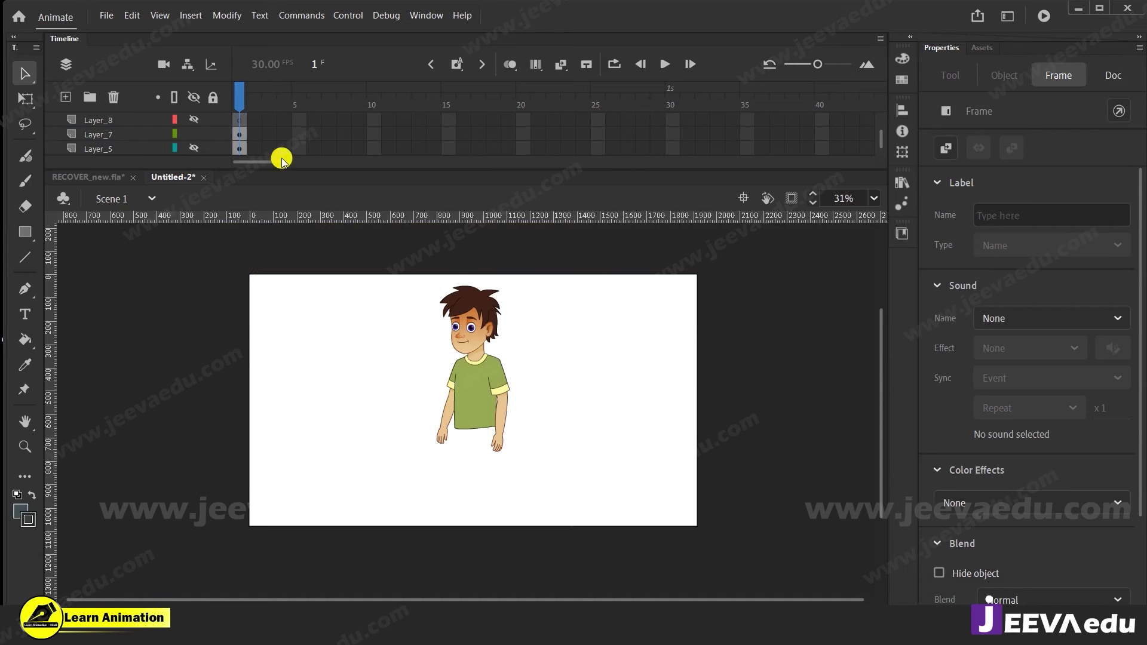
pyautogui.click(133, 119)
pyautogui.scroll(2, 142, 133)
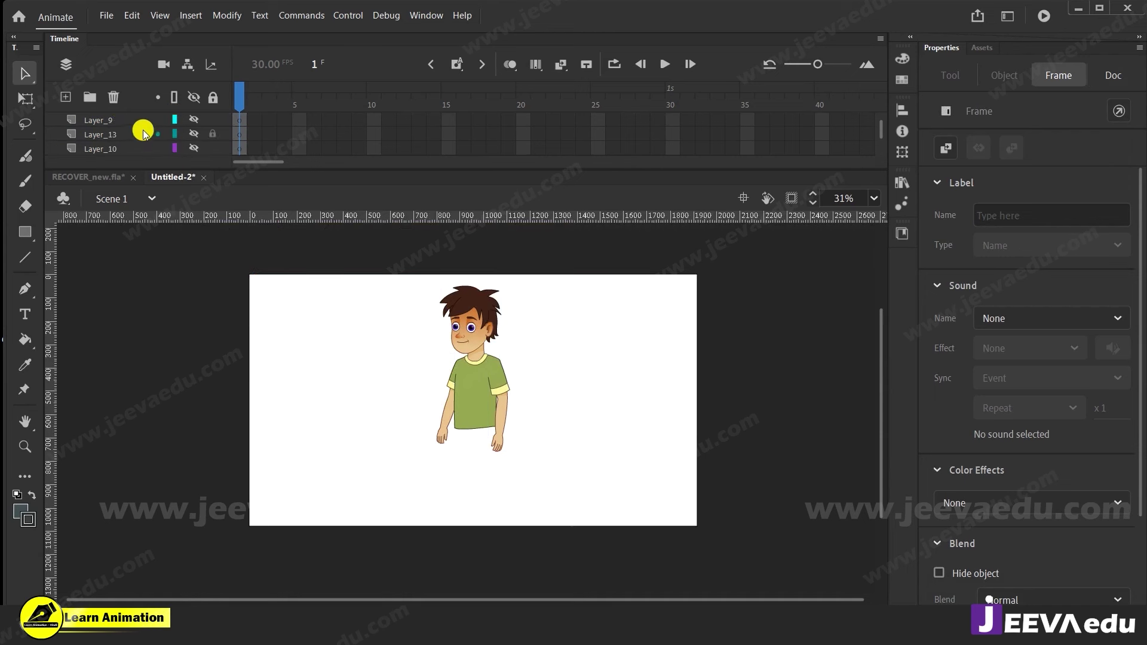
pyautogui.keyDown('shift'); pyautogui.click(122, 118); pyautogui.keyUp('shift')
pyautogui.click(113, 97)
pyautogui.click(157, 134)
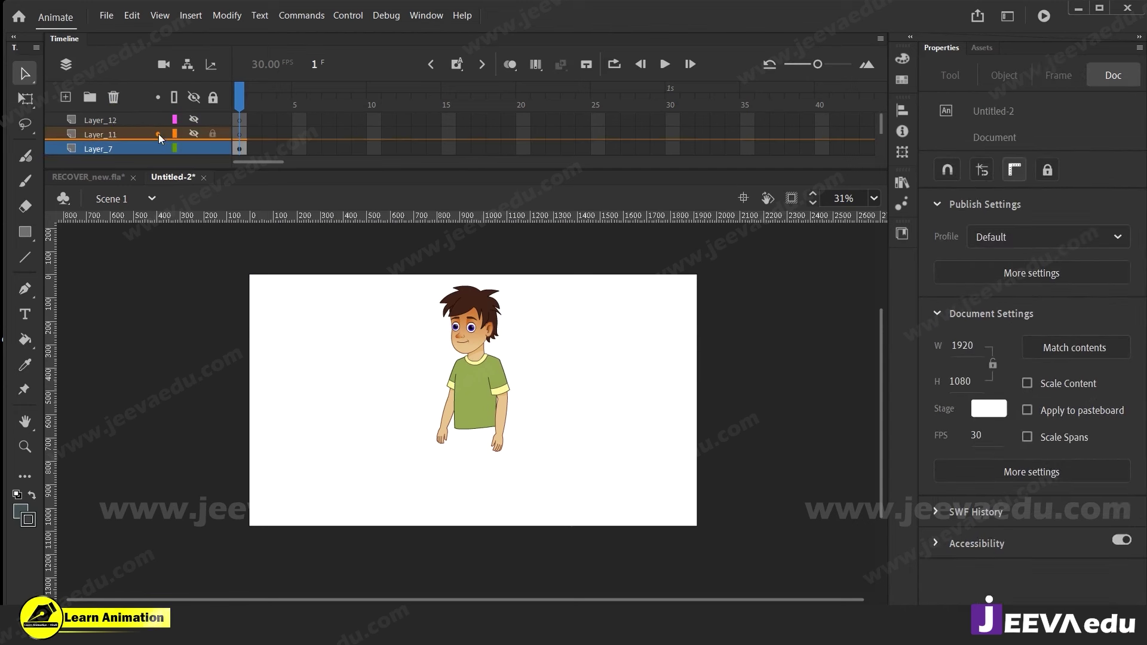
# Delete the empty layers Layer_12 and Layer_11, and add a new layer above Layer_7
pyautogui.click(125, 119)
pyautogui.keyDown('shift'); pyautogui.click(124, 133); pyautogui.keyUp('shift')
pyautogui.click(114, 99)
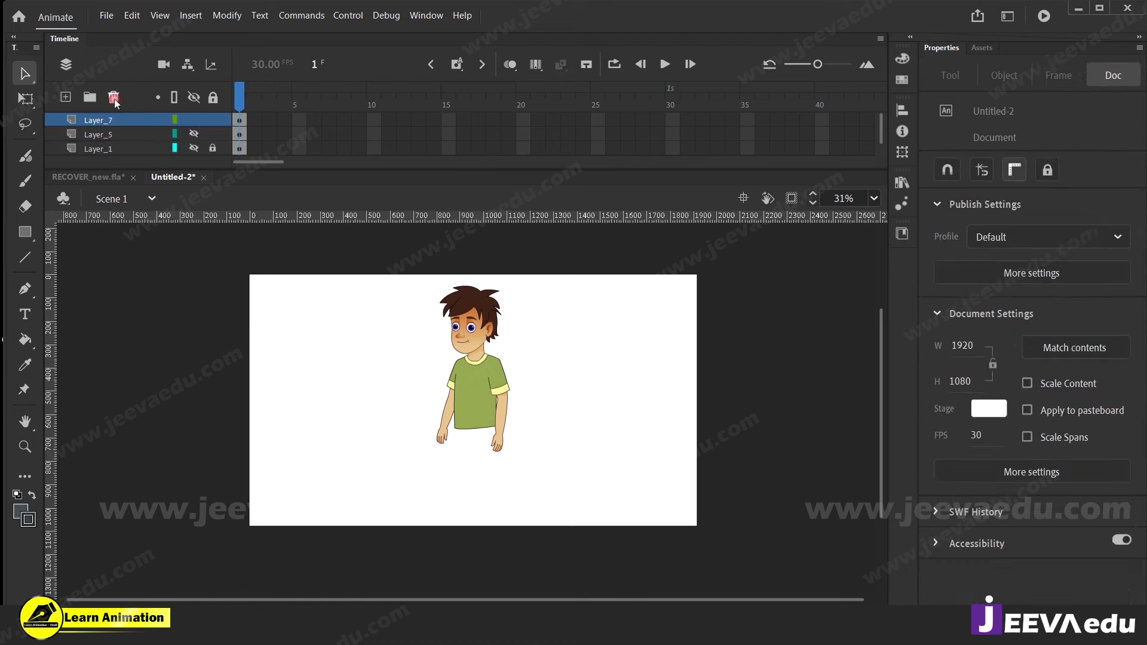
pyautogui.click(65, 97)
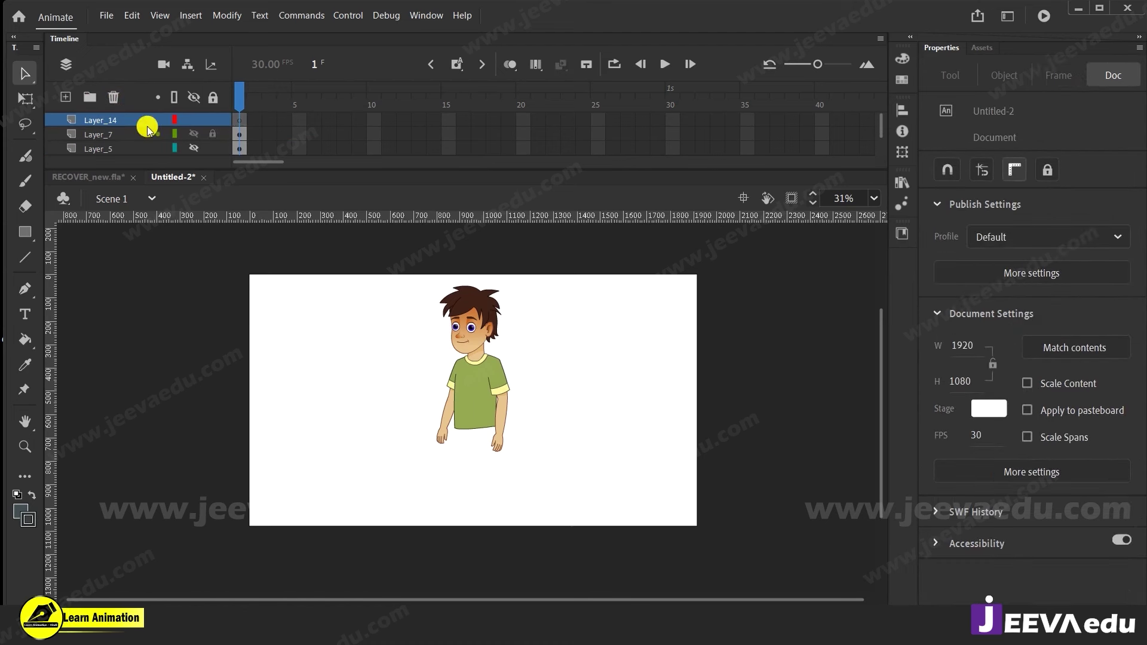
# Move Layer_14 below Layer_7 and paste the trousers and shoes onto it, scaled to about 336 by 546 beneath the shirt
pyautogui.moveTo(141, 130); pyautogui.dragTo(144, 138)
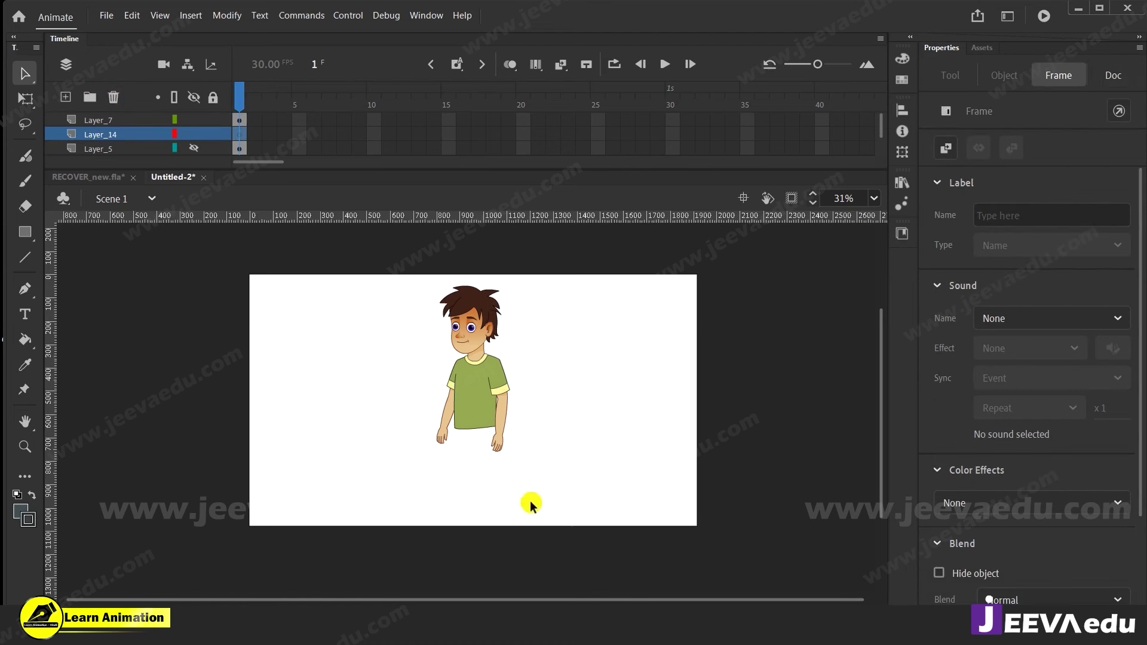
pyautogui.hotkey('ctrl', 'shift', 'v')
pyautogui.click(480, 453)
pyautogui.press('q')
pyautogui.moveTo(481, 454); pyautogui.dragTo(517, 551)
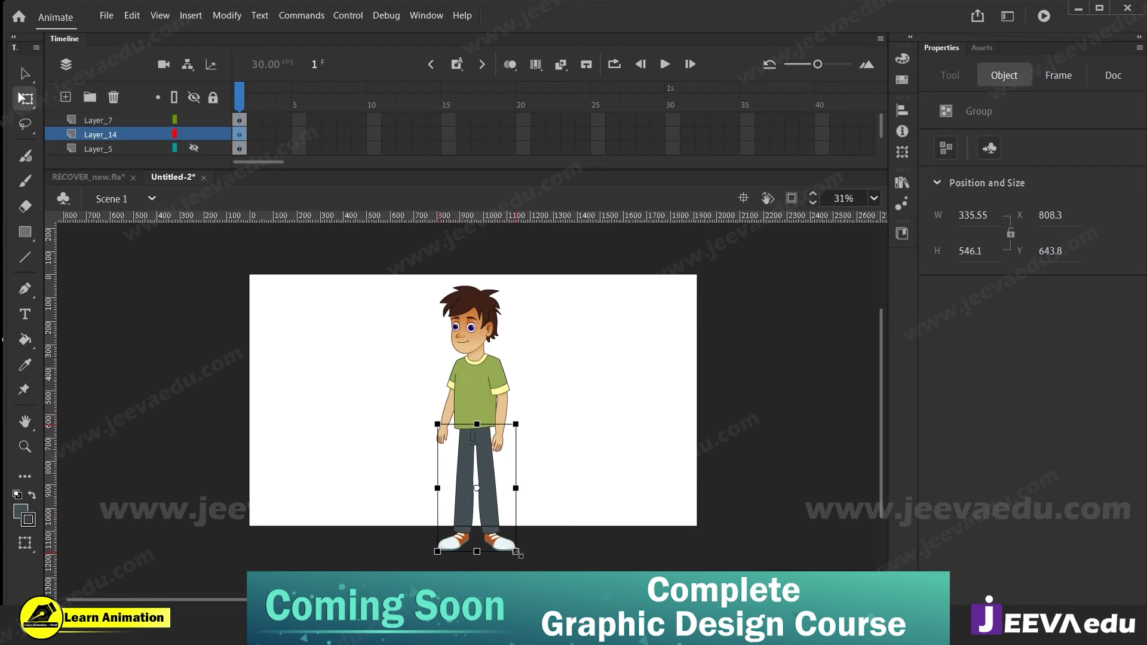
pyautogui.moveTo(490, 513); pyautogui.dragTo(484, 499)
pyautogui.click(531, 492)
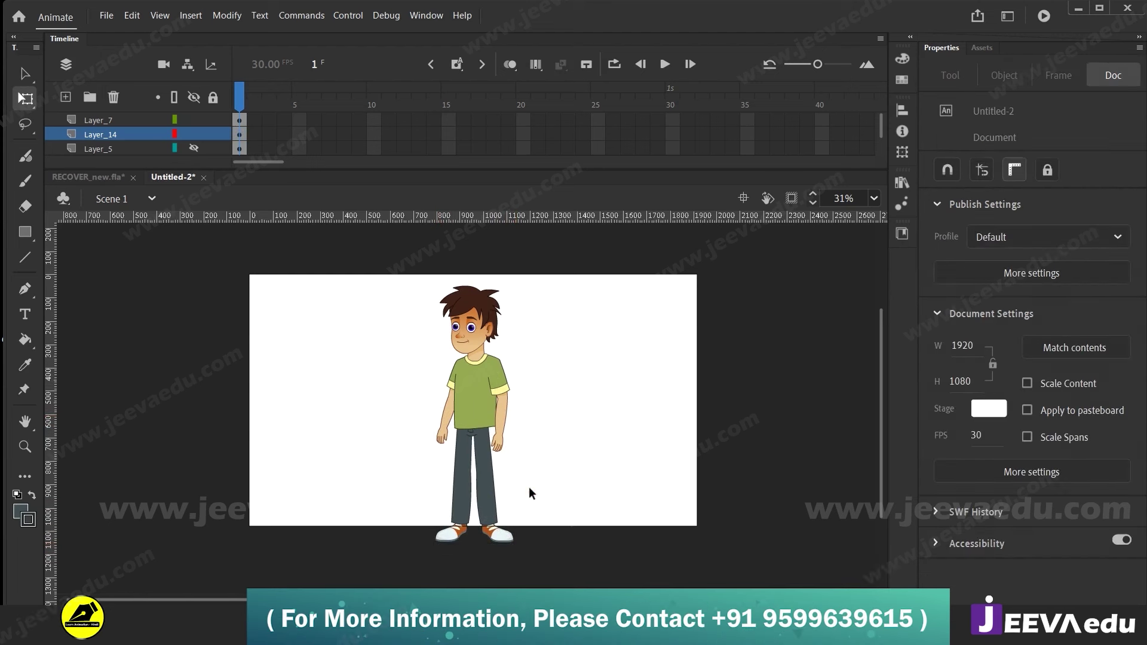
# Select both trouser legs and the fly detail and nudge them to about X 800 under the shirt
pyautogui.press('z')
pyautogui.click(497, 478)
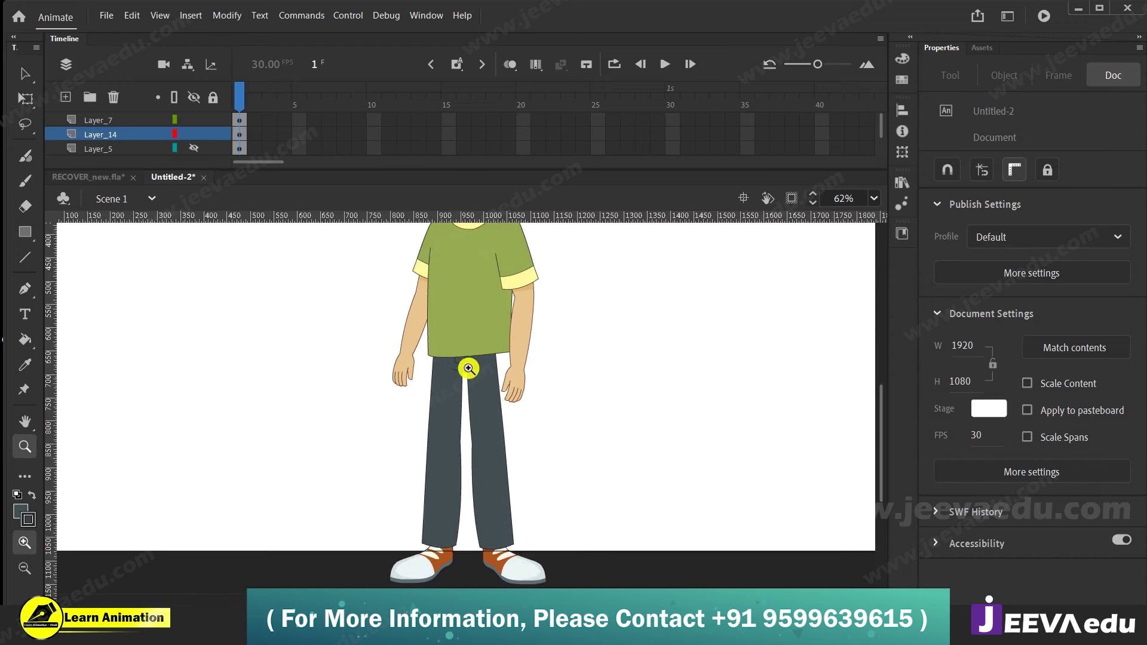
pyautogui.press('v')
pyautogui.click(442, 482)
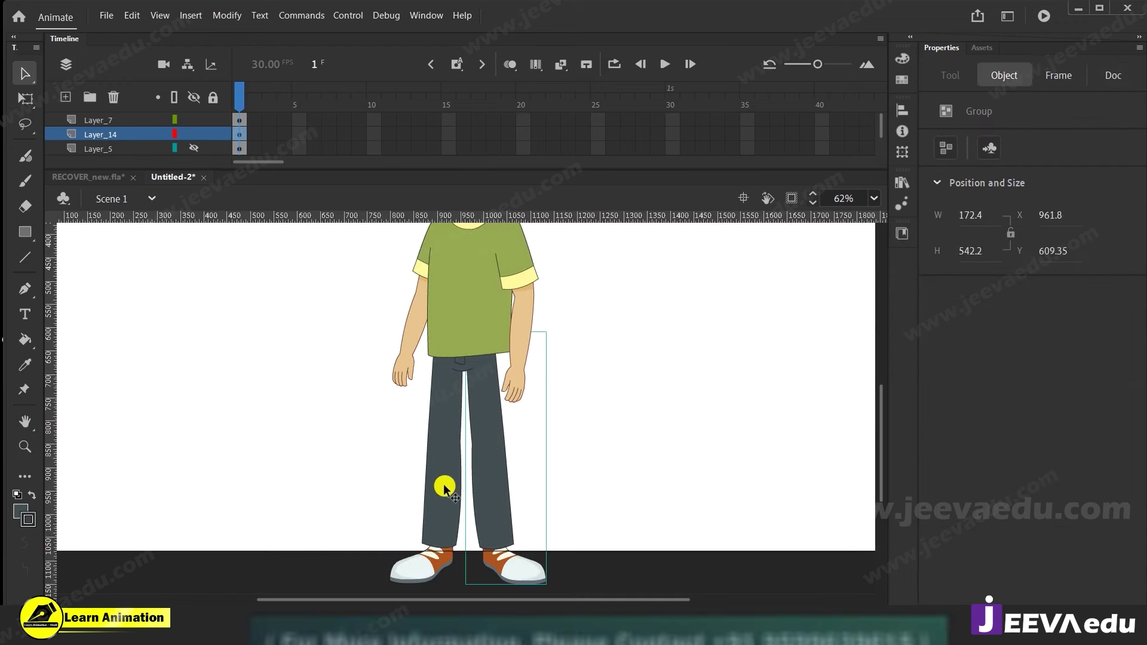
pyautogui.moveTo(480, 396); pyautogui.dragTo(480, 396)
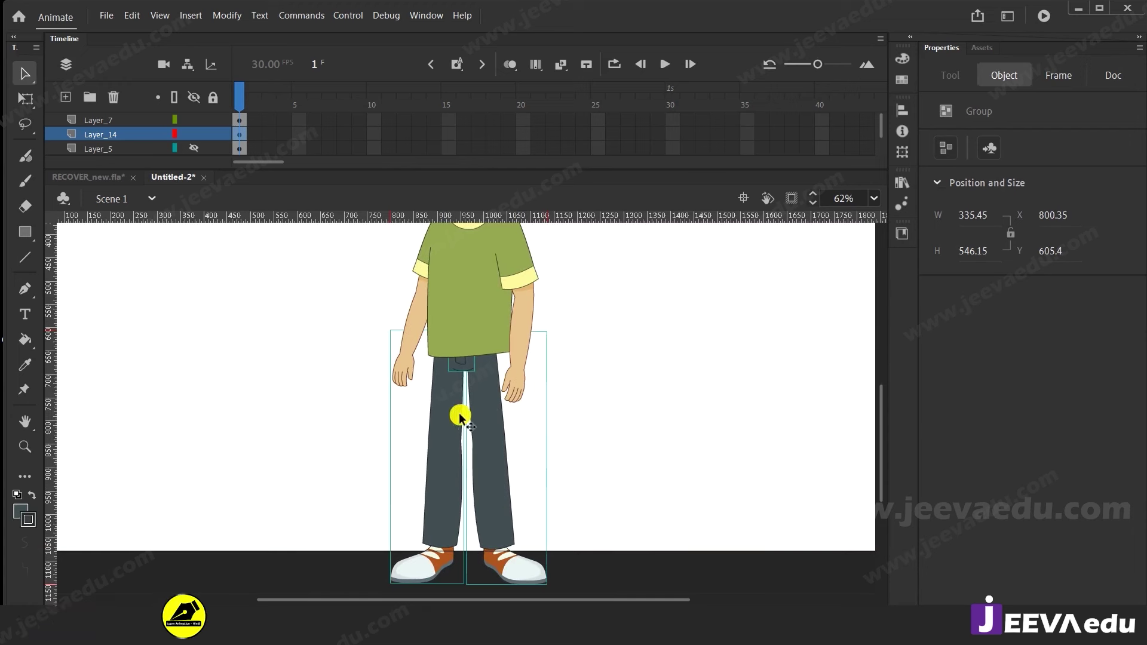
pyautogui.press('z')
pyautogui.keyDown('alt'); pyautogui.click(497, 439); pyautogui.keyUp('alt')
pyautogui.click(497, 440)
pyautogui.scroll(-1, 514, 406)
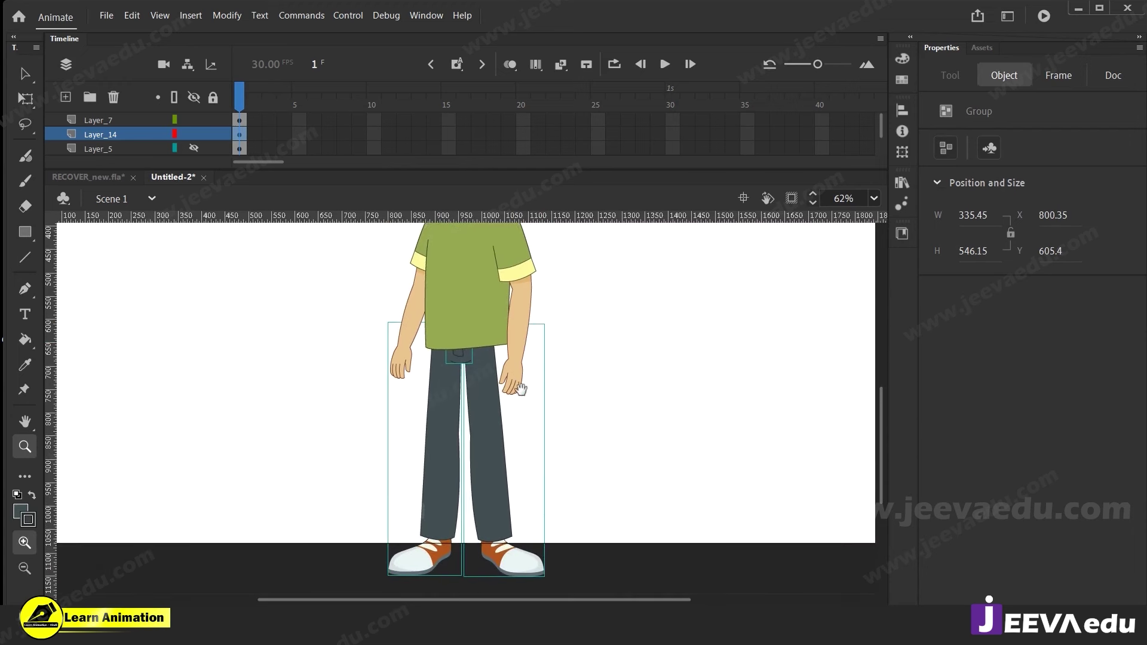
# Select both legs and the fly again and shift them right to about X 812
pyautogui.press('v')
pyautogui.click(519, 461)
pyautogui.click(486, 473)
pyautogui.click(451, 444)
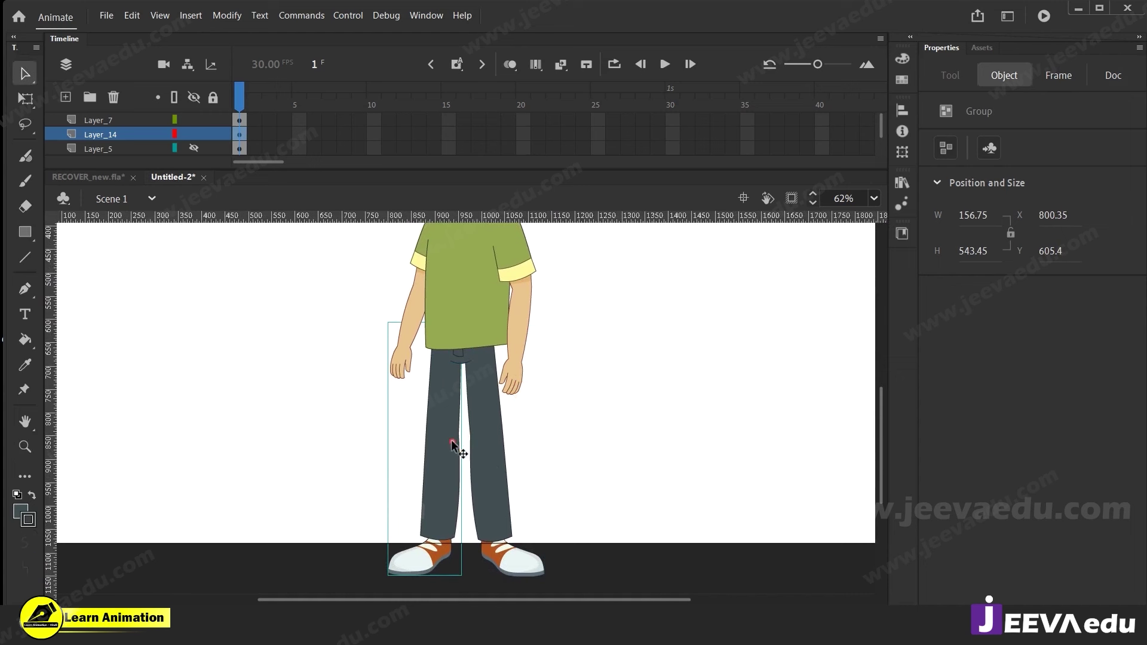
pyautogui.keyDown('shift'); pyautogui.click(491, 464); pyautogui.keyUp('shift')
pyautogui.keyDown('shift'); pyautogui.click(462, 355); pyautogui.keyUp('shift')
pyautogui.moveTo(484, 406); pyautogui.dragTo(493, 429)
# Move the fly detail down to about X 942, Y 639, just above where the legs part
pyautogui.press('z')
pyautogui.keyDown('alt'); pyautogui.click(471, 425); pyautogui.keyUp('alt')
pyautogui.keyDown('alt'); pyautogui.click(471, 425); pyautogui.keyUp('alt')
pyautogui.click(475, 424)
pyautogui.click(476, 425)
pyautogui.press('v')
pyautogui.click(504, 432)
pyautogui.click(470, 427)
pyautogui.click(453, 408)
pyautogui.click(460, 383)
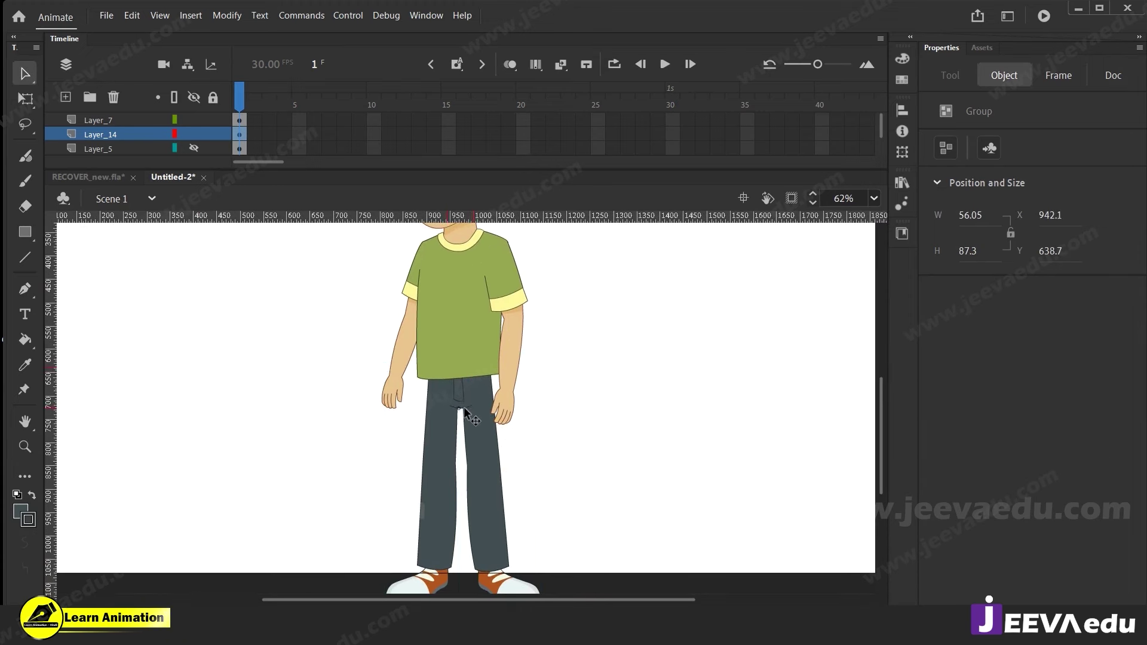
# Open the left-hand leg's nested group and widen its outer edge out to the side of the shirt
pyautogui.click(454, 368)
pyautogui.click(438, 390)
pyautogui.doubleClick(434, 393)
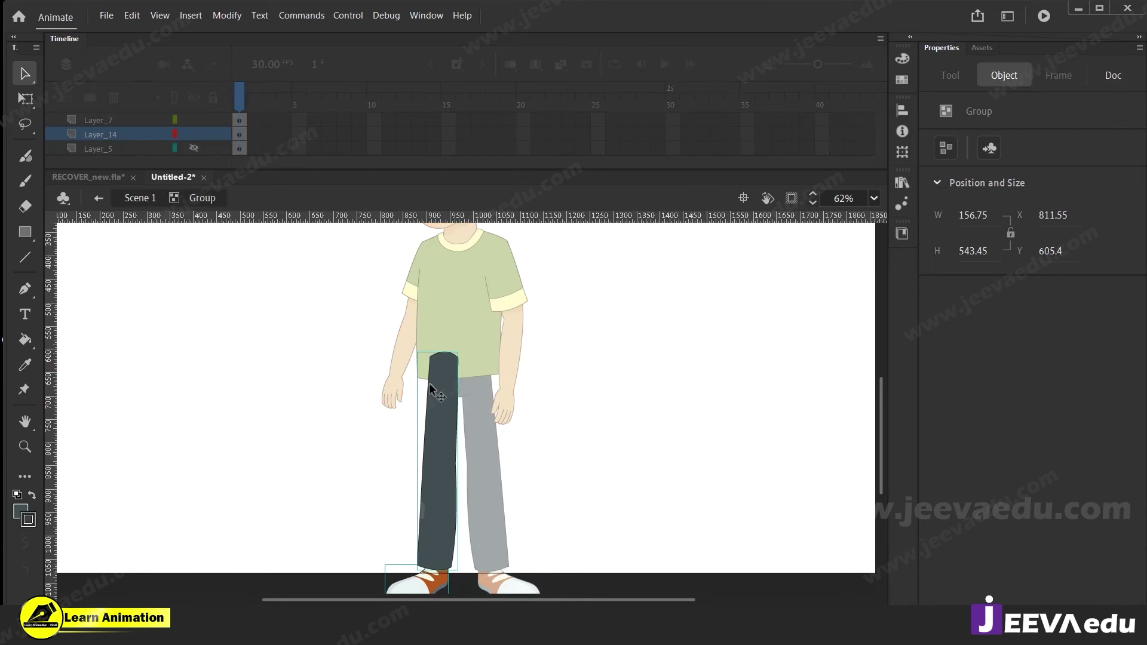
pyautogui.click(431, 388)
pyautogui.doubleClick(426, 390)
pyautogui.moveTo(423, 390); pyautogui.dragTo(419, 391)
pyautogui.moveTo(421, 453); pyautogui.dragTo(417, 454)
pyautogui.moveTo(419, 400); pyautogui.dragTo(419, 387)
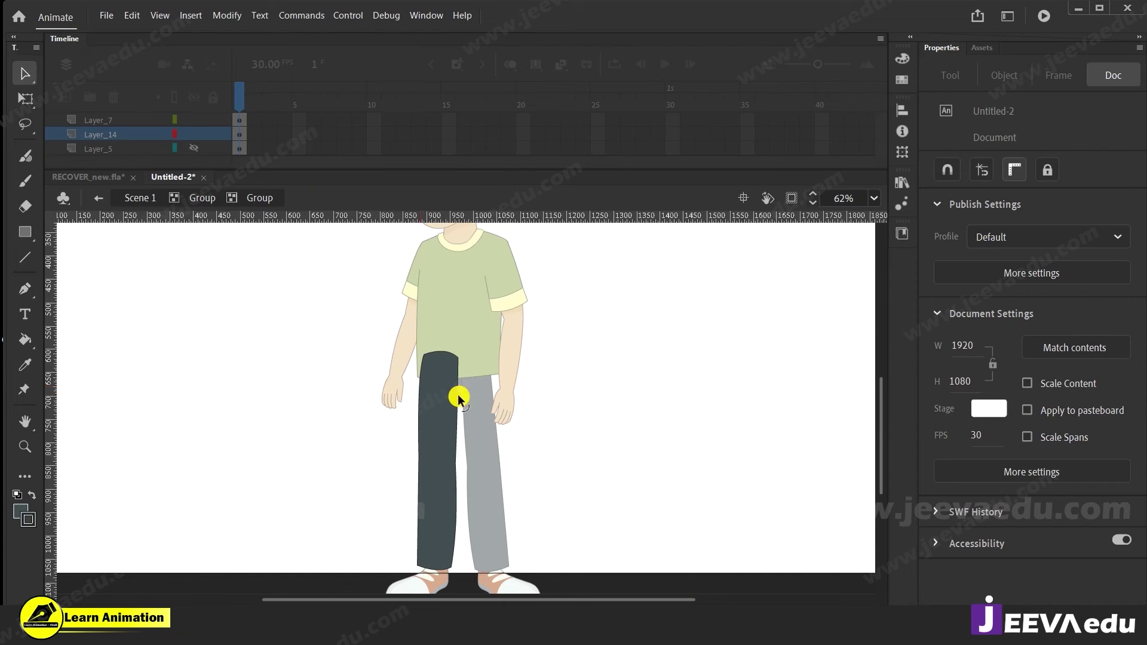
# Open the right-hand leg's nested group and widen its upper part, pulling the inner edge over to the other leg
pyautogui.doubleClick(478, 398)
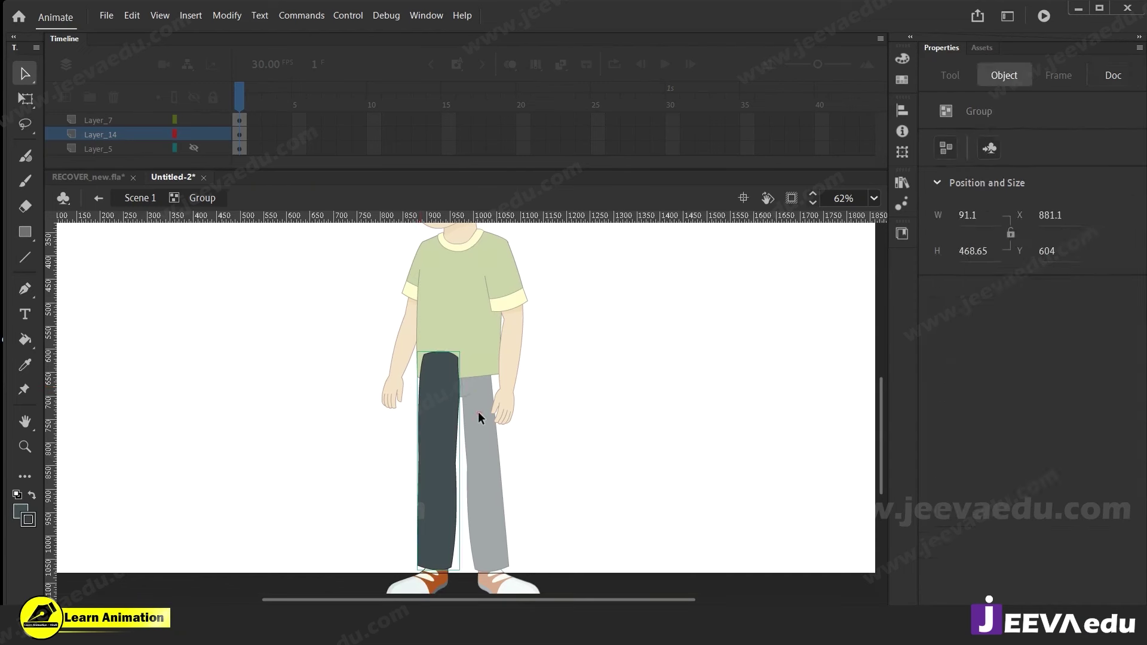
pyautogui.doubleClick(478, 411)
pyautogui.doubleClick(478, 408)
pyautogui.doubleClick(478, 409)
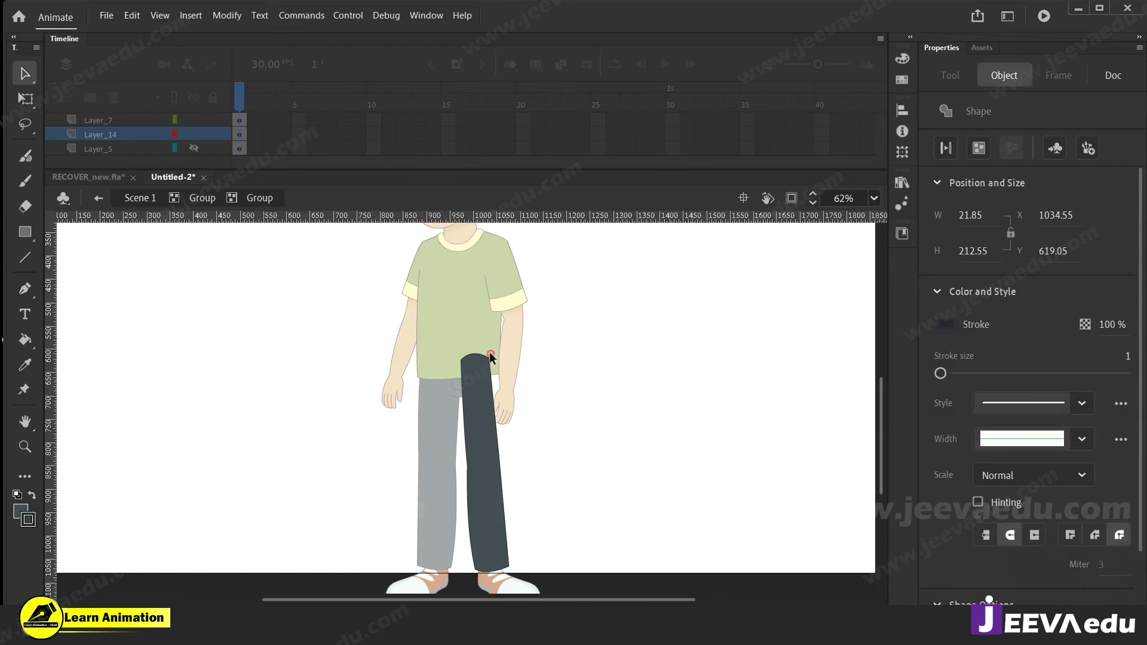
pyautogui.moveTo(491, 356); pyautogui.dragTo(496, 357)
pyautogui.moveTo(499, 462); pyautogui.dragTo(466, 465)
pyautogui.moveTo(453, 361); pyautogui.dragTo(458, 385)
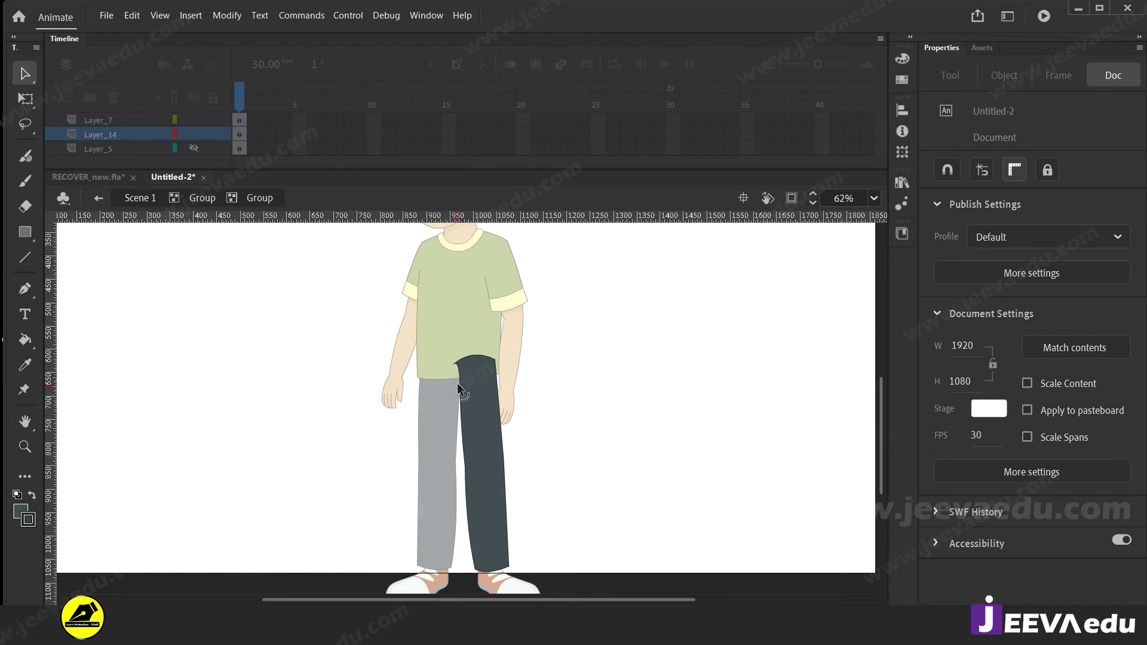
# Cut off the right-hand leg's uneven top, reshape it into a slightly curved edge, and return to the main scene
pyautogui.moveTo(448, 339); pyautogui.dragTo(489, 341)
pyautogui.press('Delete')
pyautogui.click(506, 375)
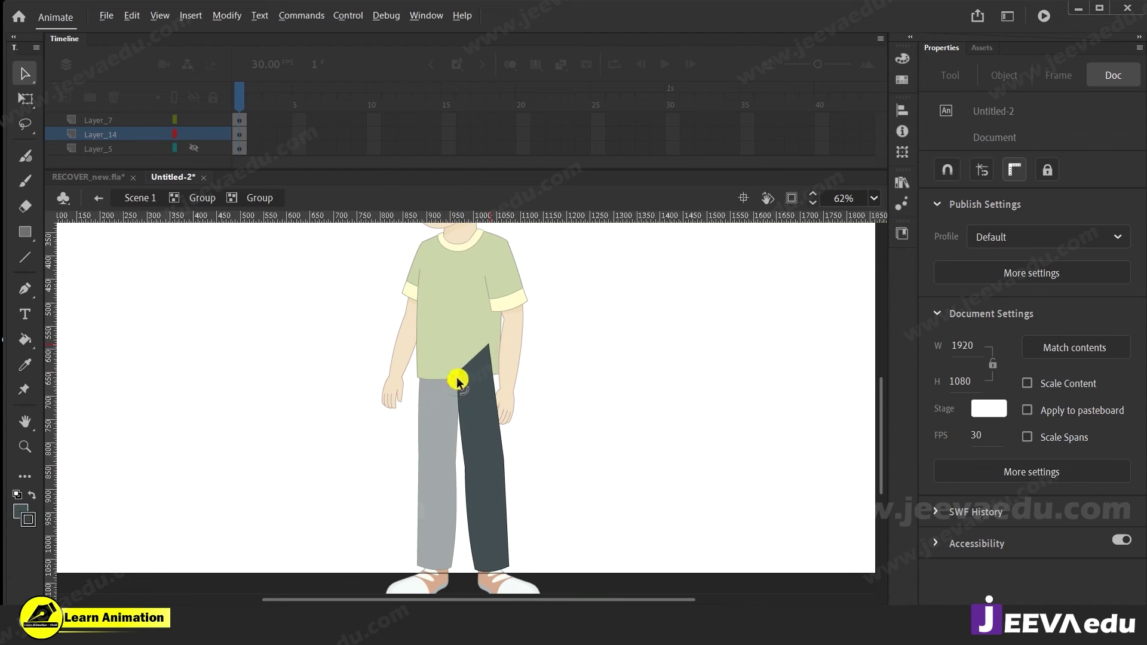
pyautogui.moveTo(458, 358)
pyautogui.mouseDown()
pyautogui.moveTo(463, 389)
pyautogui.moveTo(459, 380)
pyautogui.mouseUp()
pyautogui.press('Delete')
pyautogui.click(456, 376)
pyautogui.moveTo(471, 361); pyautogui.dragTo(471, 356)
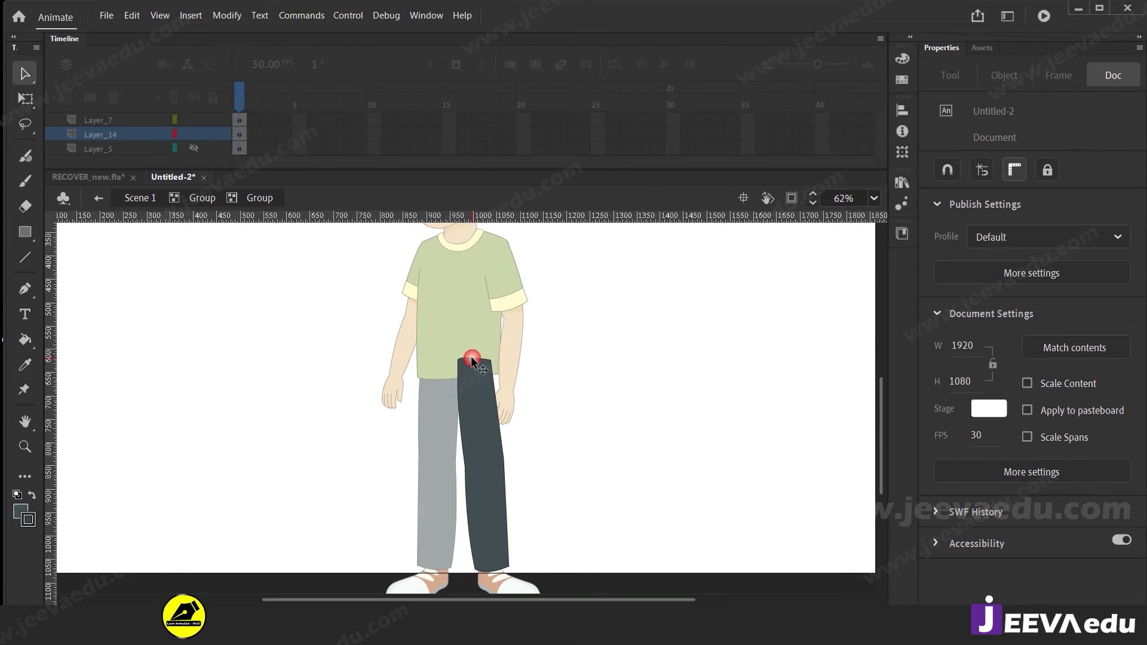
pyautogui.doubleClick(534, 440)
pyautogui.doubleClick(534, 440)
# Move the fly detail back up to about X 941, Y 615
pyautogui.click(486, 425)
pyautogui.press('z')
pyautogui.keyDown('alt'); pyautogui.click(476, 436); pyautogui.keyUp('alt')
pyautogui.click(476, 423)
pyautogui.moveTo(513, 439); pyautogui.dragTo(532, 435)
pyautogui.press('v')
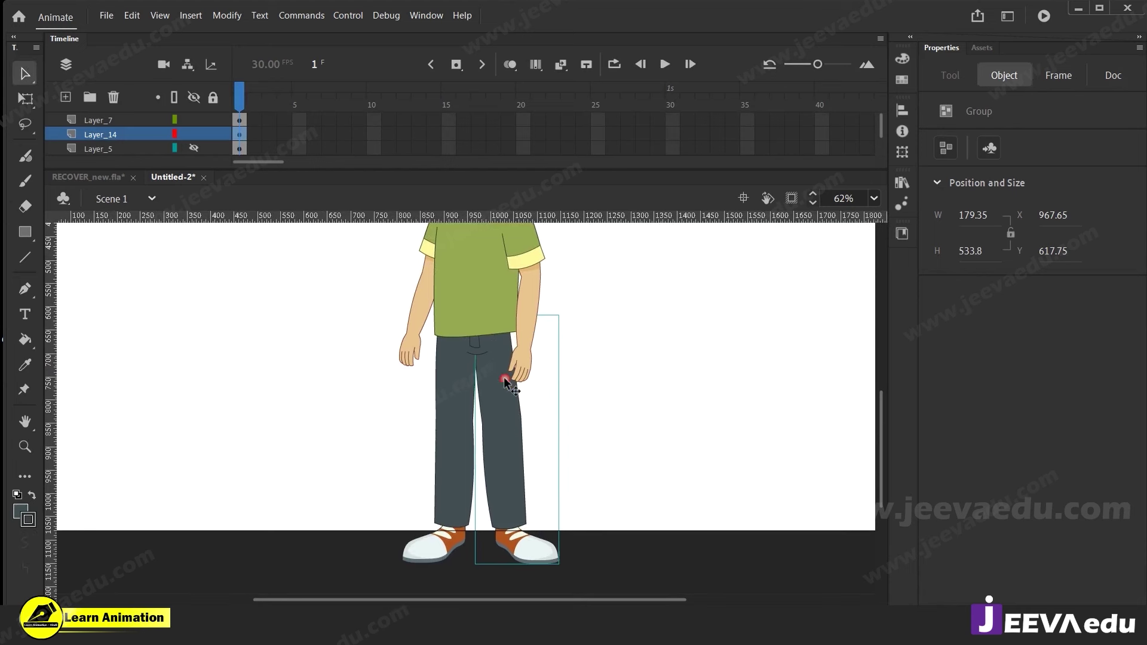
pyautogui.click(475, 358)
# Open the right-hand leg's nested group and adjust its inner edge beside the fly before returning to the scene
pyautogui.press('z')
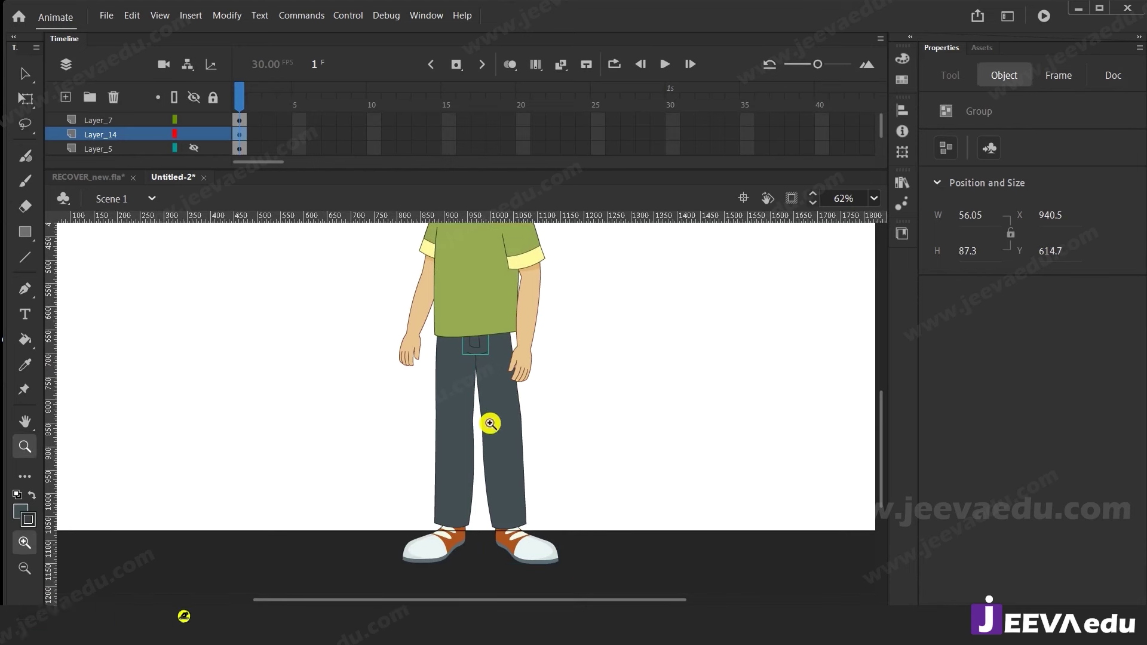
pyautogui.keyDown('alt'); pyautogui.click(484, 411); pyautogui.keyUp('alt')
pyautogui.click(472, 406)
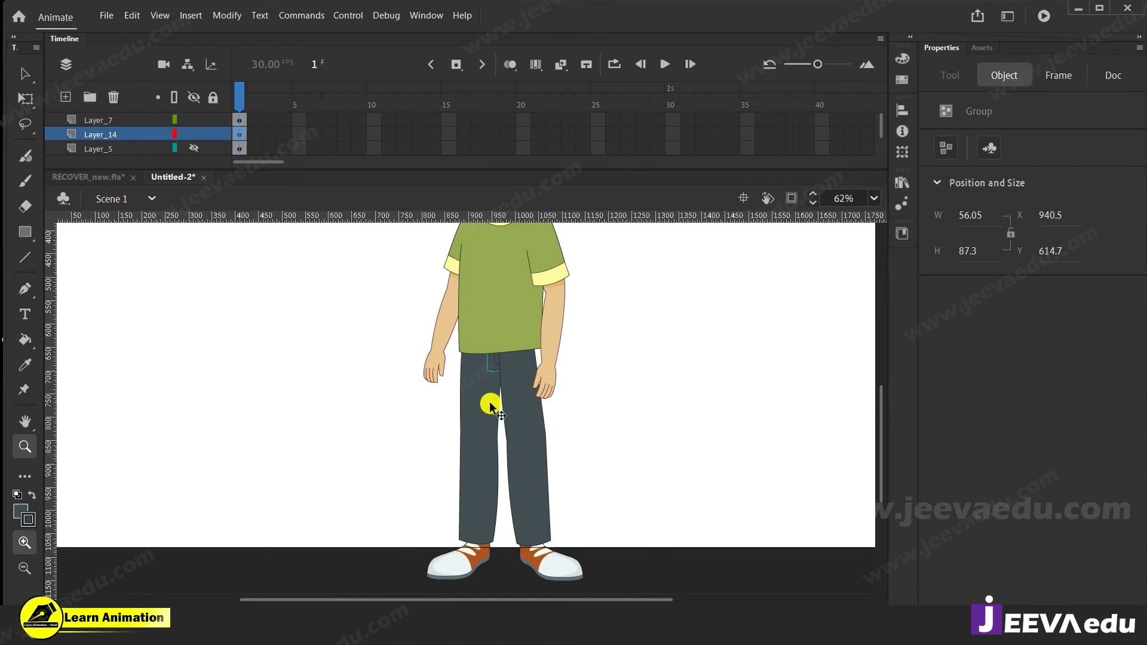
pyautogui.click(500, 401)
pyautogui.moveTo(494, 397); pyautogui.dragTo(574, 442)
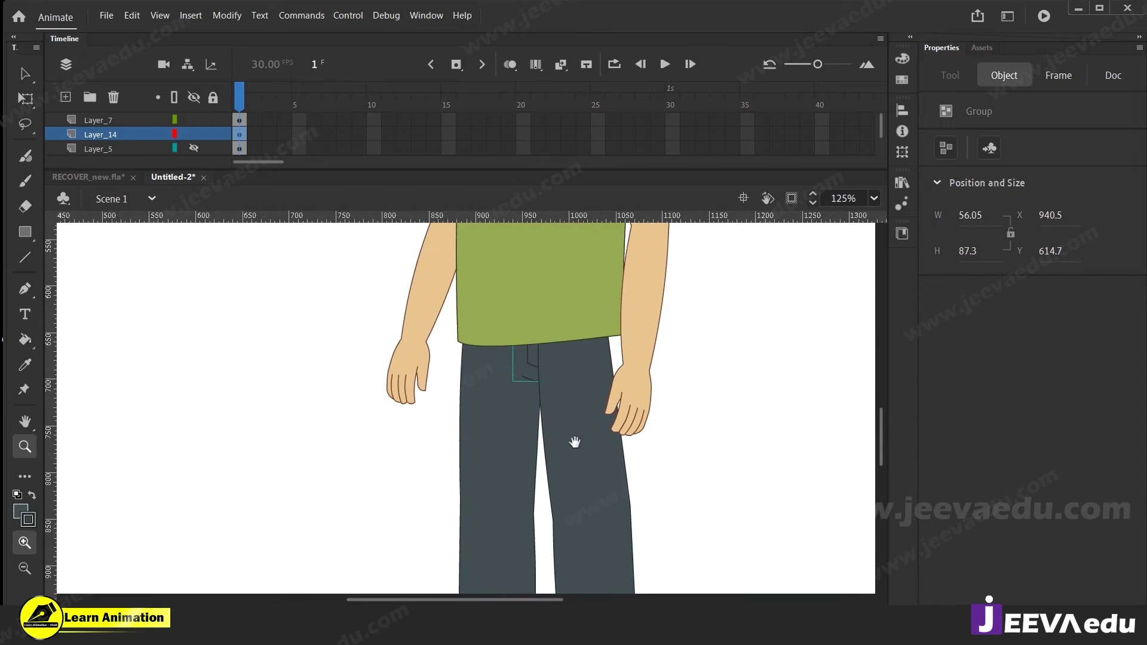
pyautogui.press('v')
pyautogui.click(545, 393)
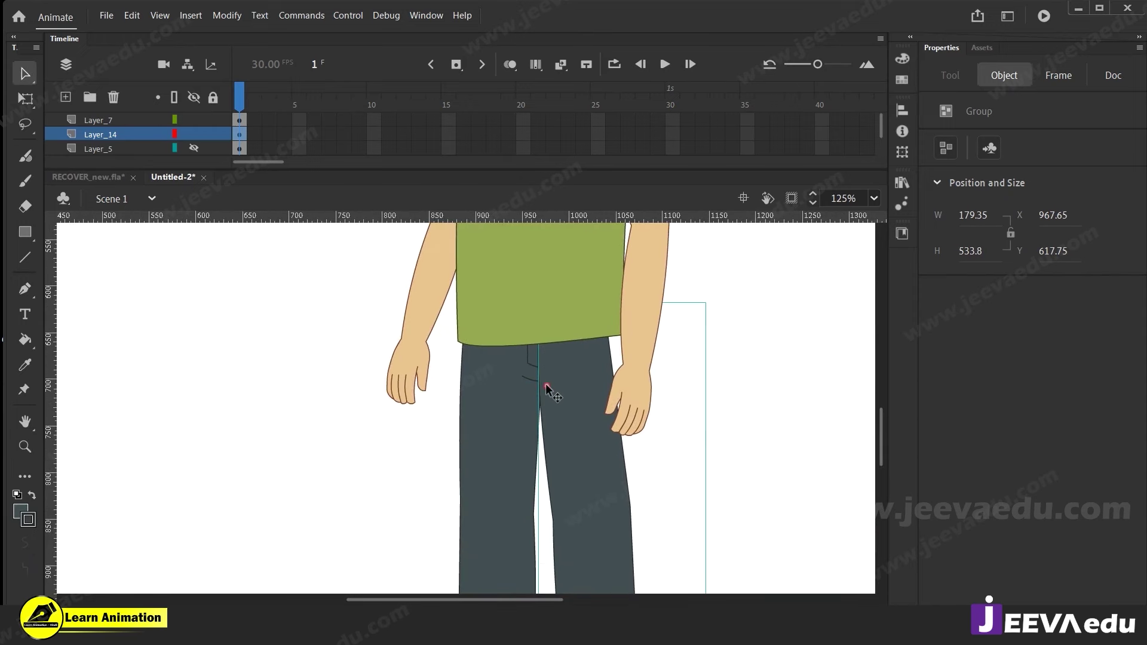
pyautogui.doubleClick(546, 390)
pyautogui.click(544, 392)
pyautogui.doubleClick(547, 388)
pyautogui.click(520, 386)
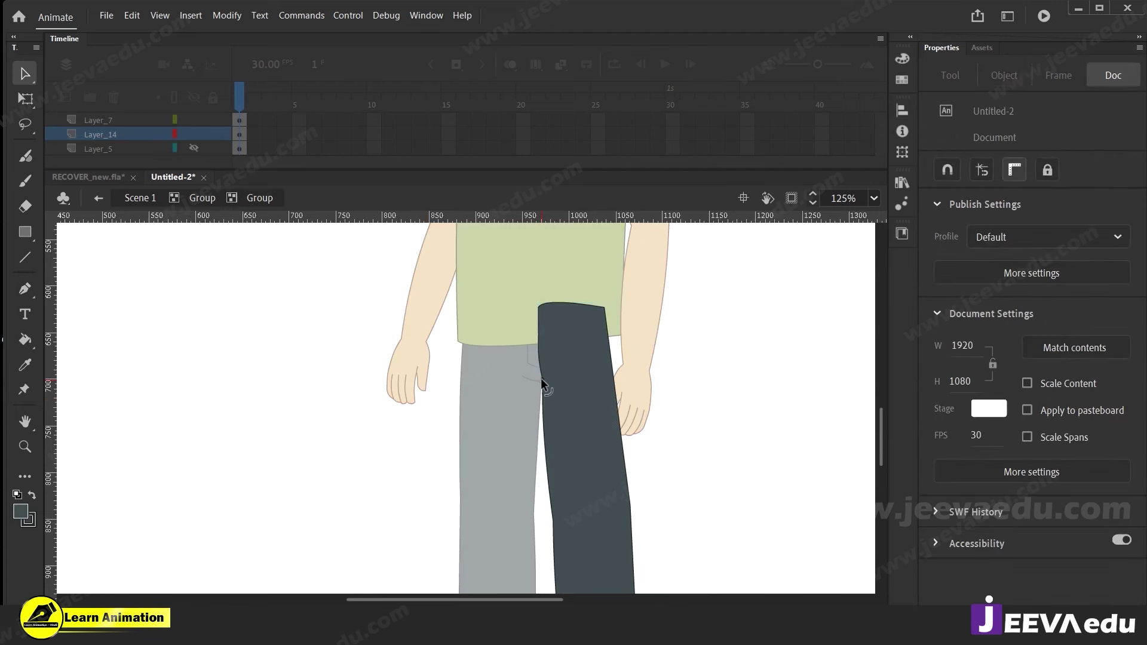
pyautogui.click(539, 370)
pyautogui.click(402, 437)
pyautogui.doubleClick(402, 436)
pyautogui.doubleClick(402, 437)
# Reshape the right-hand leg's inner edge at the crotch so that it meets the left-hand leg below the crease line
pyautogui.press('z')
pyautogui.click(523, 404)
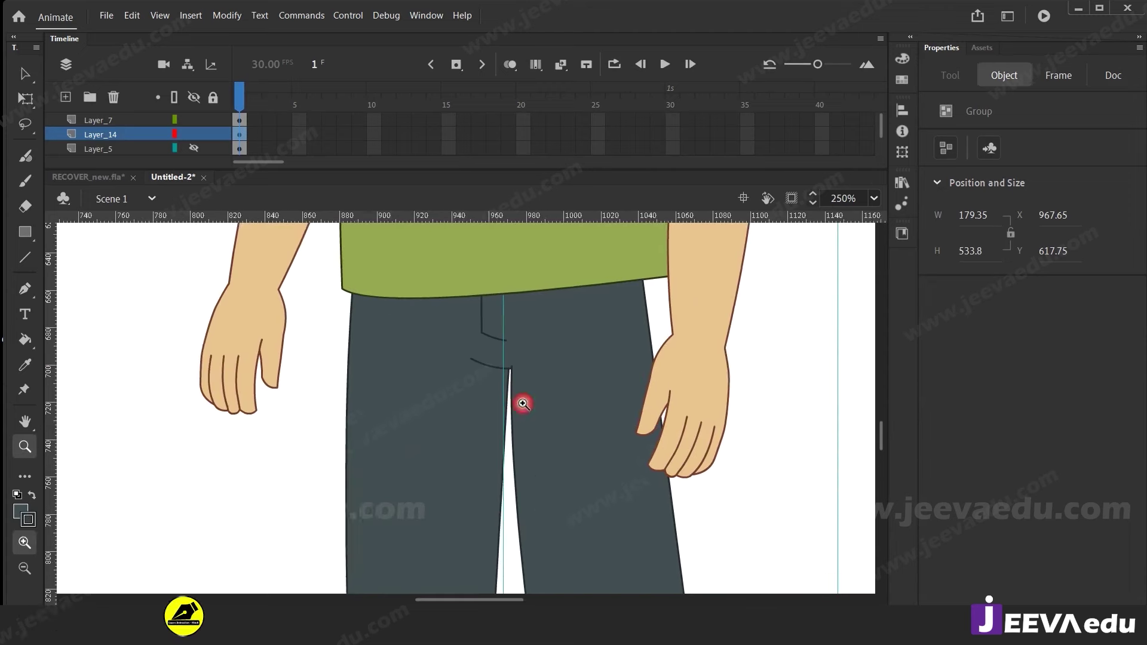
pyautogui.press('v')
pyautogui.click(325, 434)
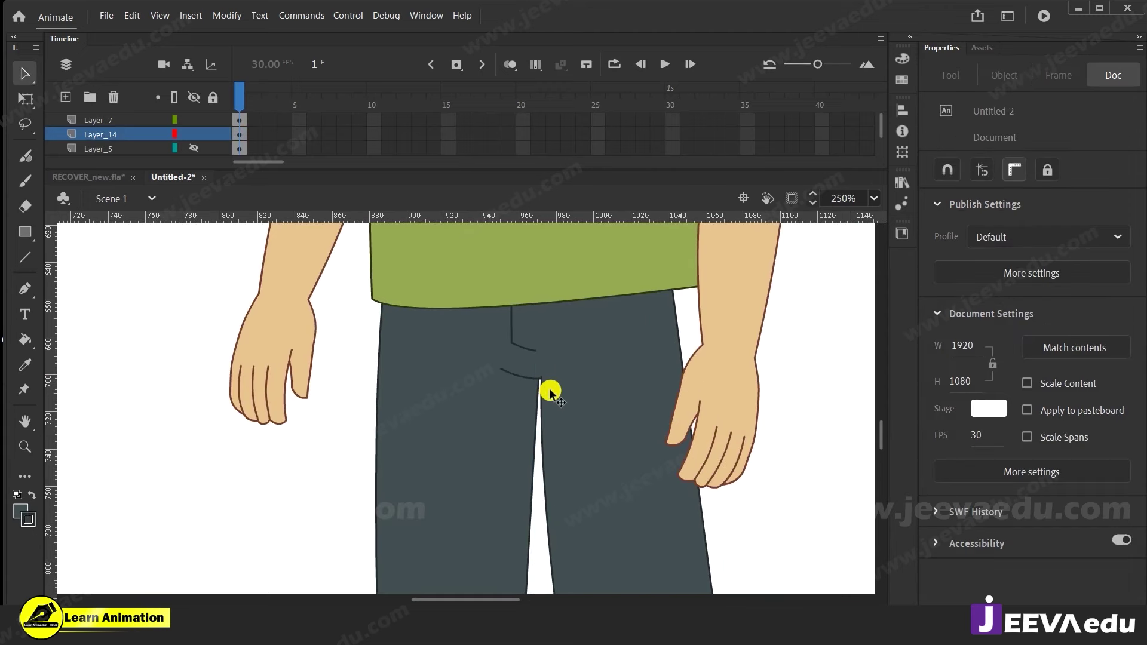
pyautogui.press('z')
pyautogui.keyDown('alt'); pyautogui.click(525, 404); pyautogui.keyUp('alt')
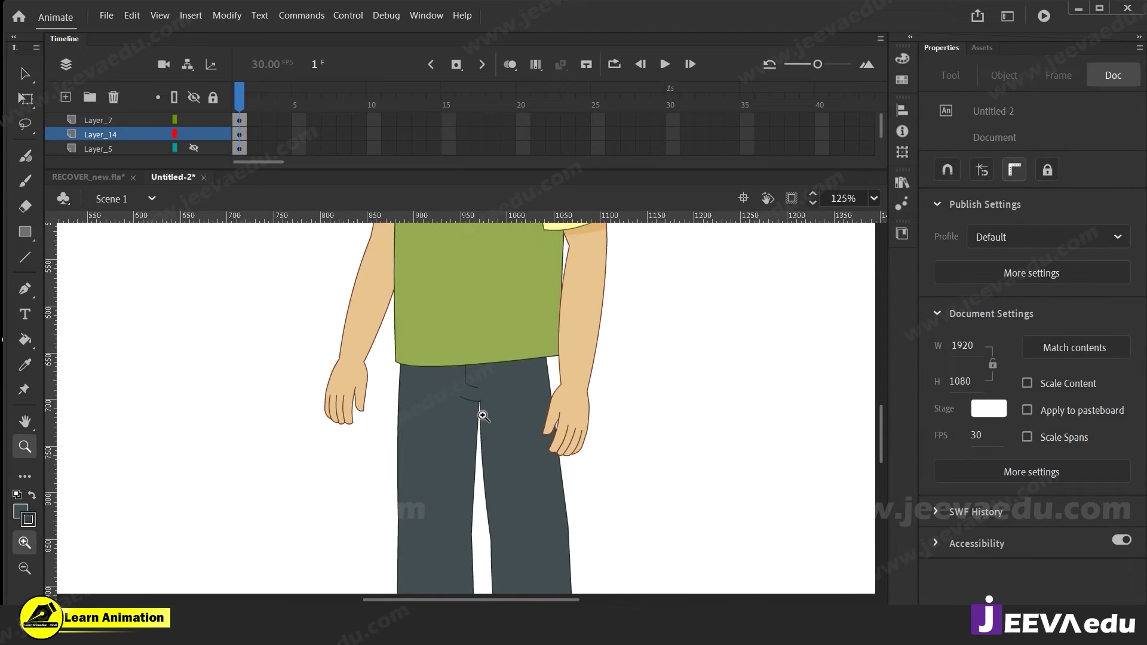
pyautogui.click(482, 415)
pyautogui.press('v')
pyautogui.doubleClick(522, 405)
pyautogui.doubleClick(522, 406)
pyautogui.click(522, 406)
pyautogui.click(471, 425)
pyautogui.moveTo(518, 516); pyautogui.dragTo(519, 517)
pyautogui.moveTo(512, 385); pyautogui.dragTo(506, 372)
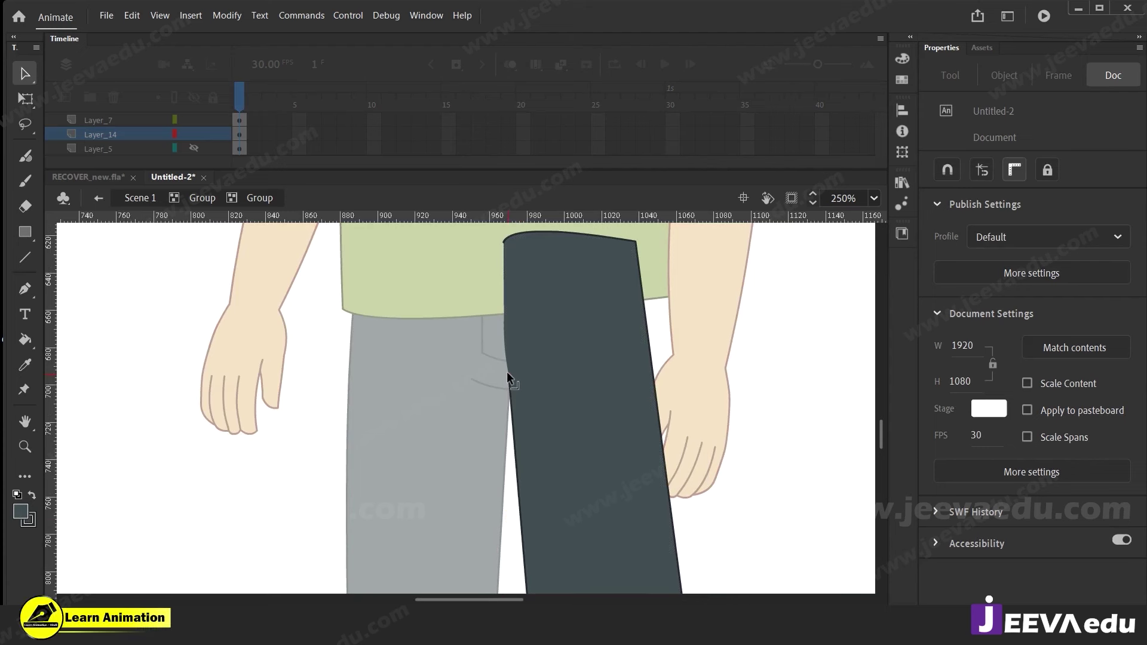
pyautogui.doubleClick(322, 424)
pyautogui.doubleClick(321, 424)
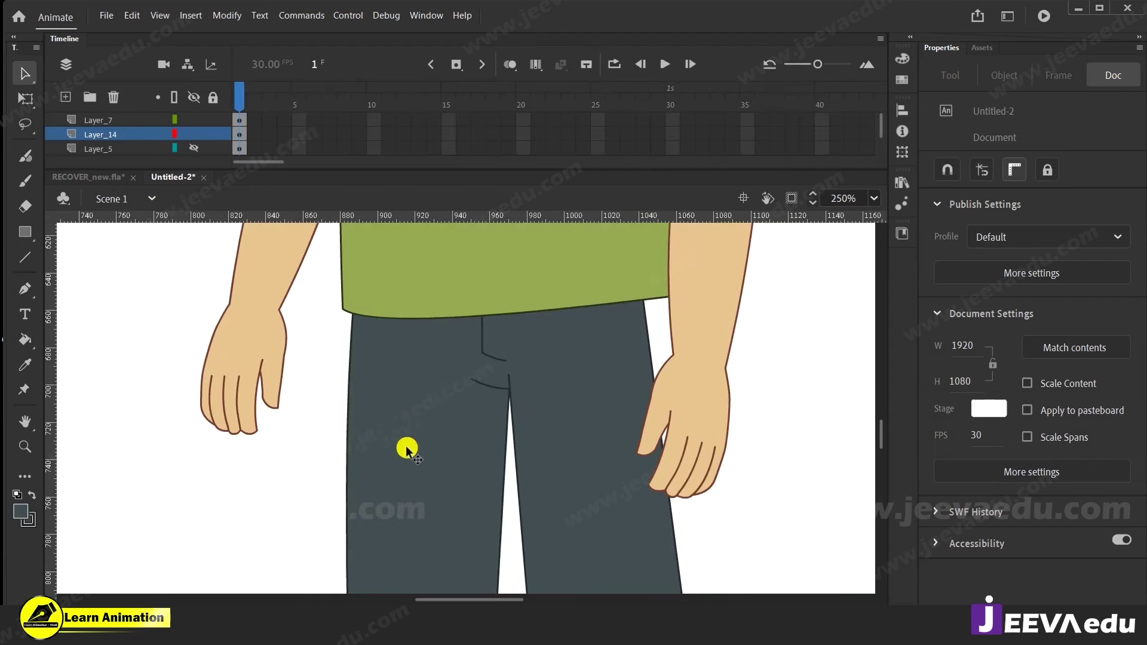
# Nudge the fly detail to about X 939, Y 618 to line up with the crotch
pyautogui.press('z')
pyautogui.keyDown('alt'); pyautogui.click(466, 473); pyautogui.keyUp('alt')
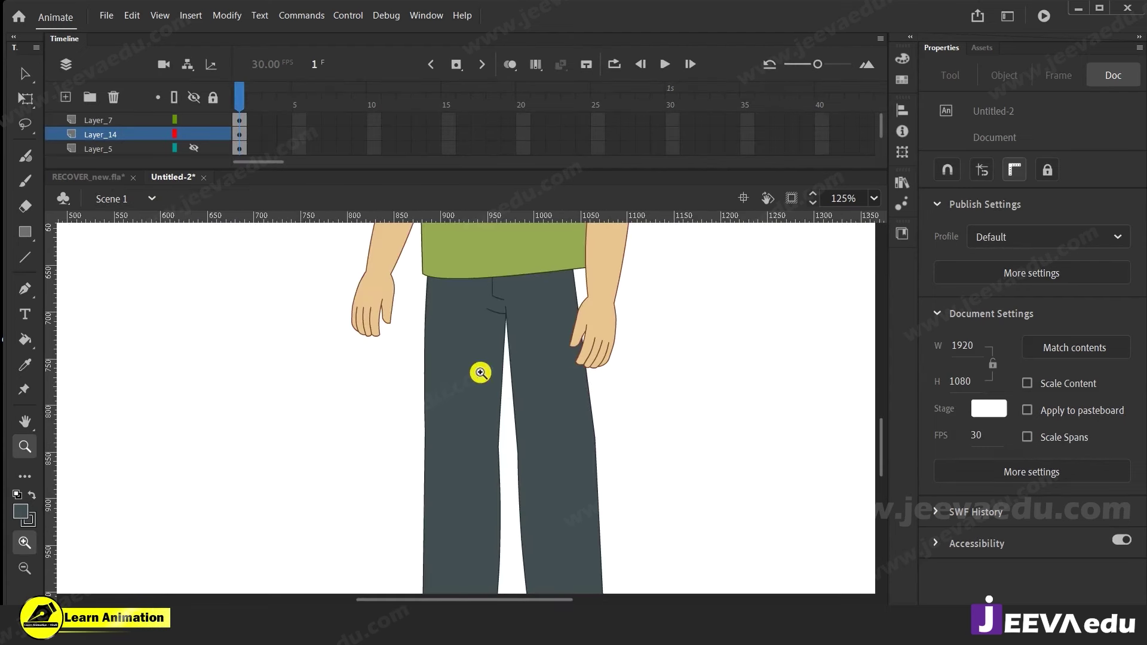
pyautogui.click(480, 373)
pyautogui.press('v')
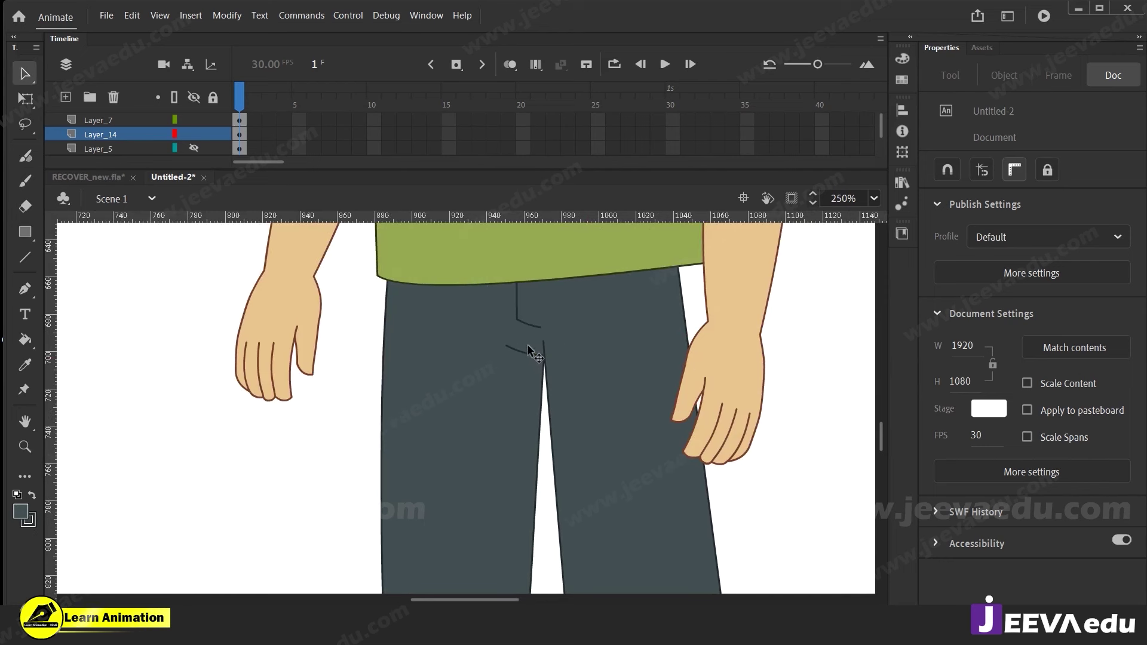
pyautogui.click(527, 344)
# Clean up the stray outline above the crotch on the right-hand leg's inner edge and leave the nested group
pyautogui.doubleClick(545, 361)
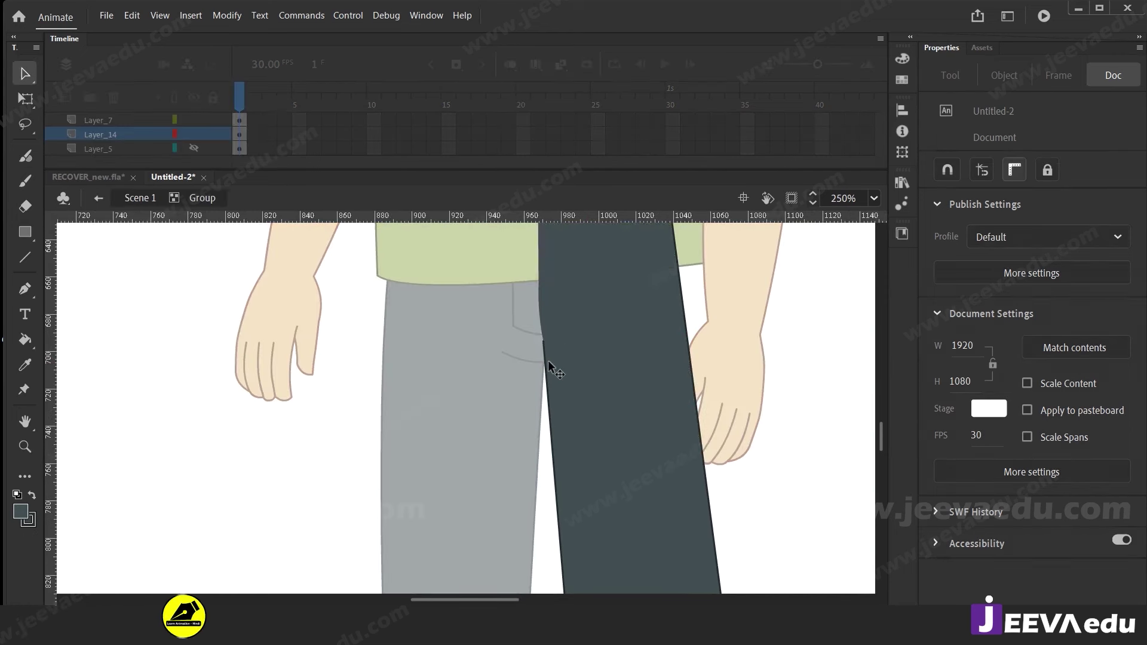
pyautogui.click(538, 381)
pyautogui.doubleClick(535, 378)
pyautogui.moveTo(540, 343); pyautogui.dragTo(543, 364)
pyautogui.doubleClick(521, 406)
pyautogui.click(412, 413)
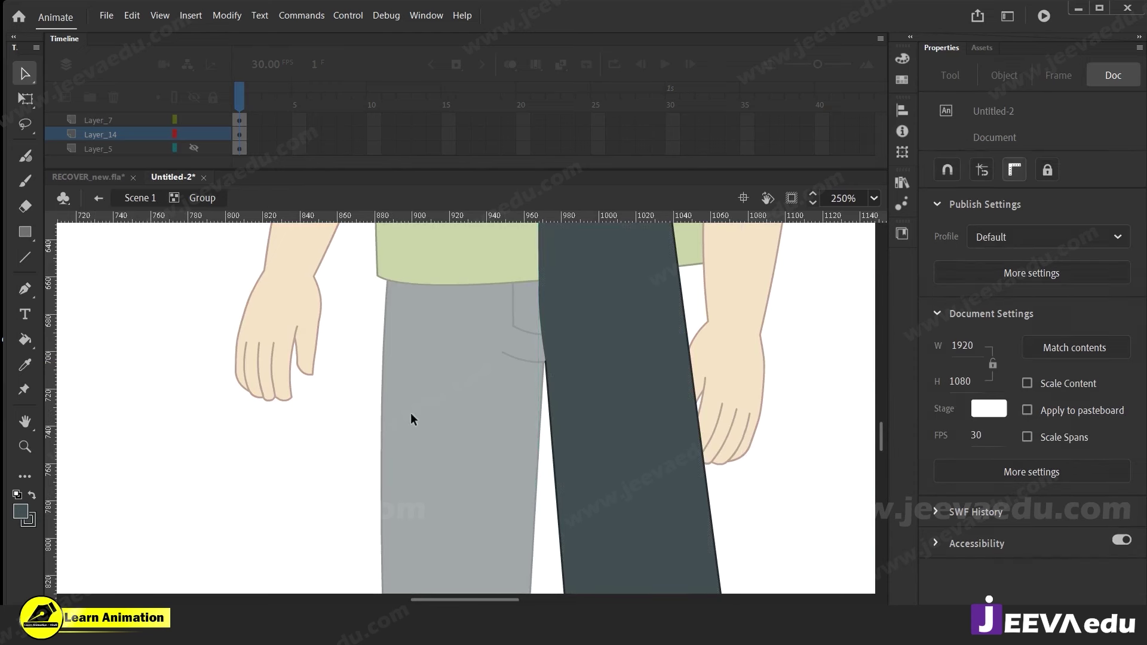
pyautogui.doubleClick(411, 413)
# Examine the fly, the crotch and the fit of the trousers beneath the shirt
pyautogui.press('z')
pyautogui.keyDown('alt'); pyautogui.click(533, 430); pyautogui.keyUp('alt')
pyautogui.keyDown('alt'); pyautogui.click(487, 412); pyautogui.keyUp('alt')
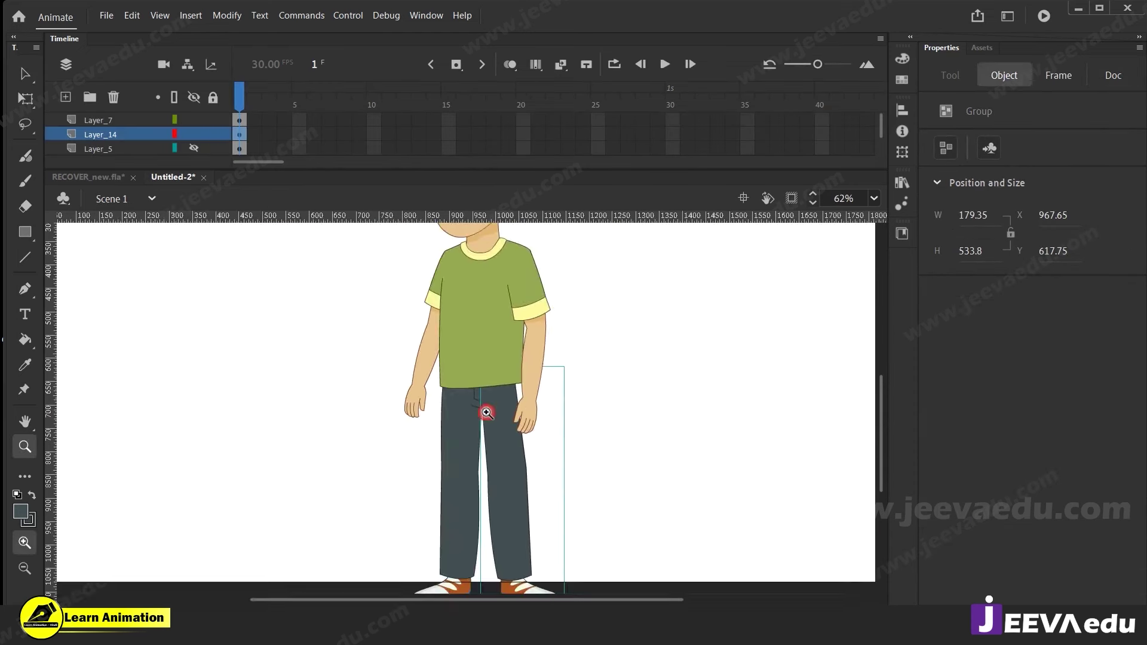
pyautogui.click(487, 413)
pyautogui.press('v')
pyautogui.click(380, 416)
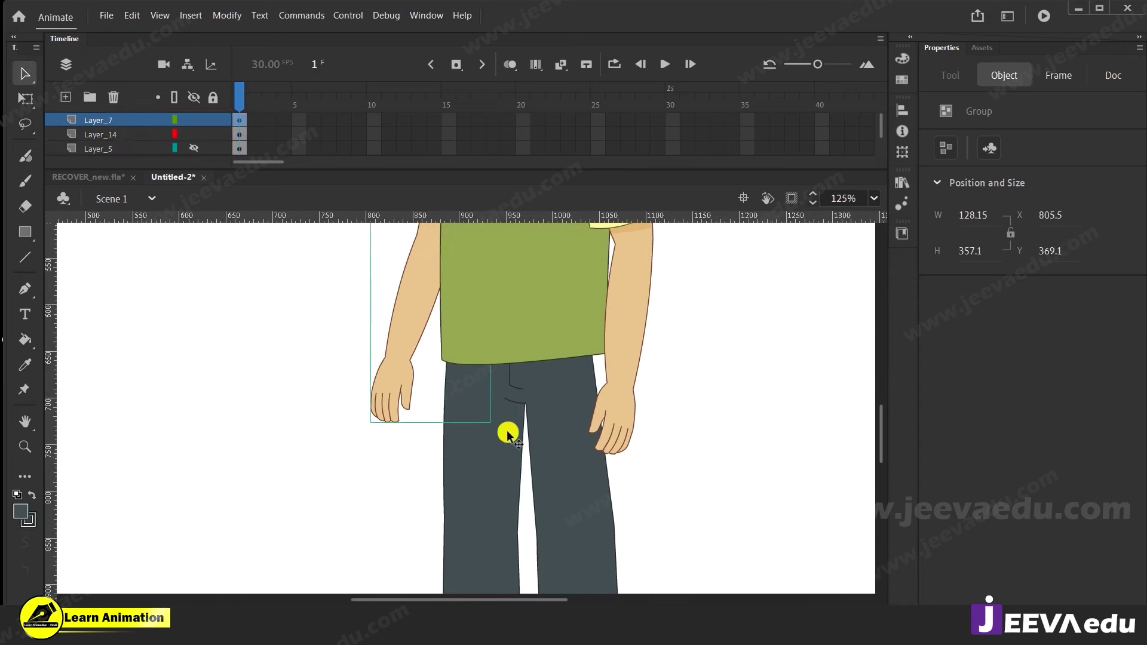
pyautogui.click(512, 383)
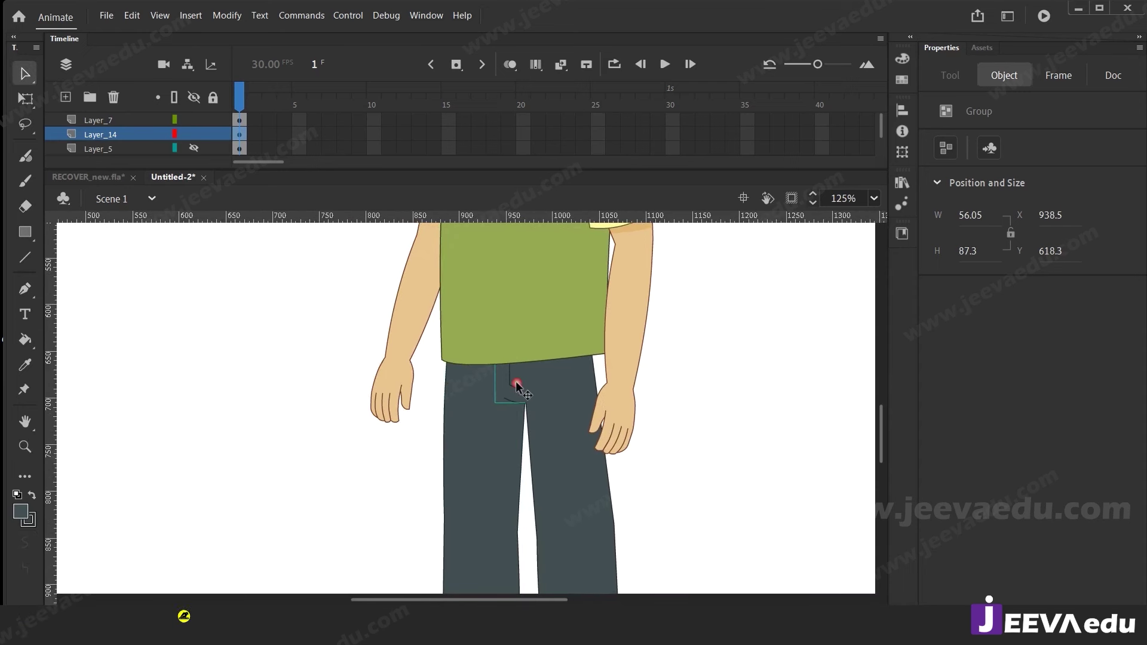
pyautogui.press('z')
pyautogui.keyDown('alt'); pyautogui.click(512, 434); pyautogui.keyUp('alt')
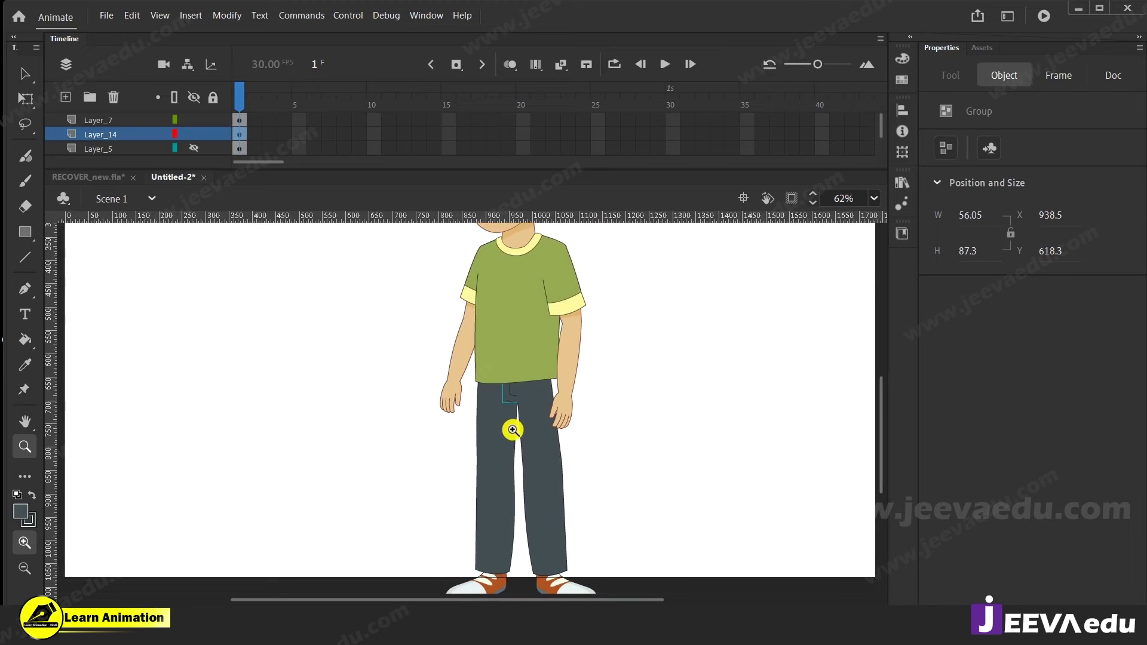
# Move the left-hand leg's pivot up to the hip and rotate the leg slightly towards the right-hand leg
pyautogui.keyDown('alt'); pyautogui.click(494, 428); pyautogui.keyUp('alt')
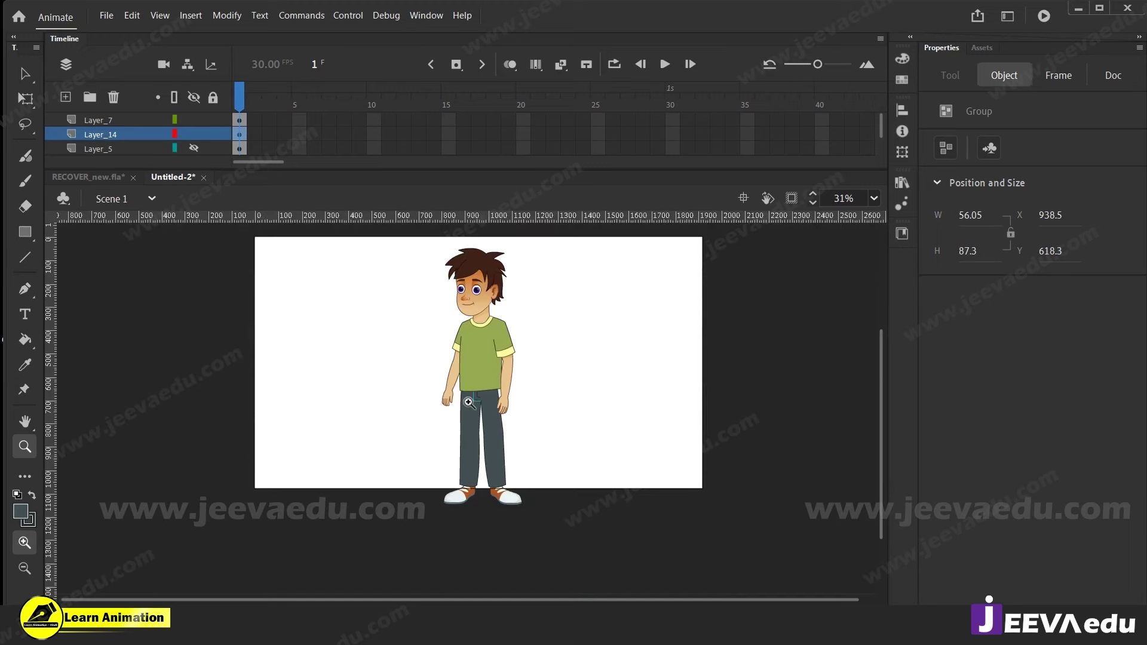
pyautogui.click(469, 402)
pyautogui.press('v')
pyautogui.click(529, 512)
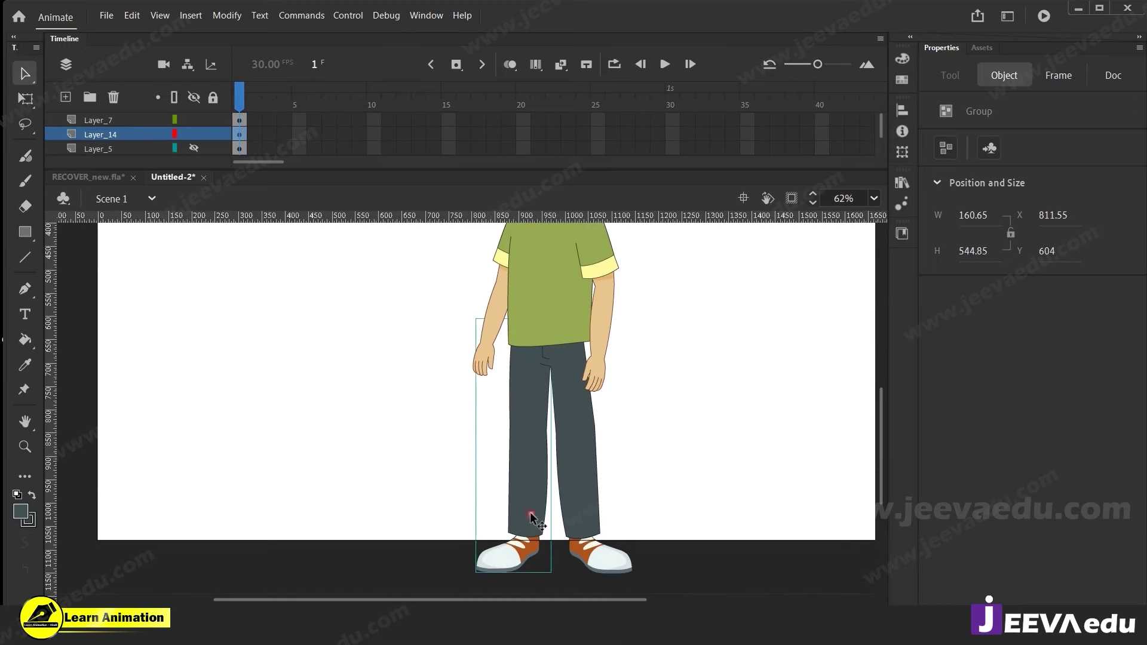
pyautogui.press('q')
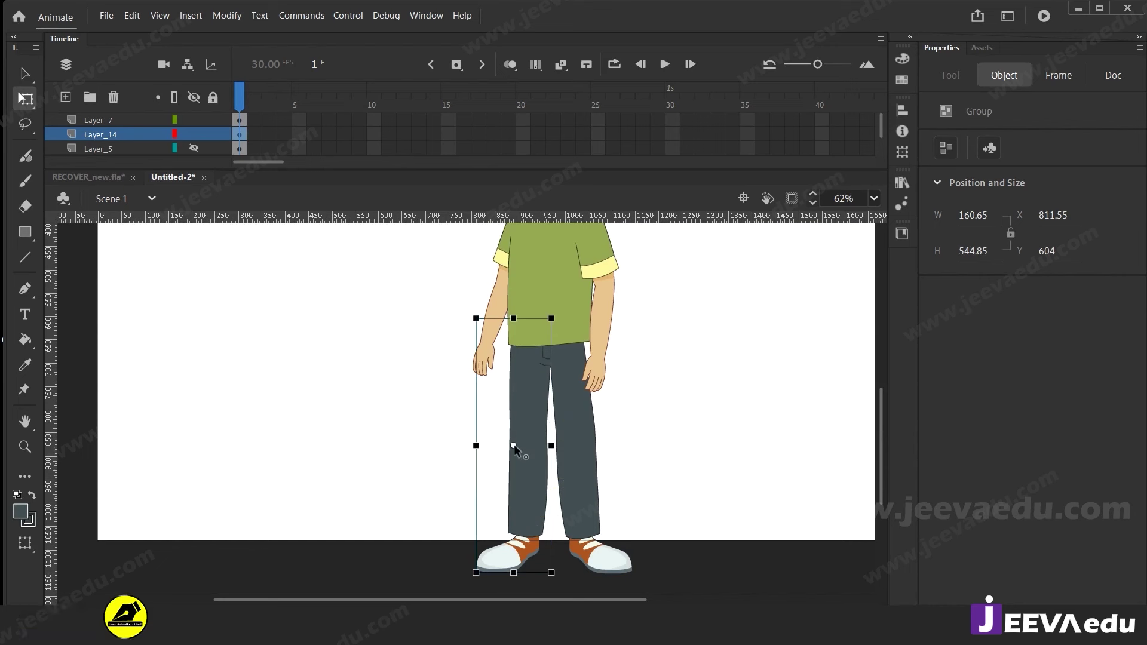
pyautogui.moveTo(513, 445); pyautogui.dragTo(513, 346)
pyautogui.moveTo(560, 580); pyautogui.dragTo(564, 582)
pyautogui.click(596, 550)
# Extend the right-hand trouser leg's upper outer corner outward under the shirt inside its nested group, and leave the group
pyautogui.click(587, 443)
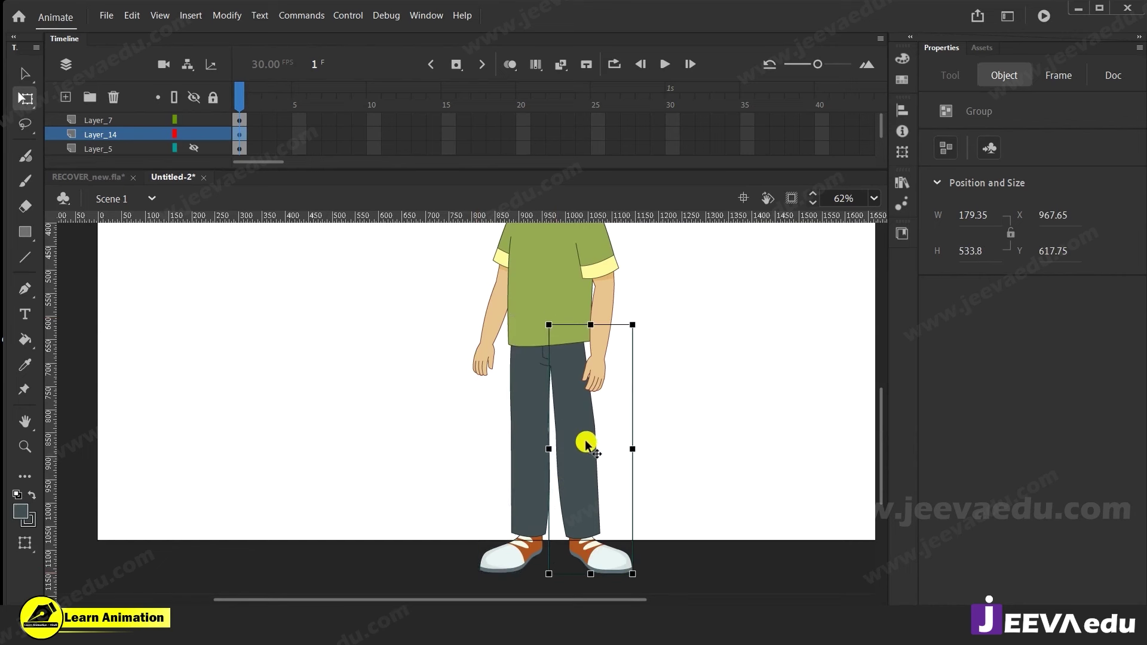
pyautogui.doubleClick(572, 380)
pyautogui.doubleClick(569, 372)
pyautogui.click(574, 282)
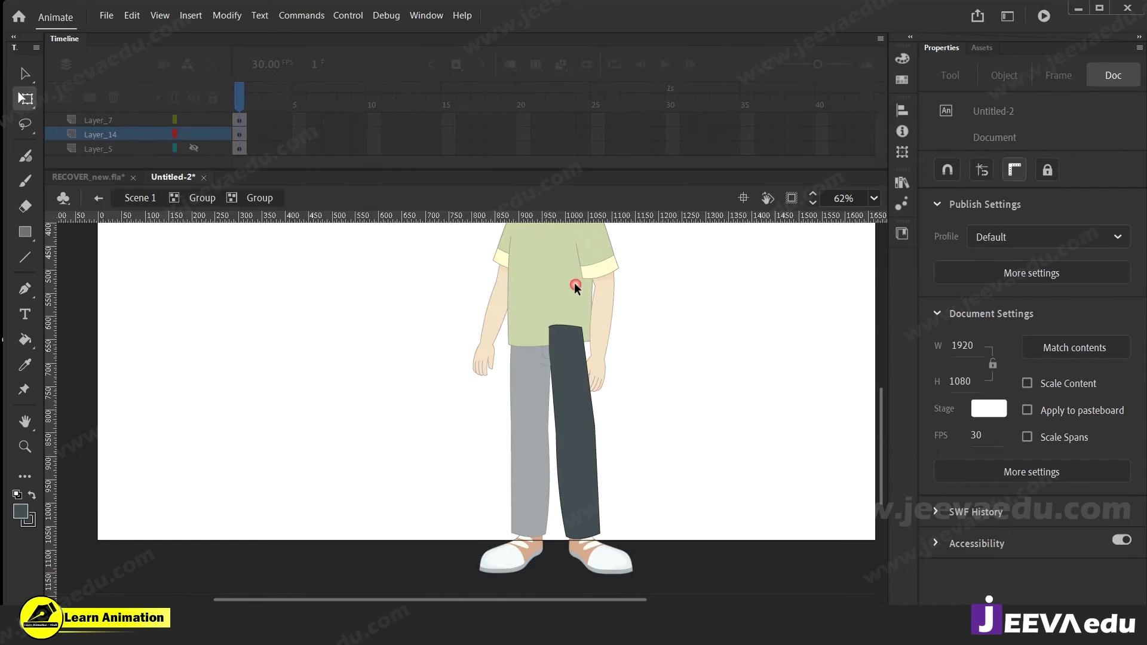
pyautogui.moveTo(582, 327); pyautogui.dragTo(590, 324)
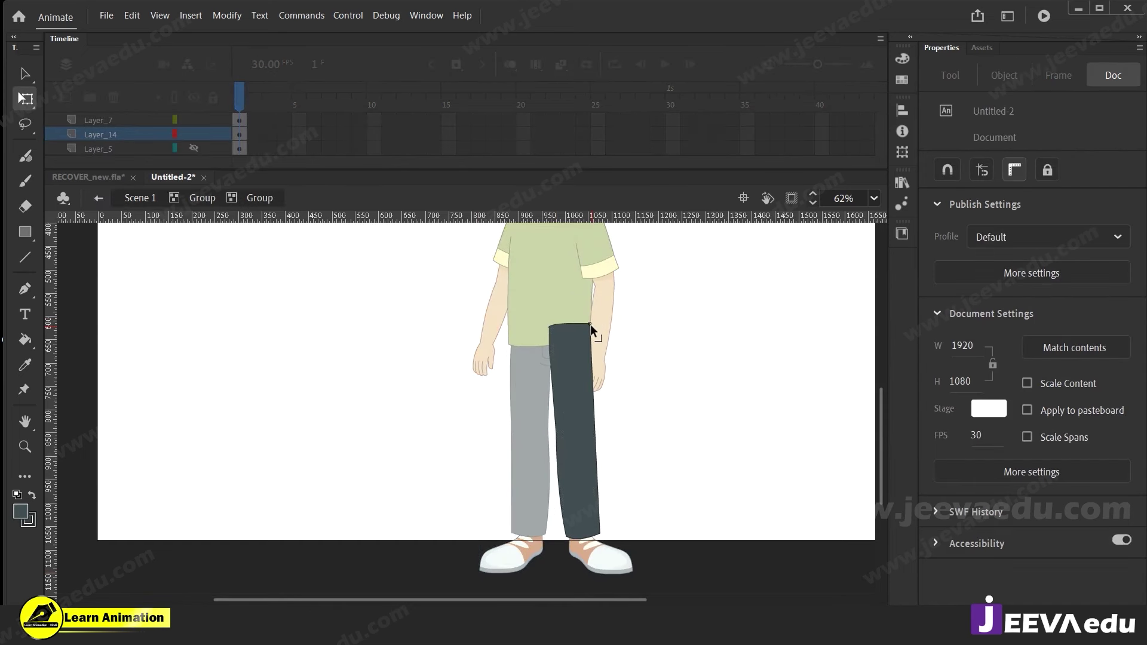
pyautogui.doubleClick(610, 426)
pyautogui.click(627, 426)
pyautogui.doubleClick(627, 426)
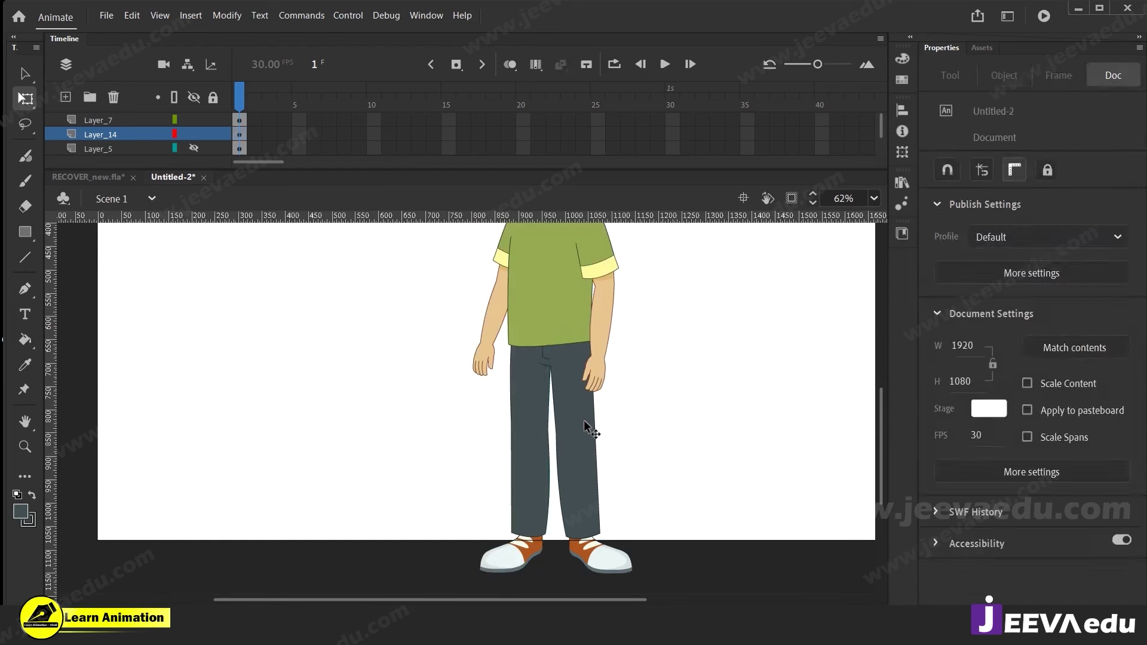
# Move the right-hand arm aside to check the trouser edge beneath it, and undo the move
pyautogui.click(592, 345)
pyautogui.moveTo(616, 352); pyautogui.dragTo(717, 356)
pyautogui.hotkey('ctrl', 'z')
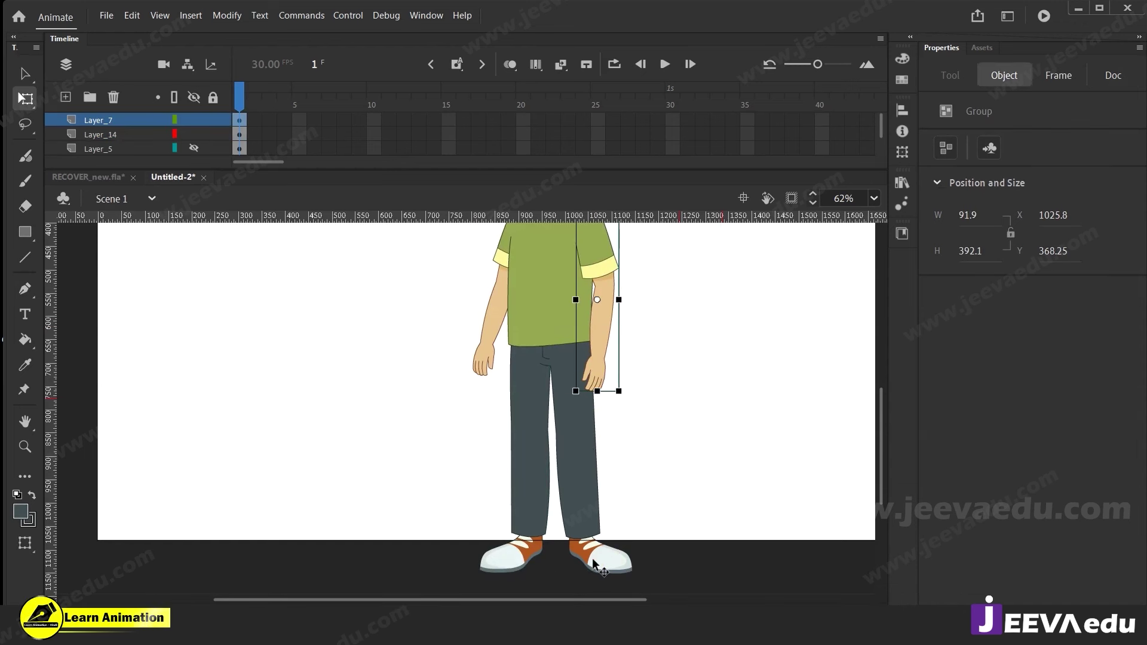
pyautogui.click(594, 468)
pyautogui.click(494, 401)
# Move the left-hand arm's pivot to the shoulder and rotate the arm in towards the body
pyautogui.press('z')
pyautogui.keyDown('alt'); pyautogui.click(527, 418); pyautogui.keyUp('alt')
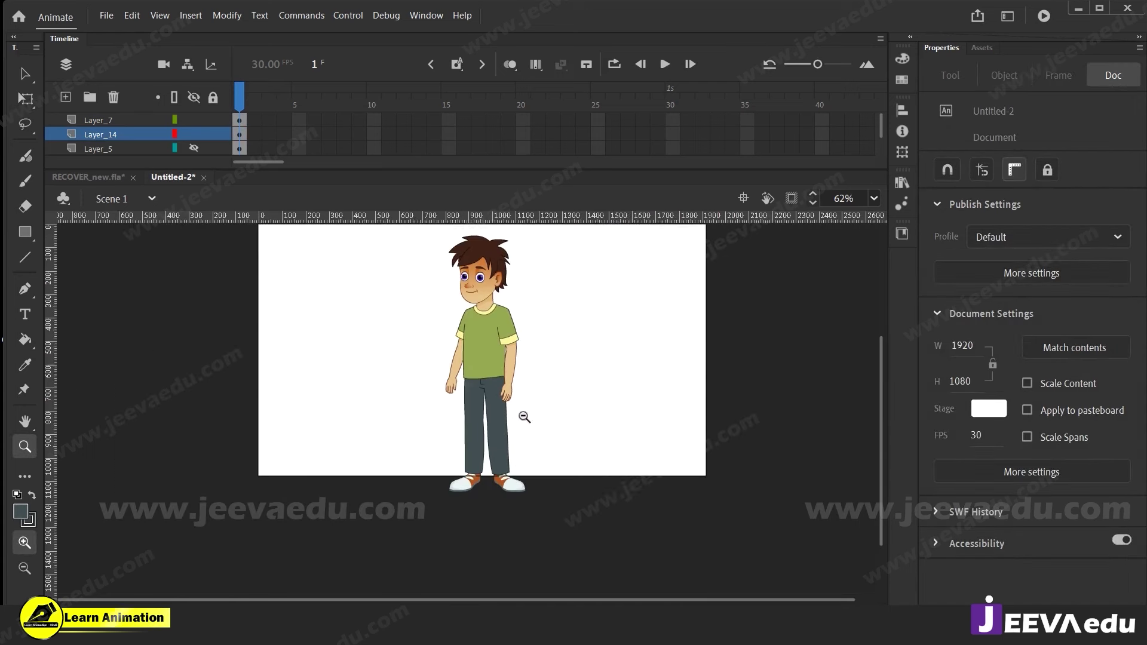
pyautogui.click(587, 446)
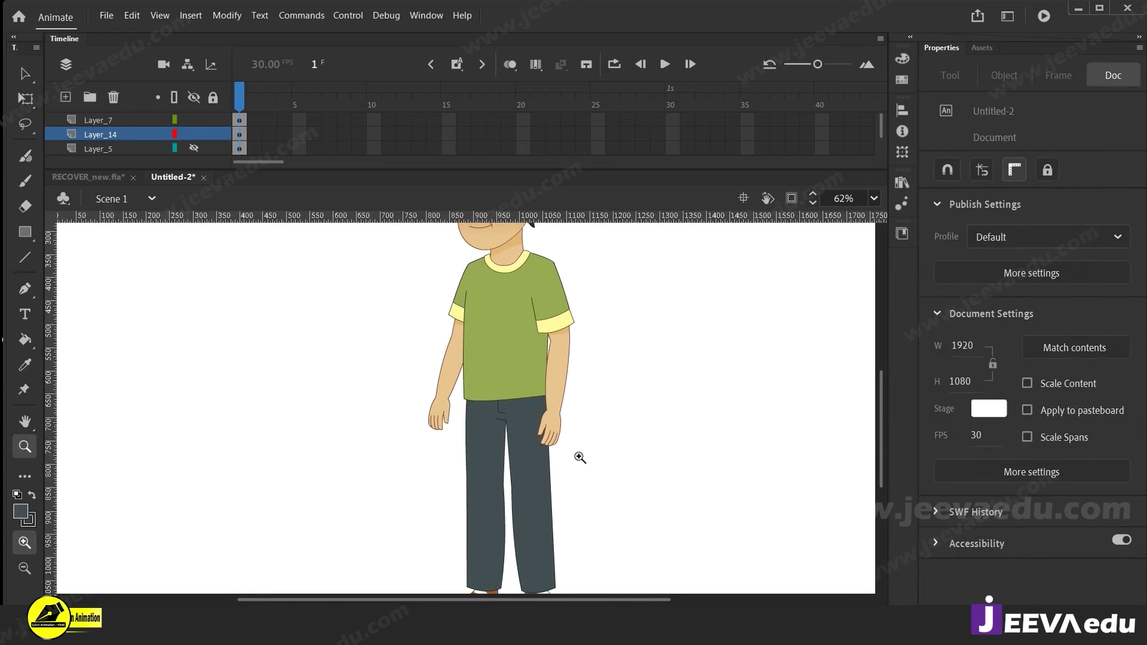
pyautogui.press('v')
pyautogui.click(443, 397)
pyautogui.press('q')
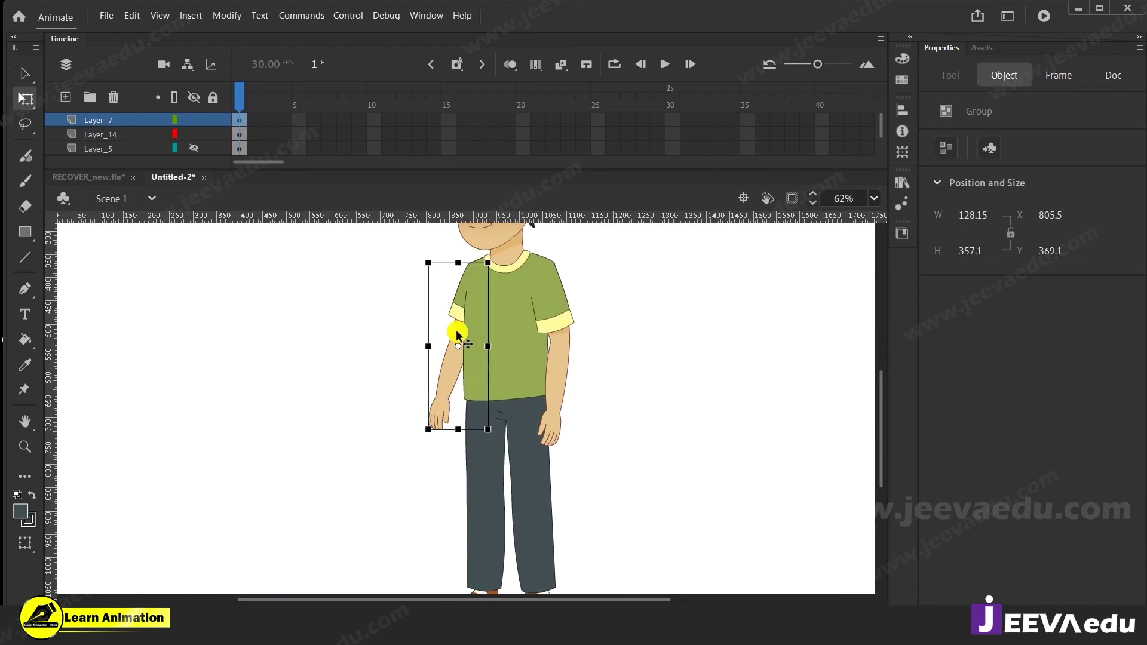
pyautogui.moveTo(430, 429); pyautogui.dragTo(455, 436)
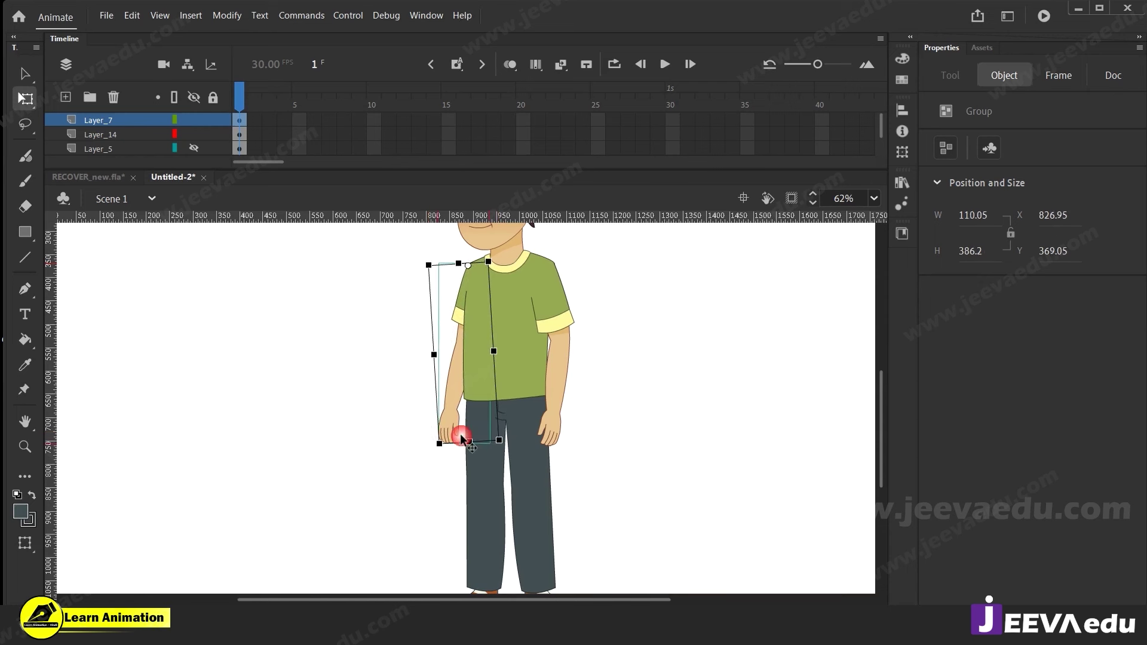
# Move the right-hand arm's pivot to the shoulder and rotate the arm slightly
pyautogui.click(551, 410)
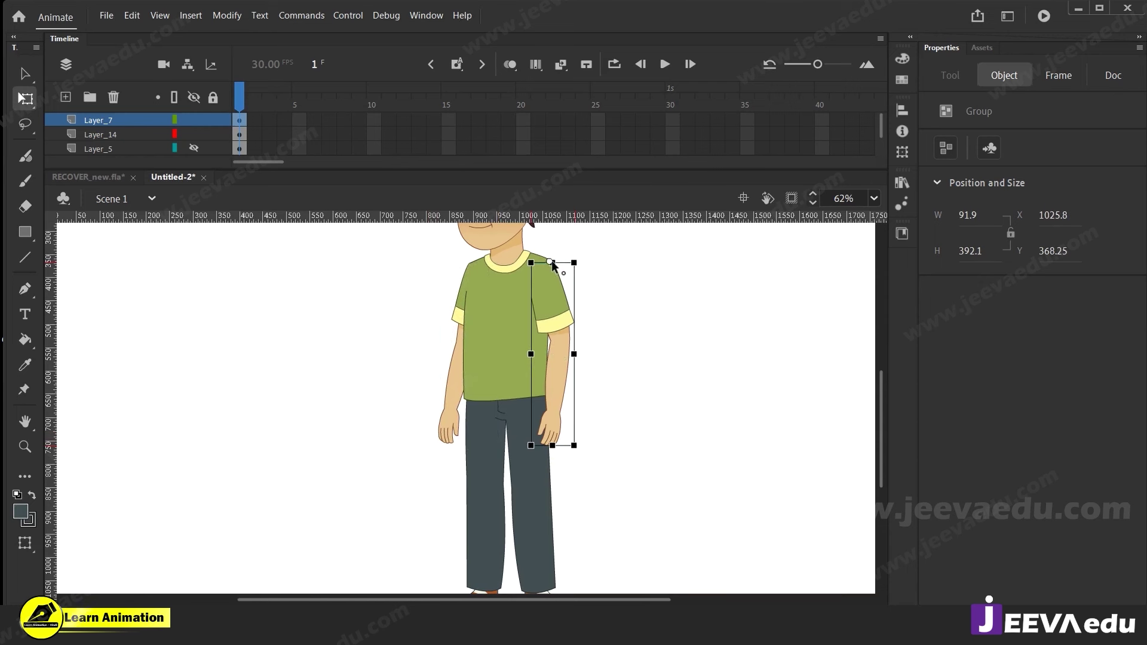
pyautogui.moveTo(554, 449); pyautogui.dragTo(552, 454)
pyautogui.click(576, 469)
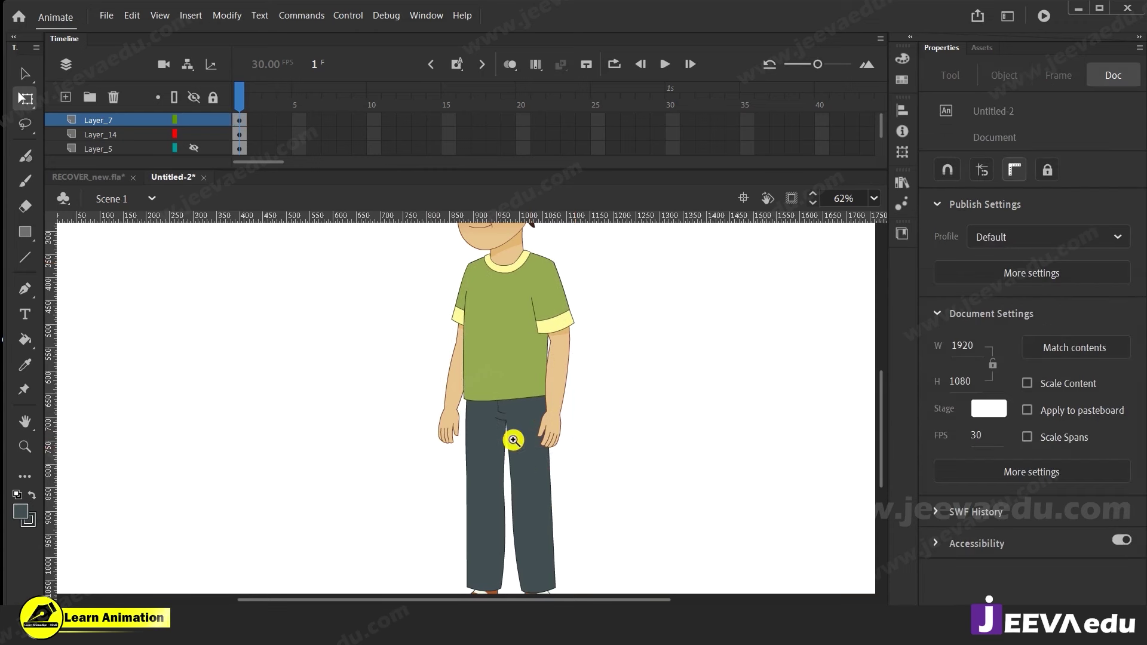
# Open the right-hand trouser leg's nested group and curve its outer edge outward at the hip
pyautogui.click(513, 440)
pyautogui.press('v')
pyautogui.doubleClick(514, 429)
pyautogui.doubleClick(511, 429)
pyautogui.moveTo(536, 346)
pyautogui.mouseDown()
pyautogui.moveTo(545, 396)
pyautogui.moveTo(542, 334)
pyautogui.mouseUp()
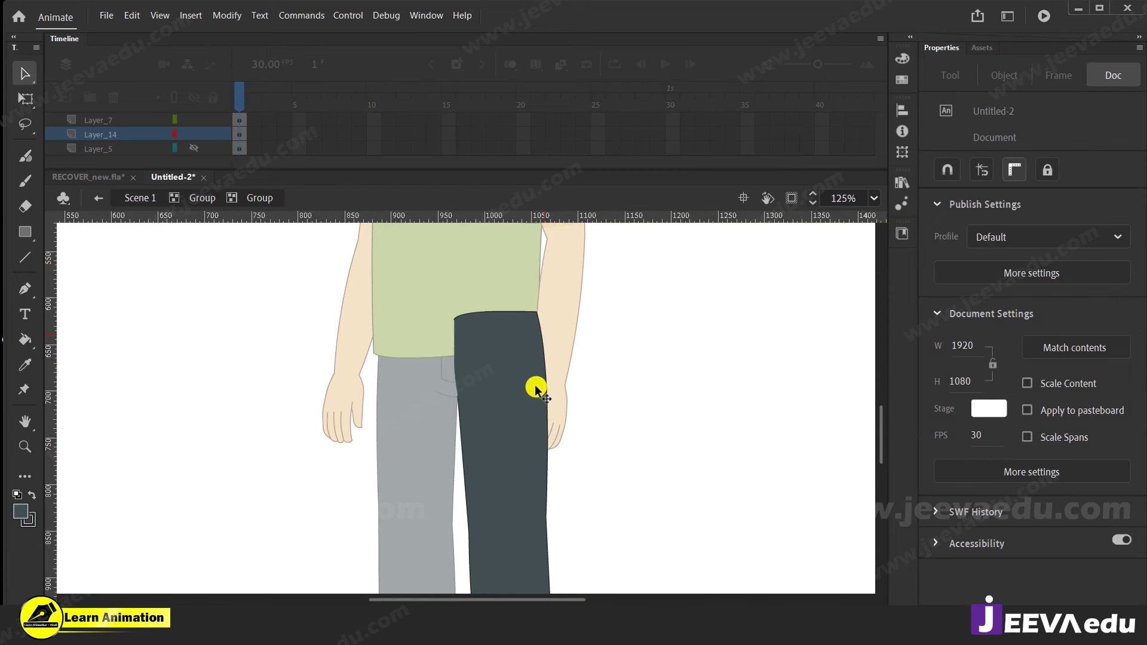
# Draw a curved pocket line with the Paint Brush from the upper hip down to the right-hand leg's outer edge
pyautogui.press('b')
pyautogui.click(519, 366)
pyautogui.click(527, 362)
pyautogui.moveTo(528, 362); pyautogui.dragTo(557, 411)
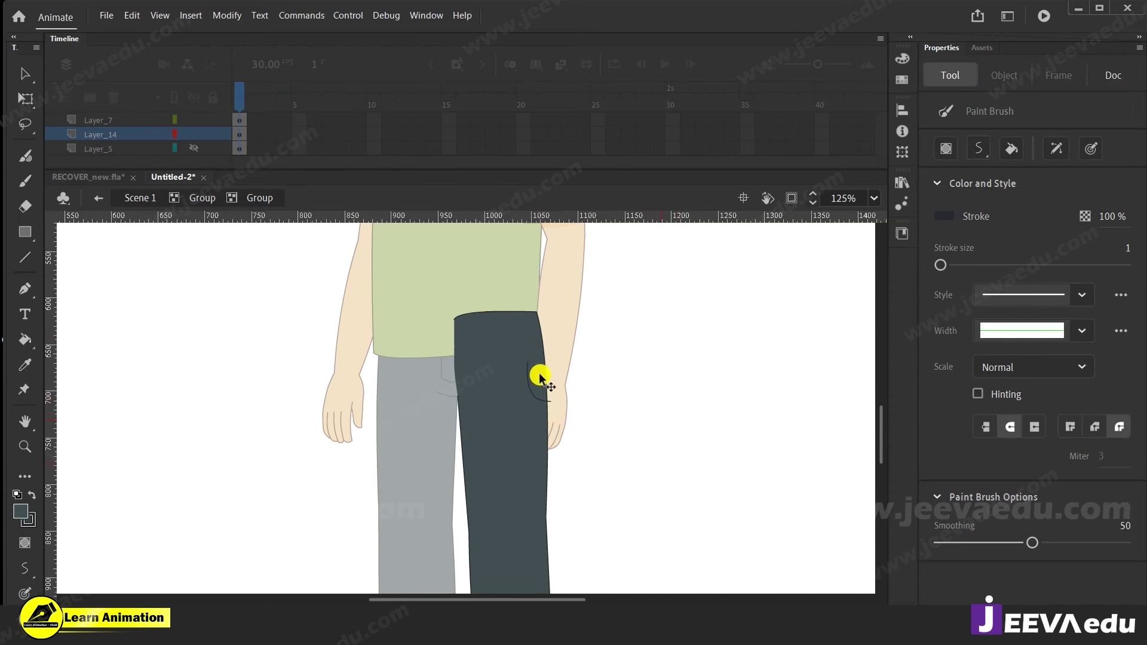
pyautogui.press('v')
# Delete the end of the pocket line that overshoots the right-hand leg's outer edge
pyautogui.press('z')
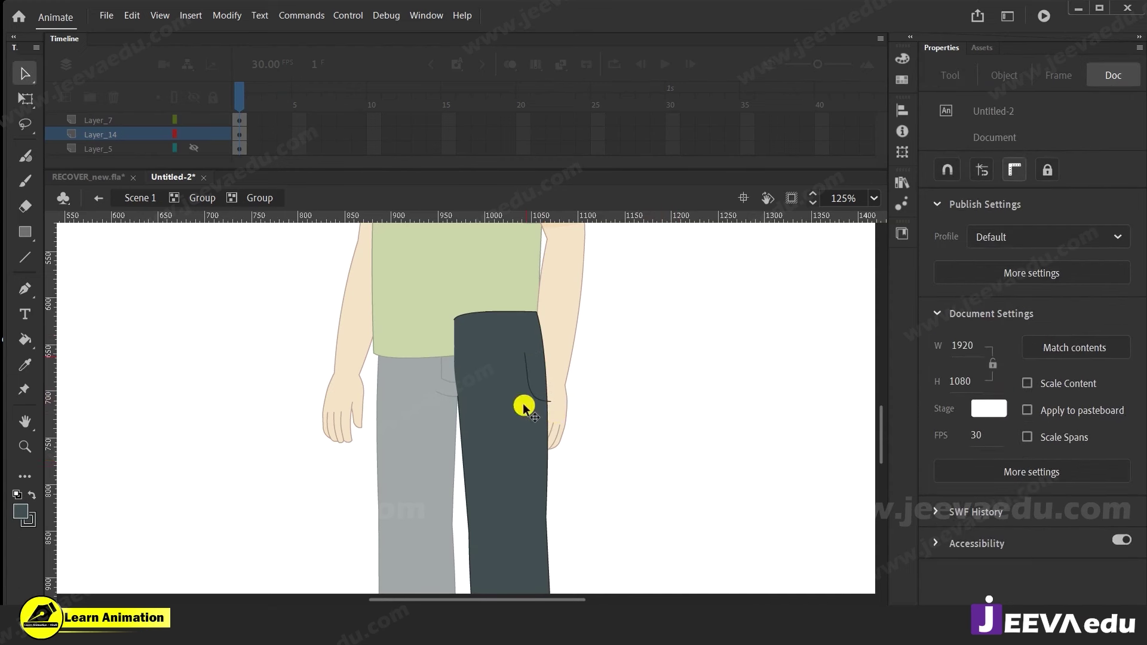
pyautogui.click(522, 404)
pyautogui.press('v')
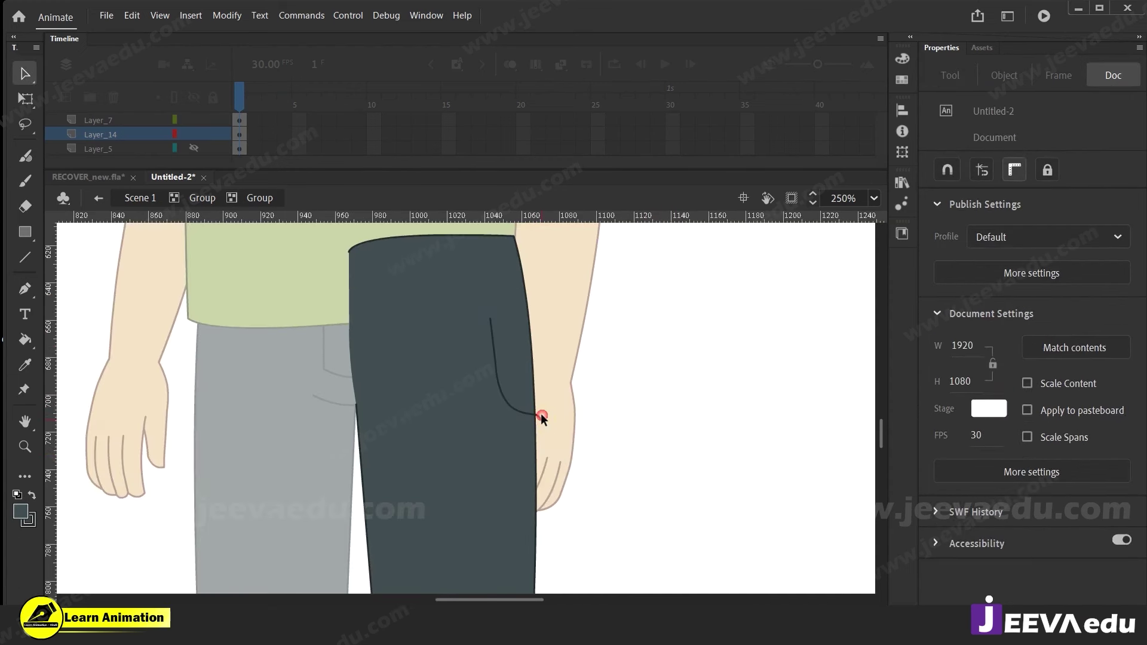
pyautogui.click(542, 418)
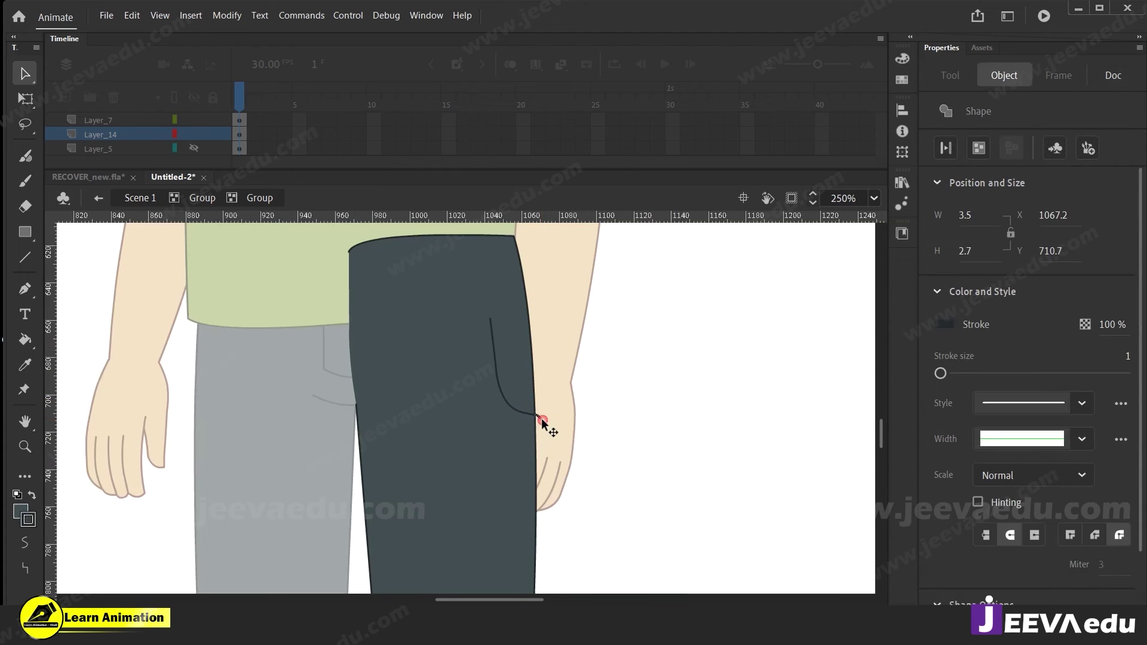
pyautogui.click(532, 422)
# Duplicate the pocket line slightly inward as a parallel seam and leave the nested group
pyautogui.click(527, 417)
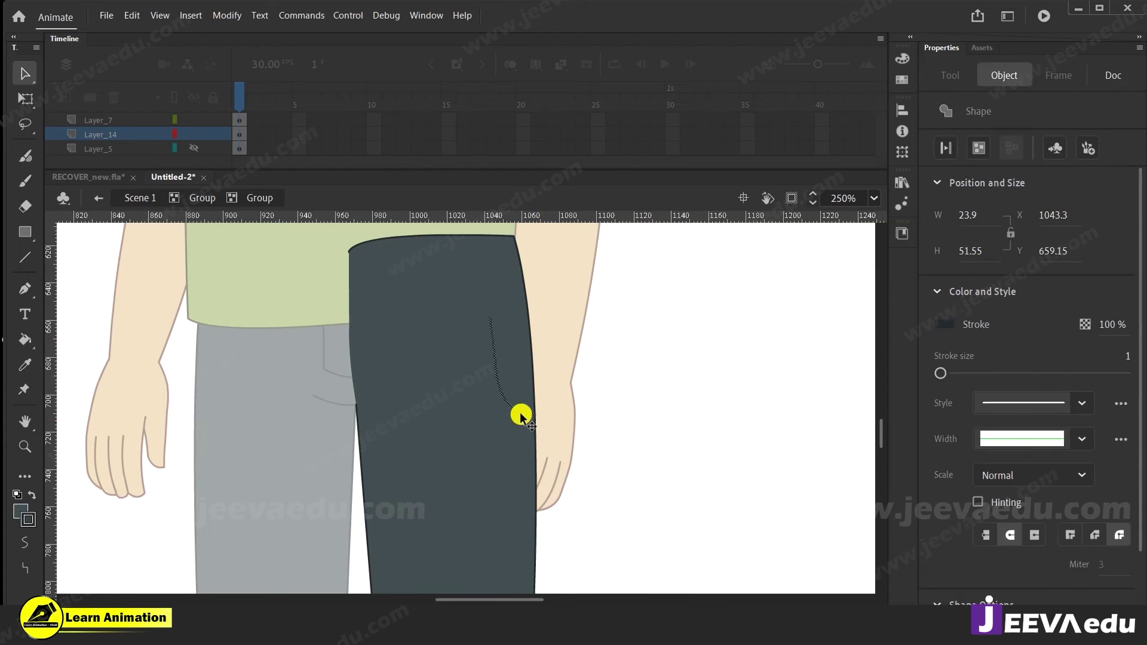
pyautogui.moveTo(511, 418); pyautogui.dragTo(510, 419)
pyautogui.click(599, 455)
pyautogui.doubleClick(600, 454)
pyautogui.doubleClick(600, 454)
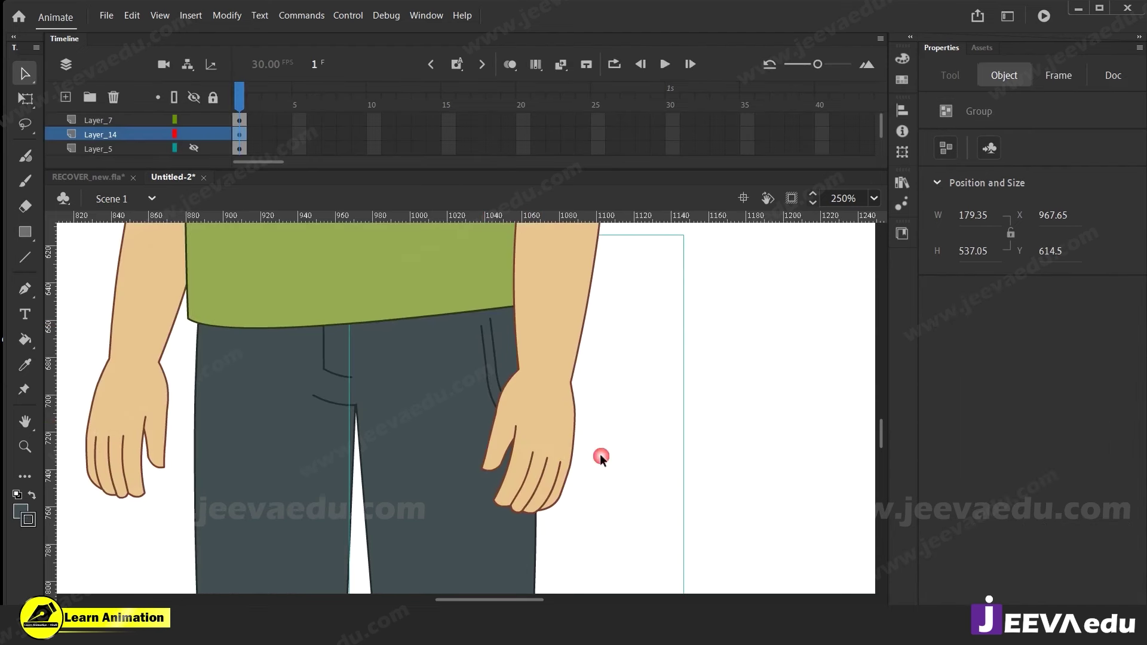
# Examine the pocket lines and the trousers' fit against the whole figure
pyautogui.press('z')
pyautogui.keyDown('alt'); pyautogui.click(456, 449); pyautogui.keyUp('alt')
pyautogui.keyDown('alt'); pyautogui.click(456, 449); pyautogui.keyUp('alt')
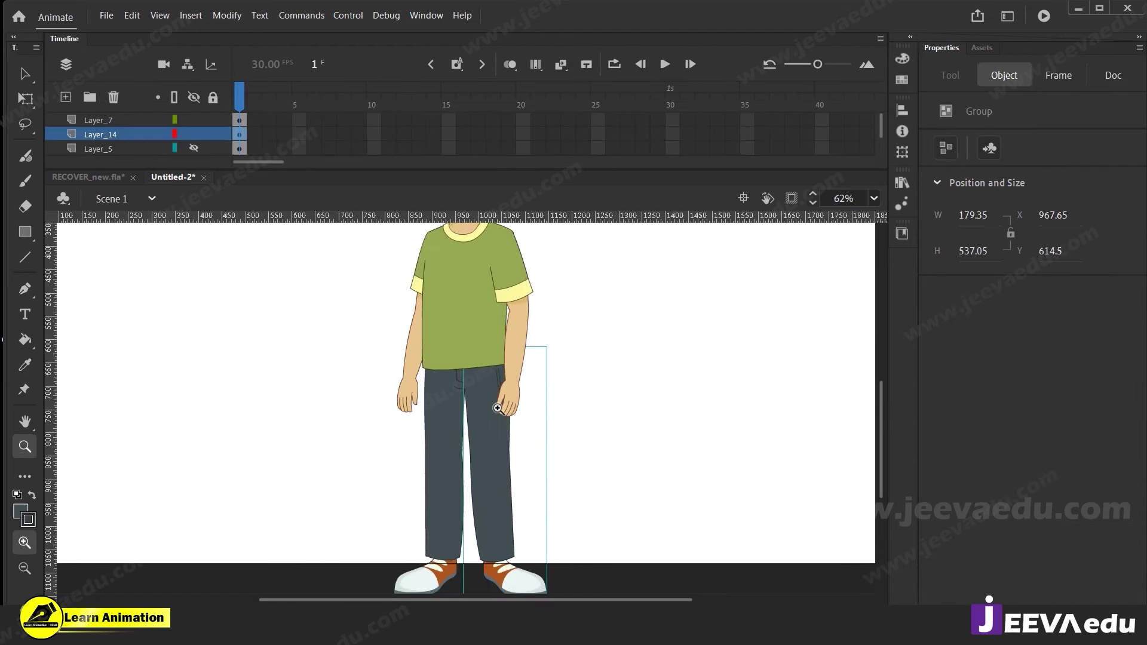
pyautogui.click(451, 418)
pyautogui.keyDown('alt'); pyautogui.click(453, 419); pyautogui.keyUp('alt')
pyautogui.click(472, 403)
pyautogui.keyDown('alt'); pyautogui.click(473, 402); pyautogui.keyUp('alt')
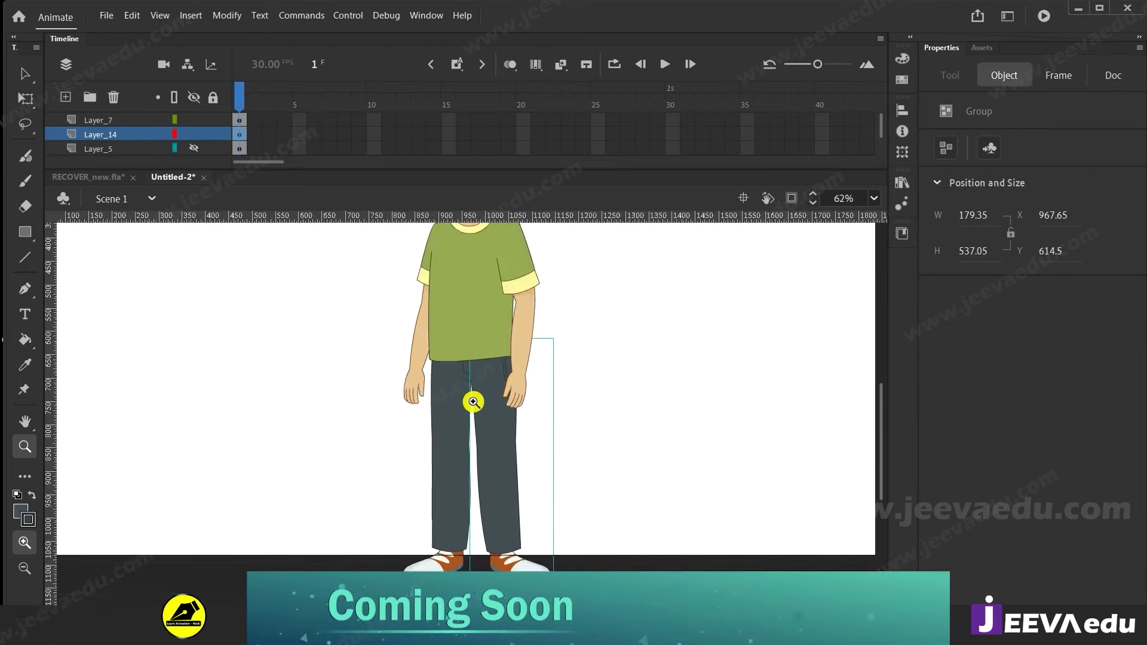
pyautogui.click(473, 402)
pyautogui.press('v')
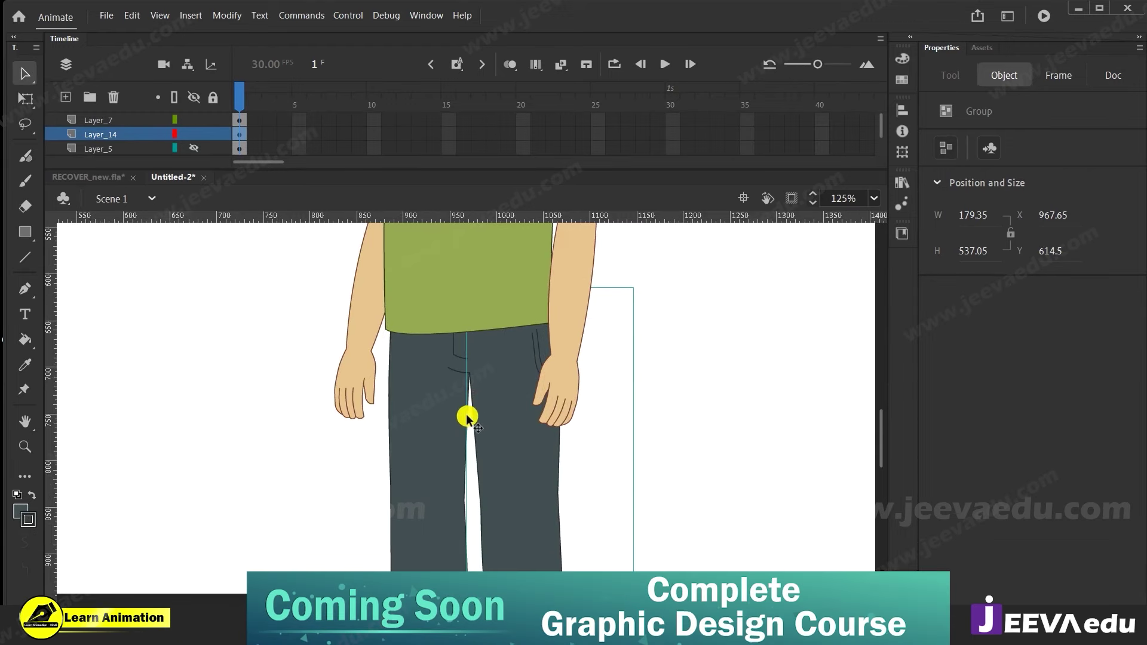
pyautogui.press('z')
pyautogui.keyDown('alt'); pyautogui.click(476, 410); pyautogui.keyUp('alt')
pyautogui.keyDown('alt'); pyautogui.click(476, 410); pyautogui.keyUp('alt')
pyautogui.moveTo(541, 450); pyautogui.dragTo(559, 460)
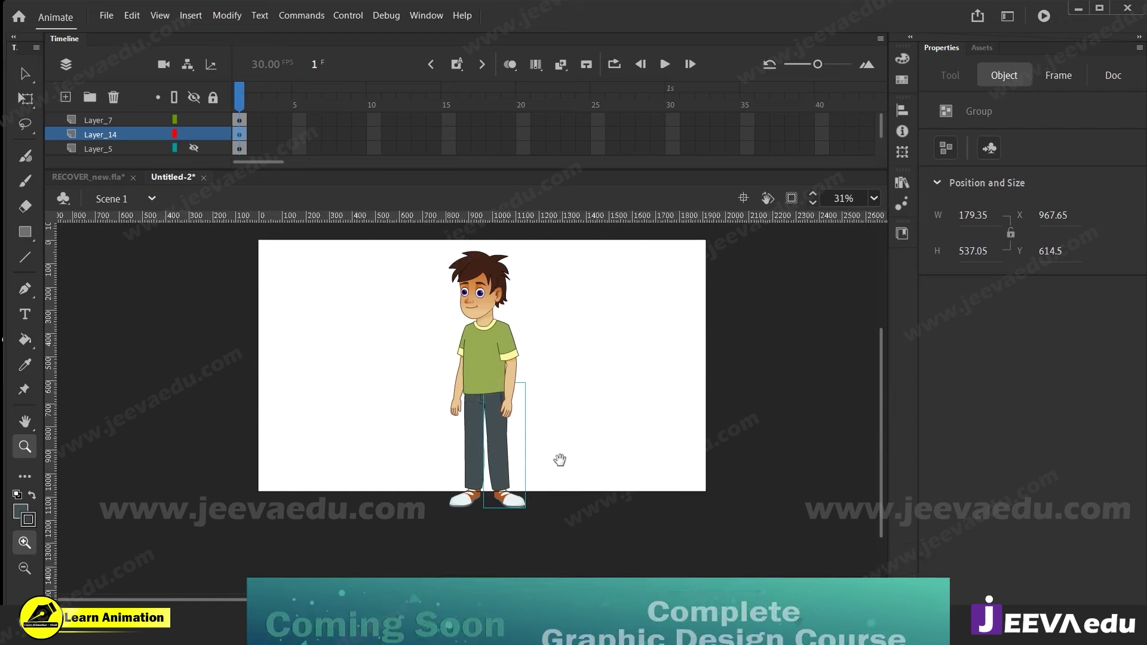
pyautogui.press('v')
pyautogui.click(597, 444)
pyautogui.press('z')
# Extend the left-hand trouser leg's upper outer corner outward under the shirt inside its nested group, and leave the group
pyautogui.click(469, 401)
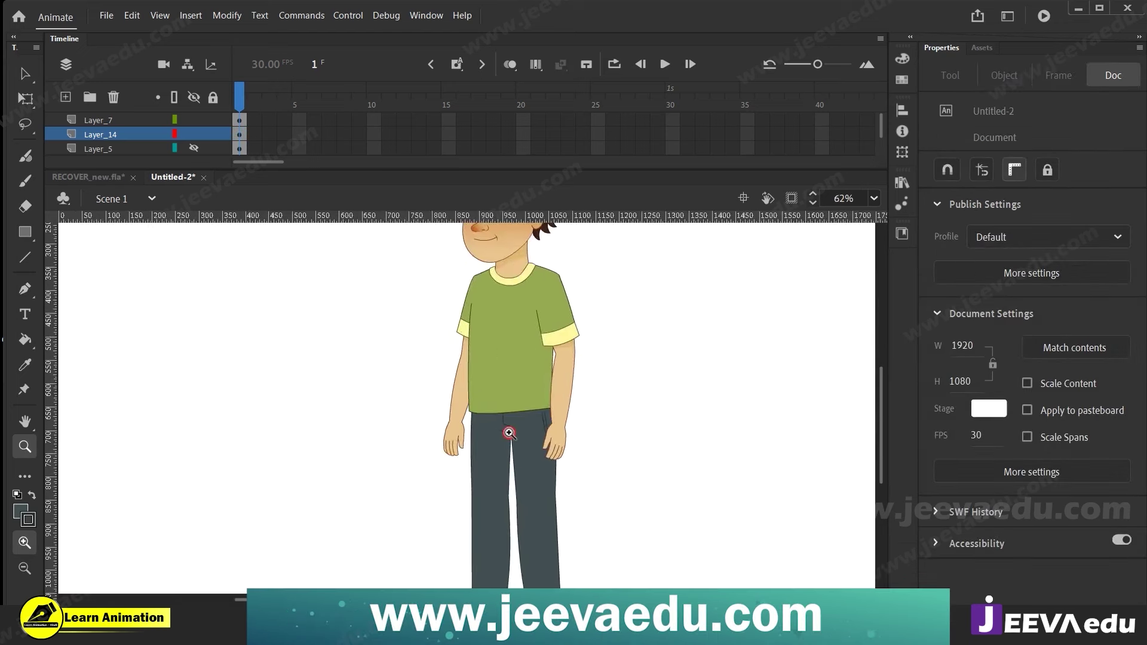
pyautogui.click(509, 433)
pyautogui.press('v')
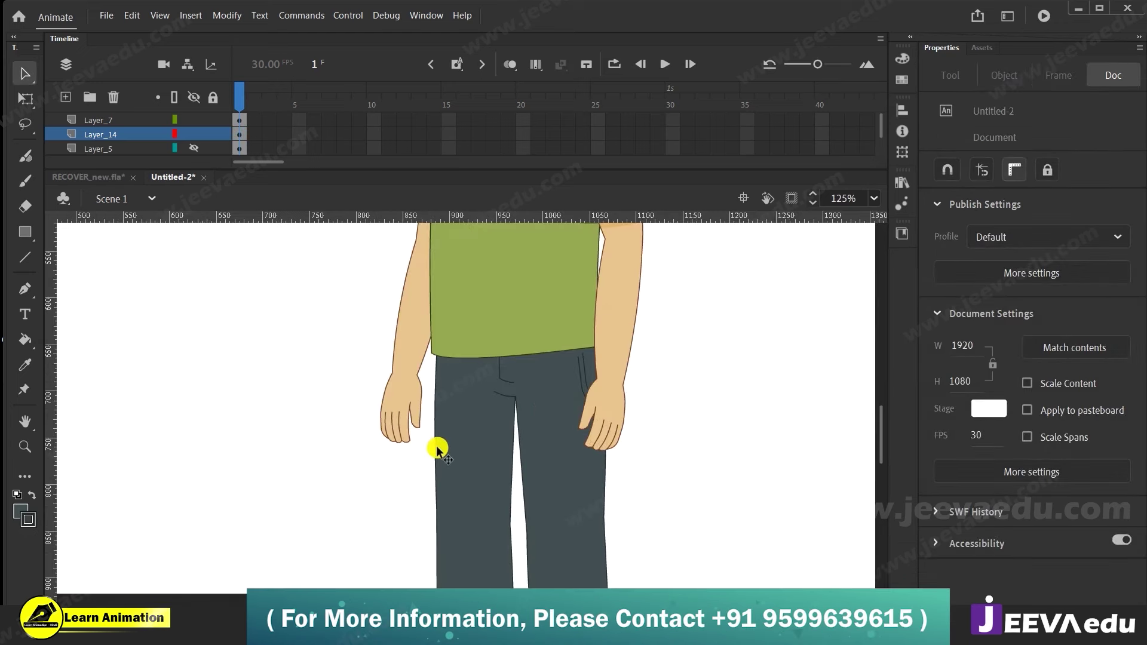
pyautogui.click(443, 439)
pyautogui.doubleClick(443, 440)
pyautogui.doubleClick(441, 442)
pyautogui.click(446, 374)
pyautogui.click(423, 351)
pyautogui.moveTo(443, 309); pyautogui.dragTo(432, 304)
pyautogui.doubleClick(358, 355)
pyautogui.doubleClick(358, 354)
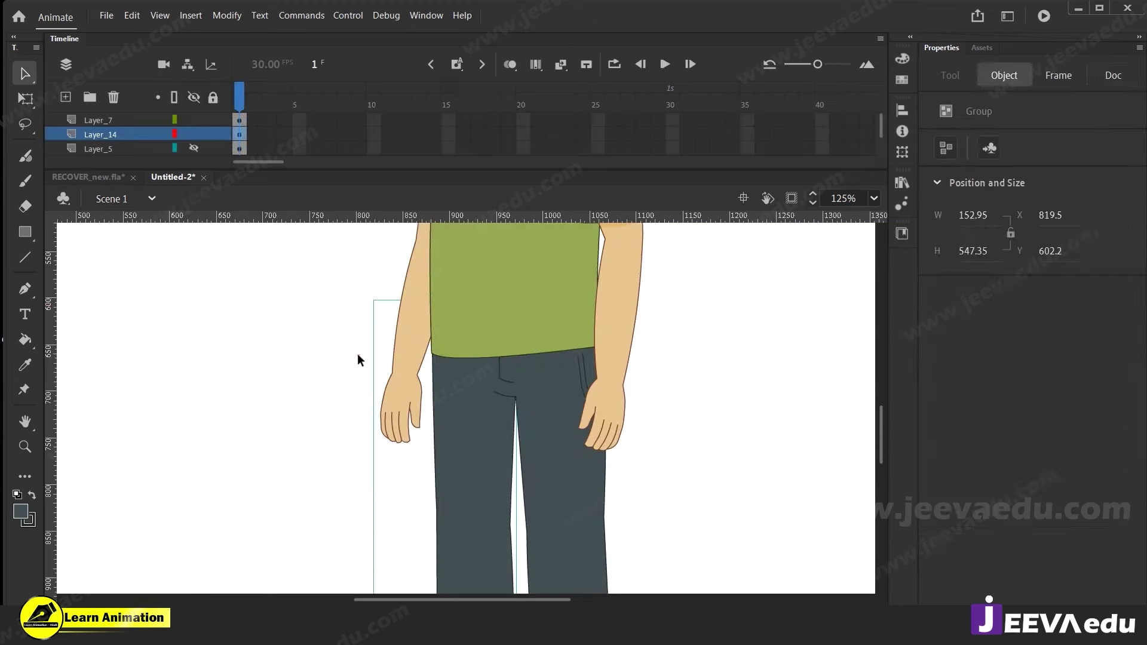
# Examine the whole figure, comparing the trousers with the shirt and upper body
pyautogui.press('z')
pyautogui.keyDown('alt'); pyautogui.click(496, 377); pyautogui.keyUp('alt')
pyautogui.click(482, 413)
pyautogui.moveTo(485, 414); pyautogui.dragTo(529, 537)
pyautogui.keyDown('alt'); pyautogui.click(487, 425); pyautogui.keyUp('alt')
pyautogui.keyDown('alt'); pyautogui.click(487, 429); pyautogui.keyUp('alt')
pyautogui.keyDown('alt'); pyautogui.click(488, 432); pyautogui.keyUp('alt')
pyautogui.click(487, 431)
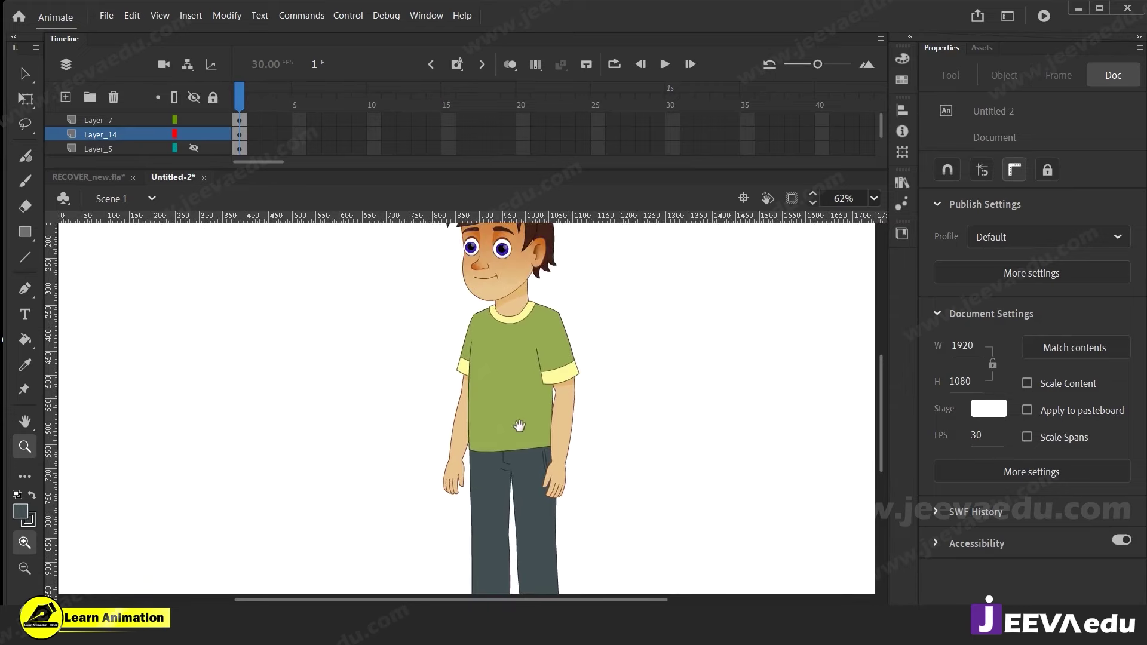
# Open the shirt collar's nested group and pull its inner and outer front curves down
pyautogui.click(509, 353)
pyautogui.click(490, 368)
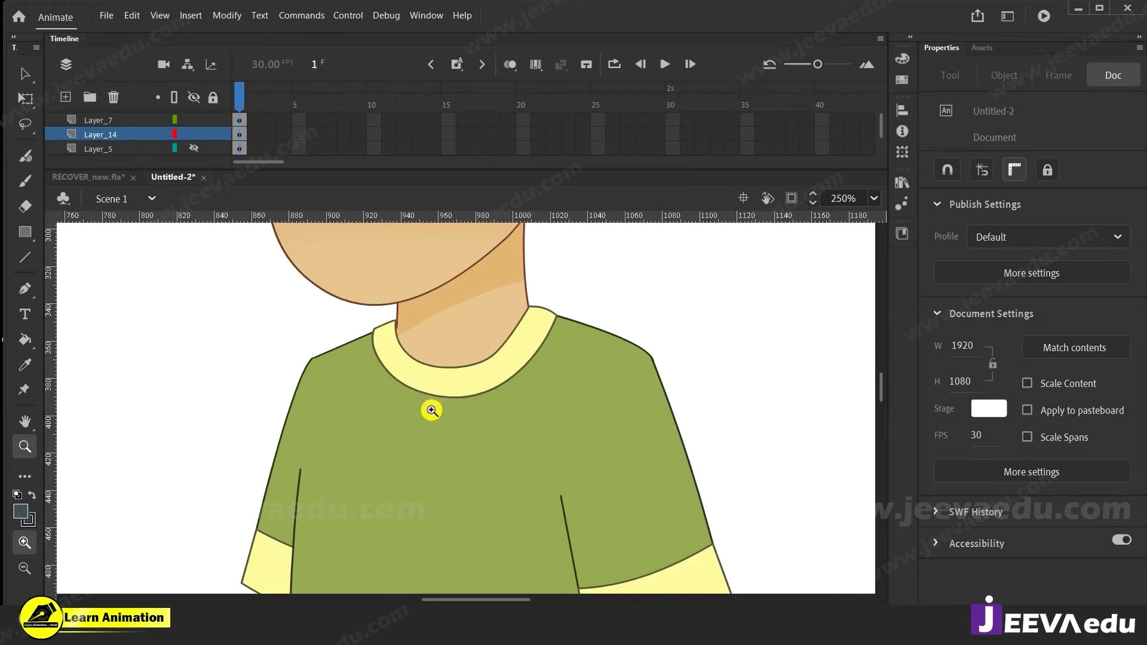
pyautogui.press('v')
pyautogui.click(435, 383)
pyautogui.doubleClick(435, 384)
pyautogui.doubleClick(436, 383)
pyautogui.doubleClick(436, 384)
pyautogui.click(336, 333)
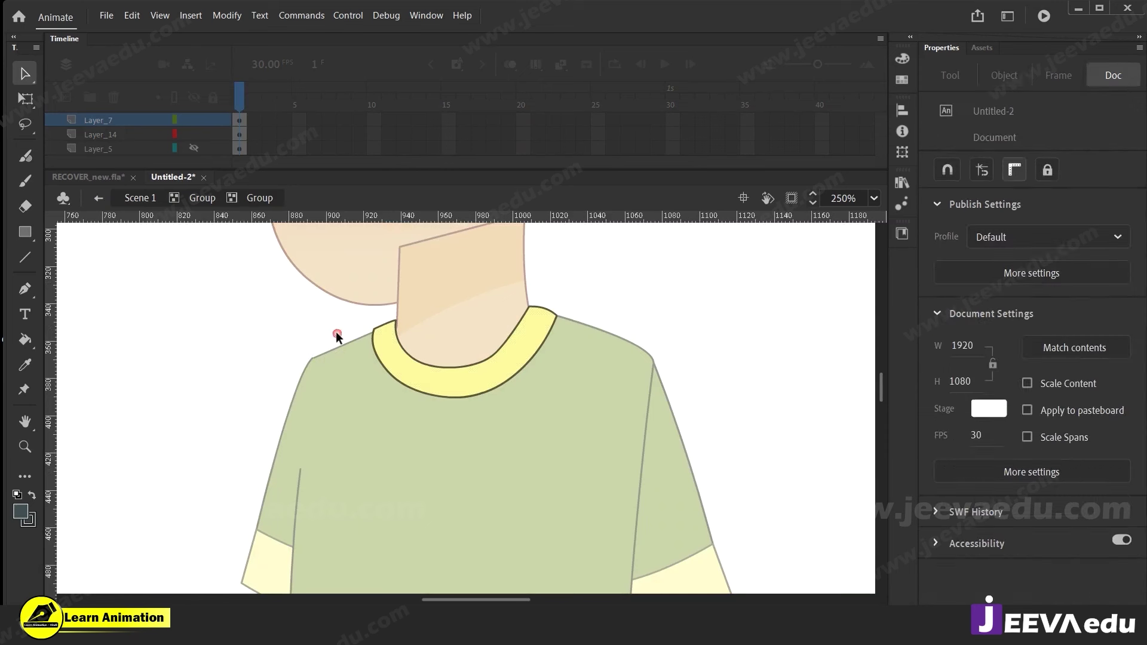
pyautogui.moveTo(425, 393); pyautogui.dragTo(441, 370)
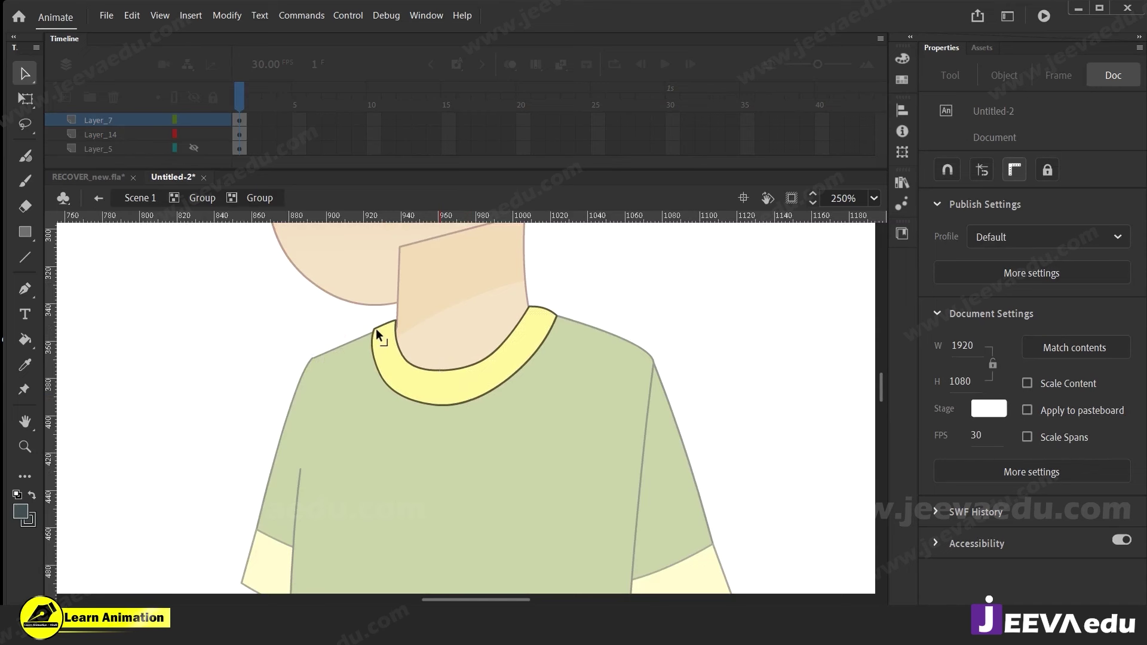
# Refine the shirt collar by pulling its outer curve slightly inward and up, moving its right-hand outer corner outward, and adjusting the inner curve
pyautogui.moveTo(379, 361); pyautogui.dragTo(383, 365)
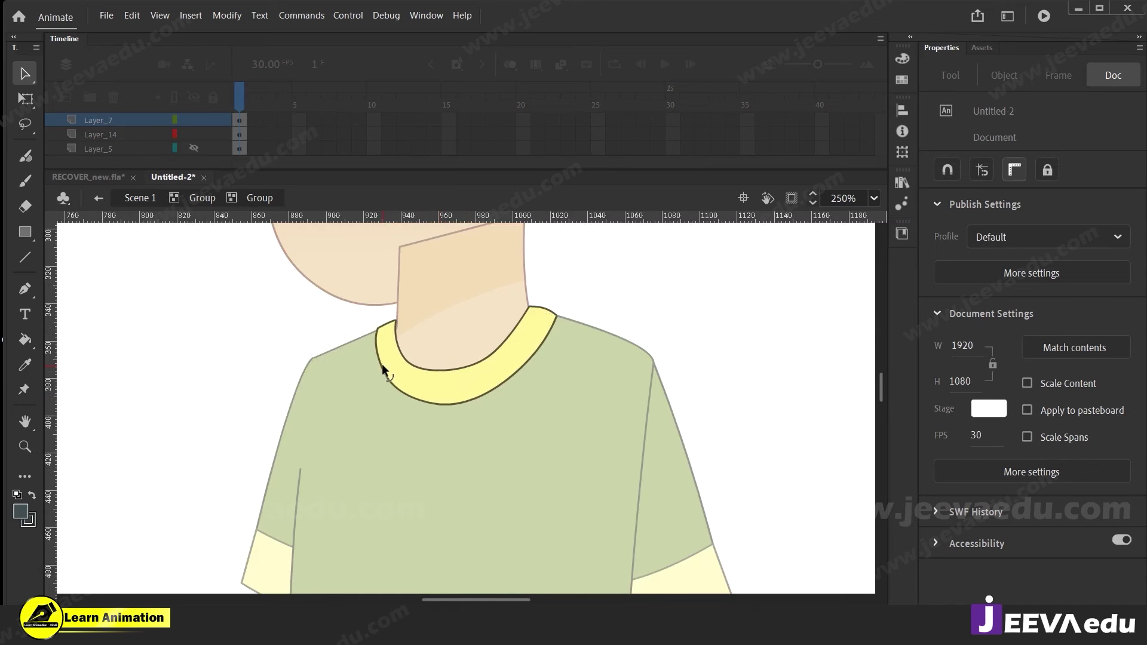
pyautogui.moveTo(449, 402); pyautogui.dragTo(446, 397)
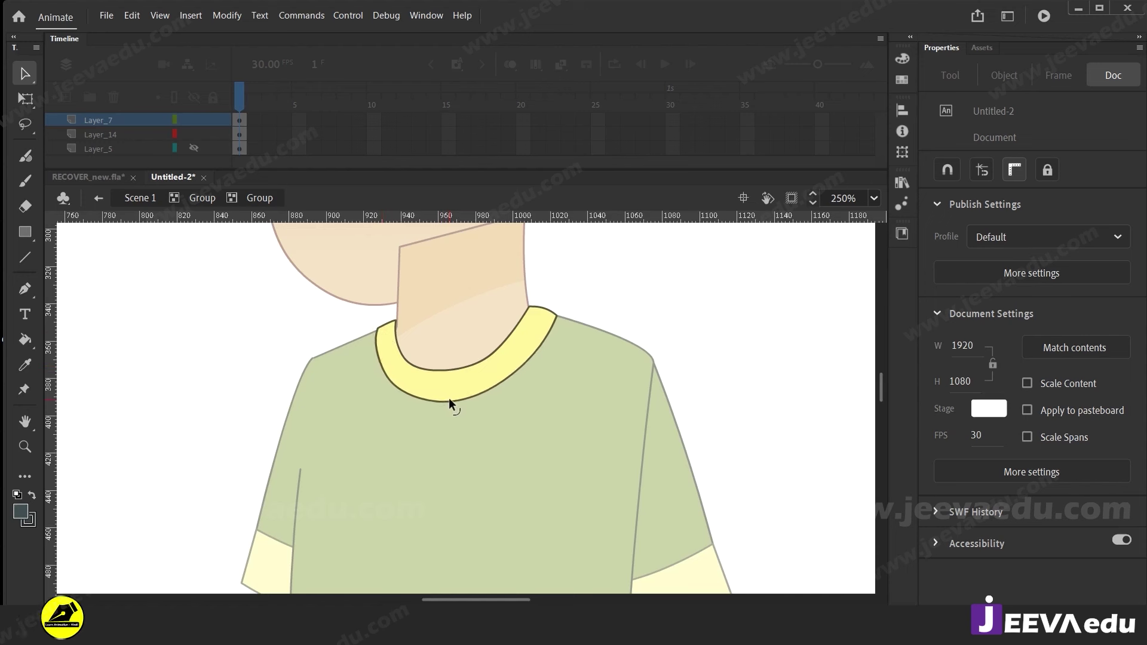
pyautogui.moveTo(554, 316); pyautogui.dragTo(559, 318)
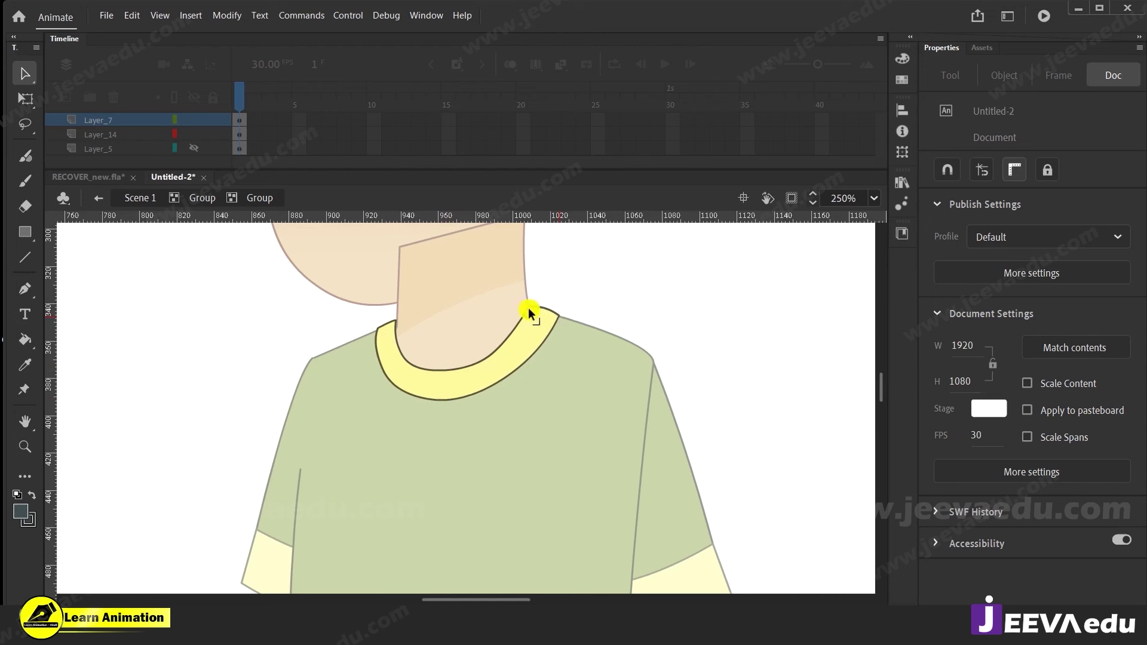
pyautogui.click(605, 303)
pyautogui.moveTo(460, 367); pyautogui.dragTo(453, 367)
pyautogui.click(453, 366)
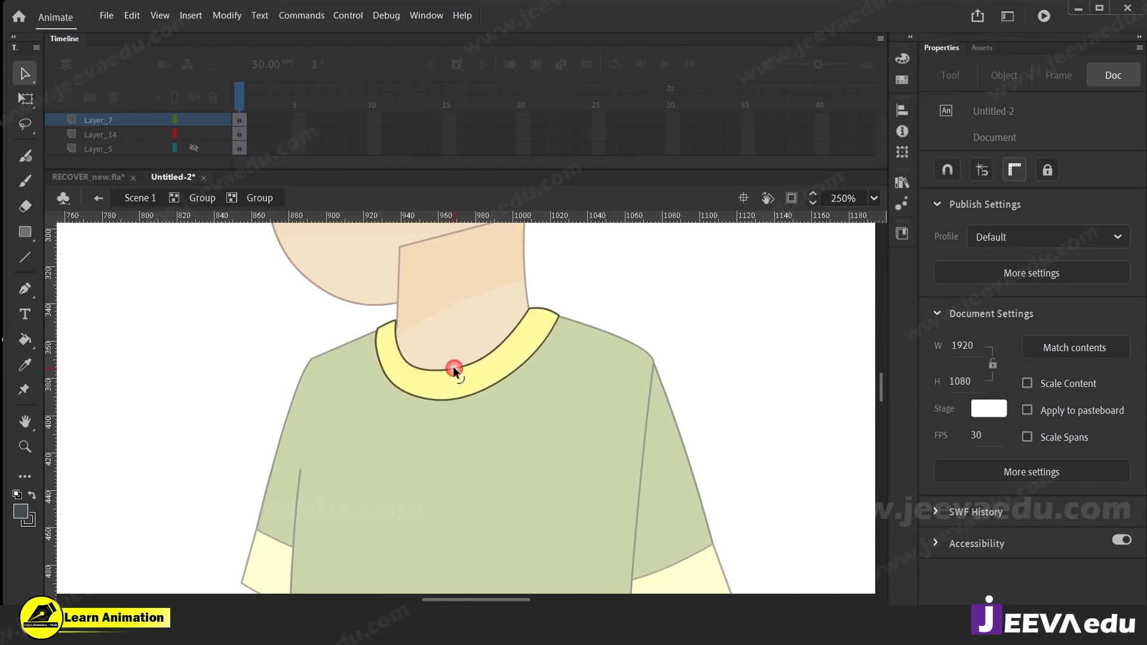
pyautogui.click(512, 334)
# Leave the shirt's nested groups and group all of the boy's parts into one object
pyautogui.doubleClick(328, 323)
pyautogui.press('z')
pyautogui.keyDown('alt'); pyautogui.click(455, 479); pyautogui.keyUp('alt')
pyautogui.keyDown('alt'); pyautogui.click(453, 481); pyautogui.keyUp('alt')
pyautogui.keyDown('alt'); pyautogui.click(452, 481); pyautogui.keyUp('alt')
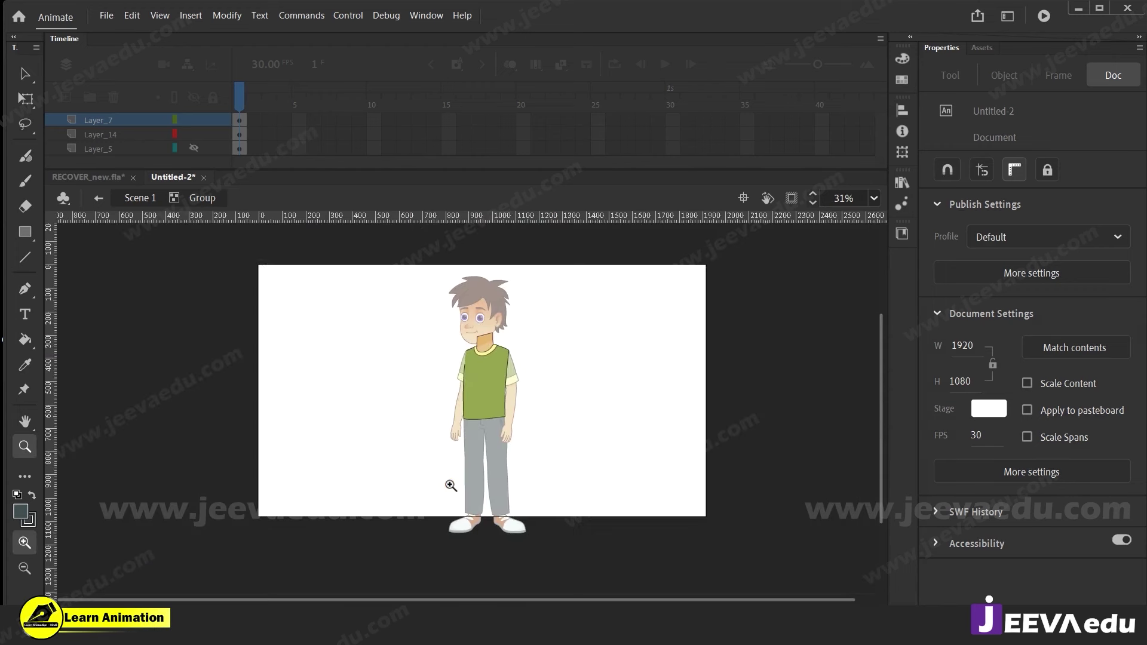
pyautogui.press('v')
pyautogui.doubleClick(392, 453)
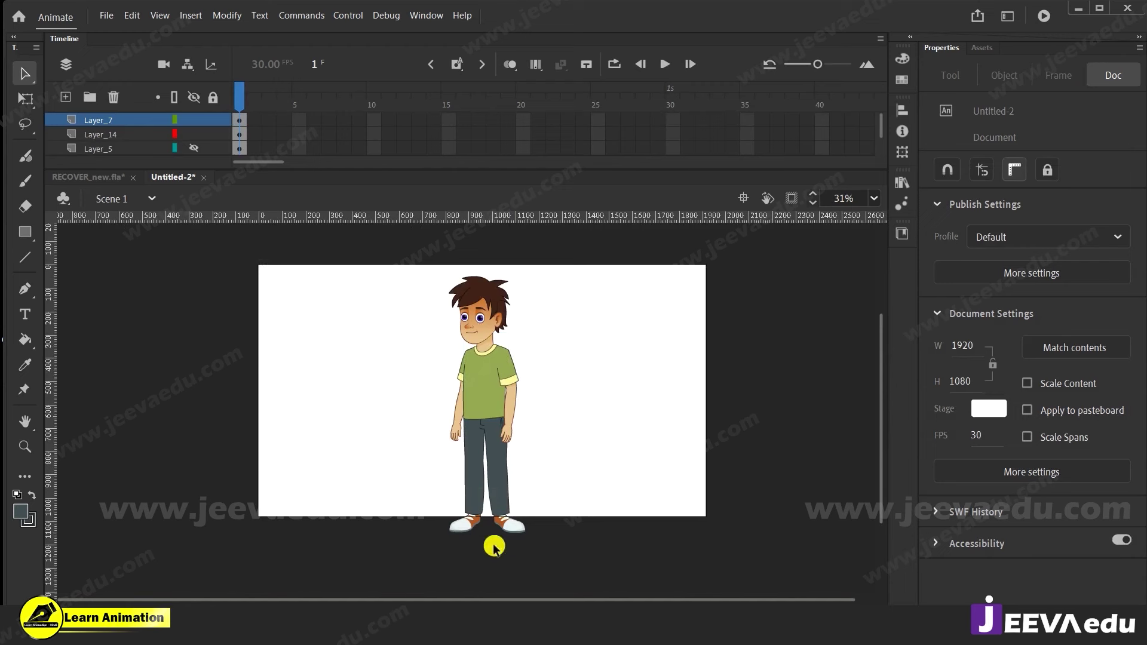
pyautogui.moveTo(423, 277); pyautogui.dragTo(593, 557)
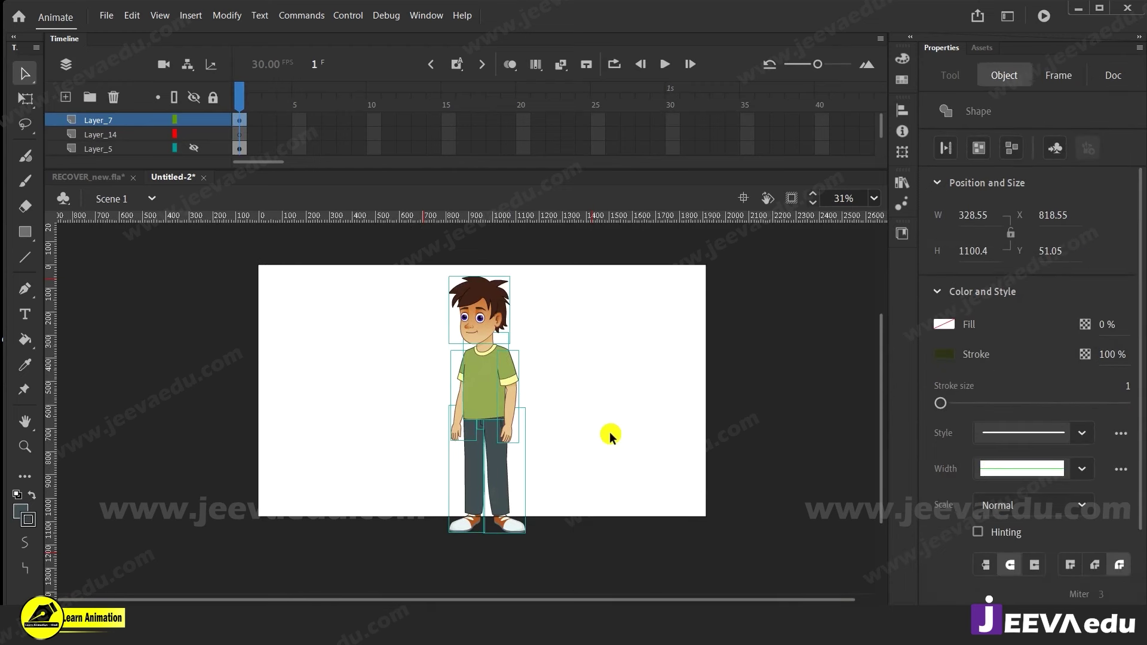
pyautogui.hotkey('ctrl', 'g')
# Move the grouped boy to about X 1212, Y 73 on the stage and examine his head and shoulders
pyautogui.press('z')
pyautogui.keyDown('alt'); pyautogui.click(471, 439); pyautogui.keyUp('alt')
pyautogui.click(467, 404)
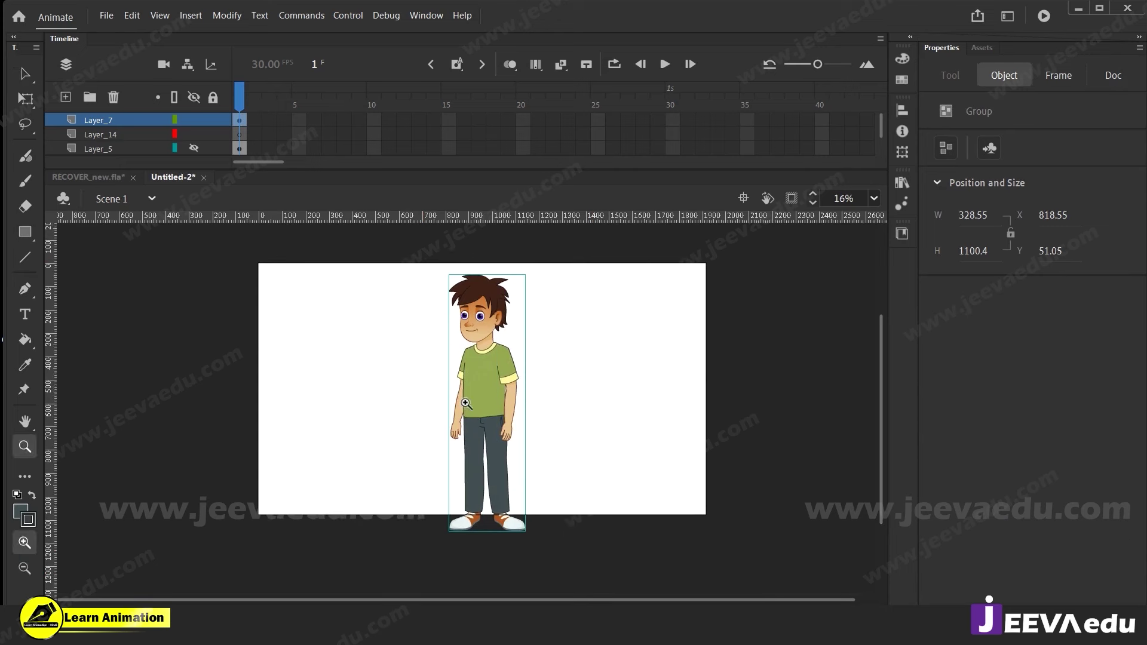
pyautogui.moveTo(579, 458); pyautogui.dragTo(579, 472)
pyautogui.moveTo(504, 435); pyautogui.dragTo(577, 439)
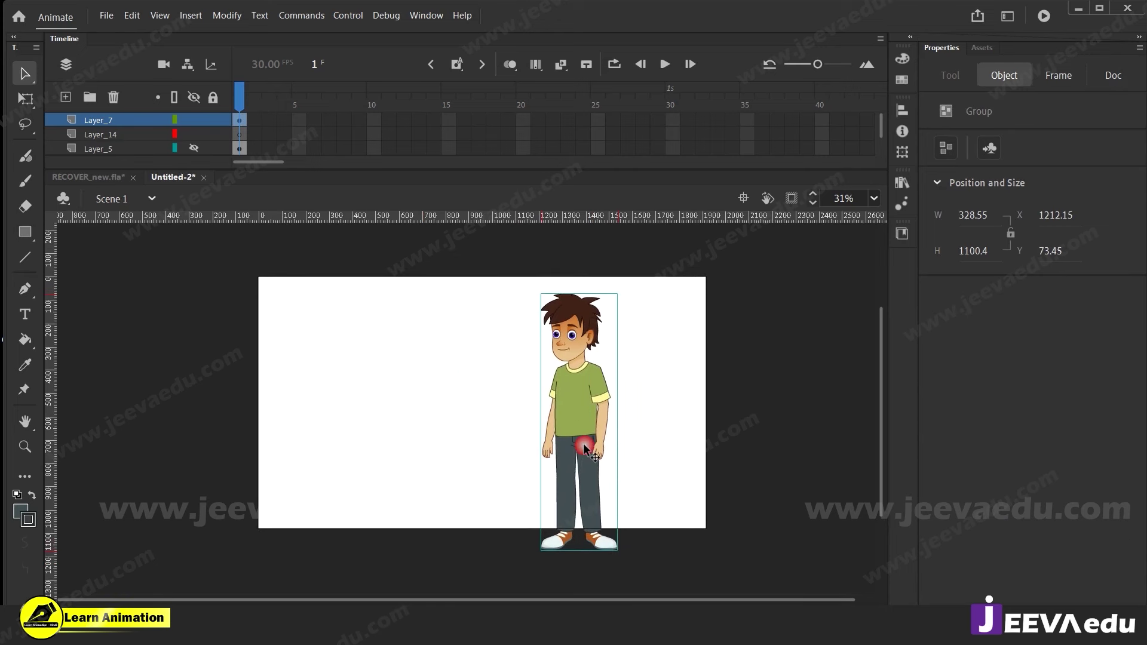
pyautogui.click(568, 418)
pyautogui.click(549, 418)
pyautogui.moveTo(545, 310); pyautogui.dragTo(555, 522)
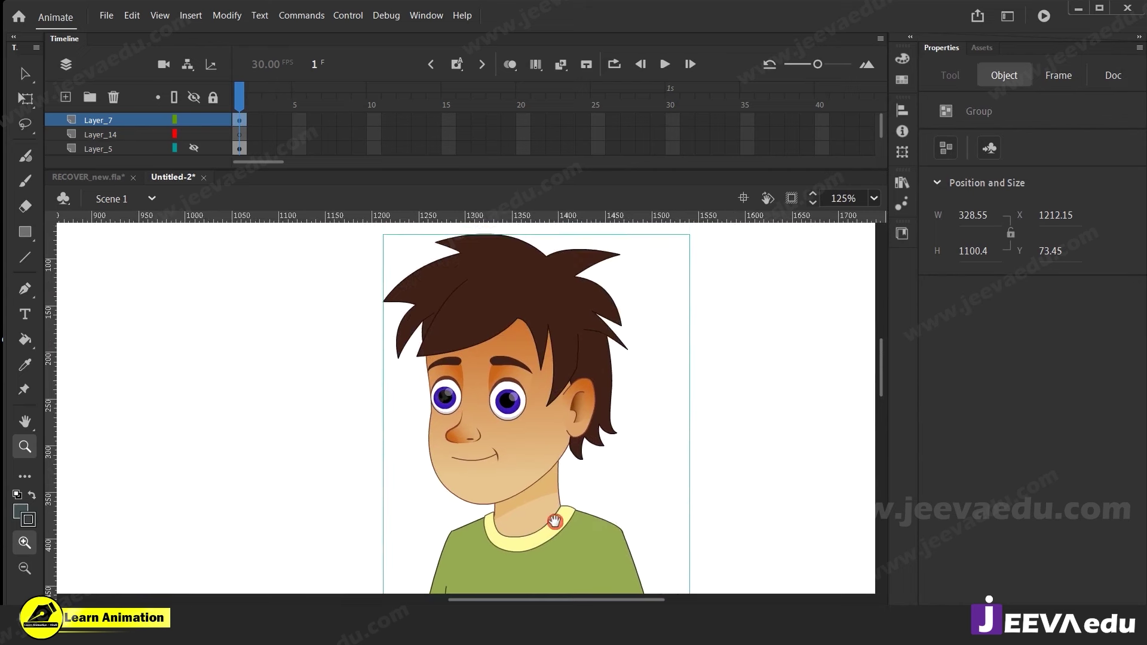
pyautogui.keyDown('alt'); pyautogui.click(515, 512); pyautogui.keyUp('alt')
pyautogui.keyDown('alt'); pyautogui.click(499, 510); pyautogui.keyUp('alt')
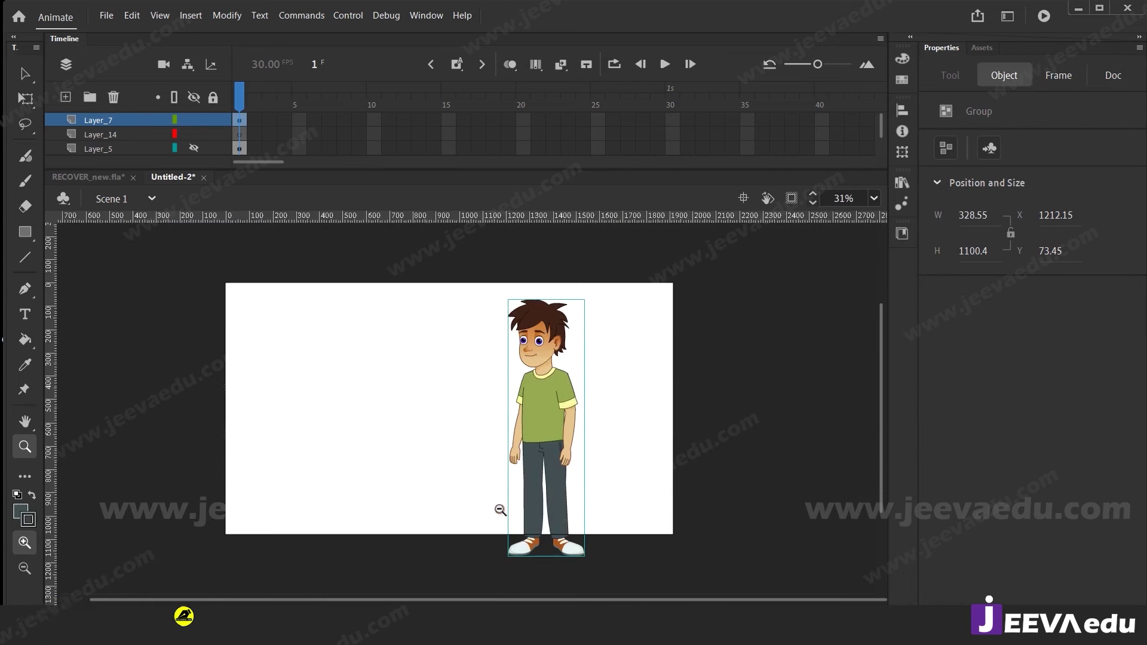
# Delete Layer_14 and show the hidden layers Layer_5 and Layer_1
pyautogui.click(126, 137)
pyautogui.click(114, 98)
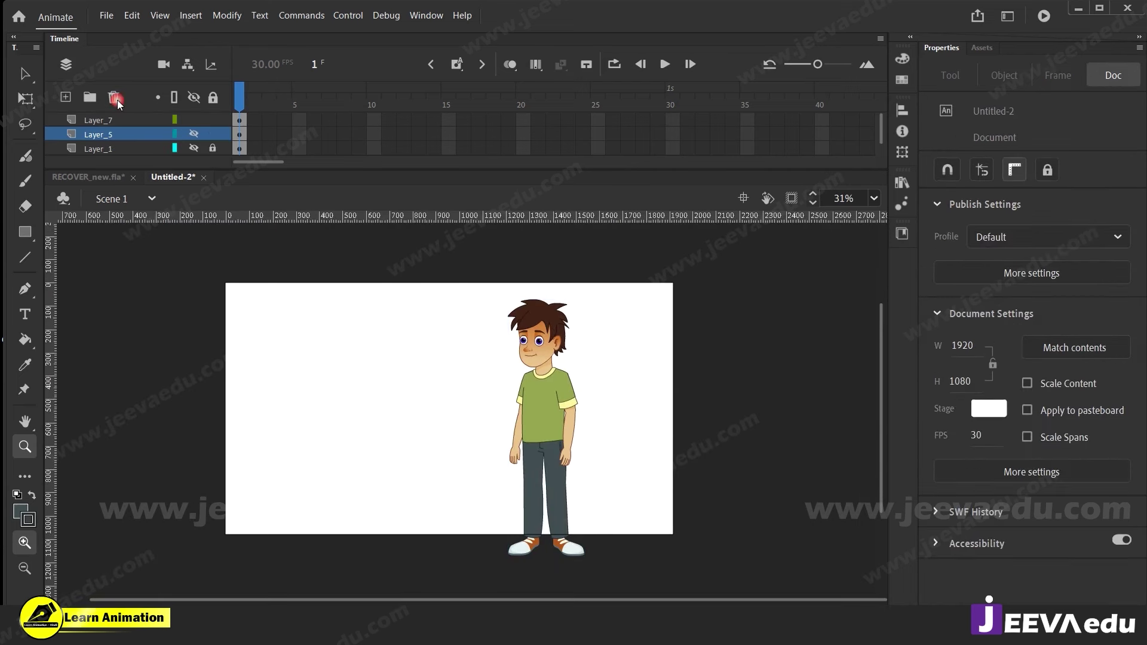
pyautogui.click(195, 148)
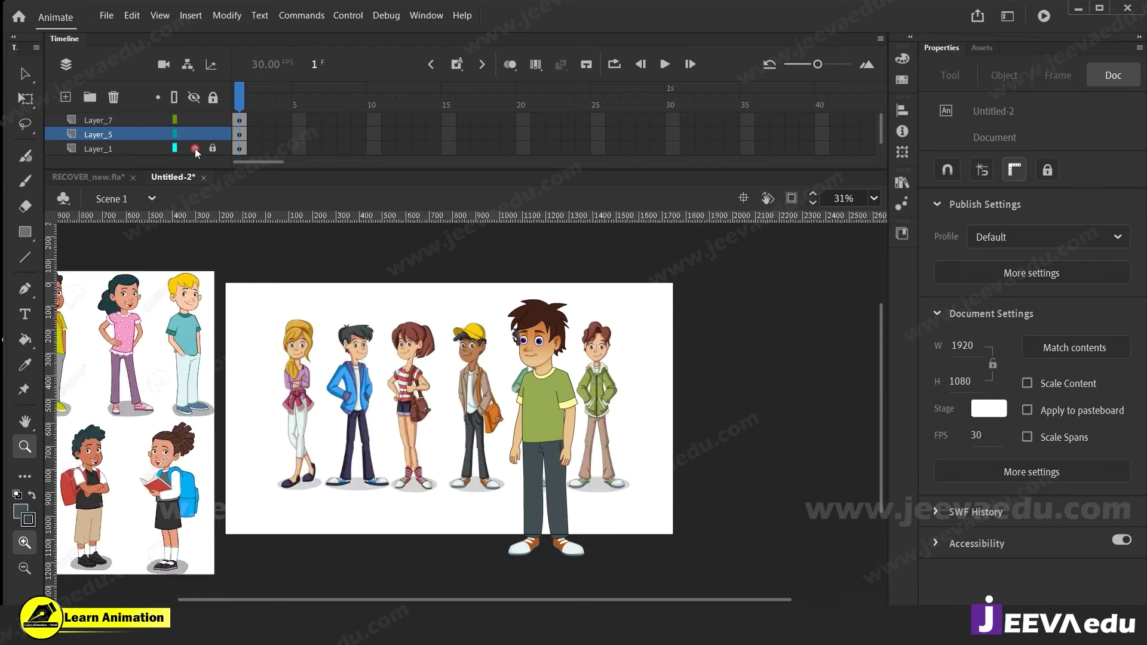
# Move the boy onto the schoolchildren reference sheet outside the stage and compare him with the characters there
pyautogui.moveTo(541, 445); pyautogui.dragTo(602, 445)
pyautogui.moveTo(486, 451); pyautogui.dragTo(244, 514)
pyautogui.click(221, 465)
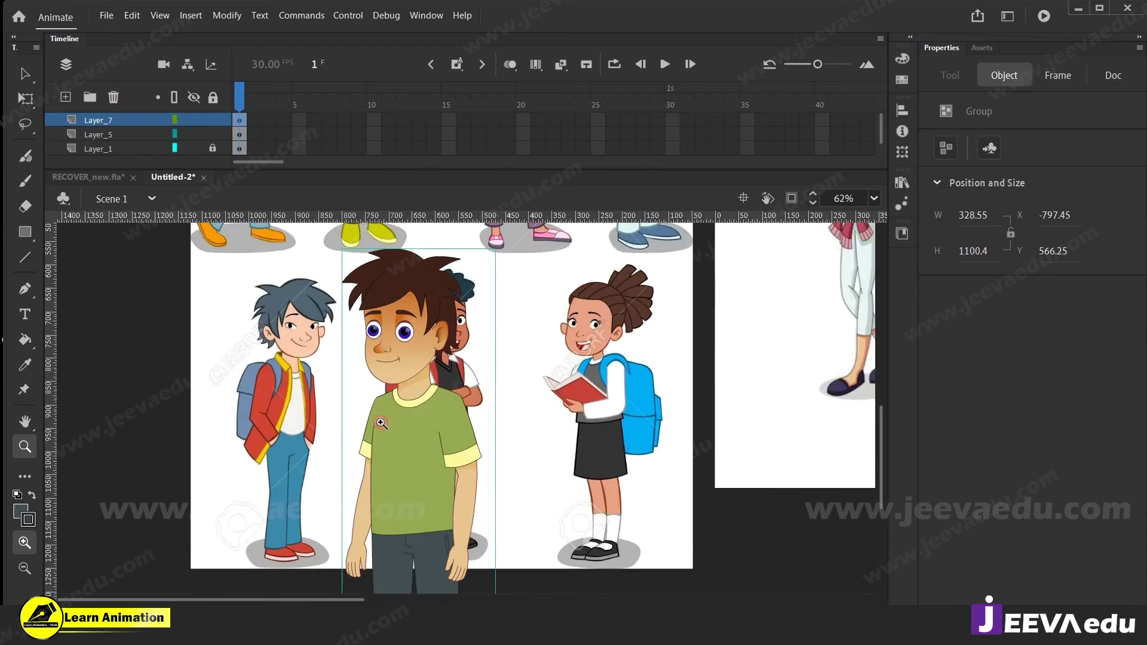
pyautogui.moveTo(357, 410); pyautogui.dragTo(378, 439)
pyautogui.keyDown('alt'); pyautogui.click(394, 440); pyautogui.keyUp('alt')
pyautogui.keyDown('alt'); pyautogui.click(396, 439); pyautogui.keyUp('alt')
pyautogui.click(379, 438)
# Move the boy off the schoolchildren sheet to overlap the stage's lower edge, and deselect him
pyautogui.press('v')
pyautogui.moveTo(259, 423); pyautogui.dragTo(576, 449)
pyautogui.click(231, 409)
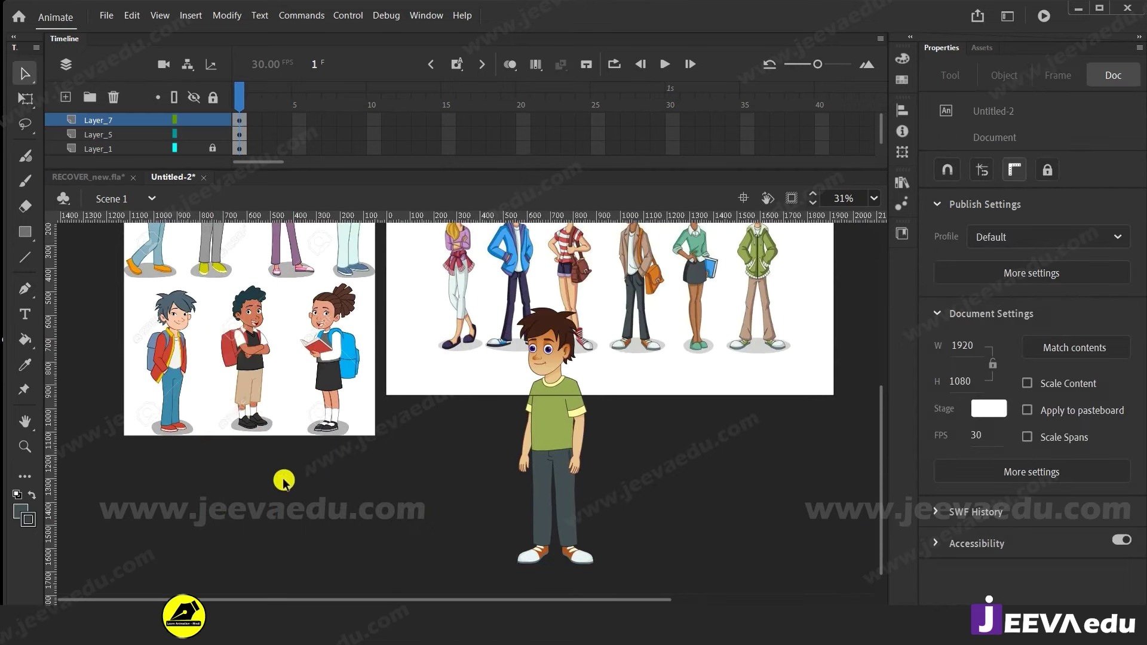
# Unlock Layer_1 and break apart the schoolchildren bitmap
pyautogui.press('z')
pyautogui.keyDown('alt'); pyautogui.click(329, 446); pyautogui.keyUp('alt')
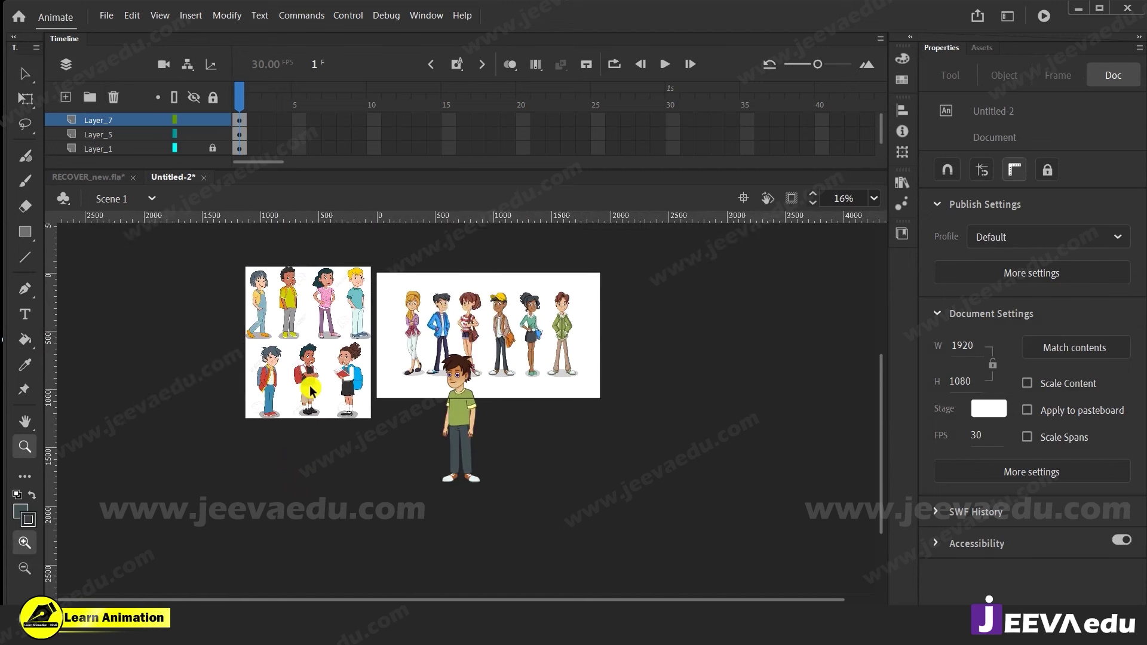
pyautogui.press('v')
pyautogui.click(212, 148)
pyautogui.click(296, 391)
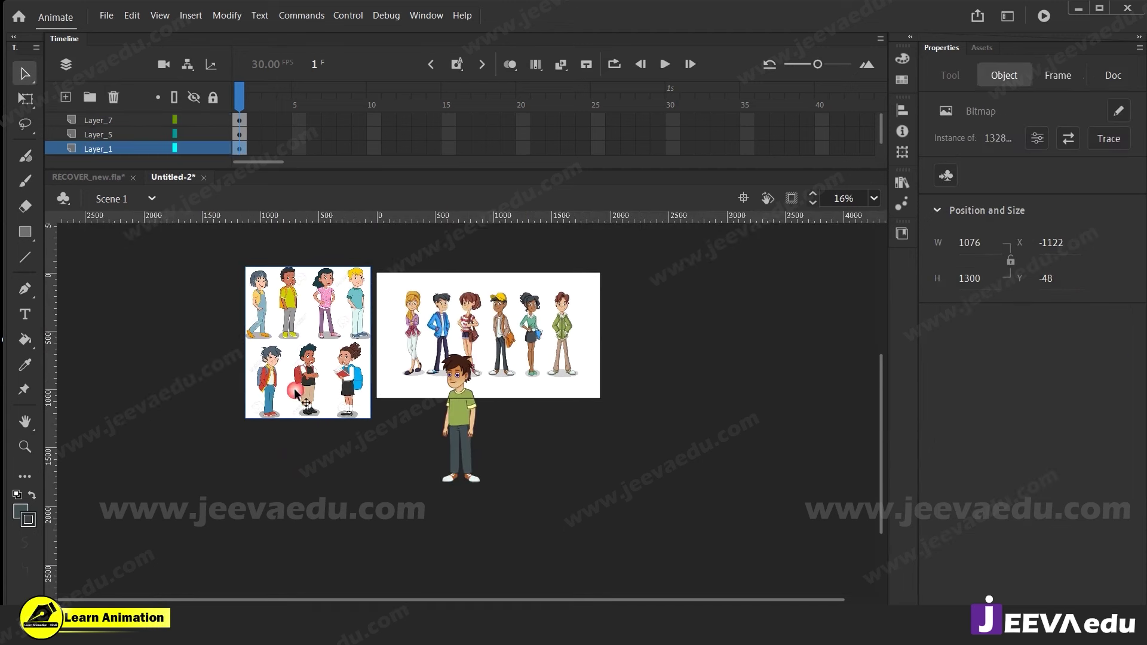
pyautogui.hotkey('ctrl', 'b')
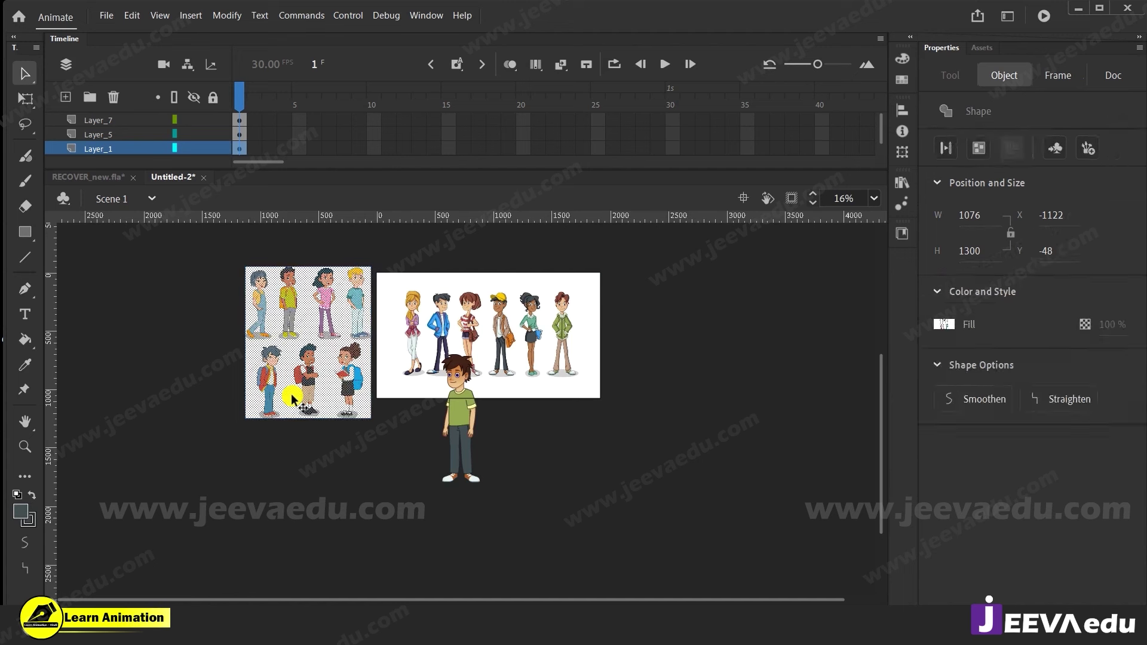
# Select the sheet area around the boy in the red jacket, move it out to the left of the sheet, and deselect everything
pyautogui.click(275, 464)
pyautogui.moveTo(234, 348); pyautogui.dragTo(290, 445)
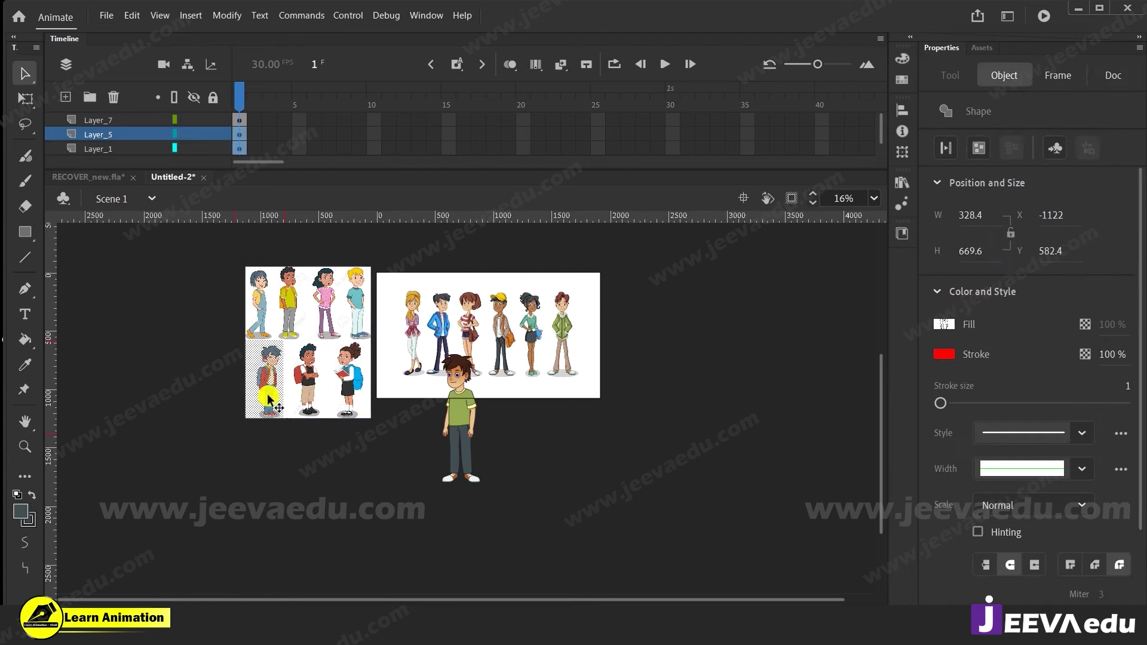
pyautogui.moveTo(268, 399); pyautogui.dragTo(204, 429)
pyautogui.click(263, 335)
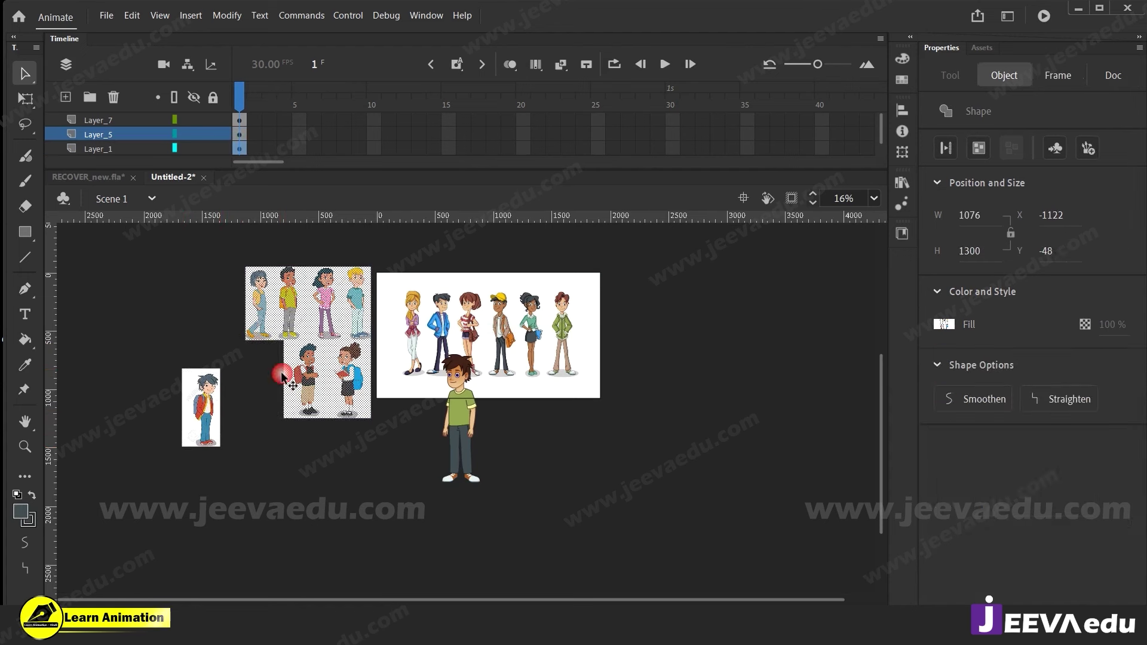
pyautogui.click(209, 273)
# Turn the fill off and draw a rectangle outline around the blond boy on the schoolchildren sheet
pyautogui.press('z')
pyautogui.click(319, 330)
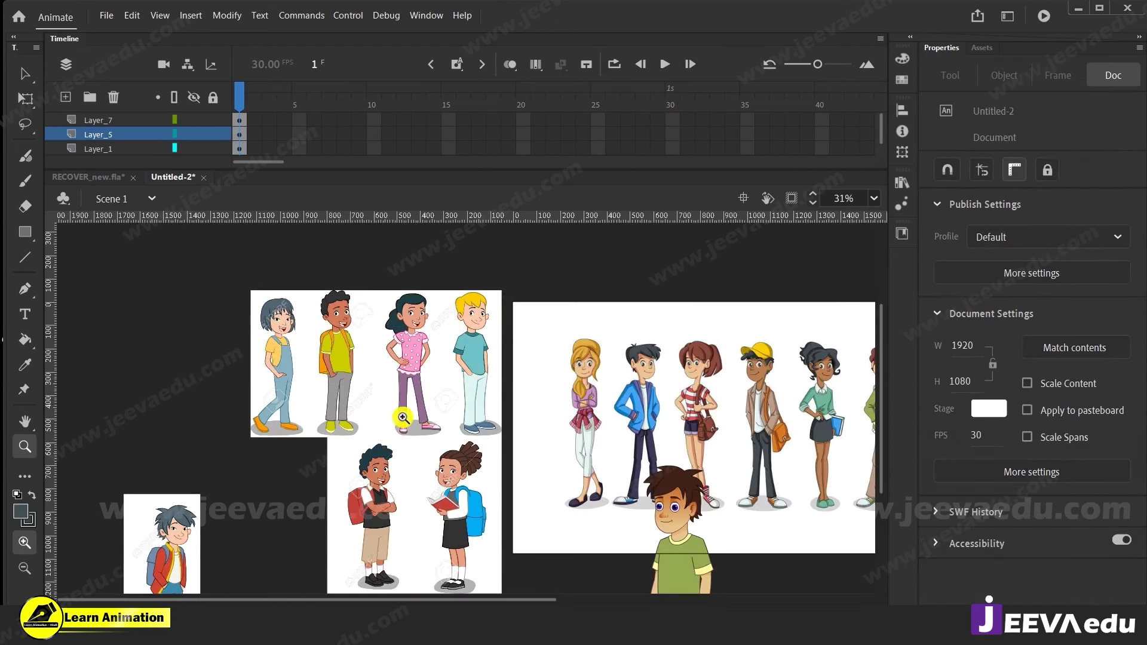
pyautogui.press('v')
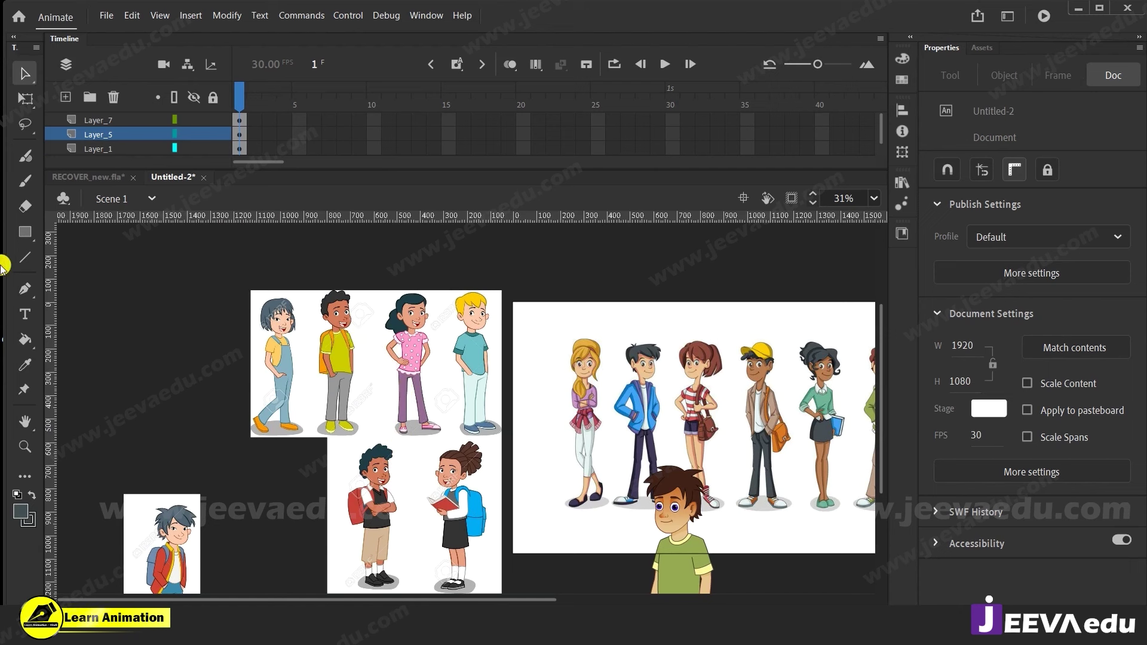
pyautogui.click(24, 526)
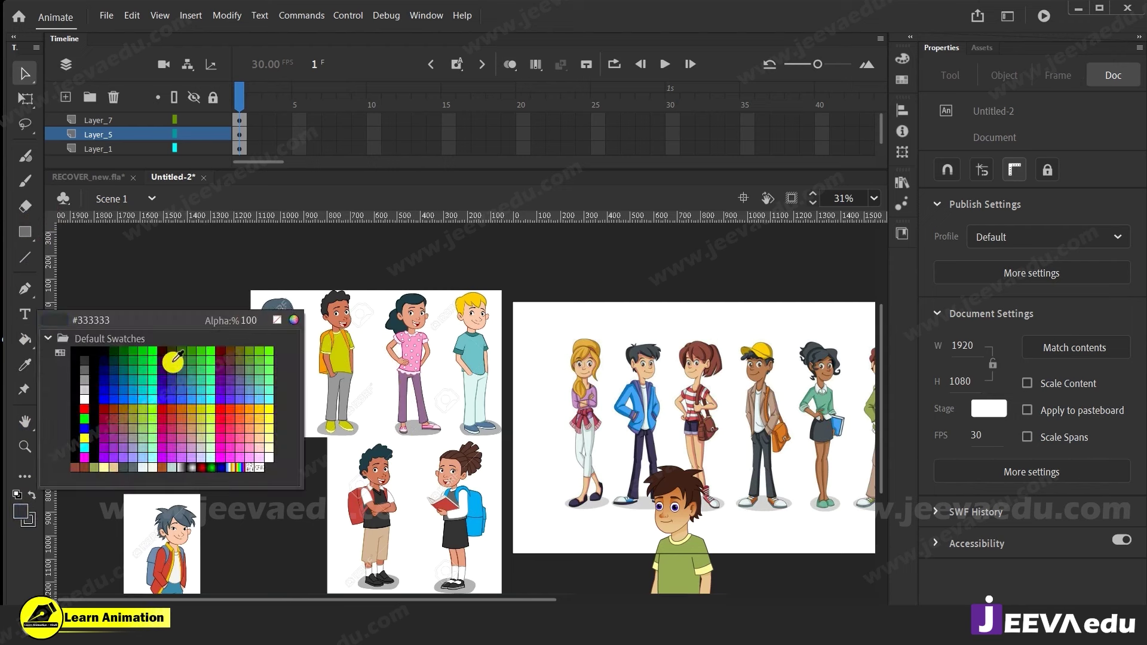
pyautogui.click(277, 322)
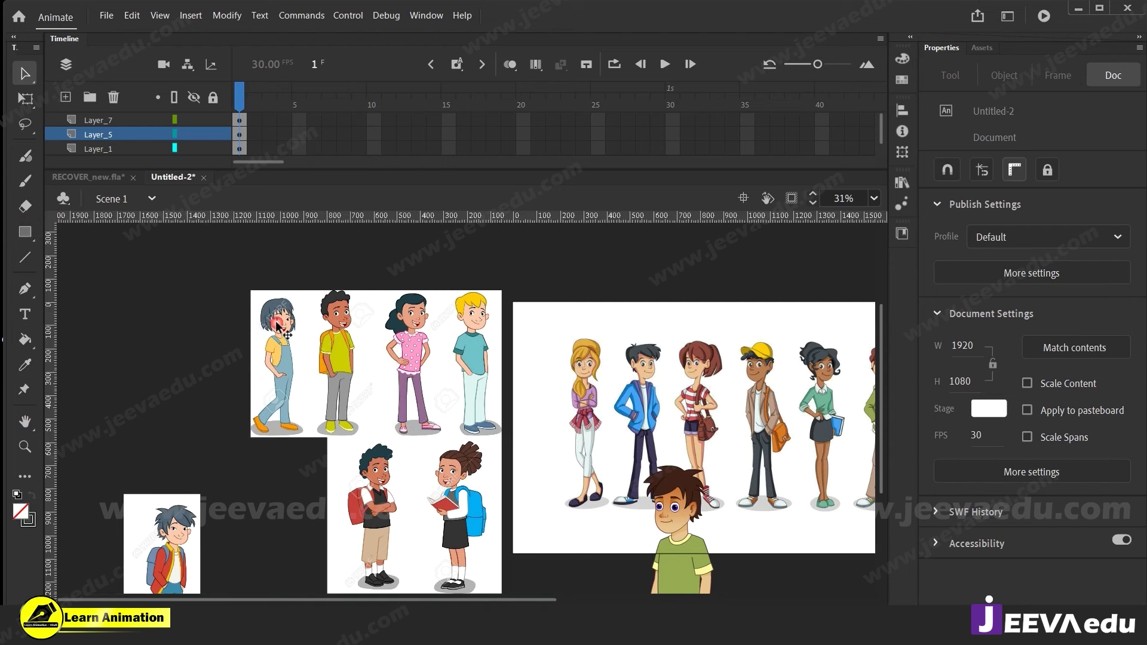
pyautogui.click(25, 232)
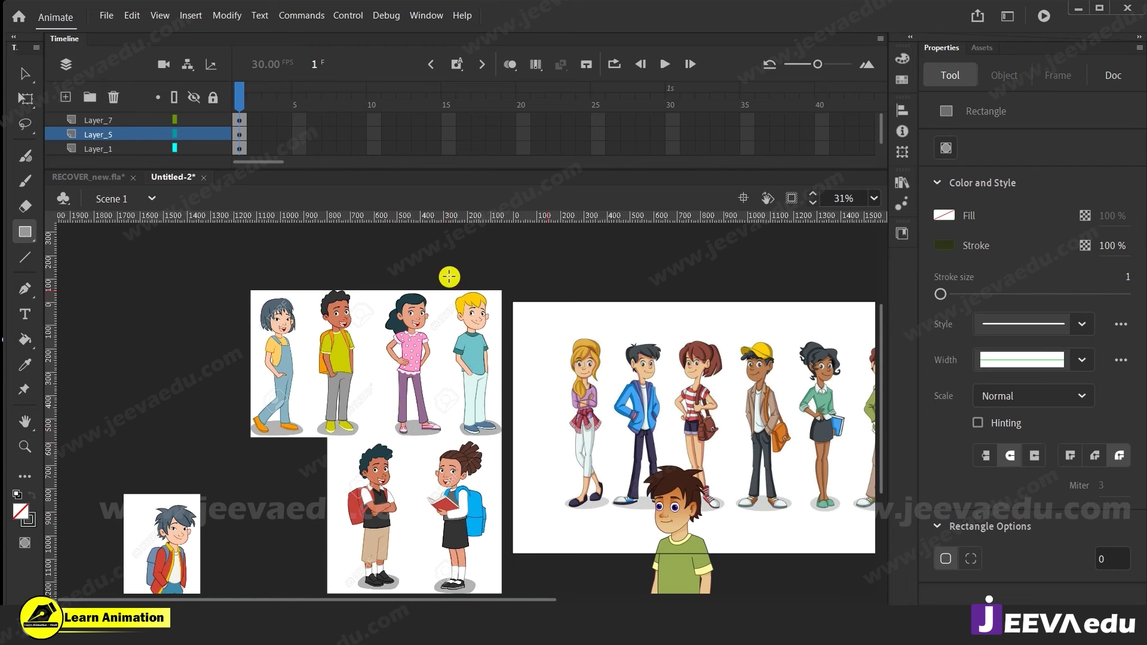
pyautogui.moveTo(483, 380); pyautogui.dragTo(503, 388)
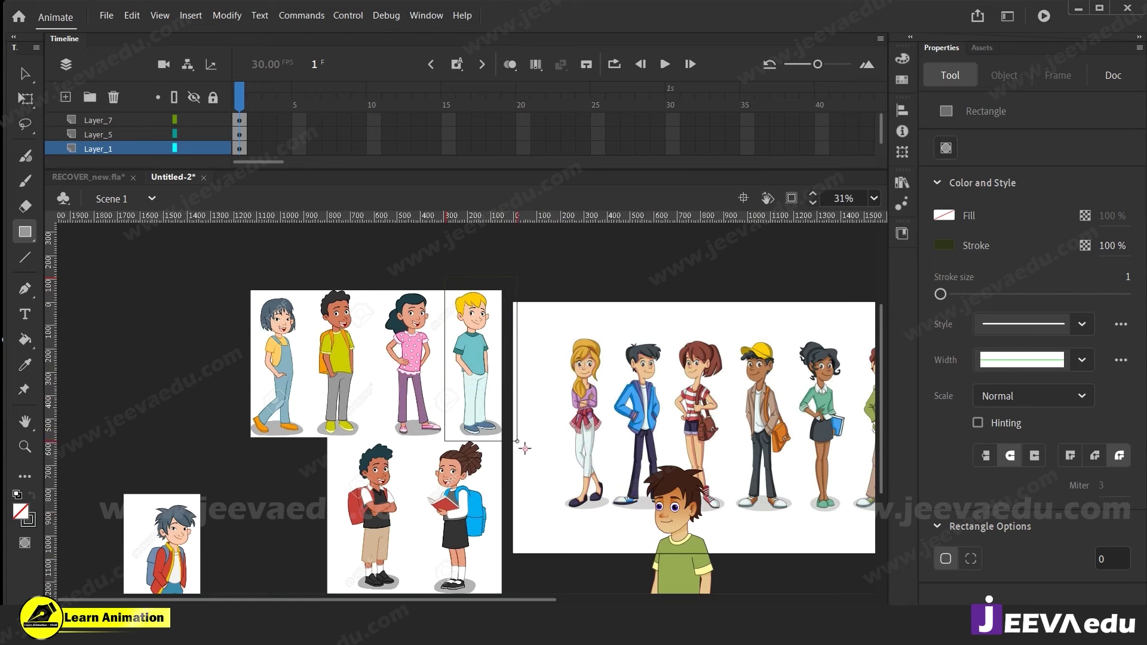
# Move the blond boy's section beside the schoolchildren sheet and delete the rest of the sheet
pyautogui.press('v')
pyautogui.click(481, 397)
pyautogui.moveTo(481, 398)
pyautogui.mouseDown()
pyautogui.moveTo(125, 433)
pyautogui.moveTo(143, 423)
pyautogui.mouseUp()
pyautogui.click(313, 395)
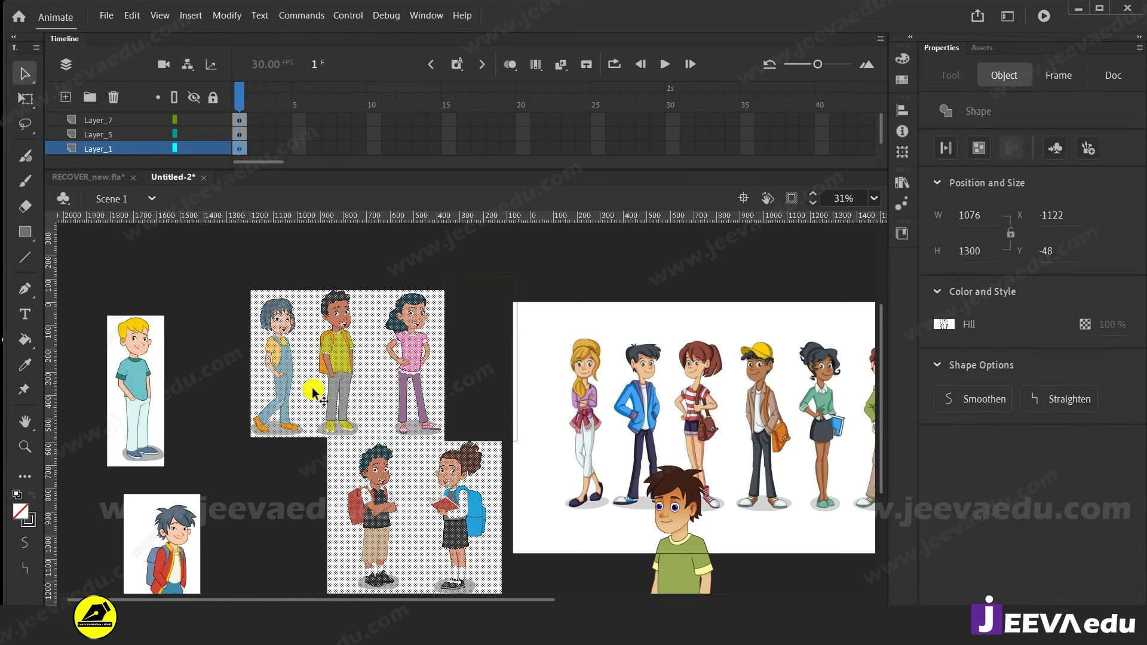
pyautogui.press('Delete')
# Break apart the bitmap of six teenagers on the stage and move it left, partly off the stage
pyautogui.hscroll(5, 627, 466)
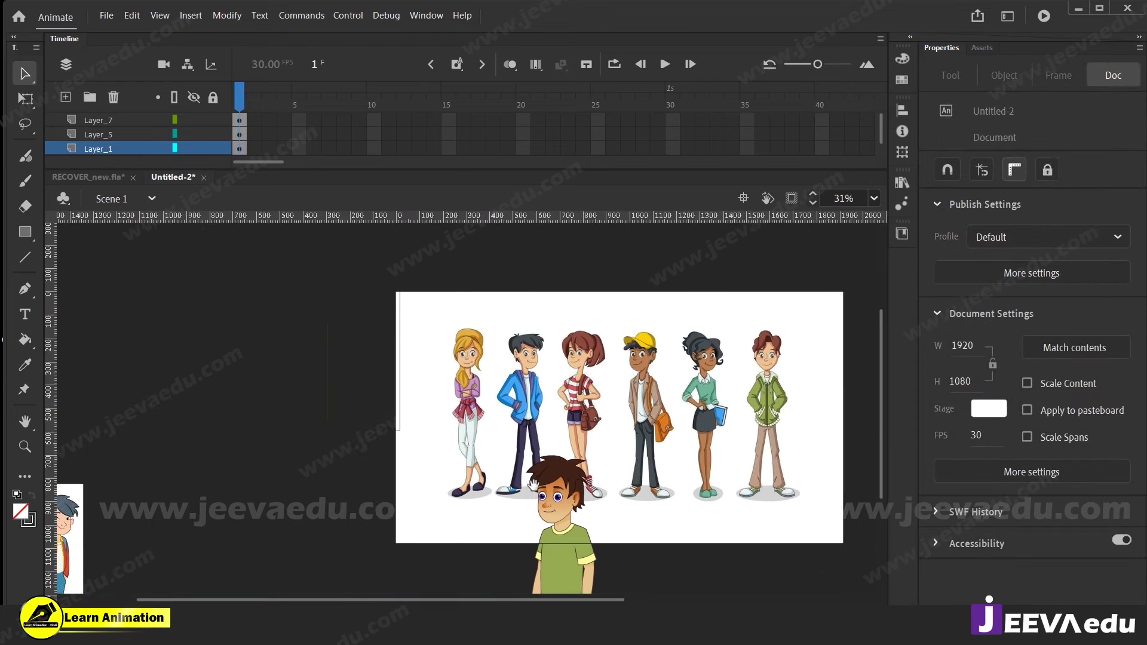
pyautogui.click(603, 430)
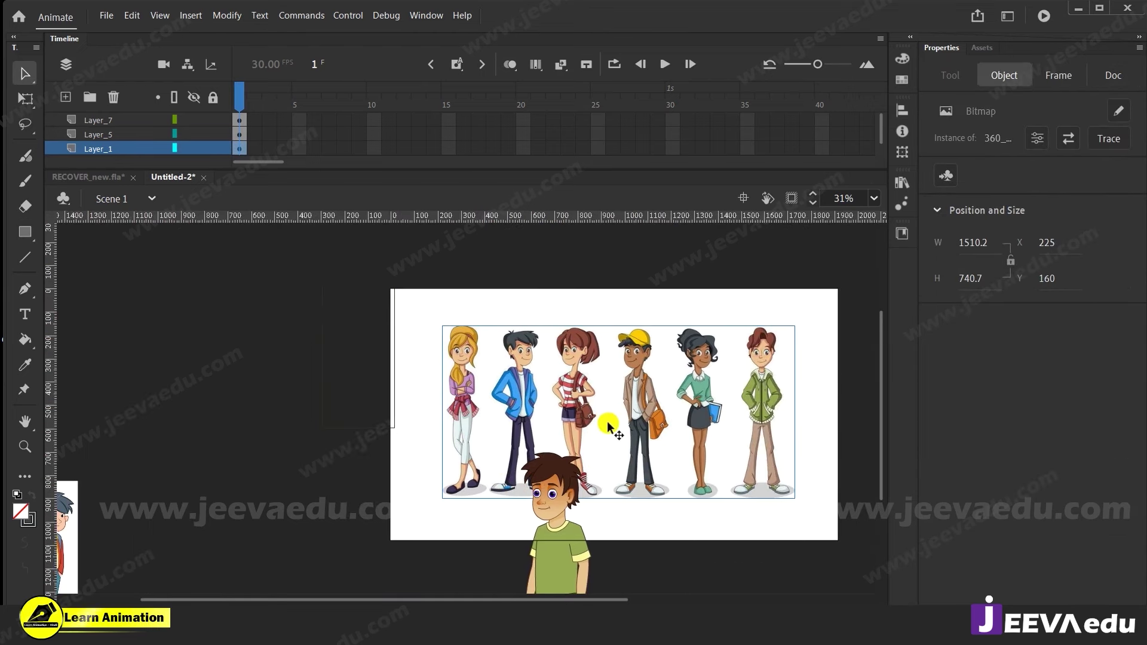
pyautogui.hotkey('ctrl', 'b')
pyautogui.moveTo(608, 426); pyautogui.dragTo(376, 399)
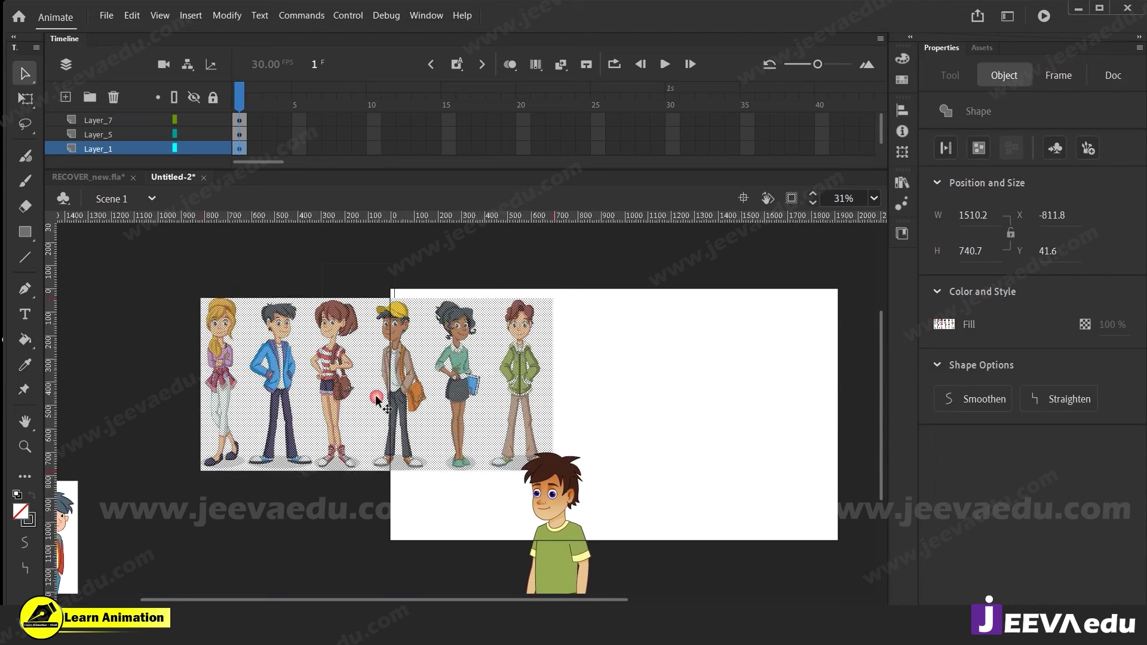
# Delete the leftover rectangle outline above the teenagers' image
pyautogui.click(326, 270)
pyautogui.doubleClick(322, 265)
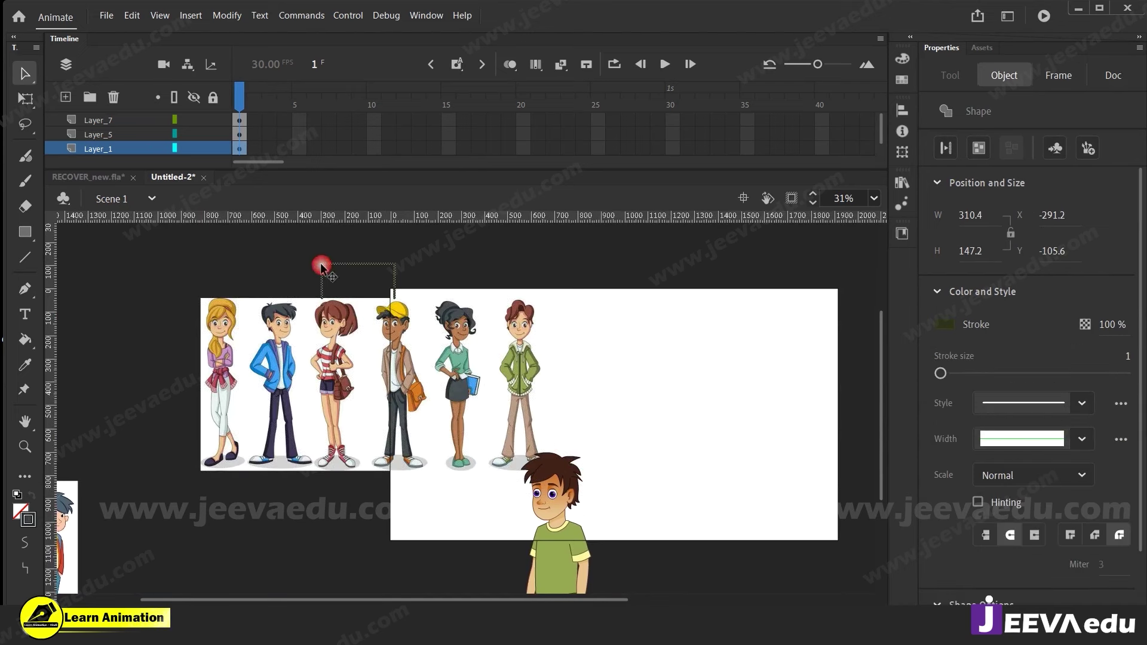
pyautogui.press('Delete')
# Outline the teenager in the yellow cap with a rectangle, move his section right across the stage, and group it
pyautogui.click(25, 233)
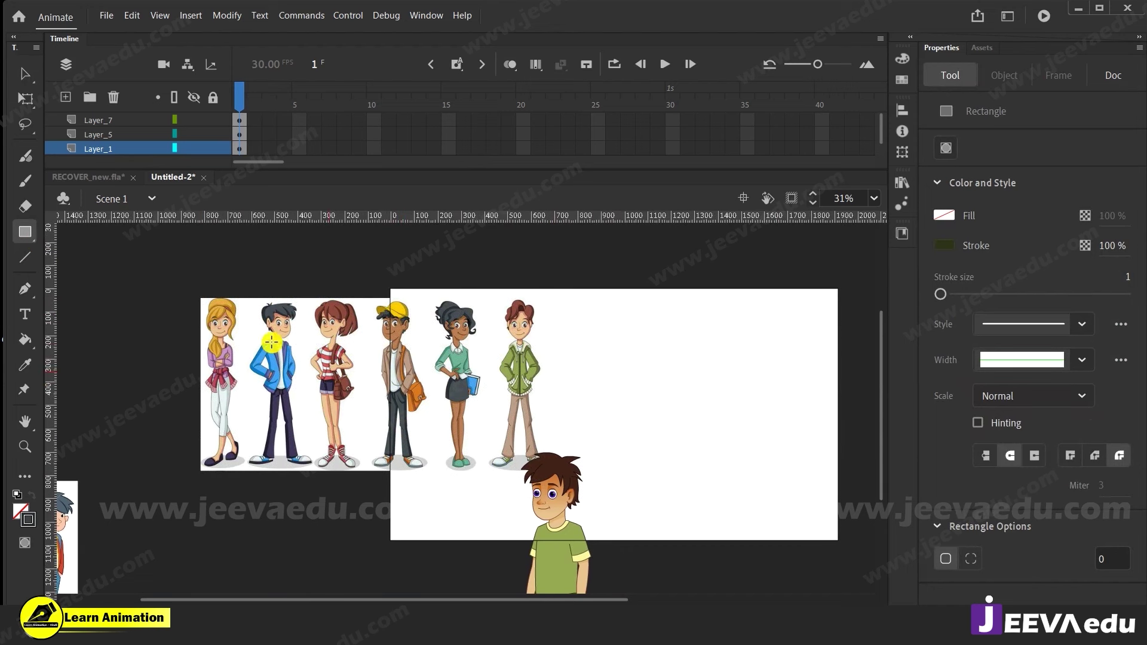
pyautogui.moveTo(364, 289); pyautogui.dragTo(434, 483)
pyautogui.press('v')
pyautogui.click(387, 413)
pyautogui.moveTo(387, 413); pyautogui.dragTo(644, 381)
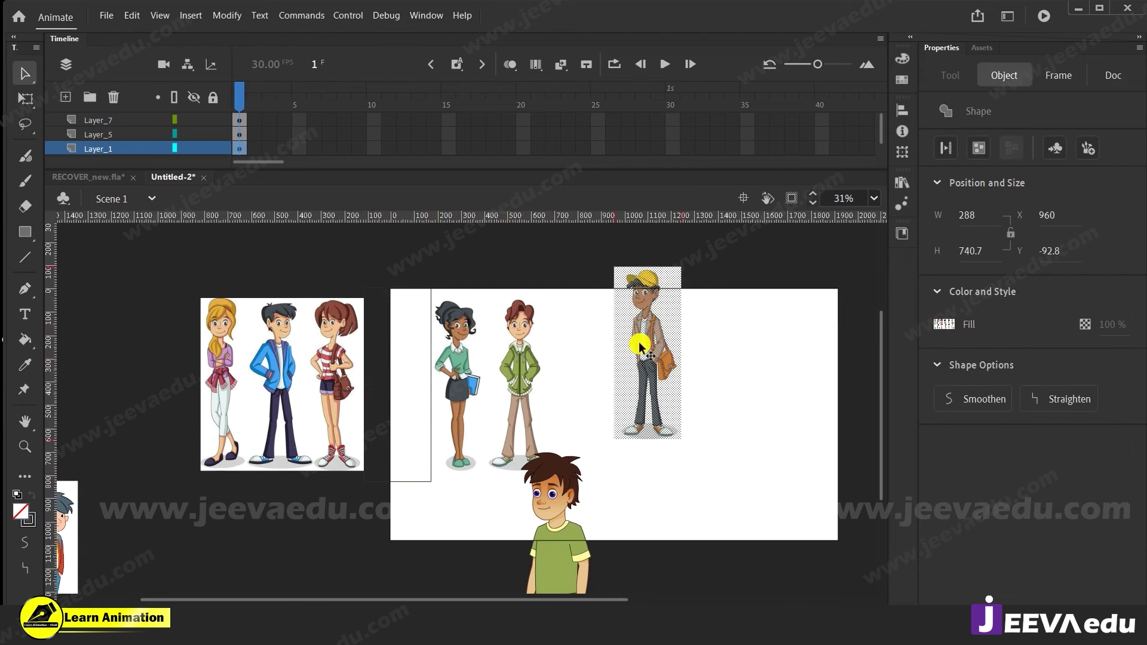
pyautogui.hotkey('ctrl', 'g')
# Group the backpack boy's section and the blond boy's section as two separate groups
pyautogui.press('z')
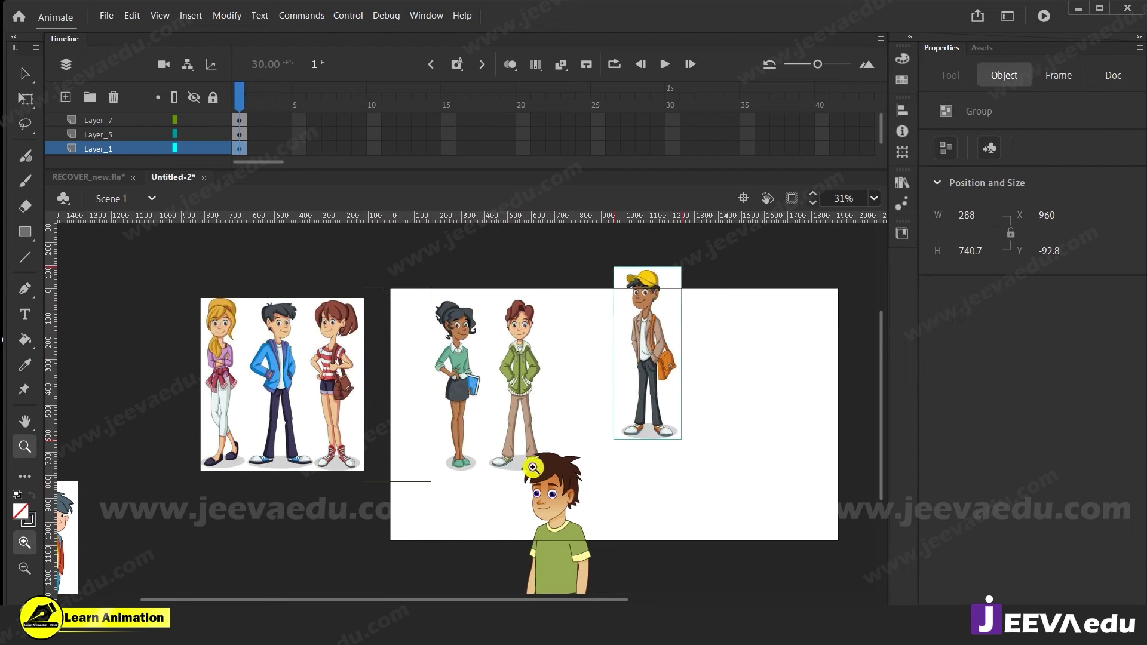
pyautogui.keyDown('alt'); pyautogui.click(506, 463); pyautogui.keyUp('alt')
pyautogui.press('v')
pyautogui.click(198, 469)
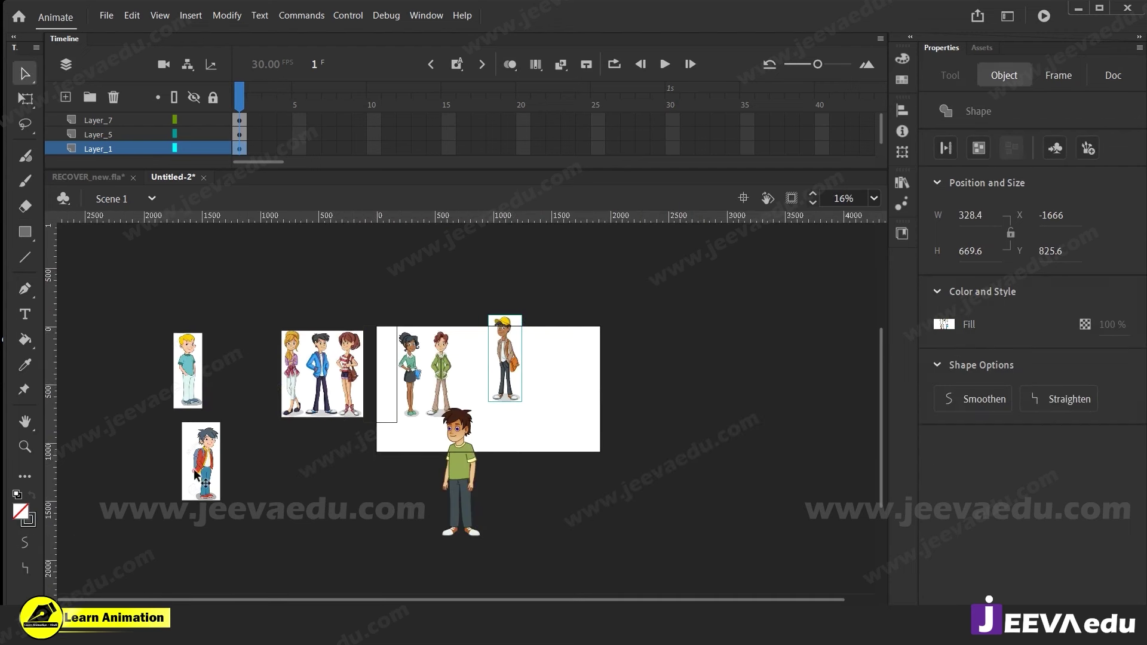
pyautogui.hotkey('ctrl', 'g')
pyautogui.click(190, 393)
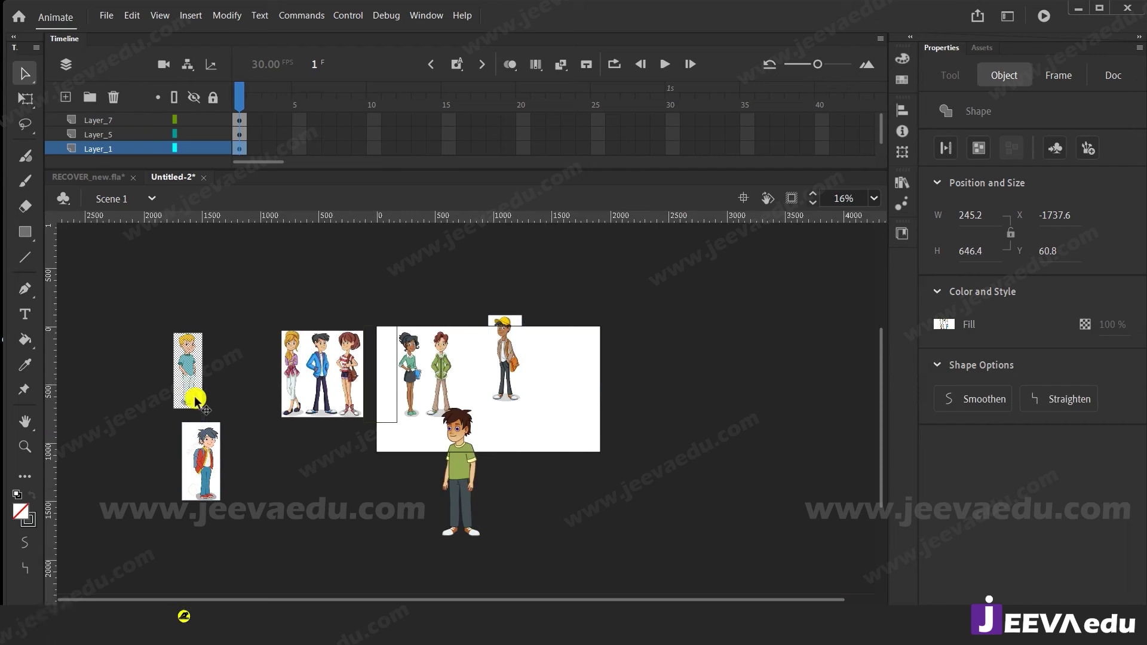
pyautogui.hotkey('ctrl', 'g')
# Cut the three grouped reference characters and delete all remaining artwork on Layer_1
pyautogui.keyDown('shift'); pyautogui.click(210, 459); pyautogui.keyUp('shift')
pyautogui.keyDown('shift'); pyautogui.click(504, 359); pyautogui.keyUp('shift')
pyautogui.press('Delete')
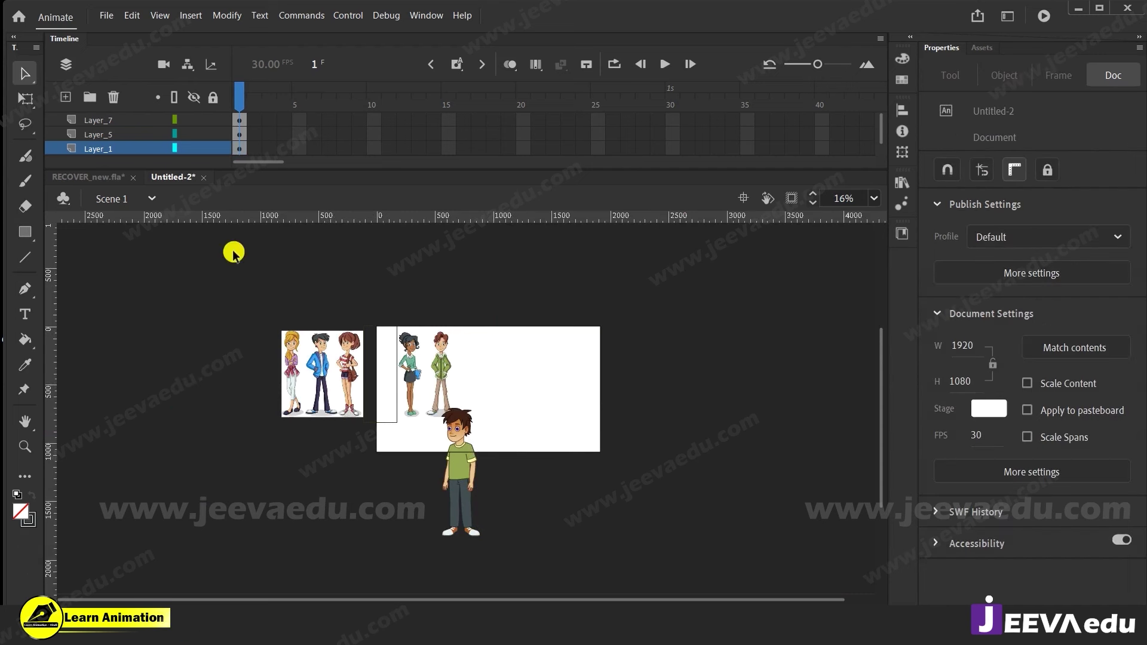
pyautogui.click(239, 150)
pyautogui.press('Delete')
# Move the green-shirted boy onto the stage and paste the three reference groups on Layer_7, with the blond boy at the stage's left edge
pyautogui.moveTo(459, 496)
pyautogui.mouseDown()
pyautogui.moveTo(543, 433)
pyautogui.moveTo(548, 412)
pyautogui.mouseUp()
pyautogui.hotkey('ctrl', 'shift', 'v')
pyautogui.click(478, 420)
pyautogui.click(392, 388)
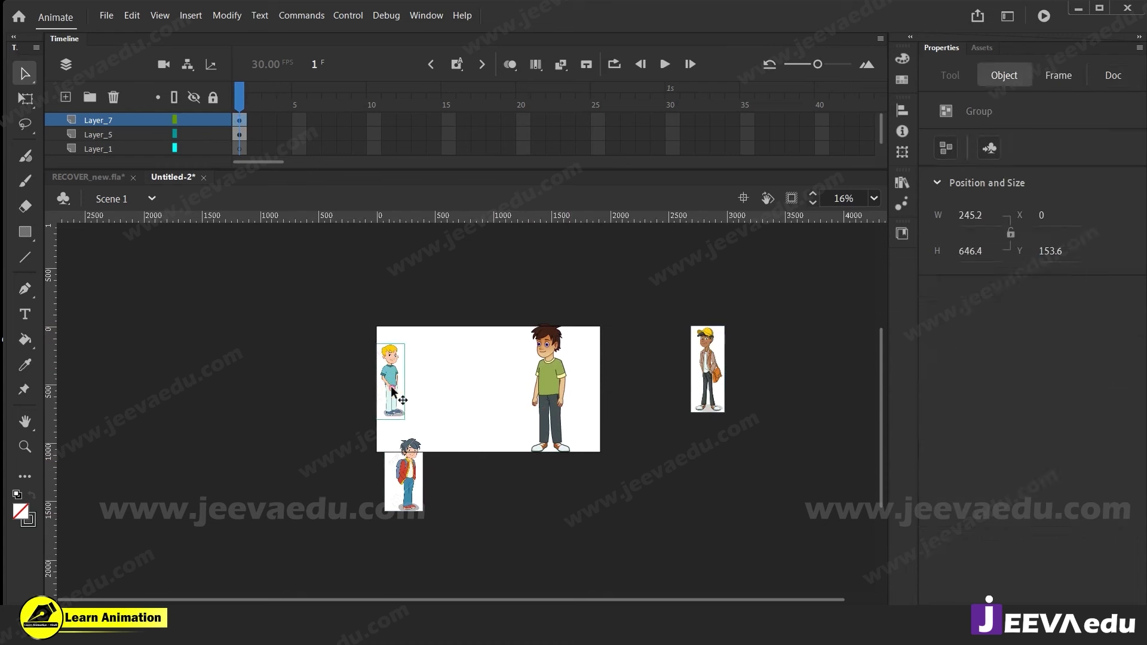
# Enlarge the blond boy and the backpack boy and stand them side by side on the stage
pyautogui.press('q')
pyautogui.moveTo(407, 343)
pyautogui.mouseDown()
pyautogui.moveTo(416, 323)
pyautogui.moveTo(413, 361)
pyautogui.mouseUp()
pyautogui.click(398, 480)
pyautogui.moveTo(399, 484); pyautogui.dragTo(444, 407)
pyautogui.moveTo(466, 357); pyautogui.dragTo(474, 343)
pyautogui.moveTo(460, 388); pyautogui.dragTo(461, 382)
pyautogui.moveTo(474, 338); pyautogui.dragTo(478, 332)
pyautogui.moveTo(455, 384); pyautogui.dragTo(453, 385)
# Move the yellow-capped teenager between the backpack boy and the green-shirted boy and enlarge him to about 383 × 984
pyautogui.click(708, 397)
pyautogui.moveTo(708, 397); pyautogui.dragTo(499, 421)
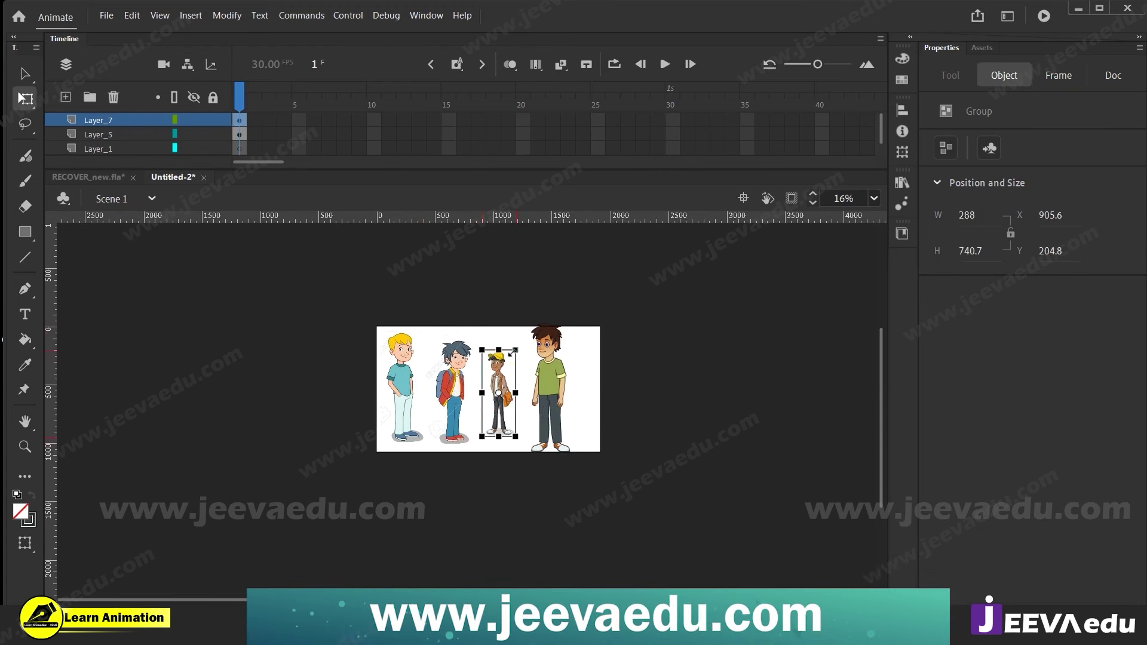
pyautogui.moveTo(513, 352); pyautogui.dragTo(520, 336)
# Shift the blond boy to the stage's left edge and enlarge him slightly
pyautogui.press('z')
pyautogui.click(473, 377)
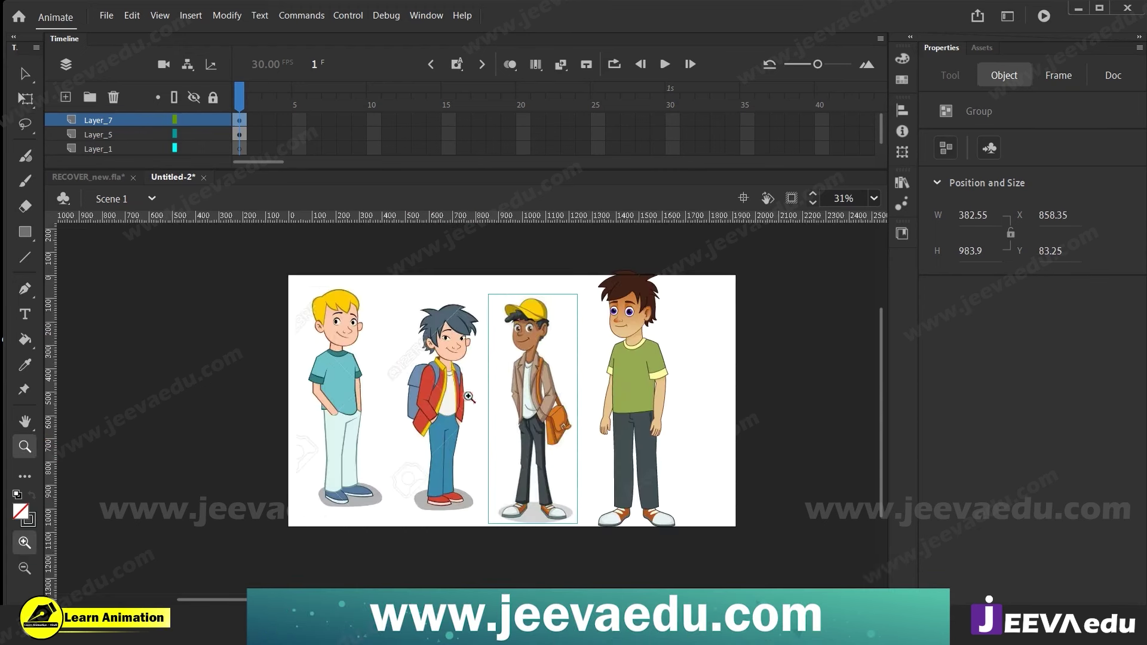
pyautogui.press('v')
pyautogui.moveTo(332, 439); pyautogui.dragTo(341, 414)
pyautogui.moveTo(341, 414); pyautogui.dragTo(343, 414)
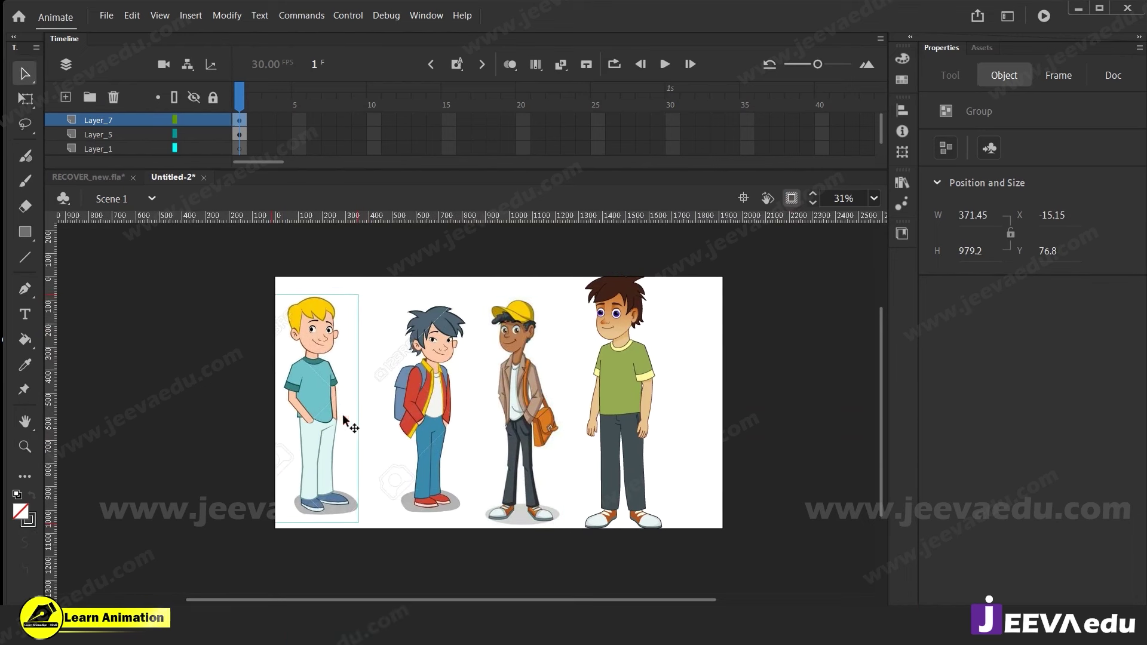
pyautogui.press('q')
pyautogui.moveTo(358, 291); pyautogui.dragTo(361, 283)
pyautogui.moveTo(328, 365); pyautogui.dragTo(328, 364)
# Enlarge the backpack boy to nearly the blond boy's height and move him closer to the blond boy
pyautogui.click(449, 396)
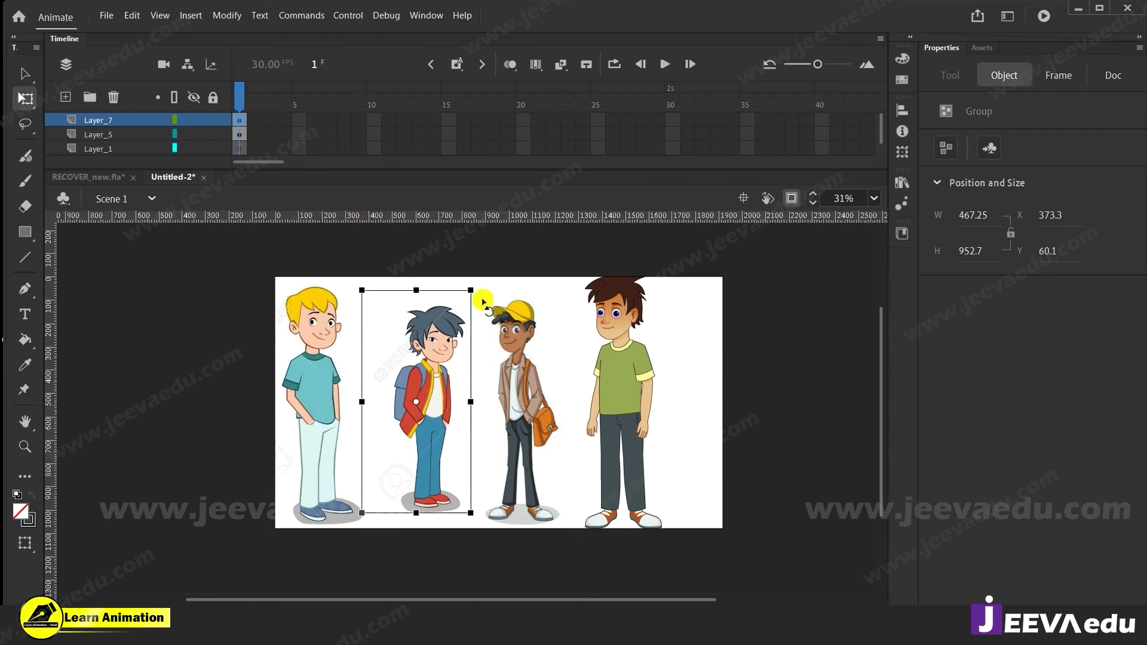
pyautogui.moveTo(470, 291); pyautogui.dragTo(484, 267)
pyautogui.moveTo(454, 376); pyautogui.dragTo(427, 389)
# Resize the yellow-capped teenager to match the other references and move him next to the backpack boy
pyautogui.click(536, 409)
pyautogui.moveTo(565, 296)
pyautogui.mouseDown()
pyautogui.moveTo(569, 273)
pyautogui.moveTo(553, 296)
pyautogui.moveTo(556, 285)
pyautogui.mouseUp()
pyautogui.moveTo(530, 397); pyautogui.dragTo(498, 396)
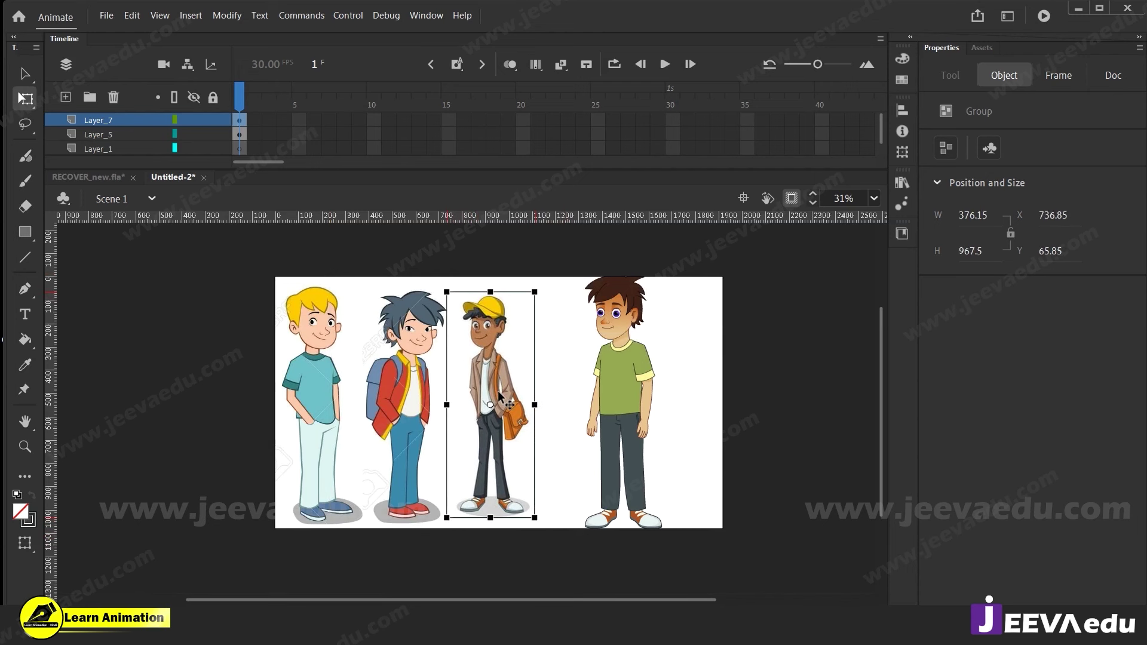
pyautogui.moveTo(534, 295); pyautogui.dragTo(537, 289)
pyautogui.moveTo(499, 386); pyautogui.dragTo(503, 387)
# Scale the green-shirted boy down to the reference characters' height and move him slightly left
pyautogui.click(623, 387)
pyautogui.moveTo(663, 269); pyautogui.dragTo(658, 282)
pyautogui.moveTo(628, 389); pyautogui.dragTo(616, 389)
# Select all four characters and move them right together to center the lineup on the stage
pyautogui.moveTo(230, 284); pyautogui.dragTo(716, 532)
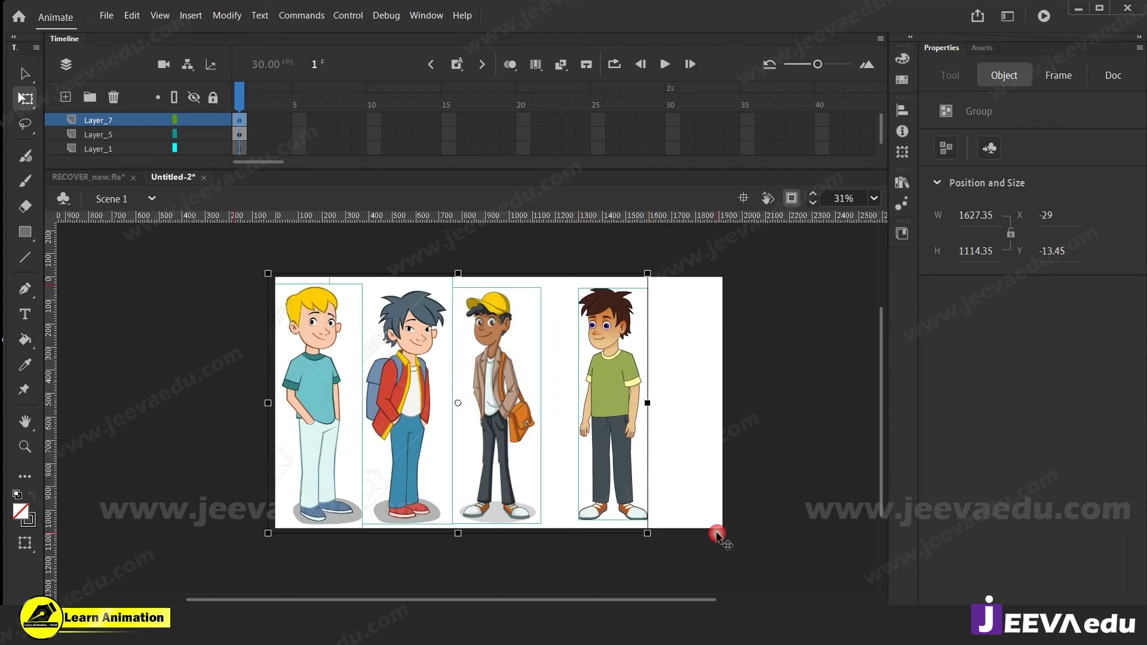
pyautogui.click(610, 461)
pyautogui.moveTo(240, 260); pyautogui.dragTo(755, 542)
pyautogui.moveTo(602, 433); pyautogui.dragTo(622, 430)
pyautogui.click(806, 471)
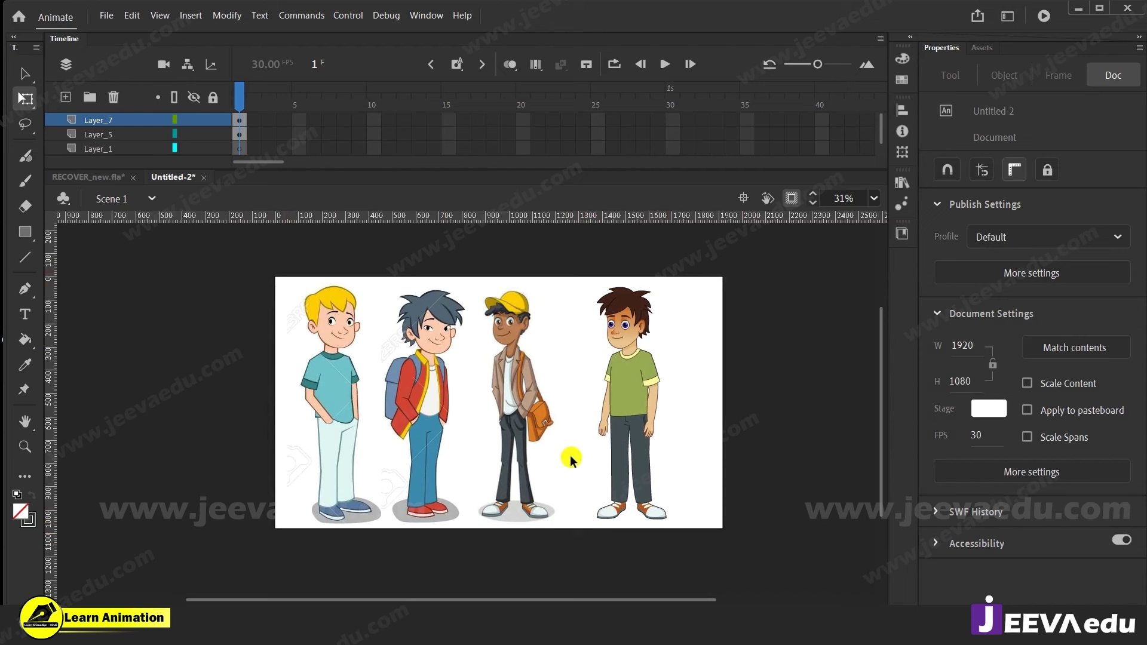
# Compare the green-shirted boy's proportions and shading with the three reference characters in an enlarged view with the panels hidden
pyautogui.press('z')
pyautogui.click(568, 396)
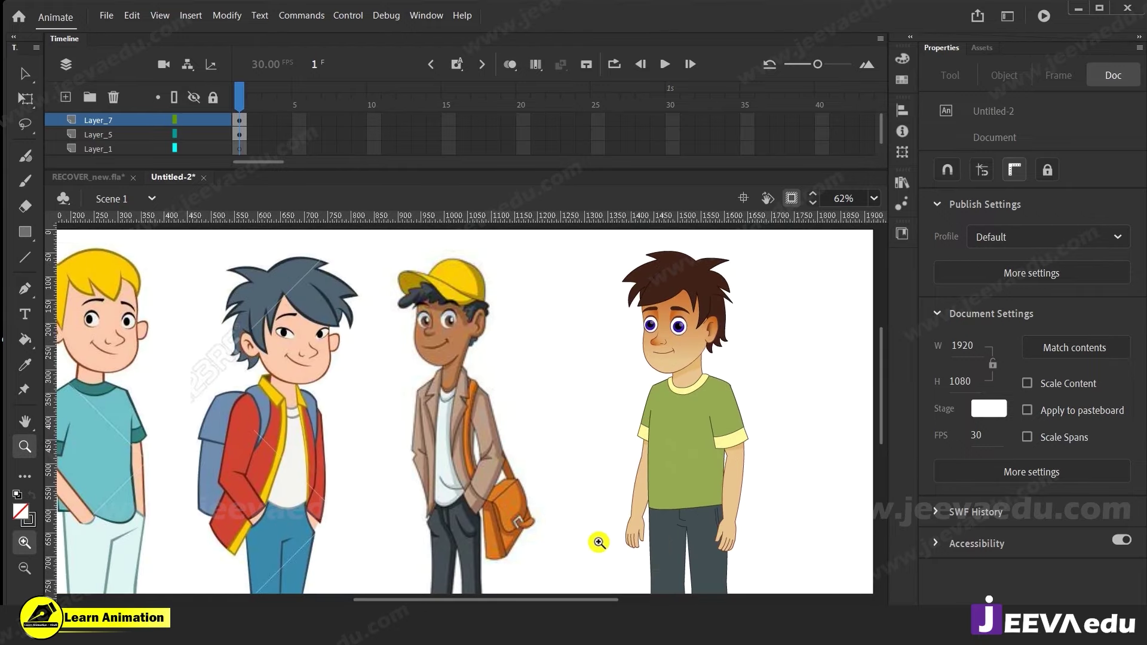
pyautogui.press('F4')
pyautogui.moveTo(537, 331); pyautogui.dragTo(784, 342)
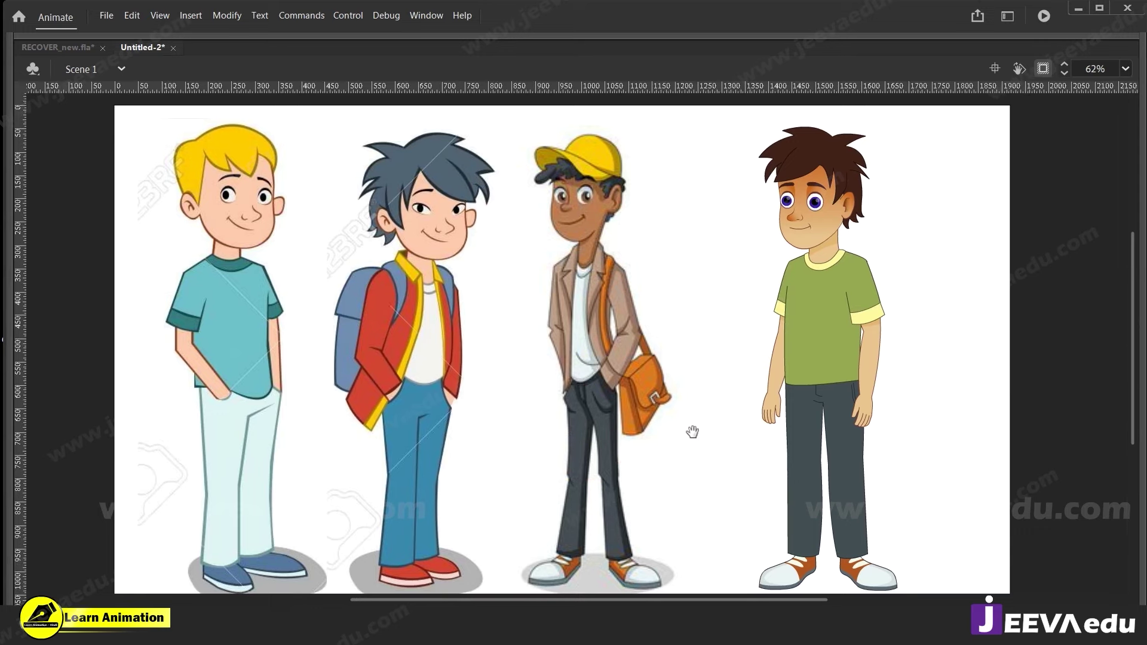
pyautogui.moveTo(691, 435); pyautogui.dragTo(693, 429)
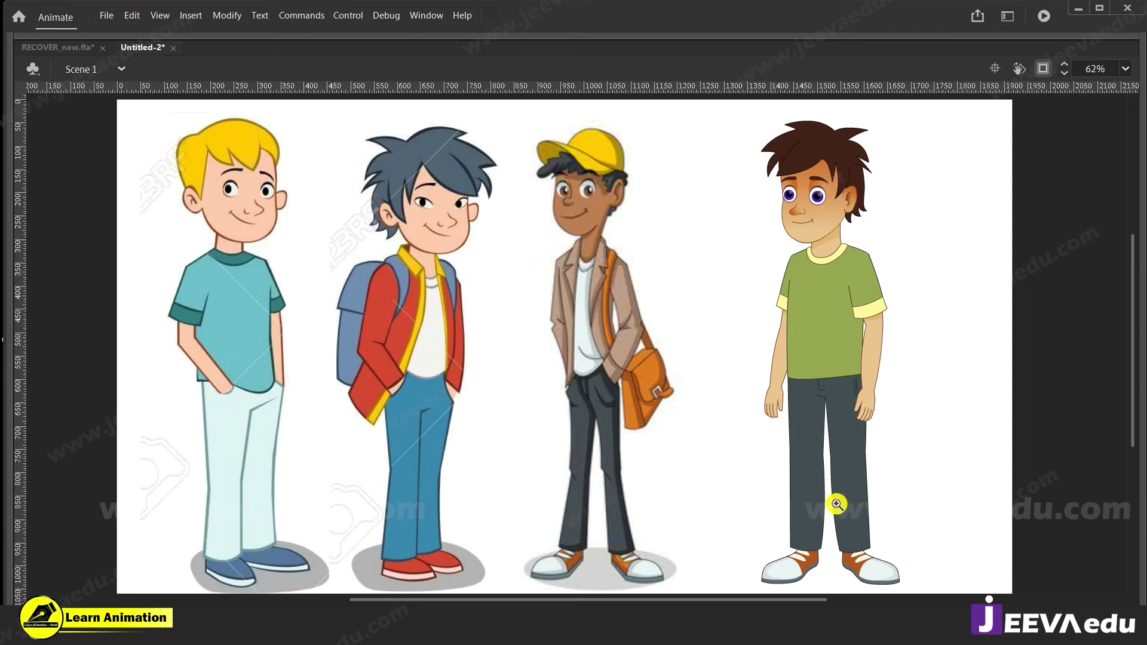
pyautogui.scroll(-2, 660, 490)
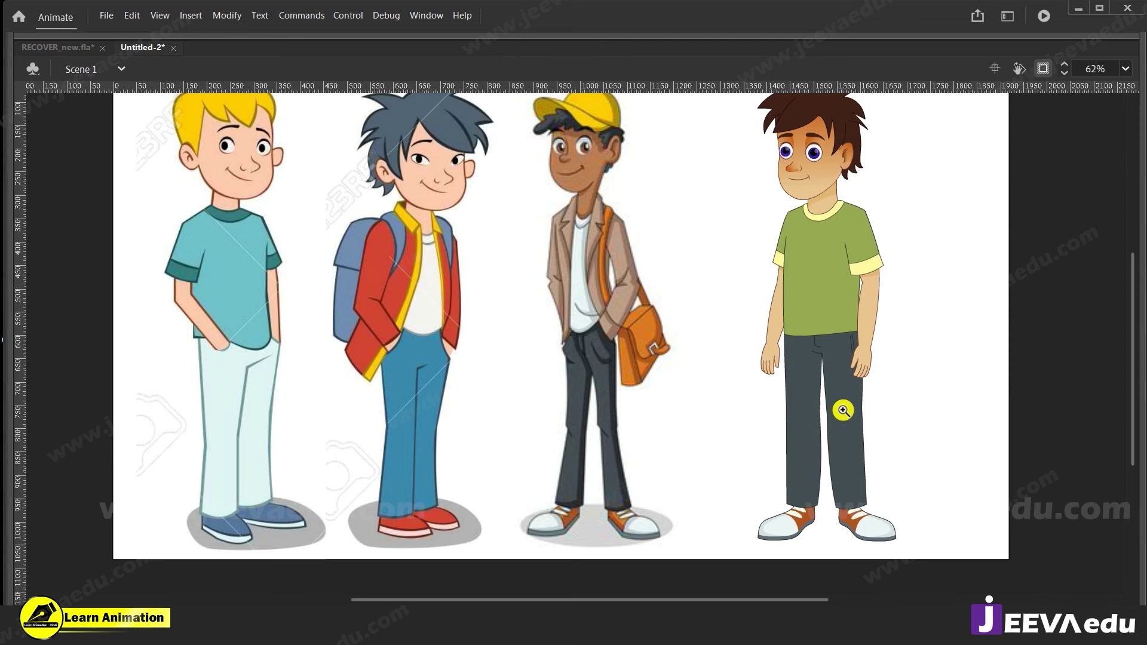
# Reshape the green shirt's body inside its nested group by pulling both lower corners outward and curving the hem downward
pyautogui.click(810, 347)
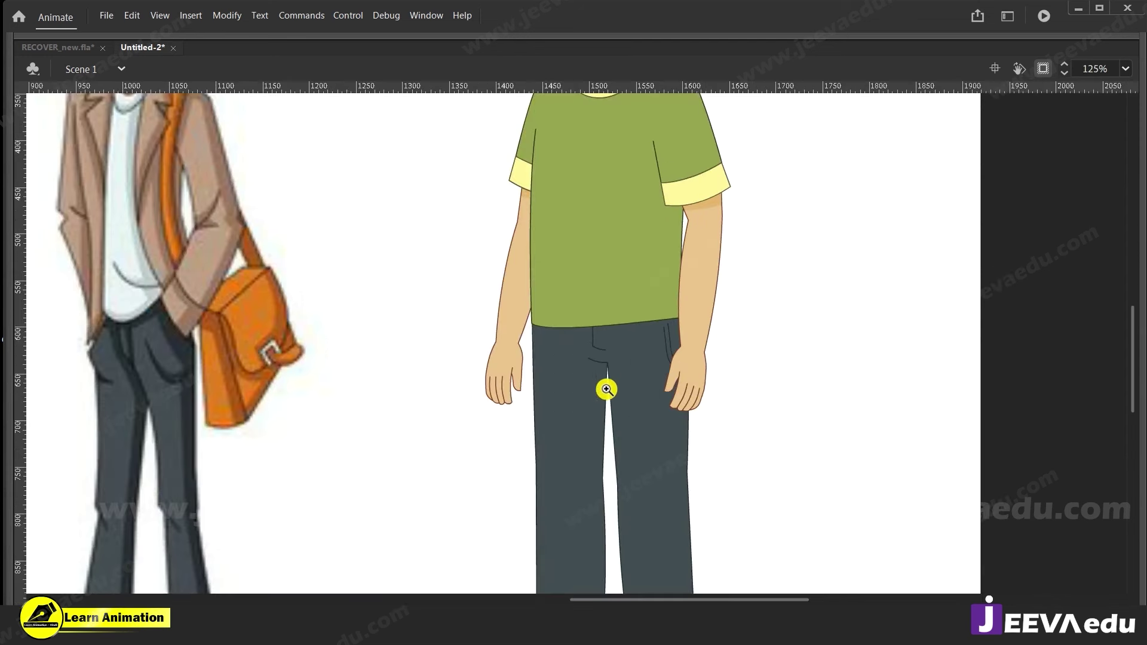
pyautogui.doubleClick(558, 284)
pyautogui.doubleClick(559, 285)
pyautogui.doubleClick(559, 285)
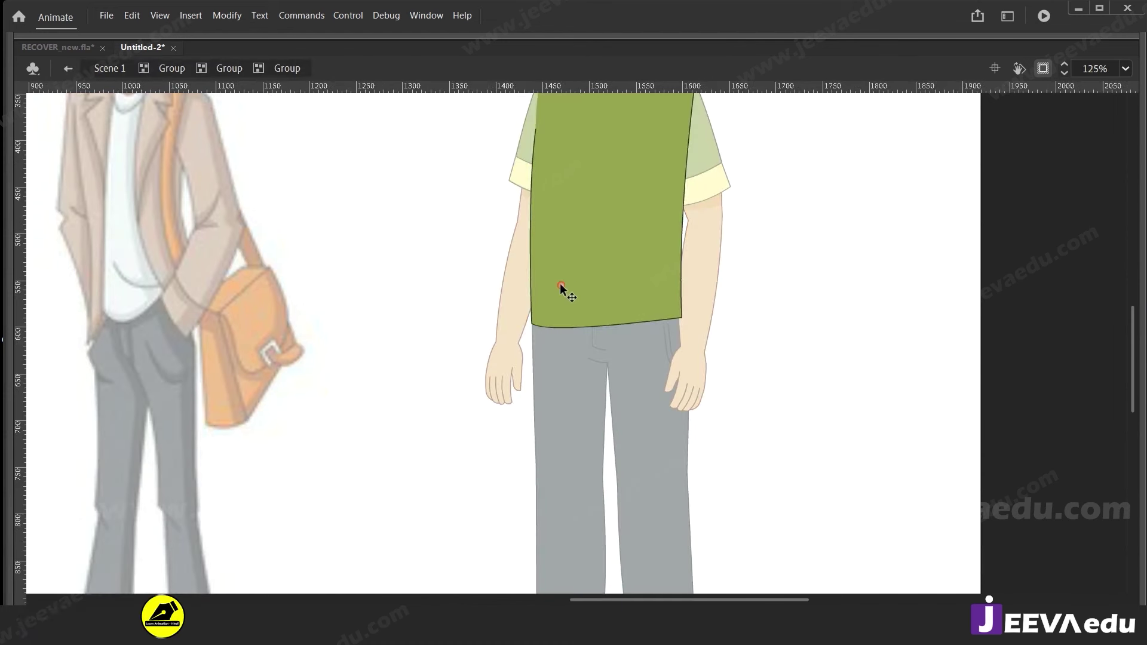
pyautogui.doubleClick(547, 316)
pyautogui.click(532, 328)
pyautogui.moveTo(532, 323); pyautogui.dragTo(527, 326)
pyautogui.moveTo(681, 318); pyautogui.dragTo(694, 343)
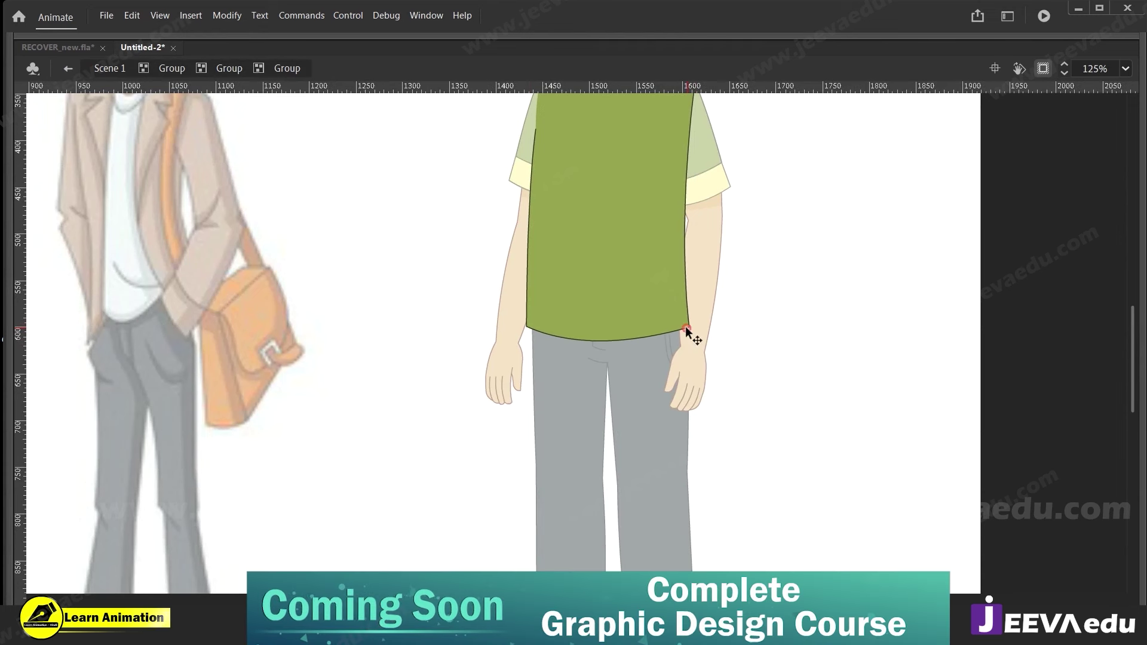
pyautogui.click(686, 328)
pyautogui.moveTo(528, 260); pyautogui.dragTo(532, 262)
pyautogui.doubleClick(465, 267)
pyautogui.doubleClick(465, 267)
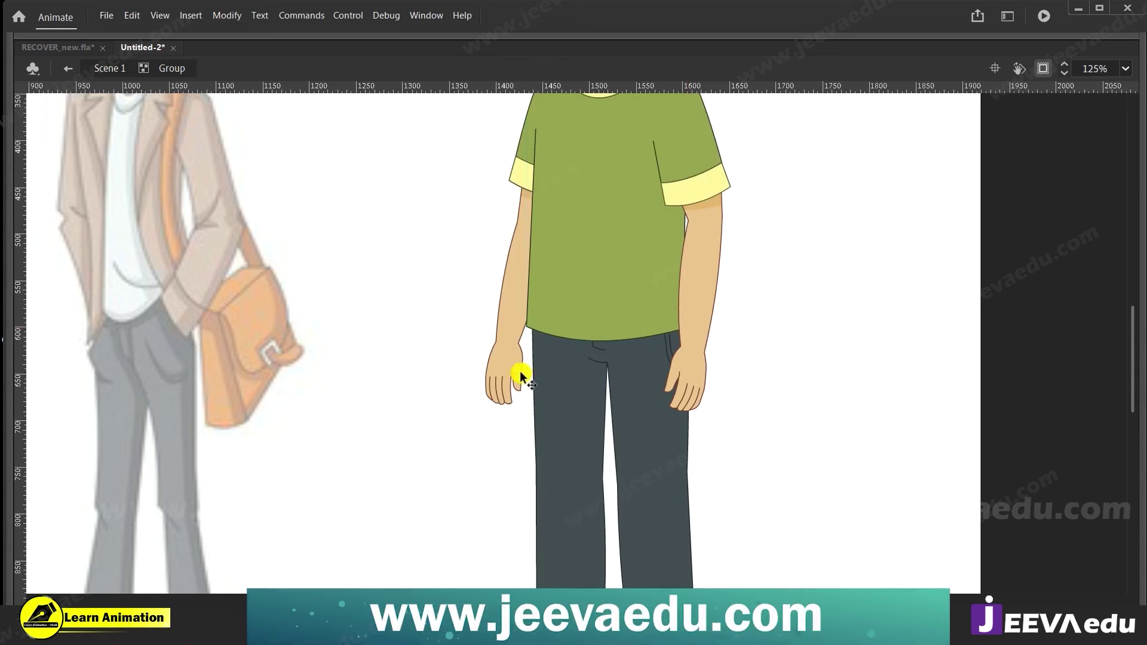
# Open the green shirt's body shape for editing again and bring back the hidden panels
pyautogui.keyDown('ctrl'); pyautogui.keyDown('alt'); pyautogui.click(532, 359); pyautogui.keyUp('alt'); pyautogui.keyUp('ctrl')
pyautogui.keyDown('ctrl'); pyautogui.keyDown('alt'); pyautogui.click(538, 361); pyautogui.keyUp('alt'); pyautogui.keyUp('ctrl')
pyautogui.keyDown('ctrl'); pyautogui.click(637, 335); pyautogui.keyUp('ctrl')
pyautogui.moveTo(631, 363)
pyautogui.mouseDown()
pyautogui.moveTo(663, 366)
pyautogui.moveTo(648, 374)
pyautogui.mouseUp()
pyautogui.press('z')
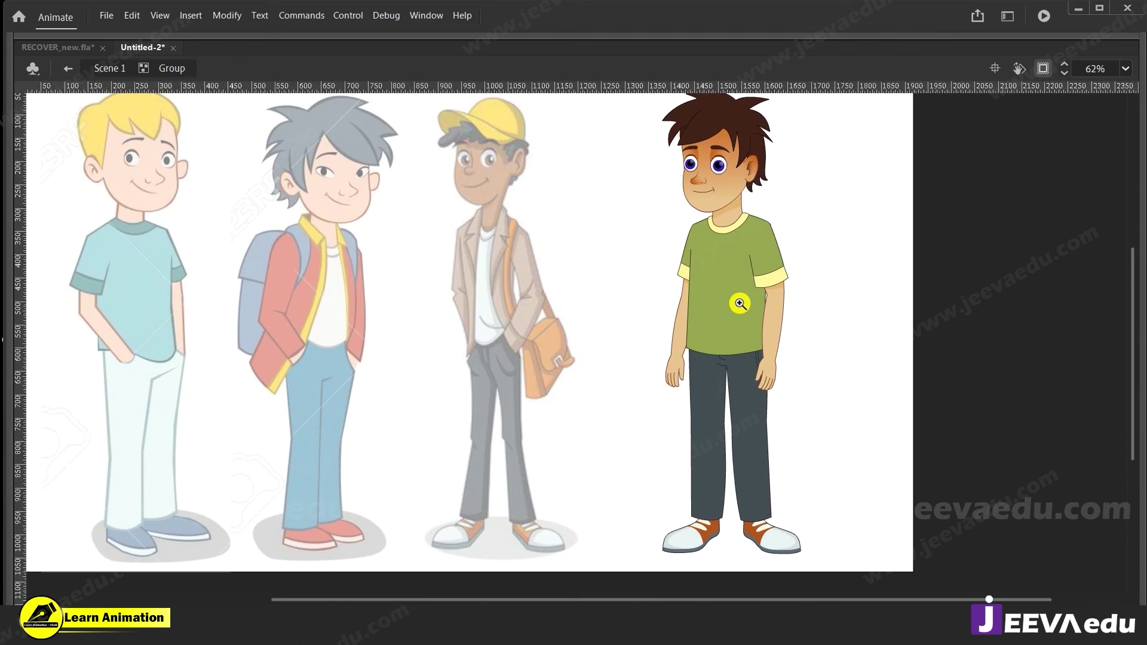
pyautogui.press('v')
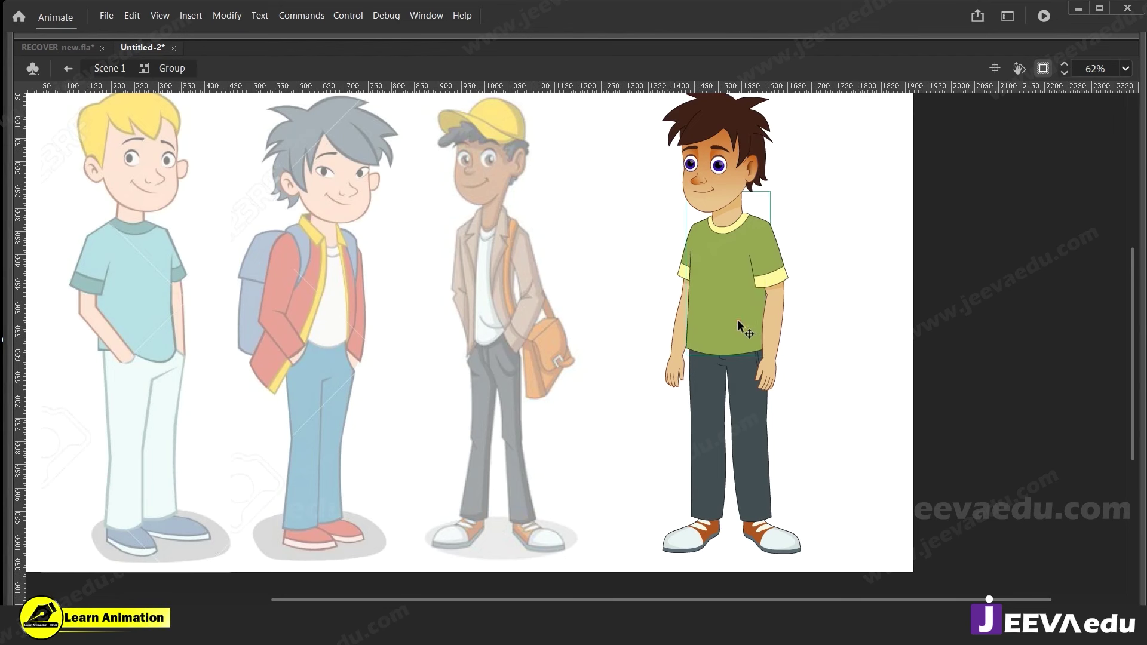
pyautogui.doubleClick(739, 324)
pyautogui.click(748, 327)
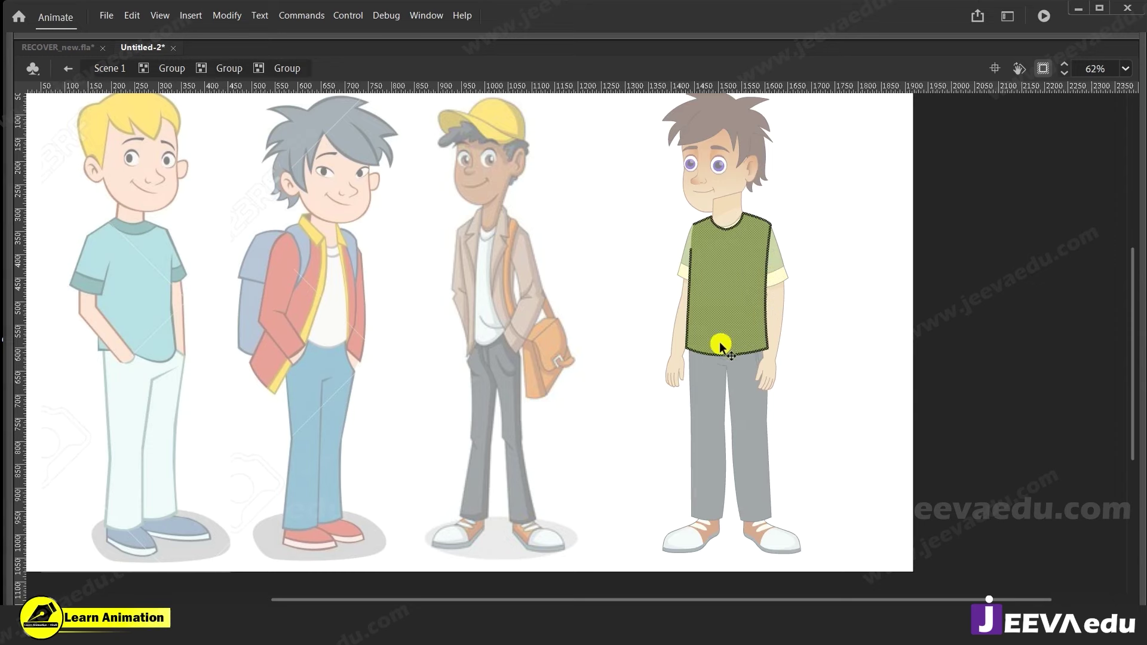
pyautogui.press('F4')
pyautogui.press('z')
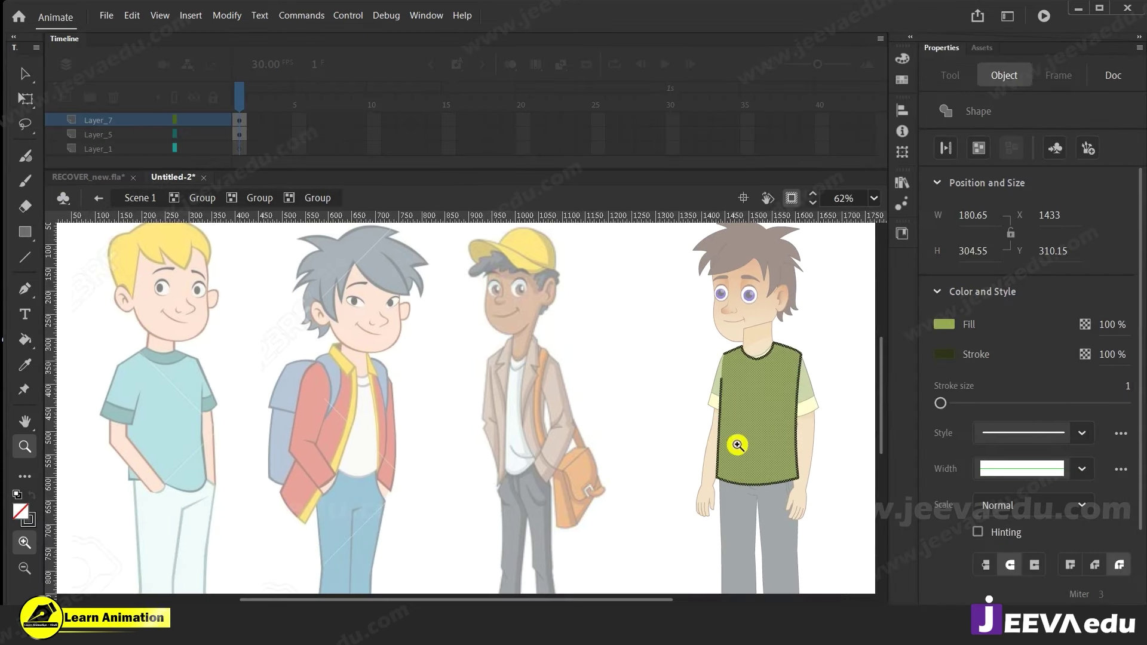
pyautogui.click(738, 445)
pyautogui.moveTo(657, 454); pyautogui.dragTo(692, 458)
pyautogui.press('v')
pyautogui.click(686, 455)
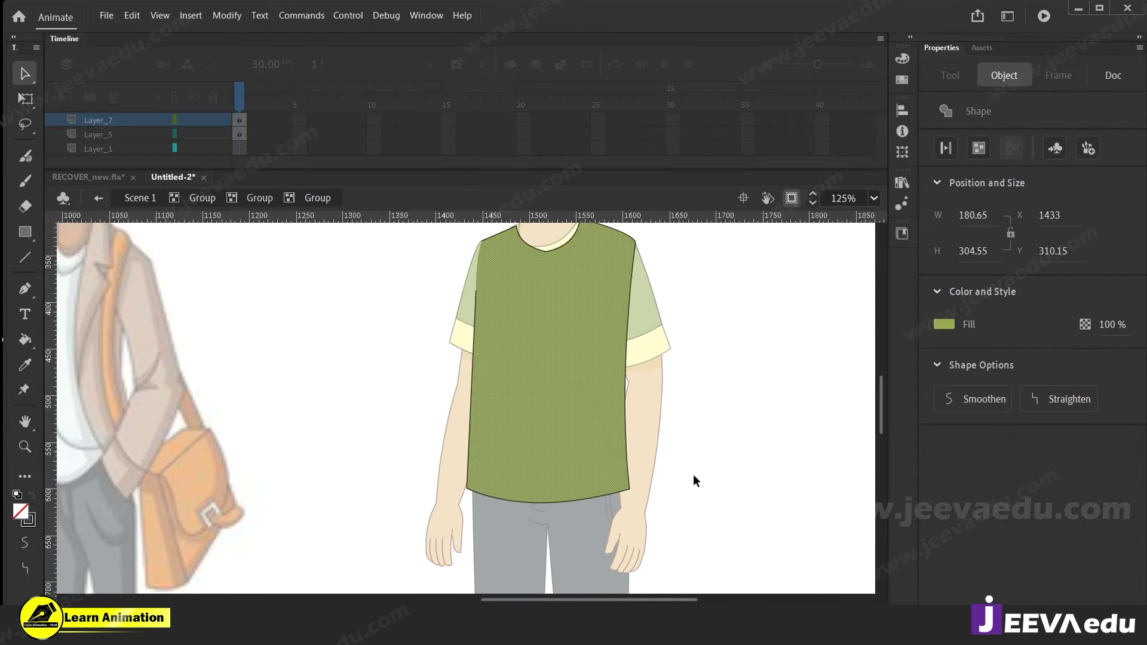
pyautogui.click(586, 430)
pyautogui.click(729, 424)
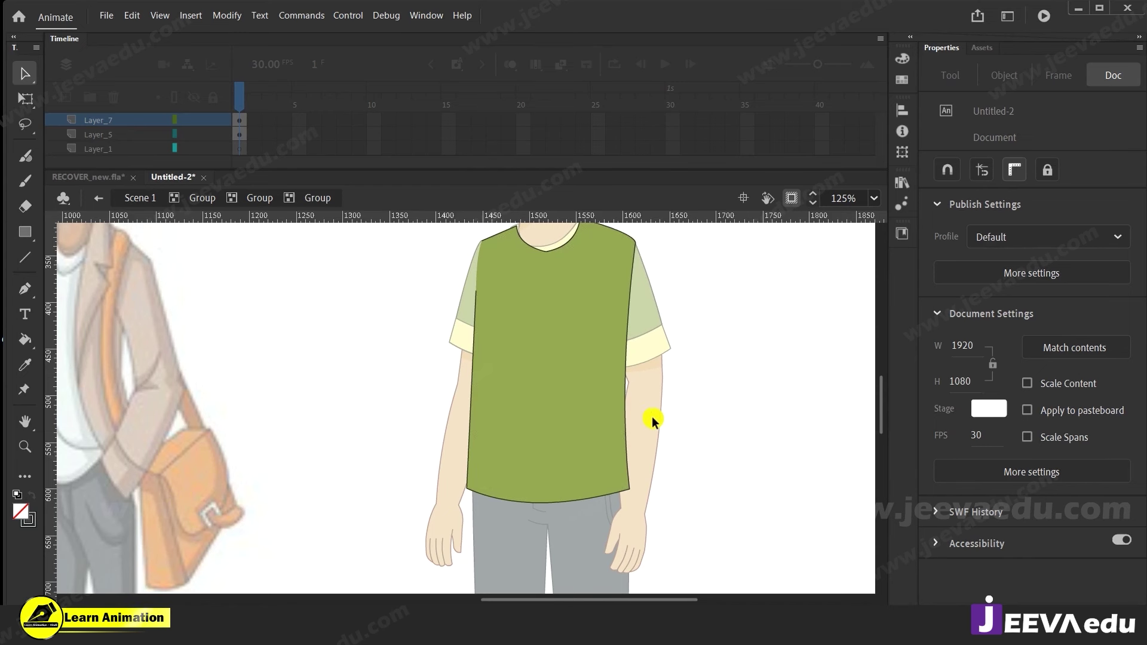
# Choose the Line tool and set its stroke color to red
pyautogui.press('n')
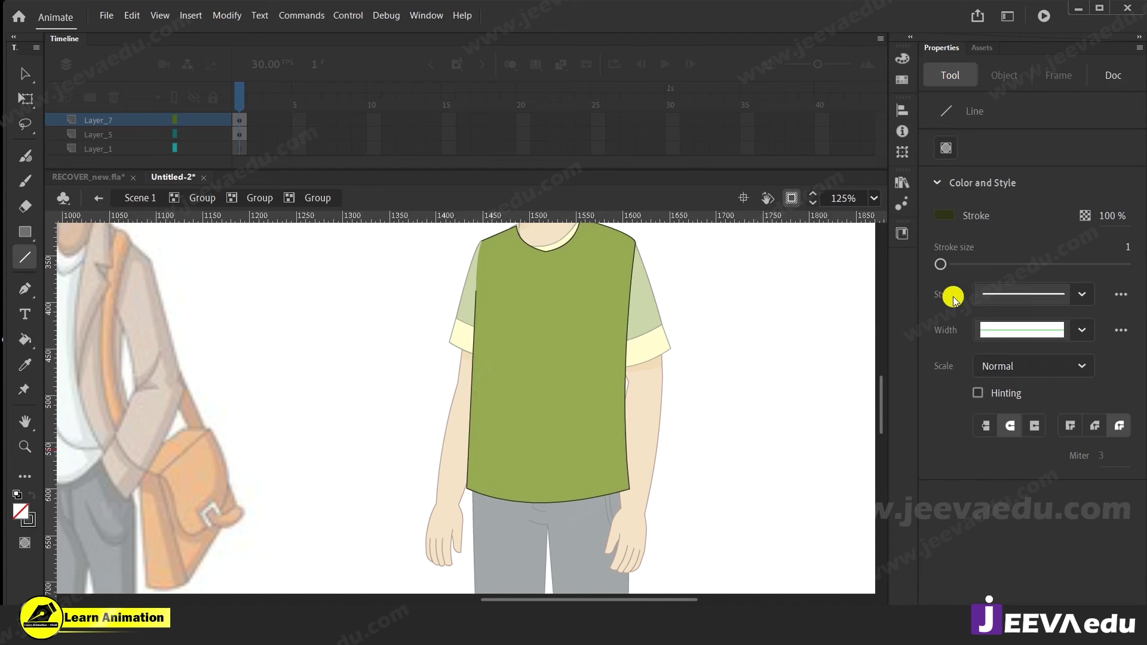
pyautogui.click(944, 215)
pyautogui.click(714, 320)
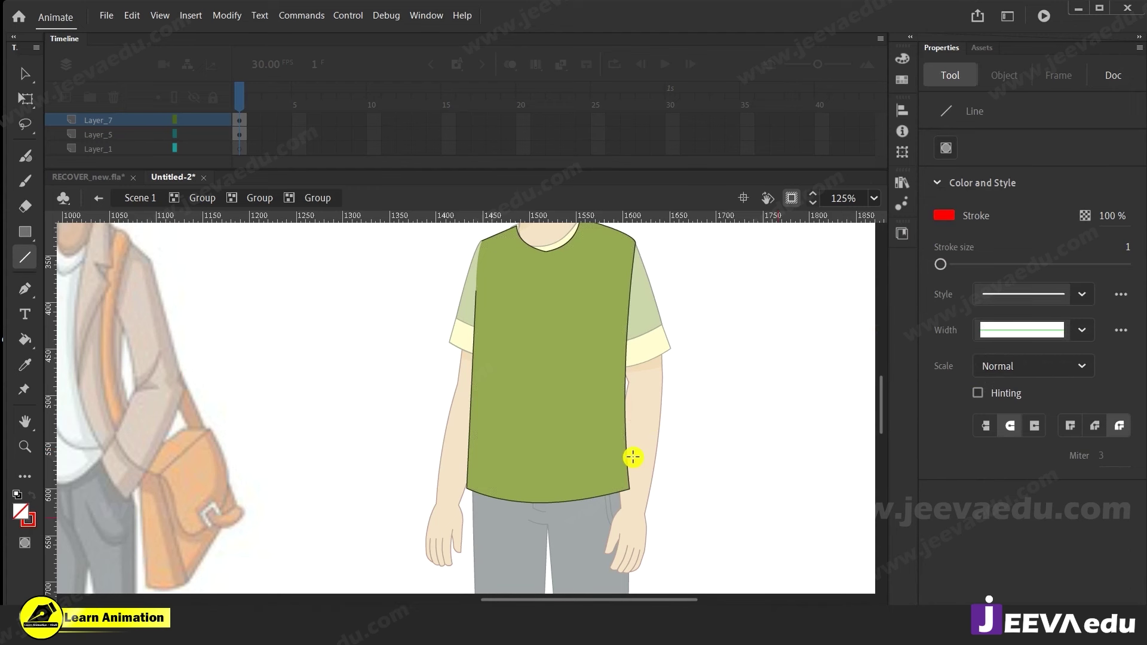
pyautogui.press('b')
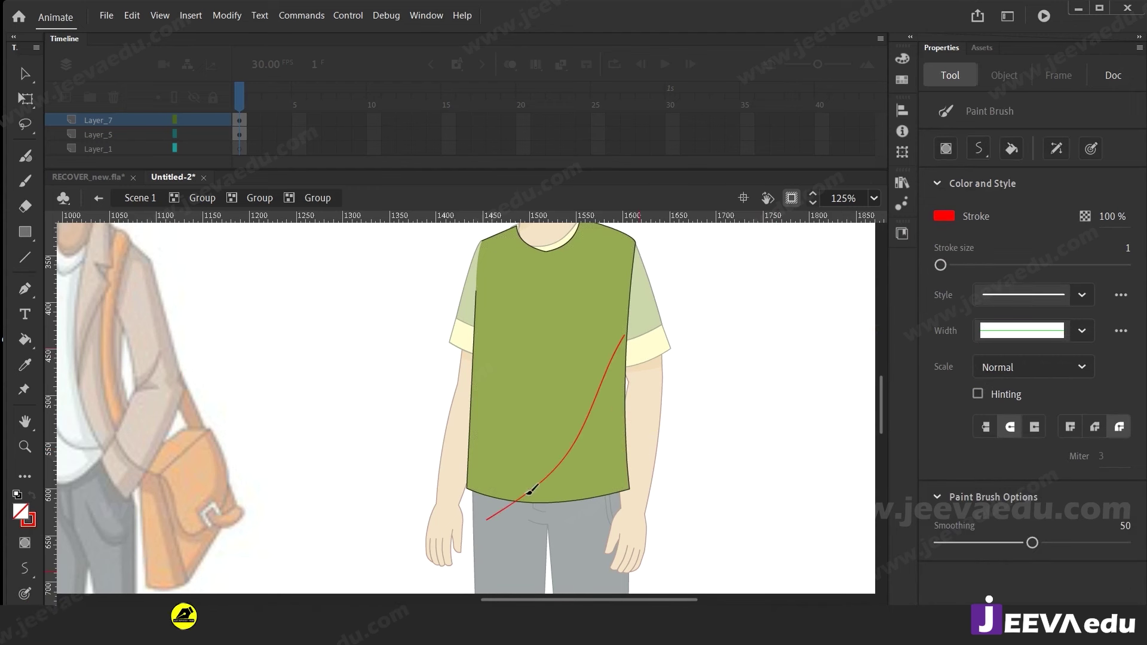
pyautogui.press('v')
pyautogui.moveTo(598, 390)
pyautogui.mouseDown()
pyautogui.moveTo(586, 412)
pyautogui.moveTo(597, 436)
pyautogui.mouseUp()
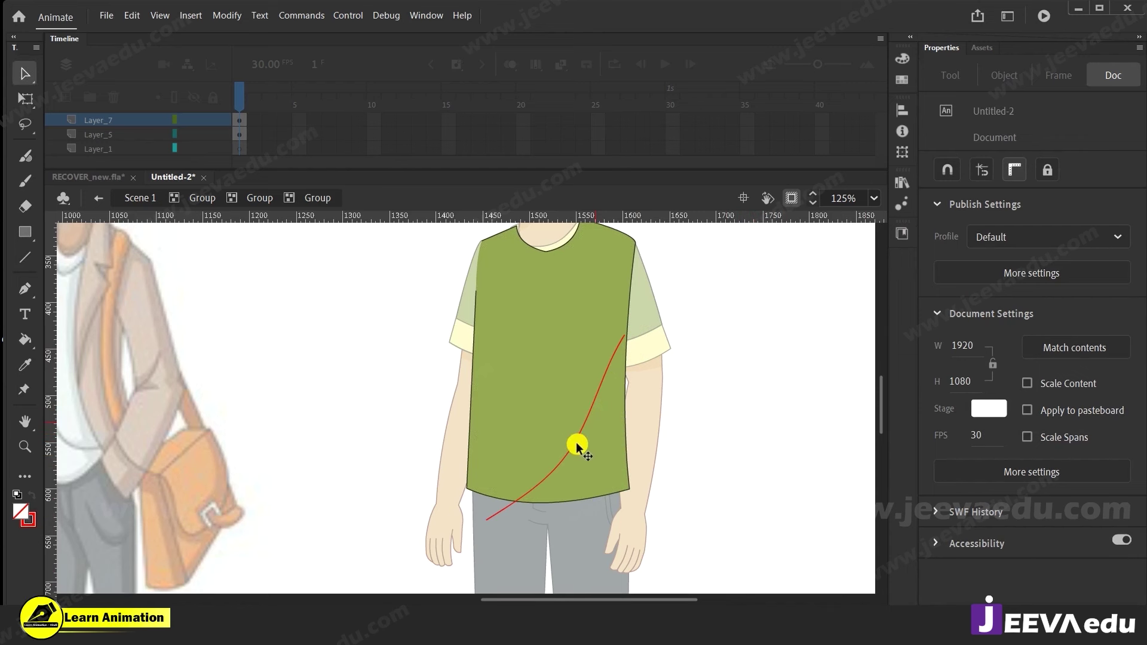
pyautogui.click(577, 447)
pyautogui.press('Delete')
# Draw a red line from the shirt's lower left hem to below the right sleeve and bend it into a shadow boundary
pyautogui.press('n')
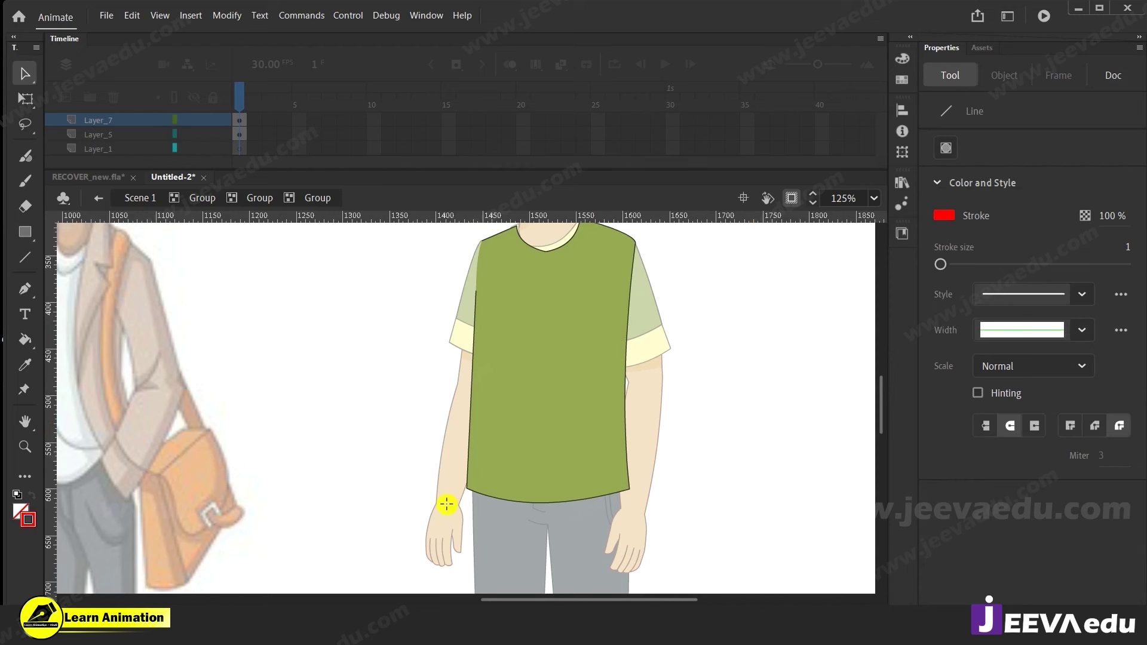
pyautogui.moveTo(629, 364); pyautogui.dragTo(650, 308)
pyautogui.press('v')
pyautogui.moveTo(573, 397); pyautogui.dragTo(603, 445)
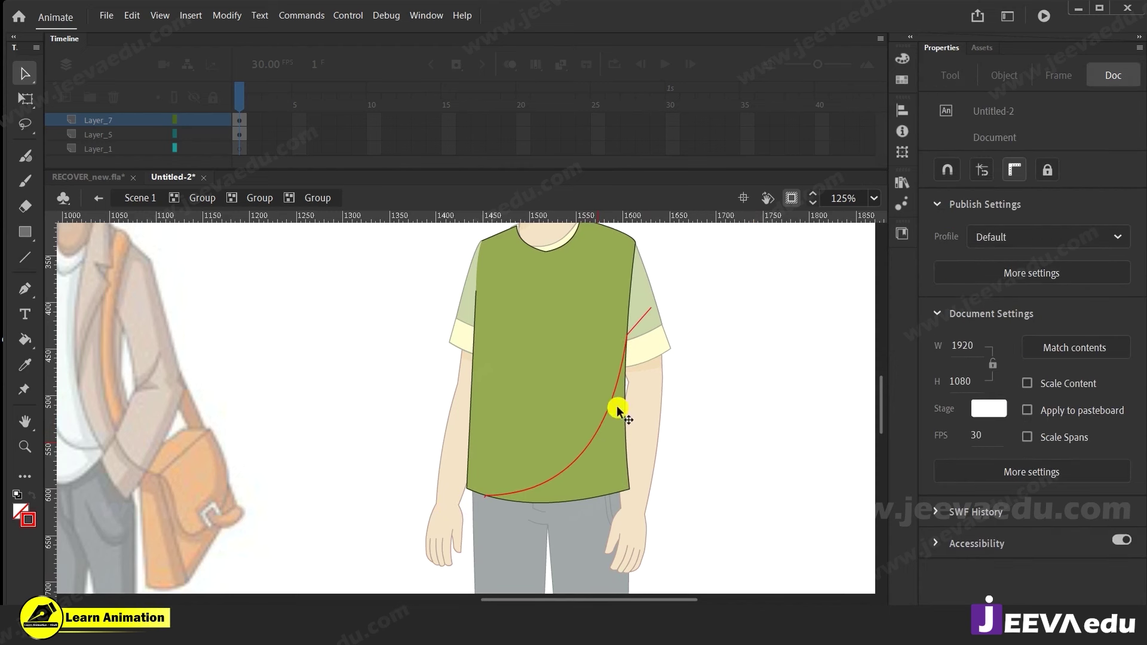
# Fill the shirt area below the red curve with a darker shade of the sampled shirt green
pyautogui.click(611, 449)
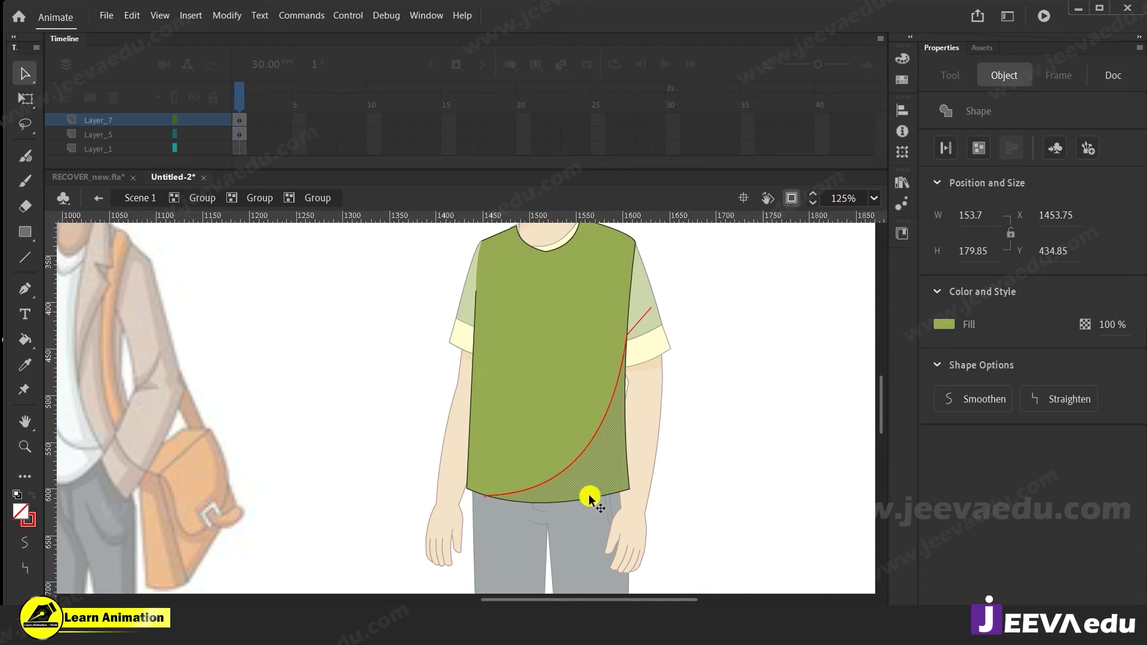
pyautogui.press('i')
pyautogui.click(603, 472)
pyautogui.click(20, 512)
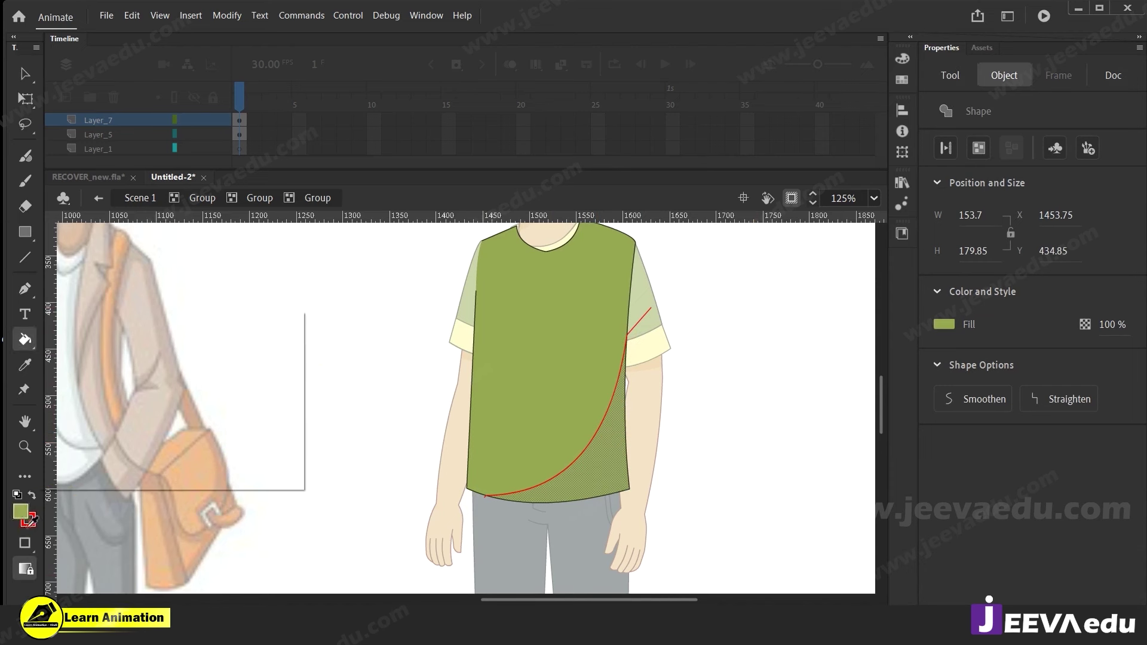
pyautogui.click(303, 319)
pyautogui.moveTo(618, 284); pyautogui.dragTo(614, 306)
pyautogui.click(724, 229)
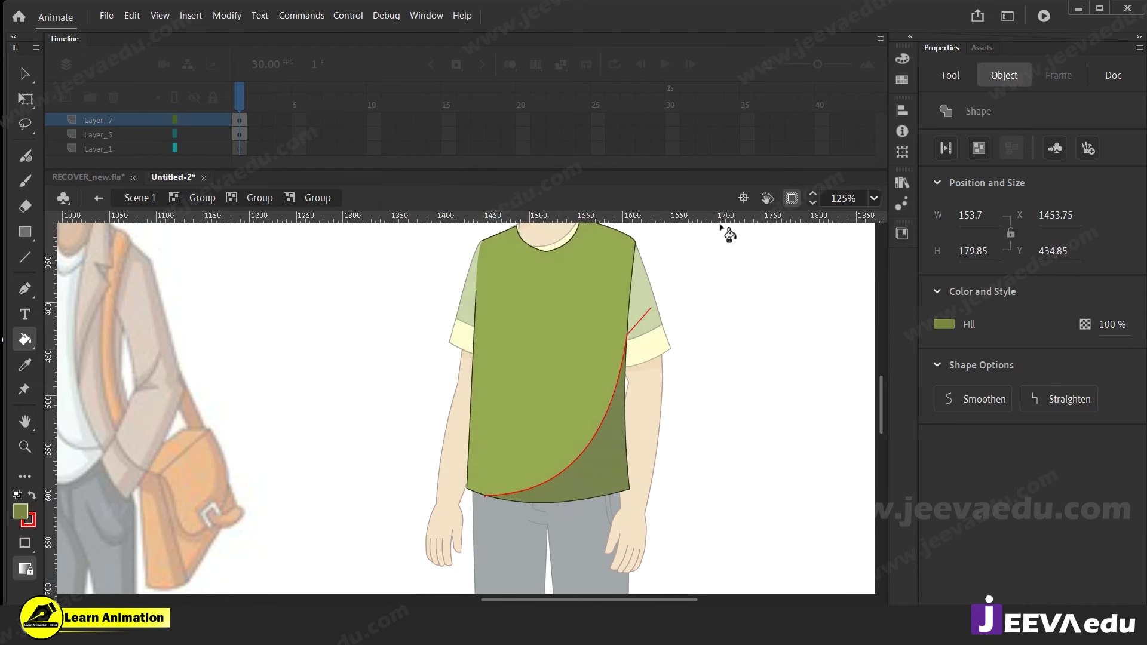
# Delete the red guide curve across the green shirt, leaving only the two fill areas
pyautogui.press('v')
pyautogui.click(687, 412)
pyautogui.click(606, 411)
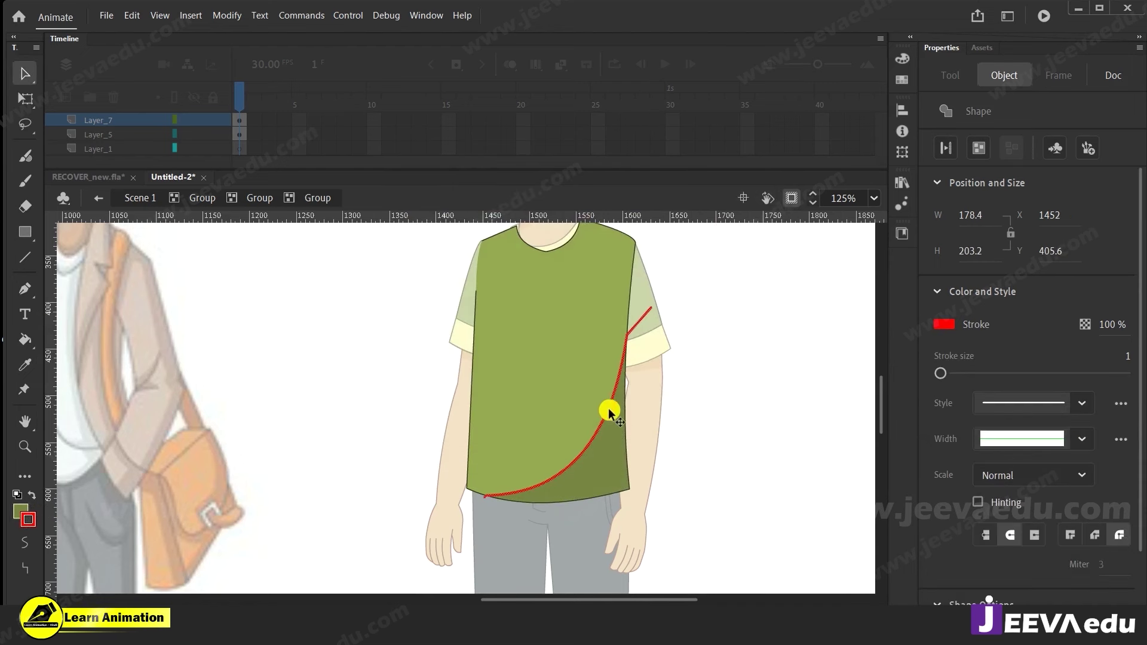
pyautogui.press('Delete')
# Lighten the shirt's shadow fill to color 869749
pyautogui.click(614, 450)
pyautogui.click(20, 509)
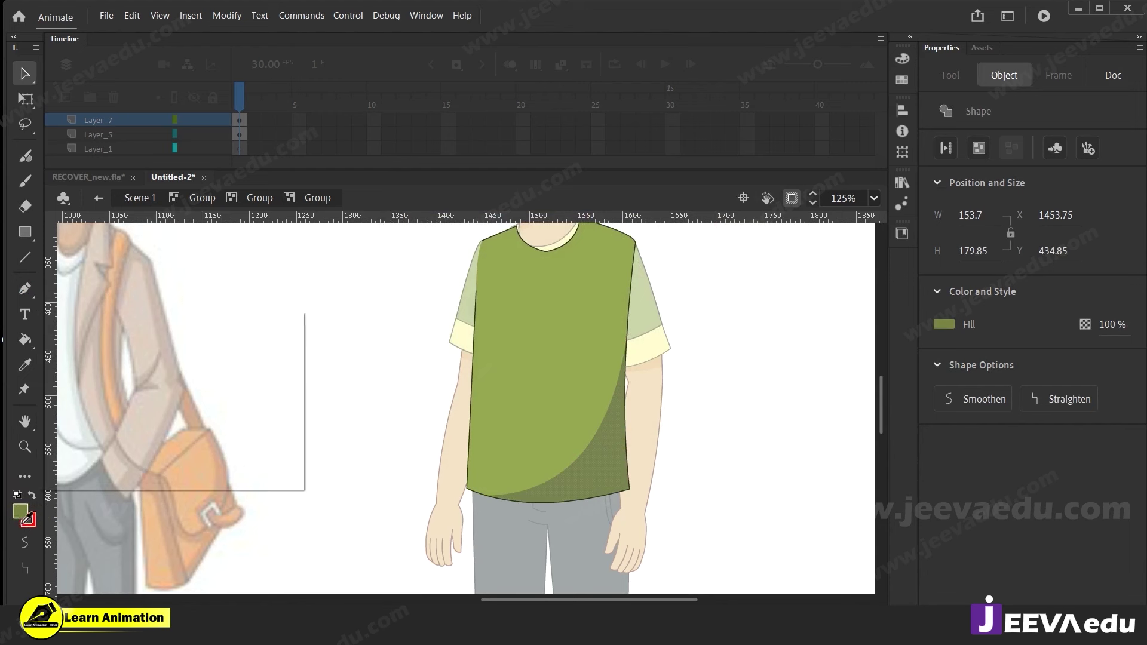
pyautogui.click(304, 318)
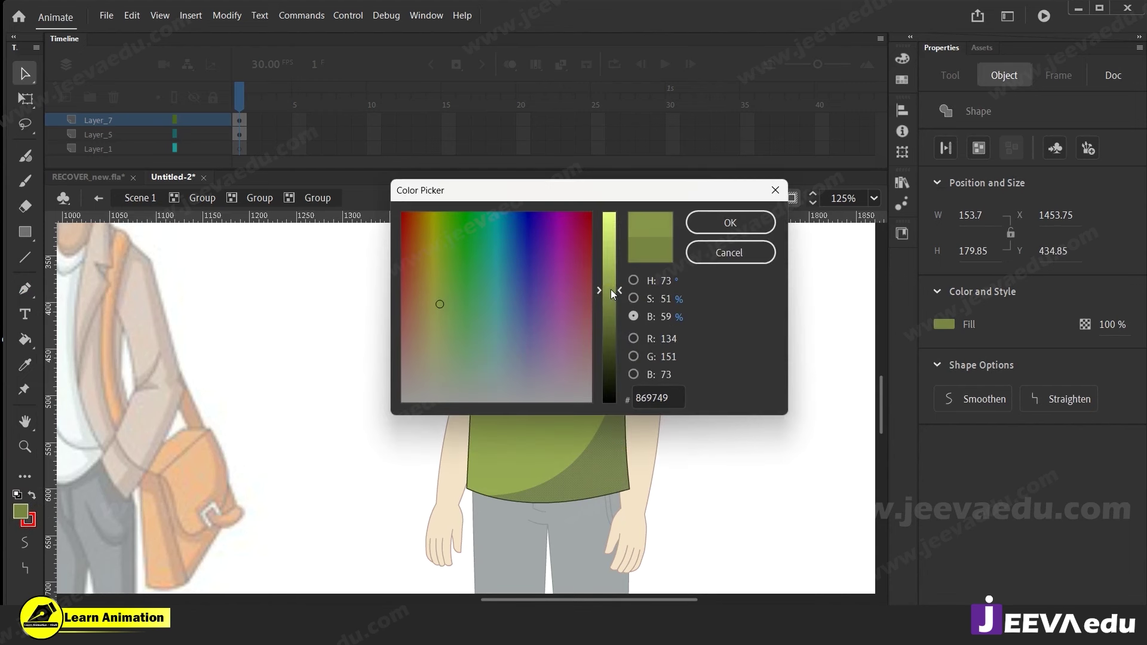
pyautogui.click(730, 223)
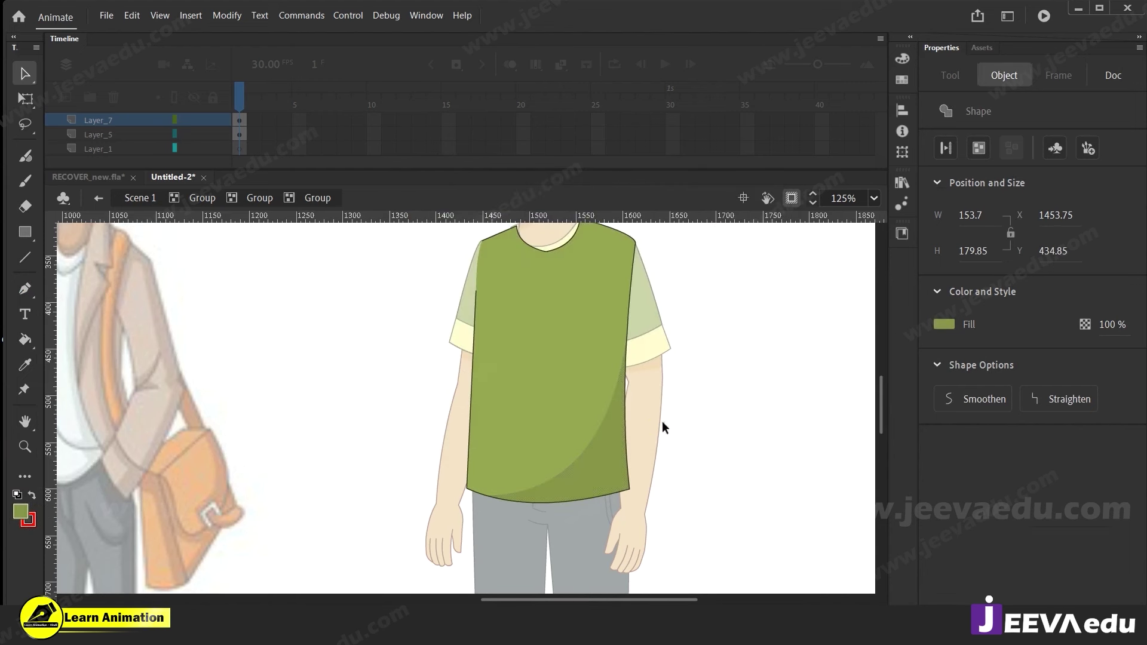
pyautogui.click(663, 423)
# Reopen the shirt's body shape, extend the shadow's edge up the side toward the sleeve, and leave the shape
pyautogui.doubleClick(334, 460)
pyautogui.doubleClick(399, 465)
pyautogui.click(589, 457)
pyautogui.click(524, 488)
pyautogui.doubleClick(594, 464)
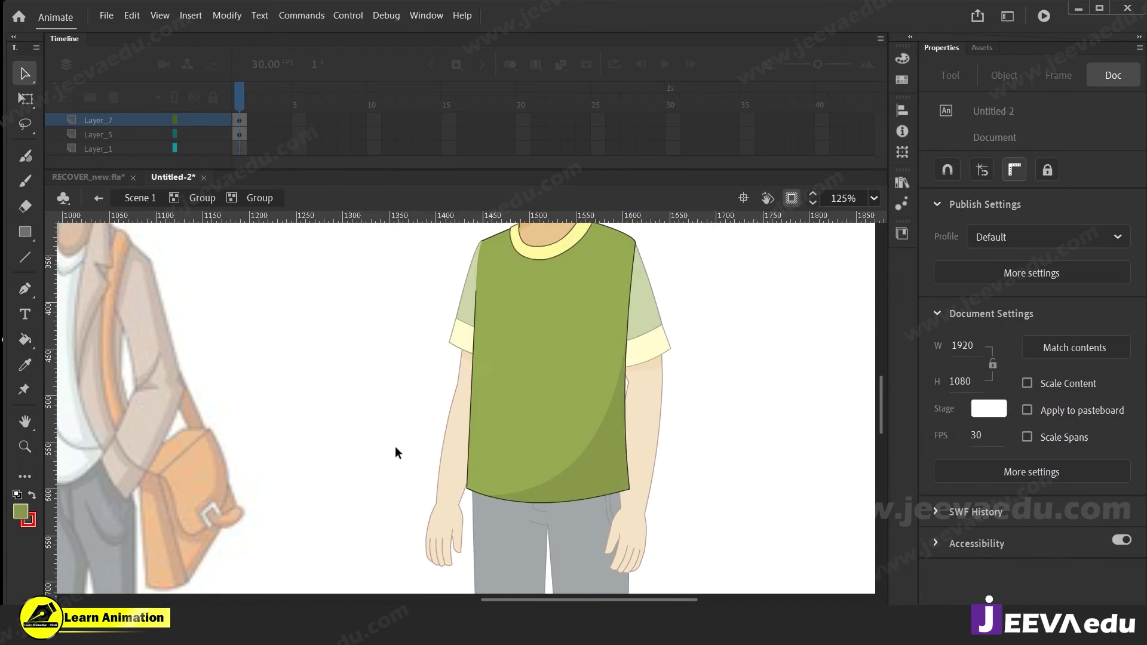
pyautogui.click(581, 456)
pyautogui.doubleClick(587, 471)
pyautogui.click(587, 471)
pyautogui.click(683, 458)
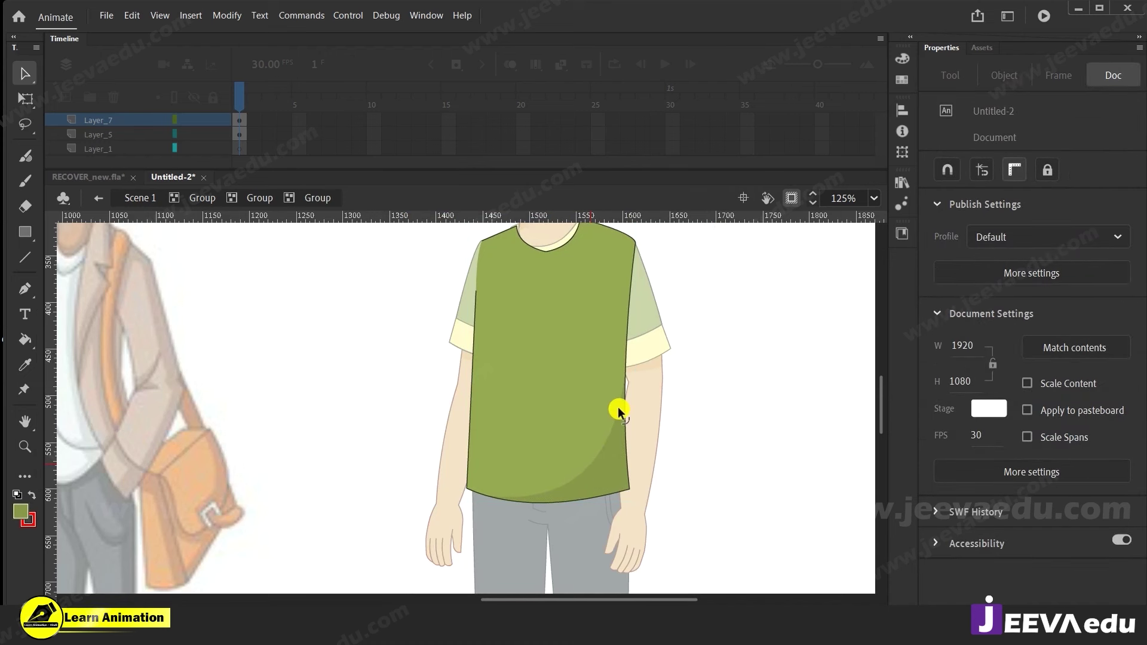
pyautogui.moveTo(617, 407); pyautogui.dragTo(629, 303)
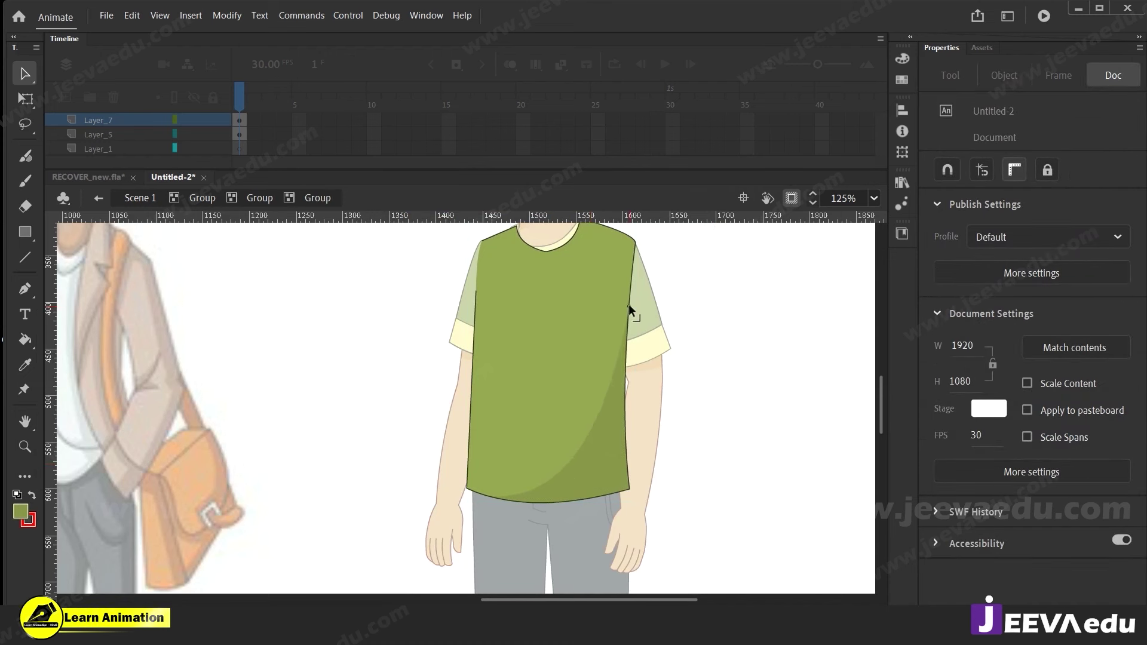
pyautogui.doubleClick(689, 401)
pyautogui.doubleClick(690, 401)
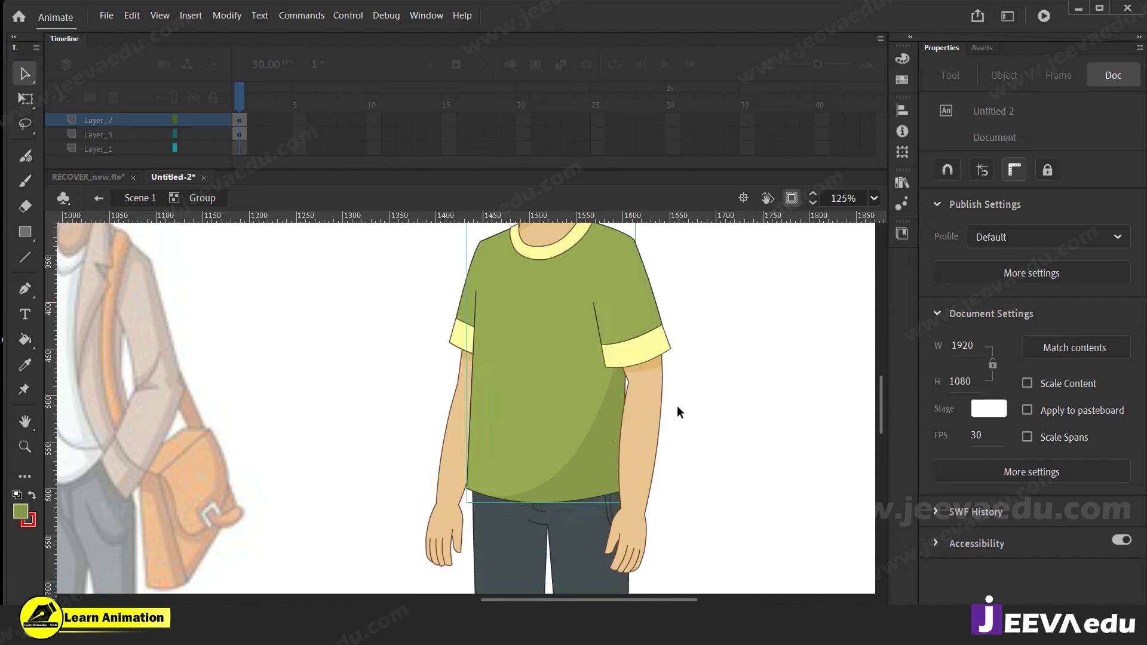
# Reopen the shirt's body shape, bend the lower part of the shadow's edge down toward the hem, and leave the shape
pyautogui.doubleClick(570, 487)
pyautogui.doubleClick(570, 486)
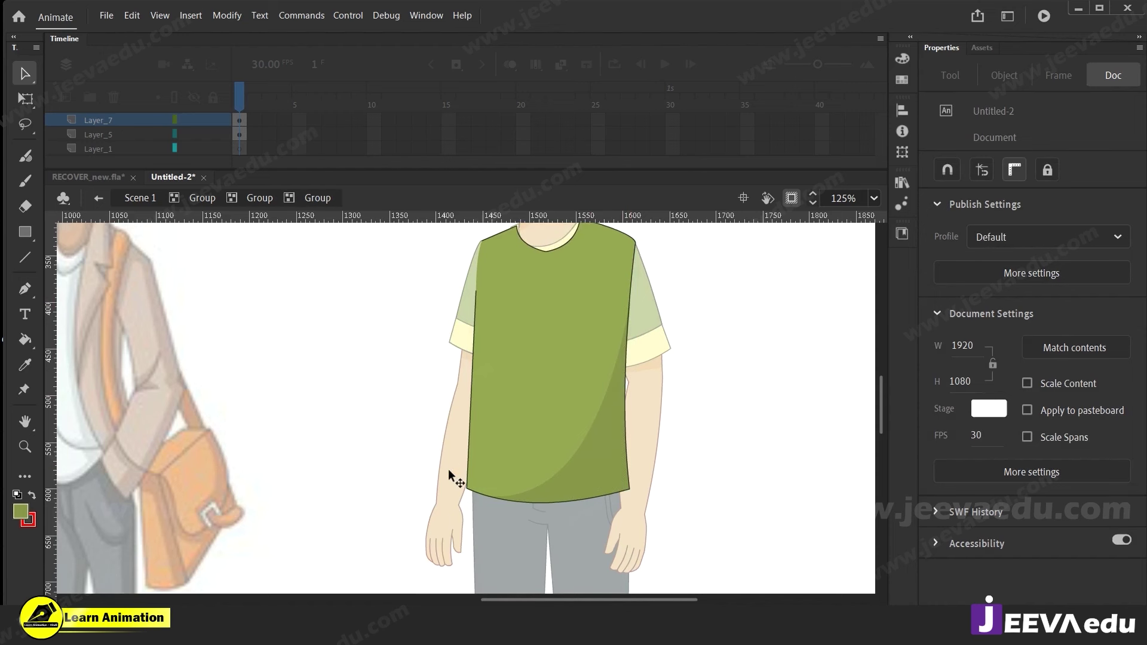
pyautogui.moveTo(567, 460); pyautogui.dragTo(571, 476)
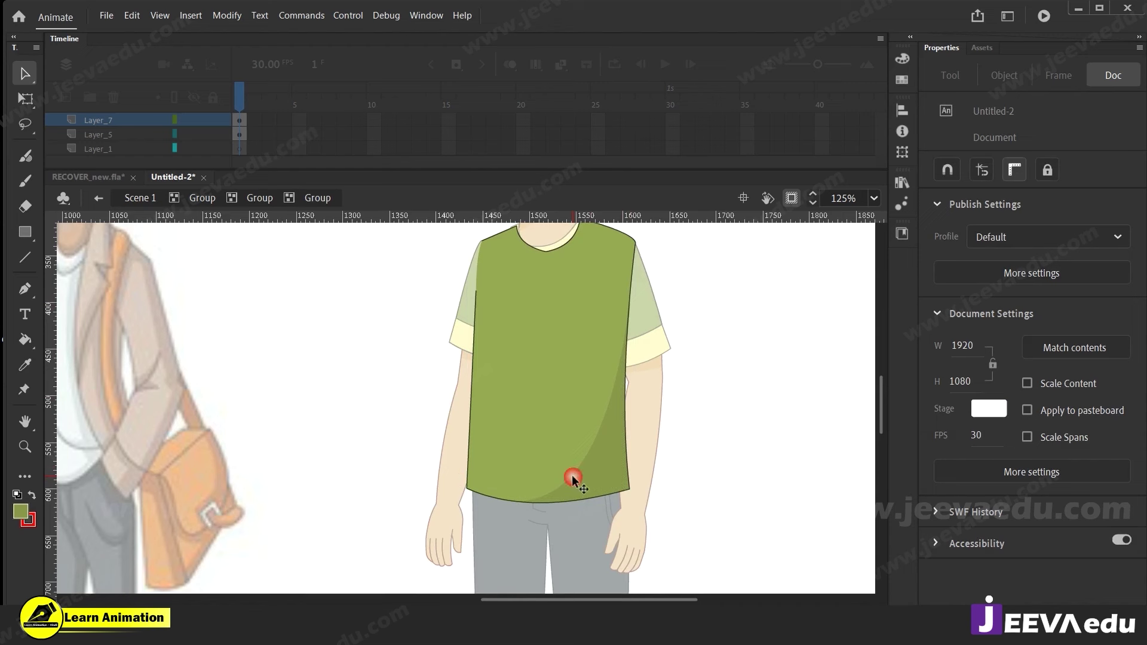
pyautogui.doubleClick(251, 447)
pyautogui.doubleClick(251, 447)
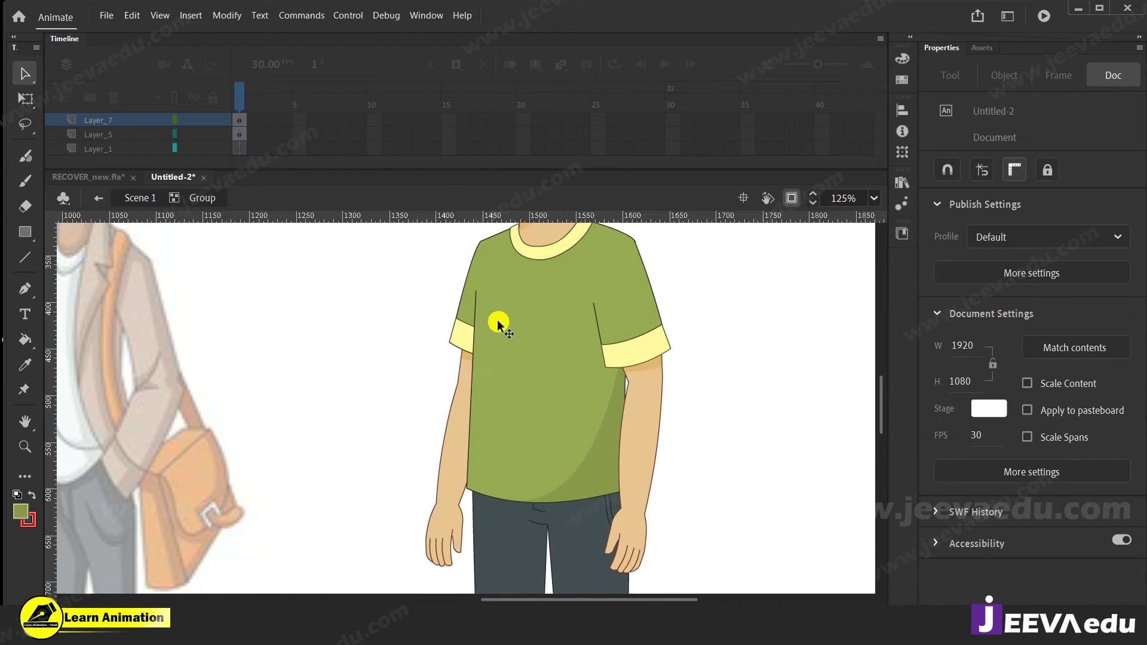
# Return to the main scene and hide the panels to show all four characters side by side
pyautogui.hotkey('ctrl', 'space')
pyautogui.keyDown('ctrl'); pyautogui.keyDown('alt'); pyautogui.click(527, 452); pyautogui.keyUp('alt'); pyautogui.keyUp('ctrl')
pyautogui.keyDown('ctrl'); pyautogui.keyDown('alt'); pyautogui.click(528, 452); pyautogui.keyUp('alt'); pyautogui.keyUp('ctrl')
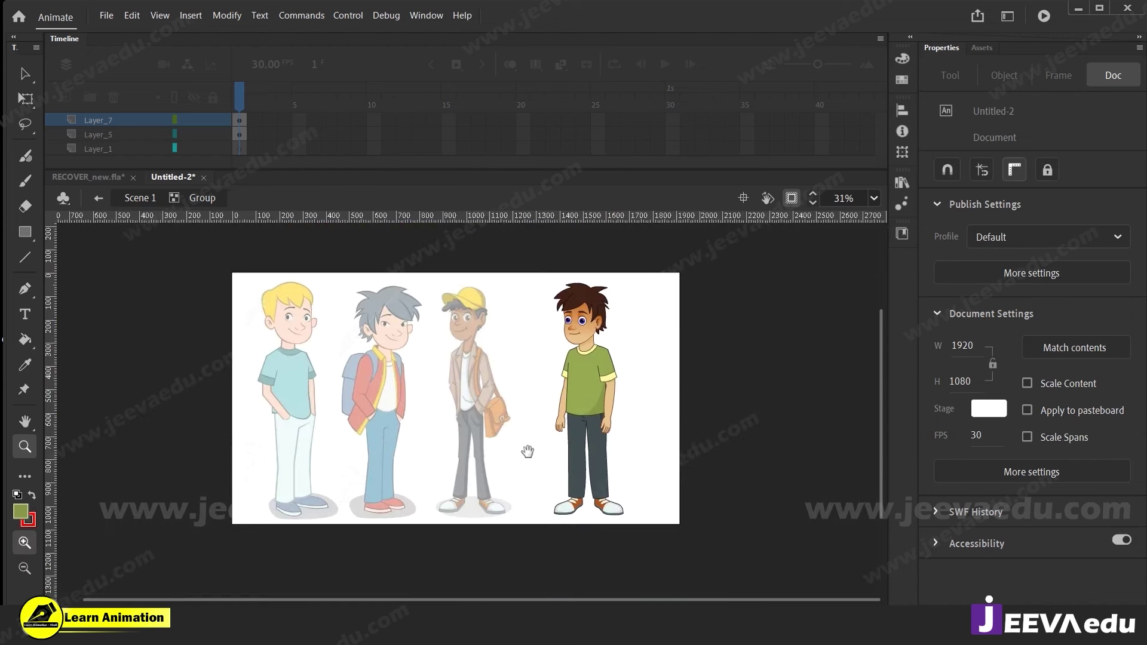
pyautogui.click(527, 452)
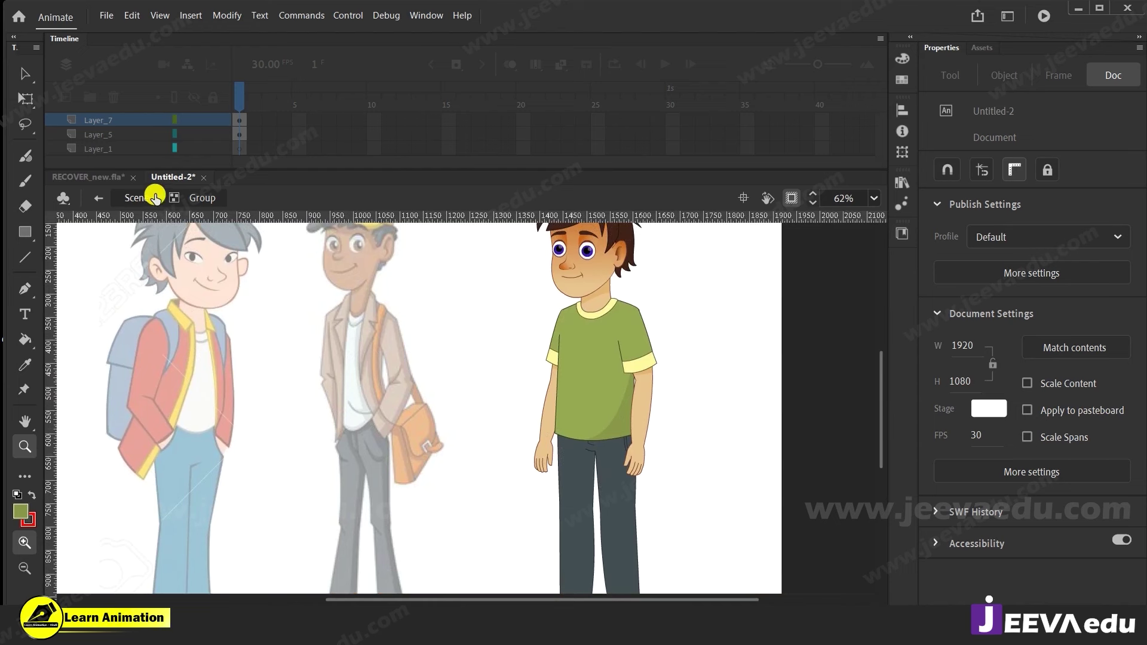
pyautogui.click(129, 196)
pyautogui.keyDown('alt'); pyautogui.click(451, 409); pyautogui.keyUp('alt')
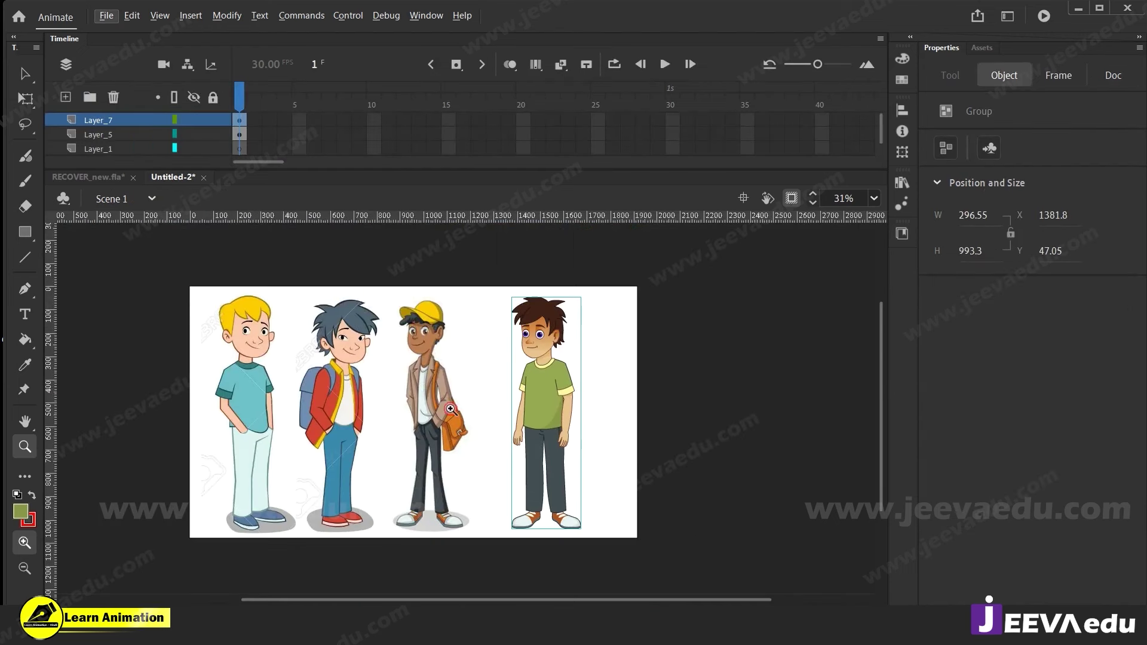
pyautogui.press('F4')
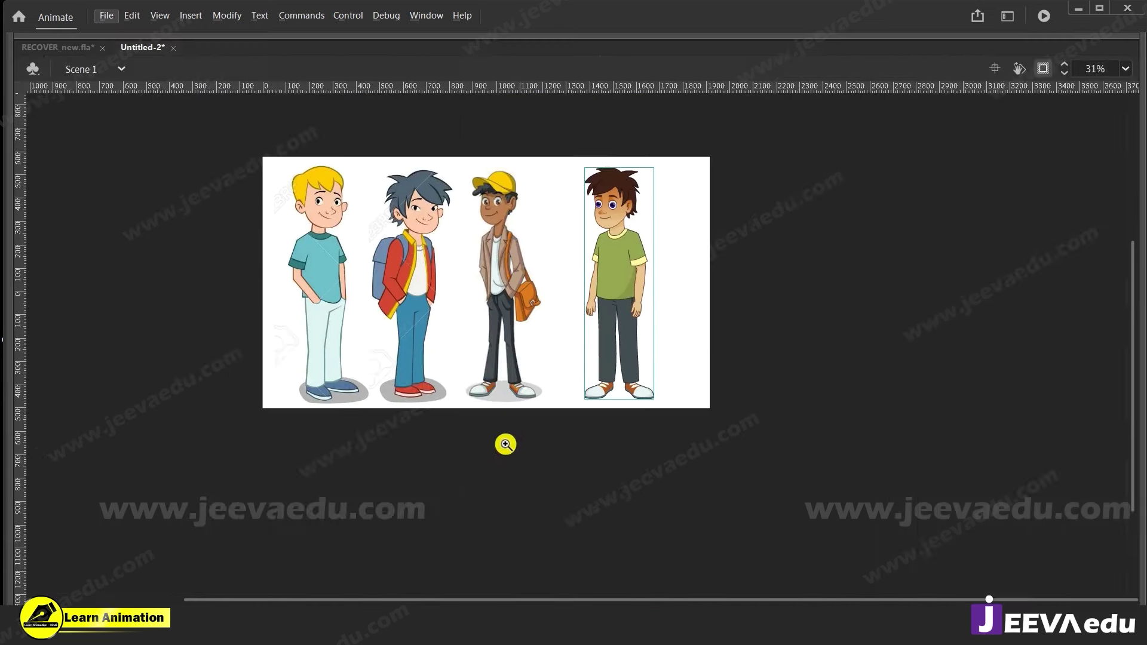
pyautogui.click(467, 279)
pyautogui.moveTo(534, 346); pyautogui.dragTo(451, 338)
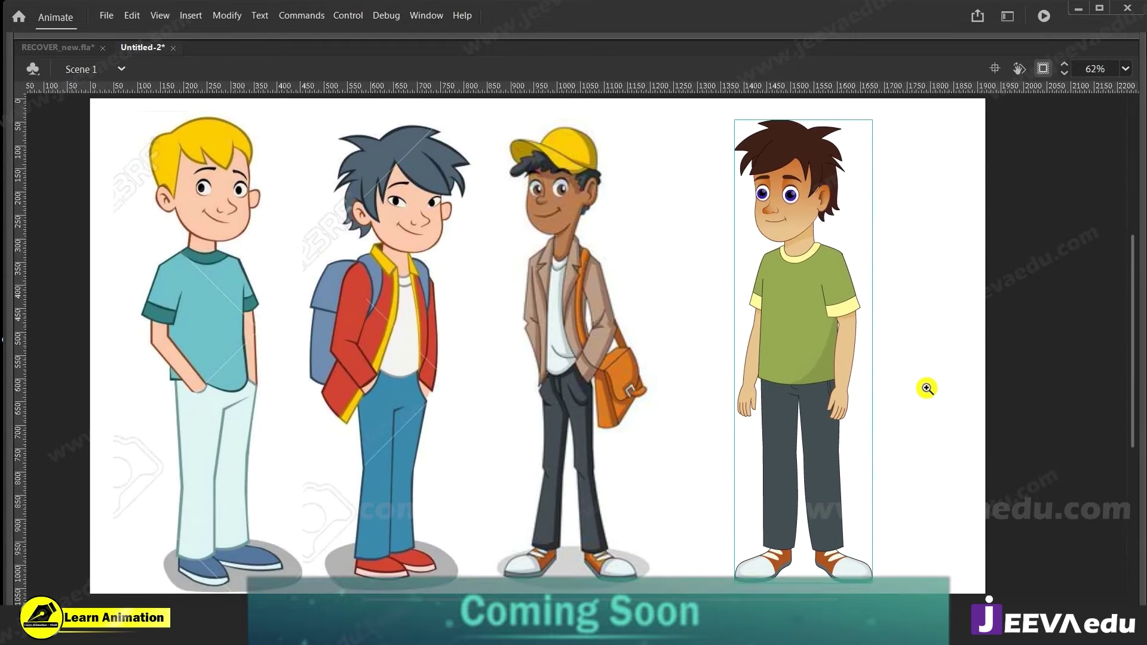
# Examine the boy's face, neck, shirt, hands and trousers up close
pyautogui.click(742, 245)
pyautogui.moveTo(679, 363); pyautogui.dragTo(680, 387)
pyautogui.moveTo(615, 299); pyautogui.dragTo(613, 324)
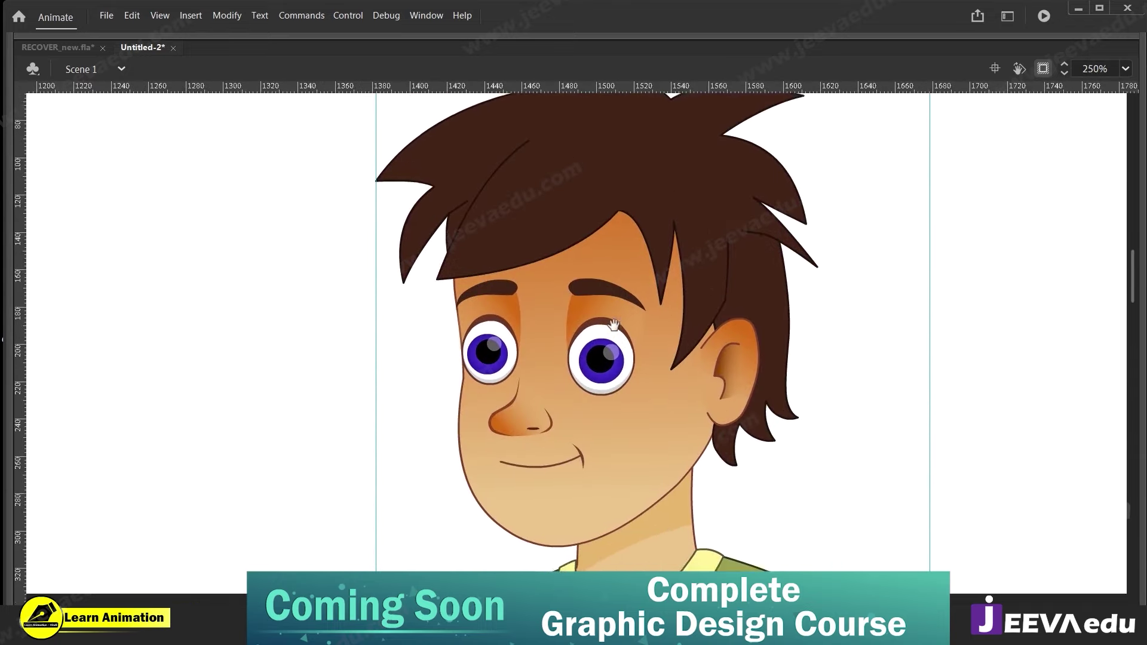
pyautogui.scroll(-5, 647, 440)
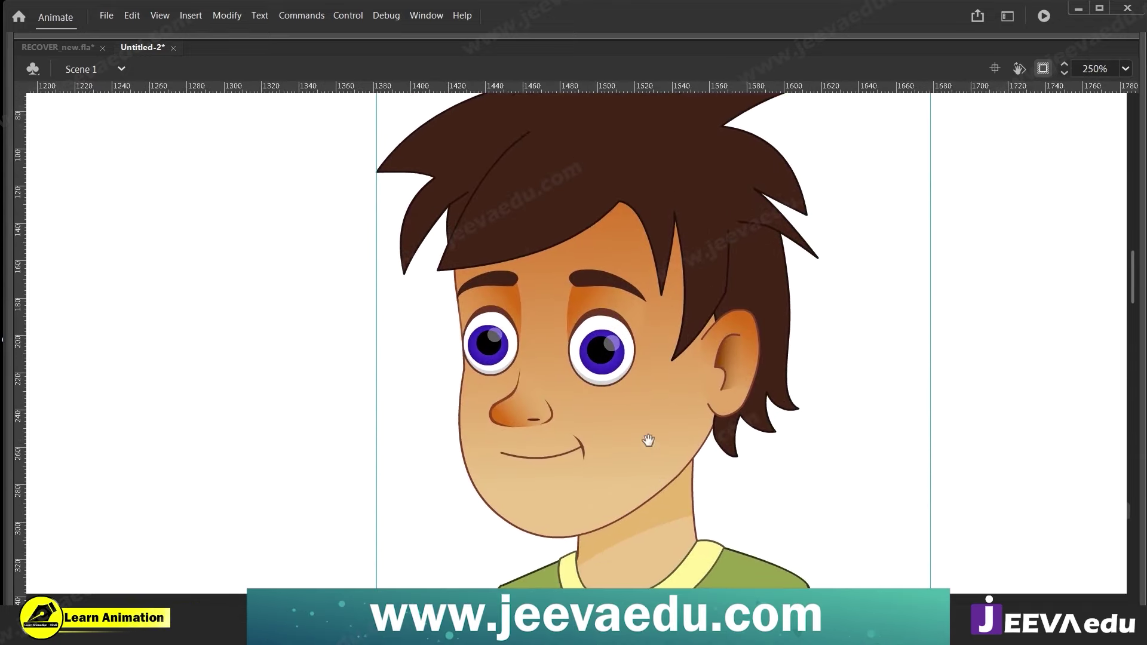
pyautogui.moveTo(679, 480); pyautogui.dragTo(681, 483)
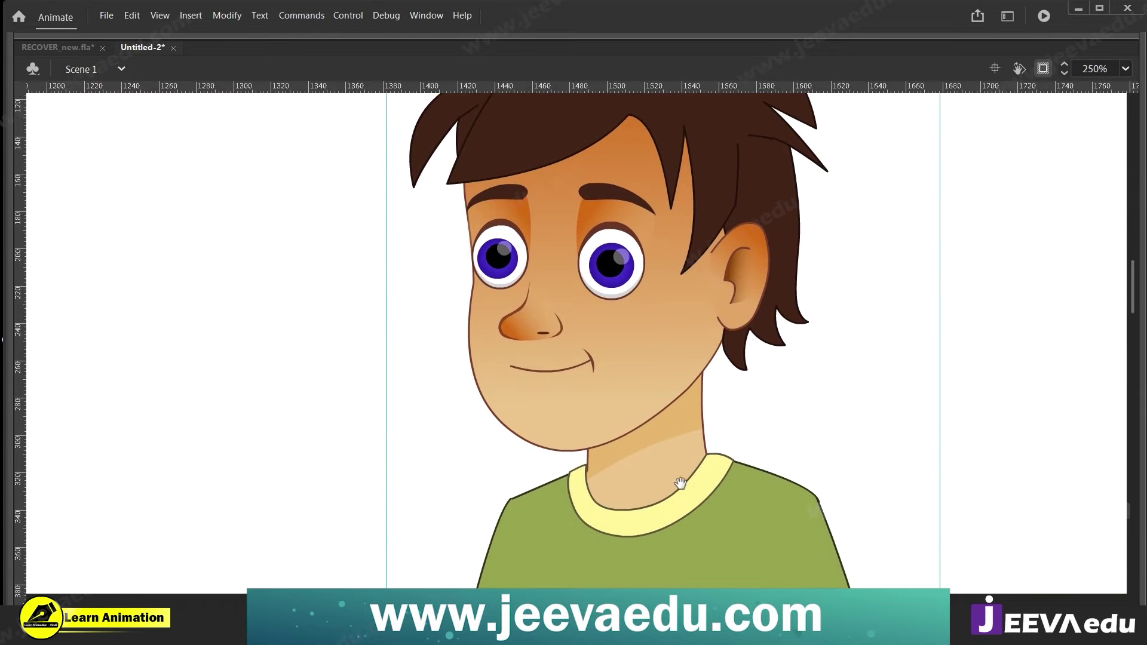
pyautogui.scroll(-20, 638, 441)
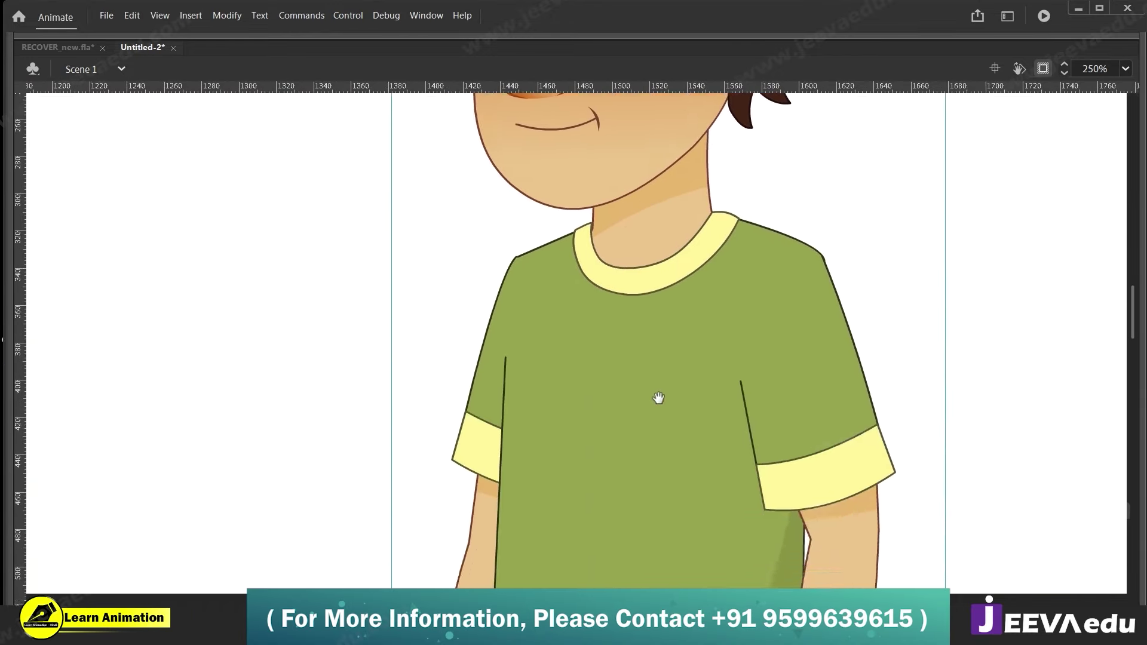
pyautogui.scroll(-20, 661, 357)
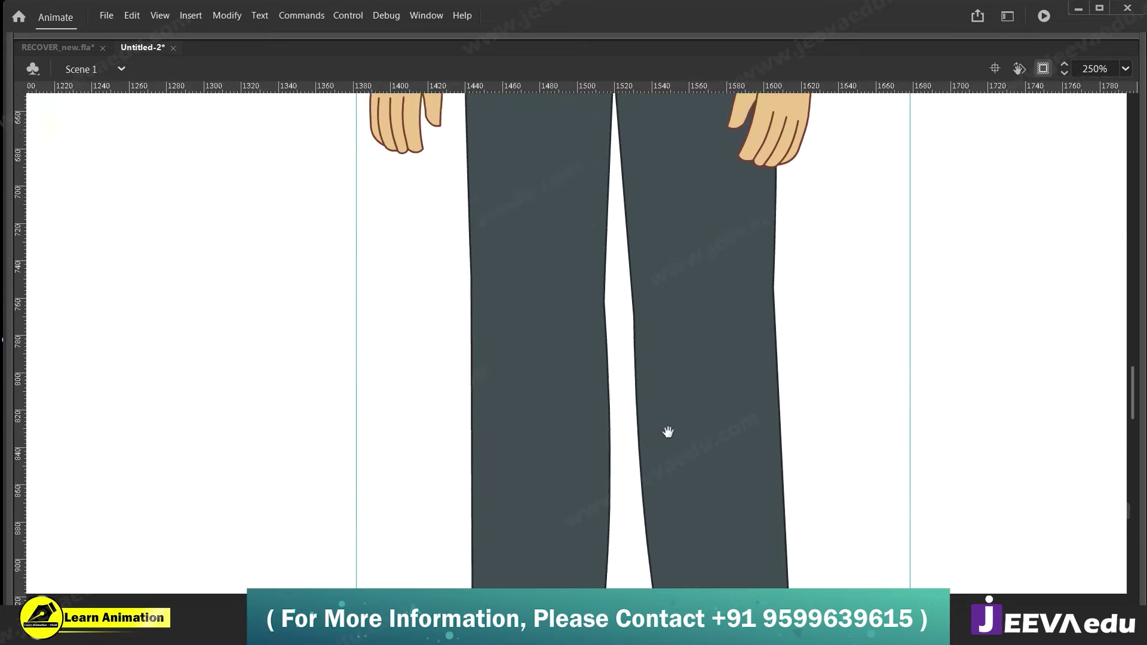
pyautogui.moveTo(651, 306); pyautogui.dragTo(670, 481)
pyautogui.moveTo(618, 260); pyautogui.dragTo(624, 508)
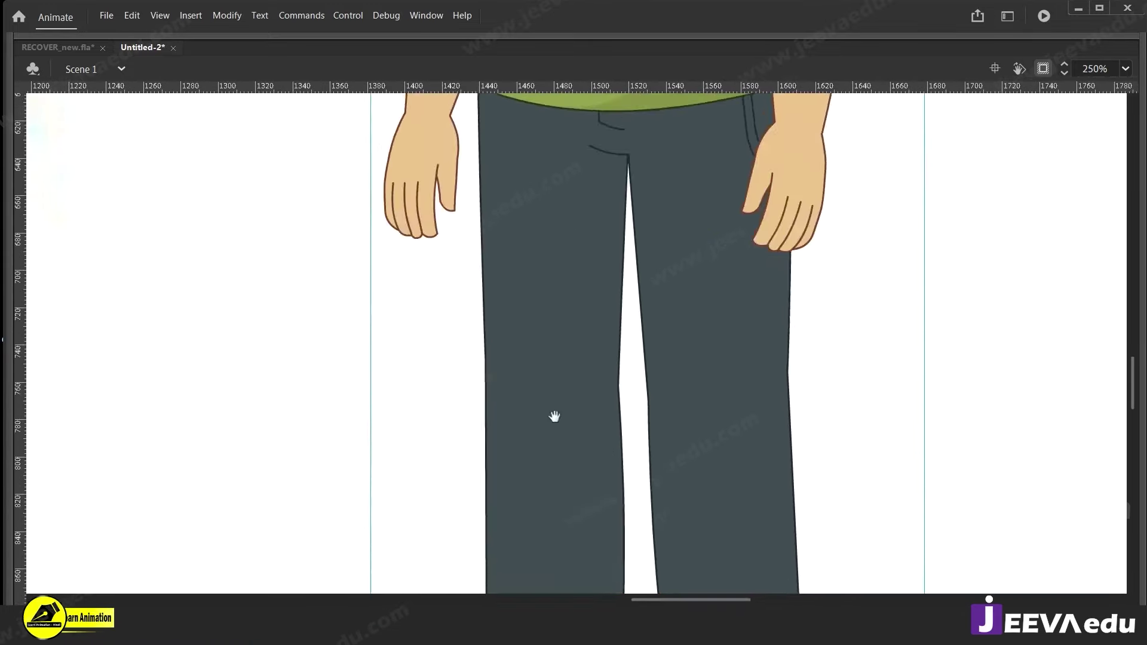
pyautogui.moveTo(553, 290); pyautogui.dragTo(531, 532)
pyautogui.scroll(18, 531, 531)
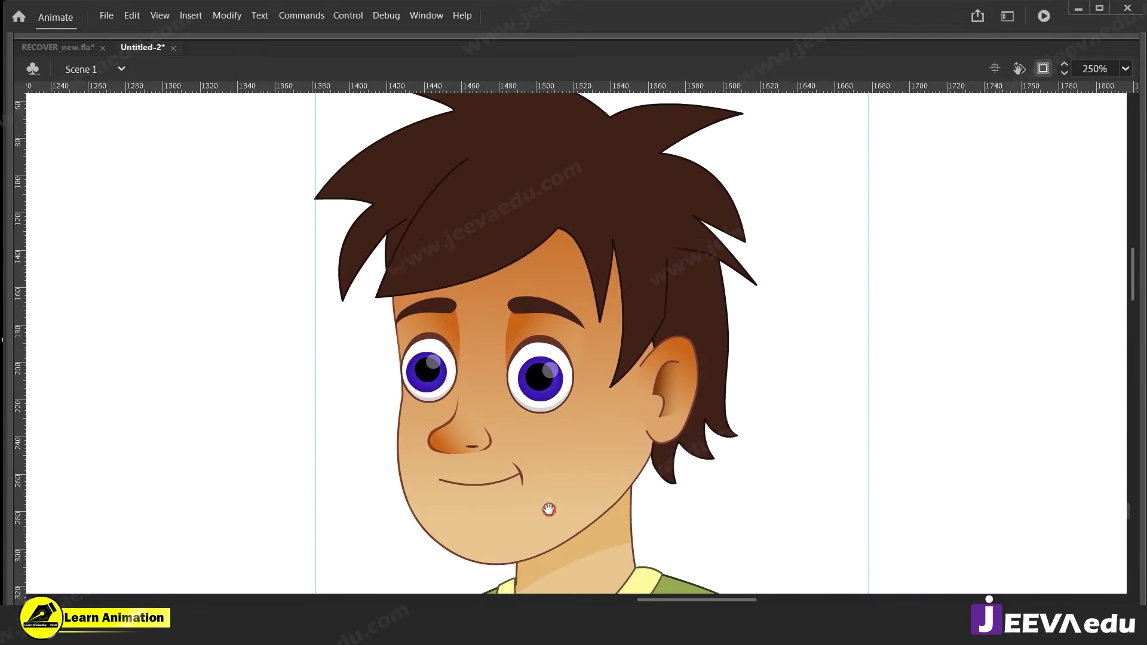
pyautogui.hscroll(-1, 567, 468)
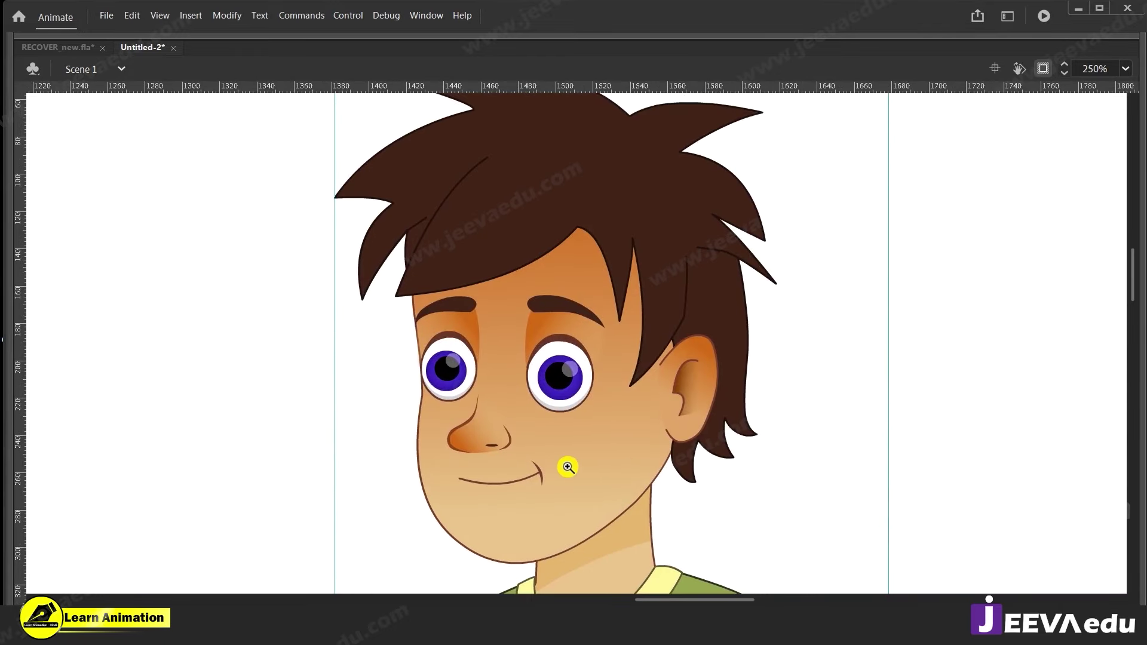
# Compare the whole boy with the three reference characters
pyautogui.keyDown('alt'); pyautogui.click(527, 448); pyautogui.keyUp('alt')
pyautogui.keyDown('alt'); pyautogui.click(525, 452); pyautogui.keyUp('alt')
pyautogui.moveTo(569, 463); pyautogui.dragTo(775, 385)
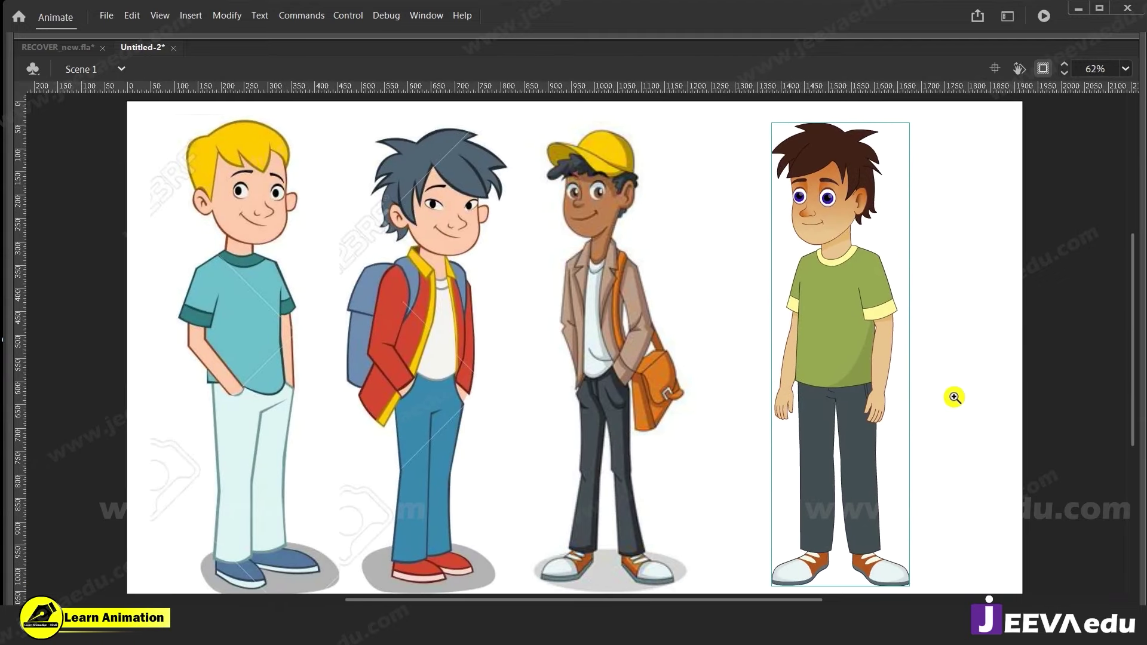